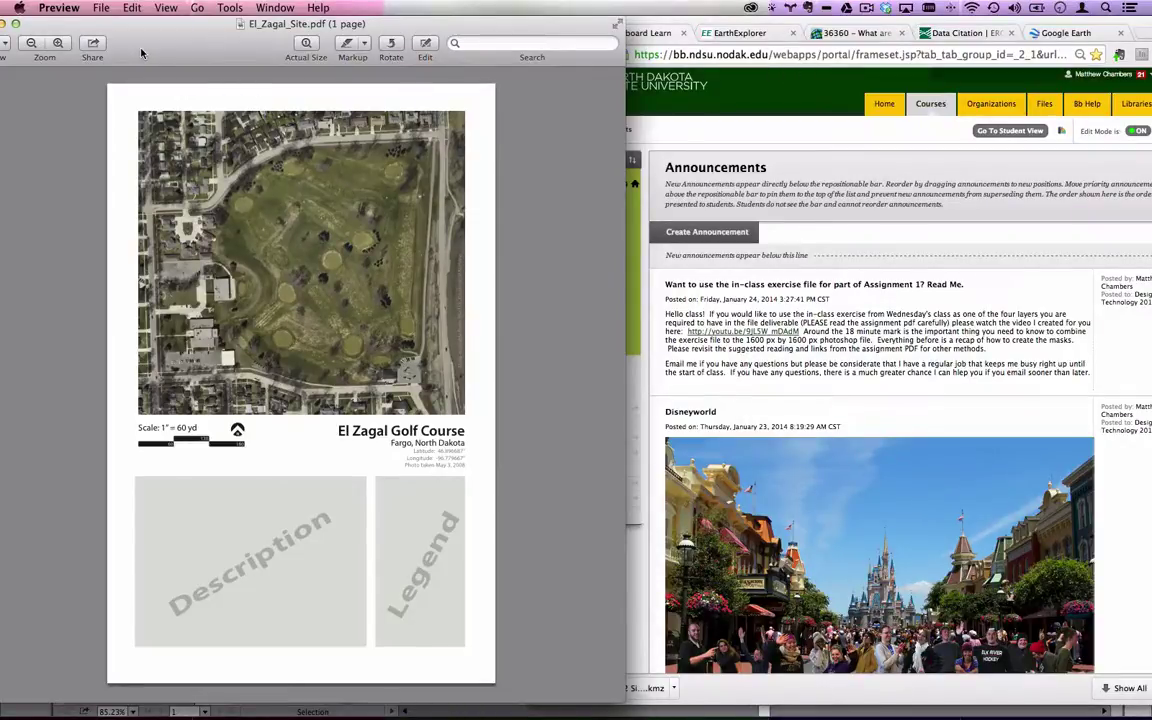
Put the sample PDF out of the way and open the course's Assignments page in Chrome.
drag(142, 52, 353, 37)
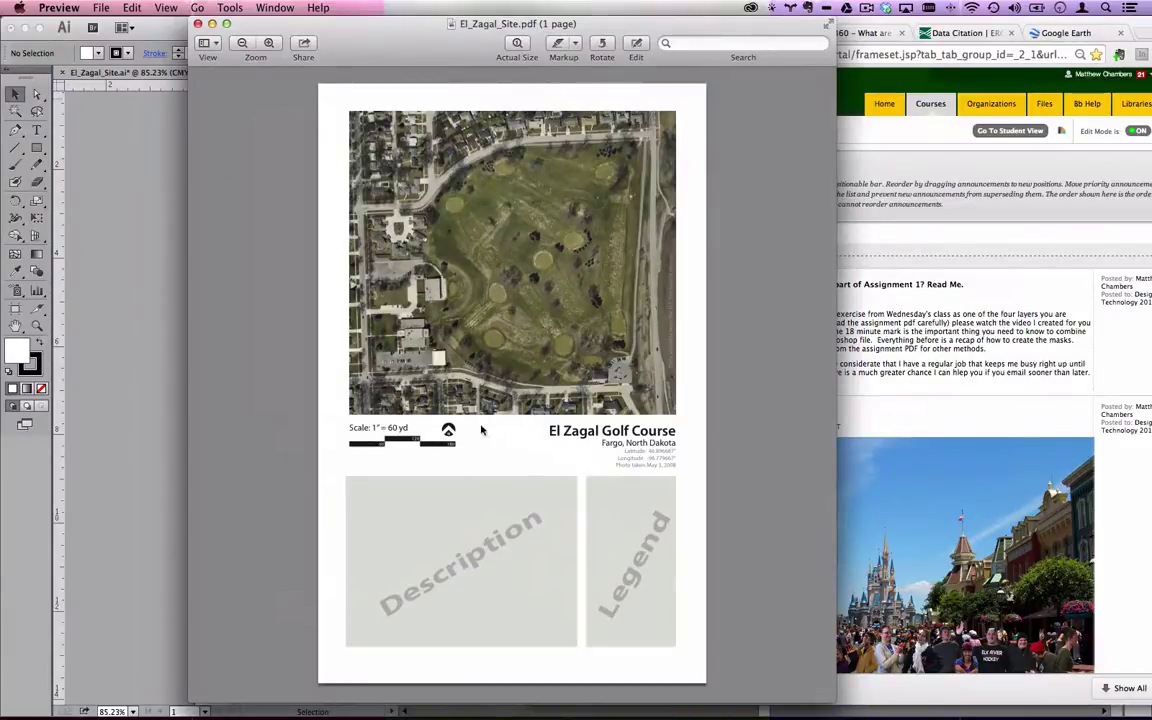
key(super+h)
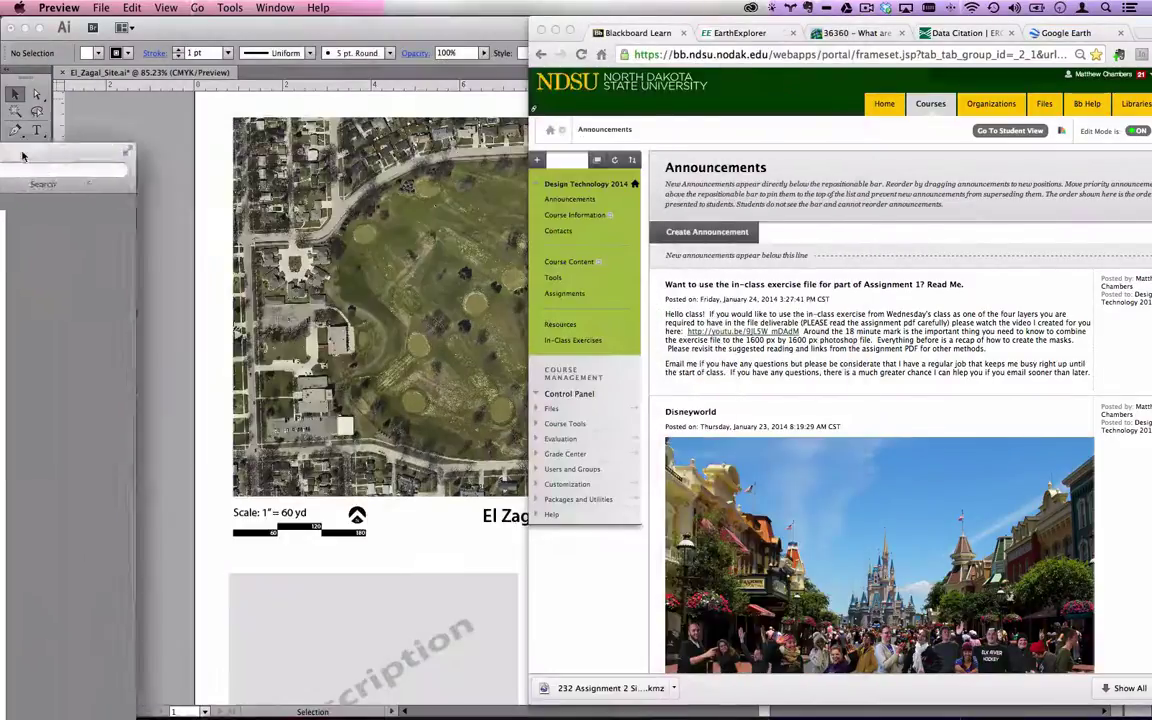
click(574, 295)
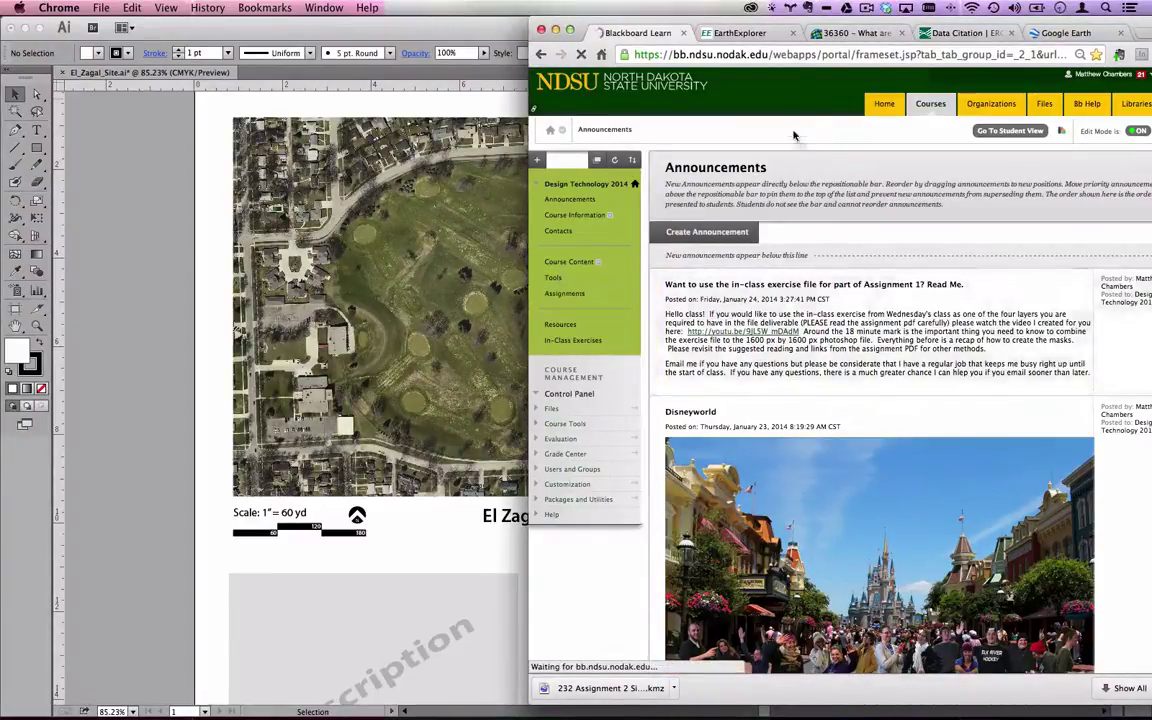
drag(720, 18, 637, 18)
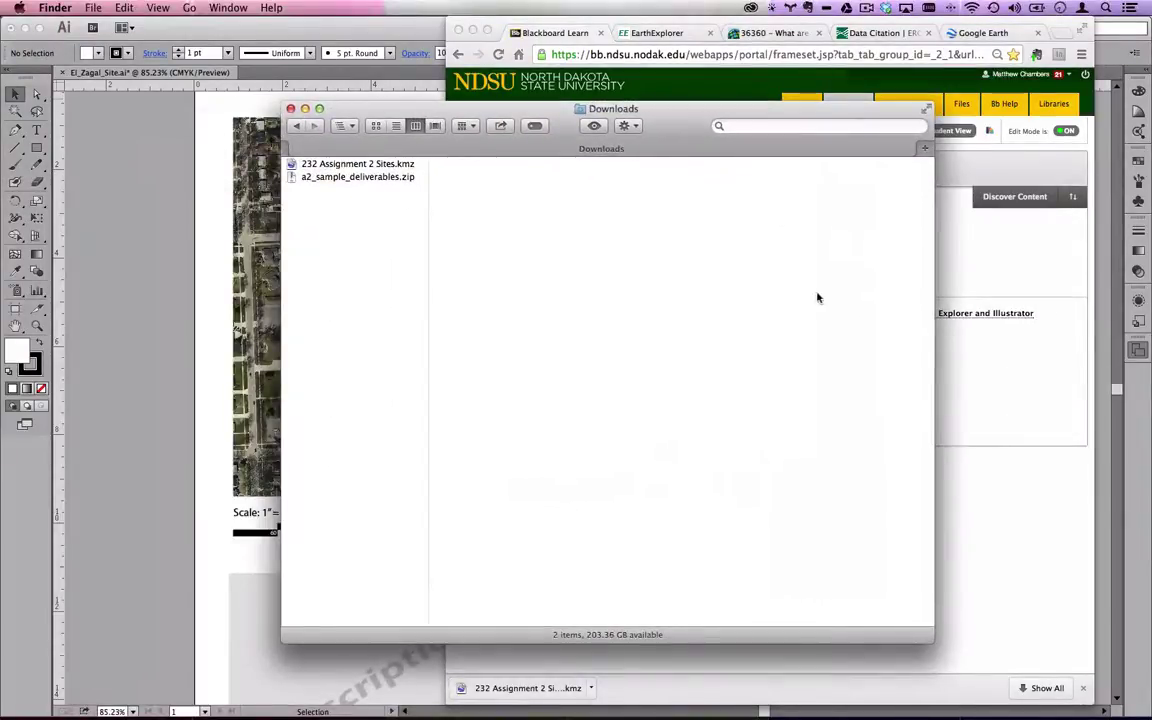
Extract a2_sample_deliverables.zip in the Downloads folder and preview the El_Zagal_Site.pdf inside it.
click(358, 178)
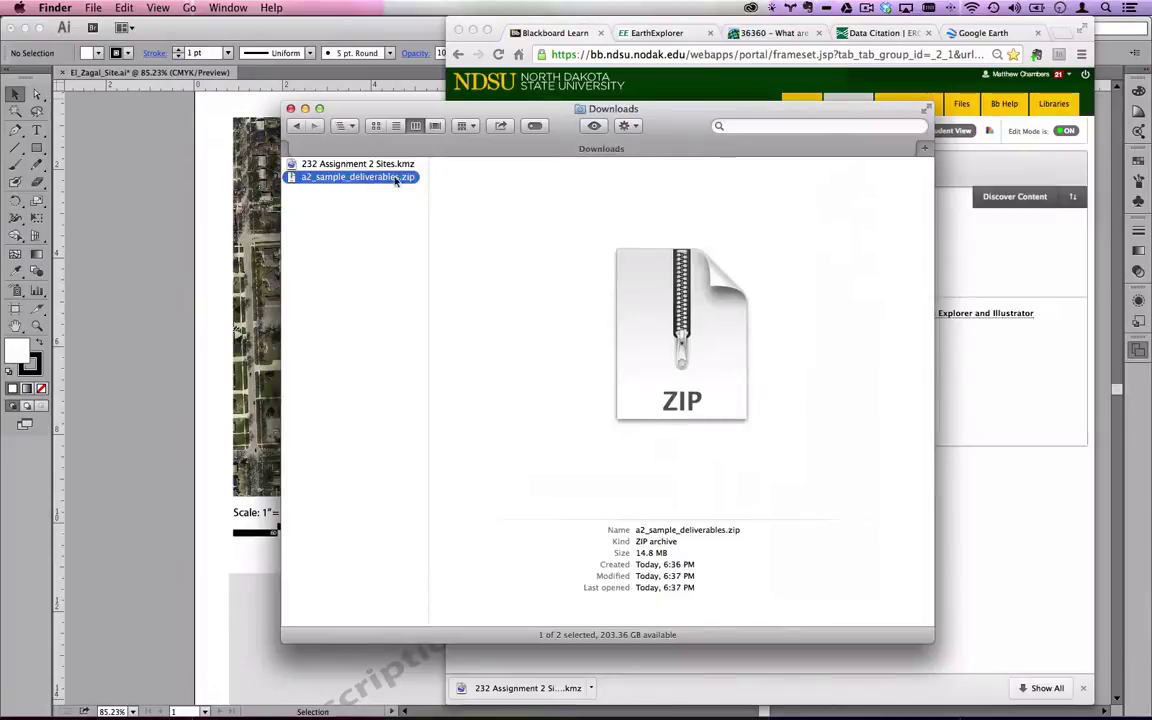
double_click(390, 179)
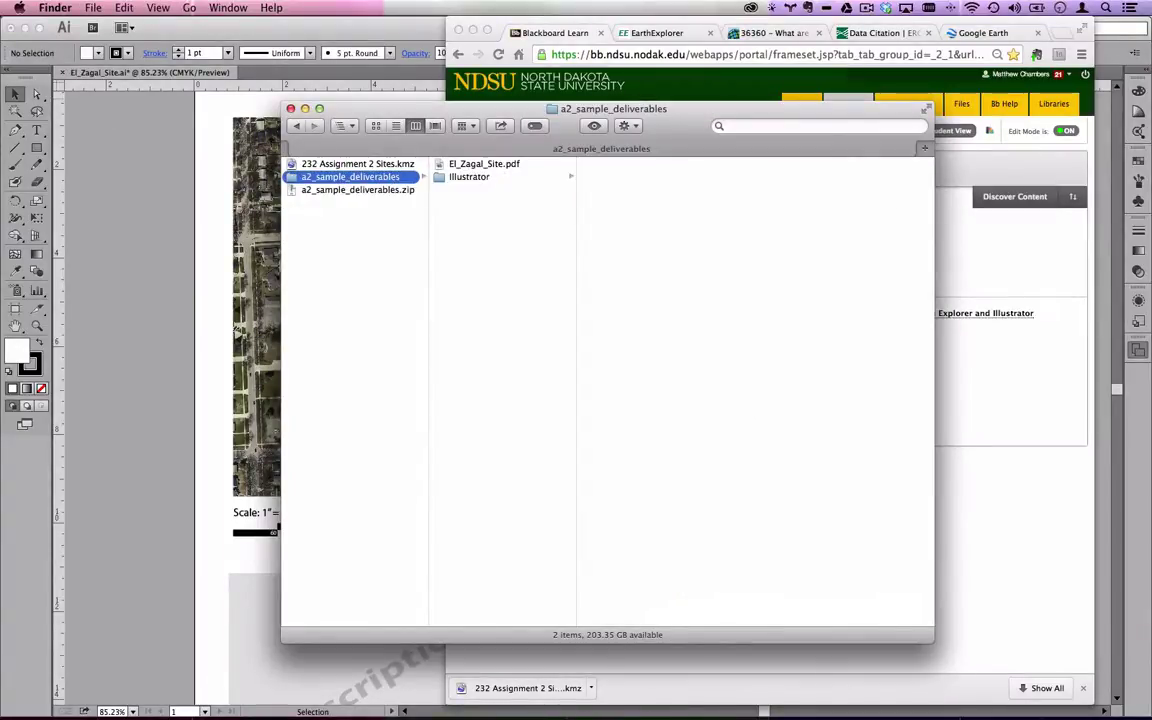
double_click(484, 163)
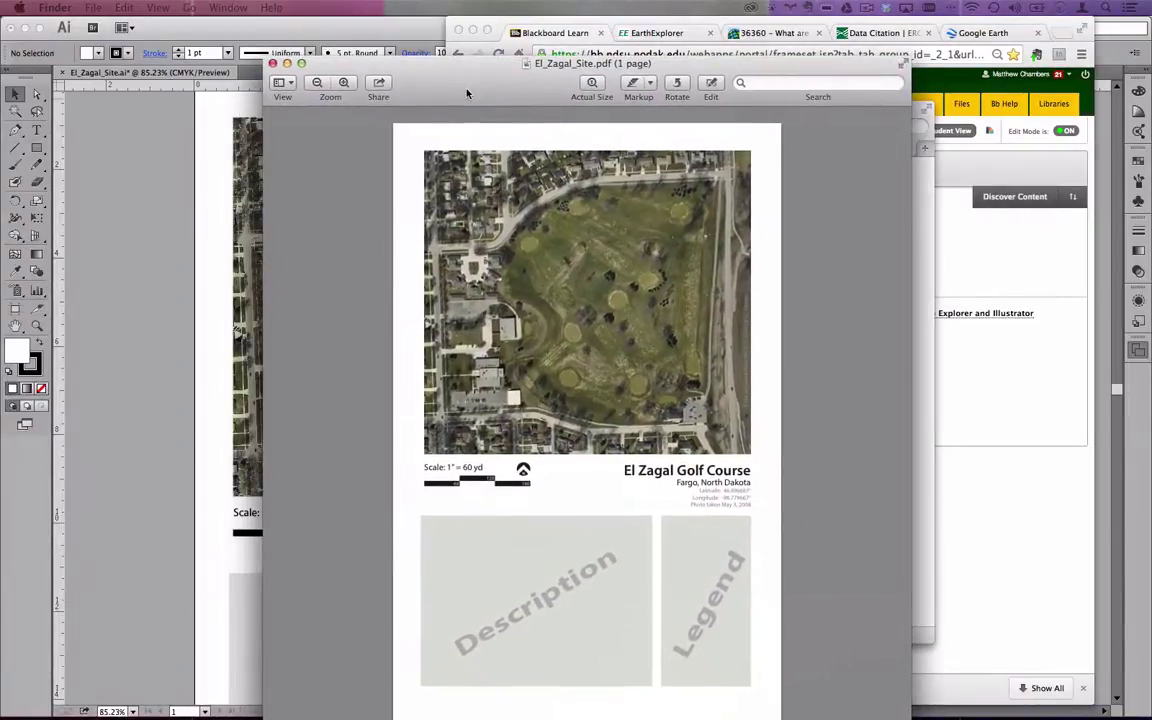
key(super+q)
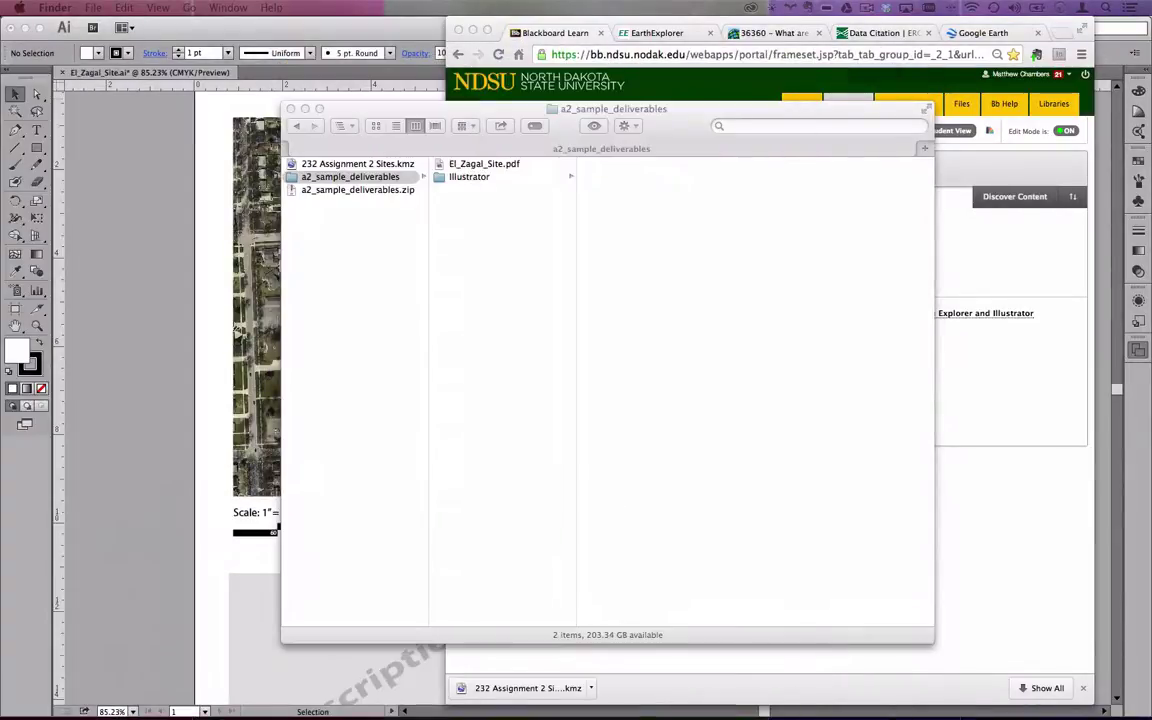
Look through the sample's Illustrator folder and move its Thumbs.db file to the Trash.
click(476, 178)
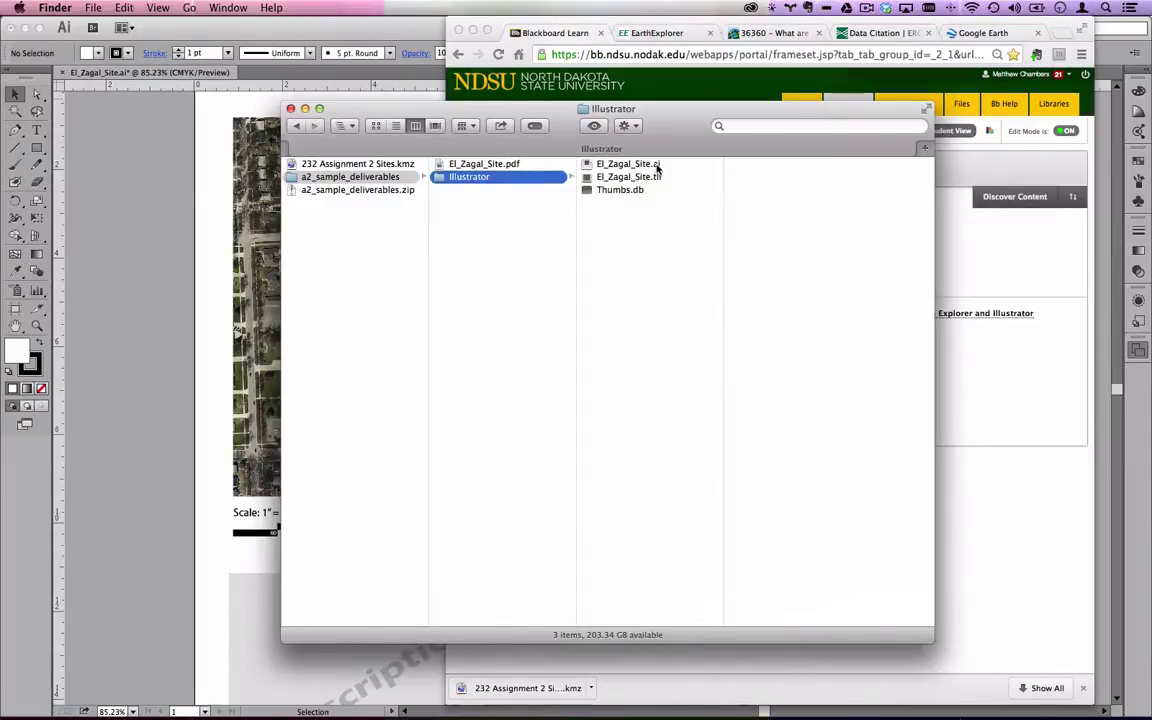
click(652, 177)
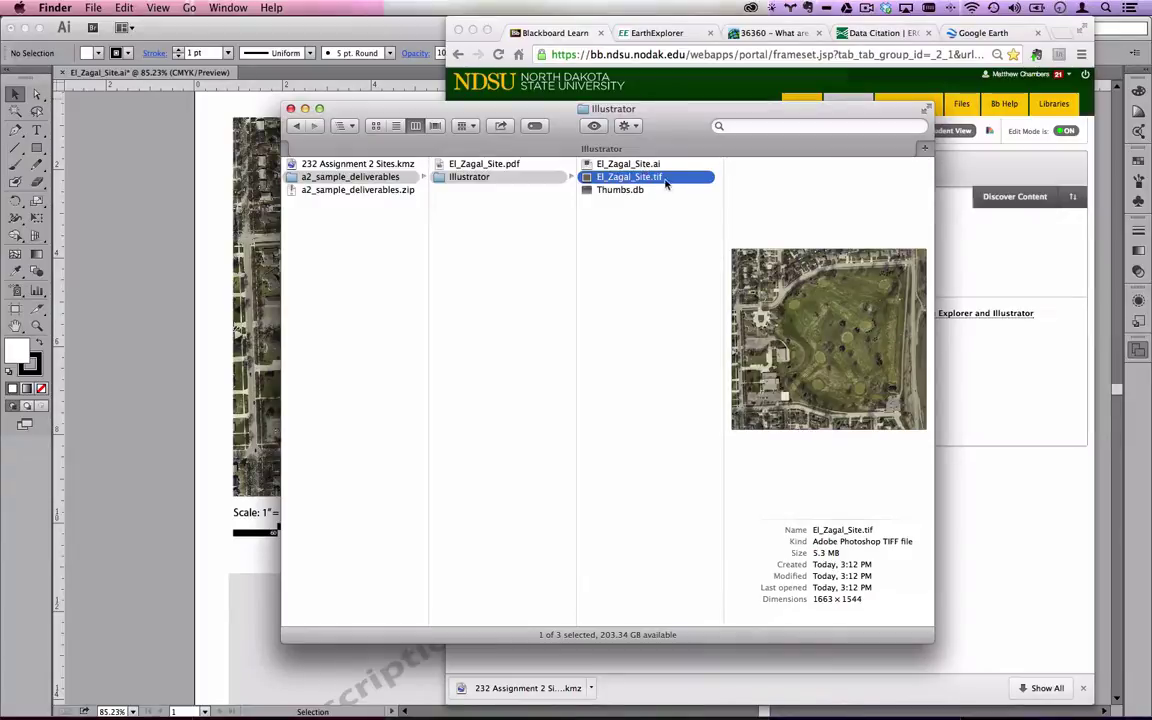
click(632, 191)
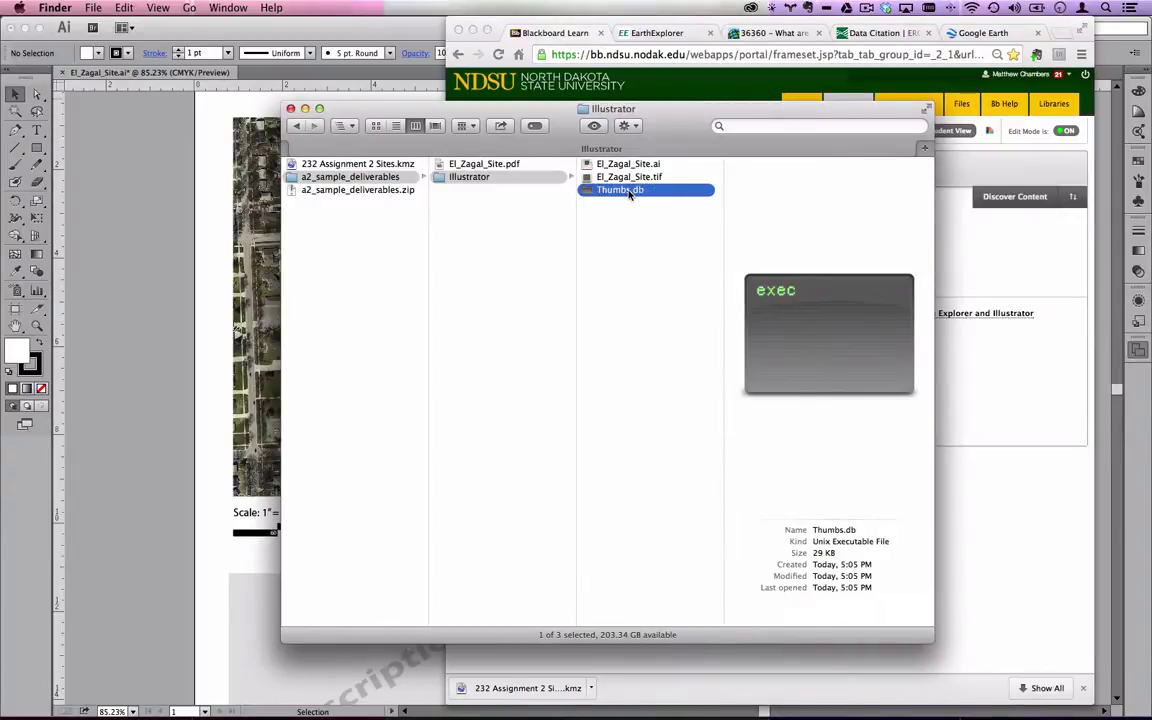
right_click(629, 193)
click(663, 232)
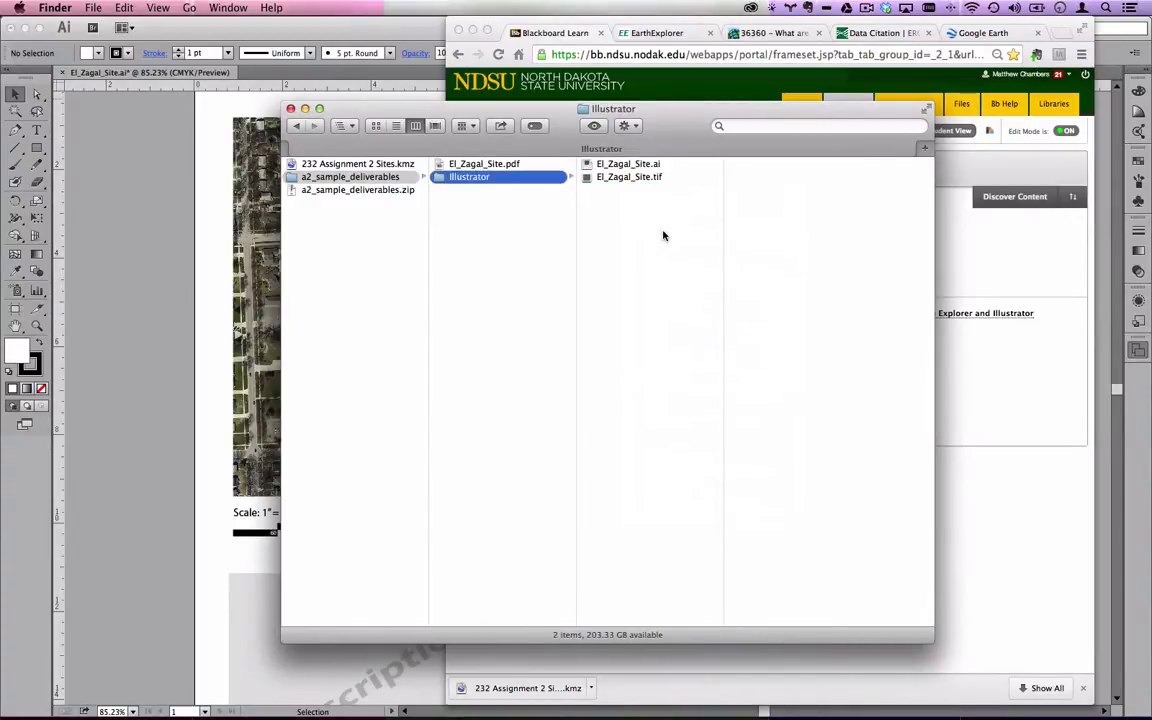
Switch to El_Zagal_Site.ai in Illustrator and check the Detail and Scale layers by hiding and reshowing them.
click(127, 161)
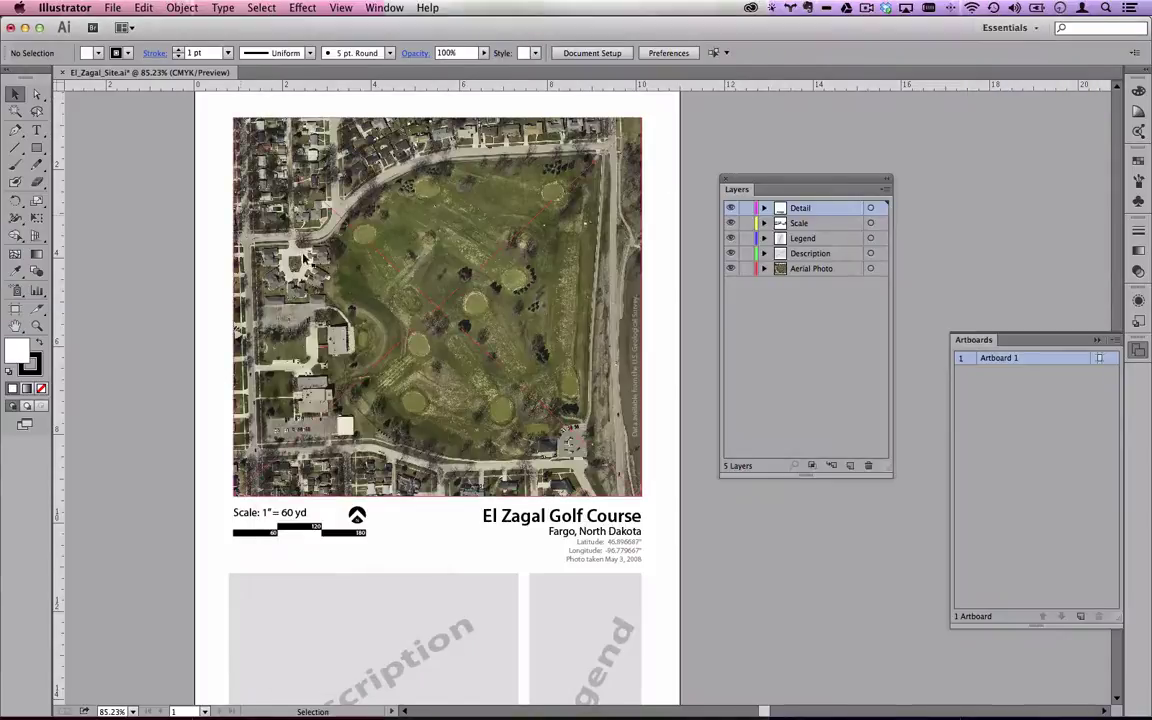
mouse_move(489, 381)
mouse_down()
mouse_move(488, 239)
mouse_move(455, 215)
mouse_move(489, 352)
mouse_move(471, 370)
mouse_up()
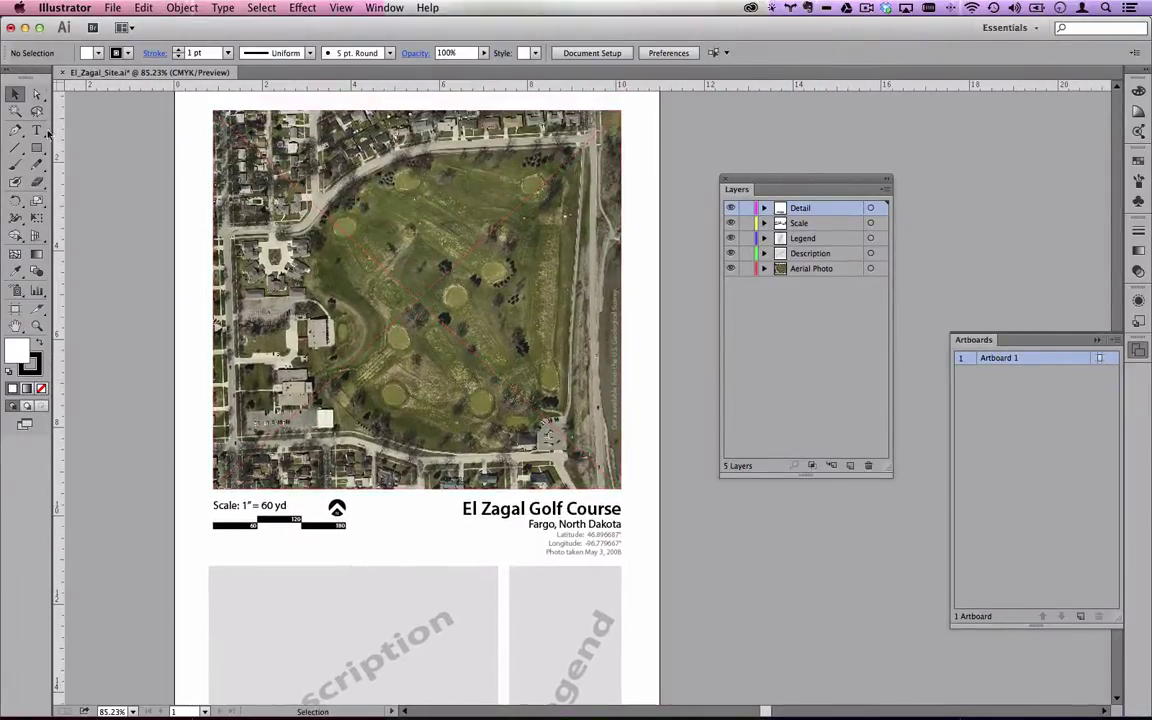
drag(775, 183, 735, 147)
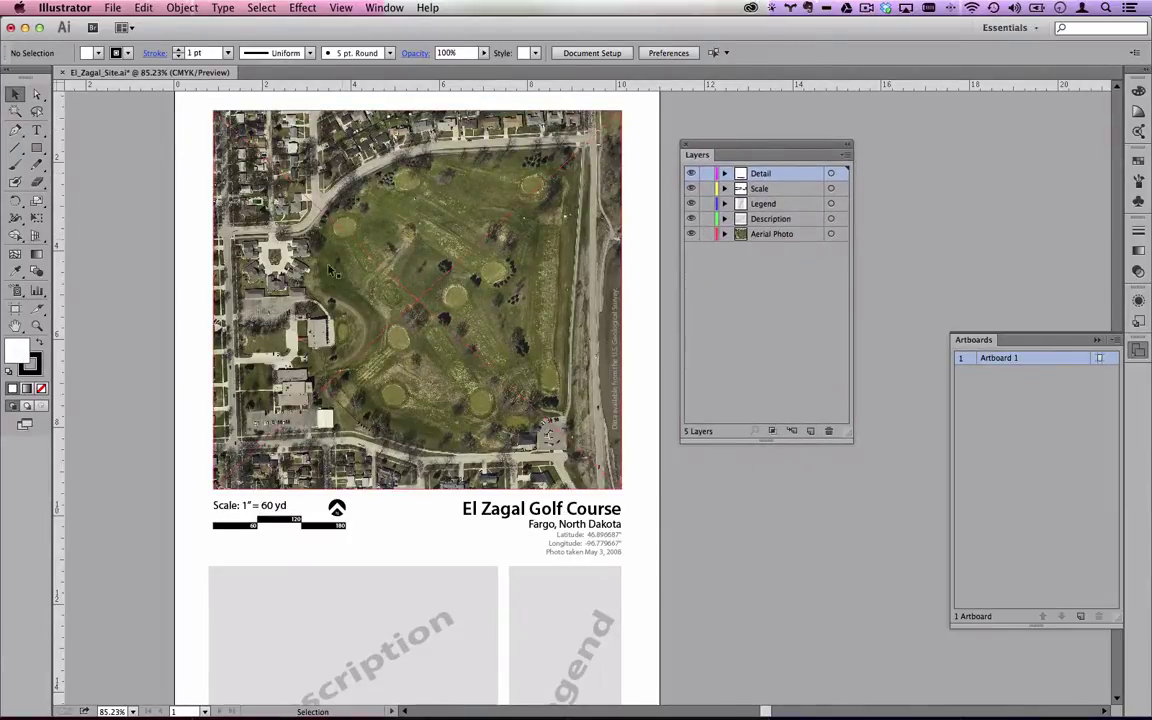
click(690, 174)
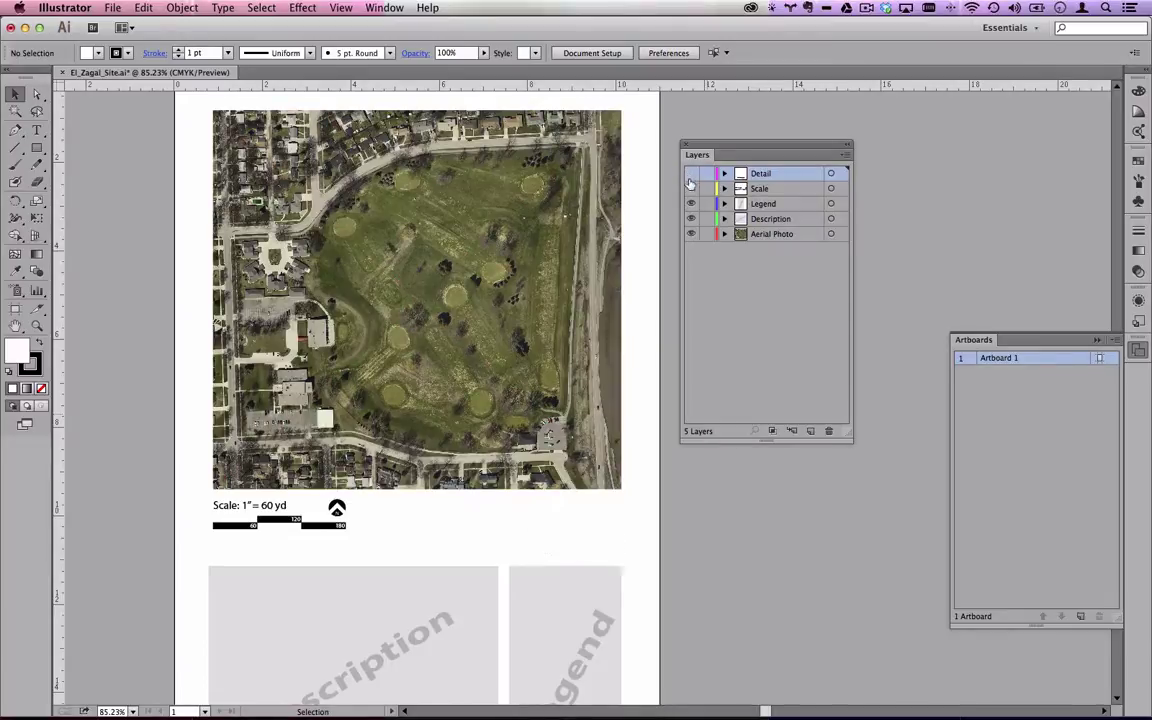
click(690, 189)
click(690, 174)
click(690, 189)
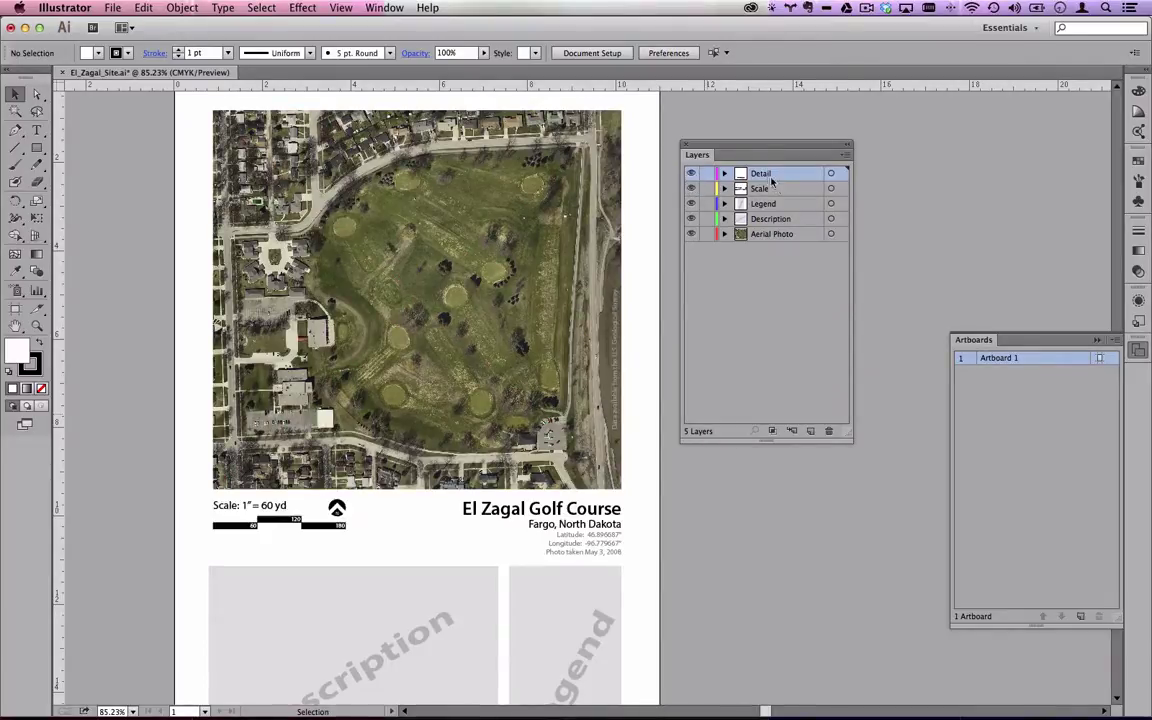
drag(763, 145, 771, 145)
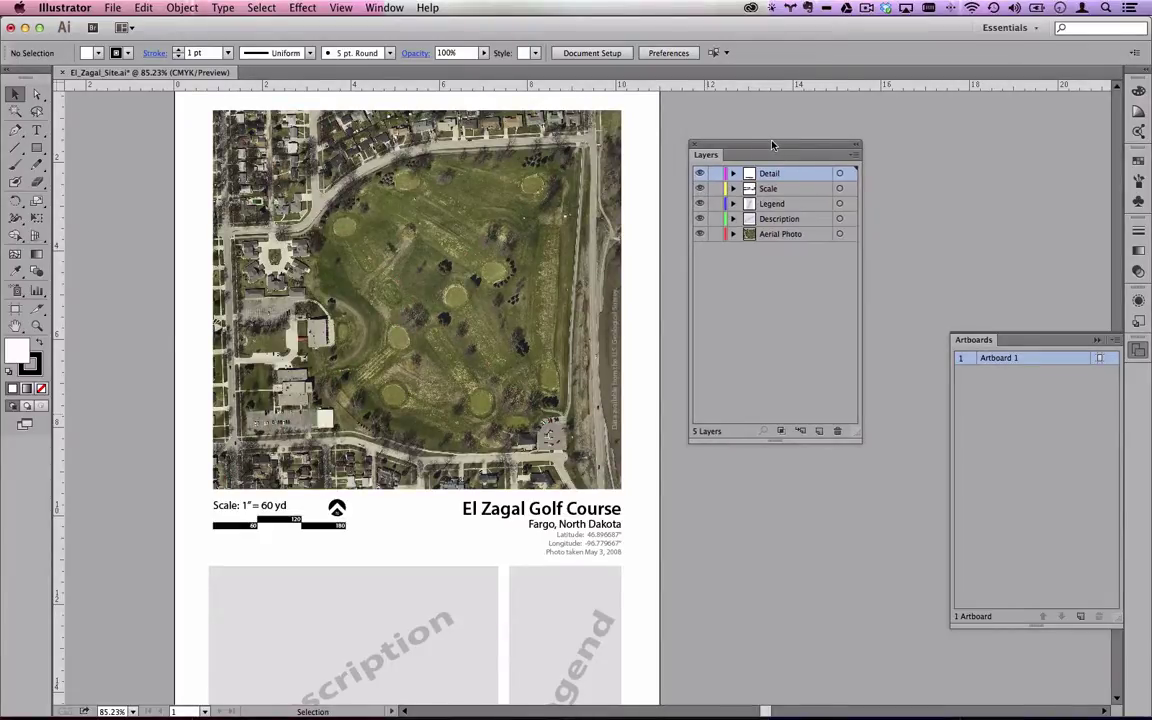
Inspect the Description and Legend boxes below the aerial photo to see which layers they are on.
drag(470, 505, 450, 376)
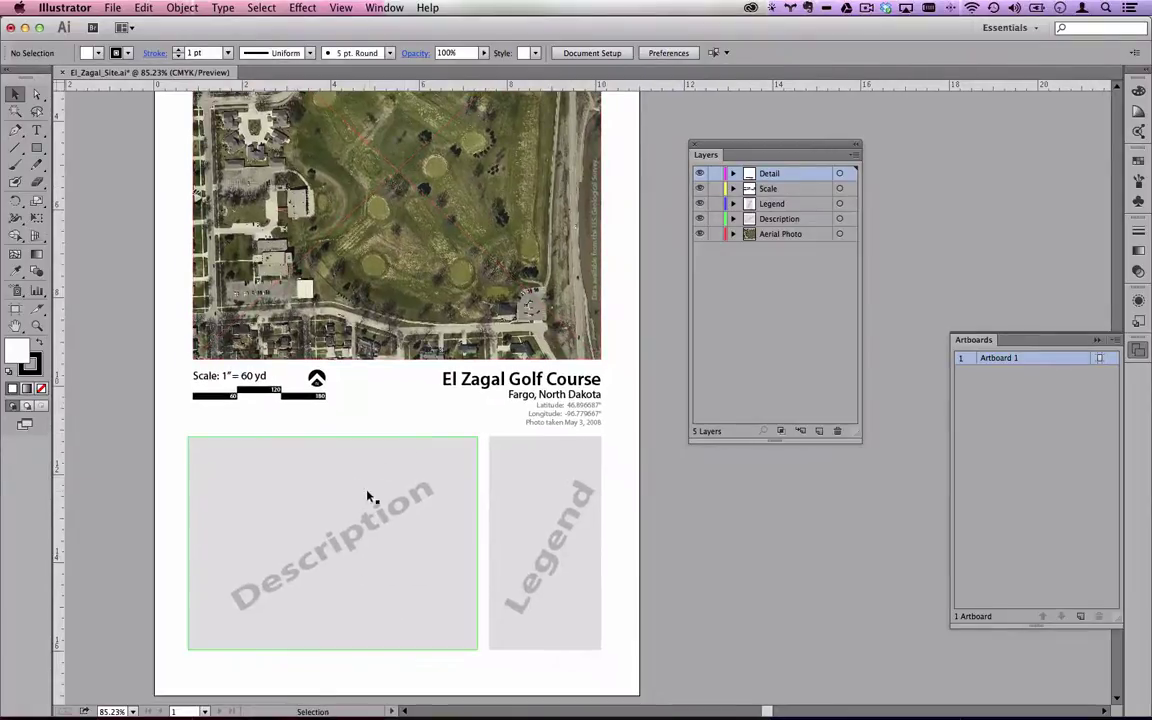
click(455, 489)
click(535, 510)
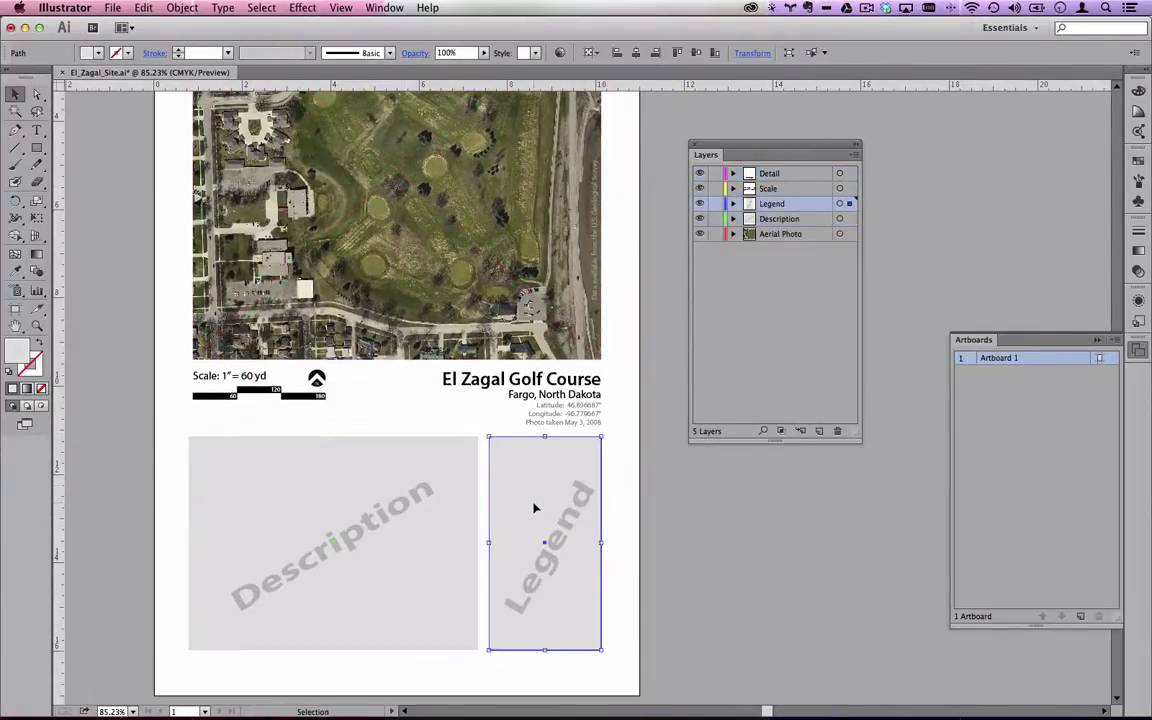
click(648, 504)
key(space)
drag(569, 232, 591, 355)
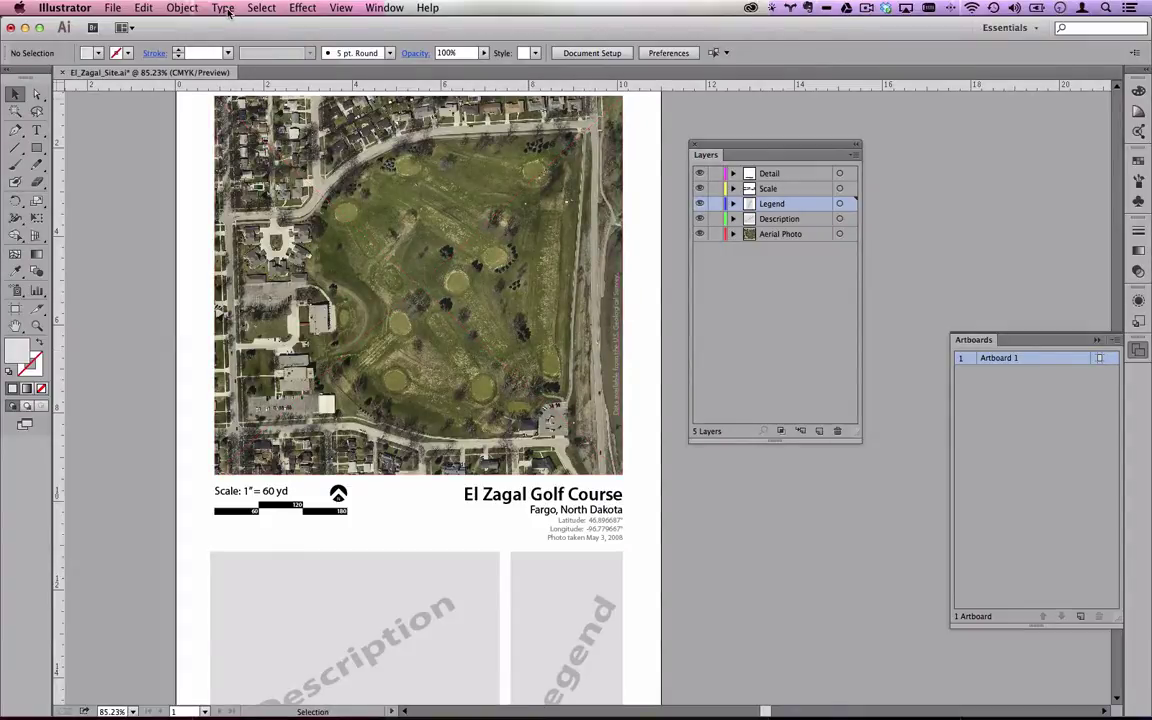
Choose the Essentials workspace and check that the Layers panel is enabled.
click(384, 7)
mouse_move(410, 65)
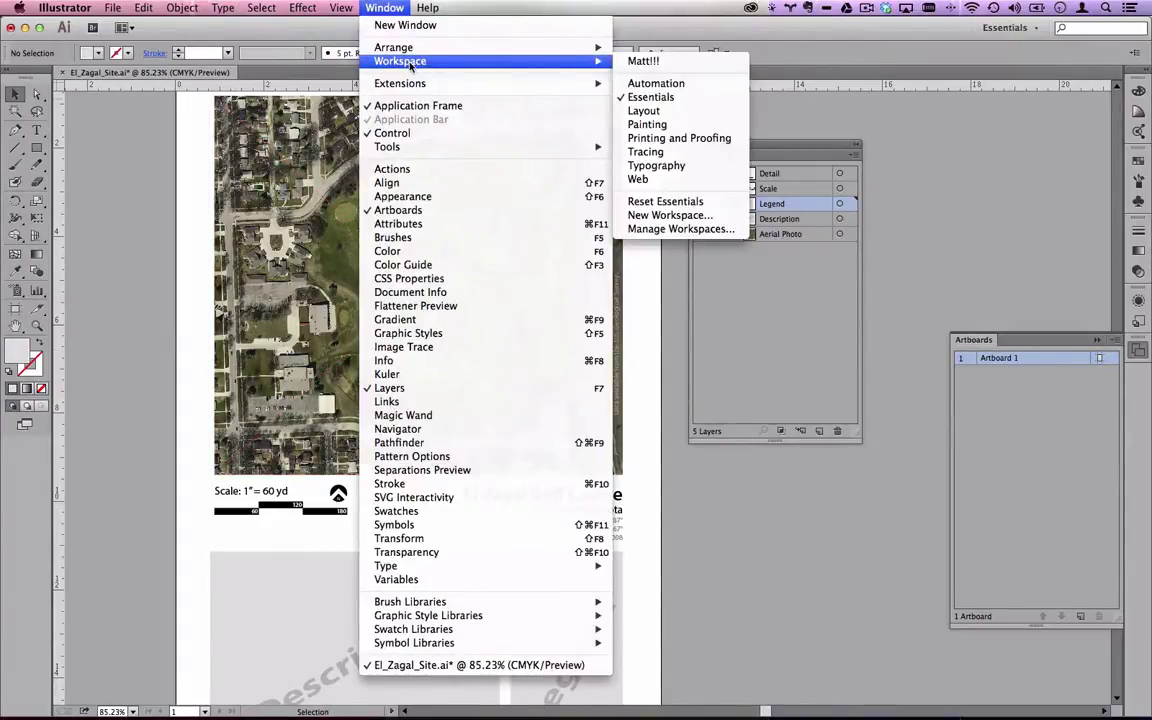
click(652, 100)
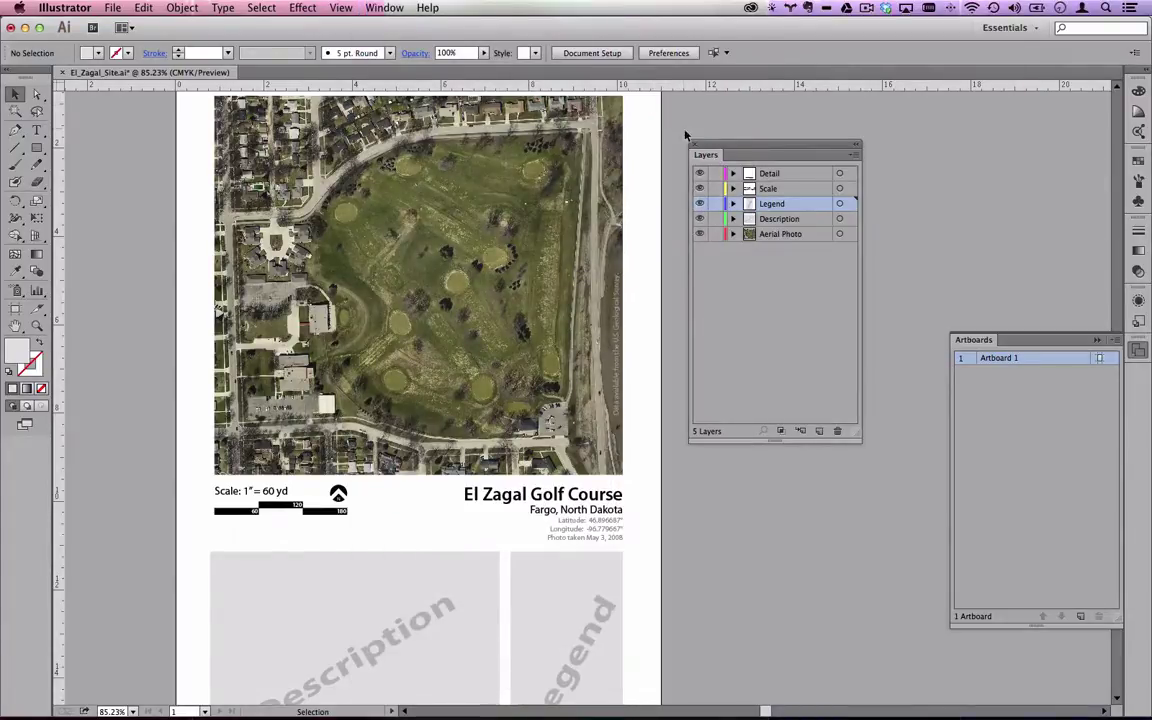
click(384, 8)
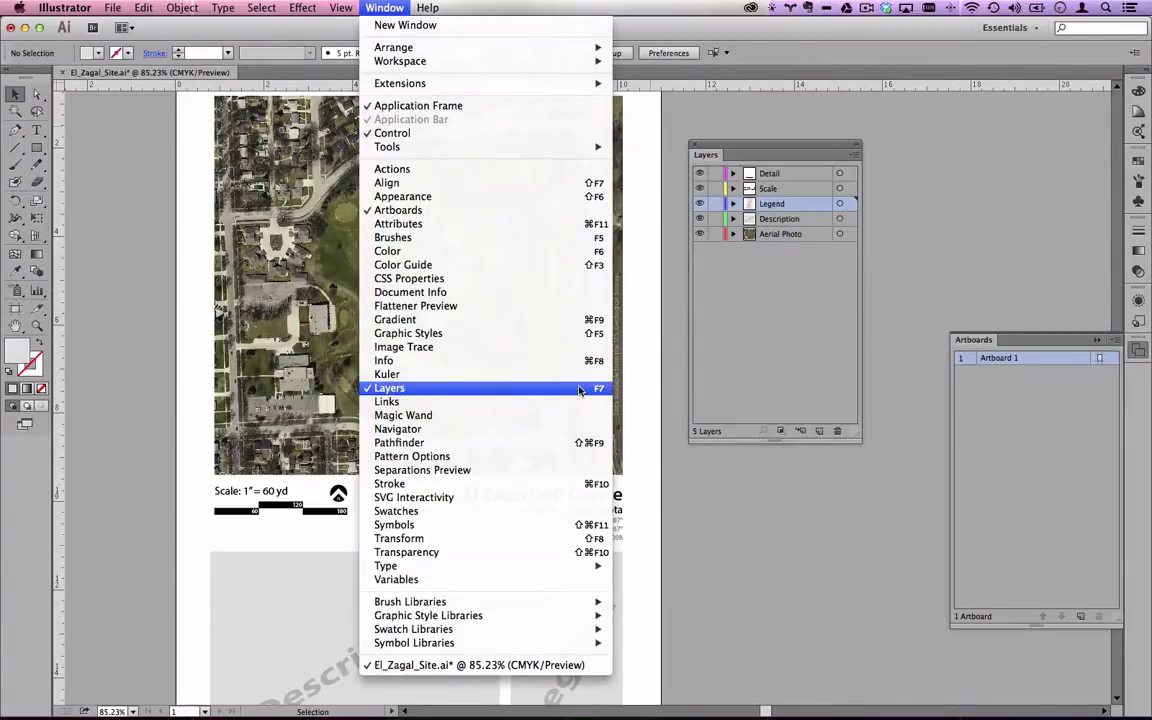
click(755, 374)
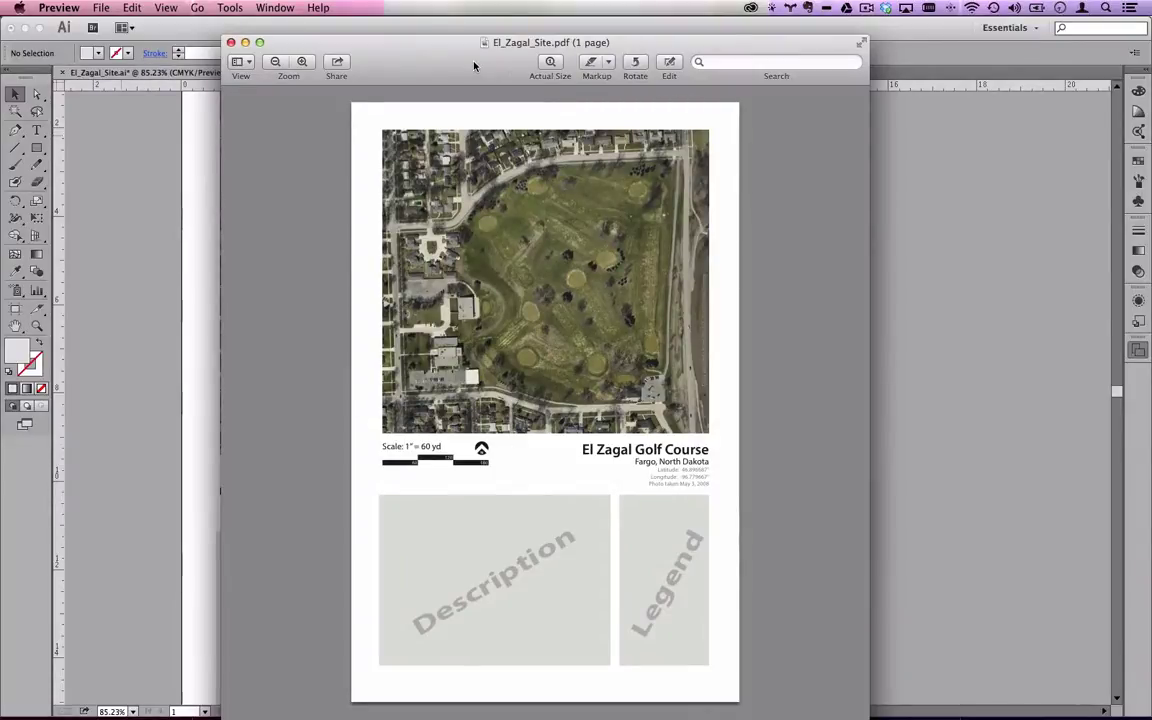
Review the whole page layout of the El_Zagal_Site.pdf sample in Preview and close it.
drag(474, 66, 522, 60)
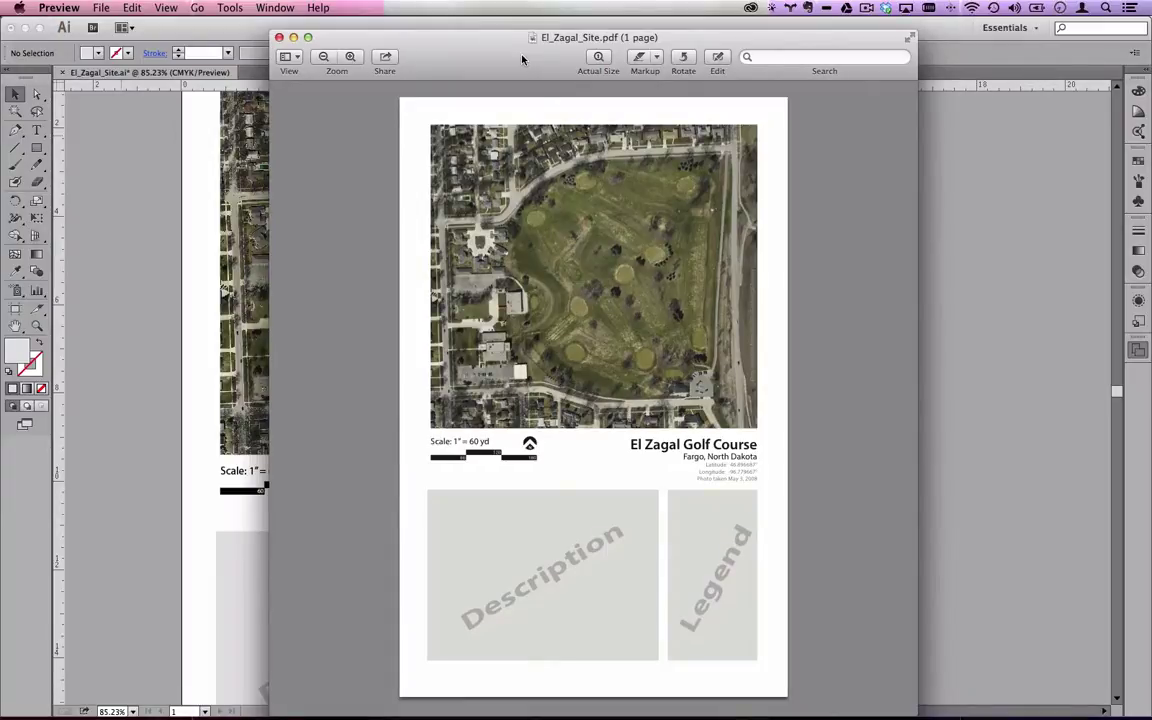
drag(800, 28, 801, 23)
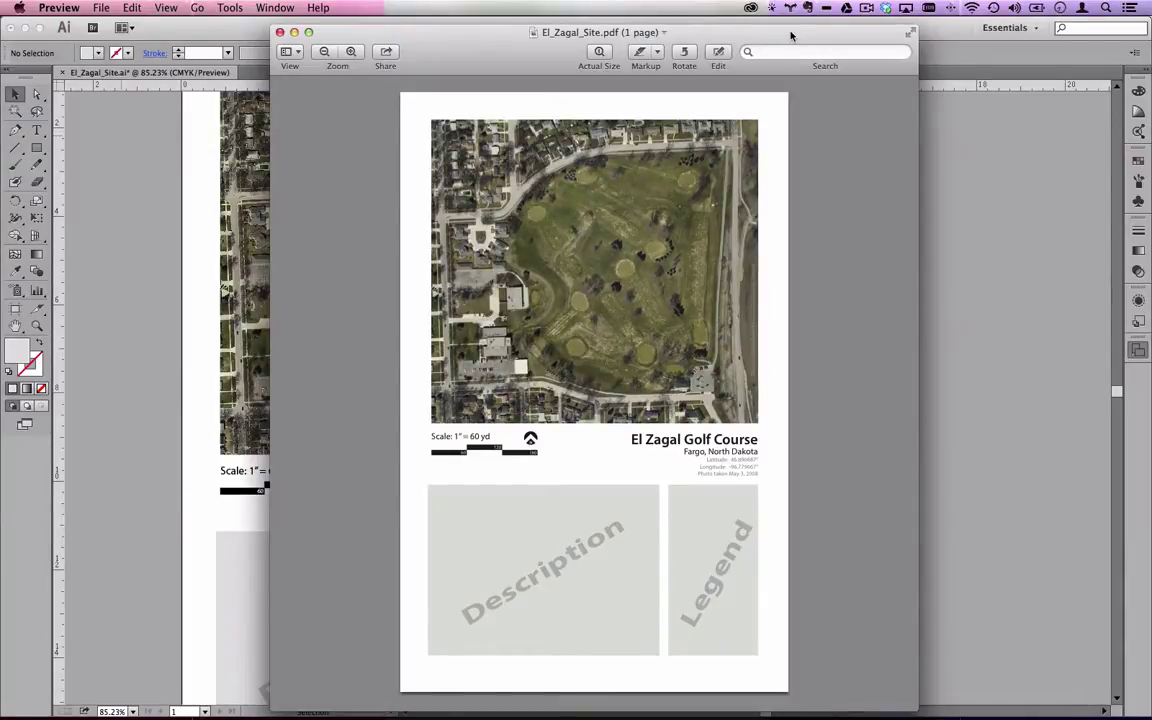
drag(792, 33, 689, 31)
key(super+w)
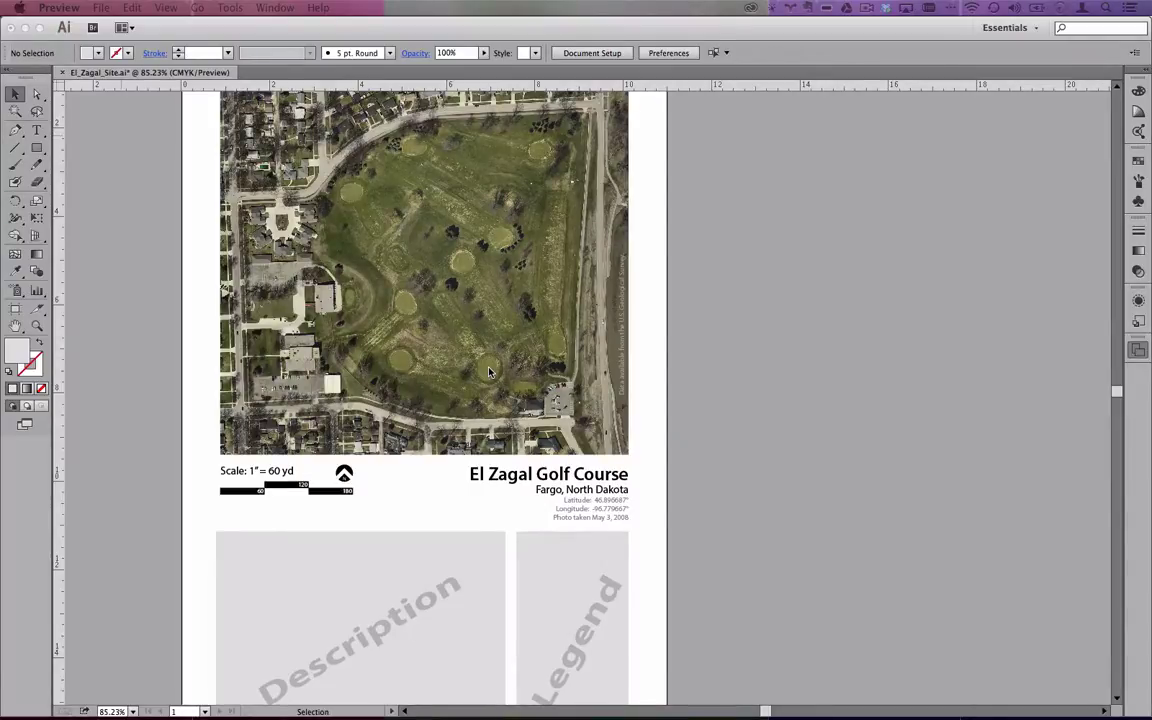
Switch to Chrome and download 232 Assignment 2 Sites.kmz from the Assignment 2 attachments.
key(super+Tab)
key(super+Tab)
key(super+Tab)
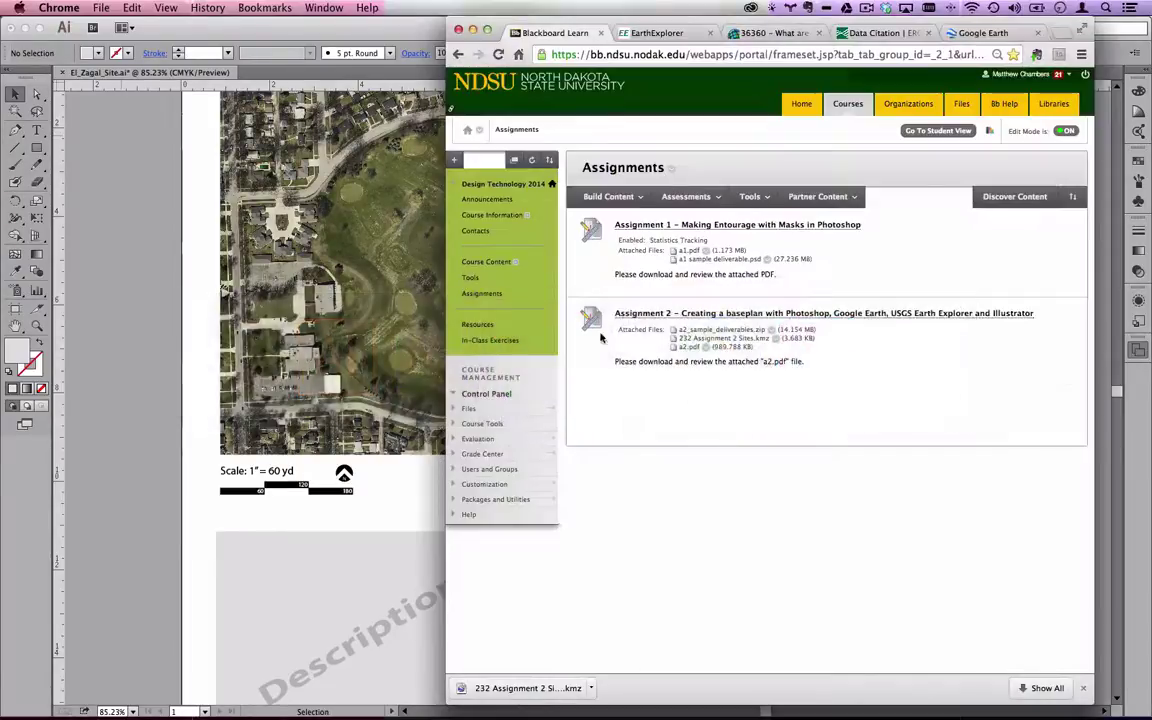
drag(1050, 18, 1044, 18)
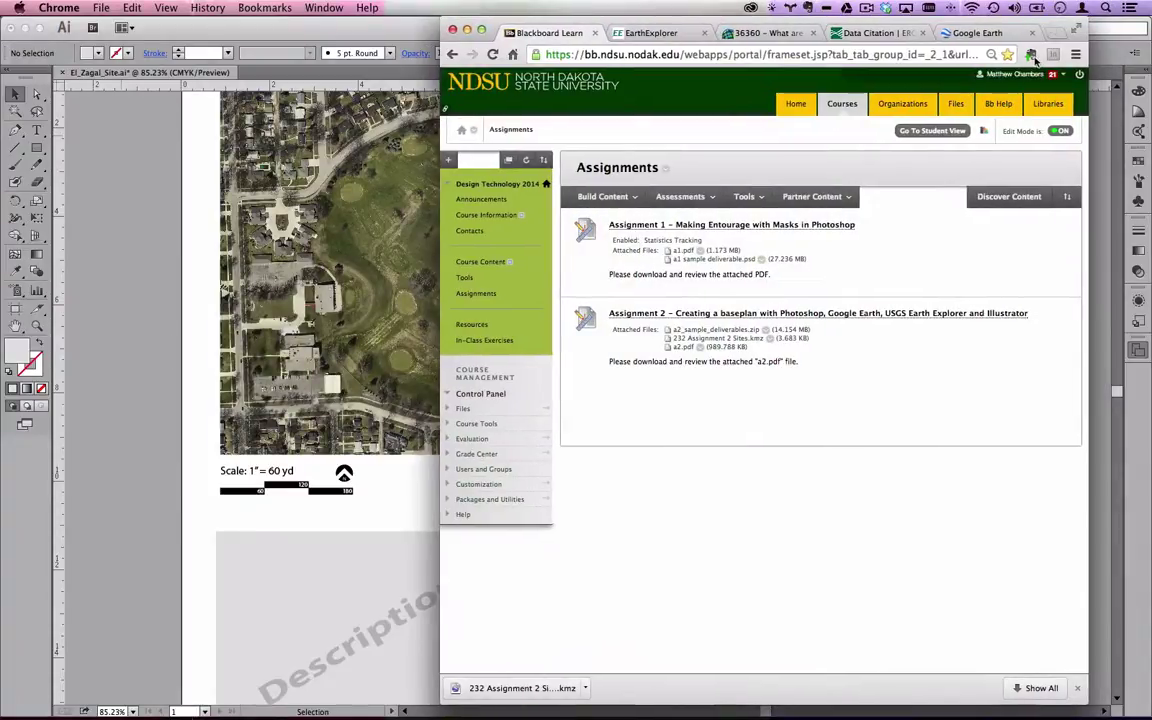
click(752, 339)
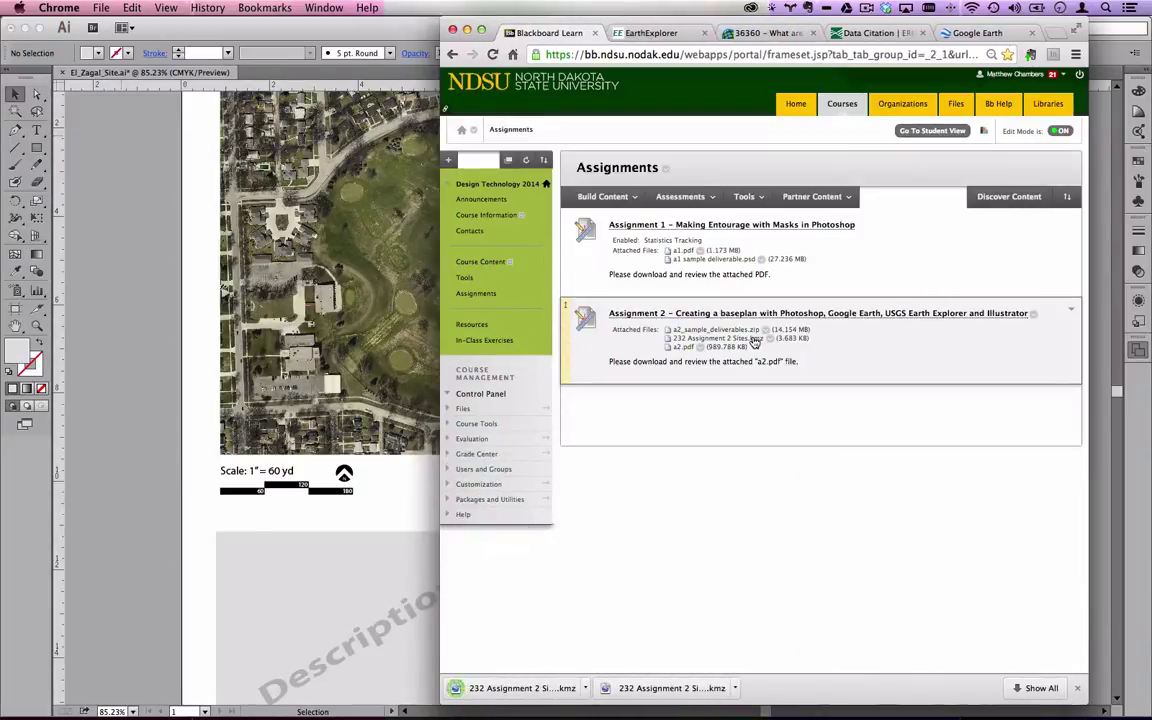
Visit the Google Earth web page, and open the downloaded KMZ in Google Earth with its contents expanded.
click(995, 33)
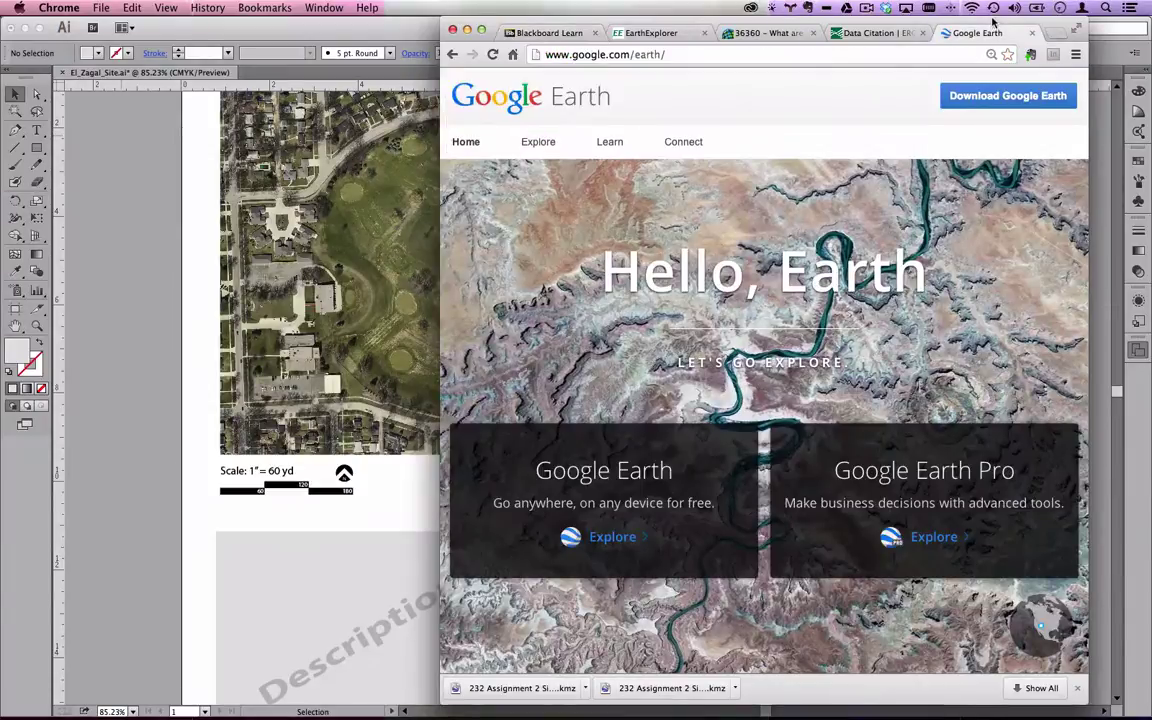
drag(995, 33, 791, 26)
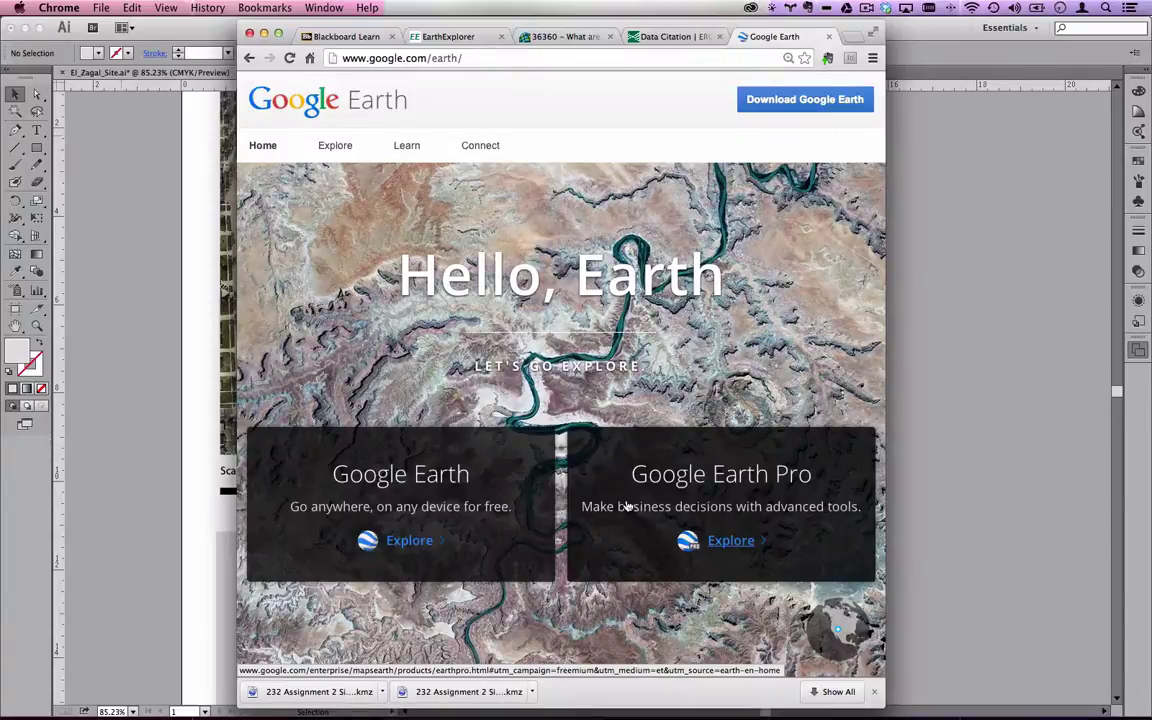
click(337, 692)
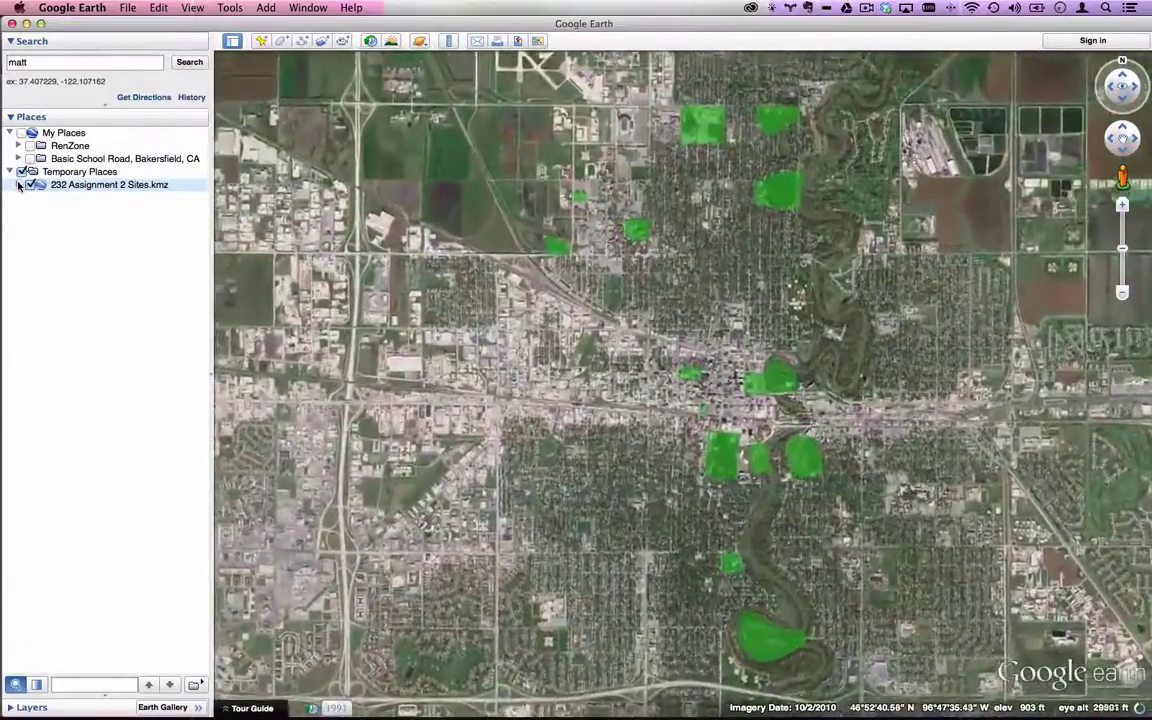
click(18, 185)
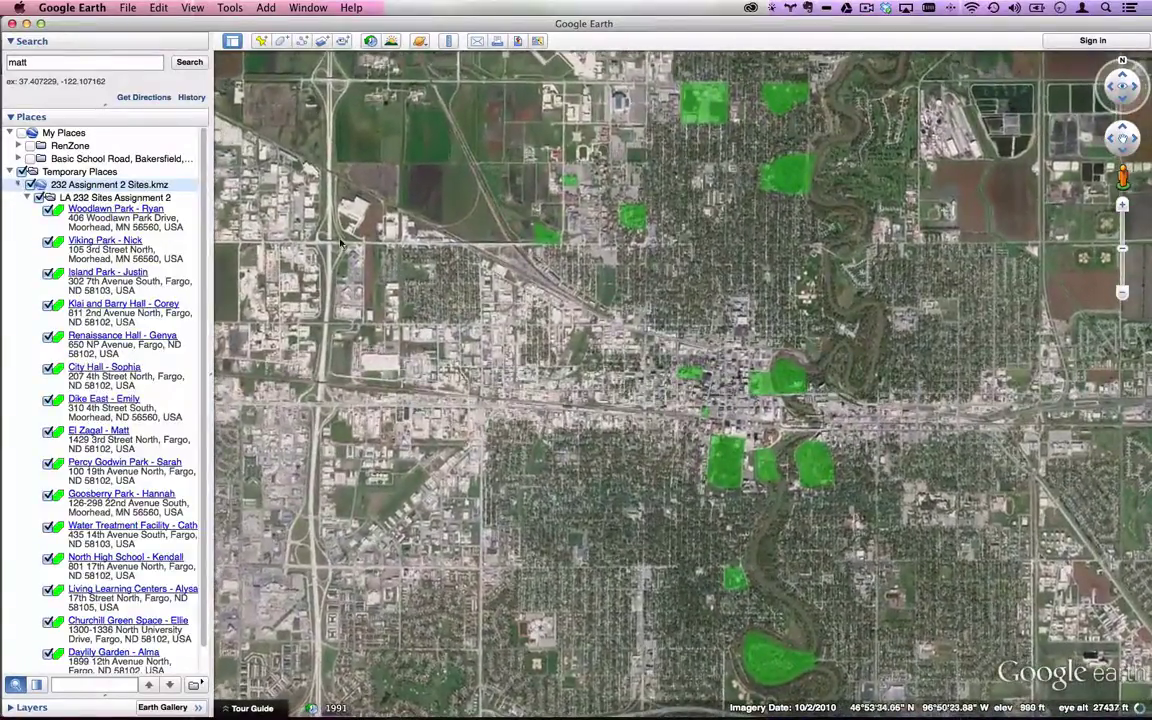
Preview the Woodlawn Park, Klai and Barry Hall and Island Park placemarks, and fly to the El Zagal site.
click(92, 209)
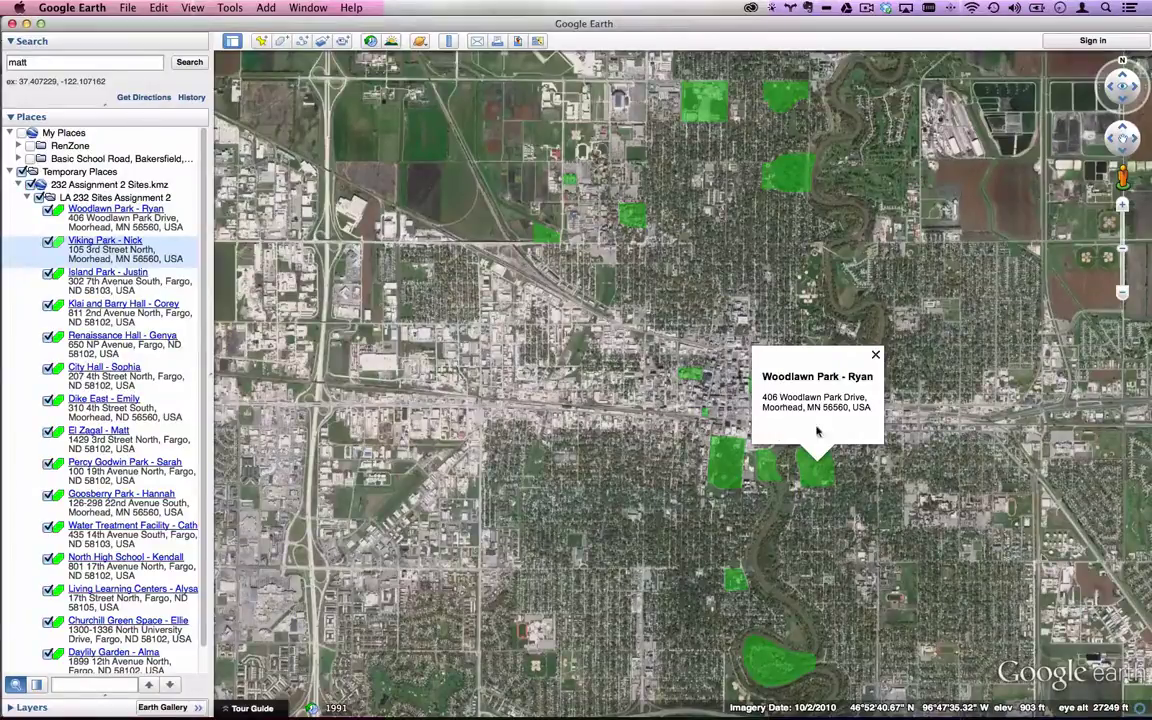
click(125, 303)
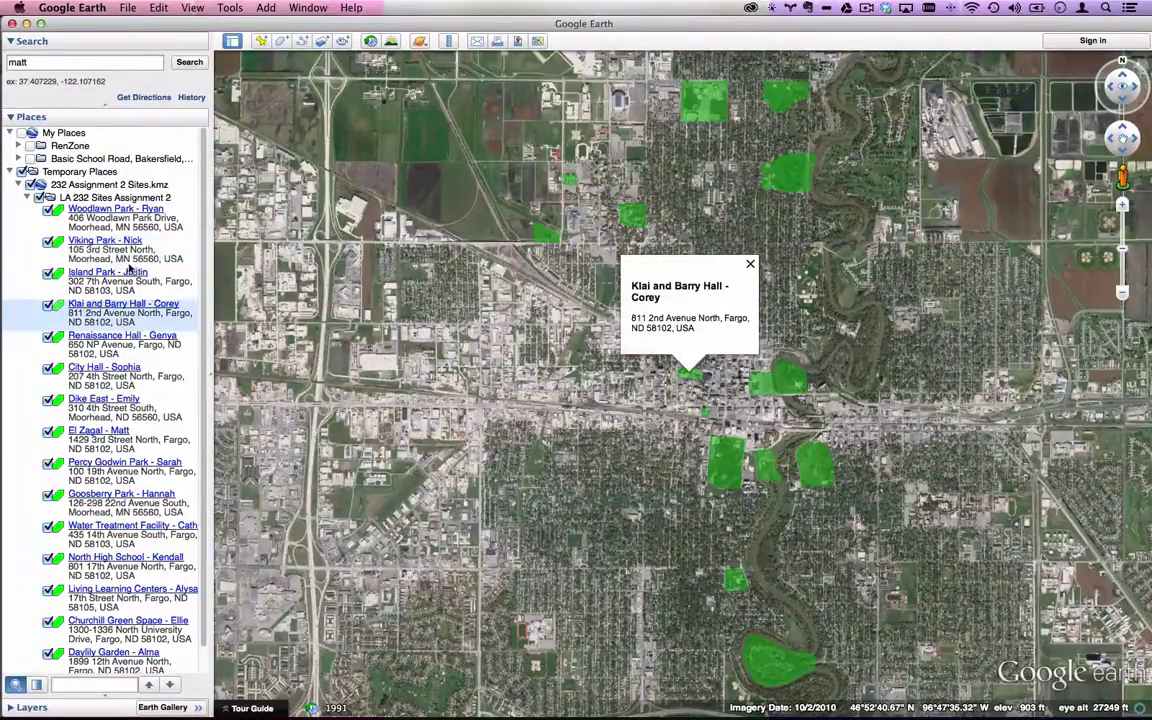
click(128, 279)
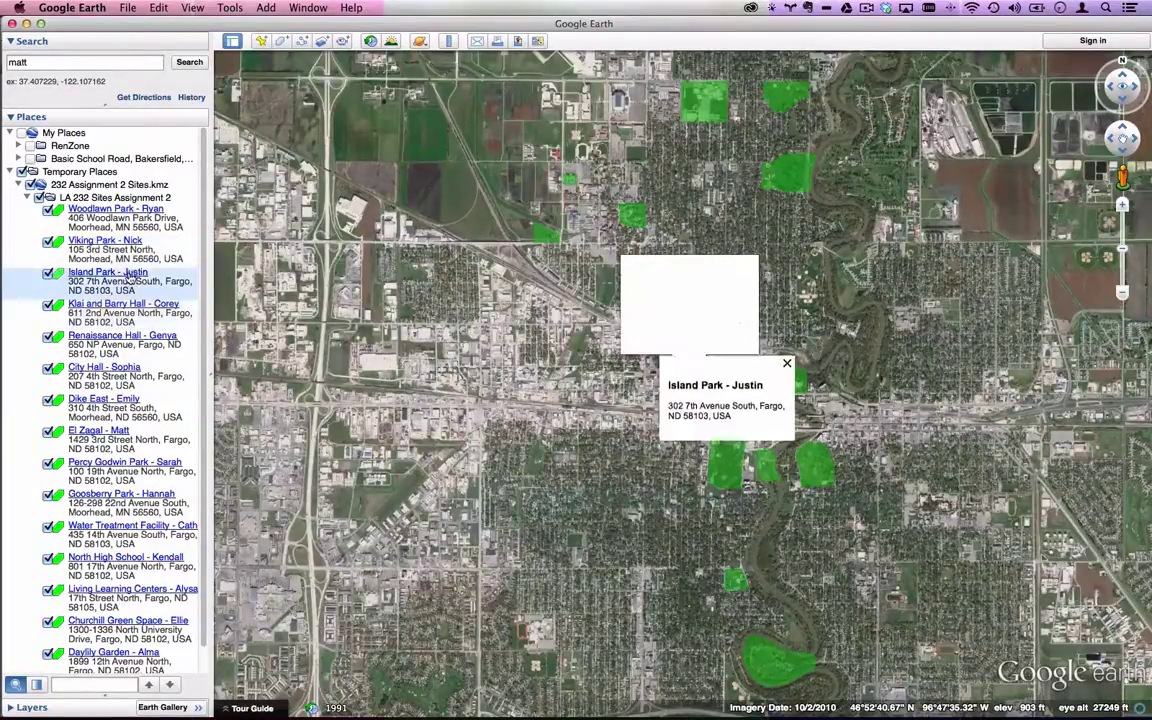
click(147, 206)
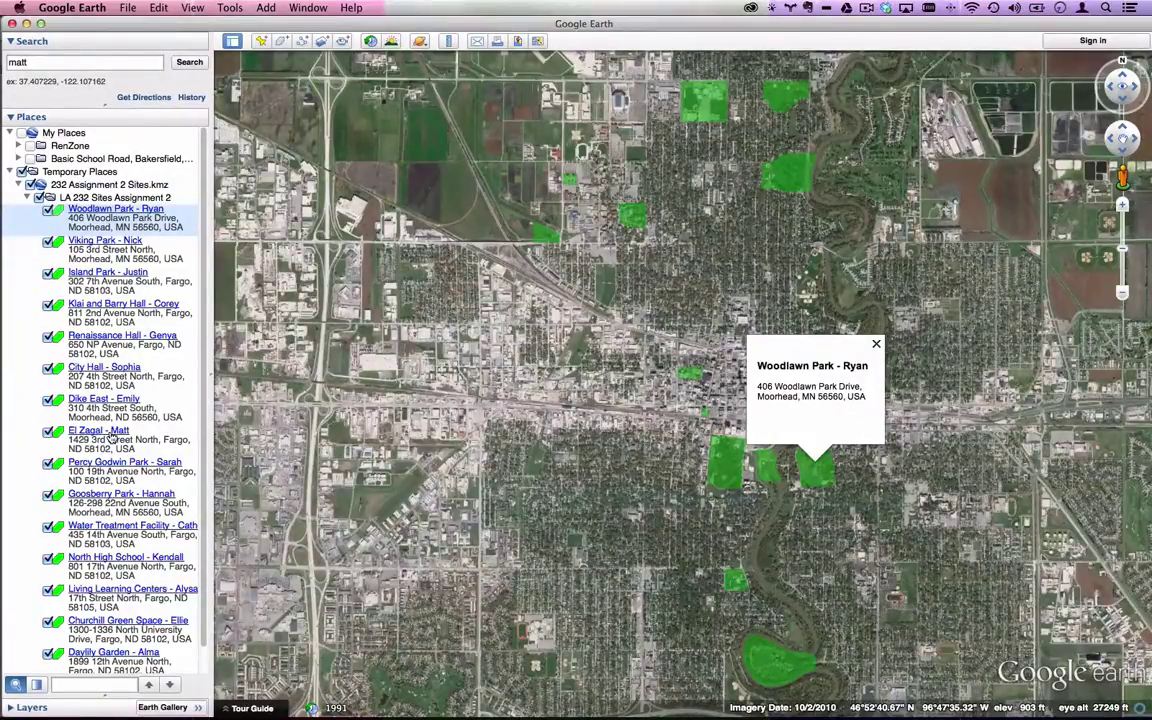
click(113, 437)
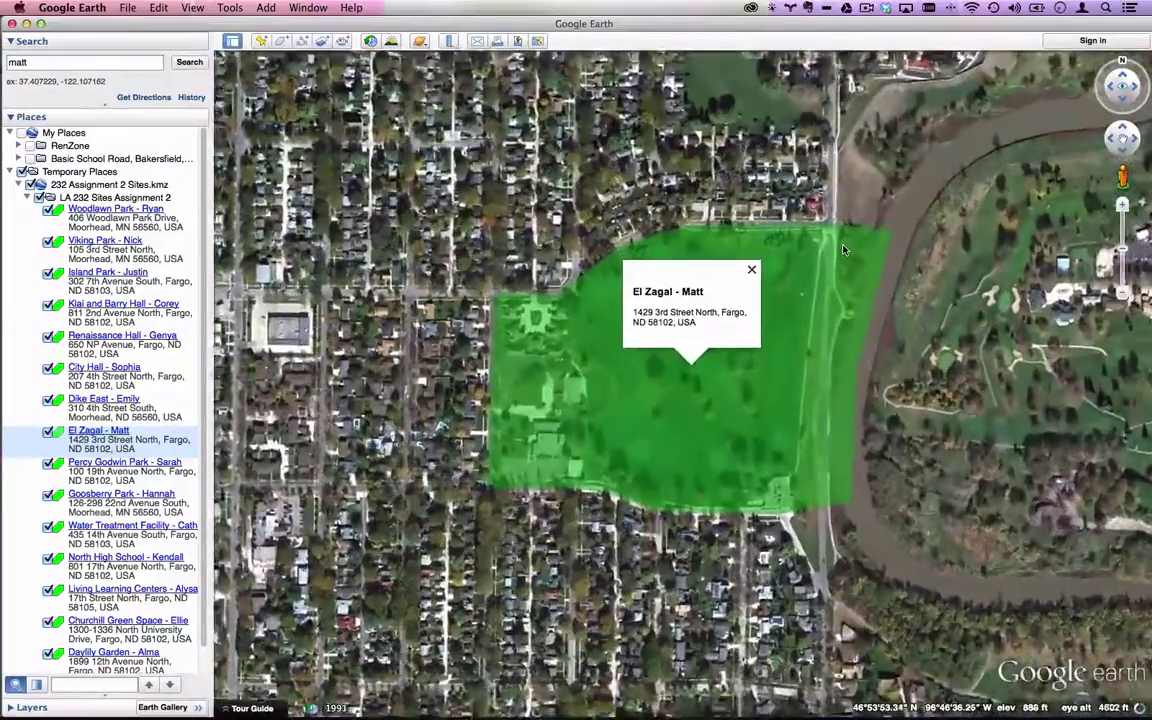
Switch to Illustrator and review the aerial photo, scale and title area of the El_Zagal_Site.ai sample layout.
key(super+Tab)
key(super+Tab)
key(super+Tab)
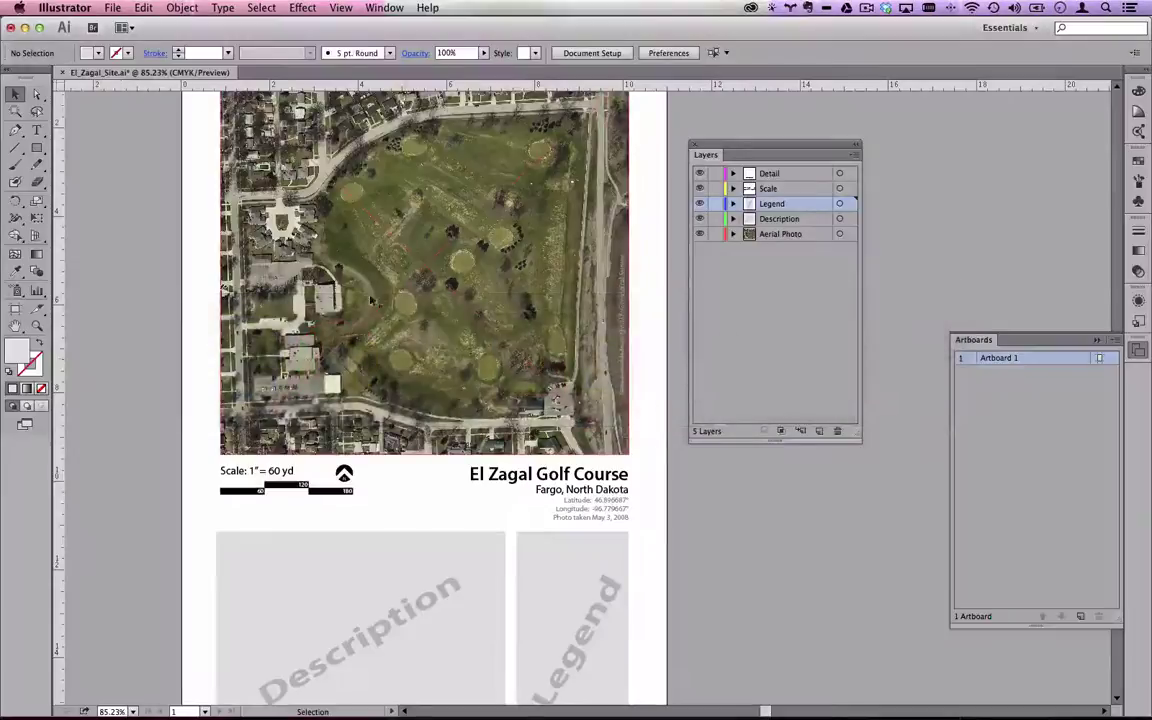
scroll(103, 249, up, 3)
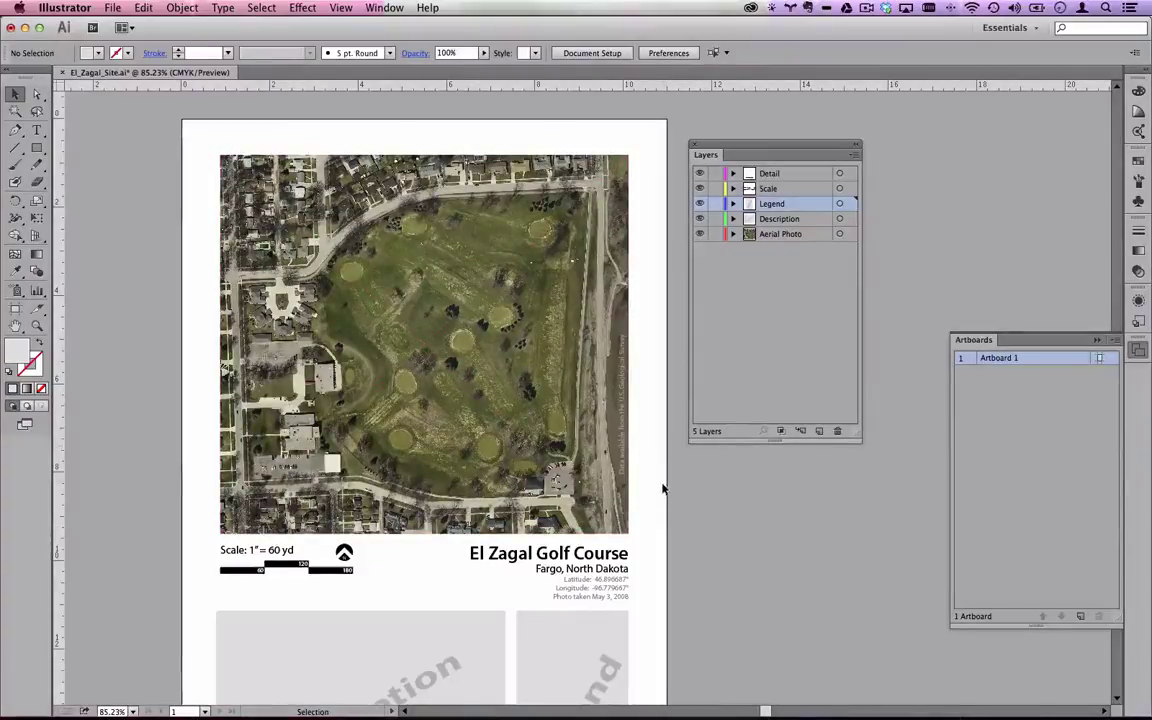
drag(662, 489, 630, 451)
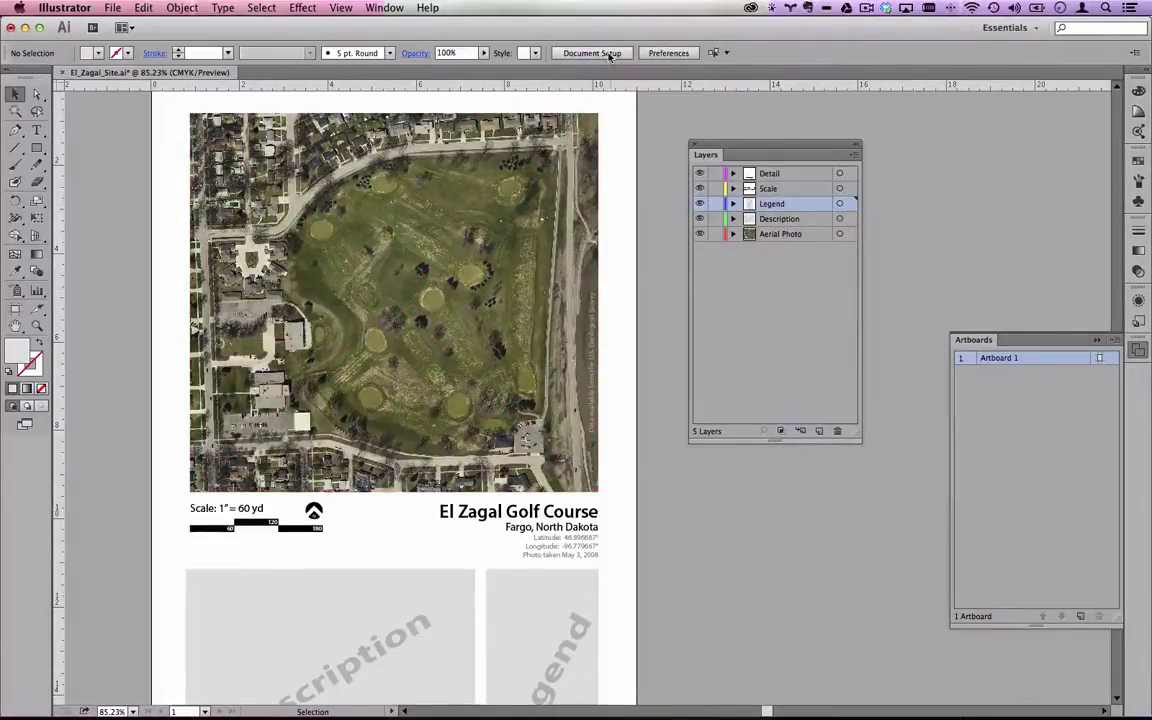
Create a new Tabloid document with one artboard, units in inches and landscape orientation.
click(115, 9)
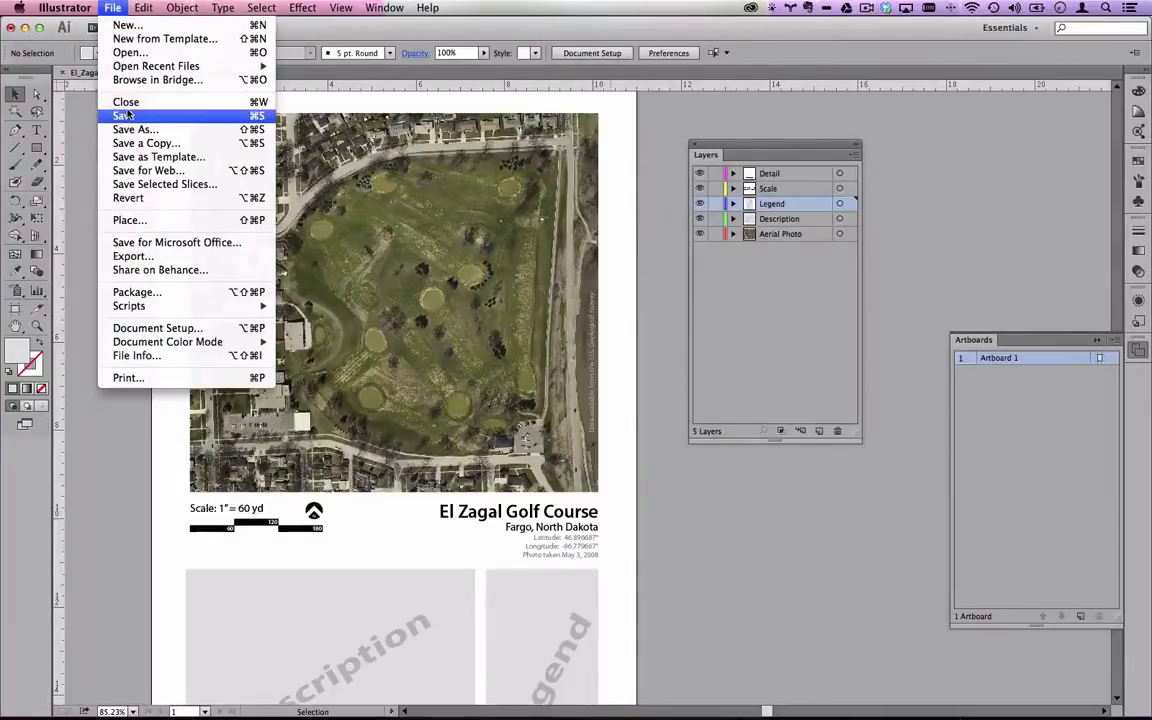
click(125, 27)
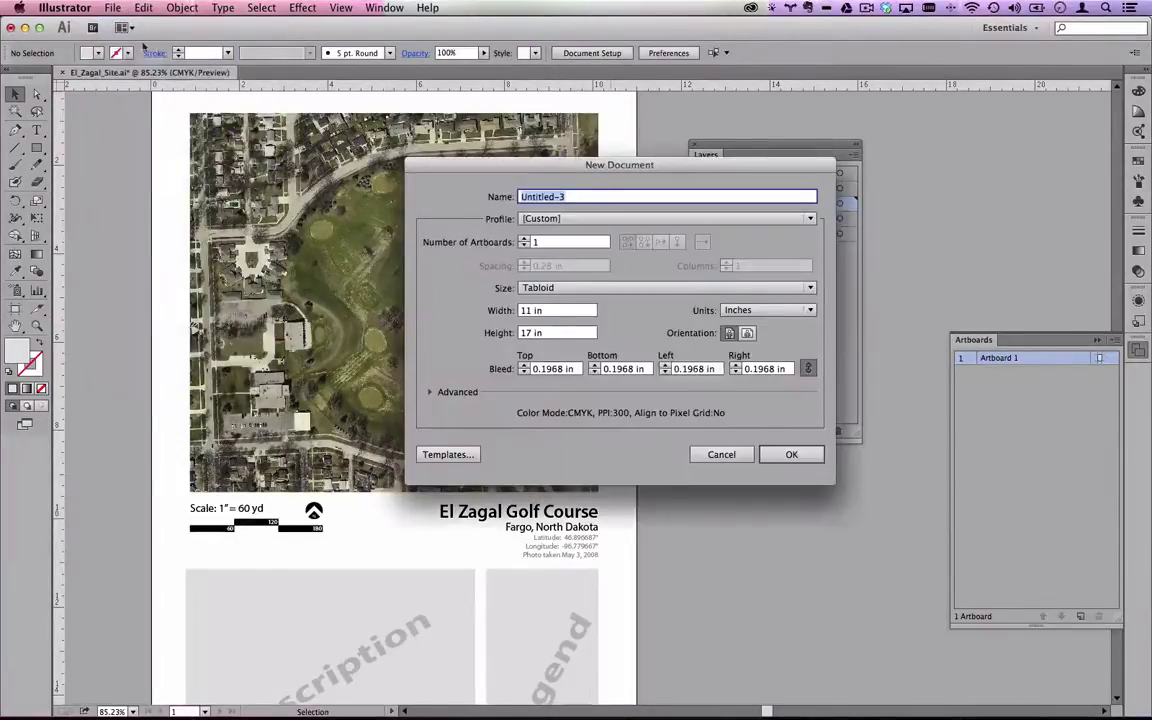
click(547, 290)
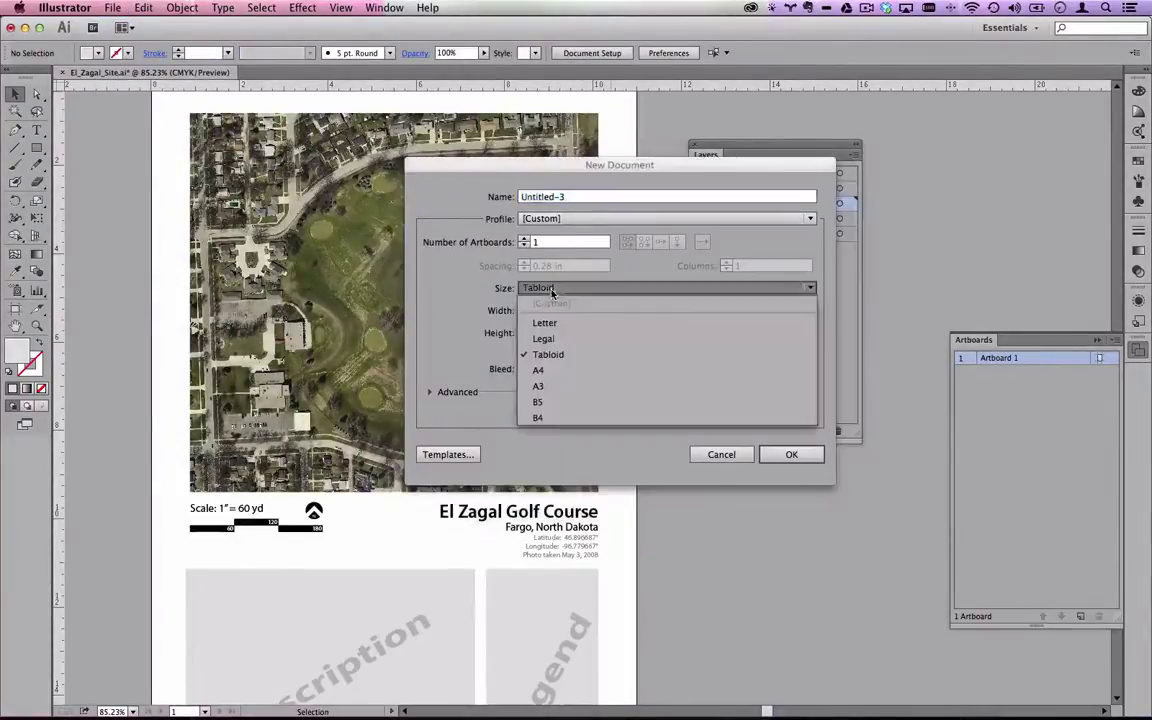
click(548, 354)
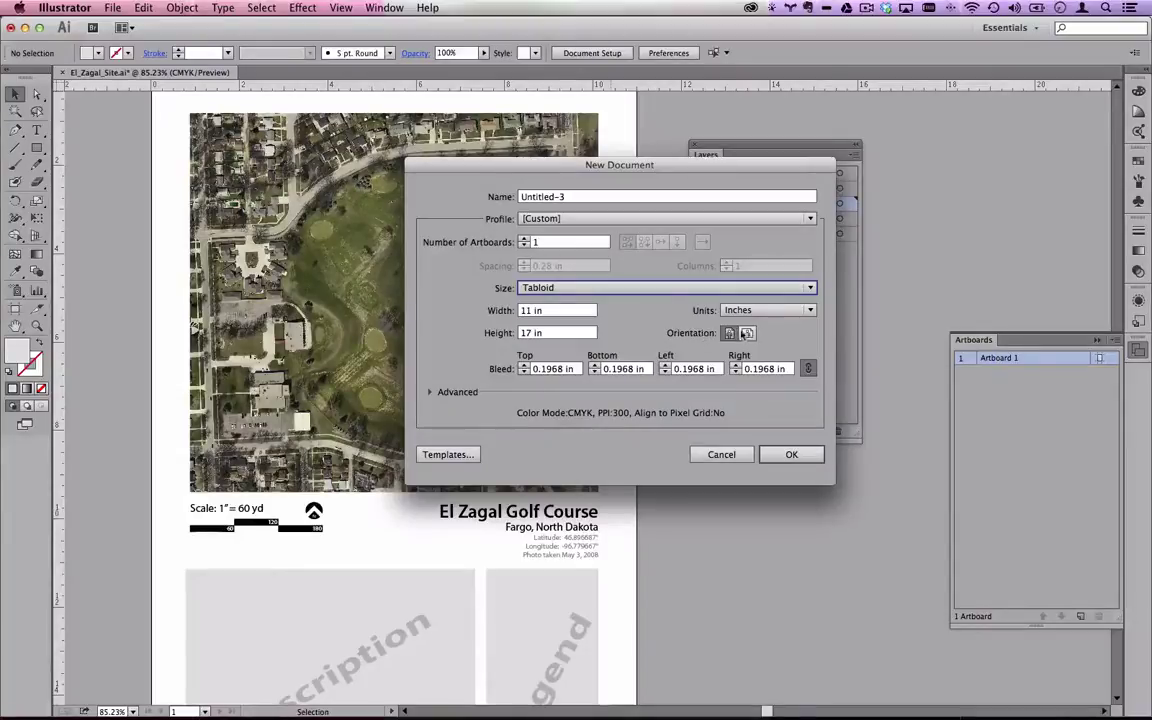
click(747, 333)
click(791, 454)
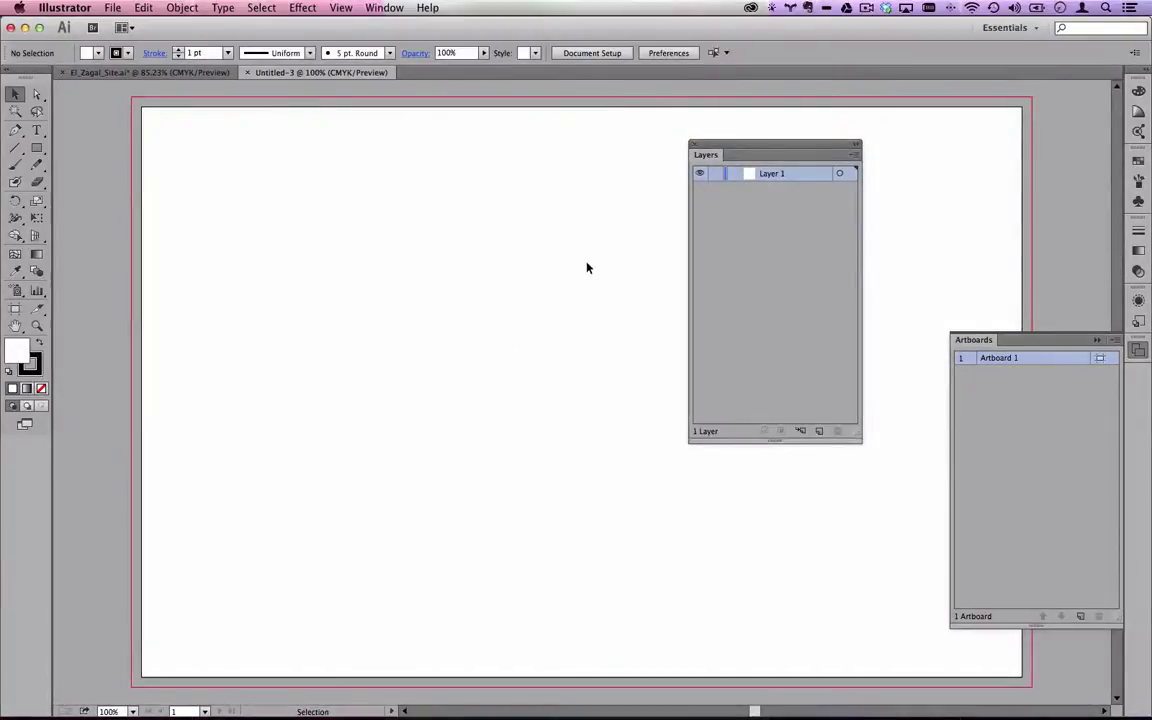
Edit the artboard through Document Setup and change it to portrait orientation, 11 in wide by 17 in high.
click(116, 7)
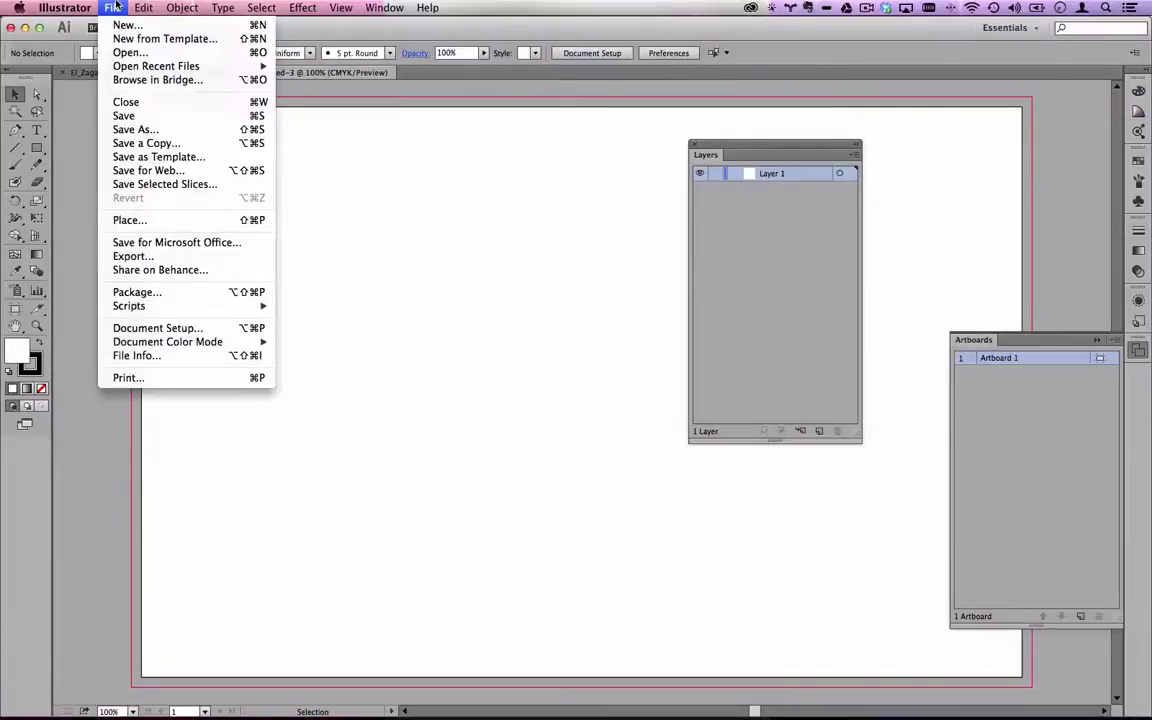
click(116, 7)
click(565, 53)
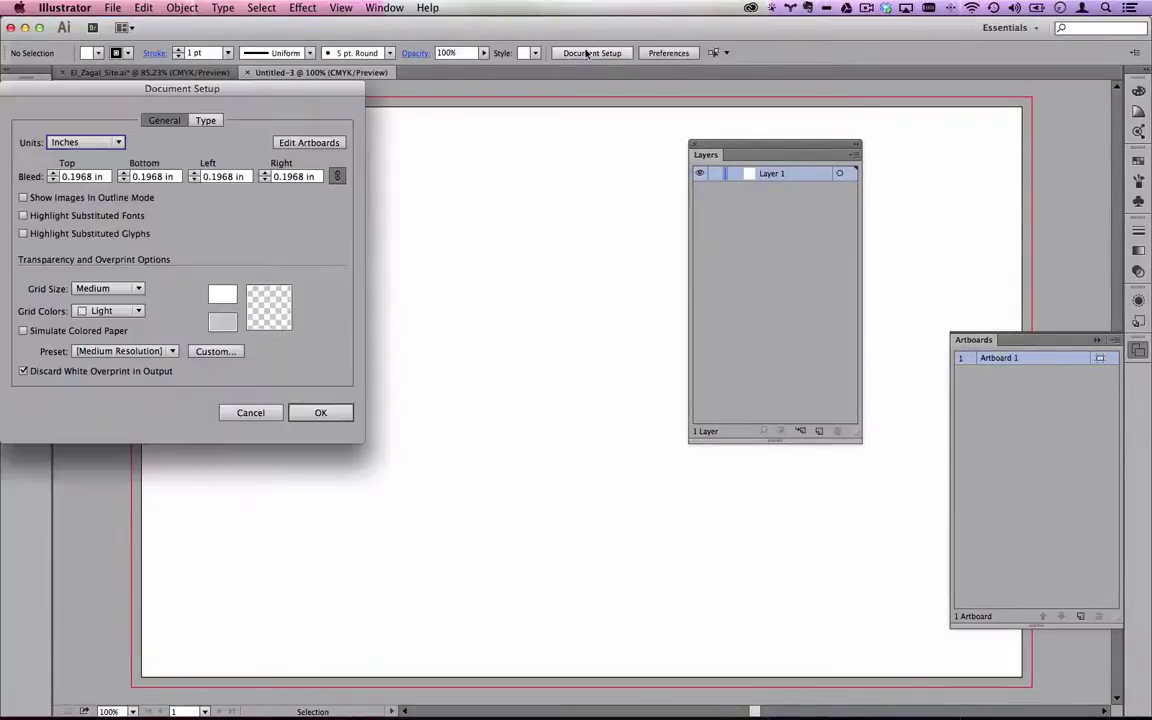
click(310, 142)
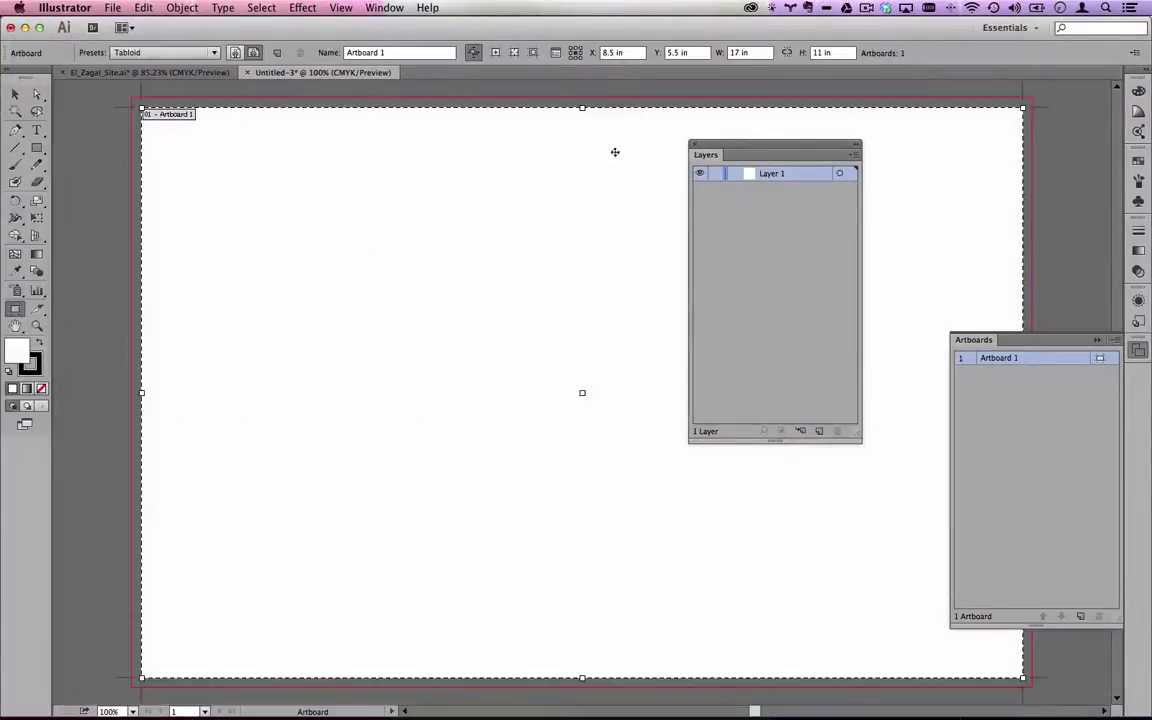
click(235, 53)
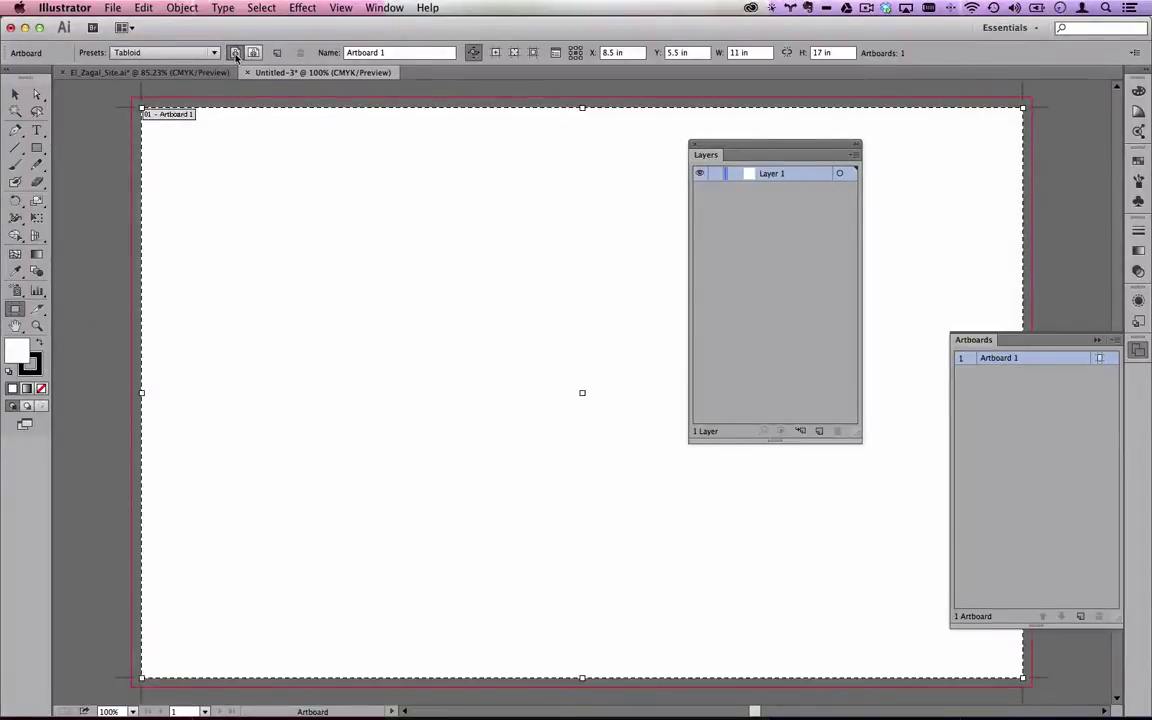
key(Escape)
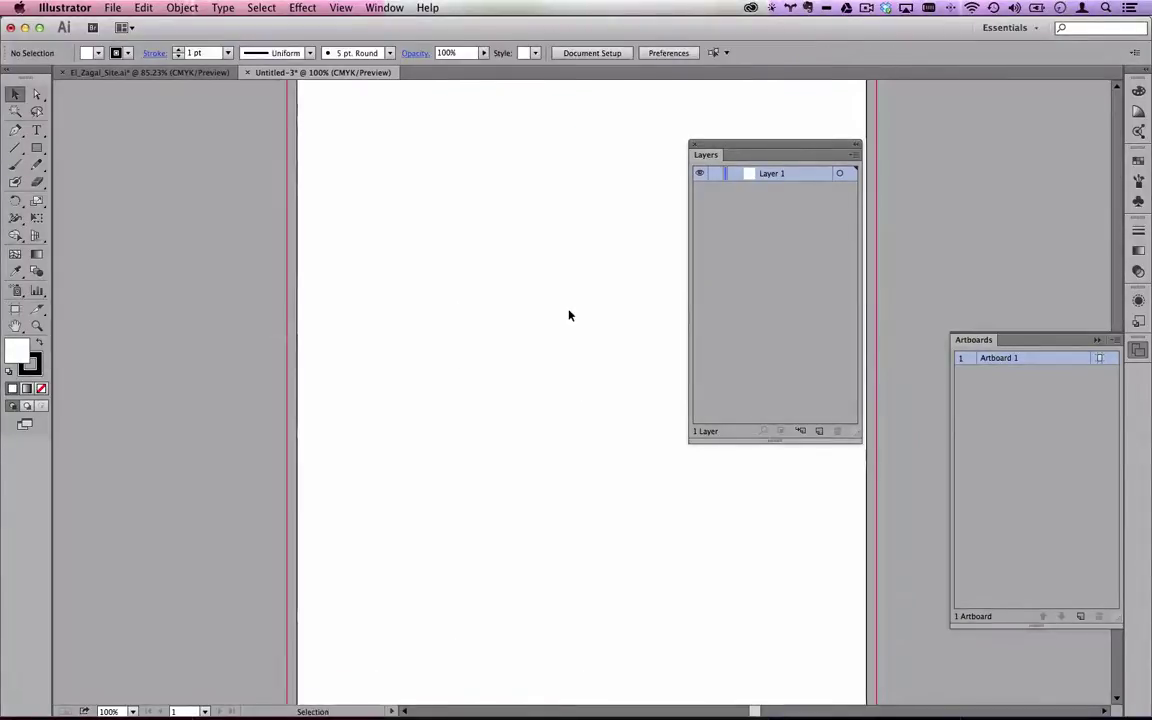
Move the Layers panel clear of the page and fit the whole artboard in the window.
drag(720, 137, 968, 100)
key(super+0)
drag(719, 275, 602, 324)
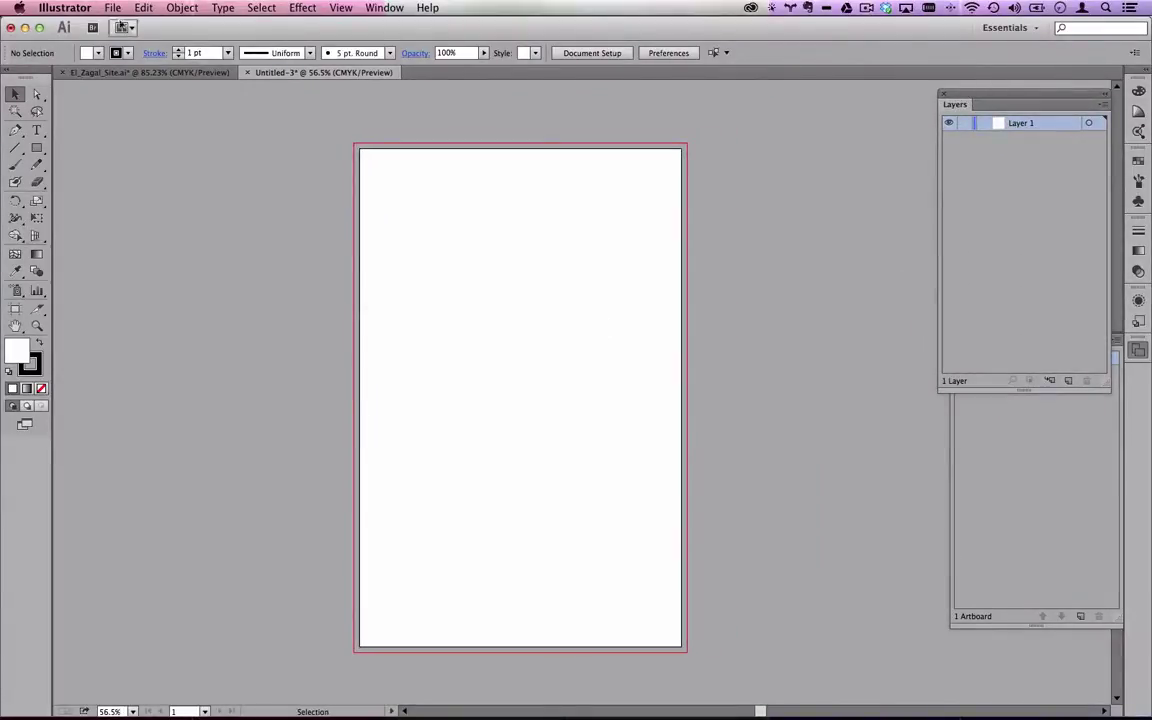
Start saving the document under a new name and create a MattProject folder on the Desktop for it.
click(108, 8)
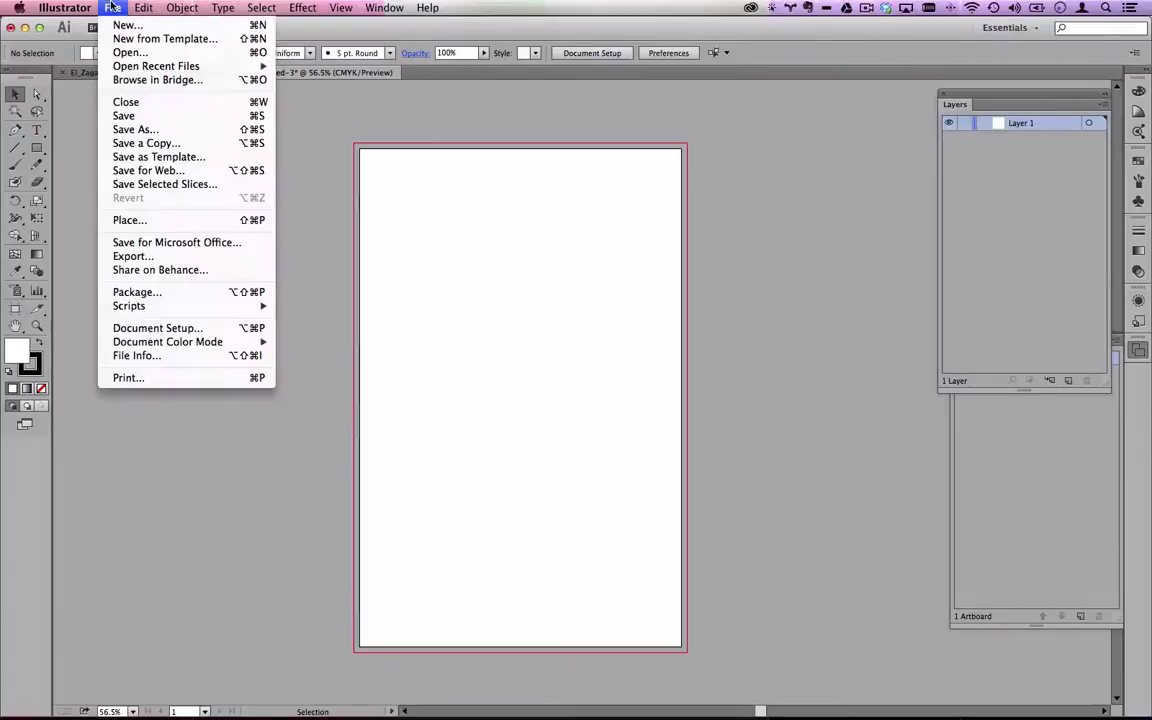
click(141, 130)
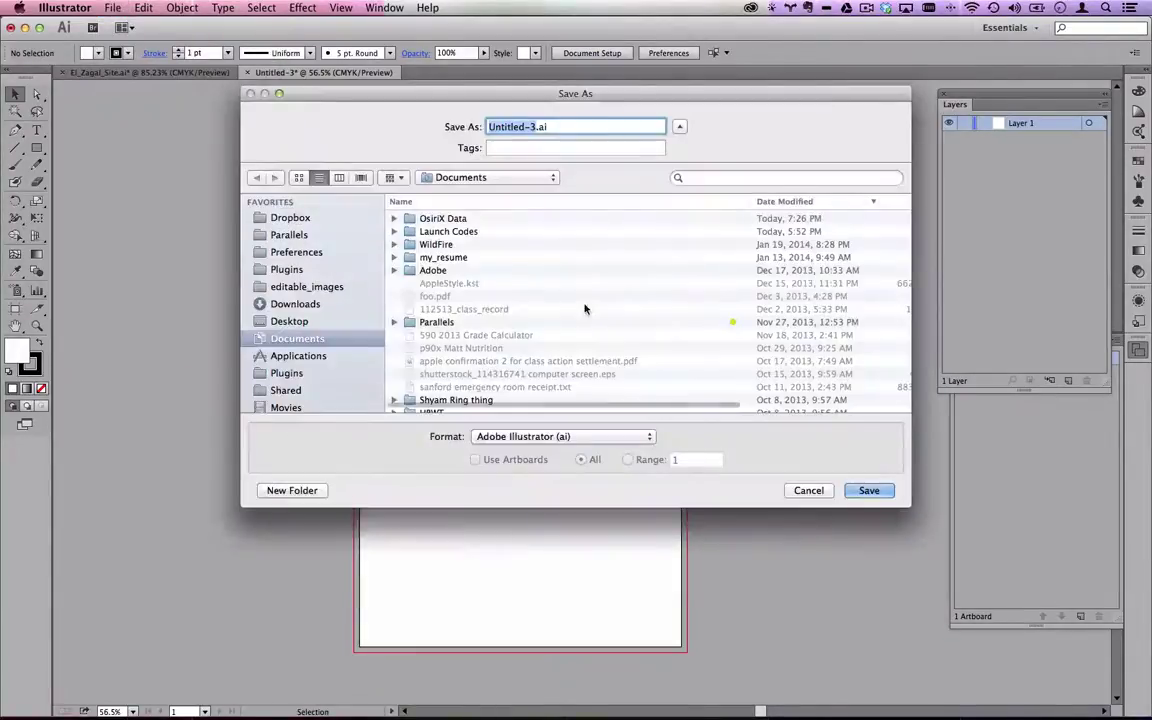
click(290, 321)
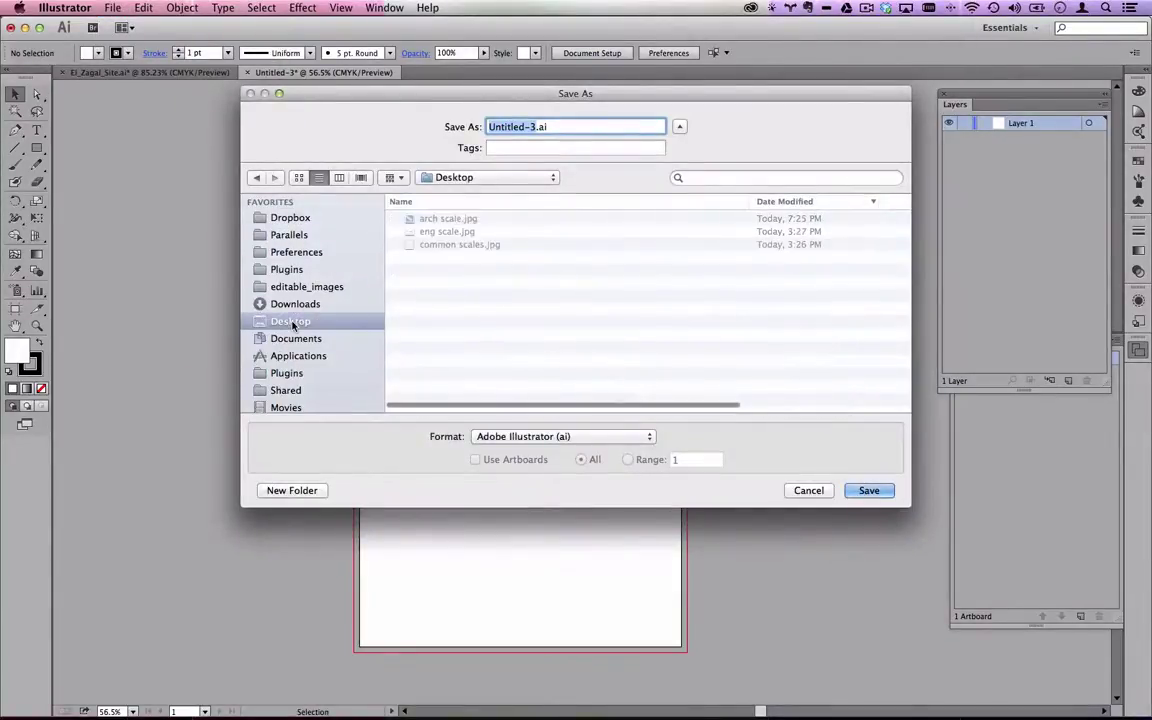
click(300, 490)
text(Mat)
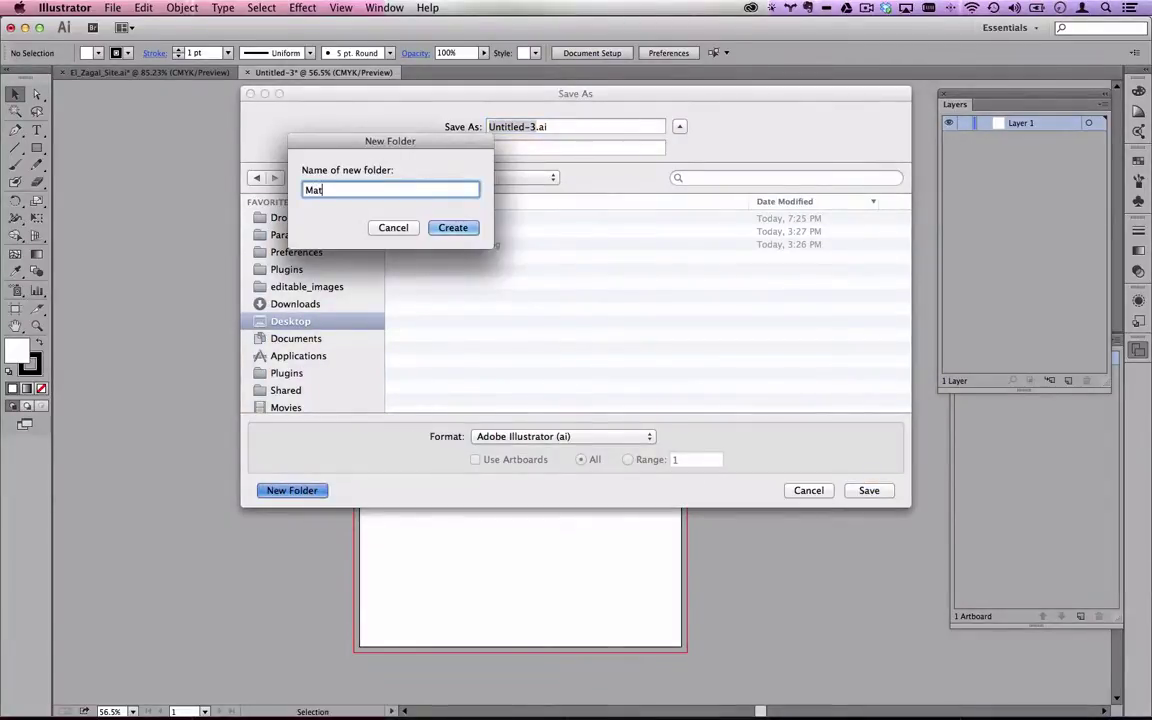
text(tProject)
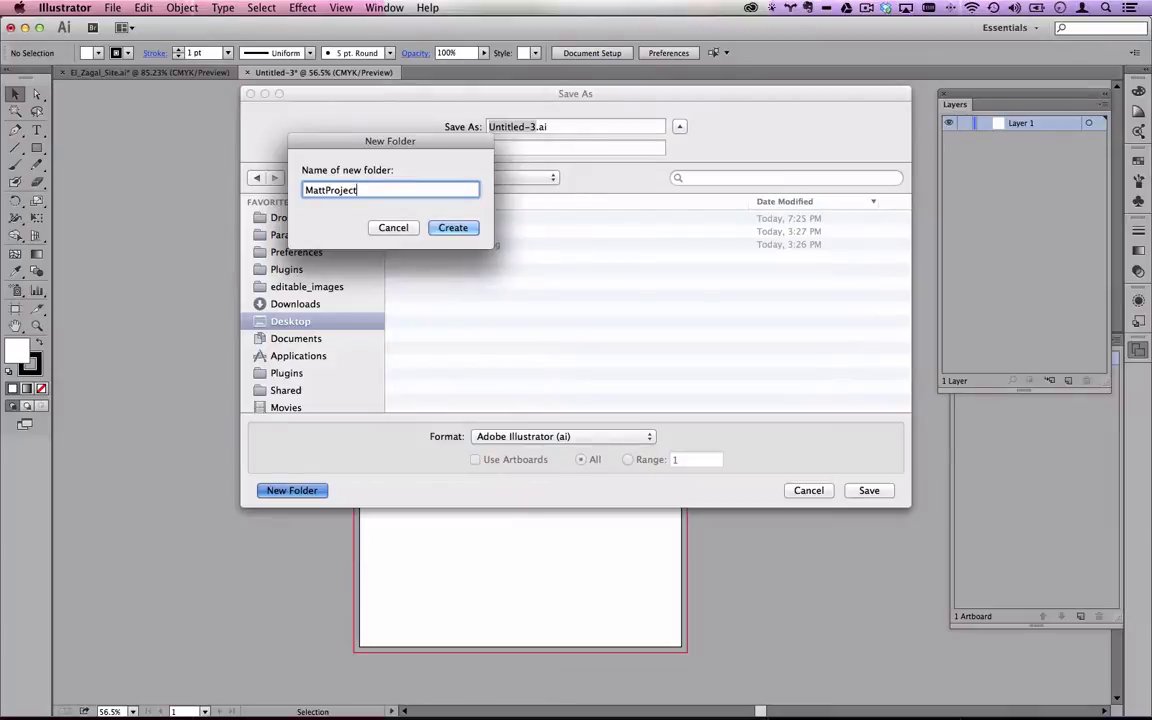
click(463, 230)
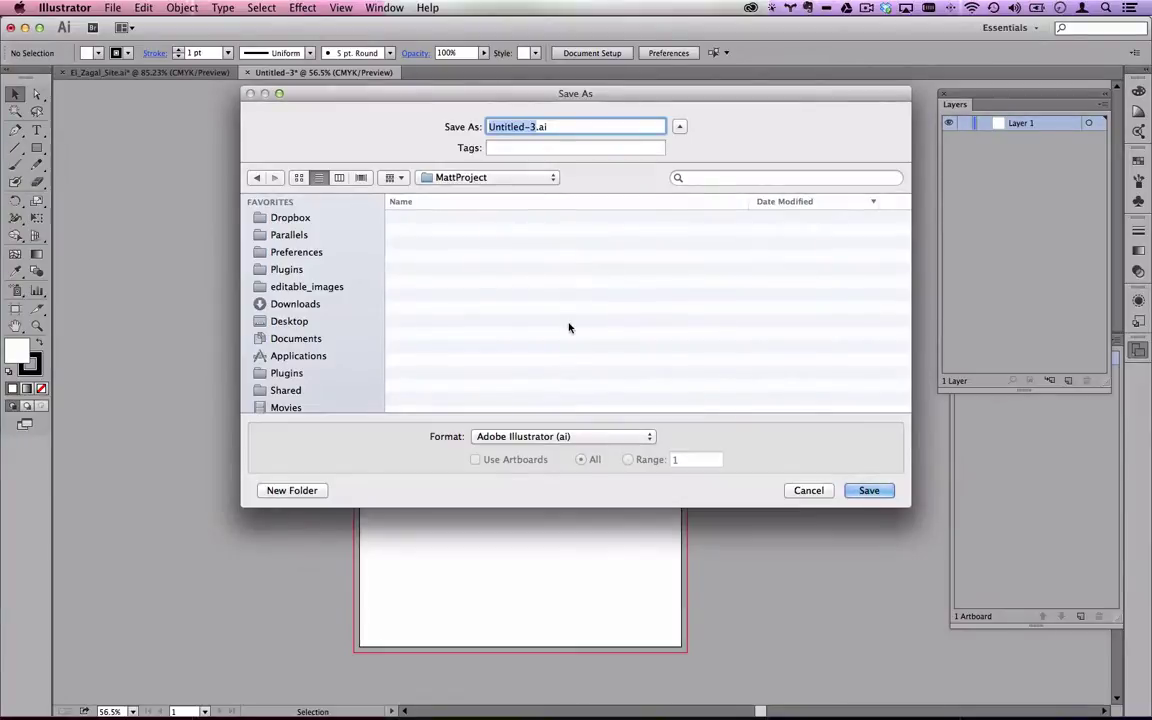
Name the file elZagal.ai and save it in Adobe Illustrator format in the MattProject folder.
click(531, 127)
key(BackSpace)
key(BackSpace)
key(BackSpace)
key(BackSpace)
key(BackSpace)
key(BackSpace)
key(BackSpace)
key(BackSpace)
key(BackSpace)
key(BackSpace)
text(elZagal)
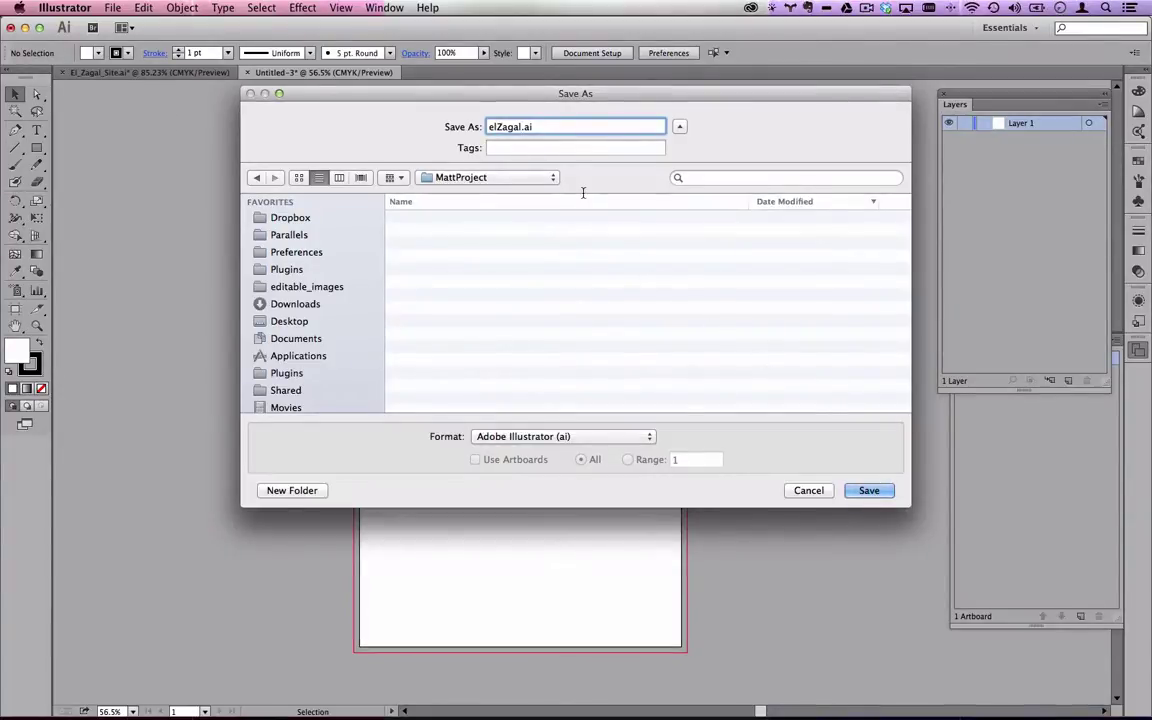
click(869, 491)
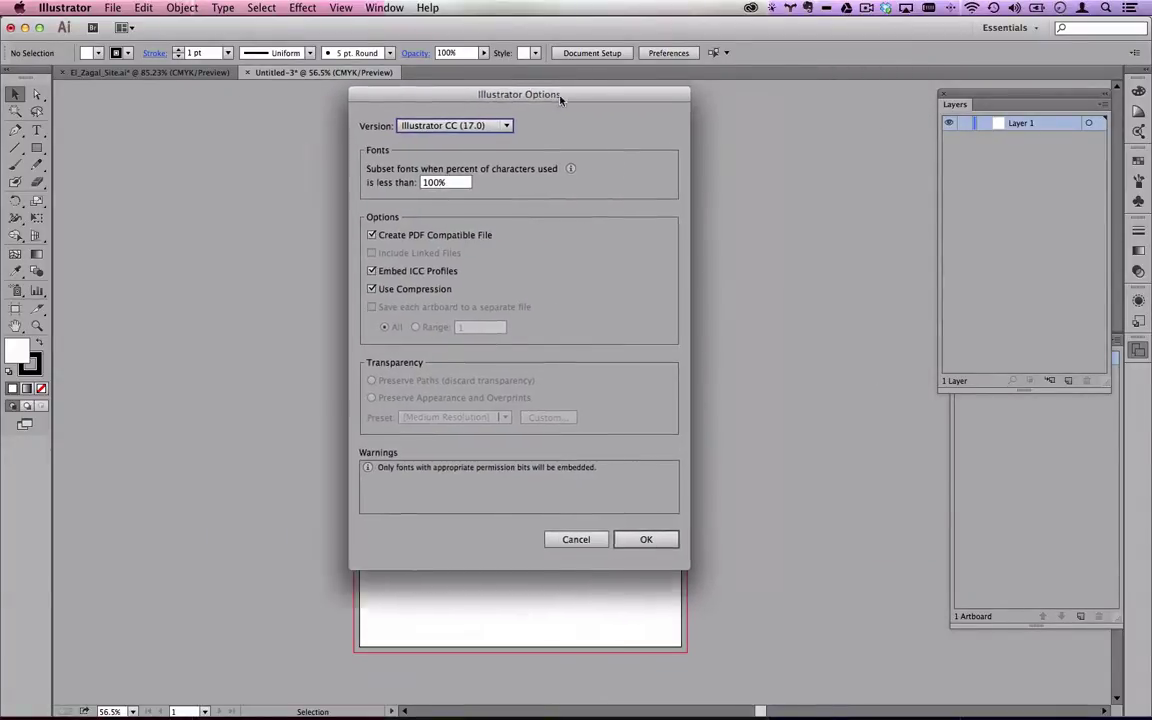
Look through the legacy version choices, keep Illustrator CC (17.0), and accept the Illustrator save options.
drag(572, 104, 569, 126)
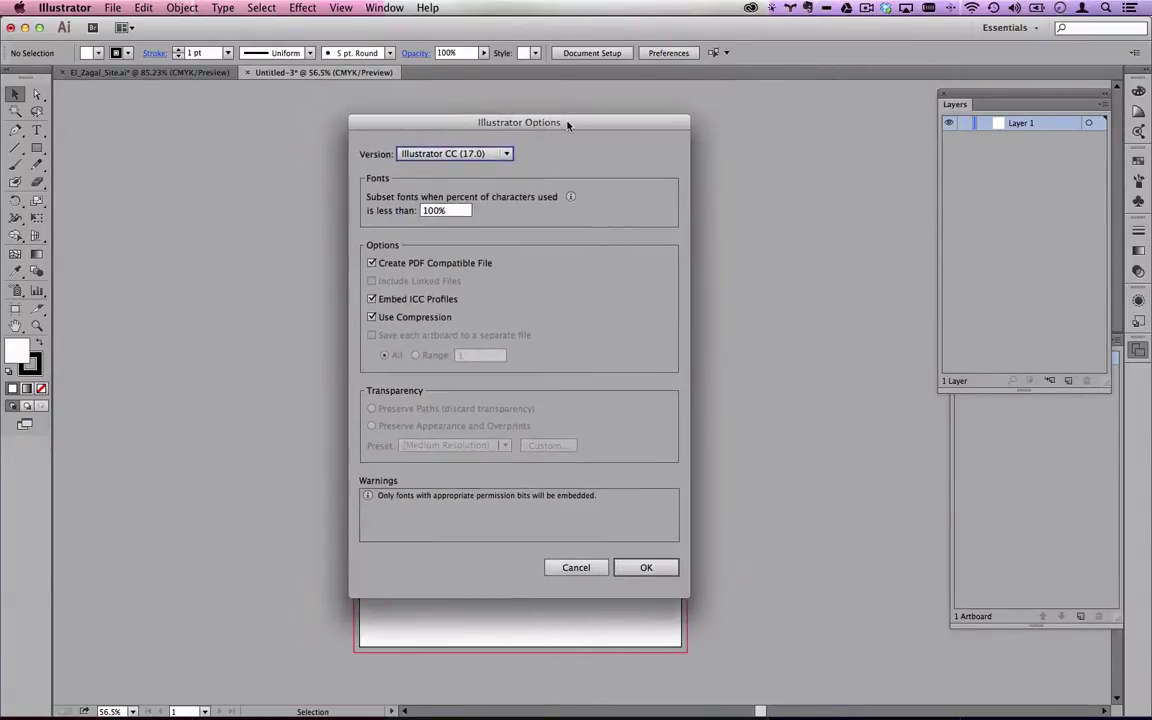
click(506, 154)
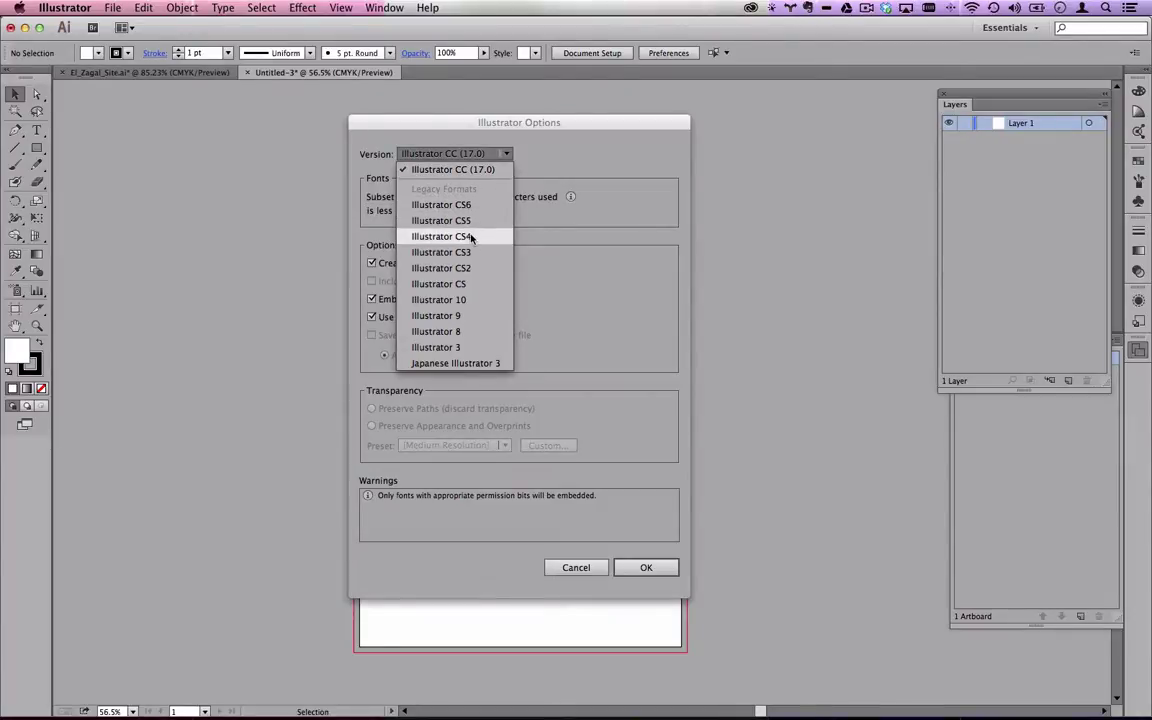
click(520, 121)
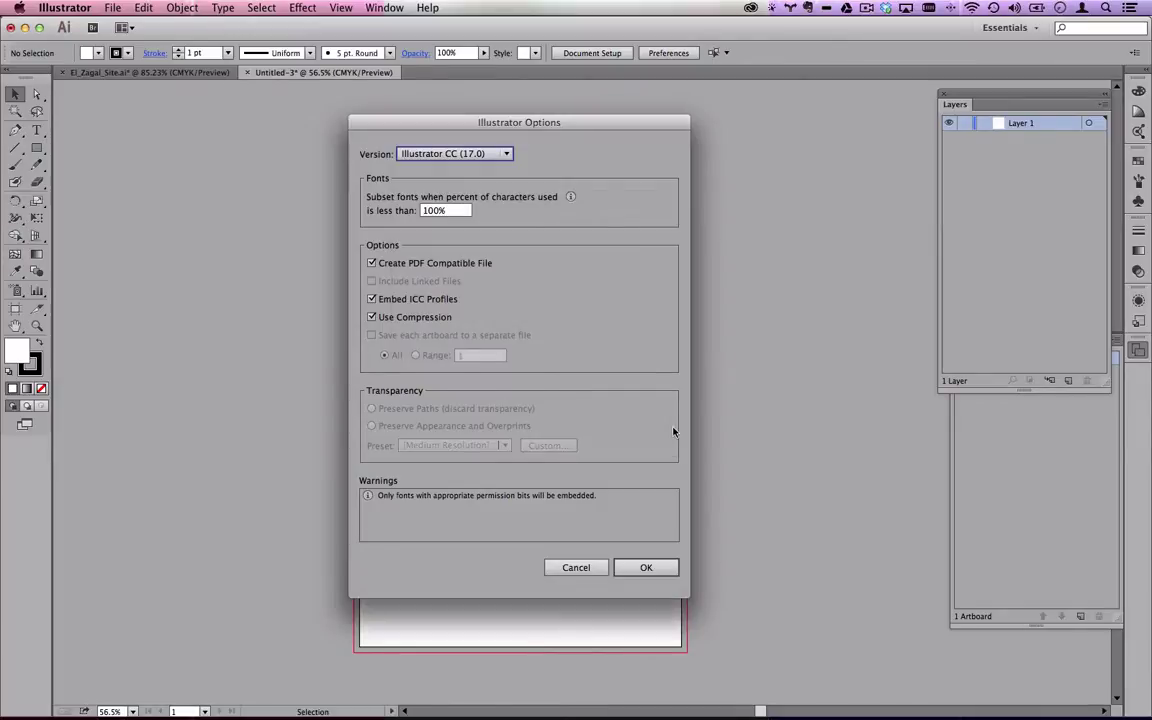
click(646, 567)
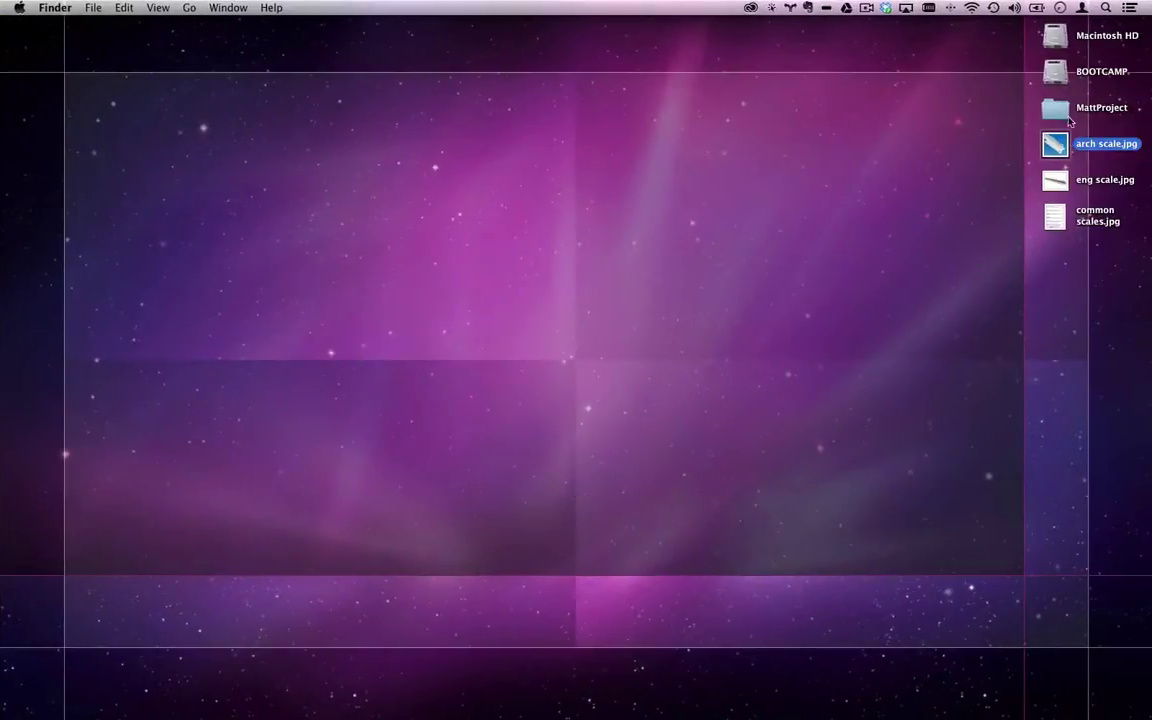
Check the contents of the MattProject folder on the Desktop for the saved file and close its window.
click(1057, 109)
key(space)
key(space)
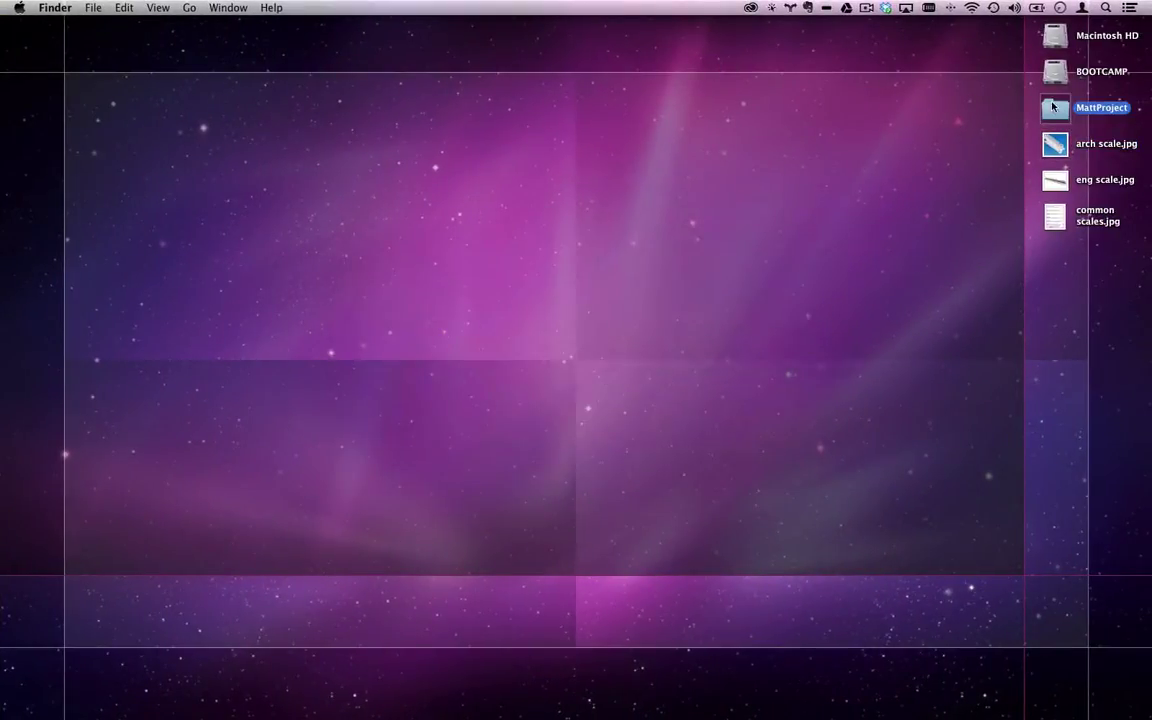
double_click(1055, 109)
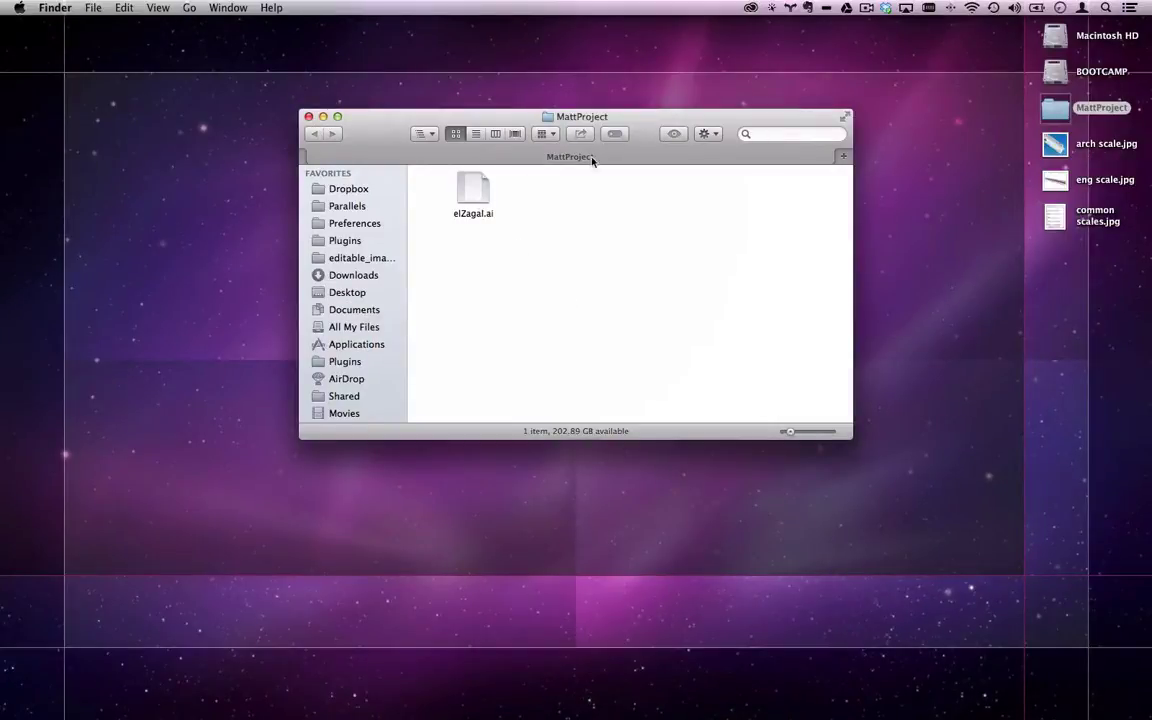
drag(645, 127, 625, 152)
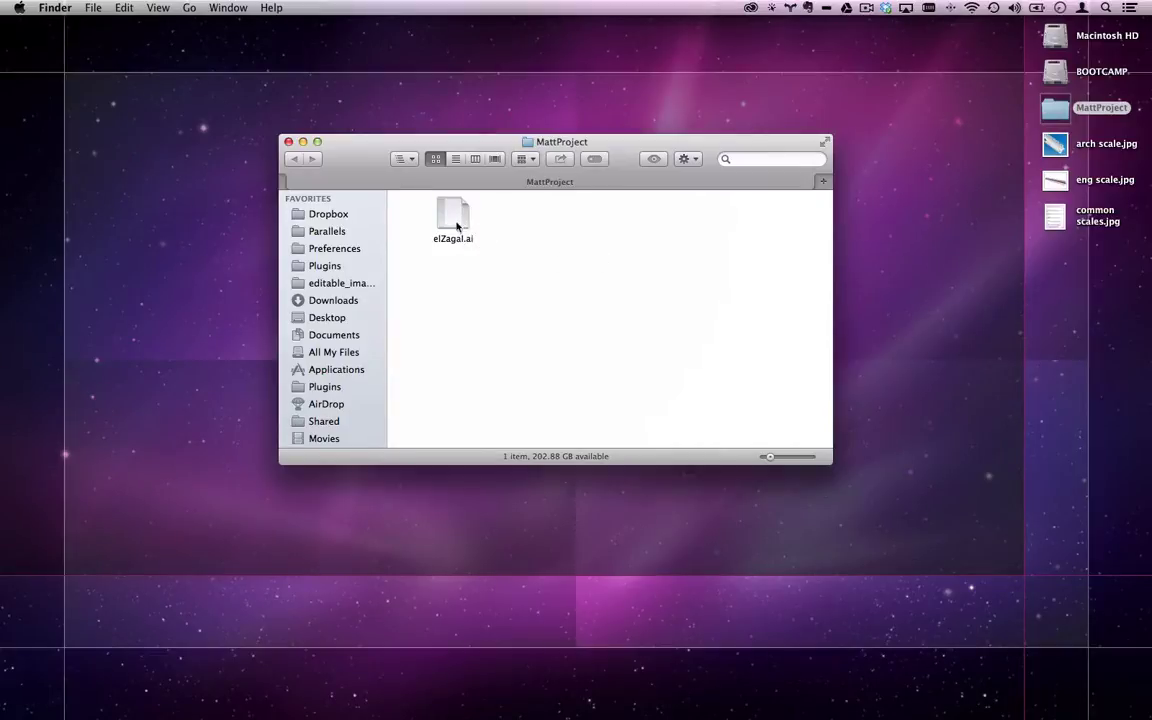
click(288, 141)
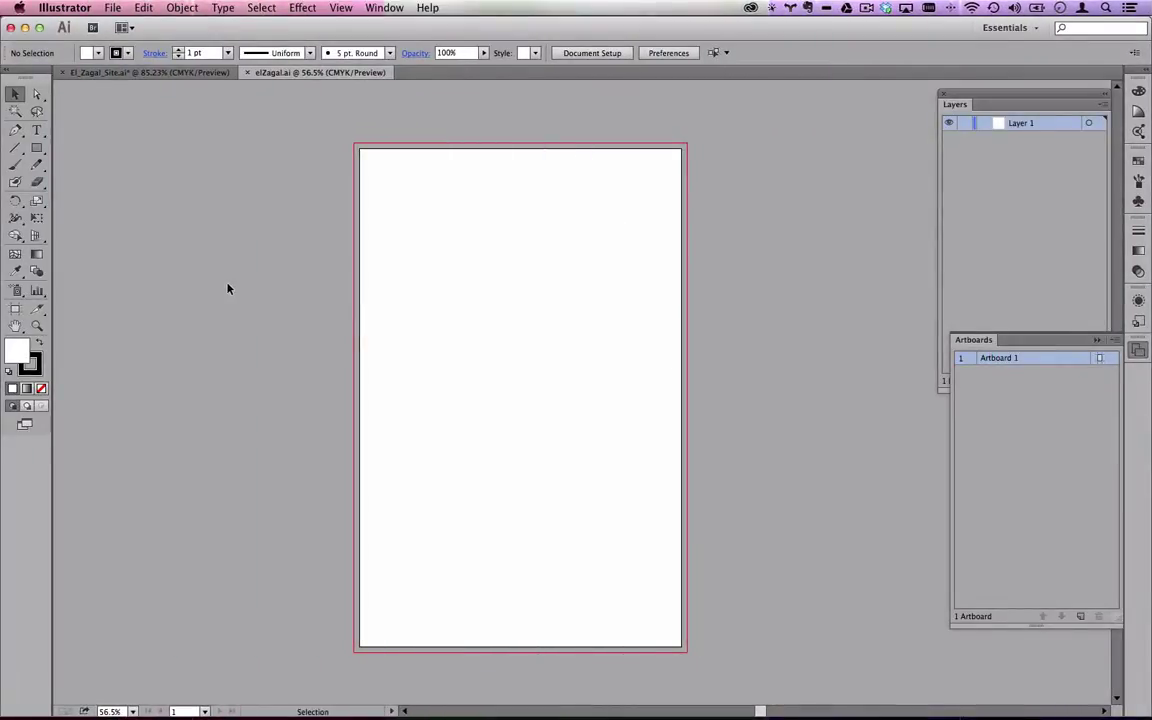
Switch to Google Earth, open the information balloon of the El Zagal site, copy its street address, and close the balloon.
key(super+Tab)
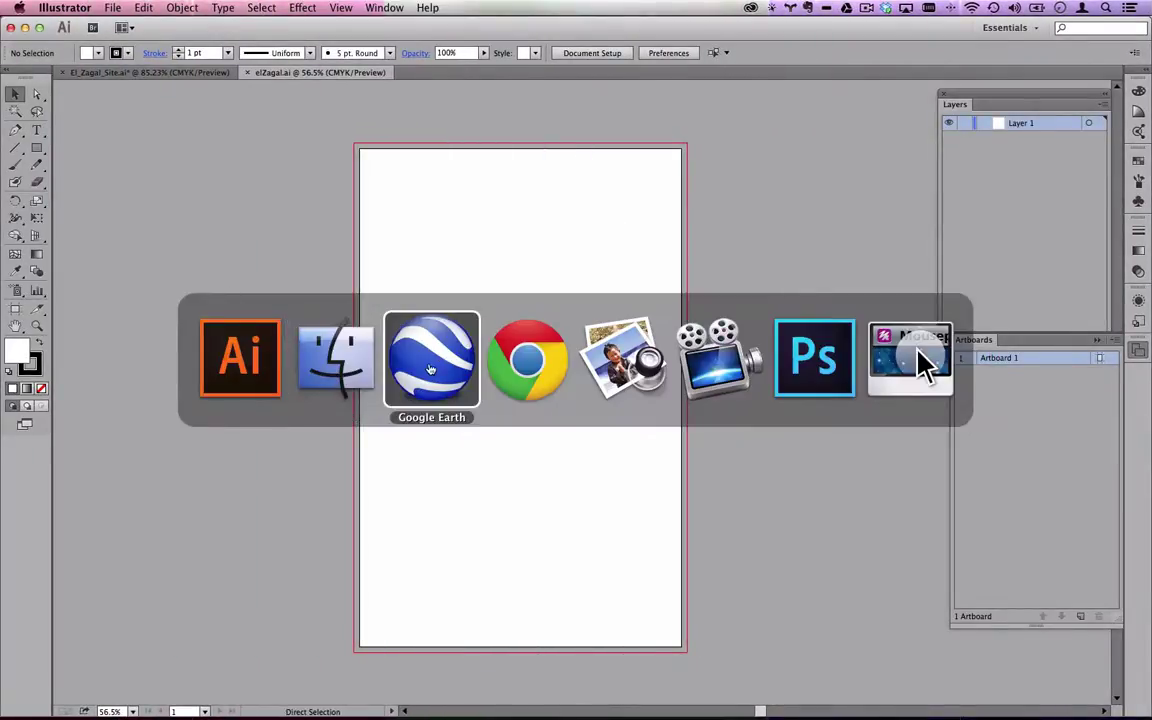
click(430, 365)
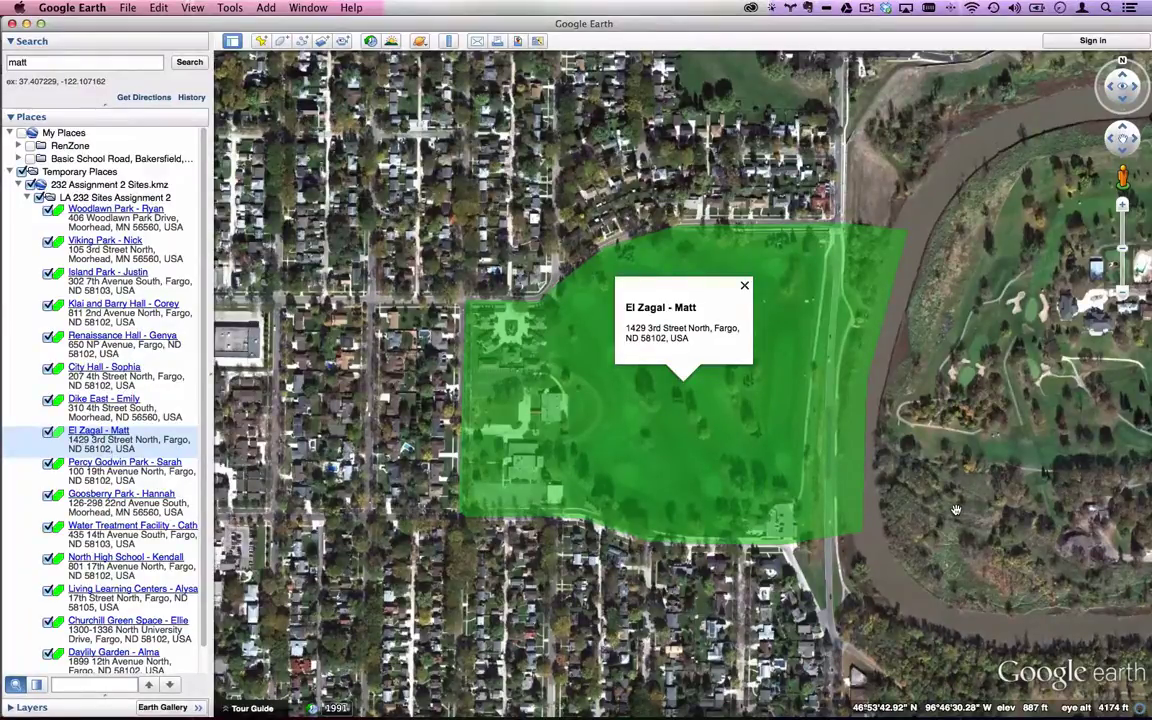
scroll(639, 228, down, 3)
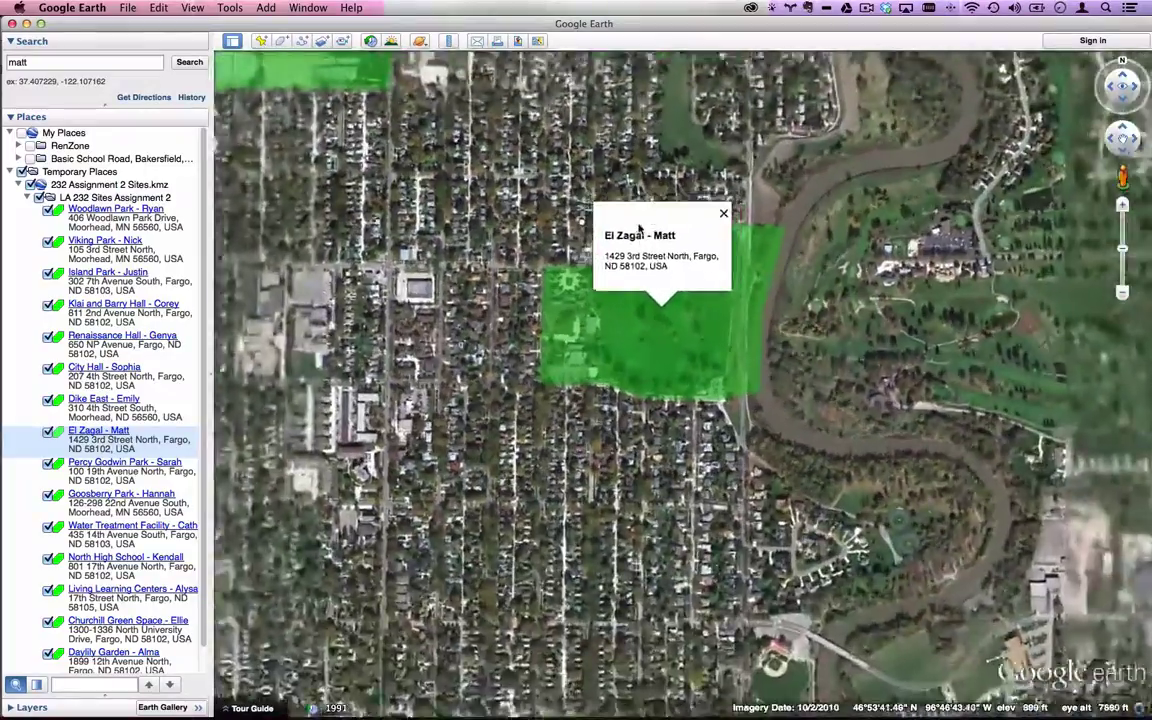
scroll(639, 228, up, 3)
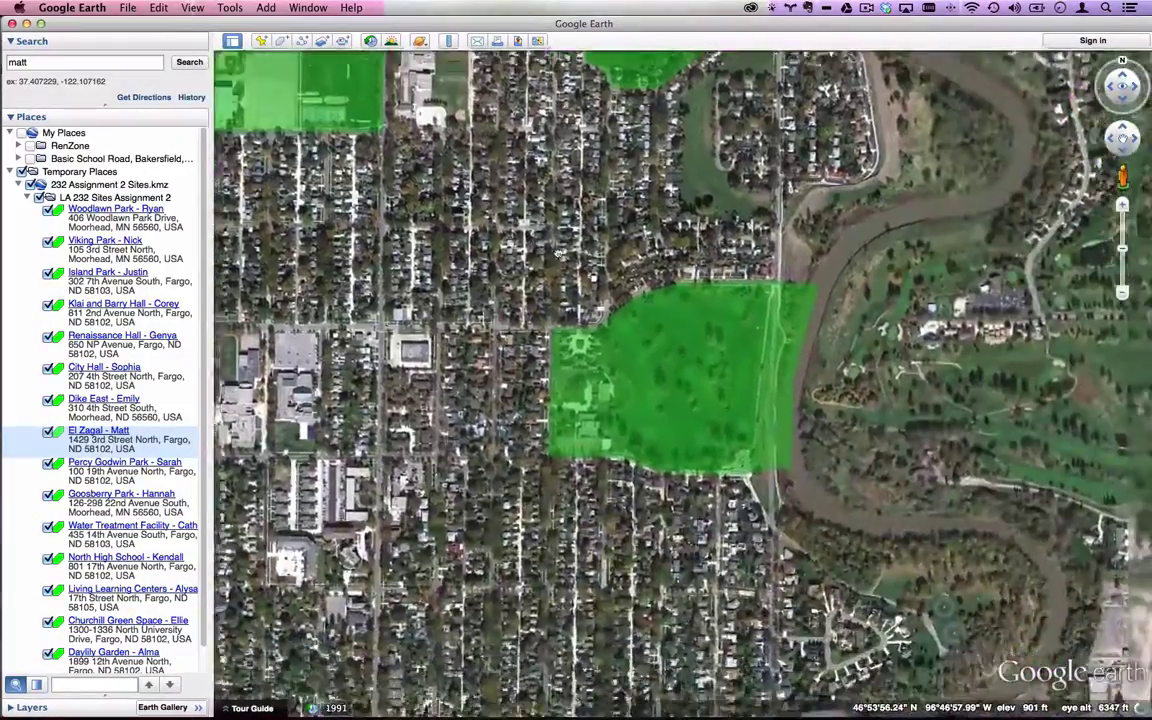
scroll(668, 356, up, 3)
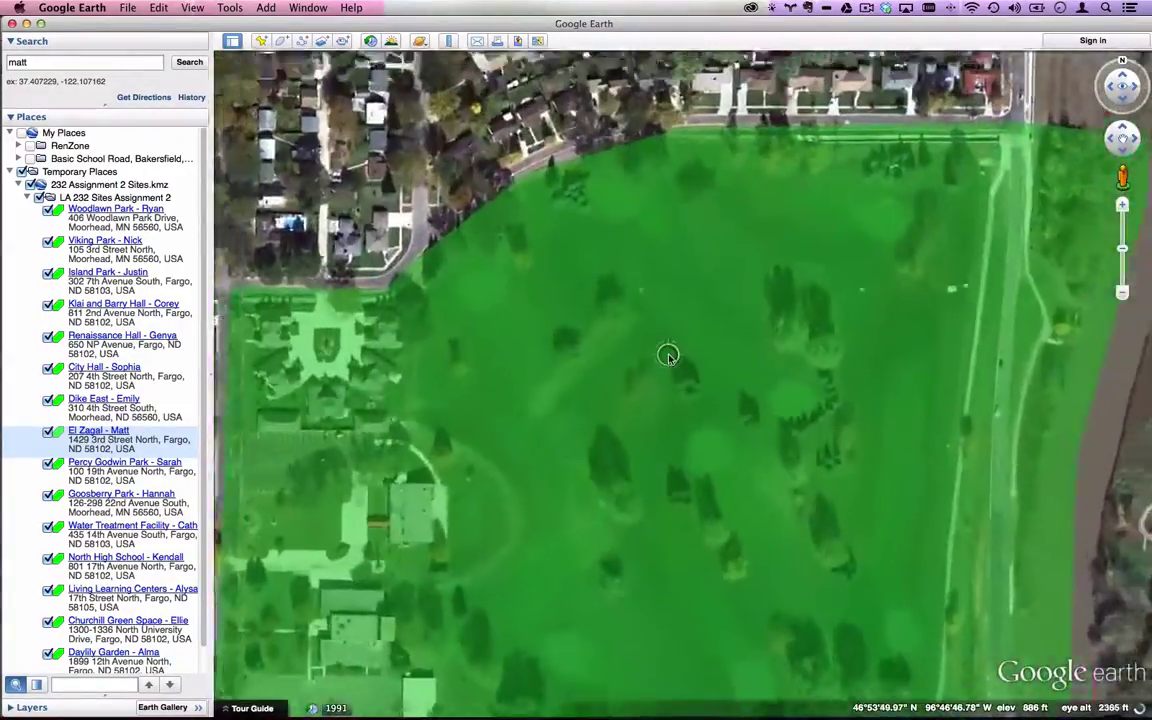
scroll(668, 356, down, 2)
click(666, 355)
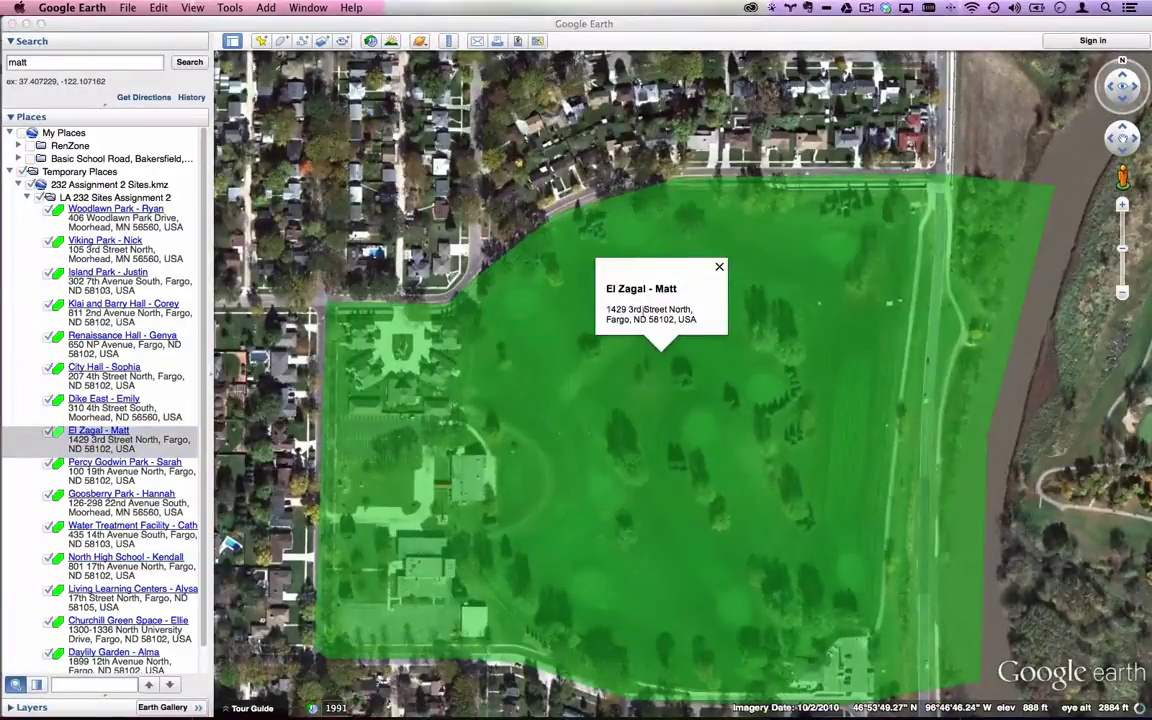
mouse_move(607, 311)
mouse_down()
mouse_move(697, 316)
mouse_move(604, 310)
mouse_up()
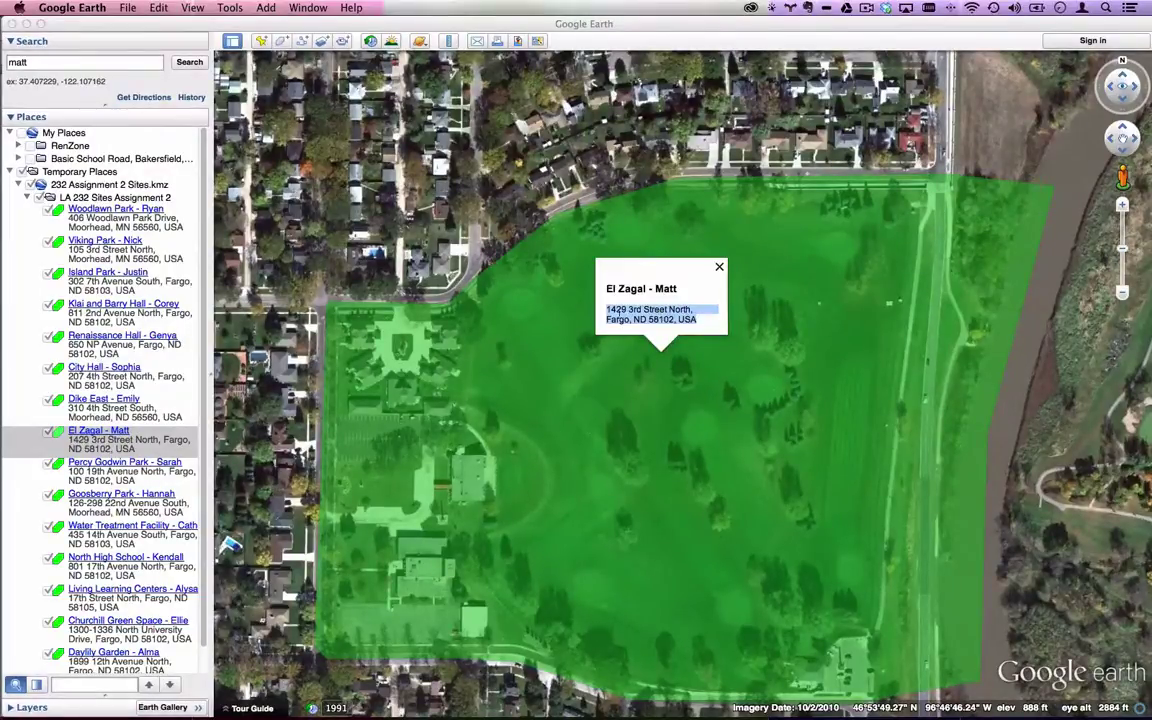
click(469, 262)
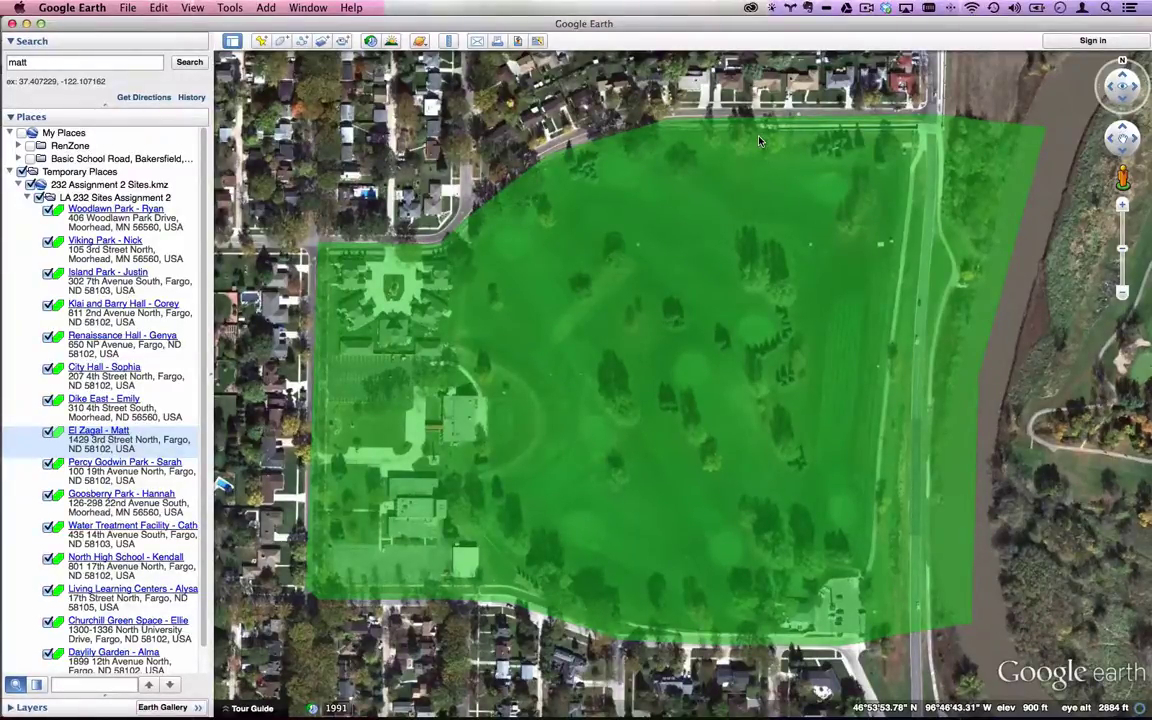
Switch to USGS EarthExplorer in Chrome, search for the El Zagal street address, and add the matching place as a coordinate.
key(super+Tab)
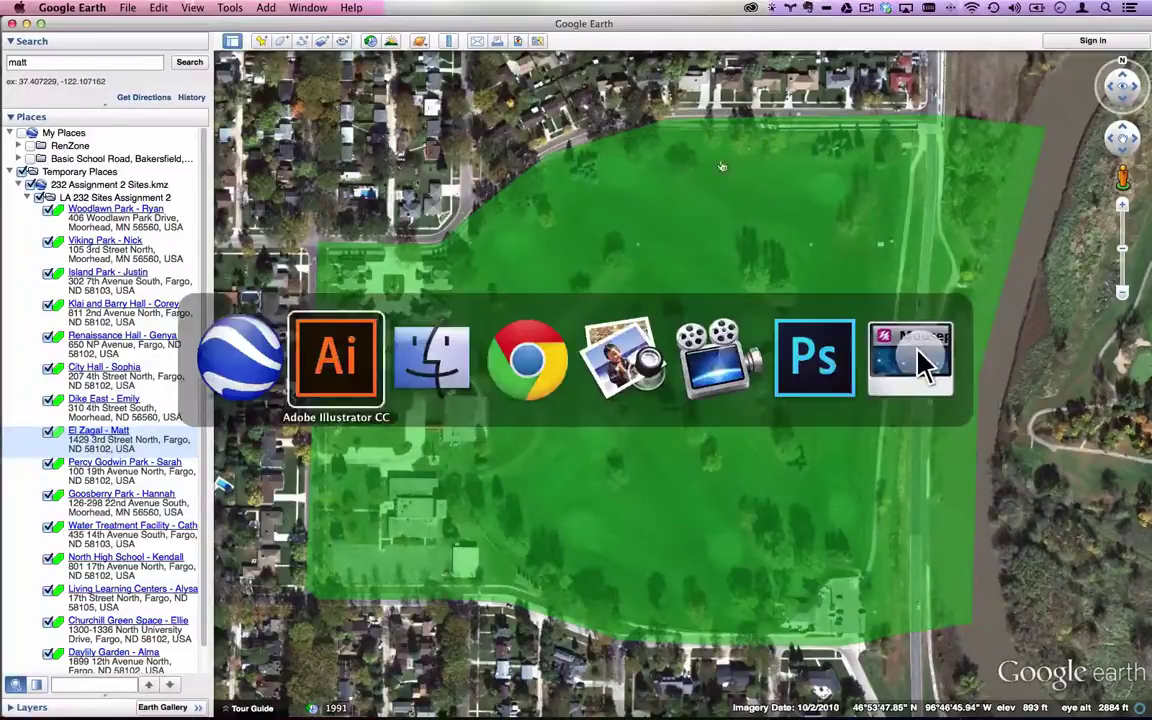
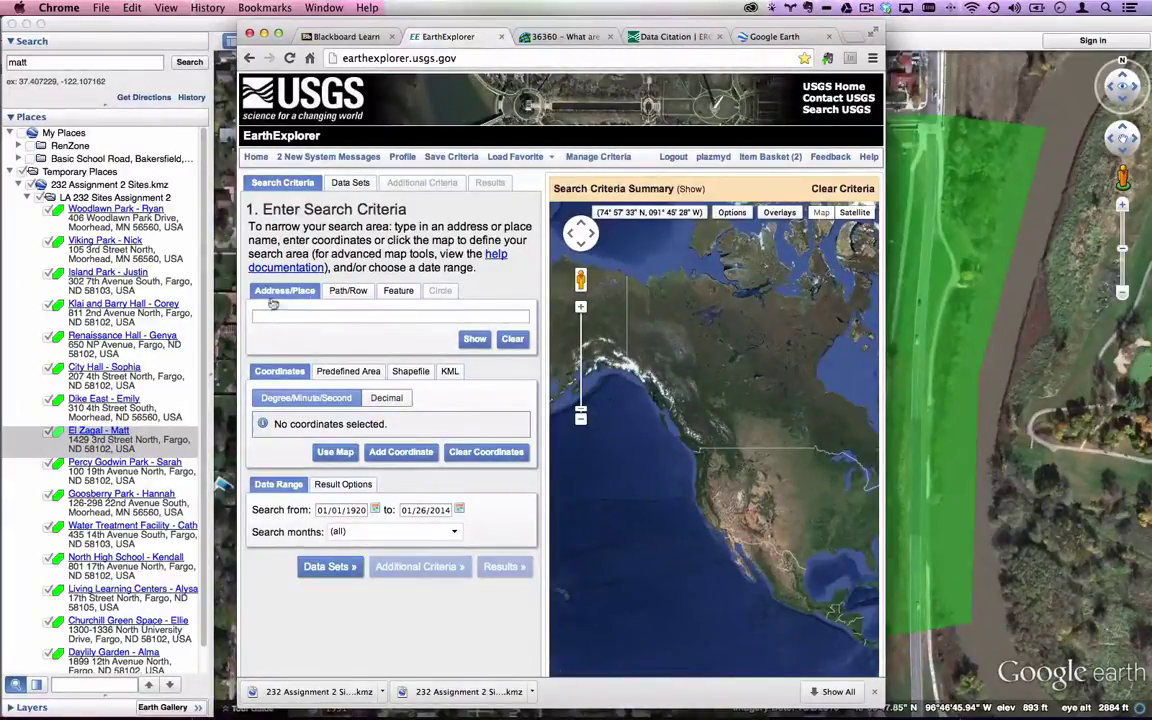
click(306, 314)
text(1429 3rd Street North, Fargo, ND 58102, USA)
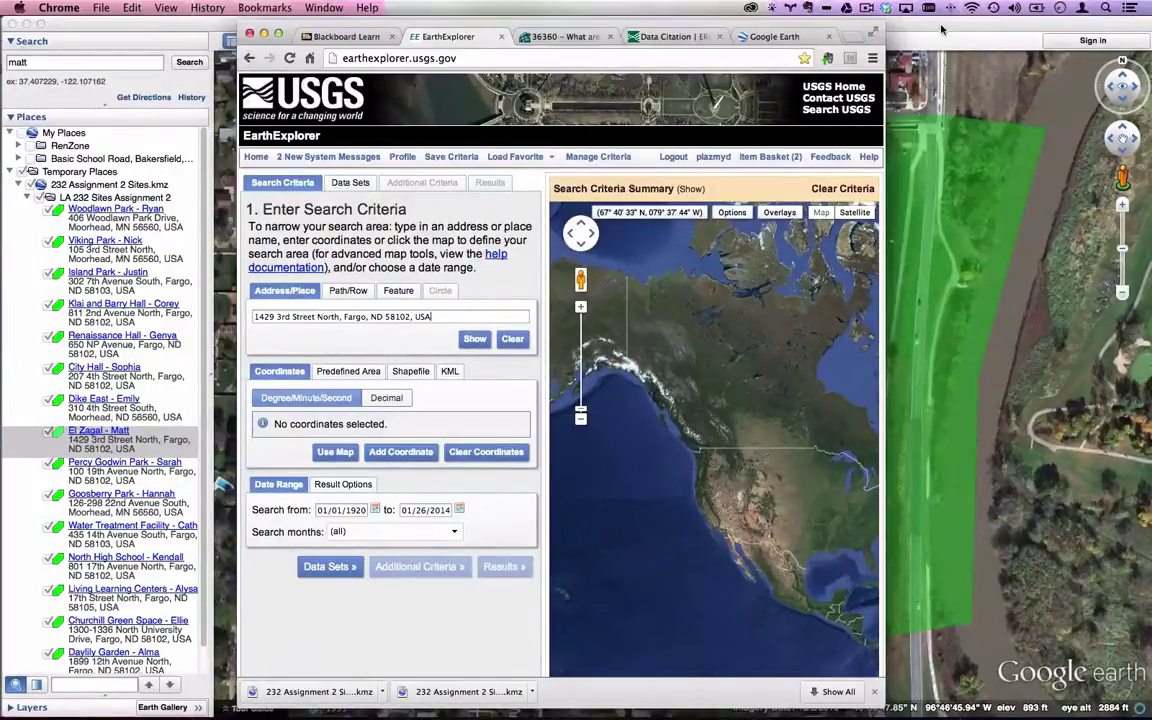
mouse_move(858, 30)
mouse_down()
mouse_move(858, 220)
mouse_move(842, 40)
mouse_up()
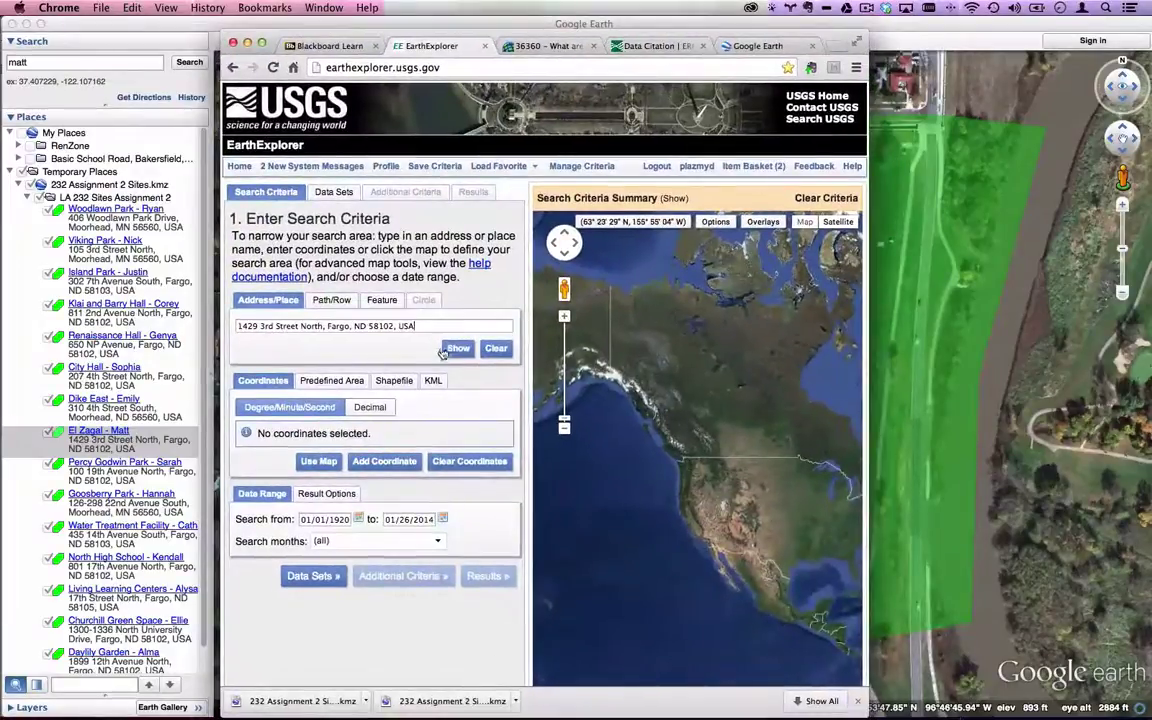
click(452, 350)
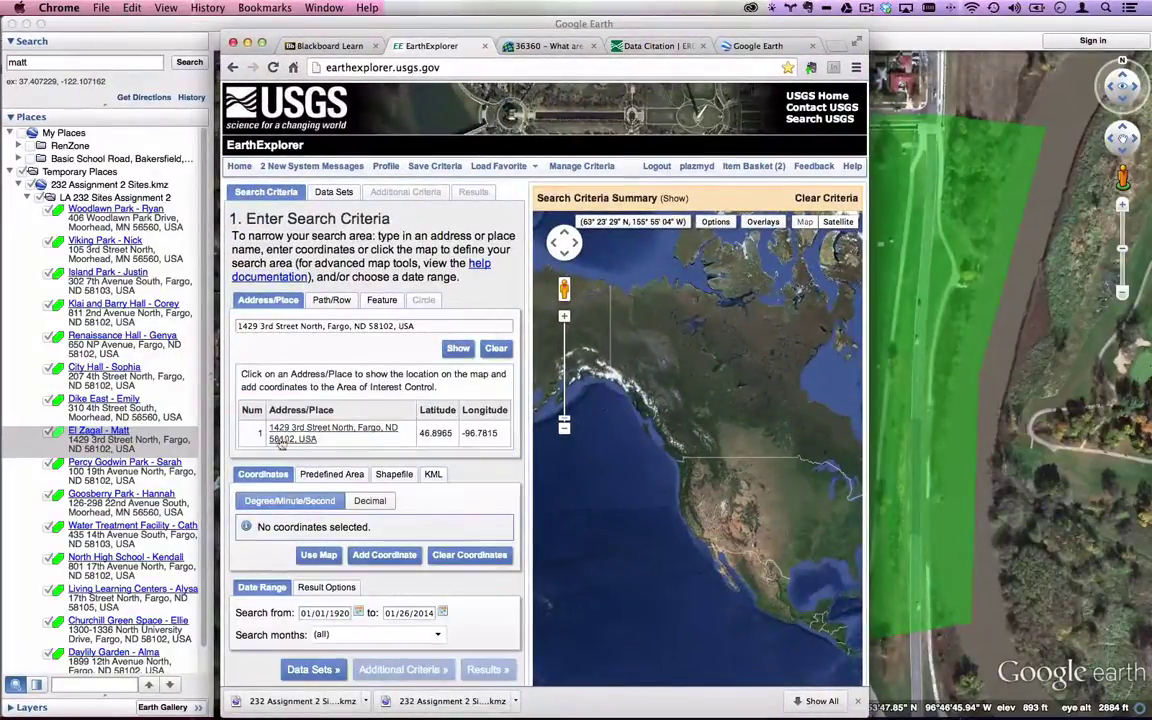
click(325, 428)
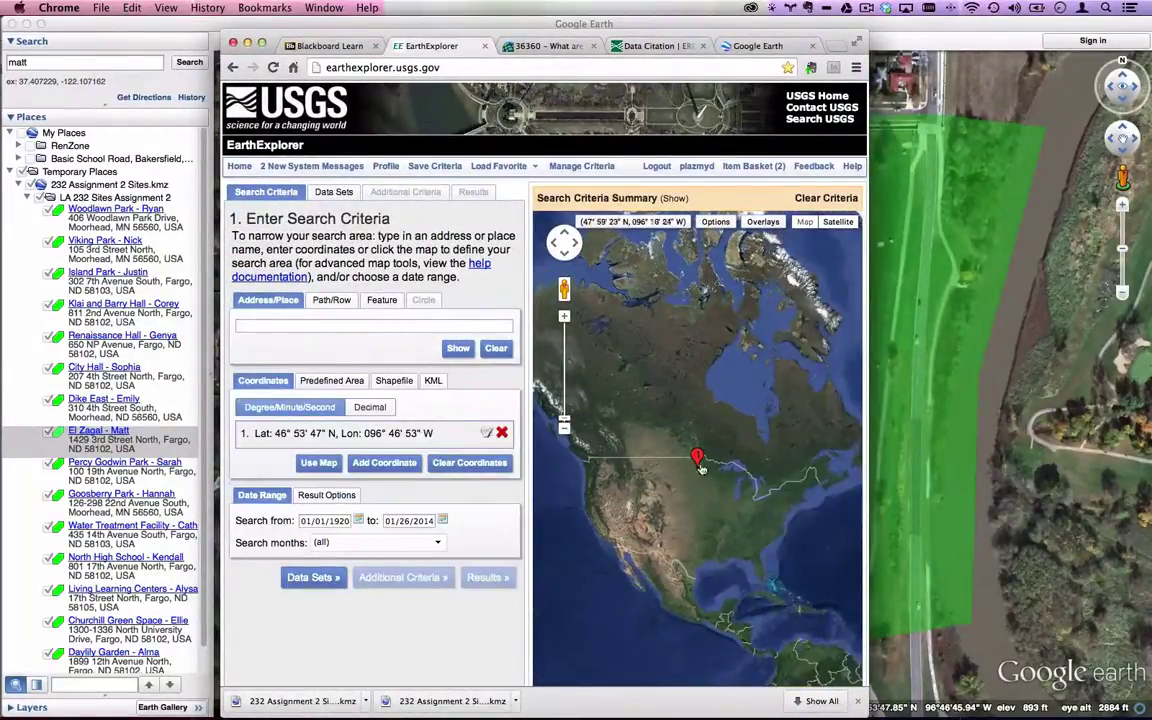
Try moving the location marker on the map eastward into Minnesota.
scroll(699, 468, up, 2)
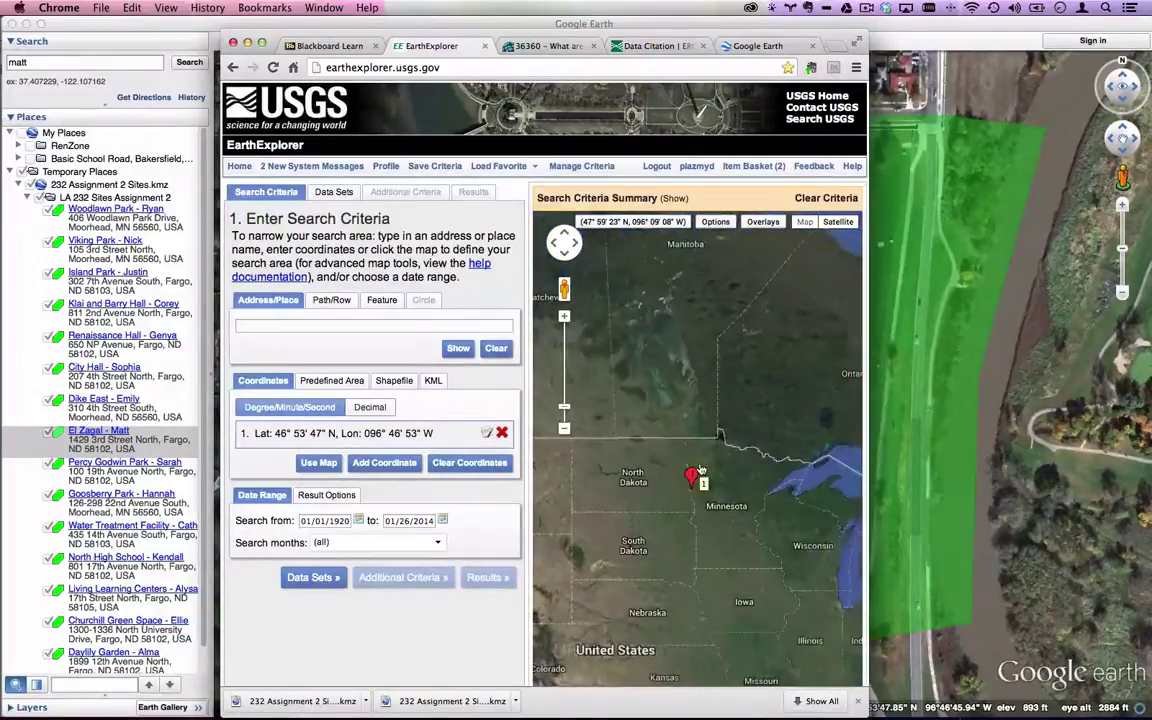
drag(685, 488, 730, 473)
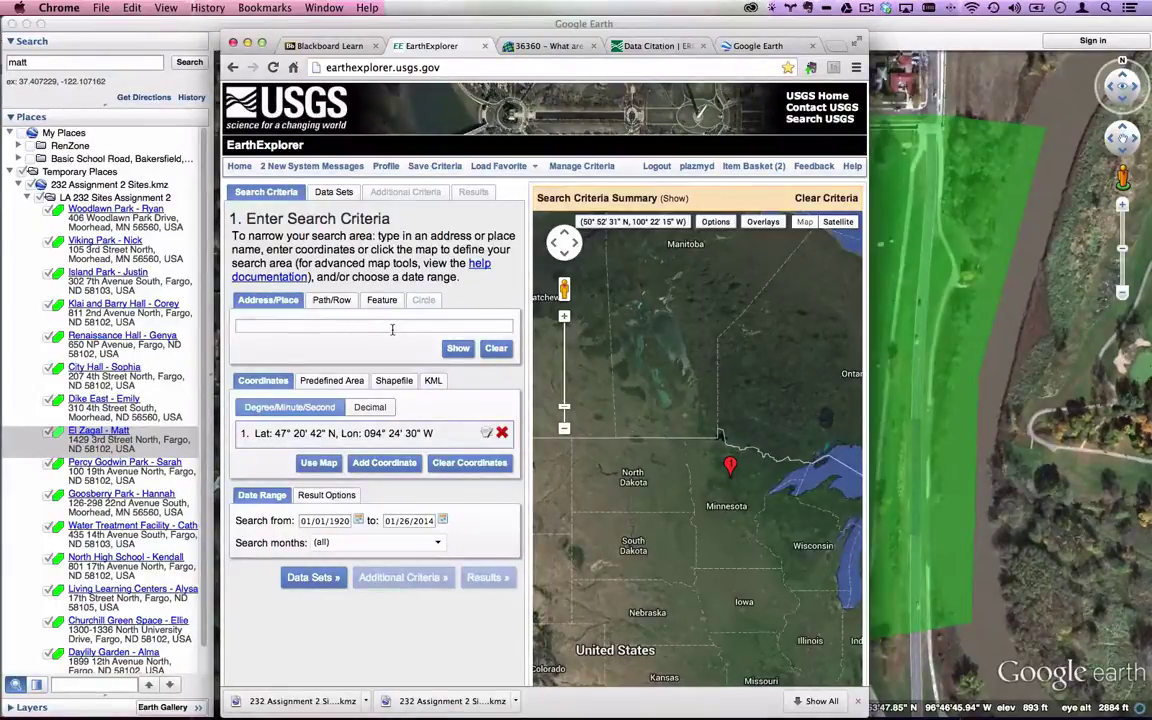
Search for the El Zagal street address again and set the location marker back on the matching place.
text(1429 3rd Street North, Fargo, ND 58102, USA)
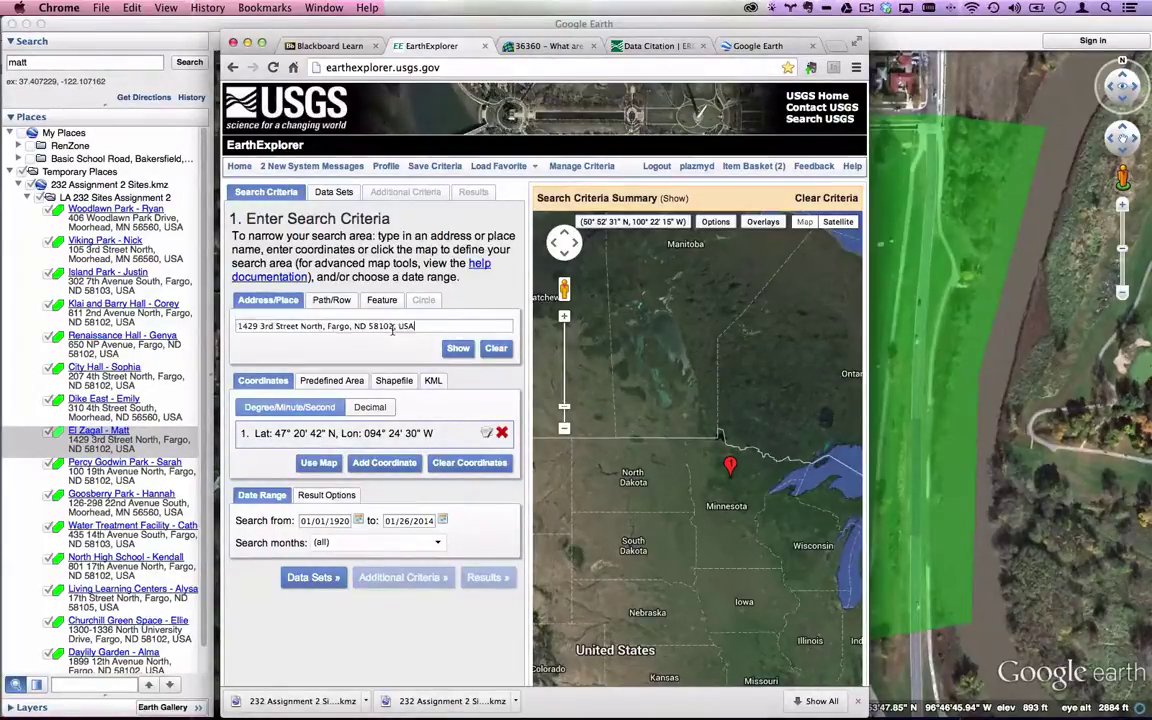
click(458, 349)
click(334, 430)
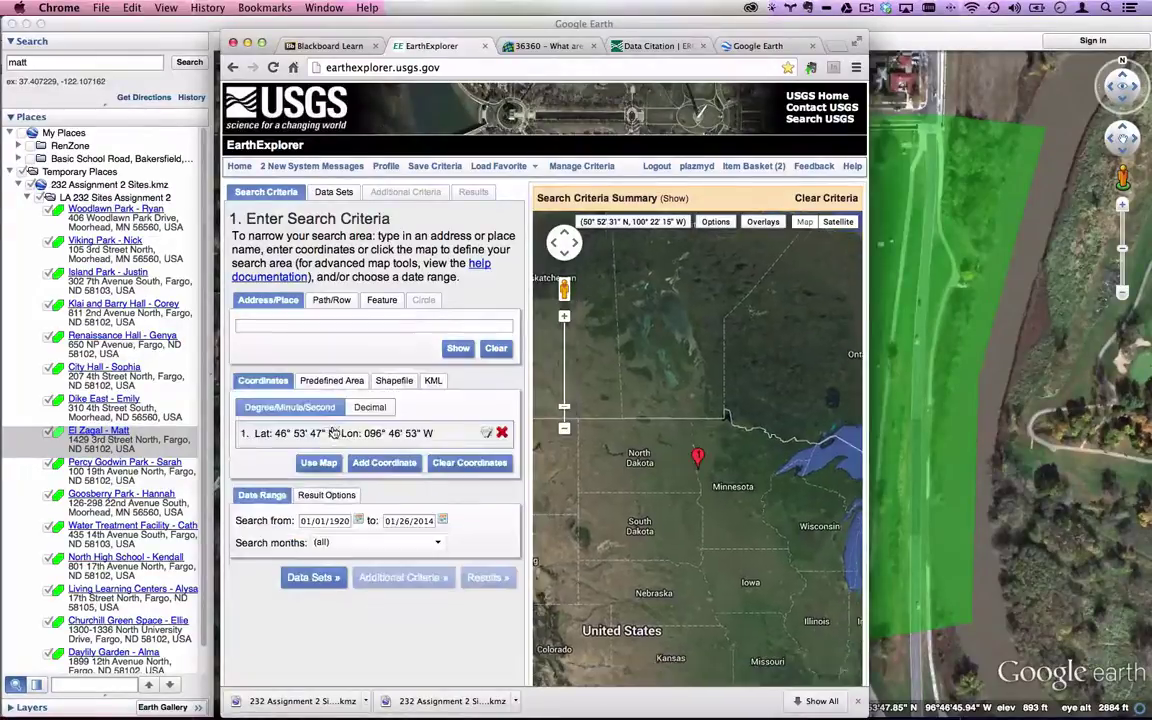
Enlarge the map to street level around the El Zagal marker and widen the browser window to include the river.
click(564, 316)
click(564, 316)
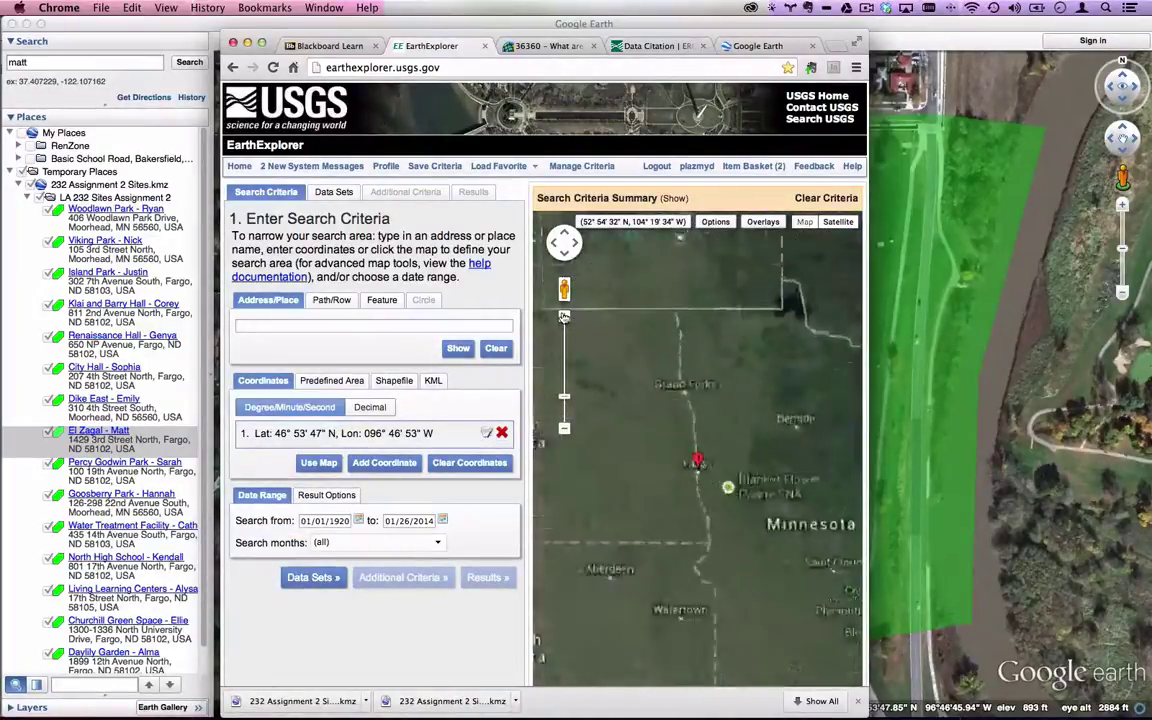
click(564, 316)
click(564, 316)
click(564, 316)
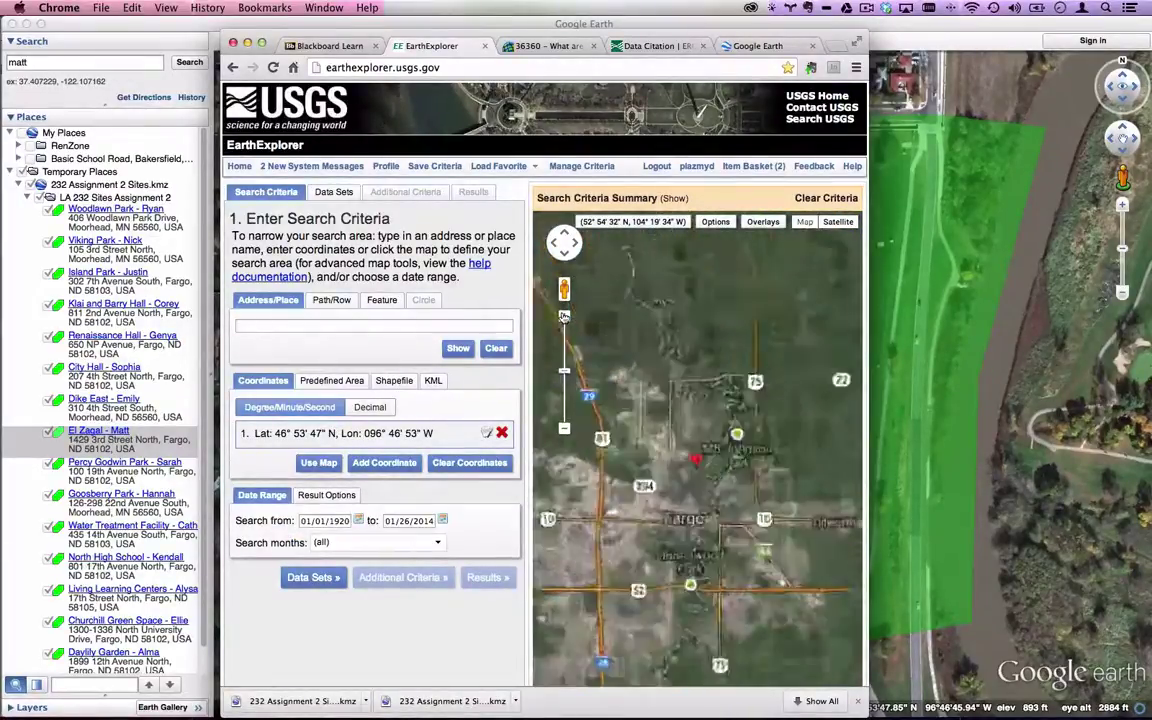
click(564, 316)
click(564, 316)
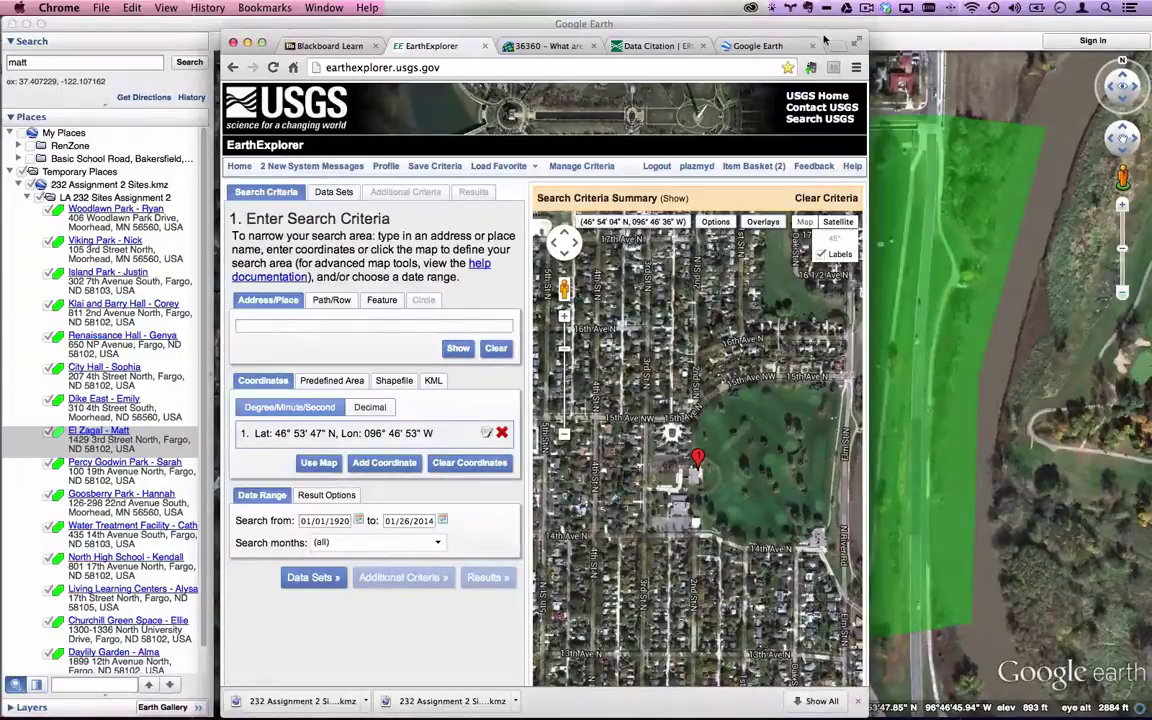
drag(827, 30, 741, 17)
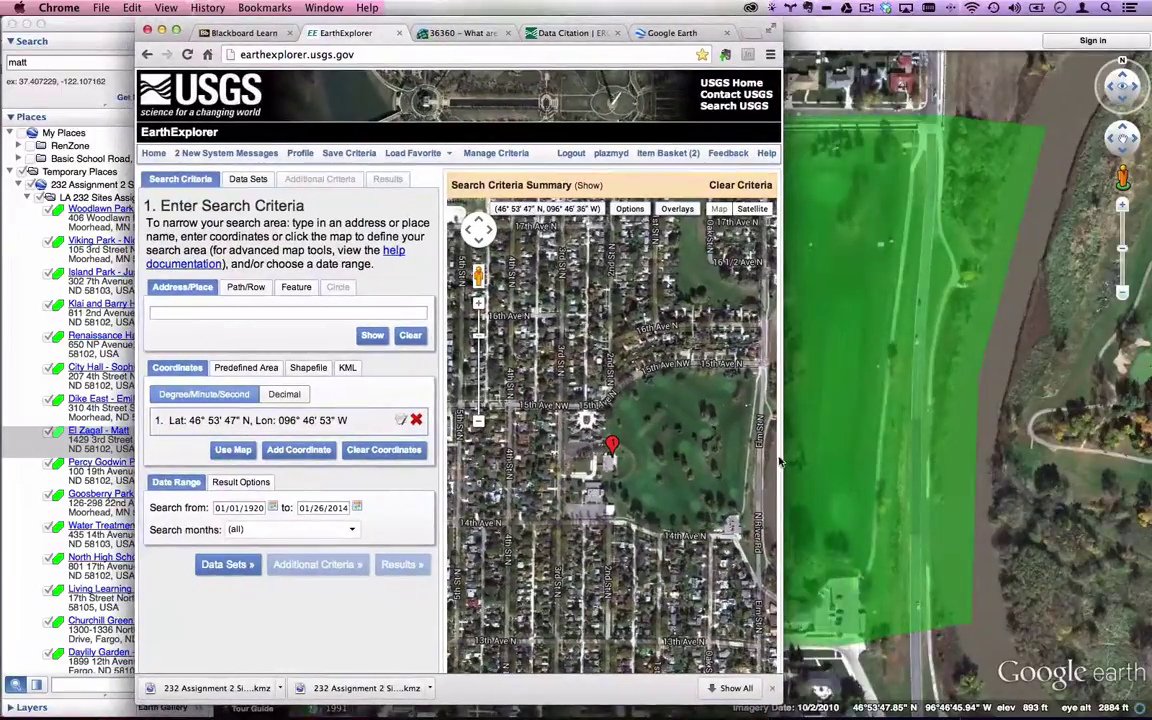
drag(789, 457, 889, 457)
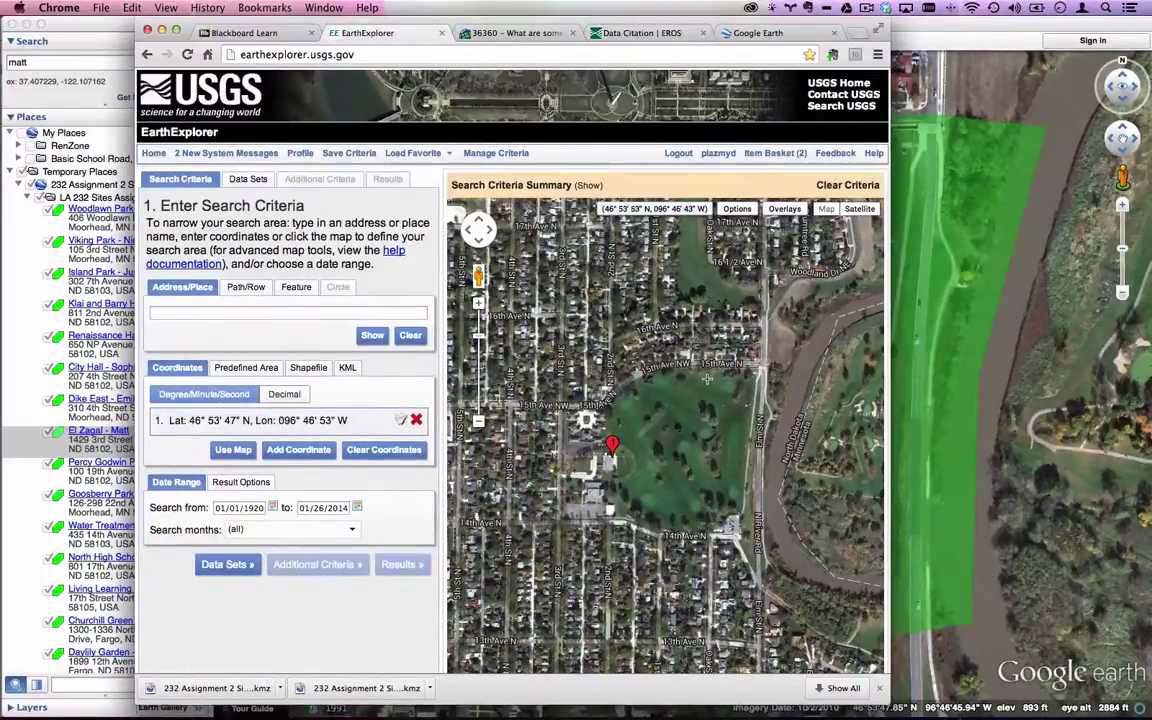
Remove the address coordinate and outline the El Zagal site on the map with an eleven-point polygon along its boundary.
click(416, 420)
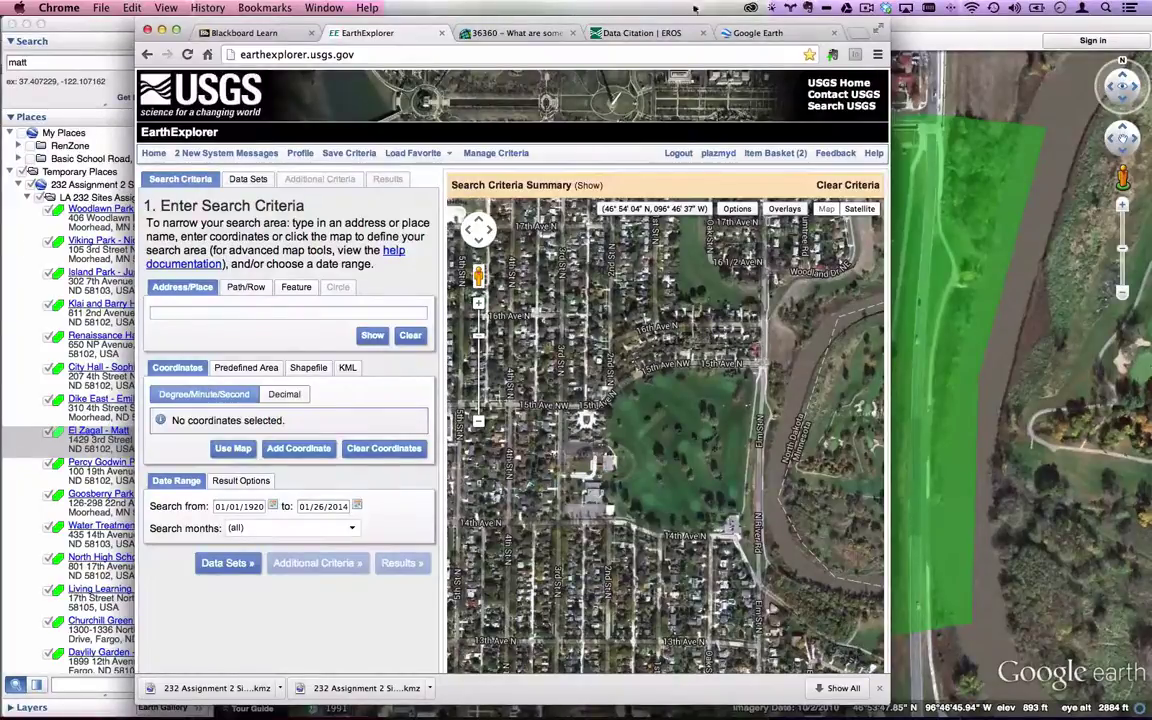
drag(806, 23, 870, 24)
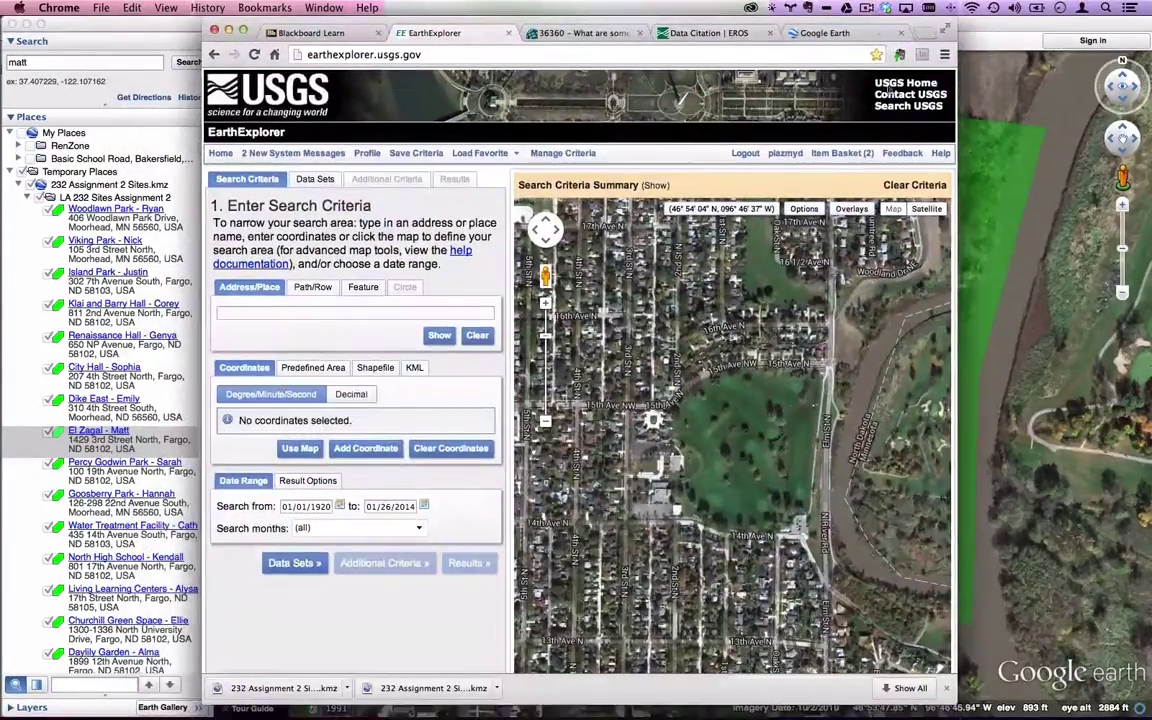
click(839, 457)
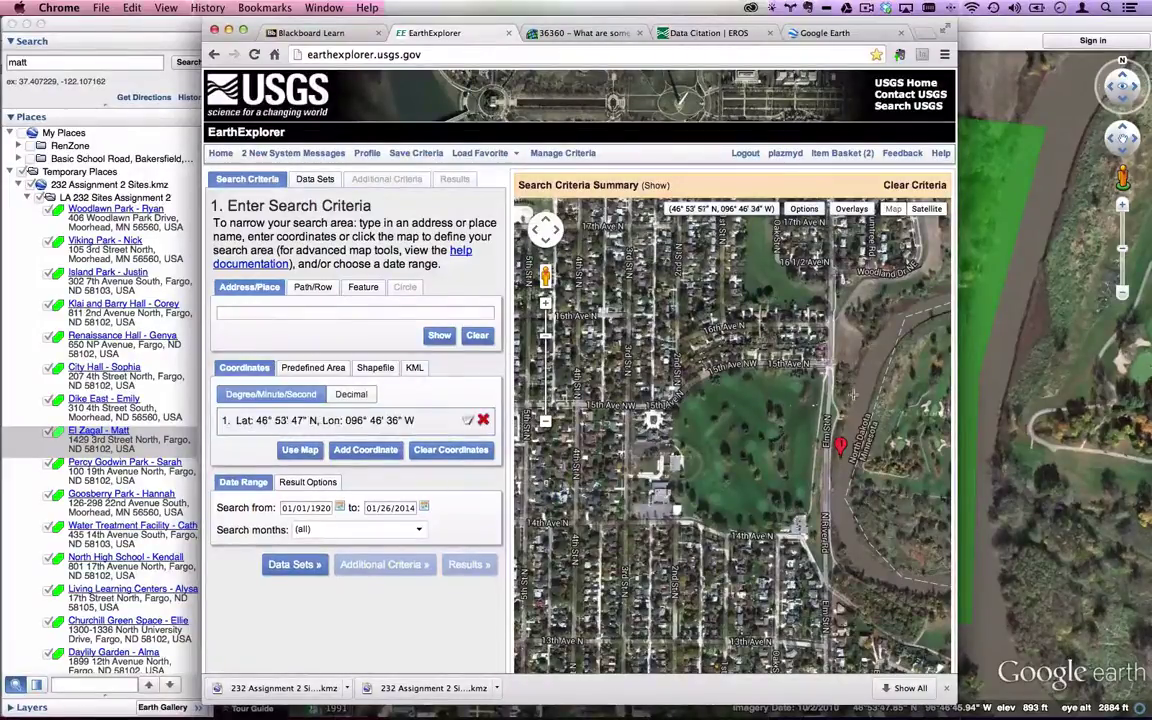
click(855, 363)
click(792, 361)
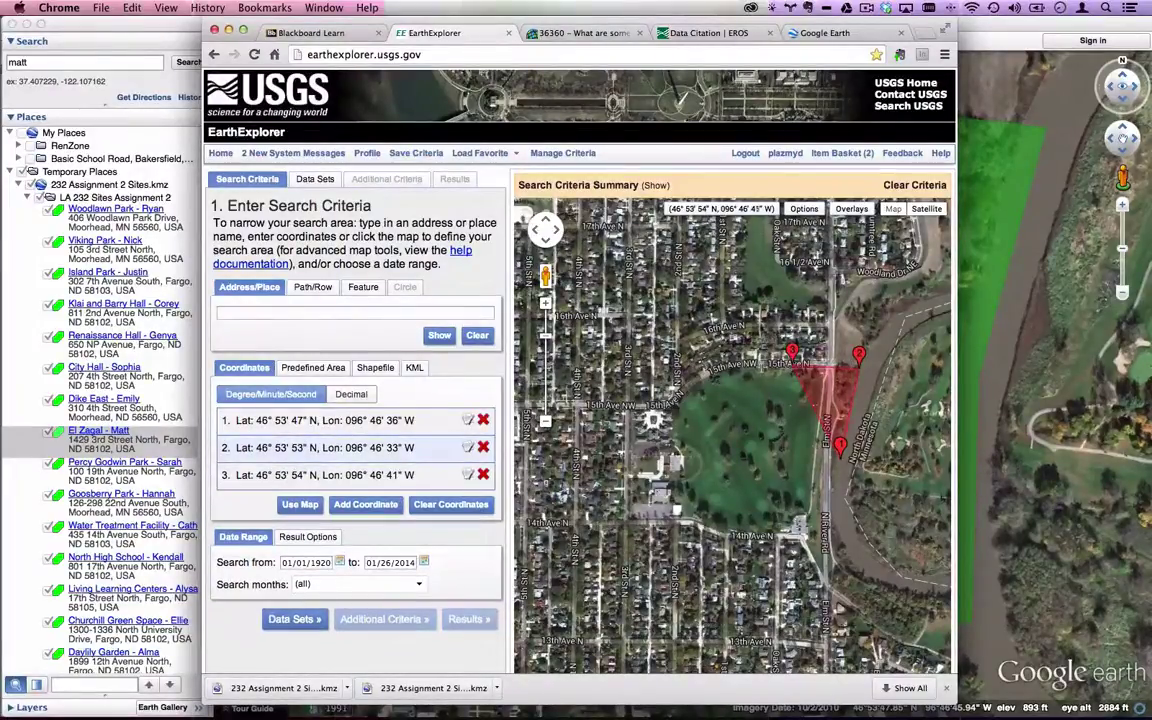
click(697, 373)
click(665, 397)
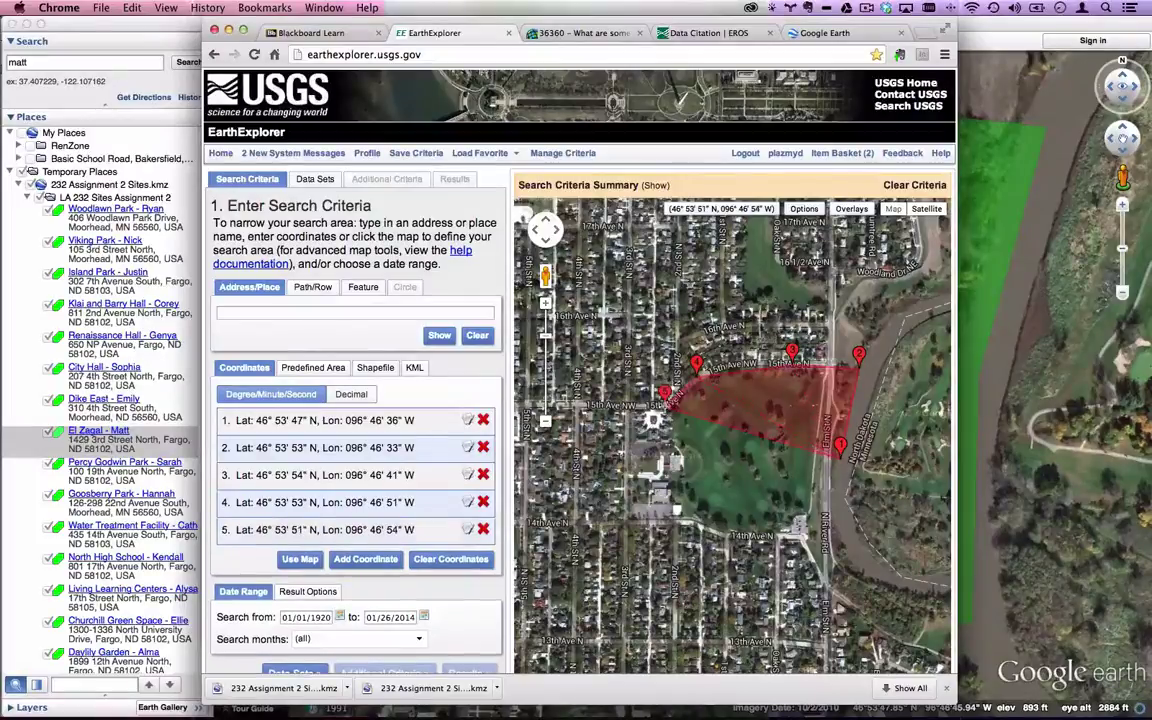
click(628, 399)
click(626, 517)
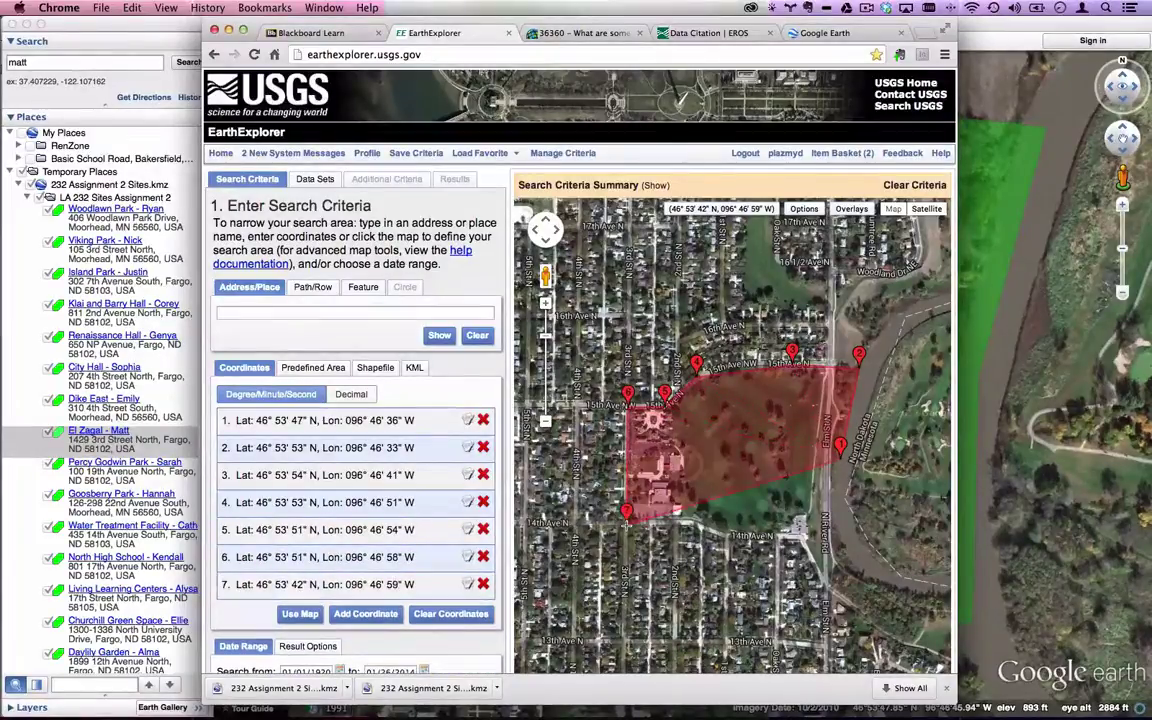
click(693, 514)
click(729, 522)
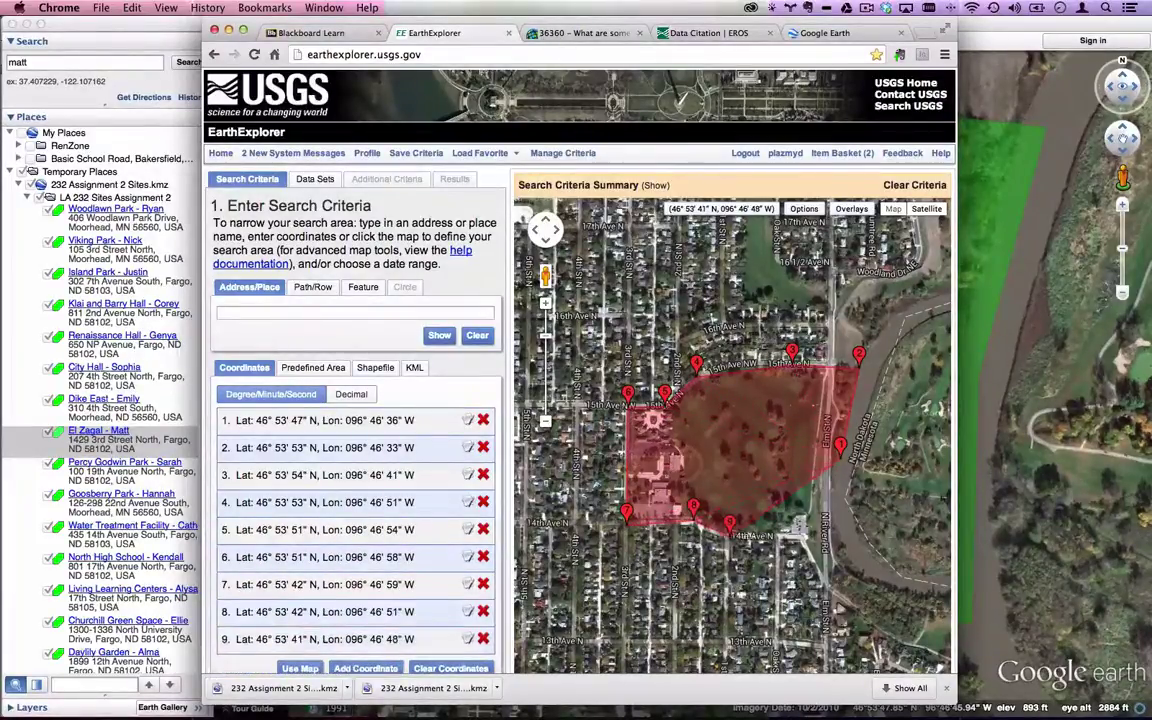
click(826, 522)
click(840, 531)
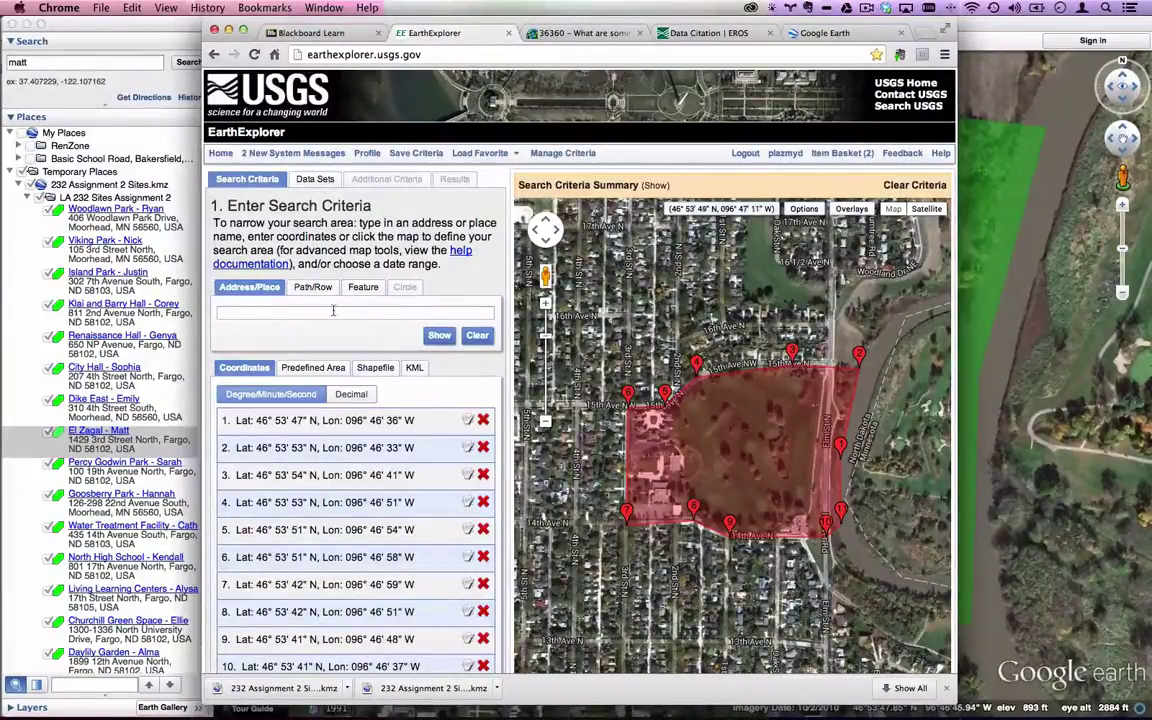
Go to the data set selection, look through the categories, and expand Aerial Imagery.
click(313, 179)
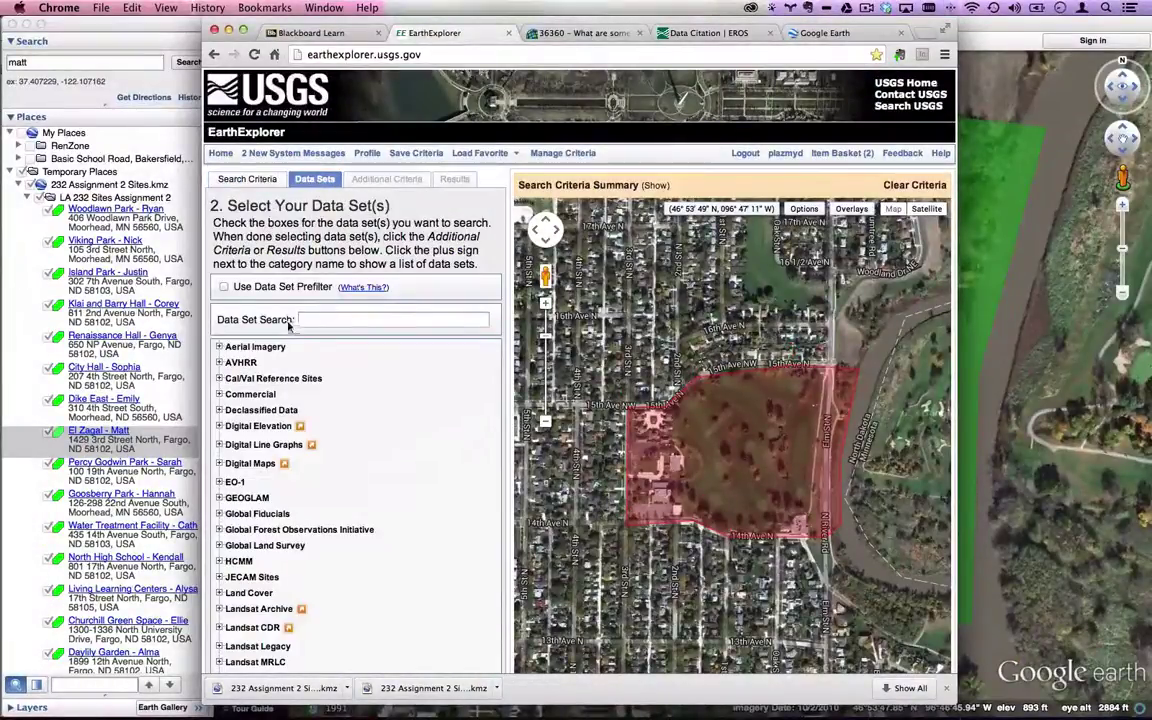
scroll(380, 406, down, 5)
scroll(379, 406, down, 2)
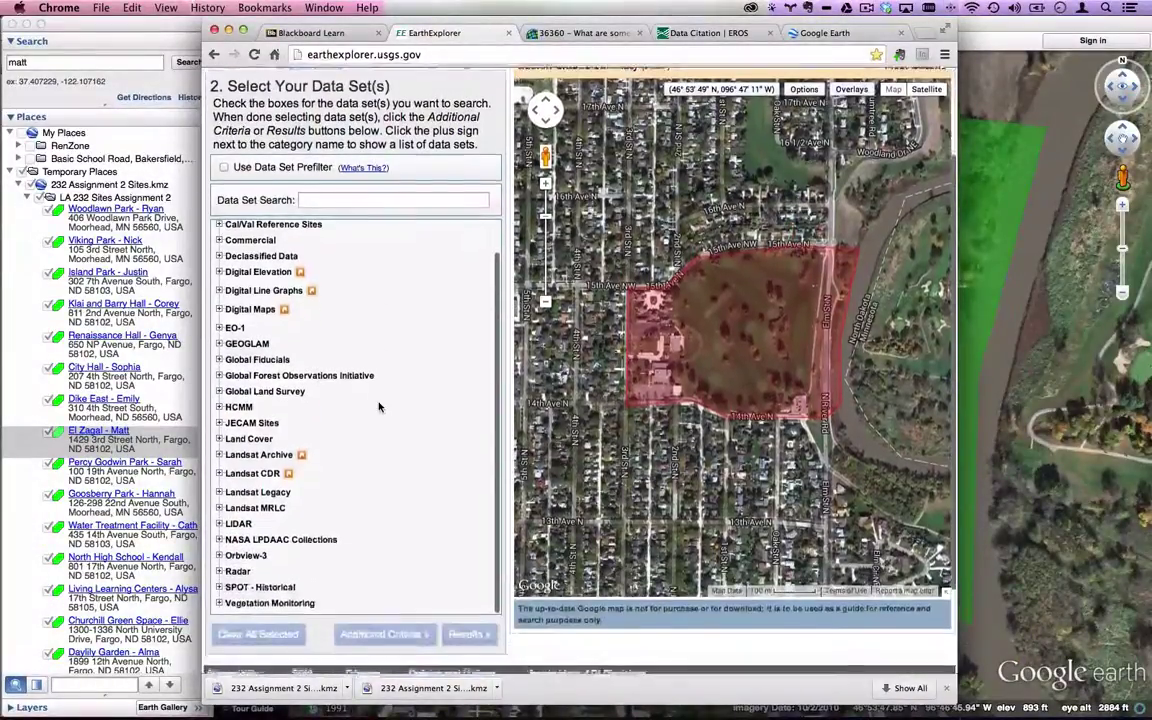
scroll(325, 461, up, 3)
scroll(325, 461, up, 2)
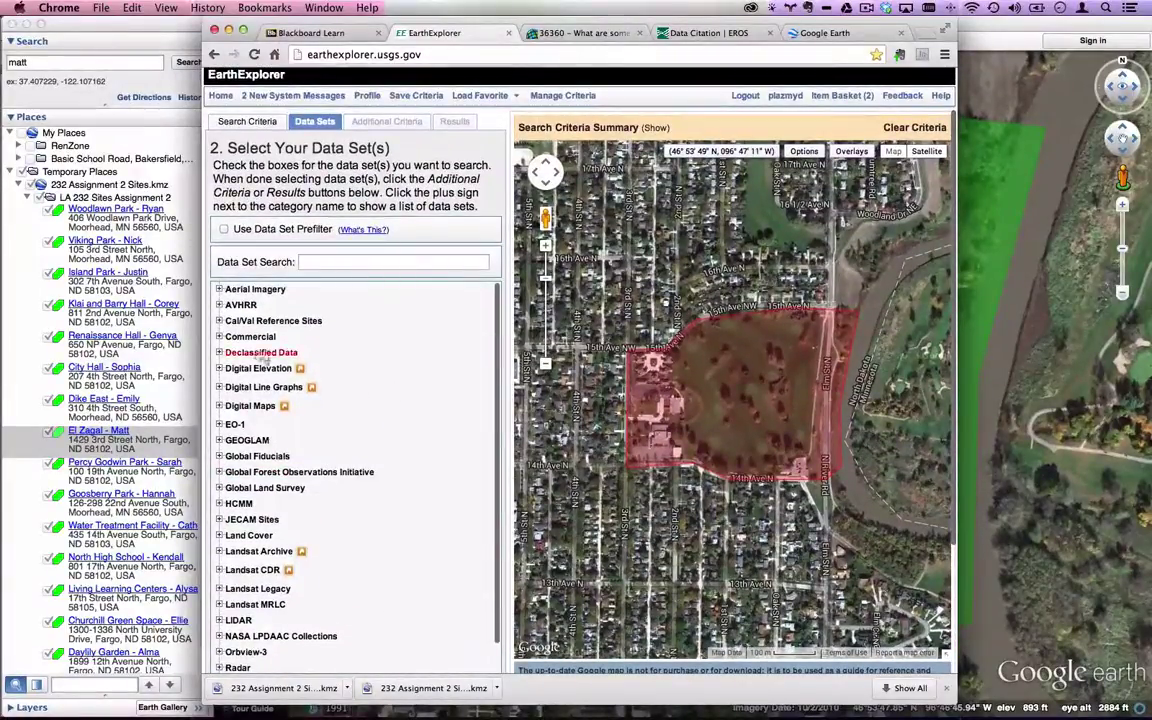
click(219, 289)
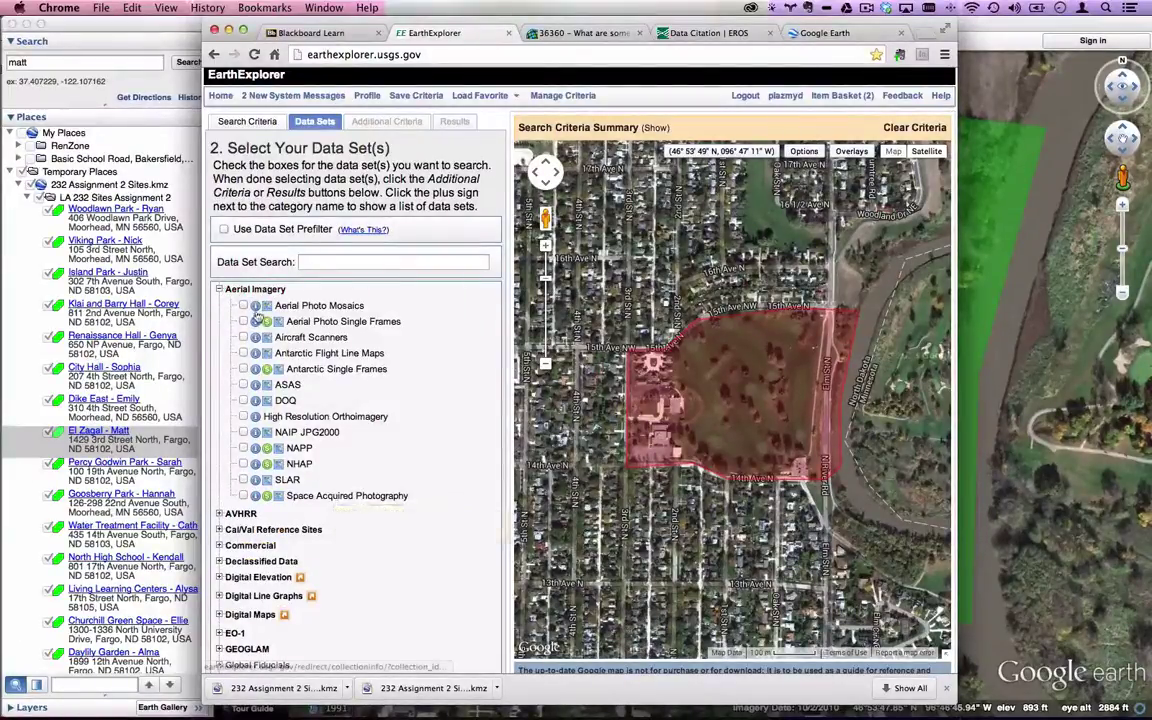
Open the information page for the ASAS data set, read its description, and close the page again.
click(256, 389)
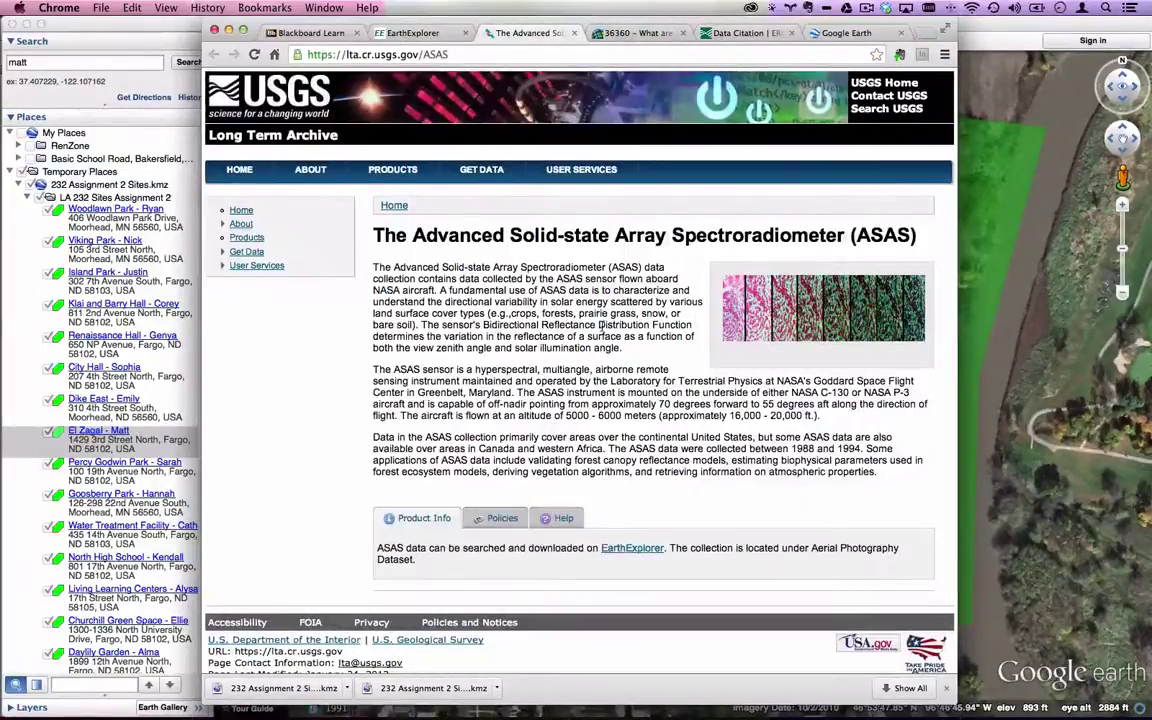
scroll(602, 330, down, 1)
scroll(603, 325, up, 1)
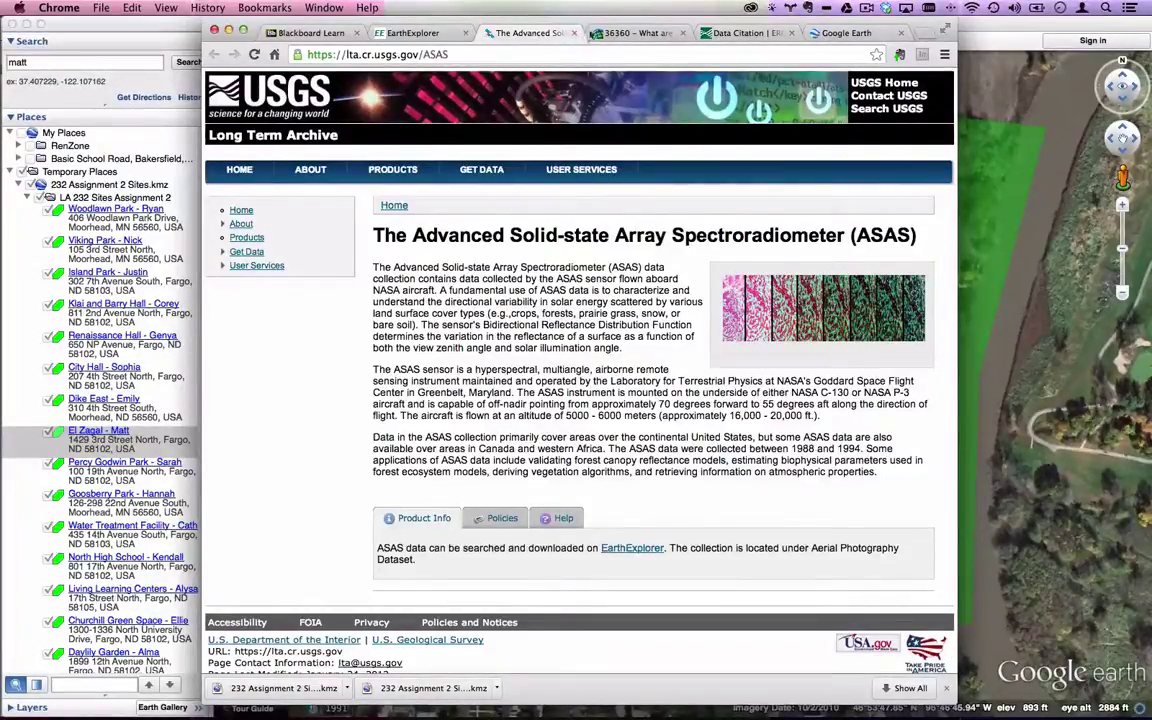
click(573, 33)
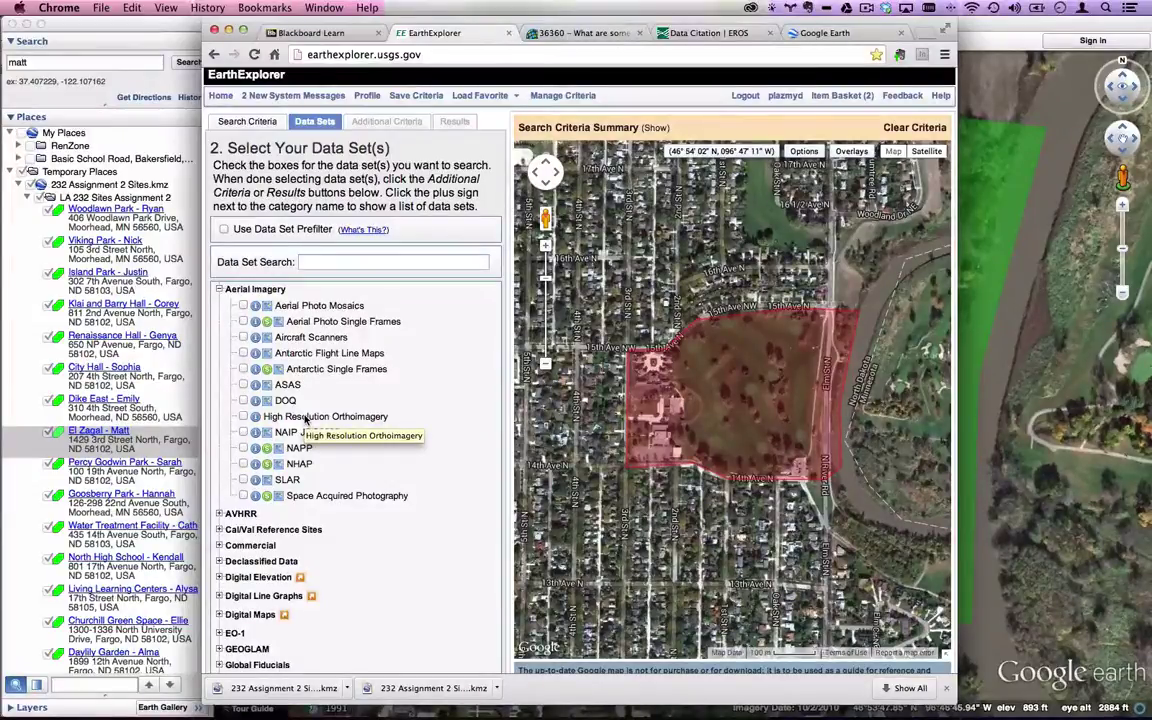
Select the High Resolution Orthoimagery data set and choose 1 Feet as its resolution in the additional criteria.
click(243, 416)
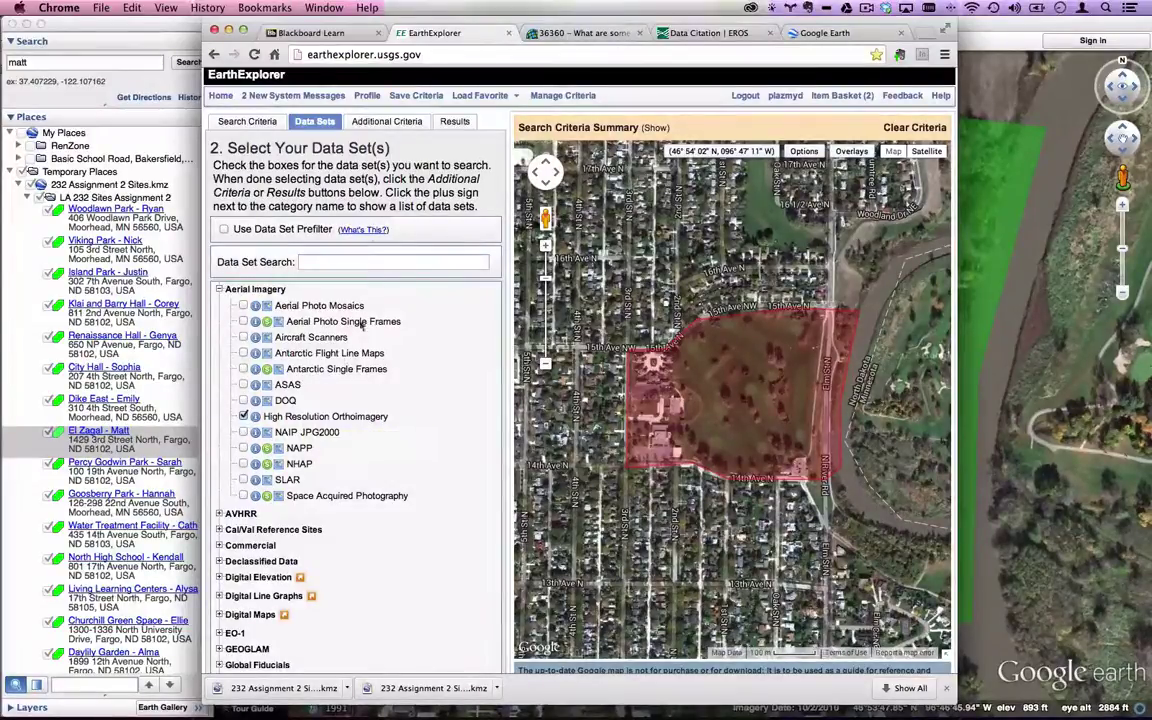
click(393, 124)
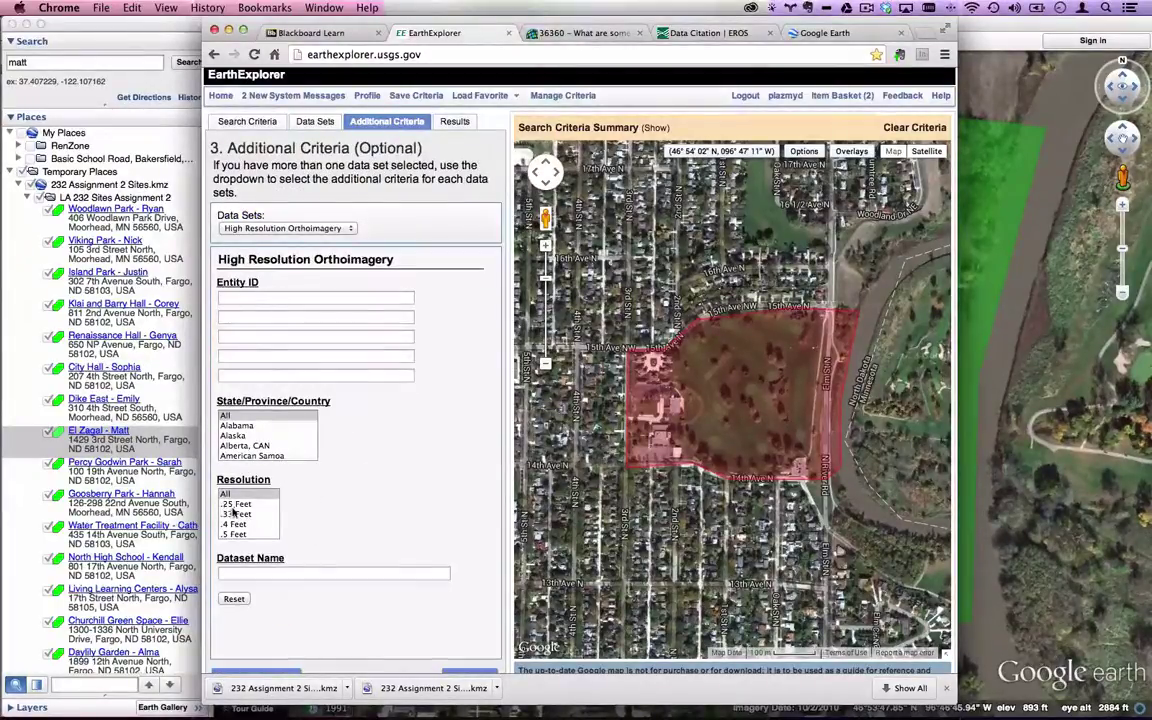
scroll(248, 512, down, 2)
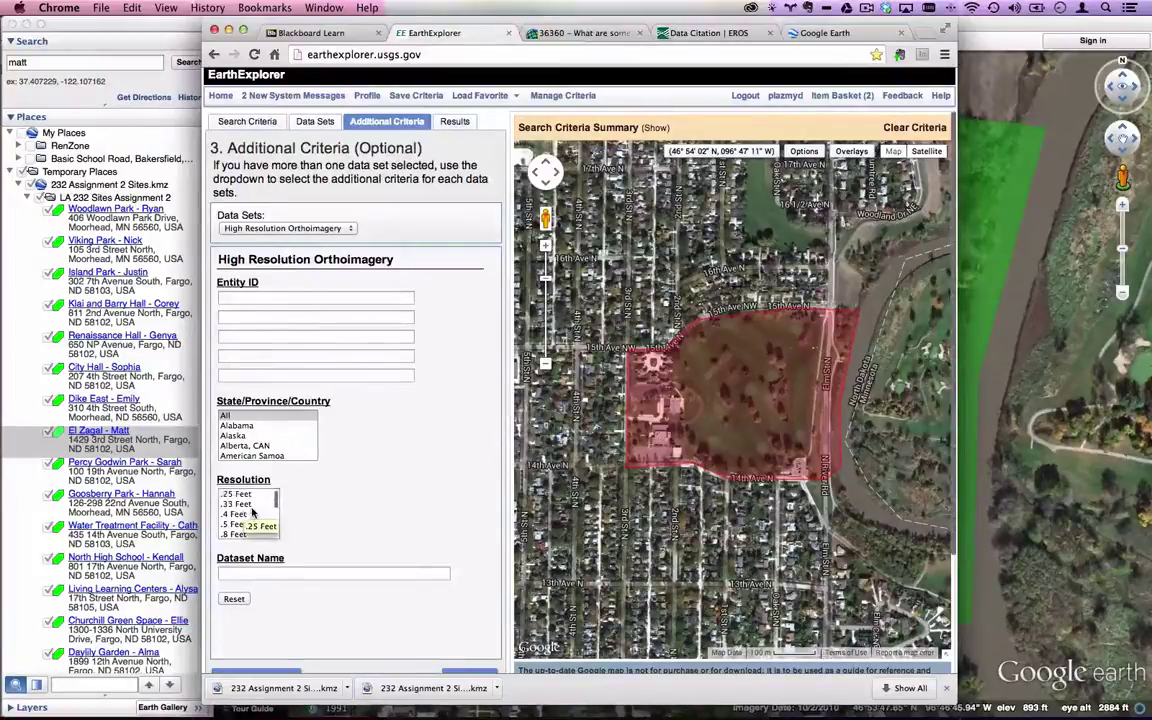
scroll(252, 515, down, 2)
click(252, 525)
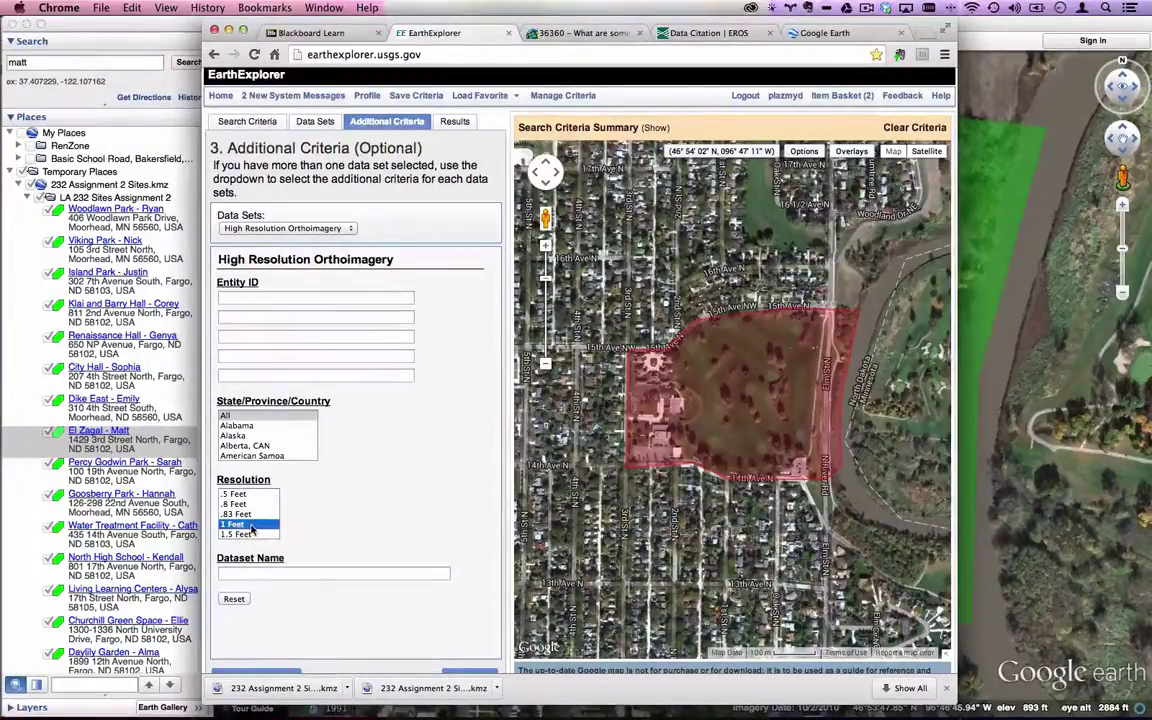
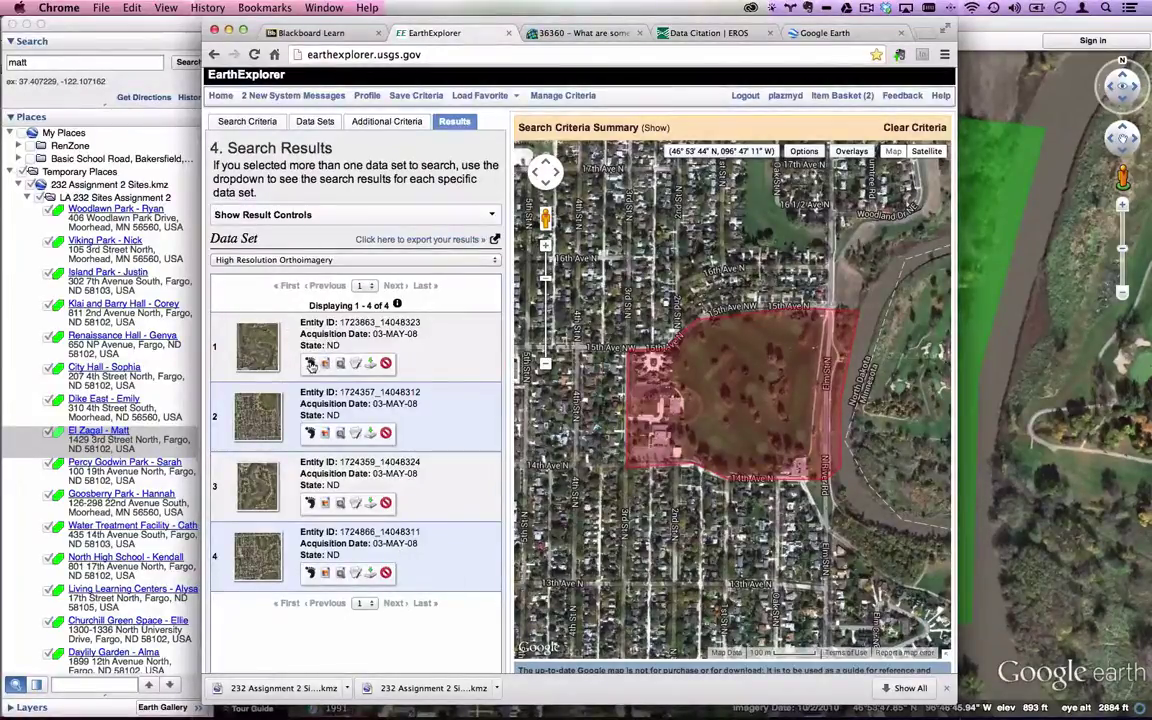
Show the footprints of all four search results on the map and compare them with the El Zagal site outline in Google Earth.
click(310, 364)
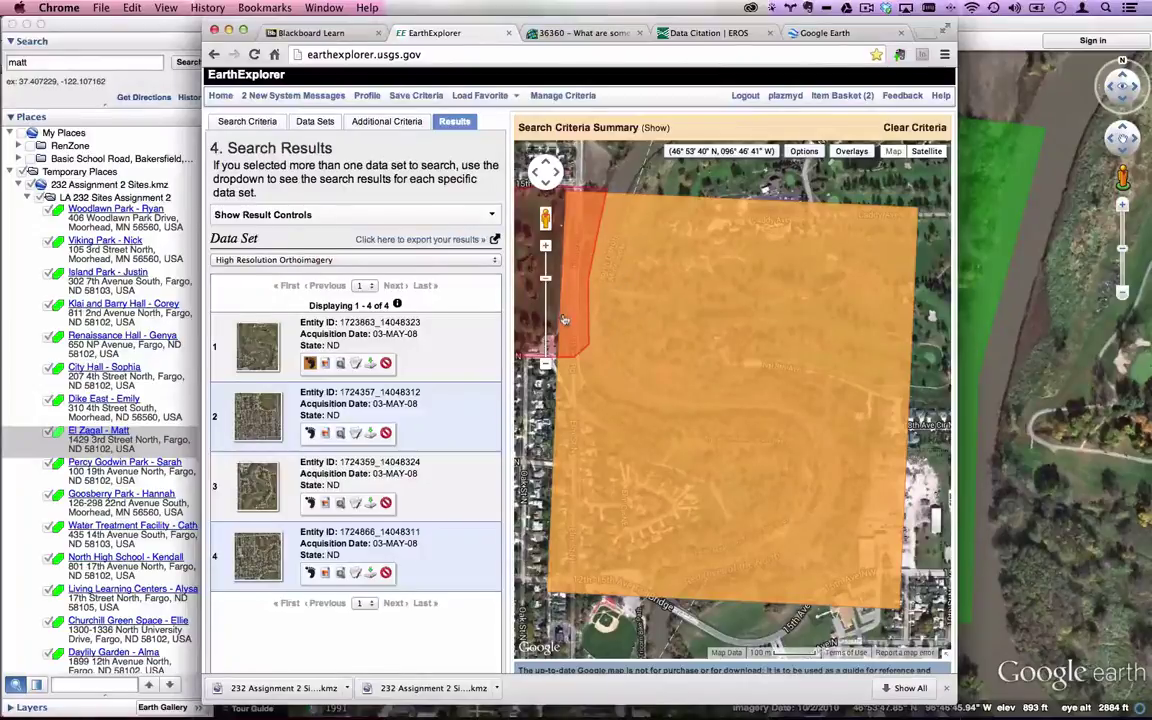
drag(518, 288, 712, 392)
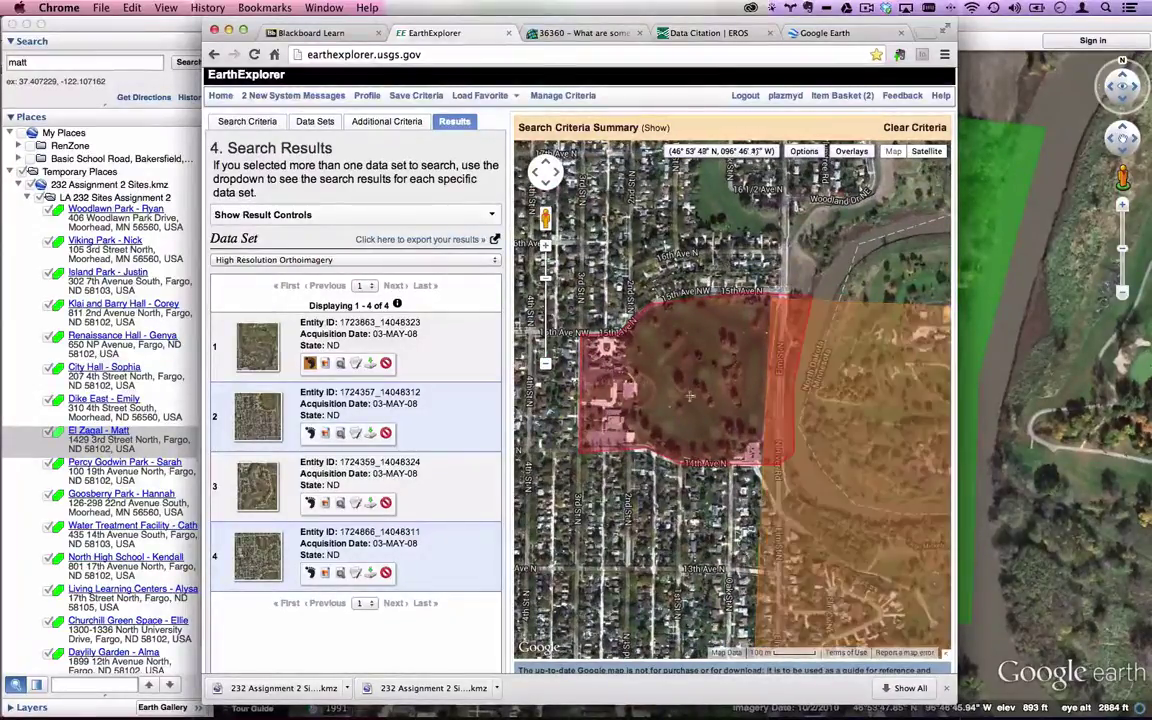
click(310, 433)
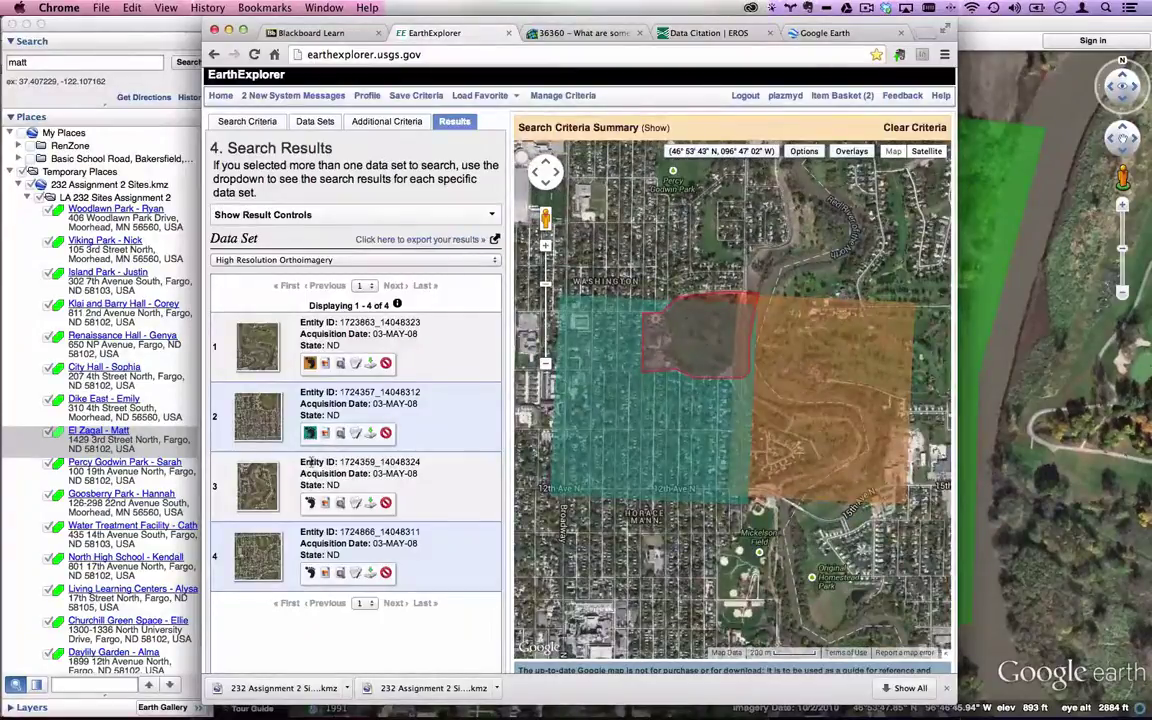
click(310, 503)
click(310, 572)
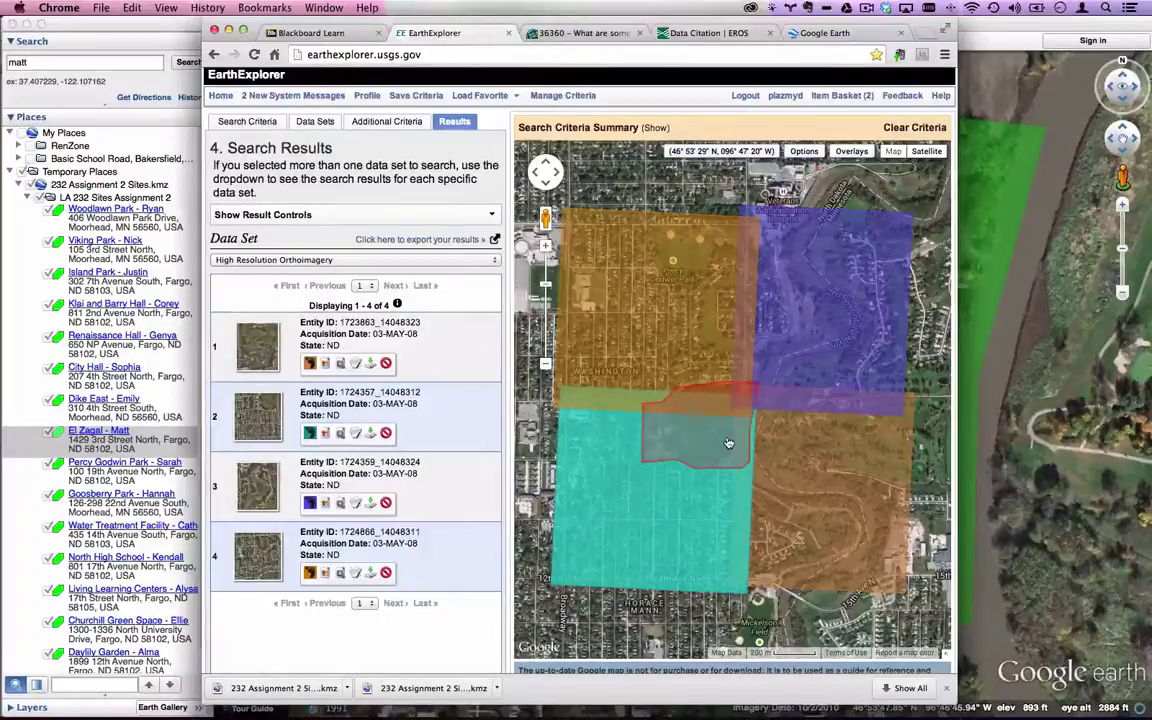
click(1010, 28)
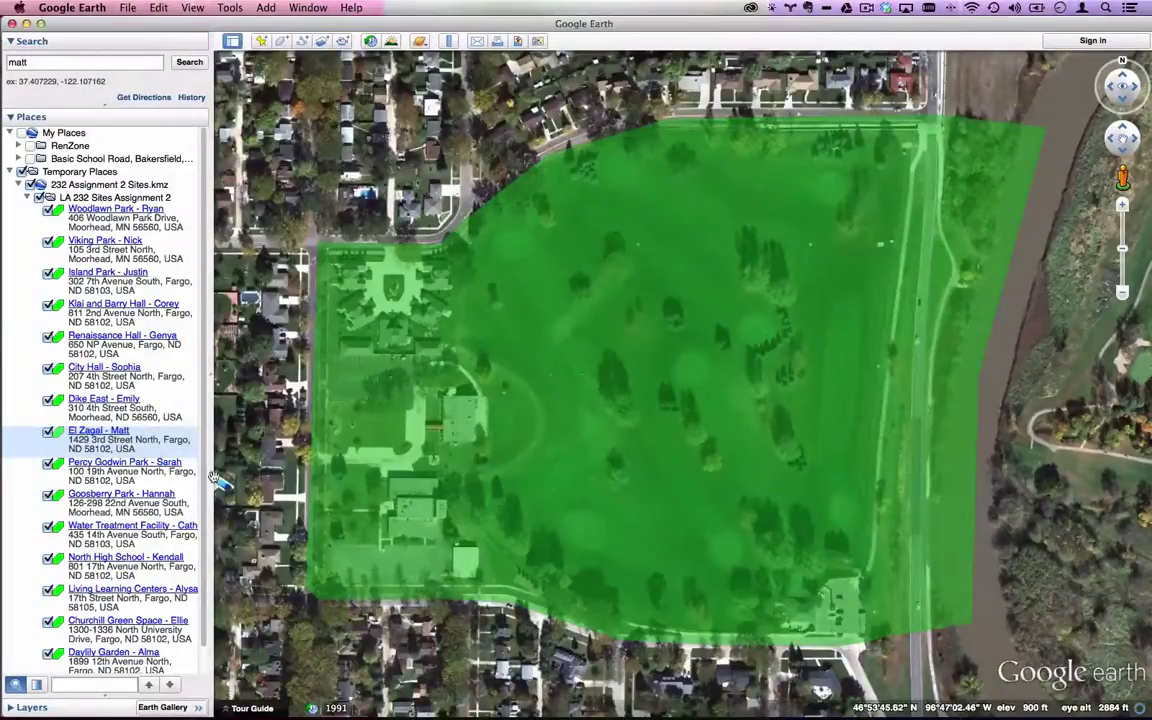
key(super+Tab)
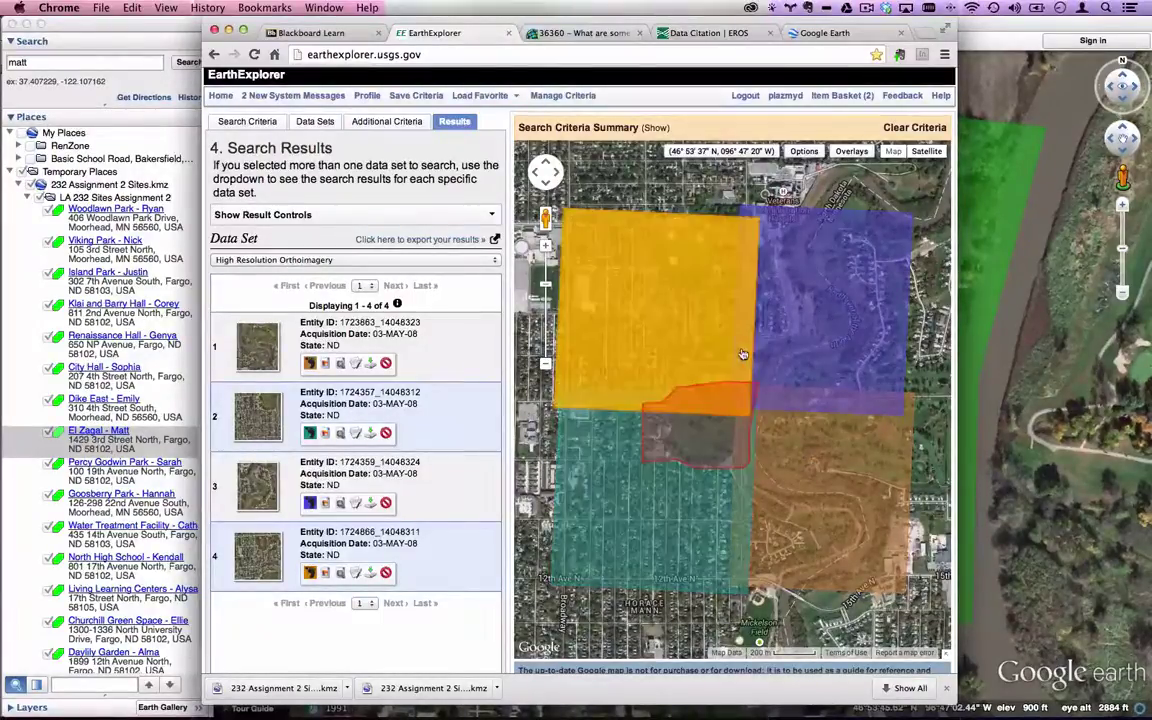
key(super+equal)
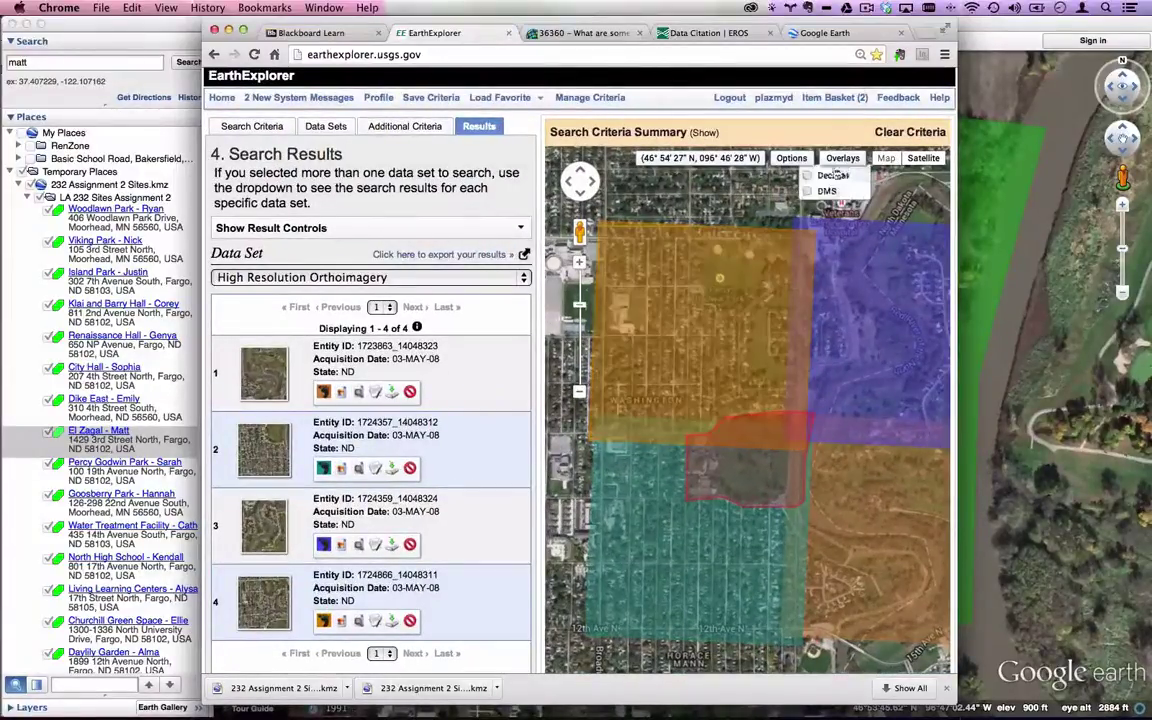
key(super+minus)
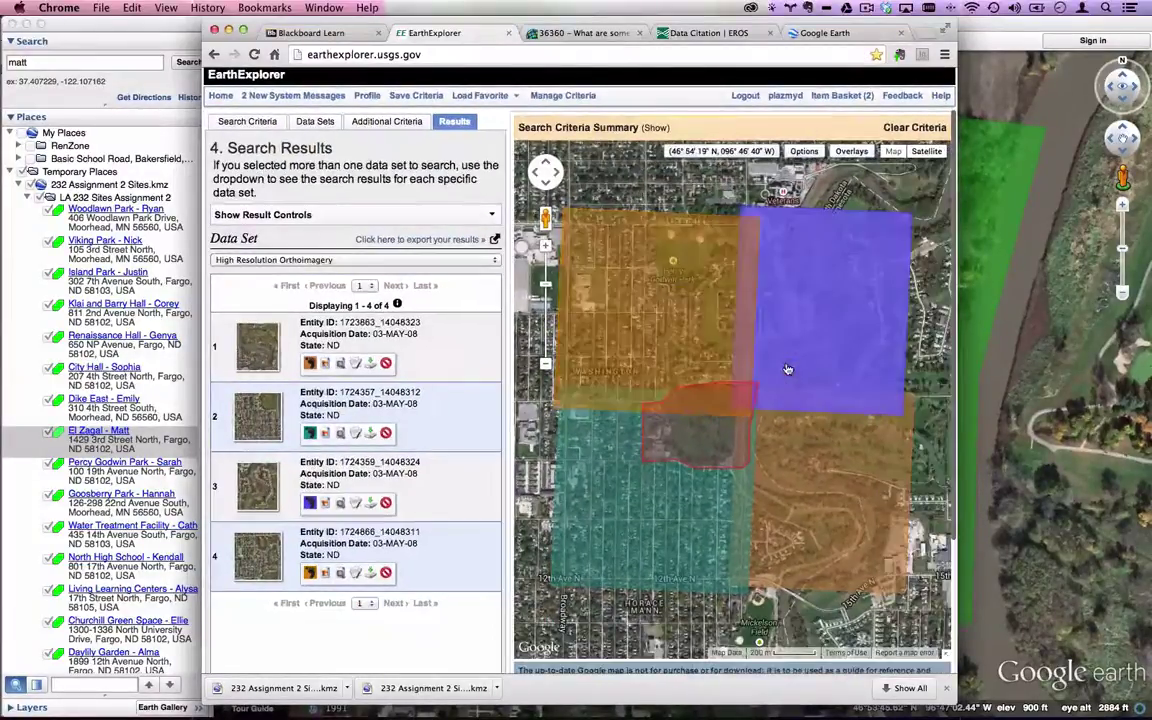
key(super+minus)
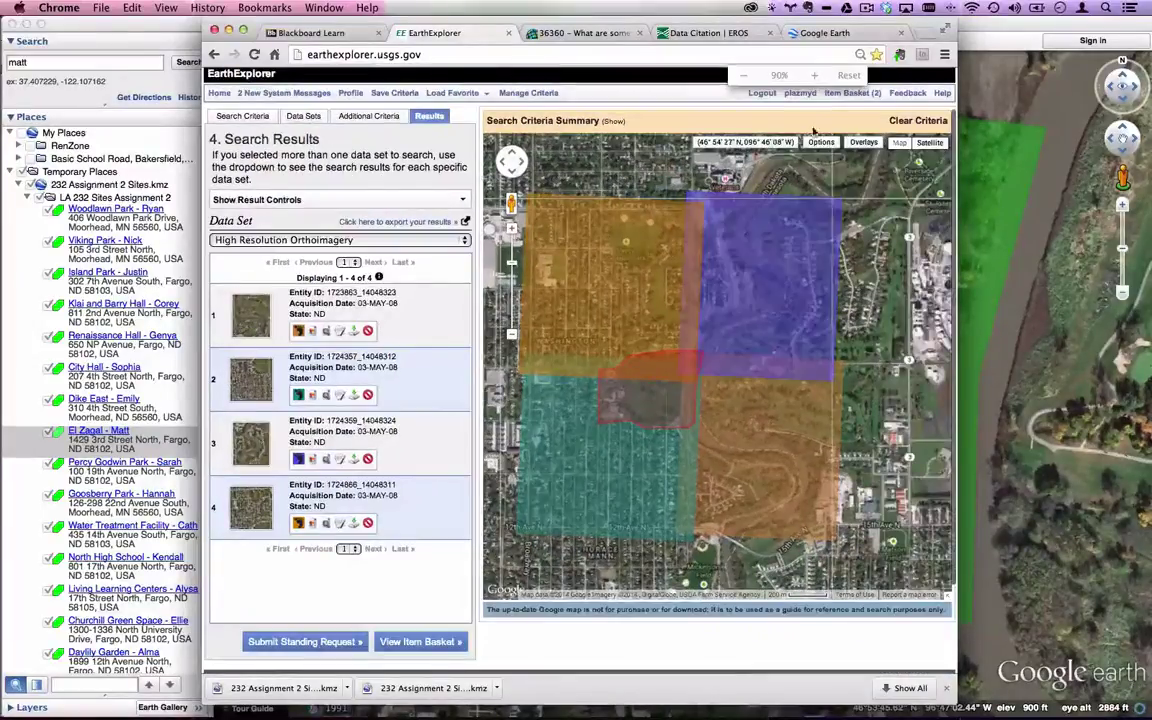
click(848, 75)
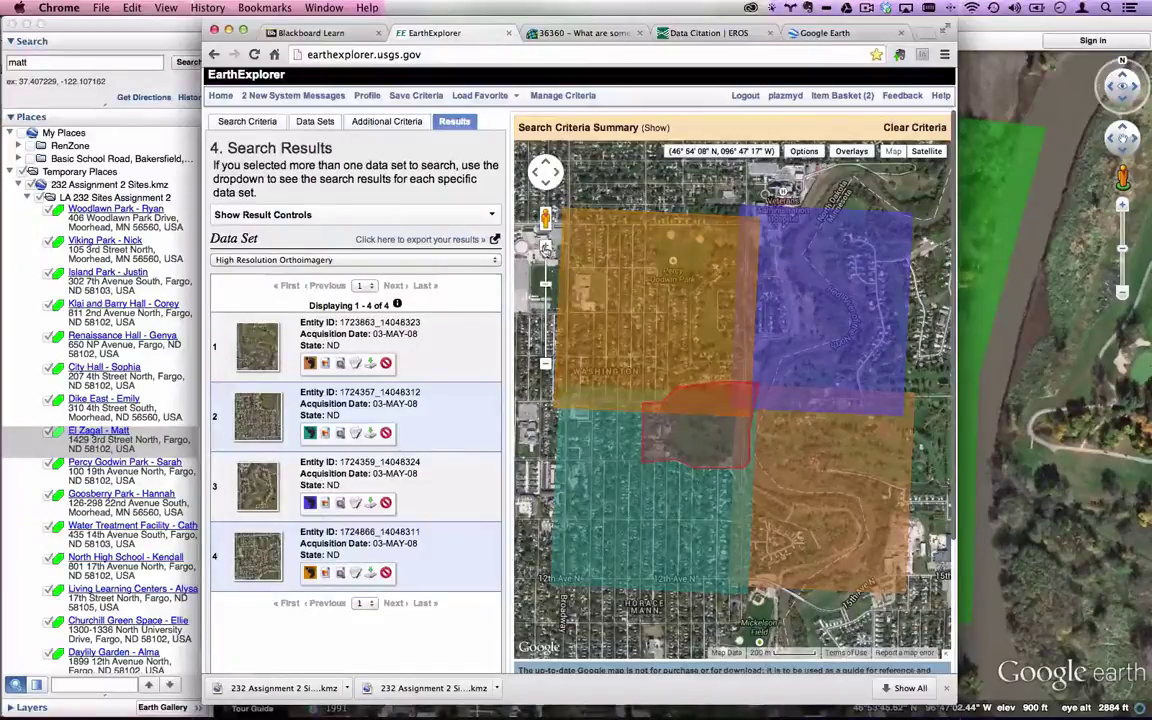
Hide the footprints of the first and third results, keeping scenes 1724357_14048312 and 1724866_14048311 shown over the site.
scroll(732, 395, up, 2)
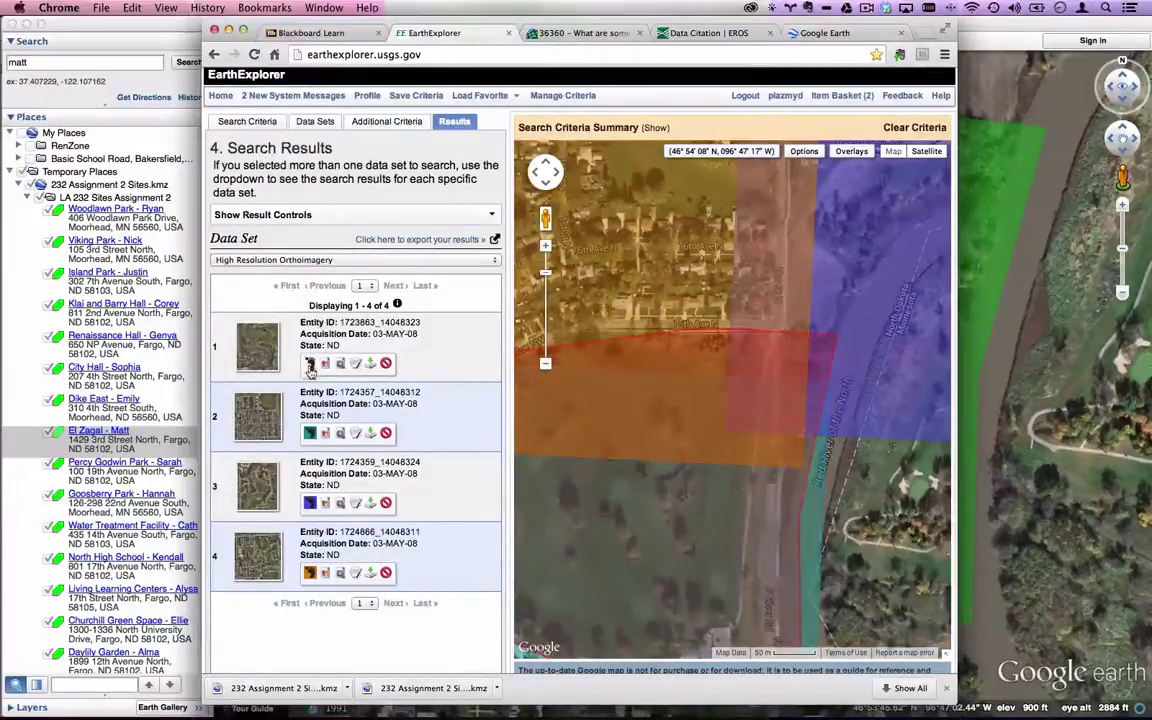
click(310, 433)
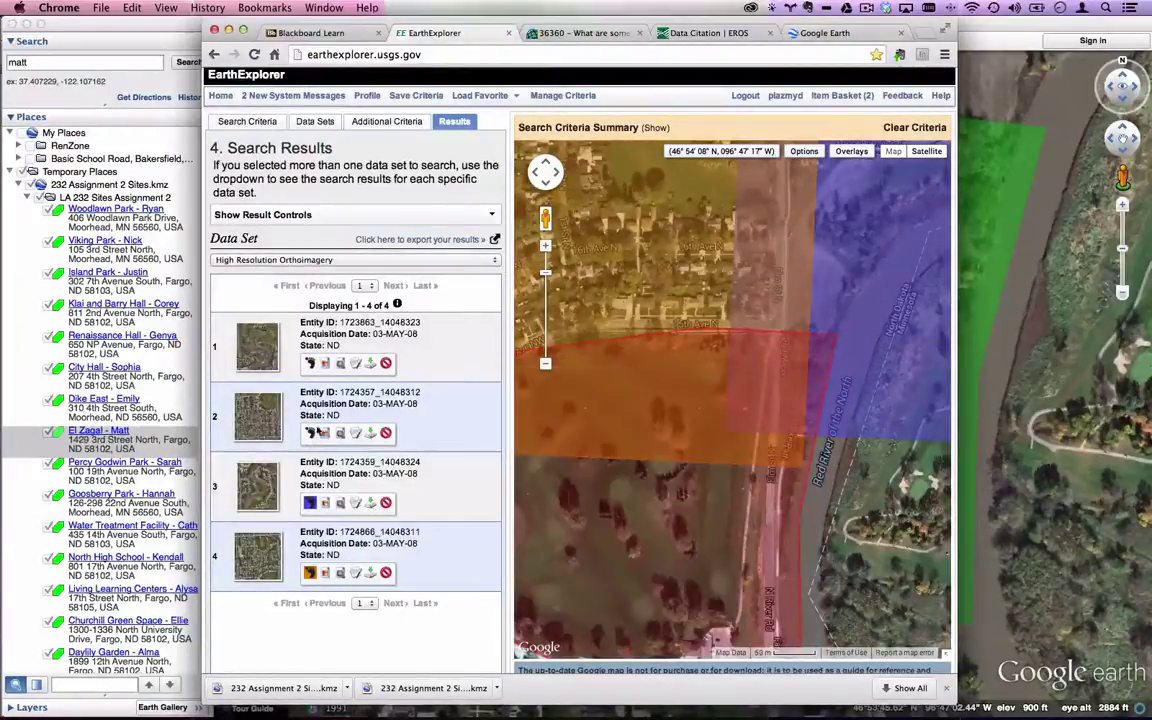
click(310, 433)
click(311, 504)
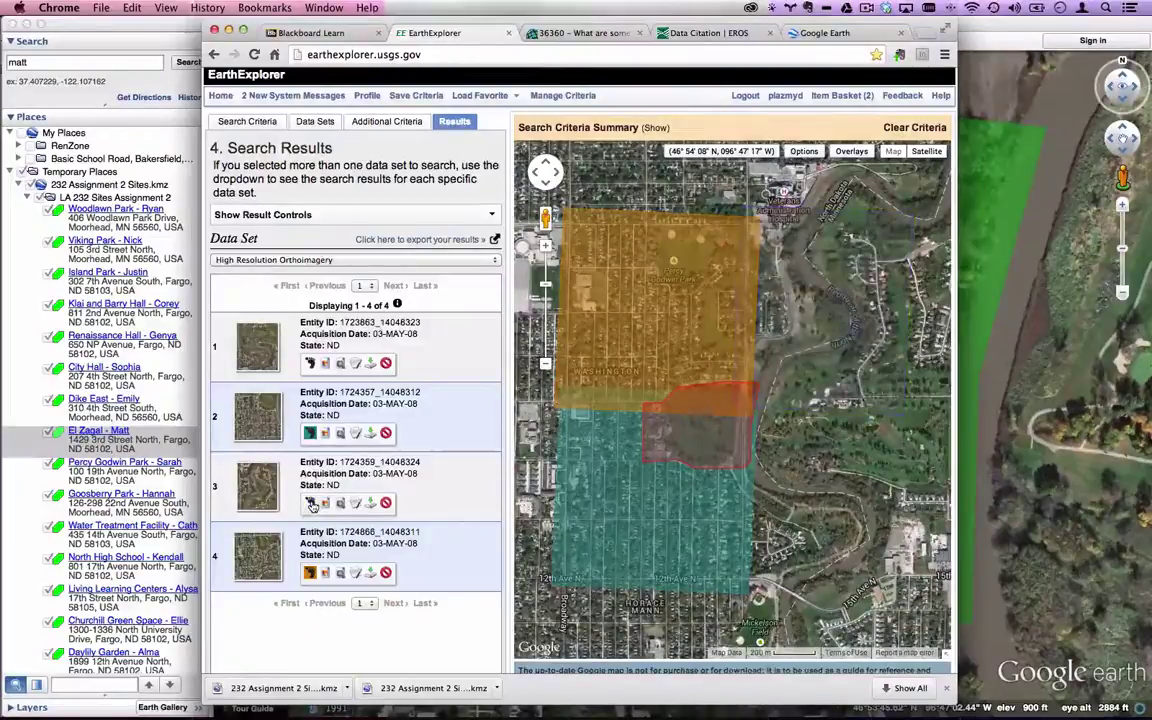
drag(645, 398, 724, 385)
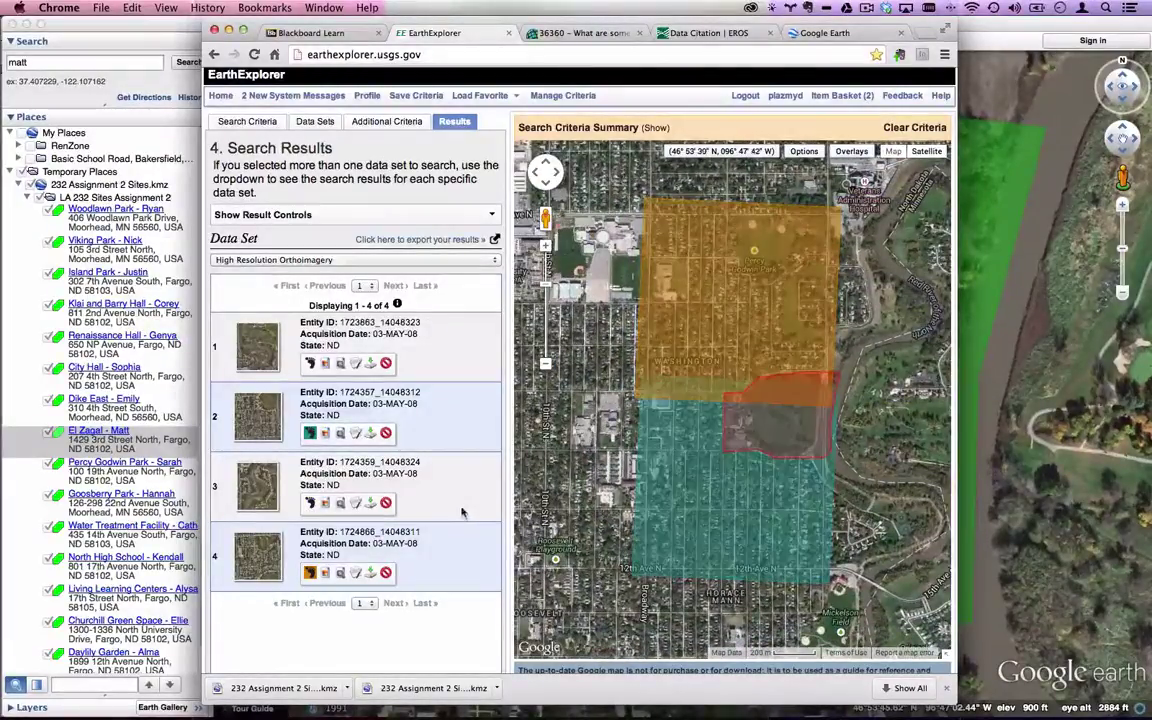
Try to log in from the download request for scene 1724357_14048312, and return to the main earthexplorer.usgs.gov page.
click(370, 434)
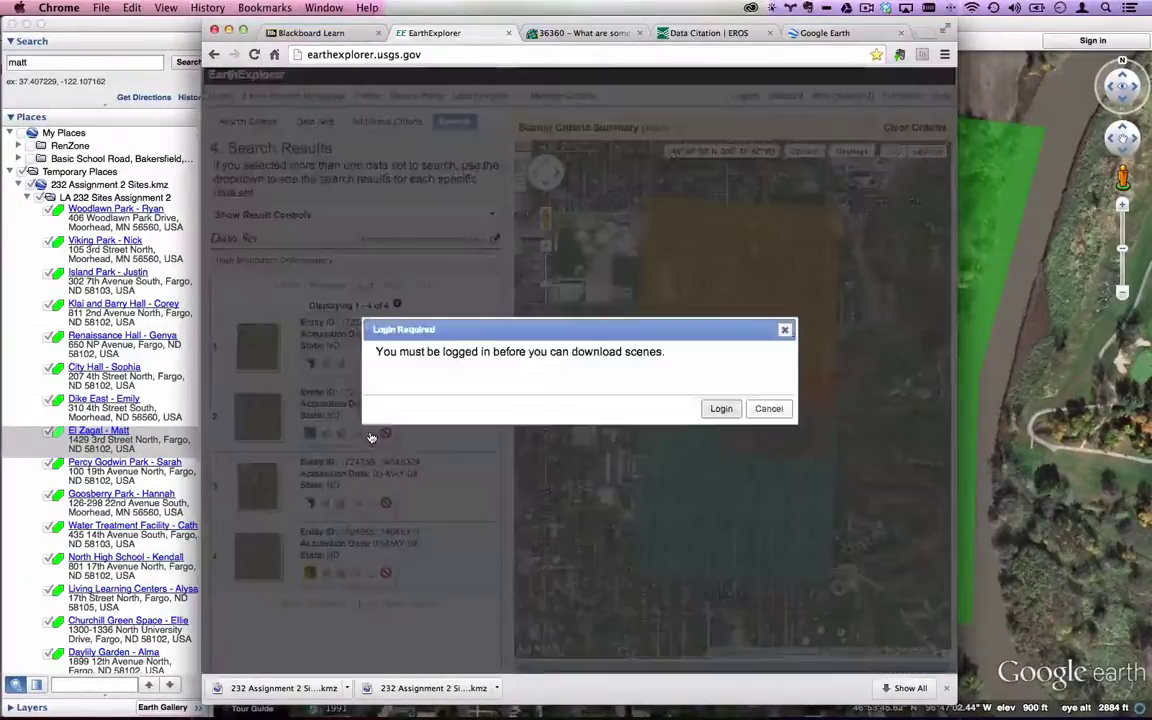
click(721, 409)
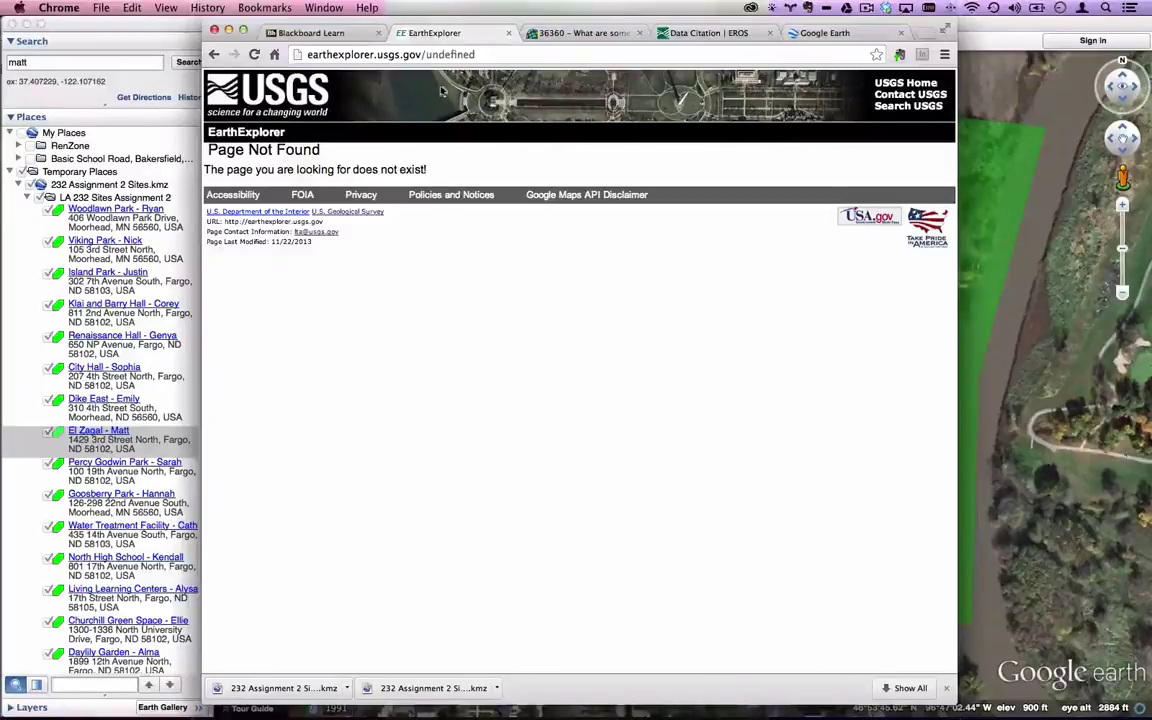
click(496, 54)
drag(428, 54, 545, 52)
key(BackSpace)
key(Return)
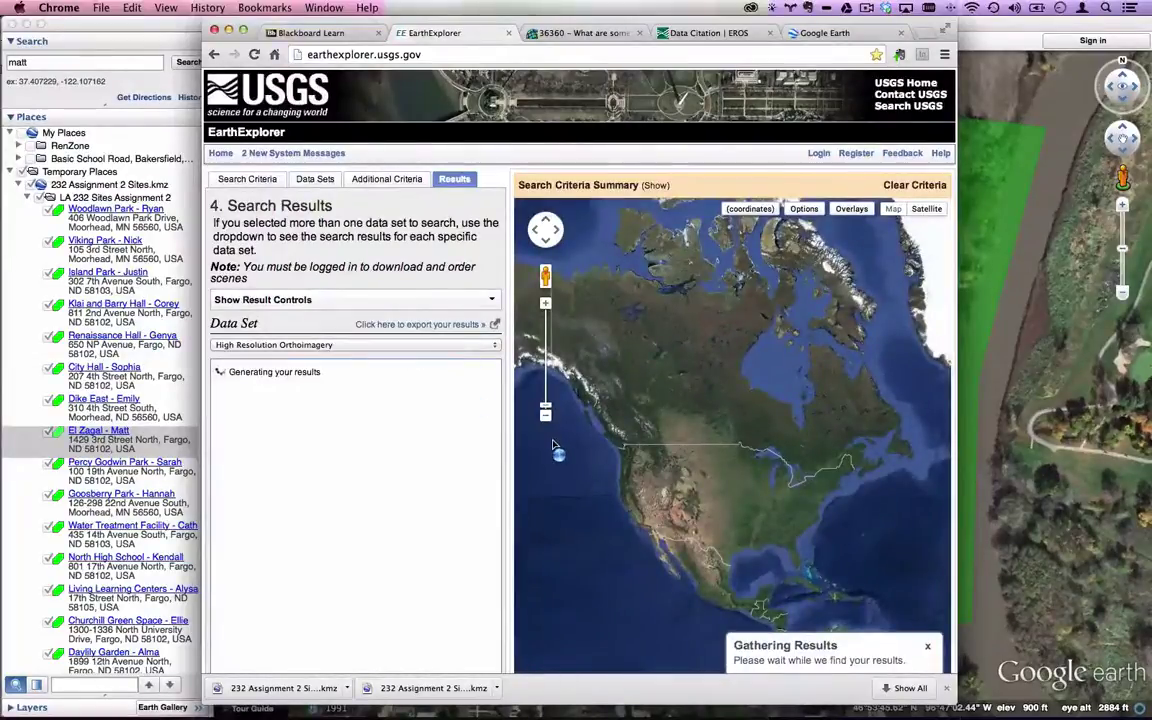
Show the second and fourth results' footprints, and sign in through the second scene's download request with the registered username and account password.
click(308, 517)
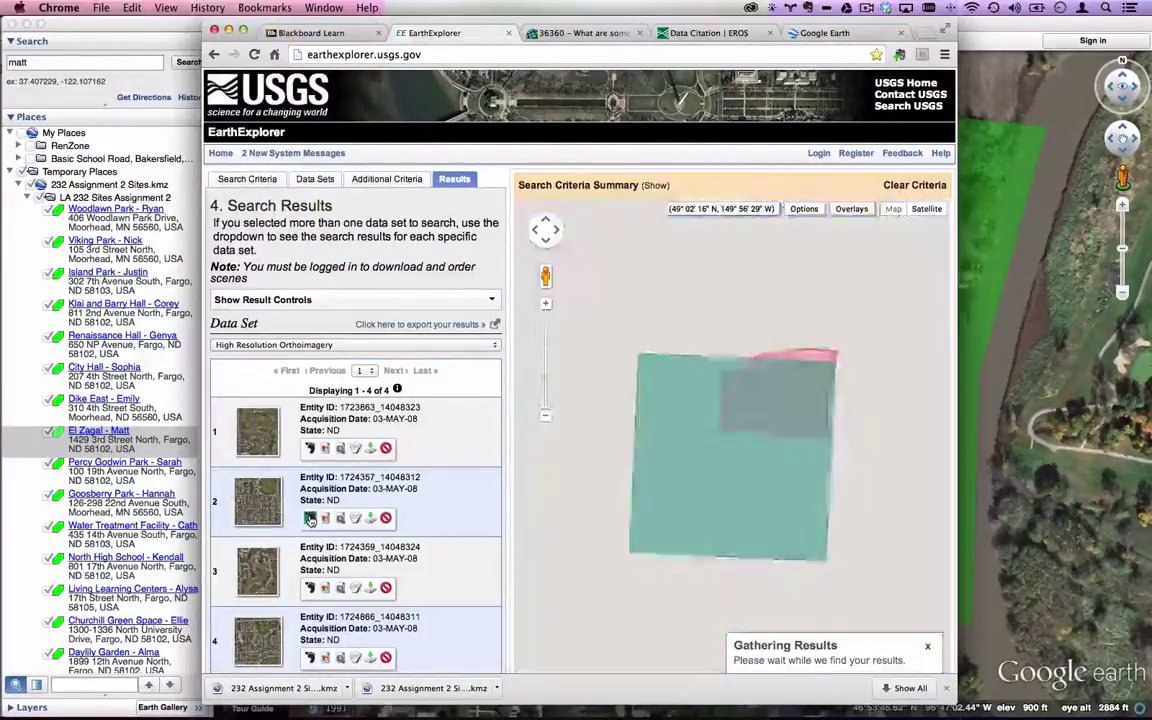
click(309, 658)
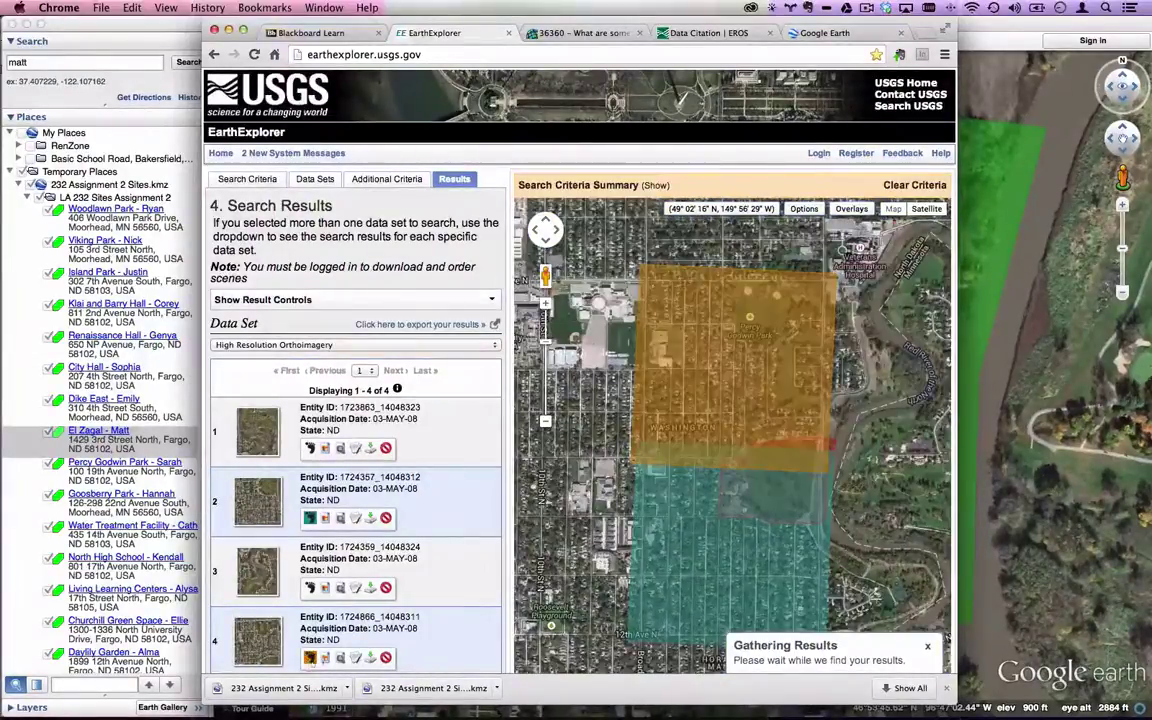
click(371, 520)
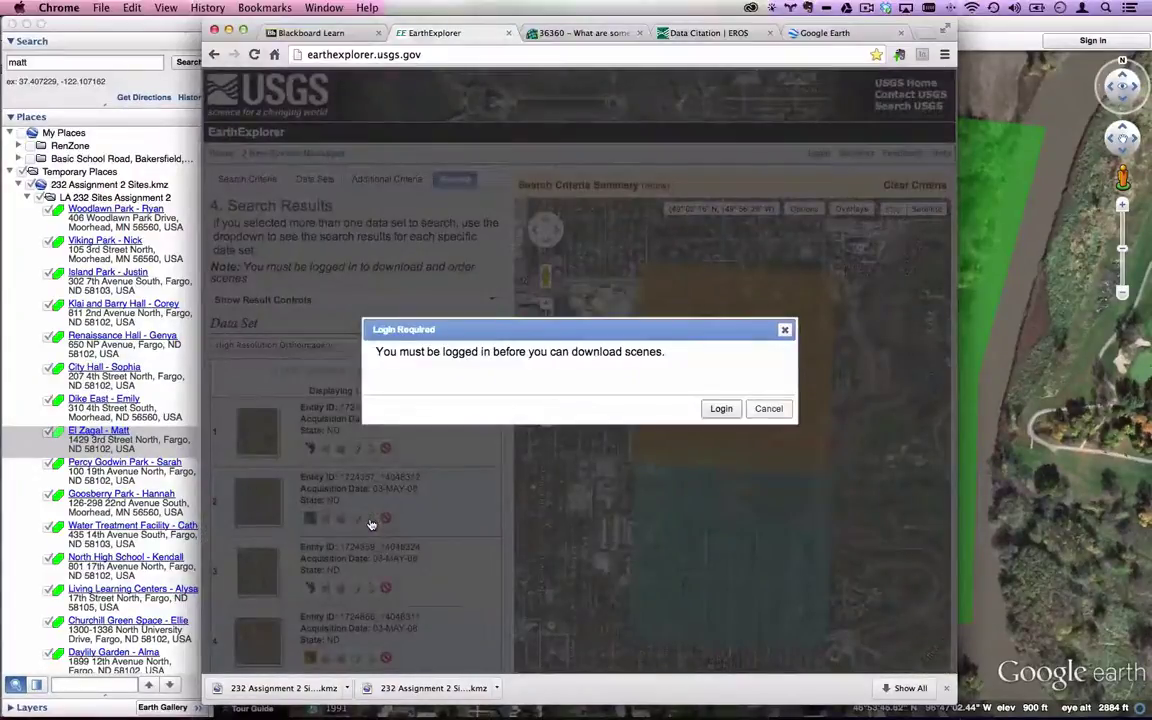
click(721, 408)
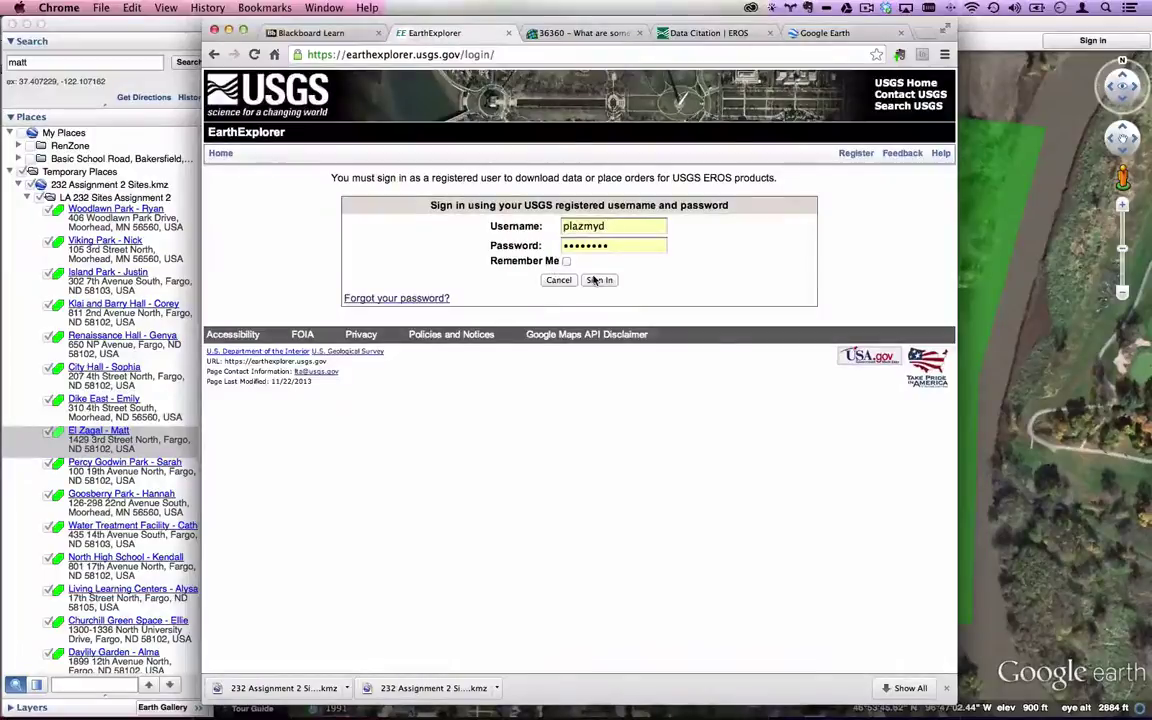
click(598, 280)
text(*****)
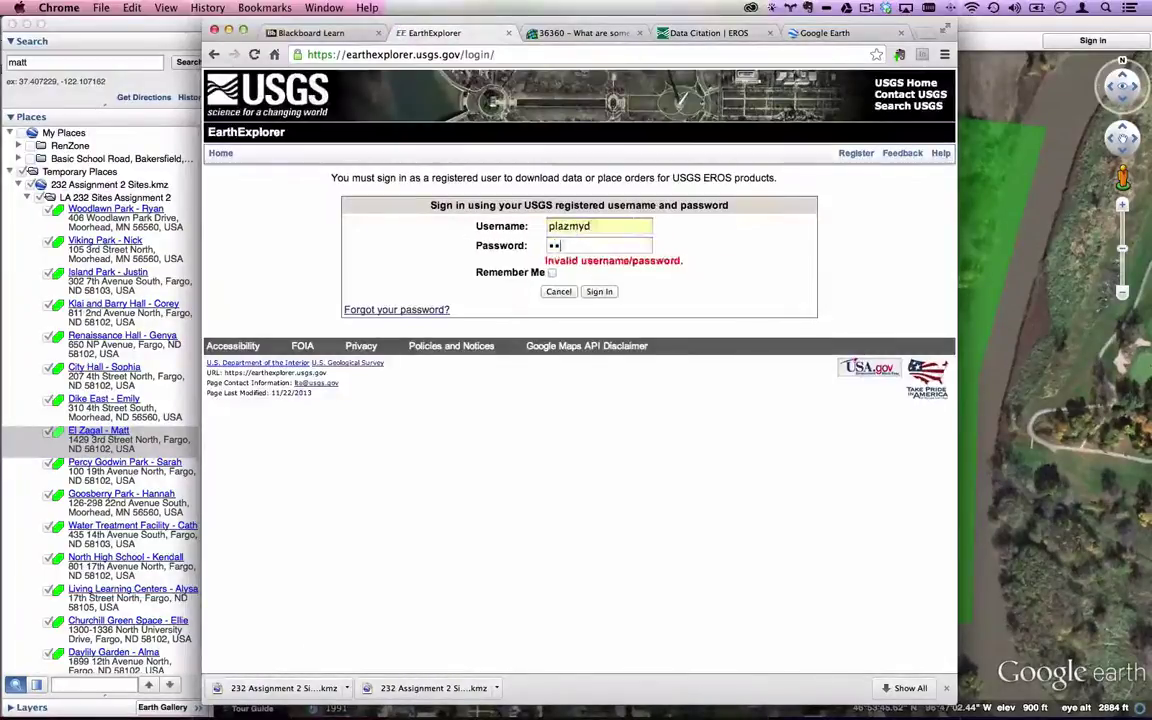
key(Return)
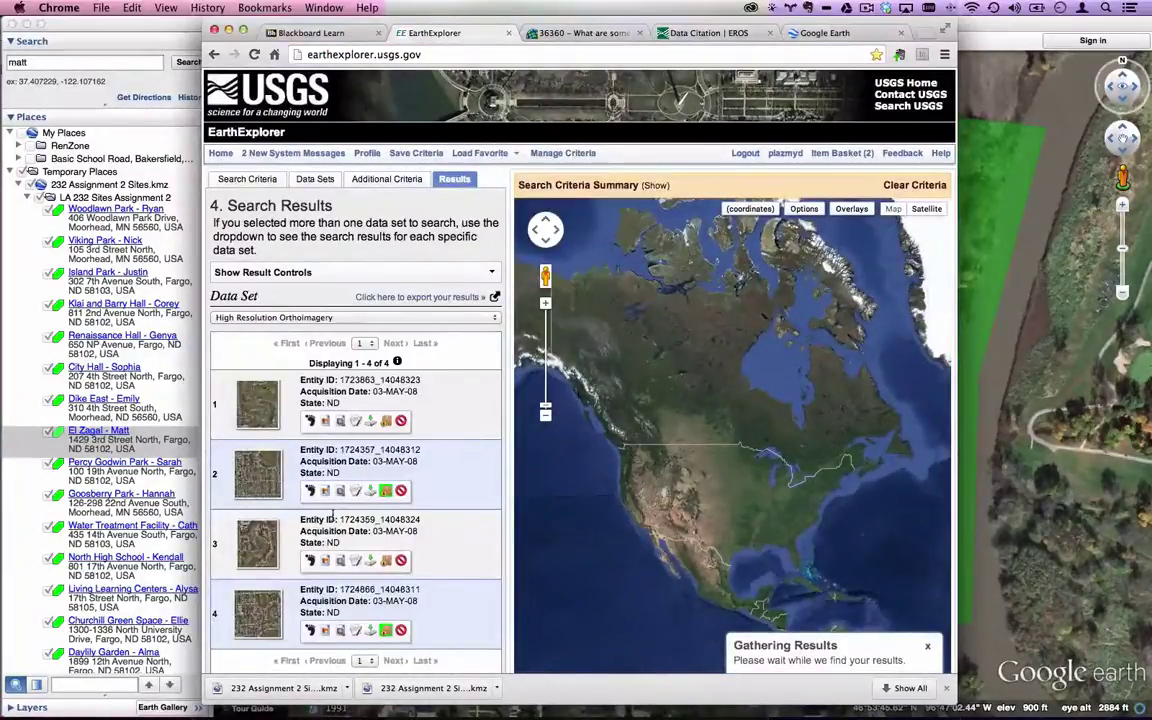
Show the footprints of scenes 1724357_14048312 and 1724866_14048311 on the map and download both scenes.
click(310, 491)
click(310, 630)
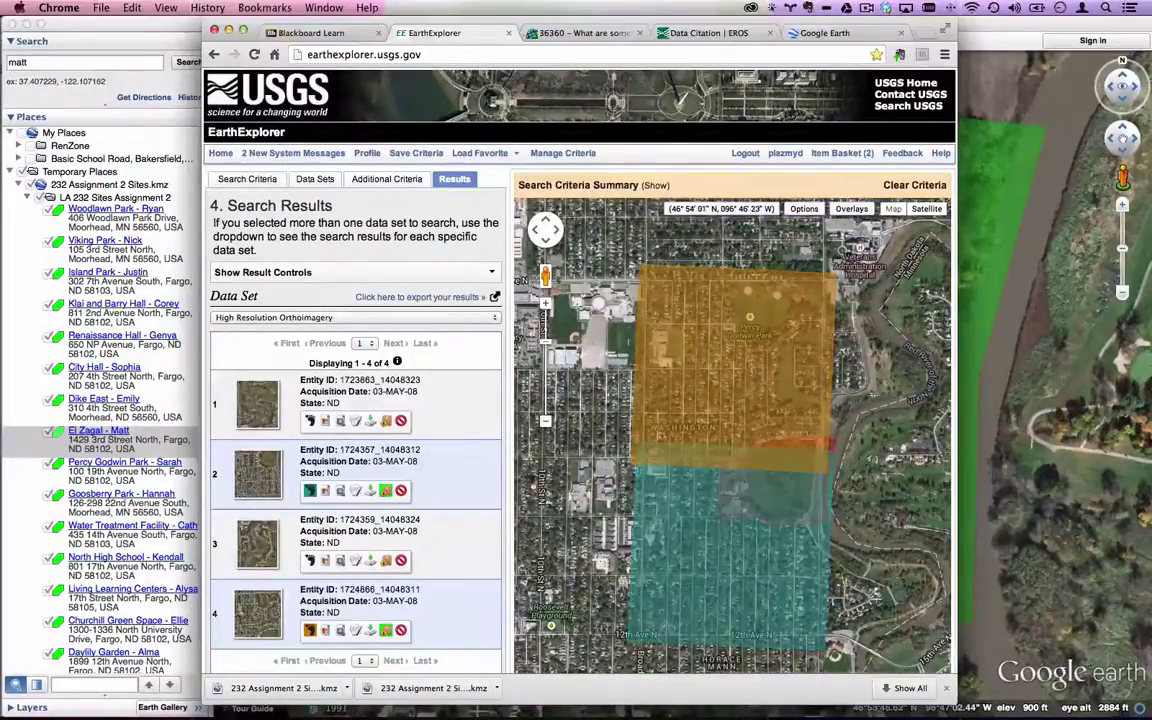
click(369, 492)
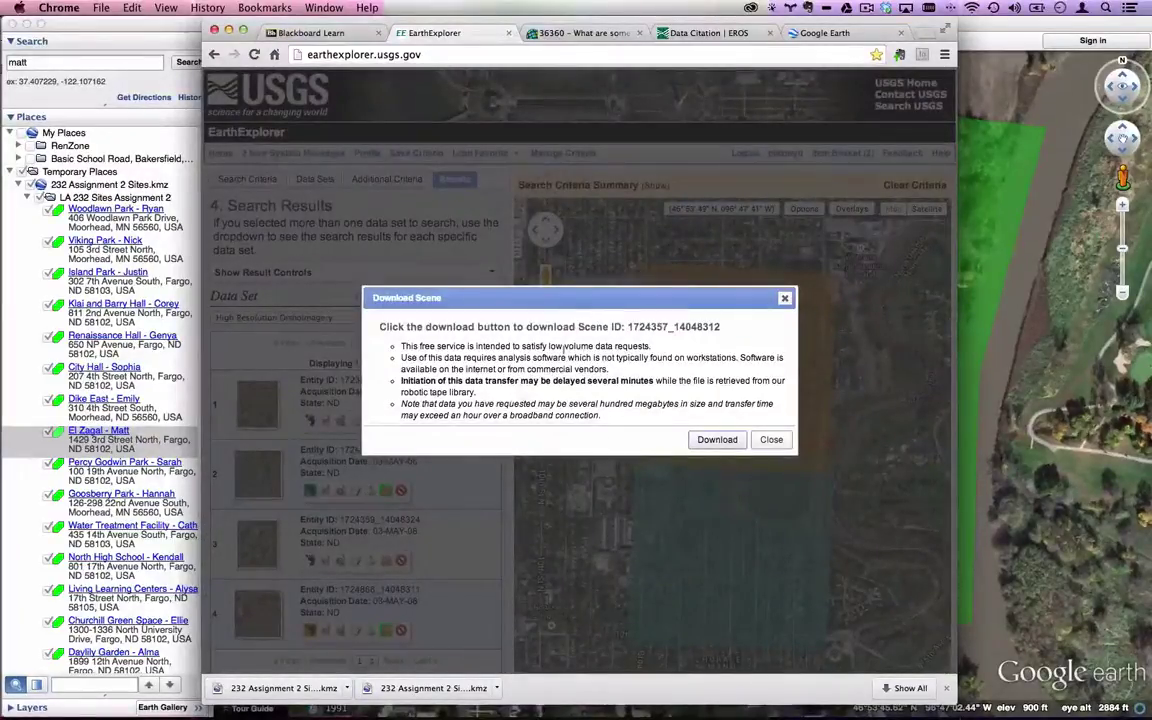
click(716, 441)
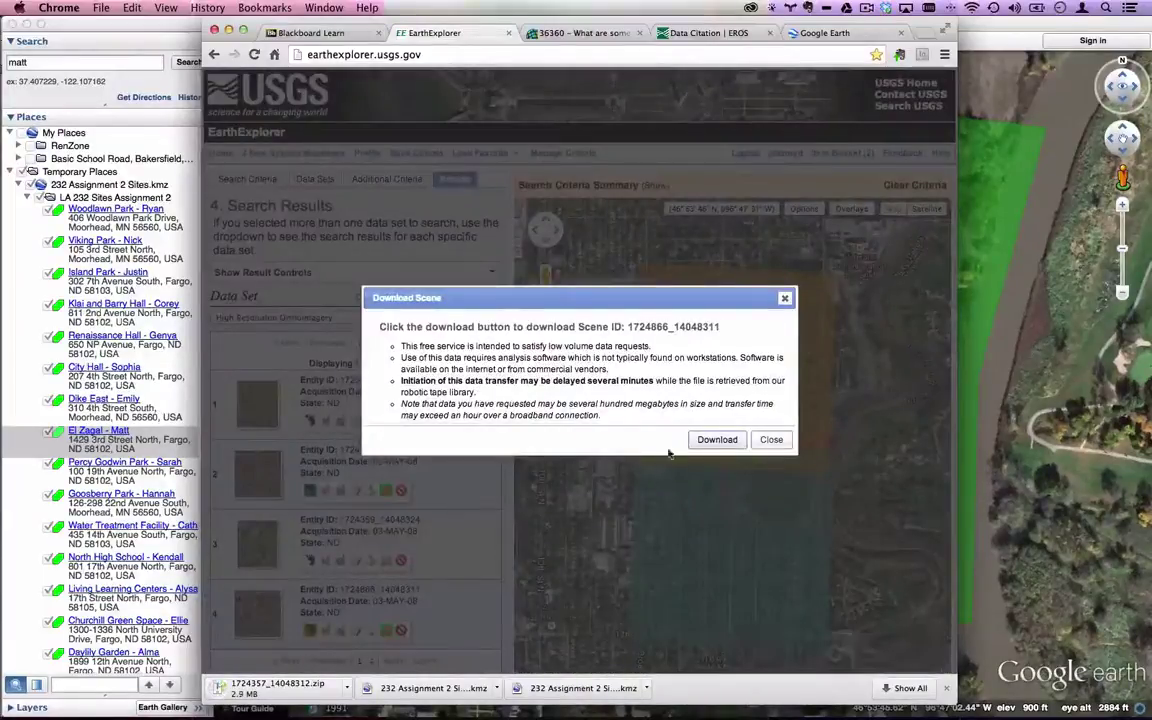
click(716, 439)
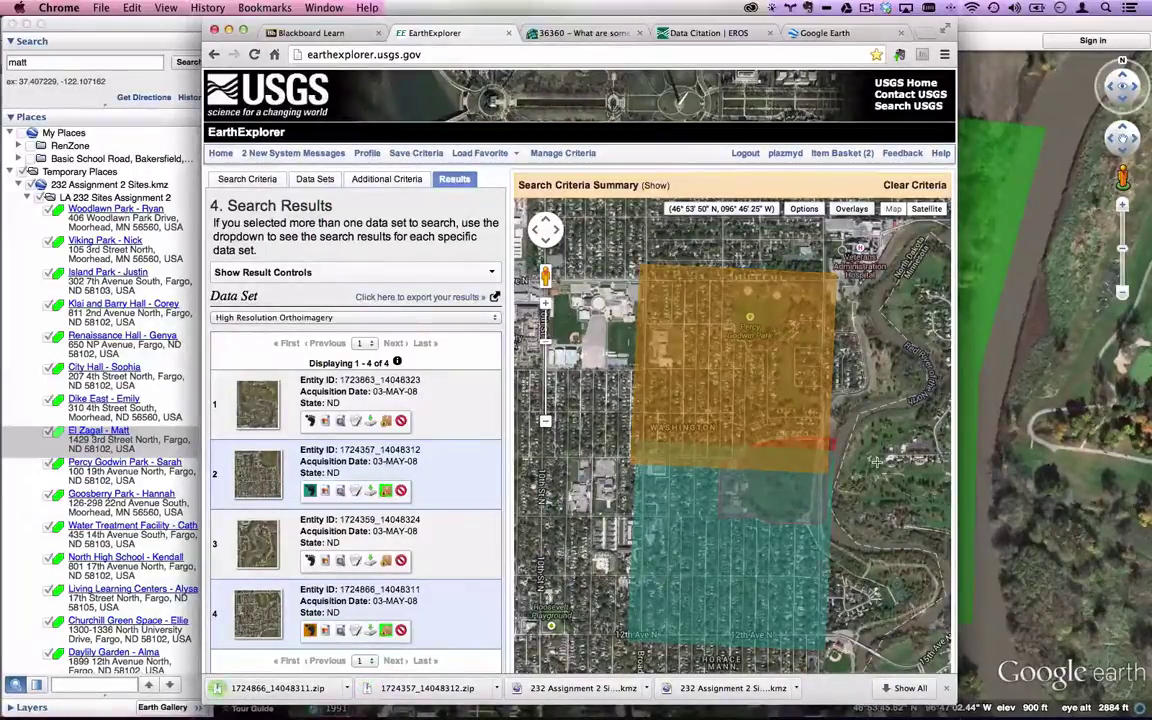
Open the Downloads folder in Finder and extract the archives 1724357_14048312.zip and 1724866_14048311.zip.
click(1017, 706)
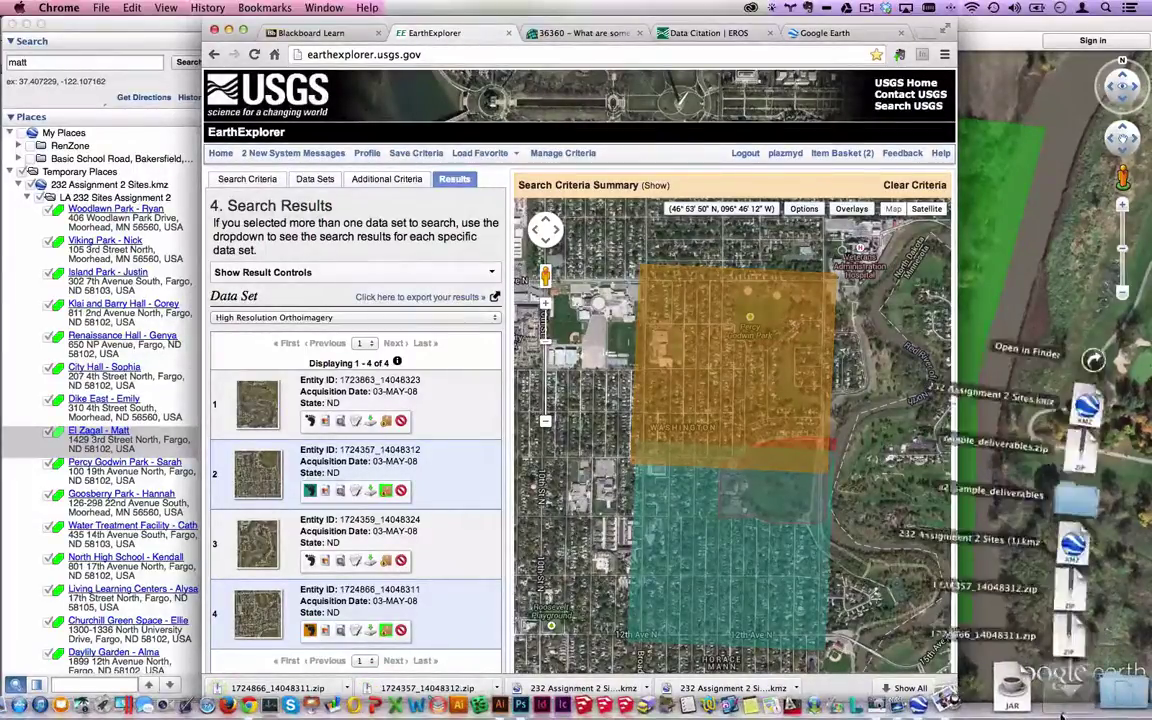
click(995, 332)
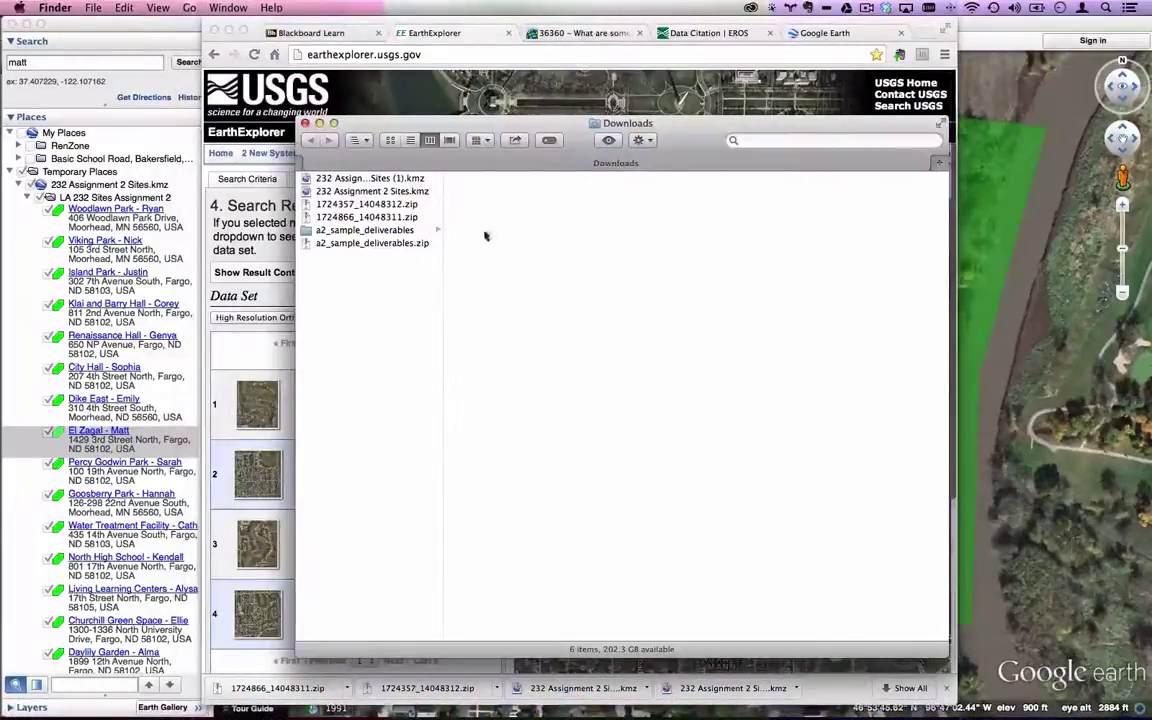
click(396, 205)
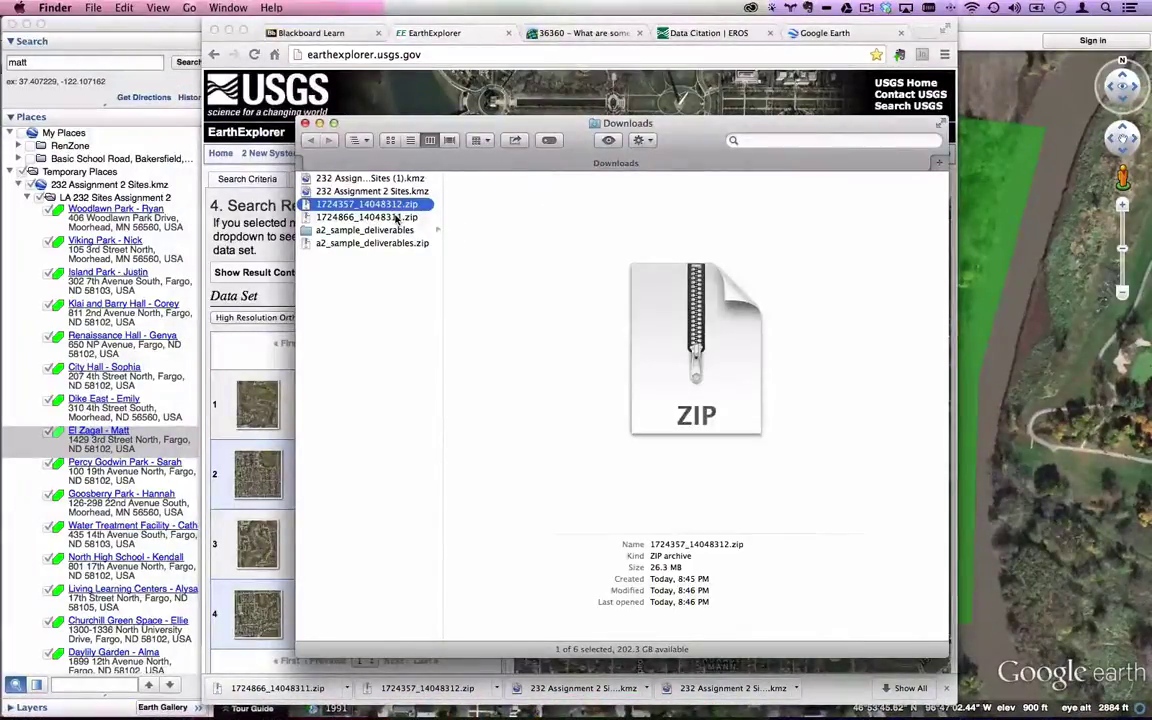
click(397, 217)
click(399, 205)
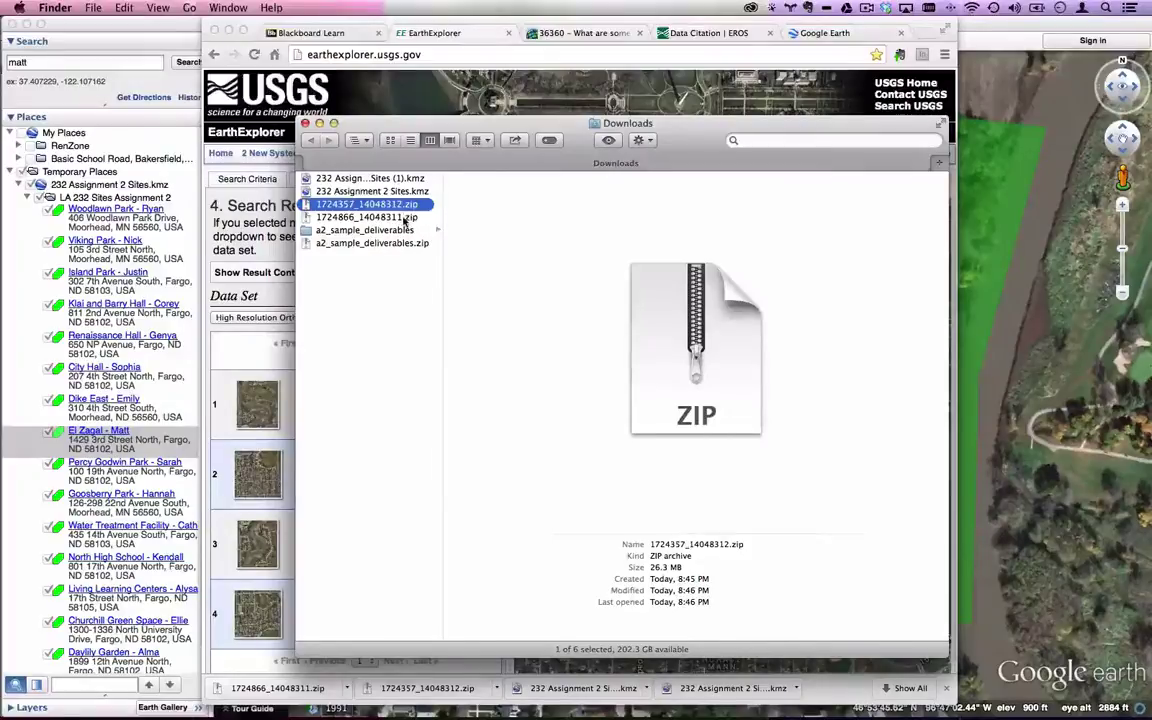
double_click(404, 206)
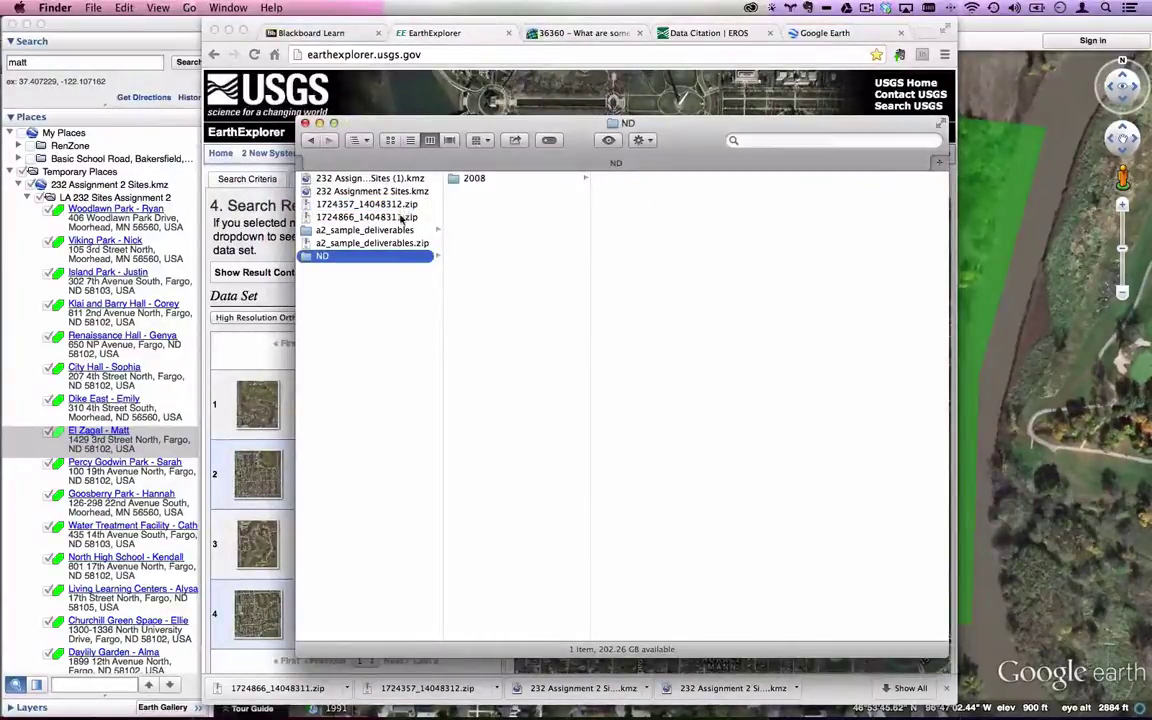
double_click(401, 218)
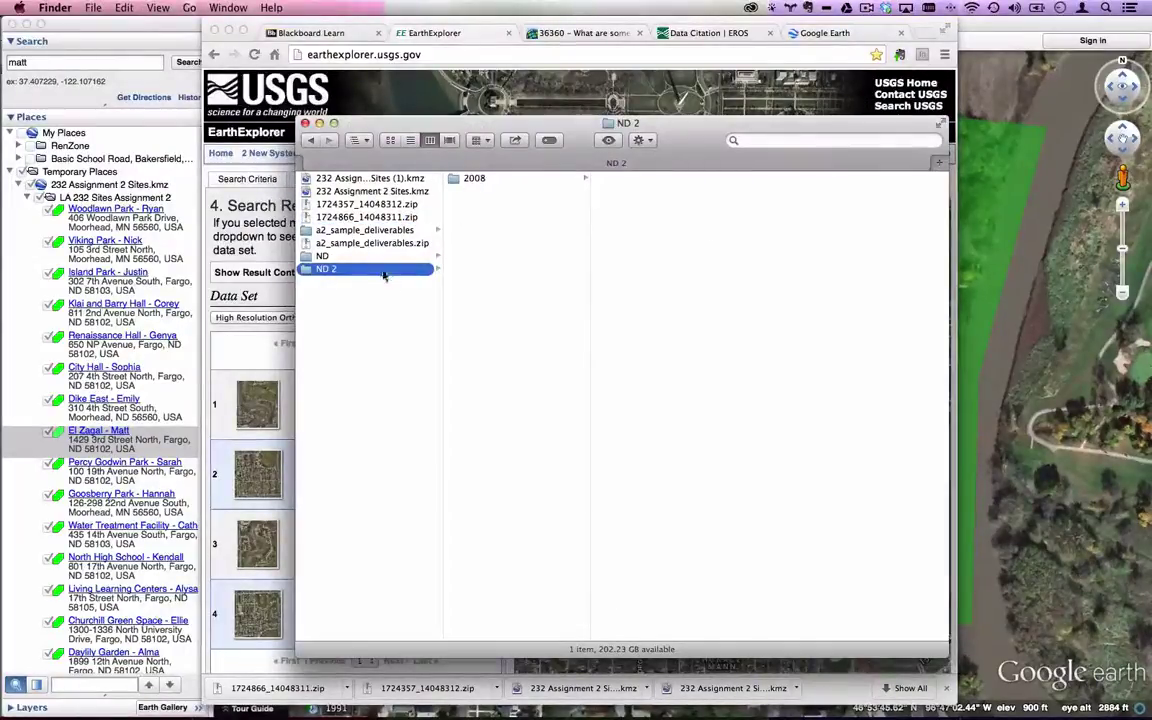
Open 14048312.tif in Photoshop from the vol002 subfolder of the extracted ND folder's 2008 imagery.
click(387, 257)
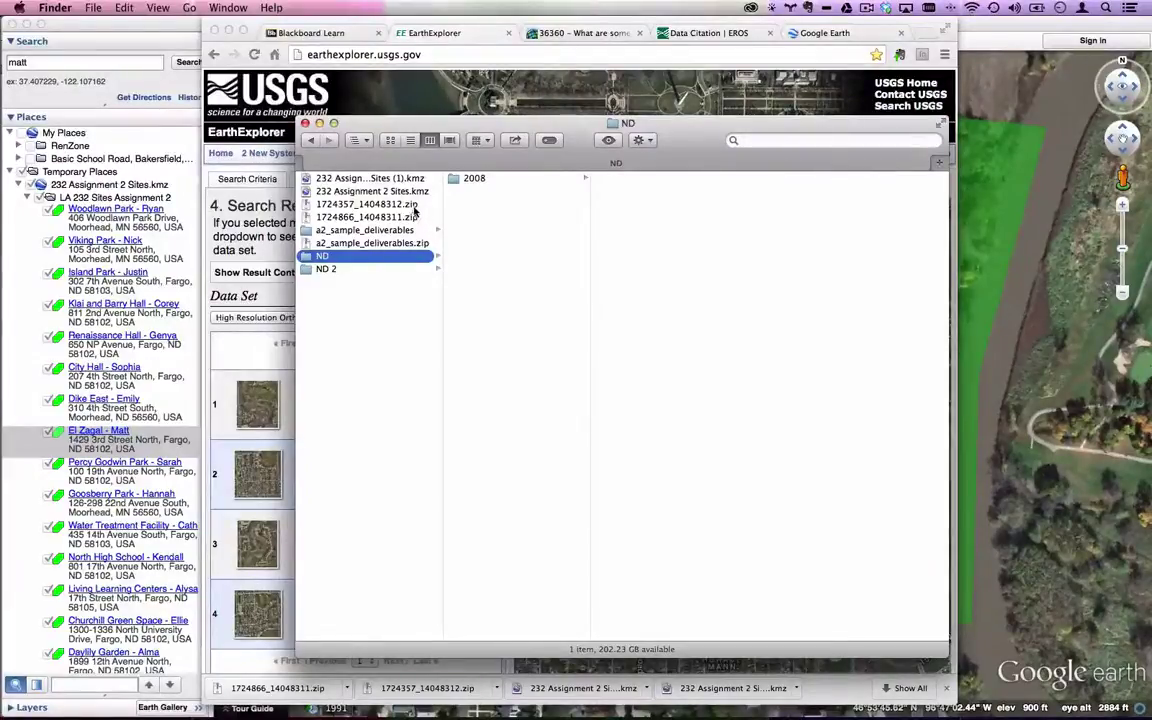
click(468, 180)
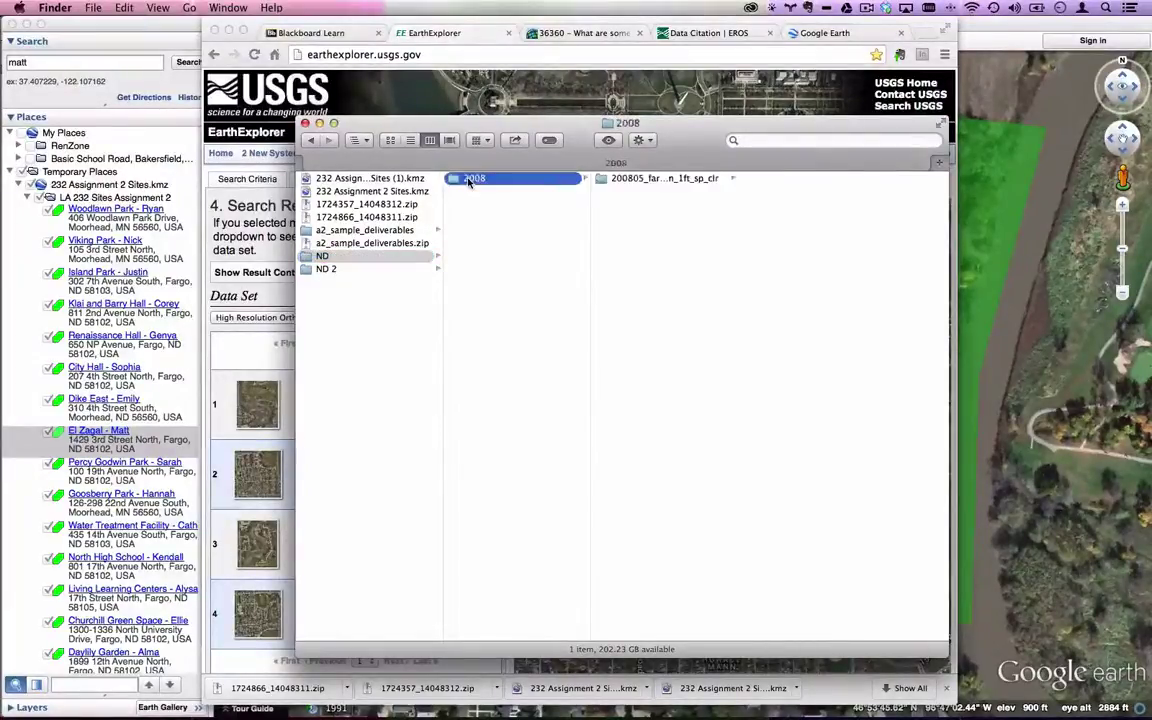
click(670, 180)
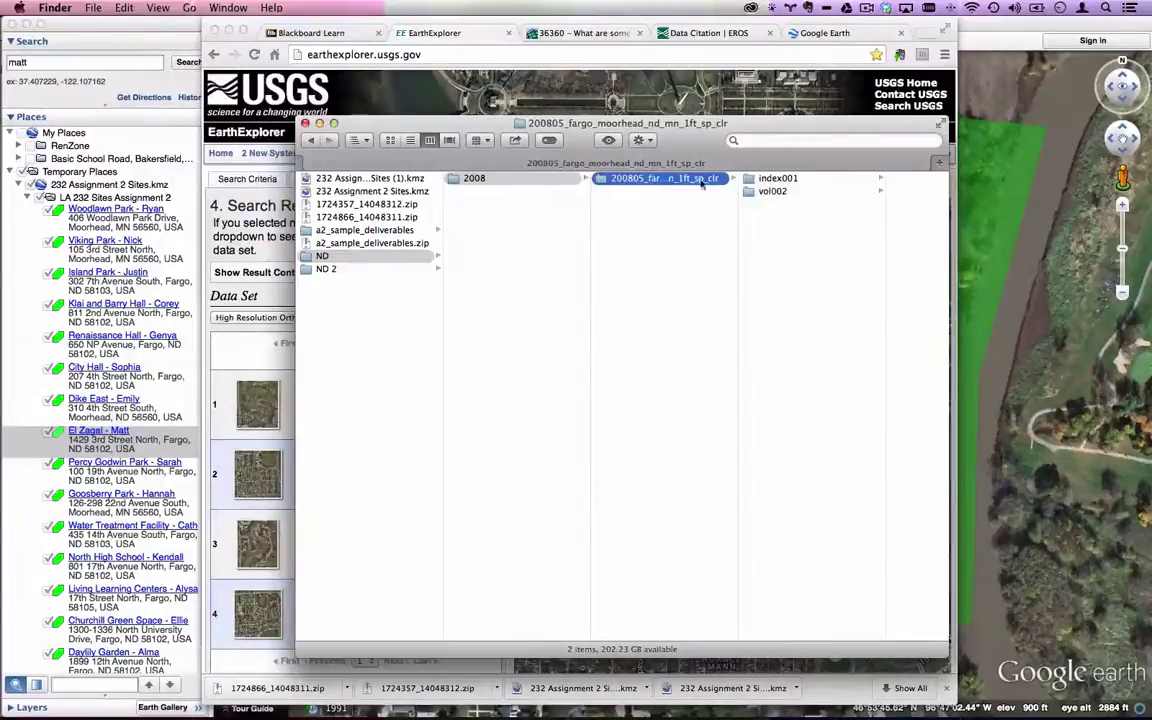
click(771, 191)
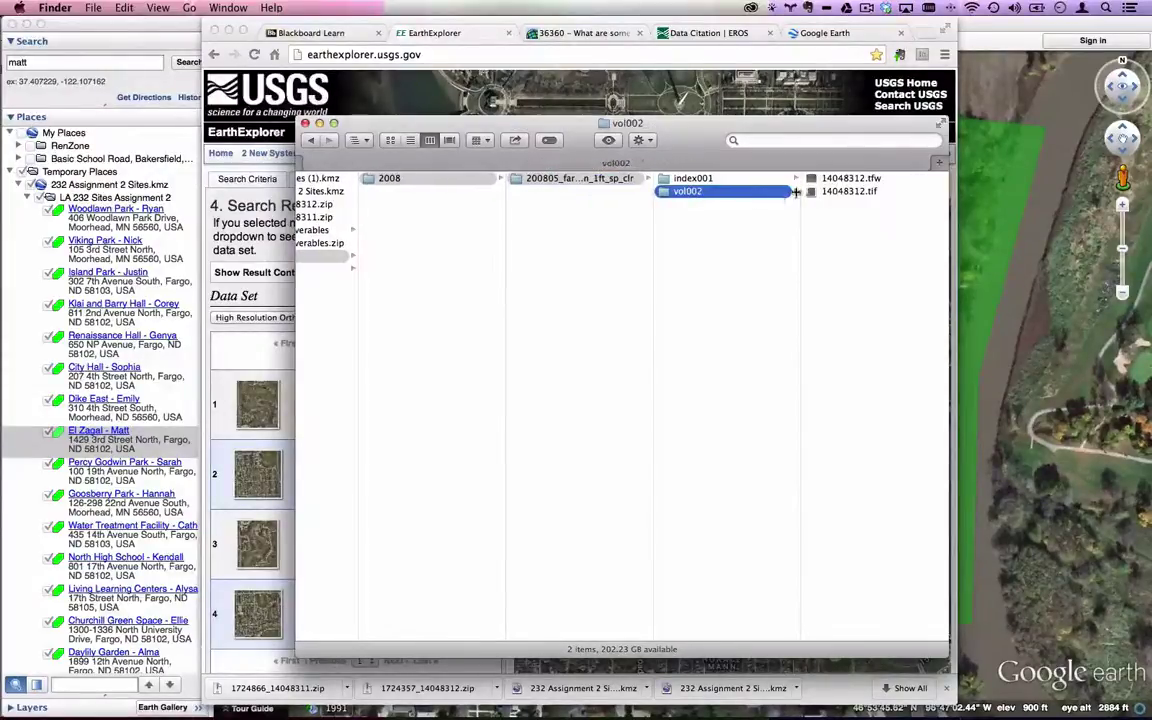
click(849, 191)
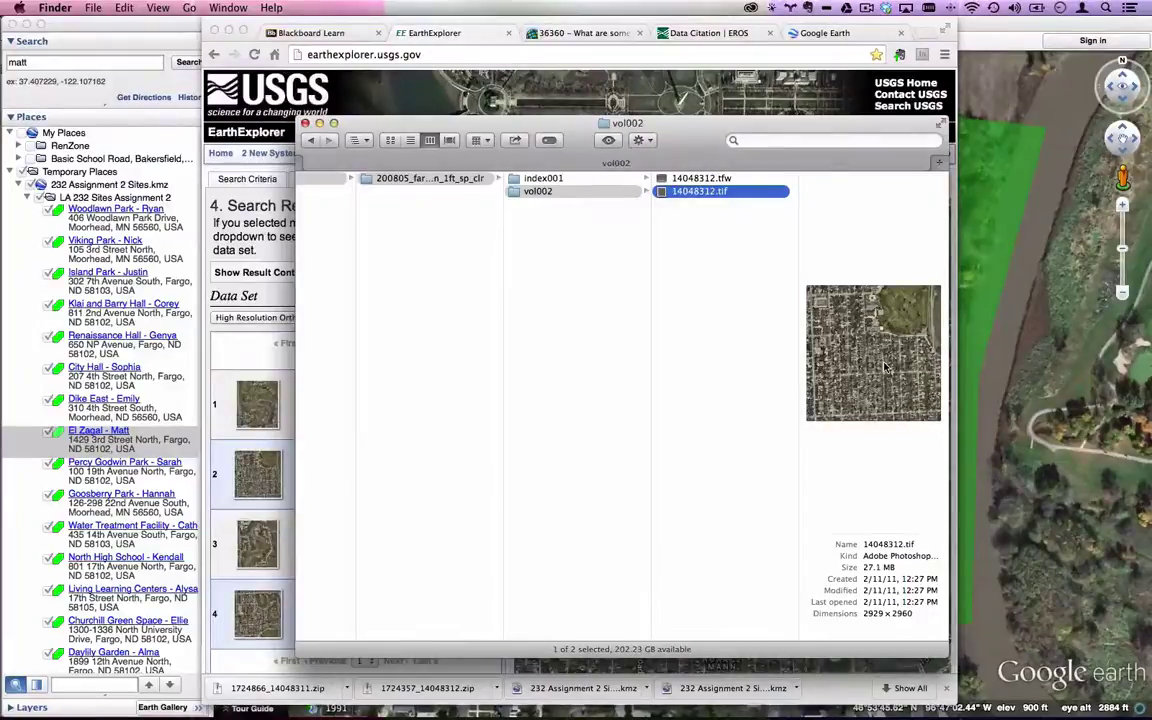
click(700, 191)
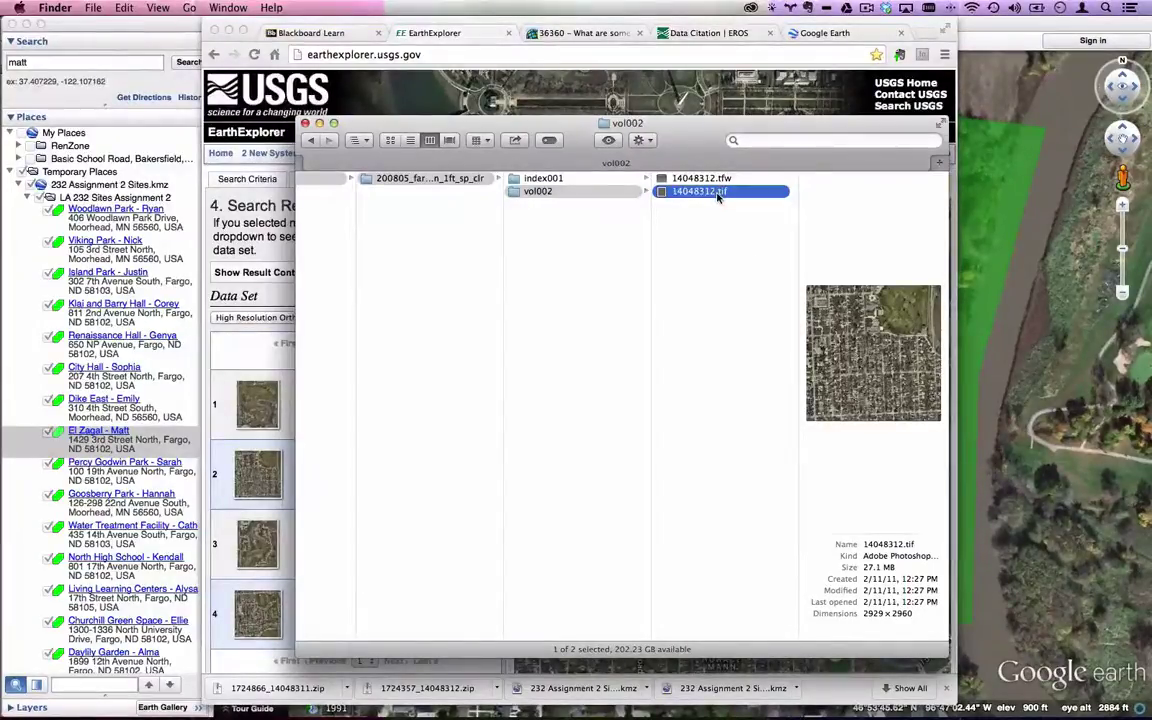
double_click(716, 193)
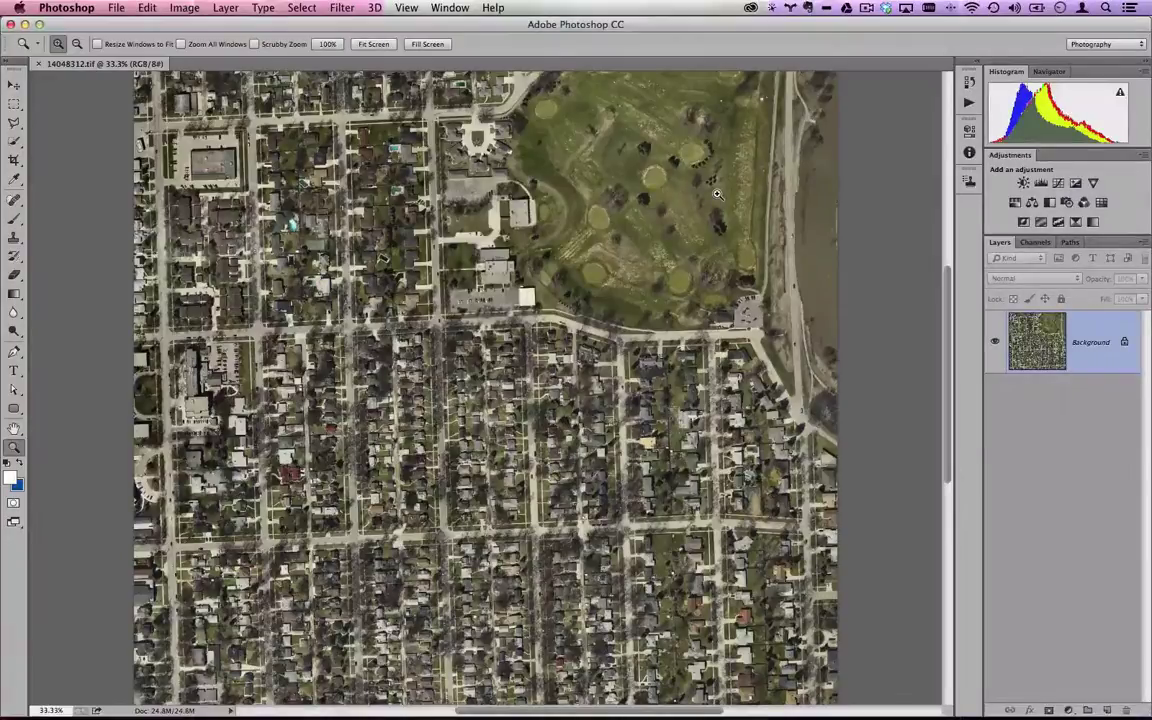
Open 14048311.tif in Photoshop from the ND 2 folder's vol003 subfolder, and bring the 14048312.tif image back to the front.
key(super+Tab)
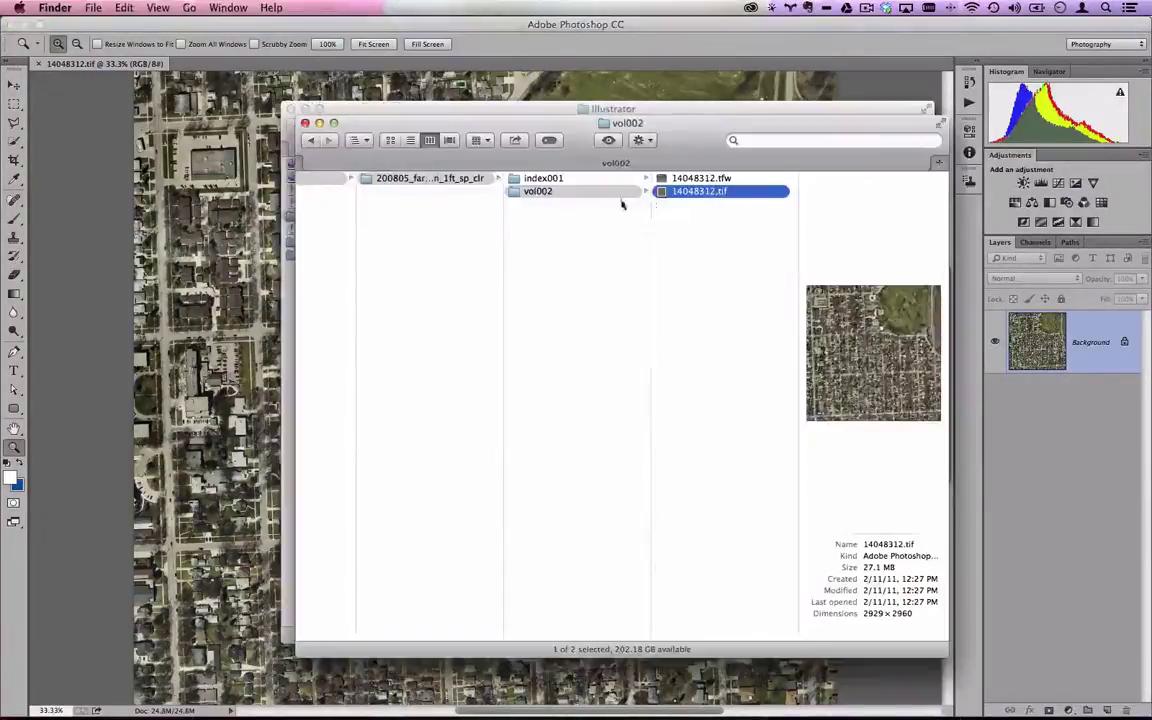
scroll(462, 223, left, 5)
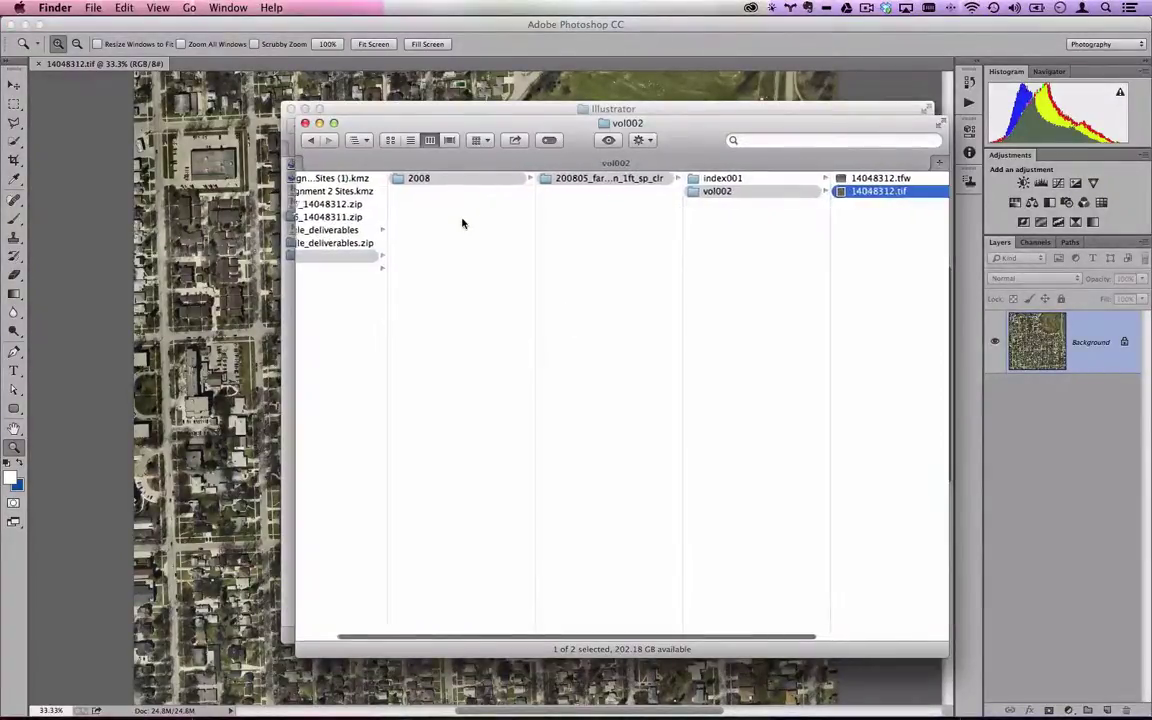
click(434, 226)
click(455, 178)
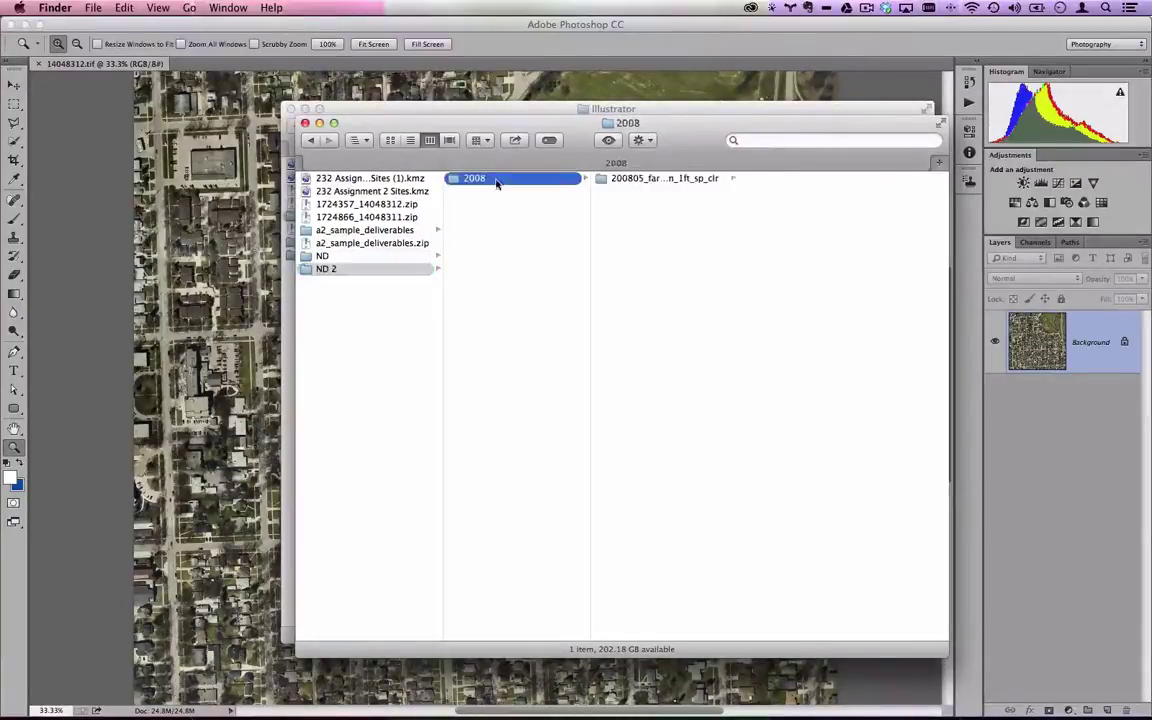
click(650, 178)
click(745, 192)
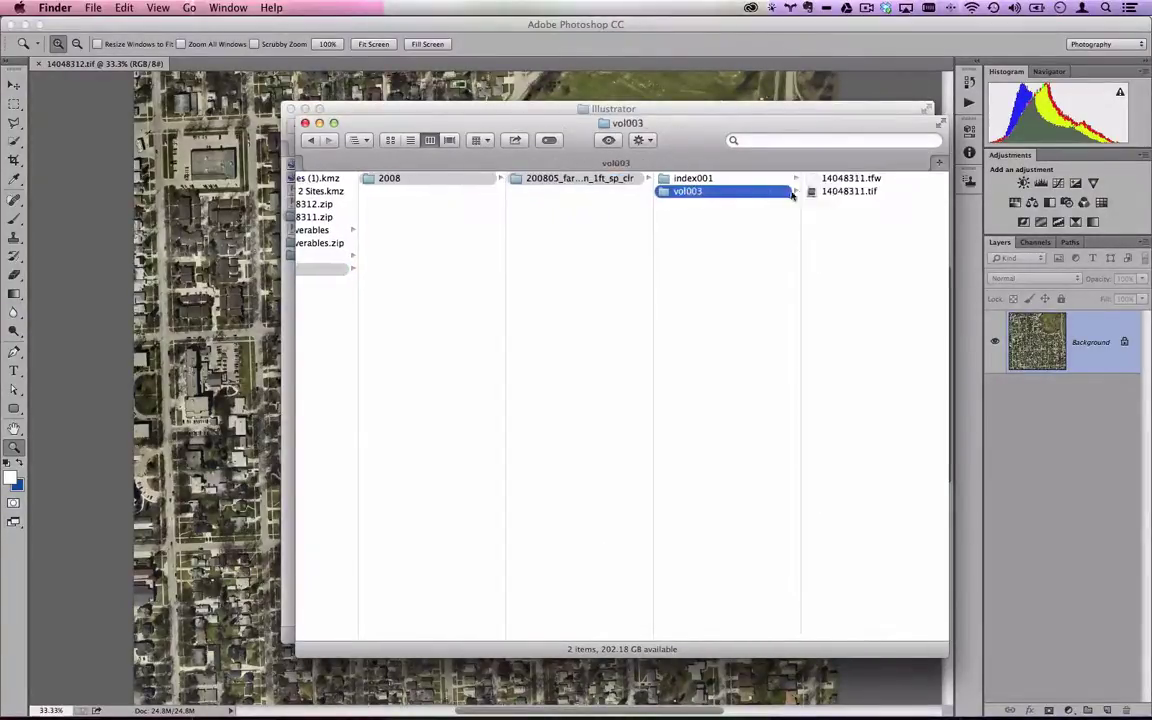
double_click(848, 191)
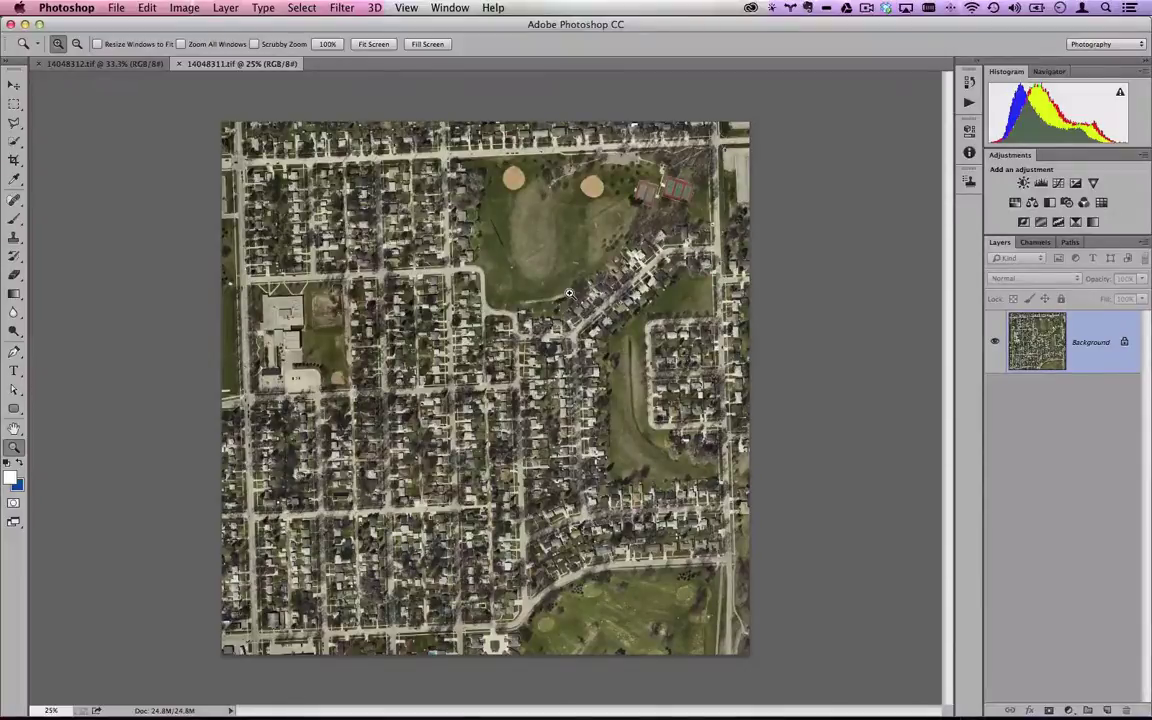
click(108, 64)
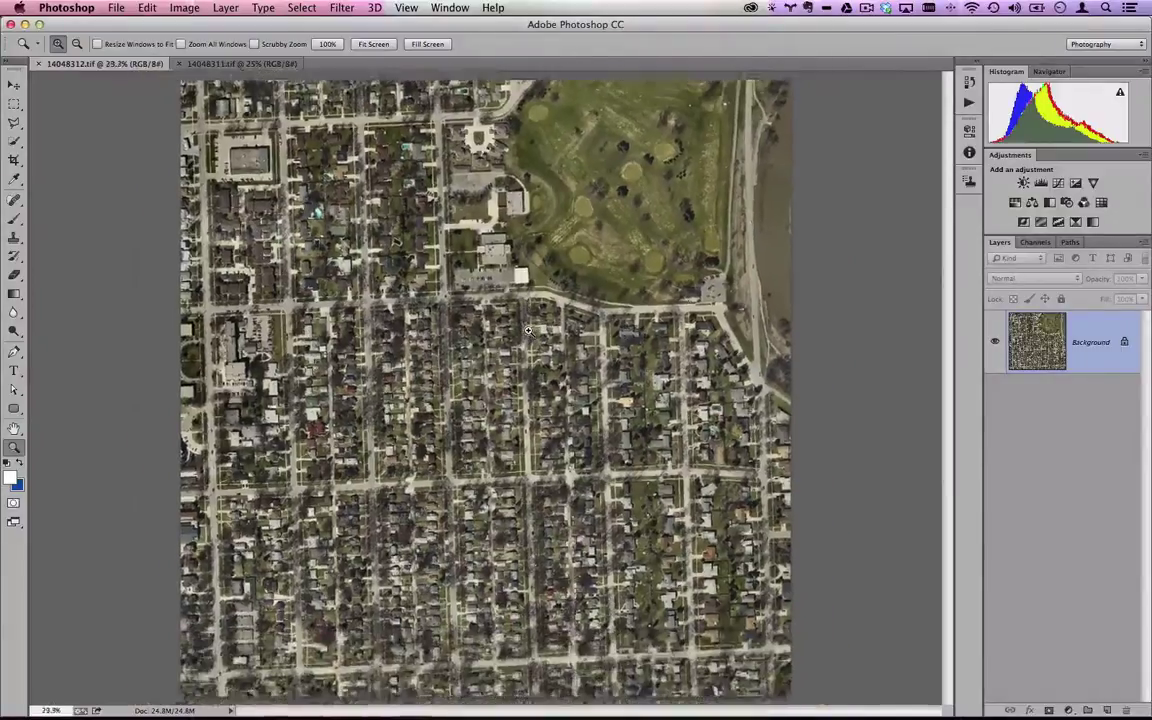
alt+click(528, 330)
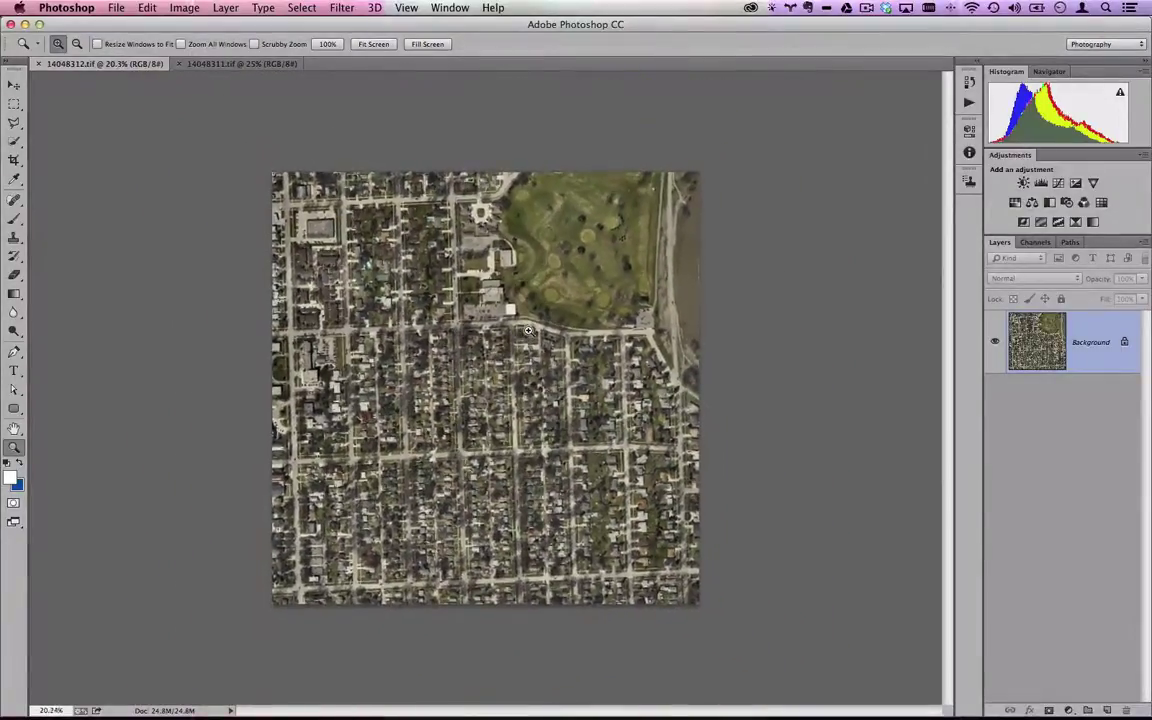
Search the web for "avenza systems" in Chrome, view the Avenza home page, and return to the search results.
key(super+Tab)
key(super+Tab)
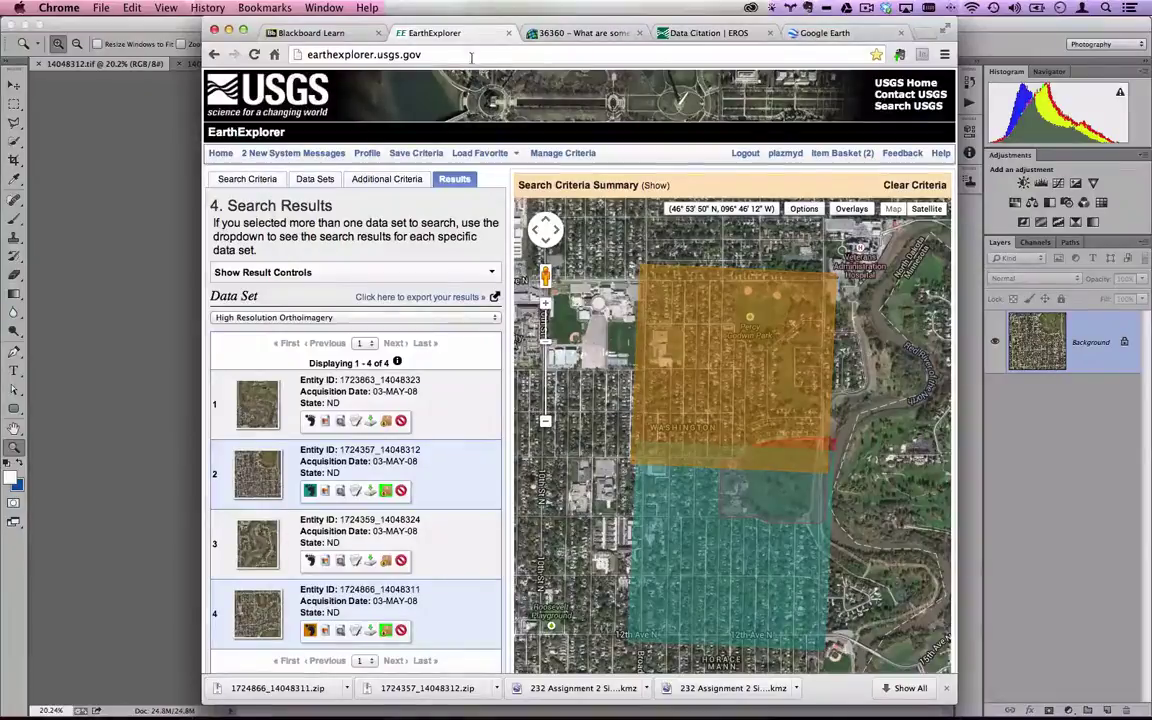
click(360, 38)
click(350, 54)
text(avenza systems)
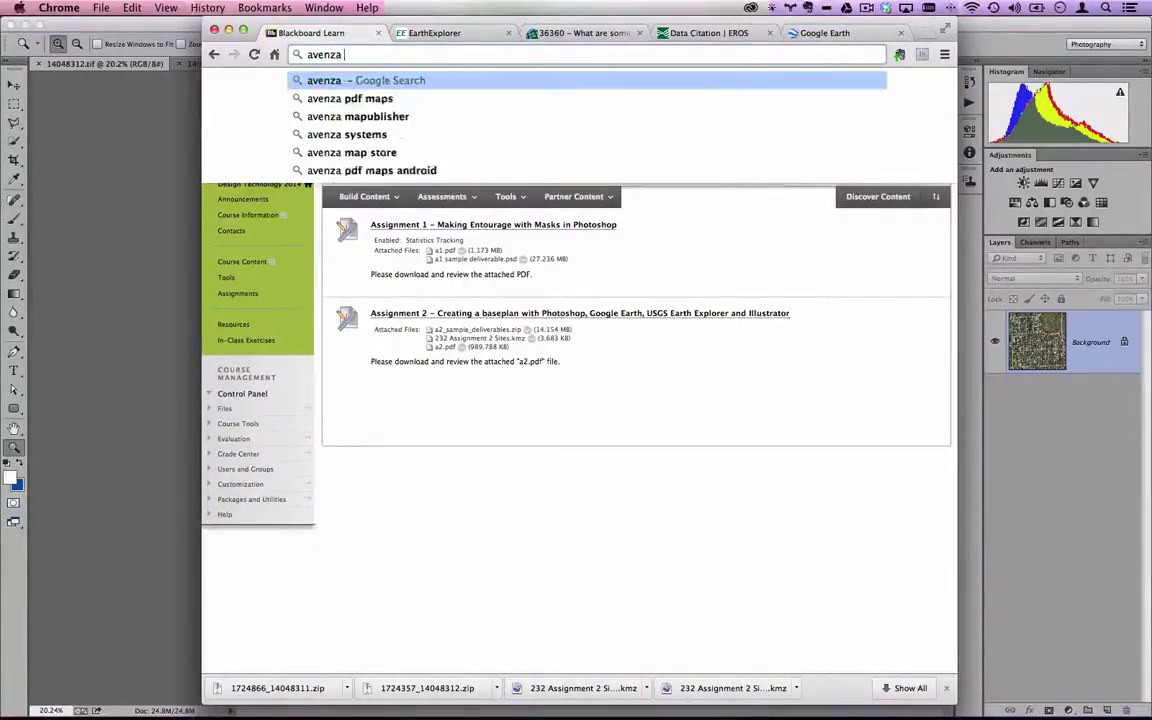
key(Return)
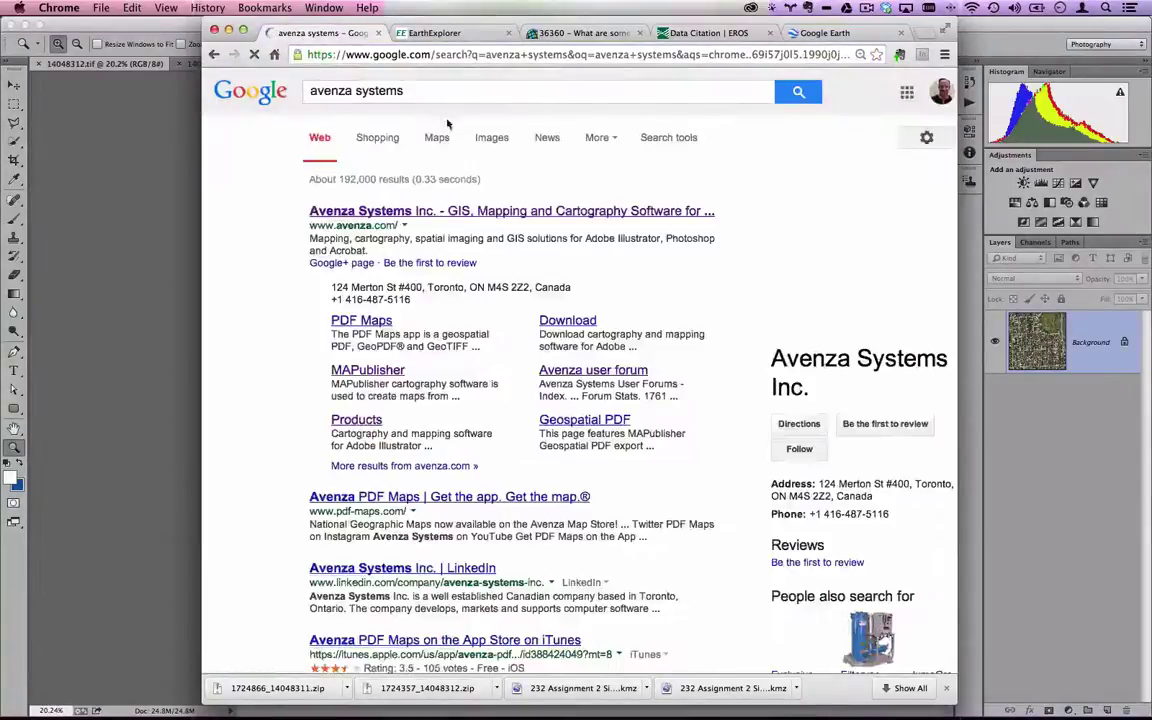
click(443, 213)
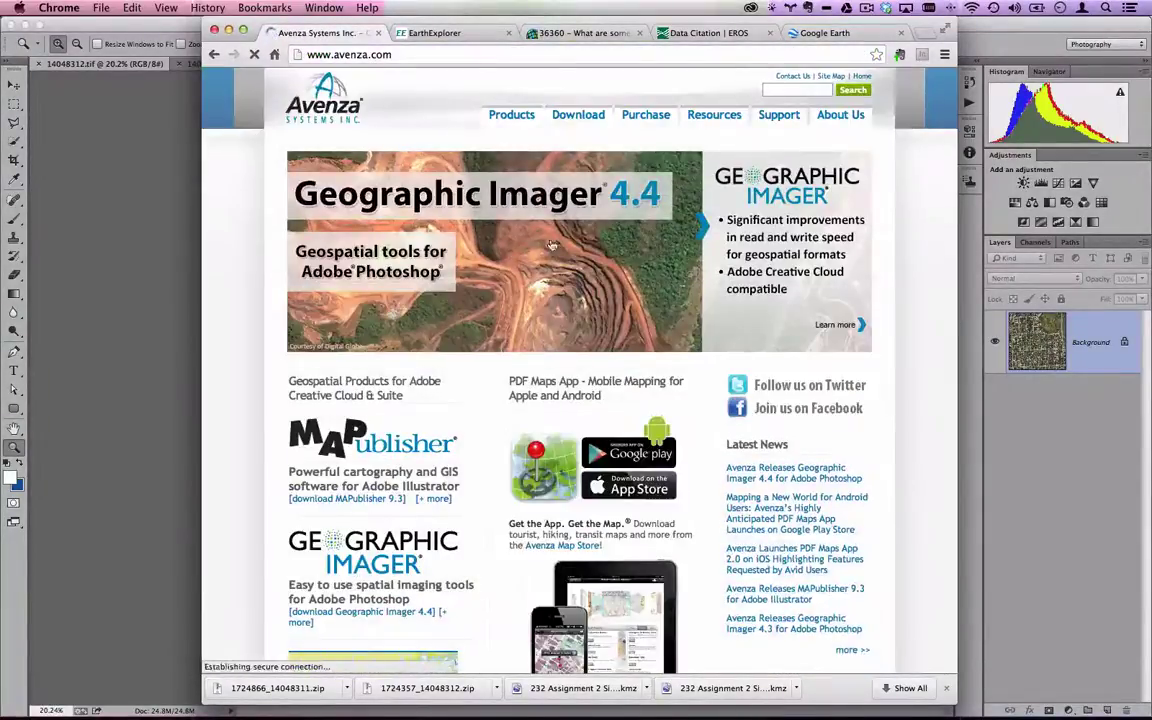
scroll(500, 609, down, 5)
scroll(500, 500, up, 5)
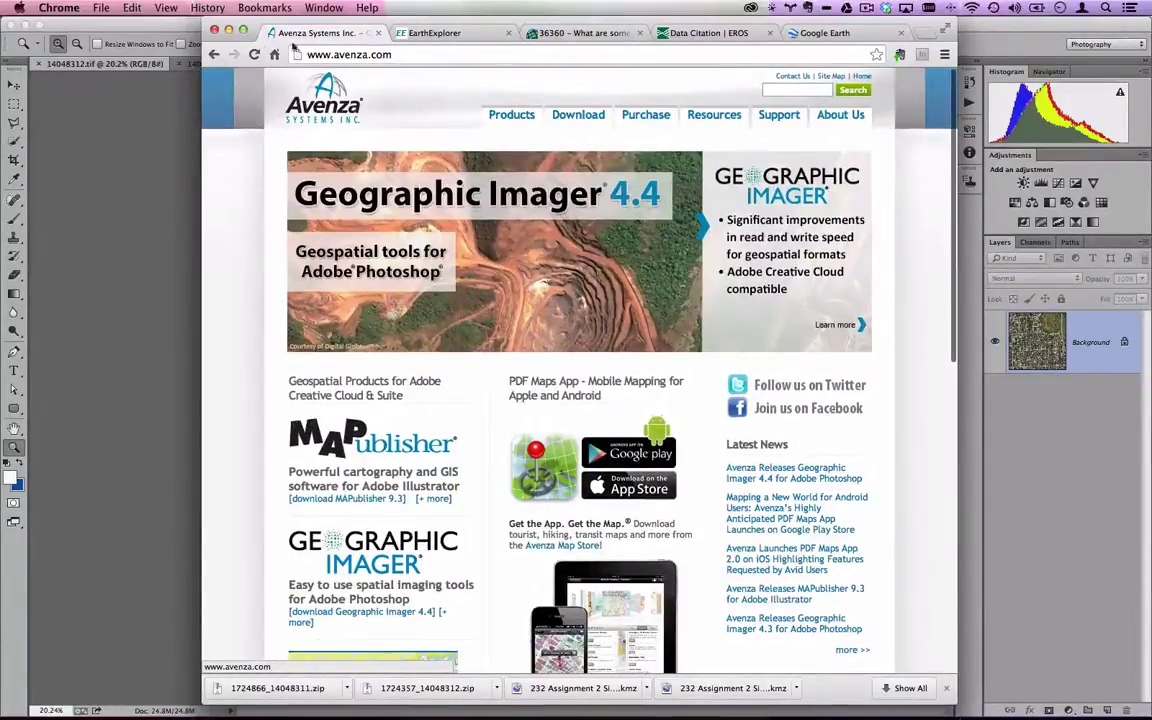
click(212, 54)
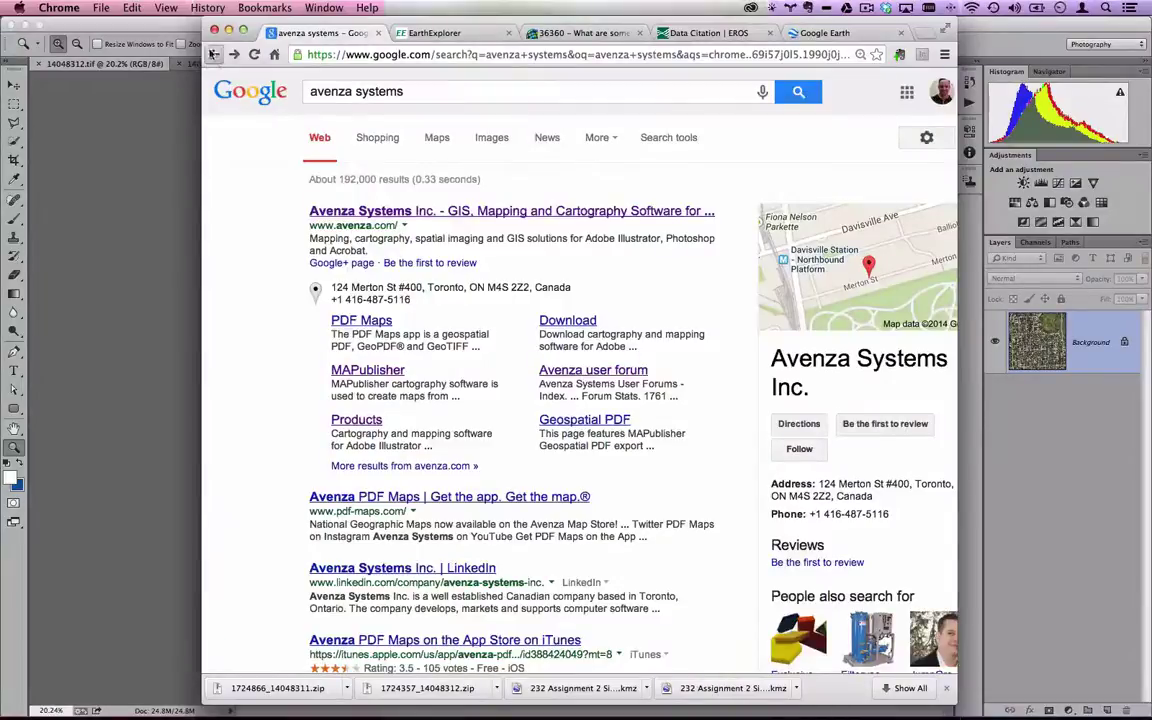
Return to Photoshop, compare the two aerial images, and reset the foreground and background colors to black and white in 14048312.tif.
click(177, 38)
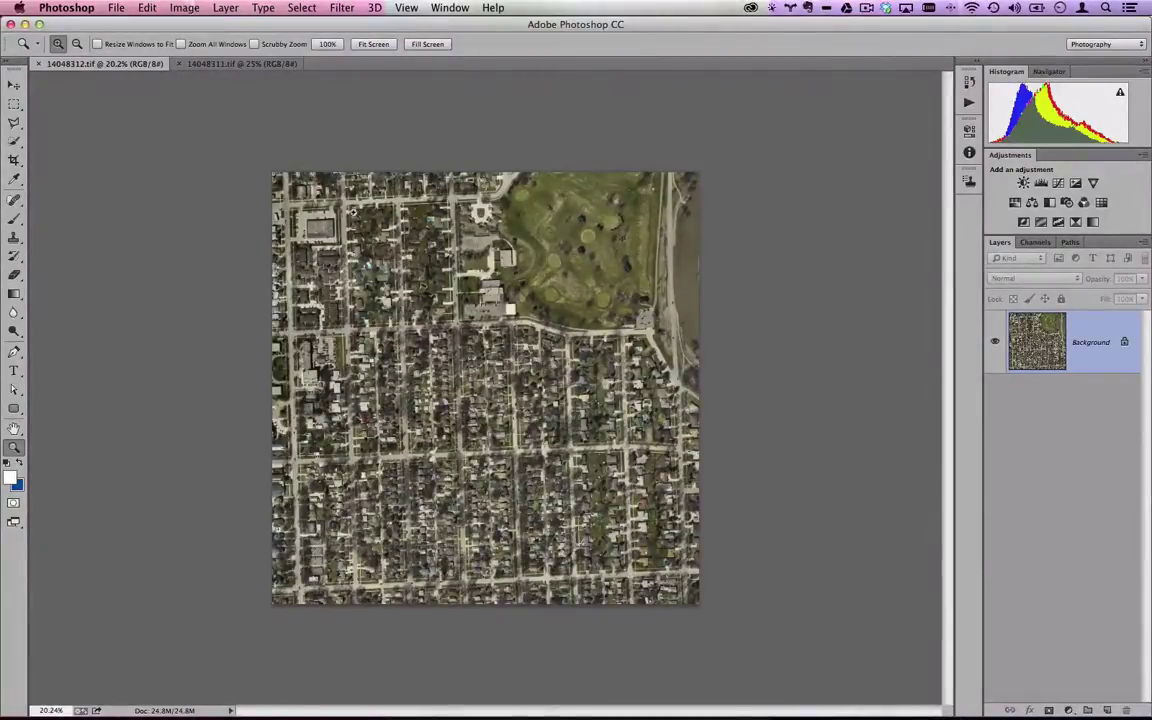
click(185, 62)
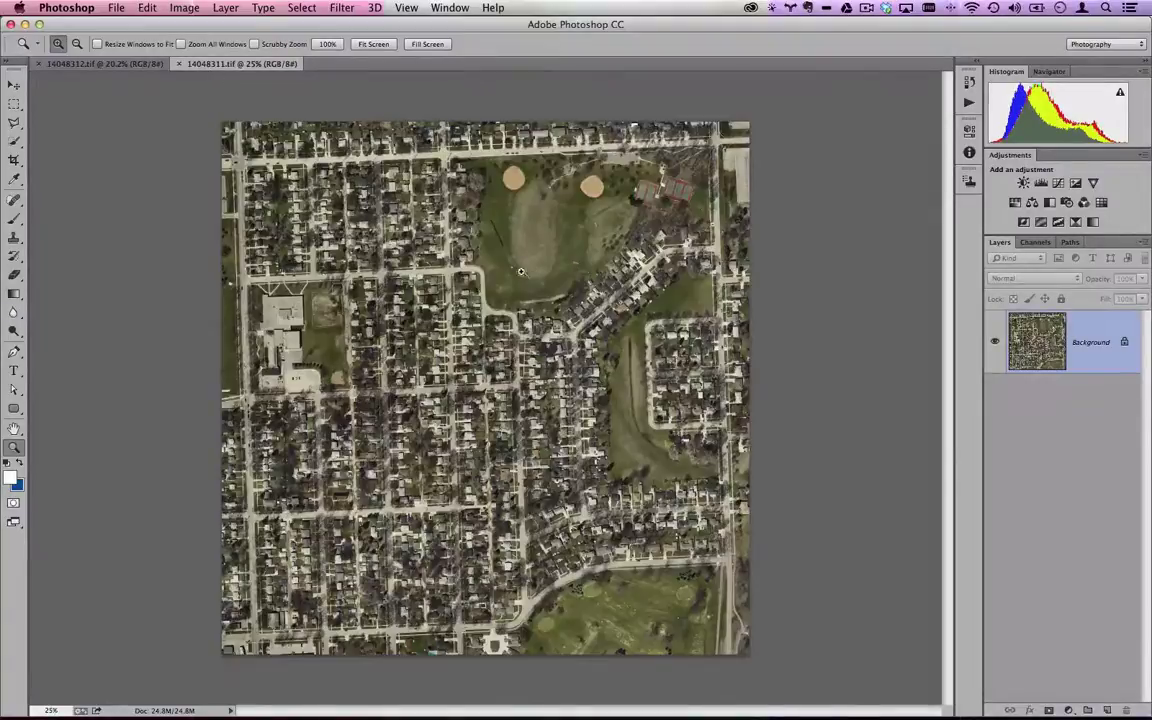
click(150, 65)
key(d)
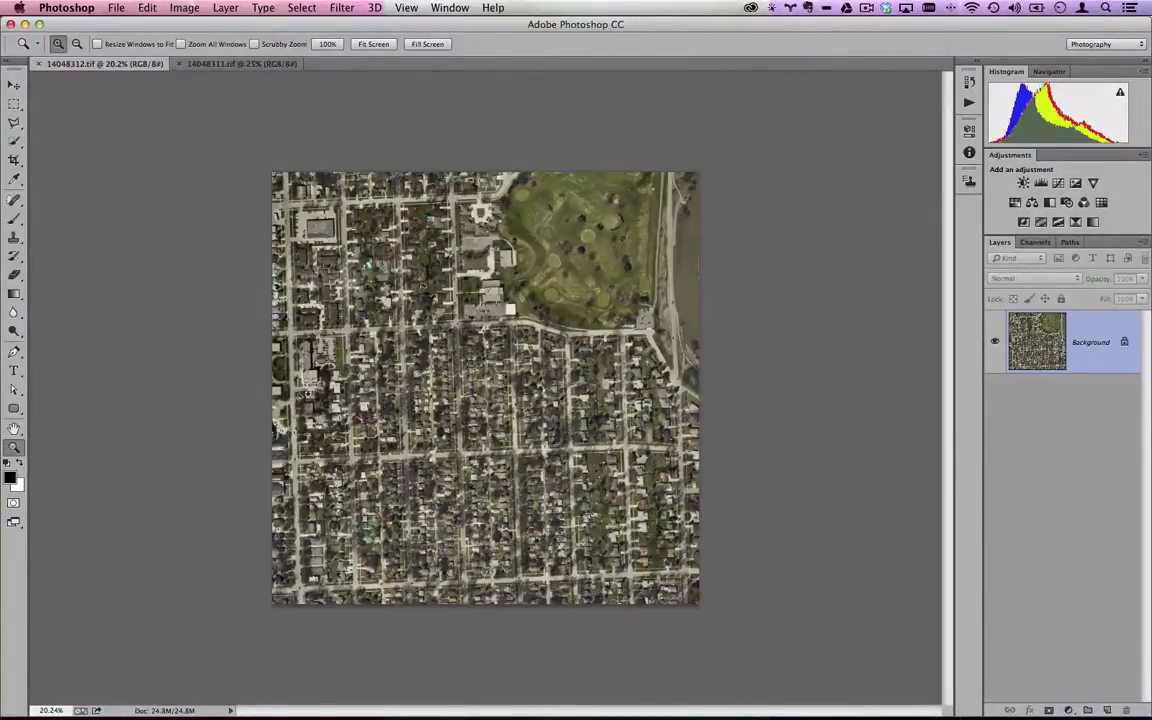
alt+click(500, 451)
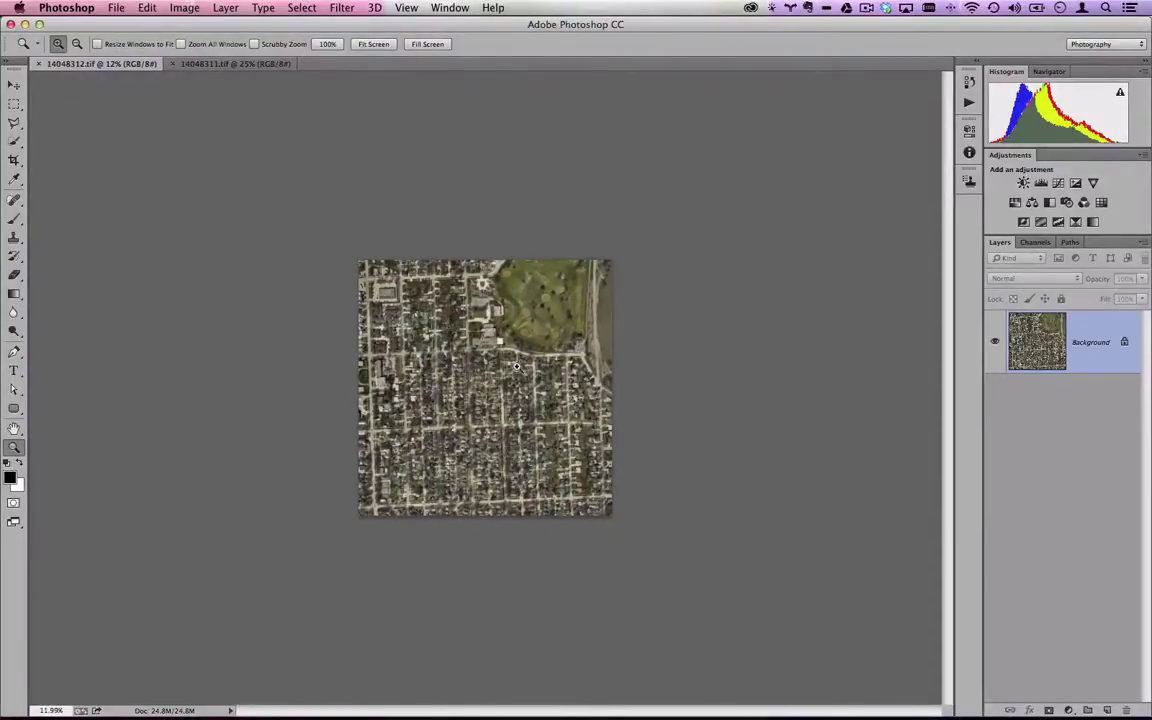
Switch to Illustrator and check the blank artboard of elZagal.ai.
key(super+Tab)
key(super+Tab)
key(super+Tab)
key(super+Tab)
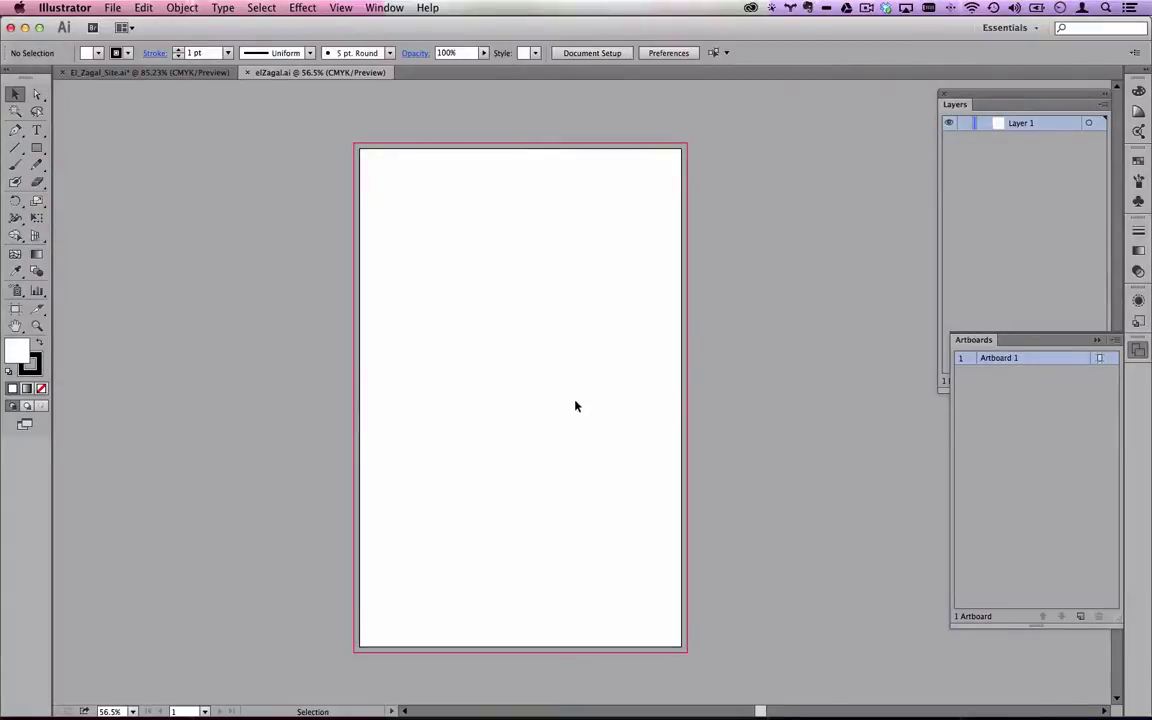
key(a)
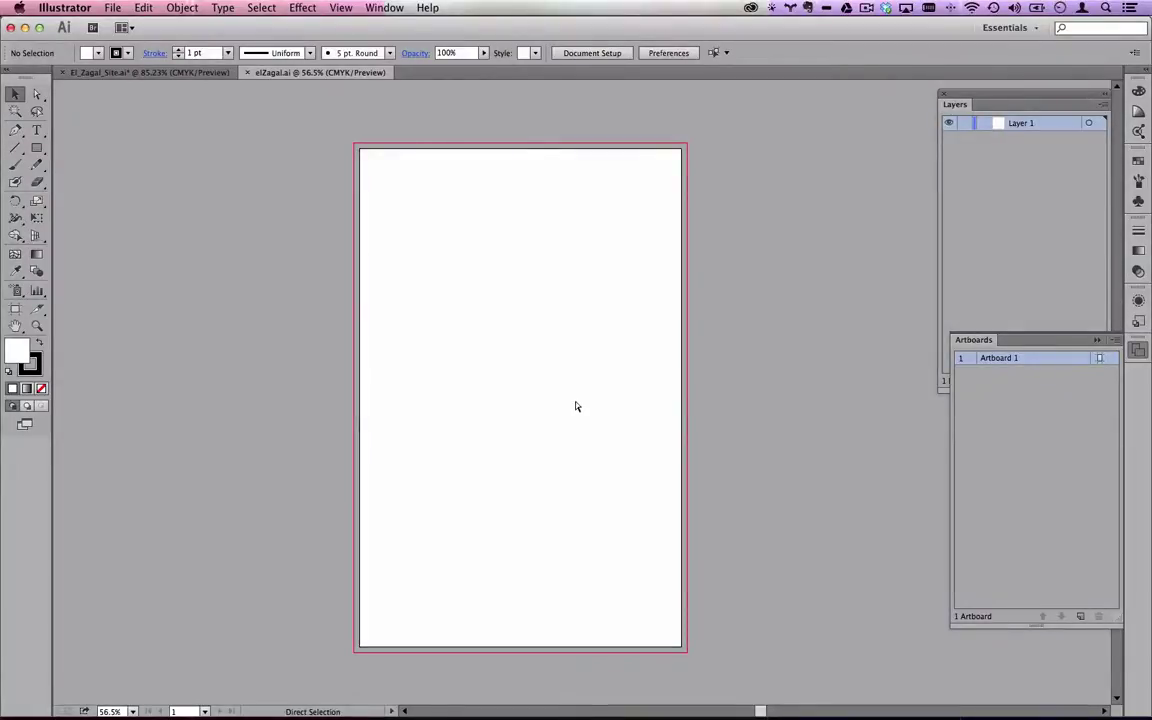
Switch back to Photoshop and extend the 14048312.tif canvas above and to the right of the aerial image with the Crop tool.
key(super+Tab)
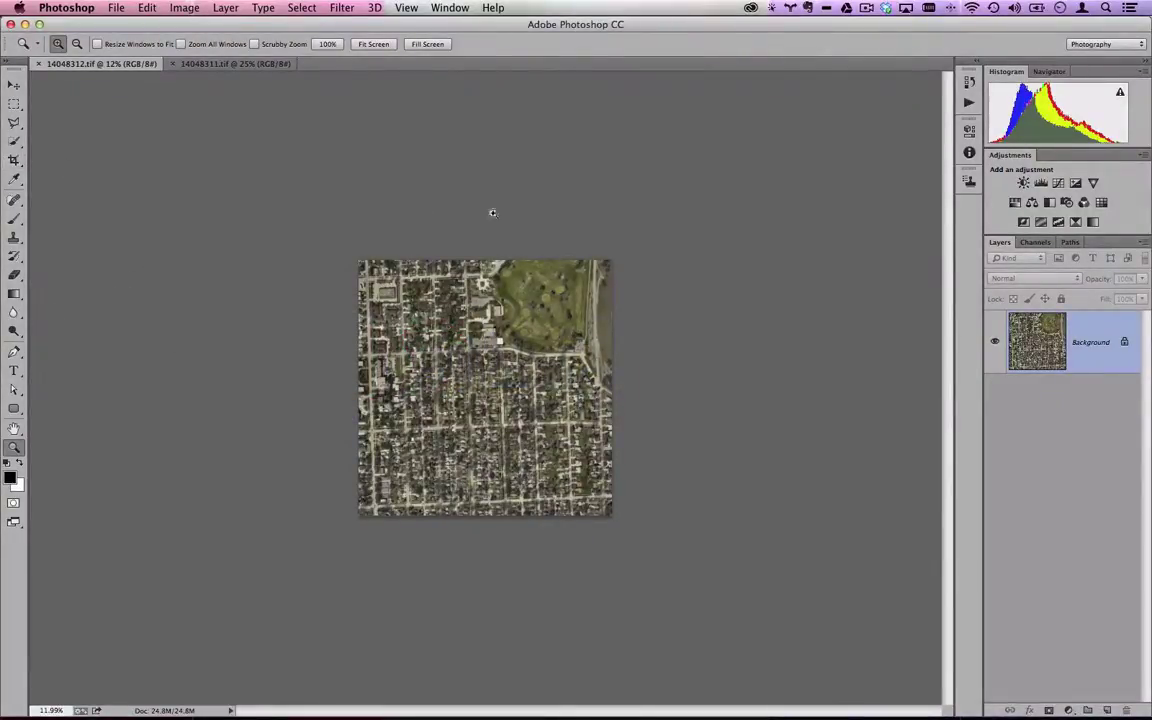
click(14, 160)
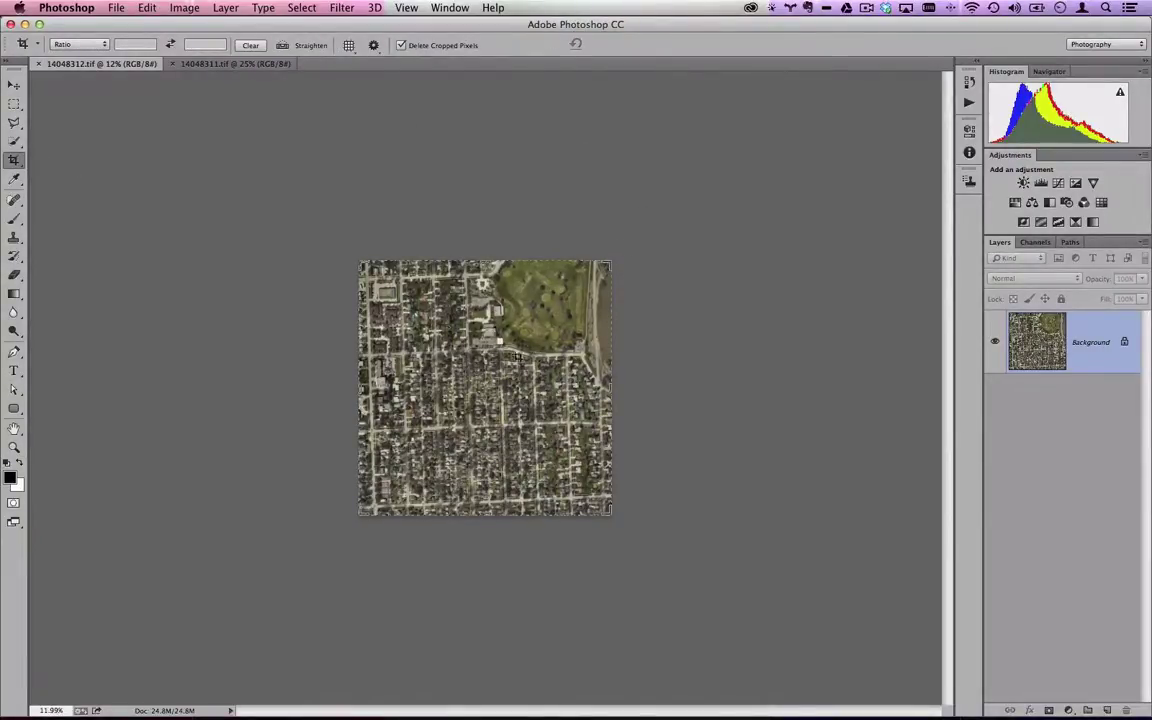
drag(612, 262, 686, 106)
key(Return)
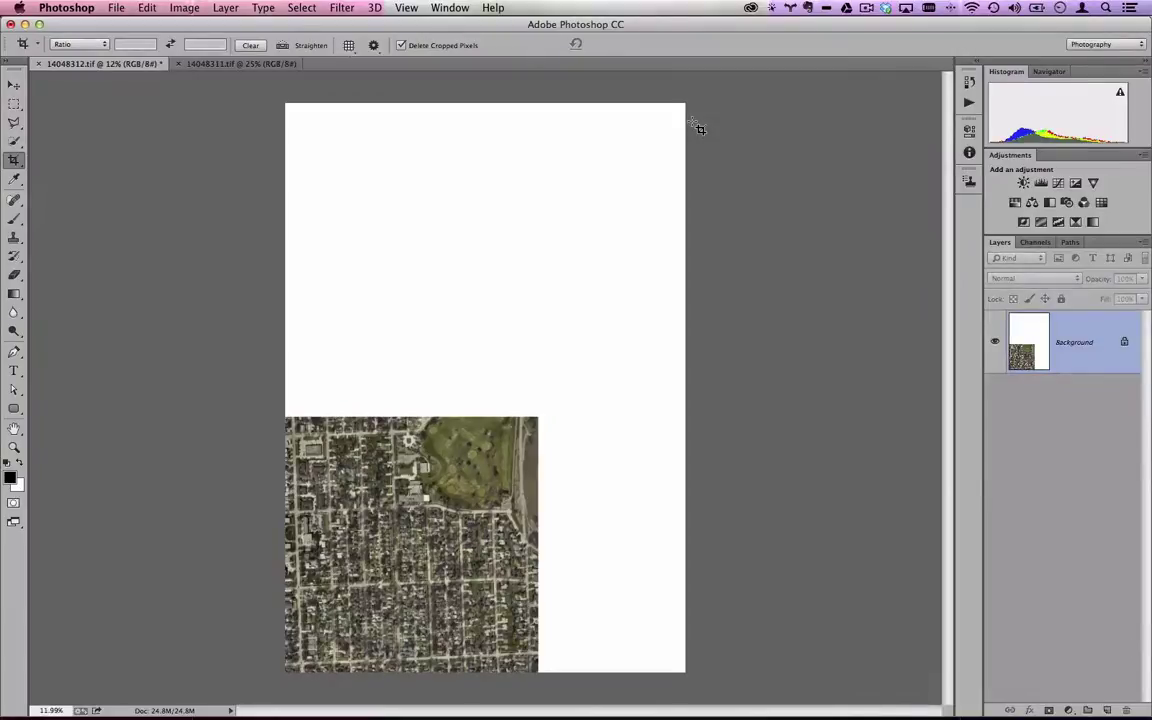
Float 14048311.tif in its own window and detach the Layers panel, leaving both that window and 14048312.tif accessible.
click(205, 63)
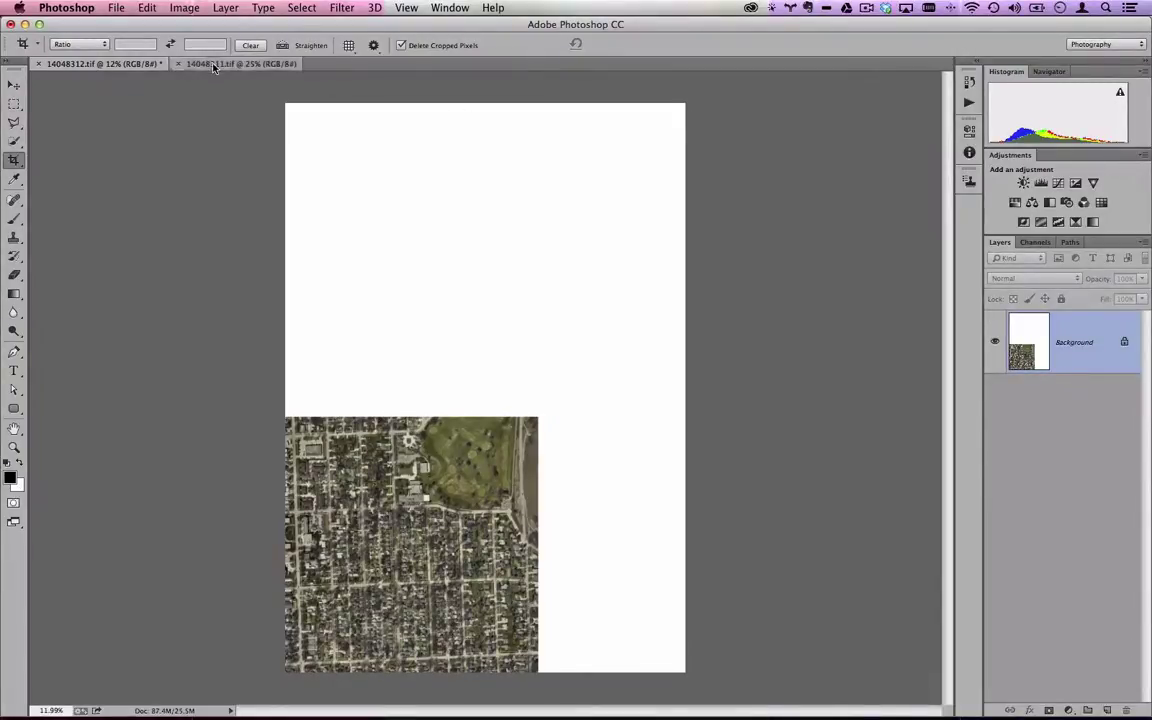
drag(242, 67, 678, 175)
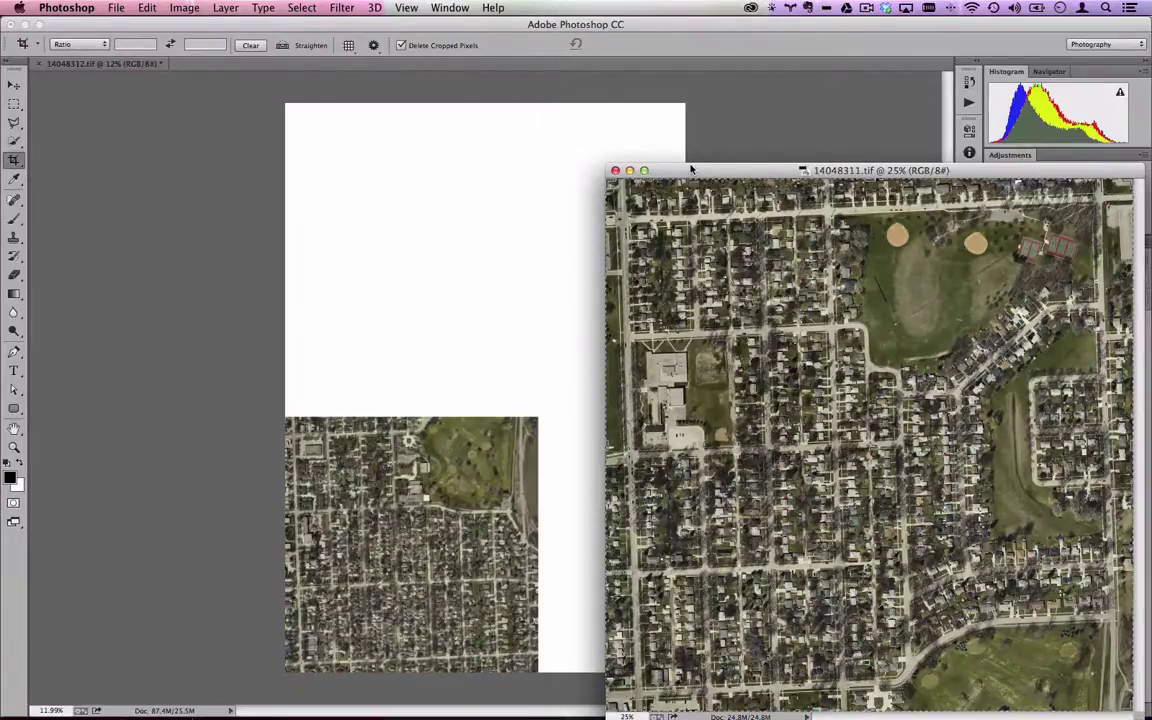
drag(952, 171, 745, 318)
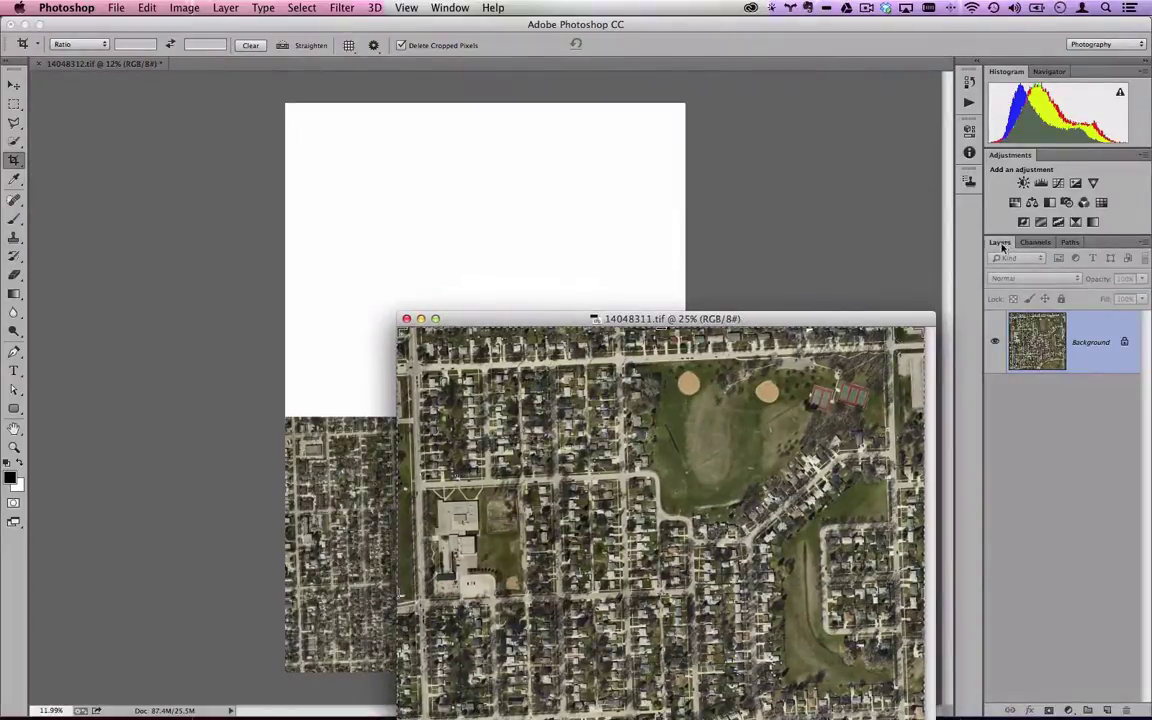
drag(1004, 247, 801, 92)
drag(687, 319, 925, 255)
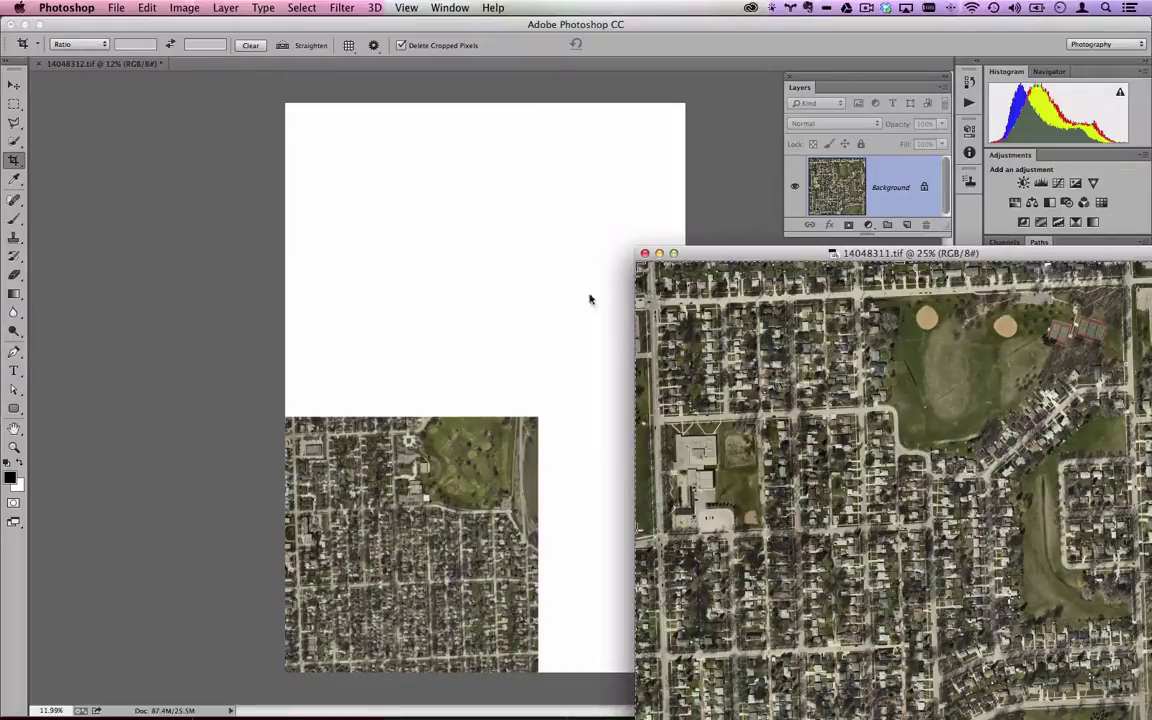
mouse_move(745, 254)
mouse_down()
mouse_move(657, 231)
mouse_move(734, 238)
mouse_up()
Copy the Background layer of 14048311.tif into 14048312.tif and place it on the white area above the existing aerial tile.
drag(846, 177, 400, 277)
click(13, 85)
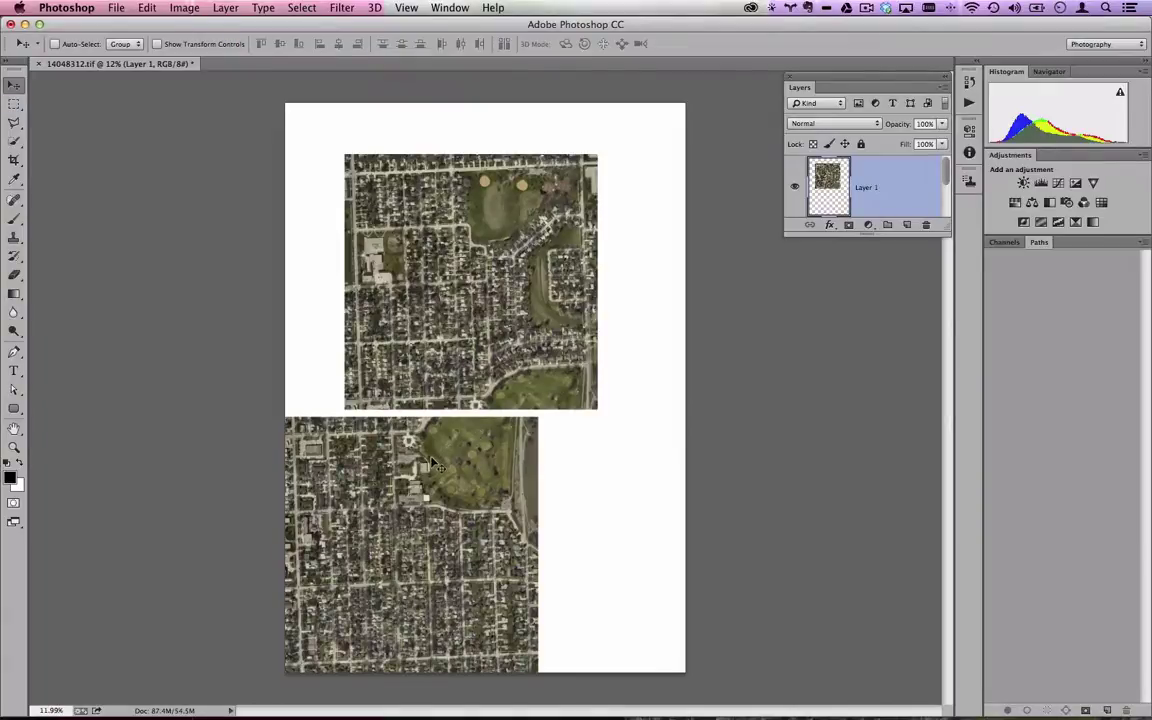
mouse_move(481, 325)
mouse_down()
mouse_move(440, 330)
mouse_move(422, 352)
mouse_move(465, 308)
mouse_up()
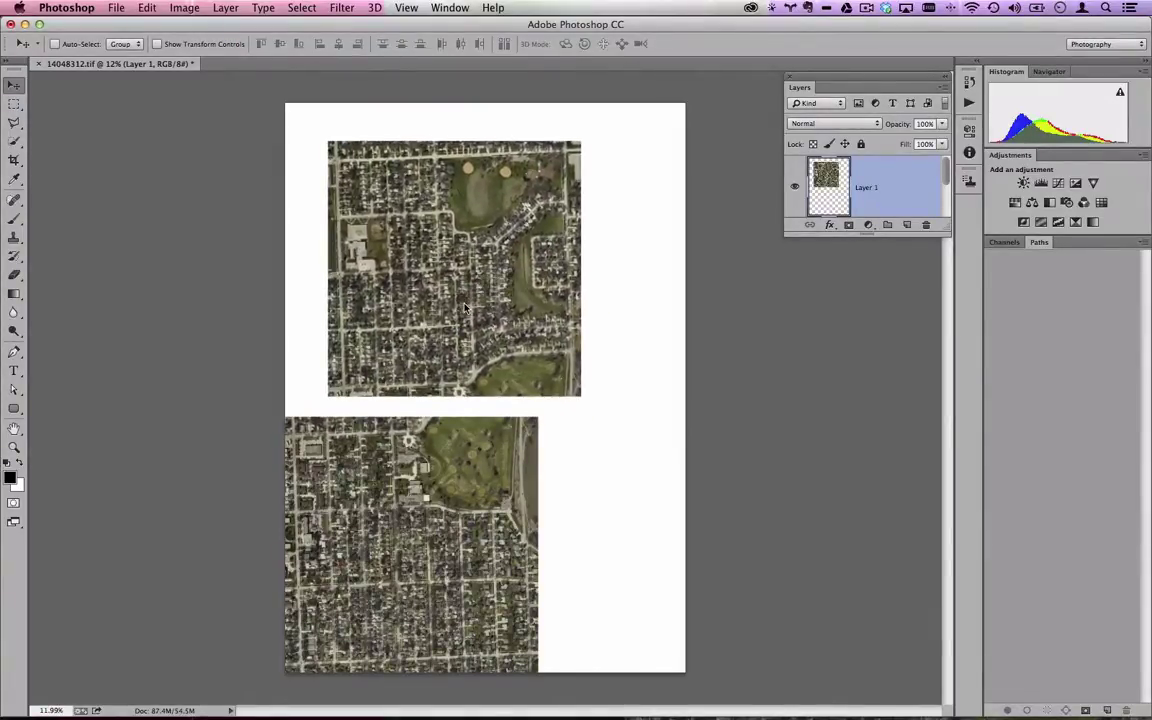
Bring 14048311.tif to the front and check its pixel dimensions and resolution in the Image Size dialog.
key(ctrl+Tab)
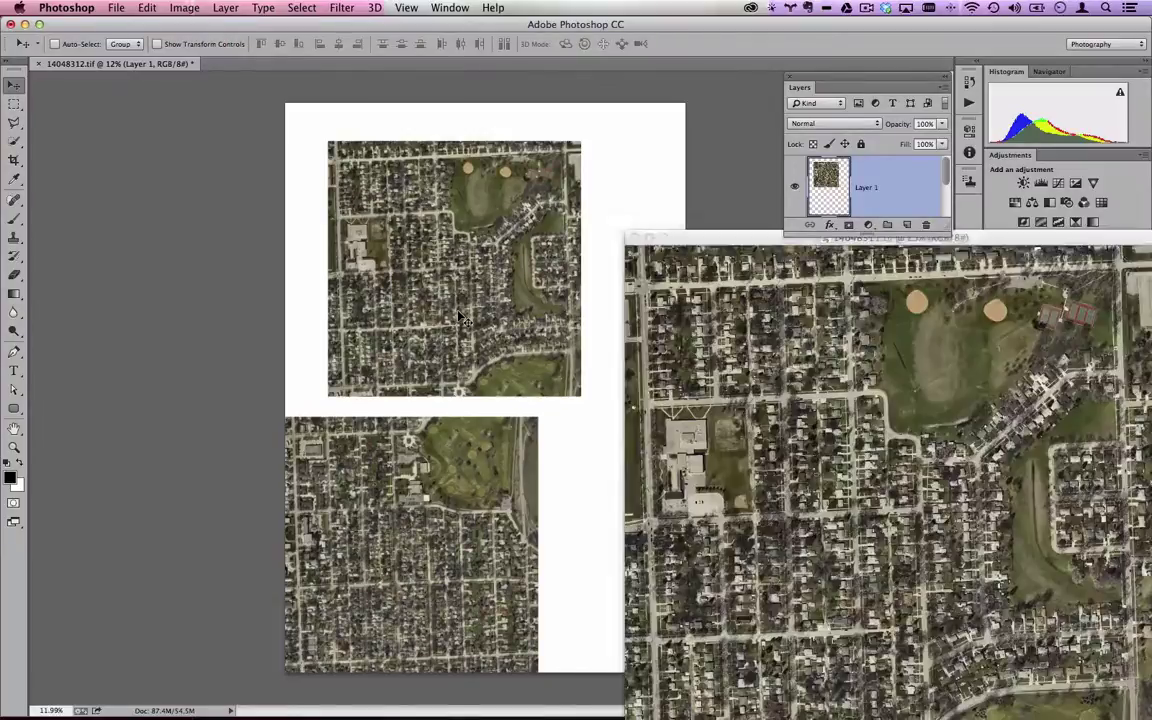
drag(705, 229, 268, 108)
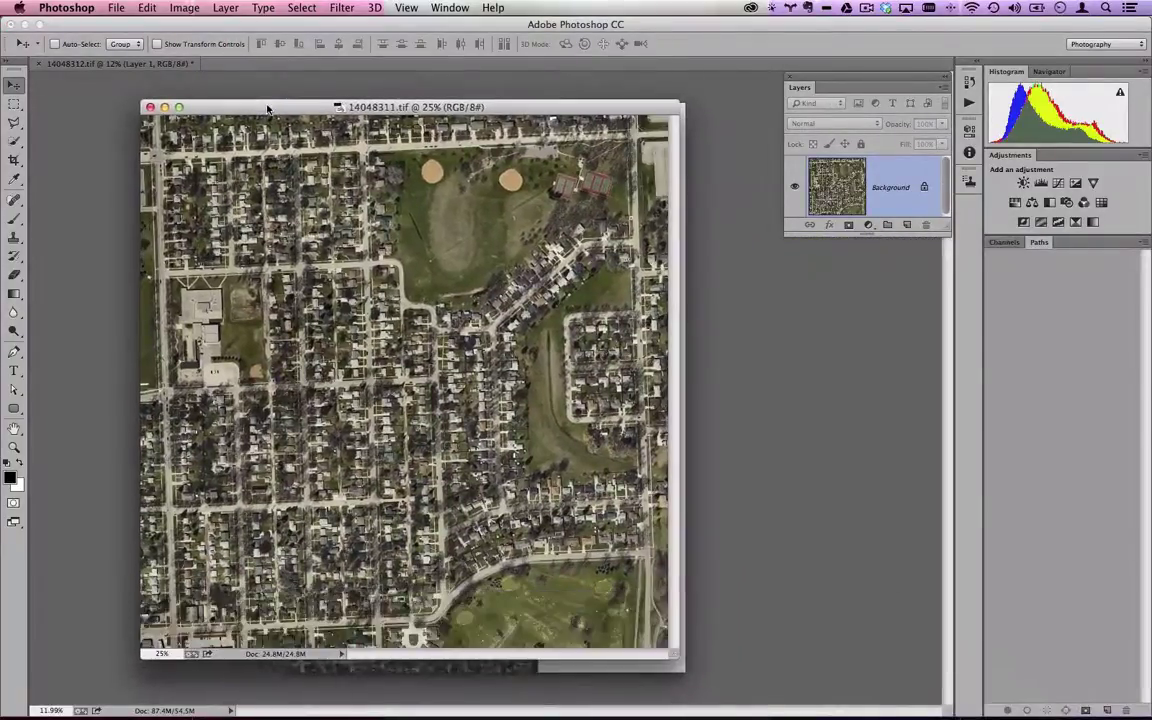
click(195, 8)
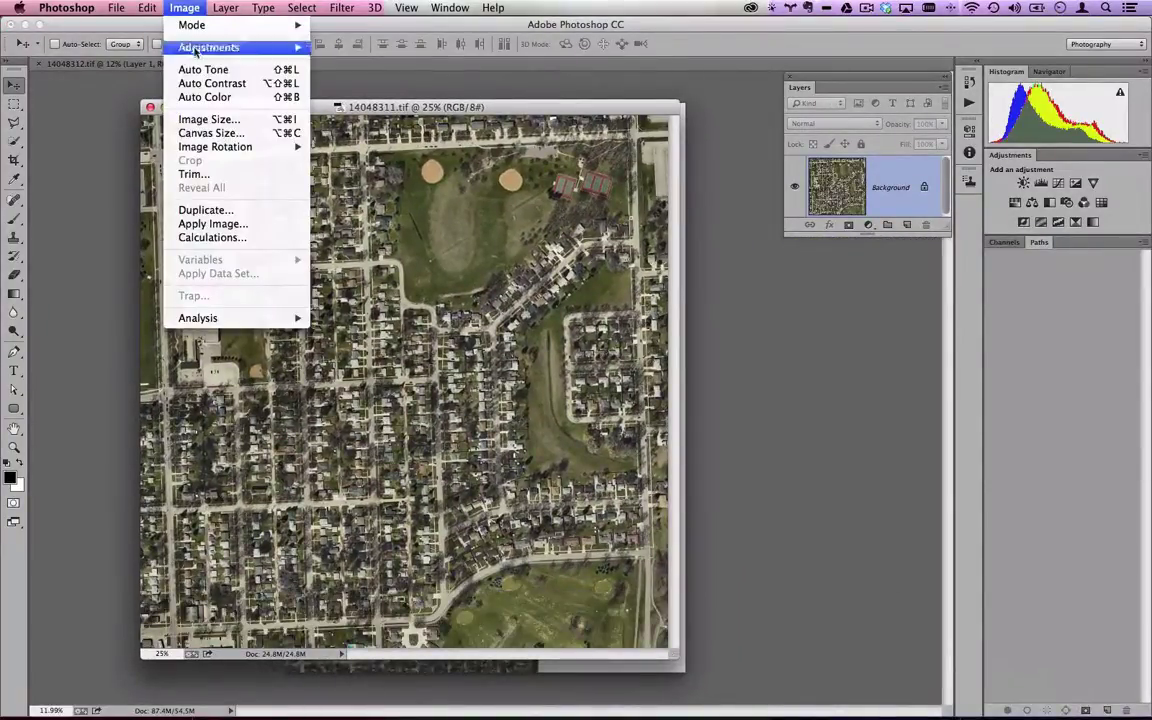
click(203, 119)
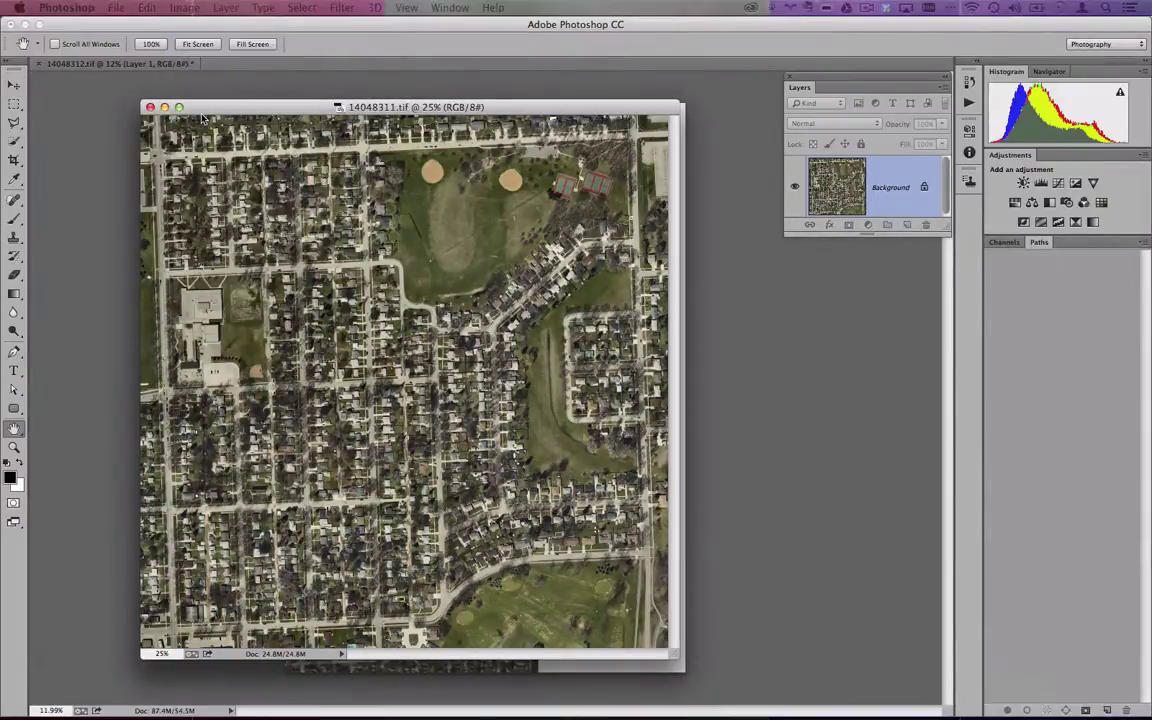
drag(298, 255, 738, 195)
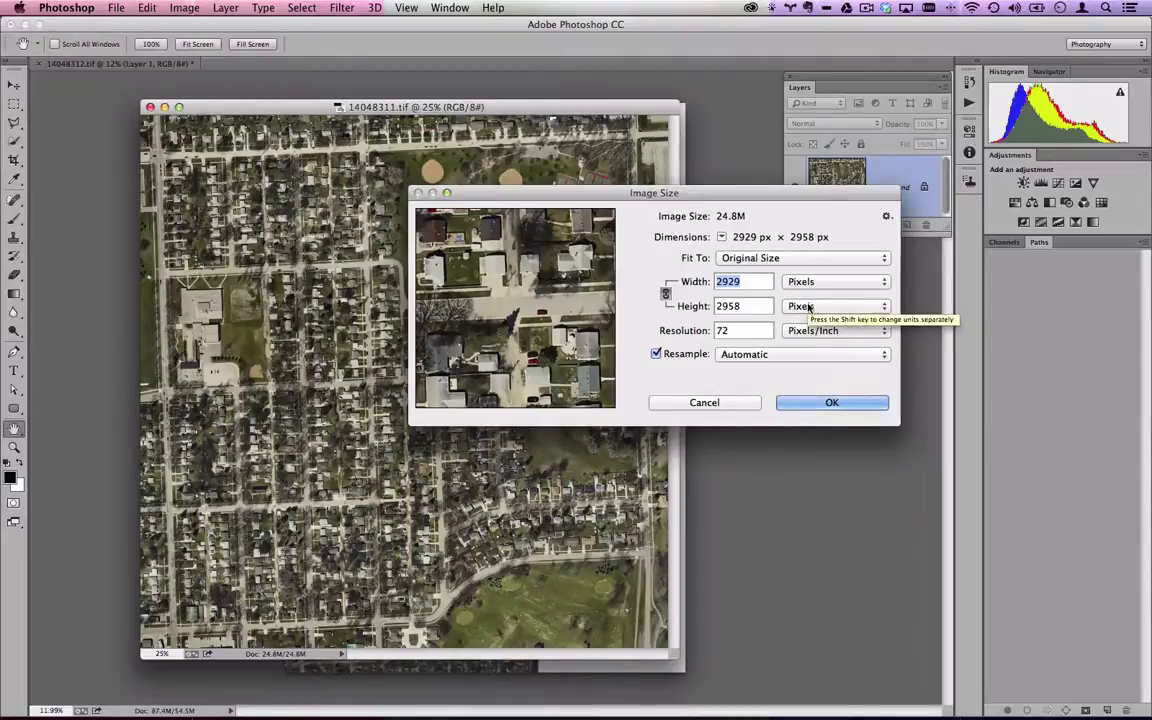
Switch to EarthExplorer in Chrome and review the resolution options in the additional criteria for High Resolution Orthoimagery.
key(super+Tab)
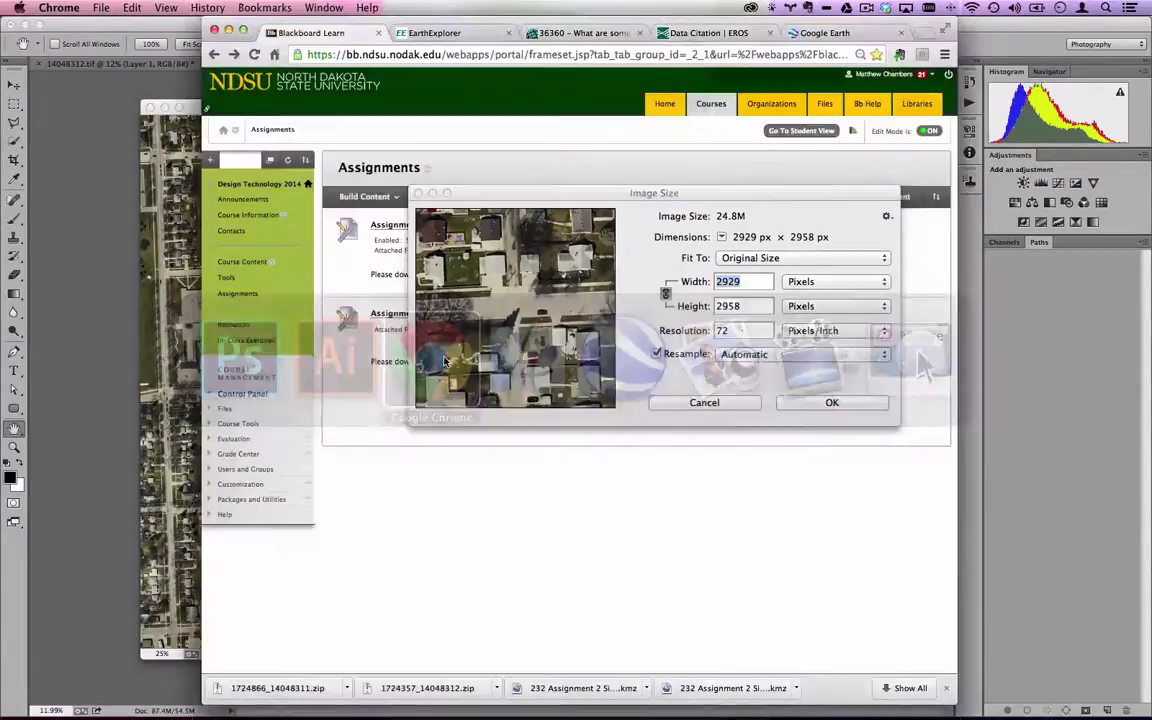
click(453, 34)
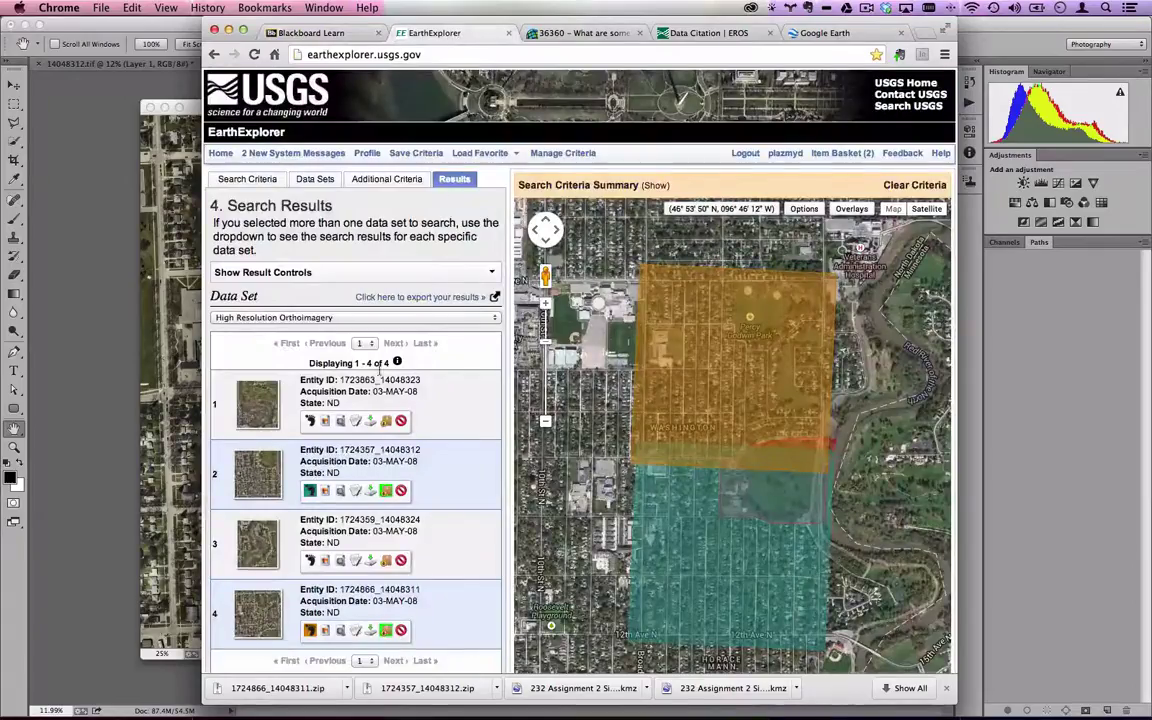
click(386, 179)
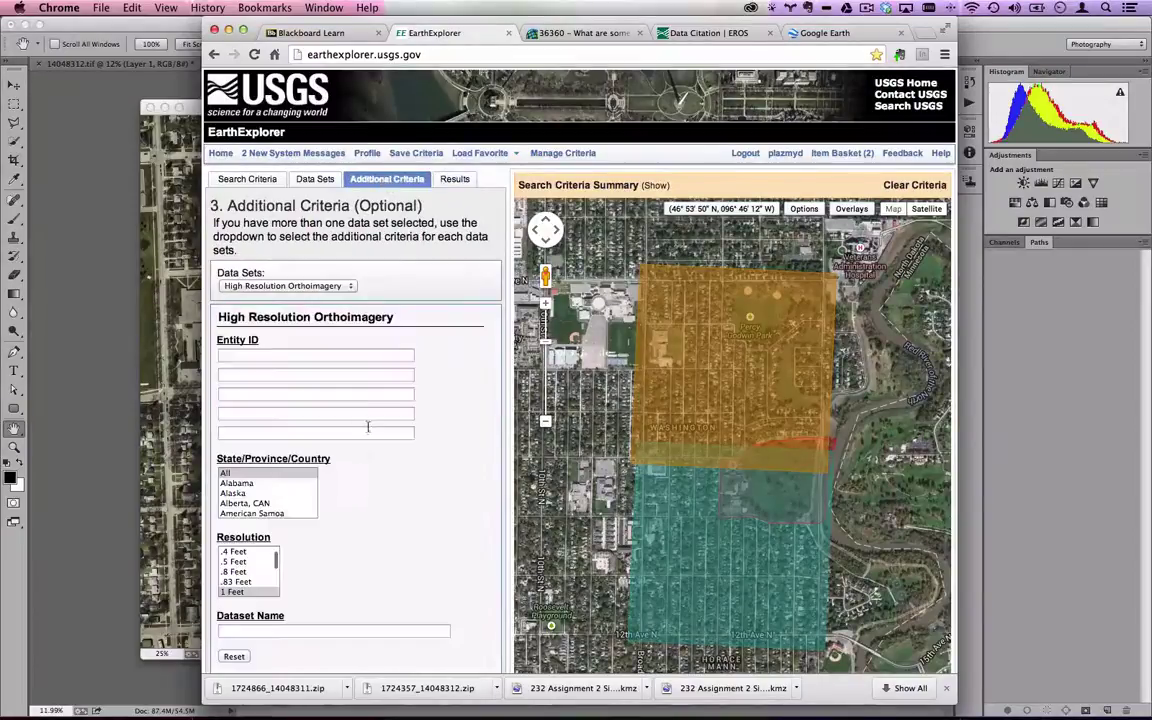
scroll(374, 420, down, 5)
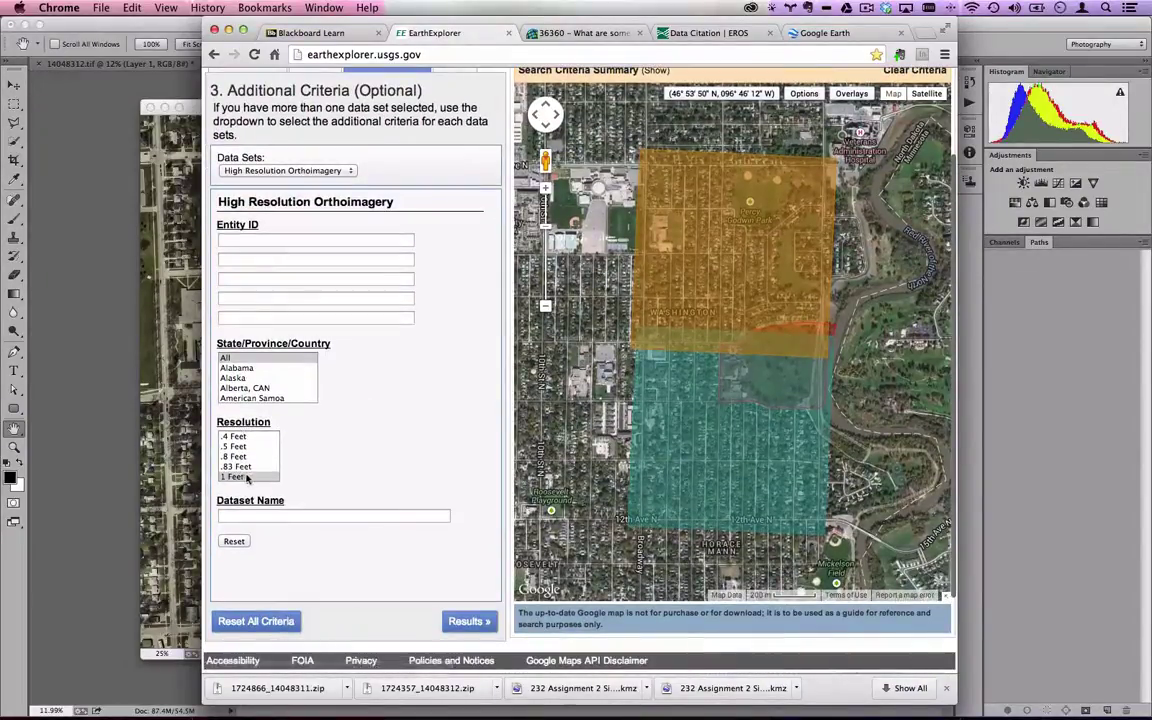
scroll(250, 452, down, 2)
scroll(252, 456, down, 3)
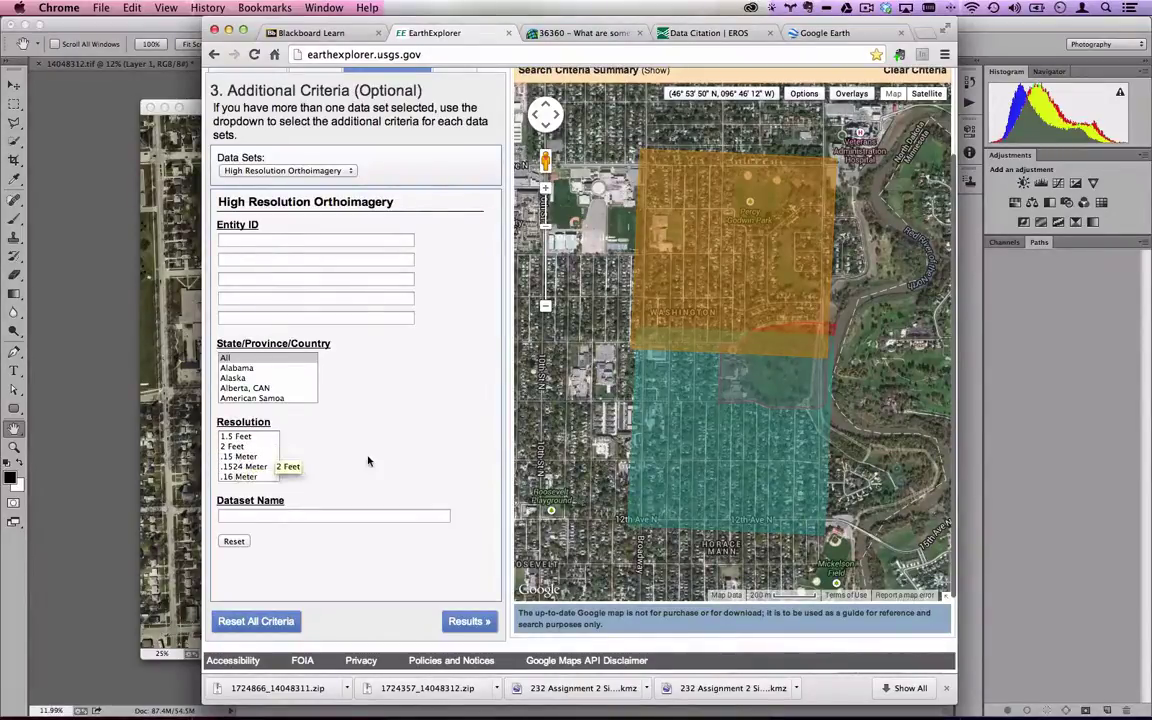
Change the resolution criterion, rerun the High Resolution Orthoimagery search, and look through the resulting images.
scroll(255, 466, up, 8)
click(230, 457)
click(468, 642)
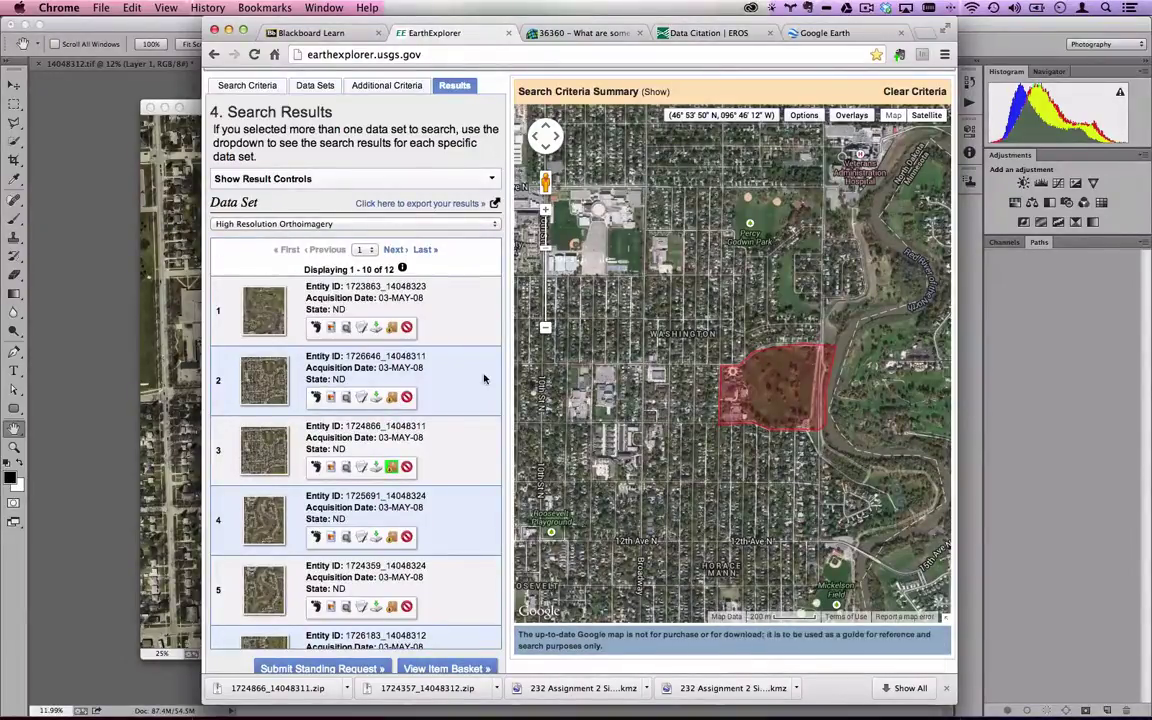
scroll(484, 378, down, 8)
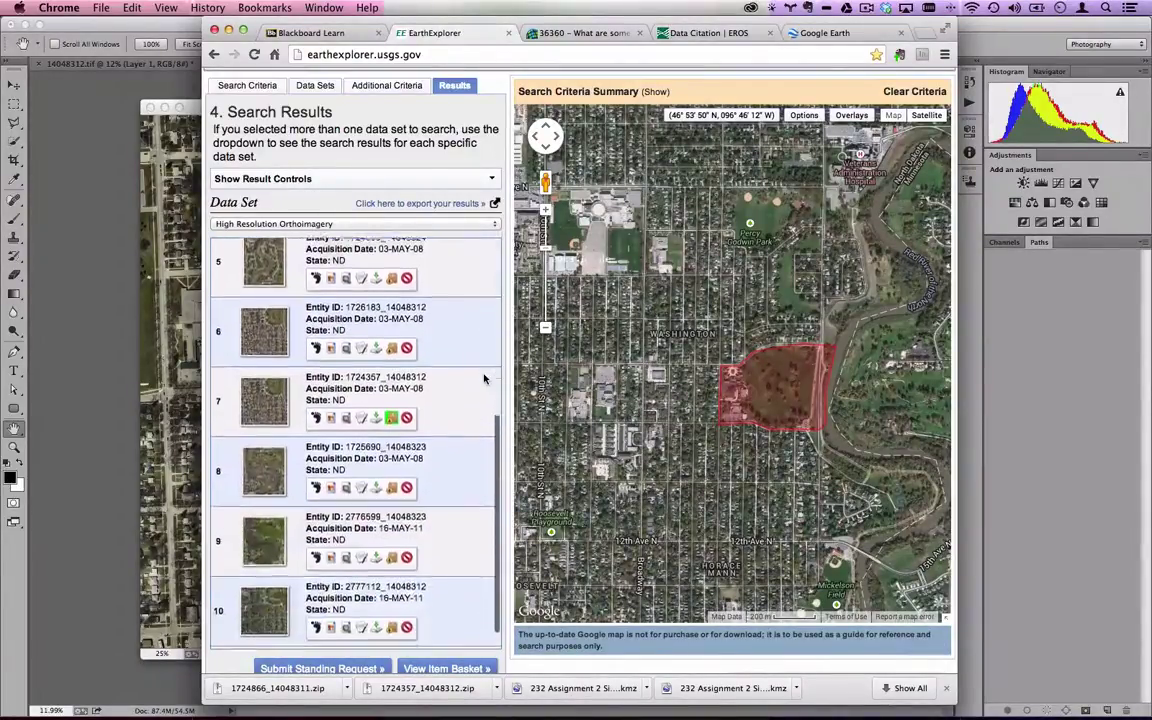
scroll(484, 378, down, 3)
scroll(484, 378, up, 10)
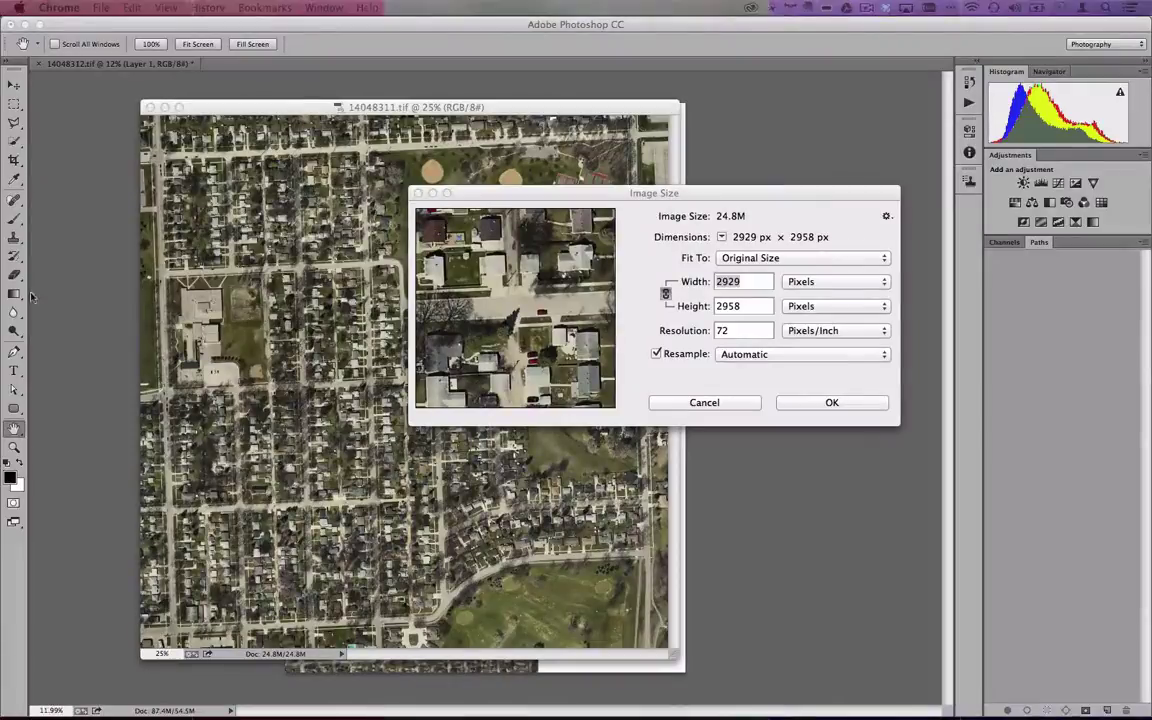
Return to Photoshop, dismiss the Image Size dialog, and close 14048311.tif.
key(Return)
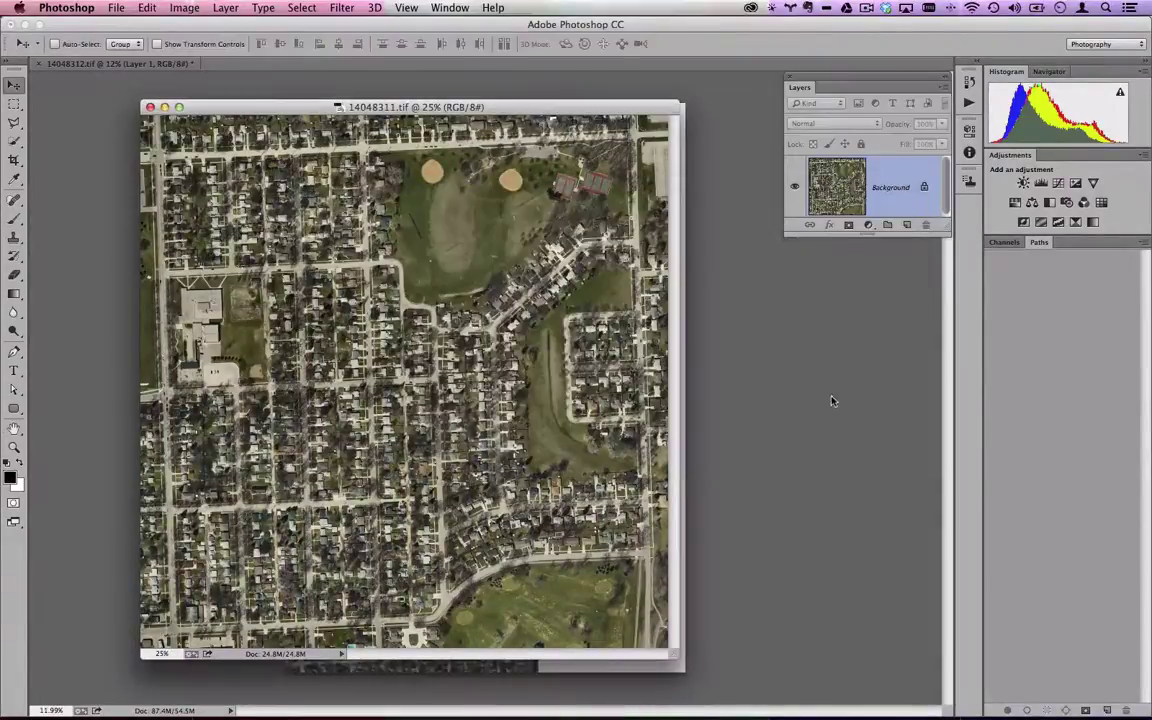
key(super+w)
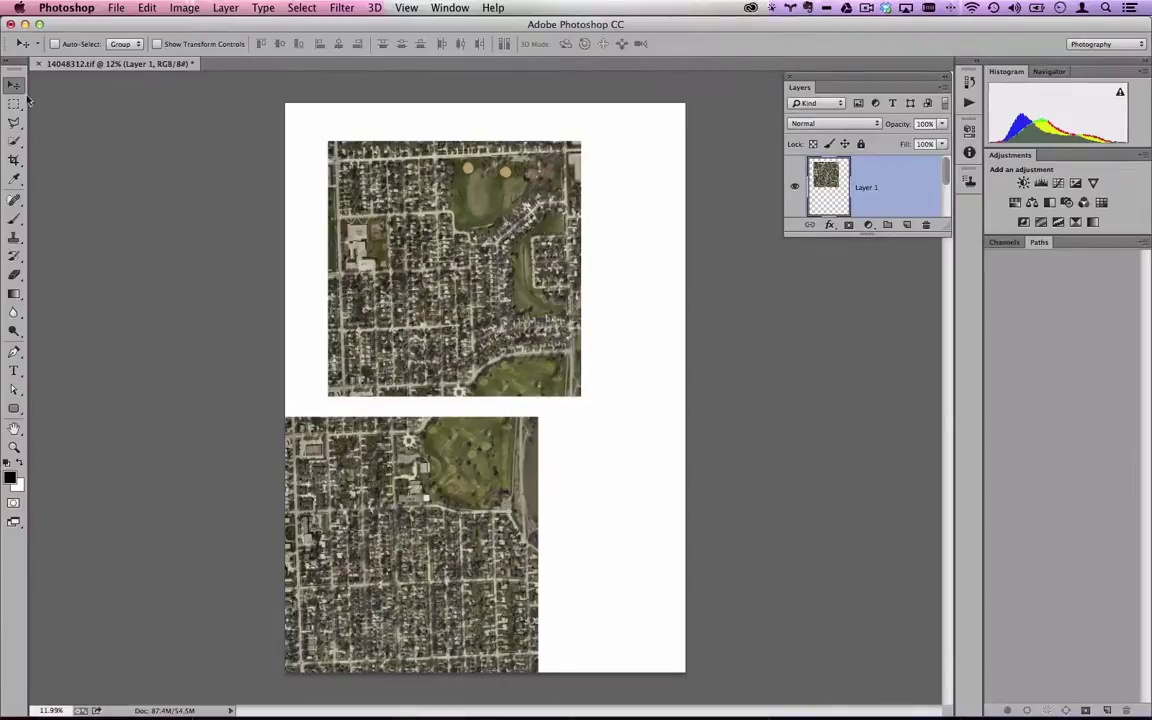
Move Layer 1 closer to the lower aerial tile and set the layer's opacity to 50%.
drag(438, 332, 420, 350)
drag(950, 240, 948, 408)
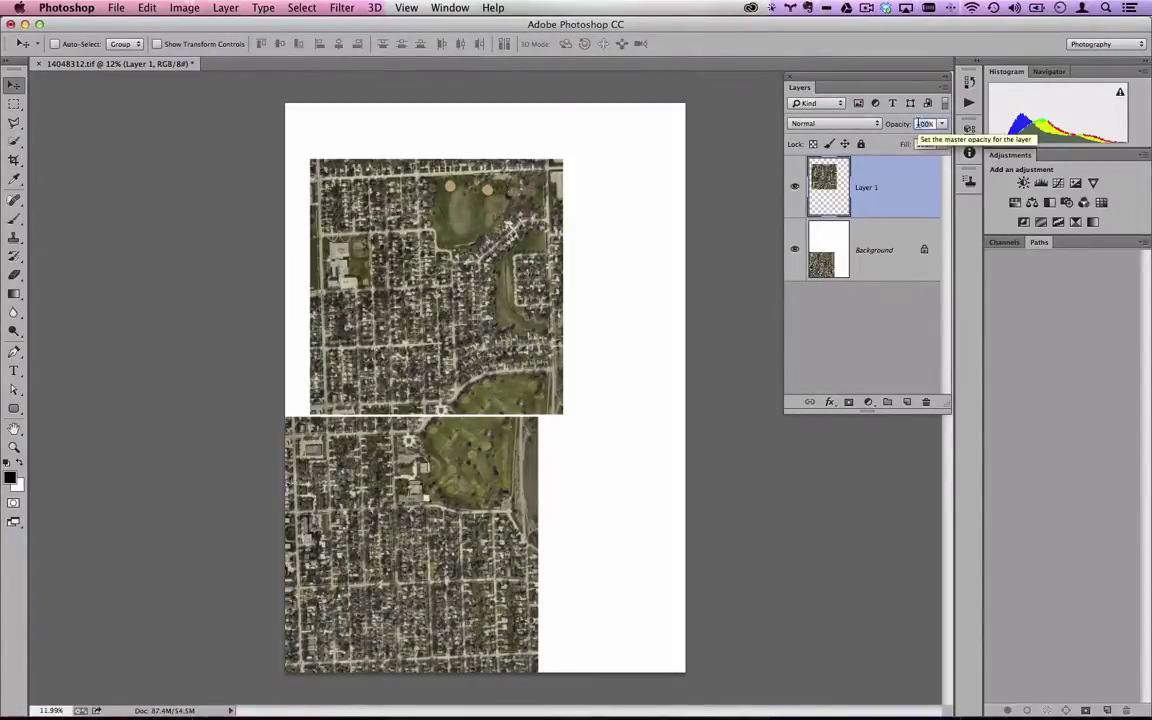
text(50)
key(Return)
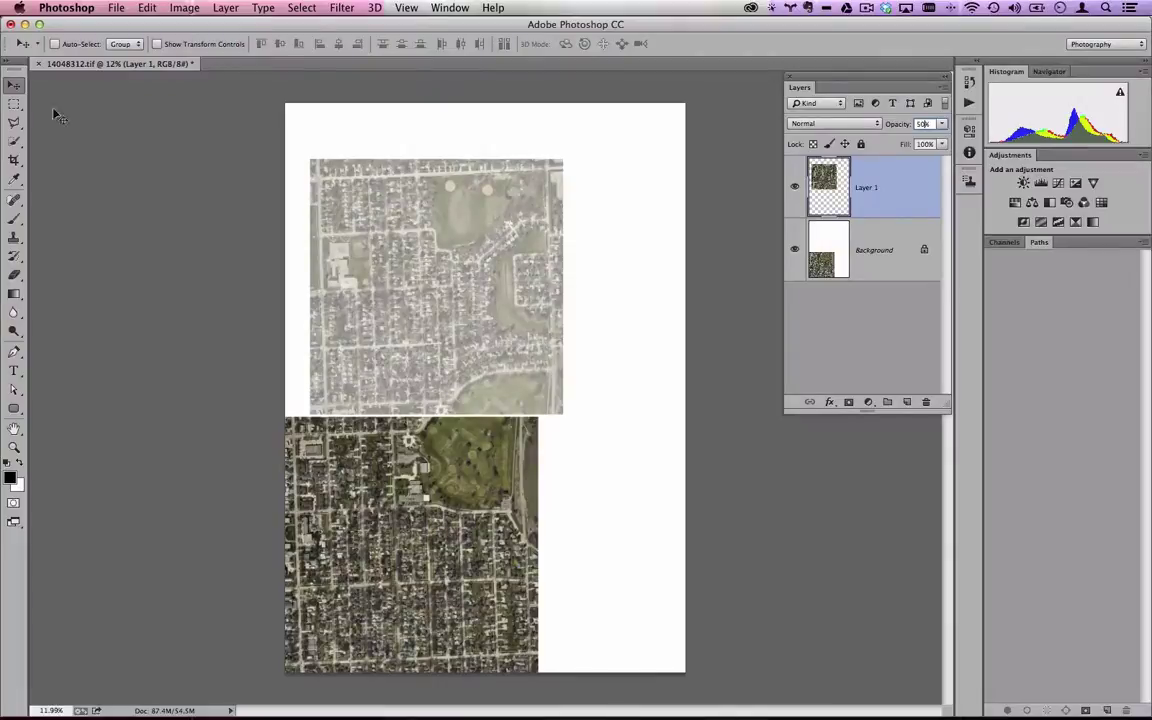
Shift Layer 1 slightly up and to the right and set its opacity back to 100%.
drag(419, 389, 452, 375)
key(super+plus)
key(0)
key(0)
key(0)
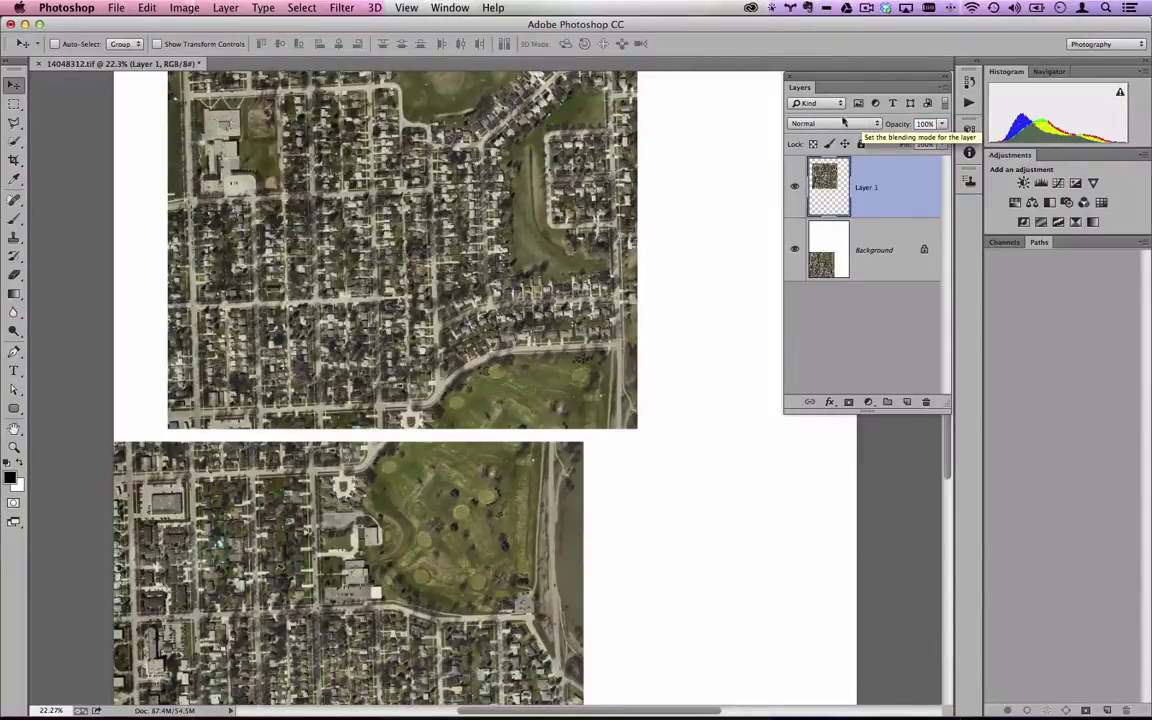
Search the application help for "photomer" and locate the Photomerge command among the automation commands without running it.
click(494, 7)
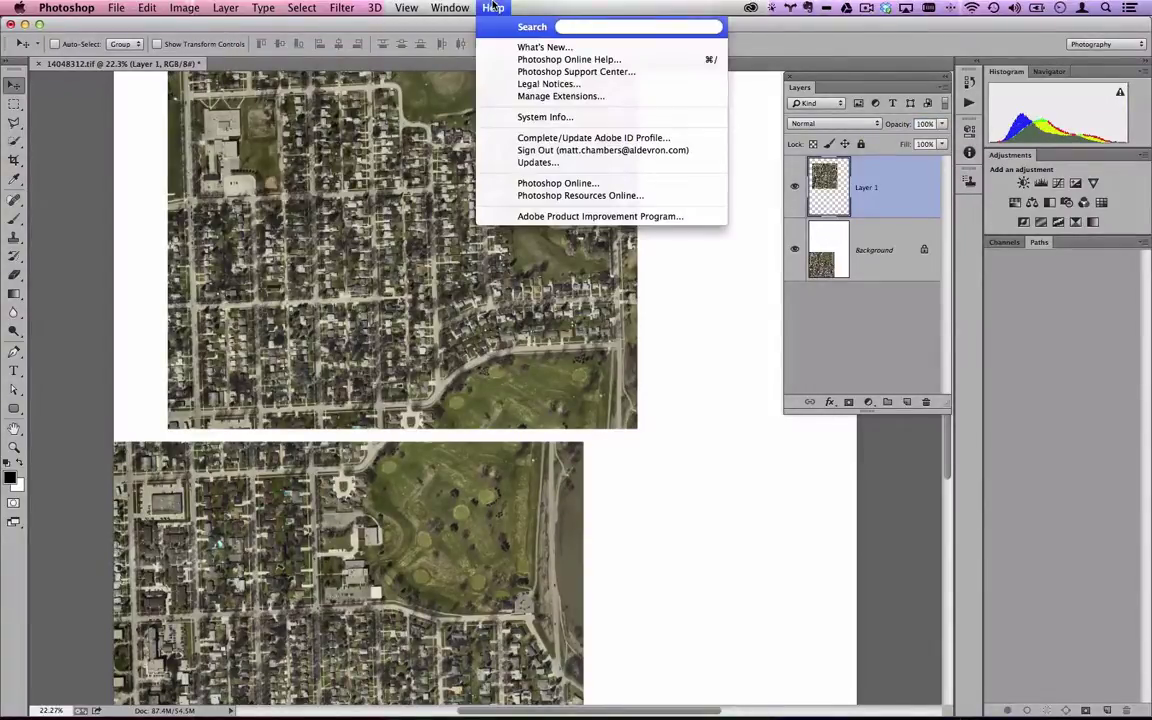
text(photo)
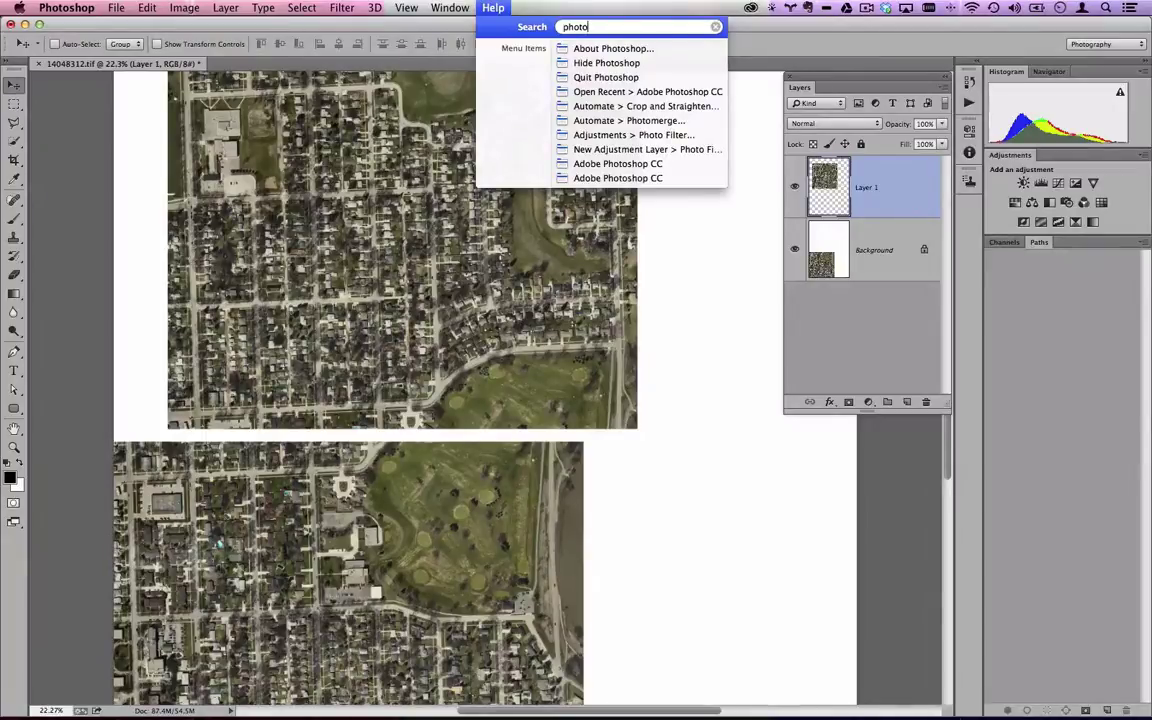
text(mer)
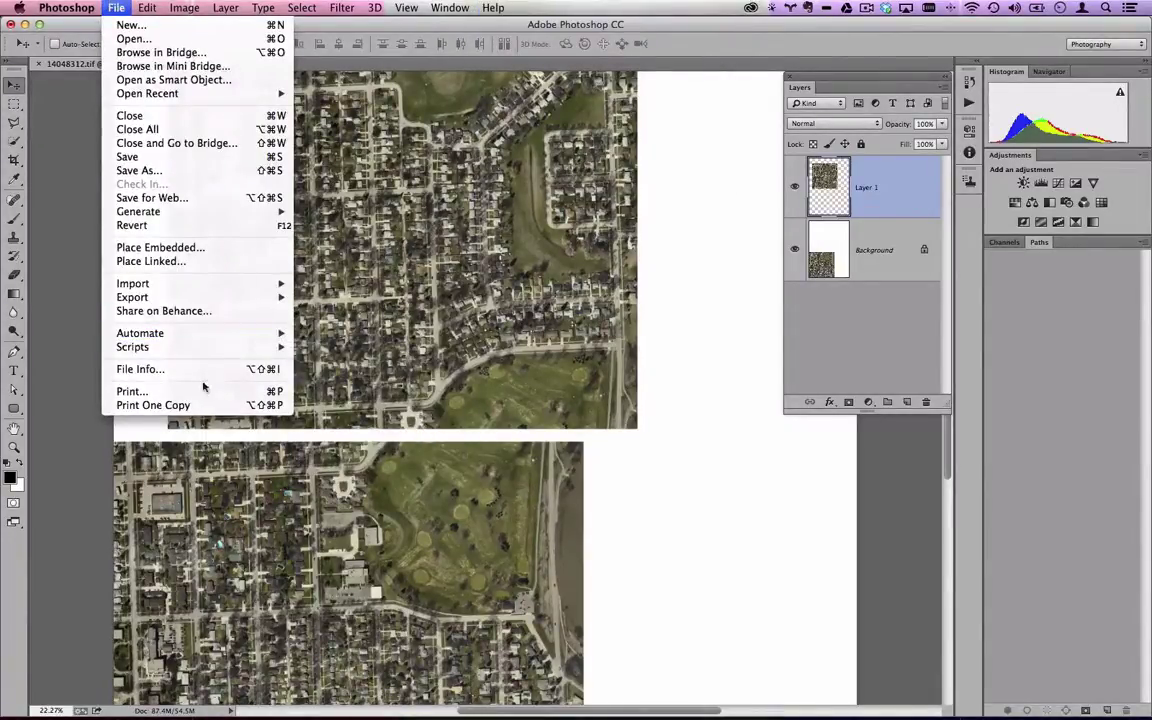
mouse_move(203, 334)
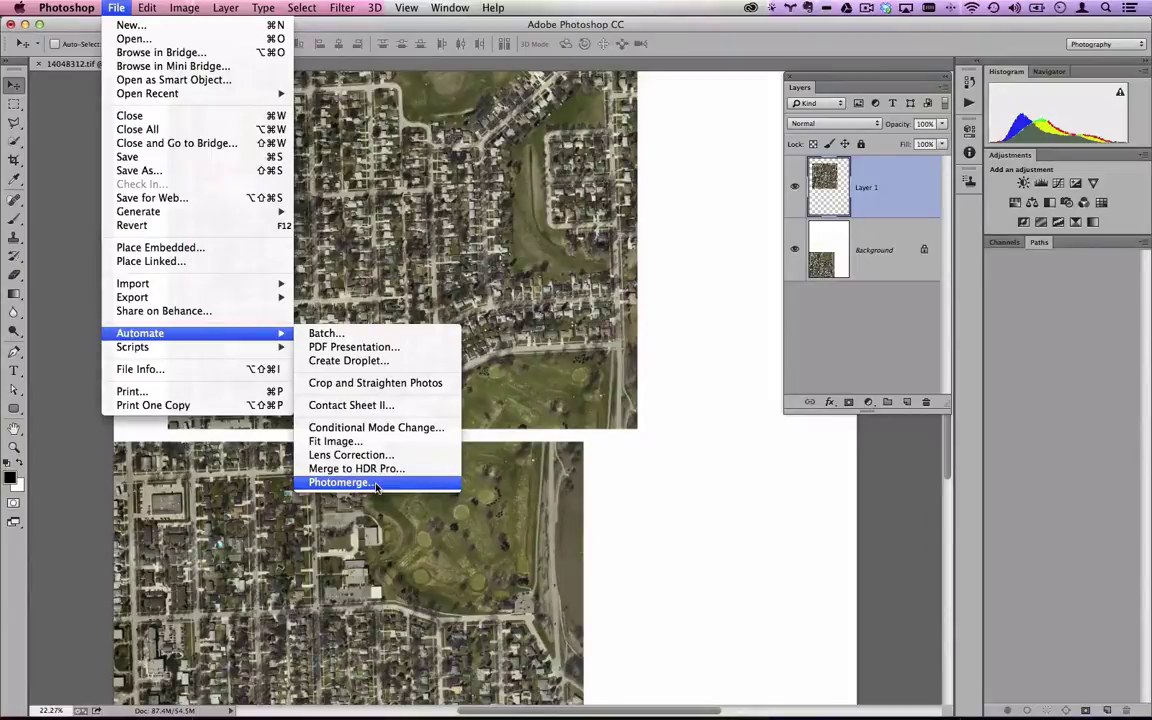
click(656, 481)
Move Layer 1 left to just above the lower tile and set its blending mode to Difference.
drag(646, 411, 565, 400)
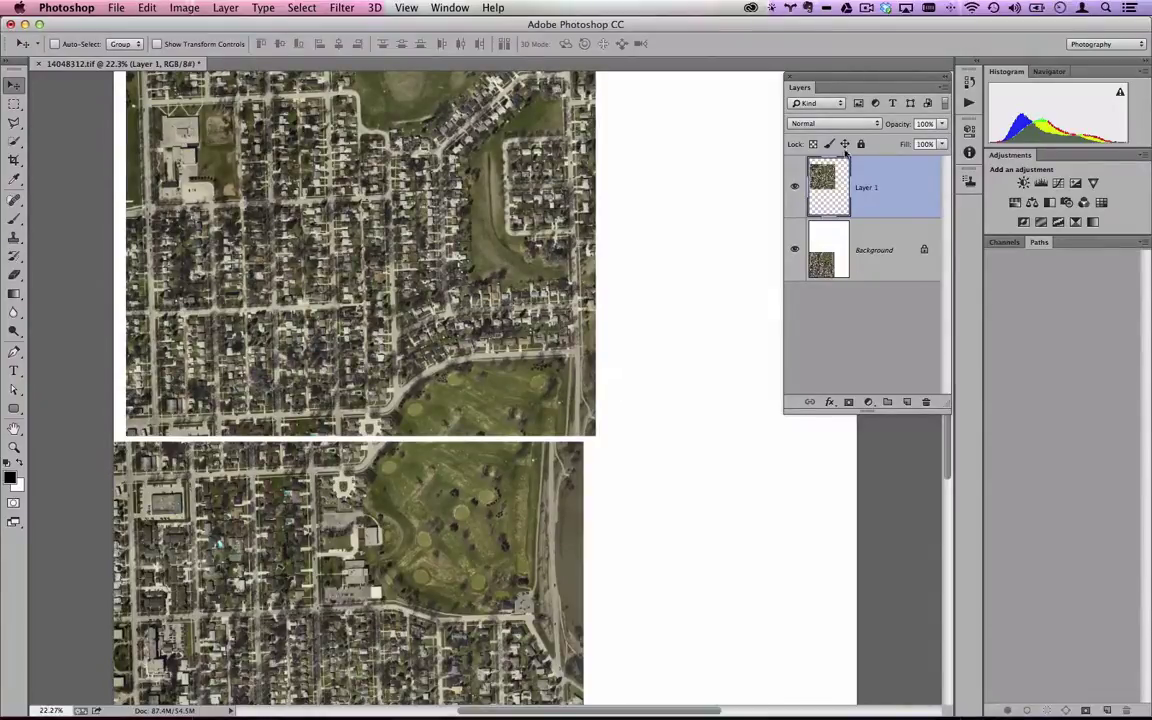
click(837, 123)
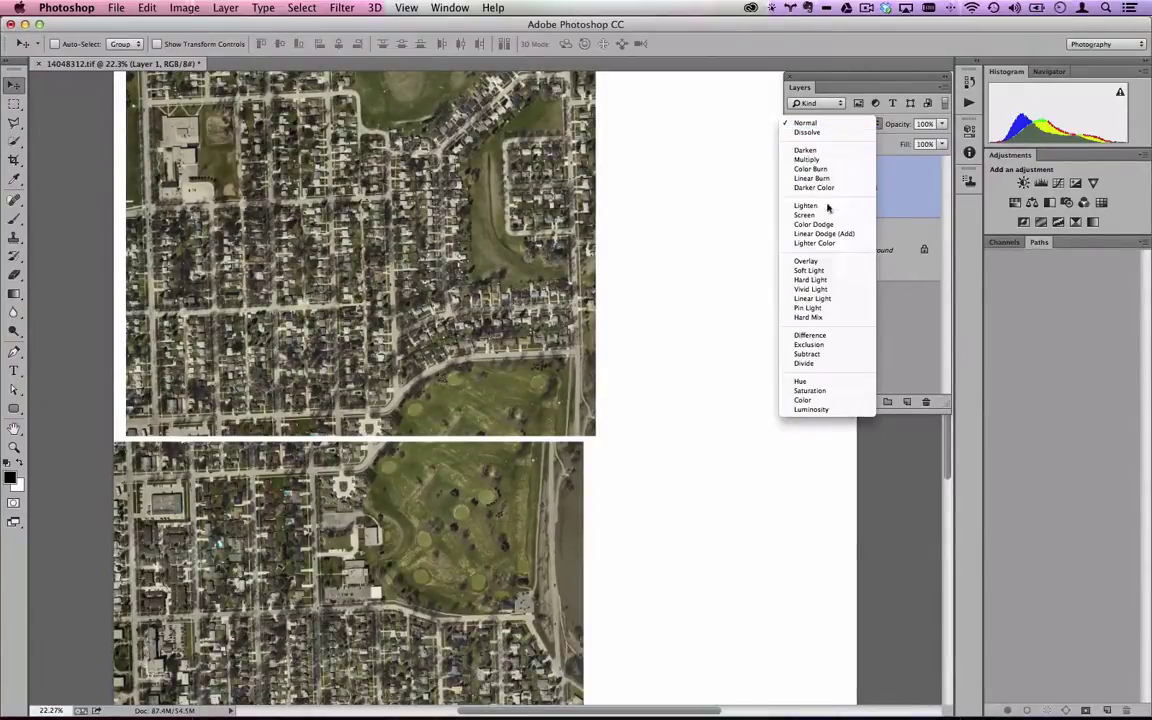
click(826, 336)
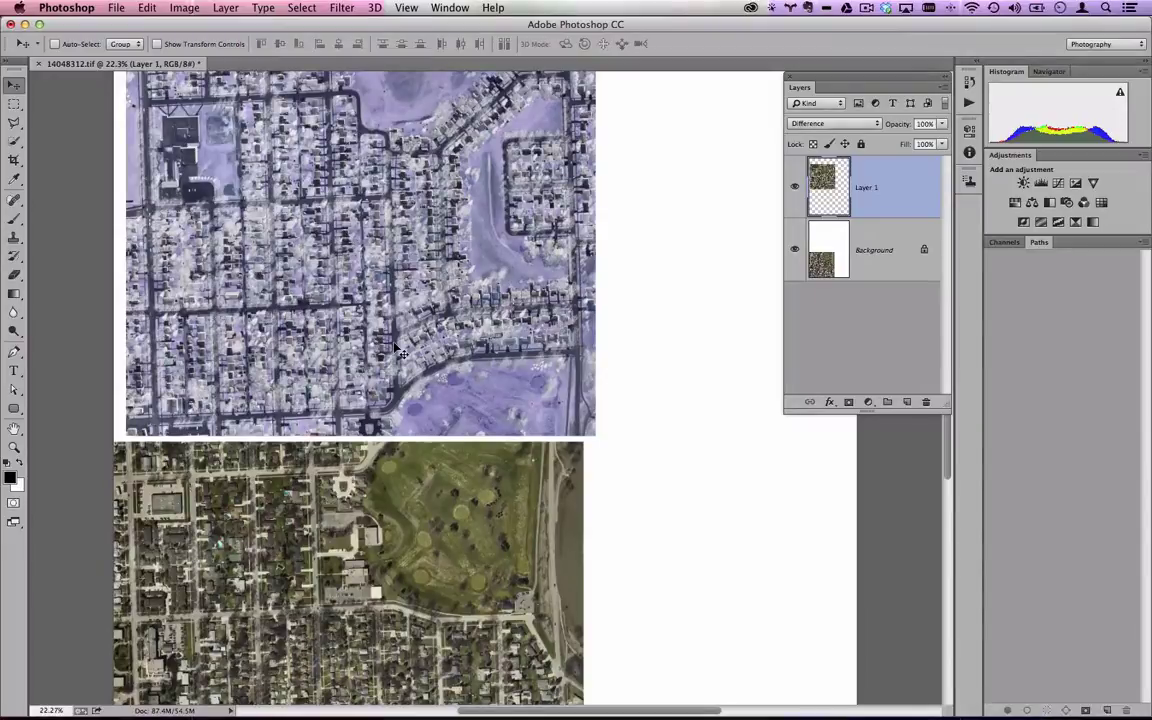
Move Layer 1 down and left over the lower tile's upper edge so the streets and buildings in the overlap roughly coincide.
drag(395, 375, 372, 428)
click(14, 447)
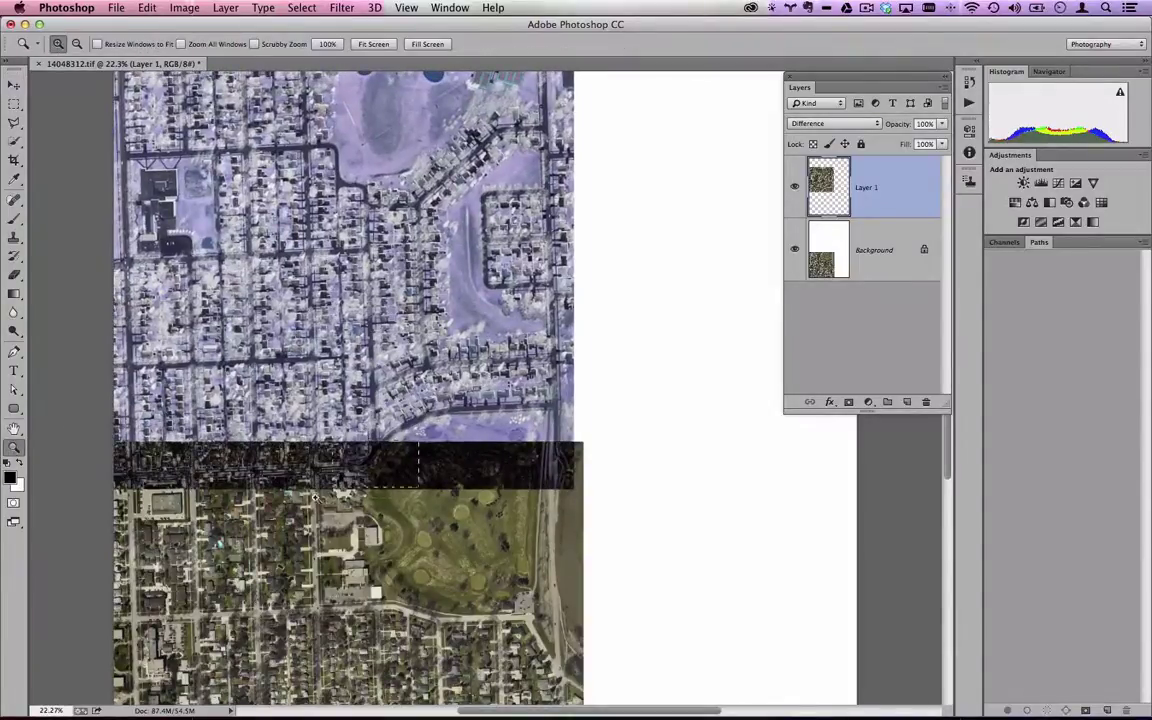
drag(293, 442, 429, 518)
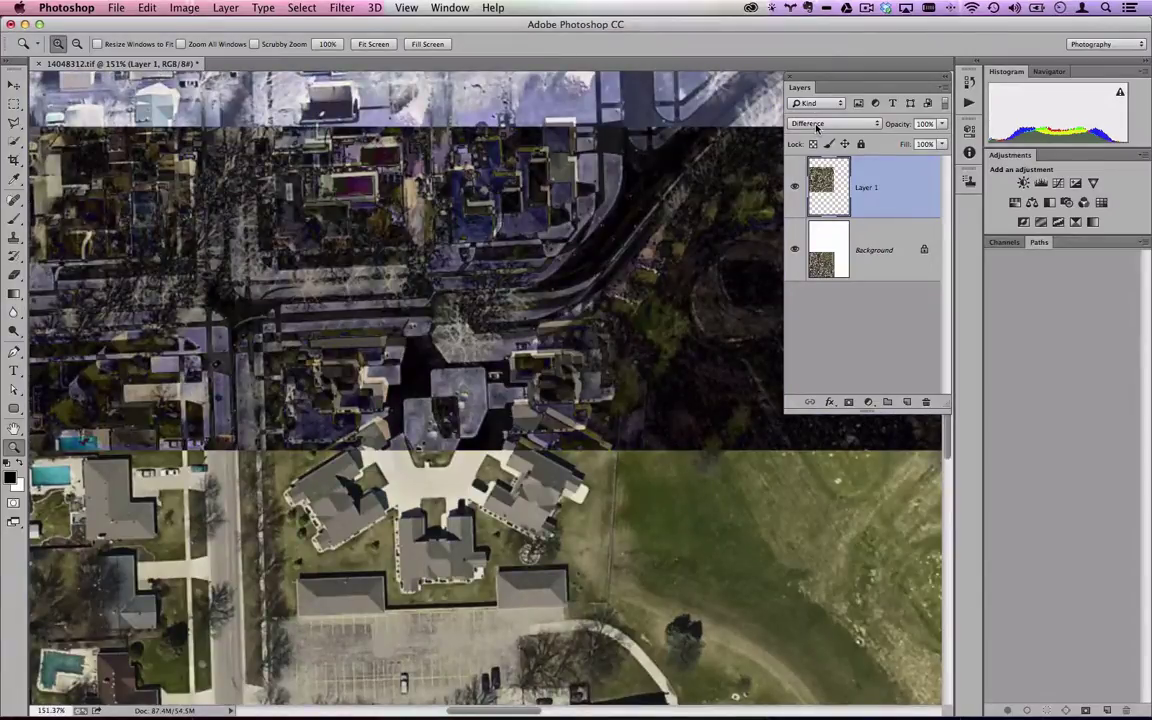
click(817, 127)
click(817, 123)
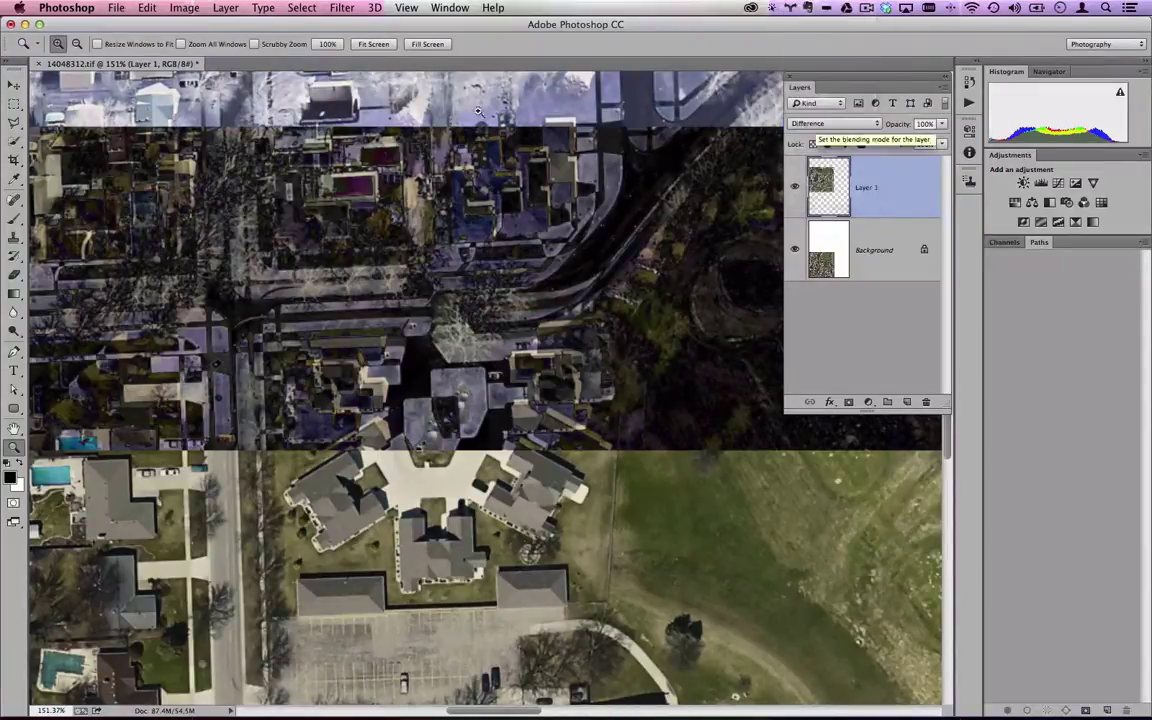
click(14, 84)
drag(398, 267, 368, 298)
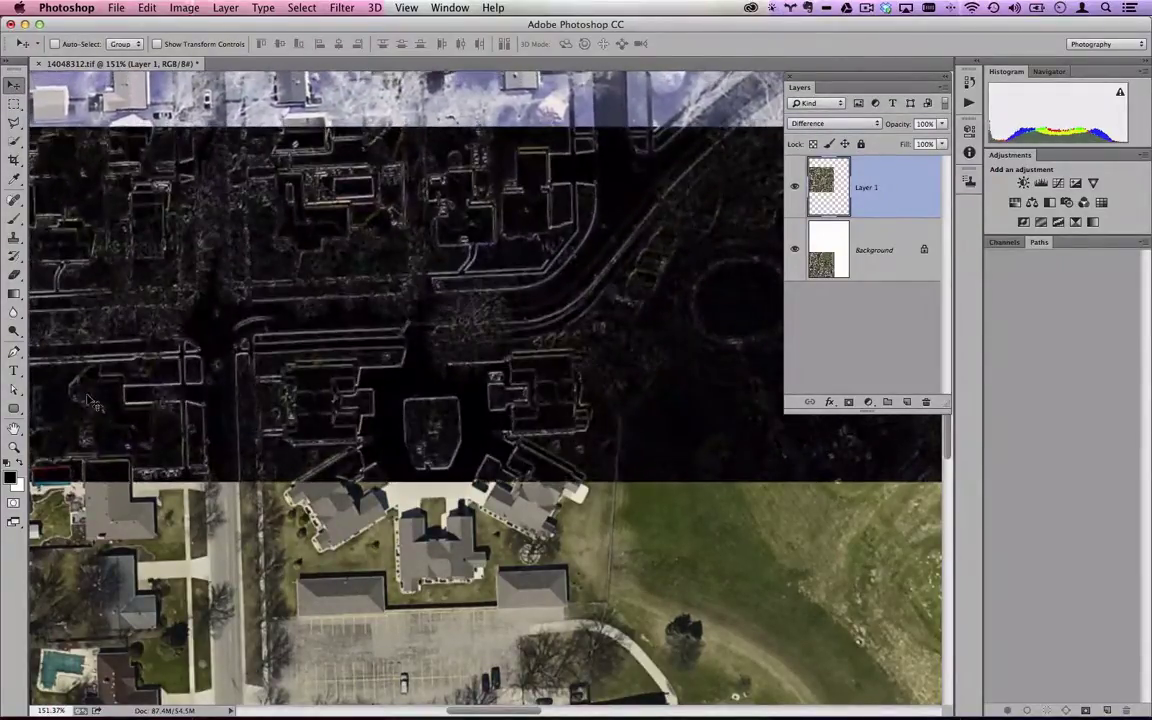
Nudge Layer 1 in single-pixel increments until the overlap around the apartment courtyard is fully black in Difference mode.
key(z)
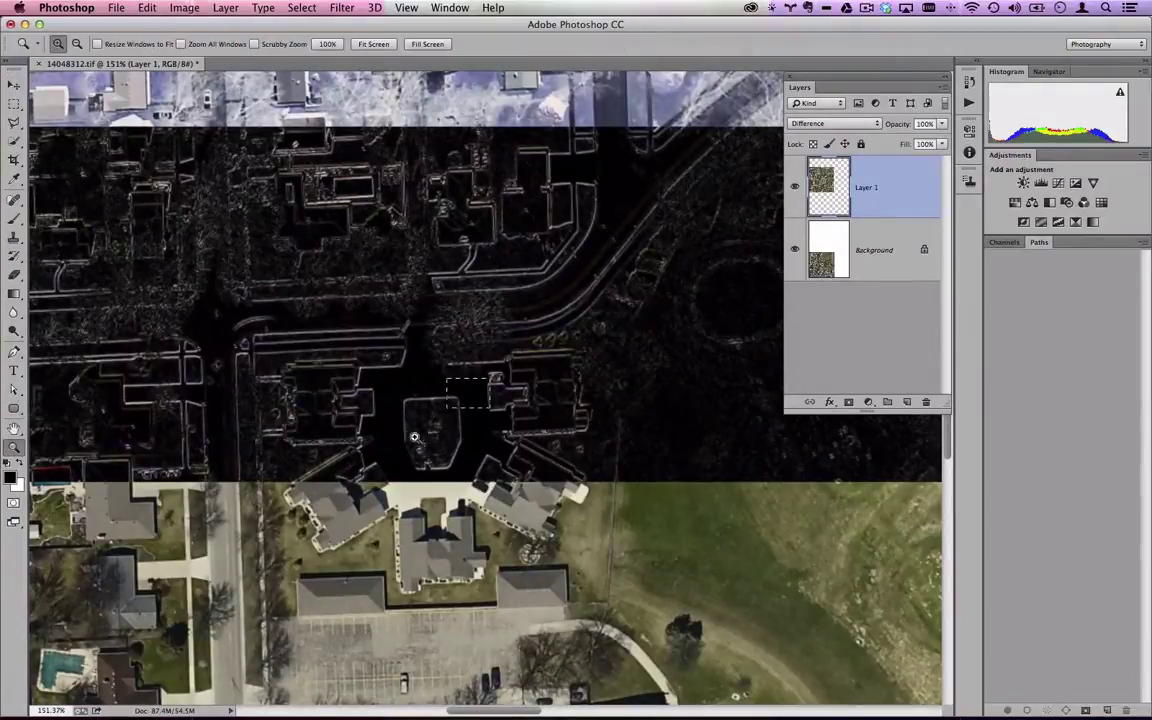
drag(392, 378, 404, 442)
click(14, 86)
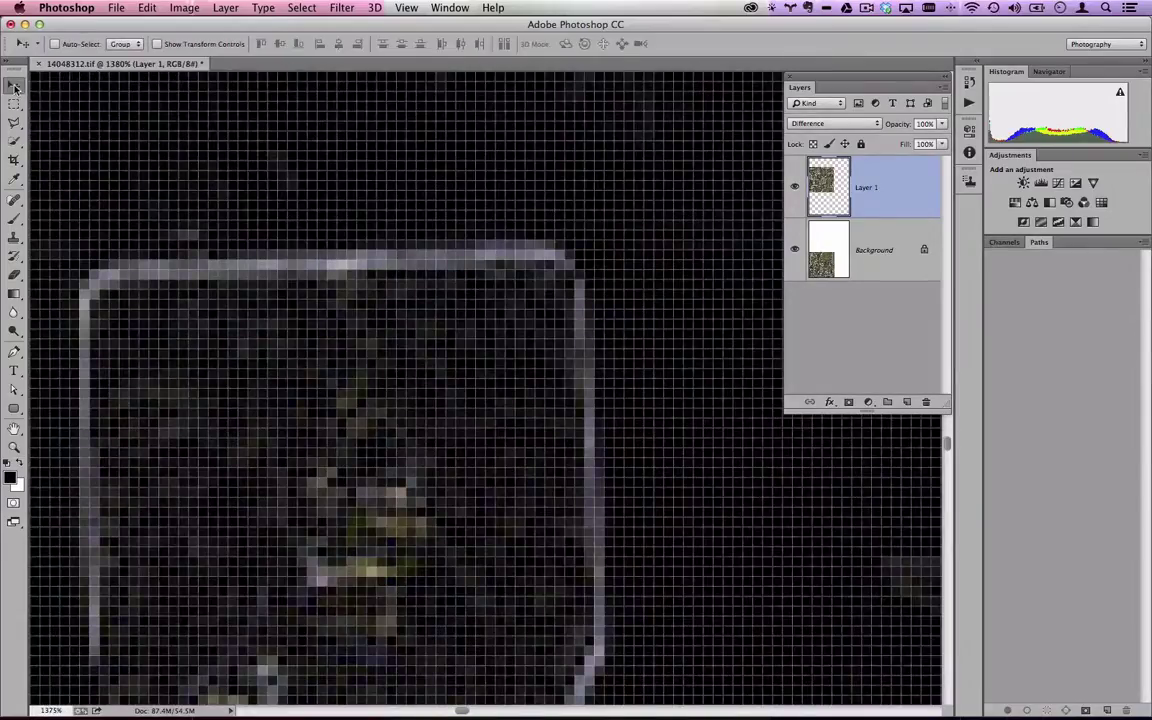
key(Up)
key(Up)
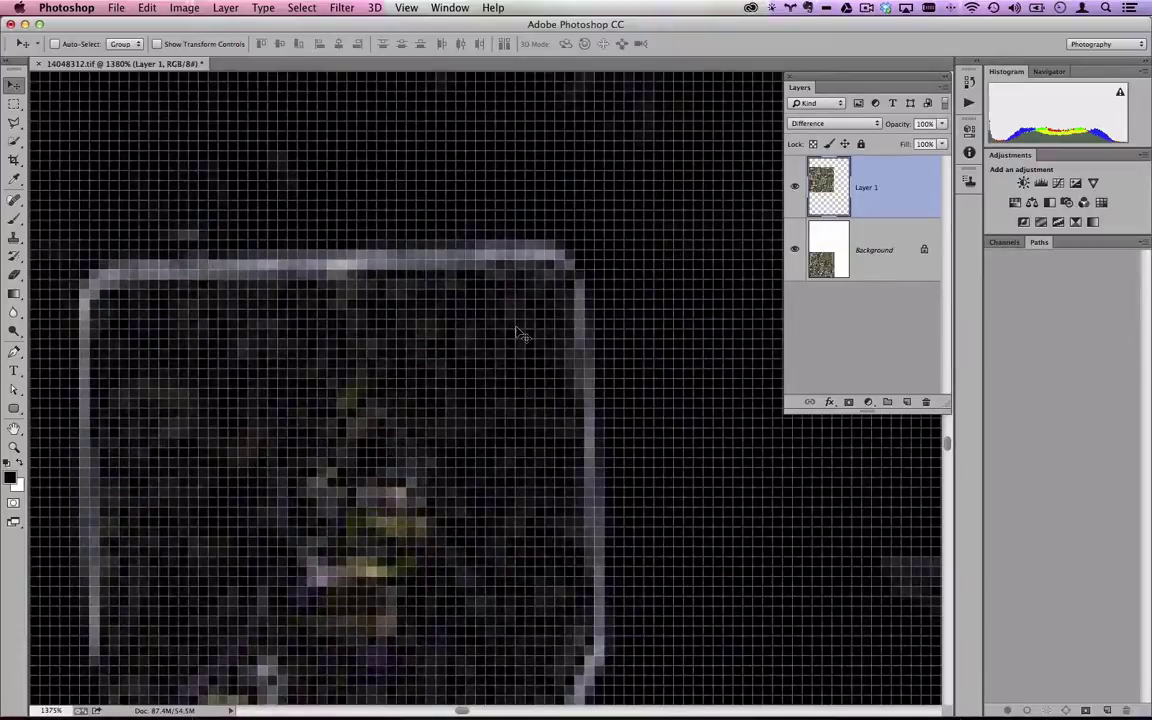
key(Up)
key(Left)
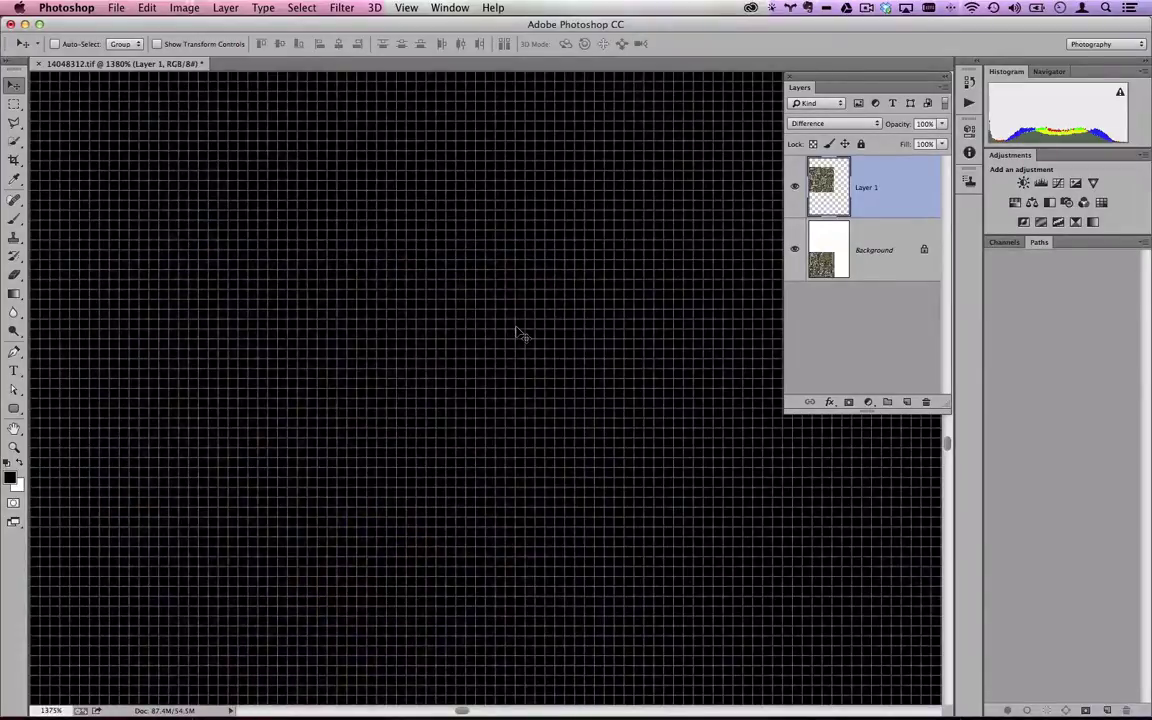
Examine the overlap strip between the two tiles at several magnifications for remaining misalignment.
click(14, 447)
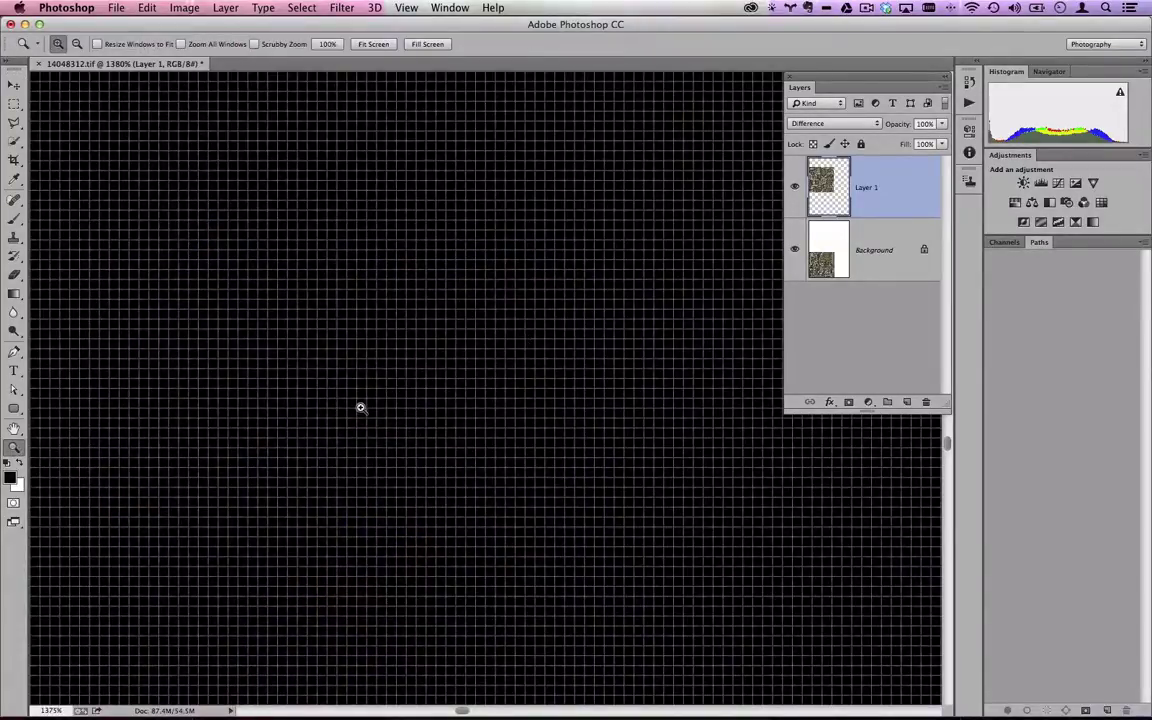
alt+click(360, 407)
alt+click(360, 407)
alt+click(360, 407)
alt+click(360, 407)
alt+click(360, 407)
alt+click(360, 407)
alt+click(360, 407)
alt+click(360, 407)
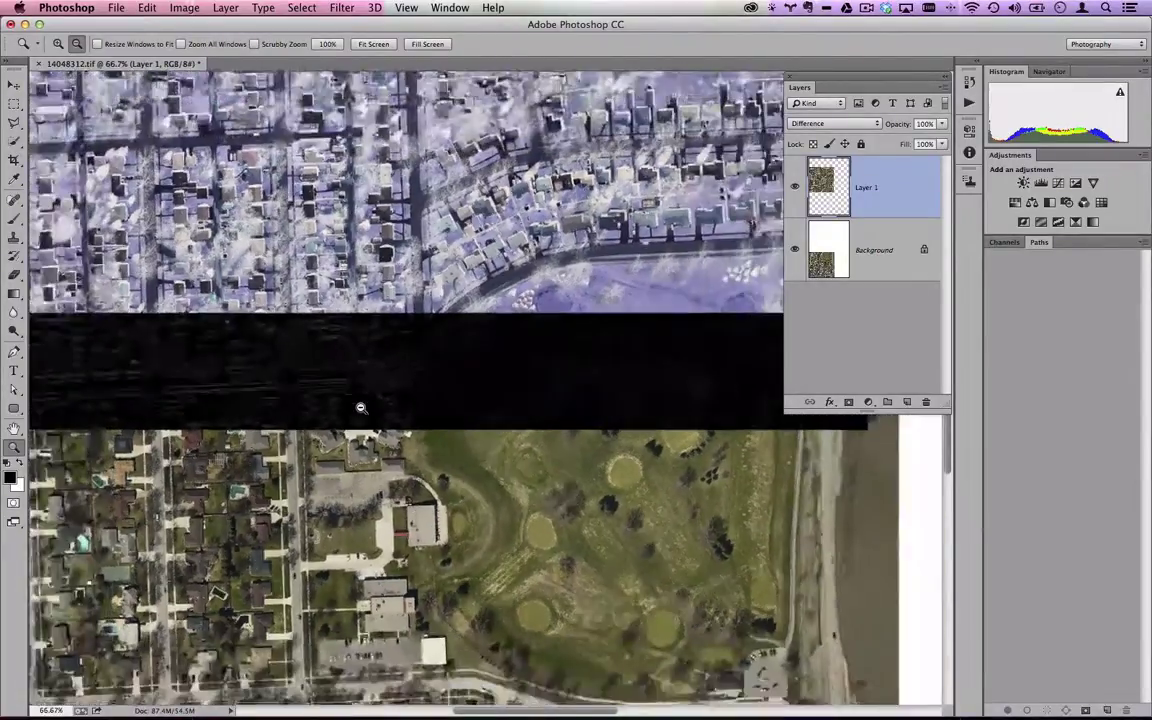
alt+click(360, 407)
alt+click(360, 407)
alt+click(360, 407)
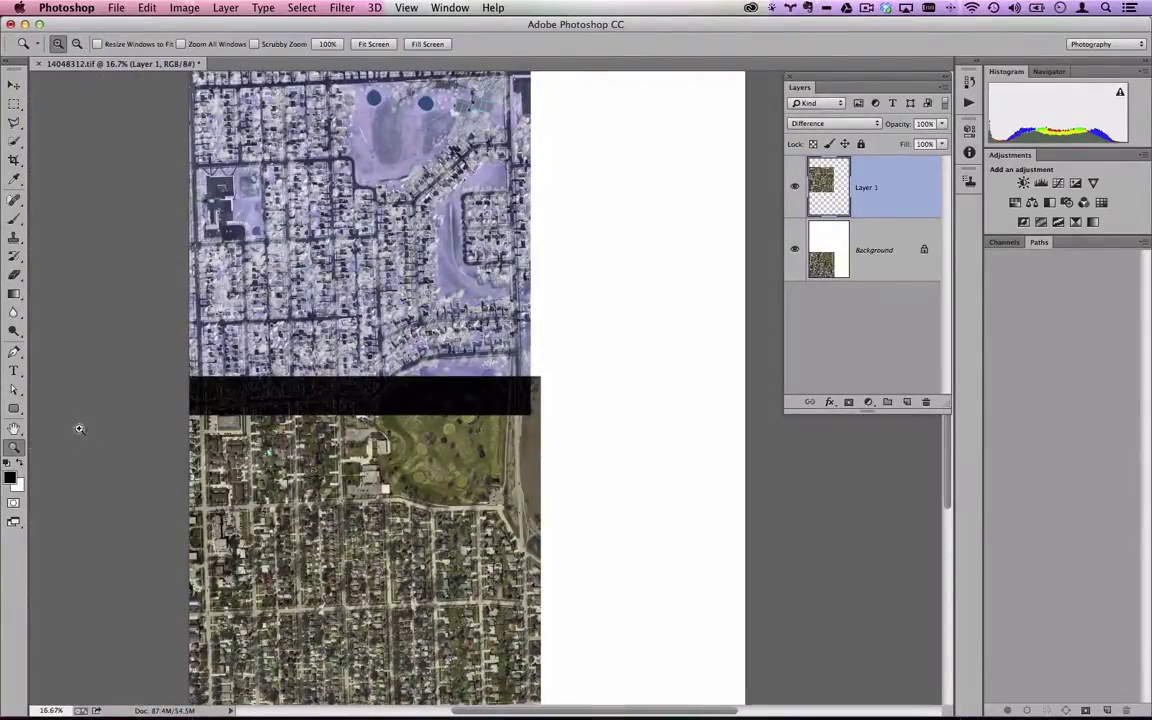
click(316, 387)
click(357, 371)
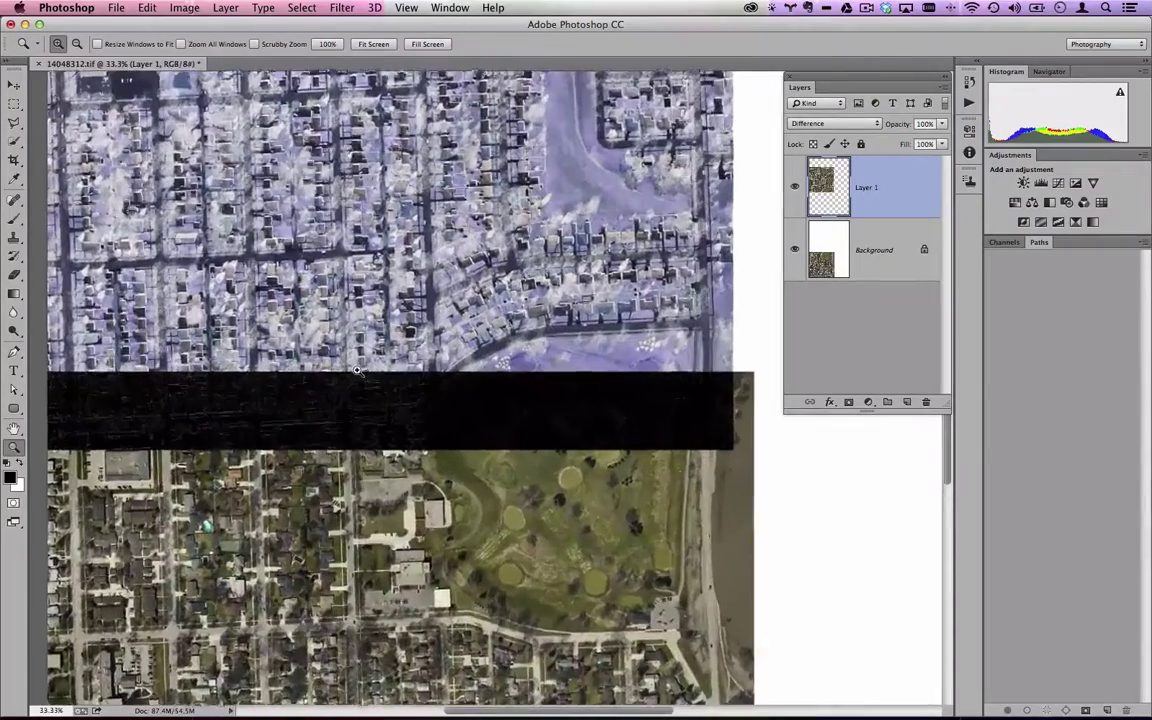
click(339, 391)
click(339, 391)
click(349, 395)
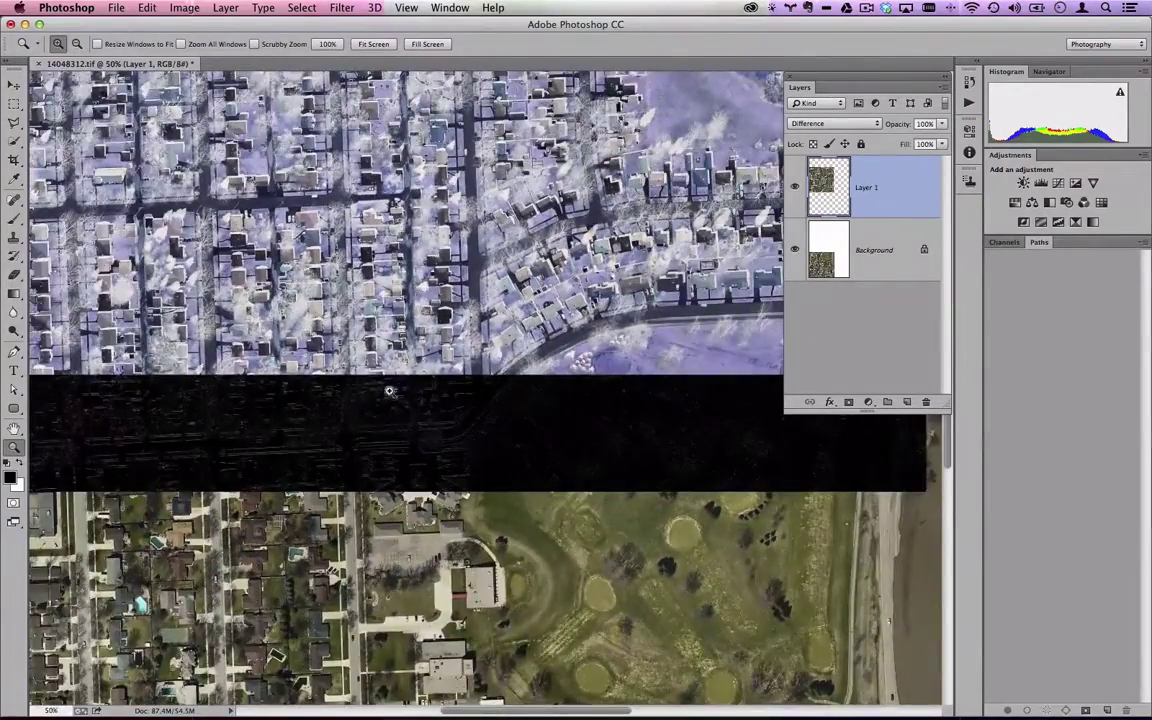
click(340, 440)
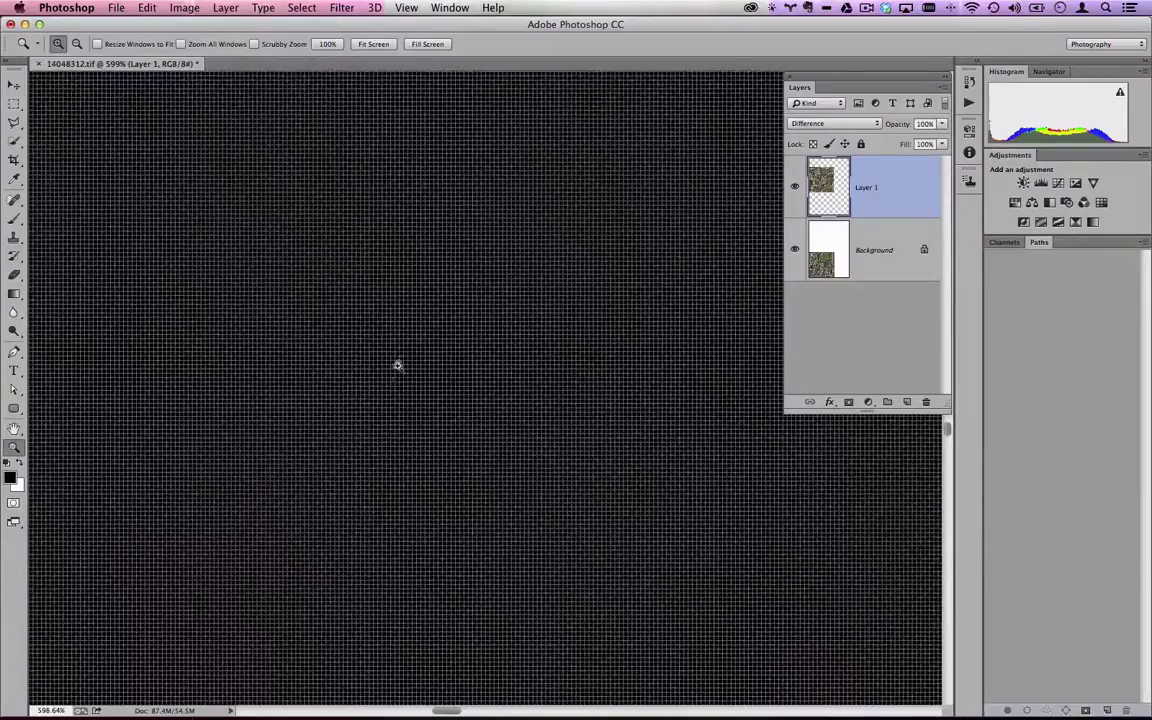
Set Layer 1's blending mode back to Normal.
alt+click(401, 358)
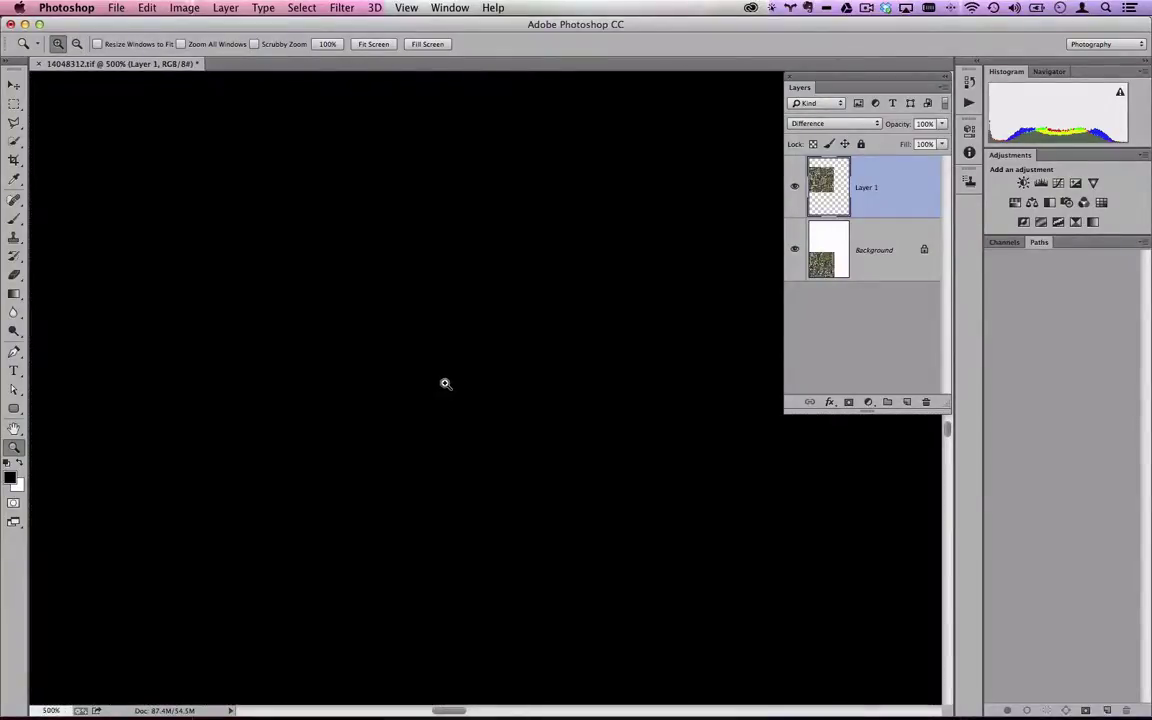
scroll(430, 375, down, 6)
scroll(445, 383, down, 2)
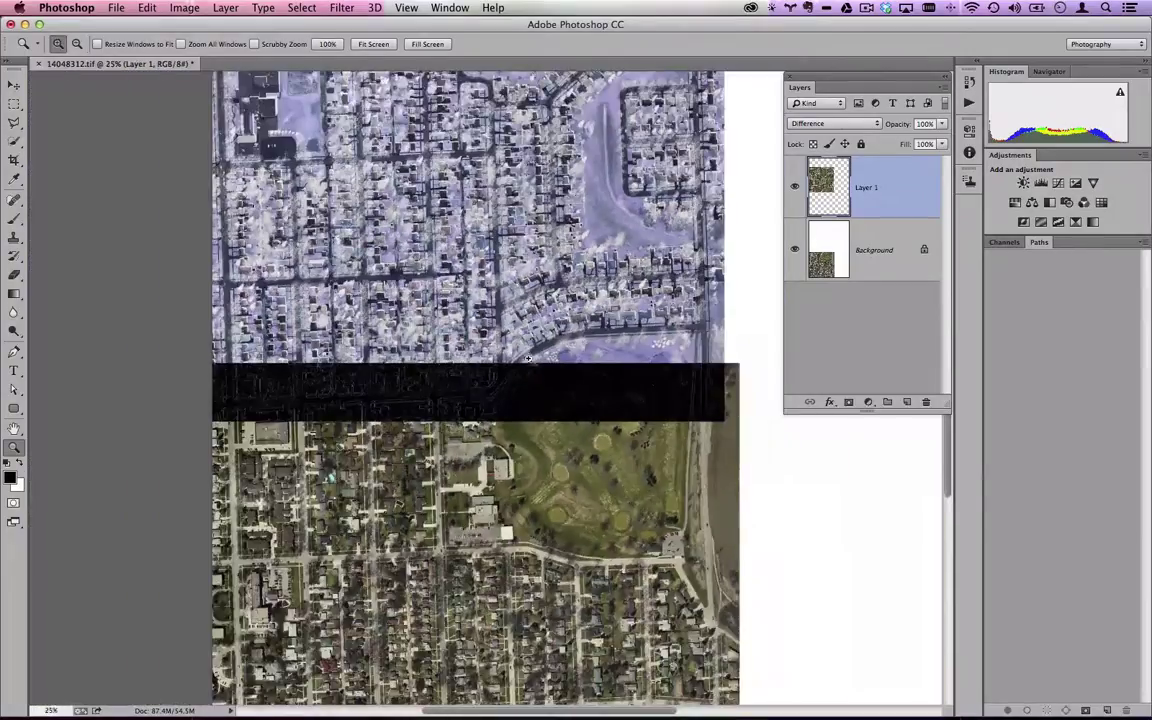
click(829, 126)
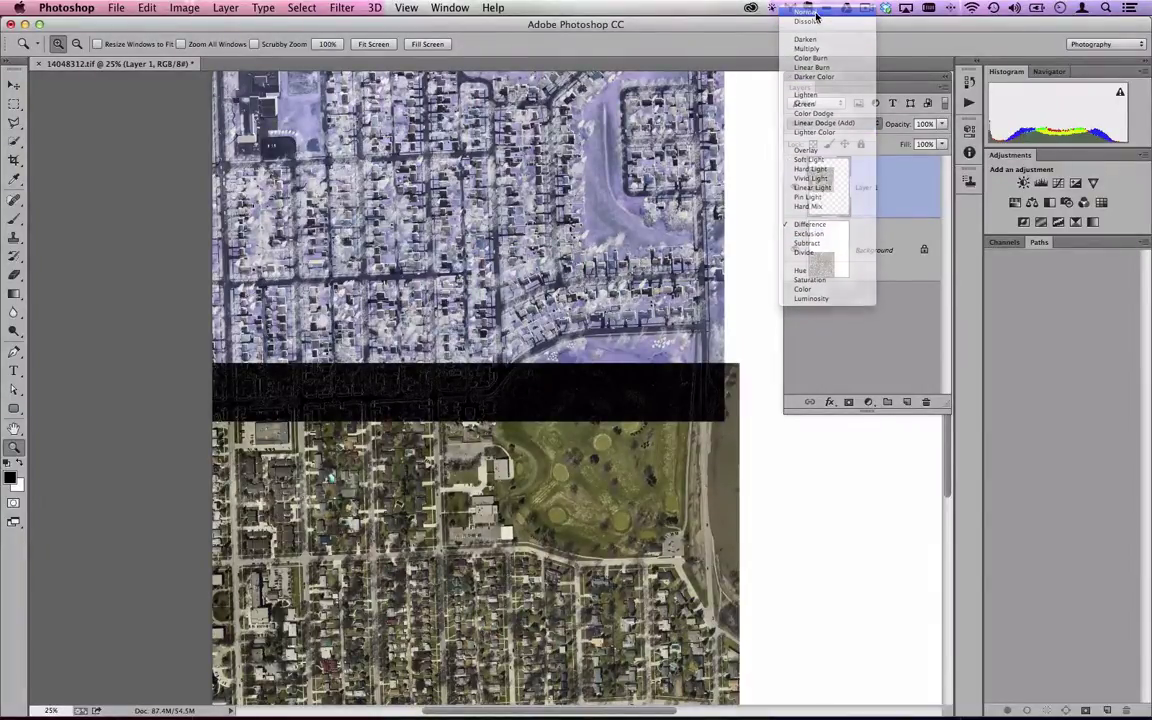
click(806, 11)
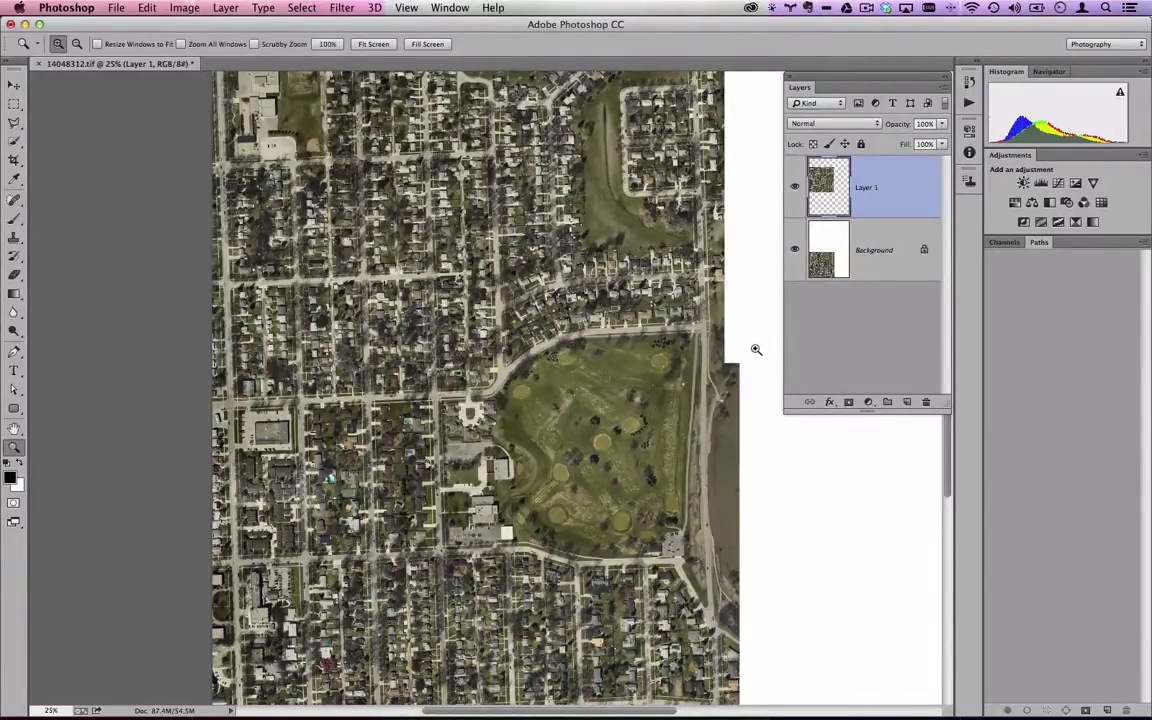
Switch to Google Earth and examine the extent of the green El Zagal site boundary and its surroundings.
key(super+Tab)
key(super+Tab)
key(super+Tab)
key(super+Tab)
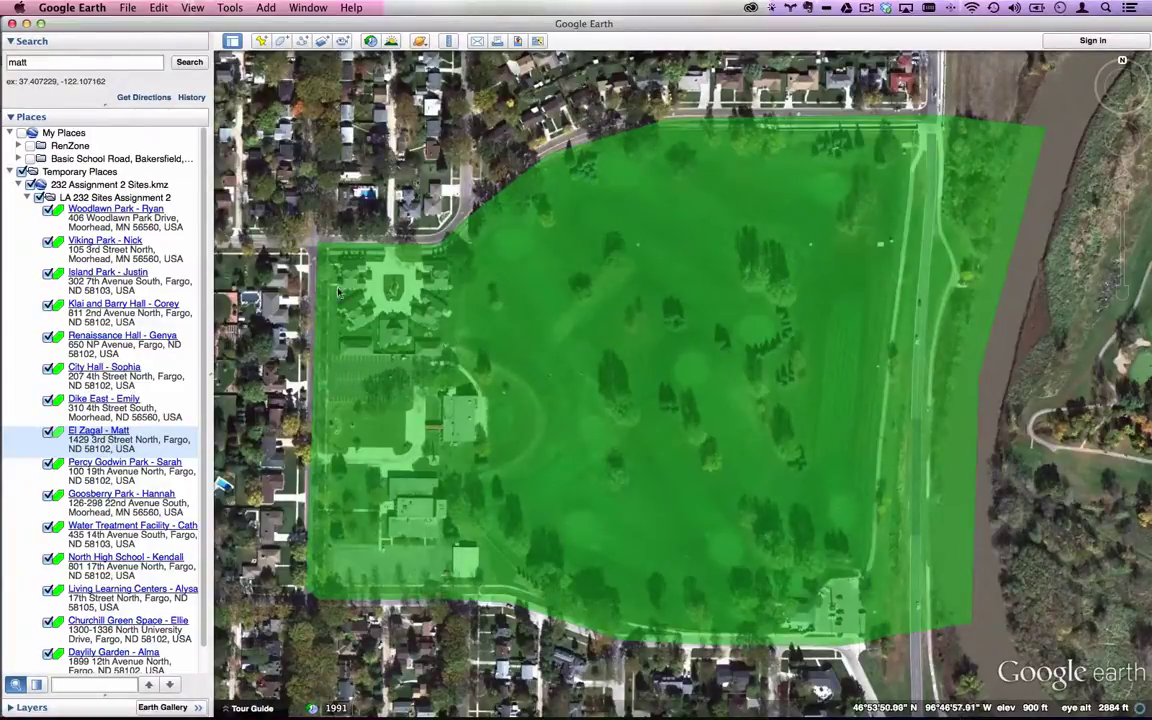
scroll(597, 383, down, 5)
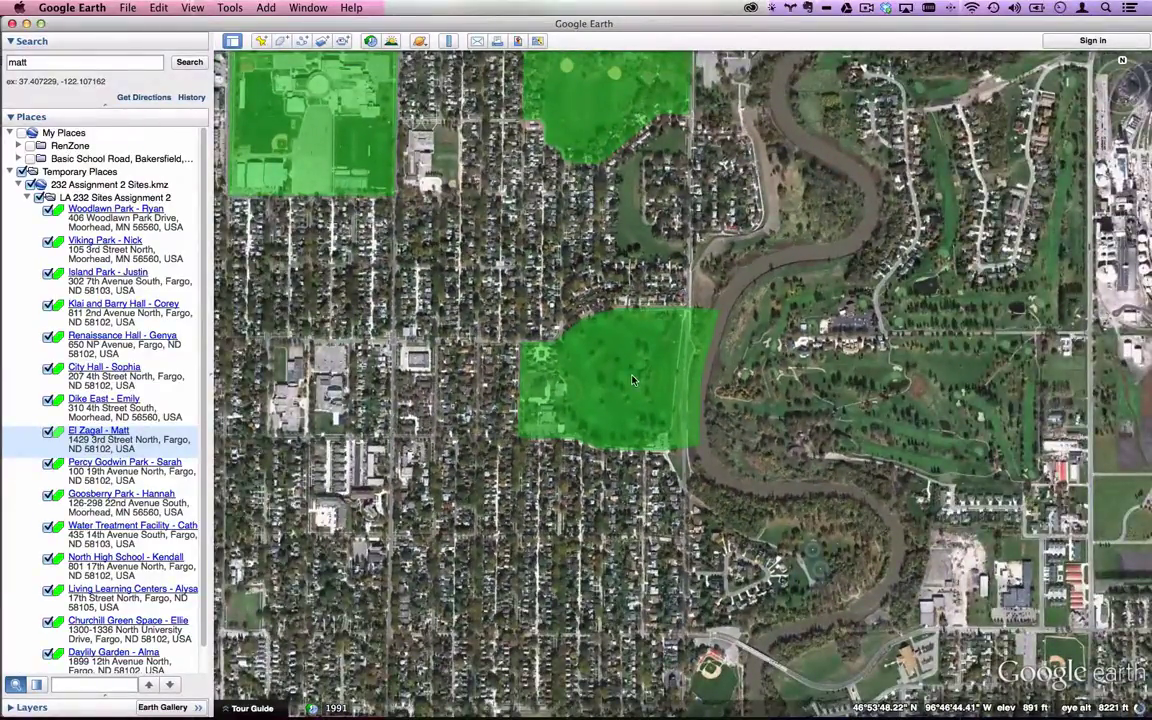
scroll(632, 378, up, 5)
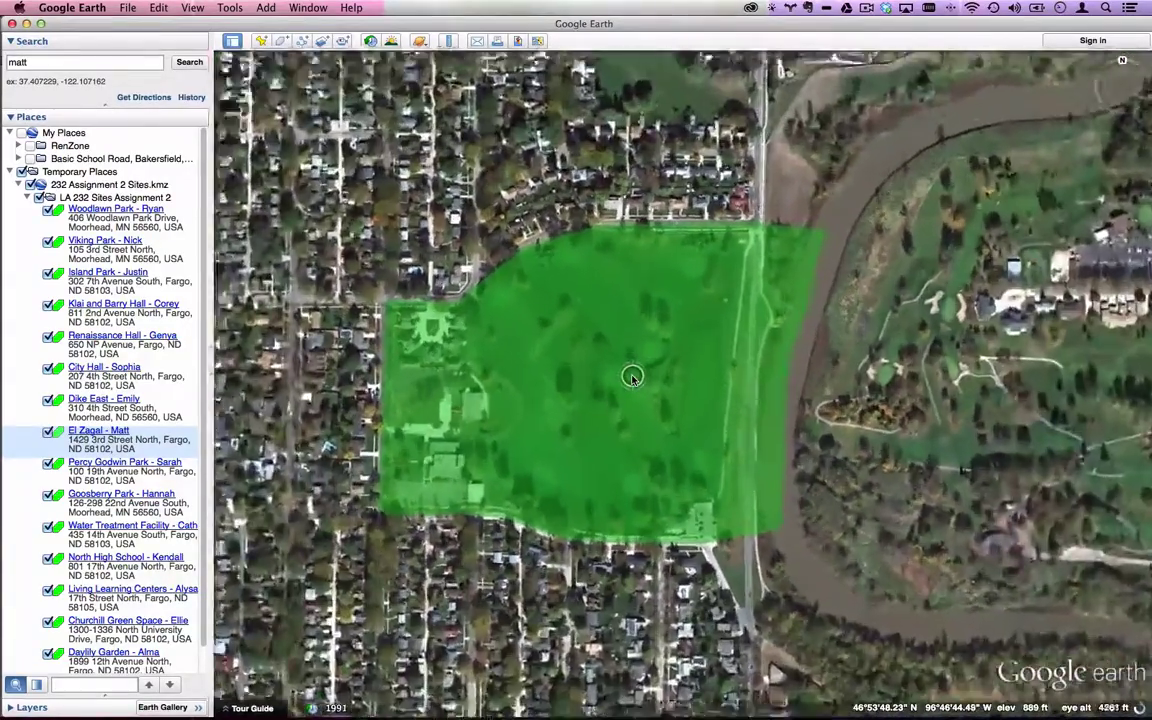
scroll(632, 378, up, 2)
drag(632, 377, 713, 379)
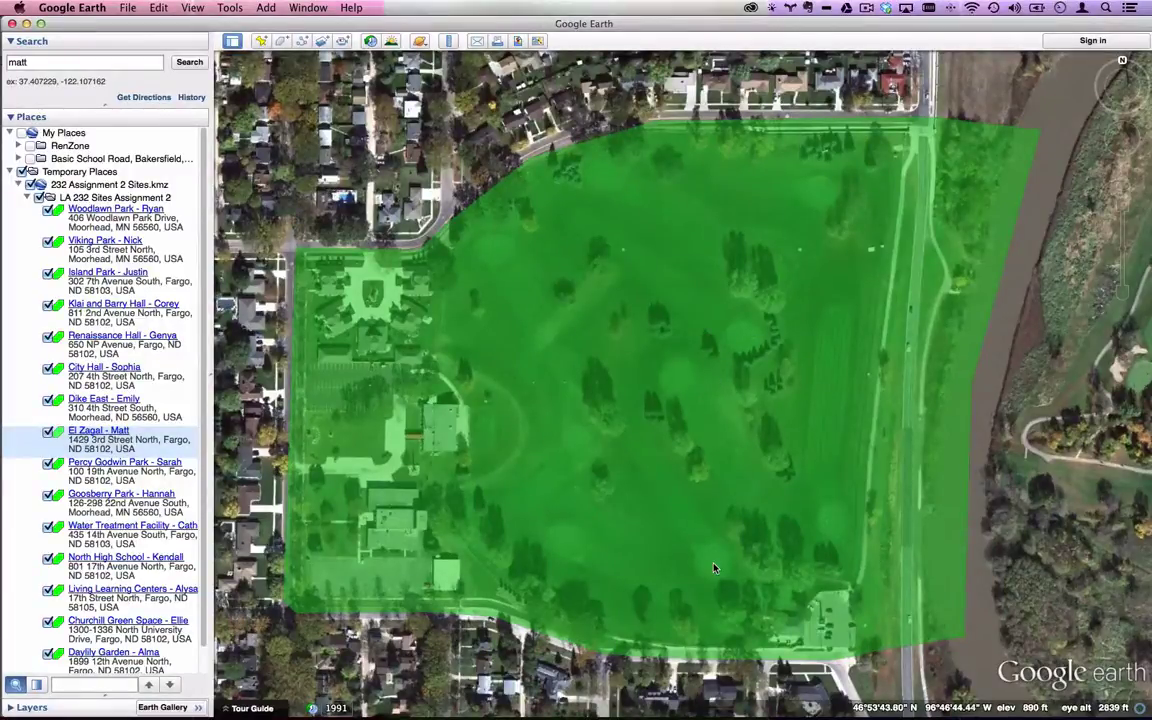
Switch back to Photoshop, crop the combined aerial to the El Zagal site with its bordering streets, and flatten the image.
key(super+Tab)
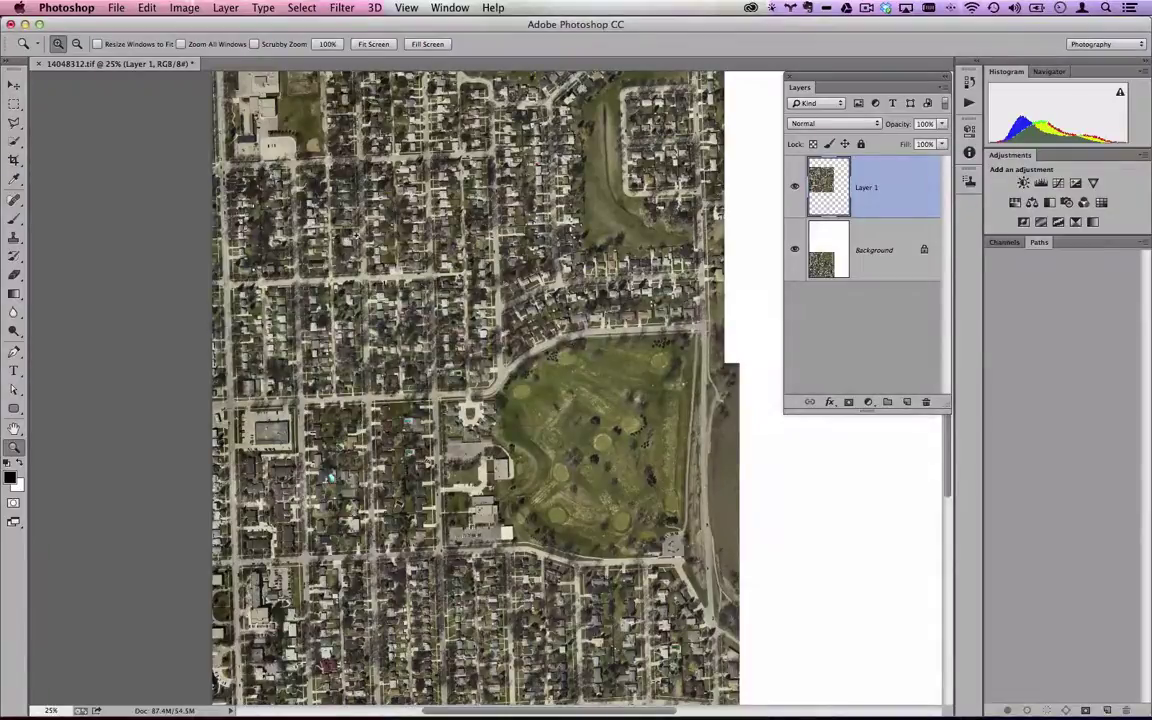
click(14, 158)
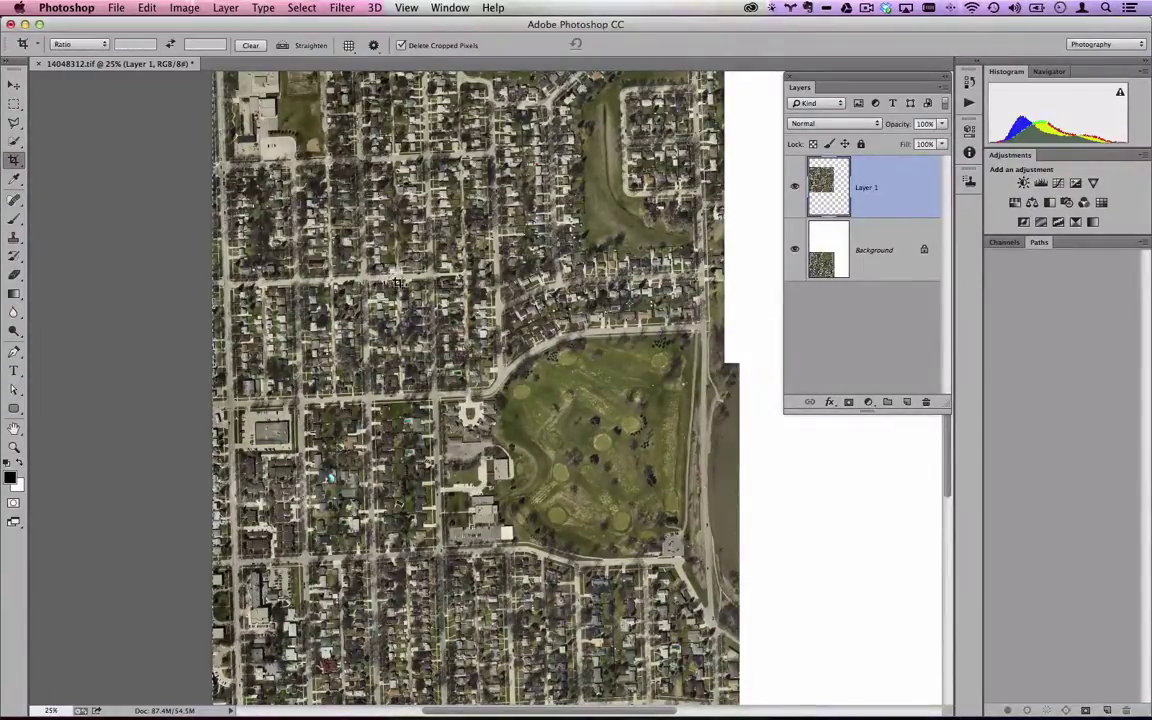
drag(424, 312, 724, 593)
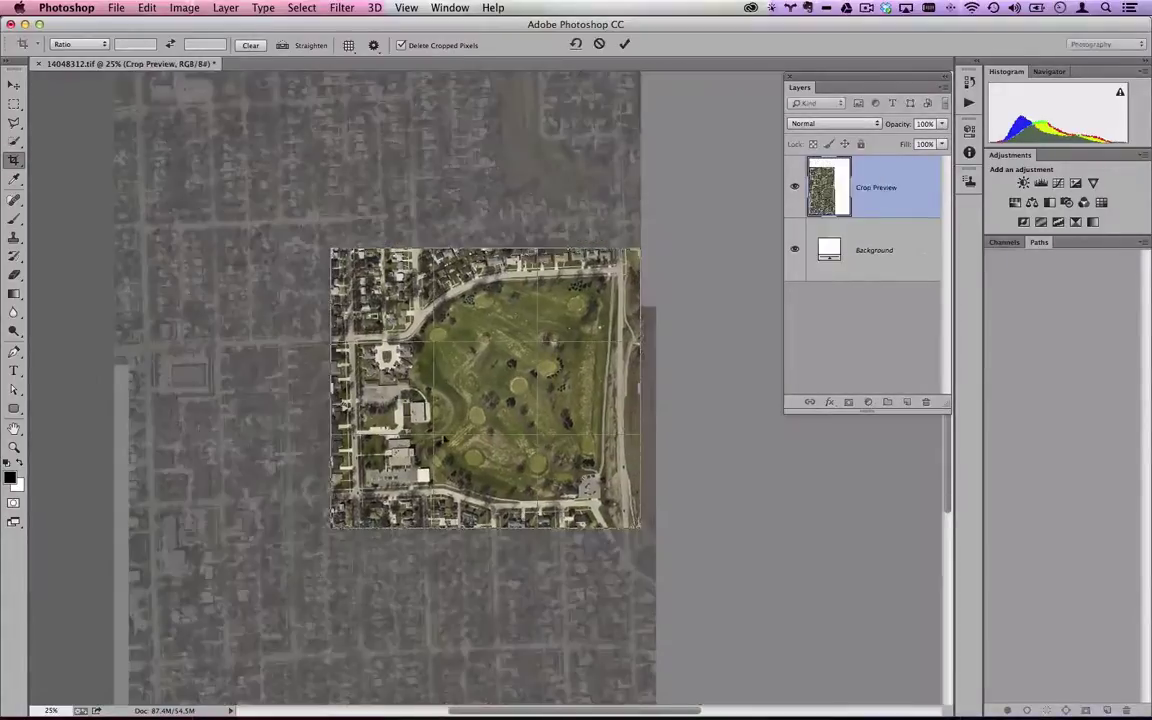
drag(332, 383, 356, 372)
mouse_move(480, 249)
mouse_down()
mouse_move(476, 258)
mouse_move(484, 250)
mouse_up()
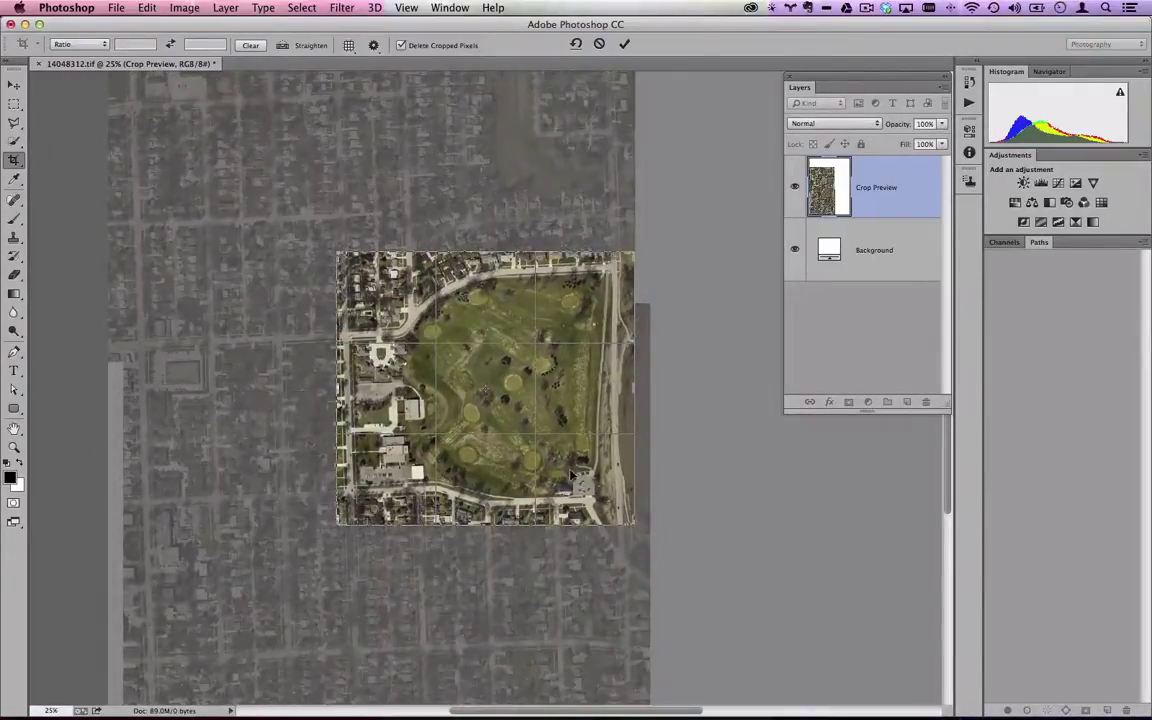
key(Return)
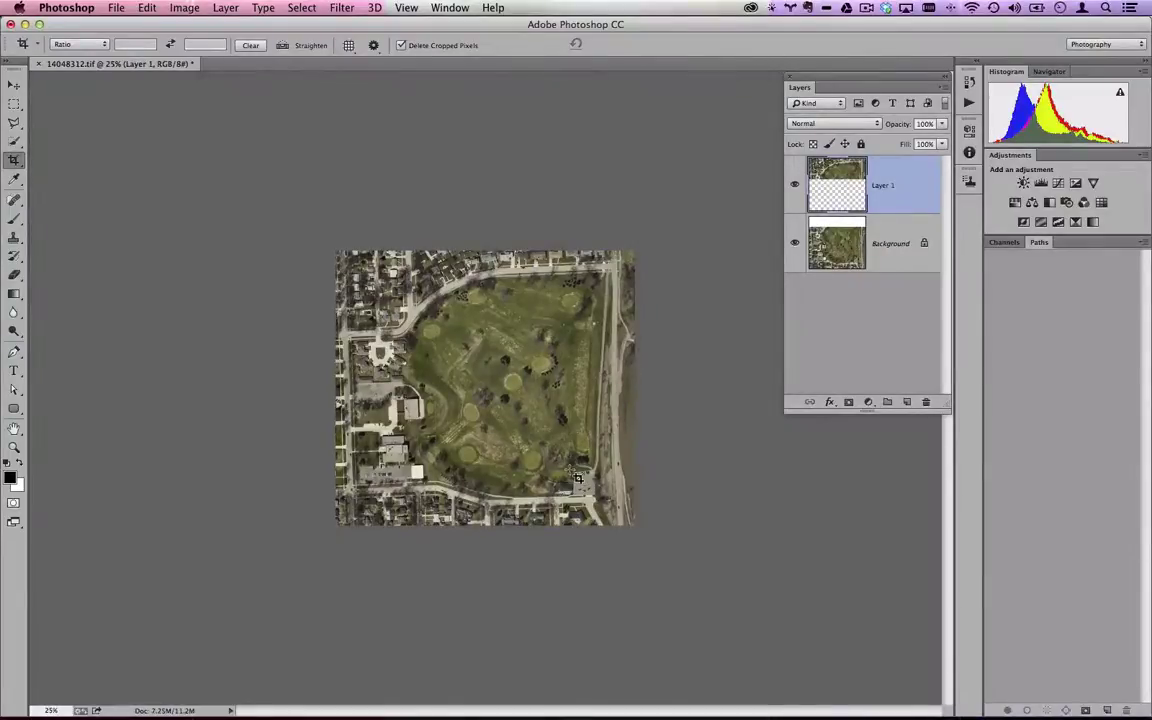
right_click(895, 170)
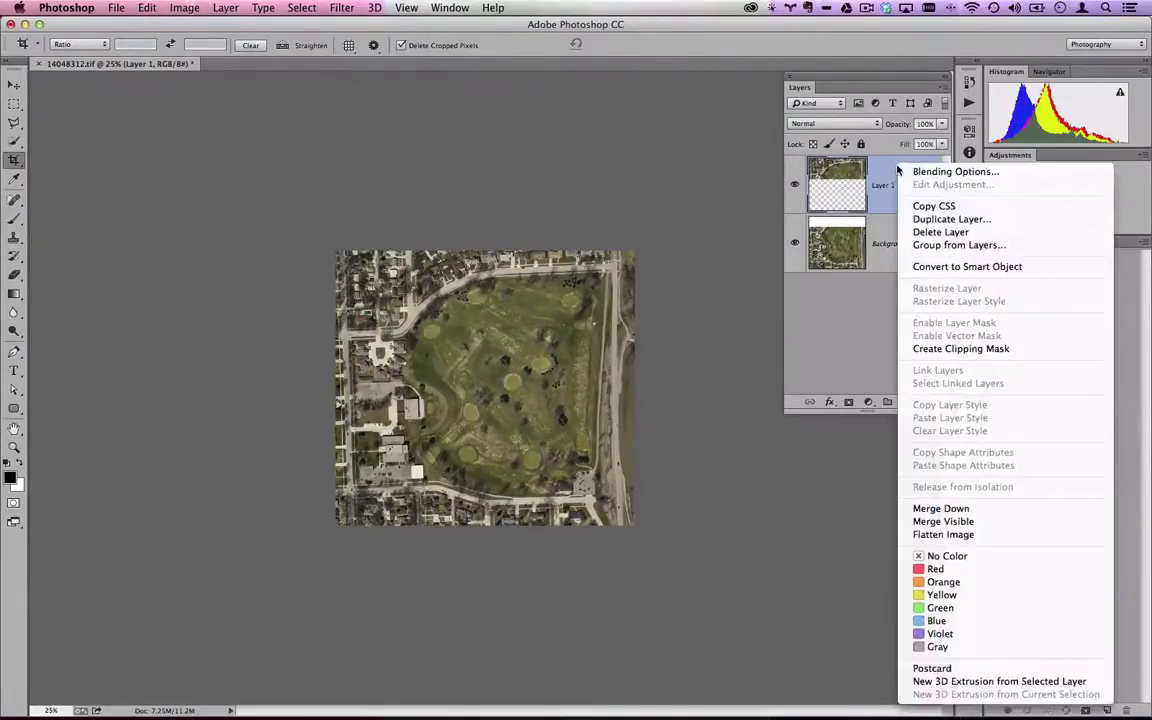
click(959, 535)
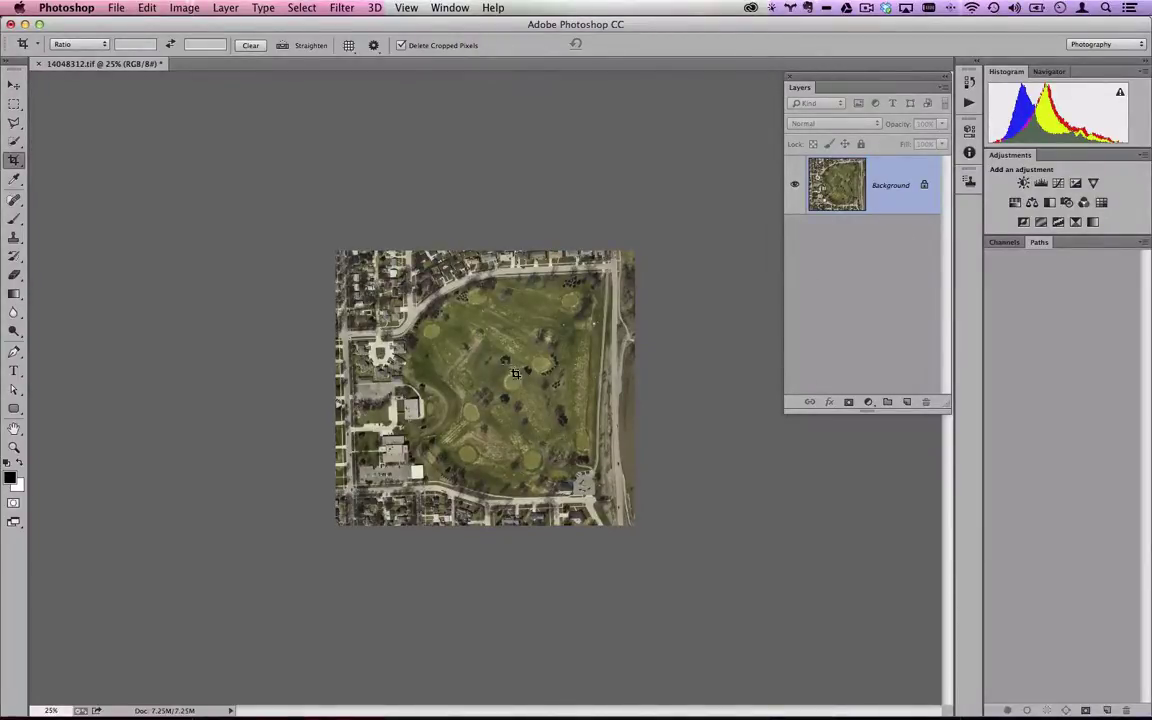
Check the cropped image's pixel dimensions and resolution in the Image Size settings, keeping the values as they are.
click(184, 8)
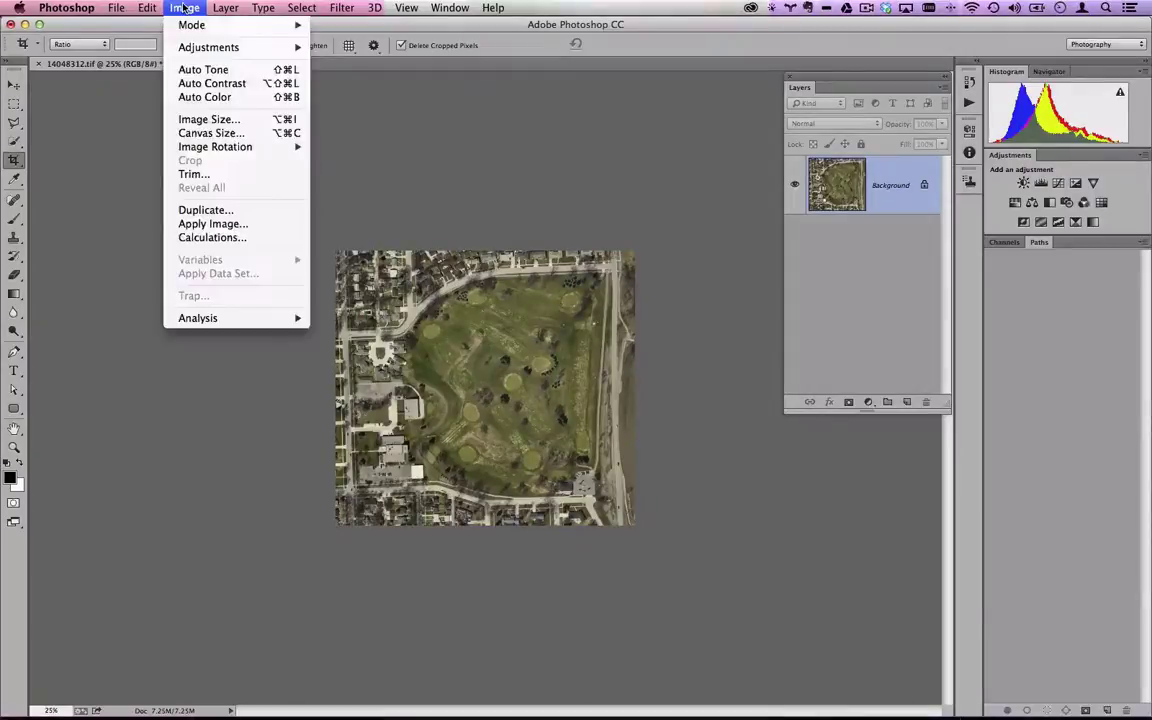
click(208, 119)
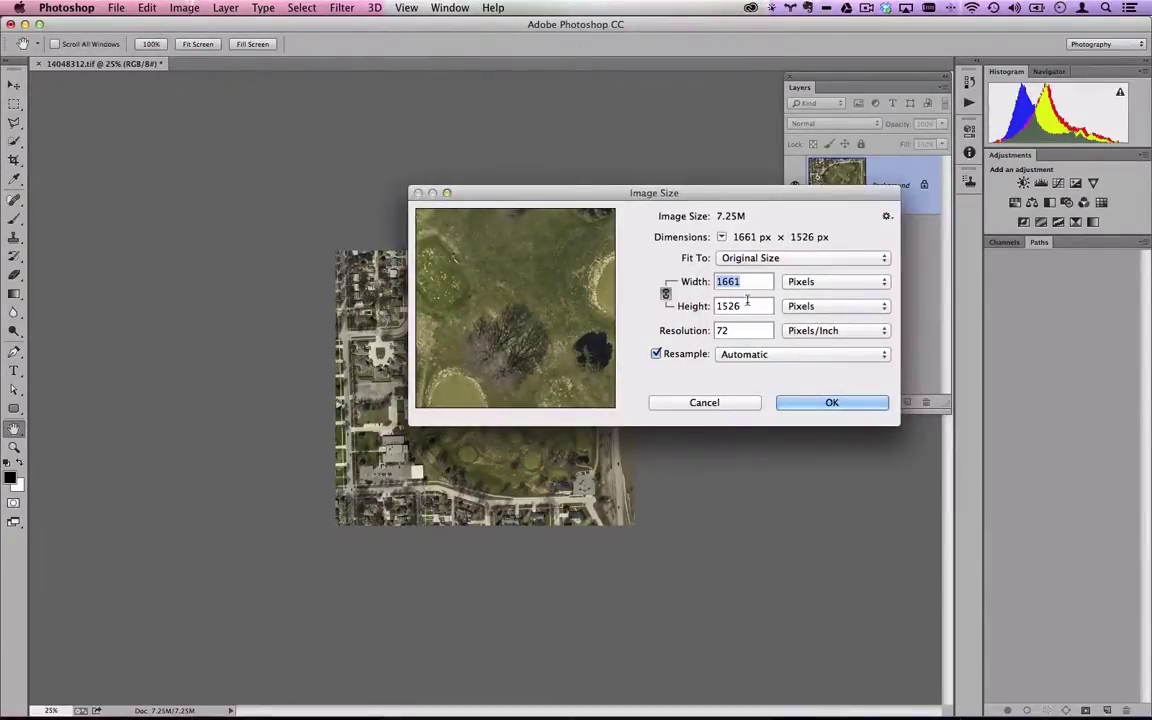
click(744, 282)
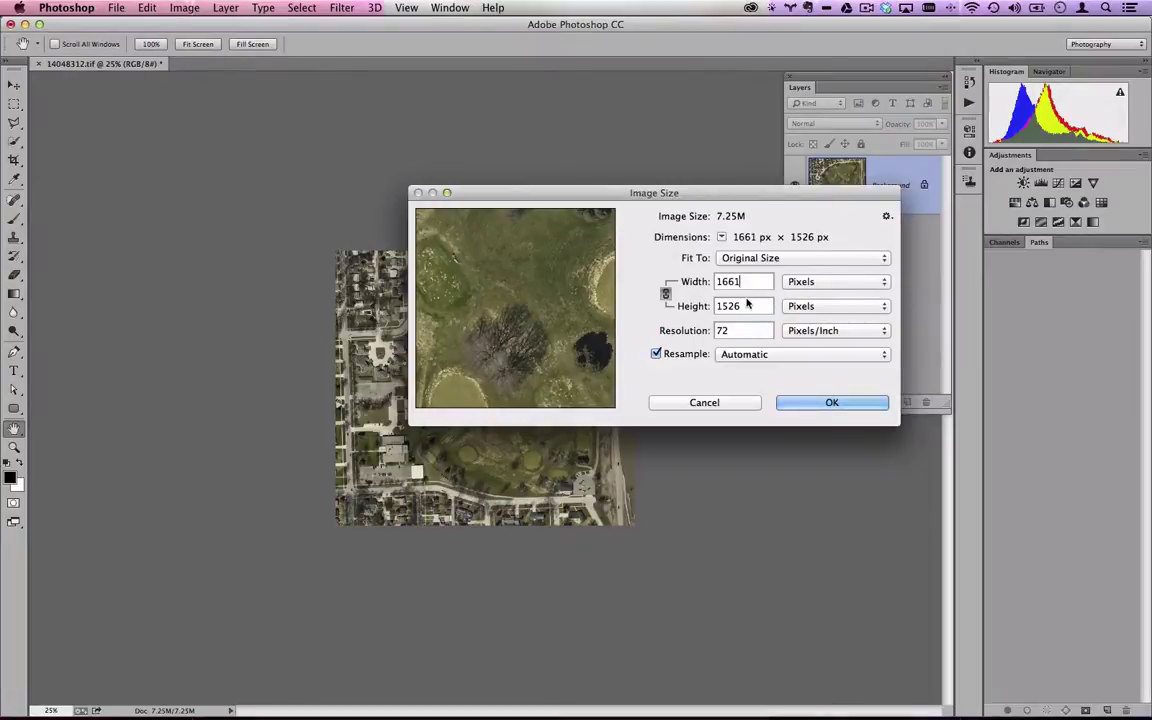
click(828, 402)
key(c)
Save the cropped aerial under a new name as TheZagal.tif, in TIFF format, in the Desktop's MattProject folder.
click(116, 7)
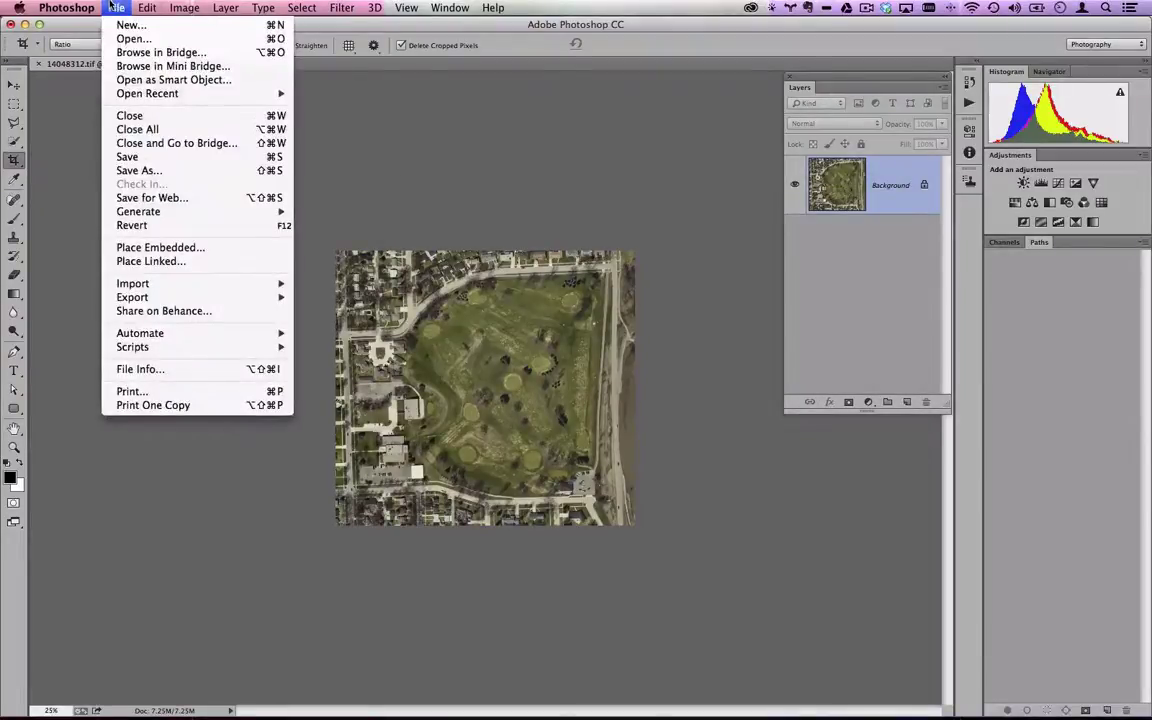
click(160, 171)
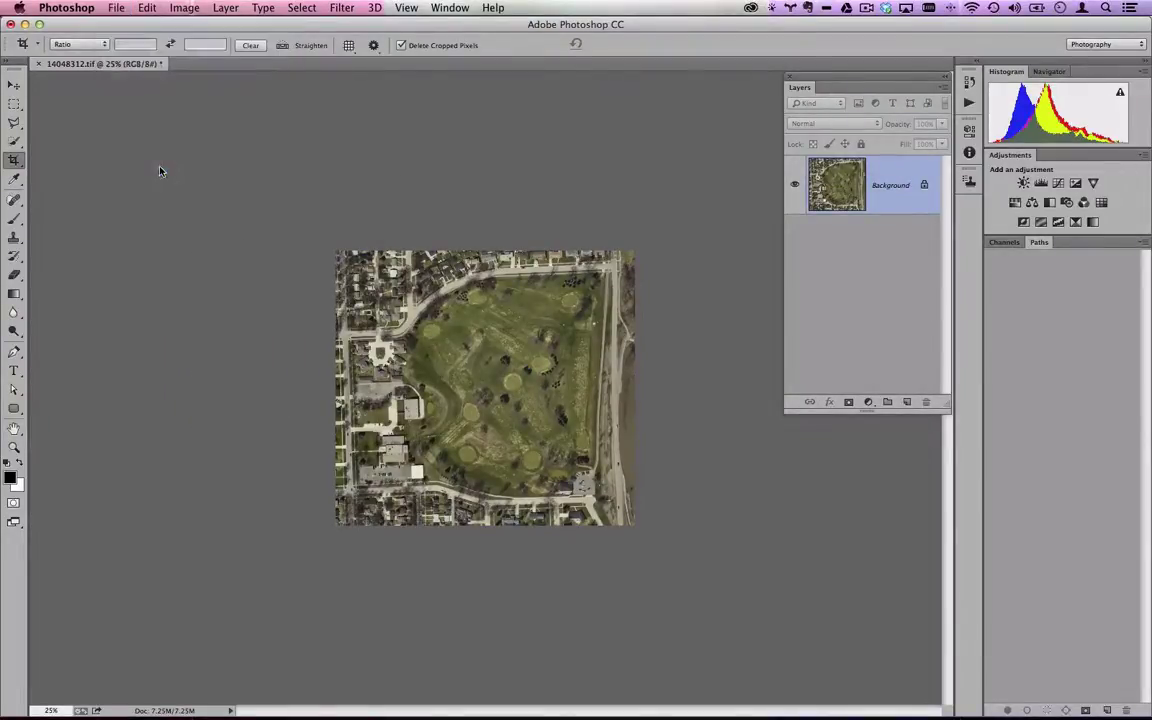
click(487, 388)
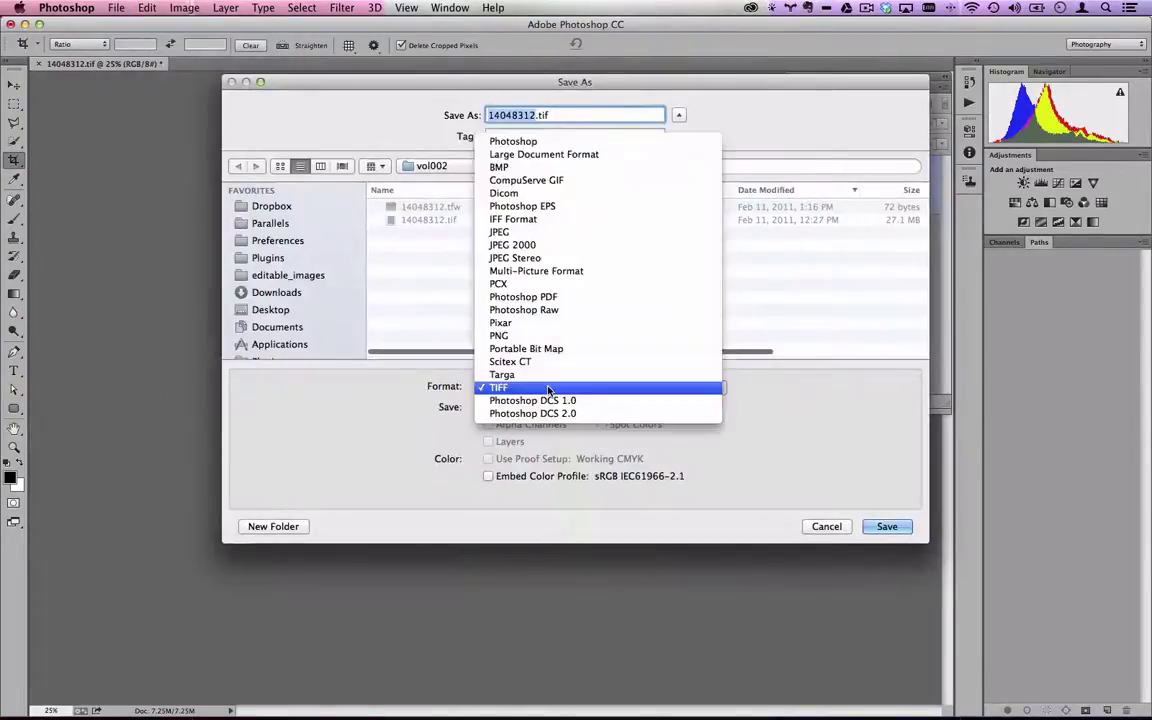
click(492, 387)
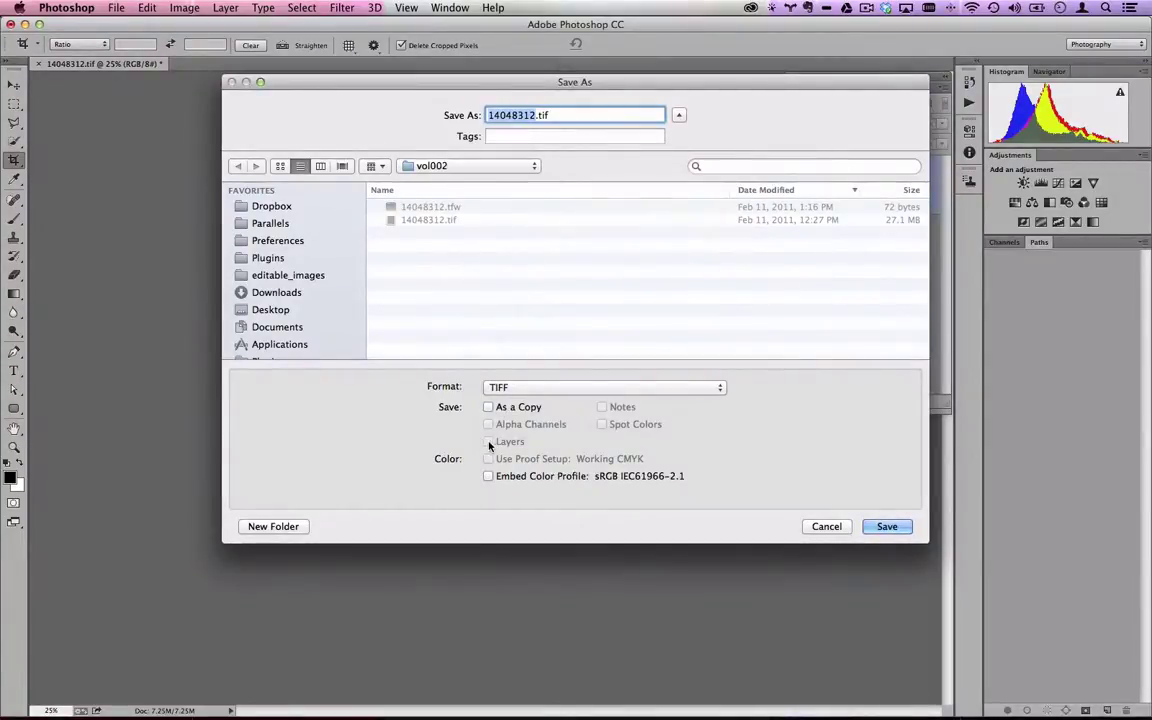
drag(787, 84, 691, 78)
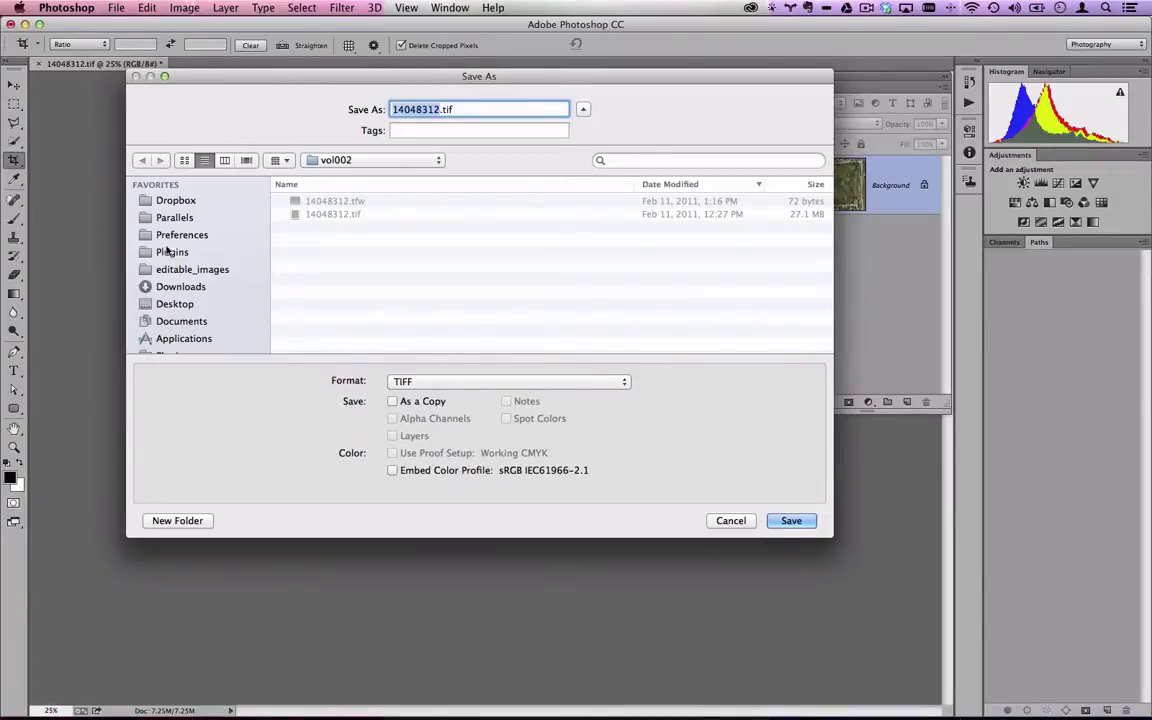
click(185, 305)
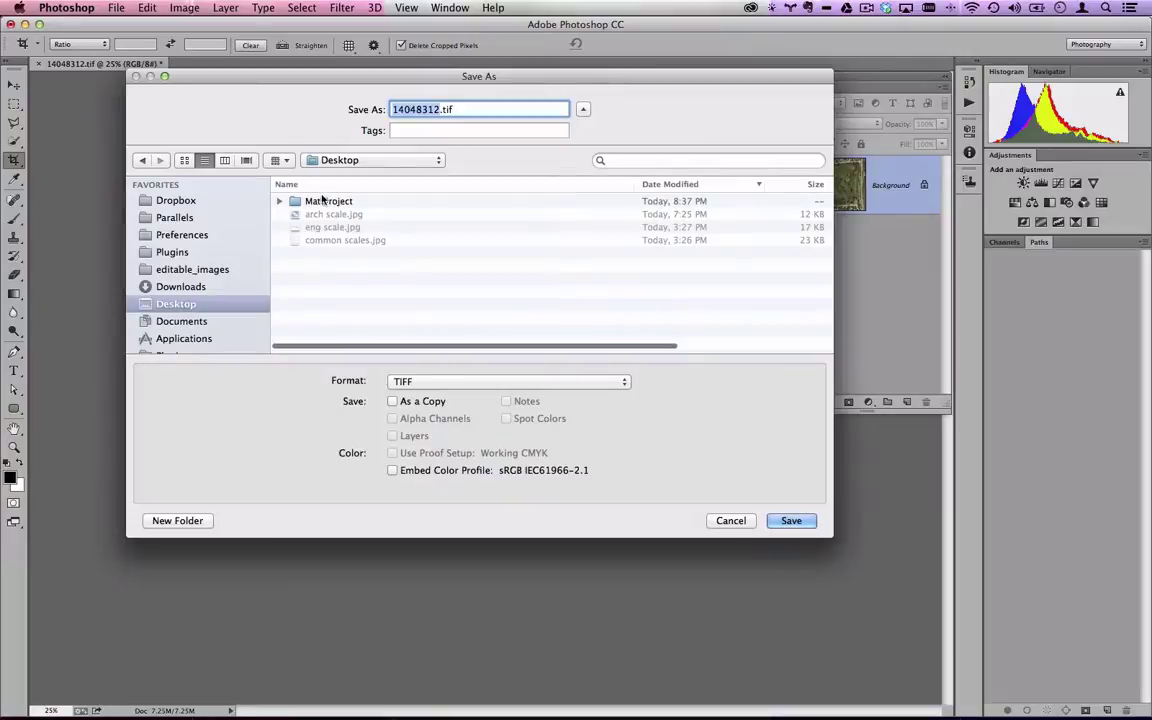
click(323, 203)
double_click(323, 203)
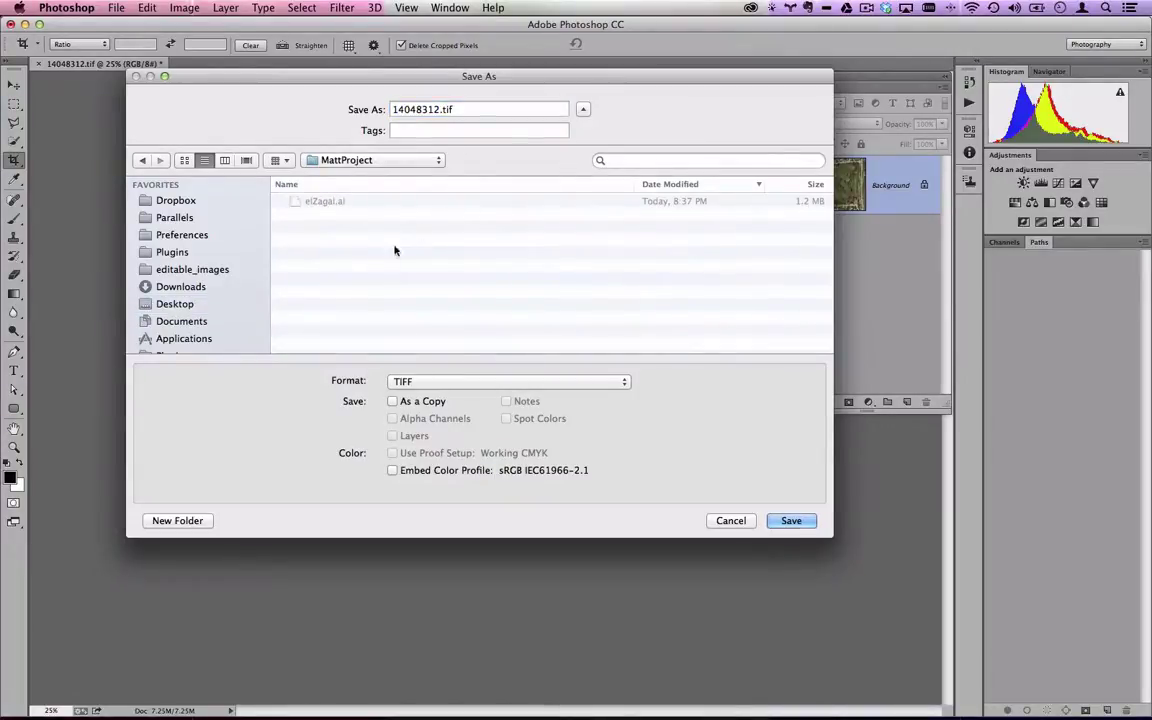
key(Tab)
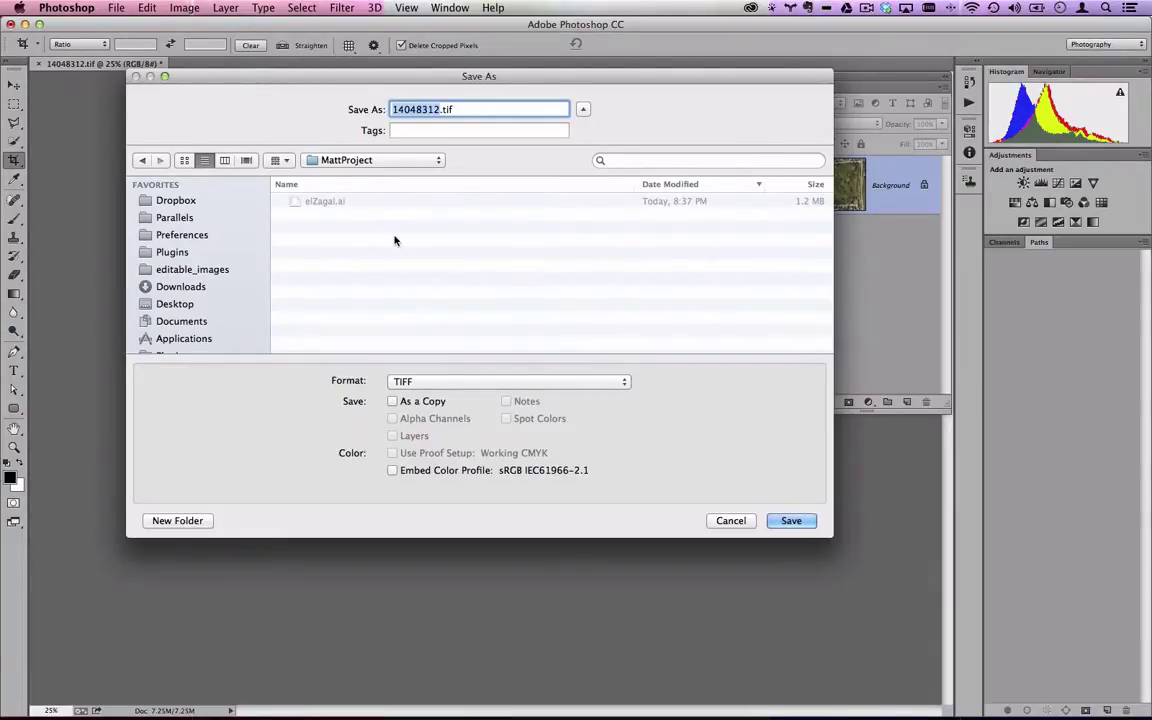
text(TheZagal)
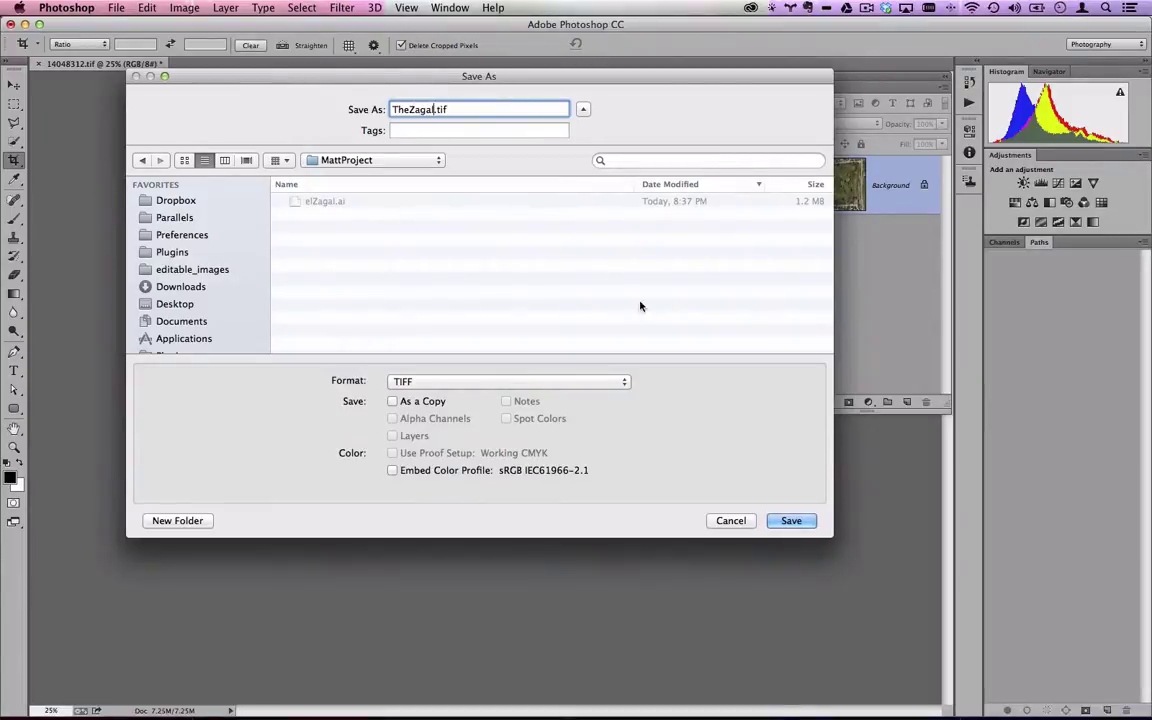
click(798, 521)
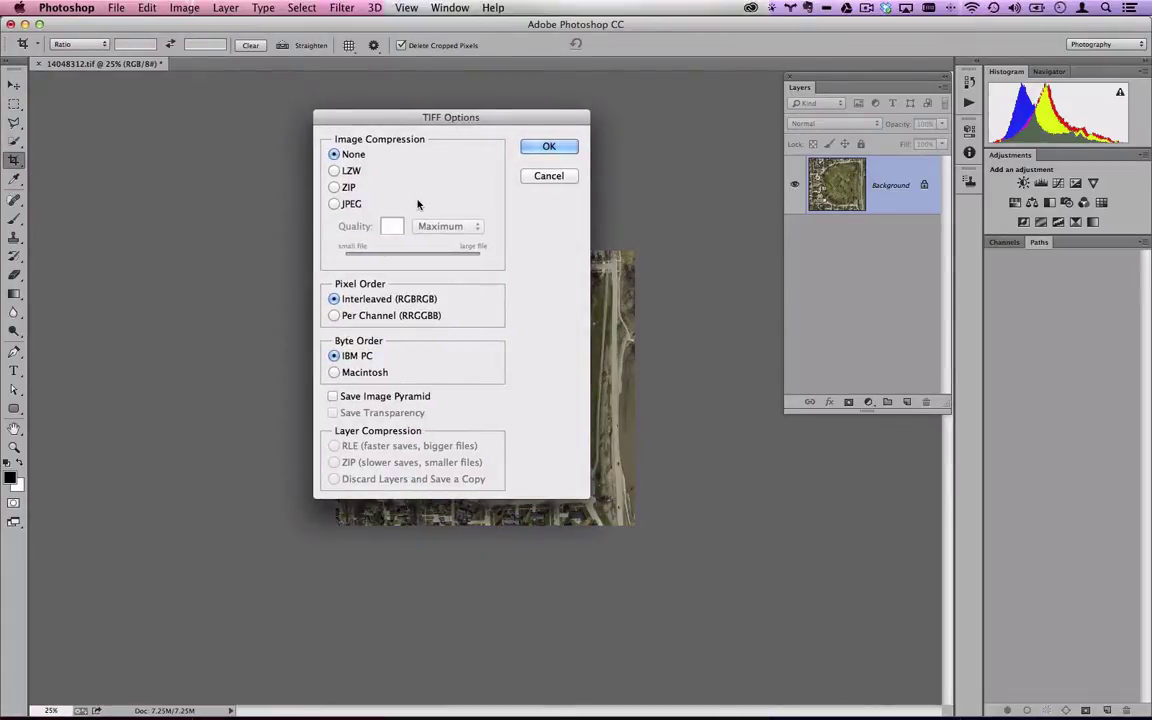
Use LZW image compression for TheZagal.tif and finish saving it.
click(343, 172)
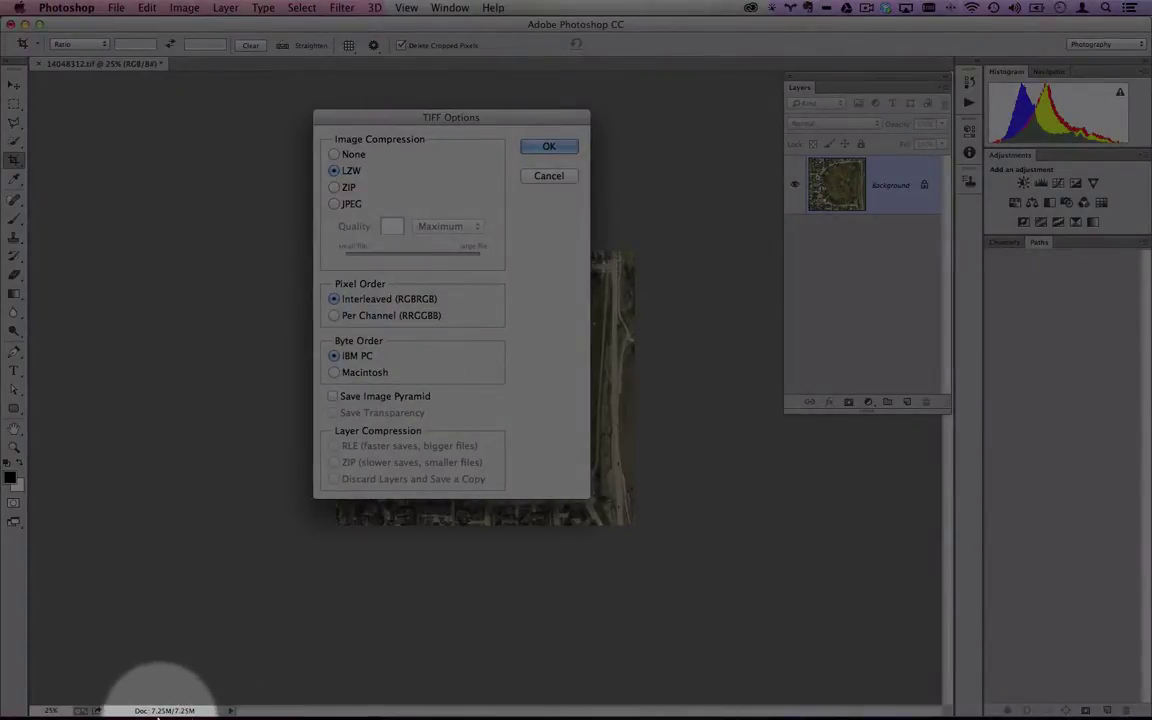
mouse_move(174, 714)
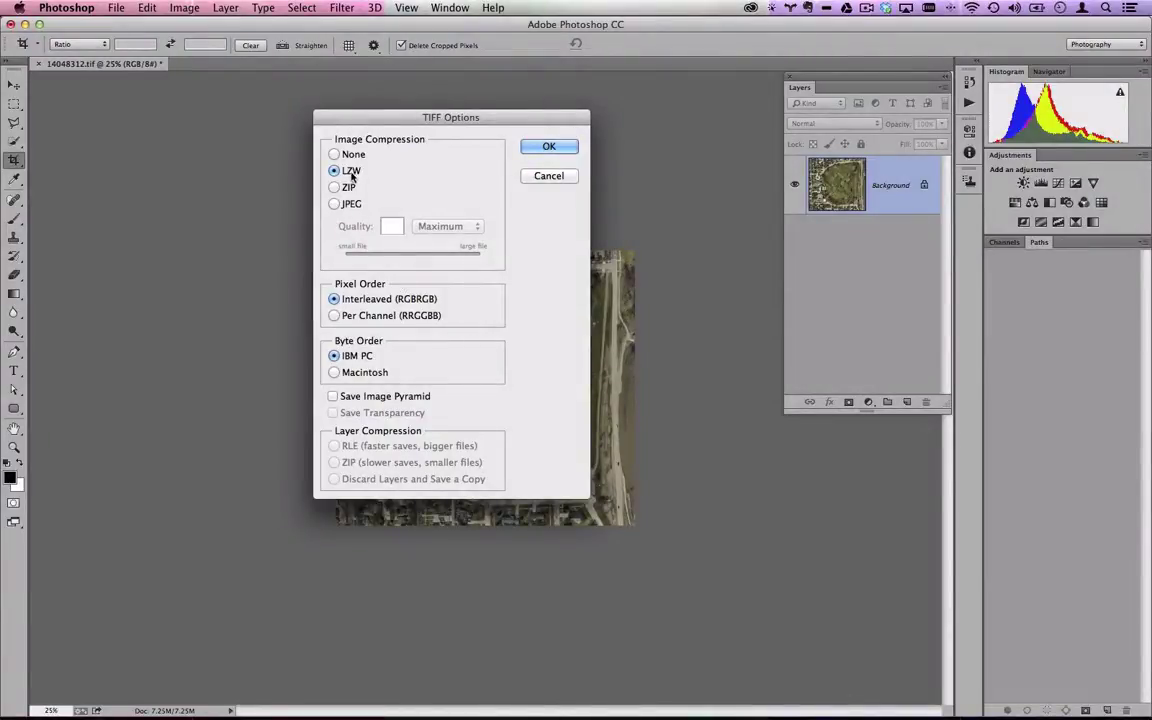
click(536, 148)
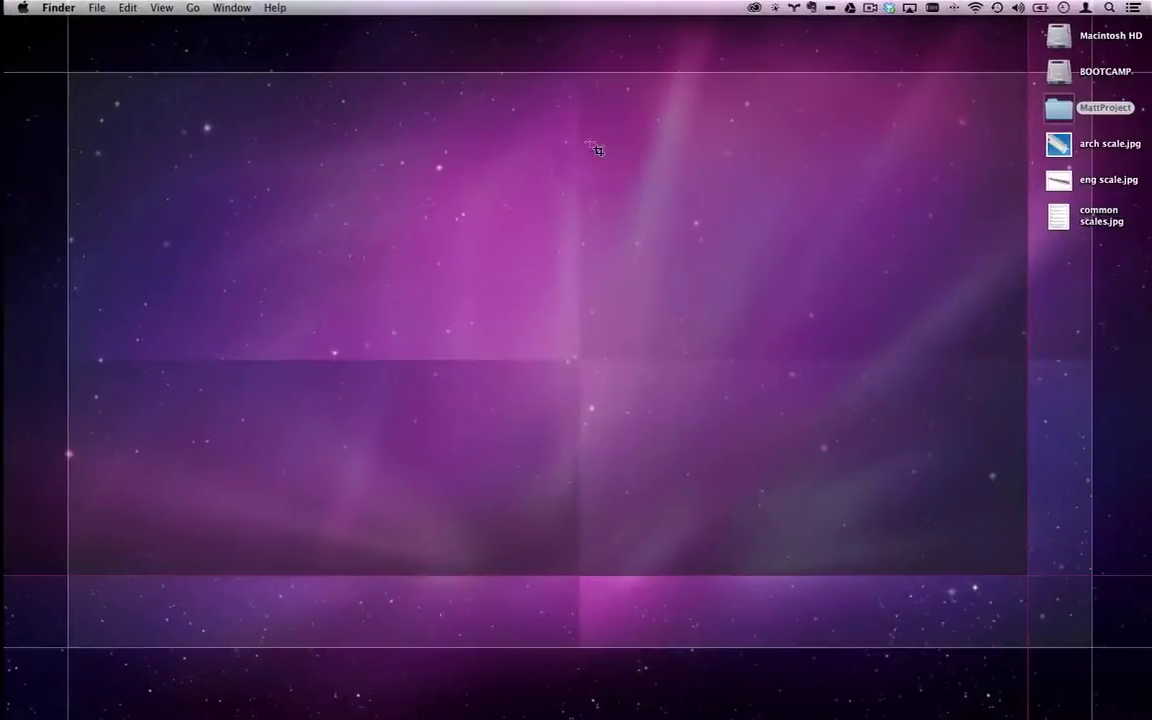
Switch to Finder, open the MattProject folder and check the file size of TheZagal.tif in its file information.
double_click(1058, 116)
click(581, 221)
key(super+i)
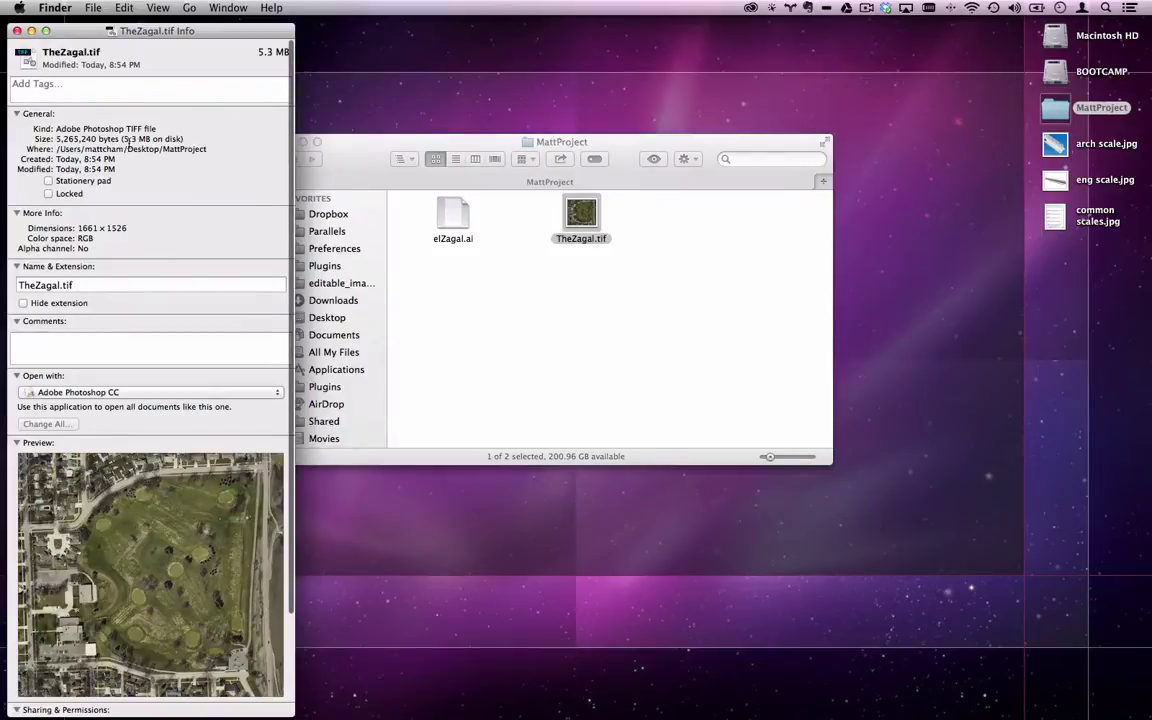
click(17, 31)
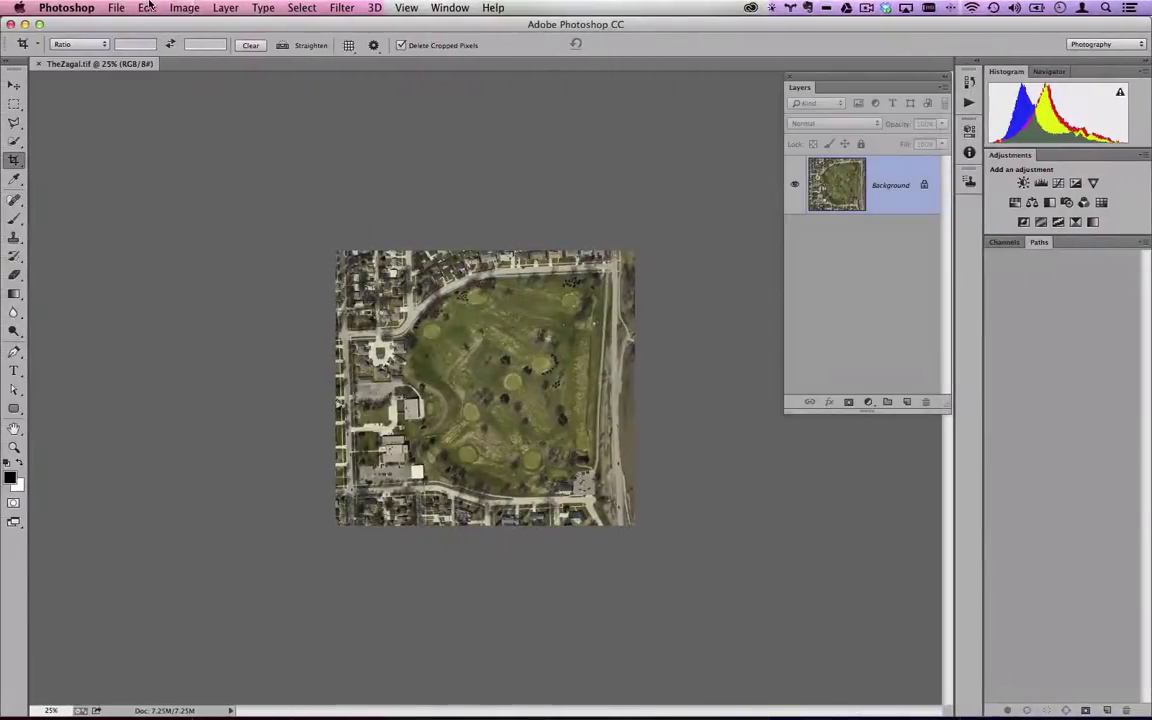
Switch back to Photoshop and save another TIFF copy named TheZagal_wjpgc.tif, using JPEG compression at quality 5.
click(117, 7)
click(152, 170)
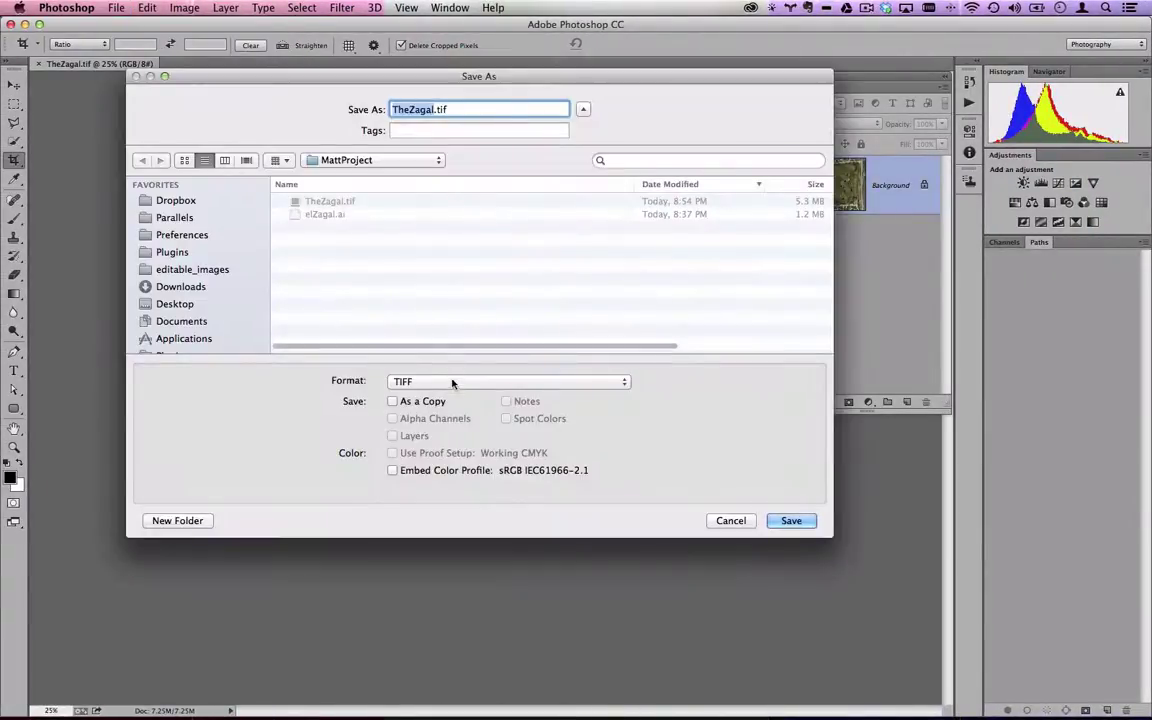
click(436, 110)
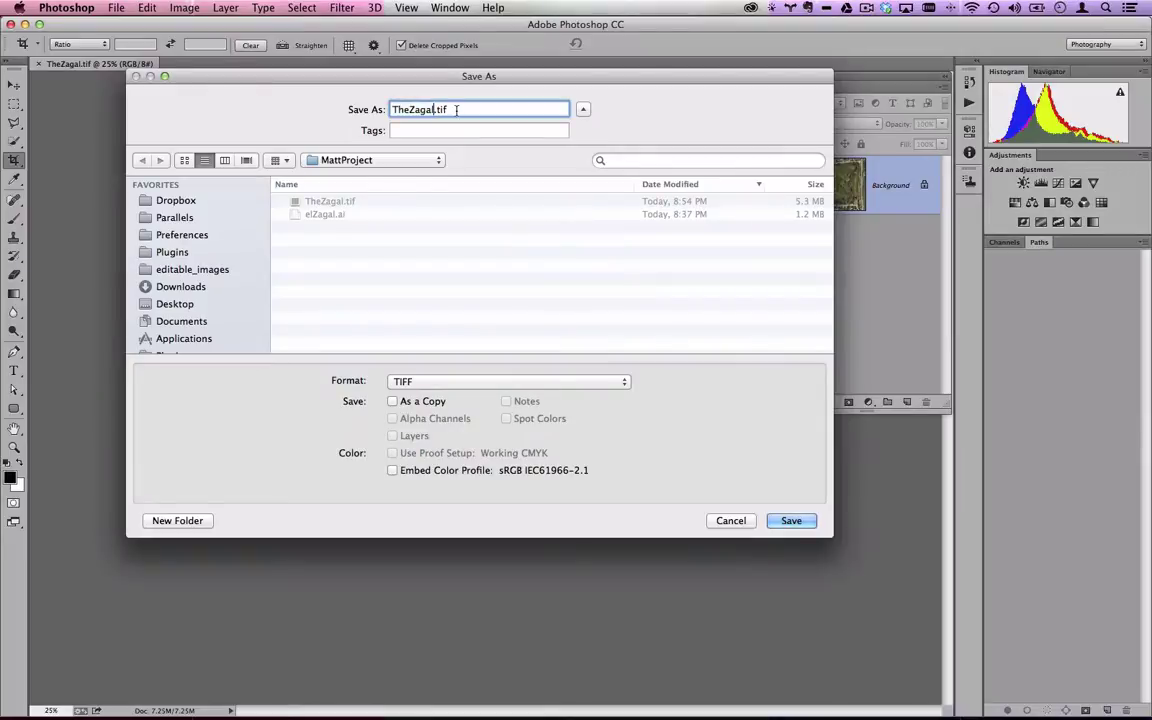
text(_wjpgc)
click(806, 522)
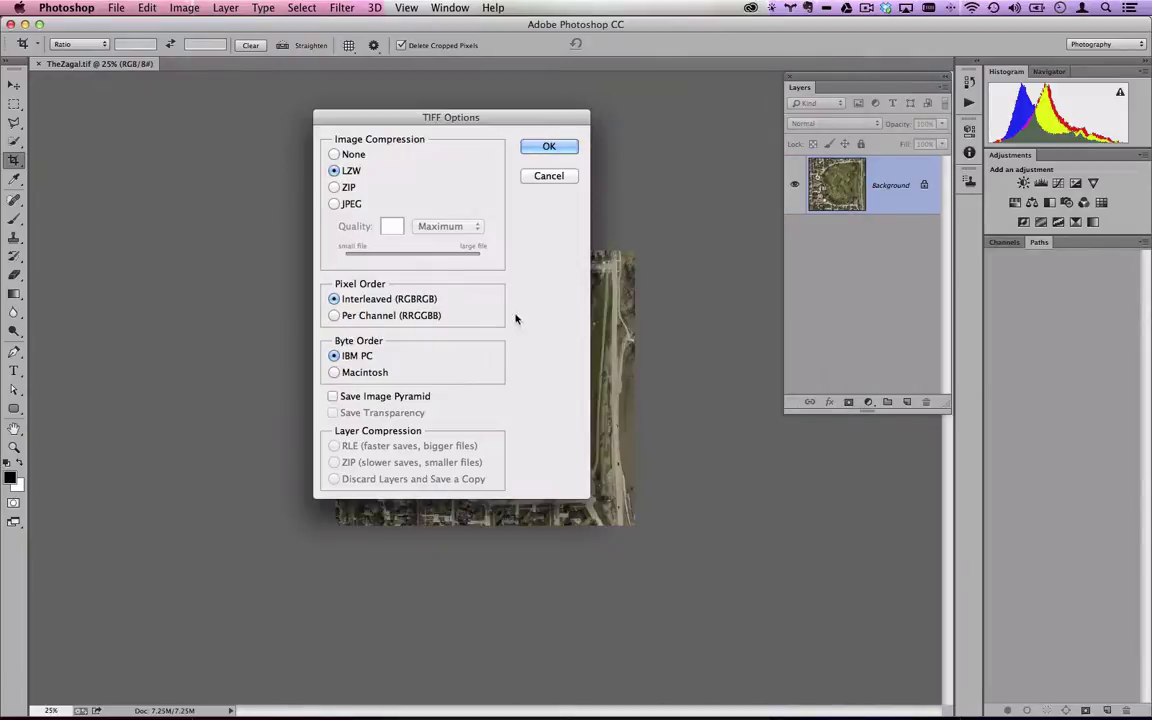
click(334, 204)
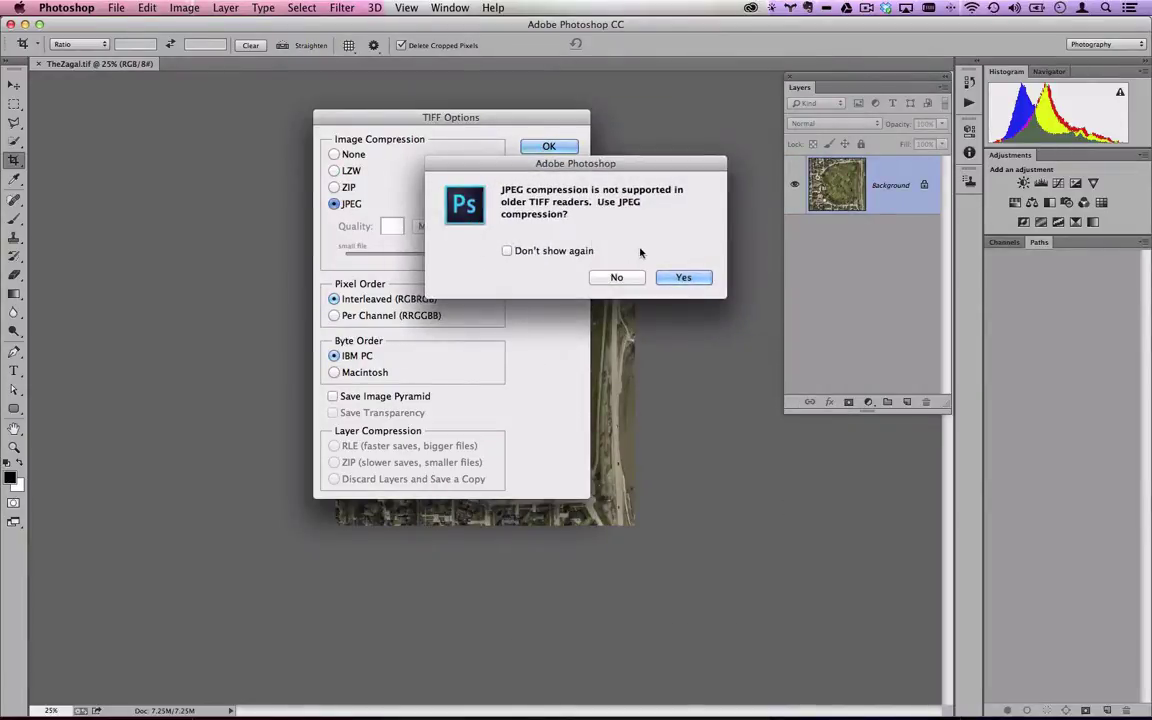
click(684, 277)
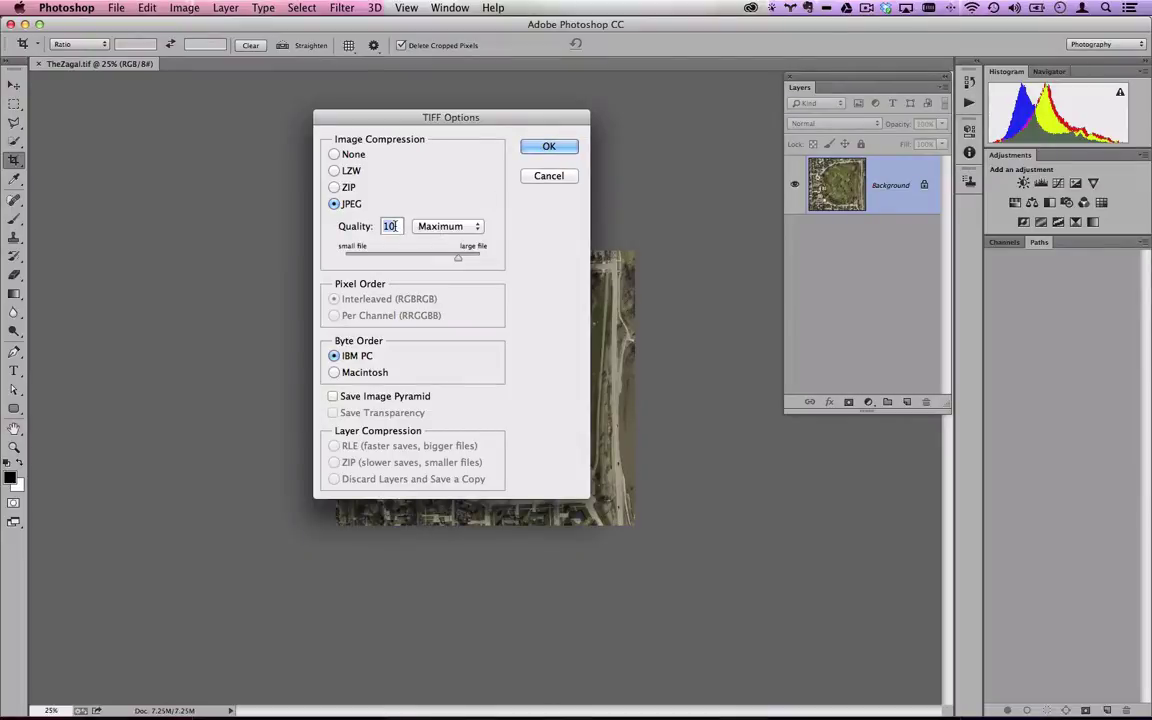
text(5)
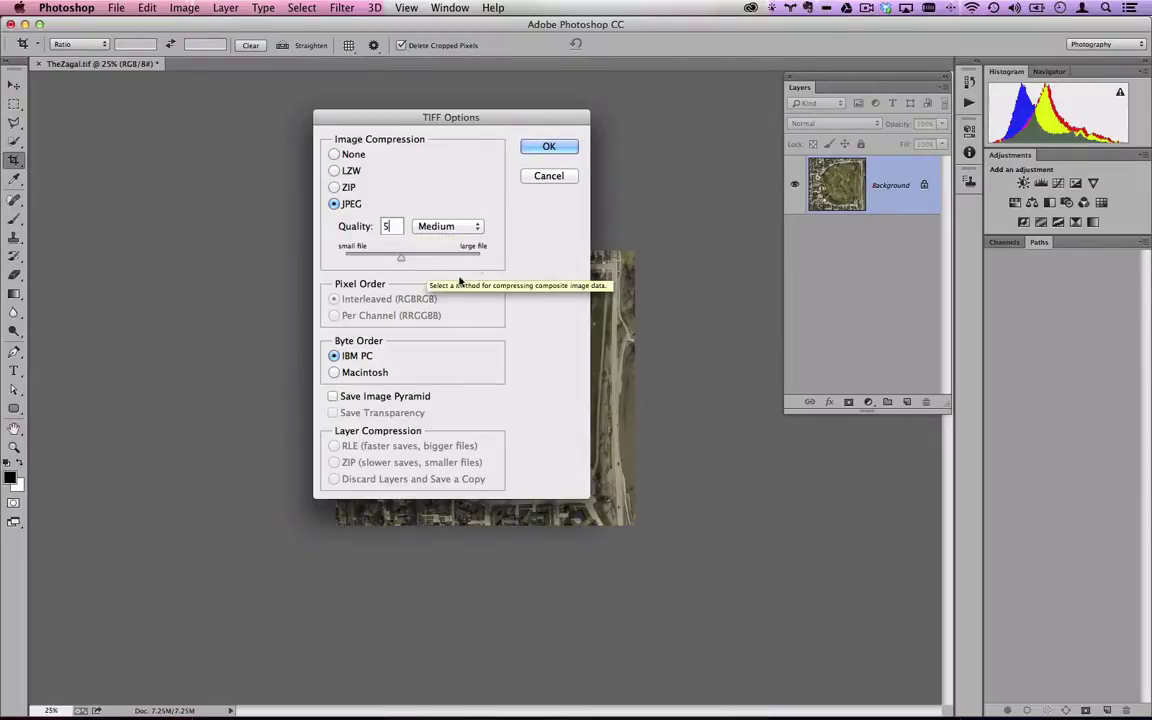
click(549, 146)
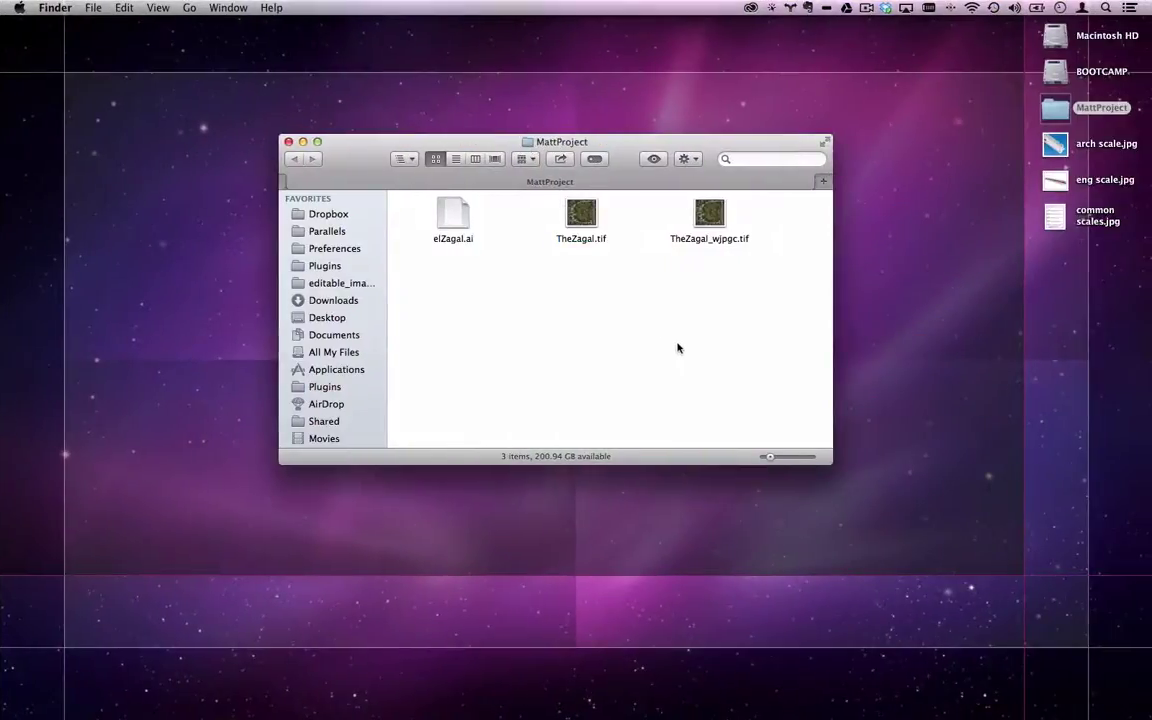
Check the file size of TheZagal_wjpgc.tif in Finder's file information.
click(709, 212)
key(super+i)
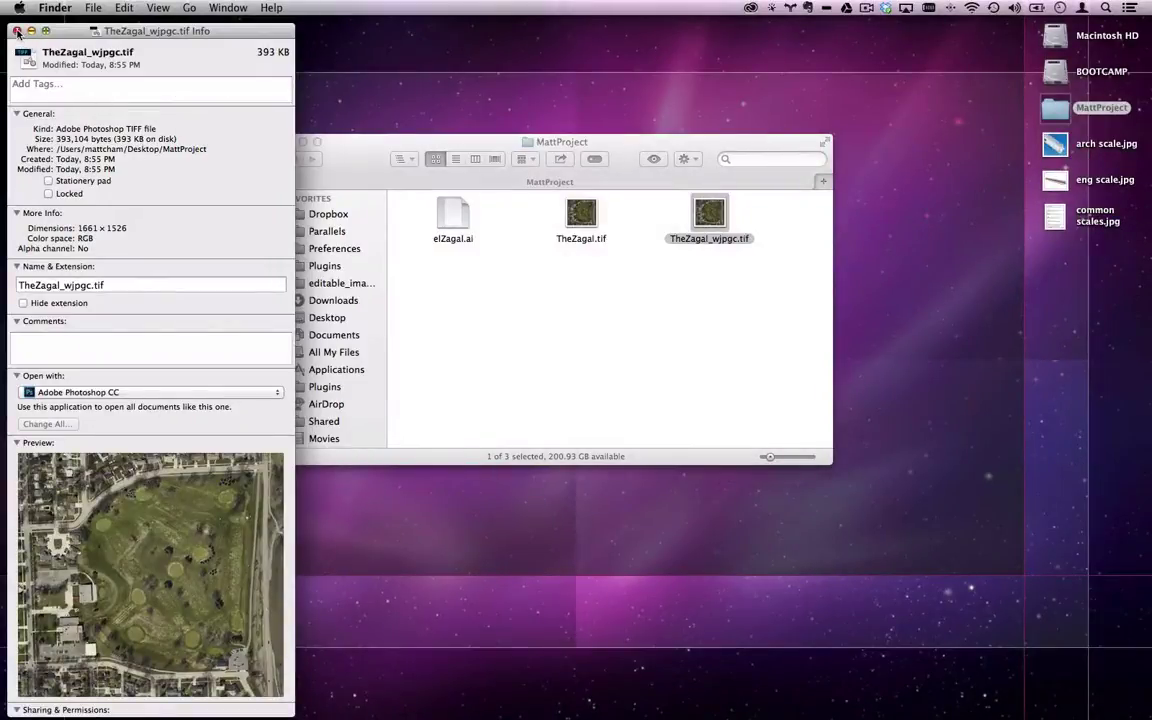
click(17, 31)
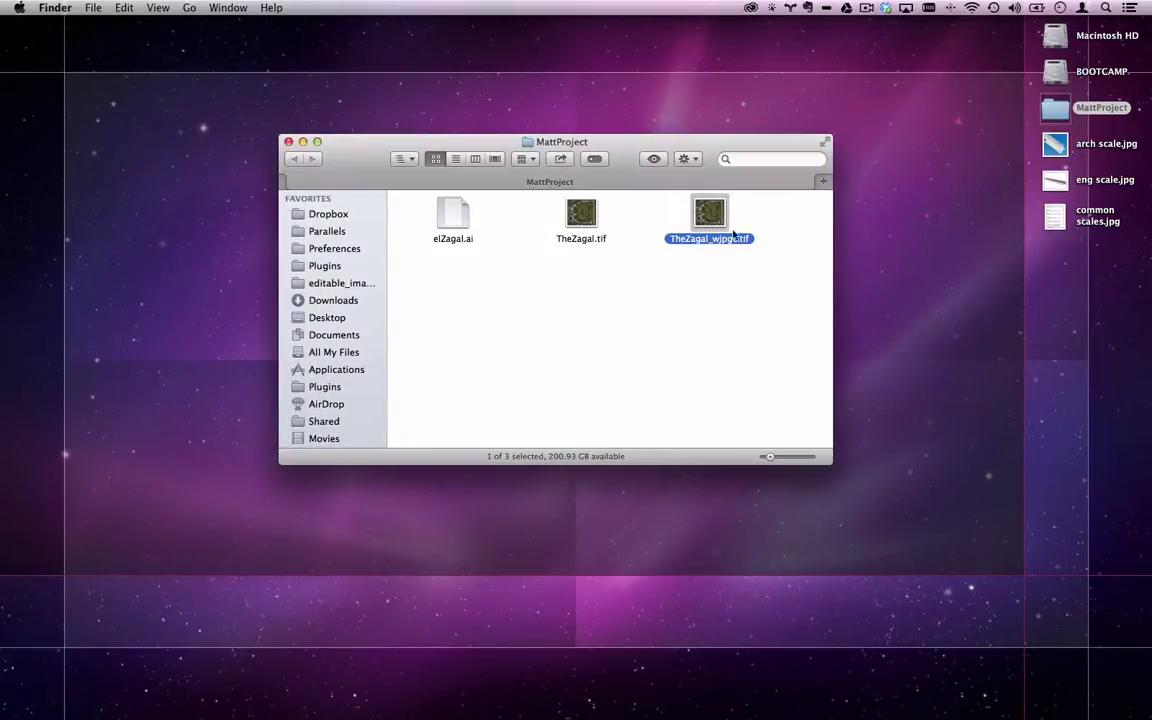
Move the JPEG-compressed TheZagal_wjpgc.tif from the MattProject folder to the Trash.
right_click(705, 216)
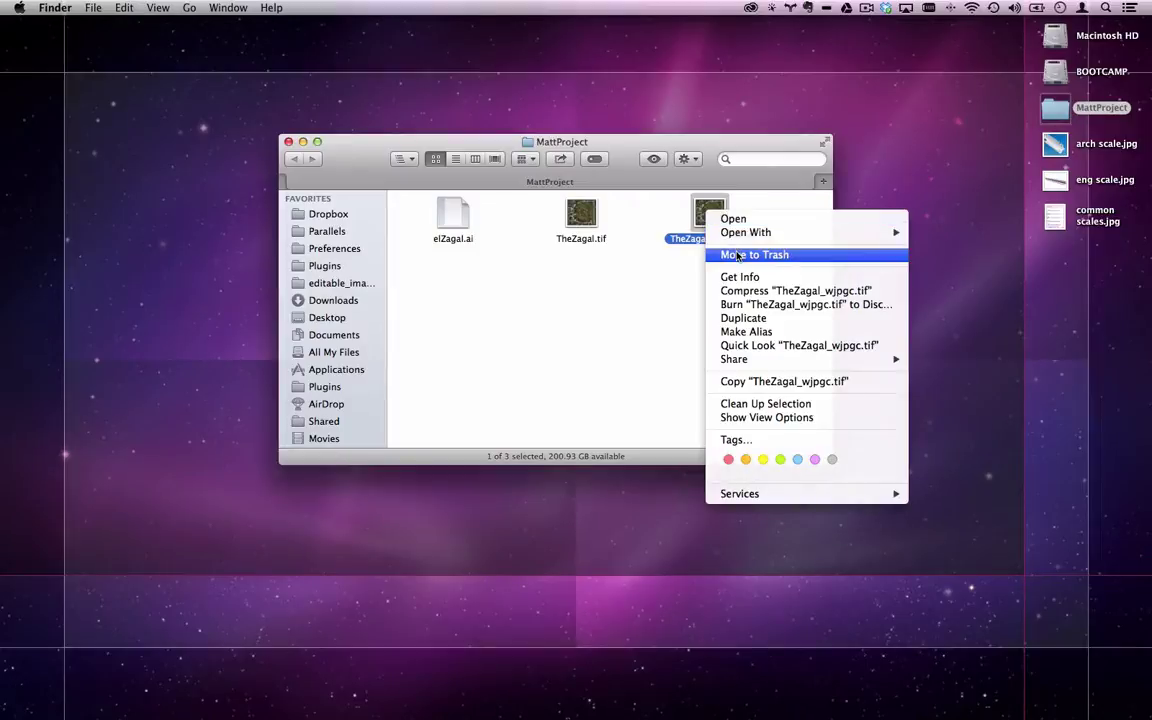
click(643, 283)
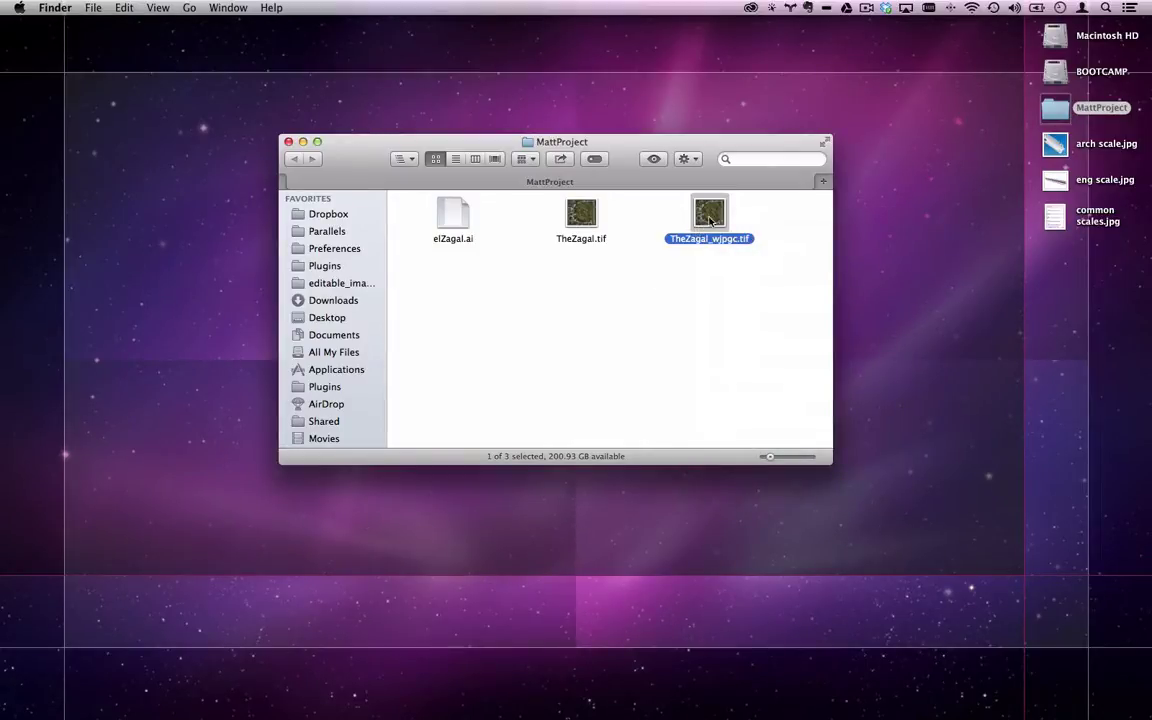
right_click(708, 223)
click(735, 254)
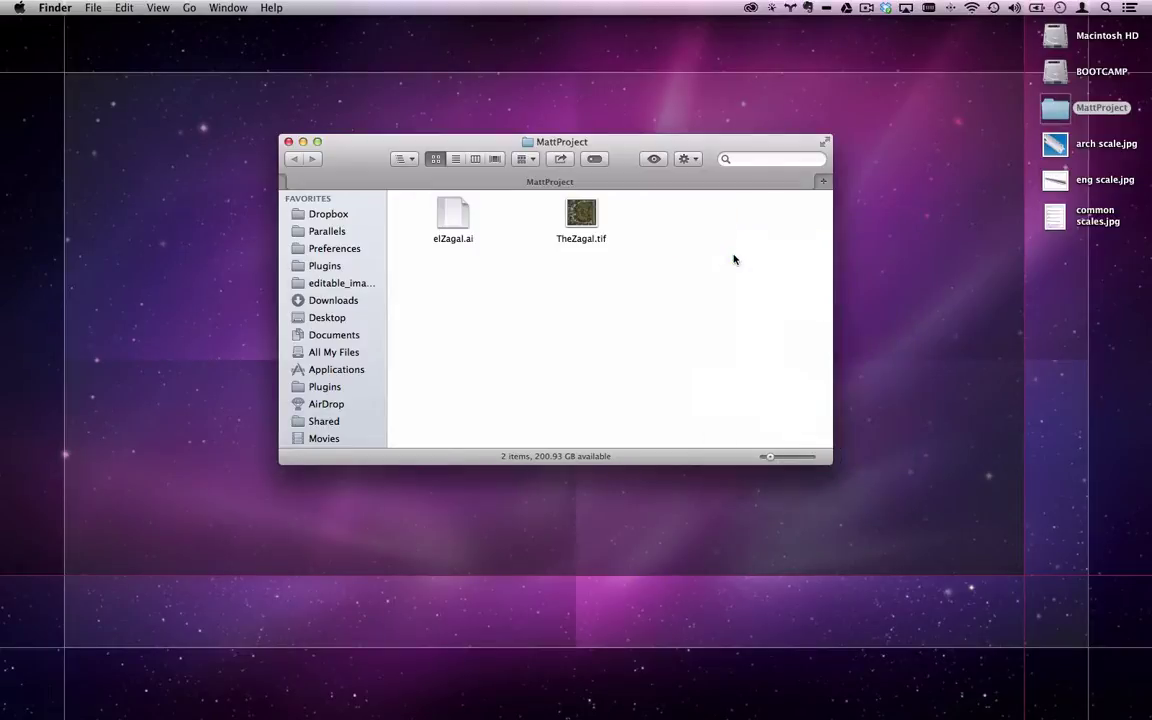
Switch to Illustrator with the blank elZagal.ai document.
key(ctrl+Left)
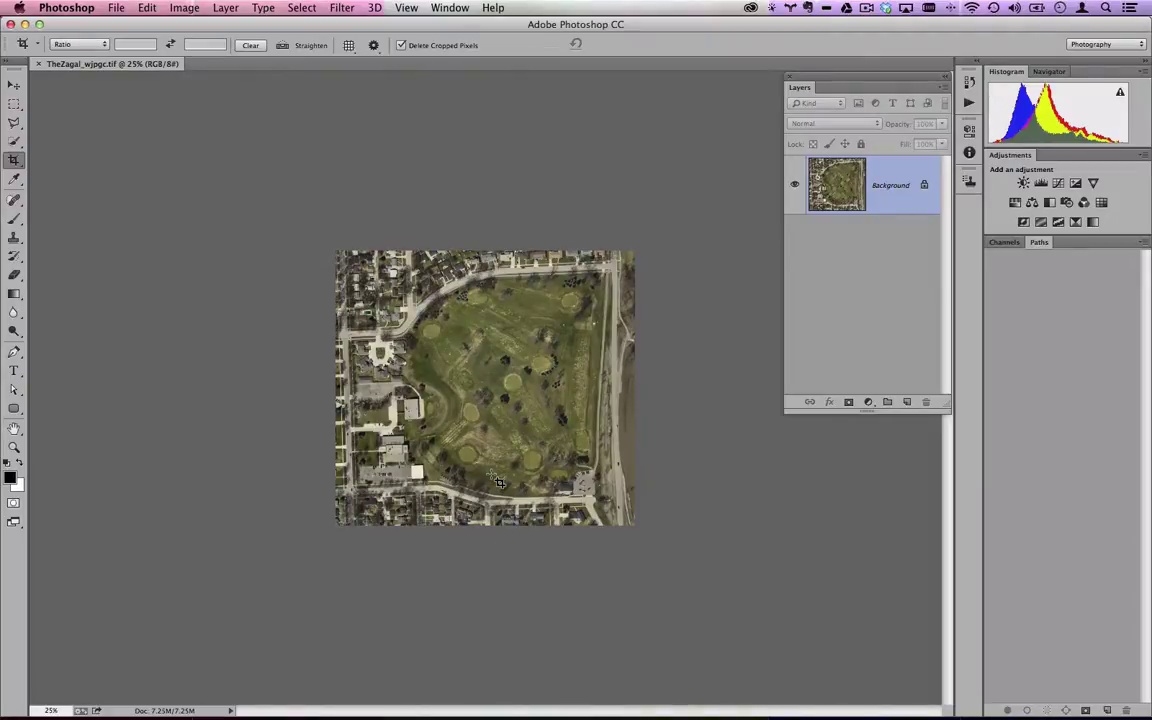
key(ctrl)
key(super+Tab)
key(super+Tab)
key(super+shift+Tab)
key(super+shift+Tab)
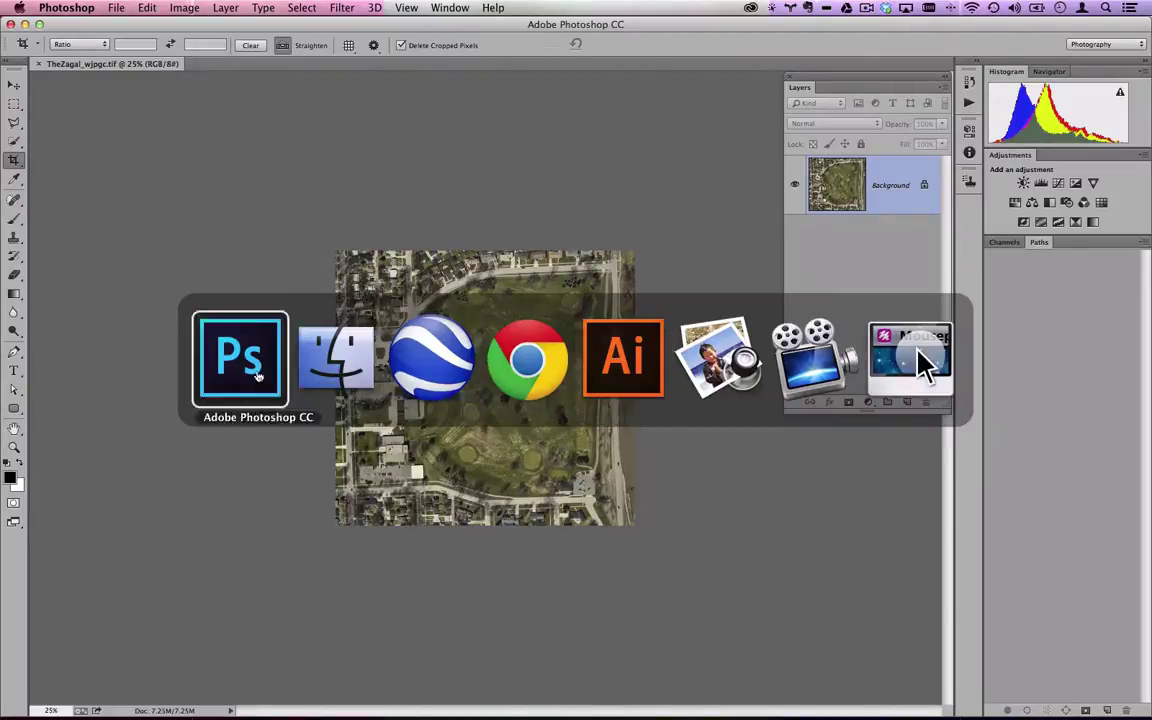
click(657, 384)
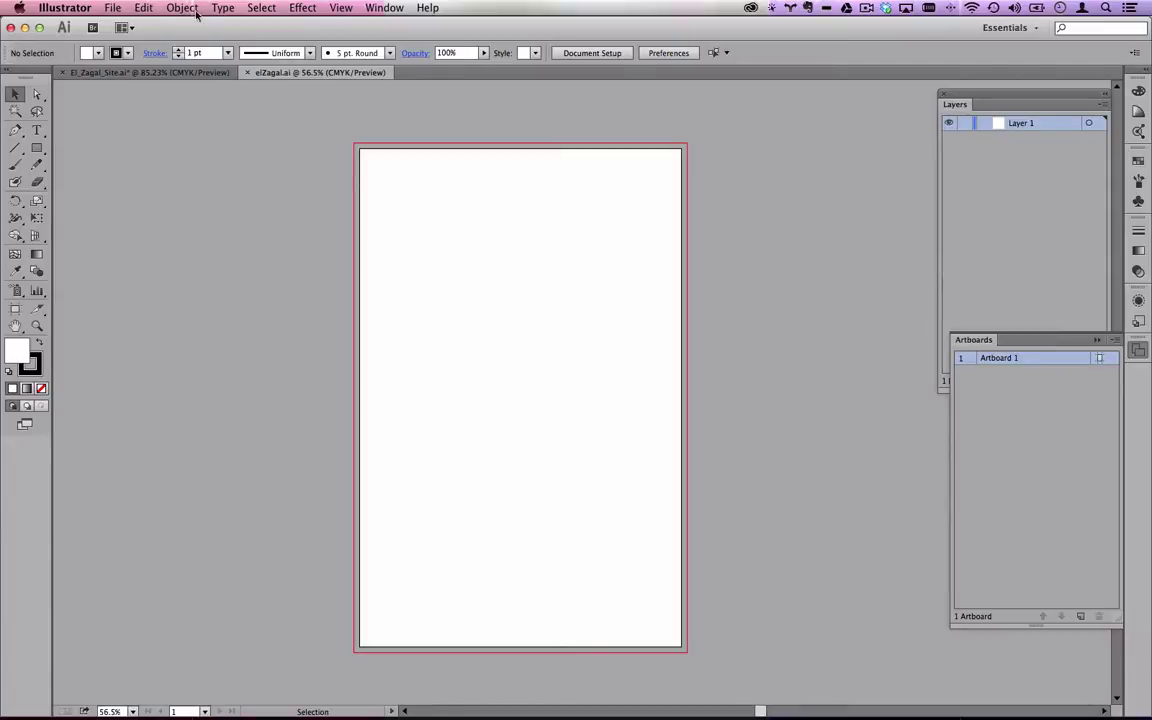
Place TheZagal.tif as a linked image just inside the artboard's upper-left corner, at about X 0.58 in, Y 0.48 in.
click(113, 7)
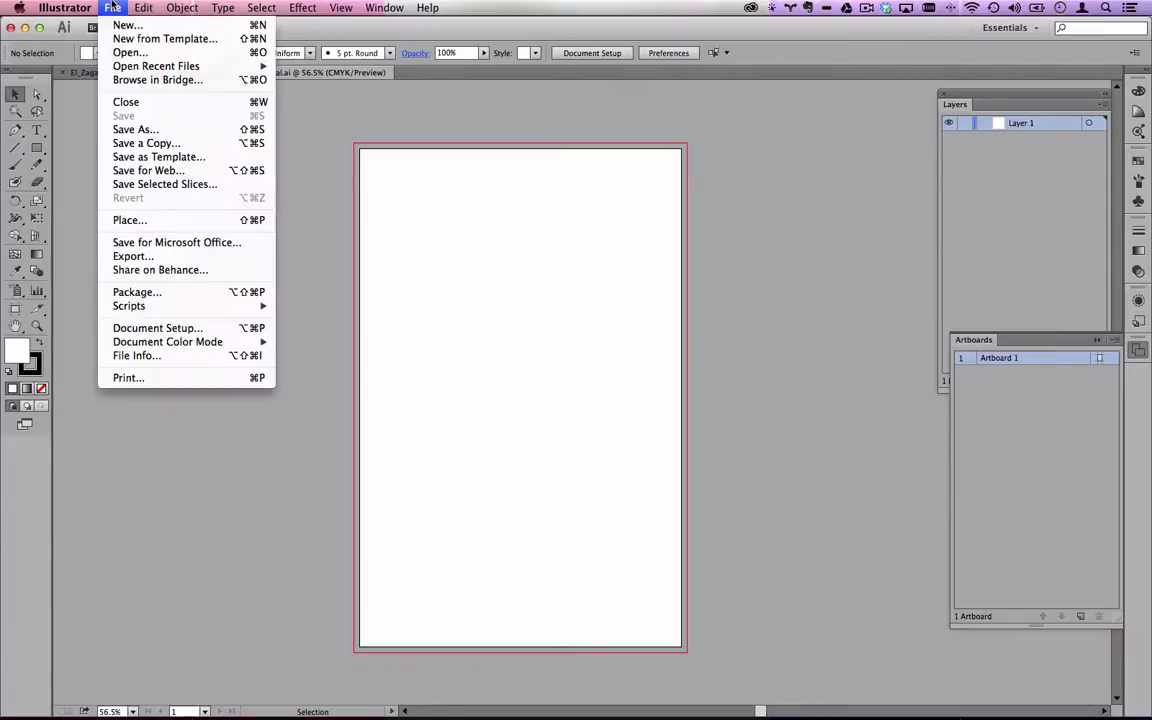
click(158, 224)
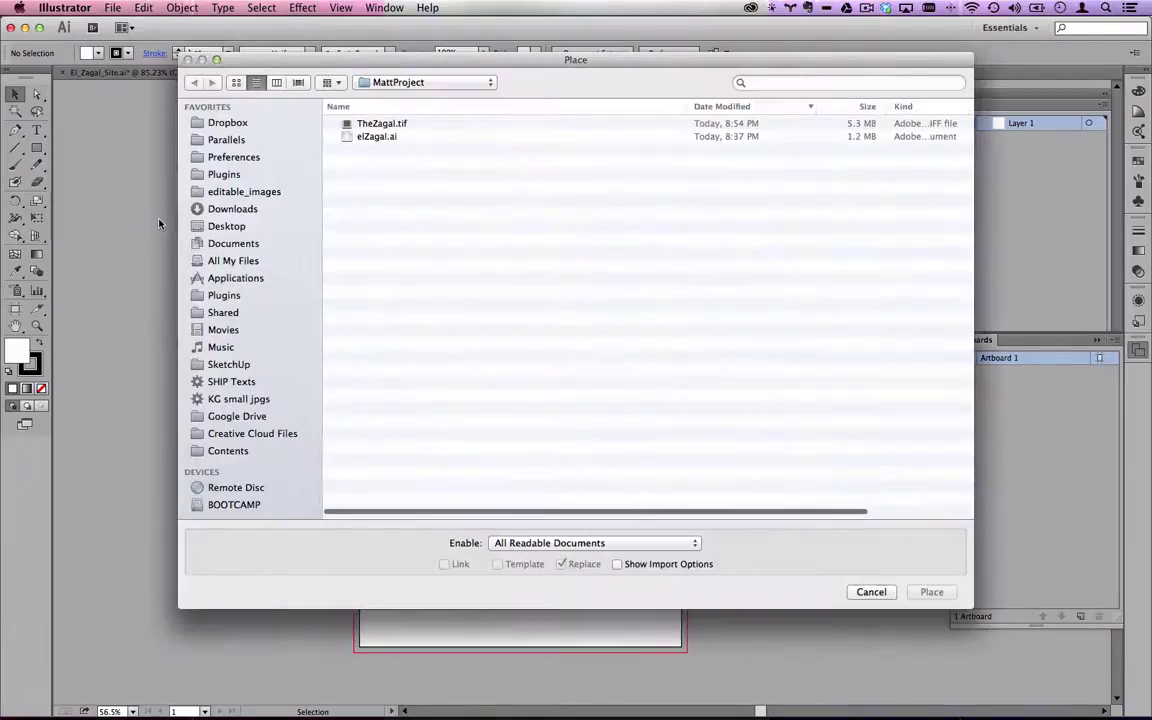
click(396, 123)
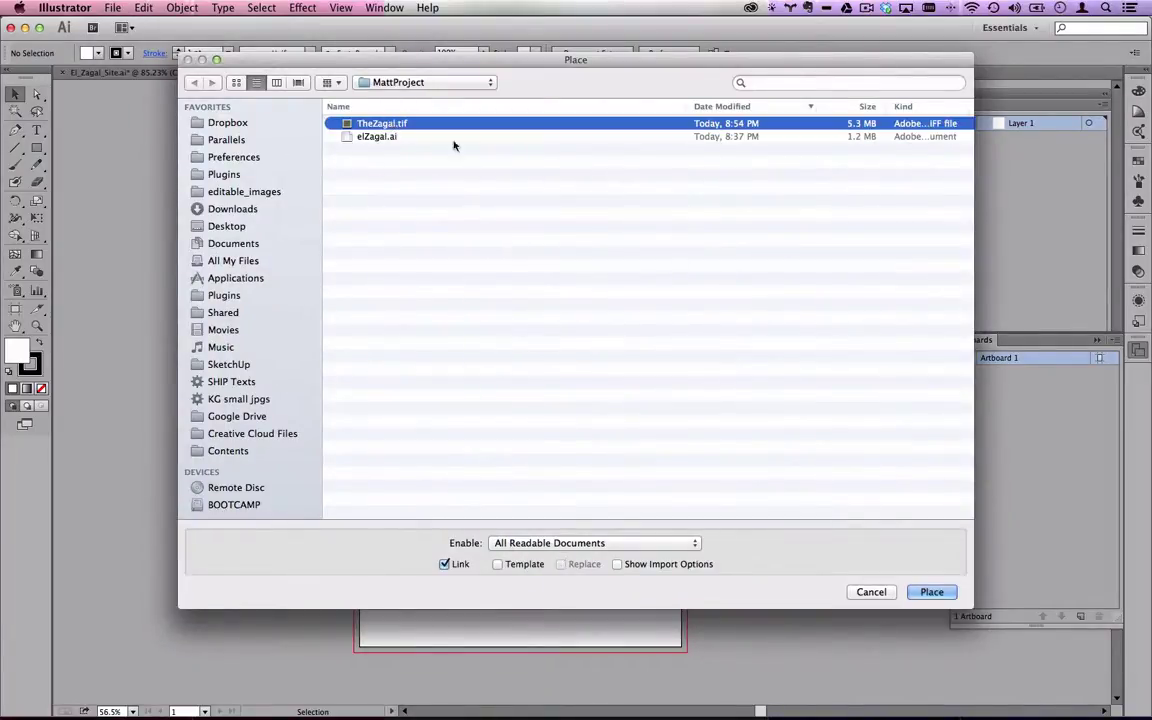
click(931, 592)
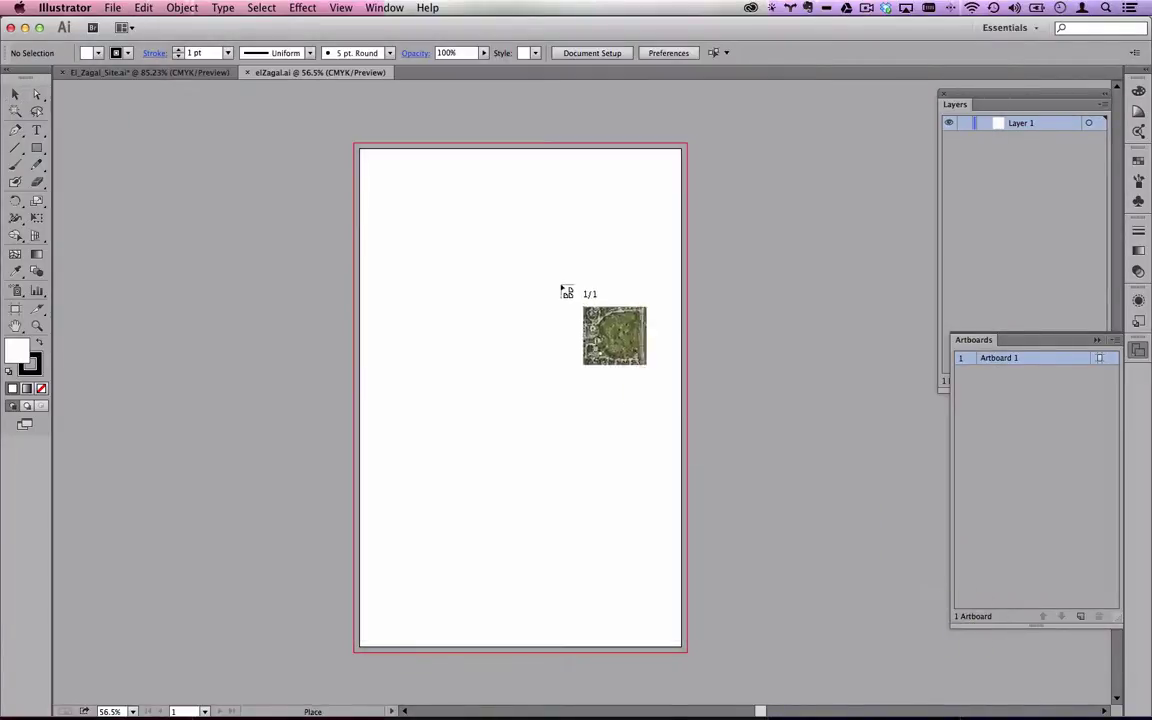
click(378, 165)
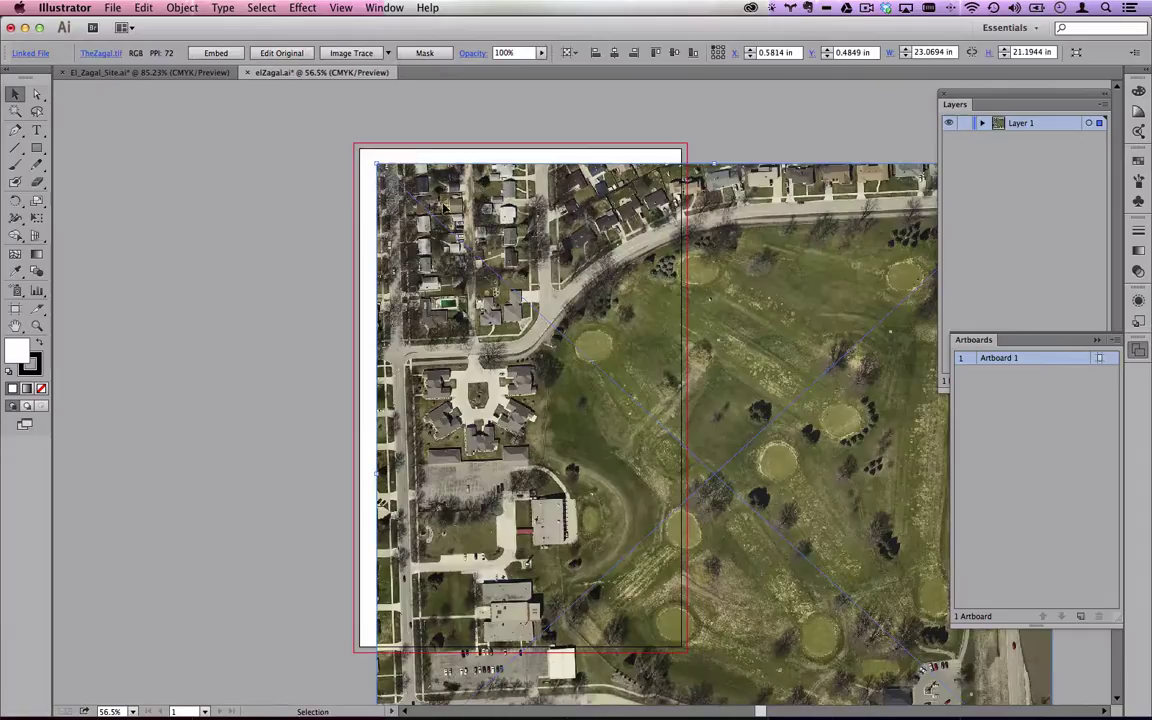
Scale the placed aerial down proportionally to about 9.65 by 8.87 in and position it at about X 0.79 in, Y 0.42 in on the artboard.
drag(534, 247, 294, 202)
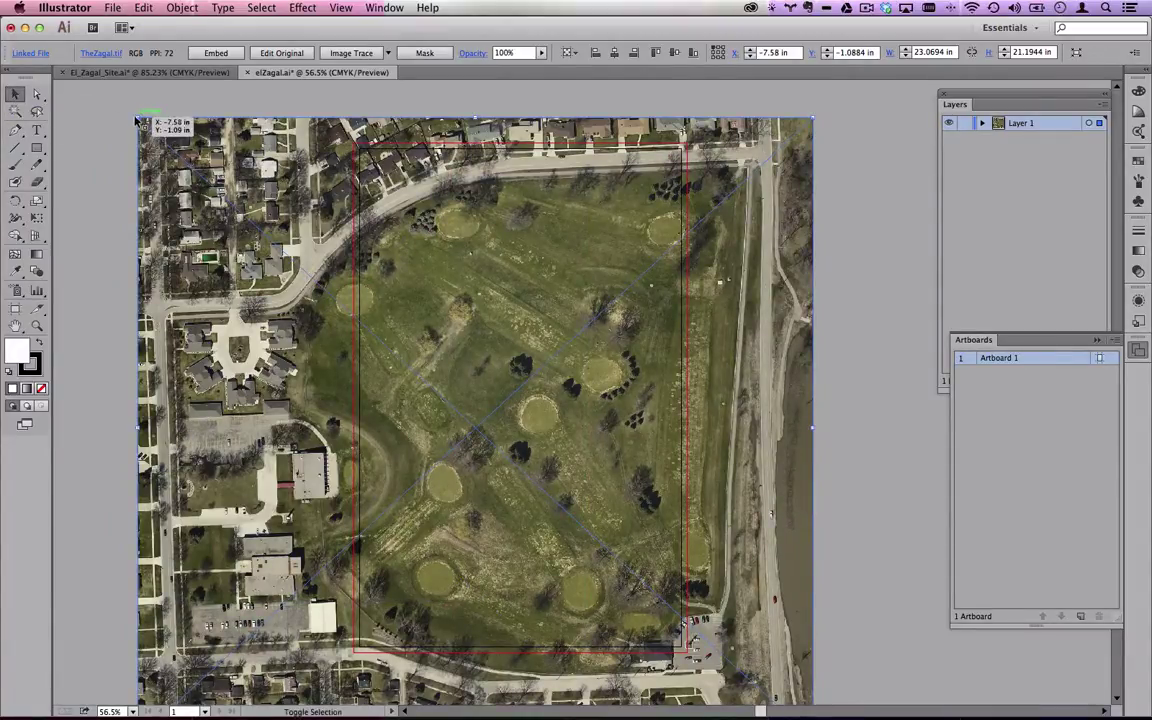
drag(135, 114, 510, 460)
drag(658, 551, 558, 241)
drag(715, 150, 746, 301)
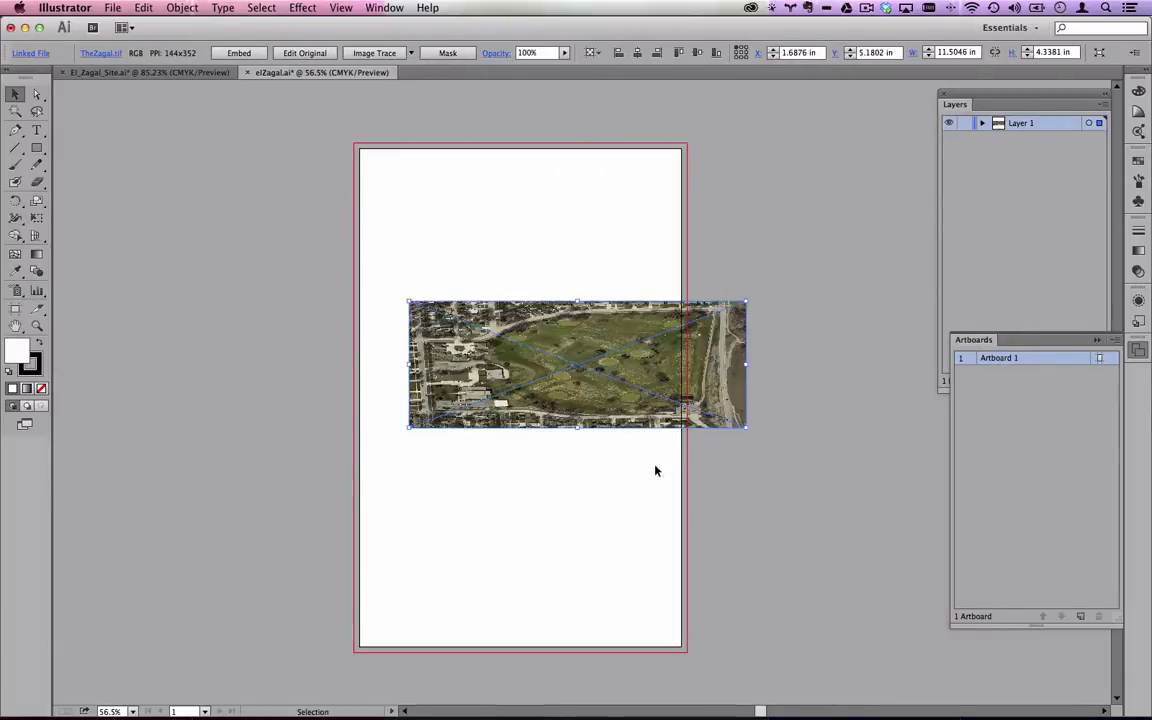
key(cmd+z)
drag(648, 206, 557, 222)
drag(671, 437, 656, 417)
drag(599, 327, 628, 332)
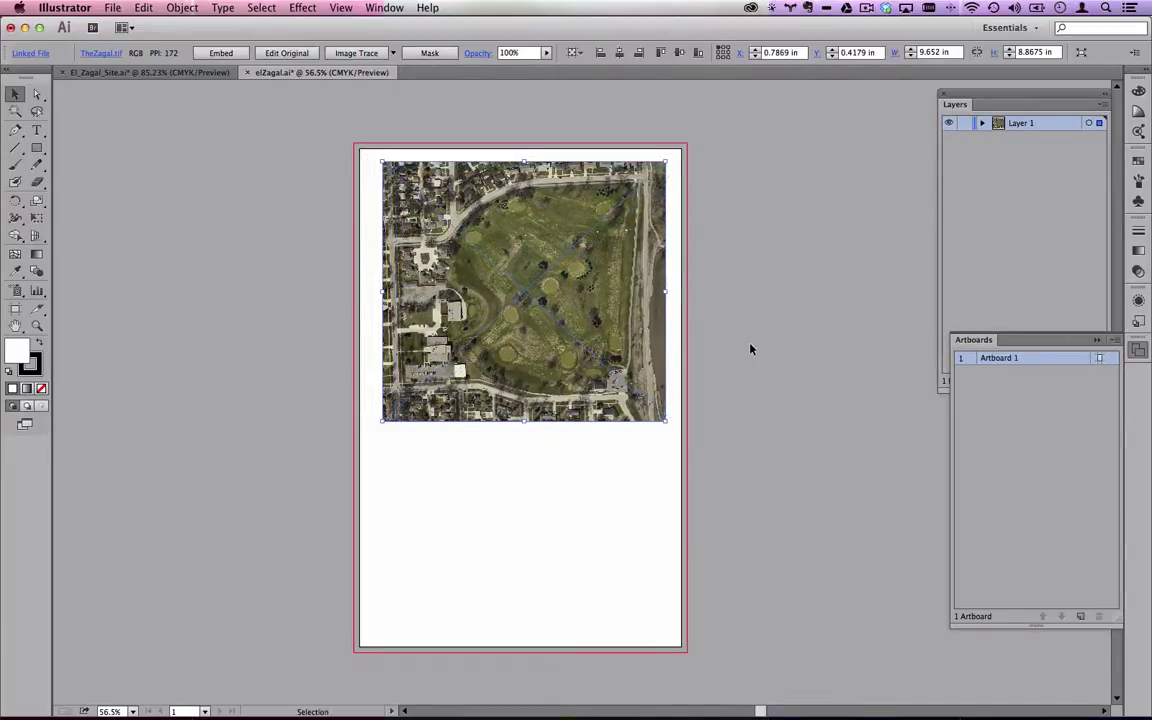
Try the landscape orientation on the Tabloid artboard and set it back to portrait.
click(345, 438)
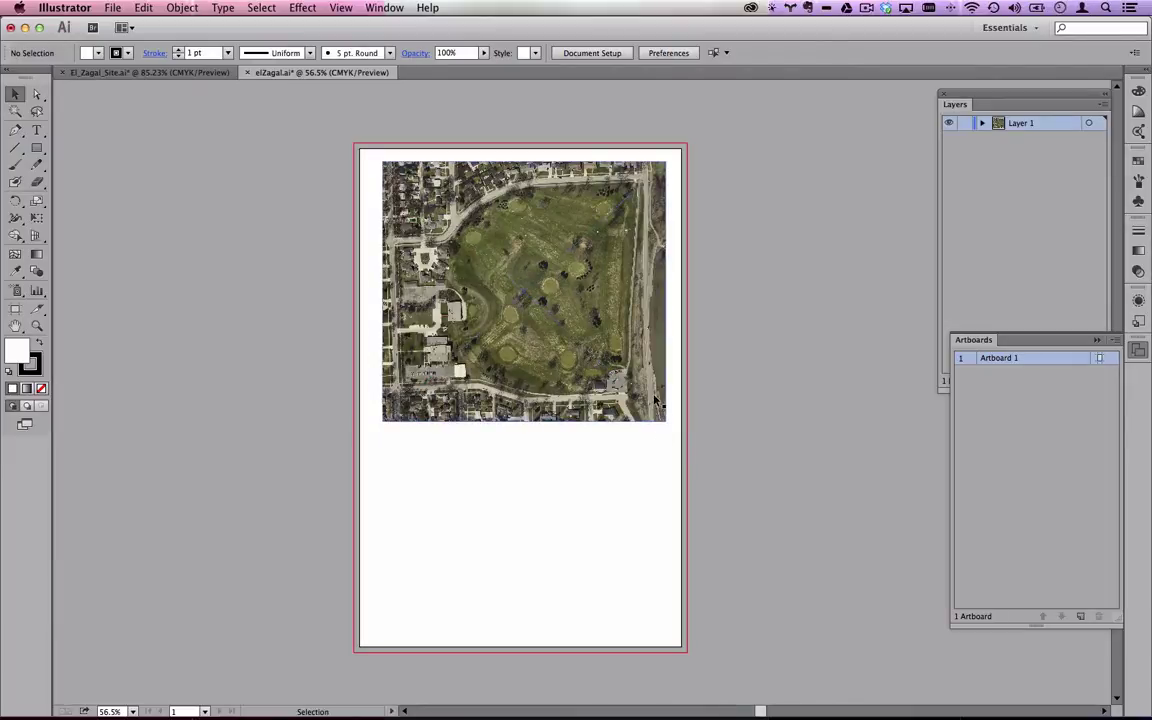
click(592, 53)
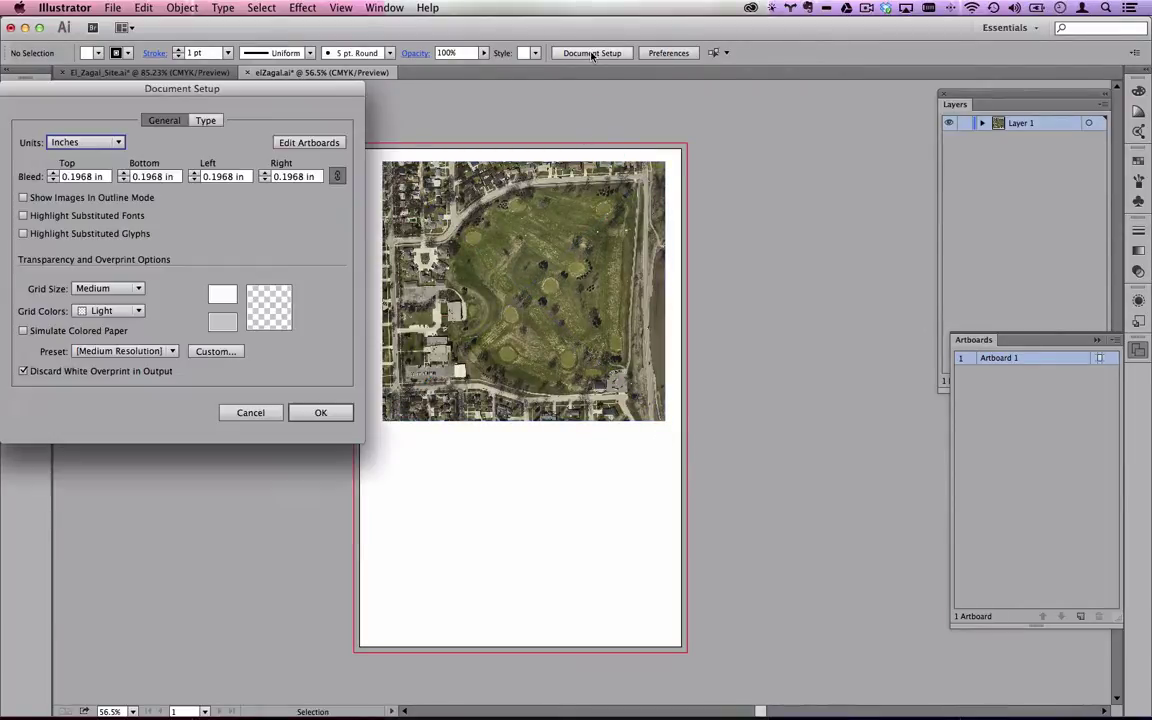
click(309, 142)
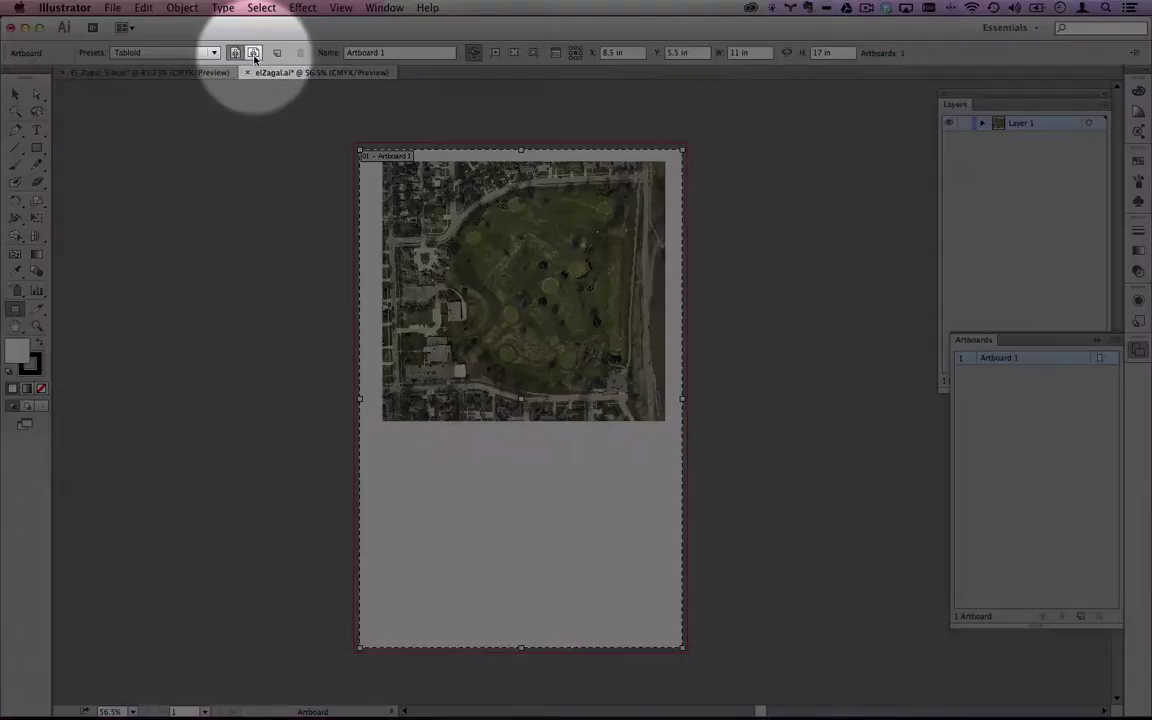
click(251, 53)
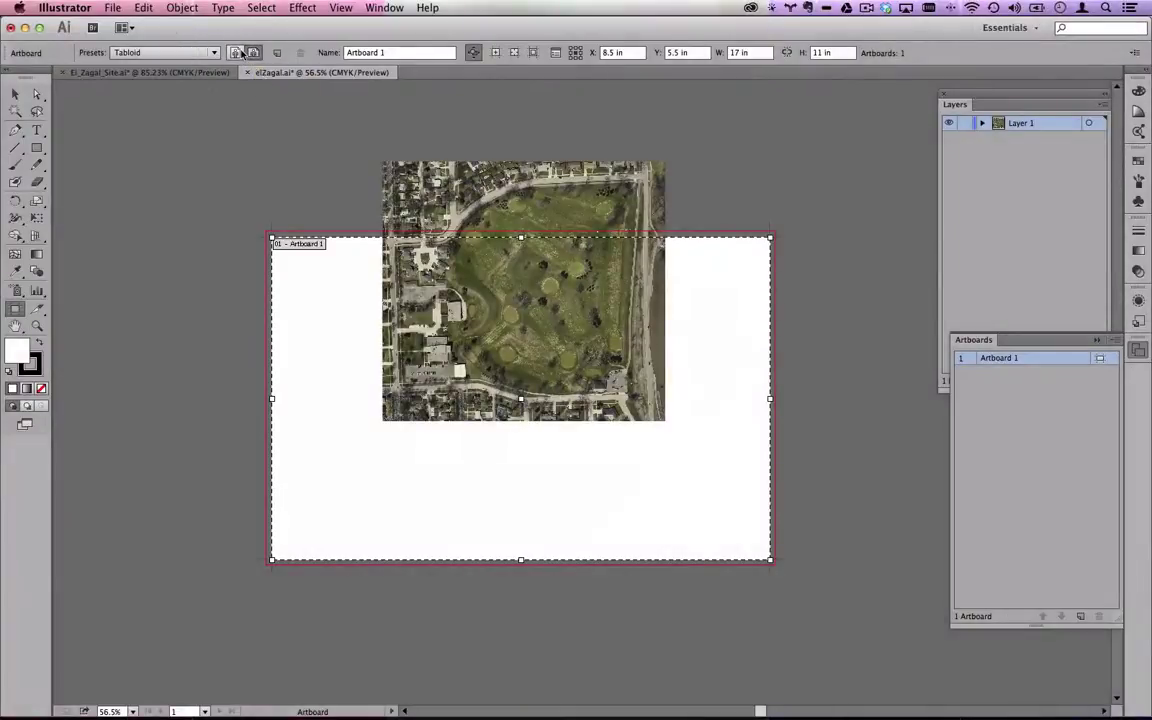
click(235, 52)
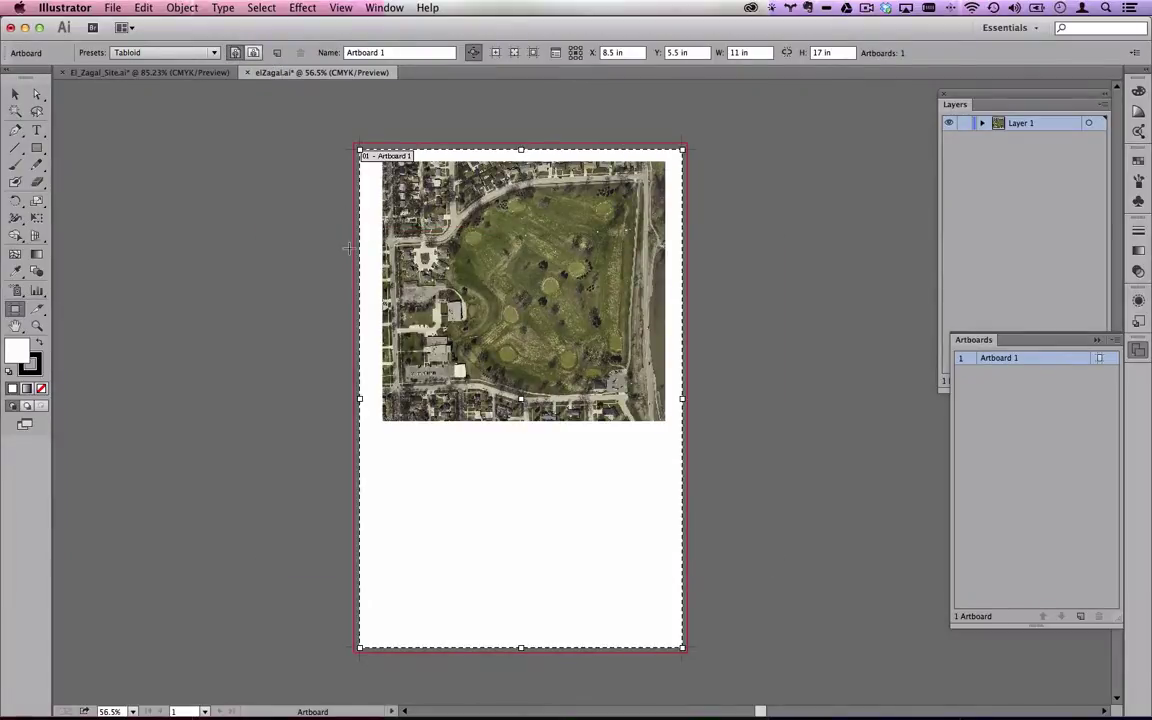
key(Escape)
Position the aerial with its center reference point at X 0 in, Y 0 in.
click(455, 277)
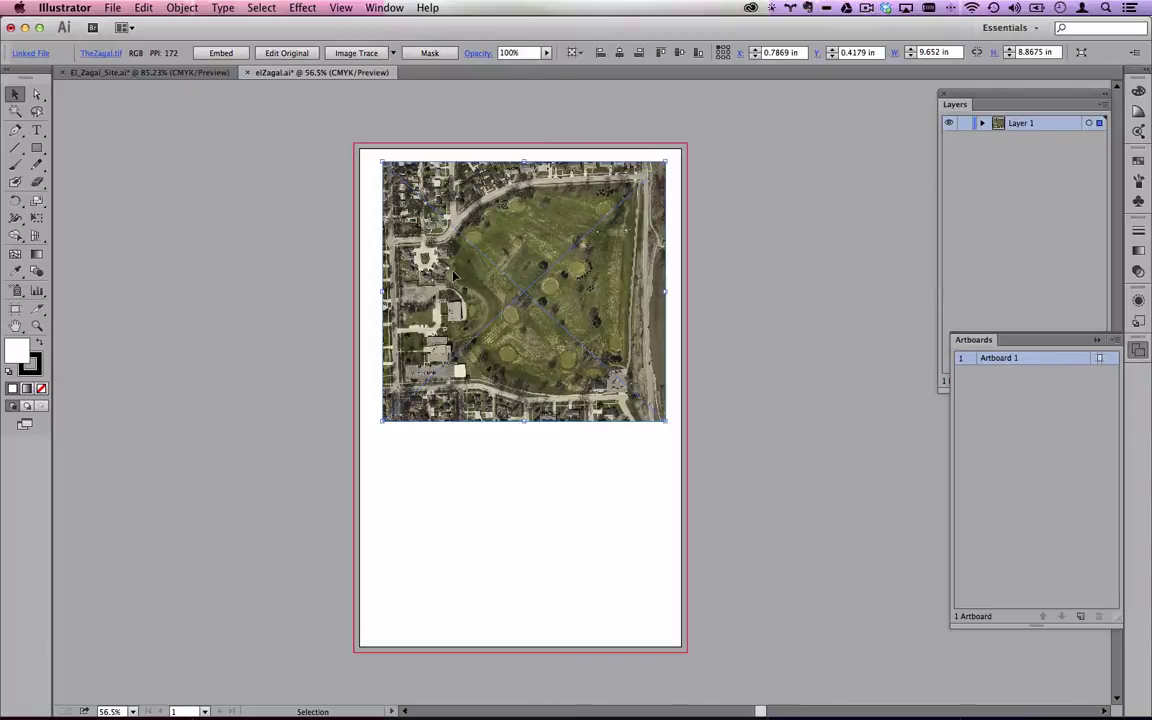
drag(405, 228, 385, 233)
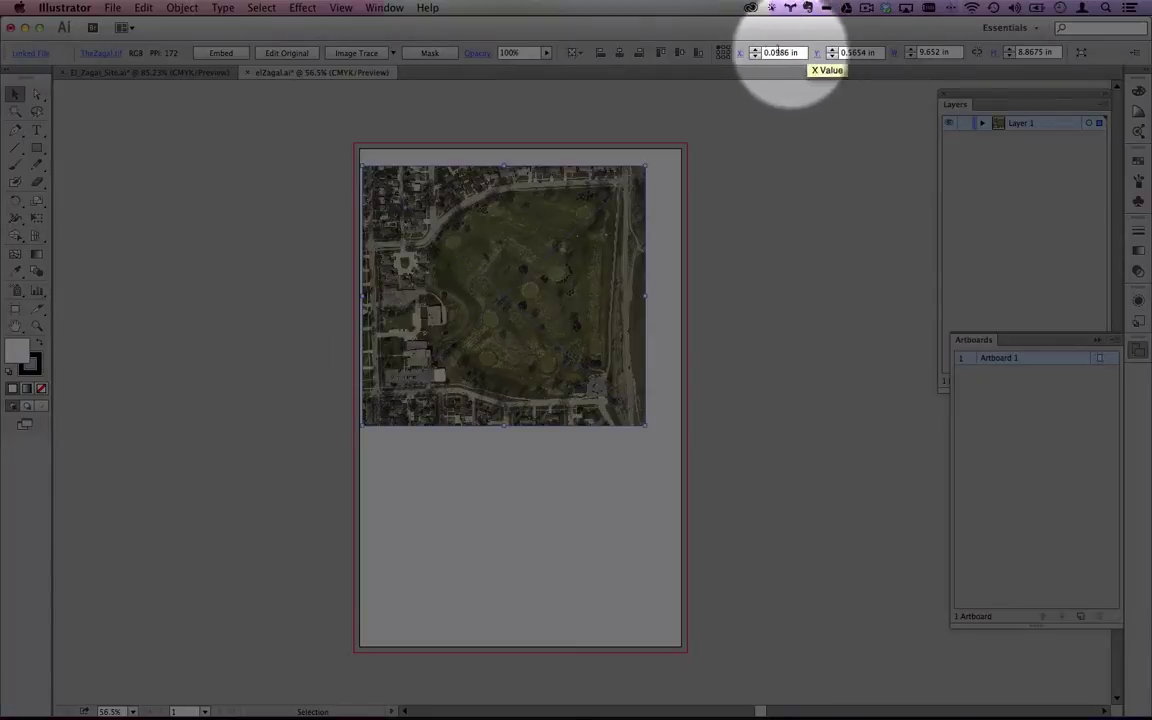
click(722, 52)
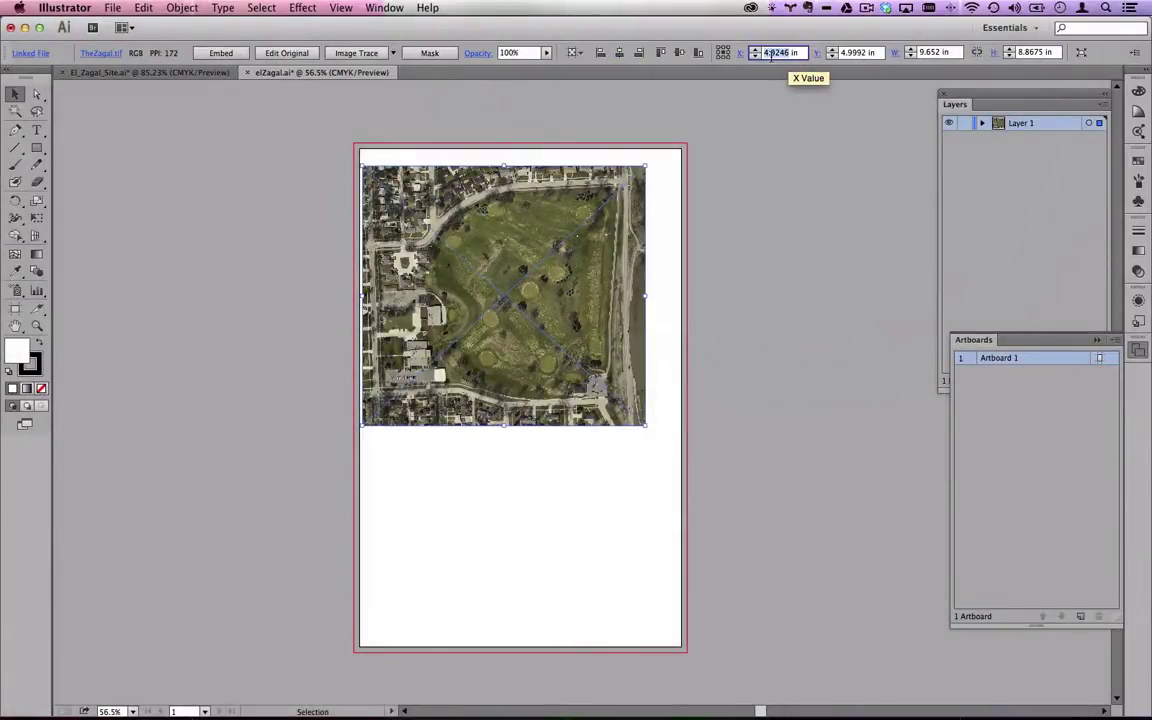
click(762, 58)
text(0)
key(Tab)
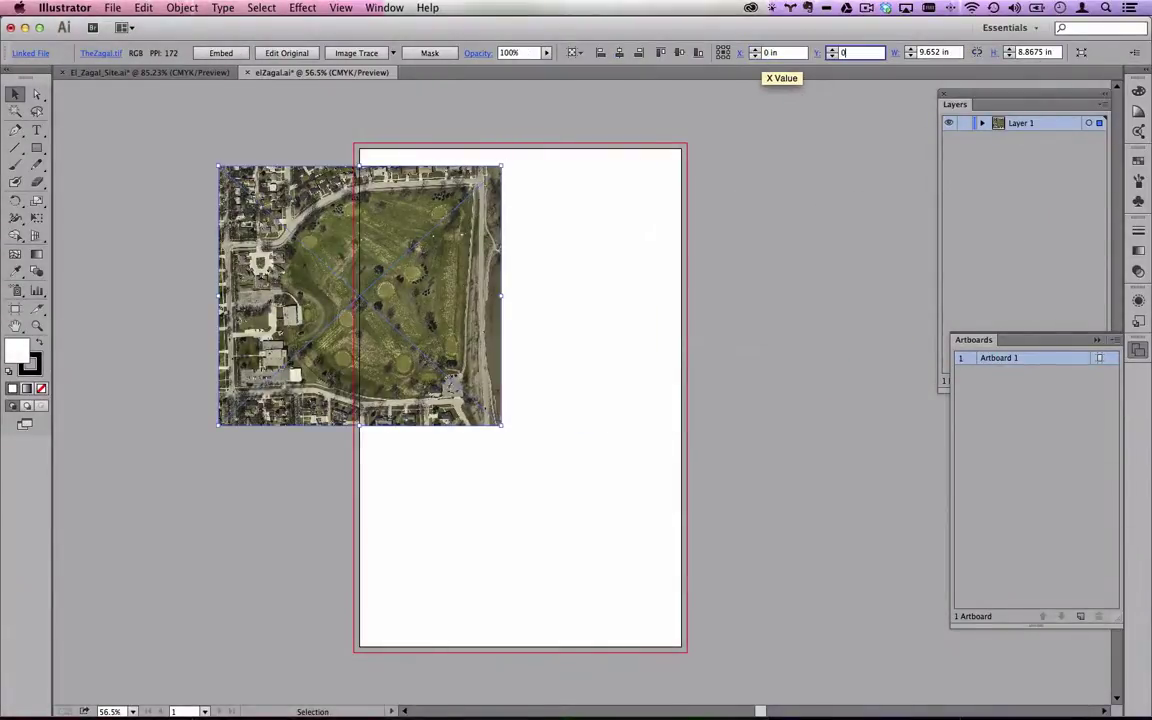
text(0)
key(Tab)
scroll(399, 262, up, 5)
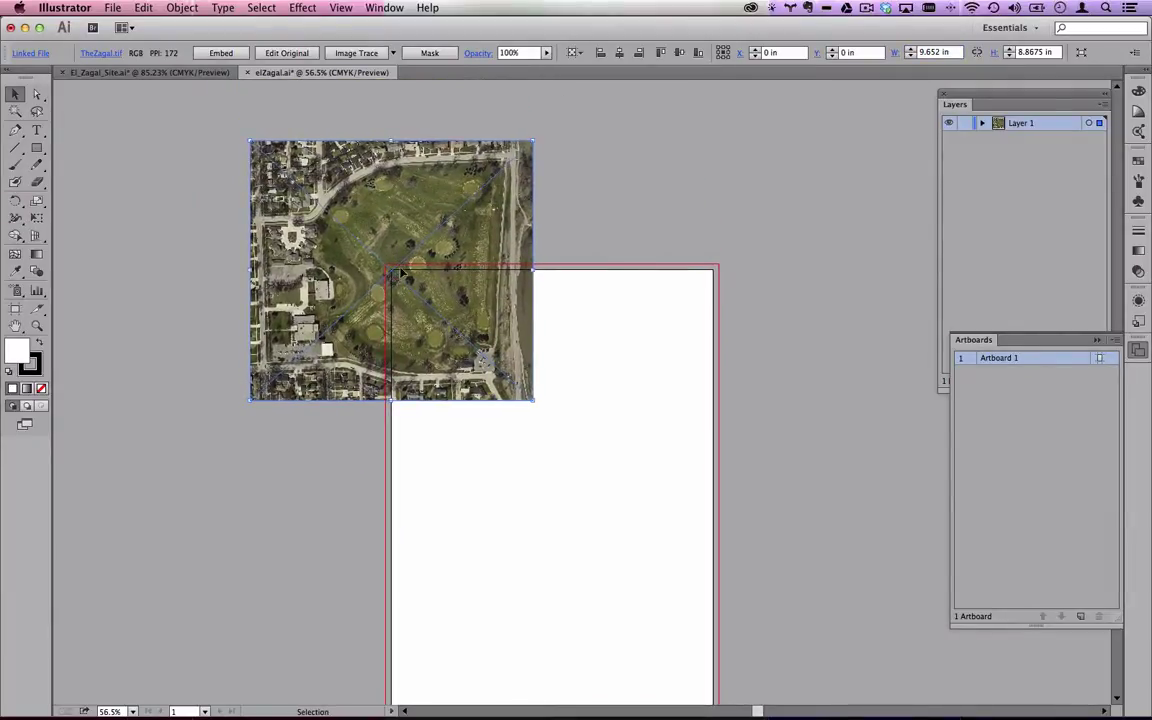
Align the aerial's upper-left reference point to X 0, Y 0 in, and offset the image diagonally to about 0.54 in from both artboard edges.
click(719, 49)
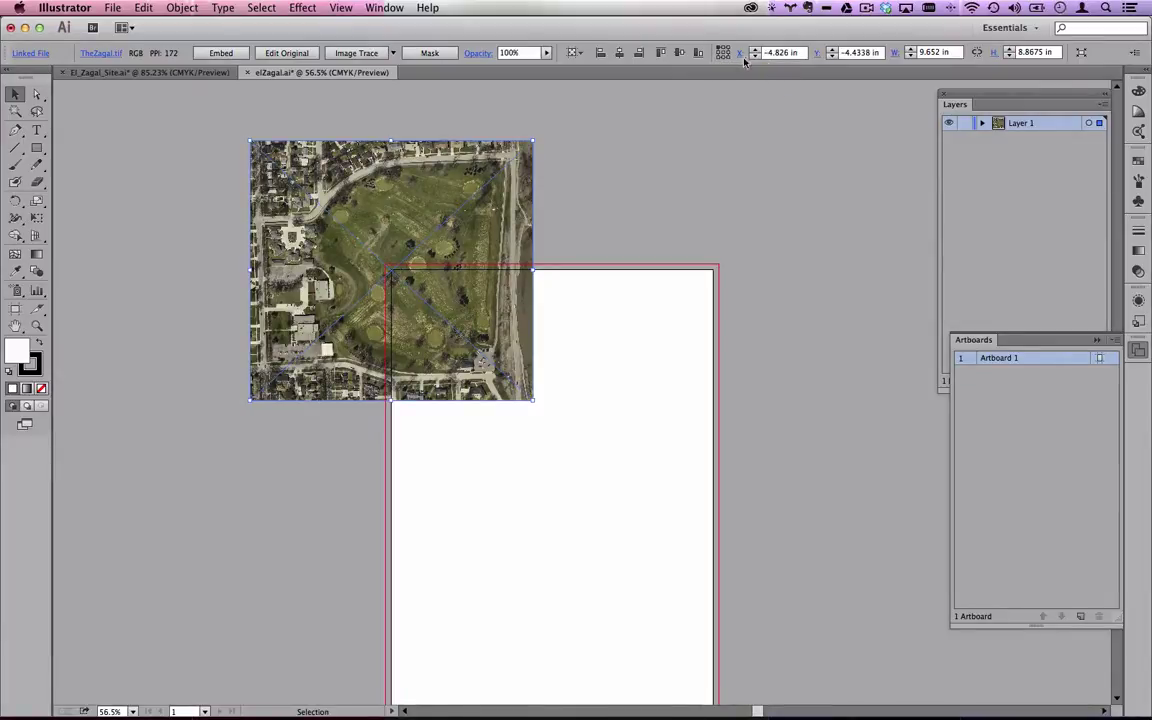
click(780, 52)
text(0)
key(Tab)
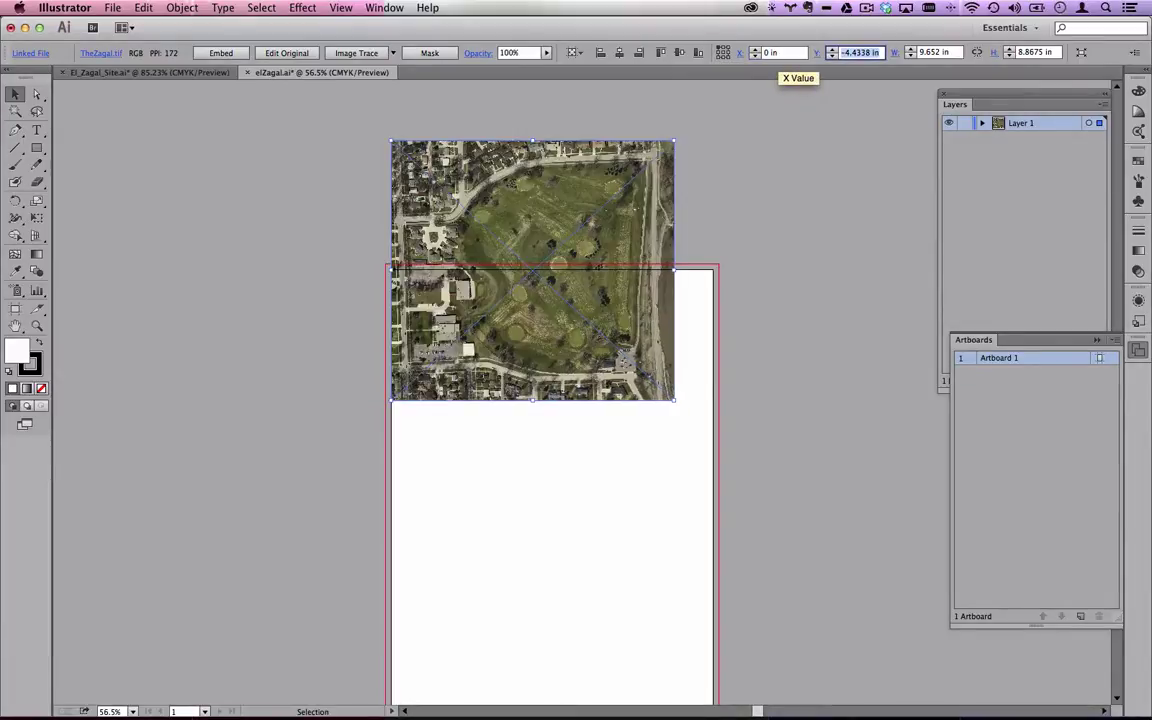
text(0)
key(Tab)
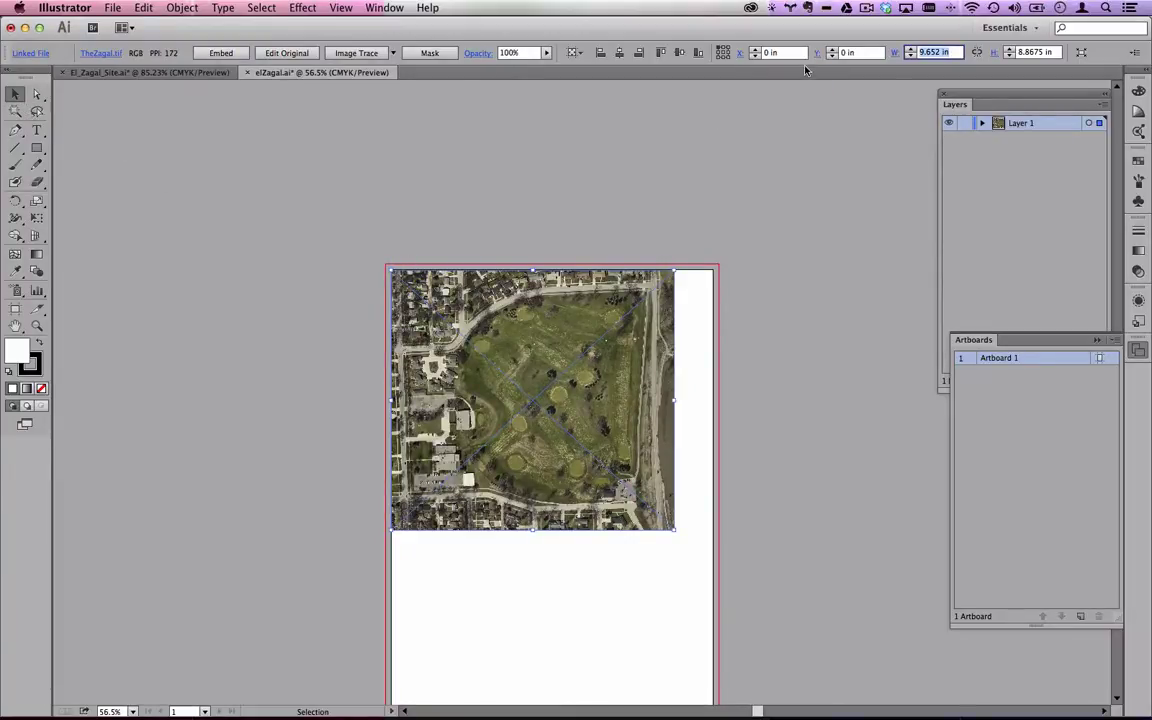
drag(536, 291, 552, 307)
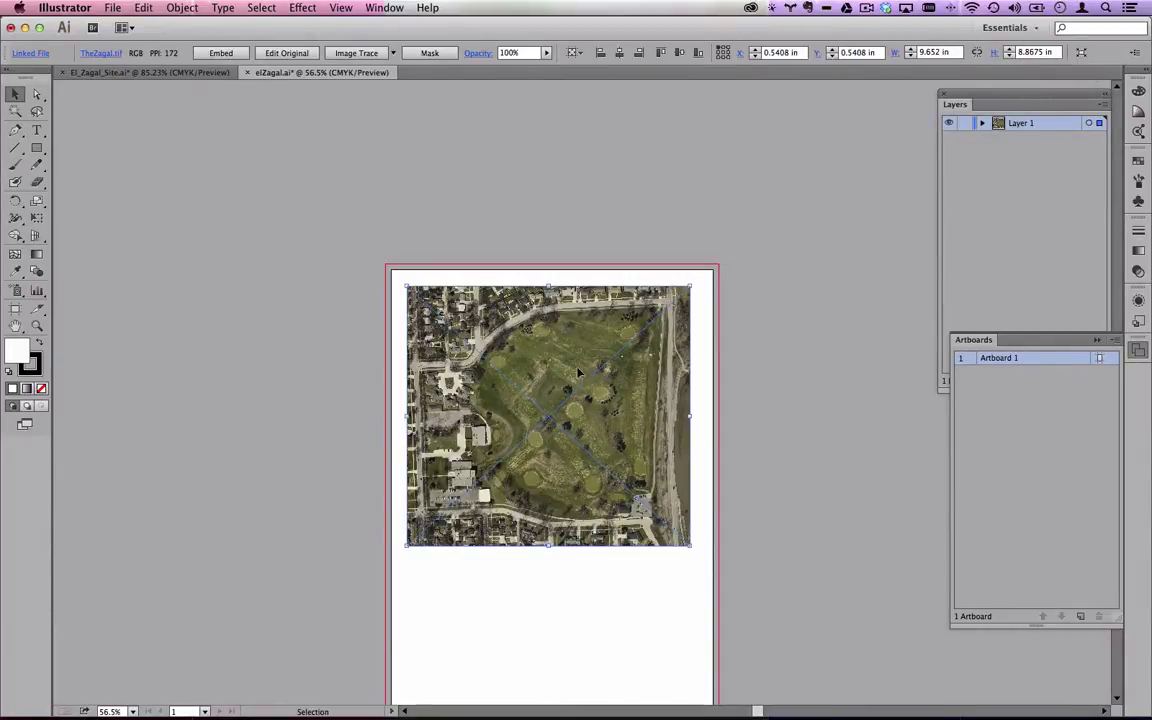
scroll(578, 373, down, 3)
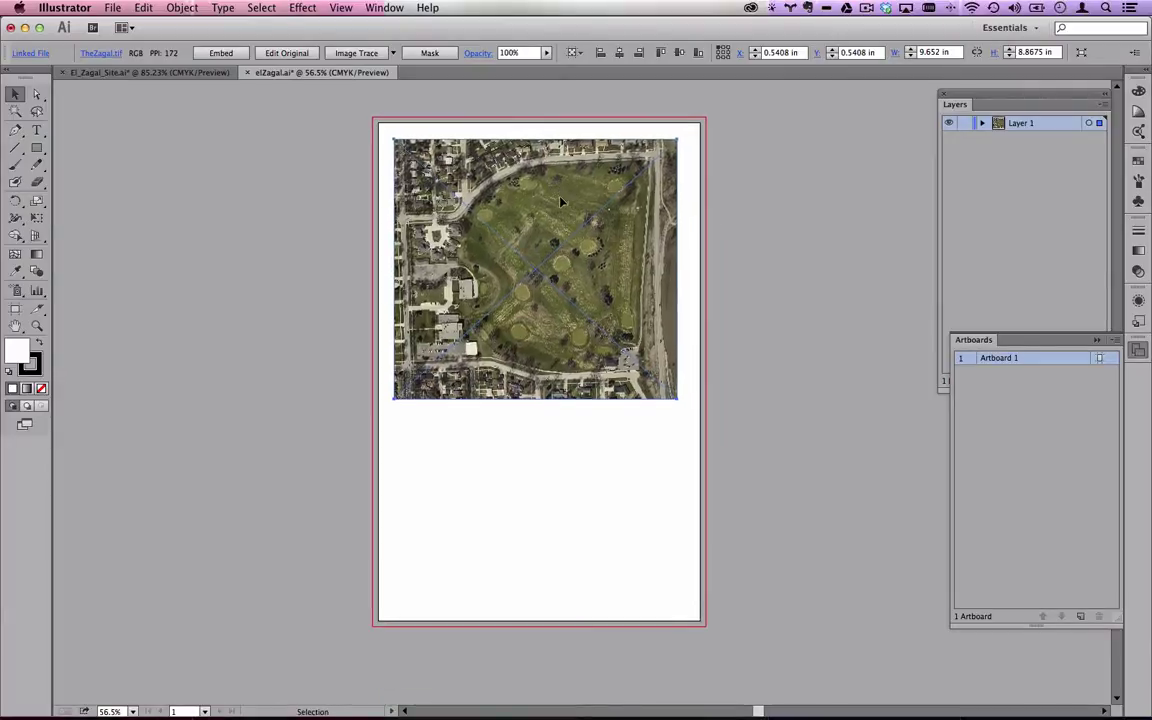
Add the text 1661 in Myriad Pro below the aerial's lower-left area and enlarge it to about 54.75 pt.
key(t)
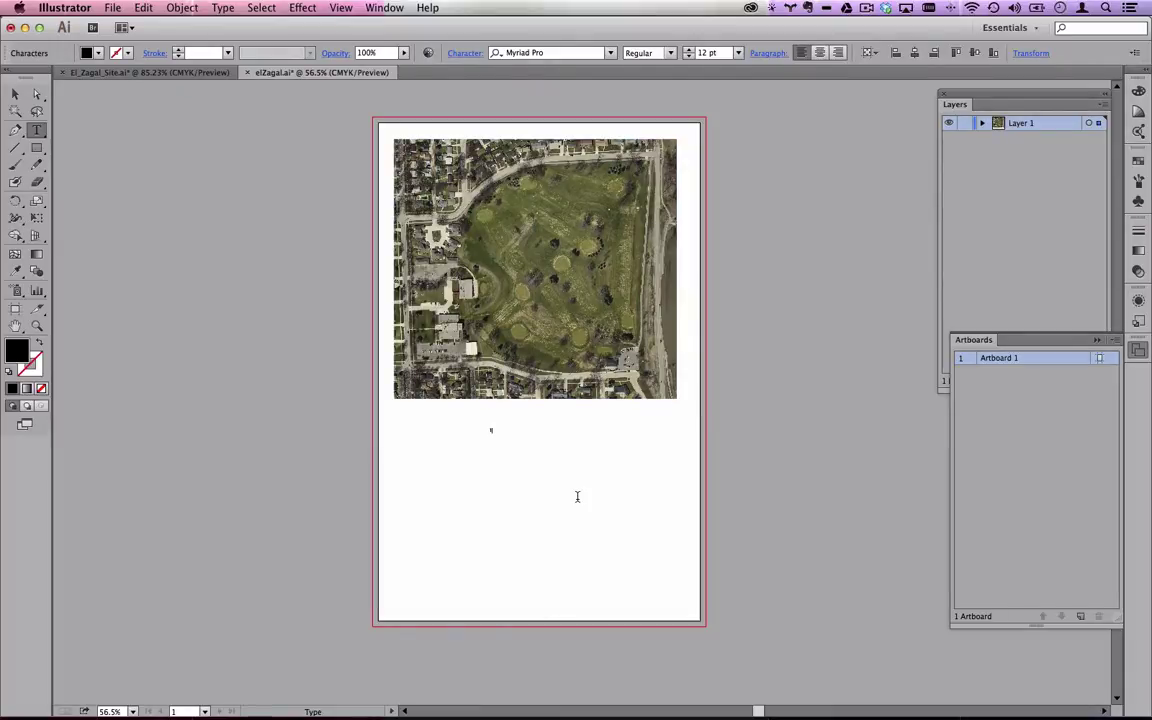
click(15, 93)
click(574, 207)
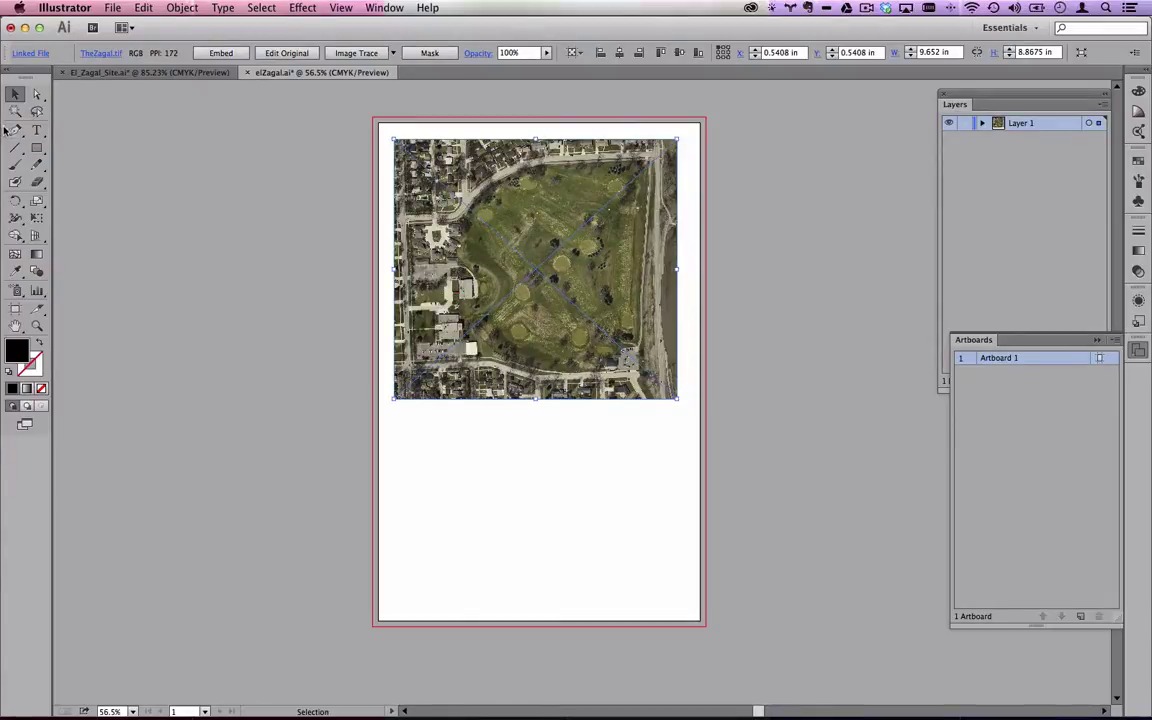
click(36, 130)
click(433, 450)
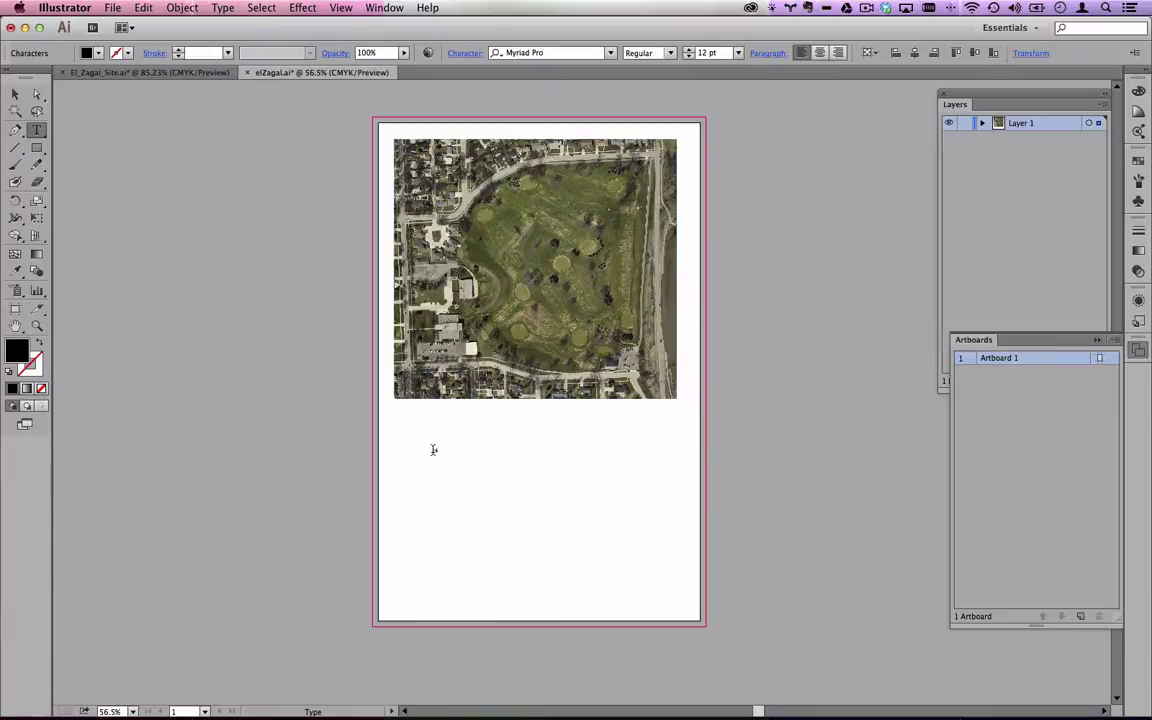
click(15, 93)
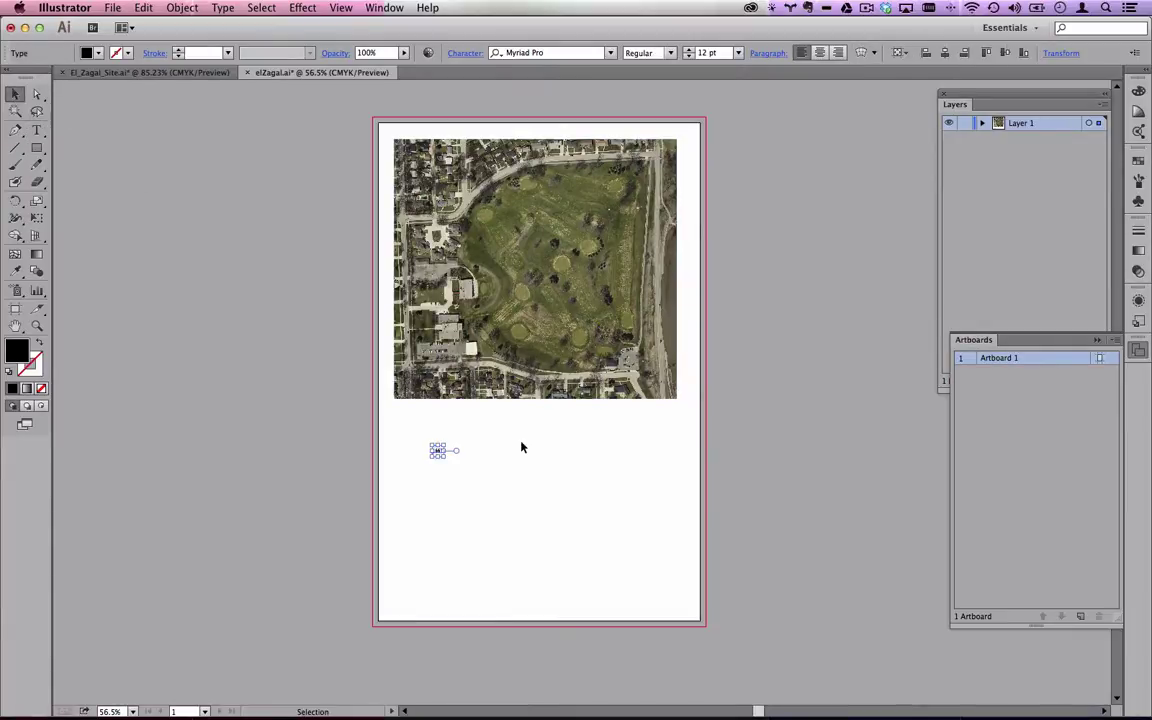
drag(445, 456, 438, 429)
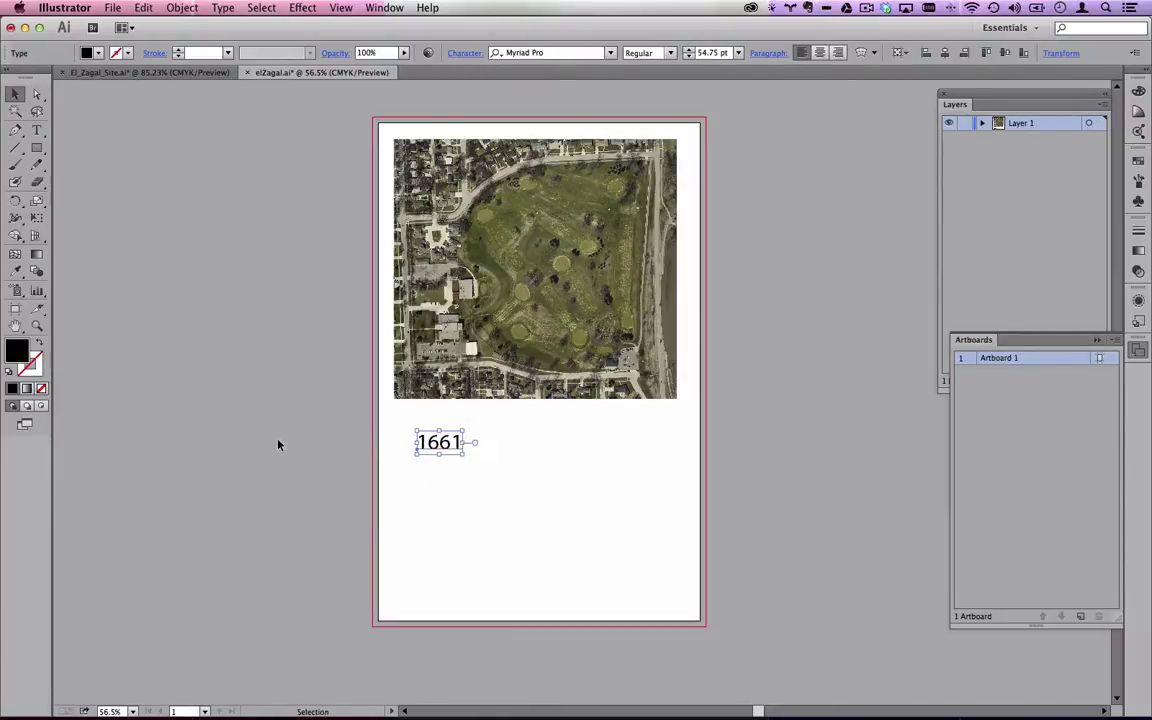
Append an inch mark and an equals sign to the 1661 text below the aerial image.
click(278, 442)
click(37, 130)
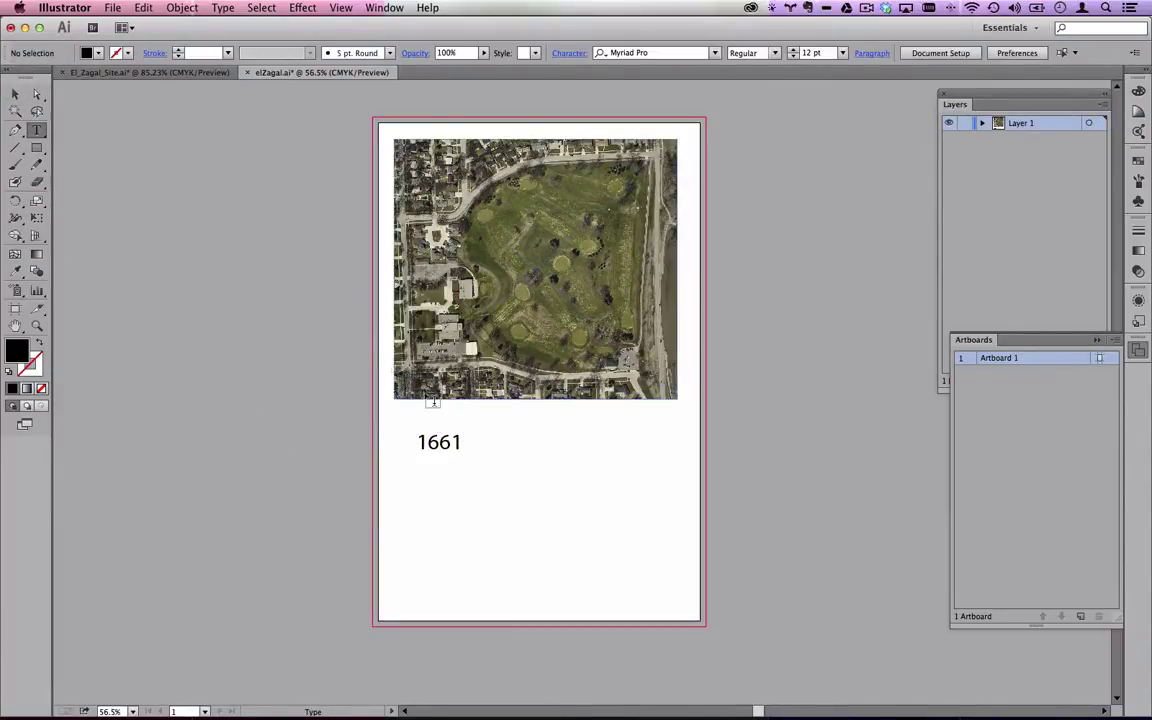
click(463, 442)
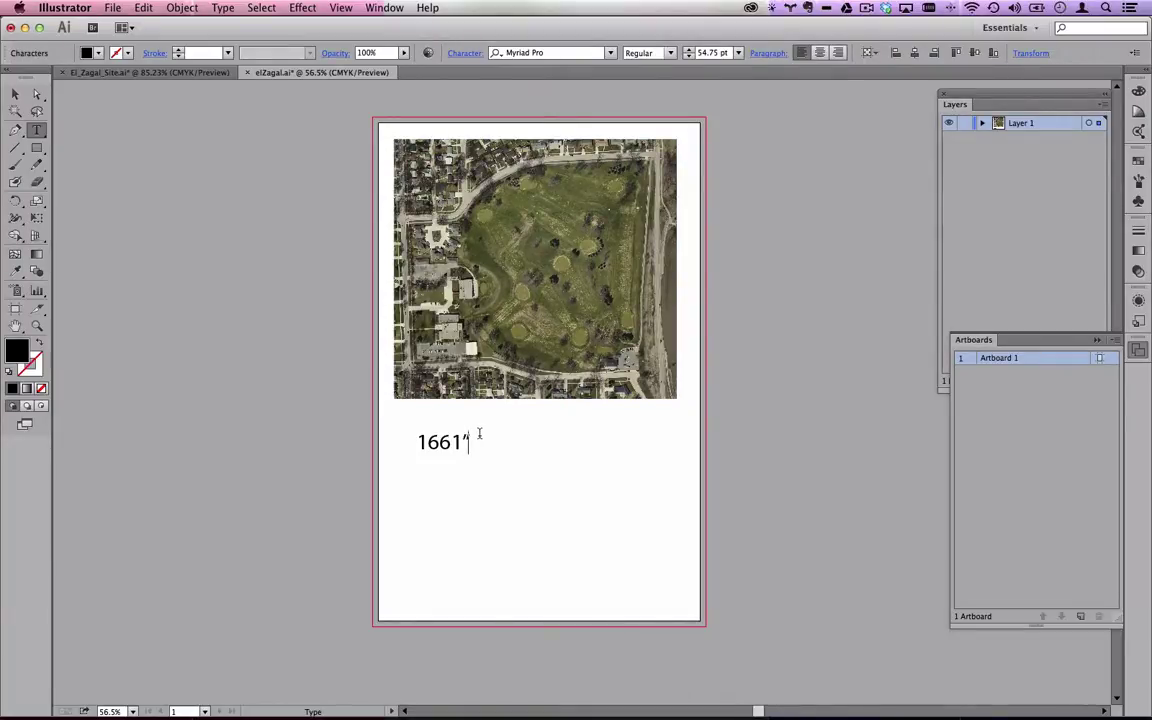
text(=)
Insert the aerial image's width, 9.652″, followed by an equals sign in front of the 1661 text.
click(14, 95)
click(600, 360)
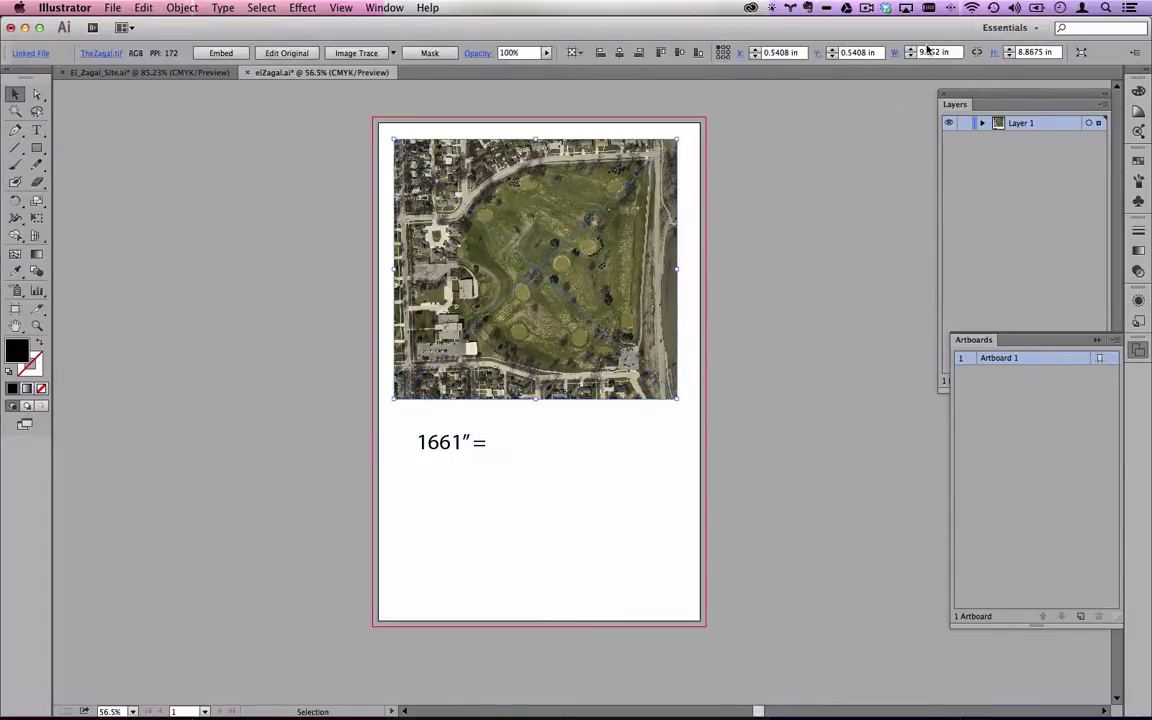
click(927, 50)
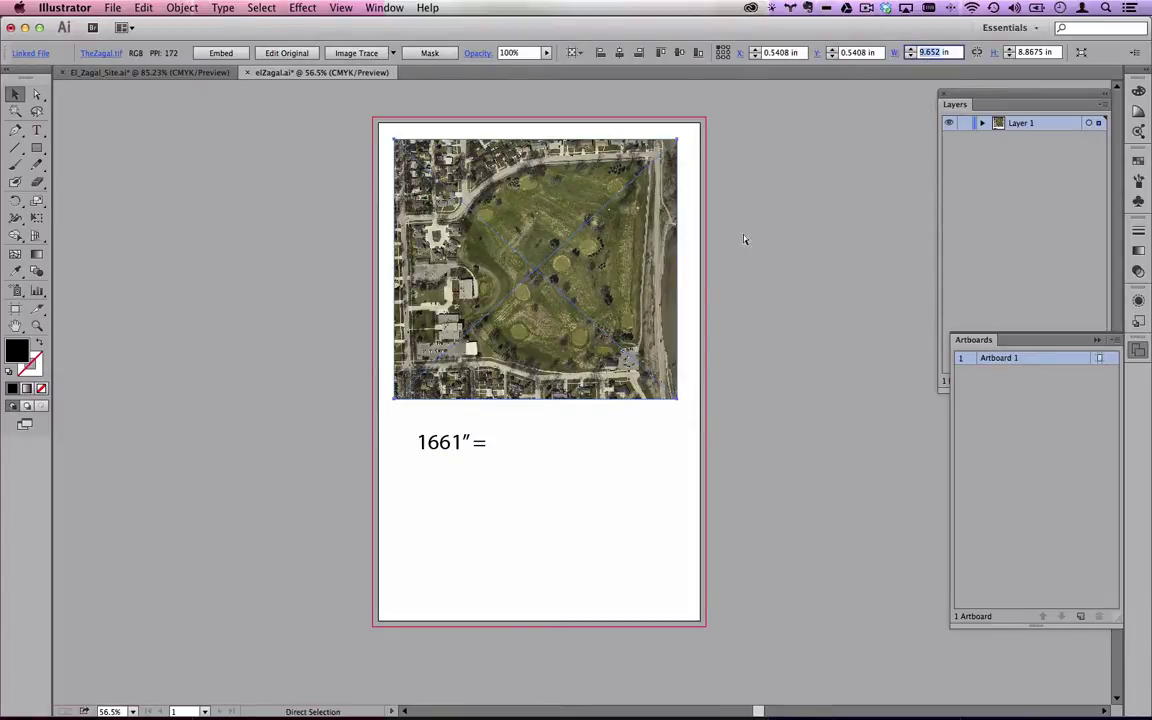
click(431, 451)
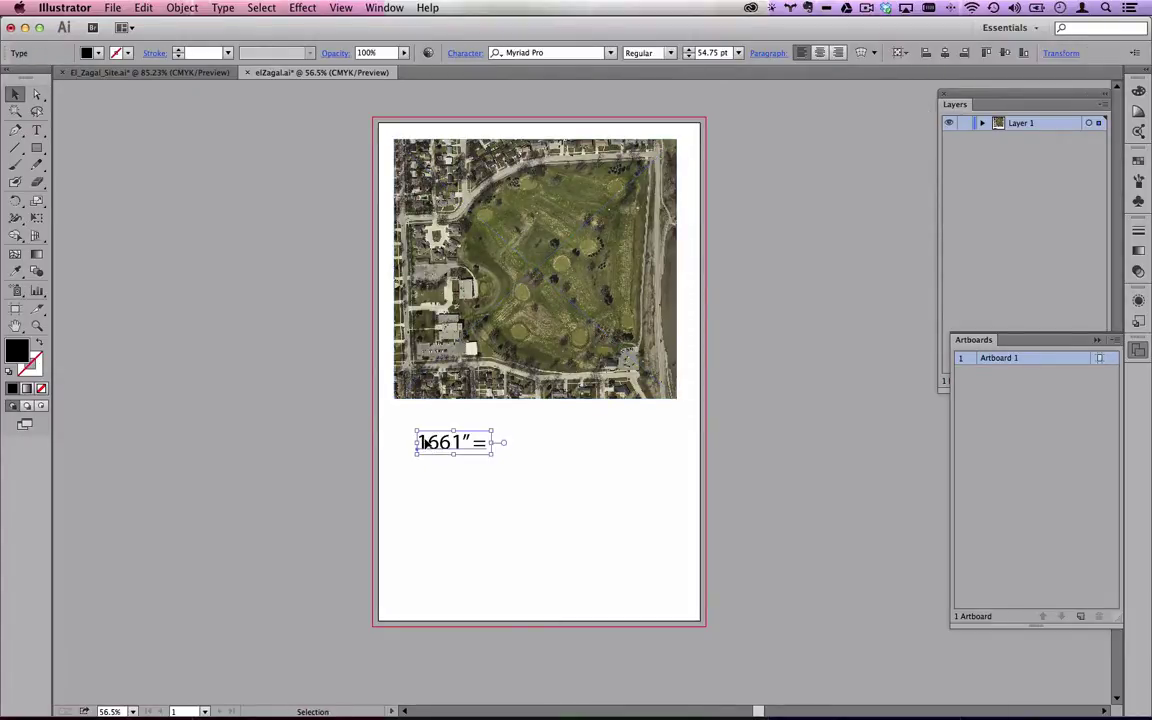
double_click(424, 443)
text(9.652)
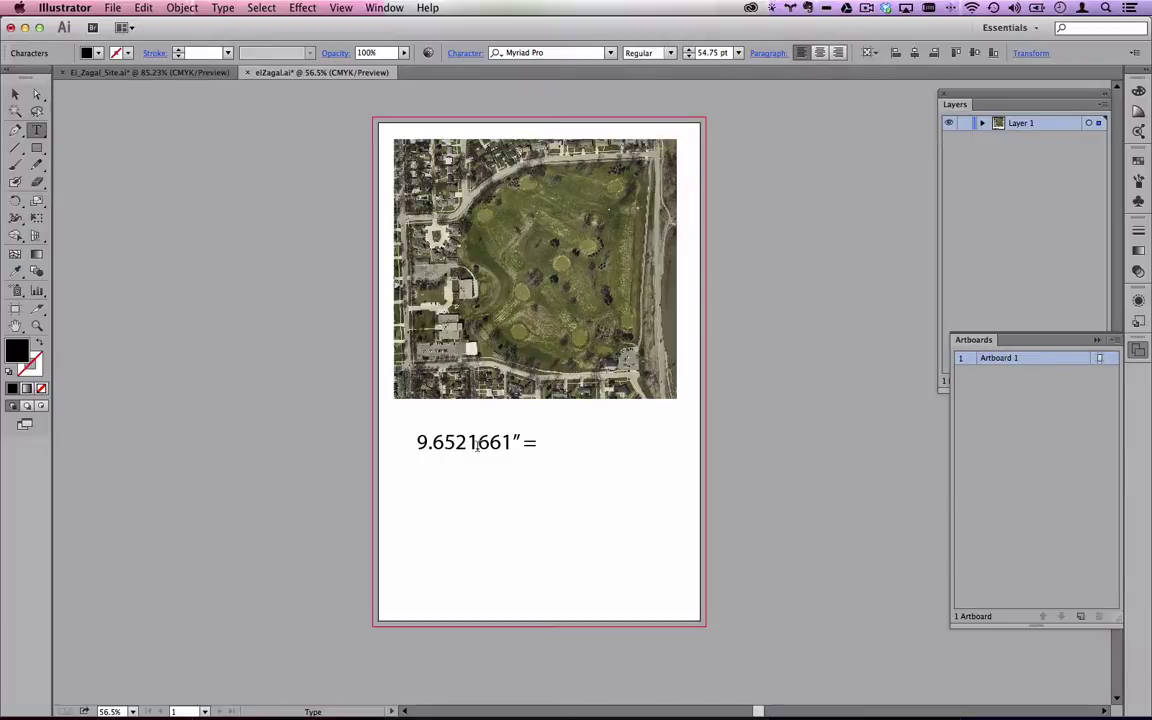
text(")
text(=)
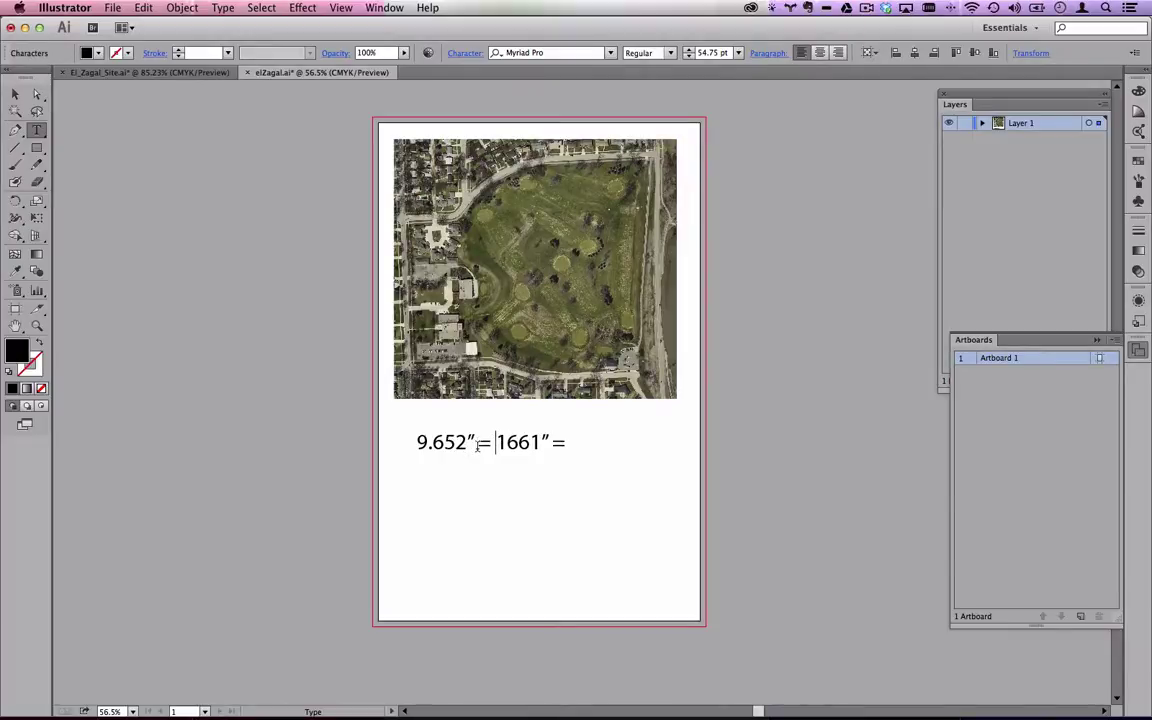
click(478, 446)
Replace the label's ending with a foot mark so it reads 9.652″ = 1661′, and move it directly below the image.
drag(540, 443, 604, 447)
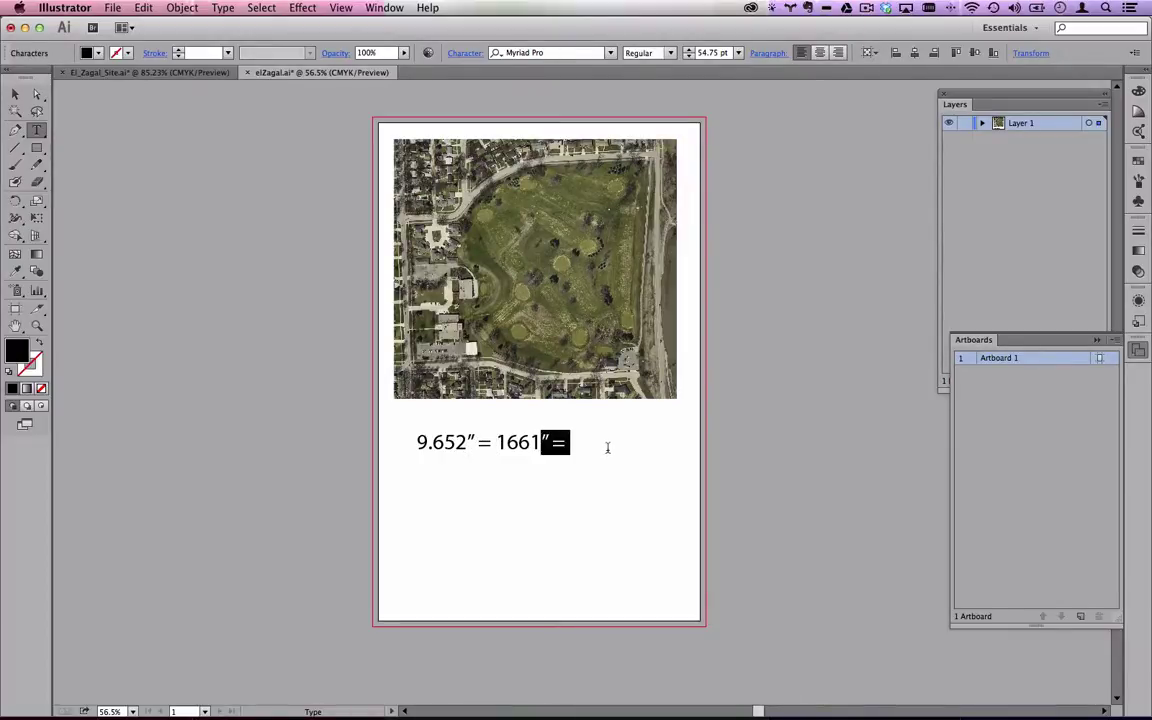
text(')
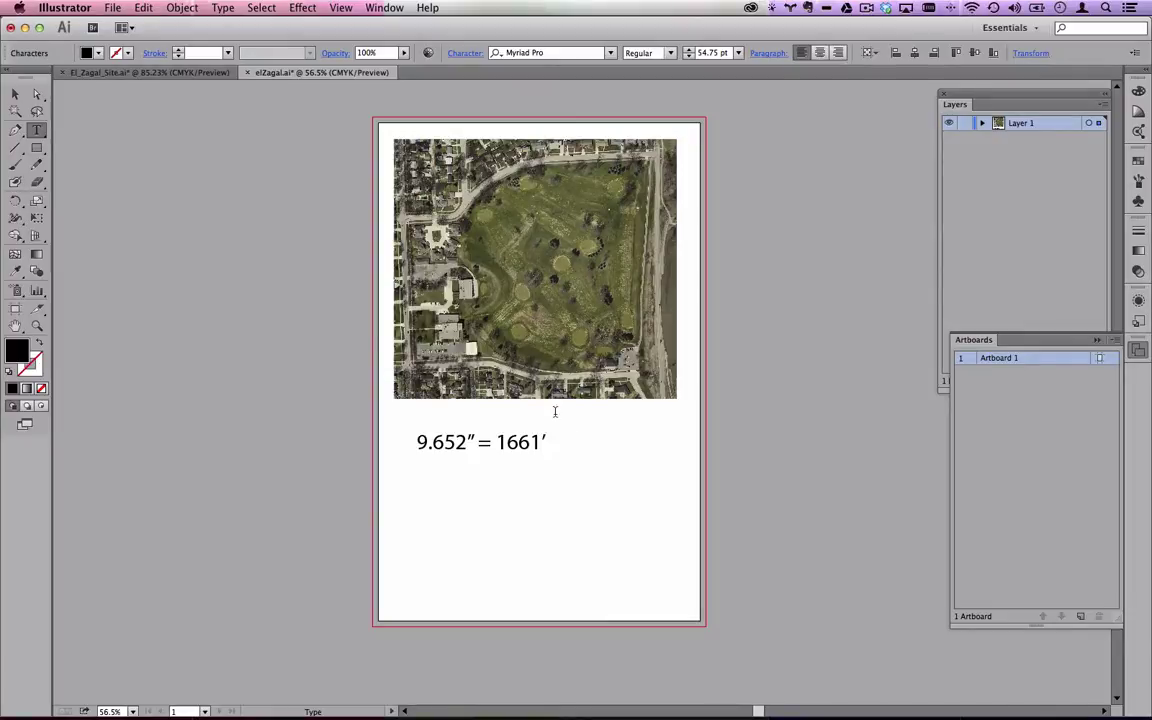
click(17, 95)
click(283, 298)
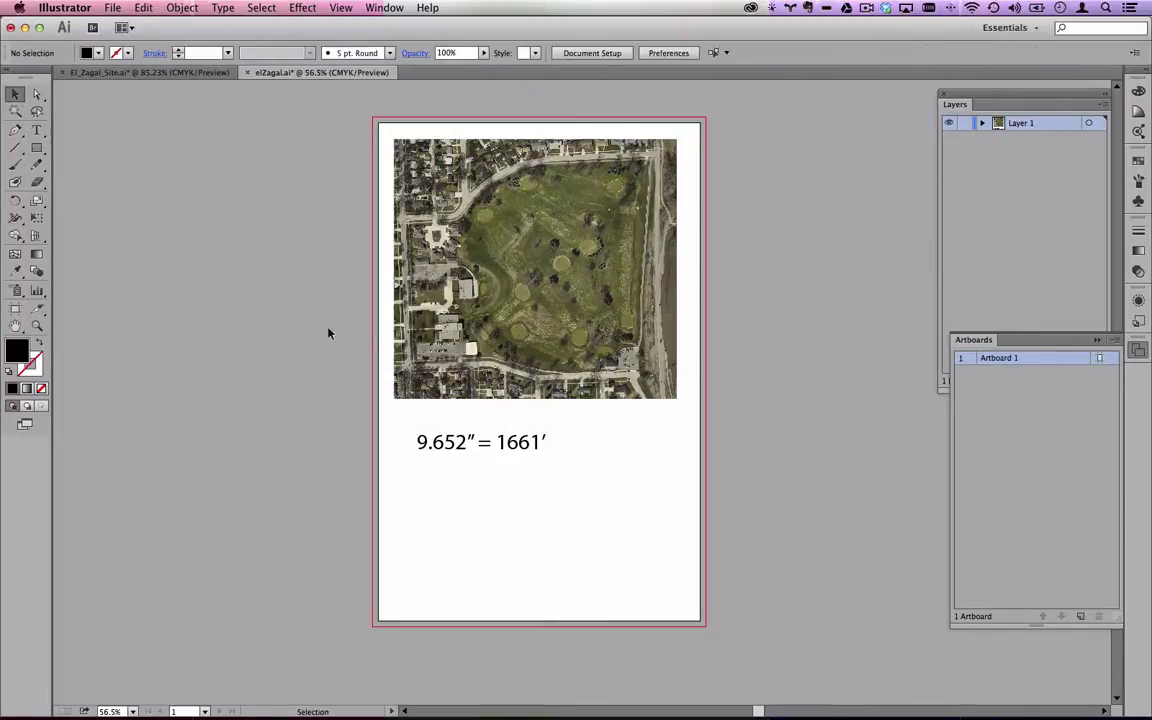
drag(467, 447, 447, 415)
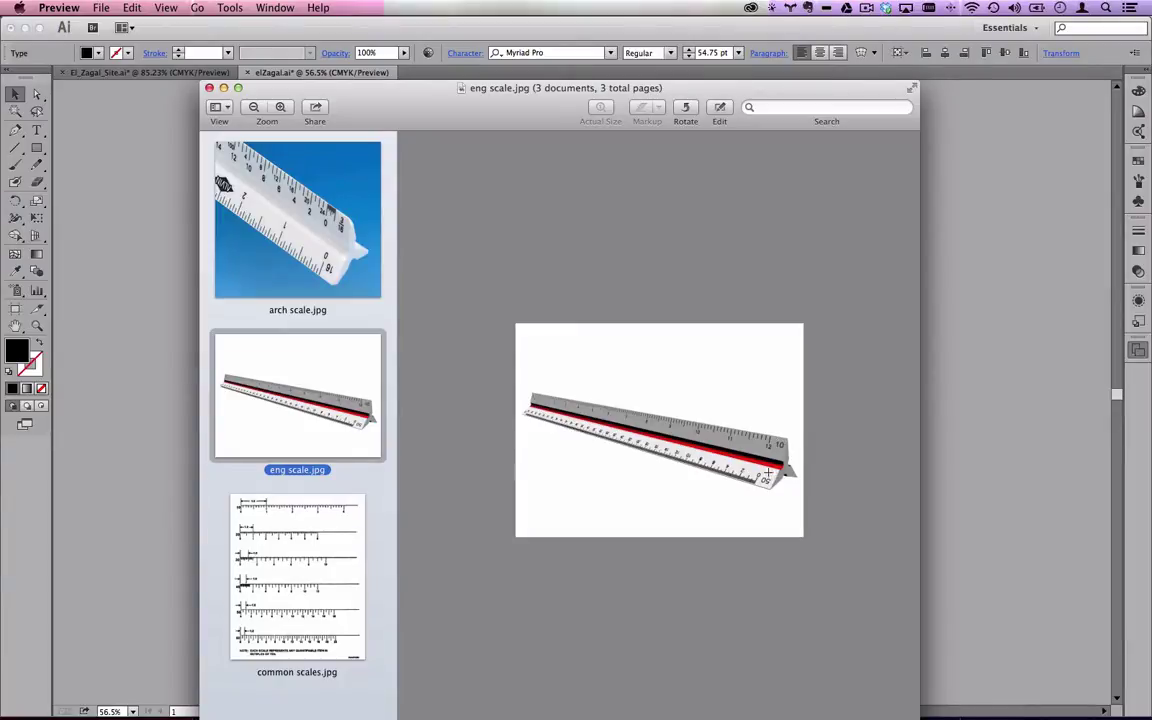
Compare the architect's scale and engineer's scale photos in Preview and close the image window.
click(320, 226)
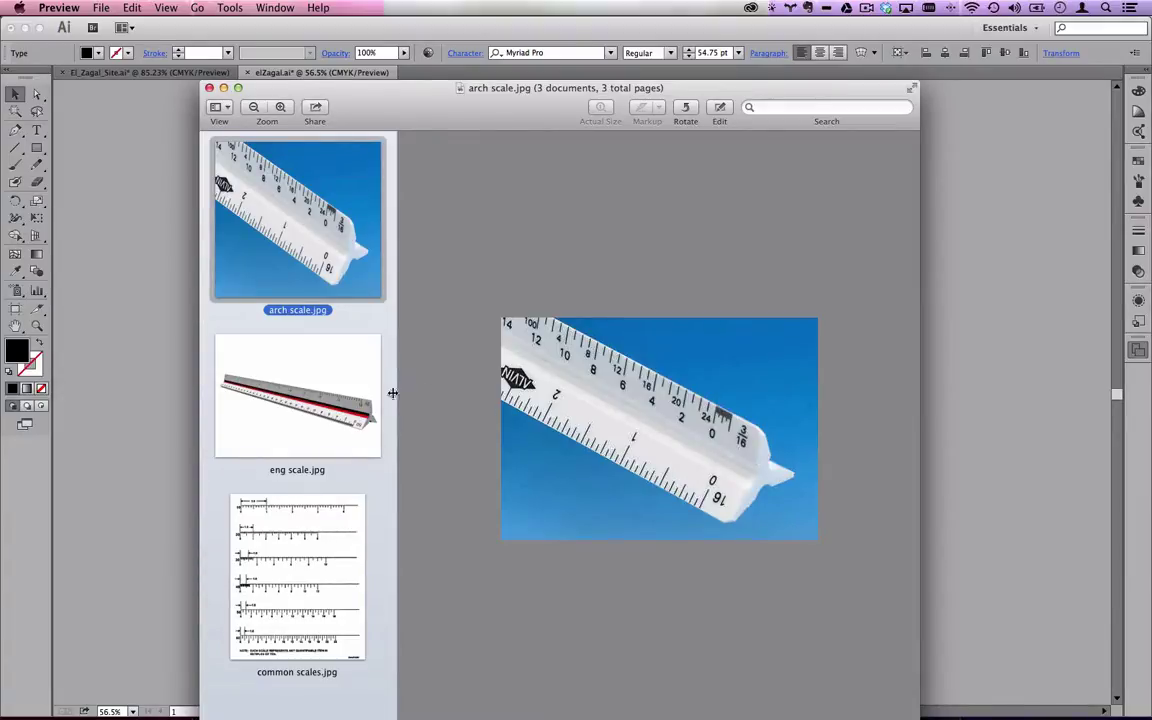
click(345, 362)
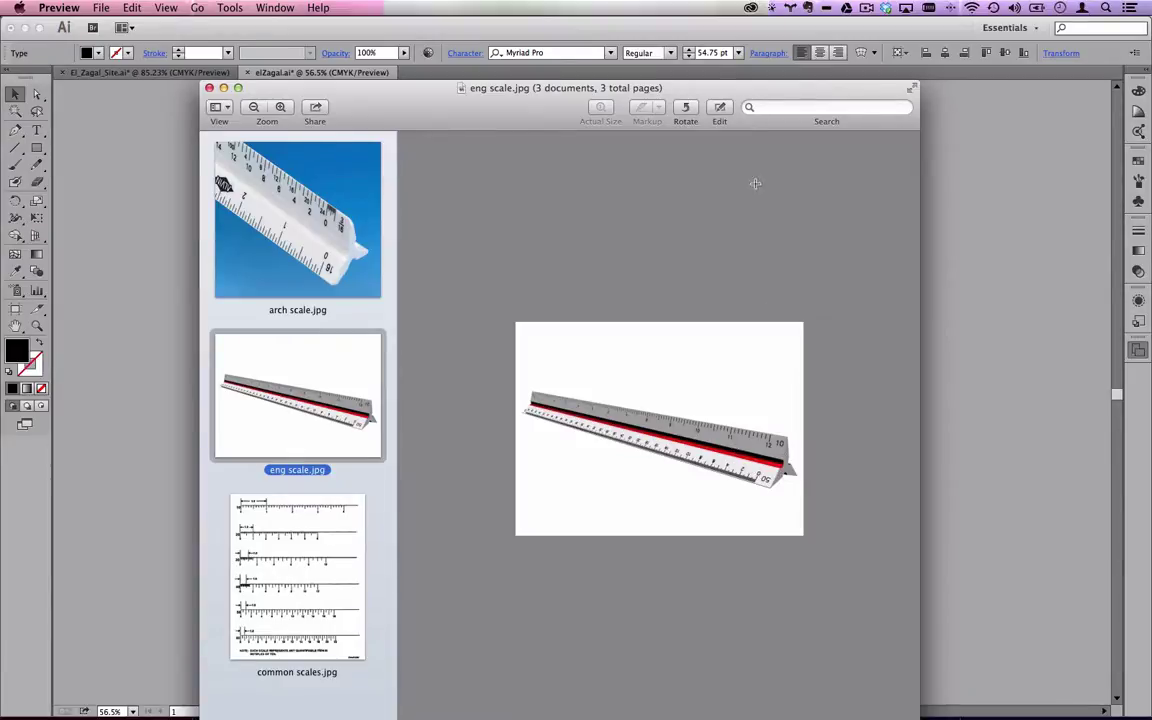
key(super+w)
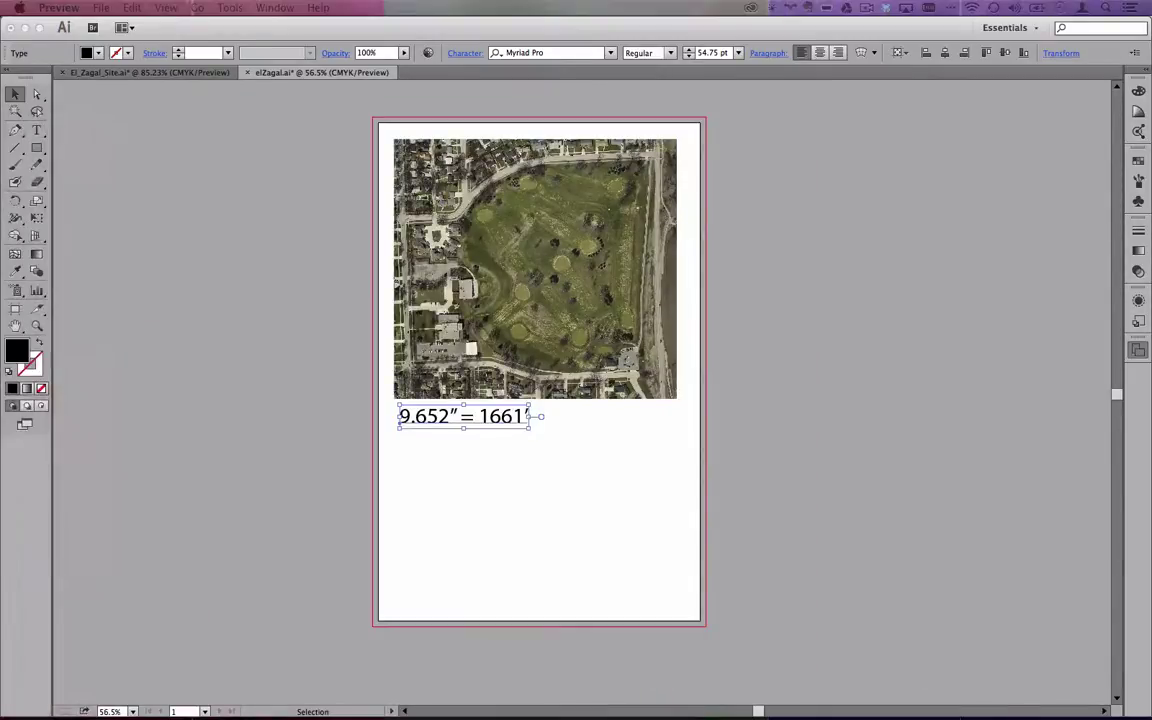
Duplicate the 9.652″ = 1661′ label below itself and edit the copy to read 1″ = 100′.
click(469, 421)
drag(490, 420, 492, 467)
double_click(437, 464)
double_click(437, 464)
text(1” = 1661’)
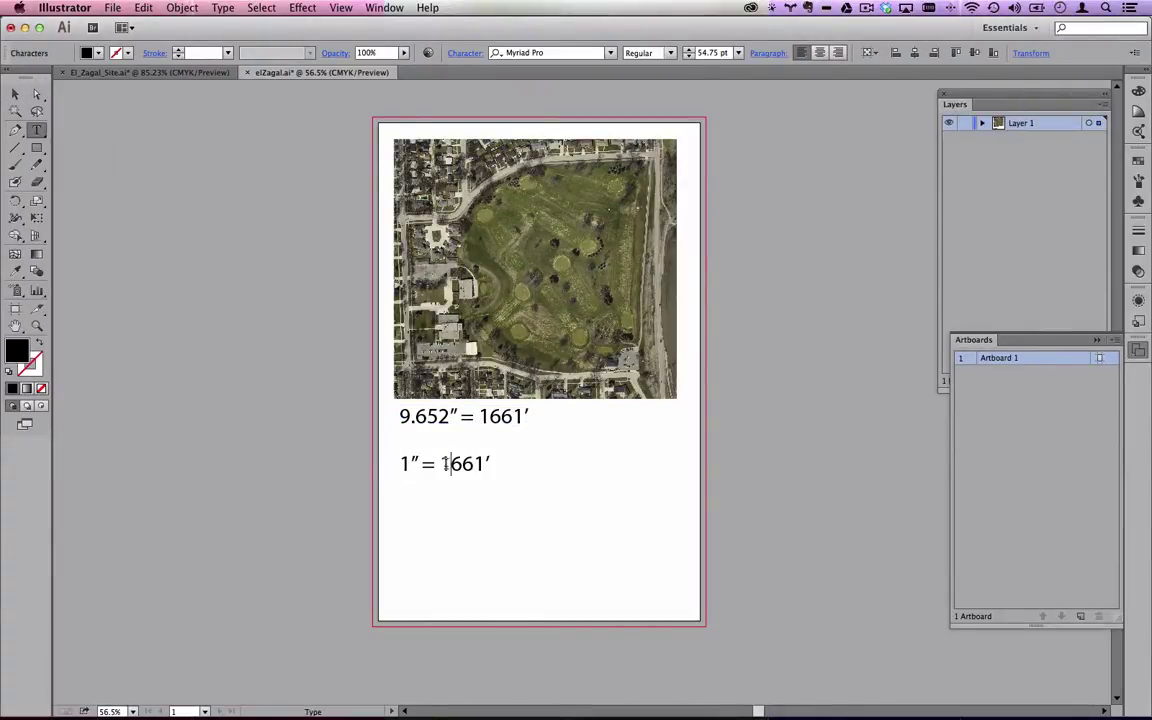
drag(440, 463, 485, 463)
text(100)
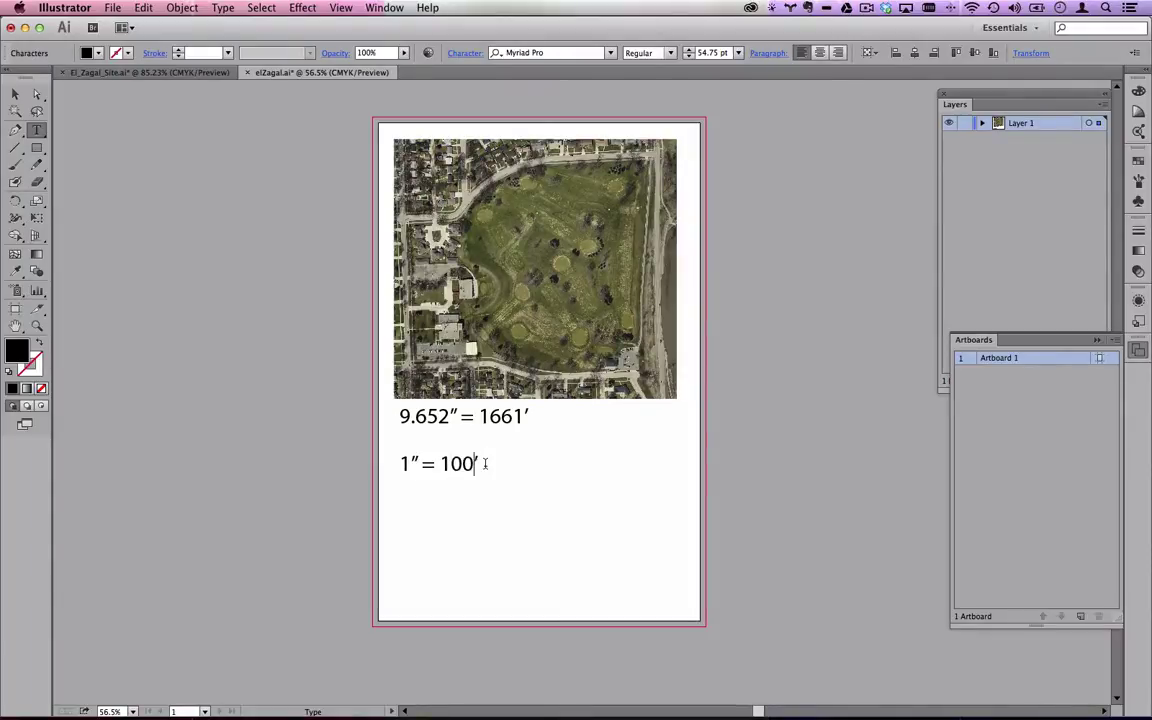
Try 500′ and 550′ as the lower label's distance, settle on 553′, and shift the label slightly to the right.
drag(452, 463, 452, 463)
text(5)
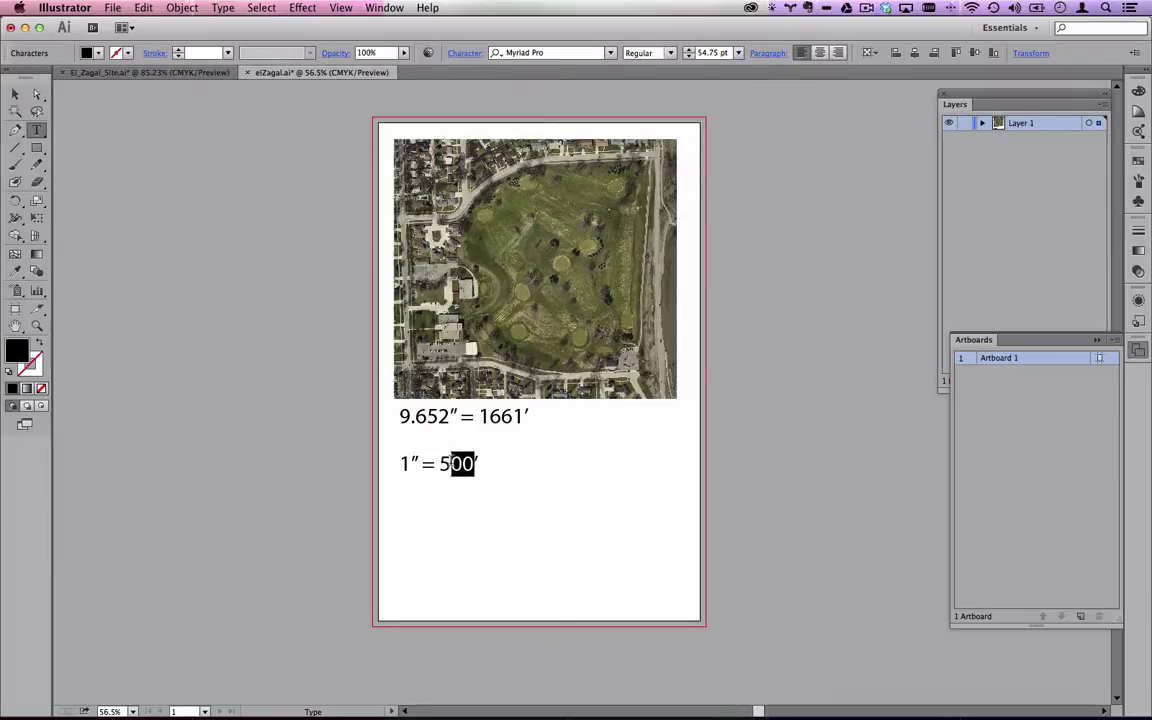
text(50)
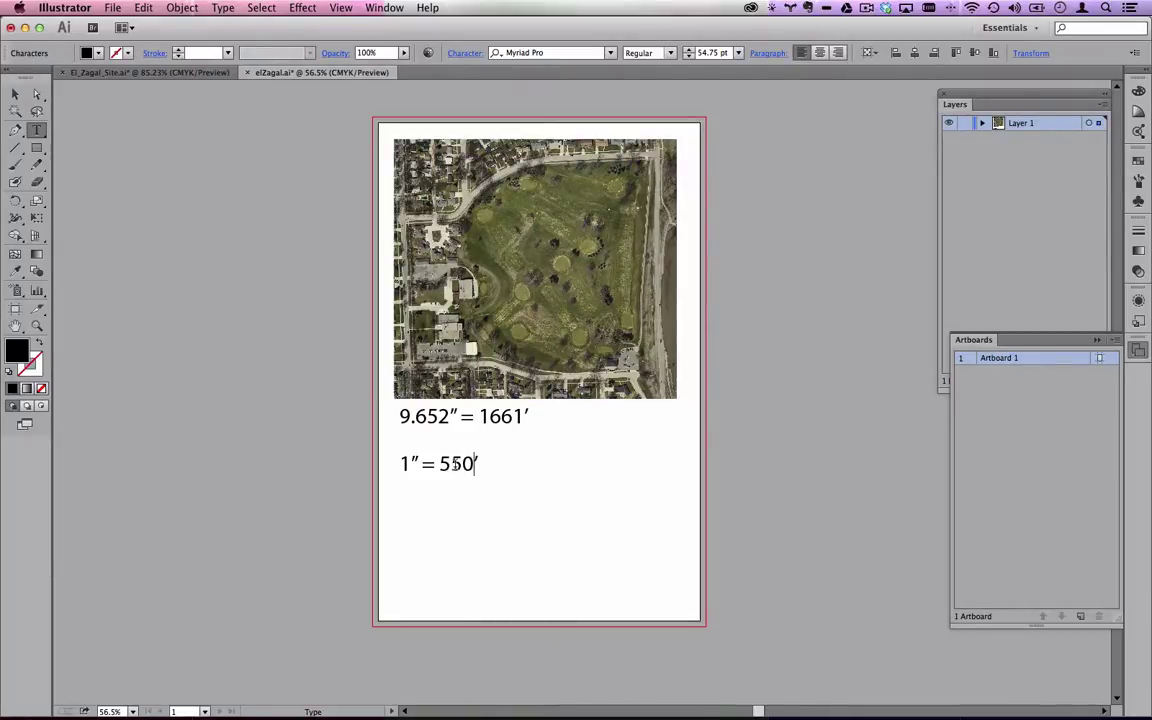
drag(452, 465, 474, 465)
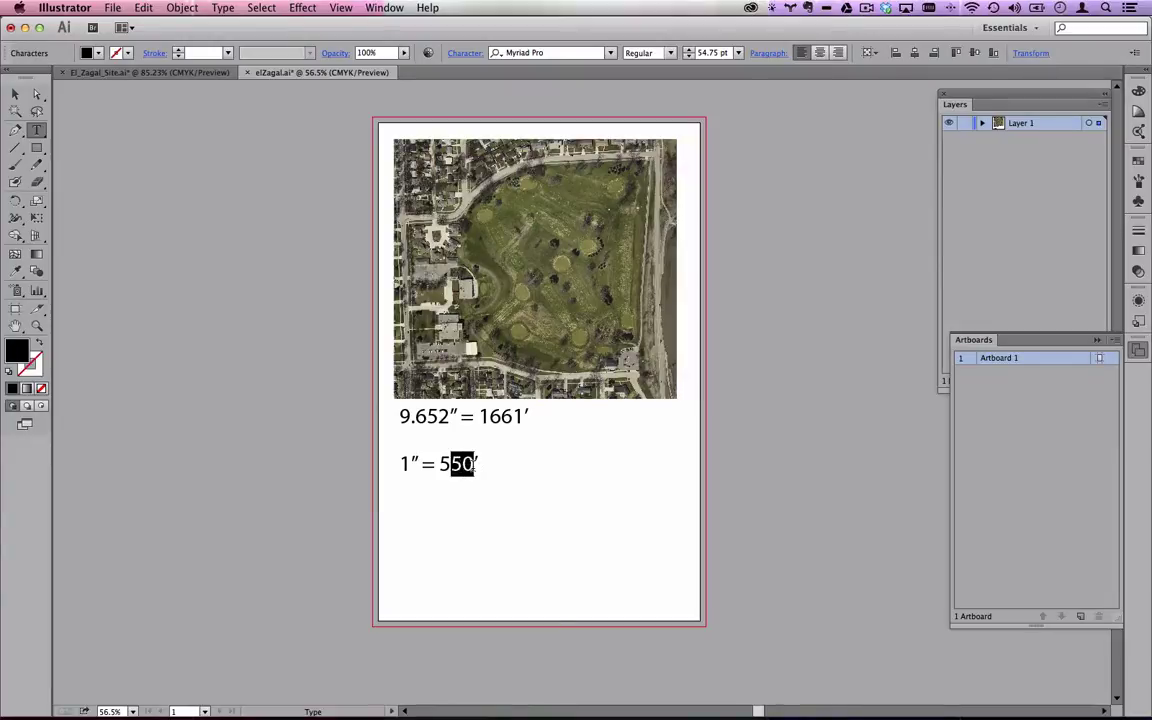
text(53)
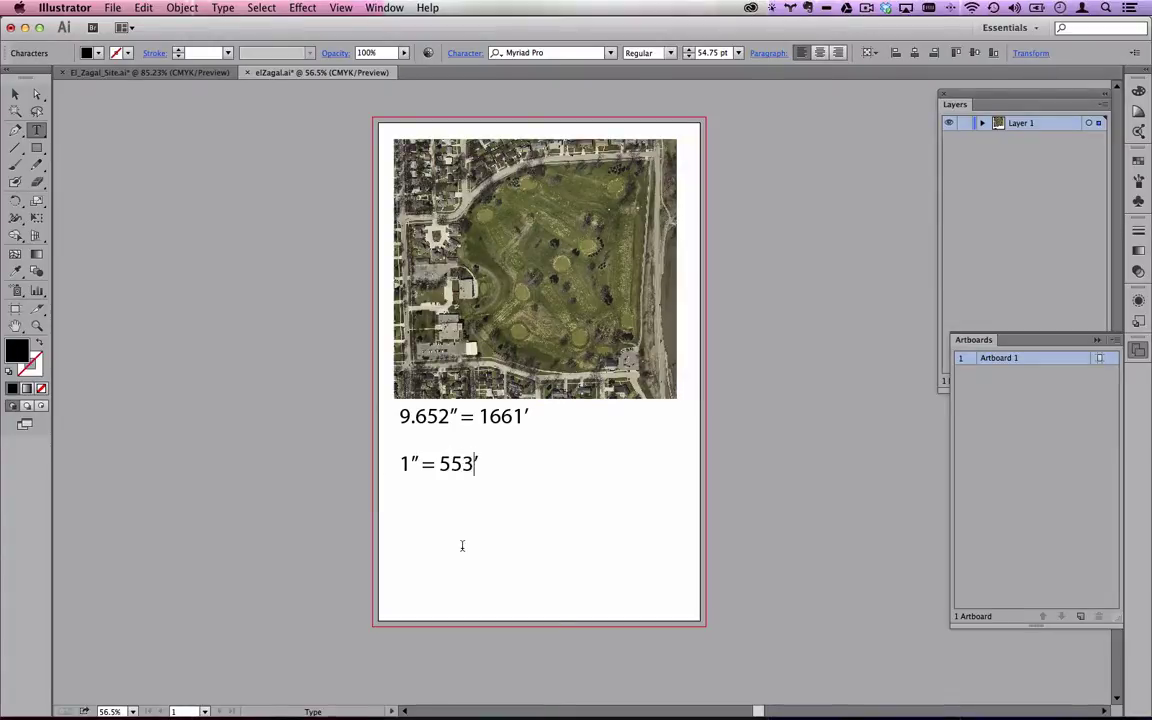
click(13, 93)
click(211, 229)
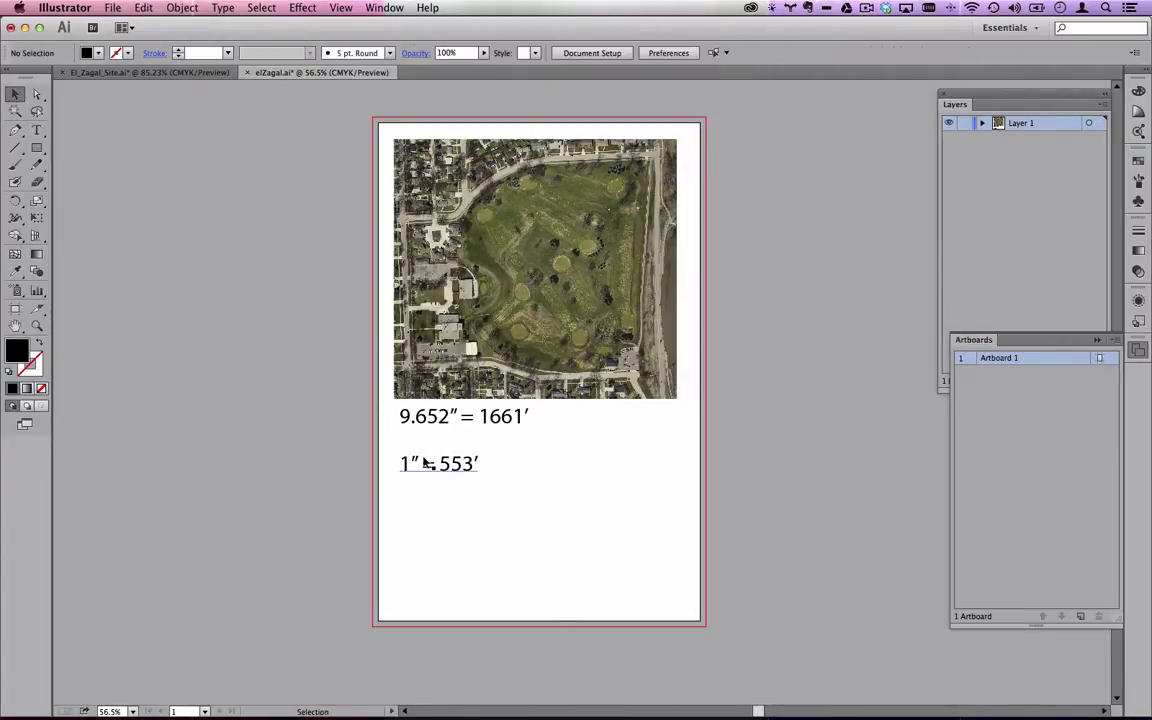
drag(462, 472, 481, 467)
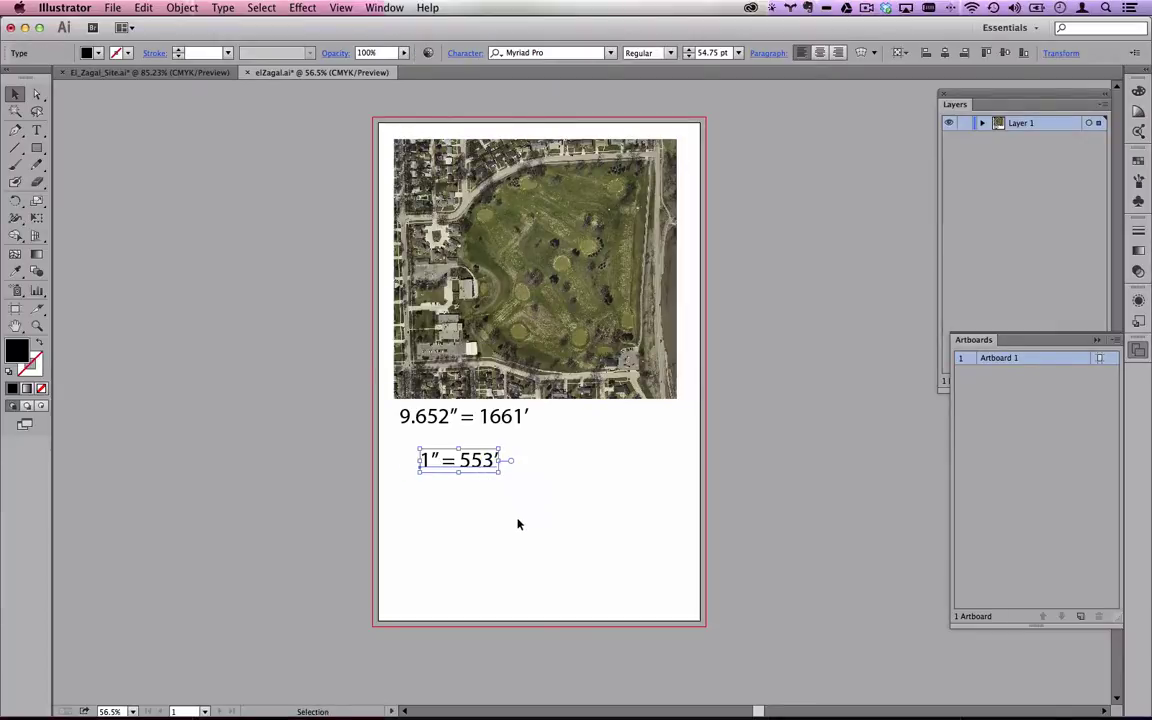
click(282, 462)
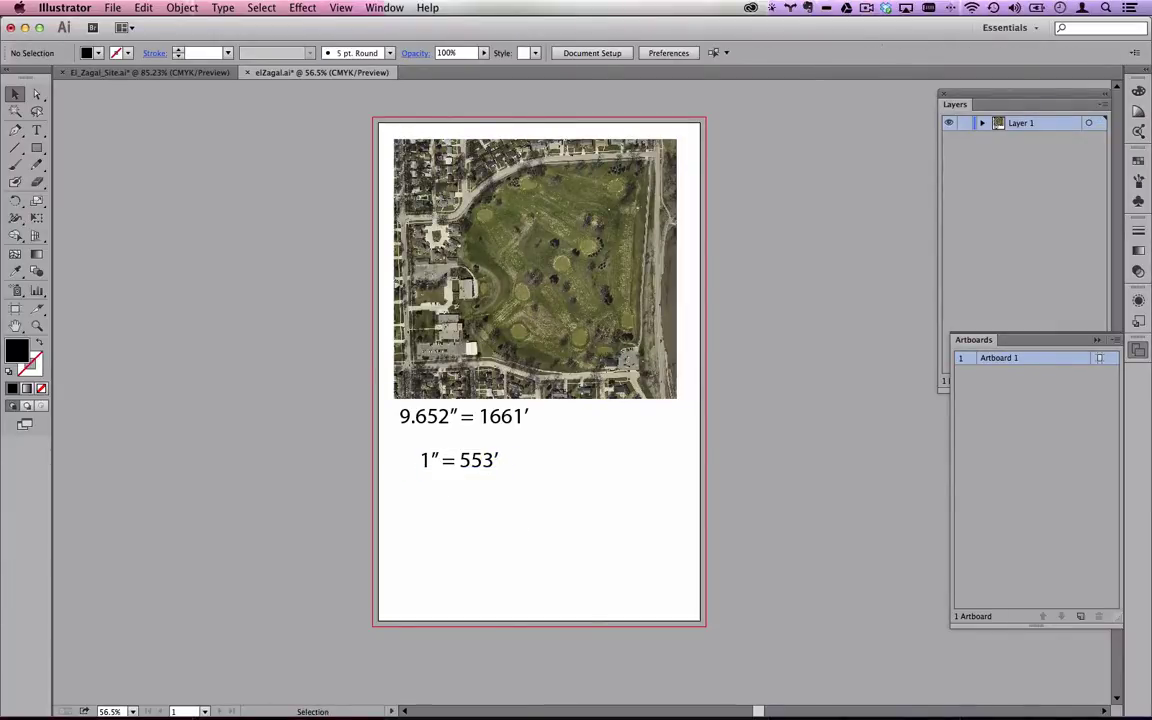
Look again at the engineer's scale photo in Preview and return to the Illustrator document.
key(super+Tab)
drag(445, 203, 443, 73)
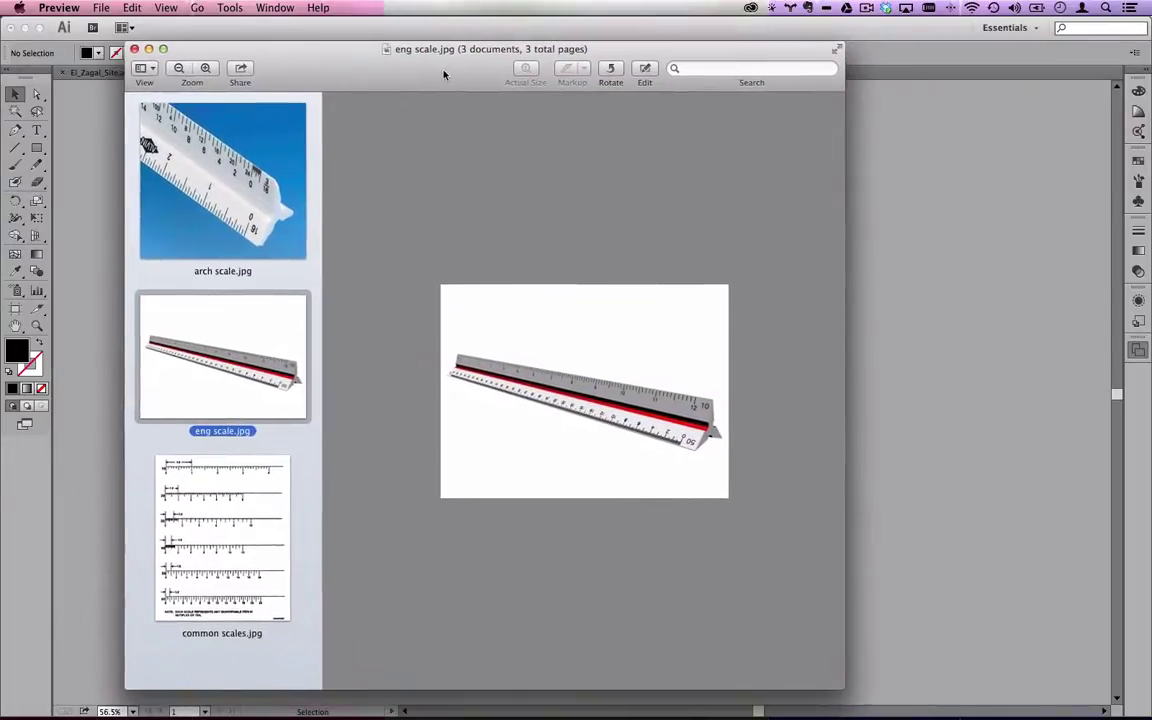
key(super+Tab)
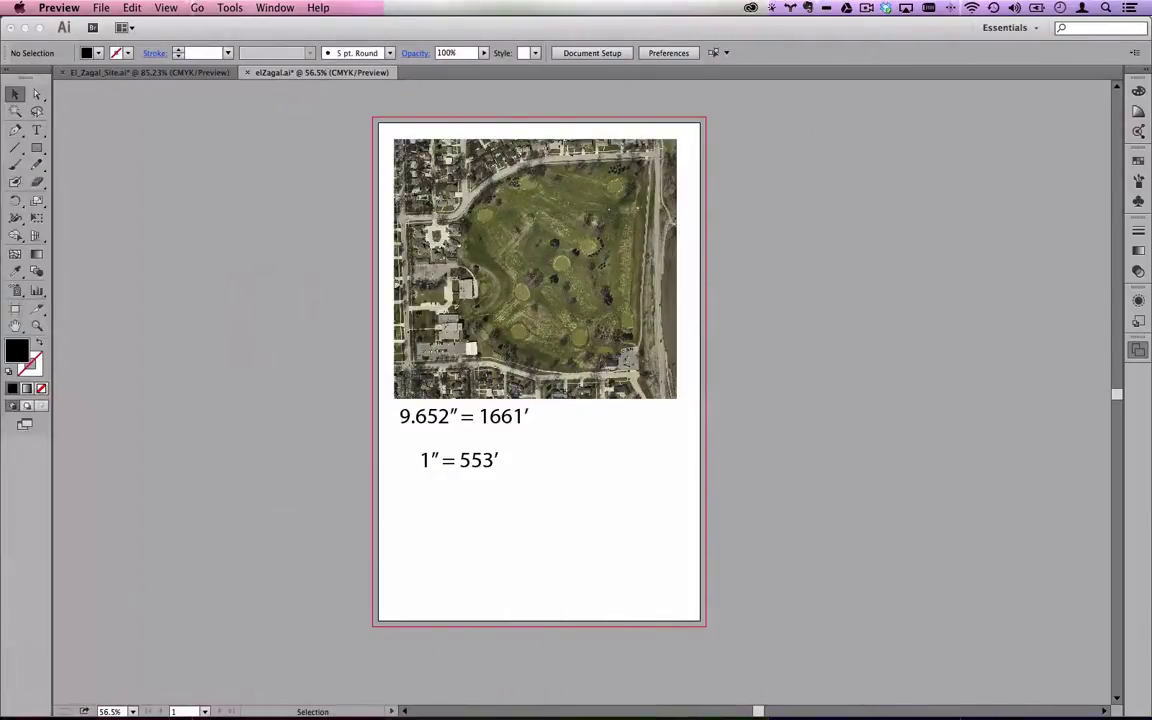
Add the ratio 1:20000 as a separate line beneath the 1″ = 553′ text and highlight its first number.
double_click(479, 460)
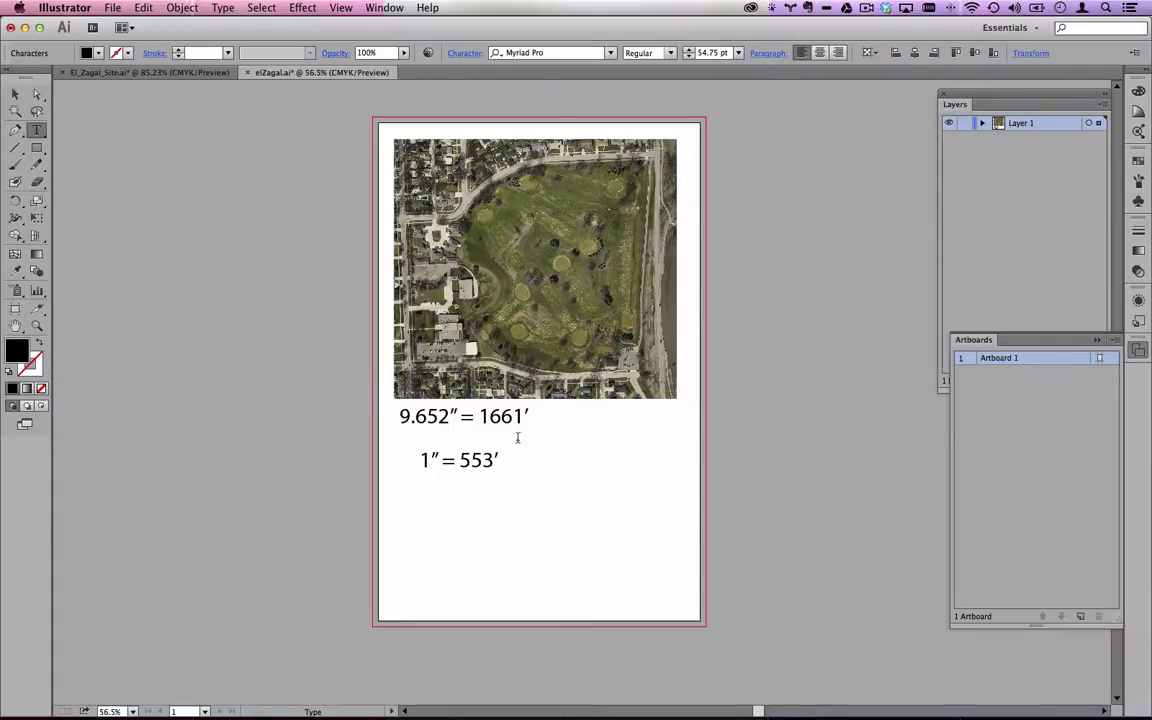
key(Return)
text(1:20000)
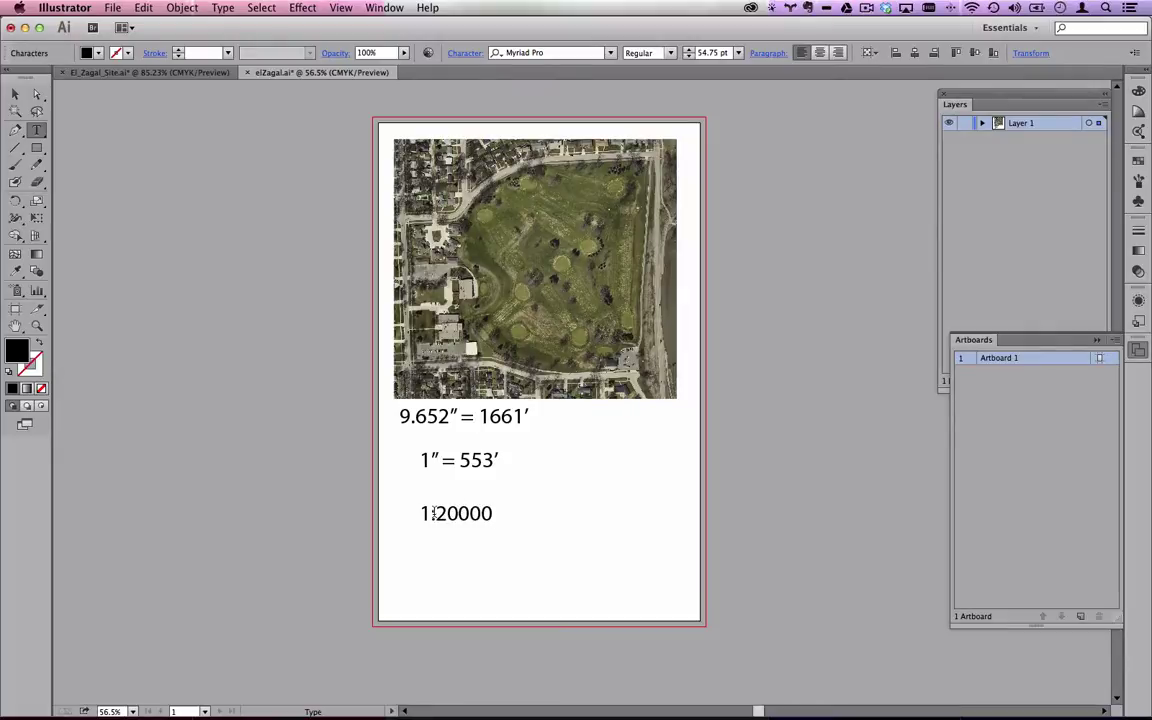
drag(434, 513, 429, 513)
drag(431, 513, 418, 513)
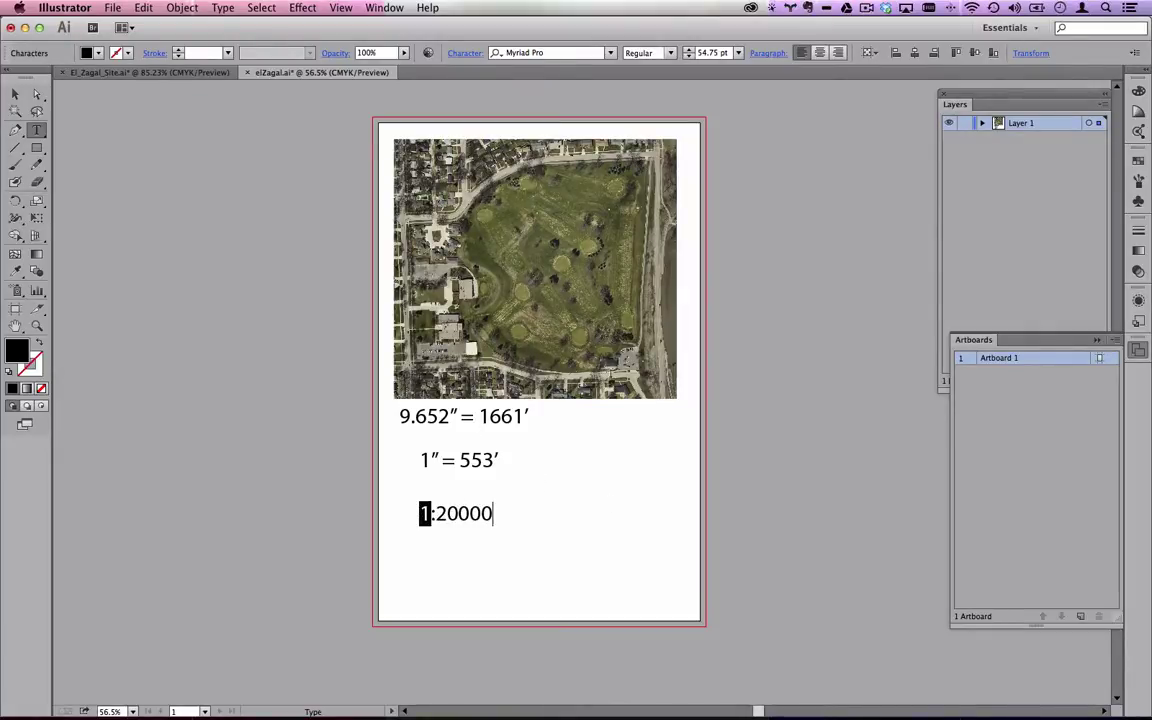
click(455, 513)
click(15, 93)
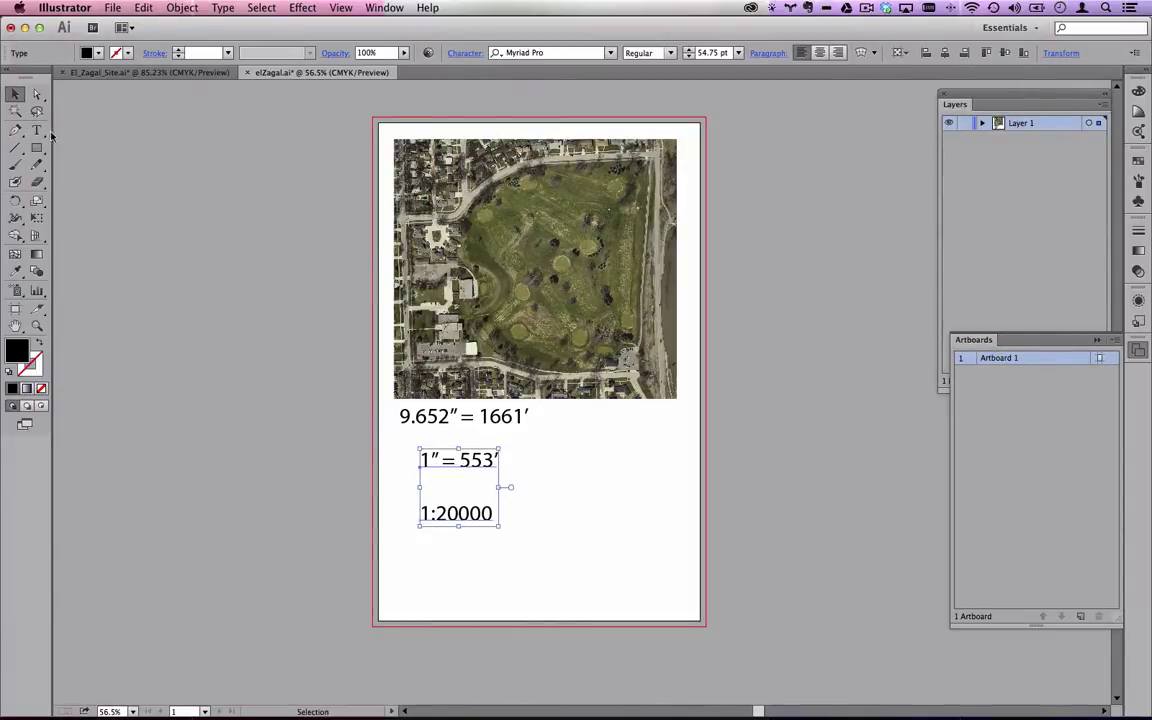
Change the distance in the lower label so it reads 1″ = 500′.
click(37, 130)
drag(470, 460, 501, 452)
text(00')
key(Escape)
Delete both scale labels below the aerial image and undo the deletion.
click(265, 231)
click(430, 418)
shift+click(460, 472)
key(Delete)
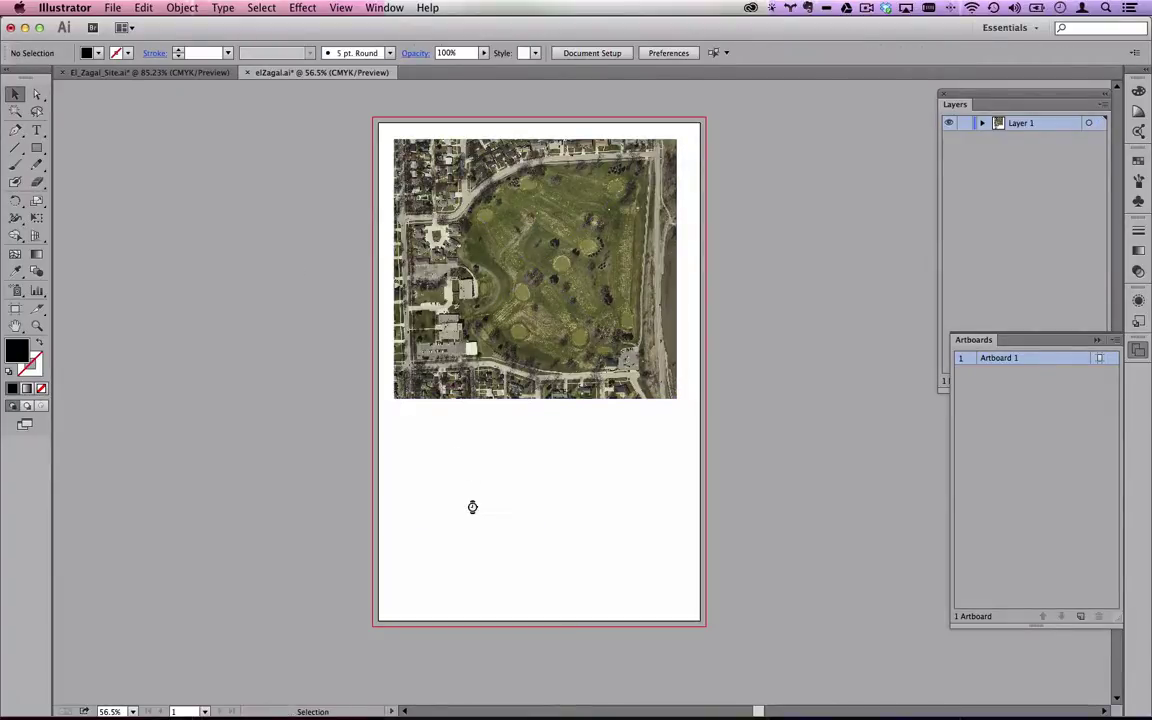
click(530, 376)
click(288, 388)
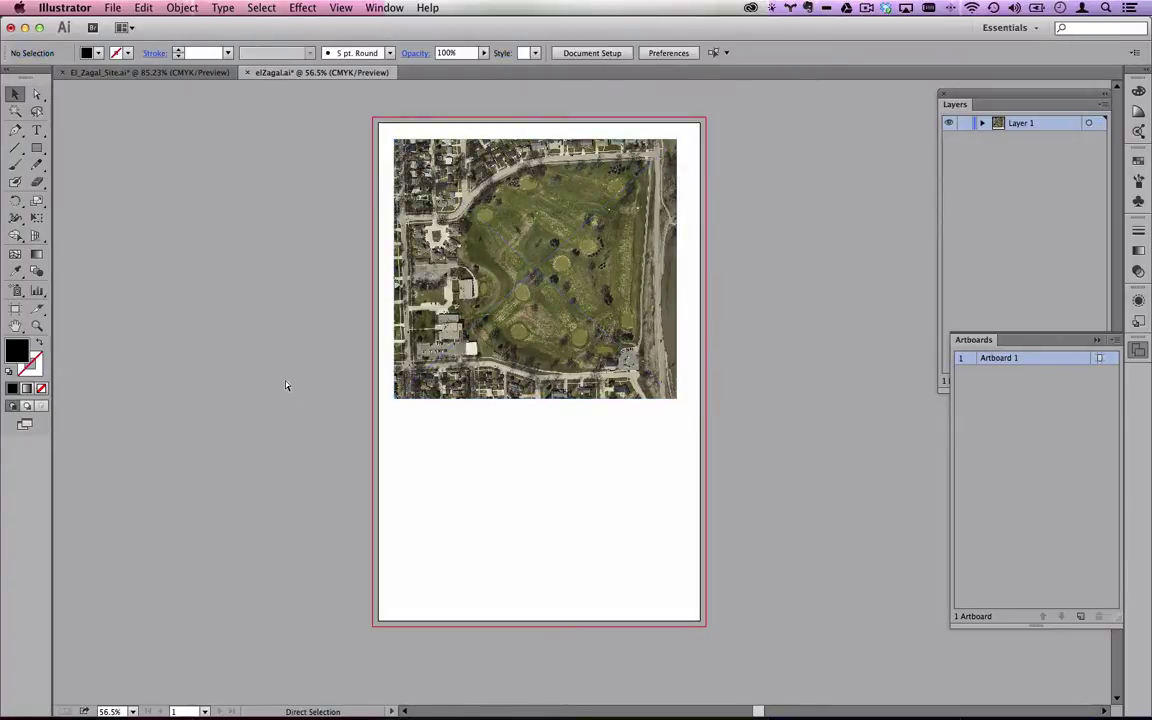
key(super+z)
Delete only the label with 1″ = 500′ and 1:20000, and move the 9.652″ = 1661′ label toward the page's centre.
click(599, 494)
click(478, 468)
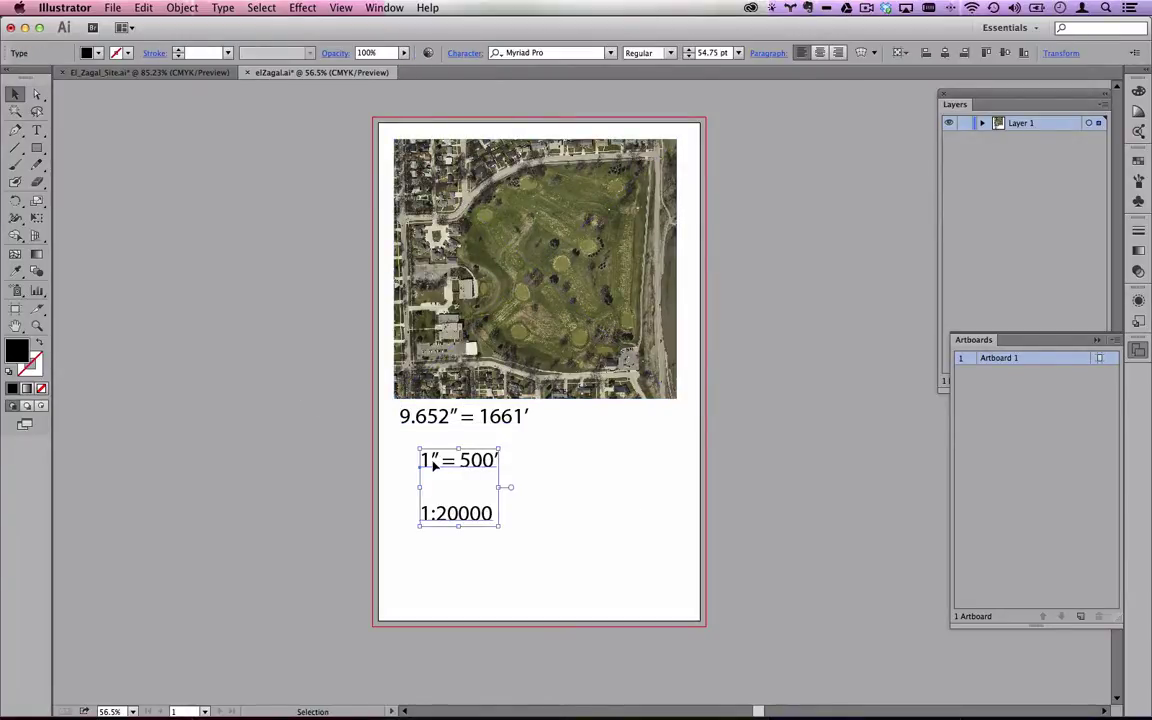
key(Delete)
drag(447, 424, 512, 480)
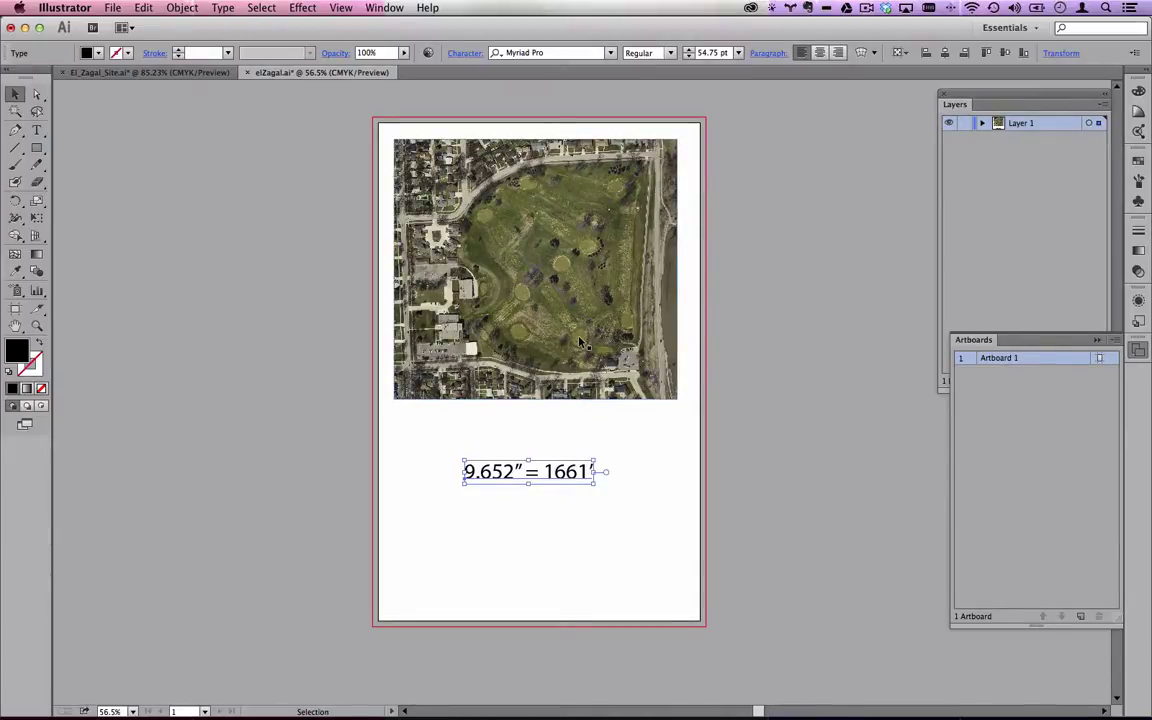
Try to set the aerial image's width to 10 in without constraining its proportions, and undo that resize.
click(529, 312)
mouse_move(587, 172)
mouse_down()
mouse_move(527, 165)
mouse_move(585, 170)
mouse_up()
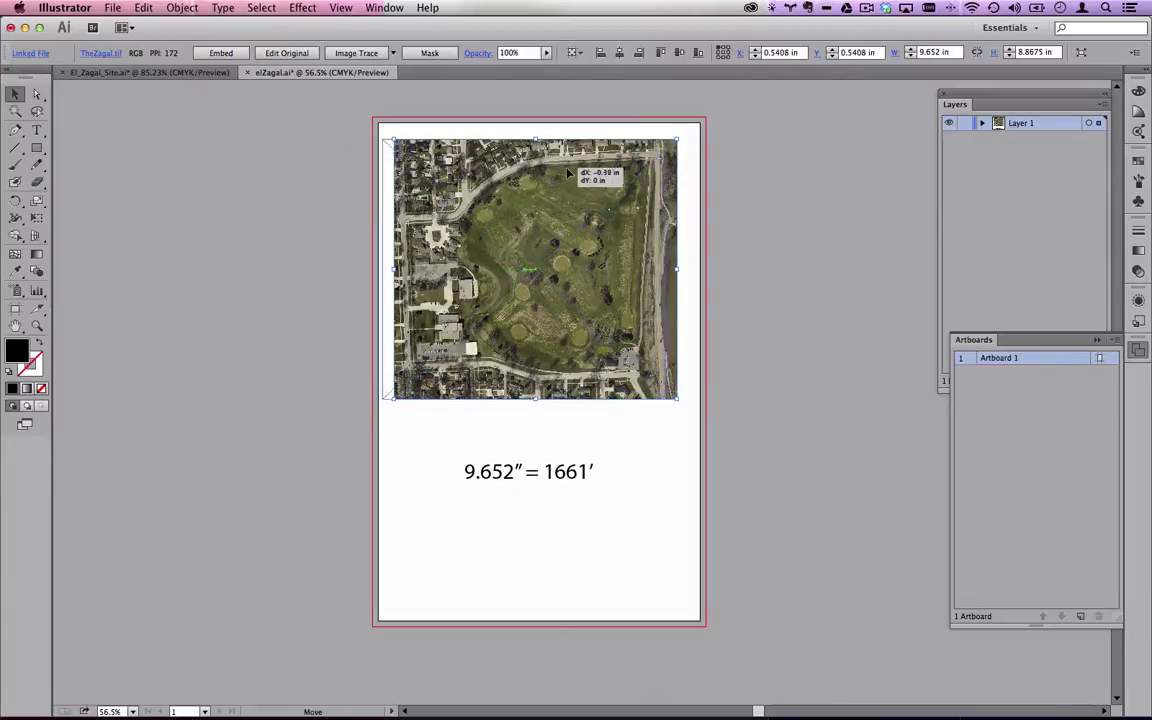
double_click(933, 52)
text(1)
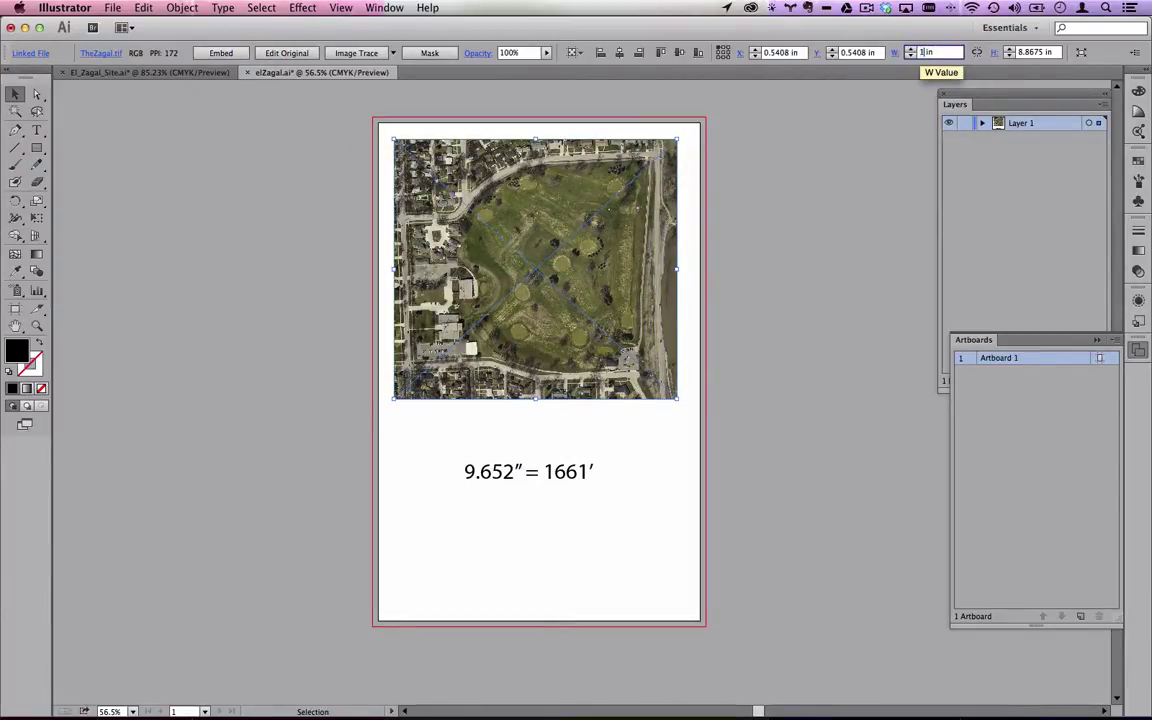
text(0)
key(Return)
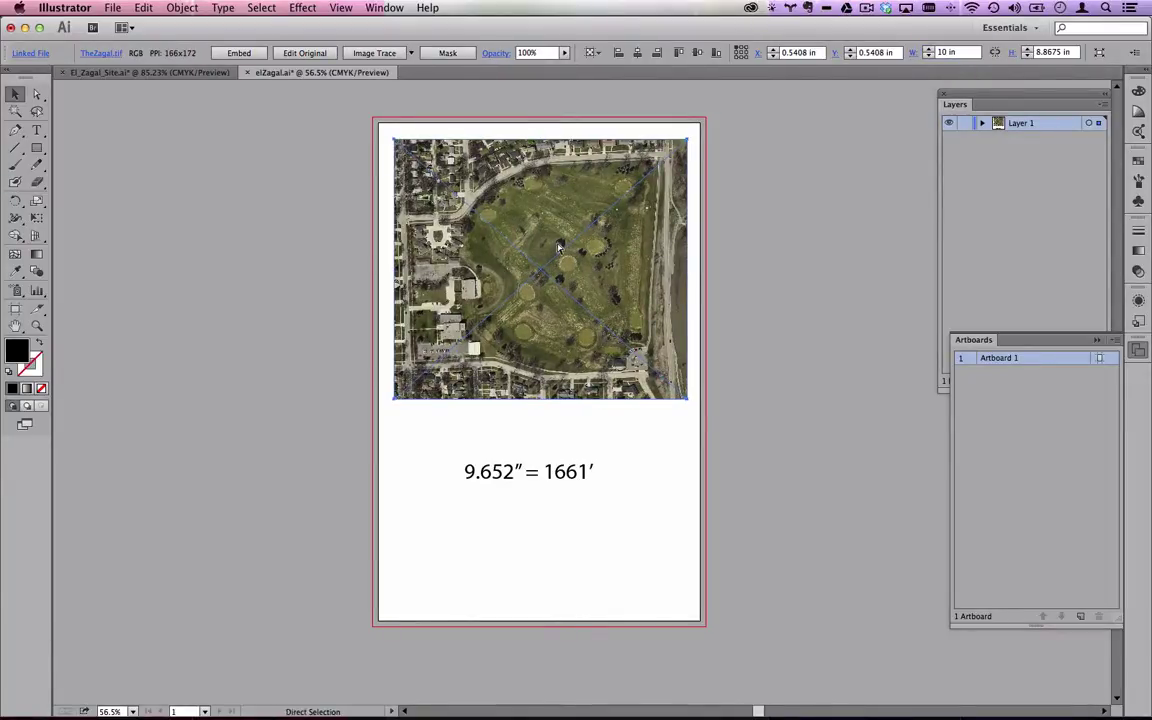
key(super+z)
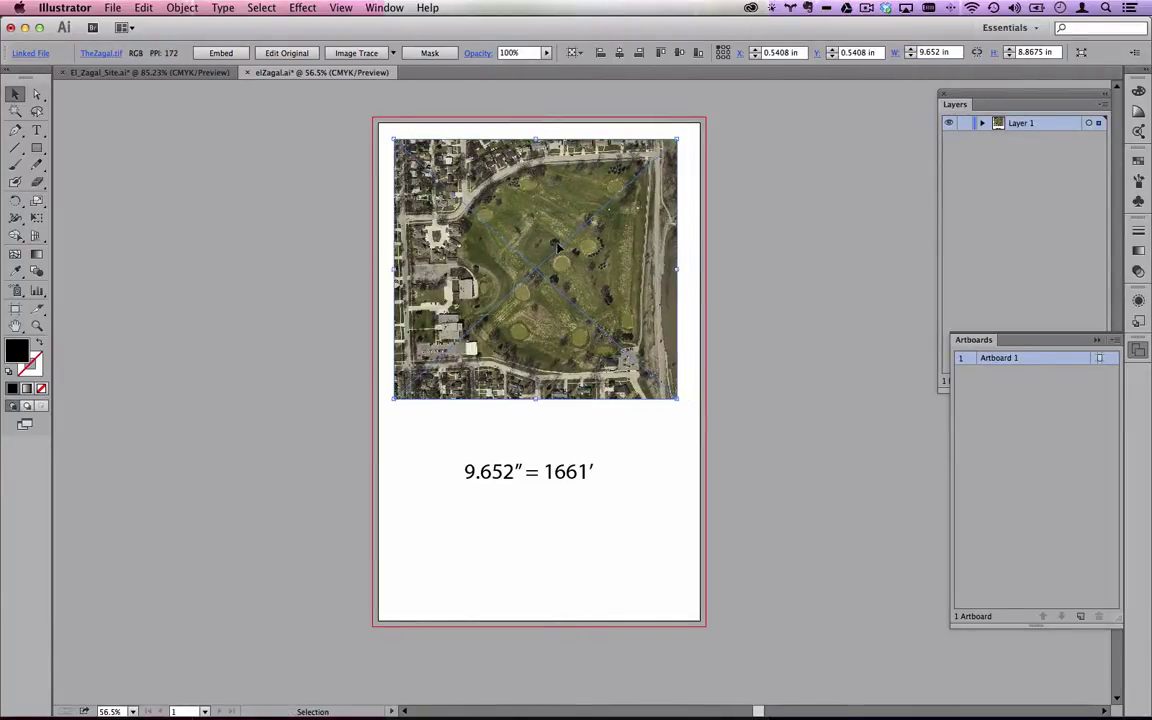
Constrain the aerial image's width and height proportions and set its width to 10 in.
click(977, 53)
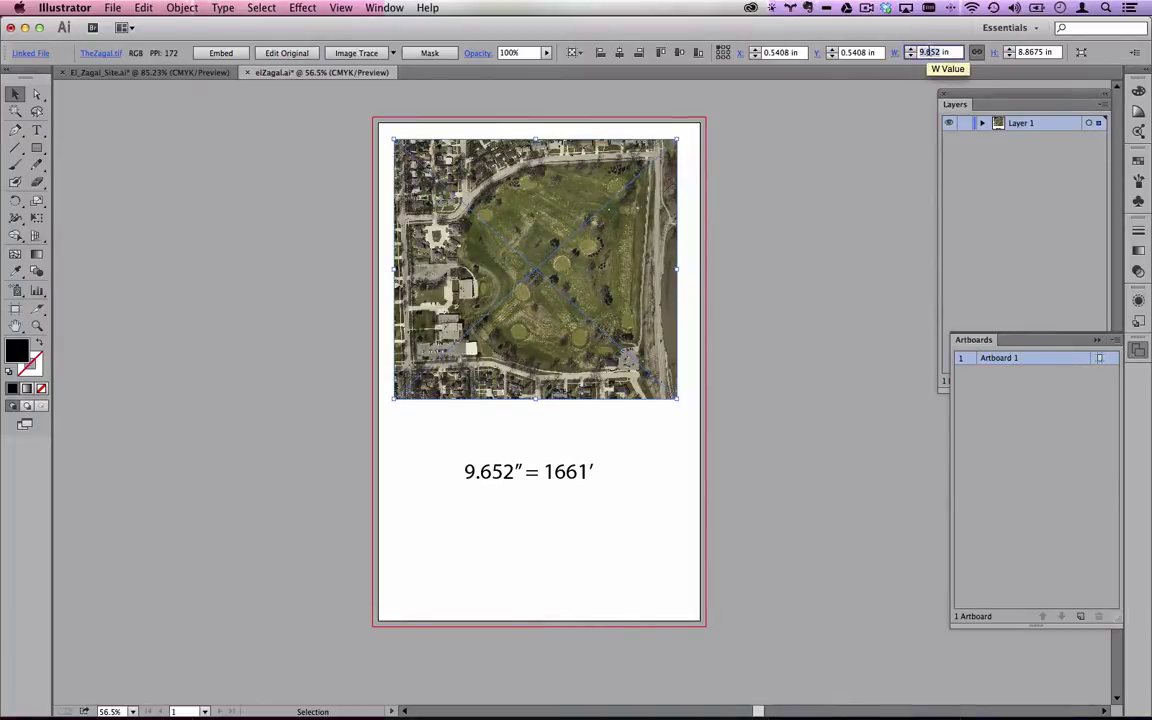
text(10)
key(Return)
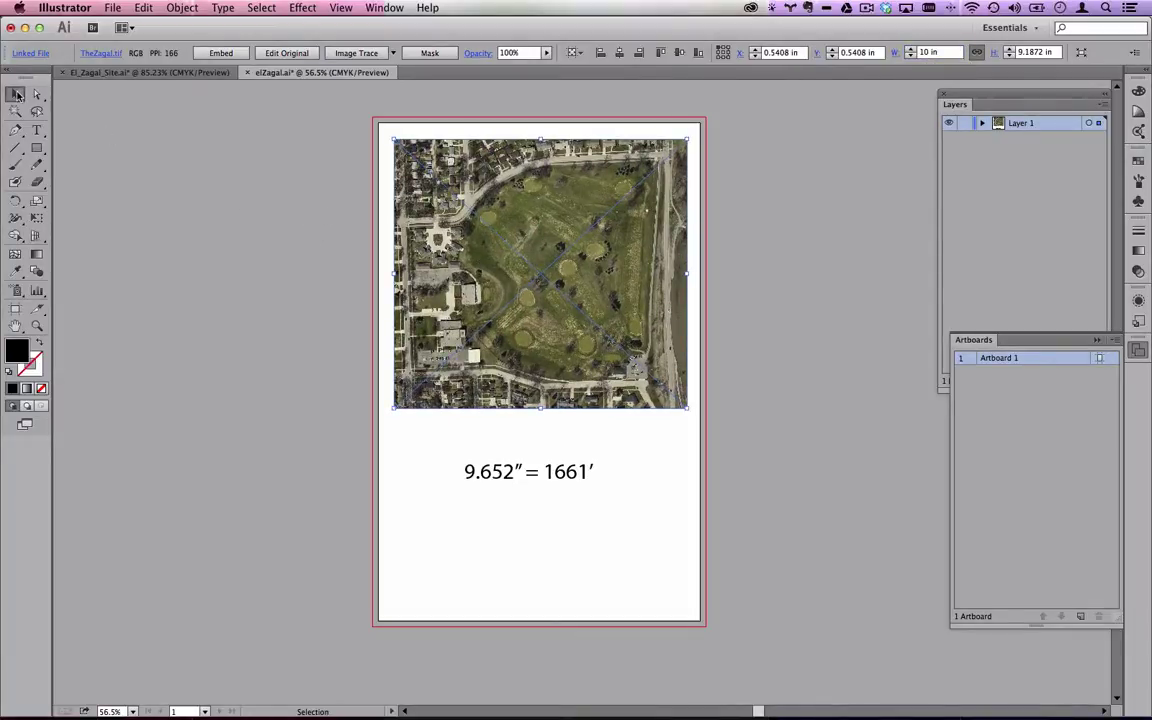
Change the printed width in the scale label so it reads 10″ = 1661′.
click(36, 130)
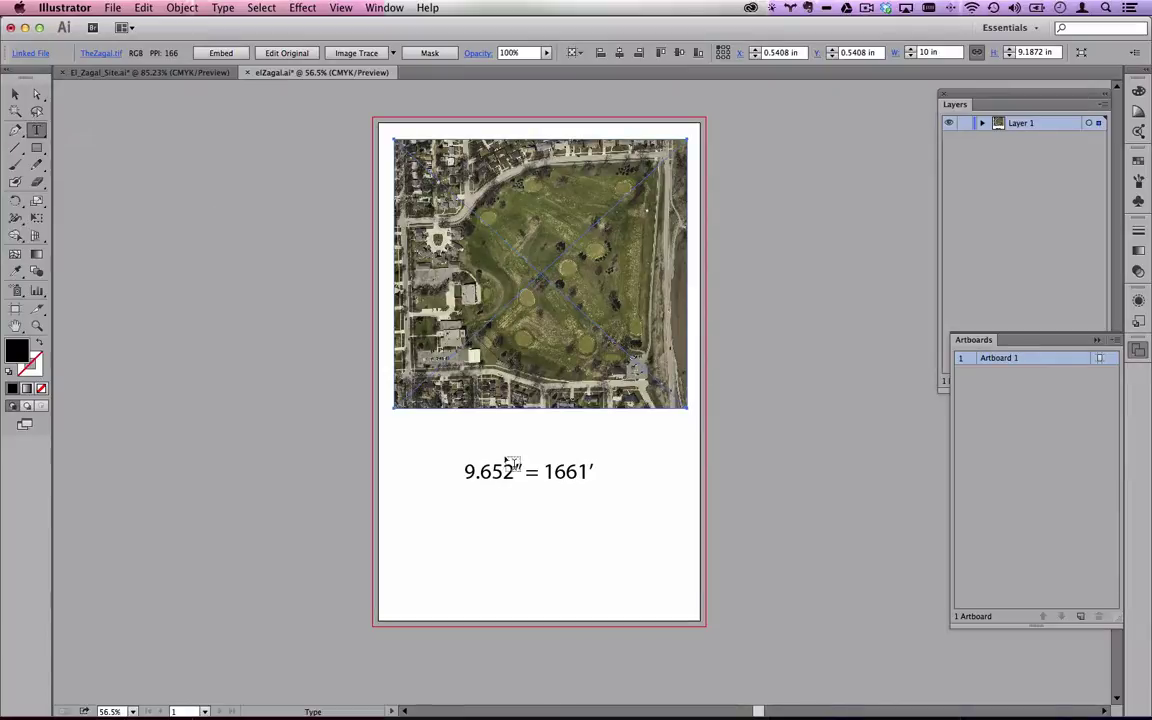
drag(513, 471, 455, 471)
text(10)
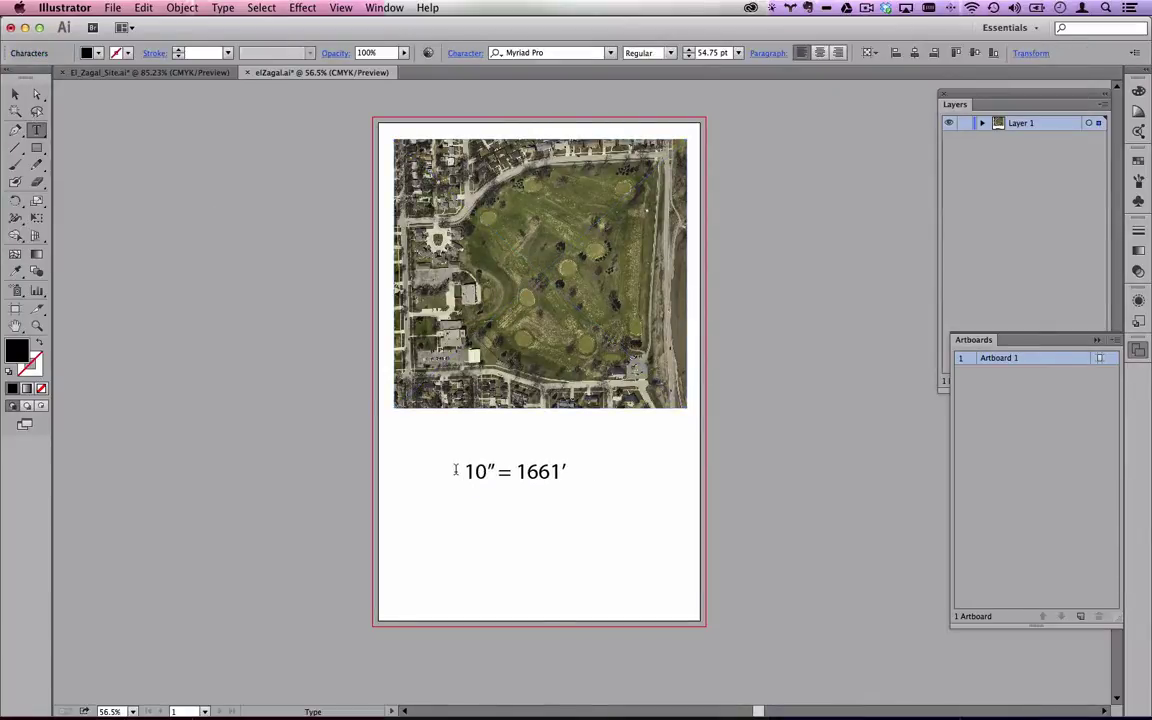
key(Escape)
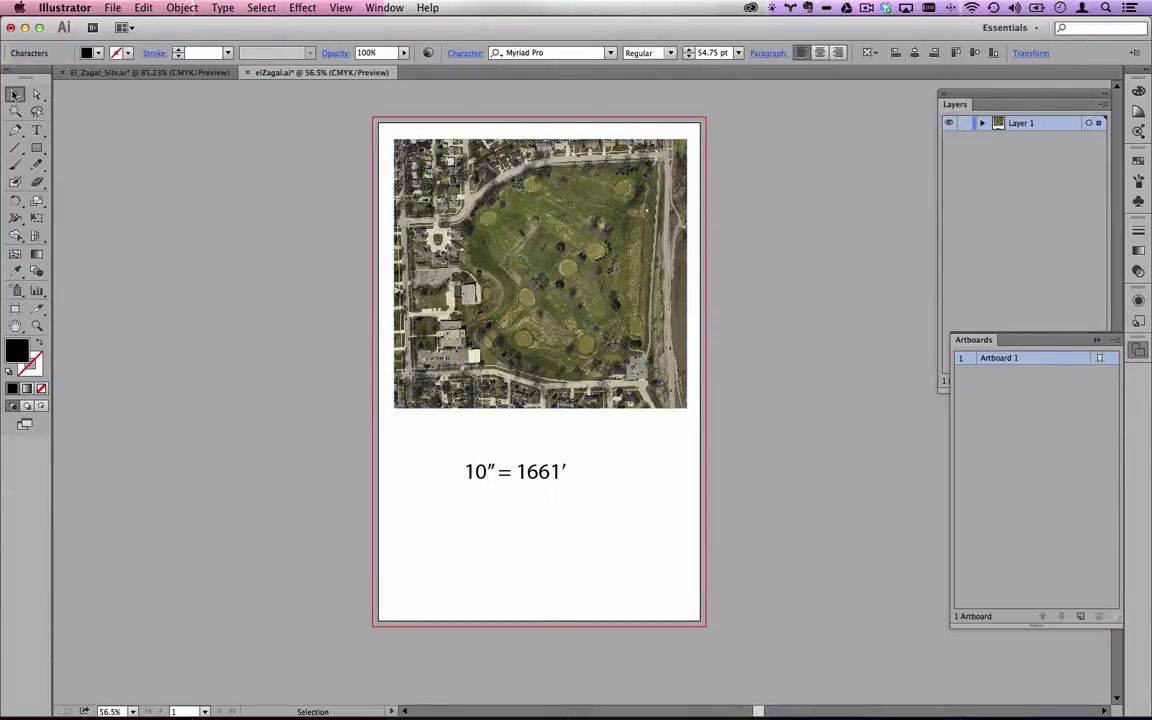
Duplicate the scale label directly below the original and edit the copy to read 1″ = 166.1′.
drag(541, 471, 541, 527)
click(36, 130)
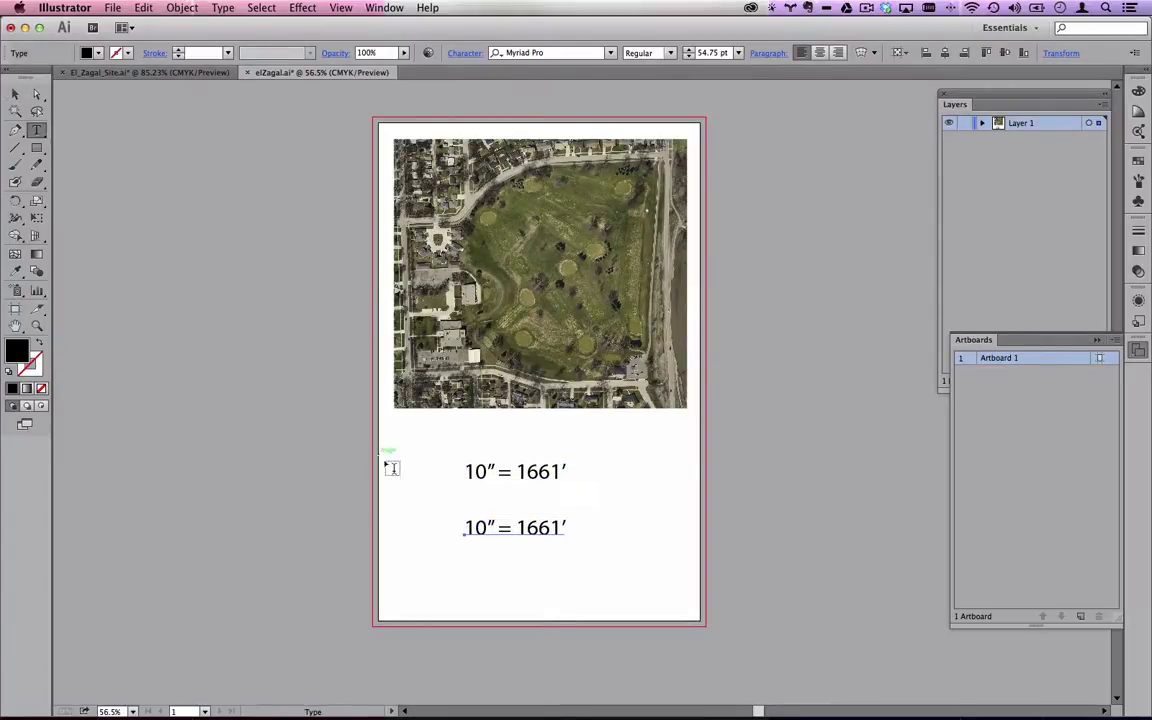
drag(483, 525, 474, 525)
key(BackSpace)
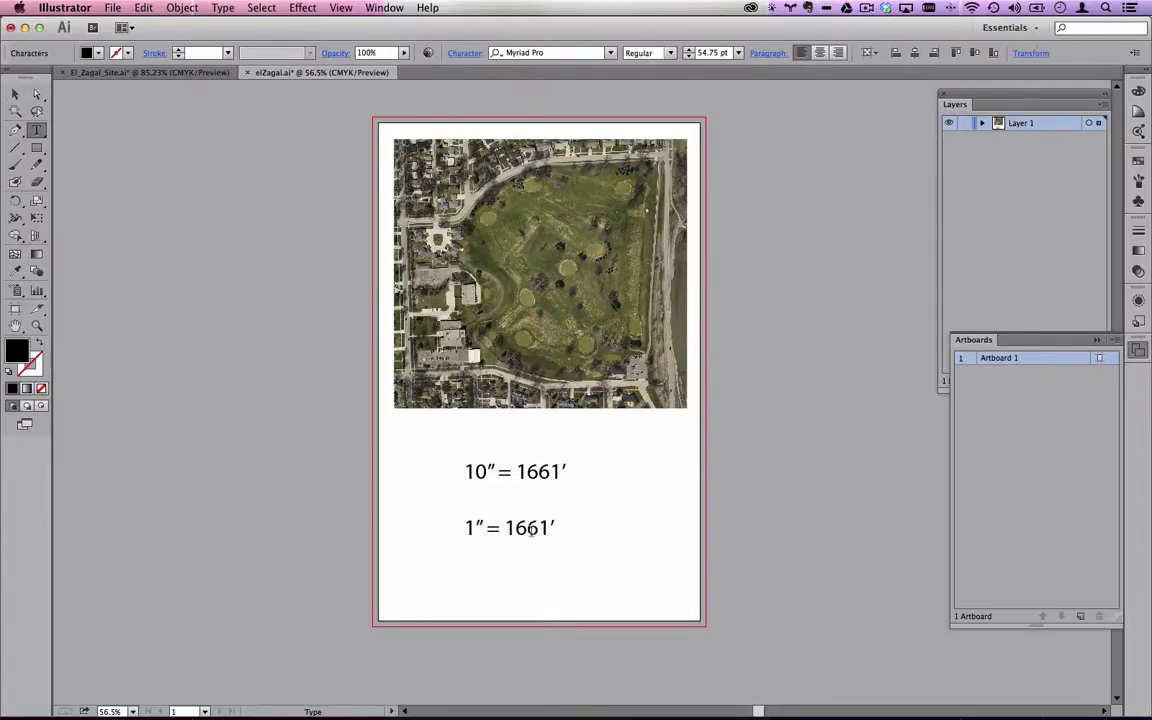
click(541, 528)
text(.)
click(13, 93)
click(219, 254)
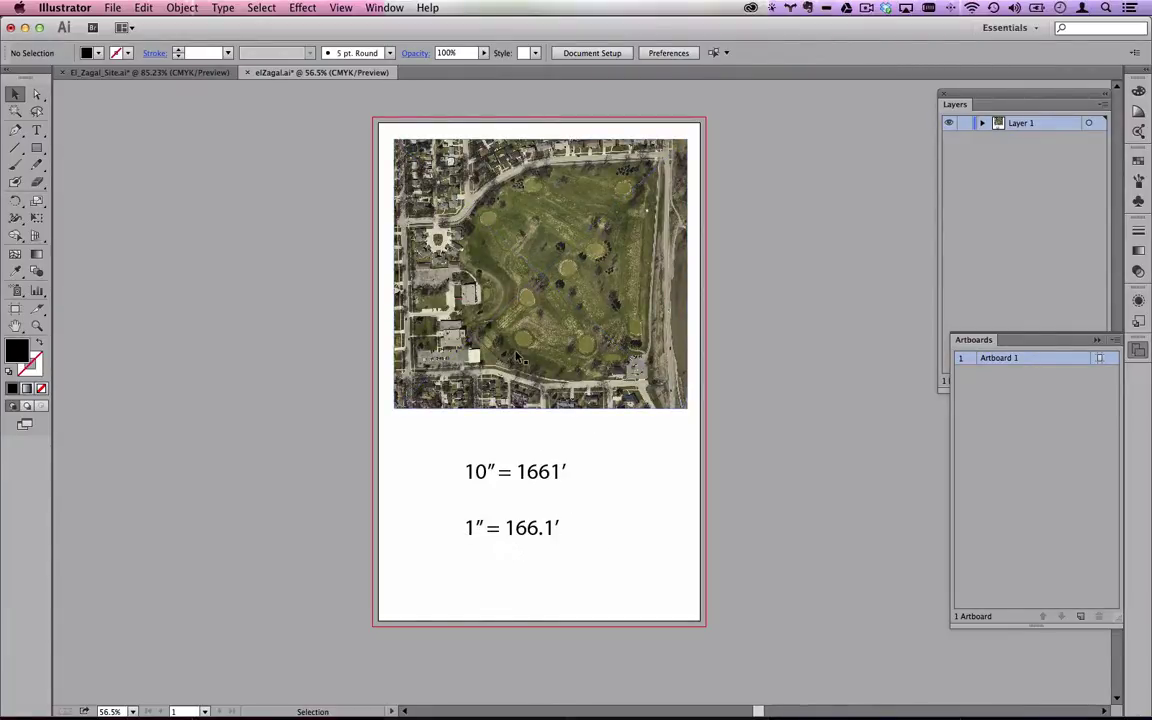
Nudge the aerial image slightly toward the page's upper-left corner to X 0.5 in, Y 0.4425 in, and open the Calculator app.
drag(489, 218, 486, 215)
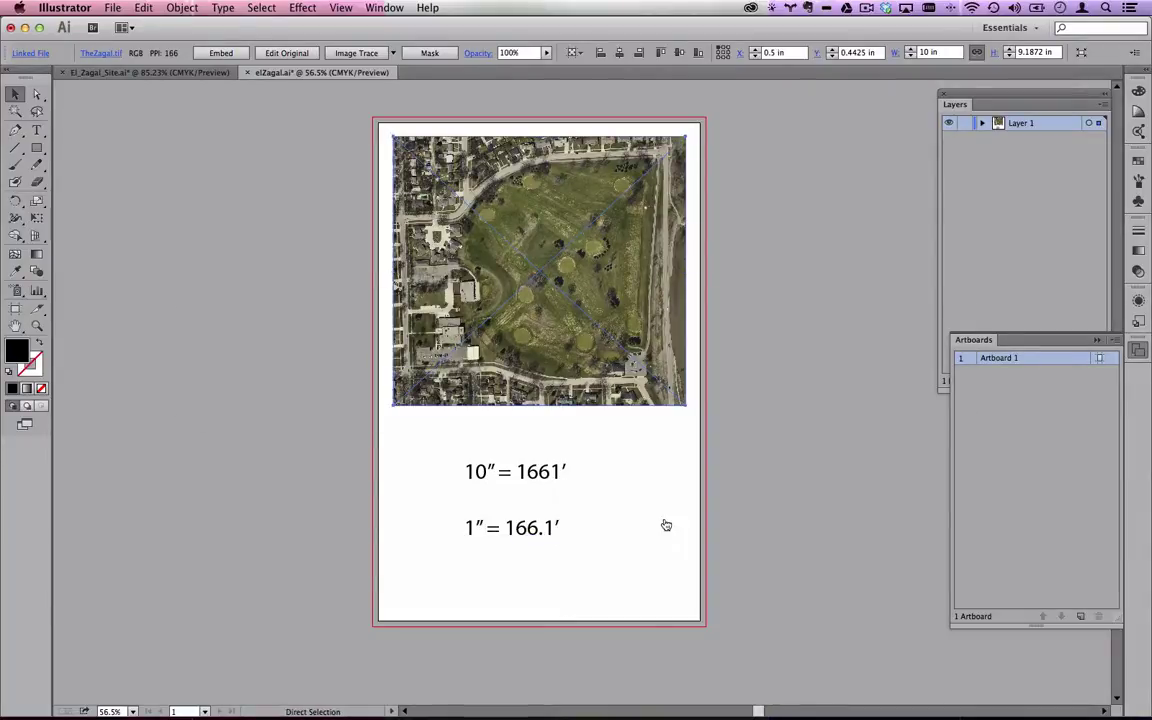
key(super+Tab)
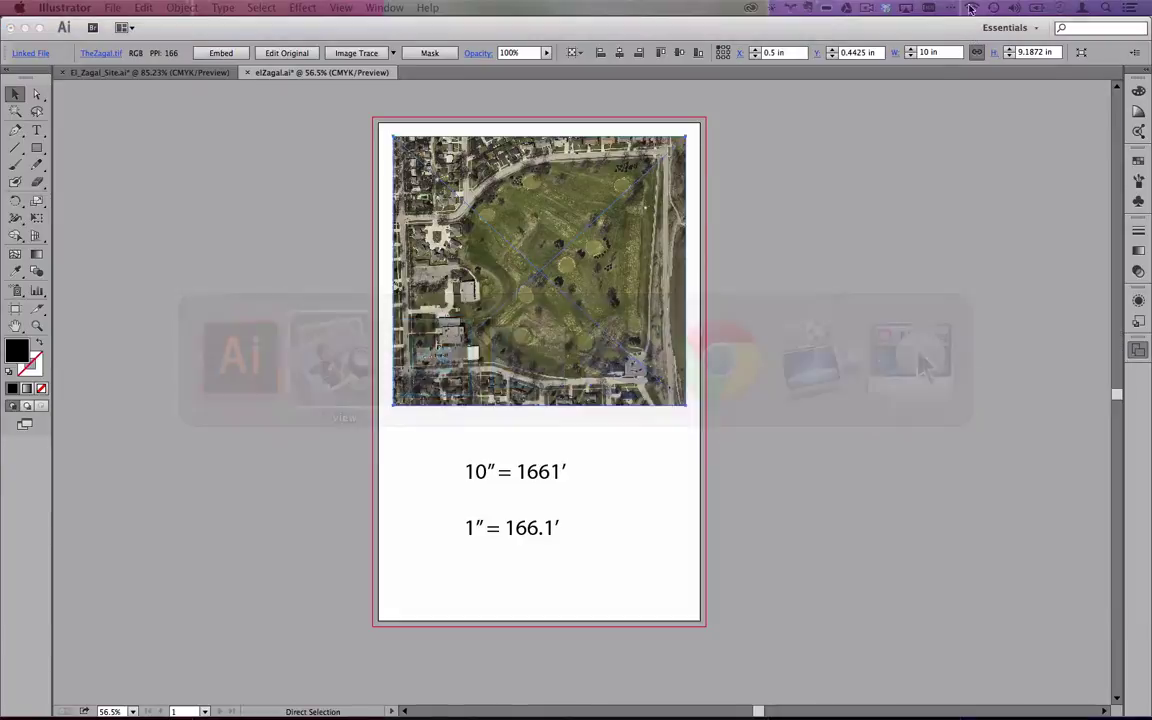
click(1110, 8)
text(calc)
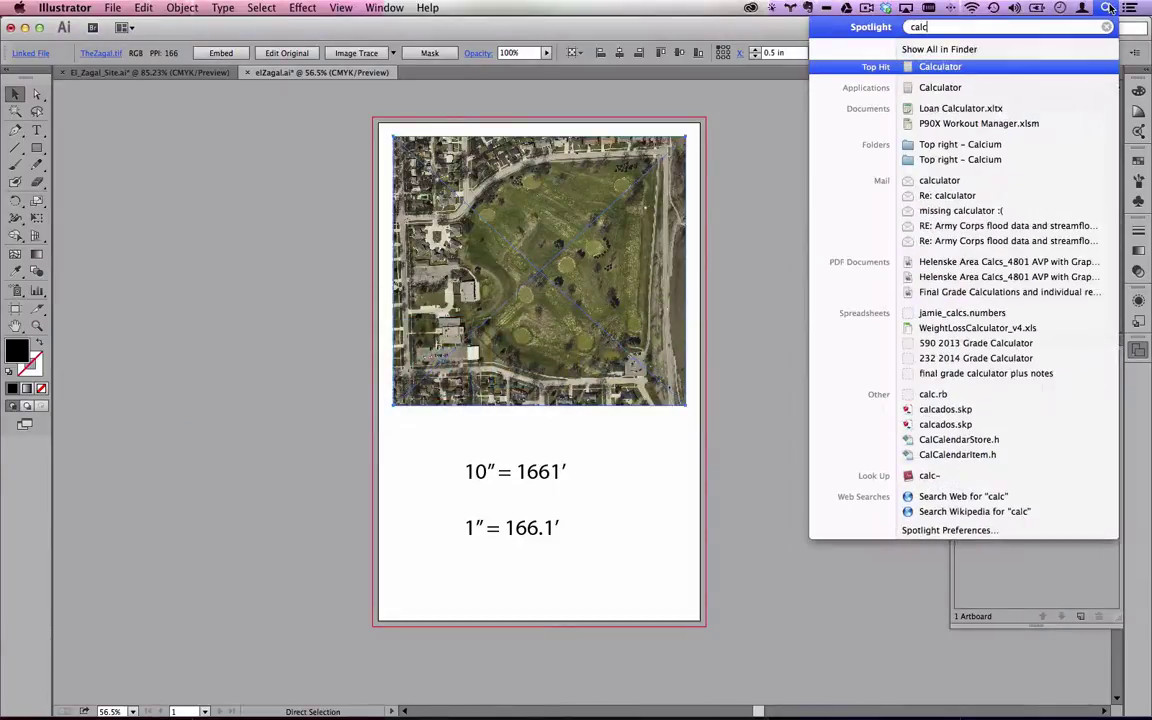
key(Return)
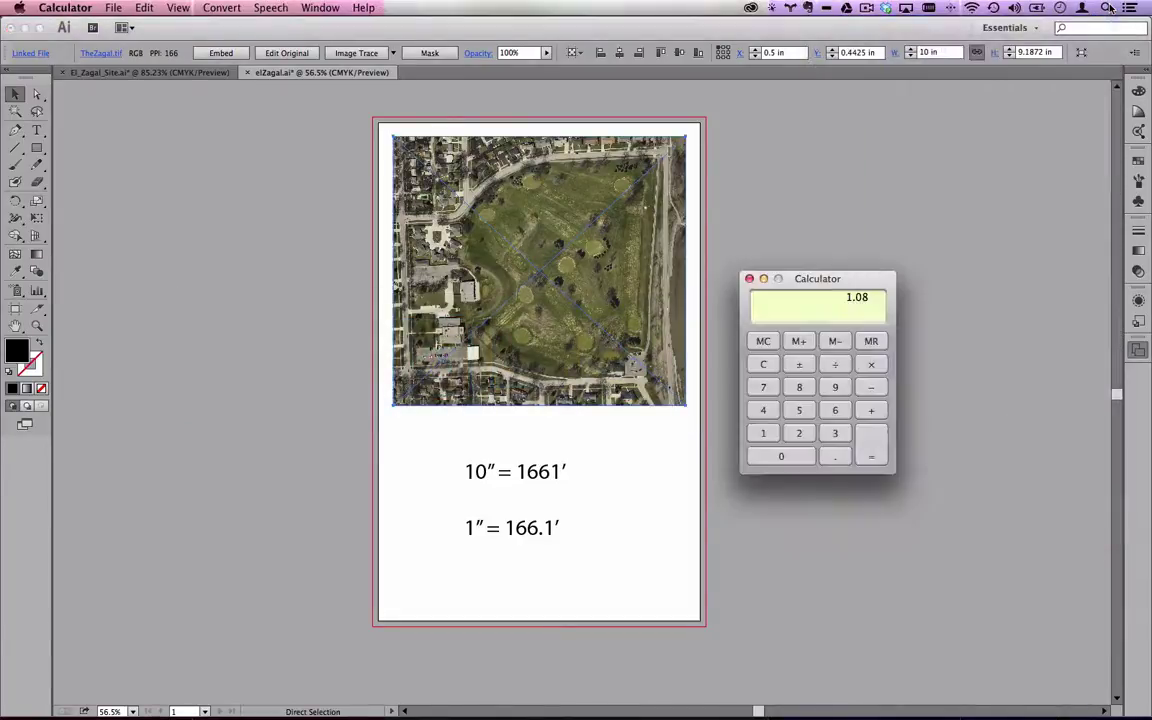
Divide 166.1 by 100 to work out the enlargement factor for a 1″ = 100′ scale.
click(766, 365)
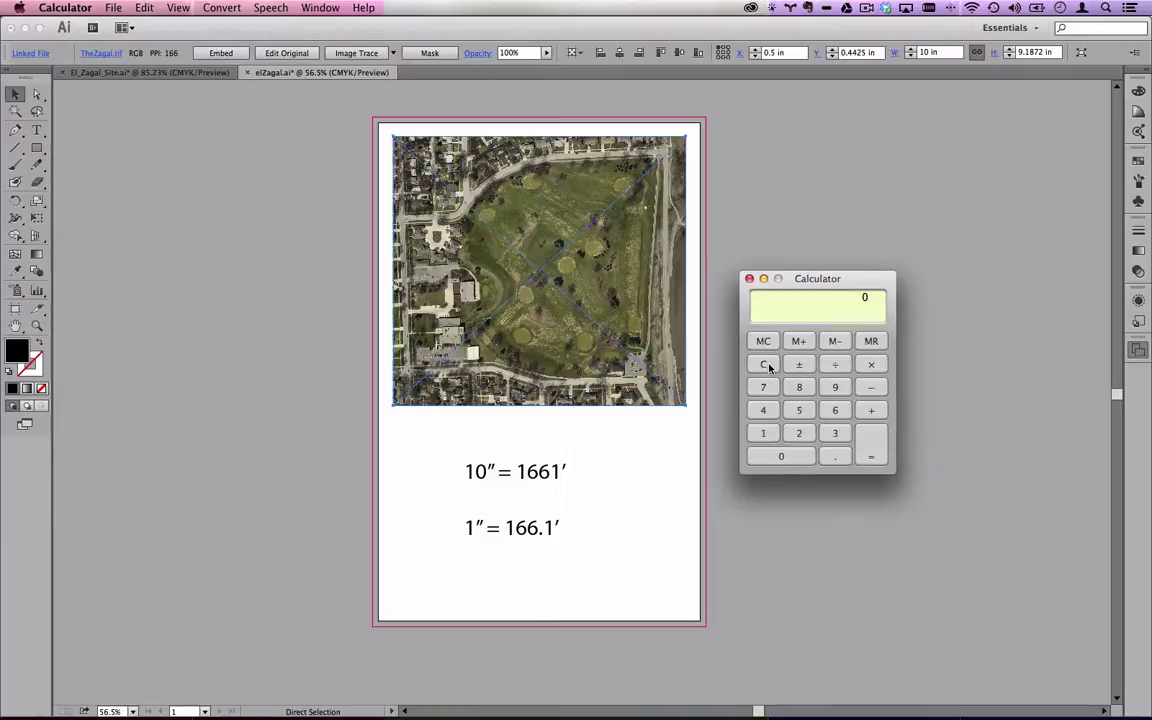
click(762, 436)
click(775, 457)
click(775, 457)
click(766, 365)
text(166.1/100)
key(Return)
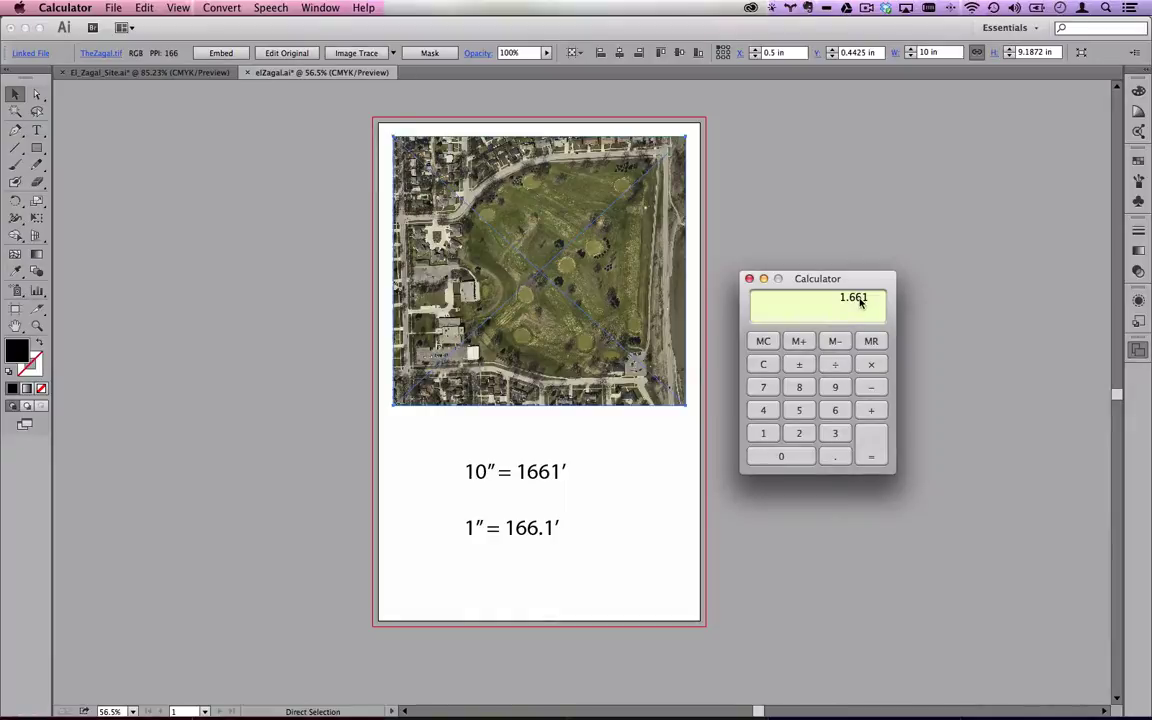
Return to Illustrator and scale the aerial image uniformly to 166.1%.
click(631, 232)
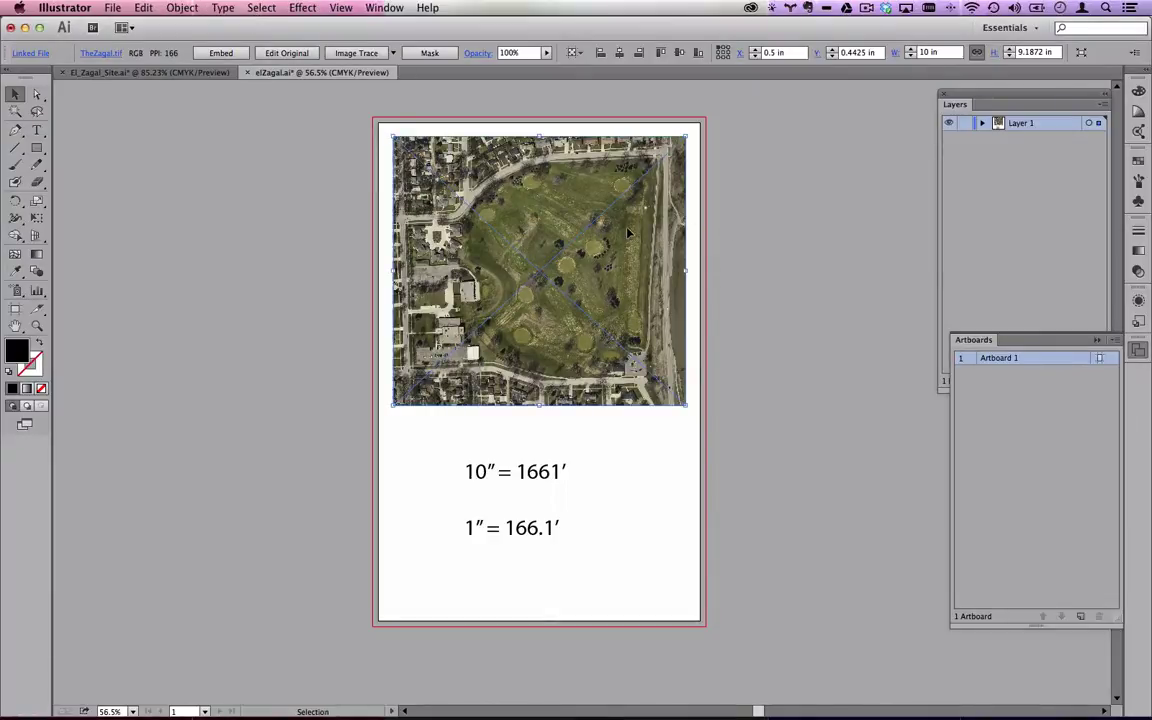
click(147, 9)
mouse_move(191, 7)
mouse_move(189, 40)
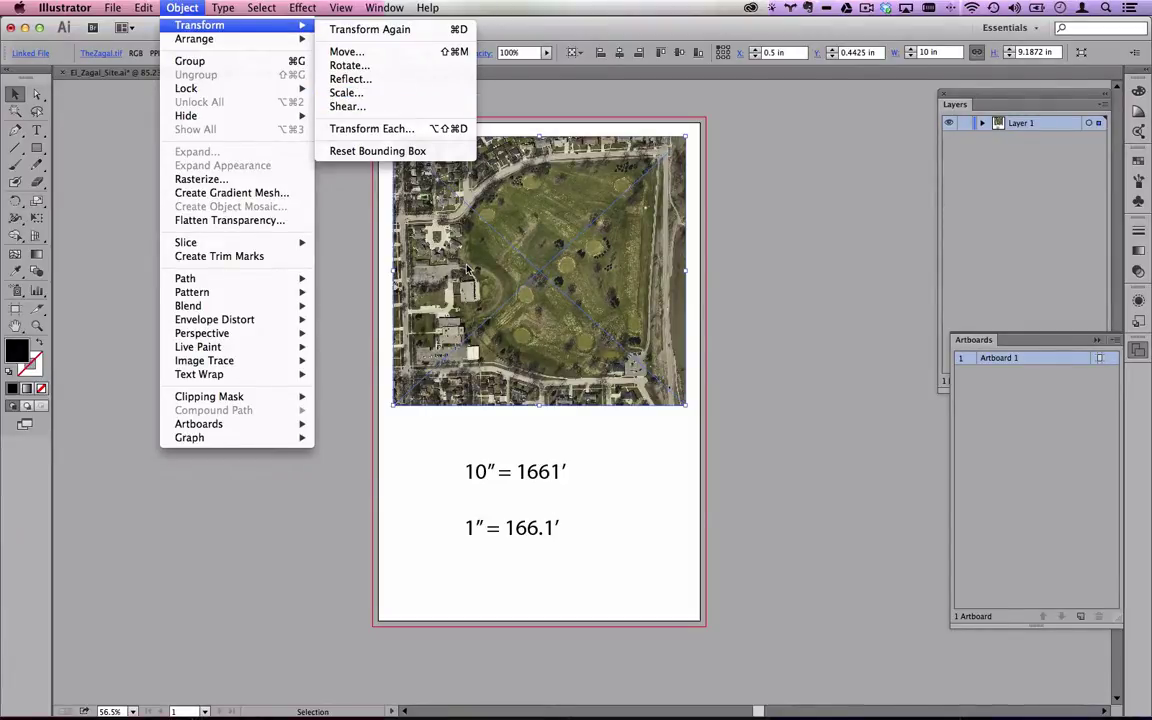
click(358, 92)
drag(177, 90, 343, 162)
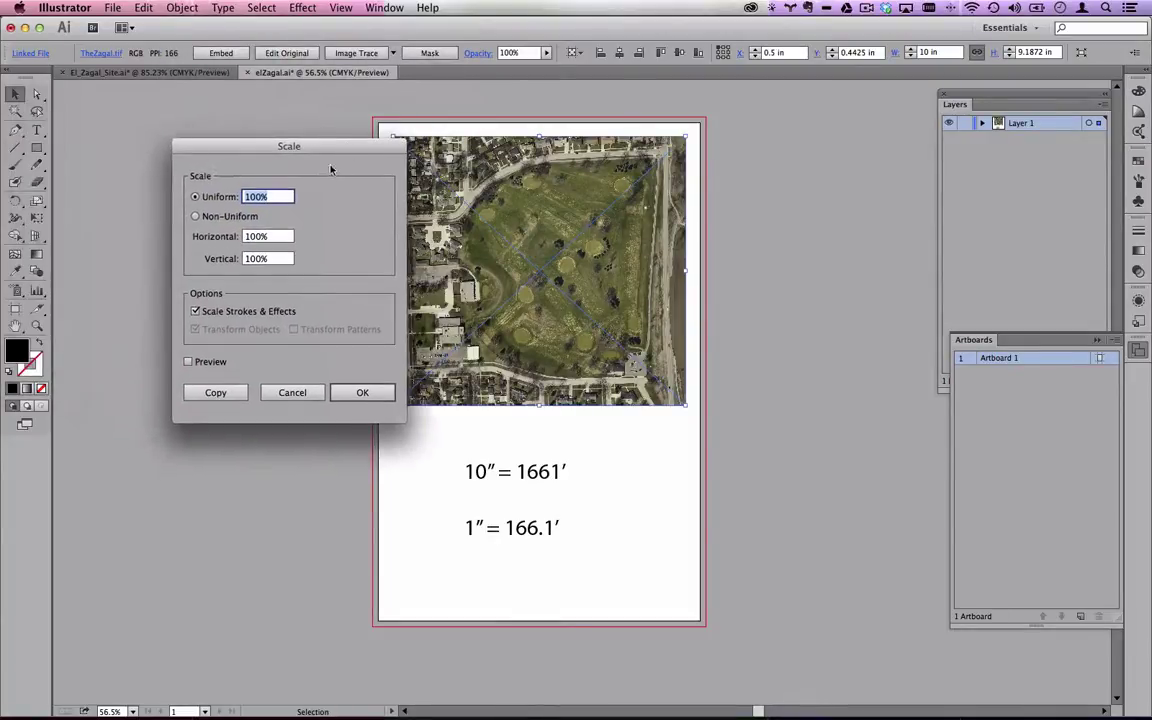
text(166.1)
click(362, 392)
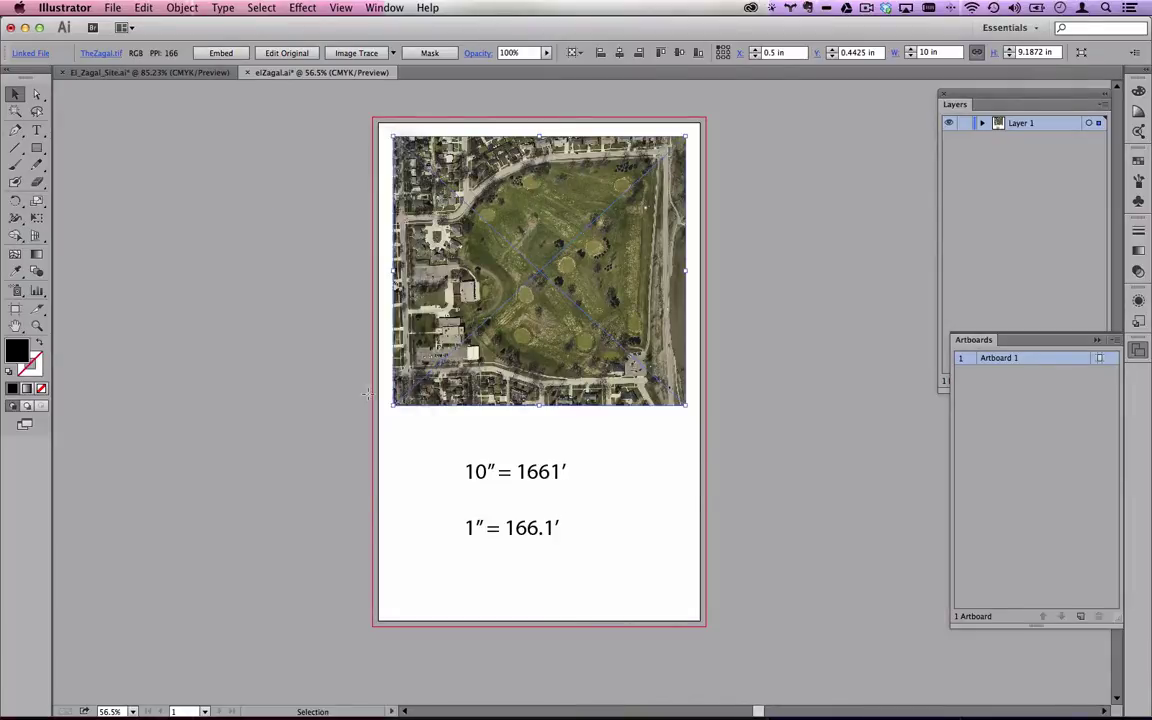
drag(362, 392, 372, 273)
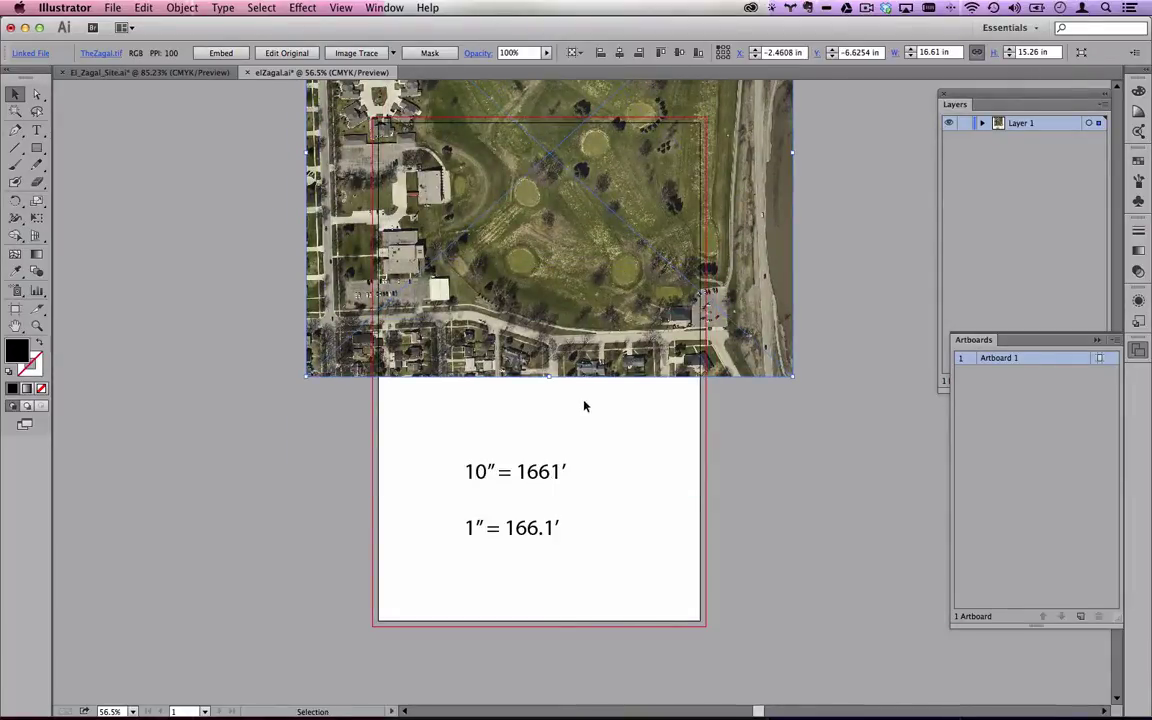
click(840, 427)
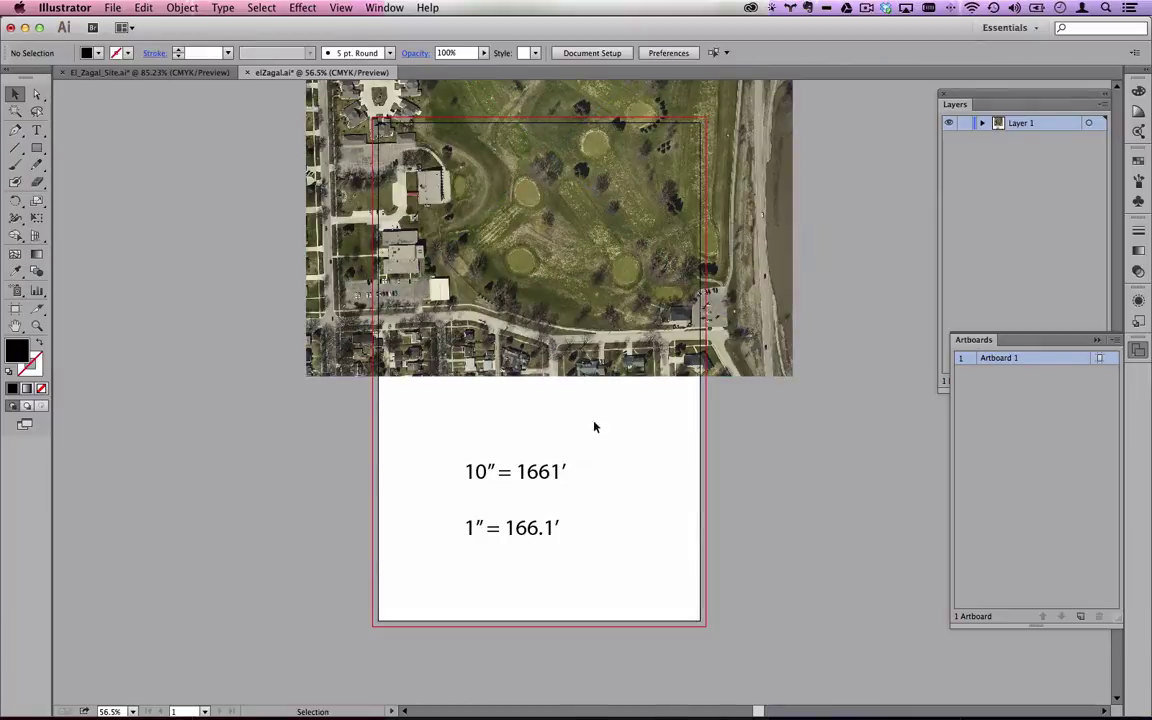
Delete the 1″ = 166.1′ label and rewrite the remaining scale label as 1″ = 100′.
click(531, 524)
key(Delete)
double_click(524, 471)
key(ctrl+a)
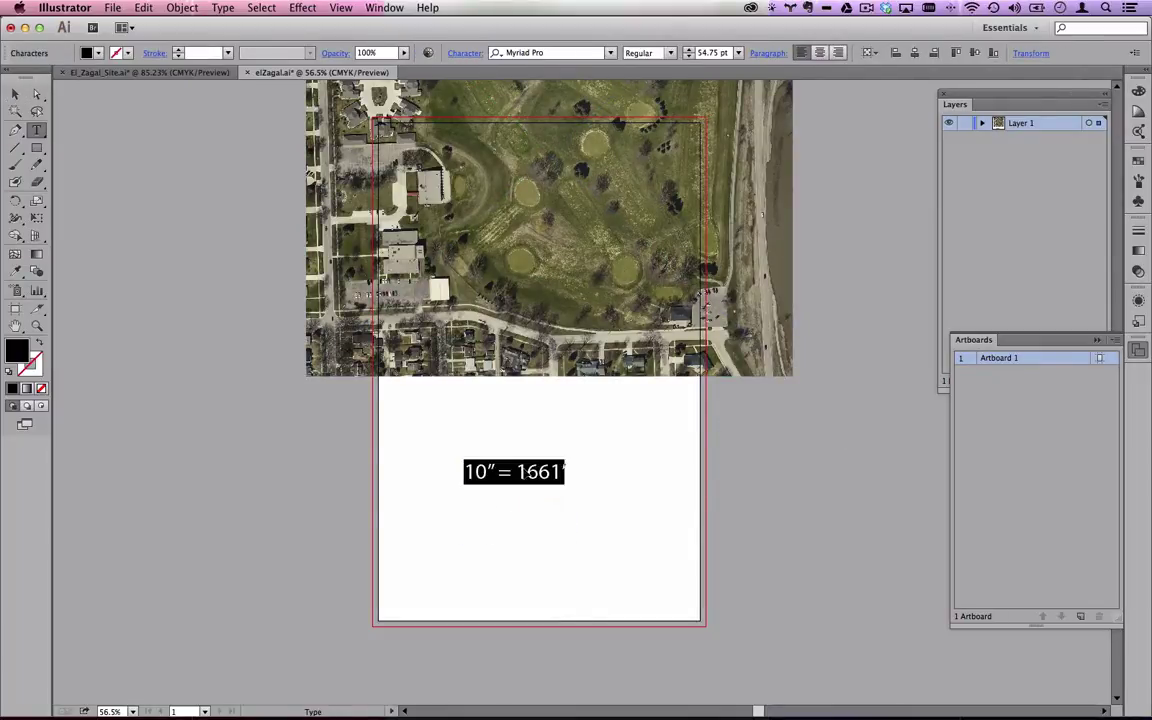
text(1″ = 100′)
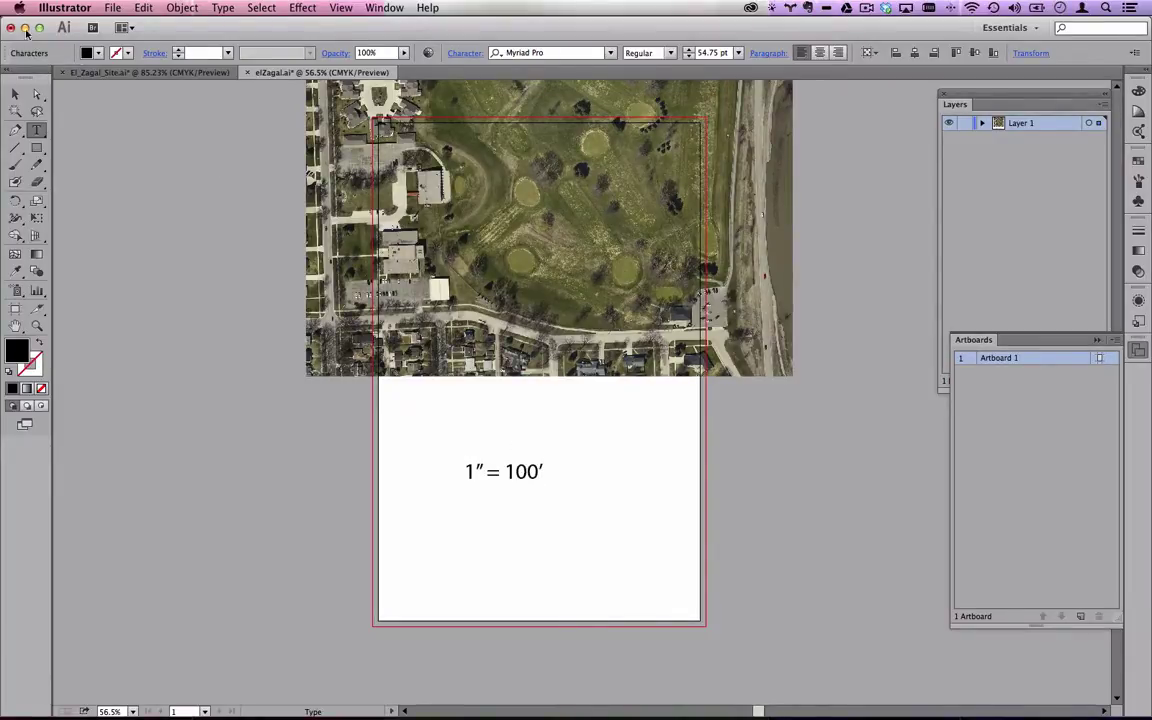
click(15, 93)
click(222, 216)
Measure the diagonal distance across the enlarged aerial image from the southwest road intersection to the northeast one.
drag(502, 265, 455, 390)
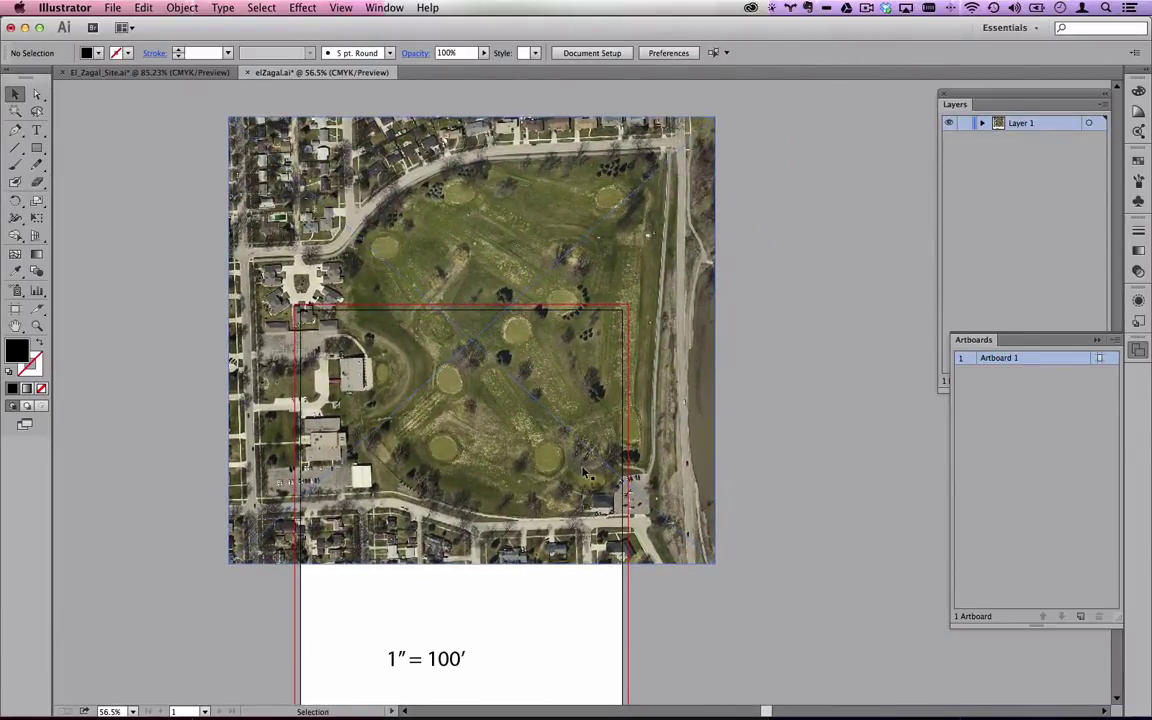
drag(16, 271, 94, 290)
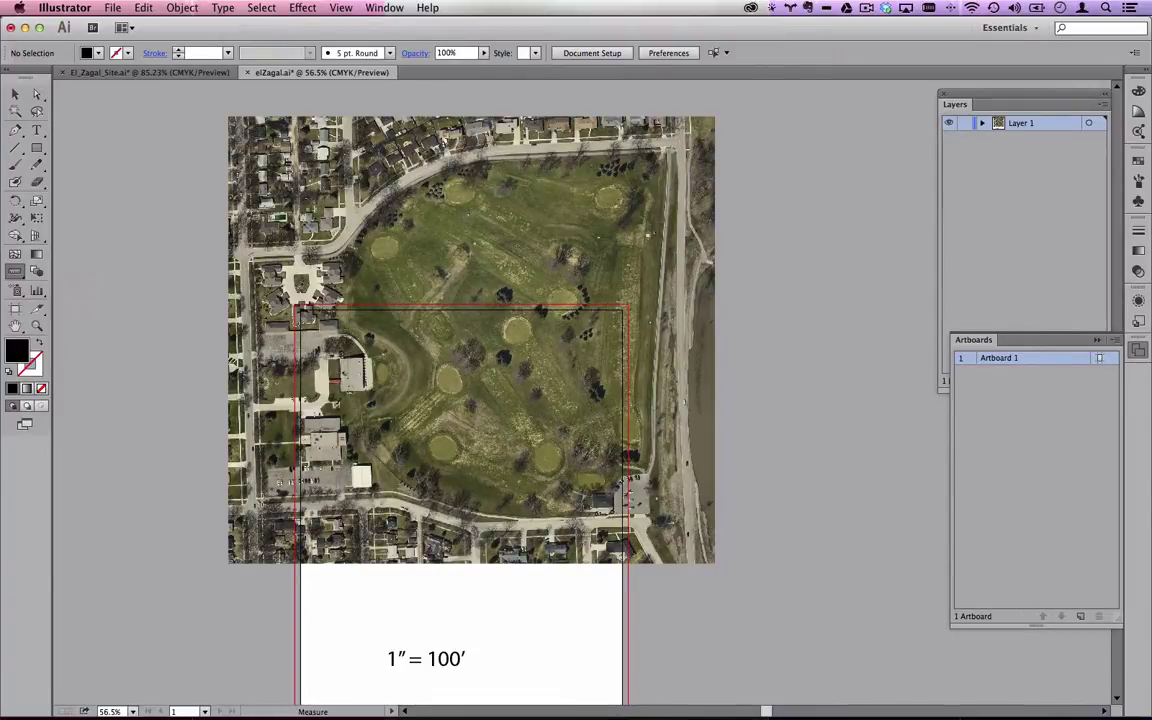
click(236, 450)
drag(275, 378, 672, 150)
drag(230, 466, 185, 287)
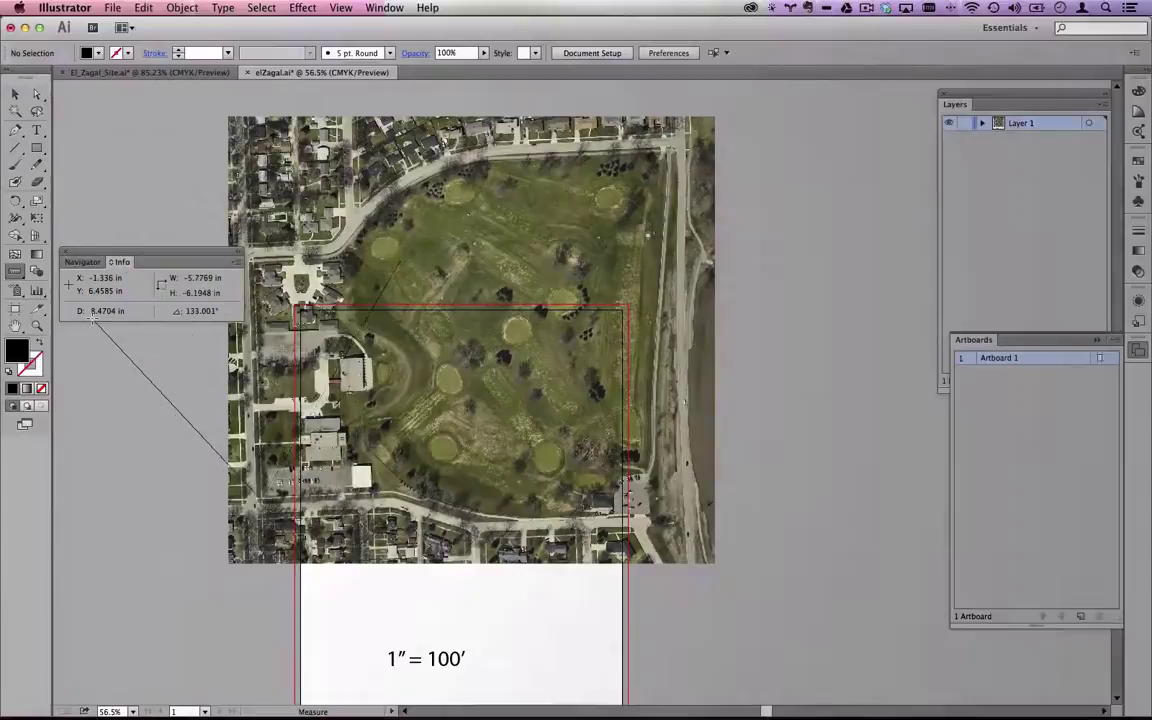
drag(258, 497, 672, 151)
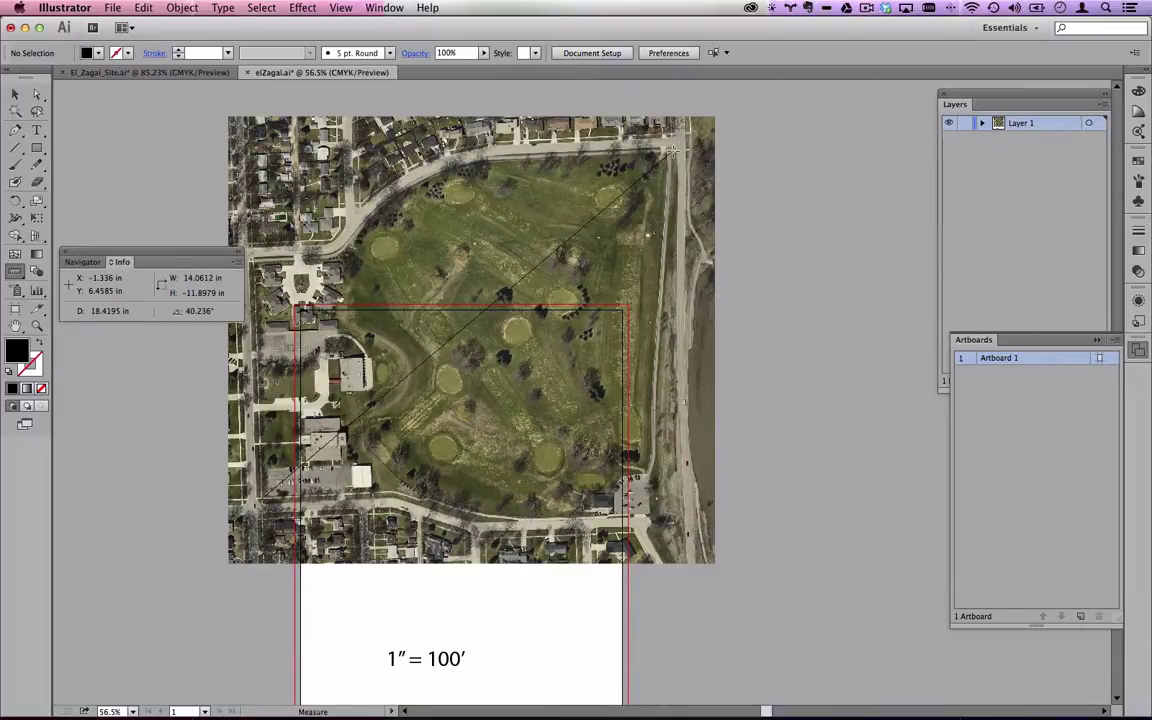
drag(672, 150, 673, 148)
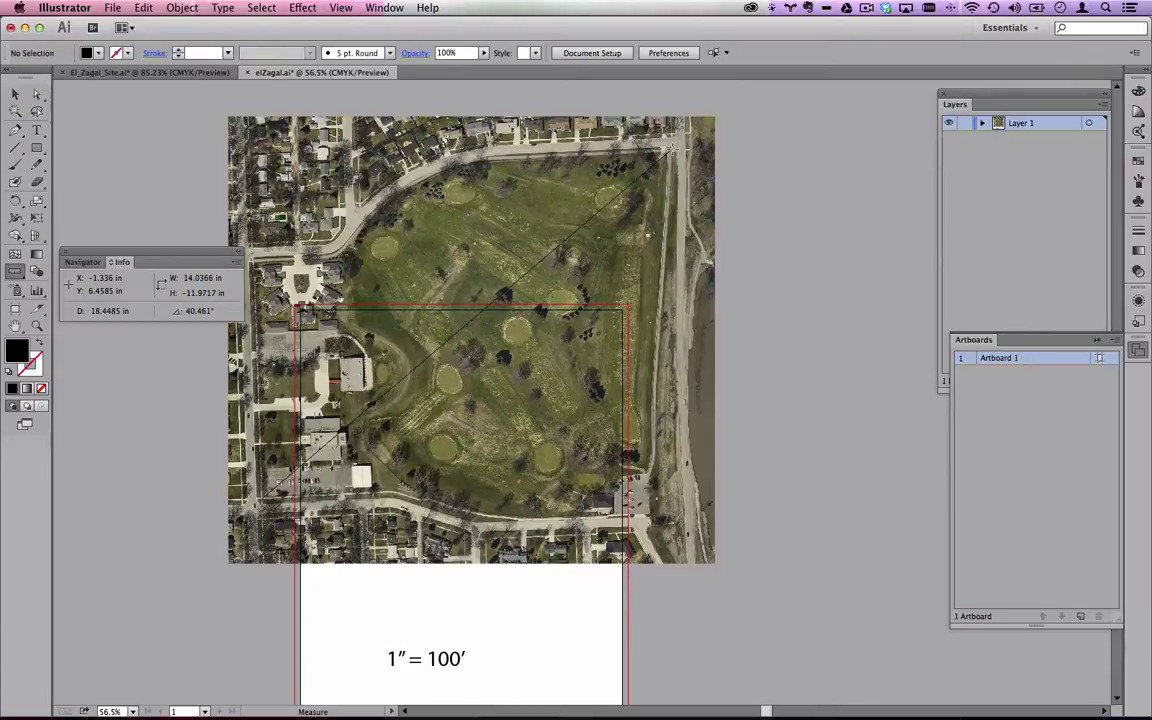
drag(672, 148, 673, 152)
Switch to Google Earth and hide the site overlays in 232 Assignment 2 Sites.kmz.
key(super+Tab)
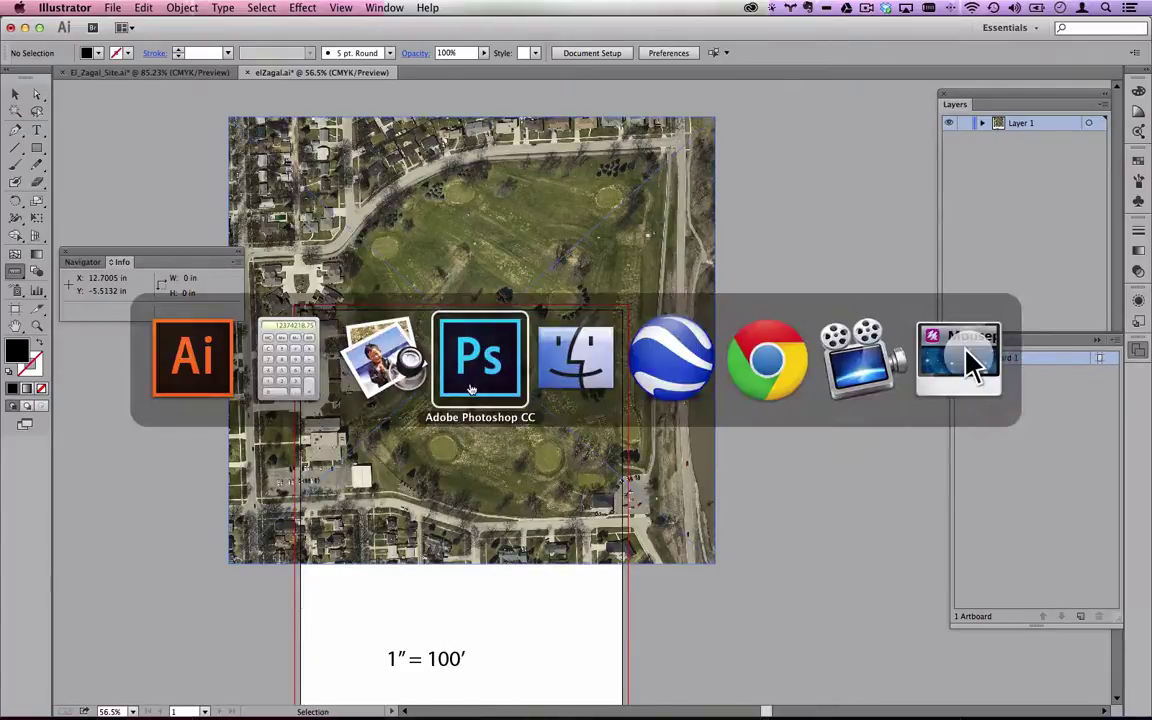
key(super+Tab)
key(super+Tab)
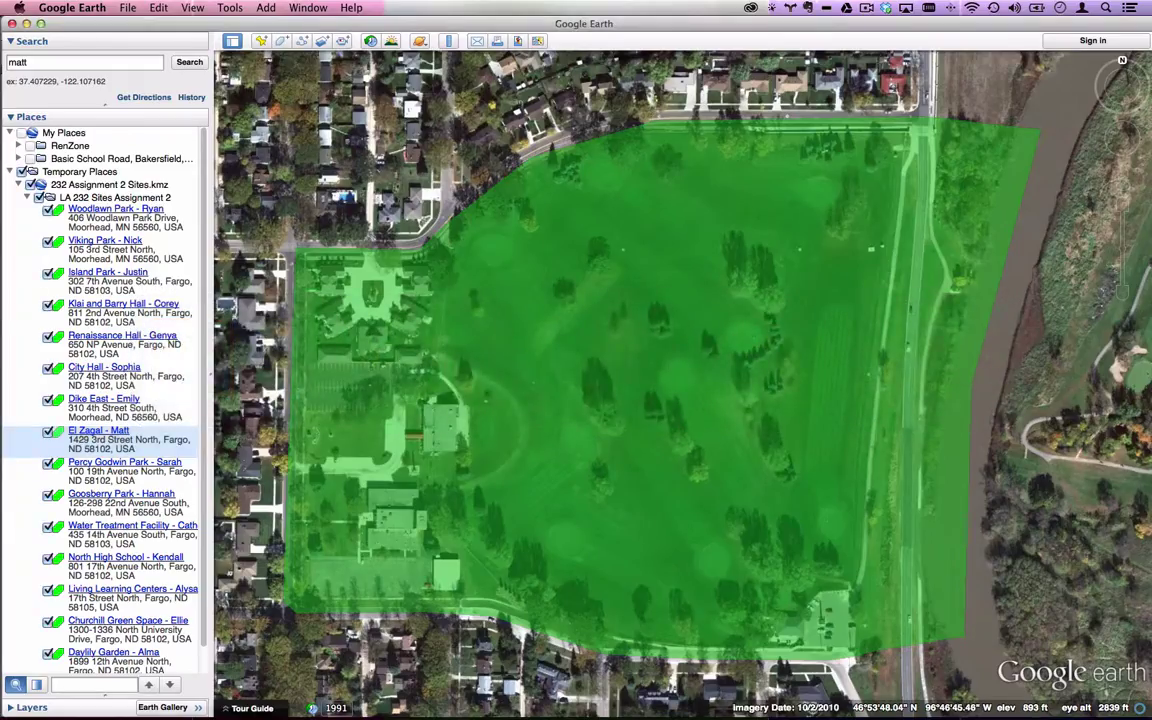
click(34, 185)
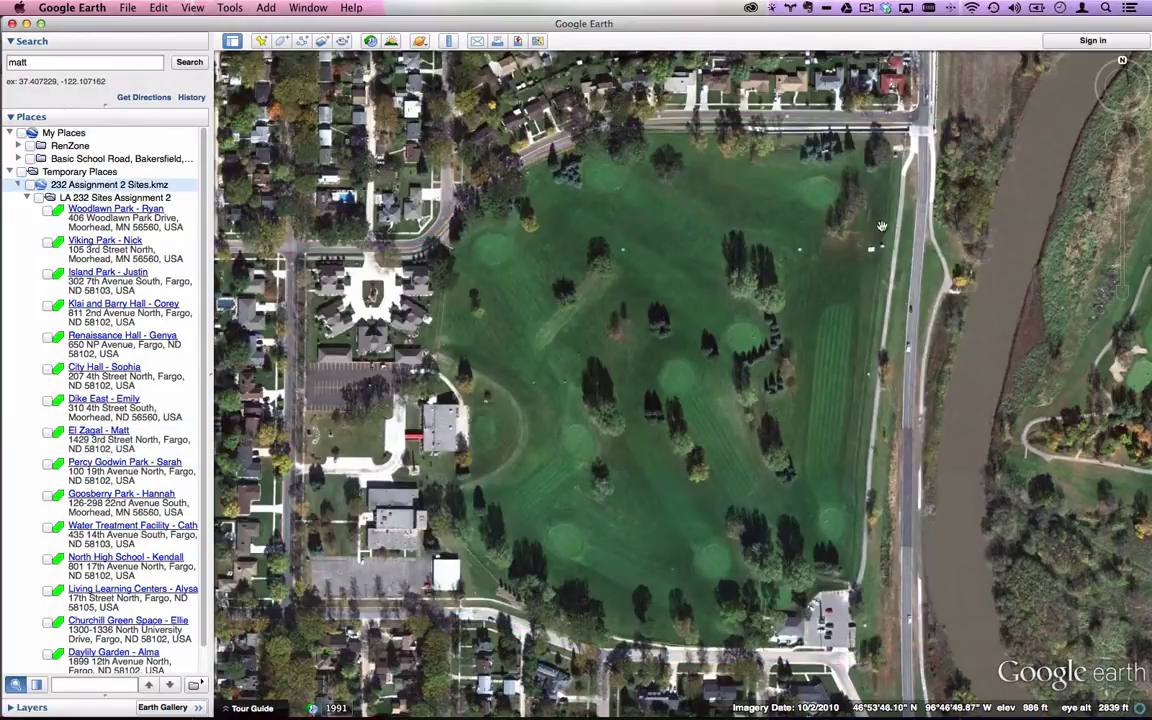
Measure the diagonal from the southwest road intersection to the northeast one with a ruler line, using feet as the unit.
click(447, 43)
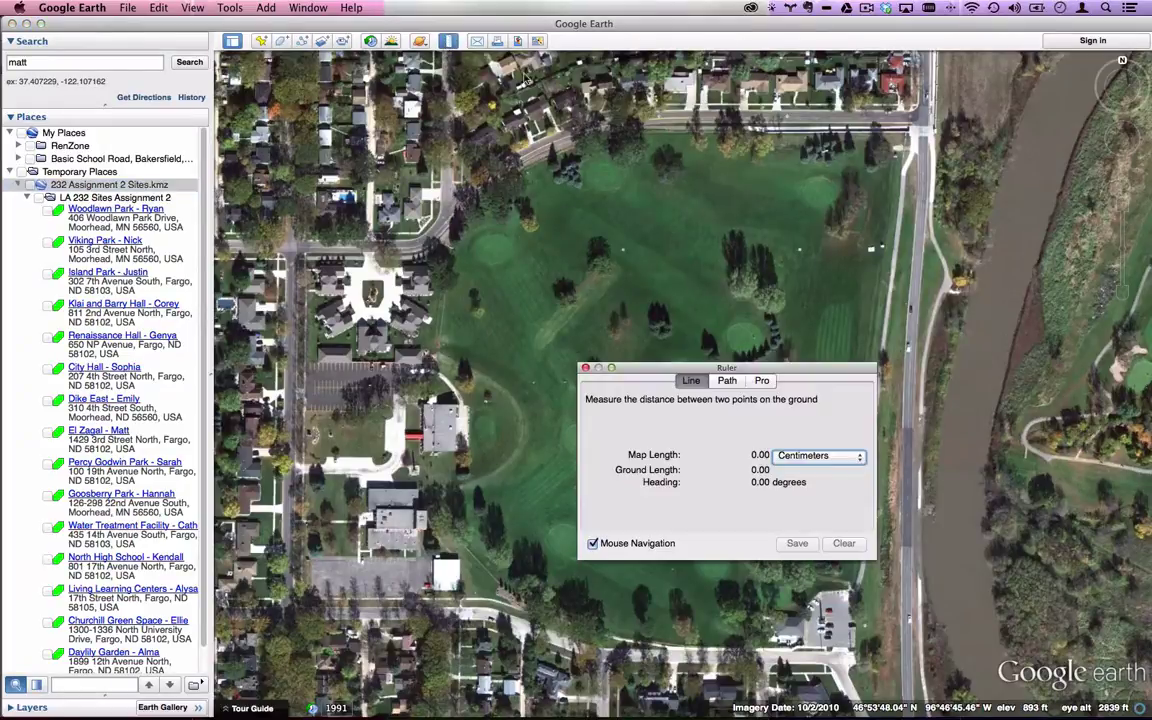
drag(702, 371, 1038, 343)
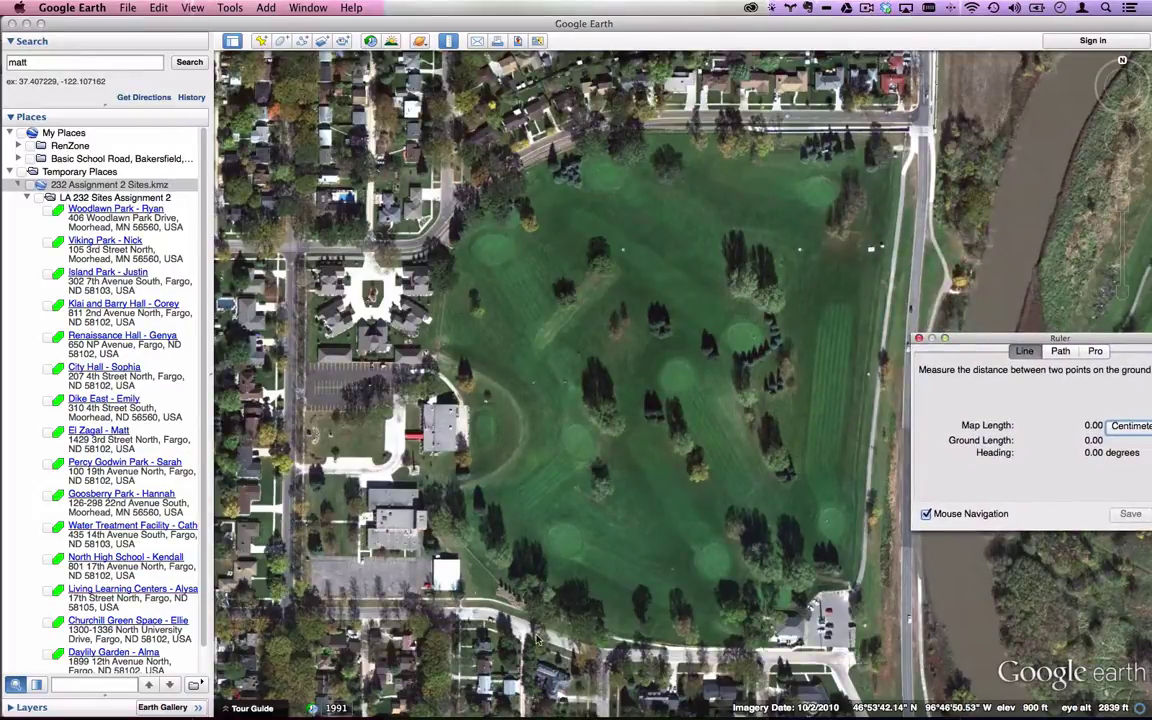
click(295, 603)
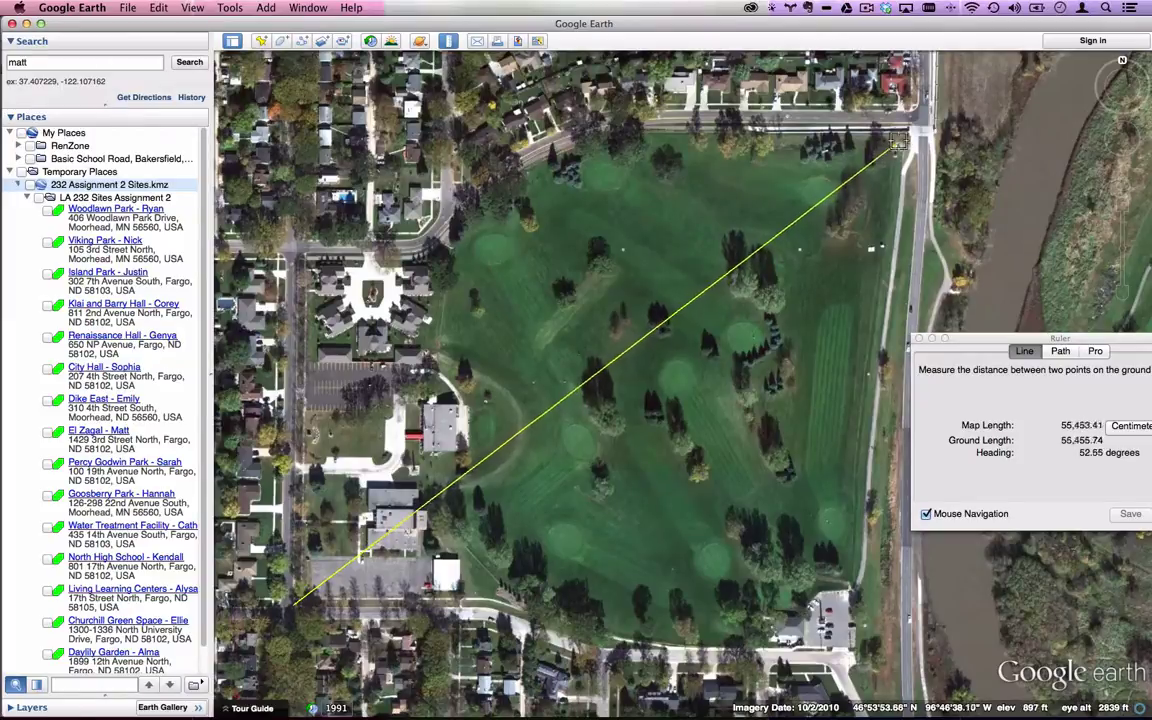
click(692, 336)
drag(1100, 338, 733, 346)
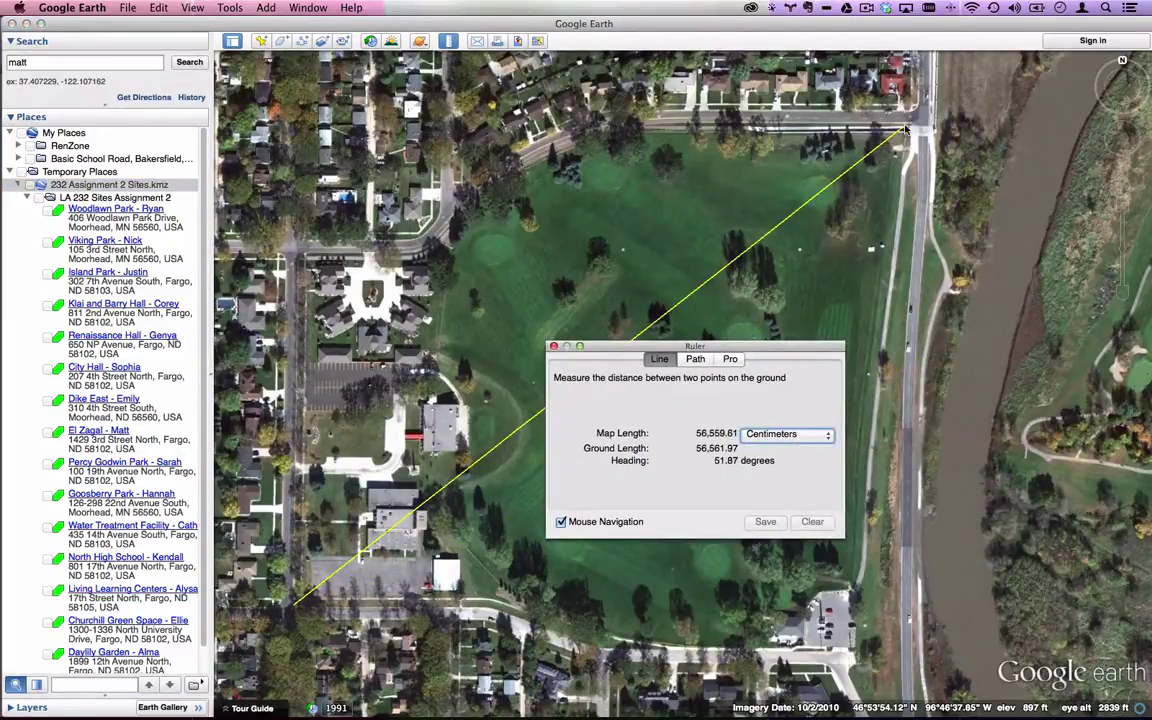
click(815, 434)
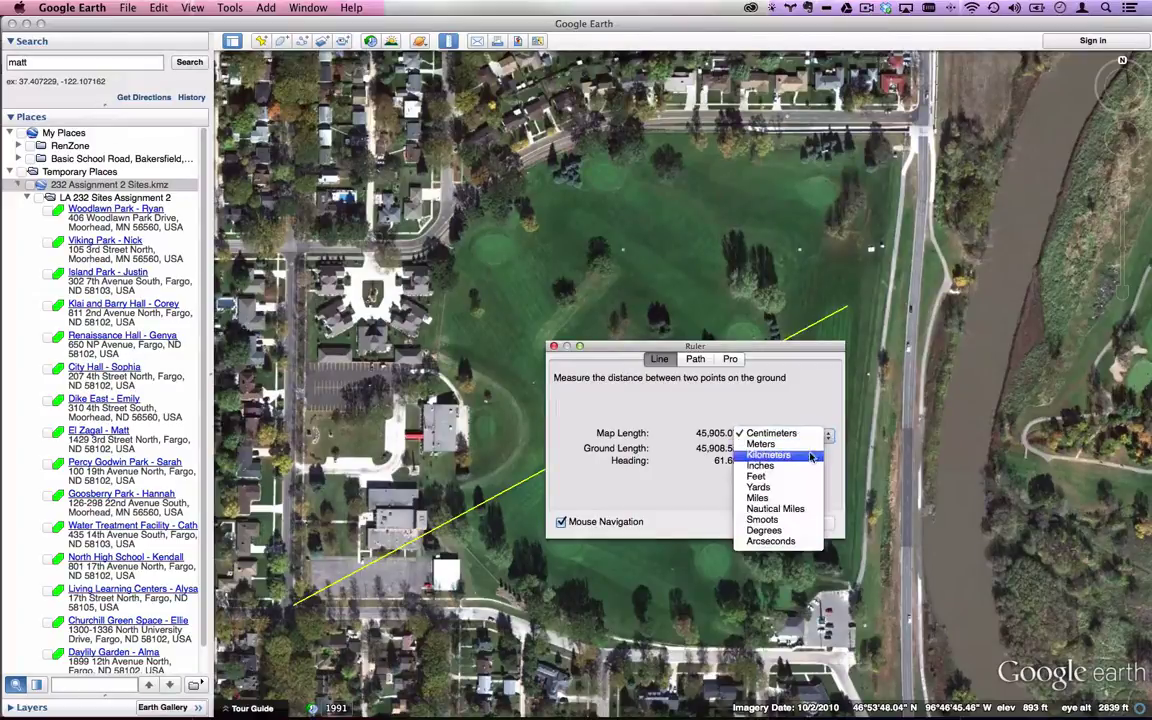
click(806, 467)
click(788, 436)
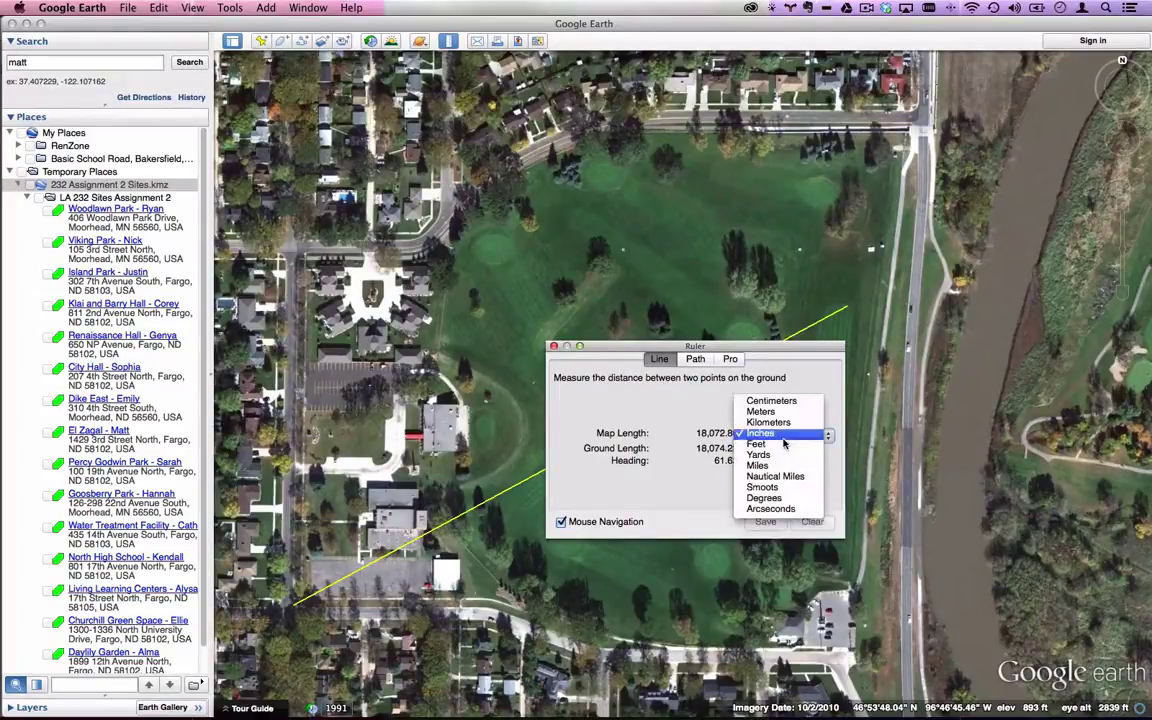
click(784, 446)
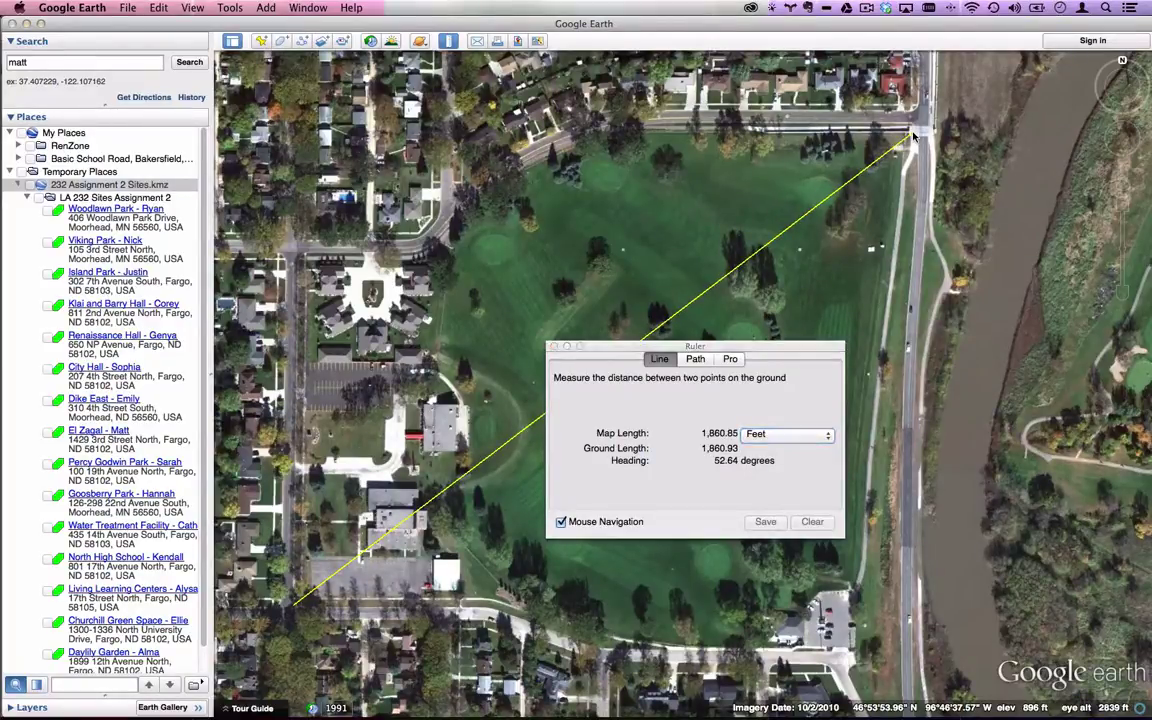
Return to Illustrator and review the 1″ = 100′ scale label below the aerial image.
key(super+Tab)
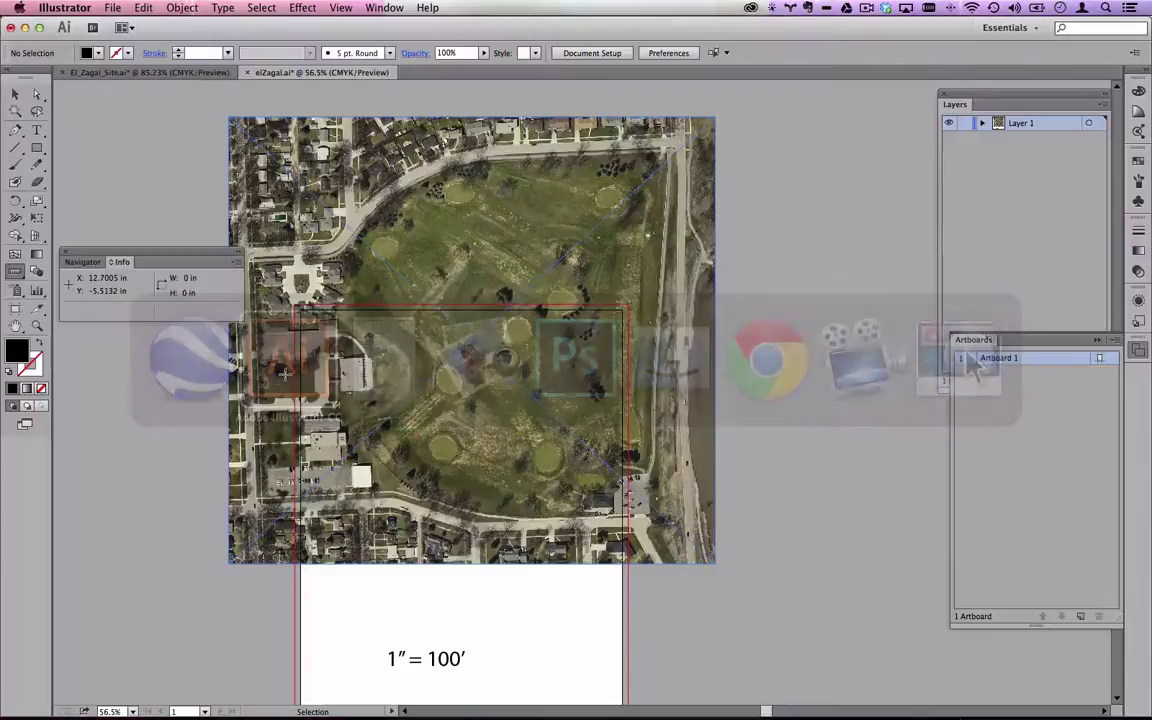
click(15, 93)
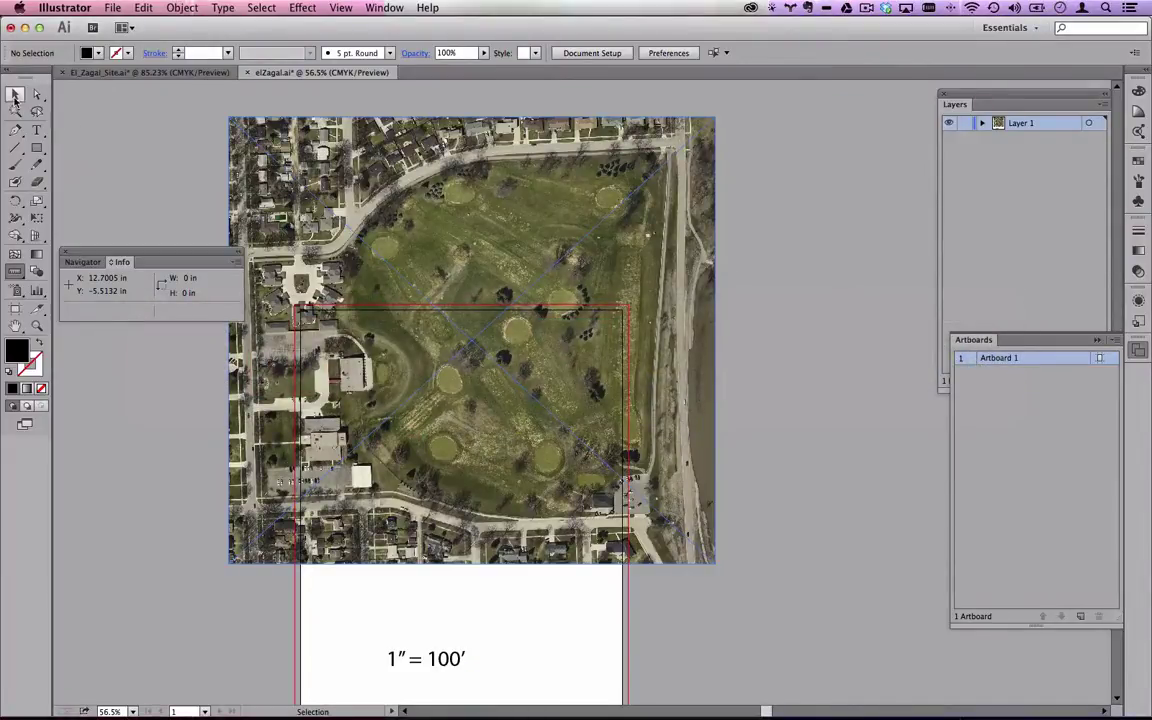
drag(738, 484, 712, 272)
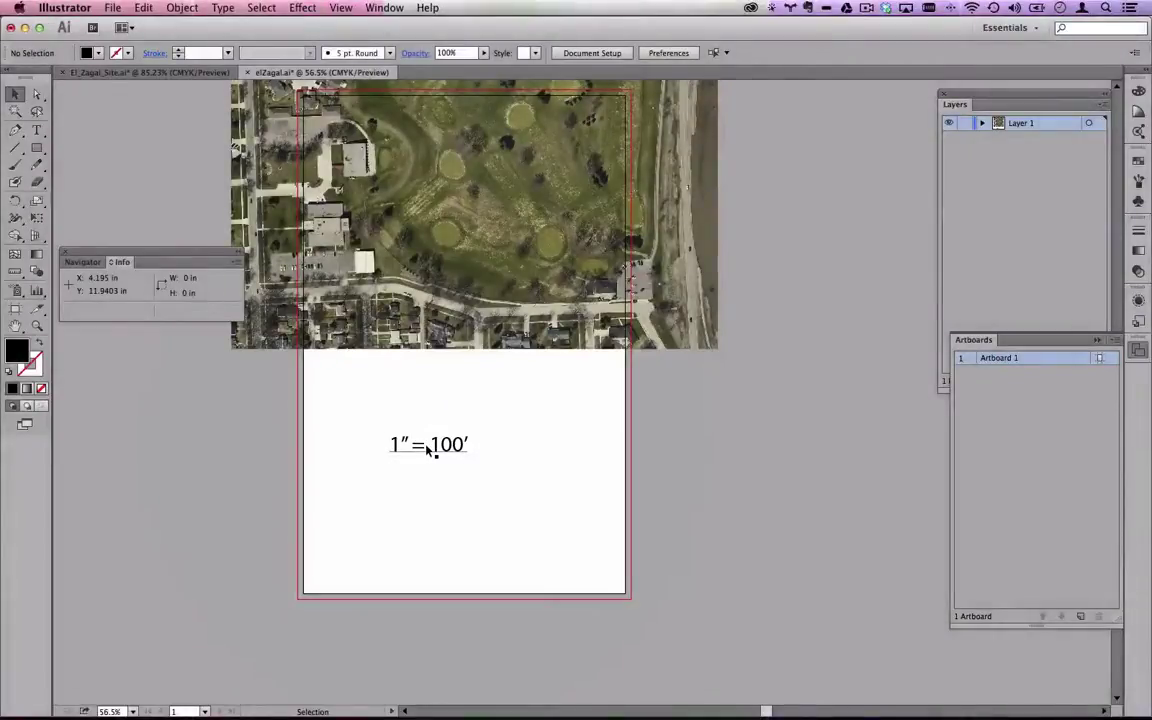
Switch to Preview, compare the common scales, architect scale and engineering scale images, and put the window away.
key(super+Tab)
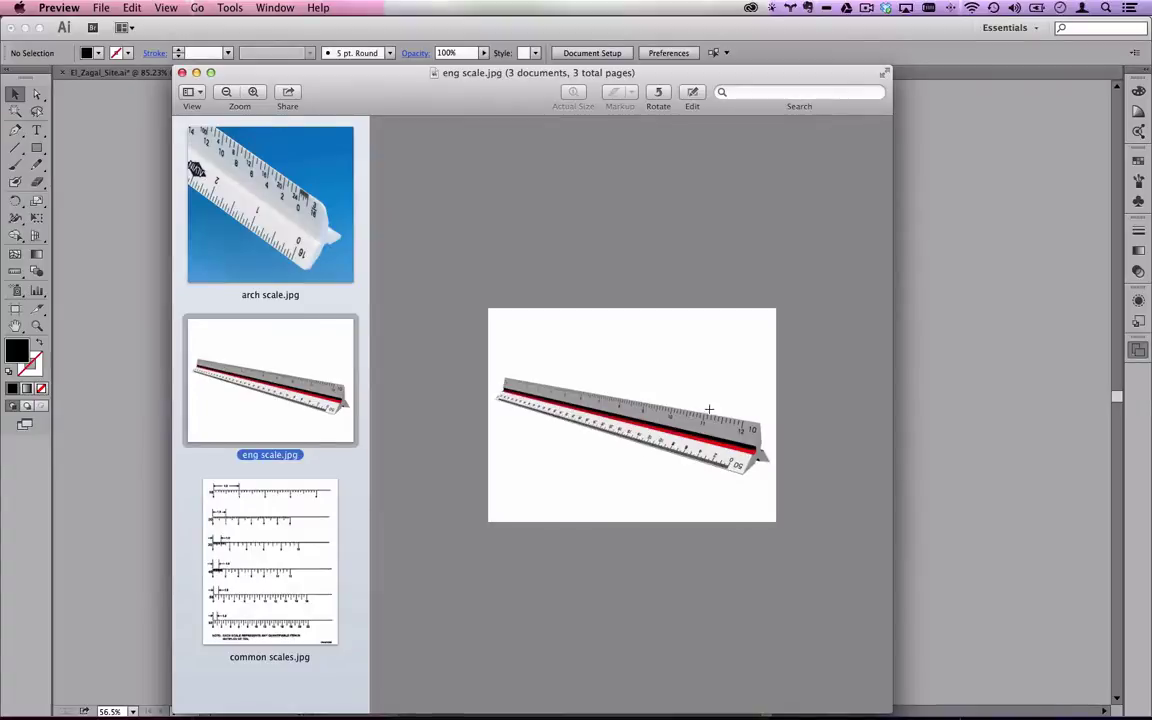
click(315, 530)
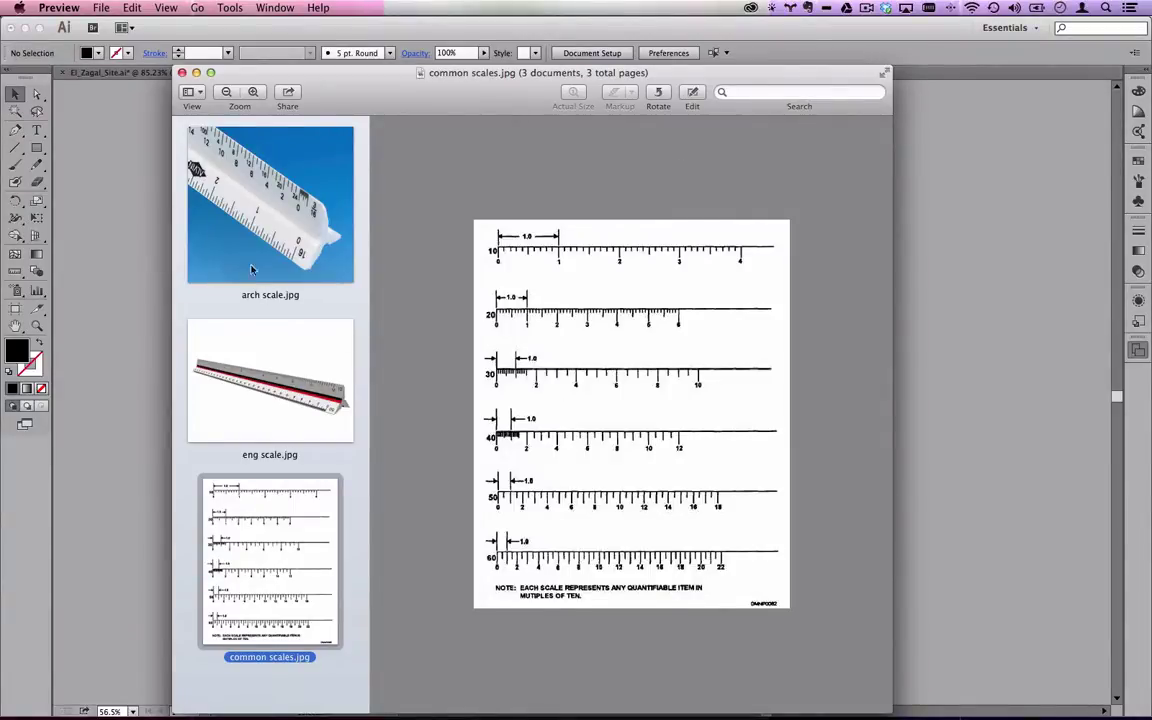
click(303, 228)
click(304, 373)
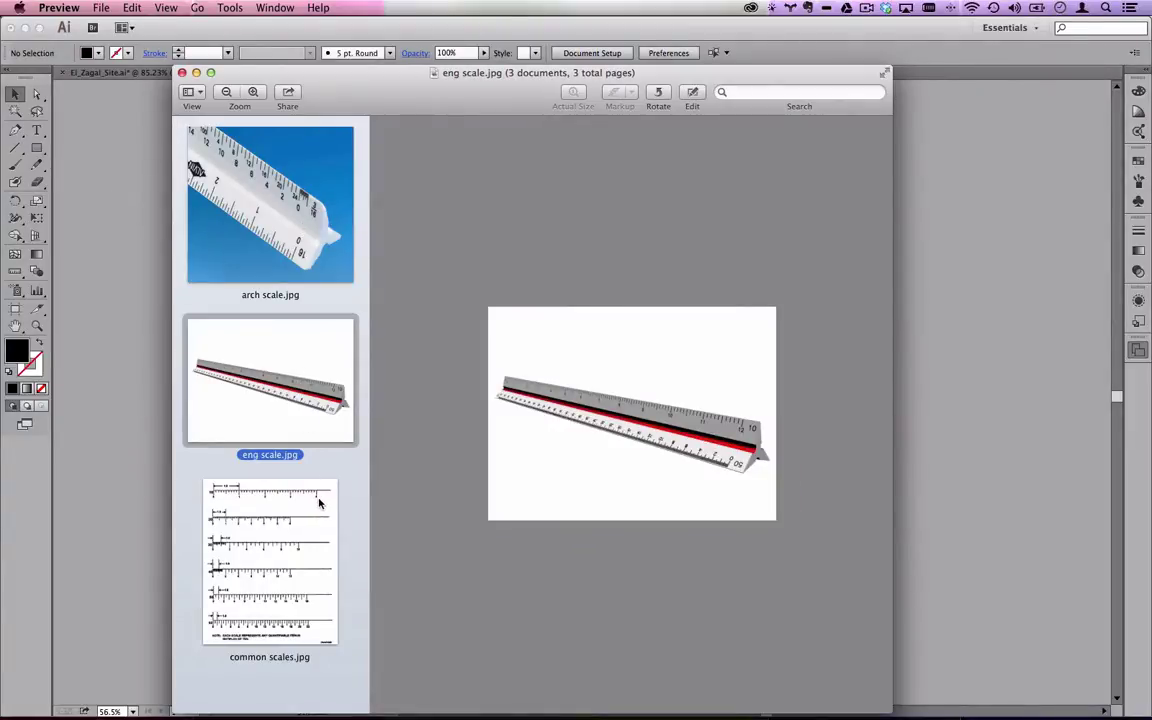
double_click(680, 75)
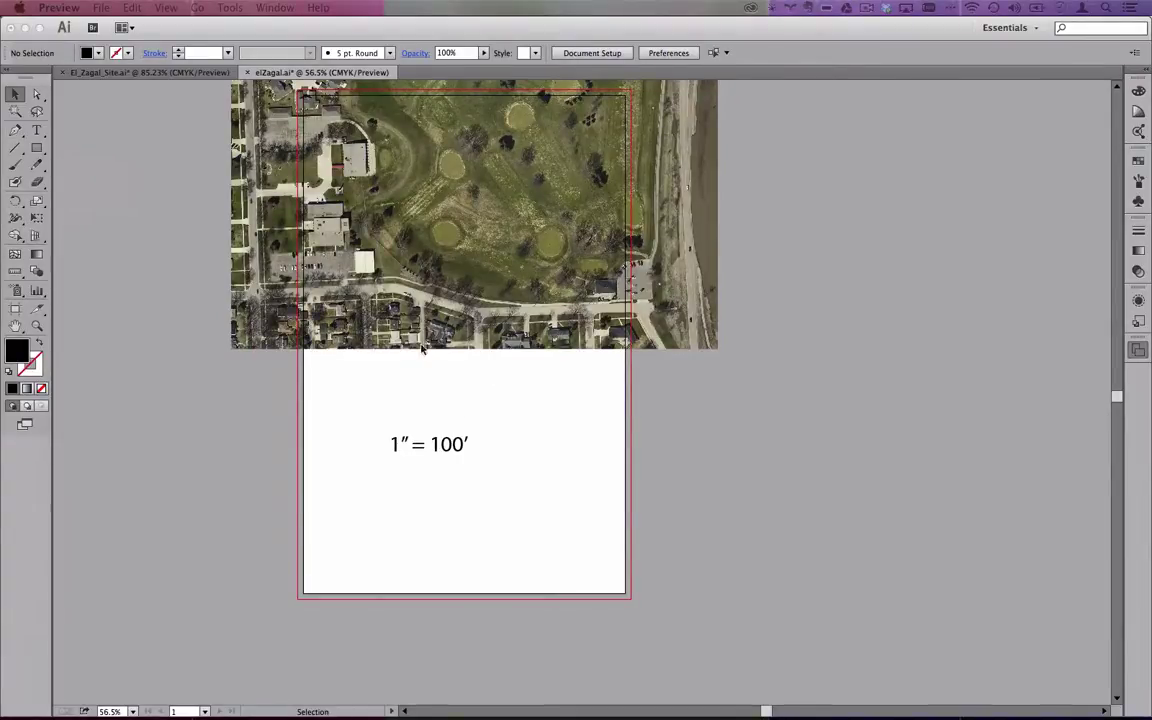
Scale the aerial image uniformly to 50% in Illustrator.
click(527, 500)
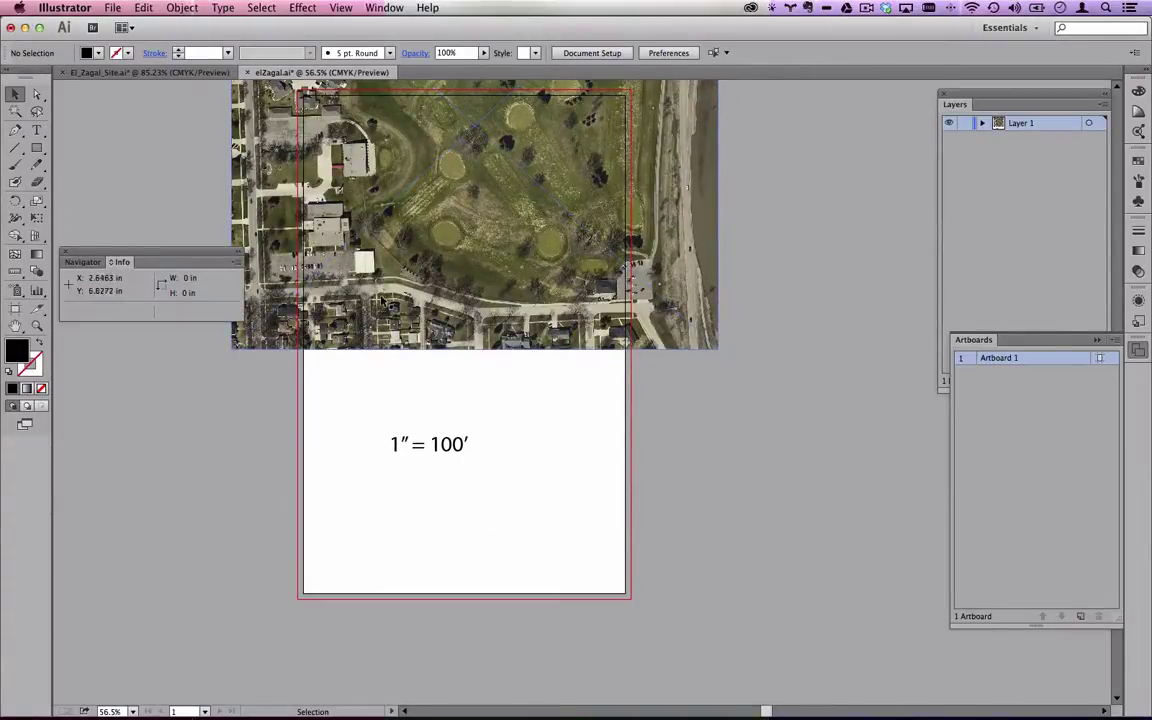
click(178, 8)
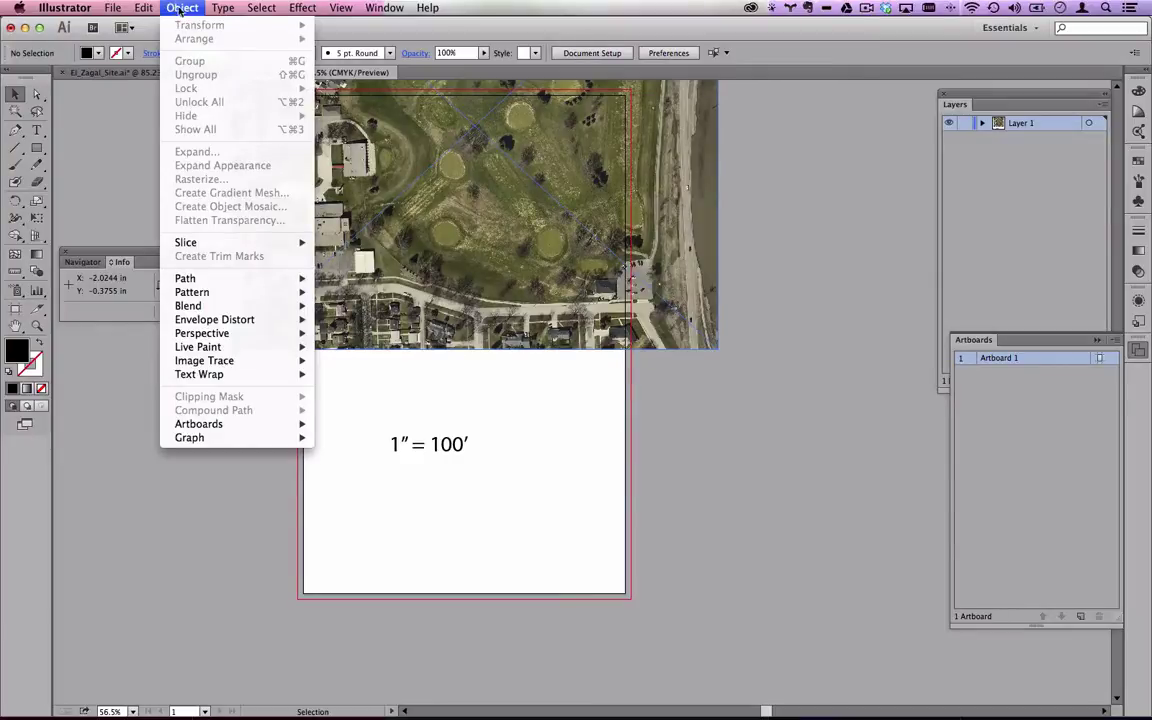
click(193, 14)
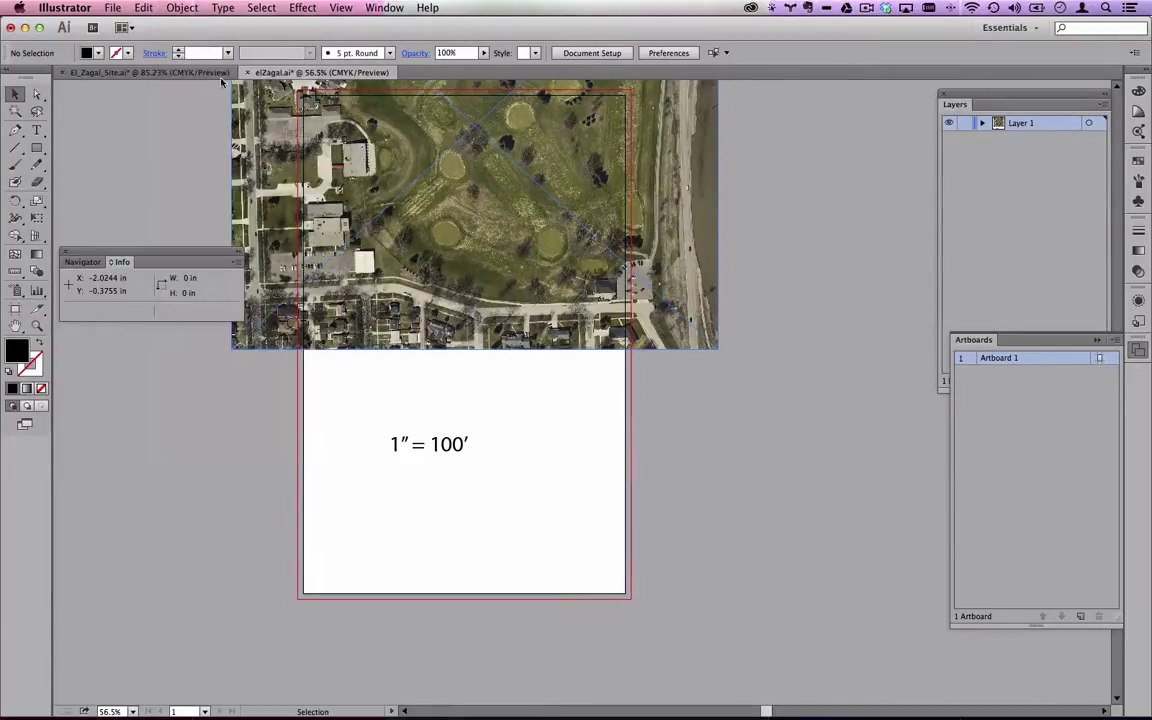
click(397, 175)
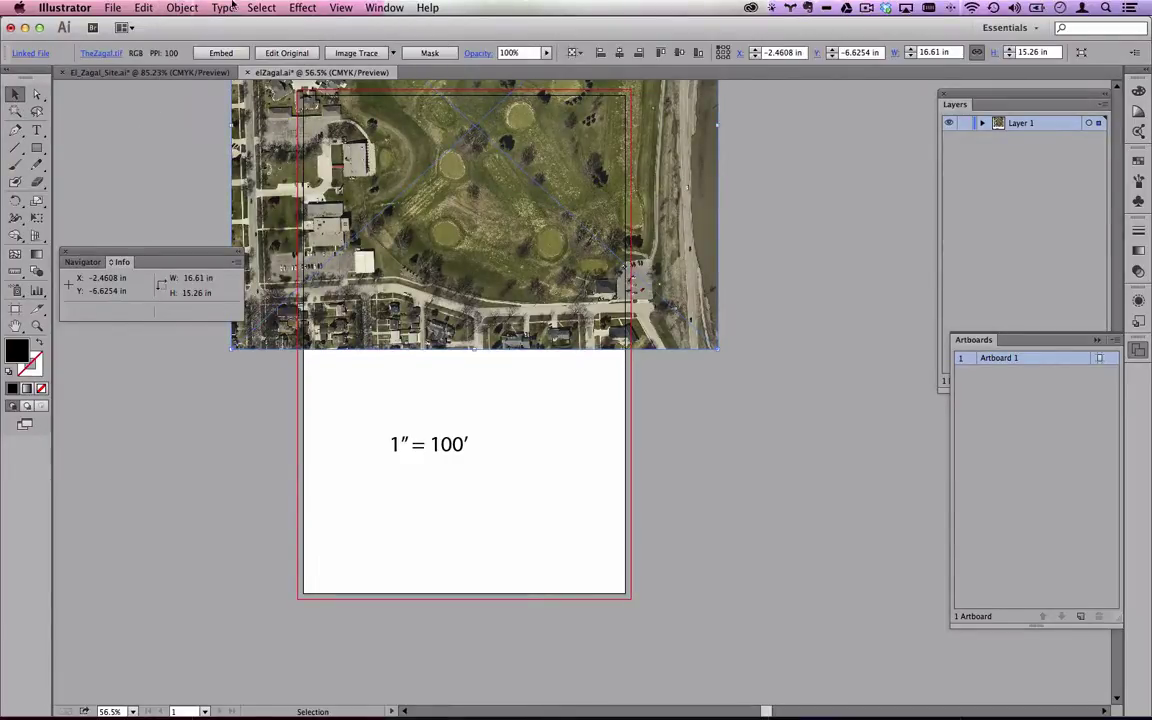
click(182, 8)
mouse_move(190, 26)
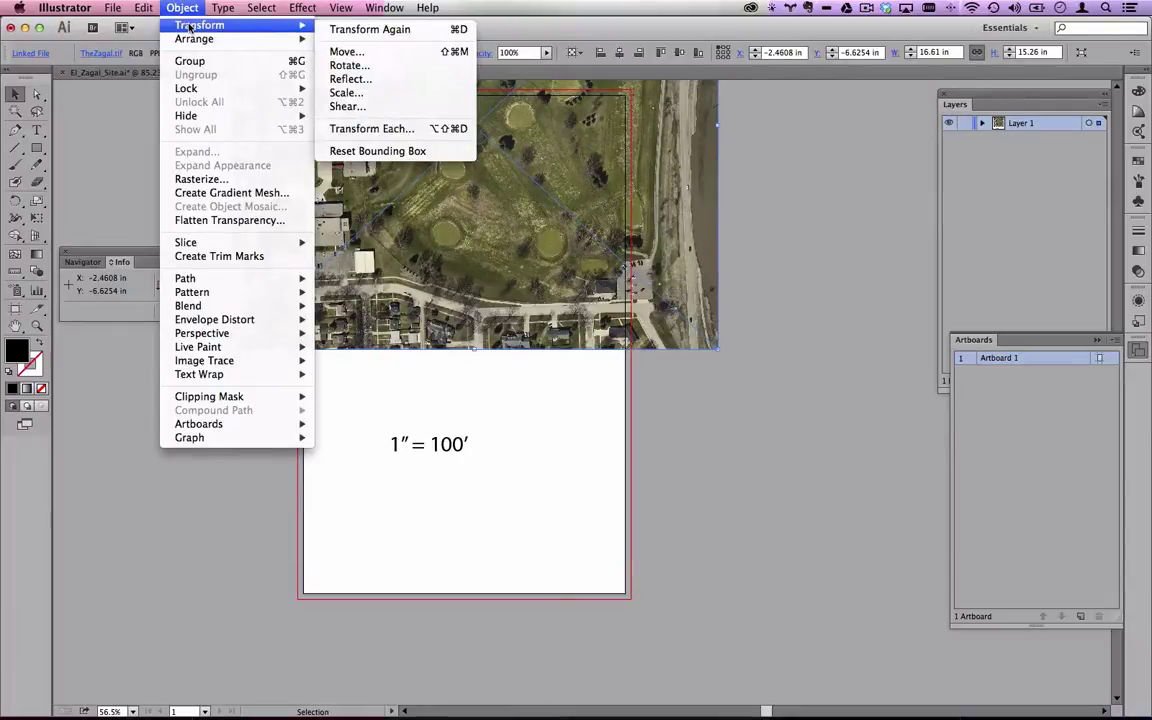
click(373, 94)
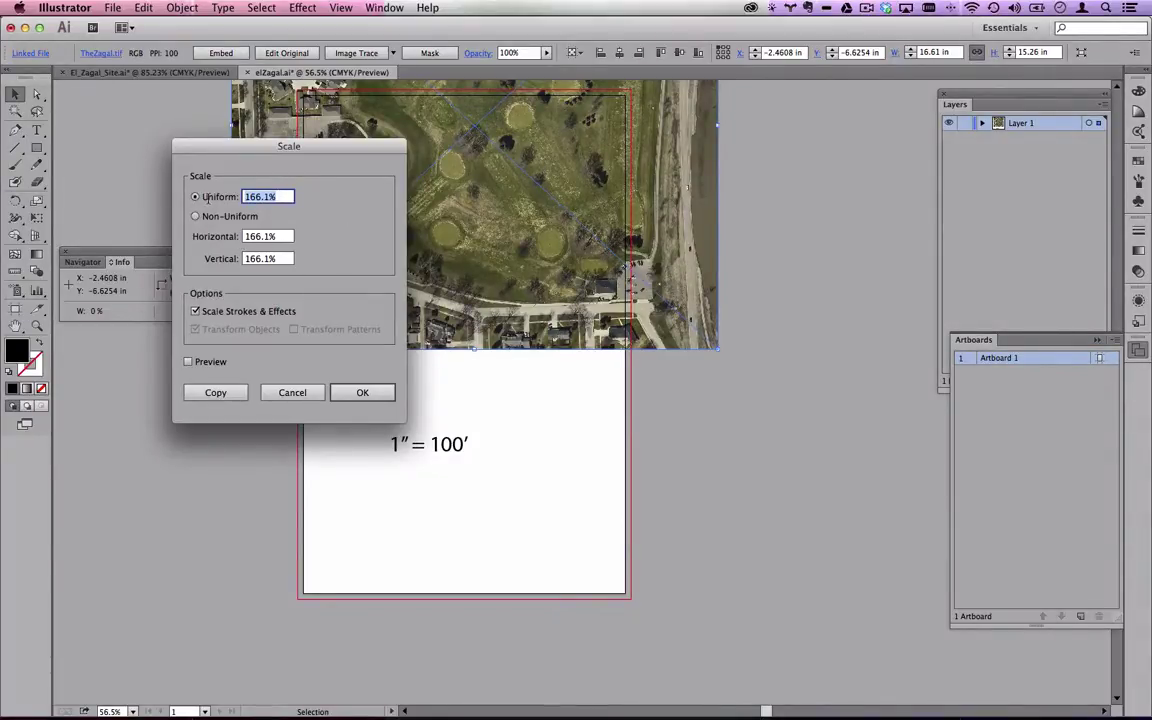
text(50)
click(362, 392)
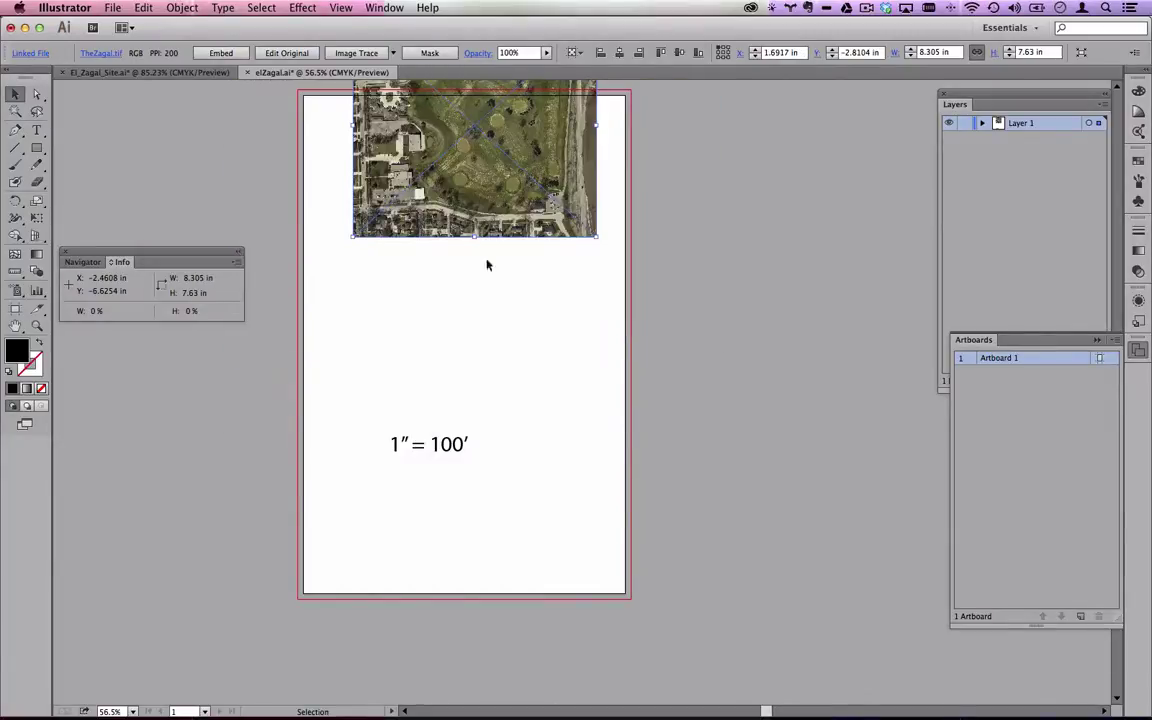
Position the reduced aerial image in the upper part of the artboard and change the scale label to 1″ = 200′.
drag(497, 137, 488, 233)
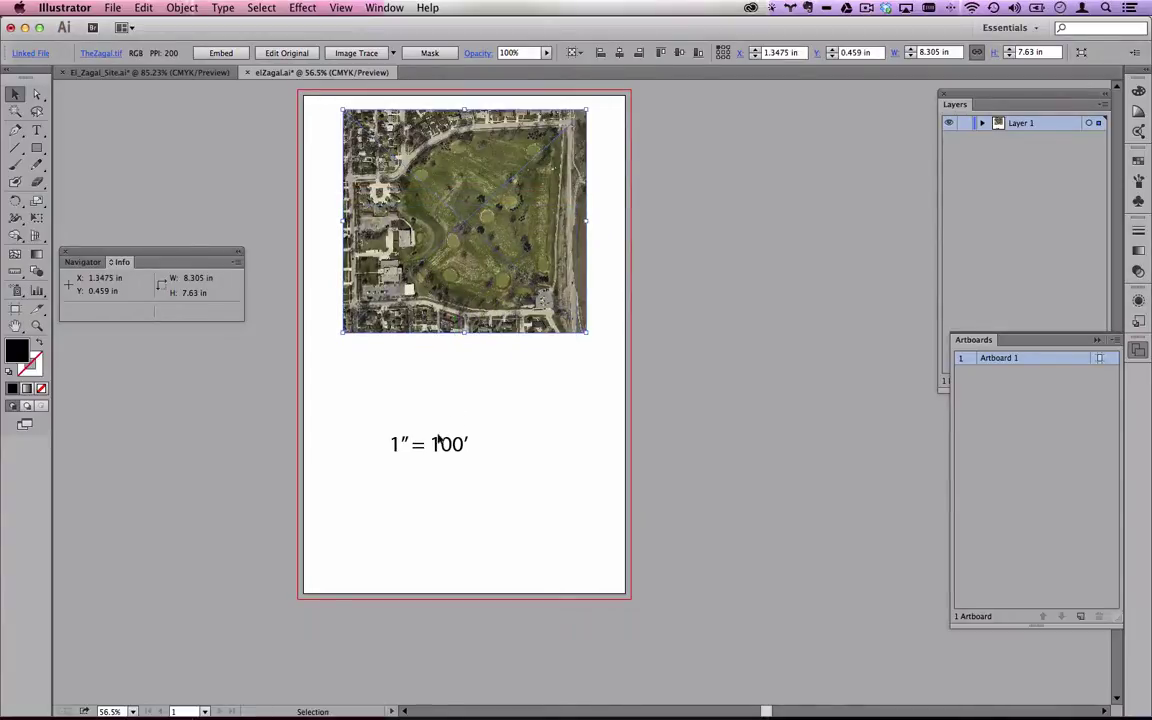
key(t)
click(432, 446)
key(shift+Right)
text(2)
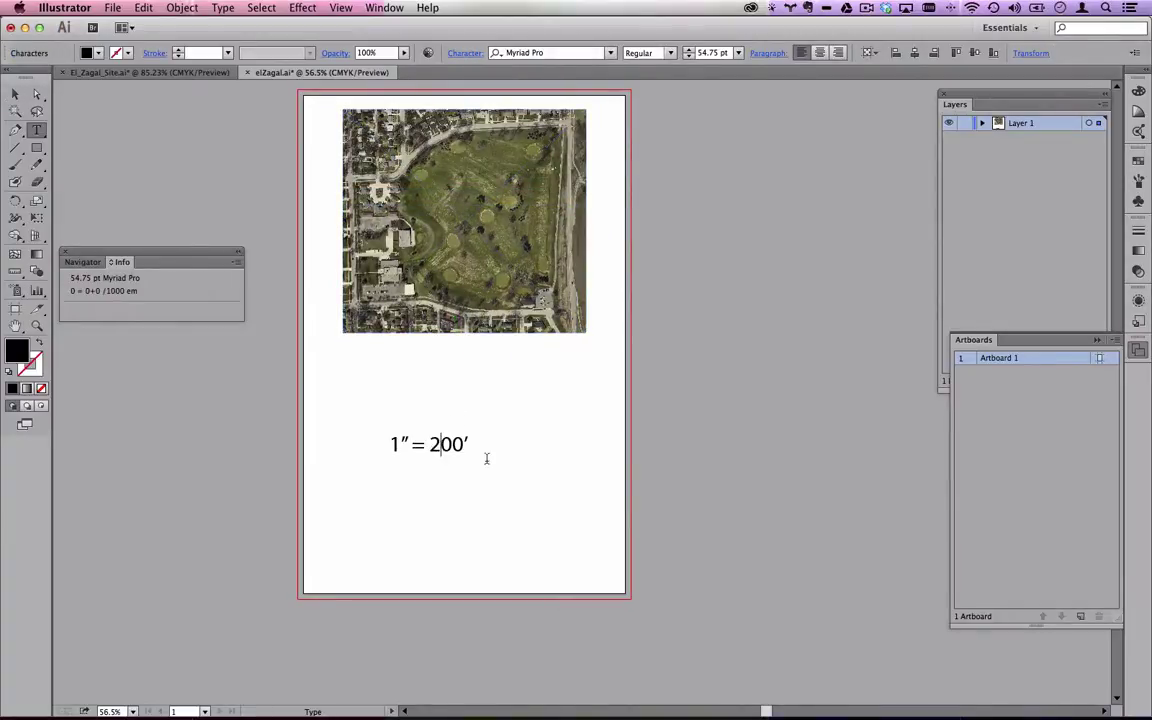
key(Escape)
click(202, 109)
drag(396, 170, 396, 202)
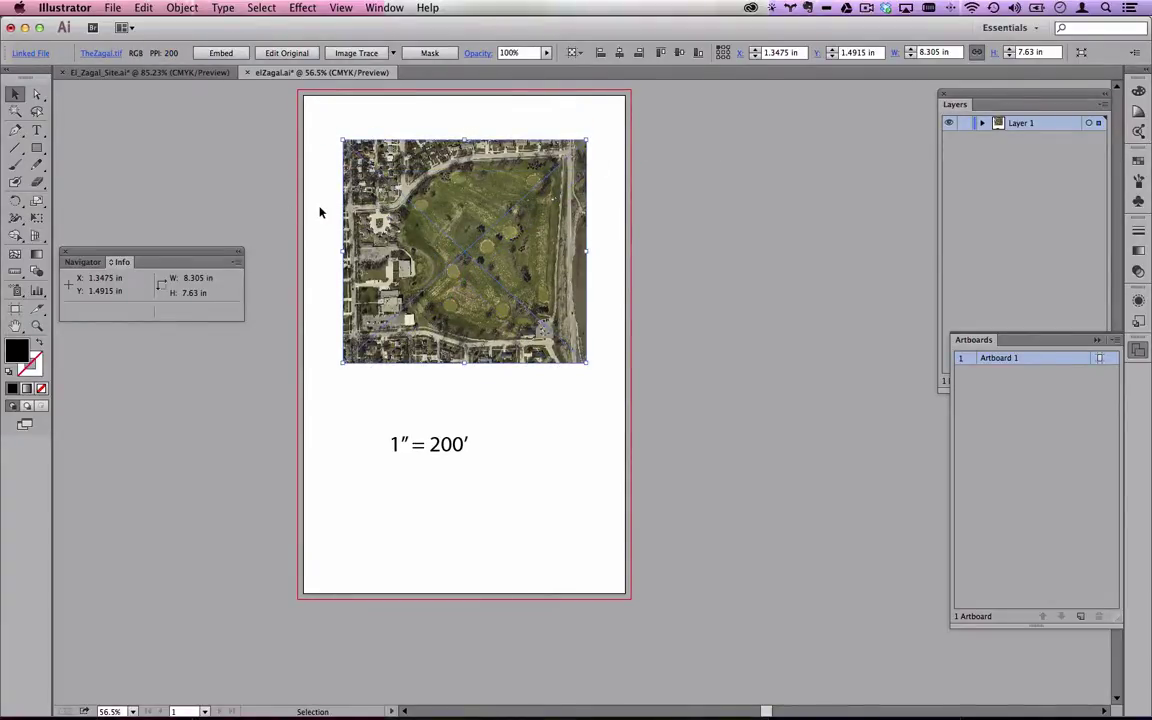
Display the grid and rulers to examine the inch divisions against the aerial image, and hide them again.
key(a)
key(super+apostrophe)
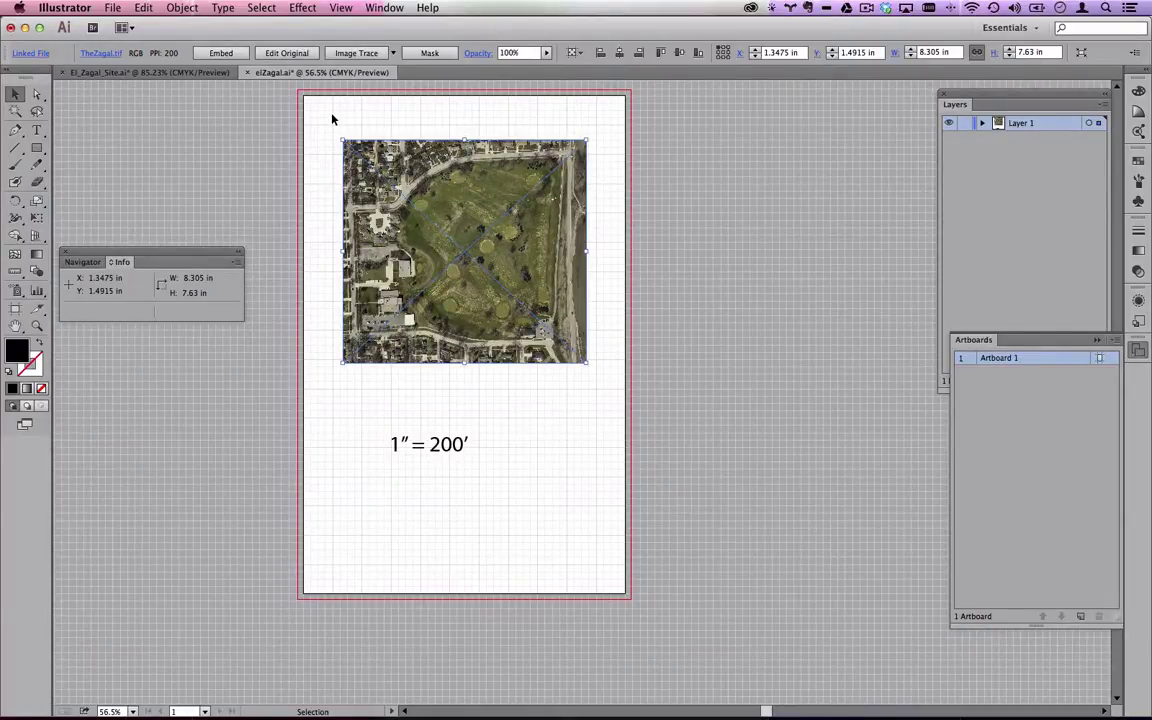
key(super+r)
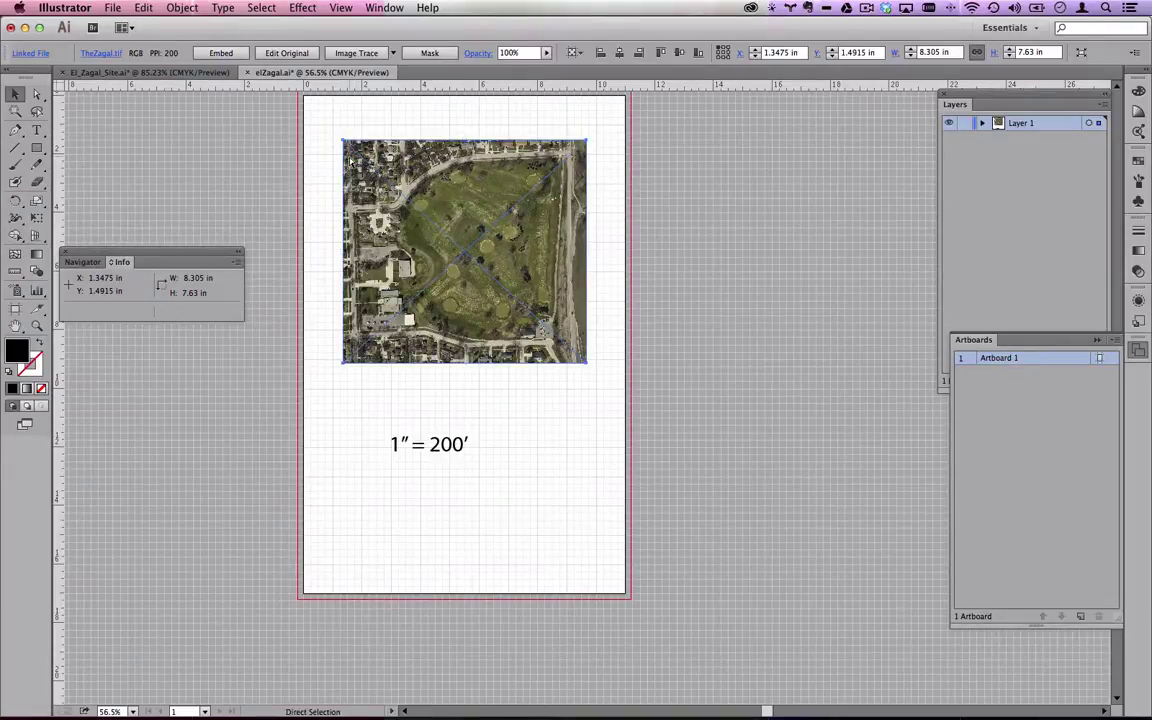
key(a)
key(super+apostrophe)
key(v)
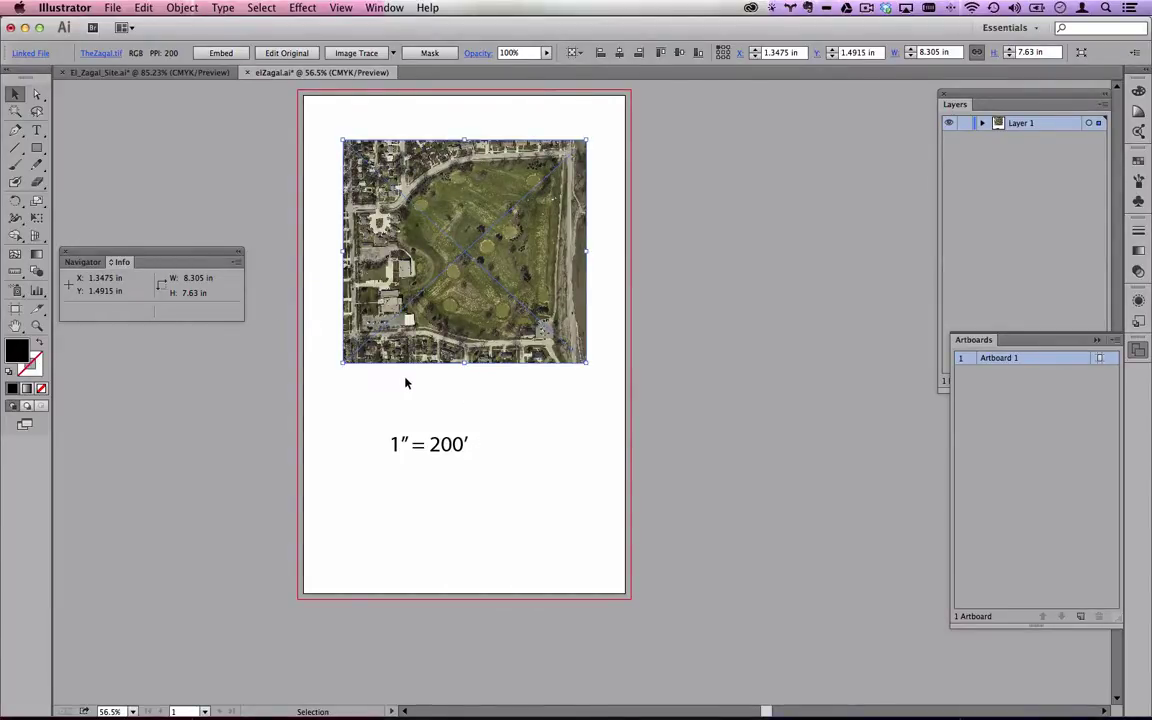
Check the scale note and scale bar in El_Zagal_Site.ai and return to elZagal.ai.
click(150, 72)
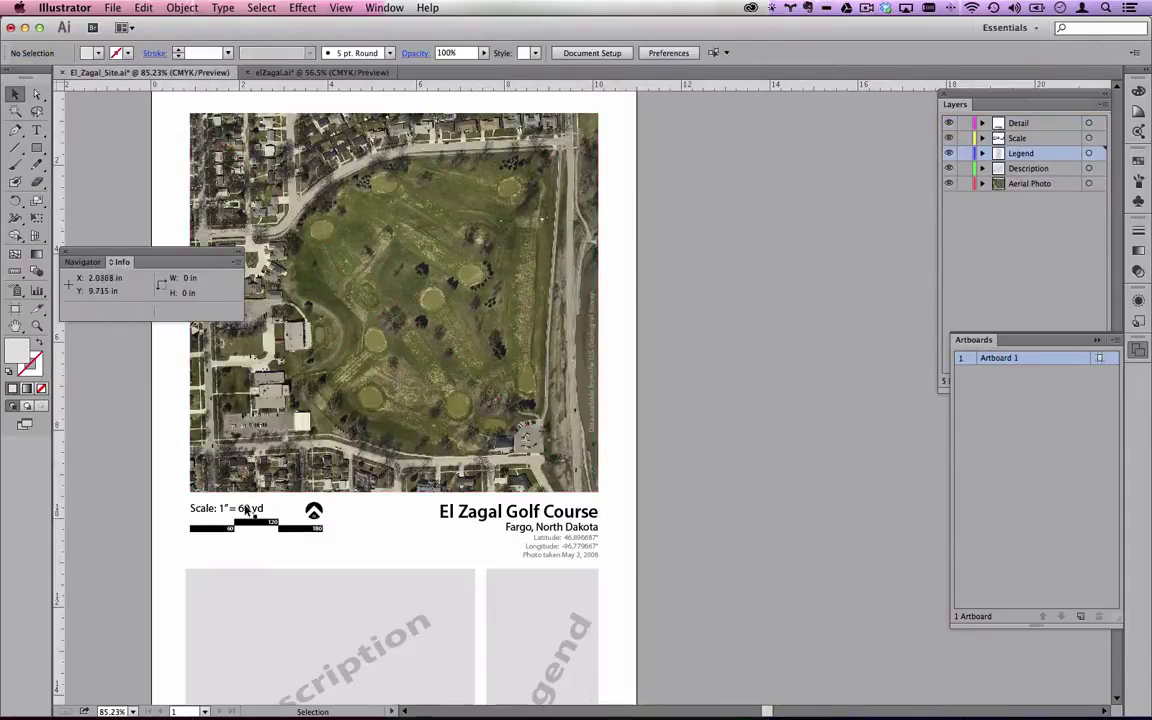
click(281, 73)
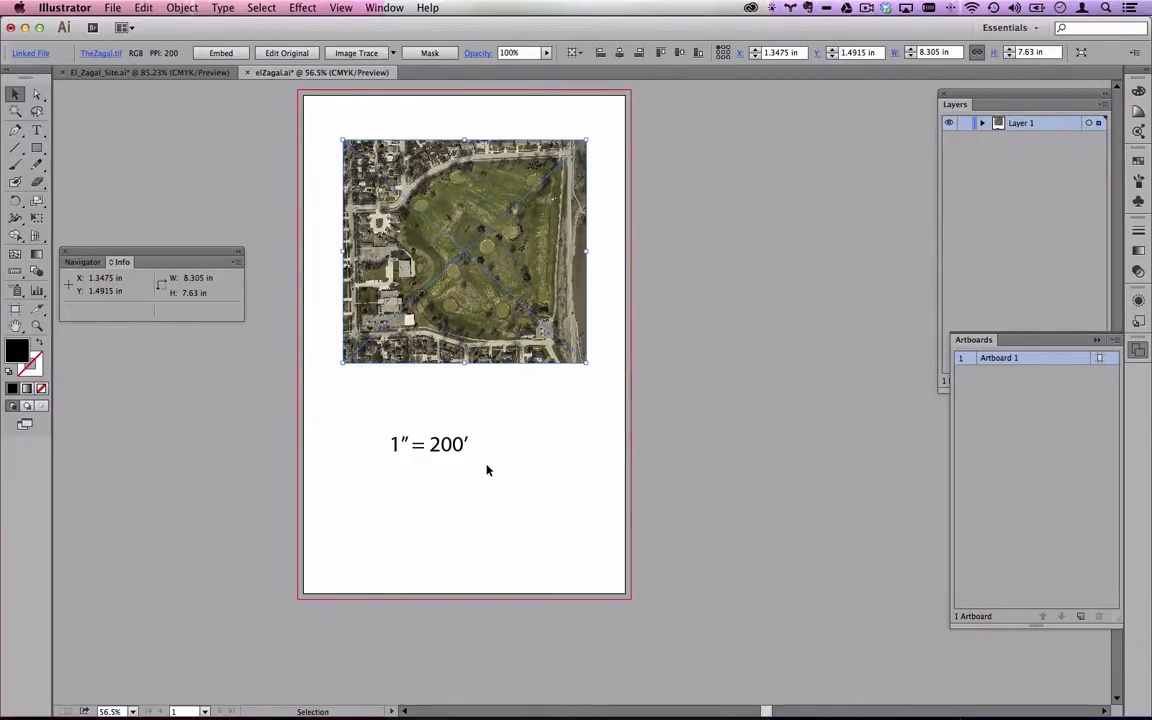
Undo the image reduction and repositioning and the scale label change.
click(143, 7)
mouse_move(182, 7)
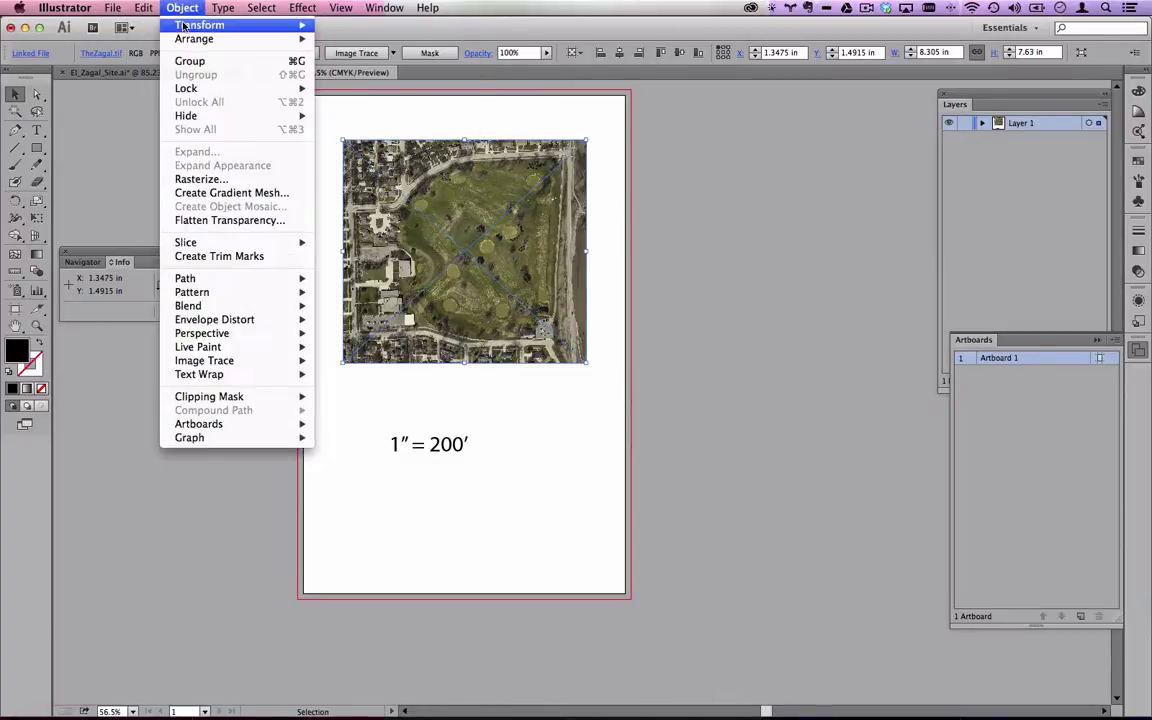
mouse_move(217, 25)
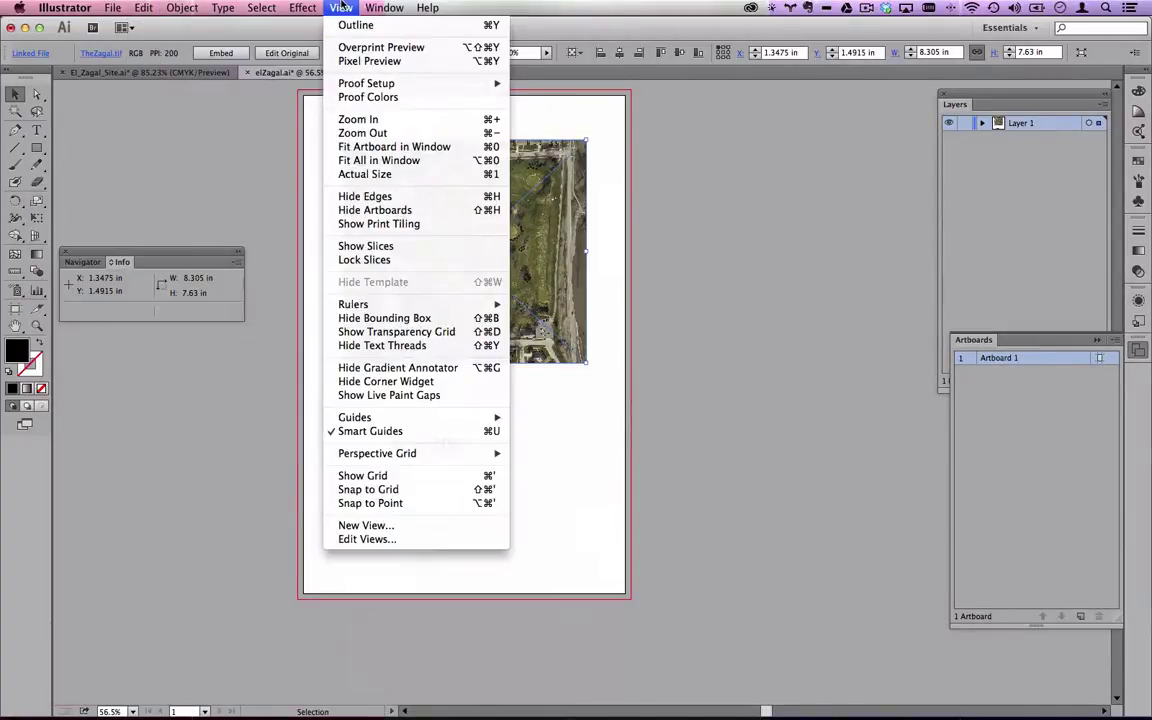
click(508, 235)
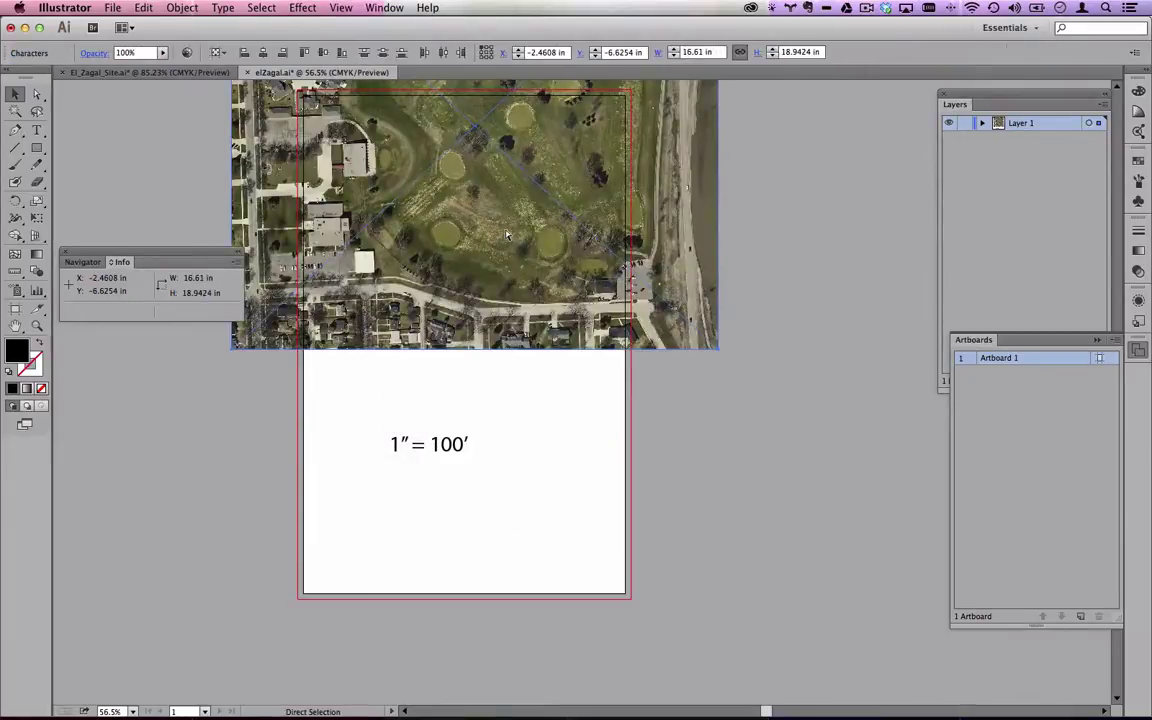
Duplicate the 1″ = 100′ scale label directly below it and change the copy to 1″ = 33.333333 yards.
click(15, 93)
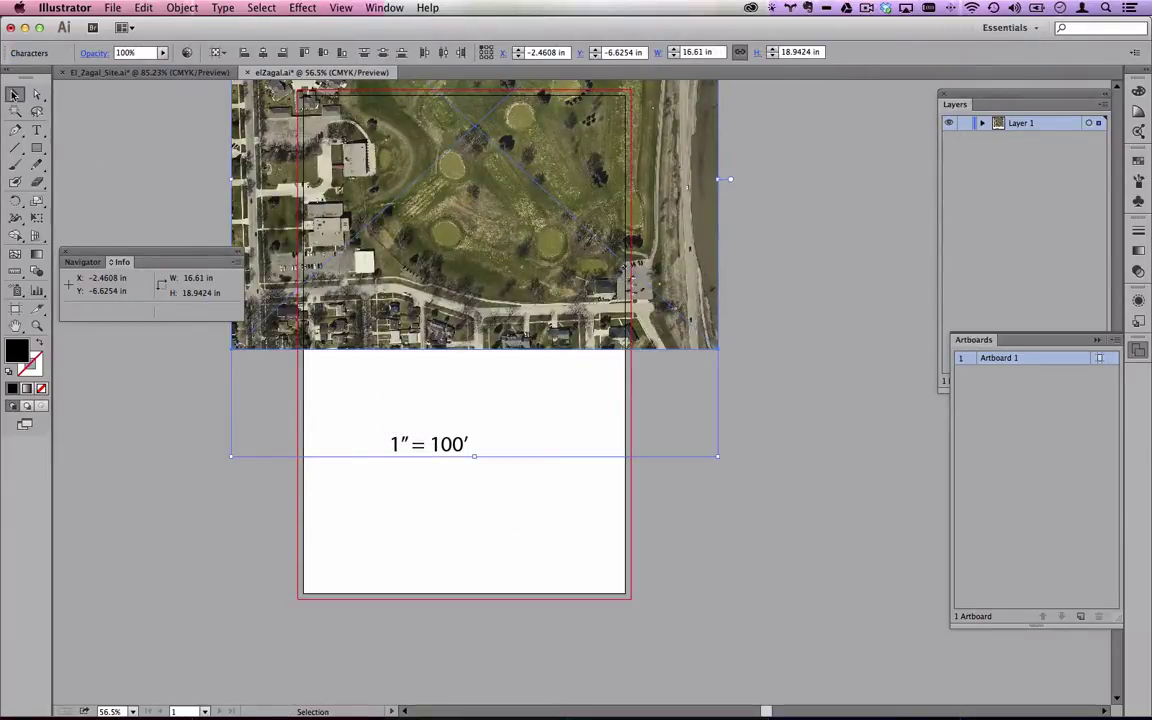
click(219, 128)
scroll(460, 334, up, 6)
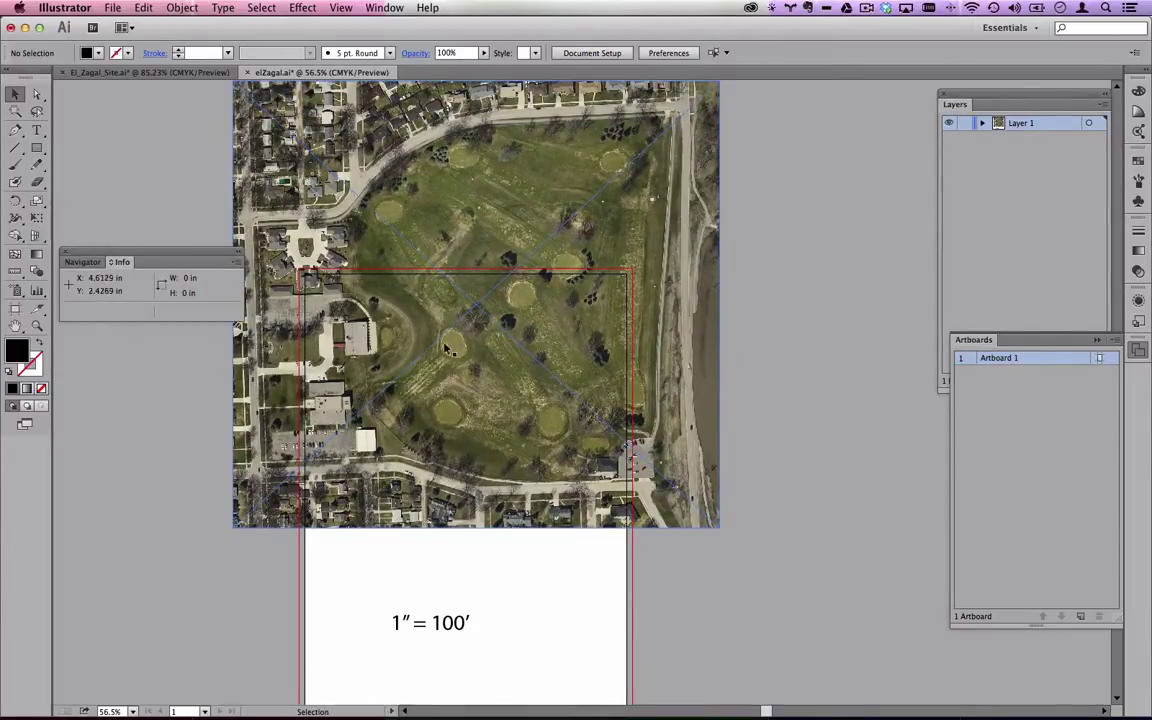
mouse_move(457, 621)
mouse_down()
mouse_move(449, 562)
mouse_move(455, 602)
mouse_up()
double_click(449, 599)
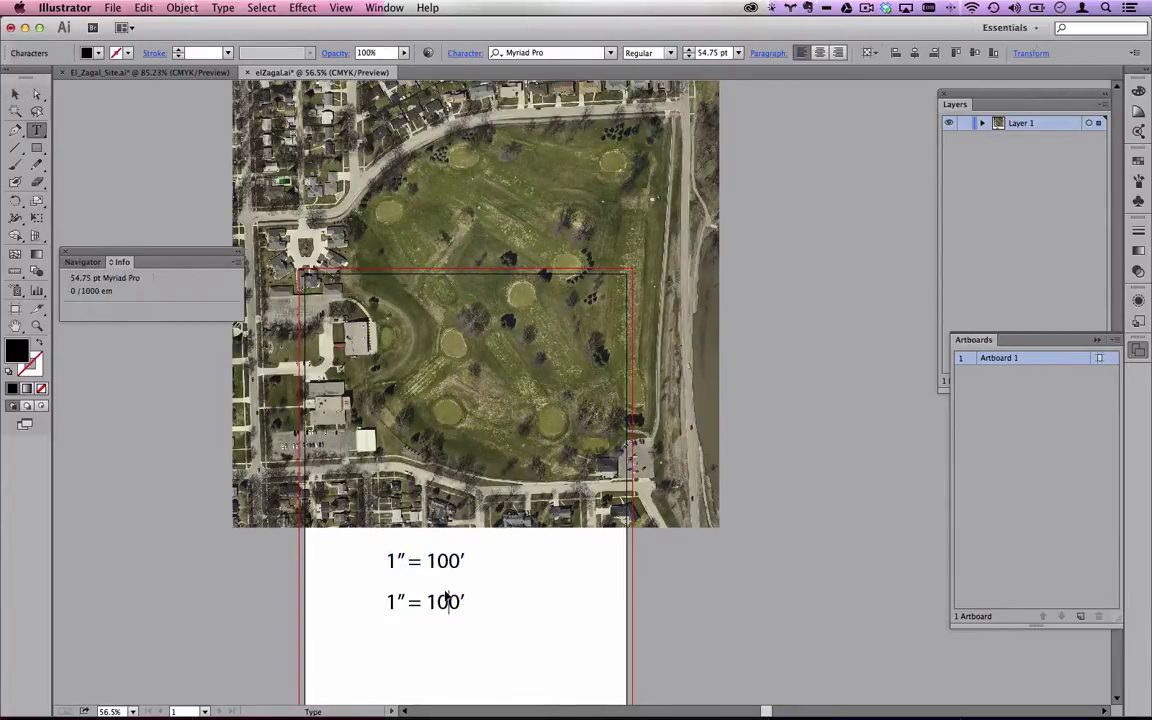
double_click(460, 599)
text(33.333333 yards)
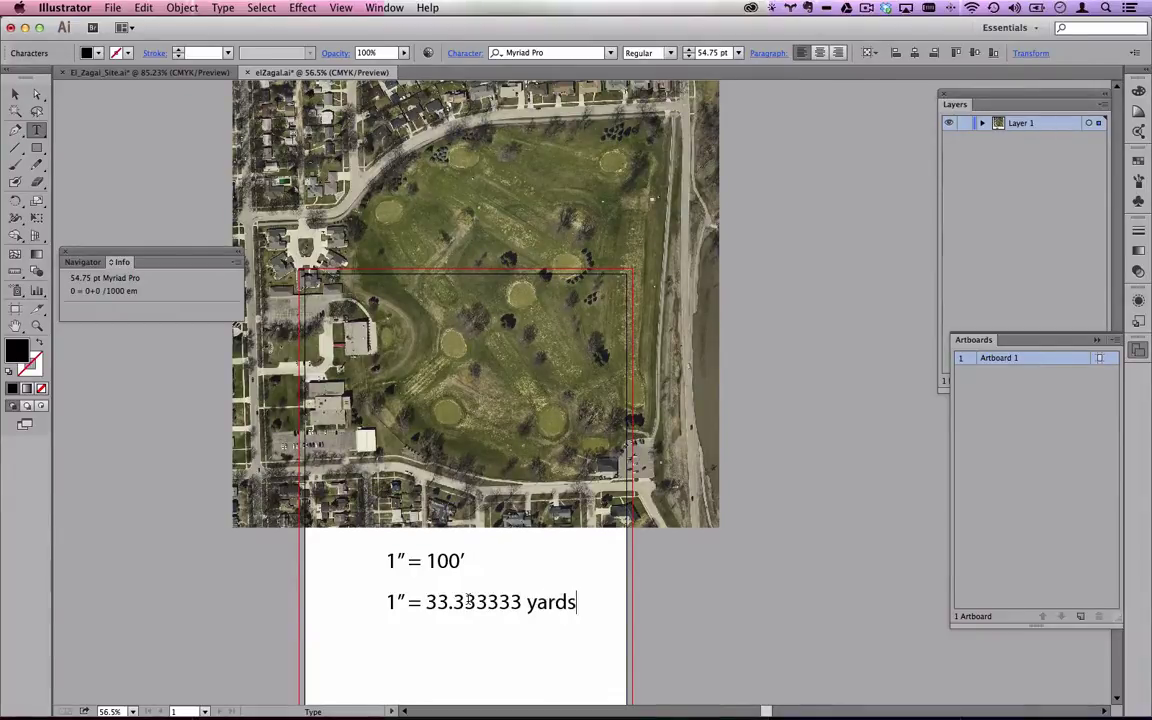
click(15, 93)
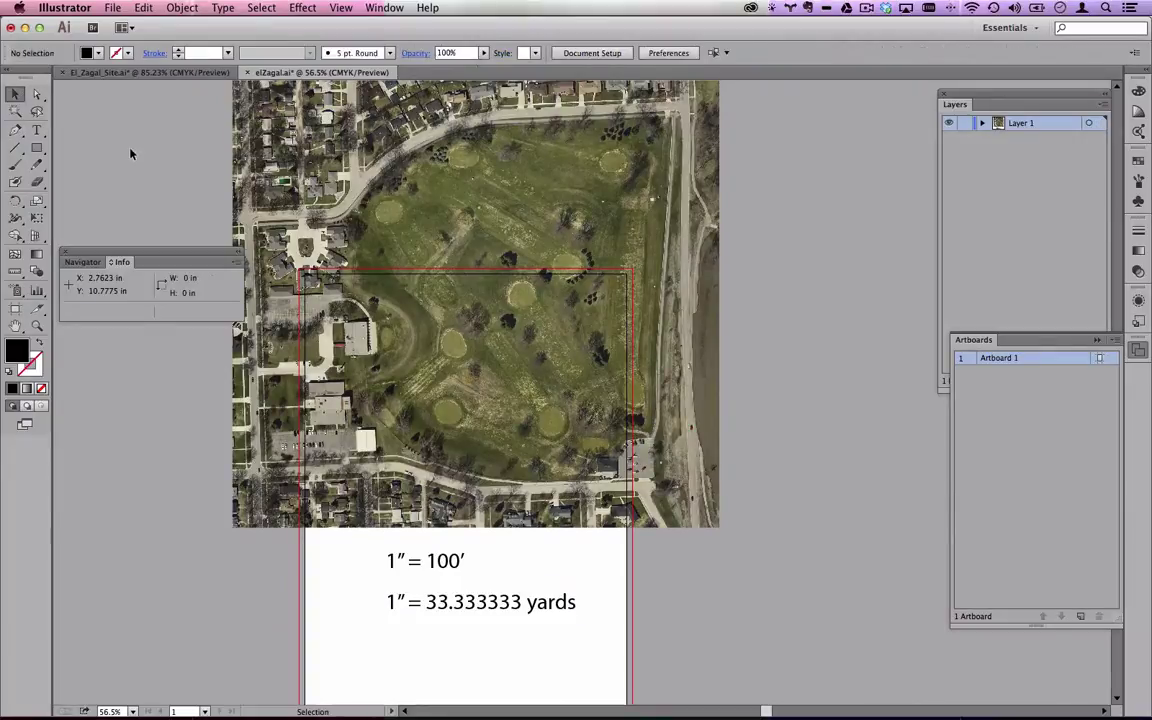
Select the aerial image, divide 33.33333 by 50 in Calculator, and return to Illustrator.
click(460, 213)
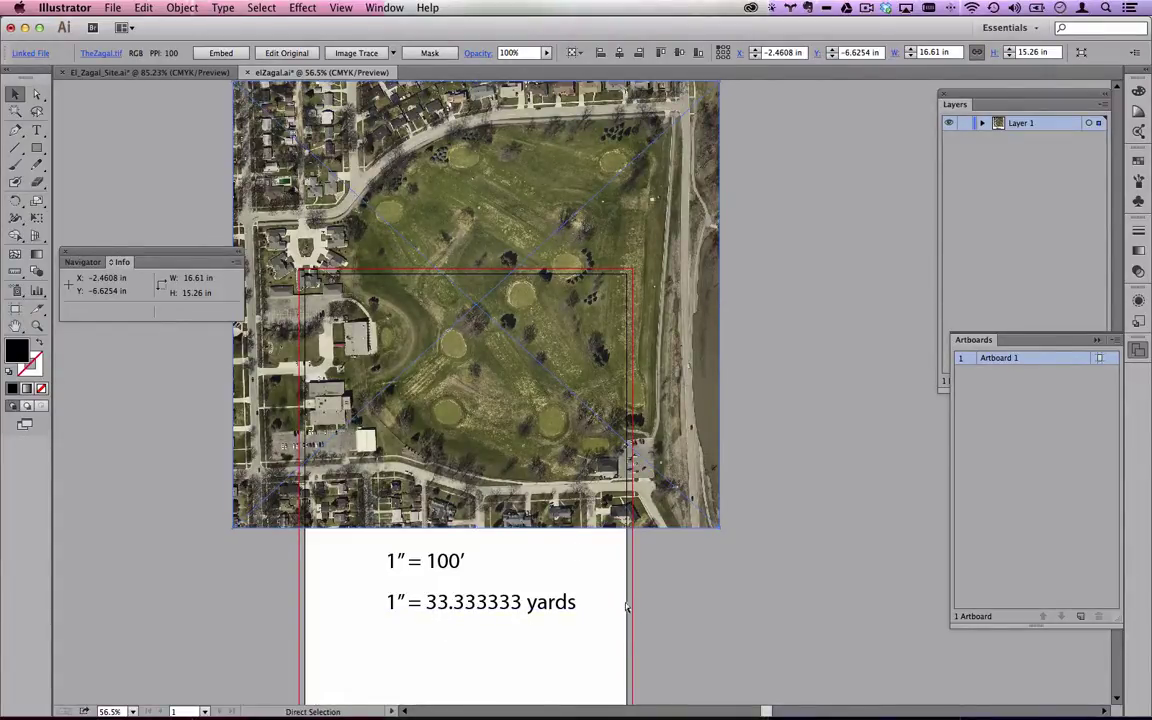
key(super+Tab)
key(super+shift+Tab)
text(33.33333)
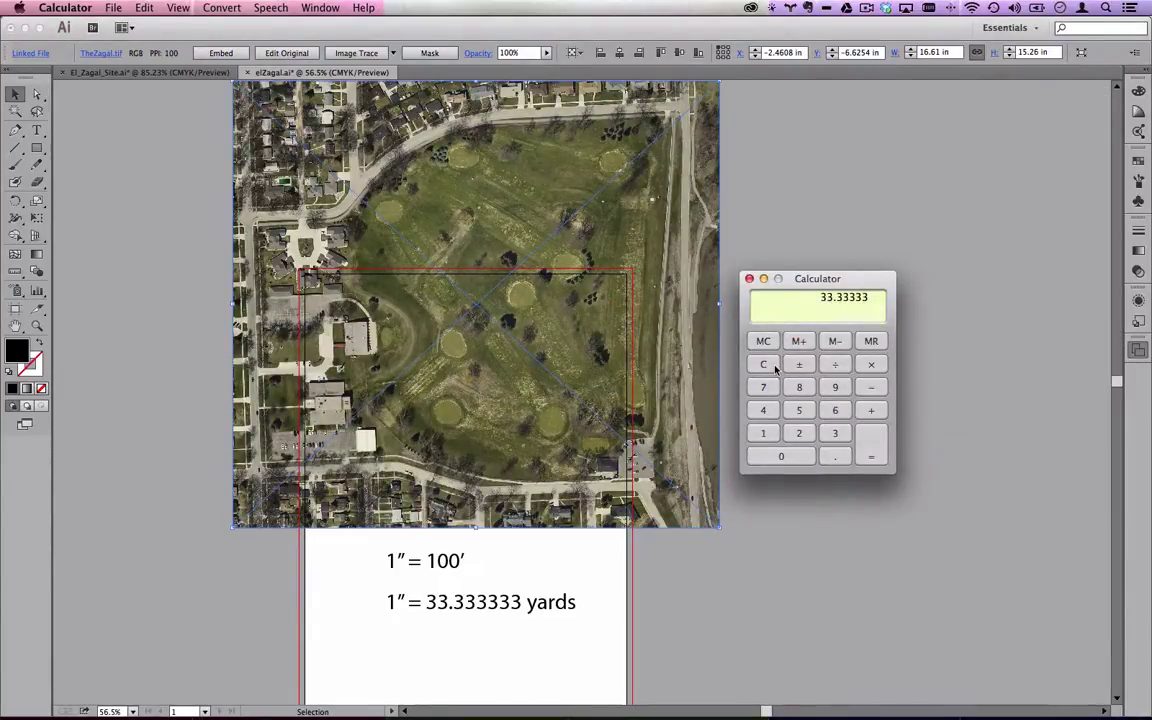
key(slash)
text(50)
key(Return)
click(673, 244)
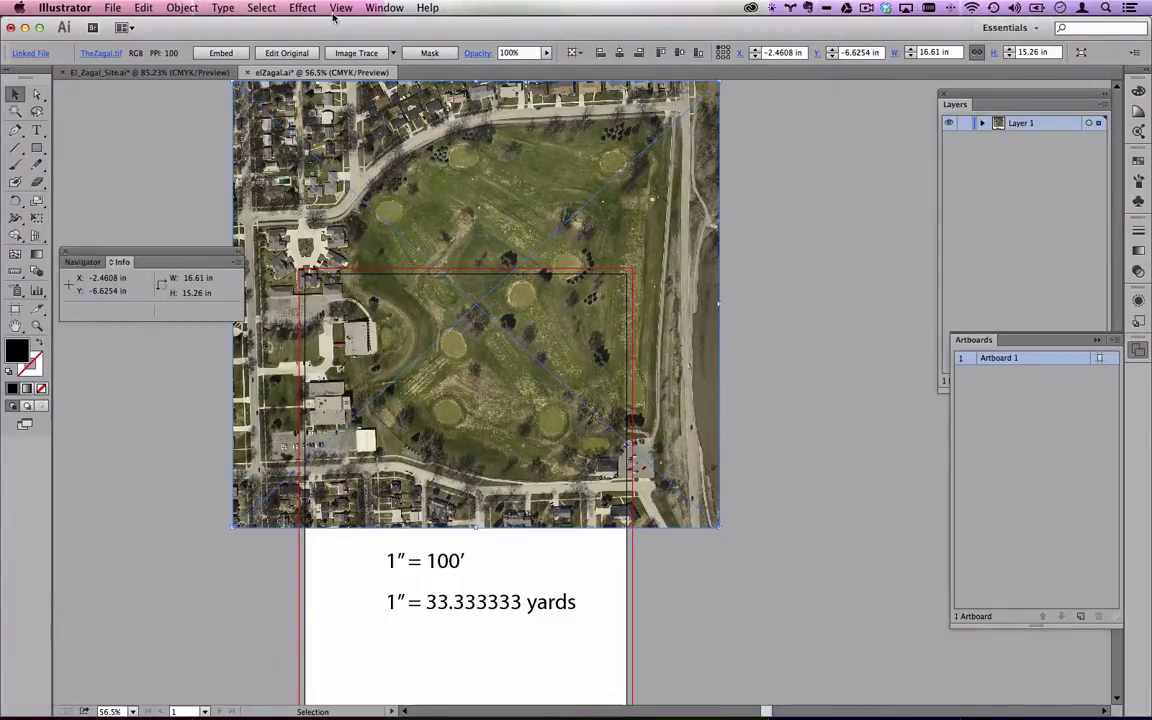
Scale the aerial image uniformly to 66.667%.
click(182, 8)
mouse_move(190, 27)
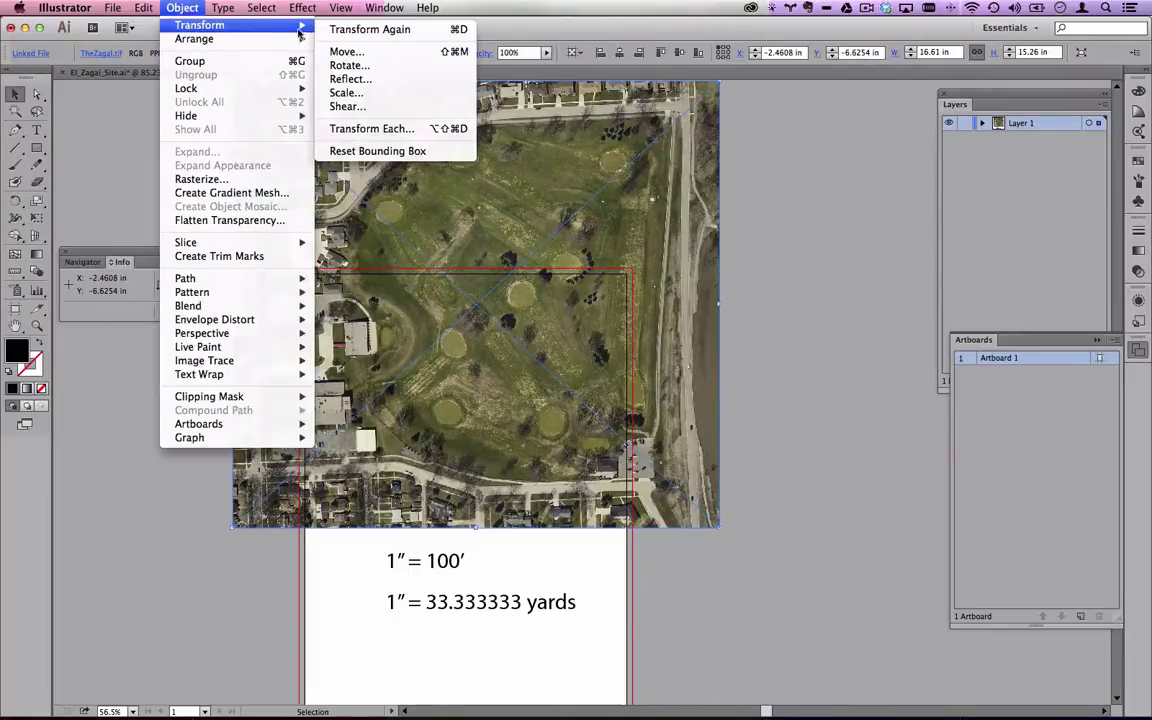
click(368, 92)
key(BackSpace)
text(.66666)
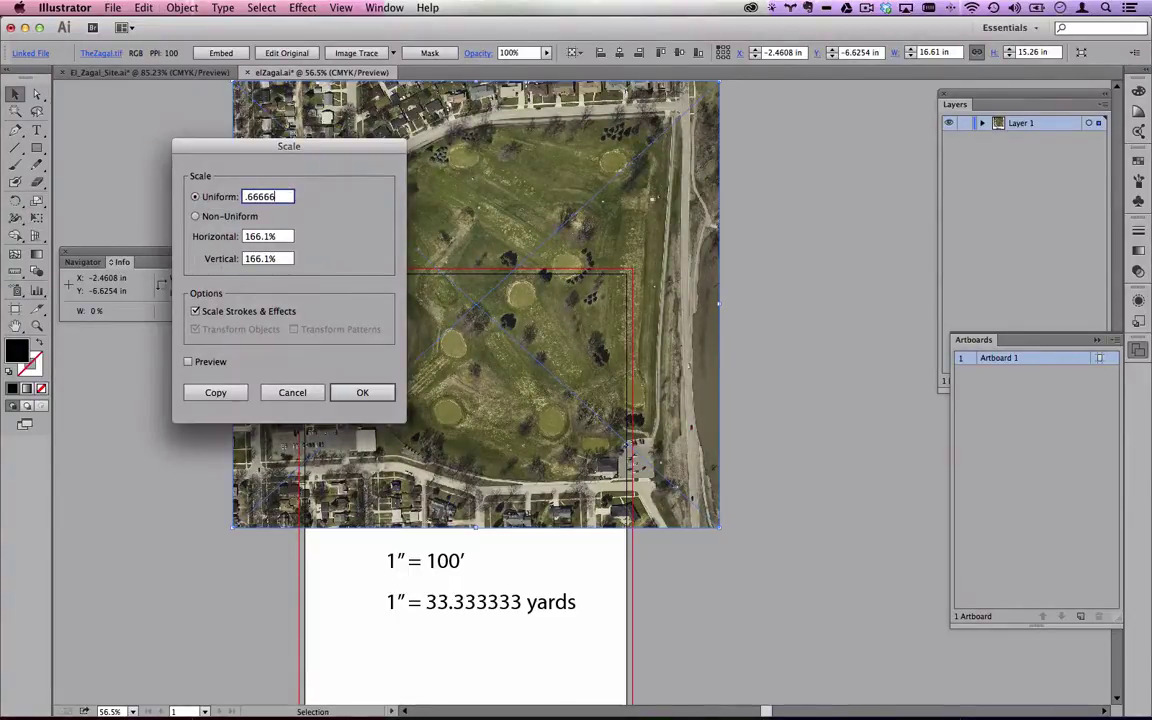
key(Left)
key(BackSpace)
text(6)
key(Return)
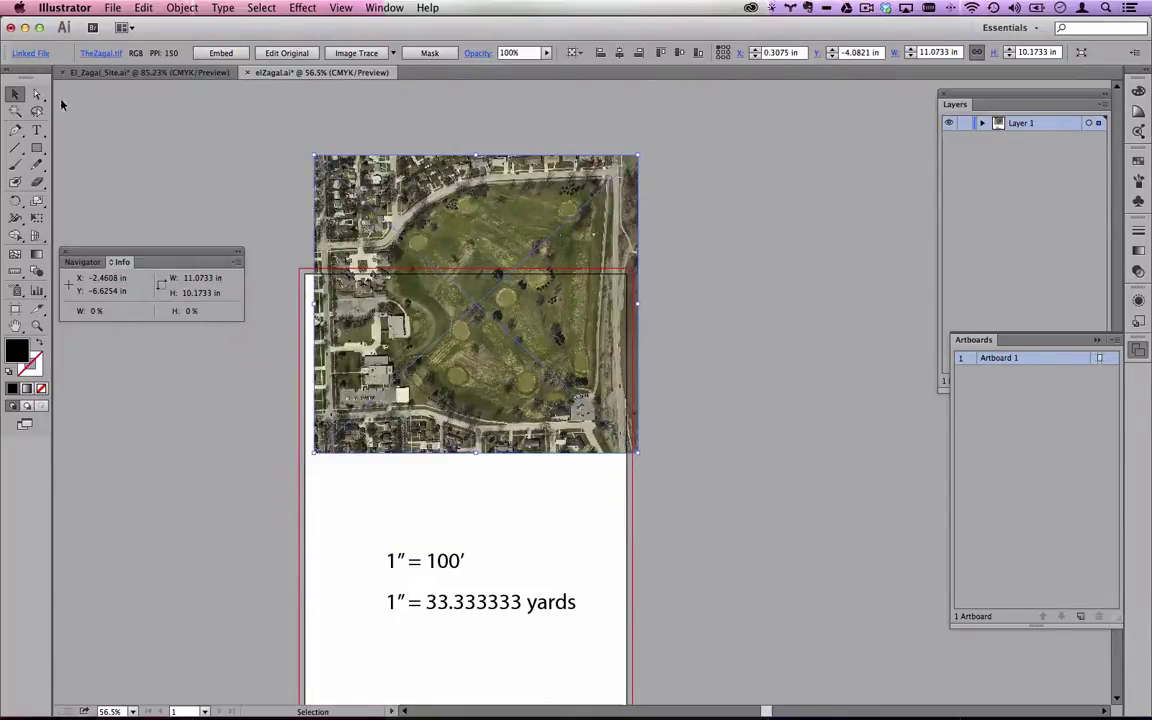
Move the reduced aerial image so it fits across the artboard's width, aligned with the artboard's upper edge.
drag(454, 199, 452, 292)
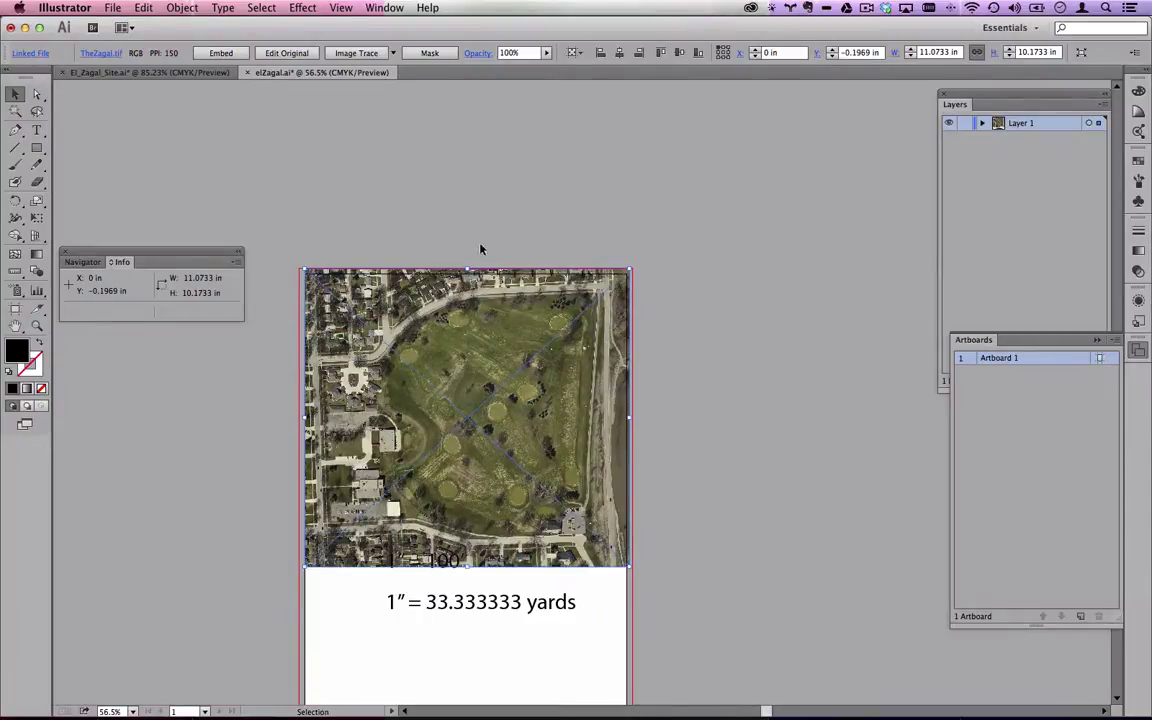
click(288, 256)
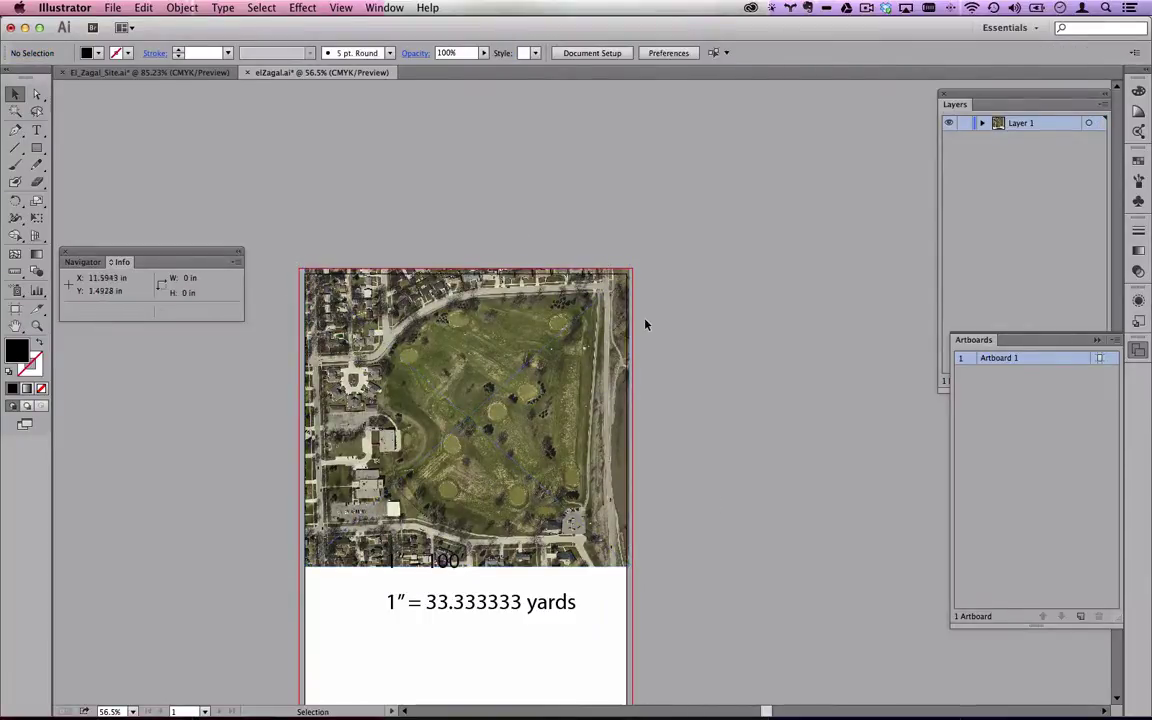
drag(614, 324, 630, 315)
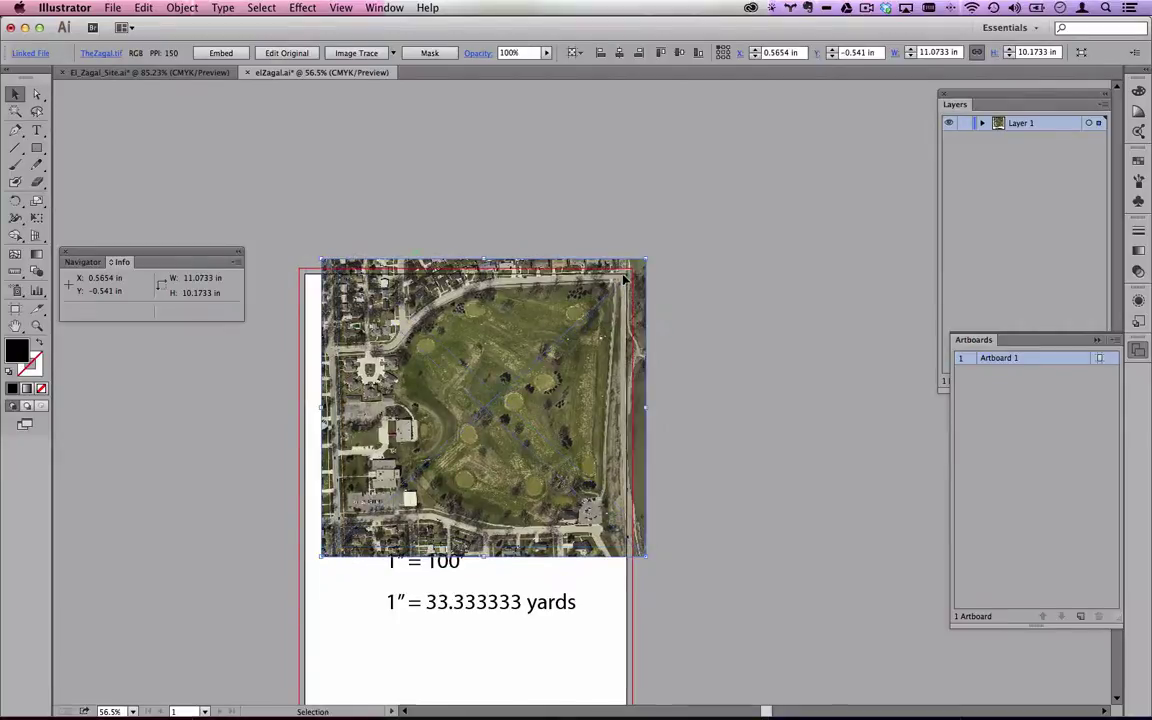
drag(470, 296, 446, 311)
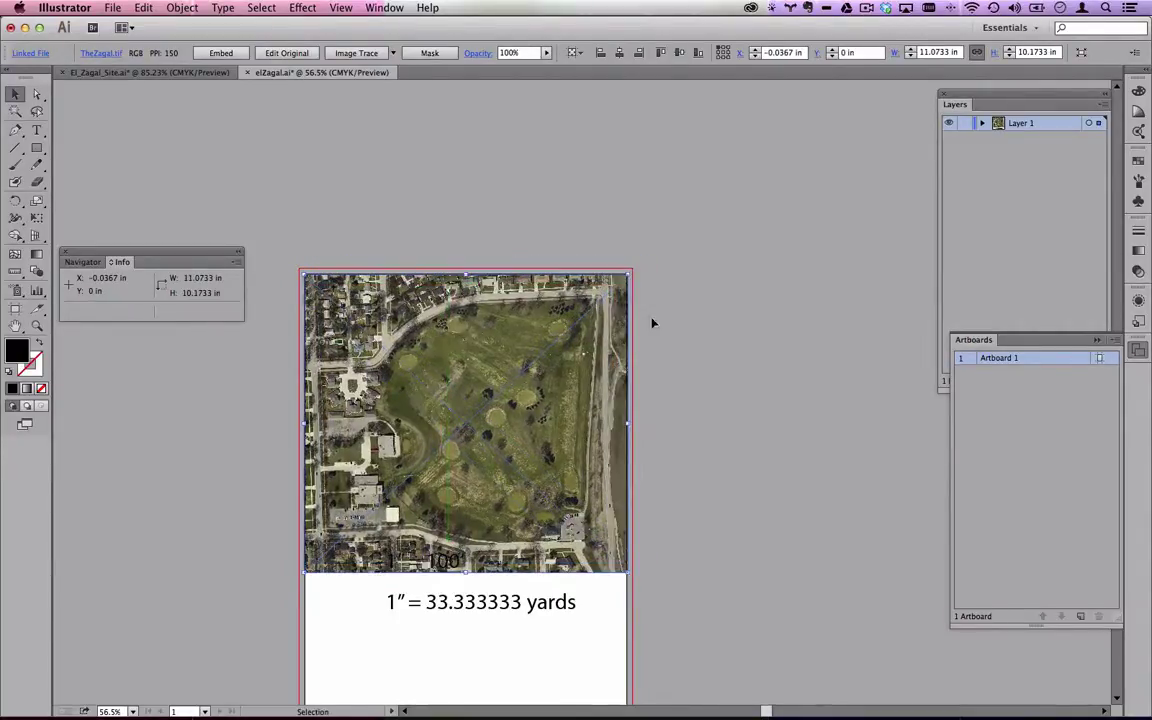
click(724, 363)
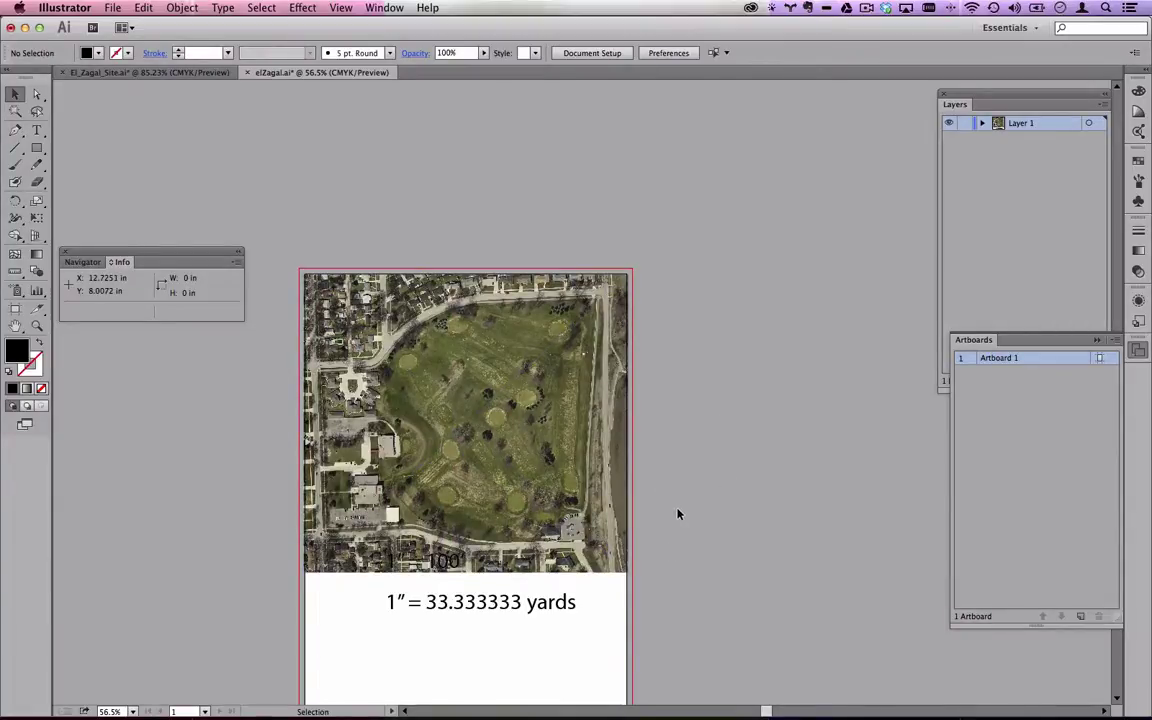
Change the yards scale label below the image to 1″ = 50 yards.
scroll(679, 514, down, 5)
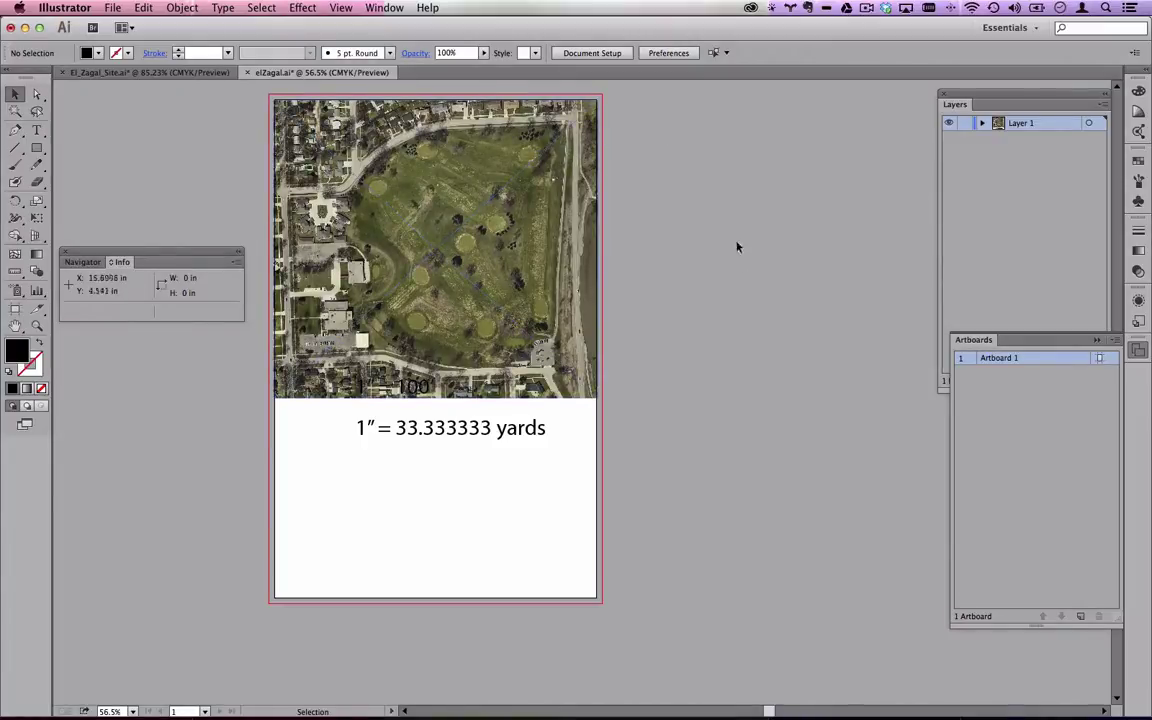
double_click(409, 428)
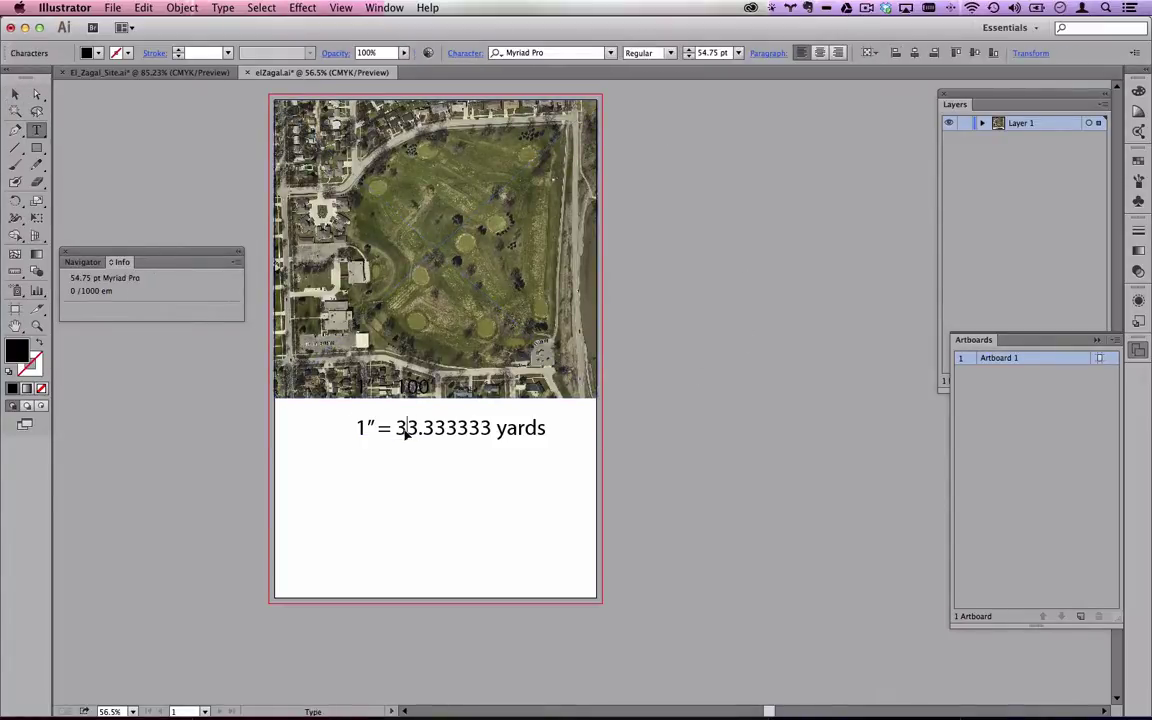
drag(396, 428, 494, 428)
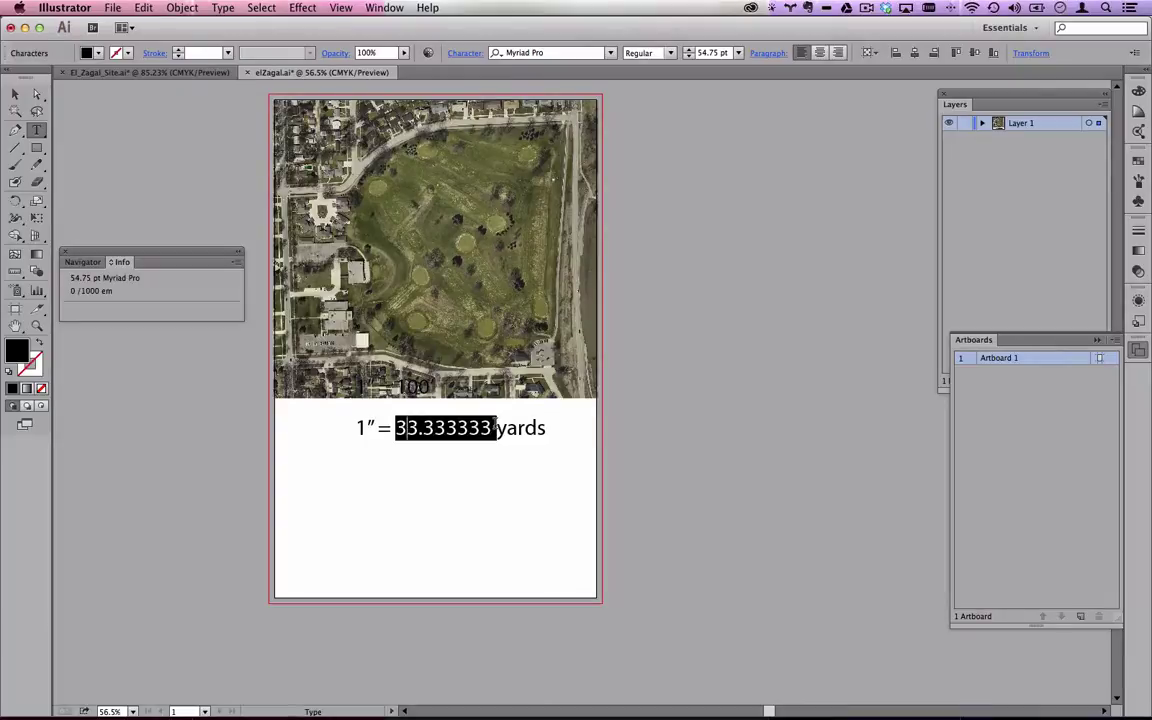
text(50)
click(15, 93)
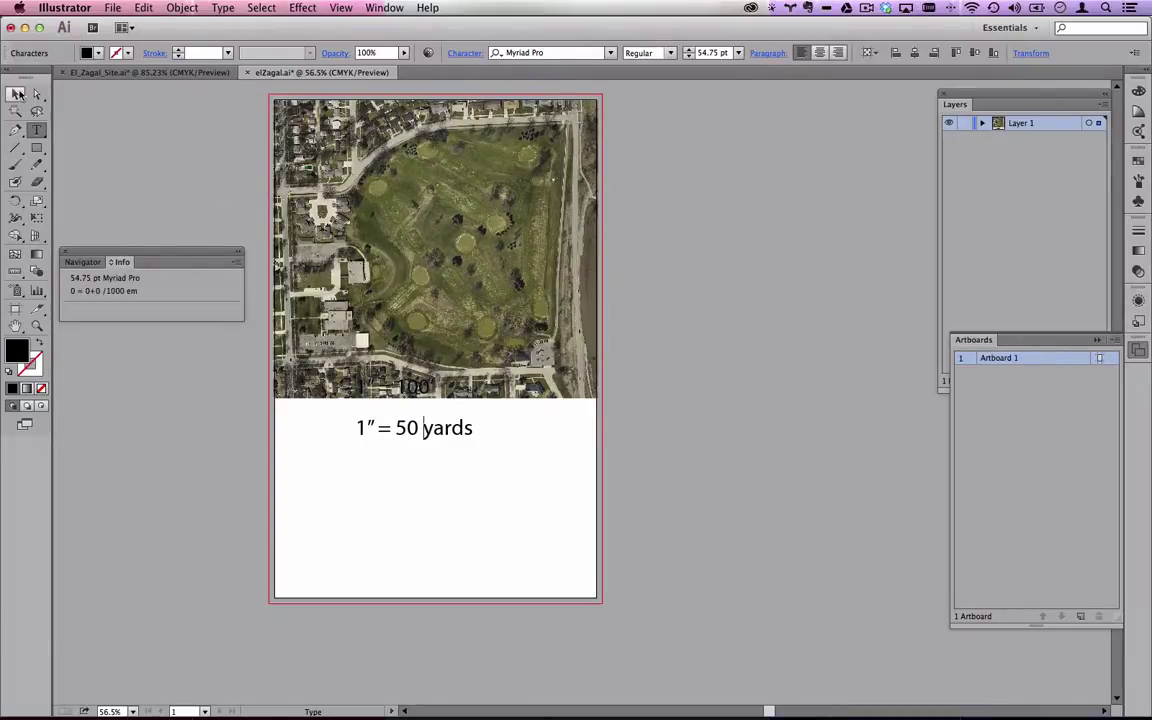
click(177, 167)
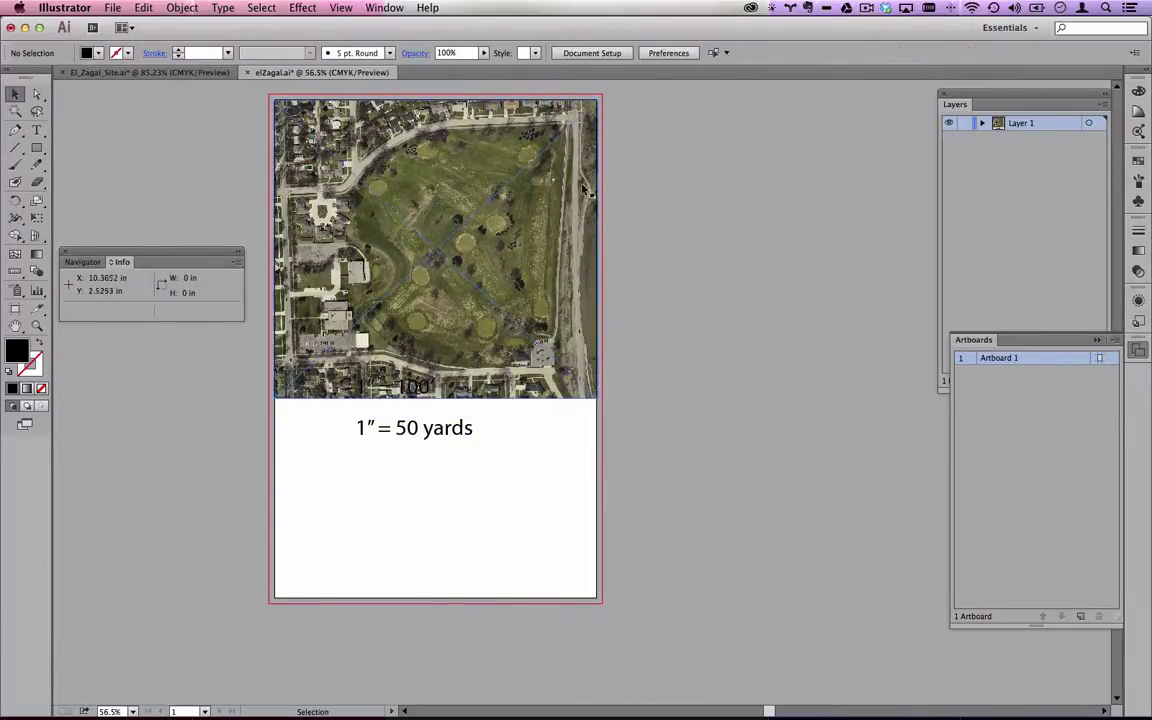
Divide 50 by 60 in Calculator and return to Illustrator.
key(super+Tab)
key(super+Tab)
key(super+shift+Tab)
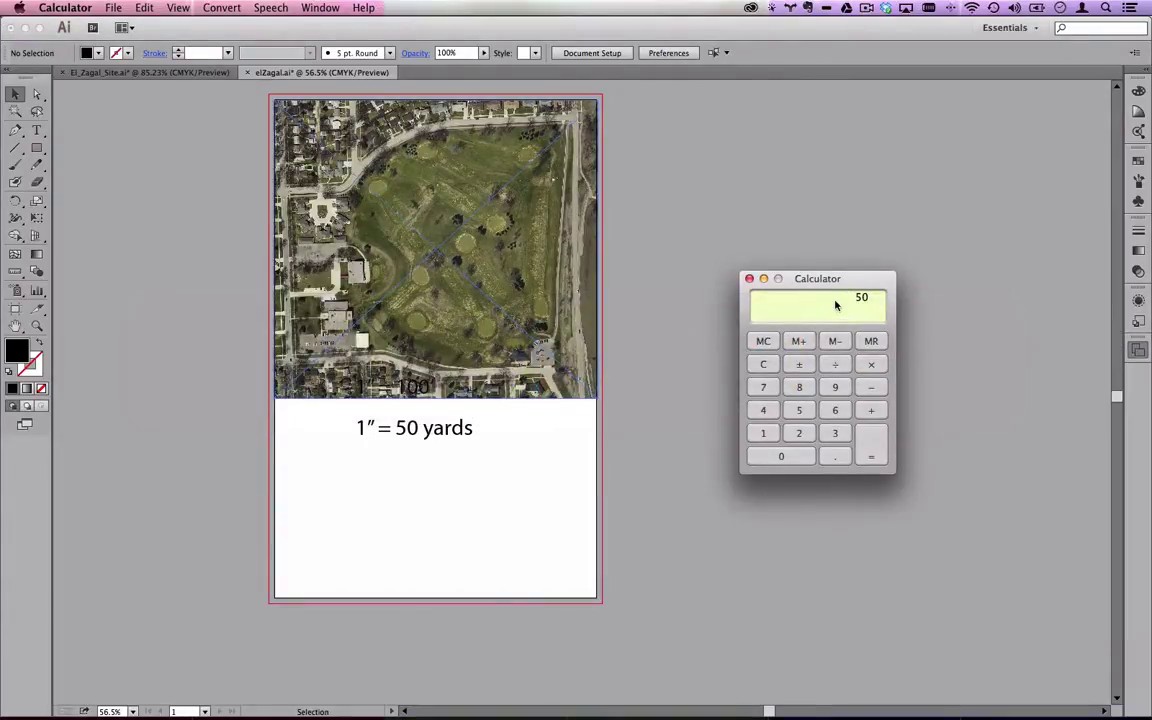
text(60)
key(Return)
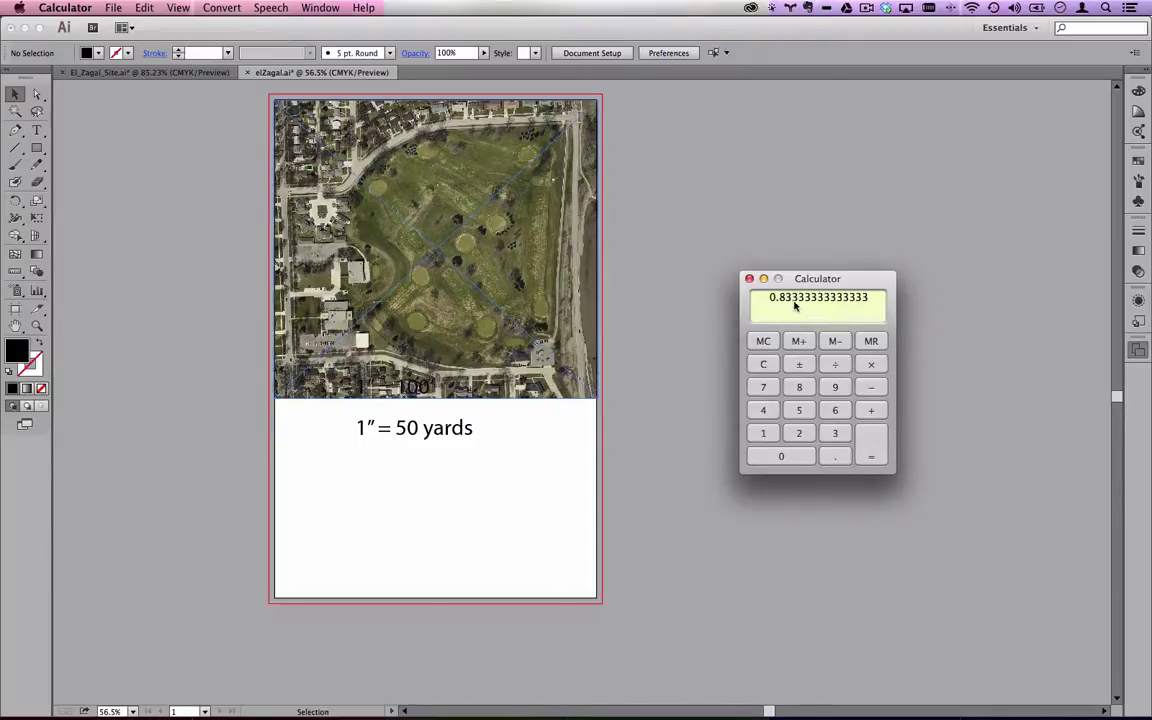
click(700, 197)
Scale the aerial image uniformly to 83.33333% and briefly display the grid to check it against the divisions.
click(390, 183)
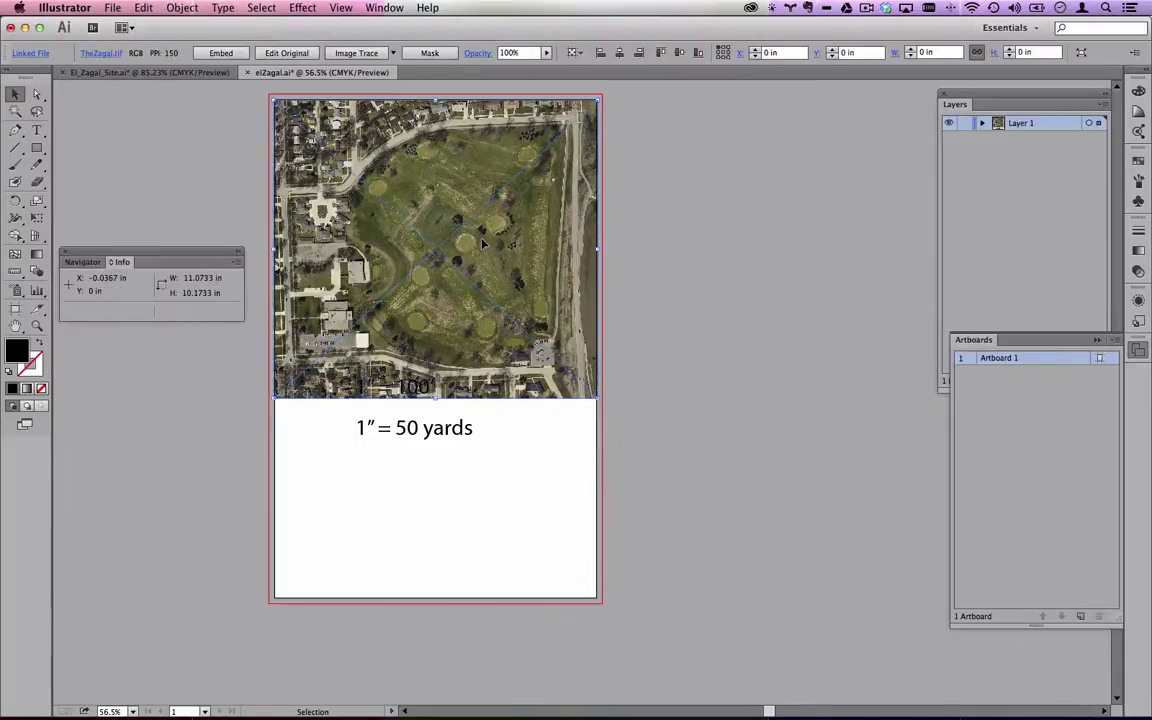
click(153, 7)
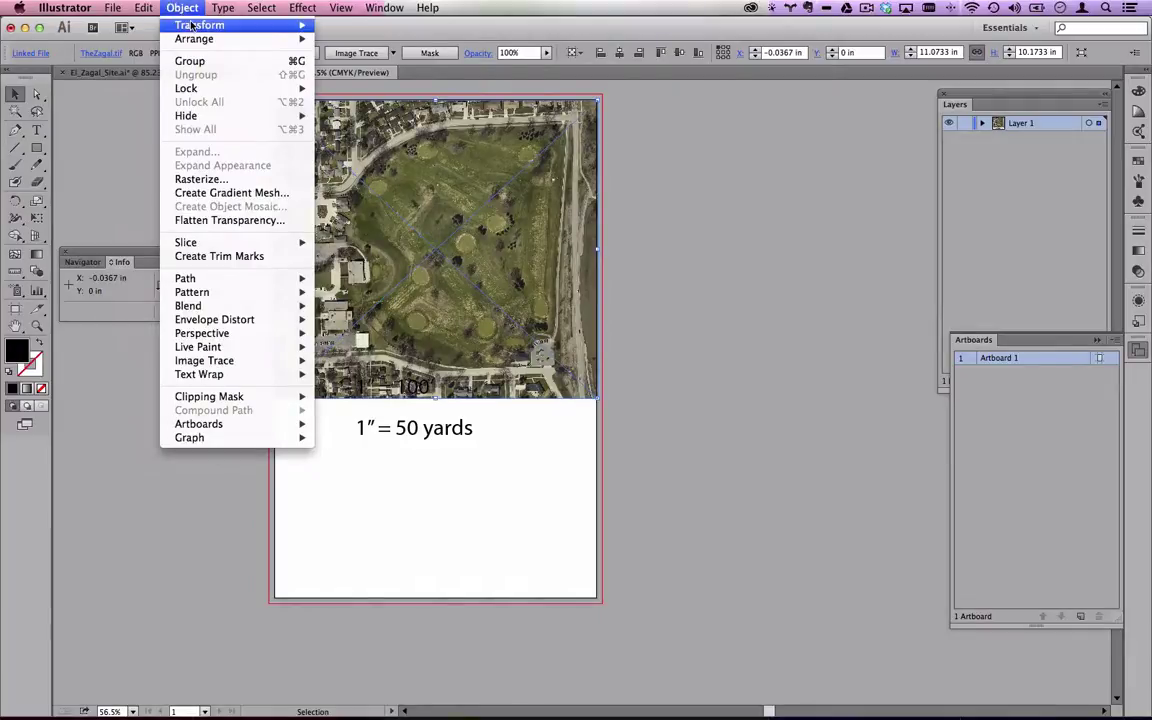
mouse_move(280, 25)
click(380, 93)
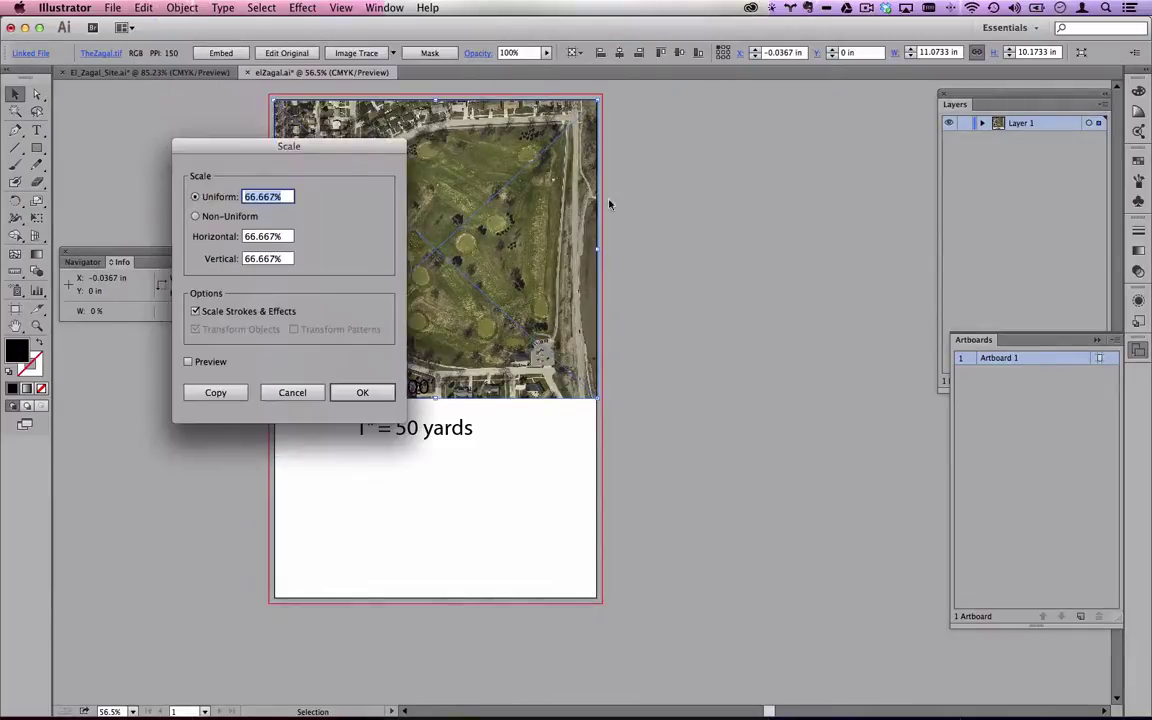
text(83.33333)
key(Return)
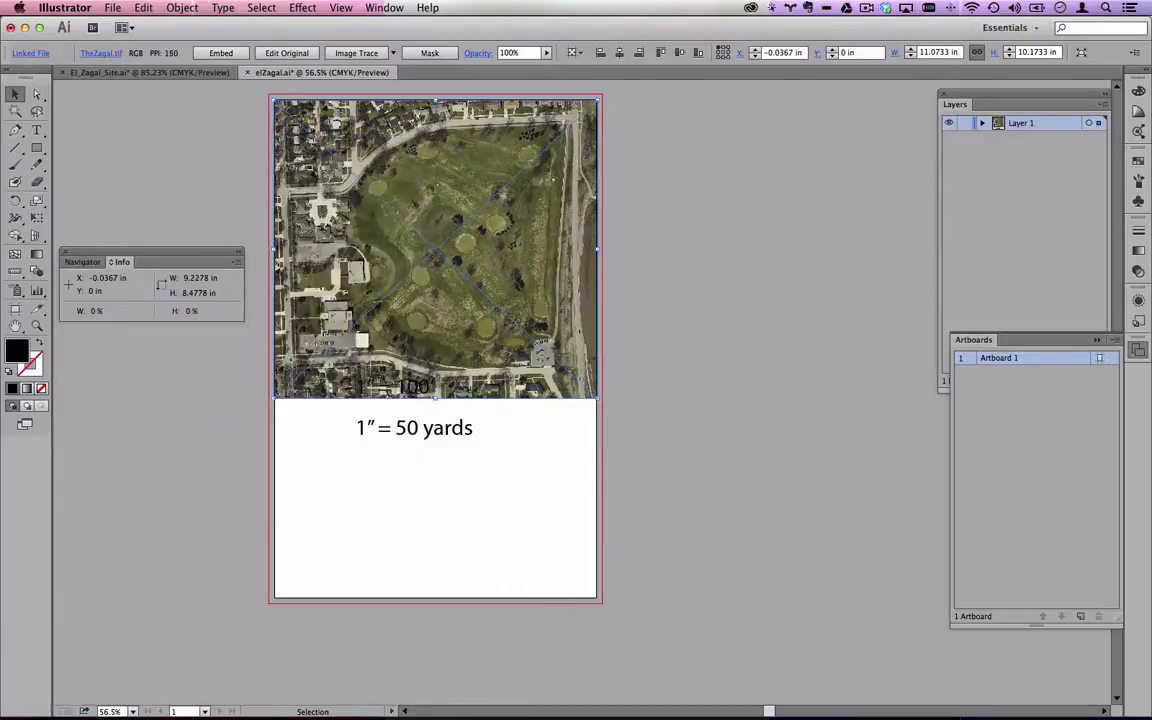
click(220, 128)
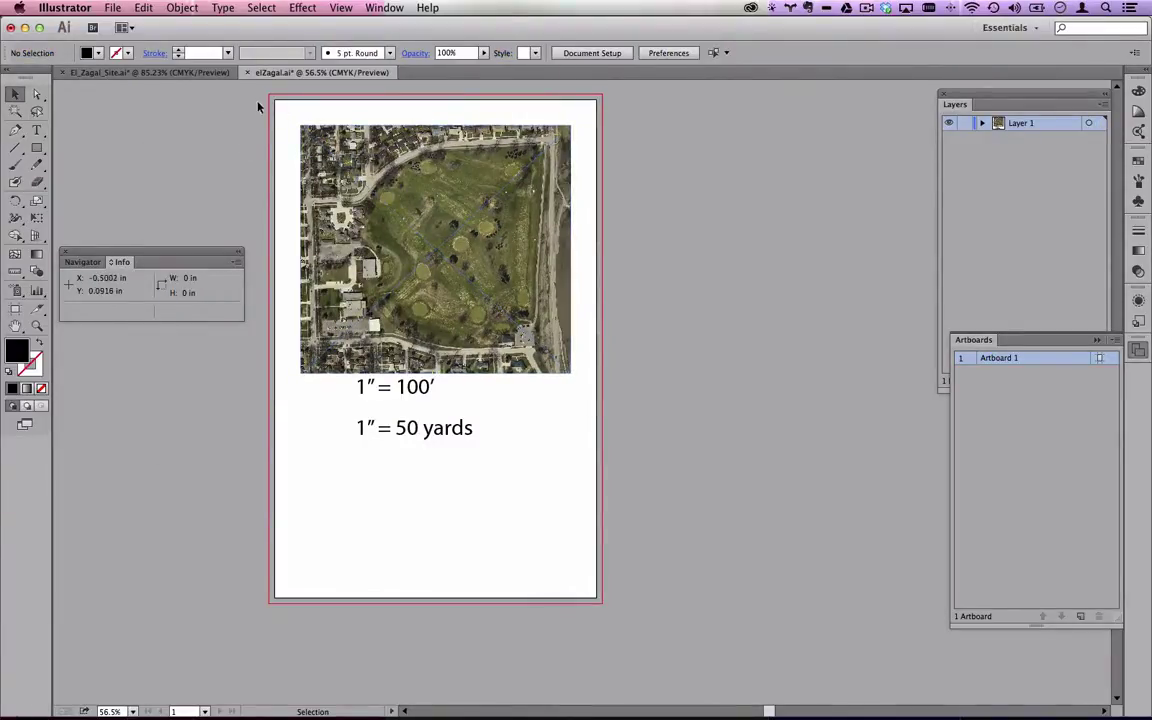
key(super+apostrophe)
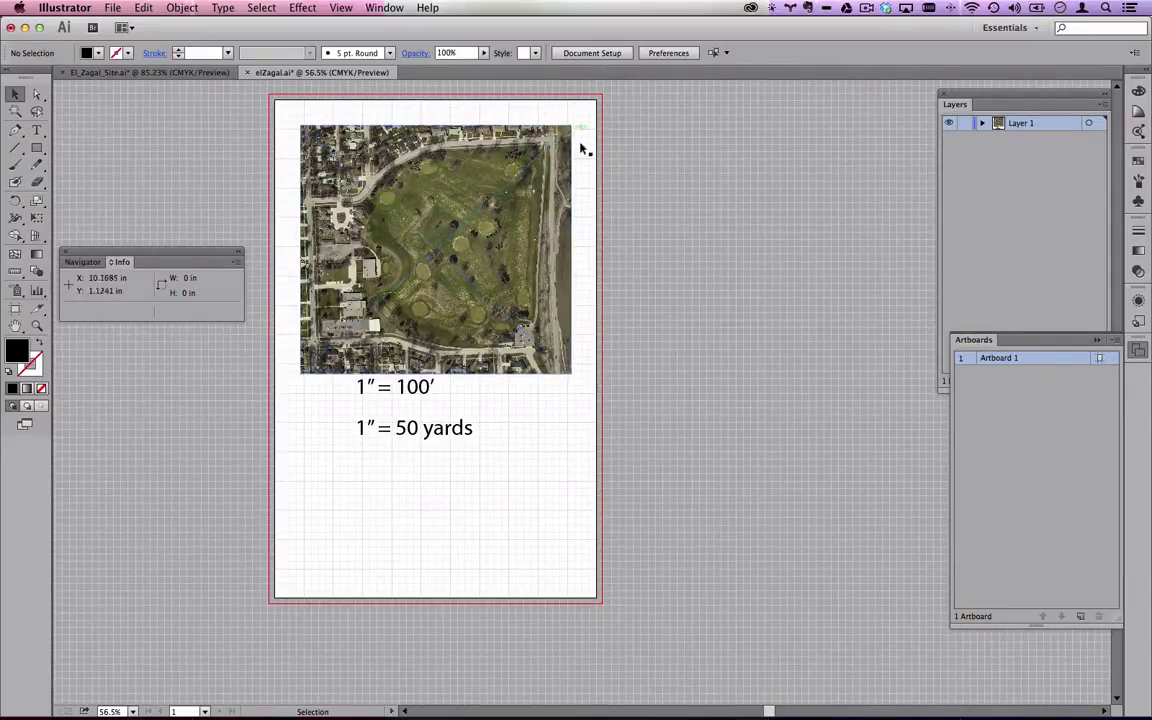
key(super+apostrophe)
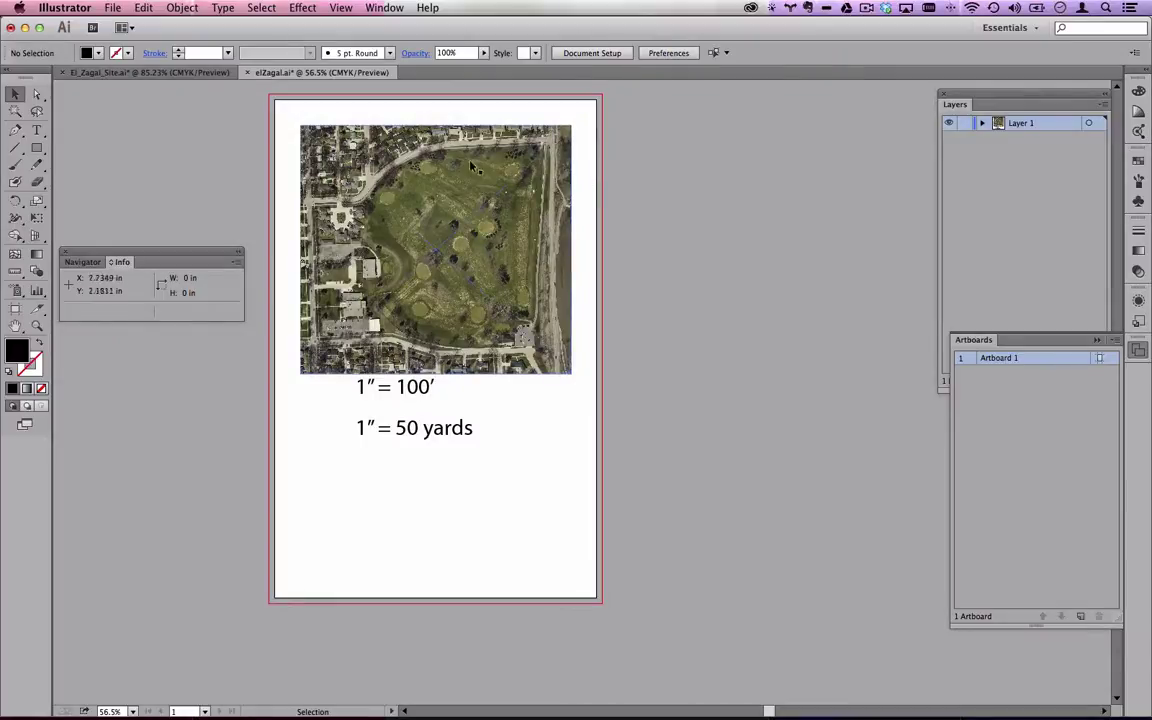
Change the yards scale label to 1″ = 60 yds.
click(393, 428)
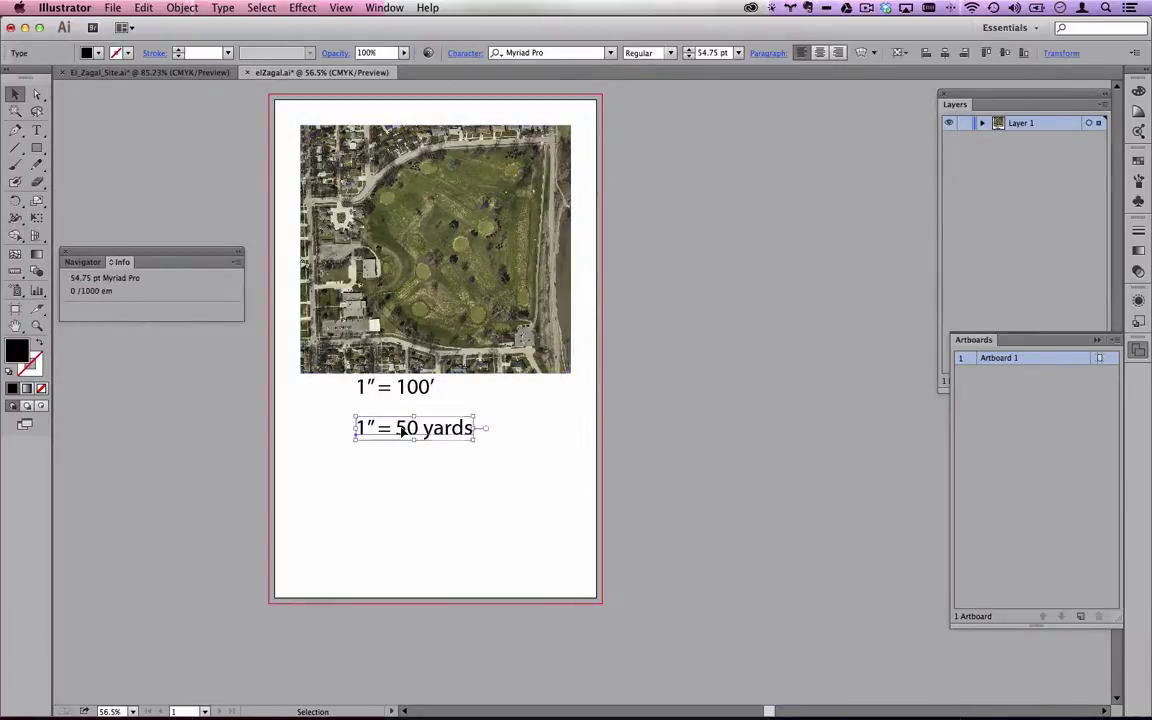
double_click(393, 428)
drag(391, 428, 525, 431)
text(60 )
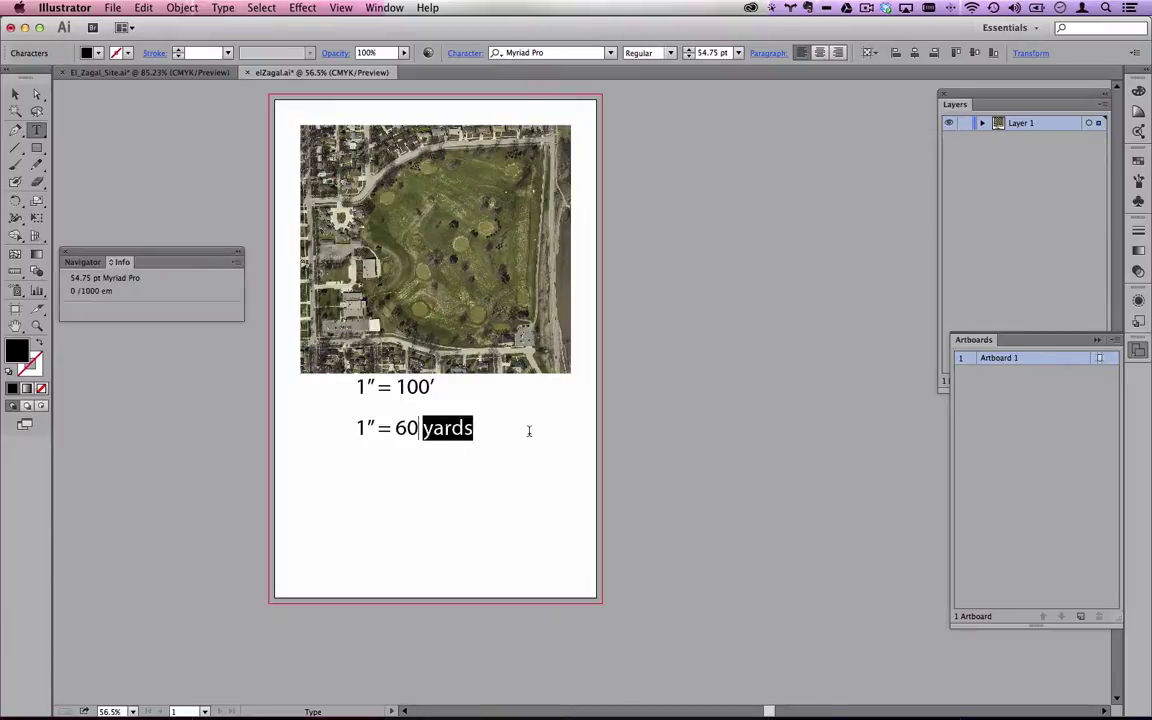
text(yds)
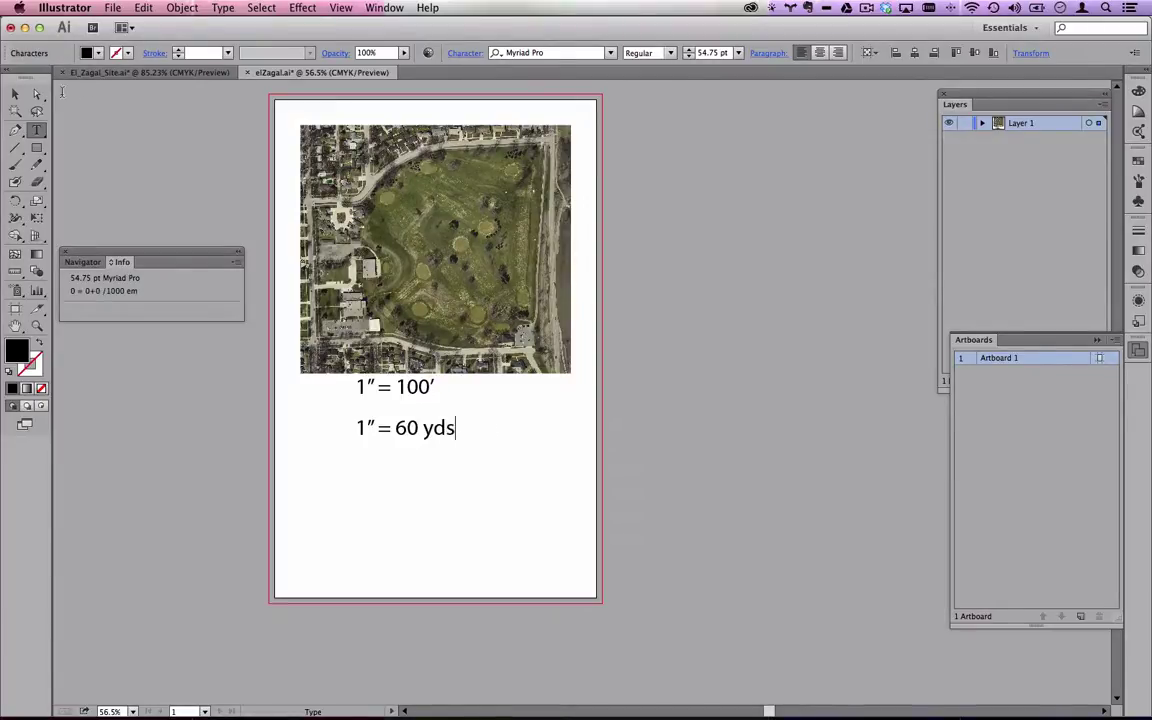
click(15, 93)
click(226, 193)
Delete the 1″ = 100′ label and select the aerial image.
click(425, 391)
key(Delete)
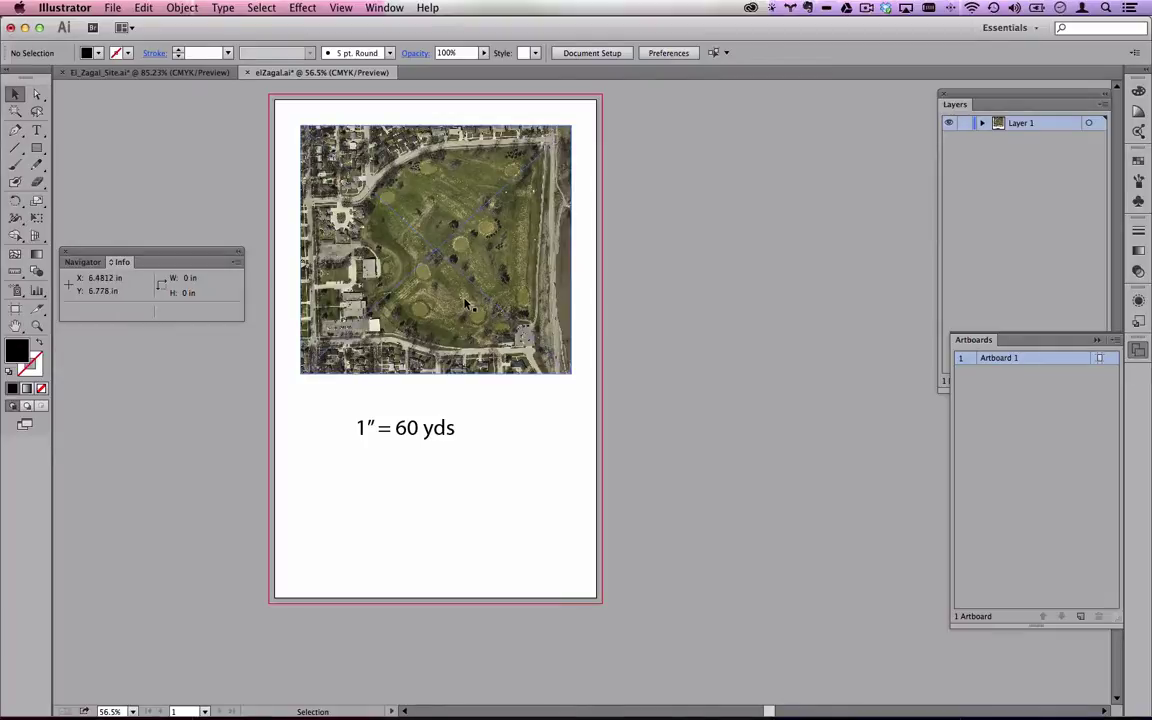
click(417, 267)
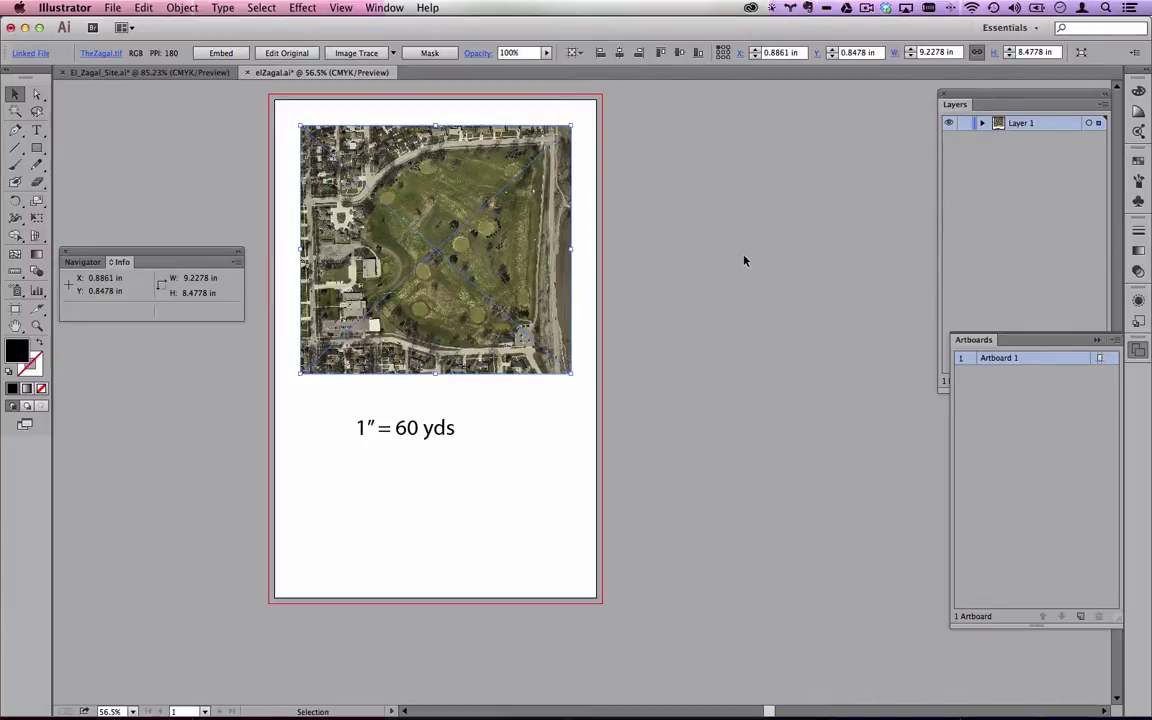
Show the Align options in full as a standalone panel and close the Navigator/Info and Transform/Pathfinder groups.
drag(955, 112, 765, 149)
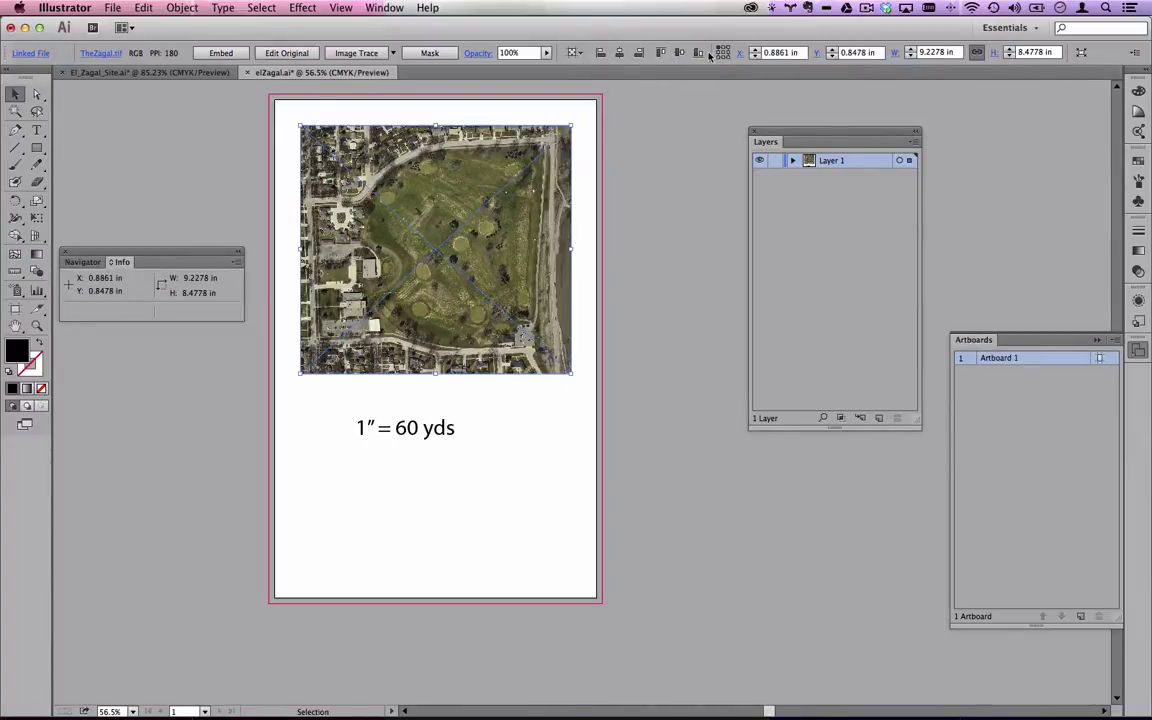
click(385, 9)
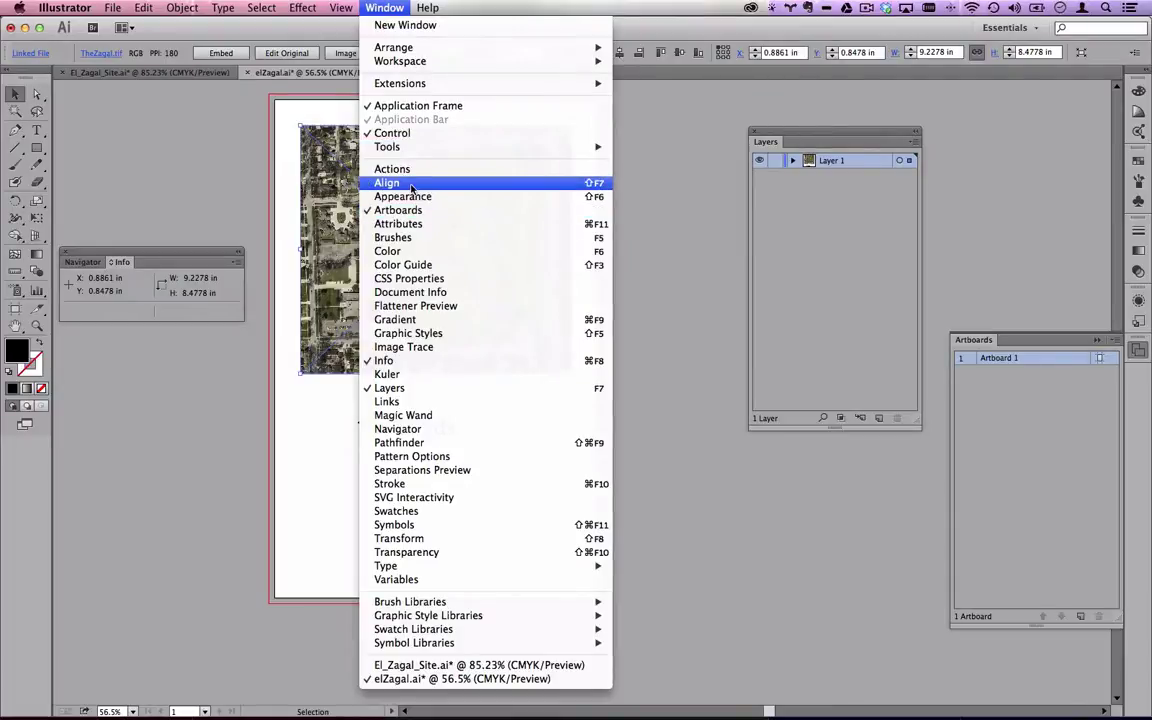
click(410, 188)
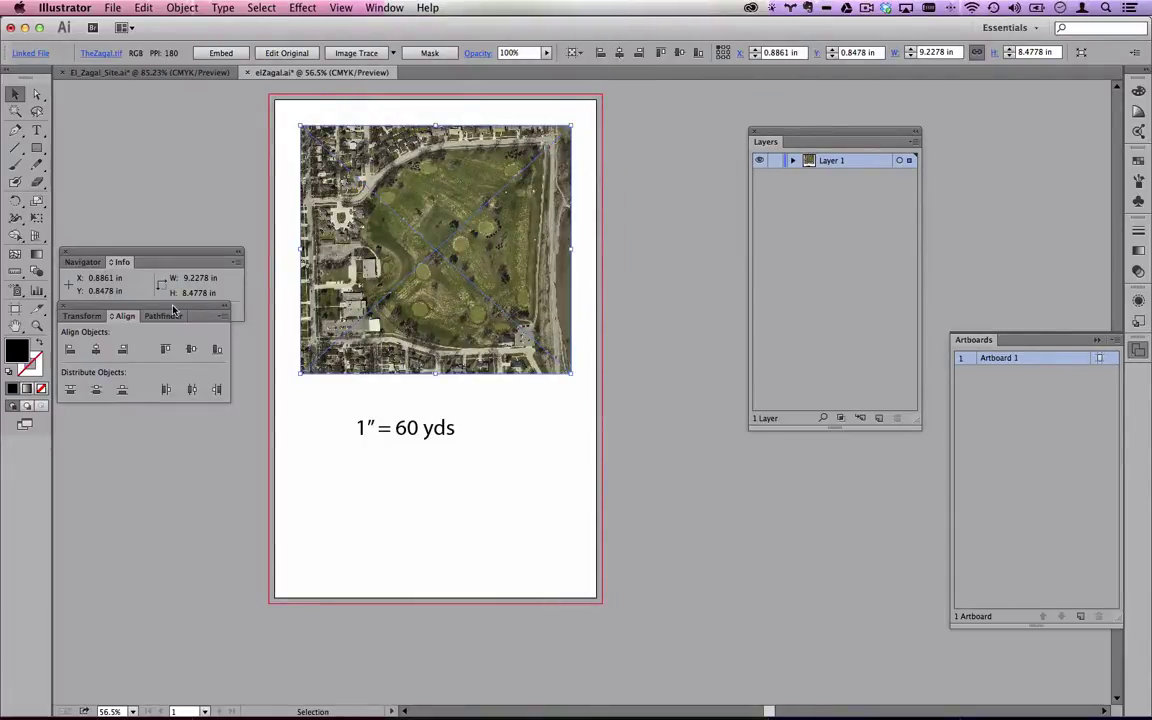
click(384, 8)
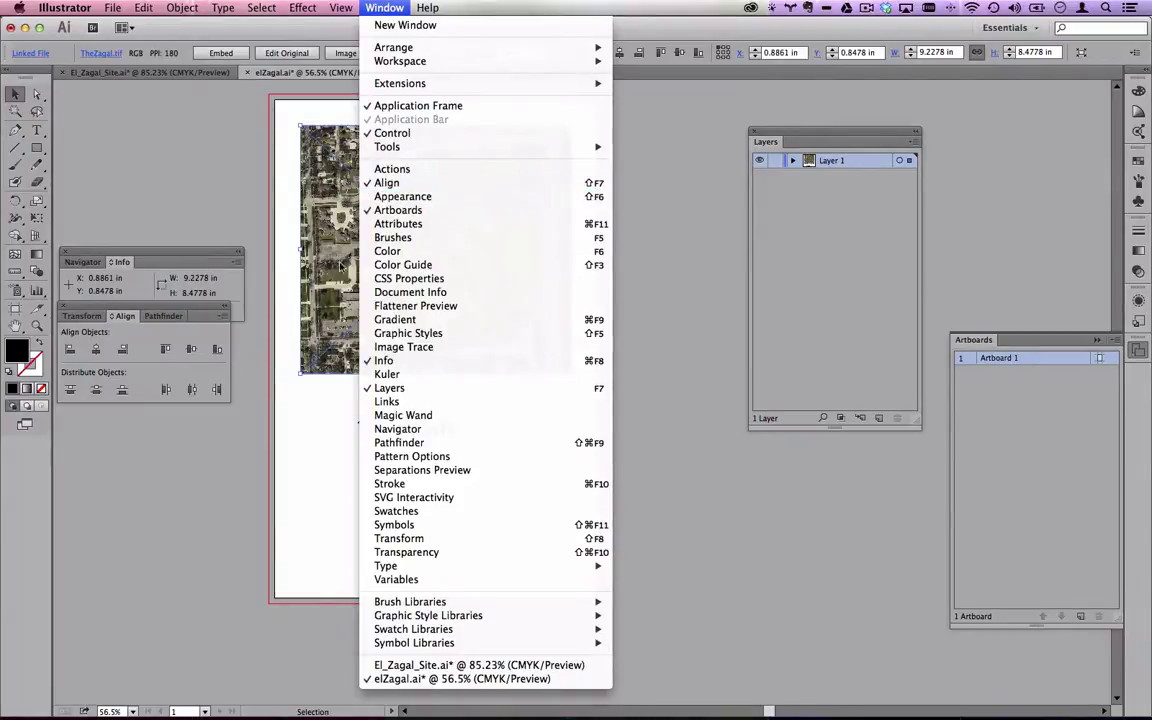
click(175, 280)
drag(147, 306, 162, 363)
click(62, 251)
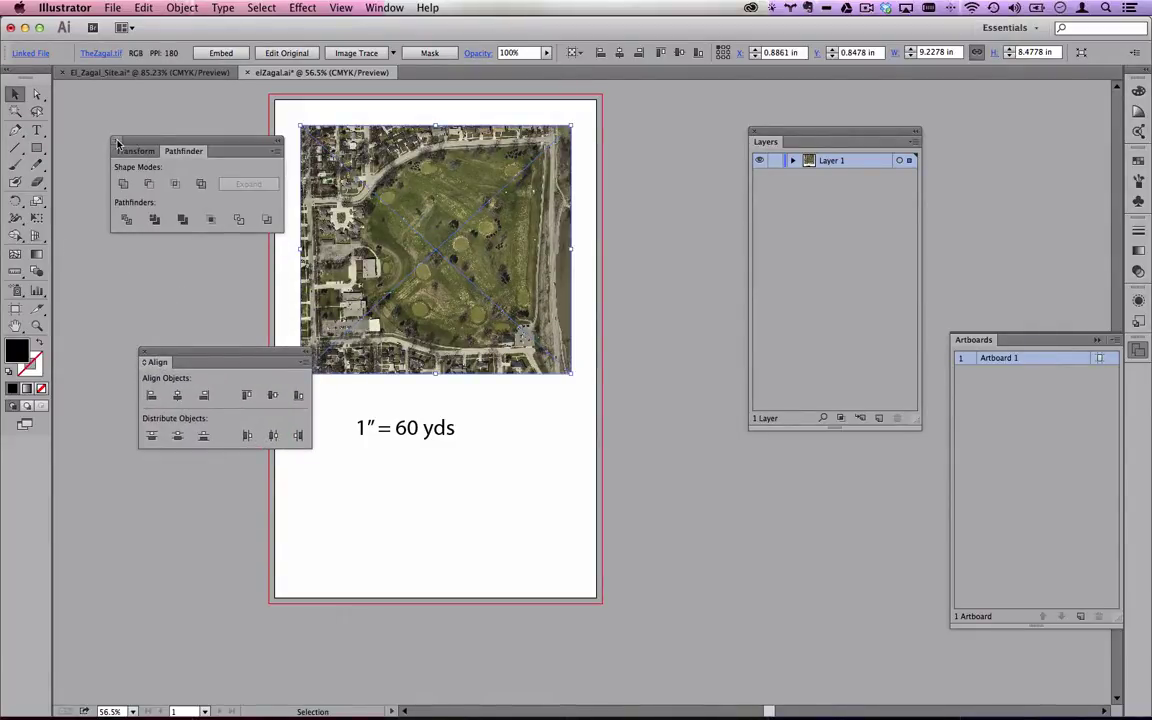
click(114, 140)
drag(208, 356, 165, 196)
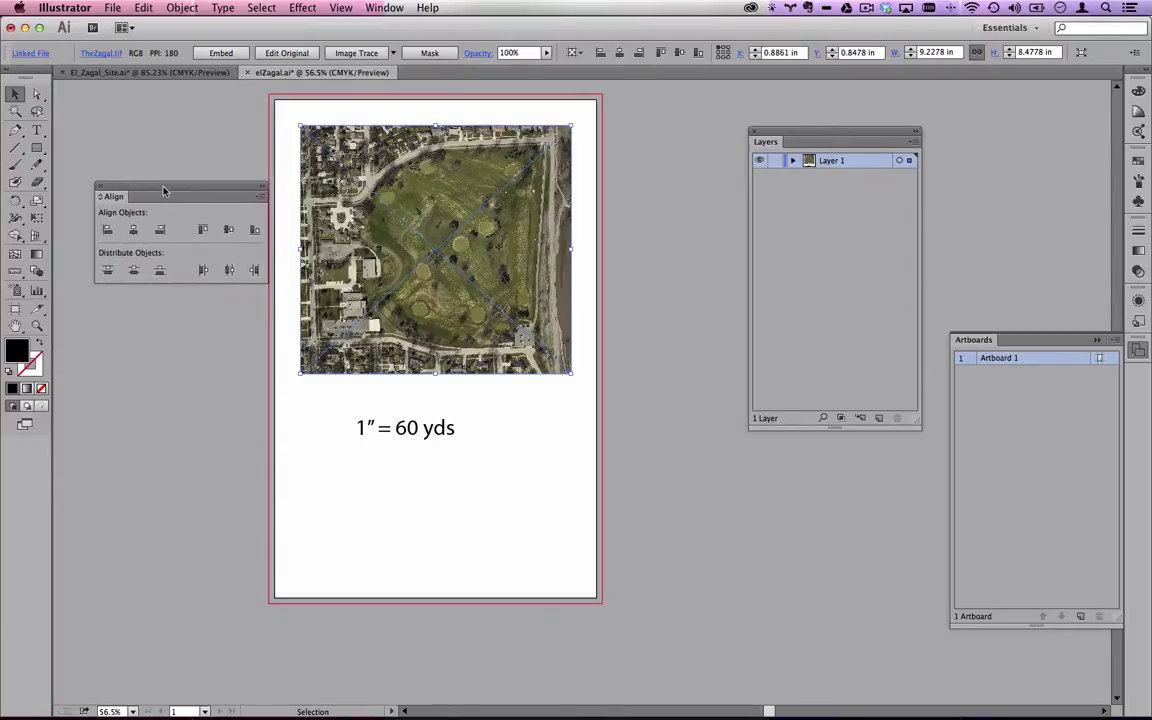
click(259, 197)
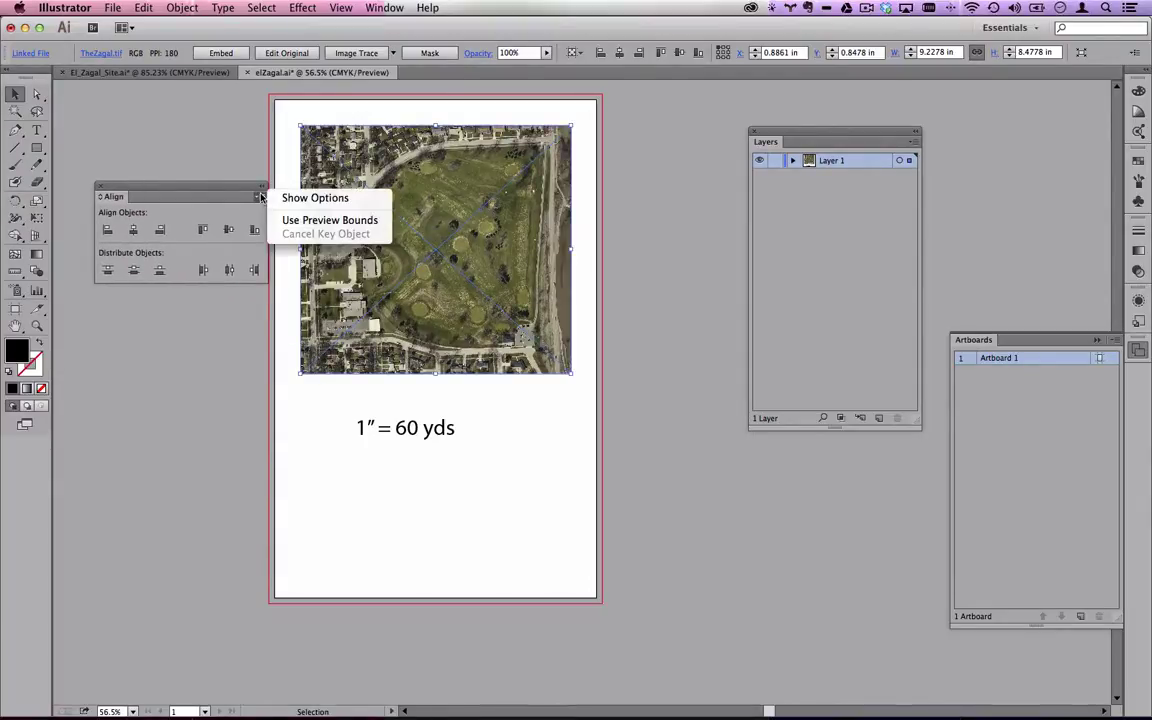
click(300, 198)
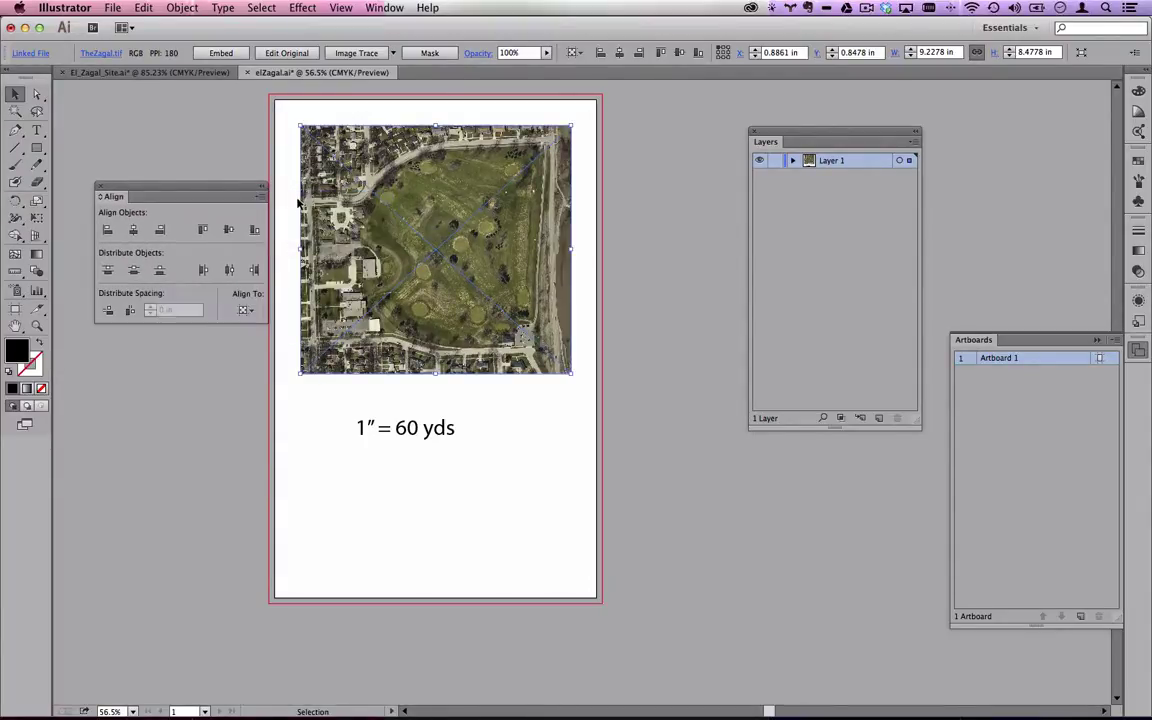
Align the aerial image's horizontal centre to the 1″ = 60 yds label as the key object.
click(244, 310)
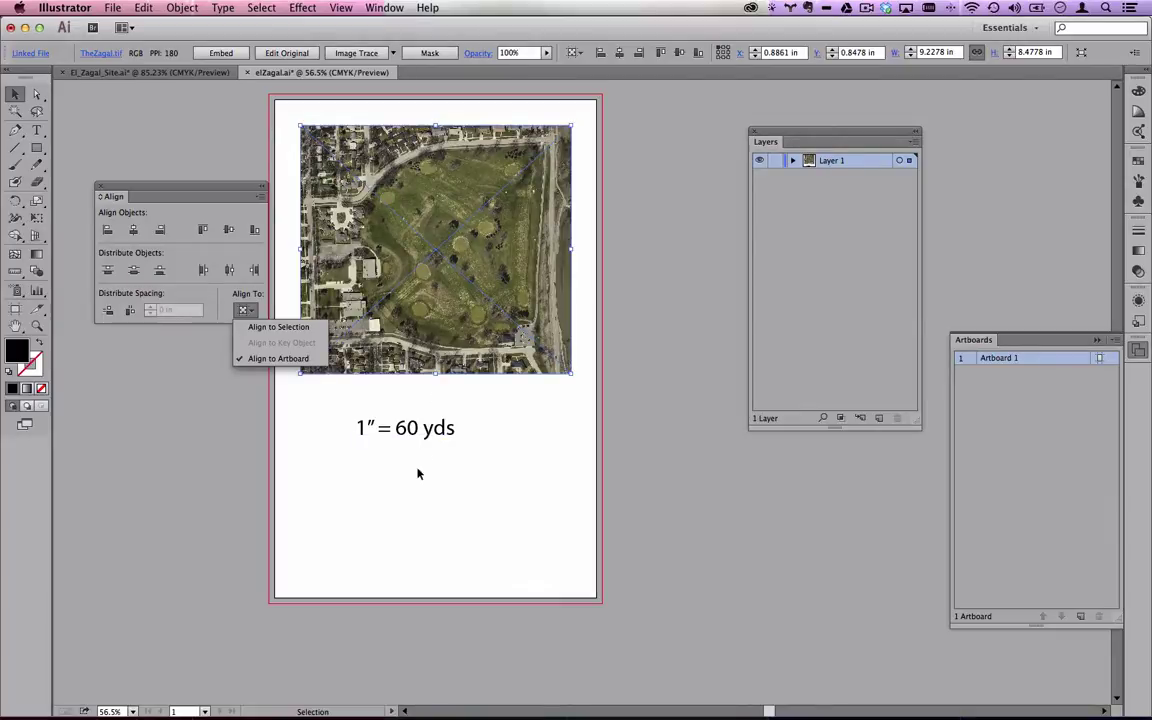
click(281, 327)
drag(478, 465, 370, 303)
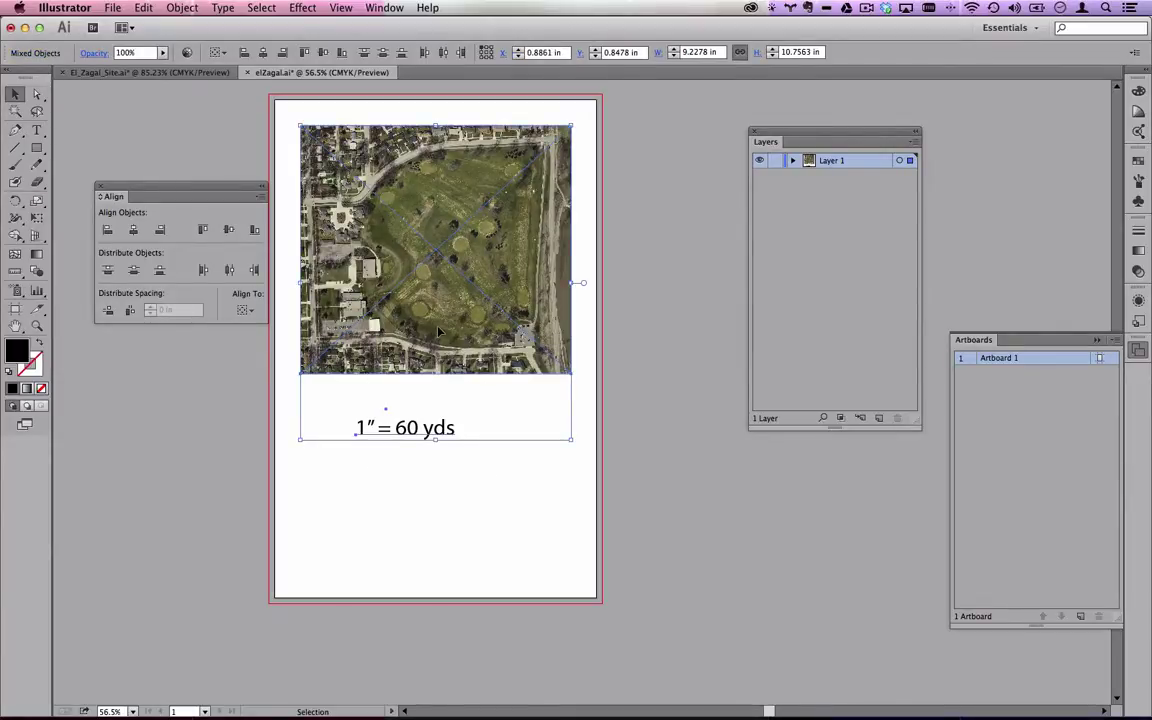
click(409, 431)
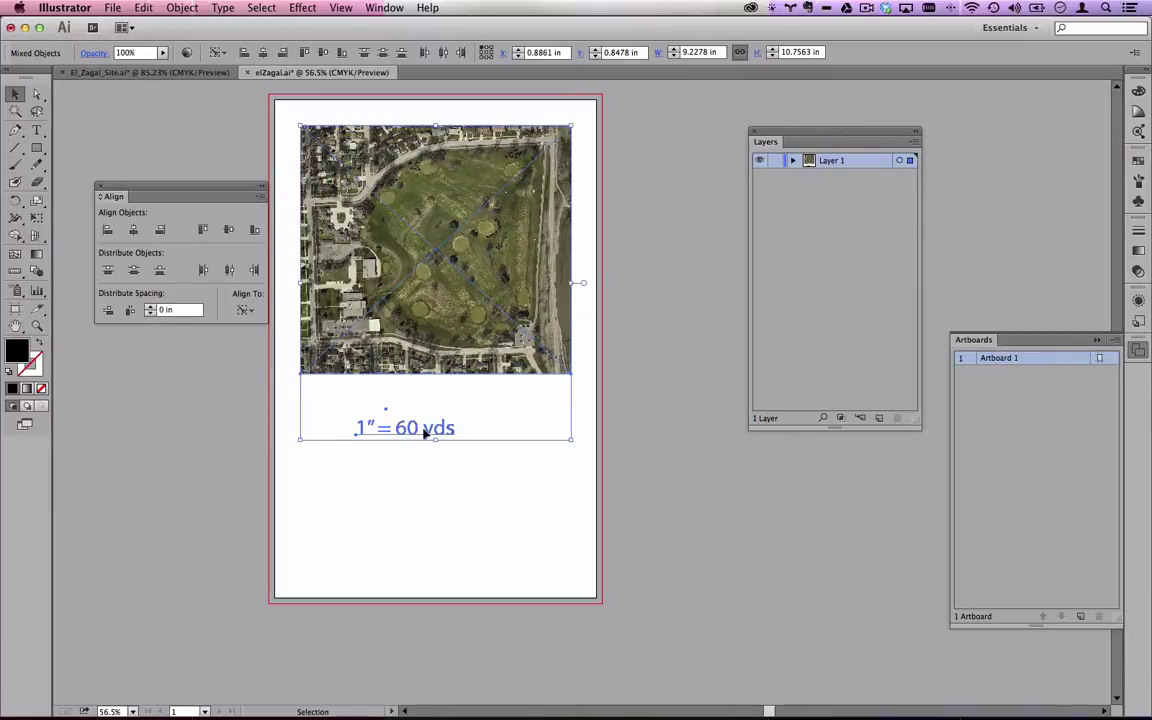
click(135, 231)
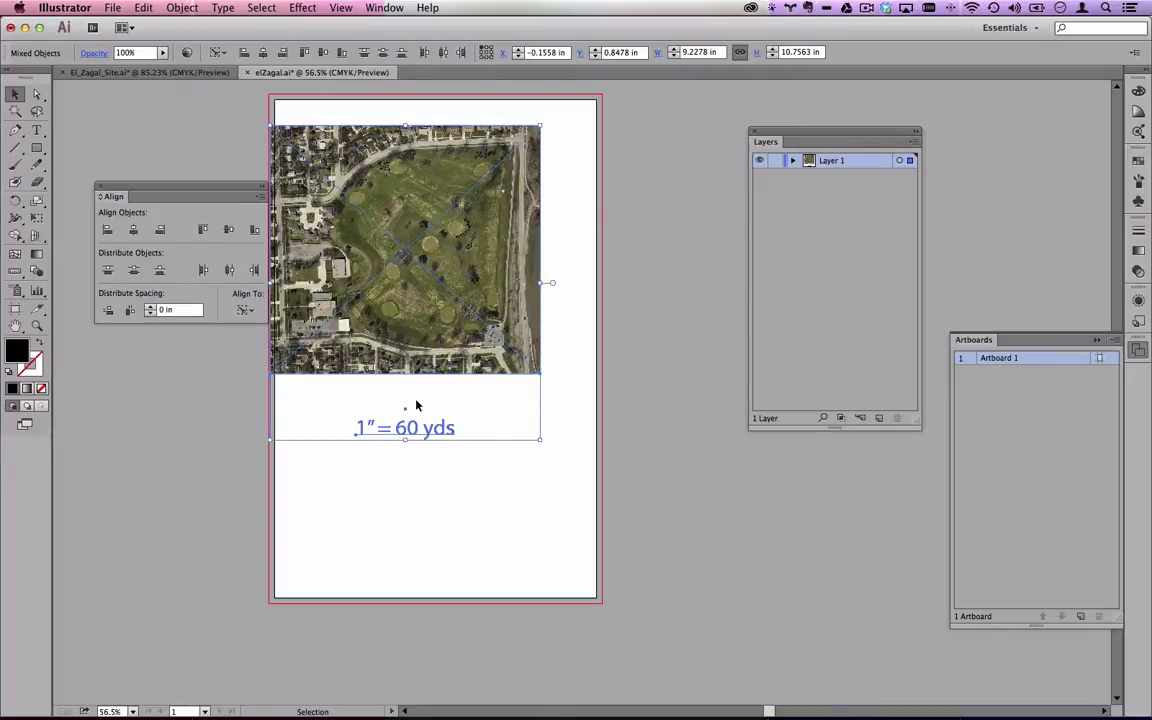
Set alignment relative to the artboard and centre the aerial image horizontally on it.
click(240, 311)
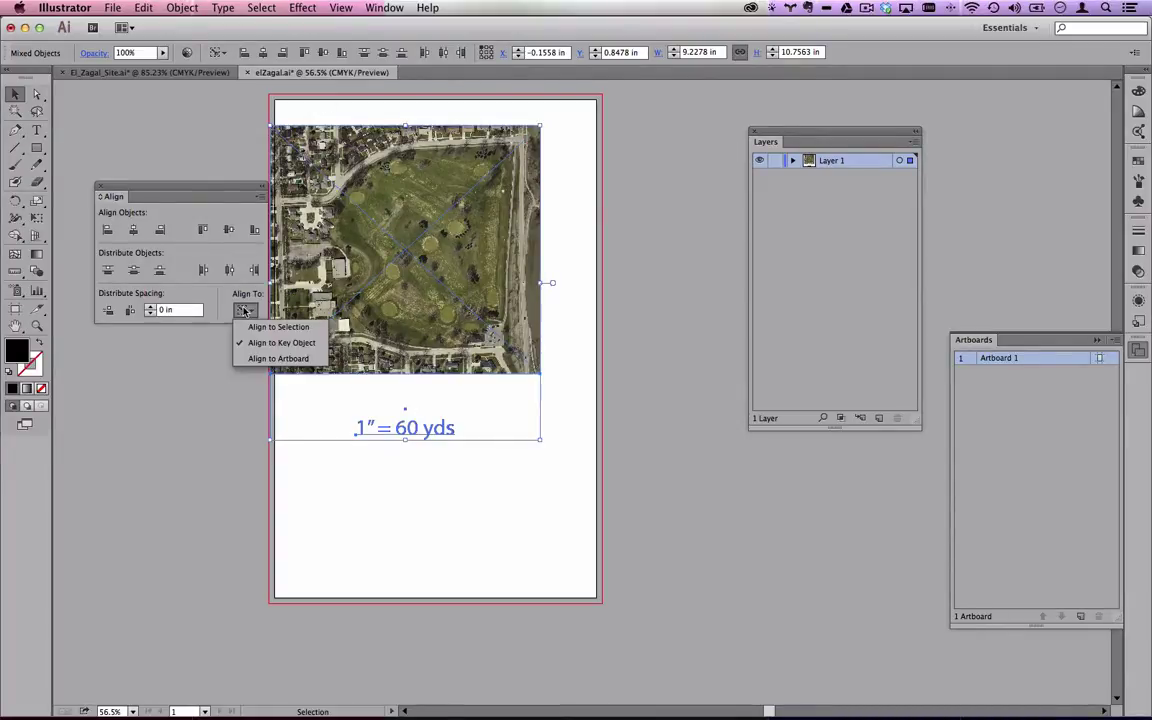
click(278, 359)
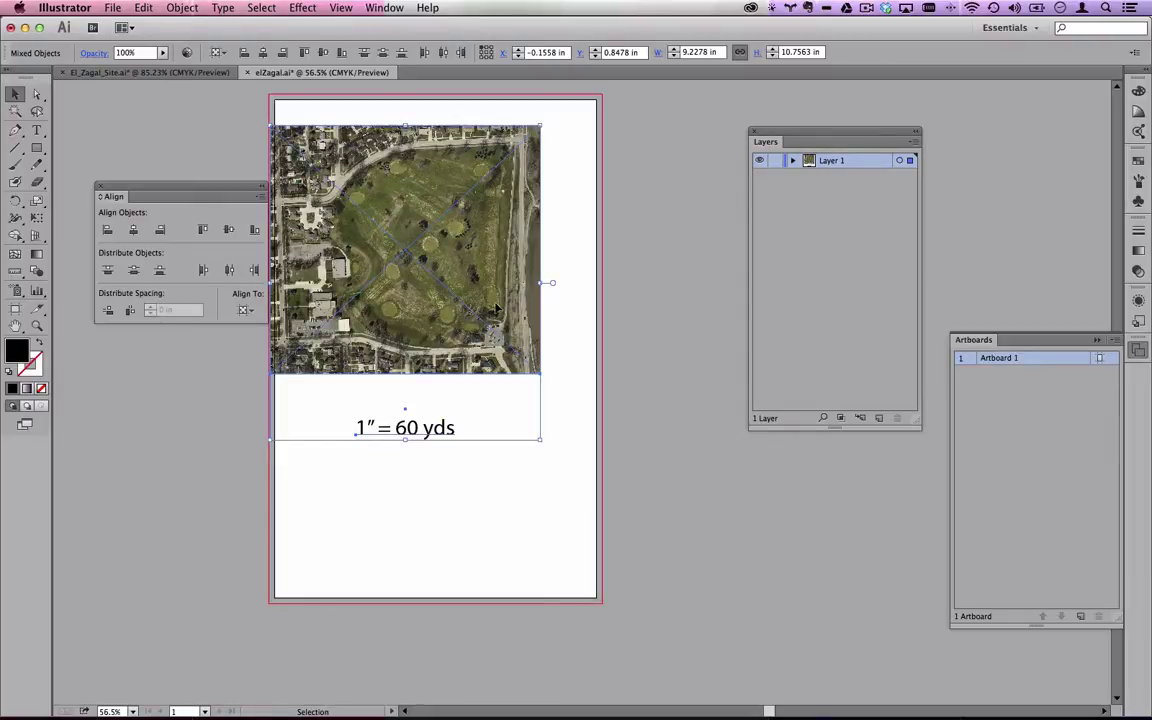
click(445, 258)
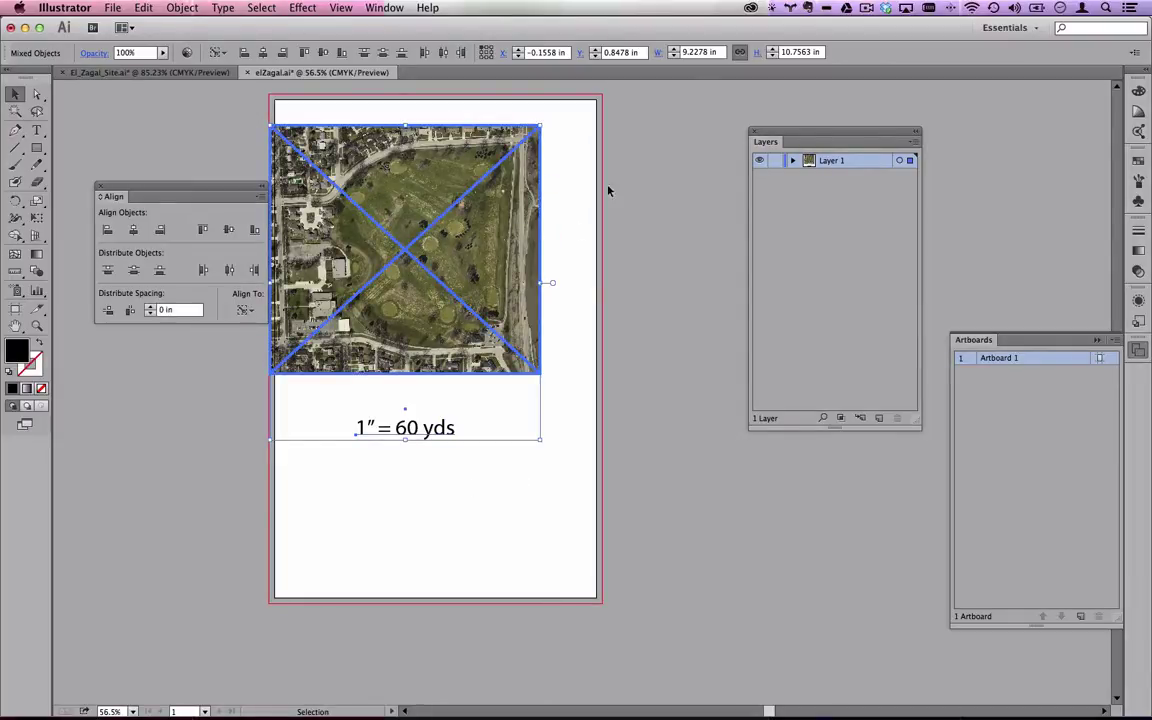
click(677, 217)
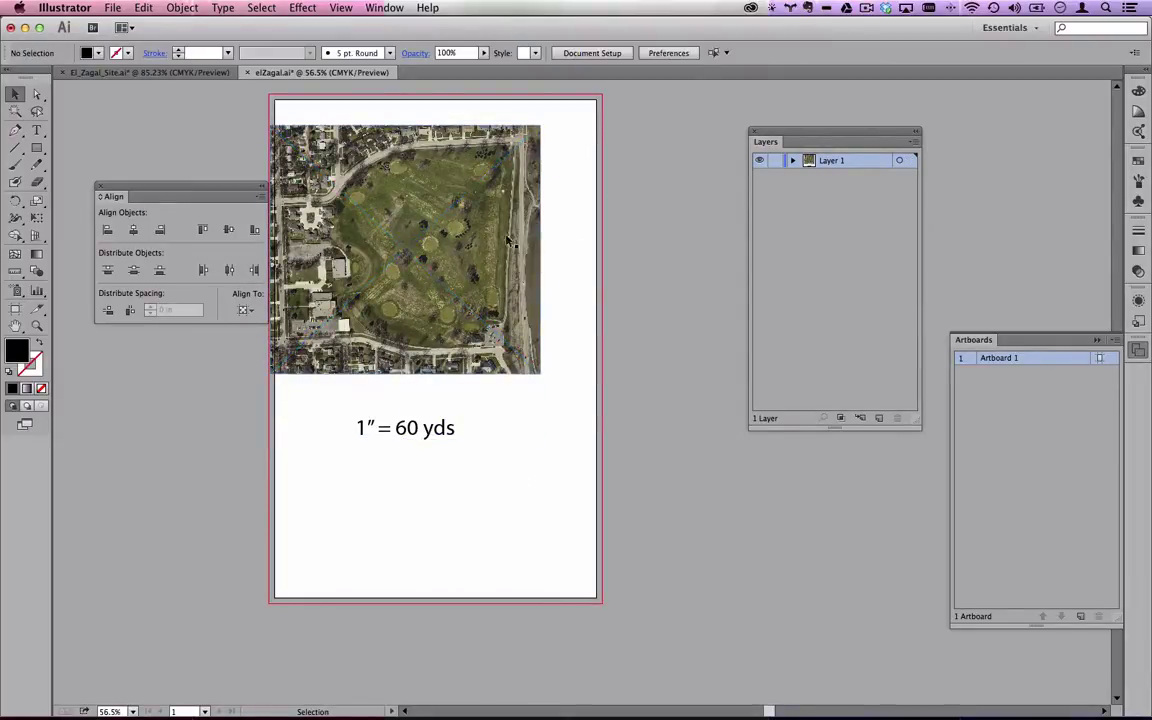
click(427, 327)
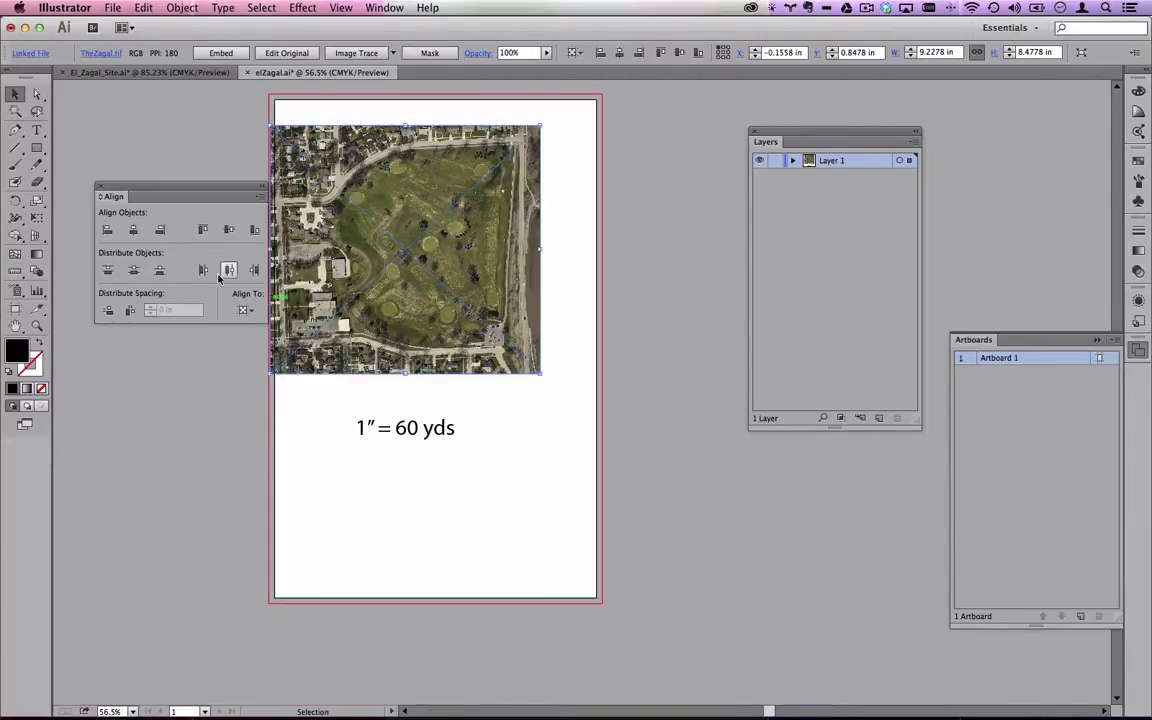
click(133, 231)
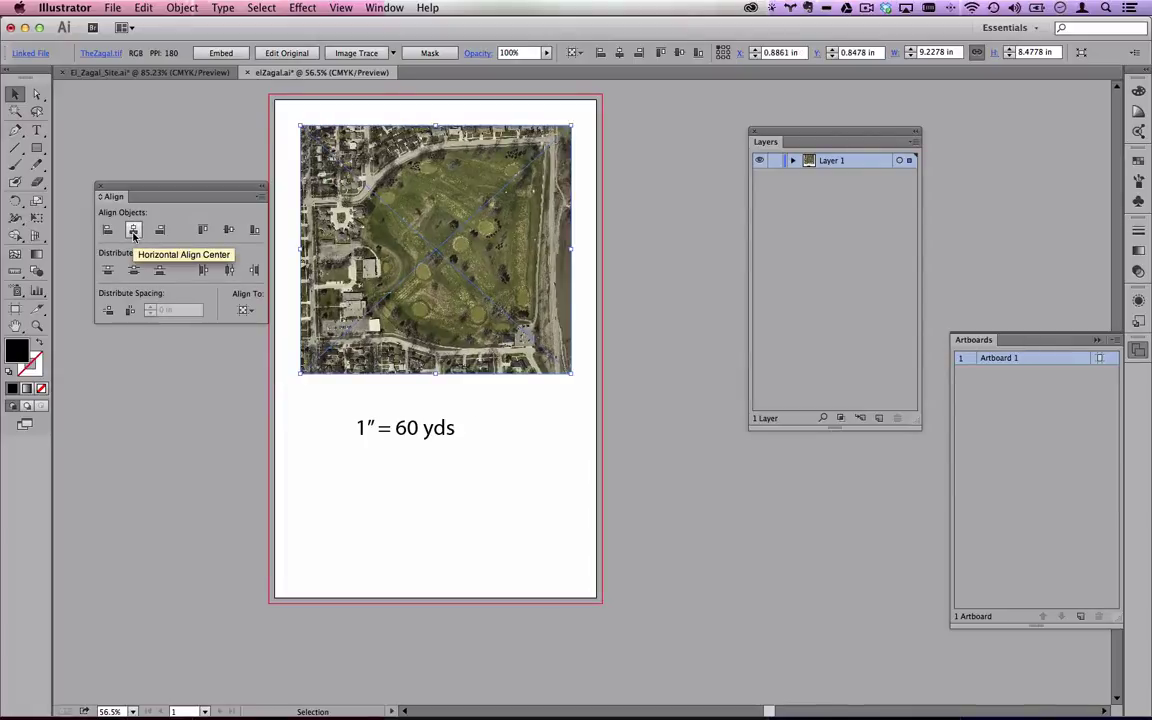
Shift the aerial image slightly off-centre and downward, and re-centre it horizontally on the artboard.
click(245, 310)
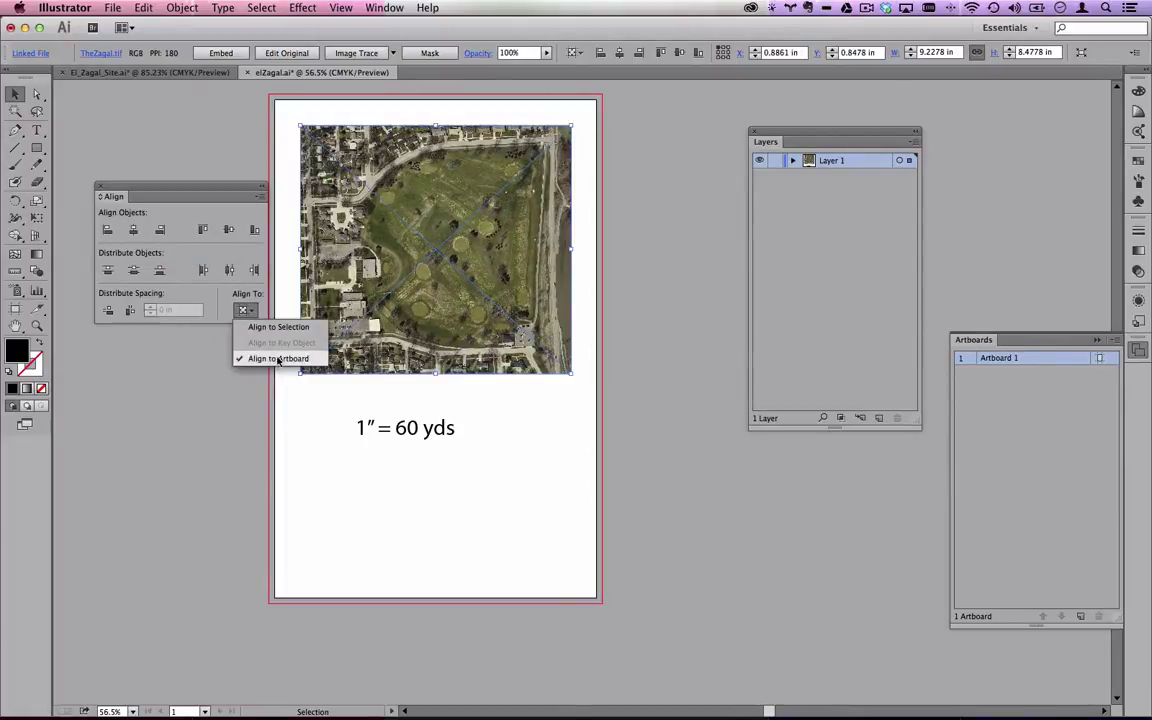
click(675, 133)
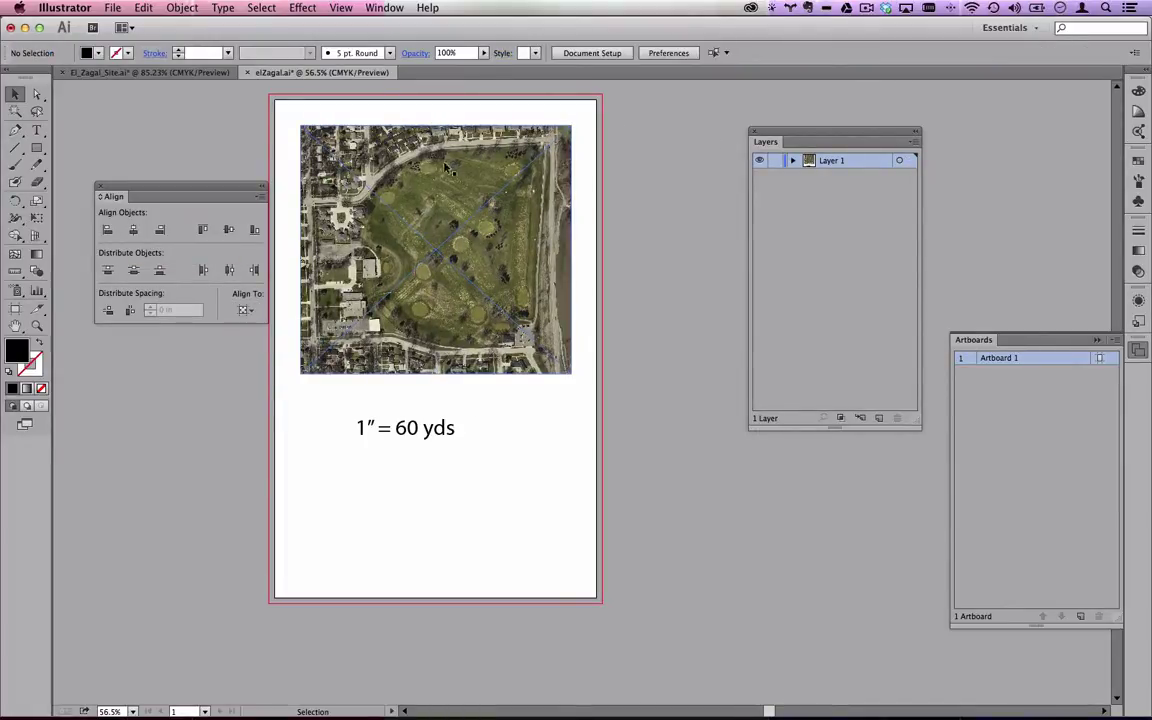
mouse_move(408, 150)
mouse_down()
mouse_move(405, 130)
mouse_move(405, 161)
mouse_move(424, 164)
mouse_up()
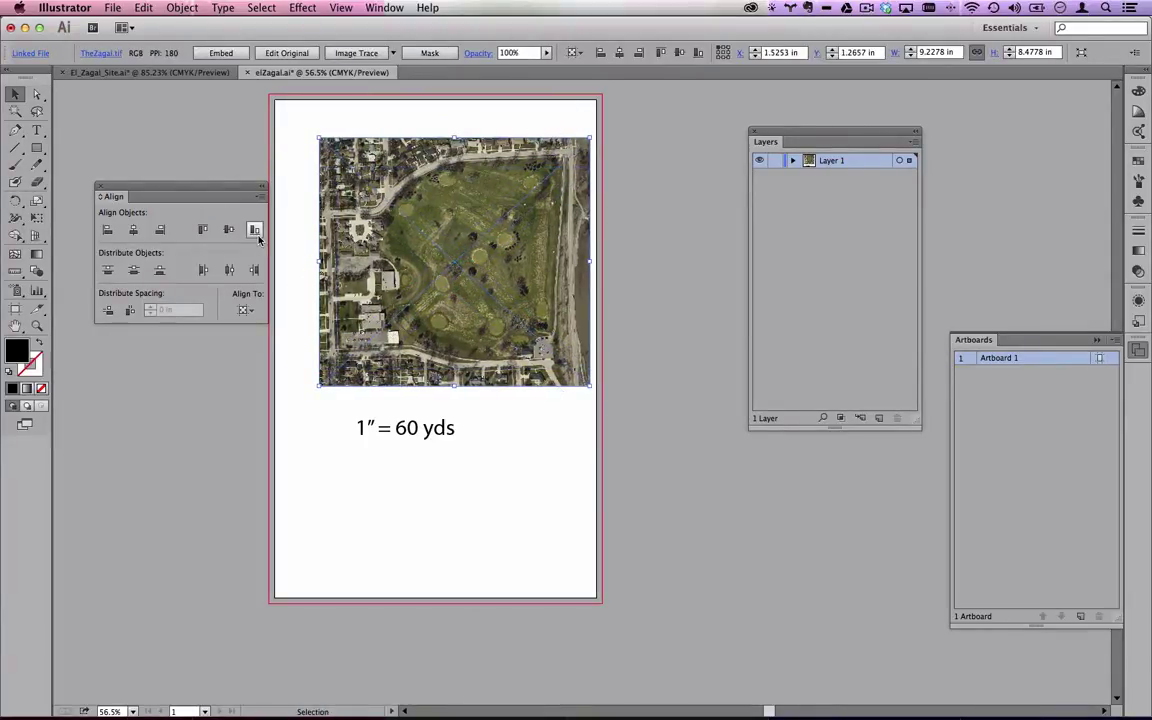
click(133, 229)
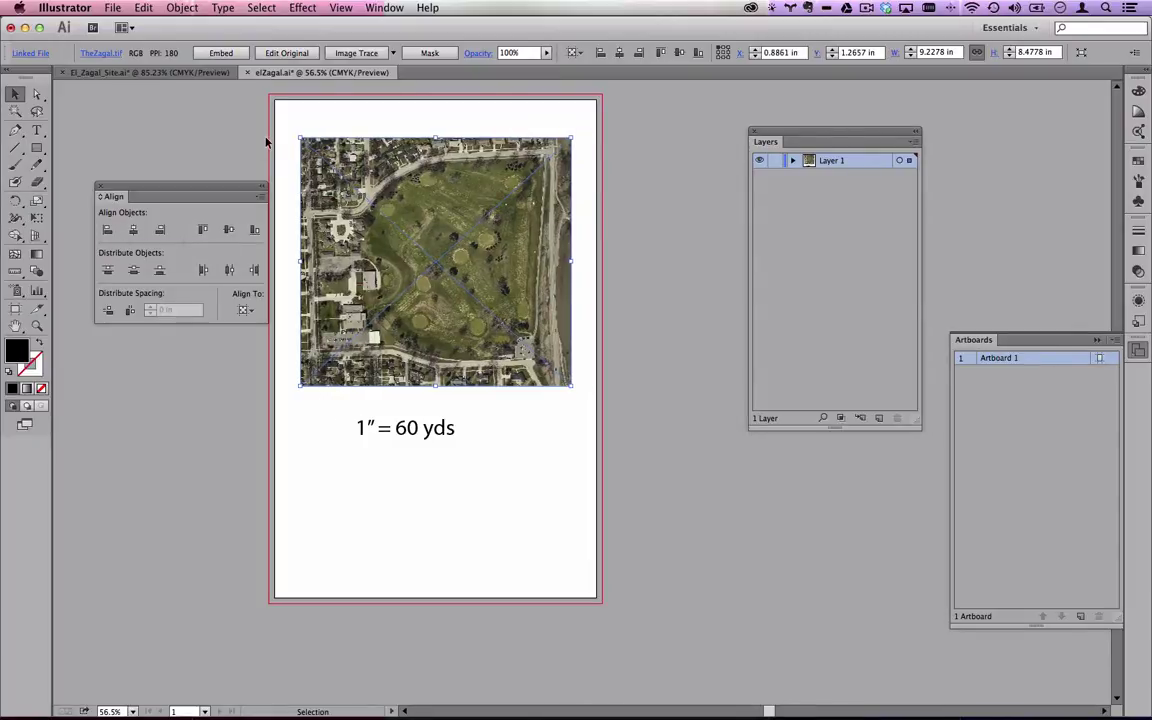
Try moving the aerial image diagonally and undo the test moves.
key(shift)
shift+click(404, 163)
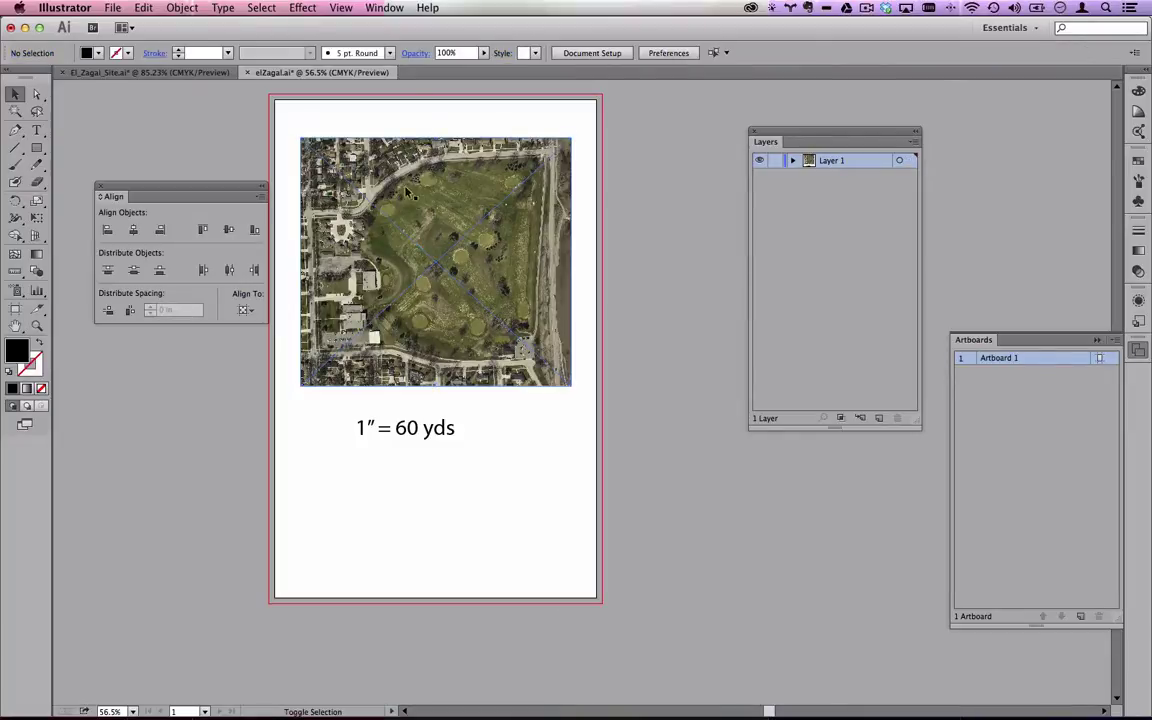
drag(385, 200, 463, 263)
shift+click(386, 219)
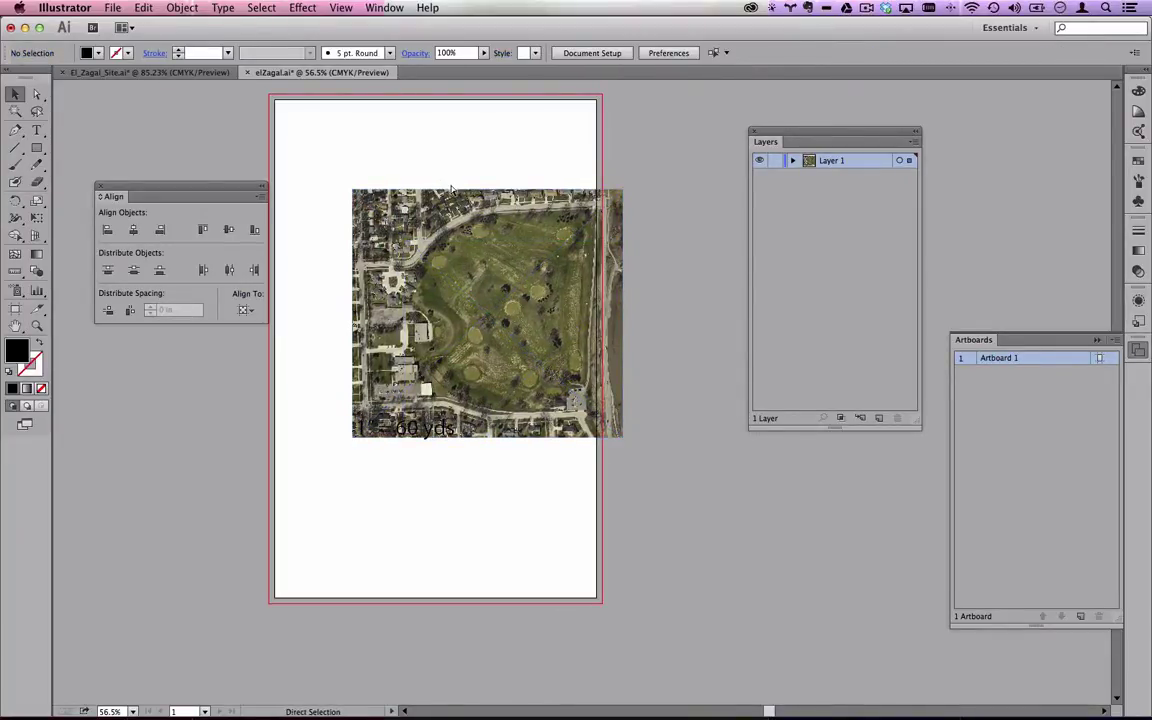
key(super+z)
mouse_move(452, 170)
mouse_down()
mouse_move(507, 185)
mouse_move(365, 195)
mouse_move(445, 188)
mouse_move(450, 150)
mouse_move(455, 196)
mouse_move(500, 180)
mouse_move(405, 178)
mouse_move(468, 176)
mouse_move(450, 145)
mouse_move(496, 128)
mouse_move(420, 182)
mouse_move(482, 145)
mouse_move(482, 130)
mouse_move(455, 200)
mouse_move(470, 152)
mouse_move(438, 193)
mouse_move(458, 153)
mouse_up()
Delete the 1″ = 60 yds label below the aerial image.
click(279, 140)
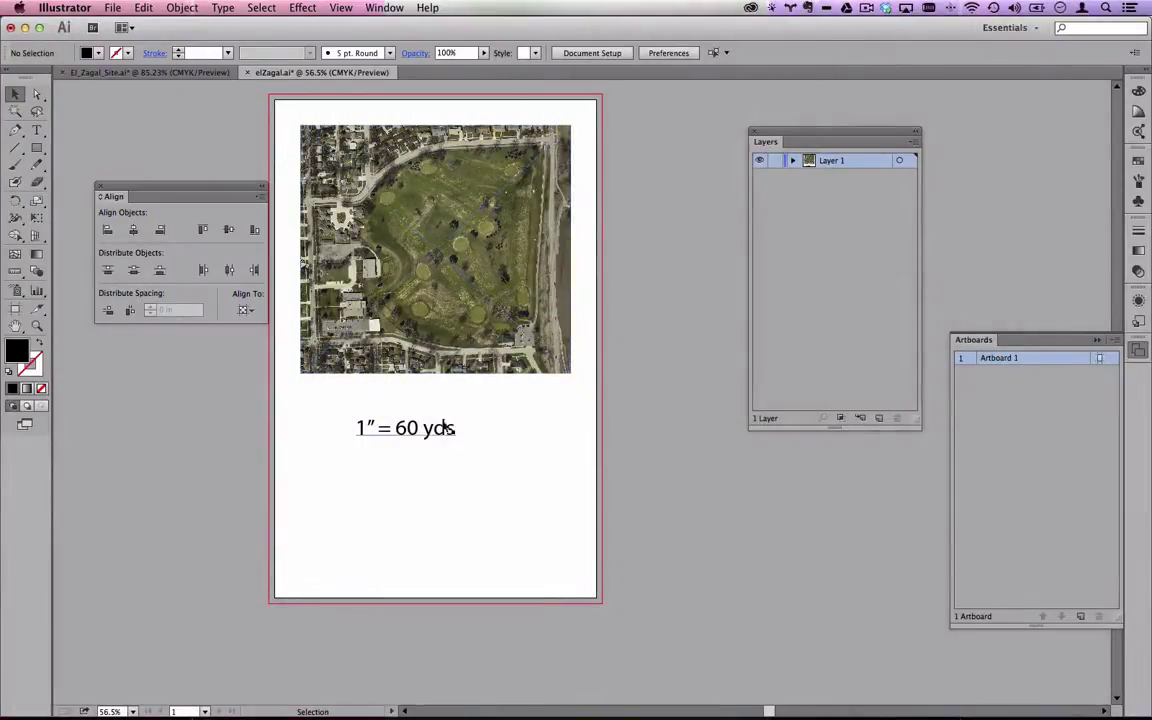
click(410, 428)
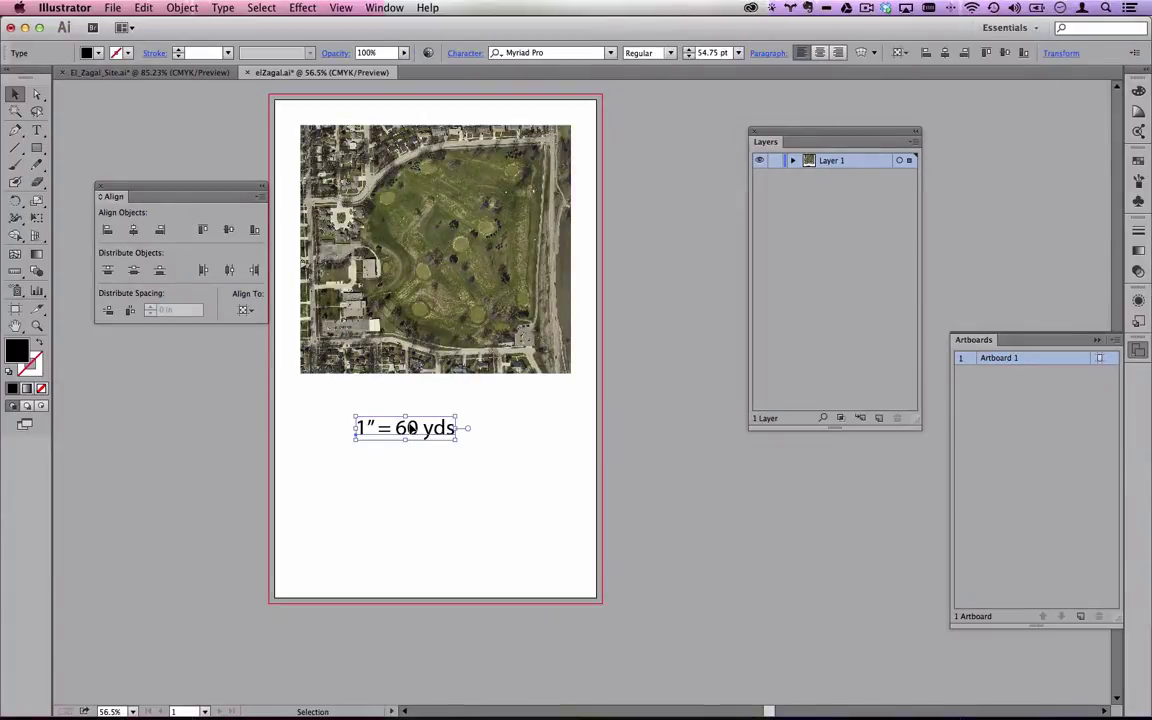
key(Delete)
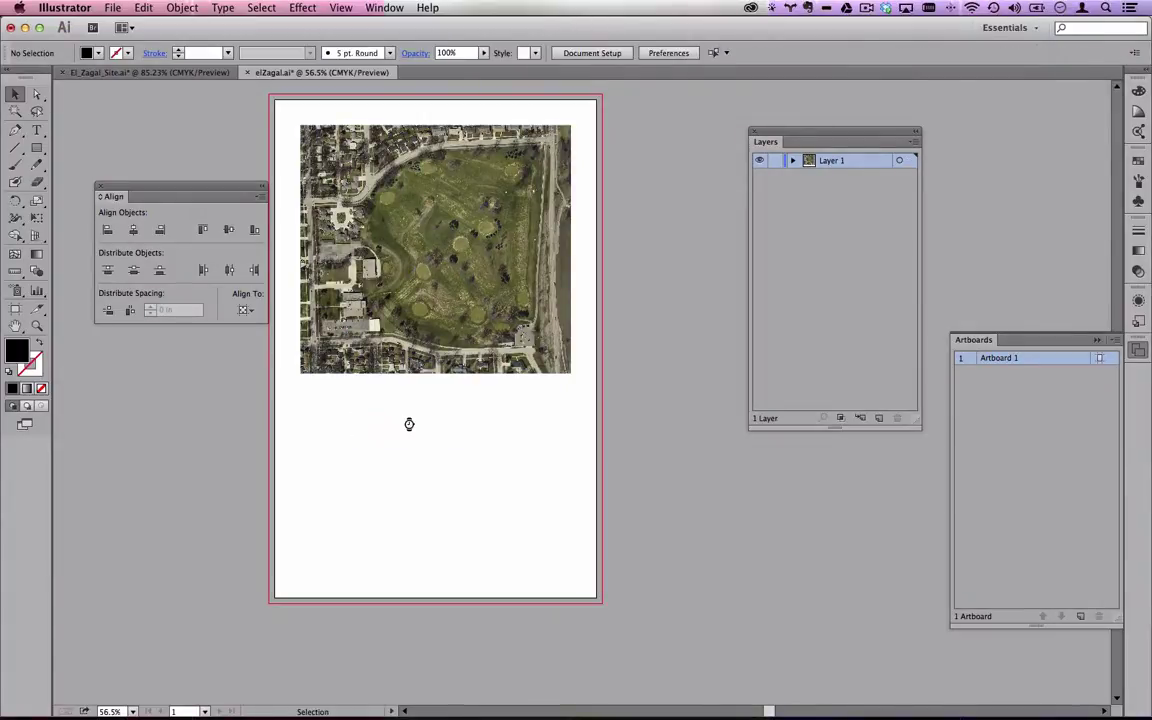
Create a new layer named Aerial Photo.
click(880, 418)
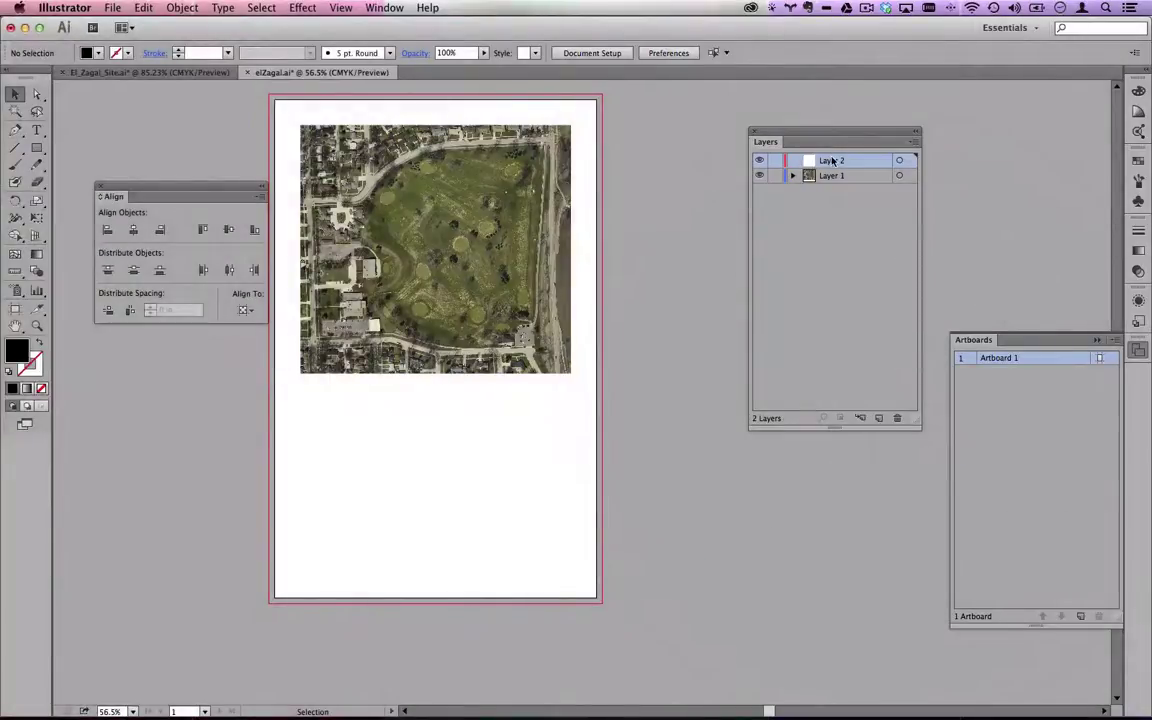
double_click(833, 161)
text(Aerial Photo)
key(Return)
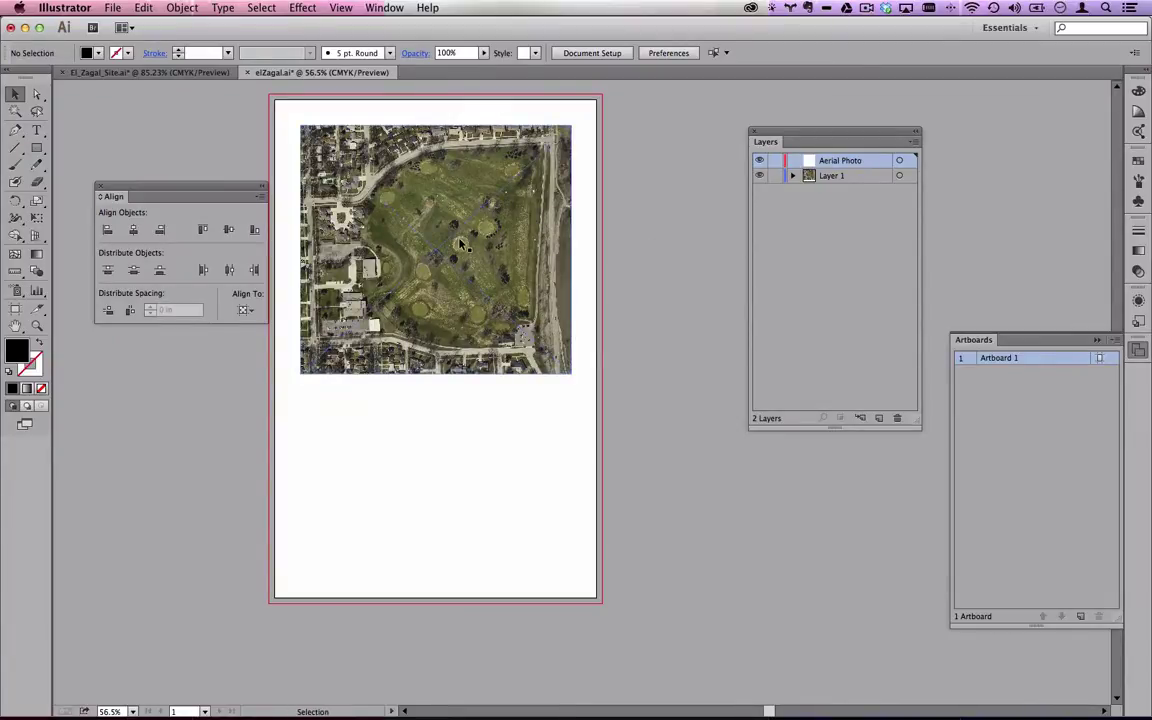
Move the aerial image from Layer 1 to the Aerial Photo layer, check it by toggling visibility, and lock that layer.
drag(790, 141, 671, 170)
click(392, 182)
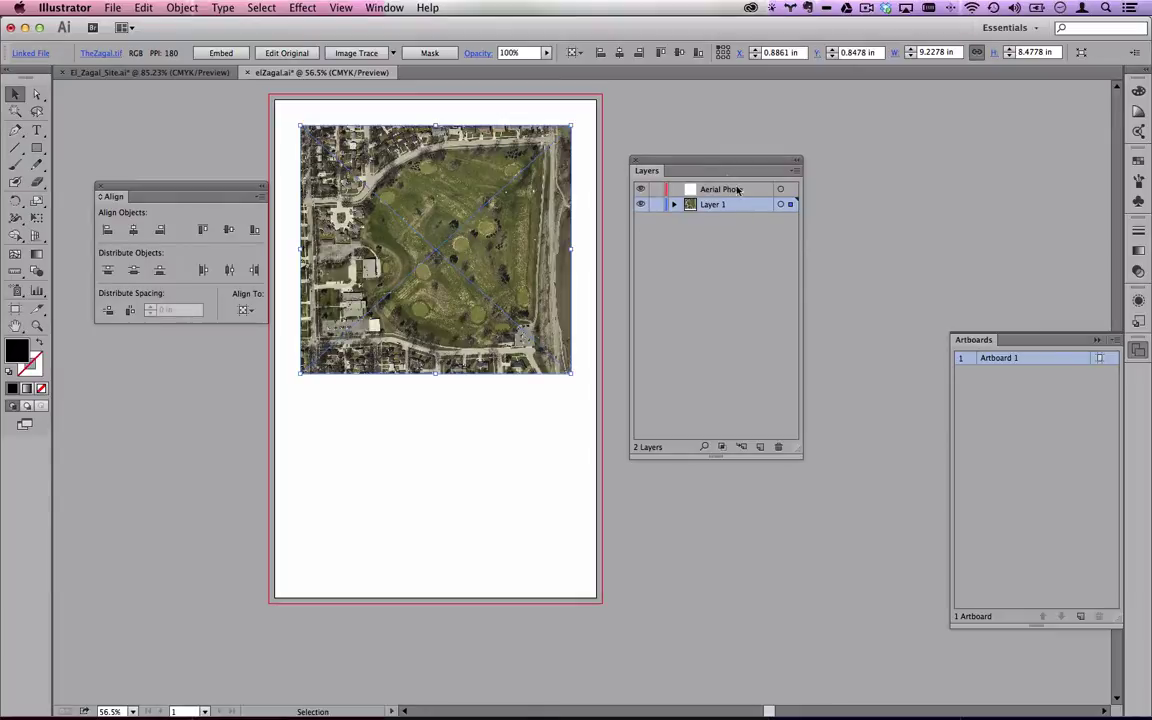
drag(727, 161, 736, 160)
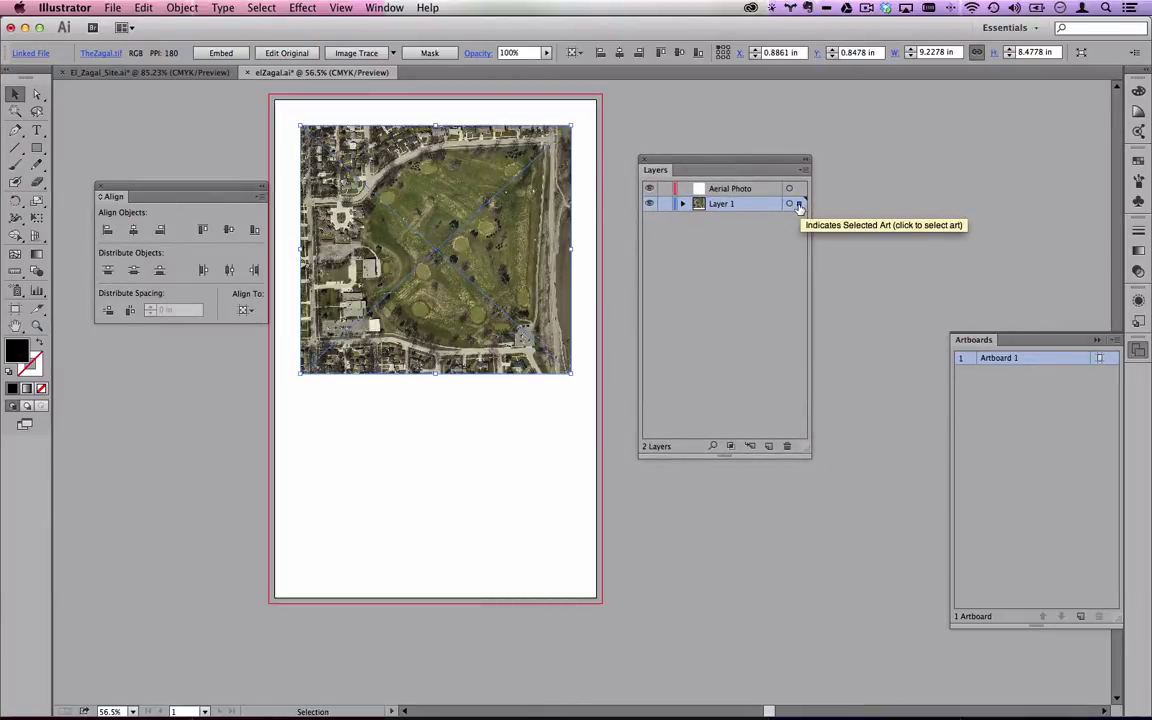
drag(799, 205, 800, 191)
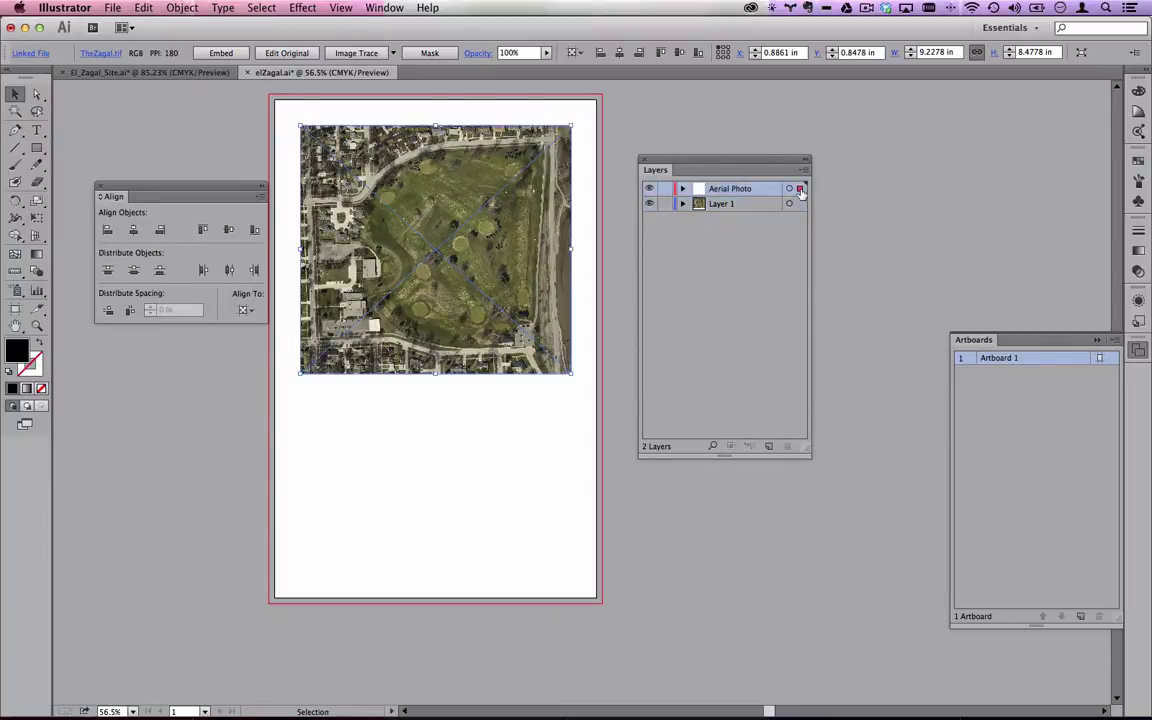
click(649, 189)
click(650, 190)
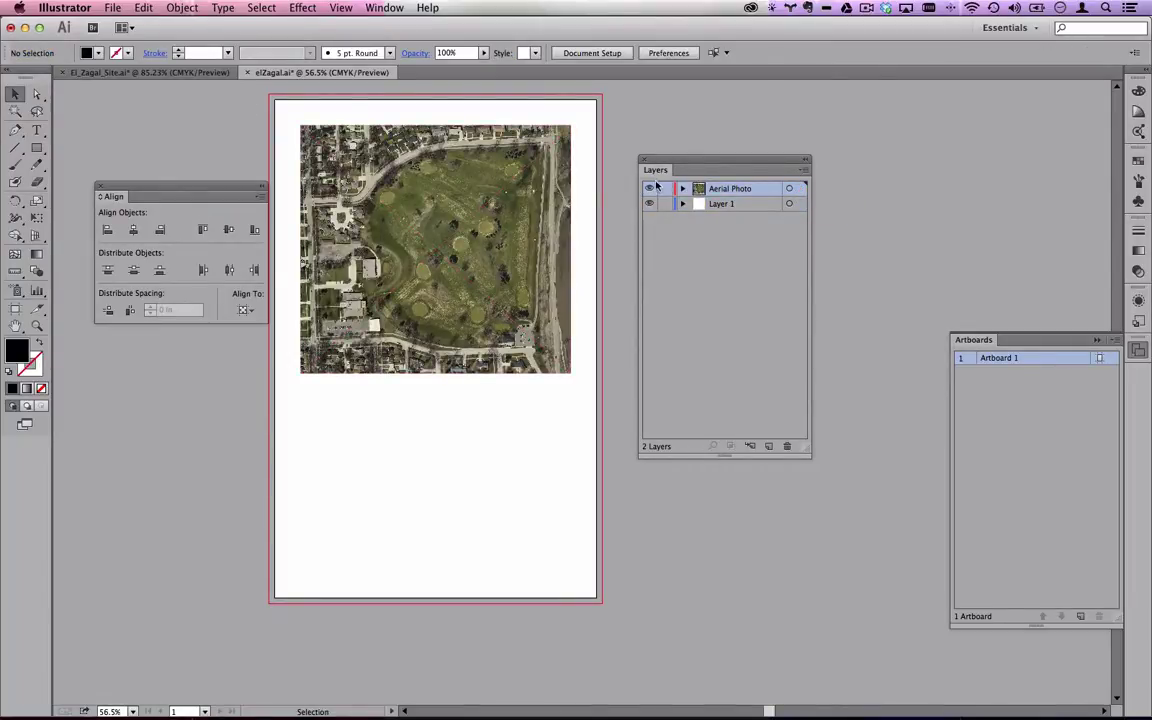
click(664, 190)
Delete the stray empty text object below the aerial image on Layer 1.
key(t)
key(v)
drag(527, 374, 378, 463)
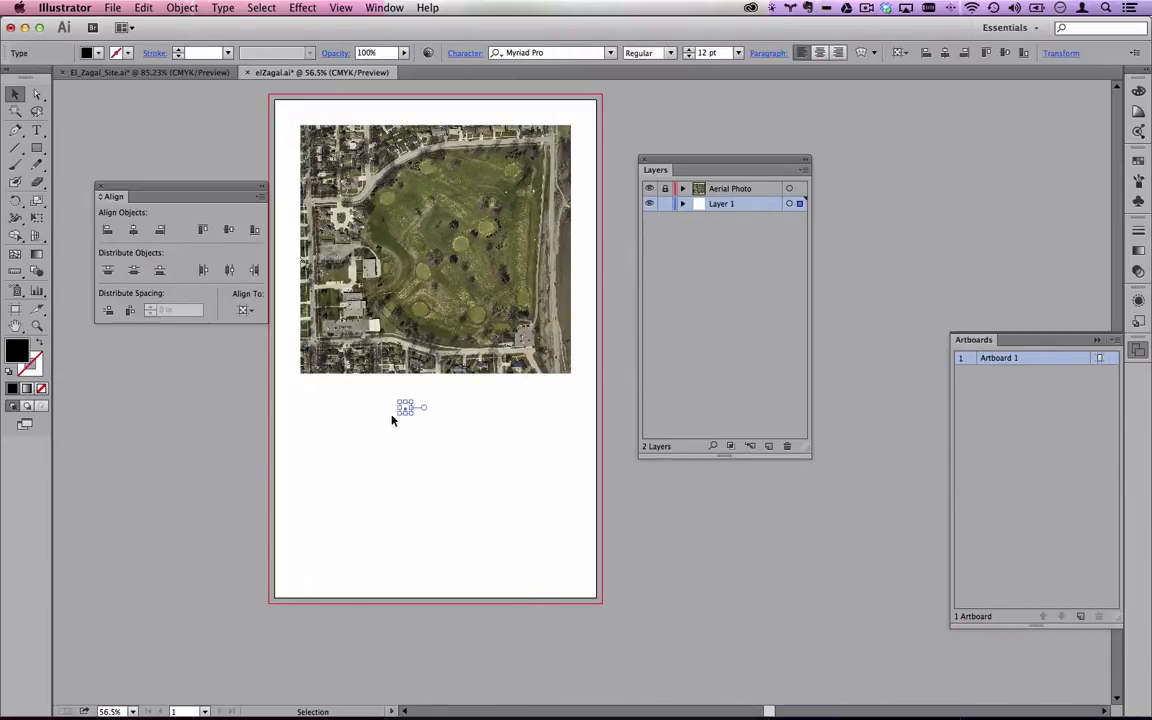
click(427, 411)
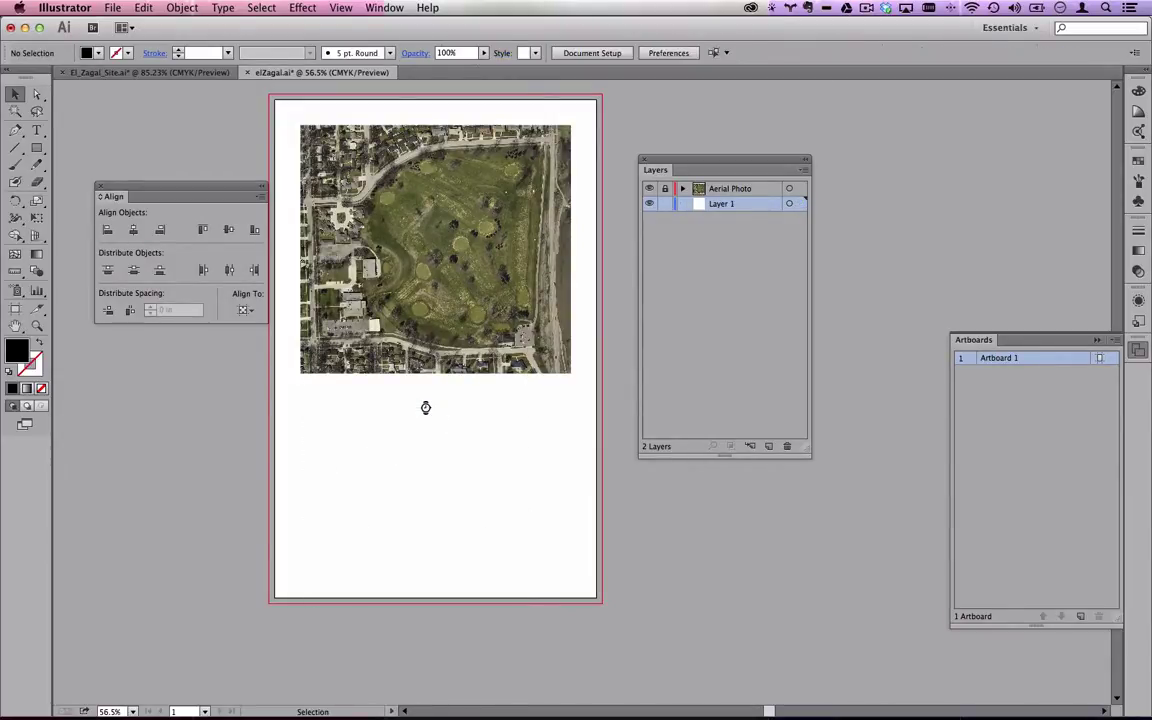
Add the text "El Zagal Golf Course" on Layer 1, just below the aerial image.
drag(673, 162, 771, 109)
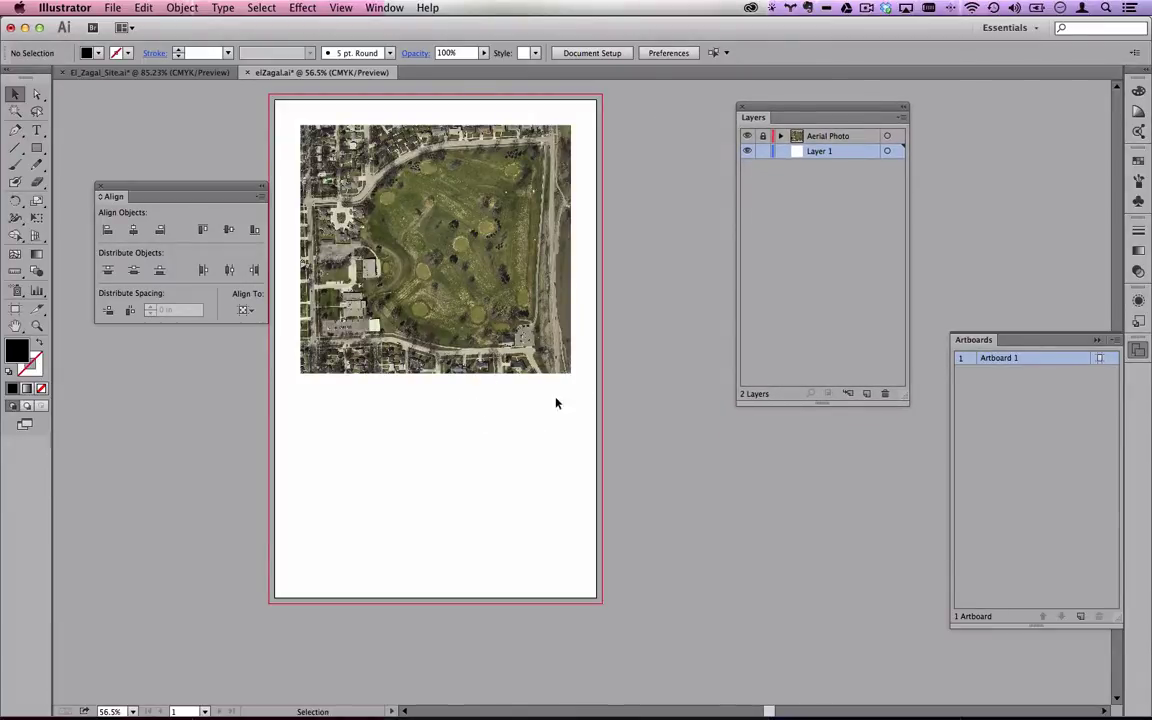
click(36, 130)
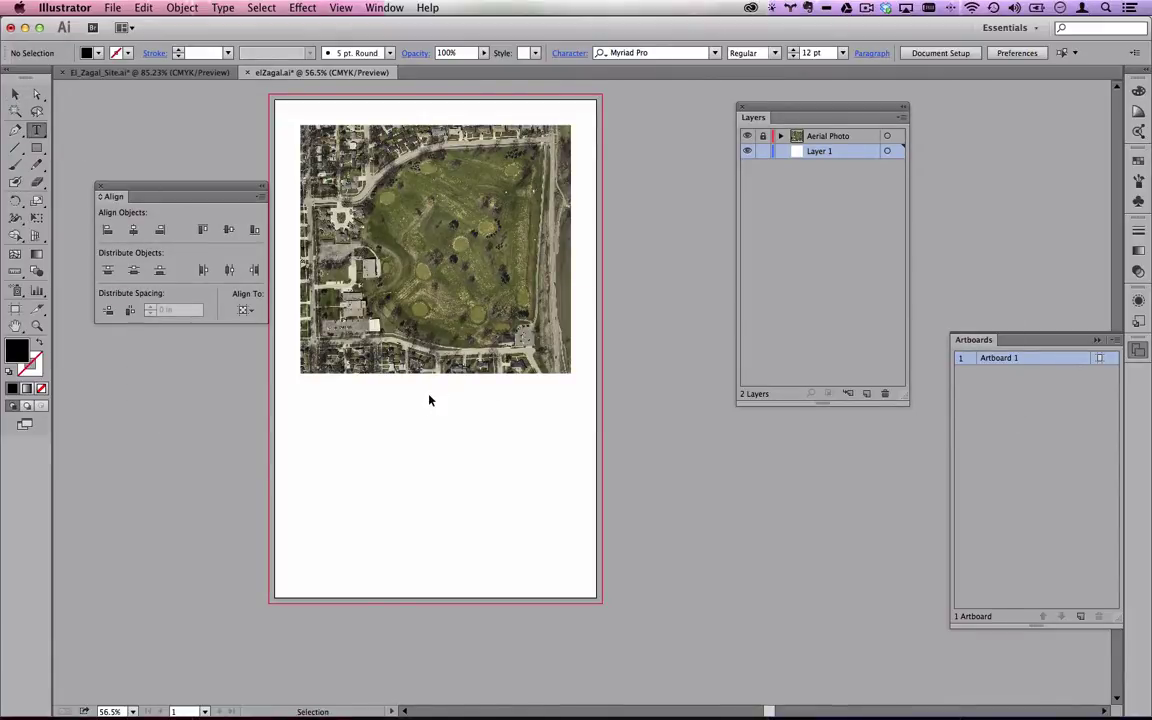
key(super+Tab)
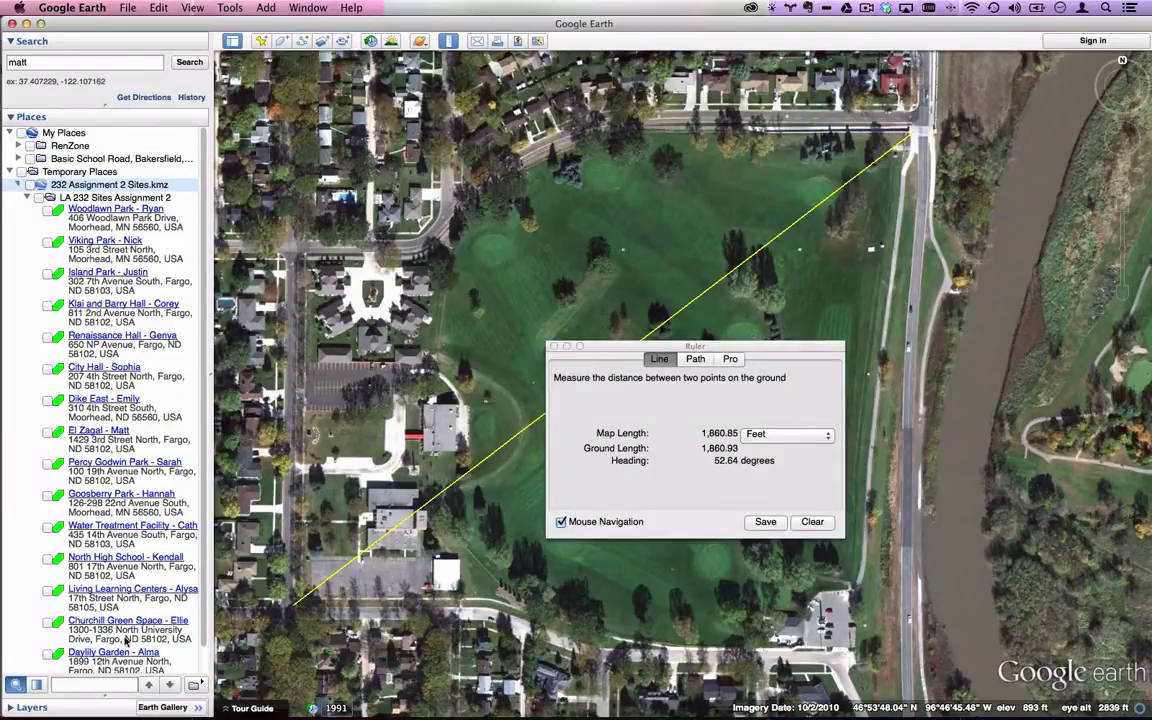
key(super+Tab)
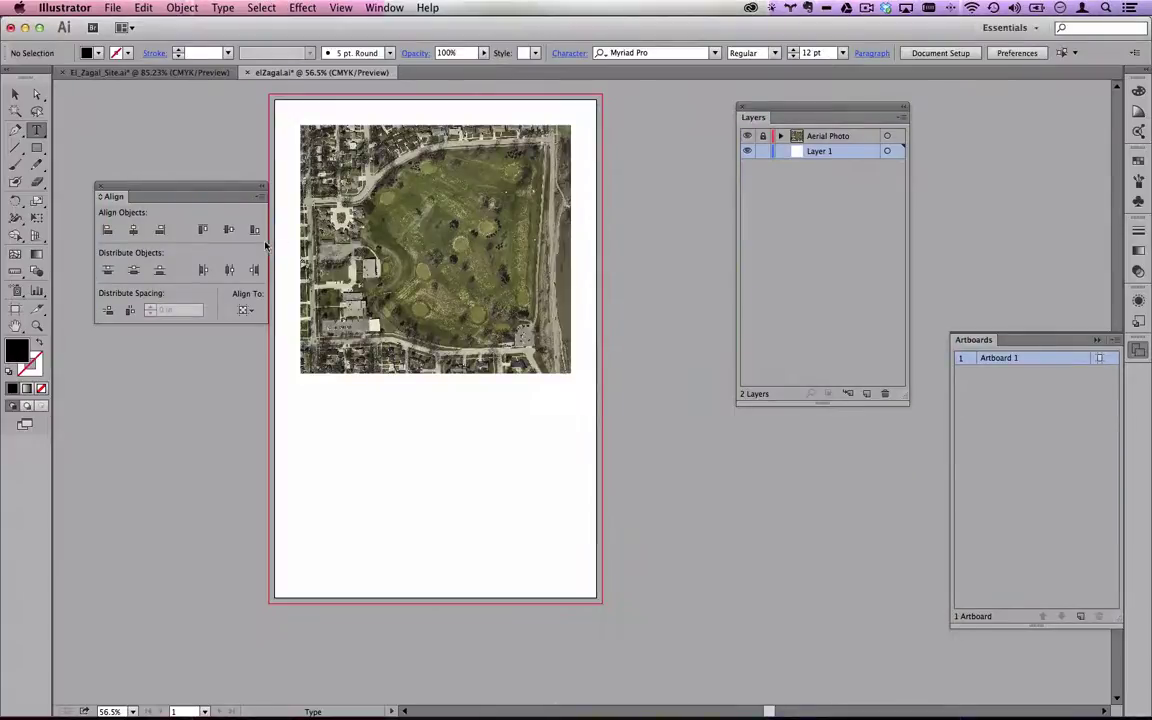
click(431, 400)
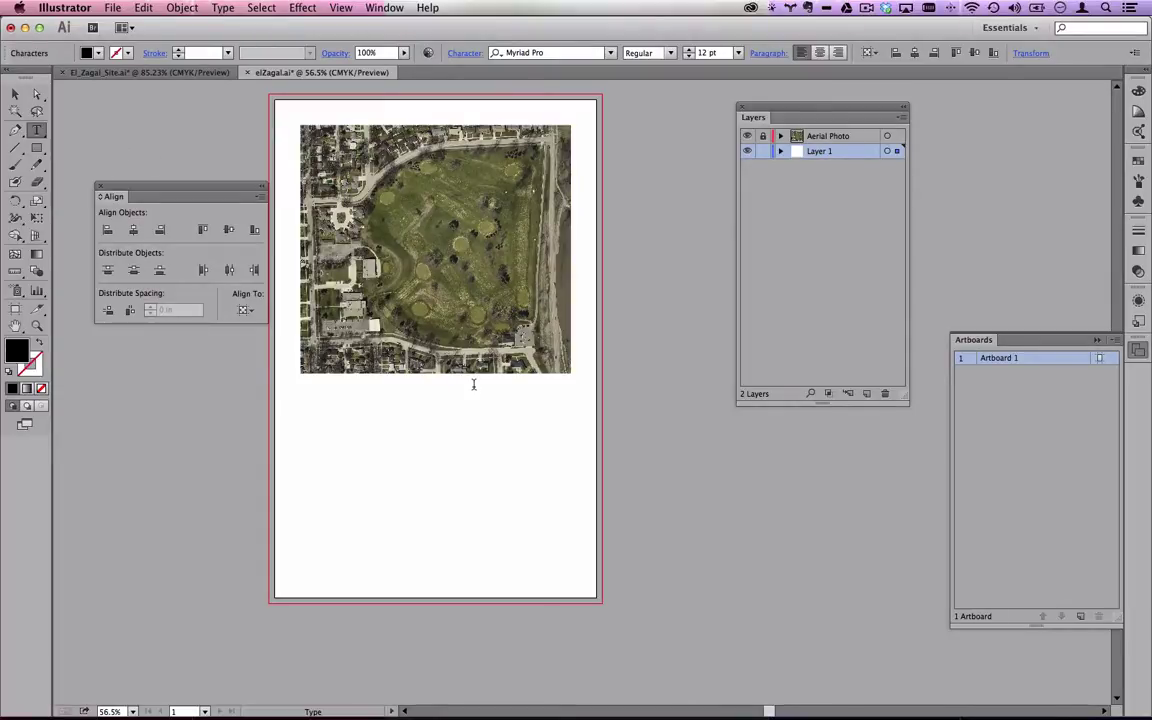
text(El Zagal Golf Course)
click(15, 93)
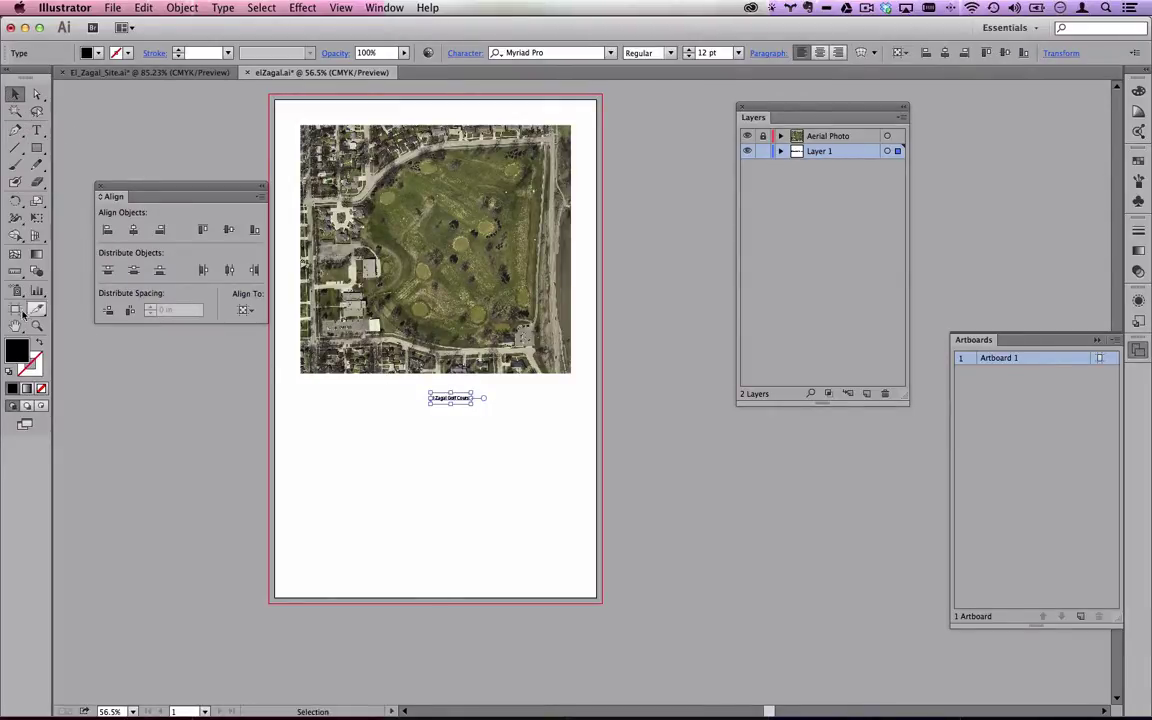
Add the line "Fargo, North Dakota" beneath the El Zagal Golf Course title.
click(37, 326)
drag(327, 360, 680, 542)
click(37, 130)
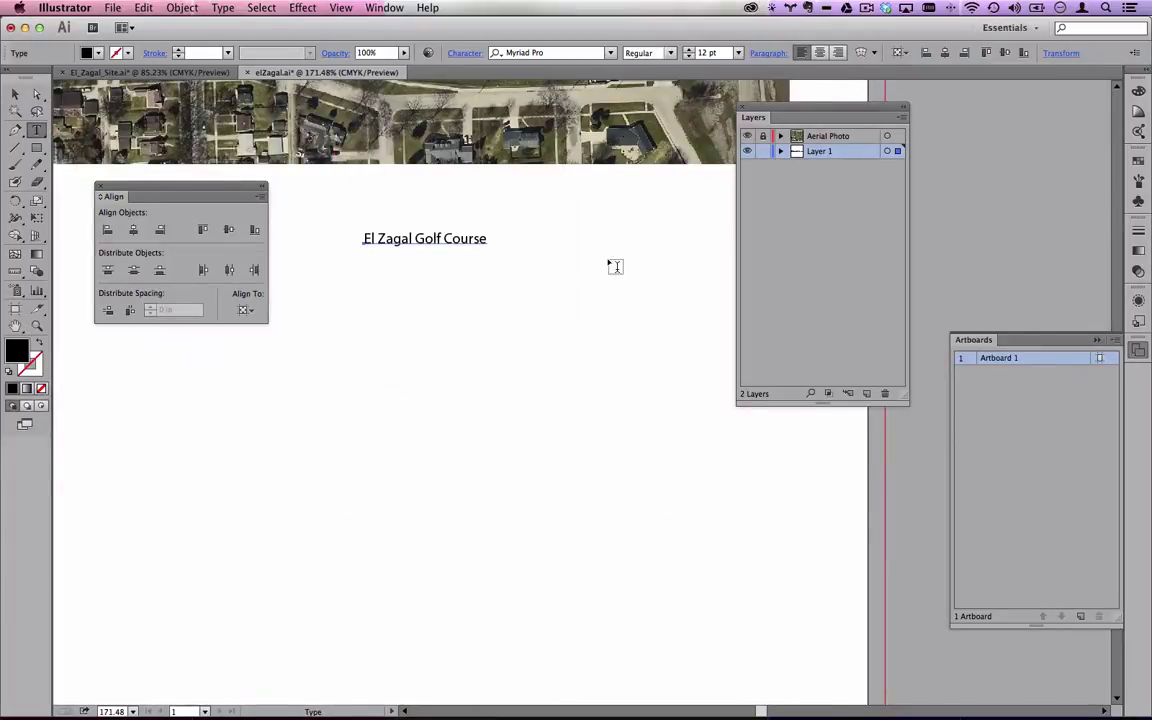
click(486, 238)
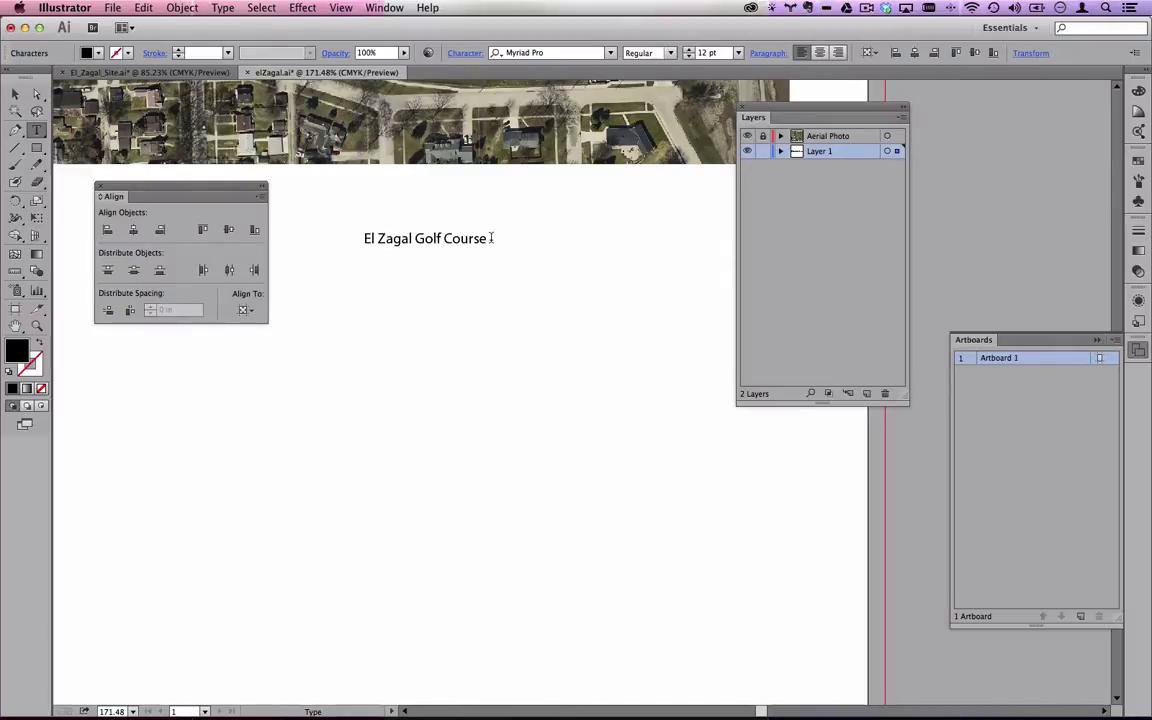
text(go, North Dakota)
key(Return)
Add "Longitude:" and "Latitude:" as separate lines beneath Fargo, North Dakota.
text(L)
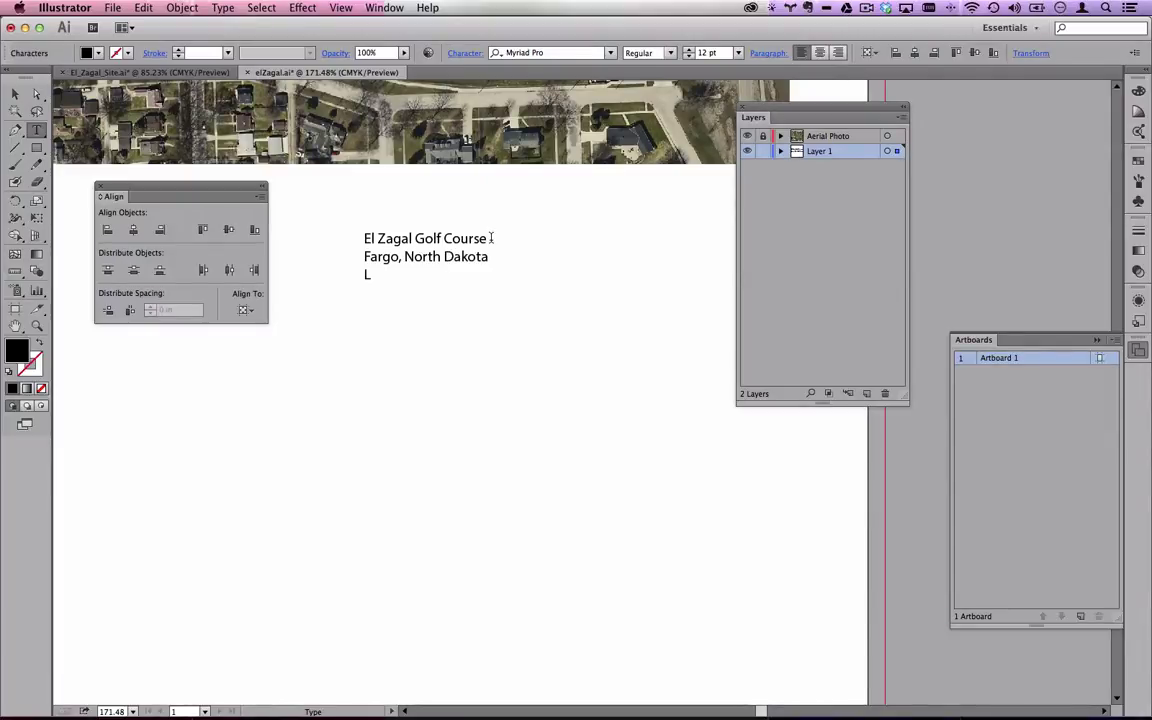
text(ongitude)
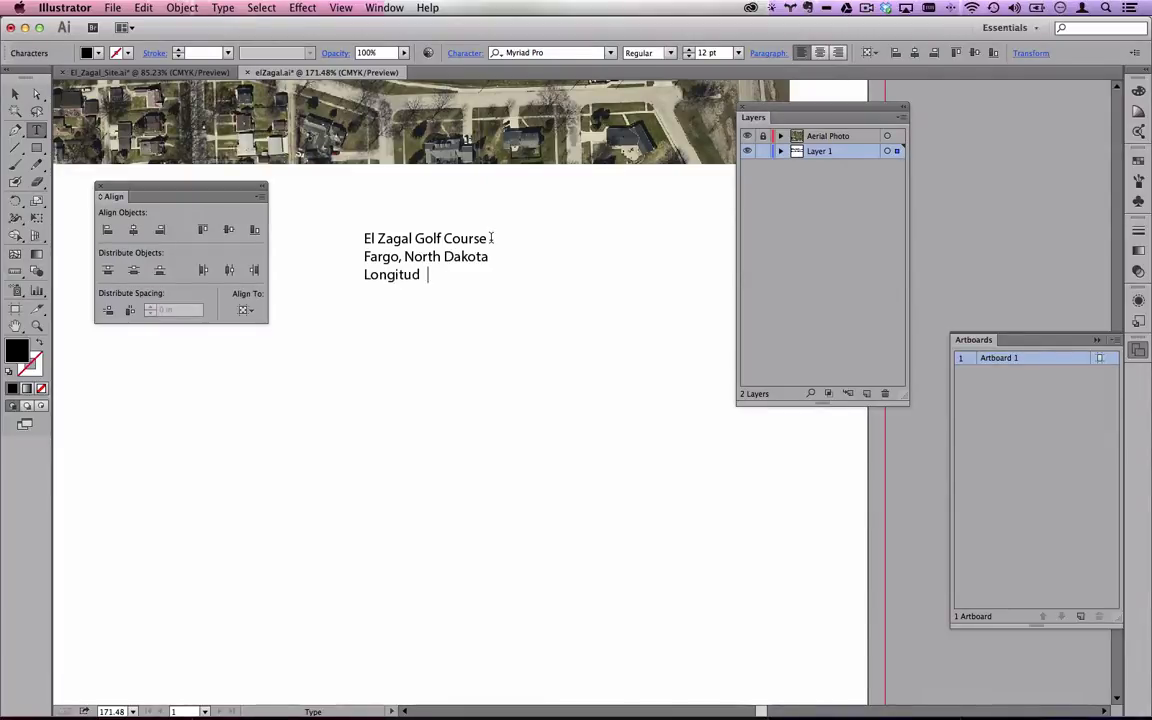
key(BackSpace)
key(BackSpace)
key(BackSpace)
key(BackSpace)
key(BackSpace)
key(BackSpace)
key(BackSpace)
text(ngitude)
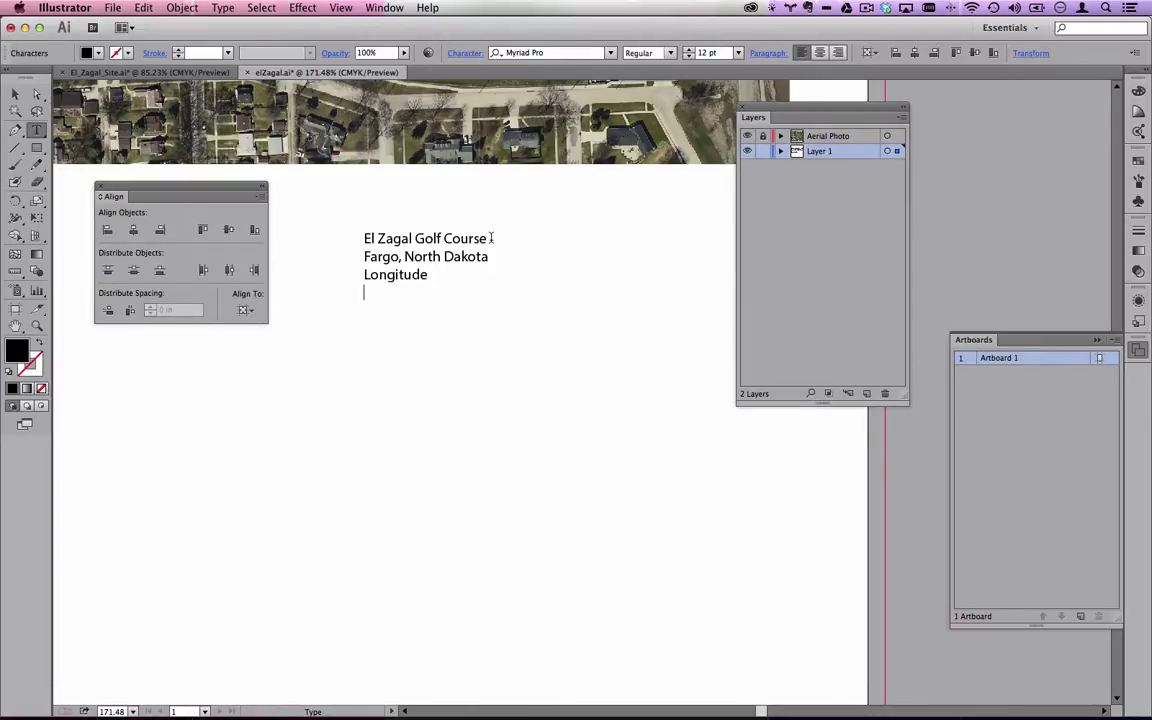
text(:)
key(Return)
text(Latitude)
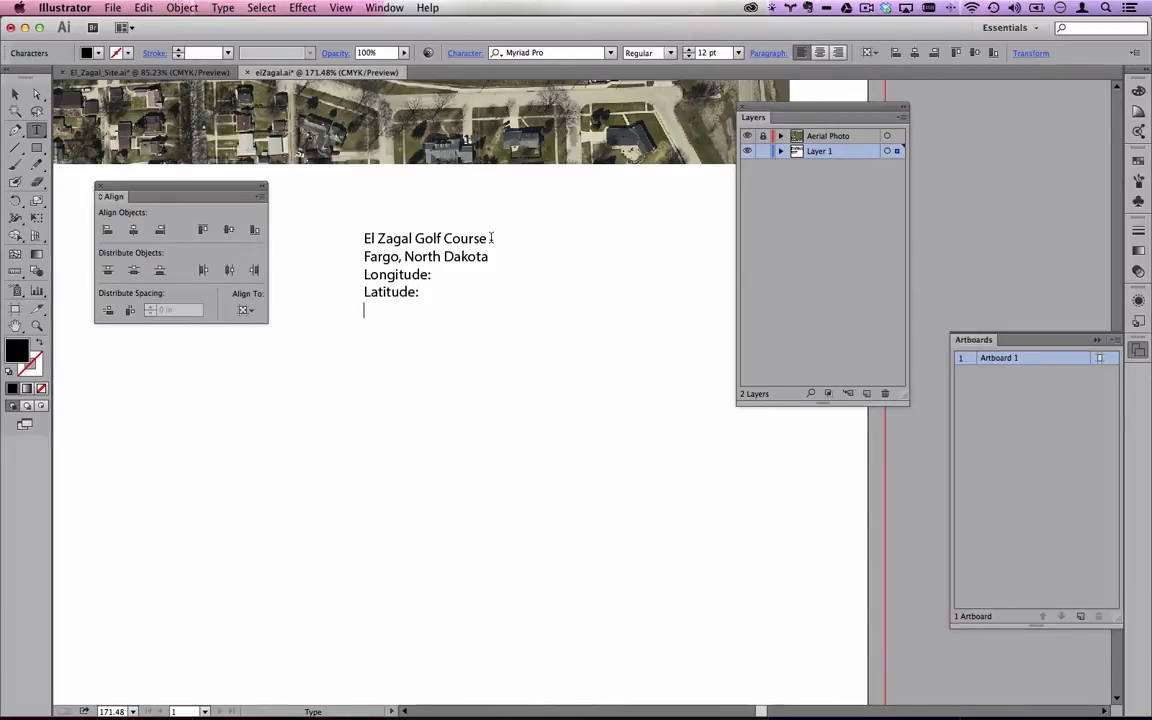
Copy the Longitude and Latitude lines into a new blank TextEdit document.
key(super+a)
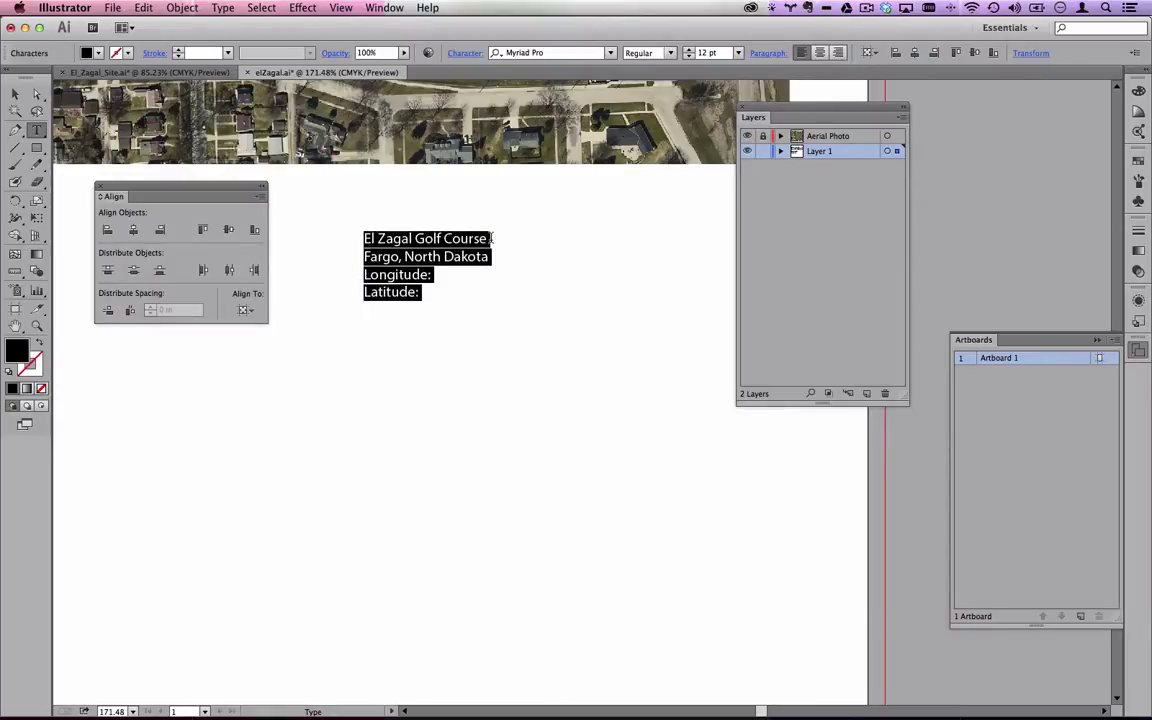
click(455, 300)
drag(442, 293, 350, 270)
key(super+c)
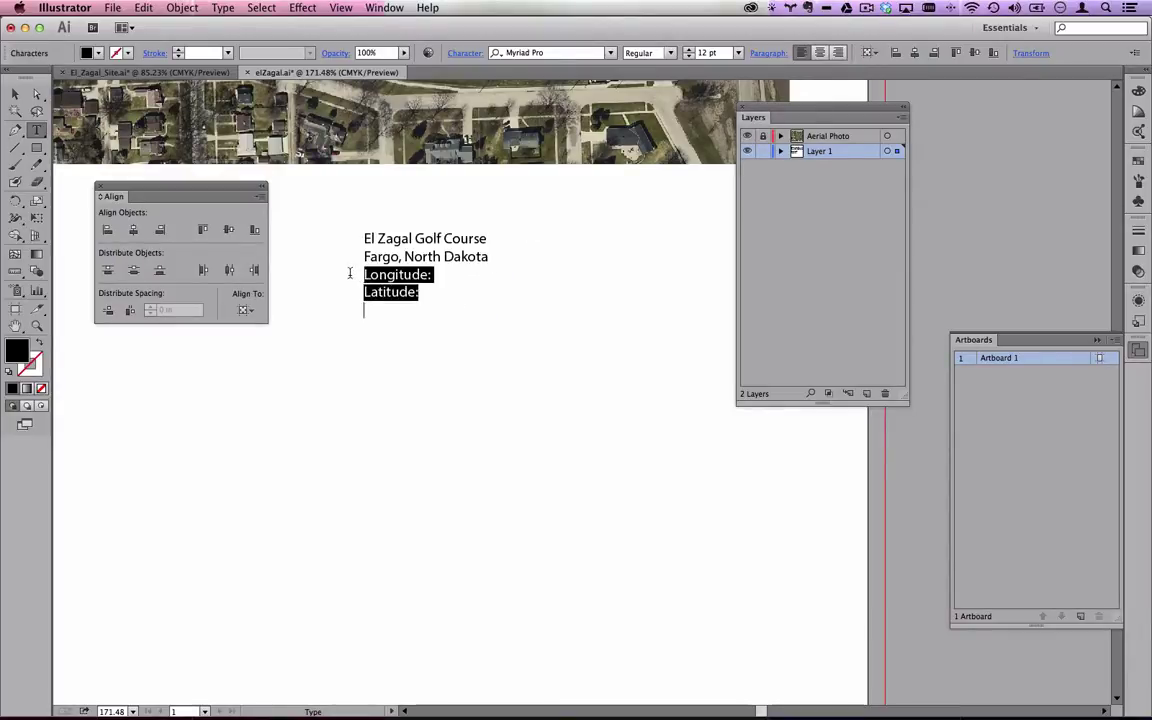
click(1105, 7)
text(tex)
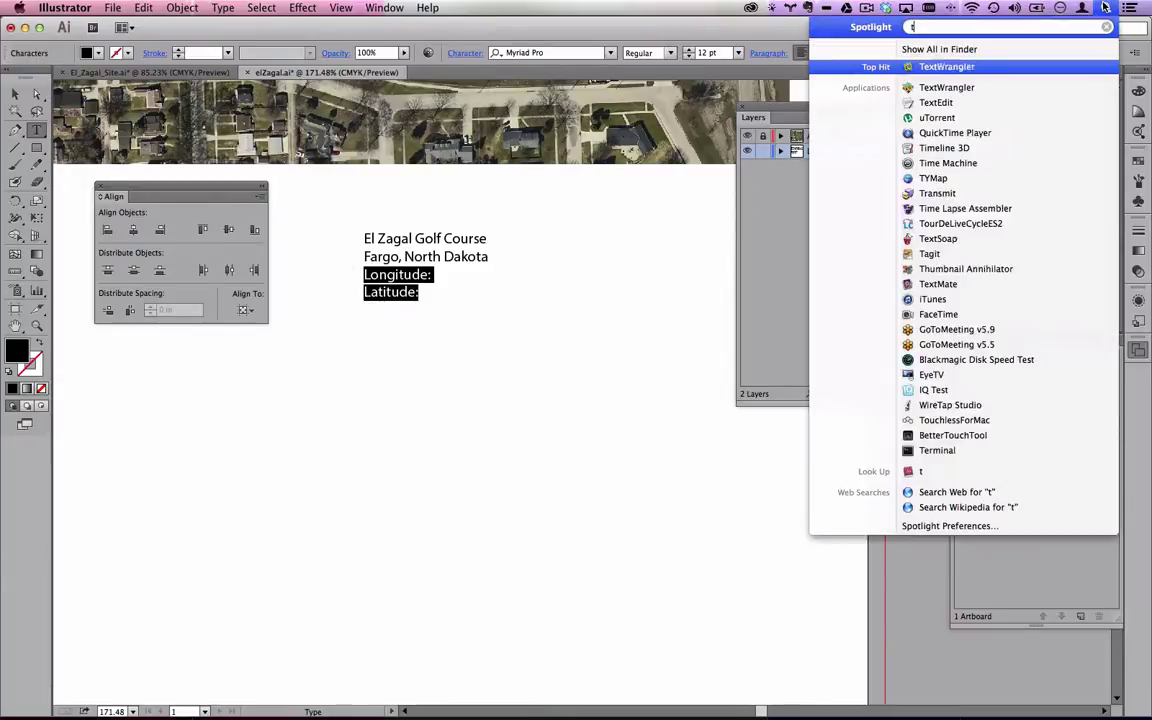
key(Return)
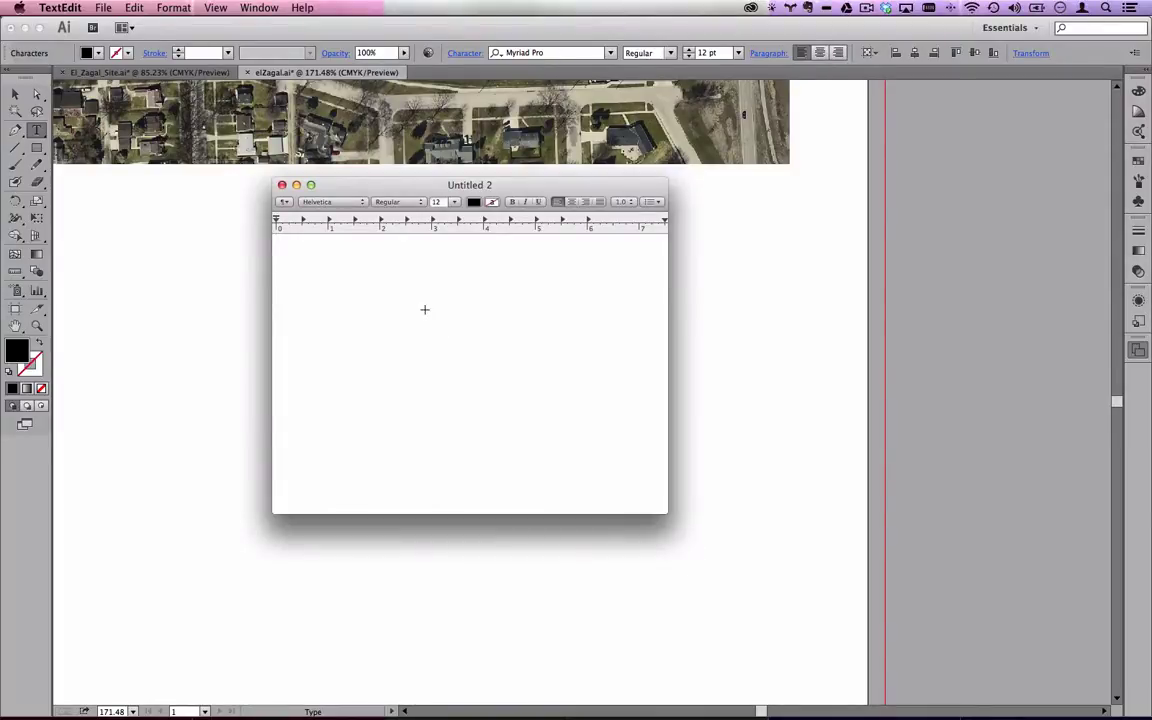
key(super+v)
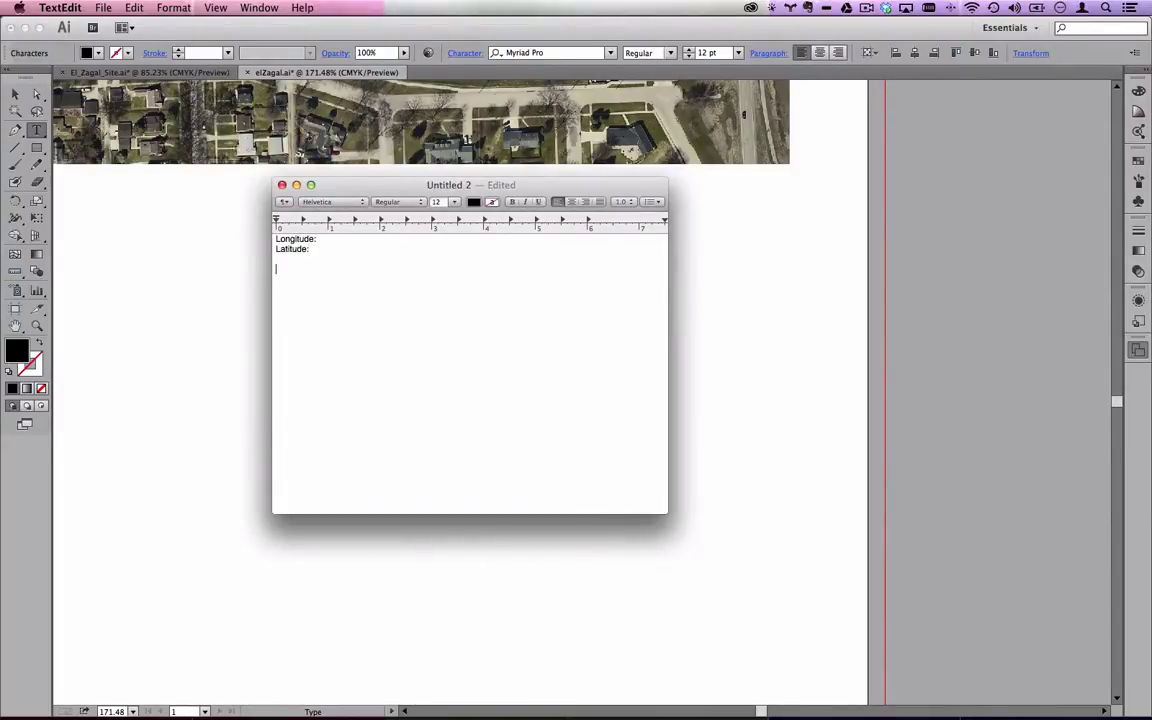
Check the spelling of the TextEdit document and close it without saving, returning to Illustrator.
click(316, 7)
text(spell)
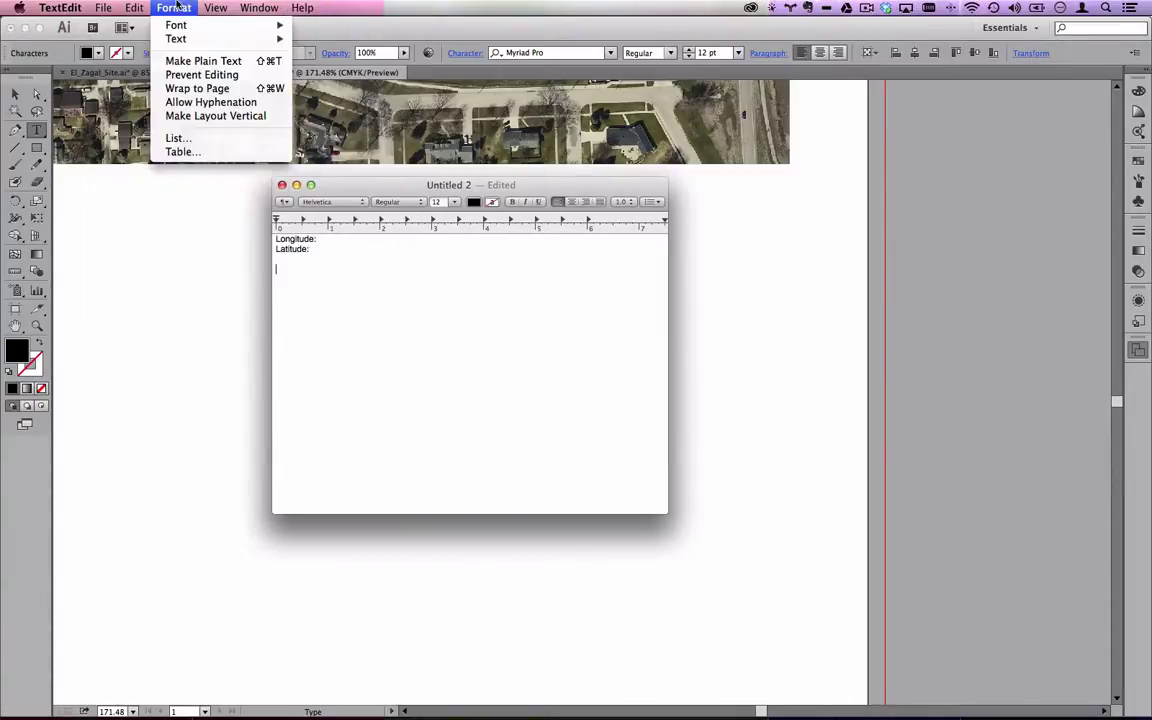
mouse_move(139, 6)
mouse_move(226, 232)
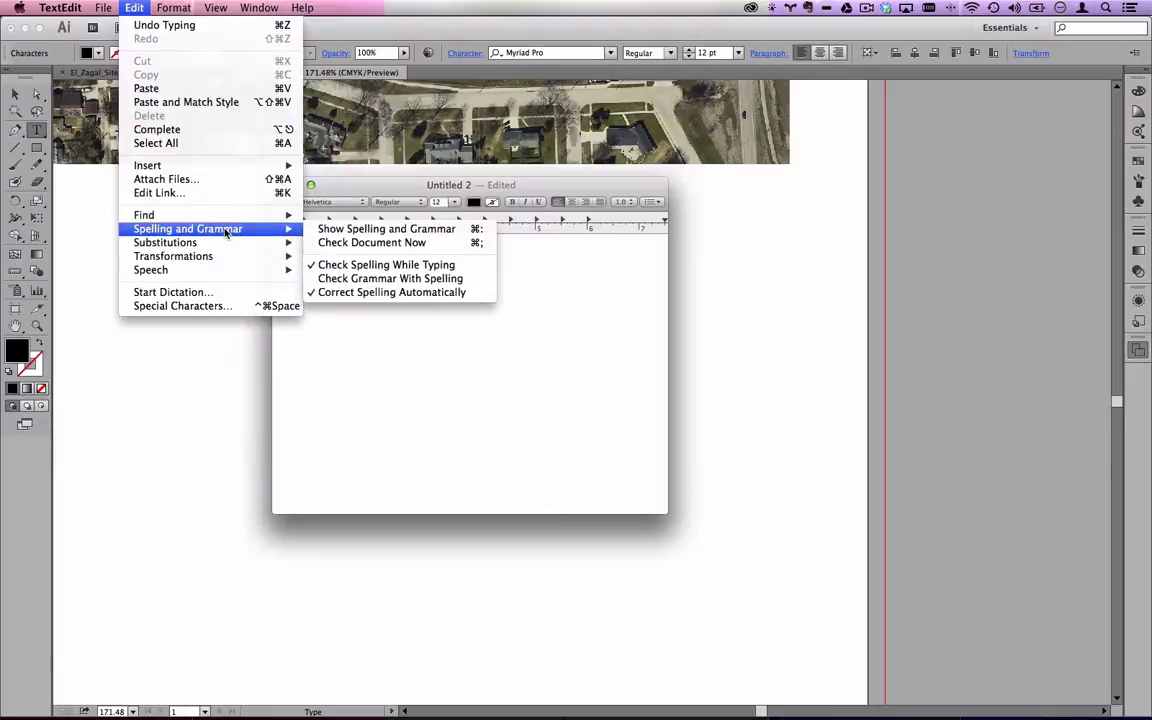
click(372, 243)
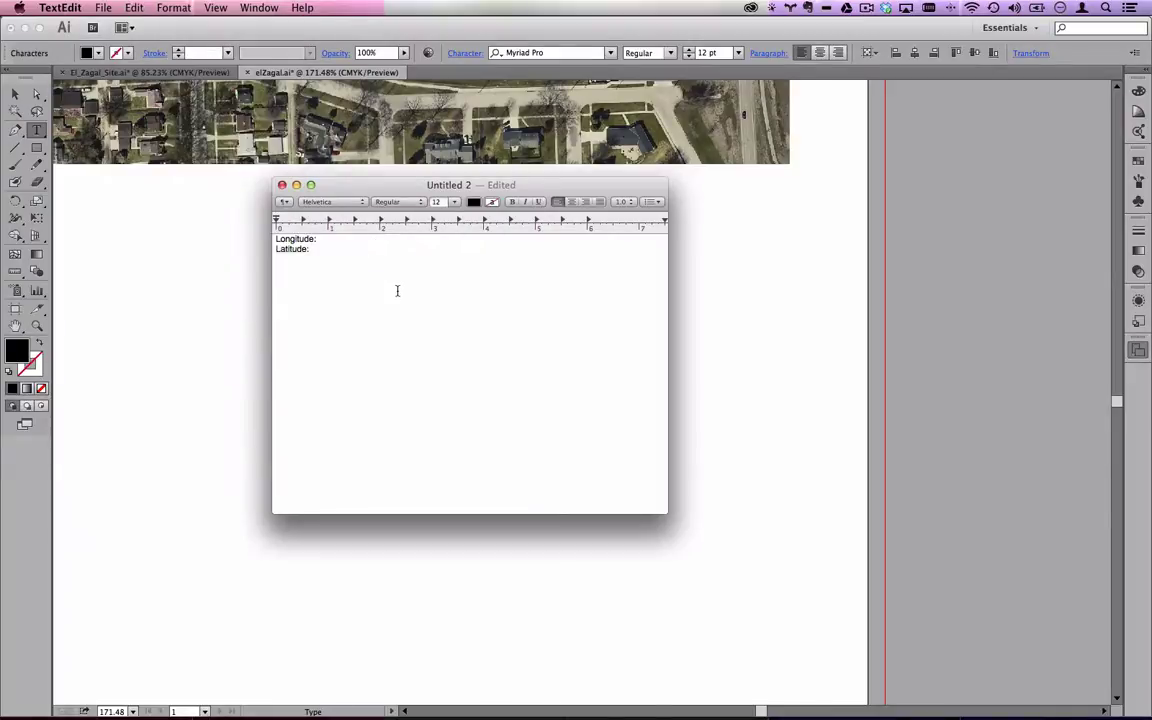
click(282, 185)
click(436, 406)
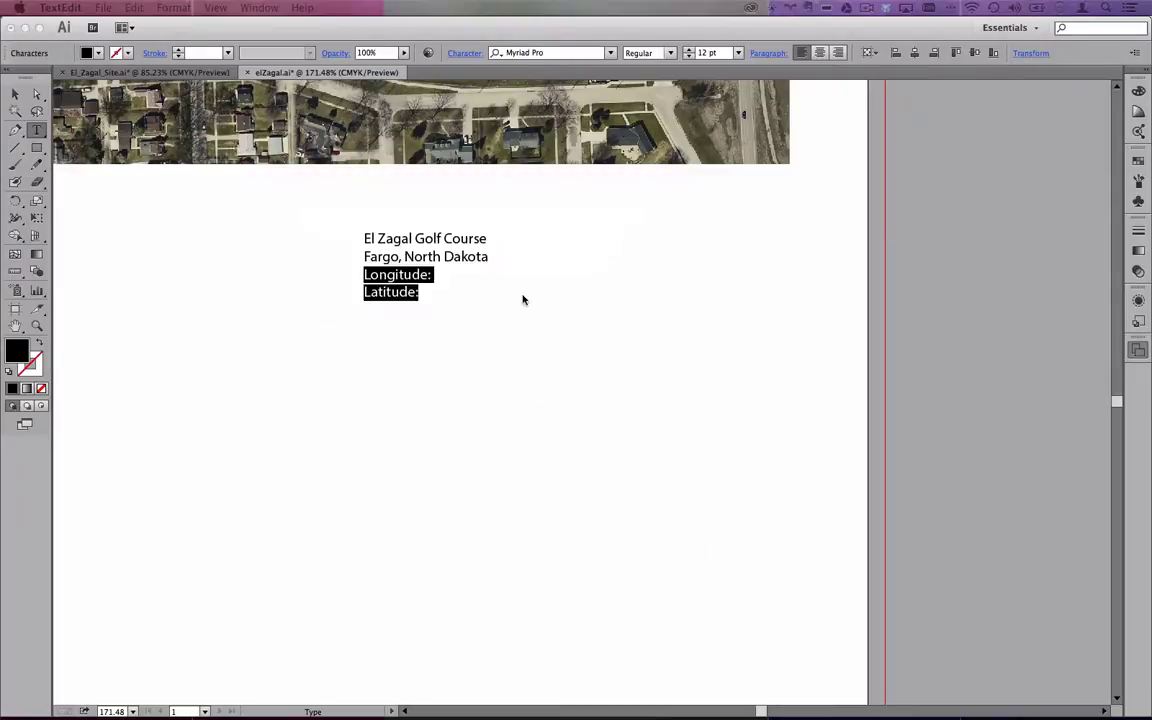
Add a "Photo taken:" line beneath Latitude in elZagal.ai, following the text block in the El_Zagal_Site.ai document.
click(430, 289)
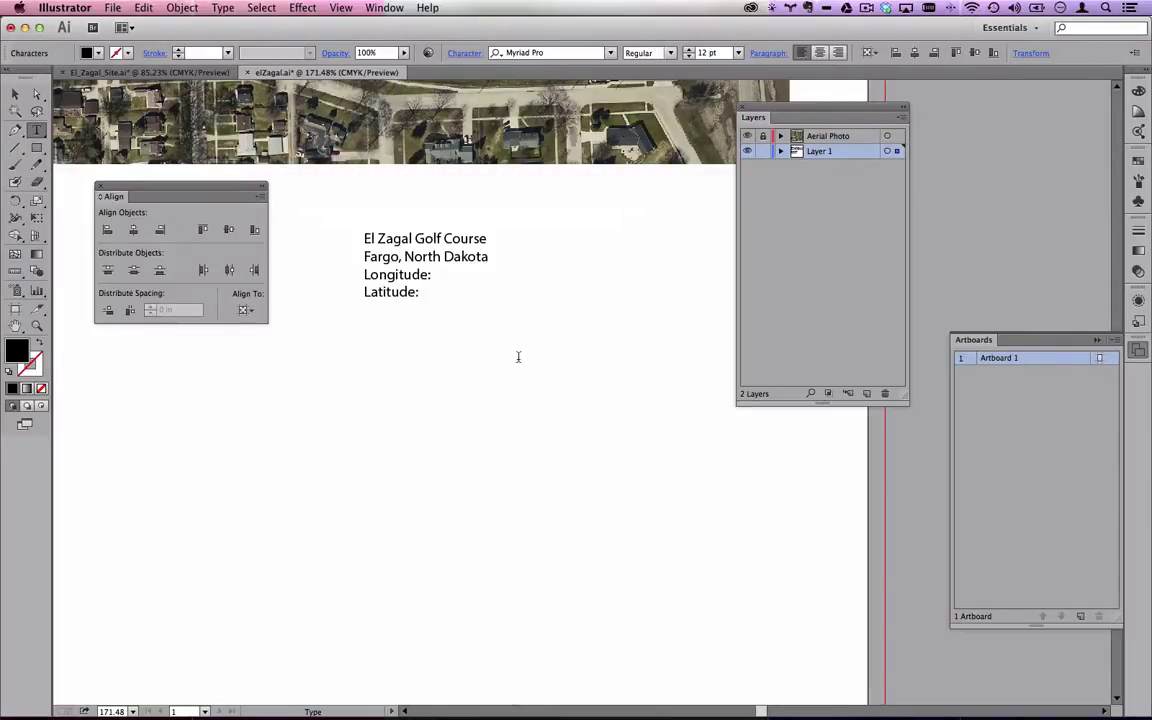
key(Return)
click(177, 73)
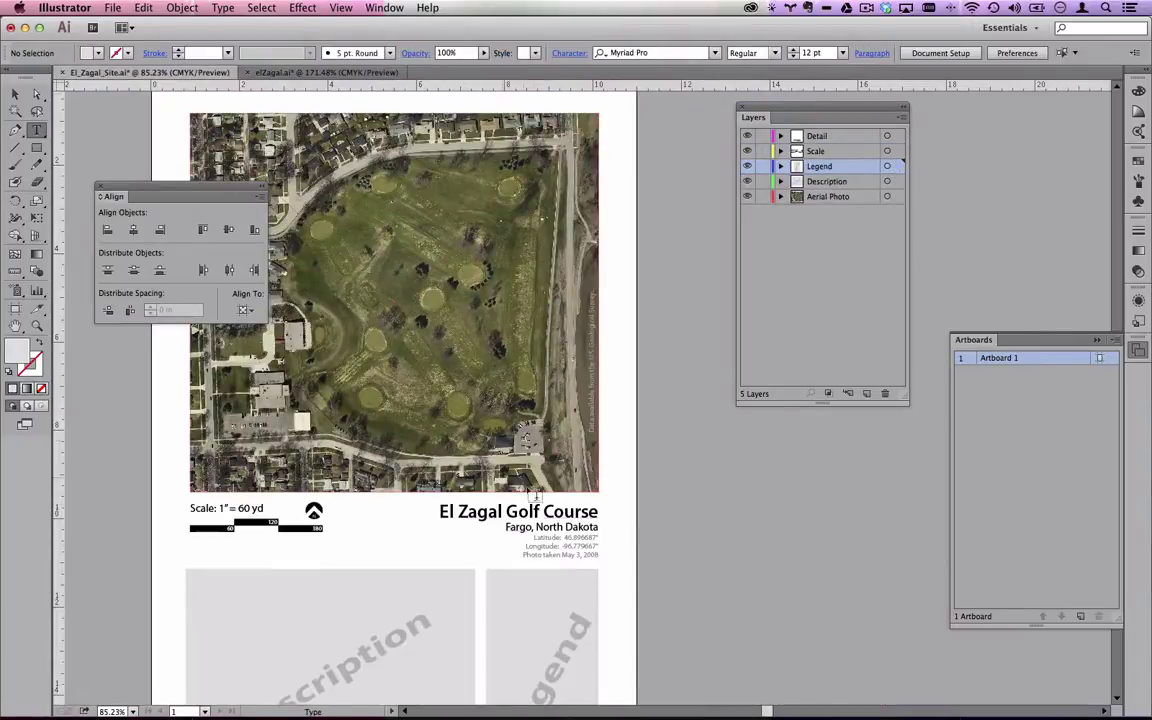
click(320, 74)
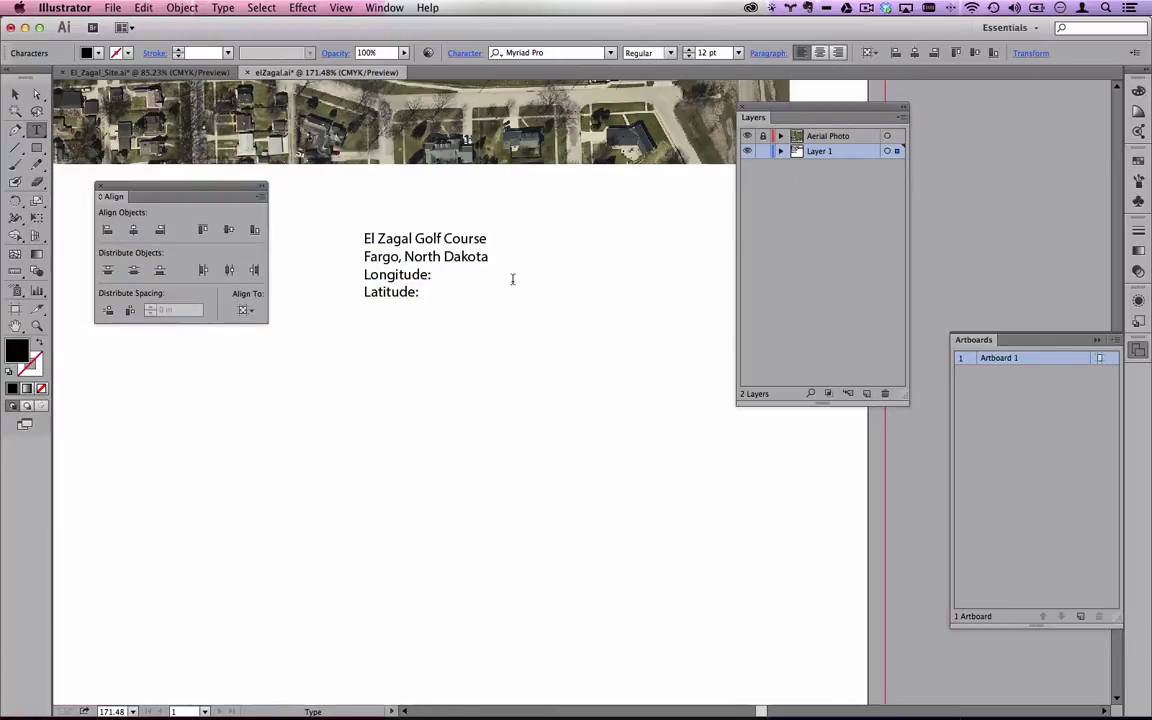
click(438, 288)
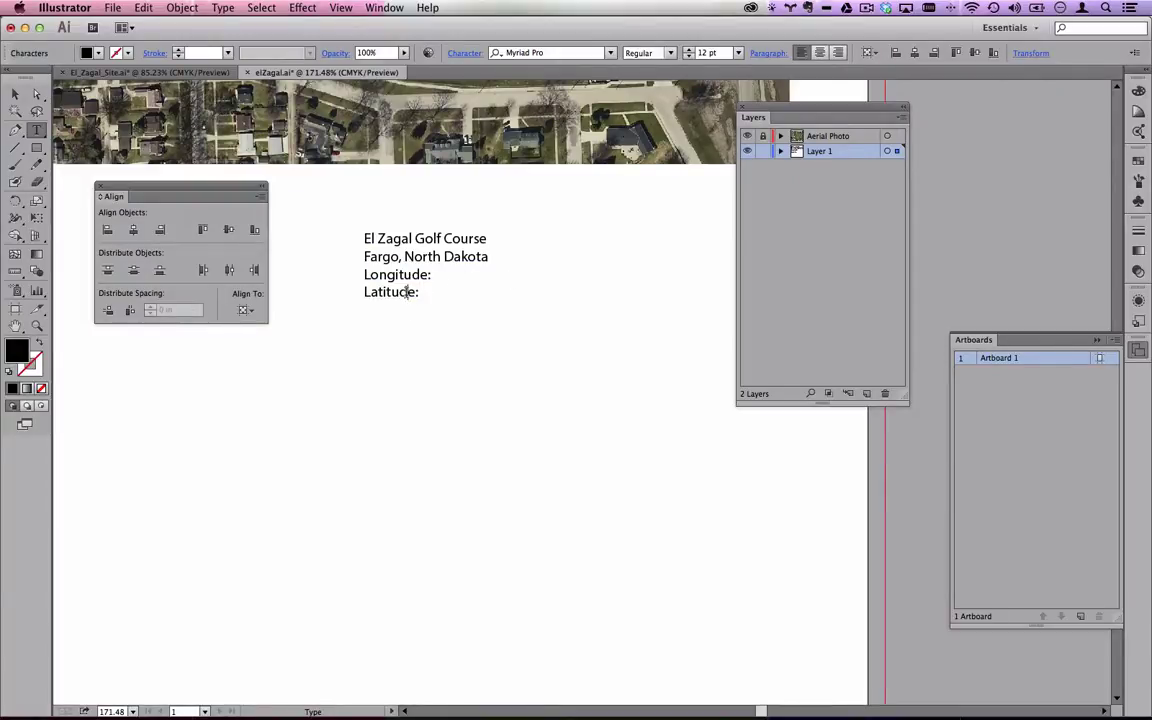
text(Photo taken)
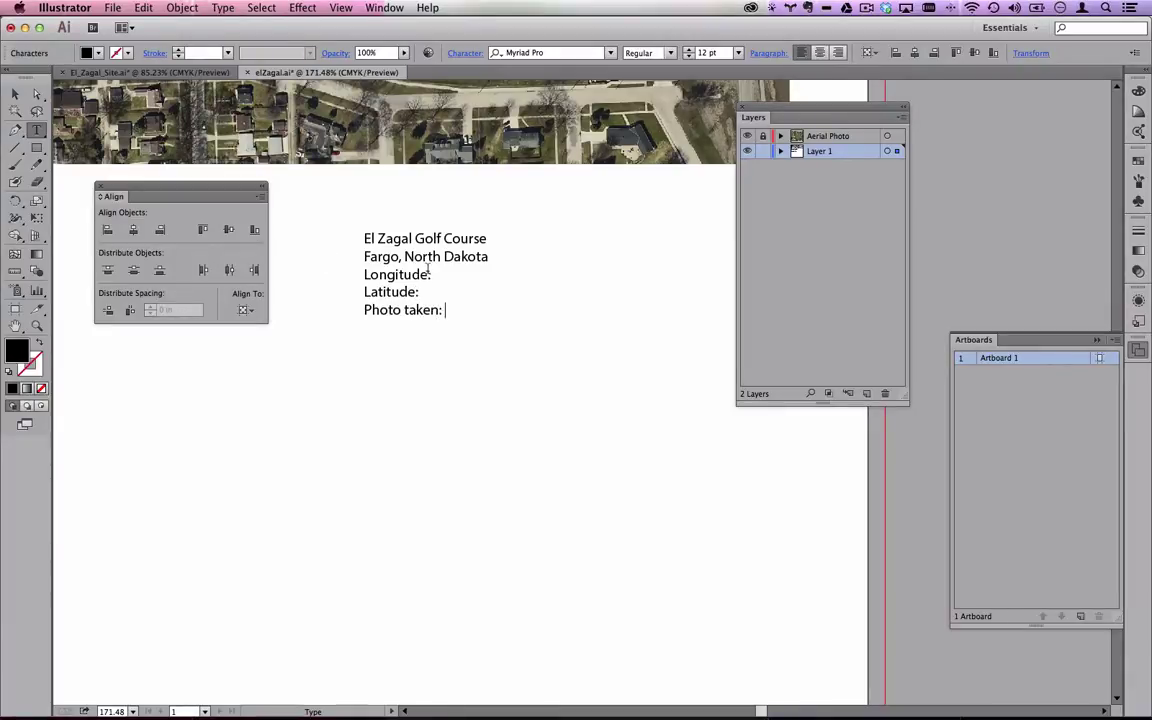
text(:)
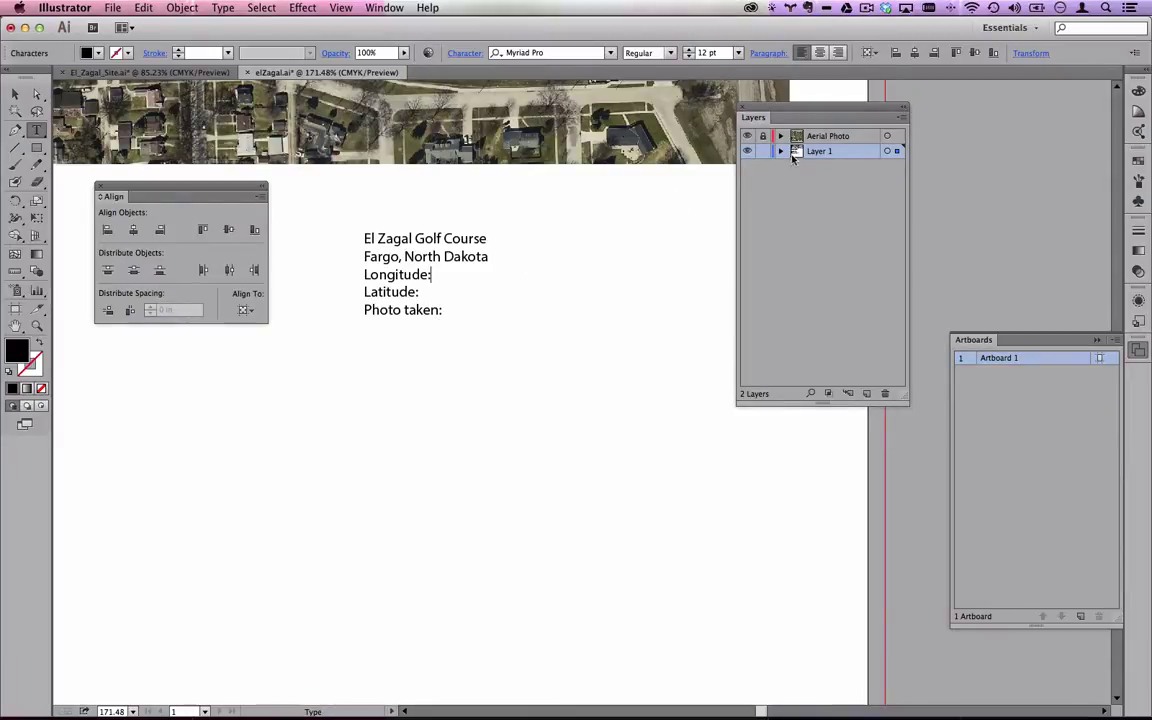
Examine the scale, title and coordinate text layout in El_Zagal_Site.ai and return to elZagal.ai.
click(189, 75)
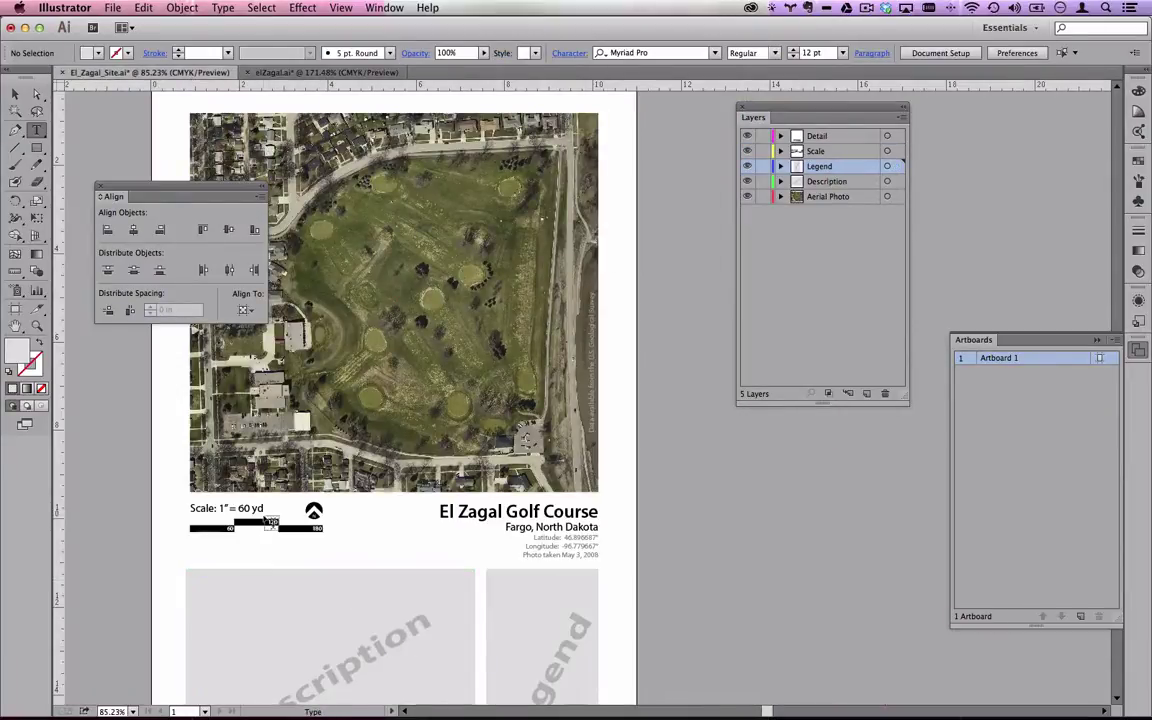
click(421, 243)
click(14, 94)
click(325, 72)
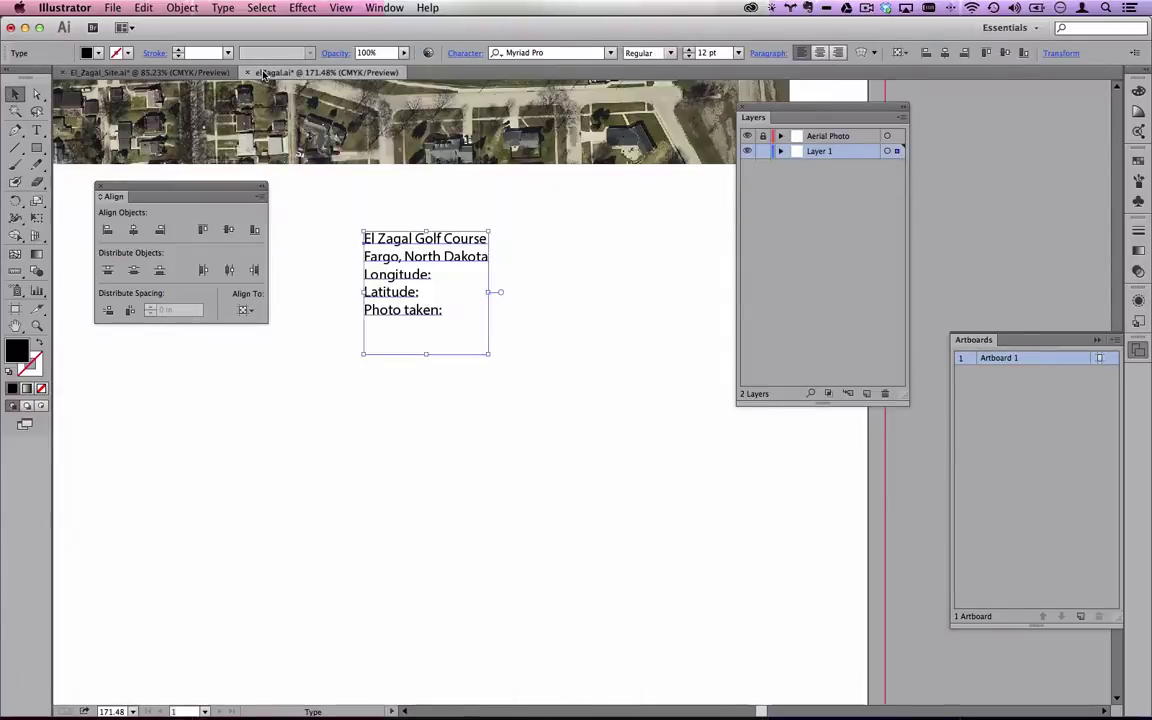
Switch to Google Earth, clear and close the ruler measurement, and display the site polygons under Temporary Places.
click(445, 273)
key(super+Tab)
key(super+Tab)
key(super+Tab)
key(super+shift+Tab)
key(super+shift+Tab)
key(super+shift+Tab)
key(super+shift+Tab)
key(super+shift+Tab)
key(super+Tab)
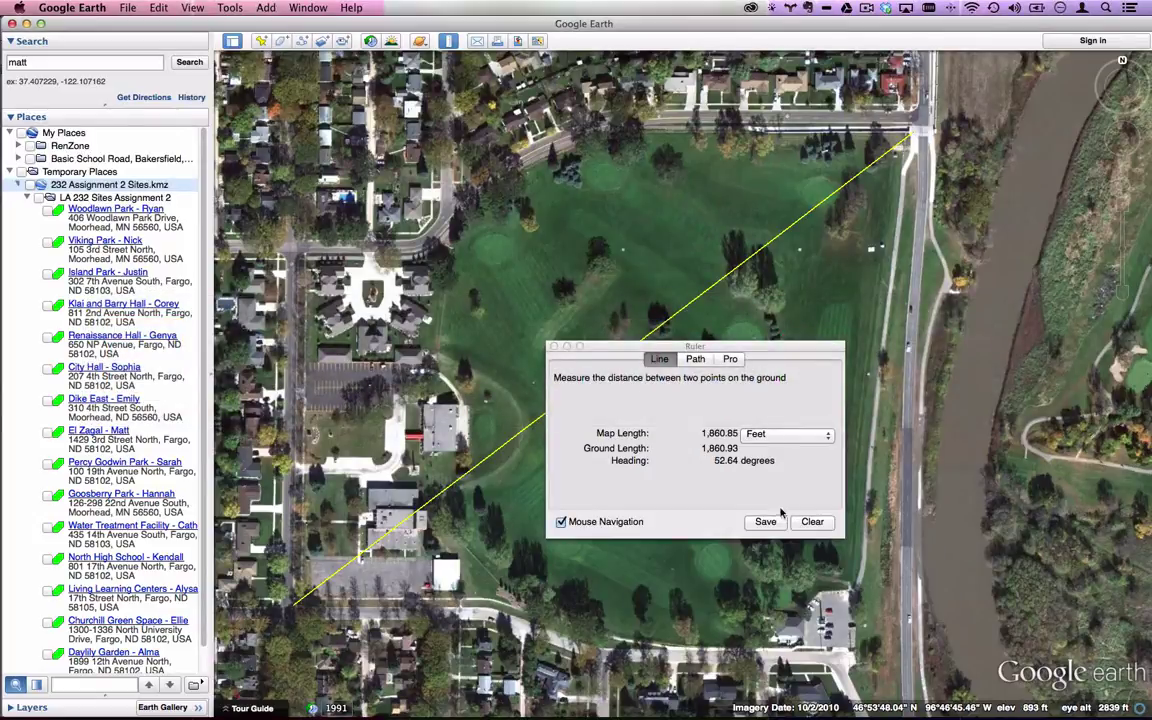
click(811, 522)
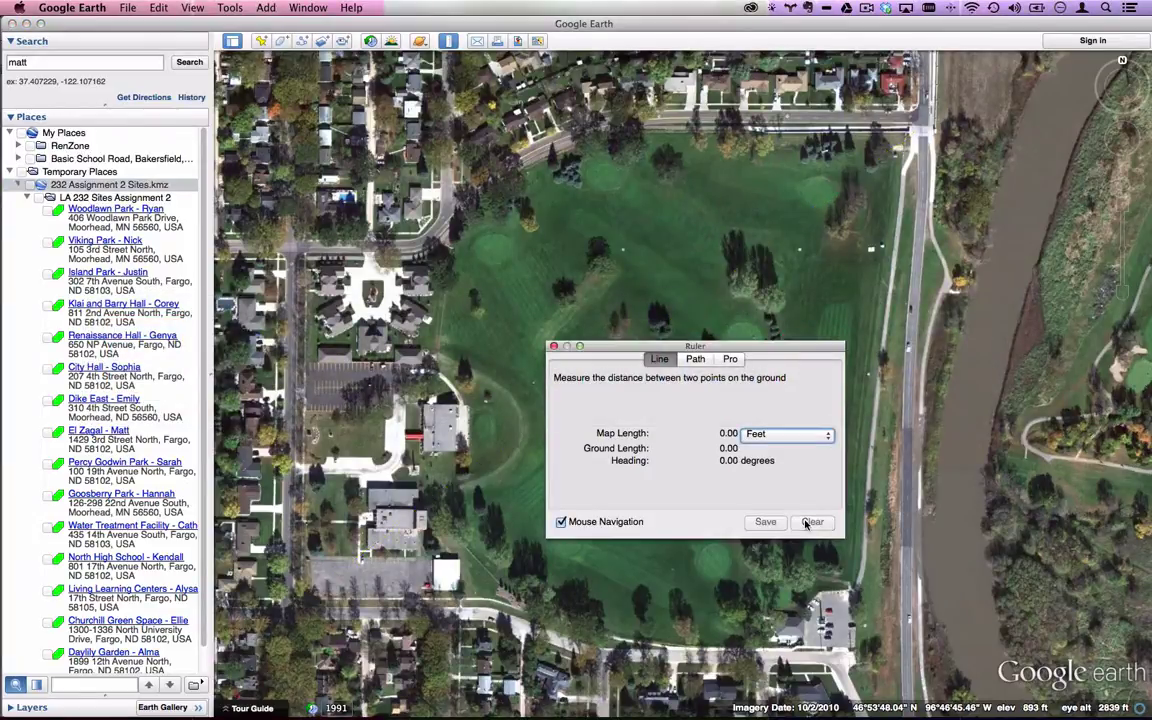
click(32, 172)
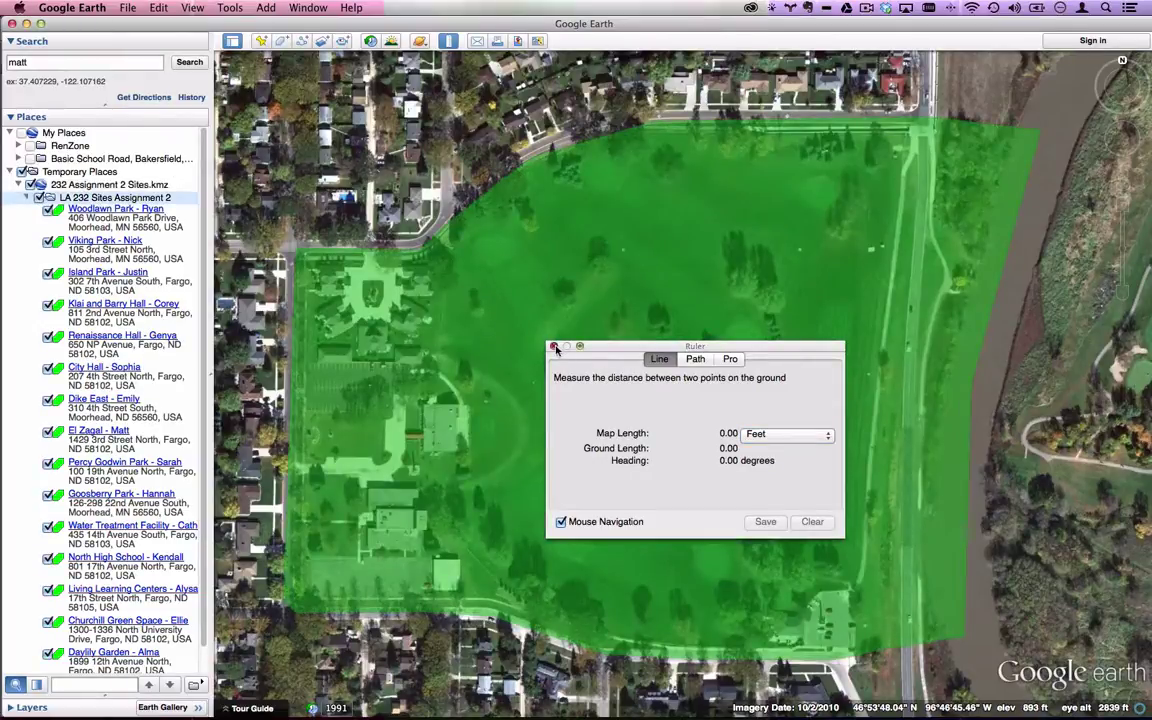
click(553, 346)
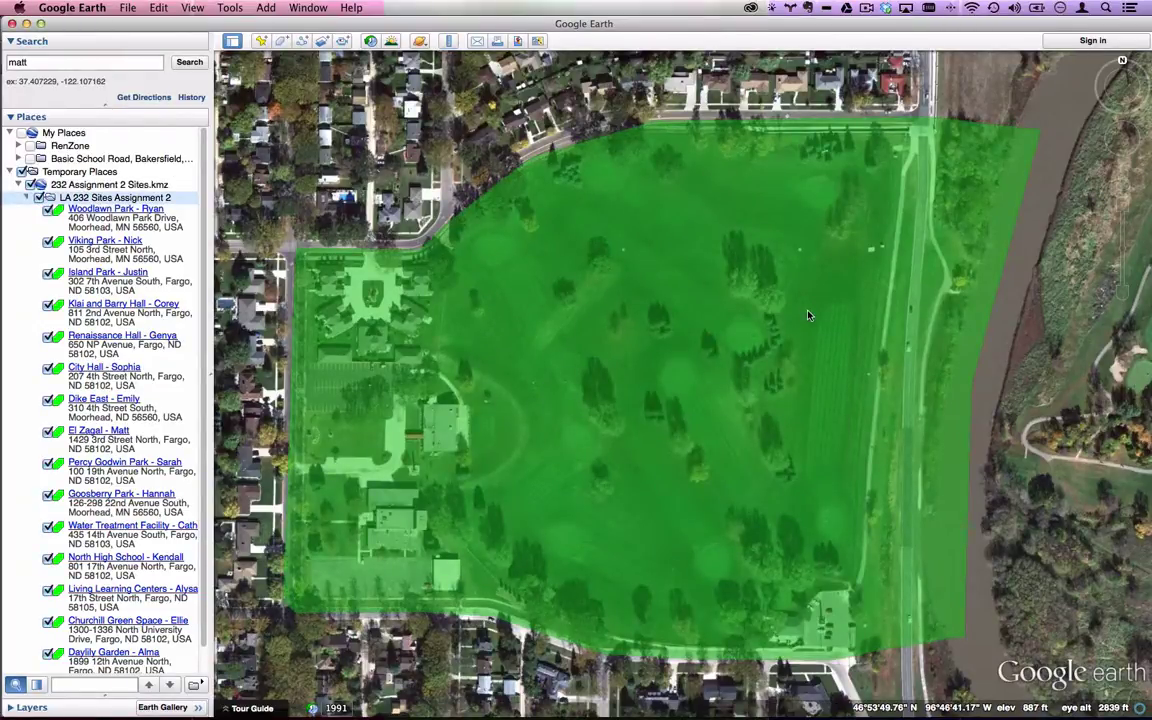
click(261, 42)
drag(689, 370, 654, 380)
drag(238, 58, 500, 133)
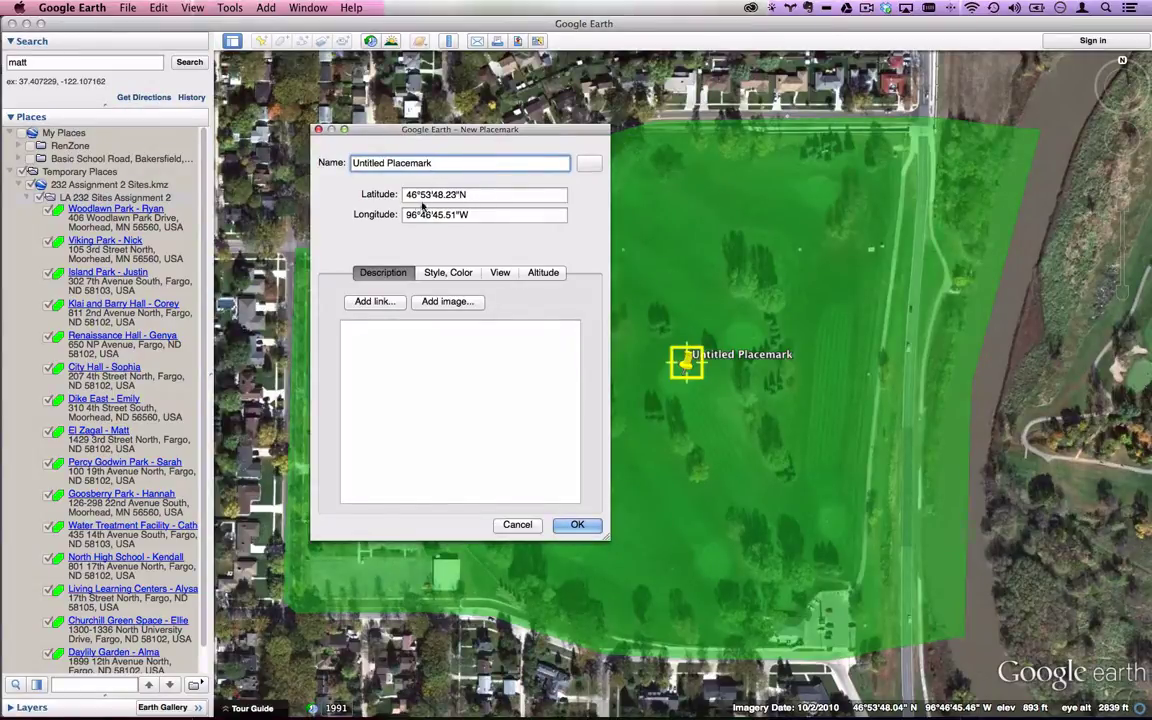
click(479, 196)
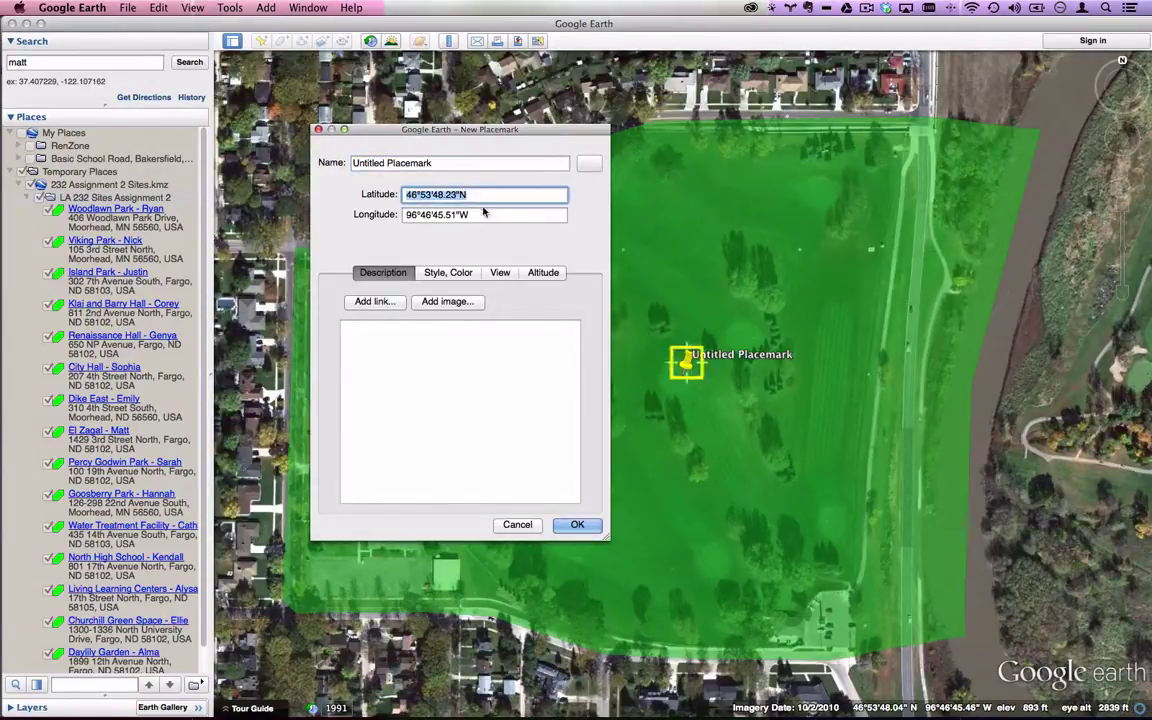
key(Tab)
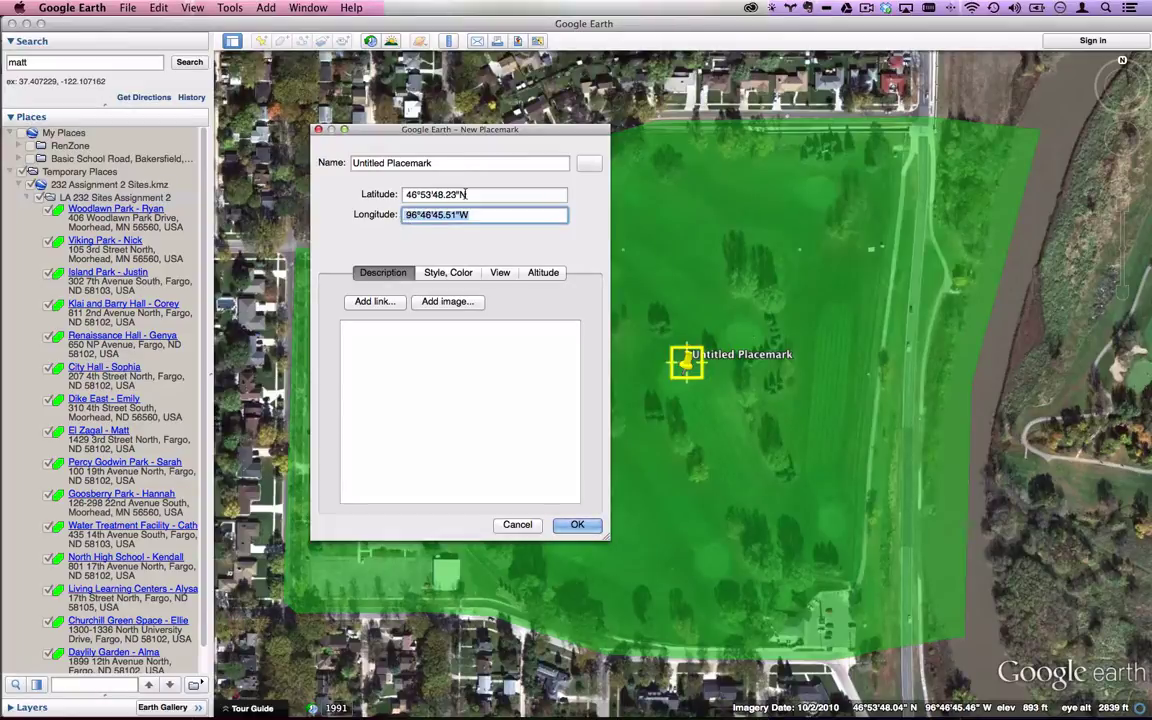
click(402, 196)
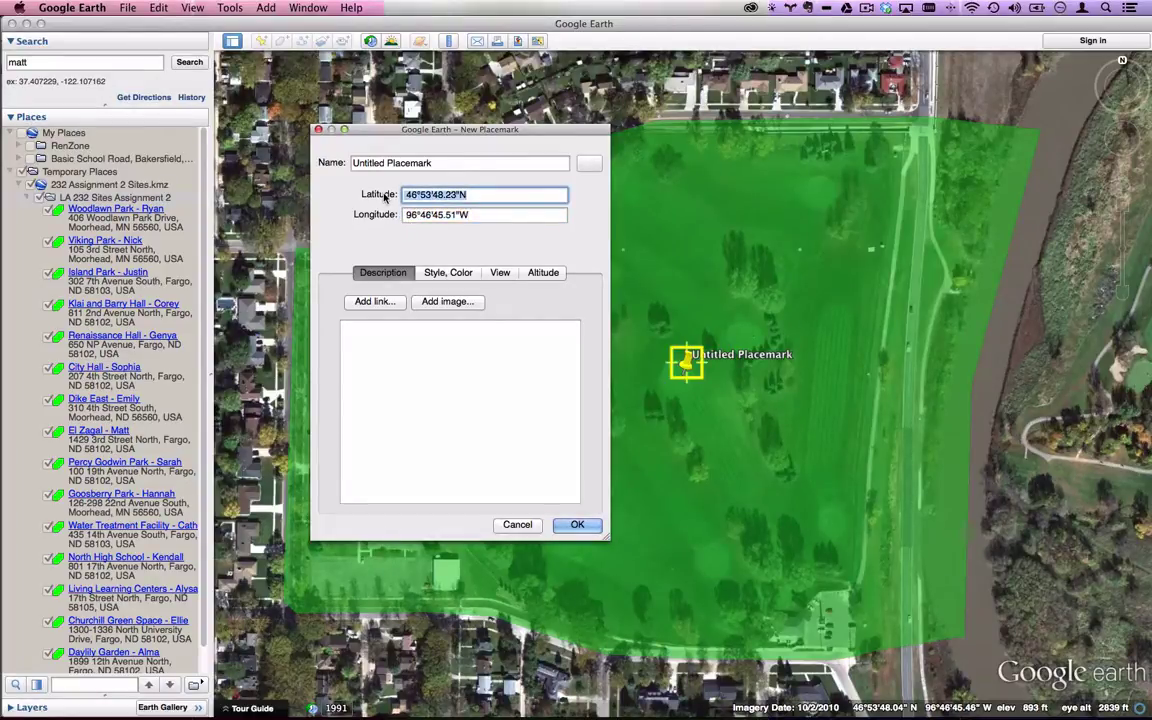
click(529, 527)
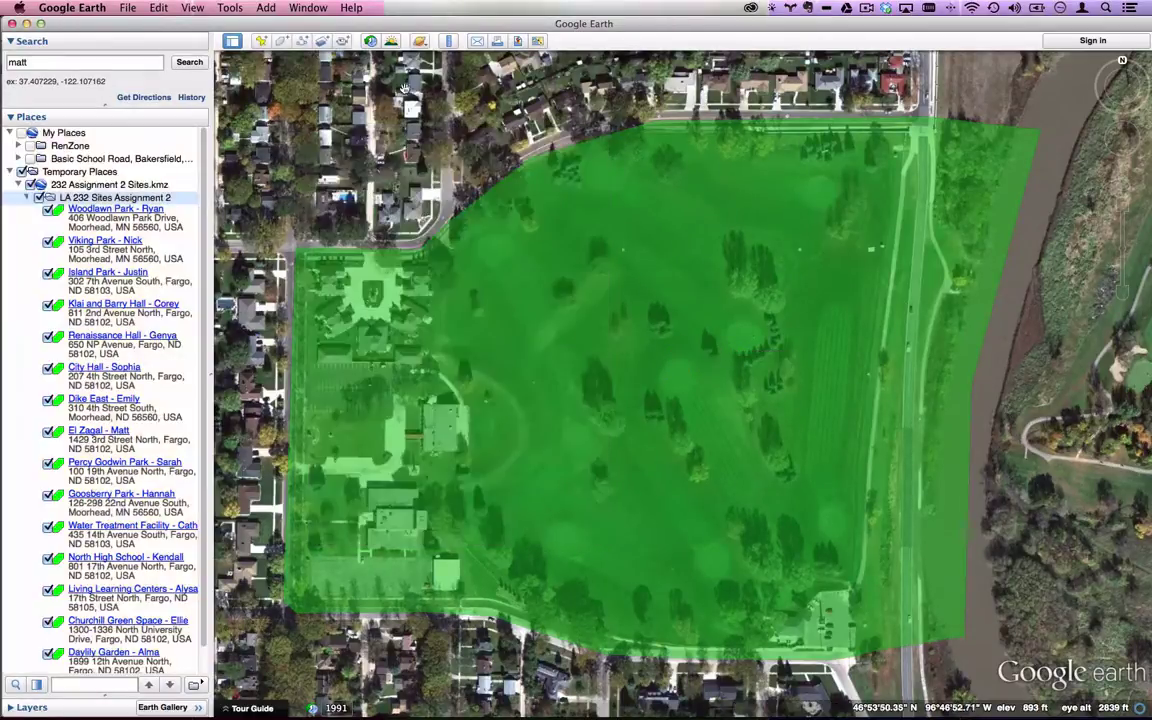
Set the latitude and longitude display to Decimal Degrees in the preferences and apply the change.
click(85, 7)
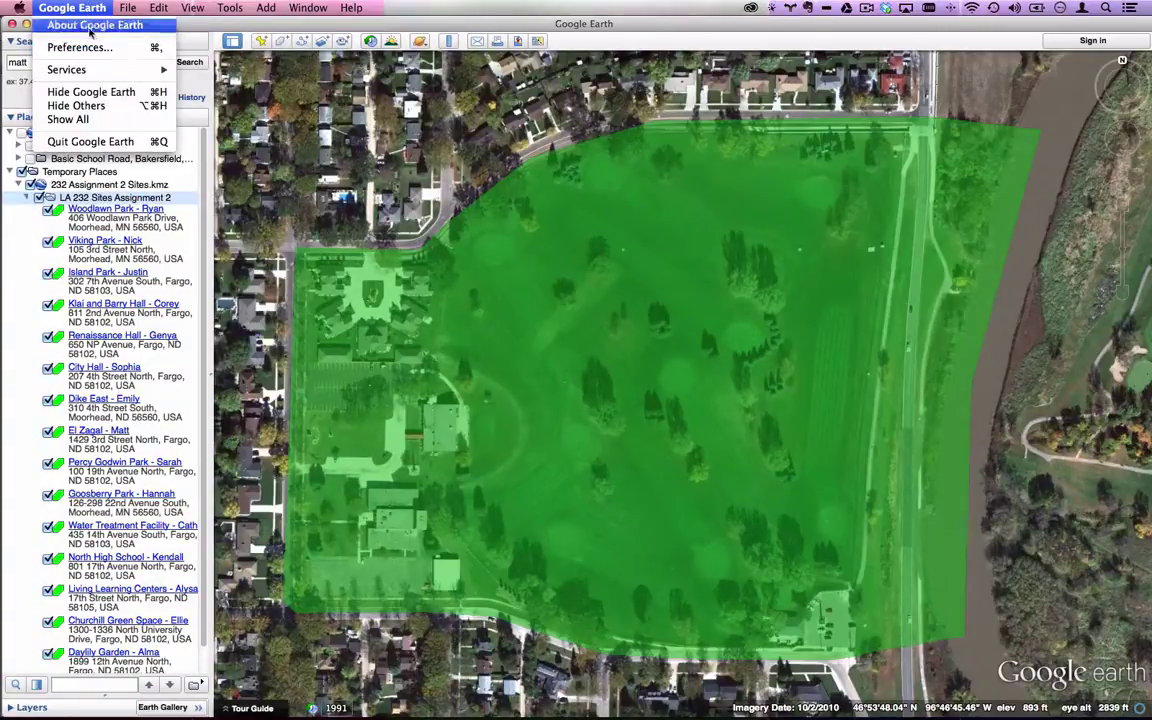
mouse_move(313, 7)
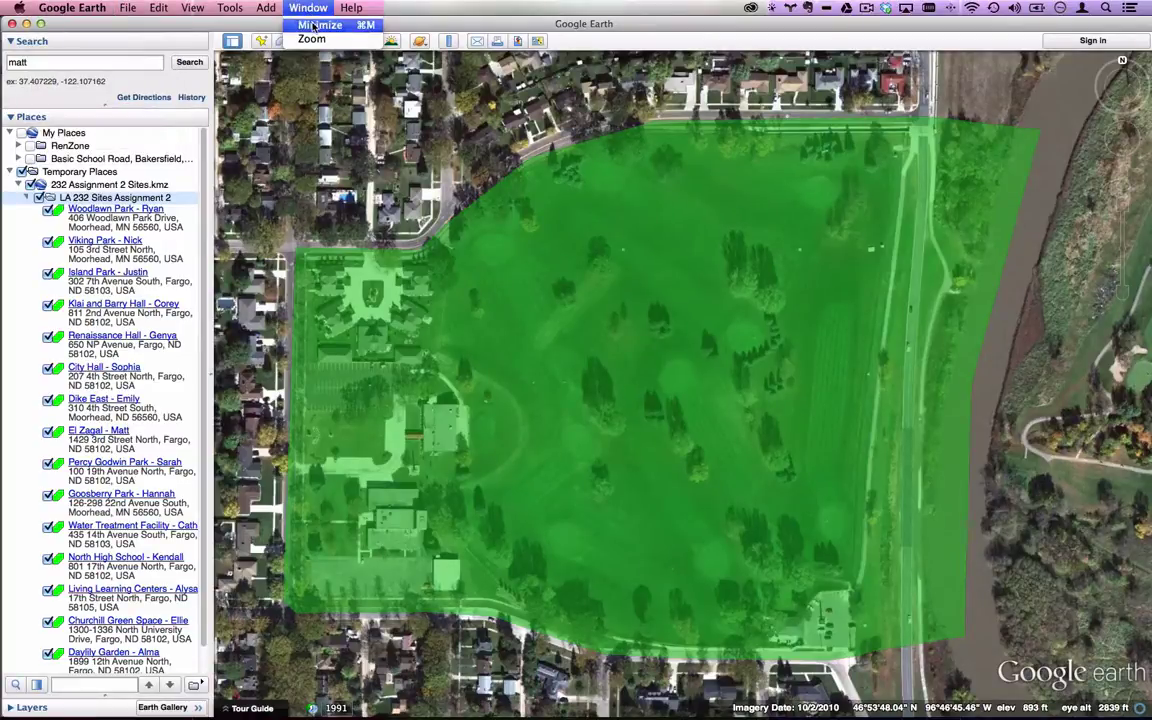
mouse_move(72, 7)
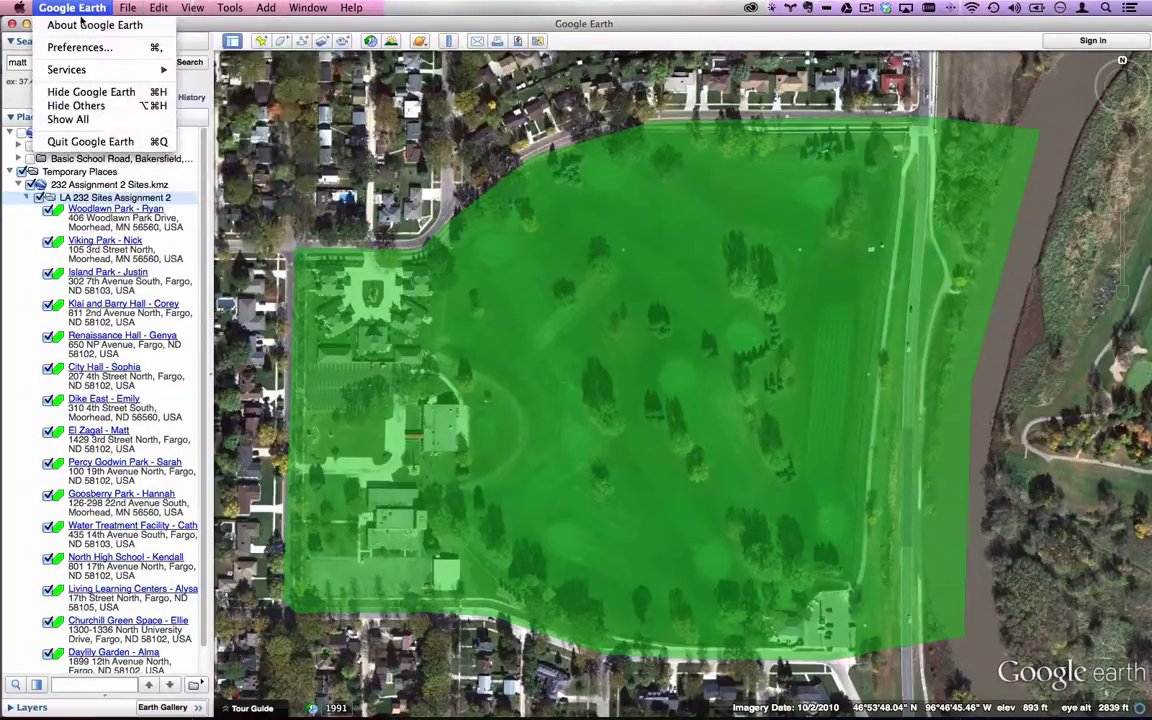
click(80, 44)
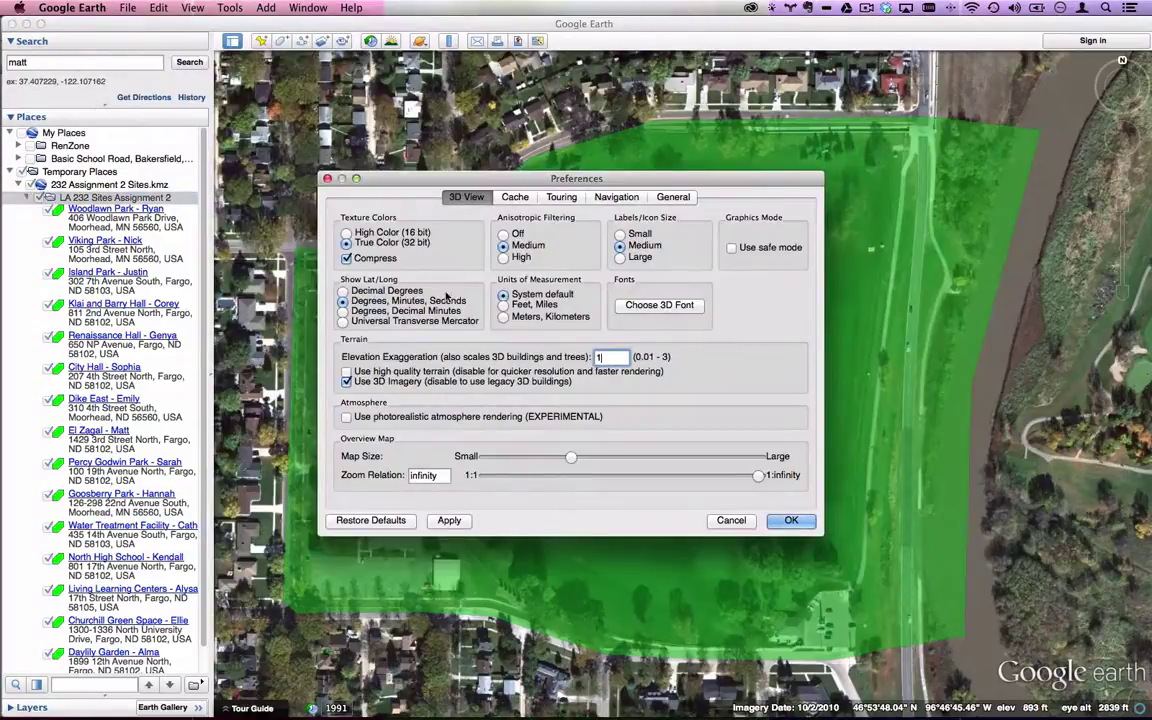
click(344, 290)
click(791, 520)
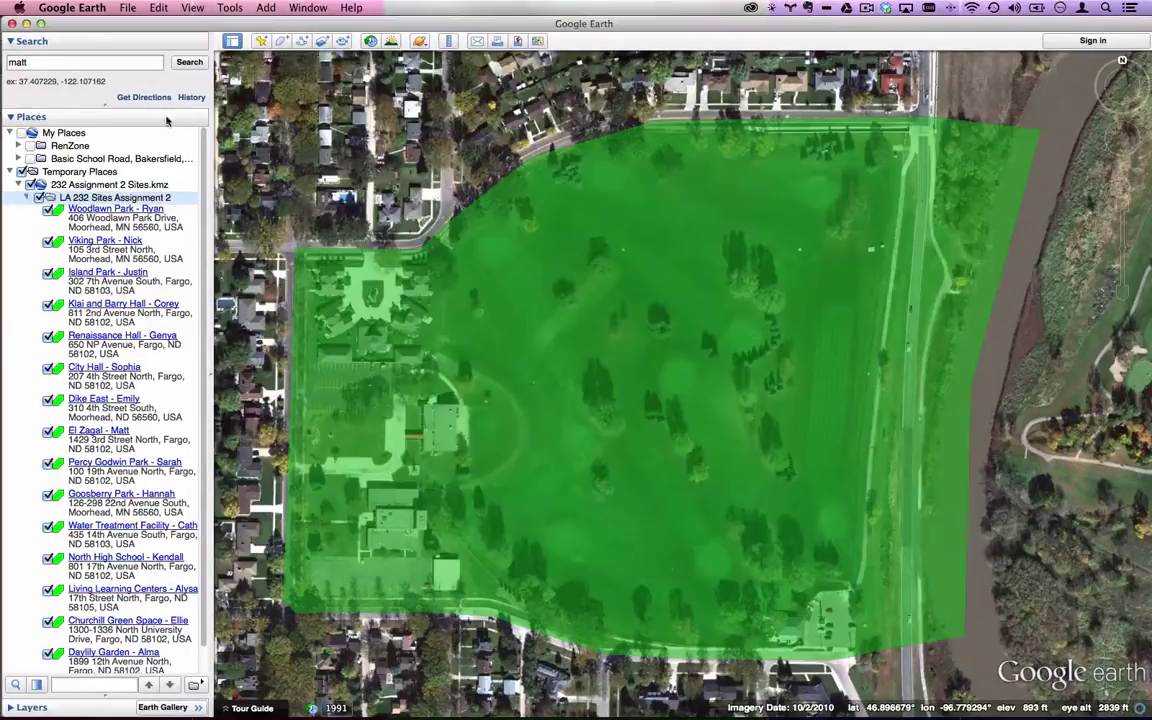
Add a new placemark, copy its latitude 46.896679°, and paste it on the Latitude line of elZagal.ai in Illustrator.
click(260, 41)
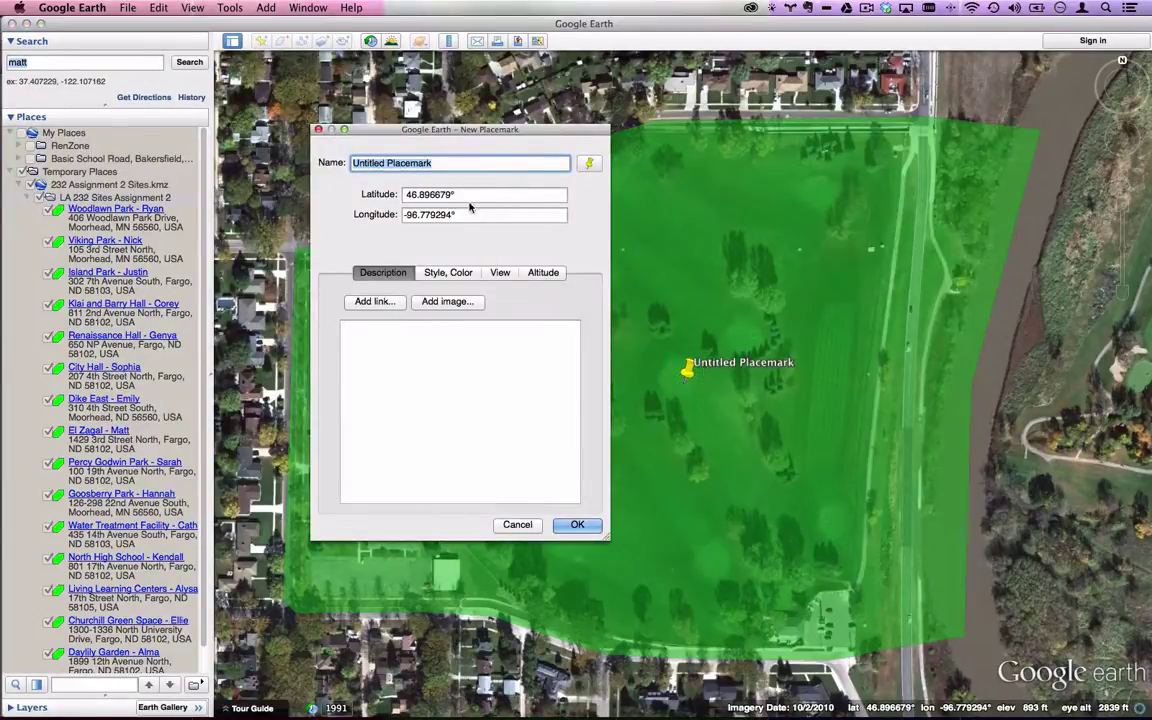
click(450, 194)
key(super+a)
key(super+c)
key(super+Tab)
key(super+shift+Tab)
key(super+shift+Tab)
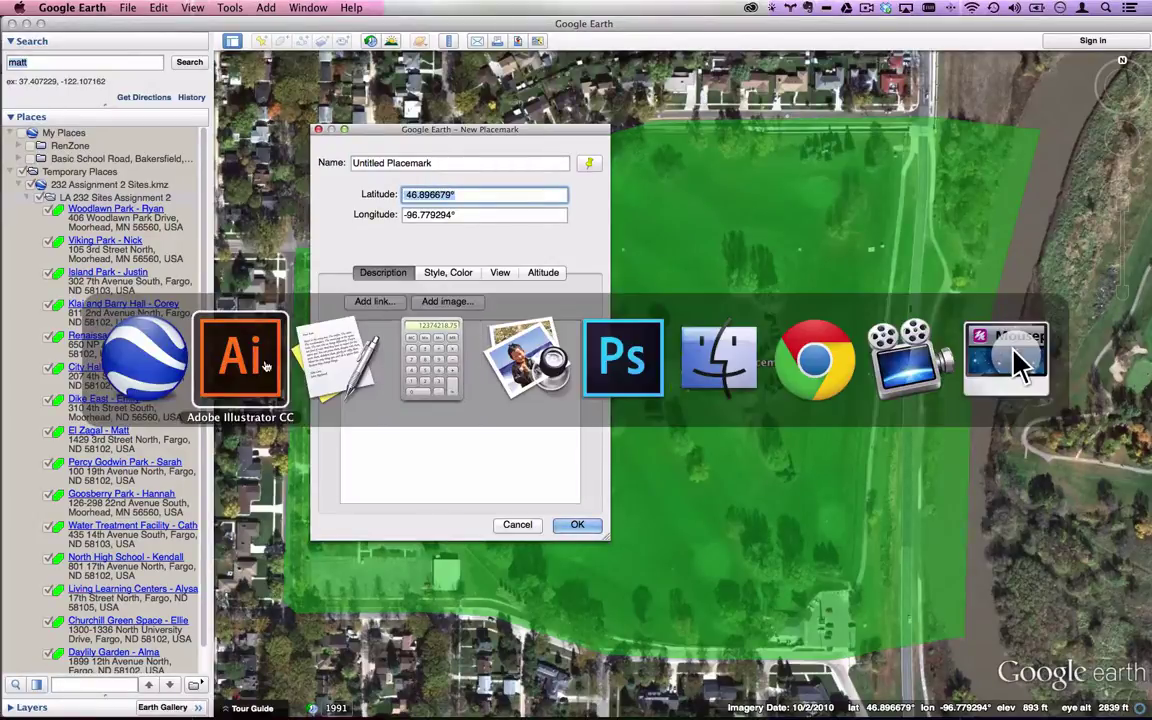
double_click(432, 280)
click(429, 291)
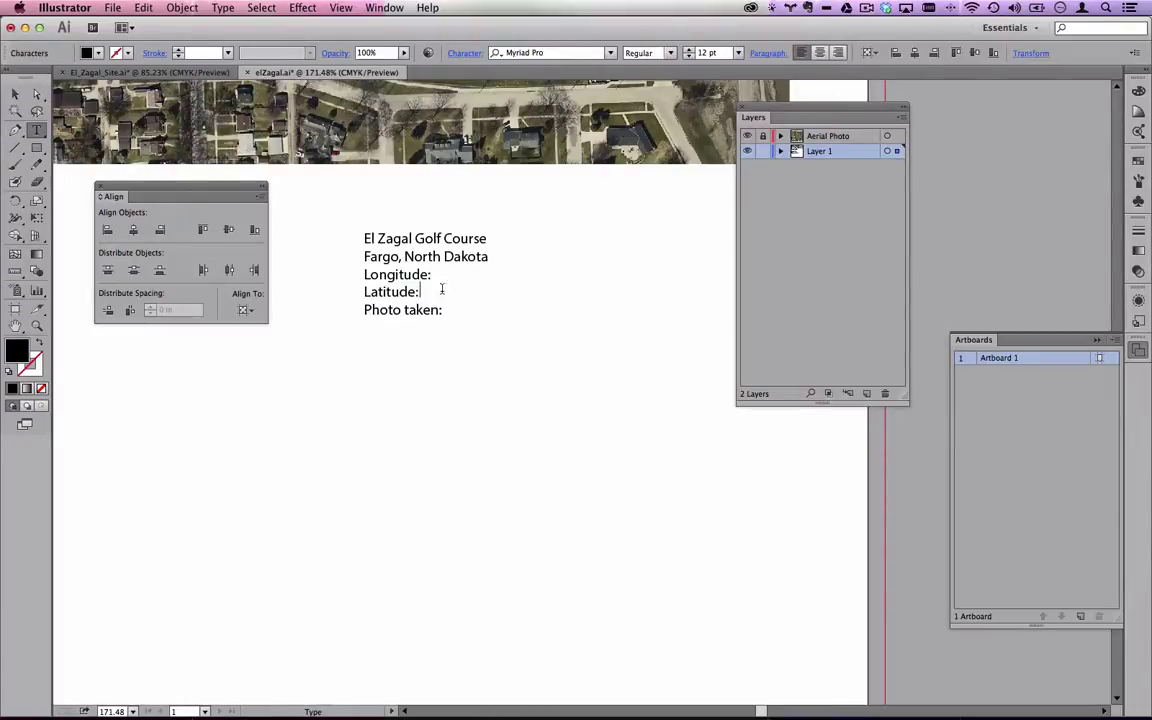
key(super+v)
key(super+z)
key(super+v)
Copy the placemark's longitude -96.779294° from Google Earth and paste it on the Longitude line in Illustrator.
key(super+Tab)
click(469, 214)
key(super+a)
key(super+c)
key(super+Tab)
click(432, 275)
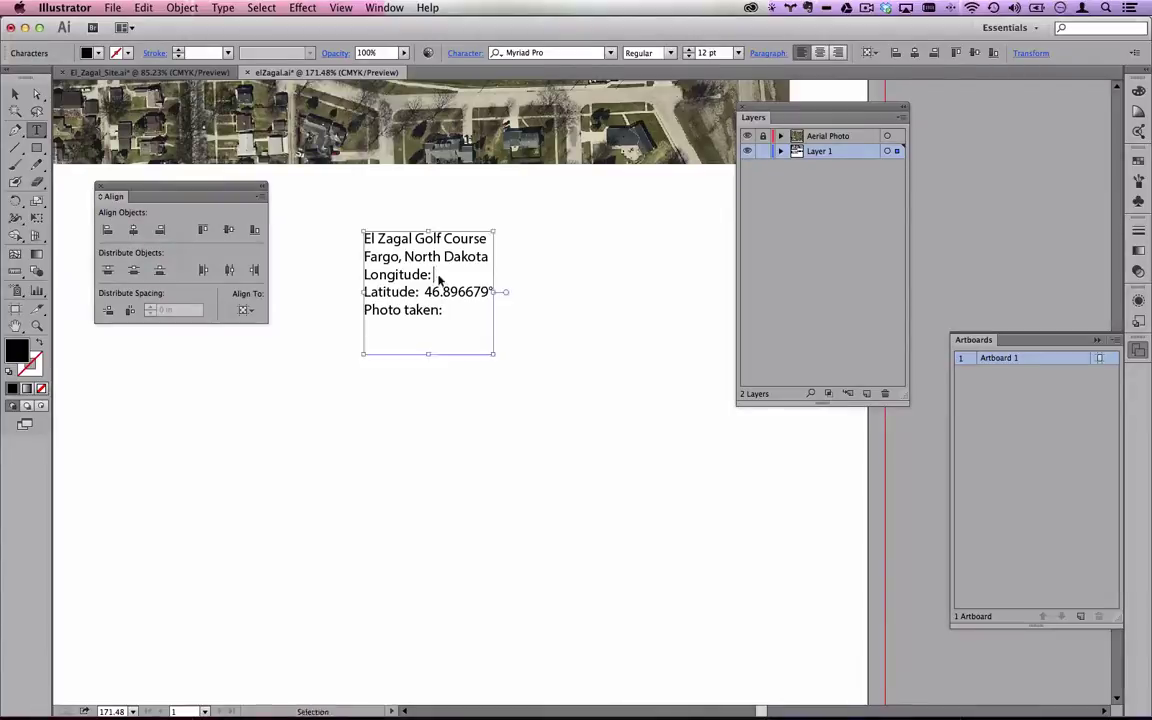
key(super+v)
Reposition the site text block in the blank area beneath the aerial photo.
click(15, 93)
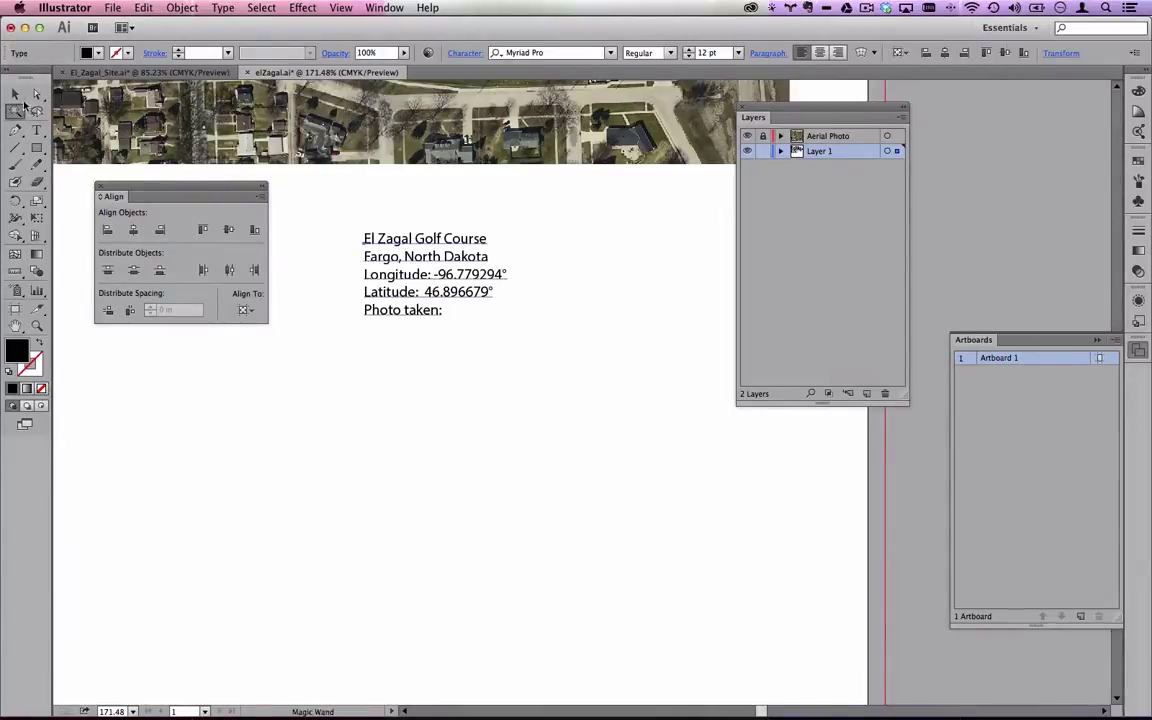
drag(404, 243, 420, 331)
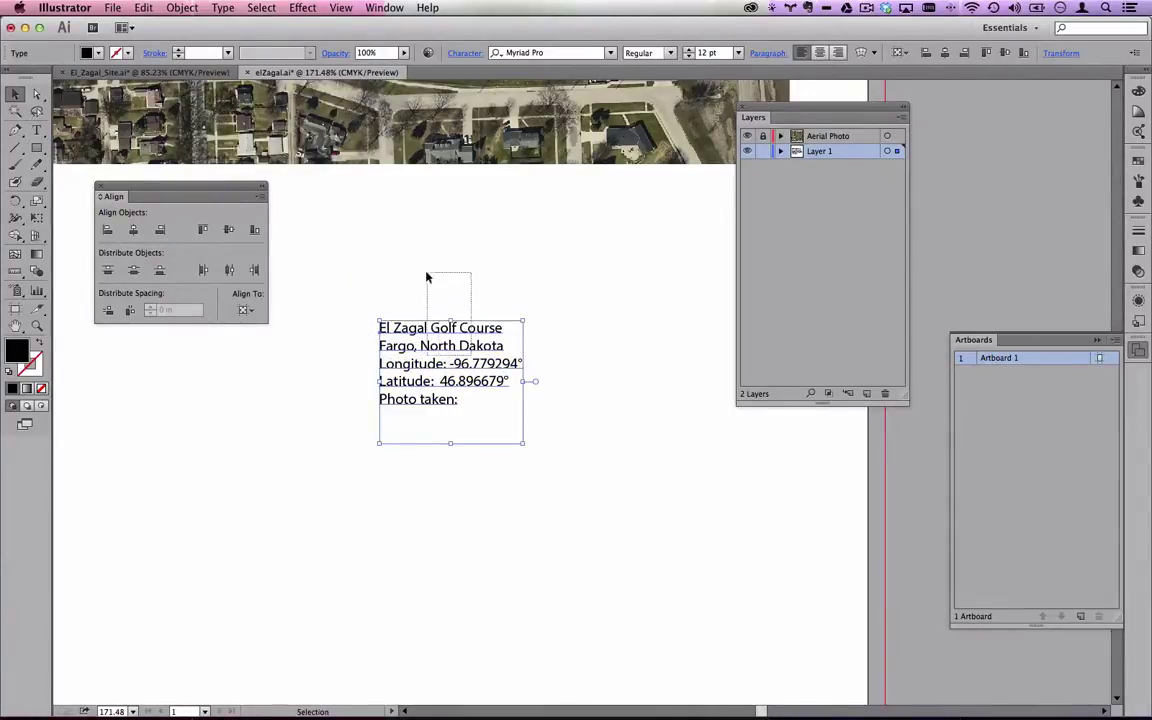
click(540, 206)
drag(488, 178, 432, 467)
drag(574, 302, 376, 270)
click(429, 428)
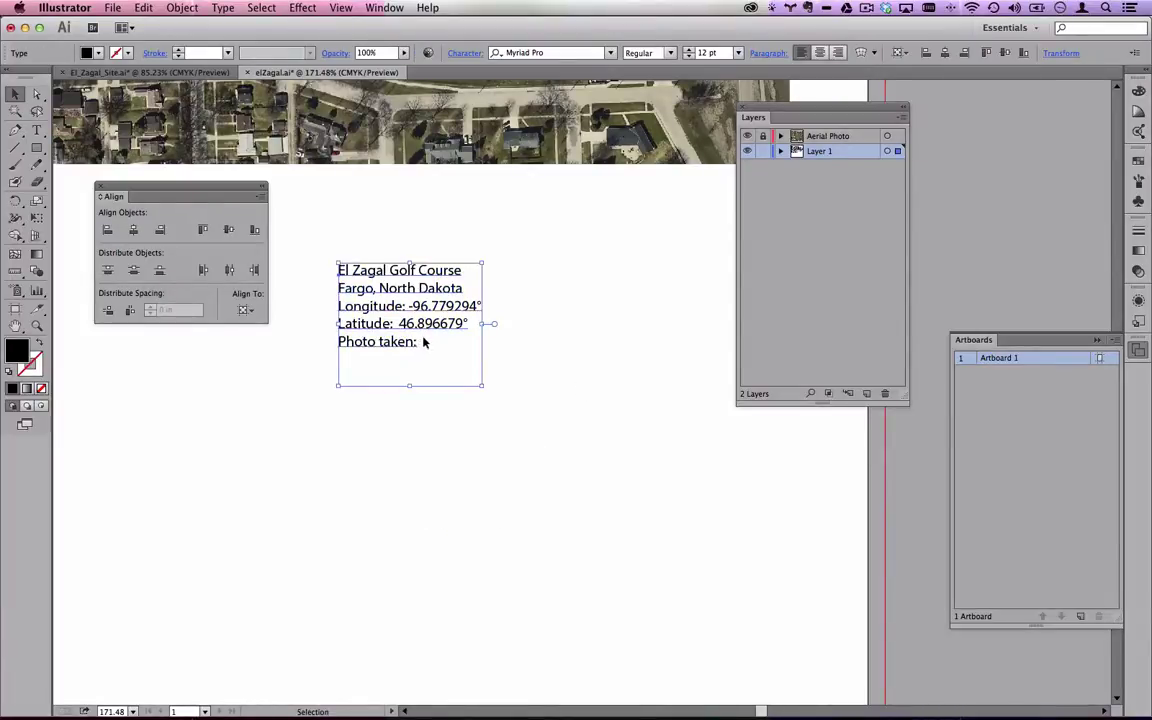
key(super+Tab)
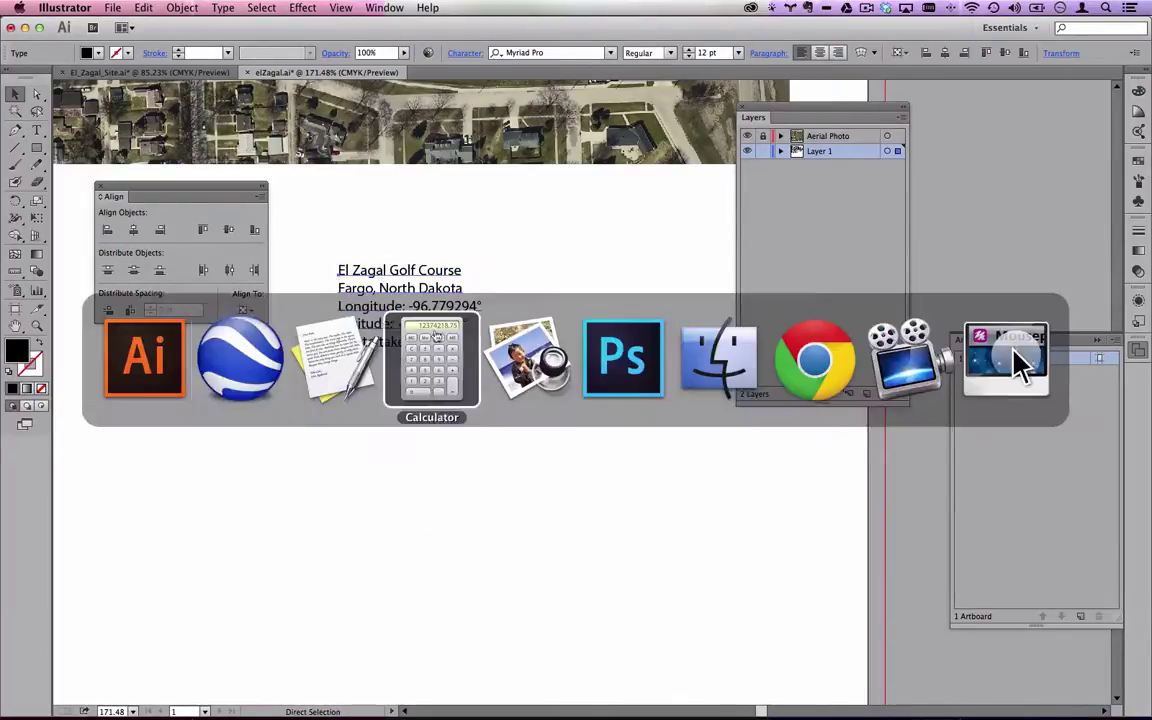
key(super+Tab)
key(super+Tab)
key(super+Tab)
key(super+Tab)
key(super+Tab)
key(super+Tab)
key(super+Tab)
key(super+Tab)
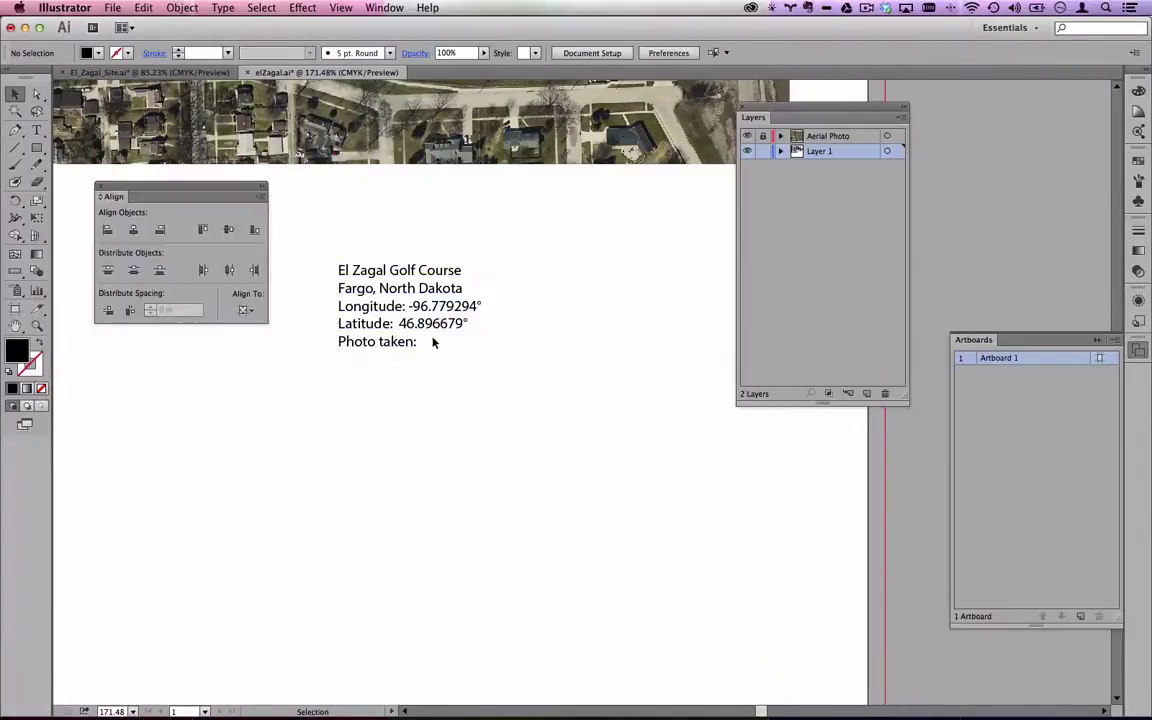
Complete the "Photo taken:" line with May 3, 2008 and move the text block just beneath the aerial photo's lower-right corner.
double_click(418, 341)
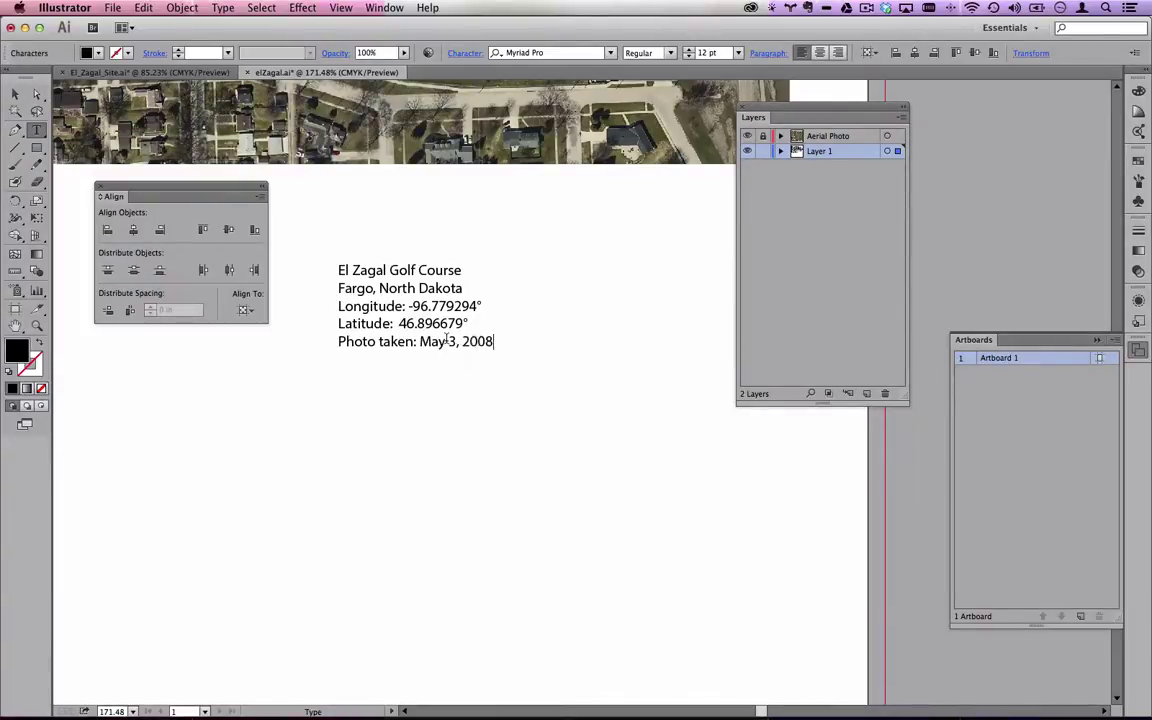
click(15, 93)
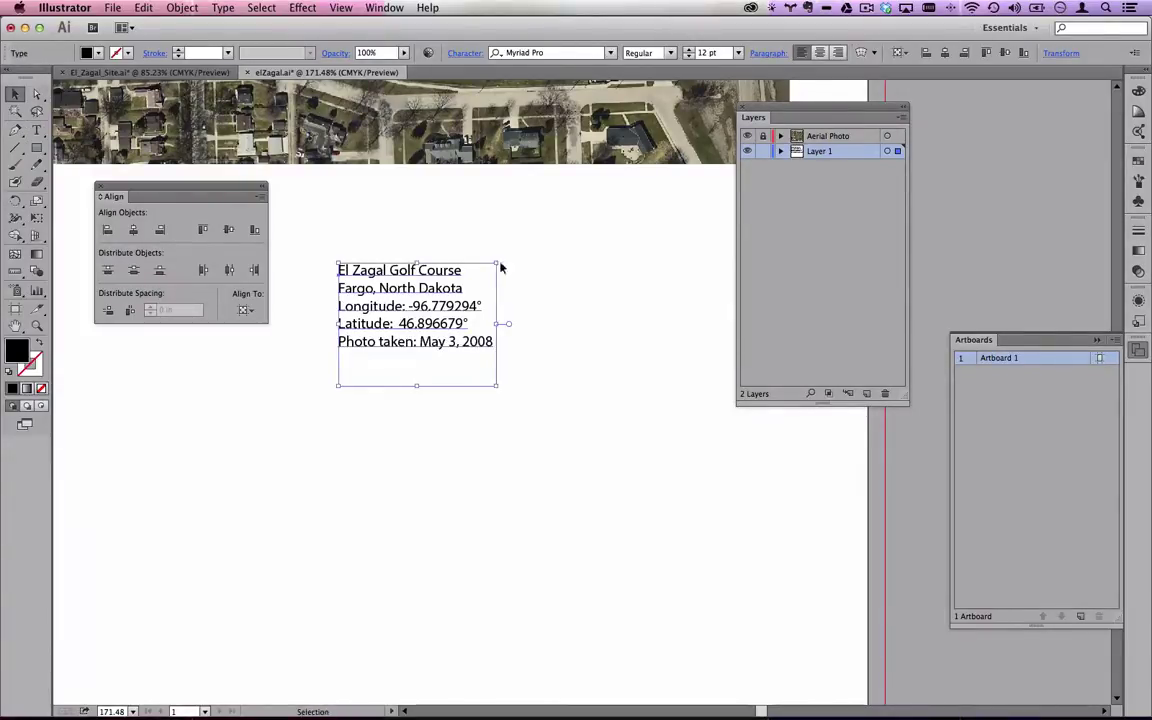
click(432, 245)
key(super+0)
drag(430, 244, 615, 352)
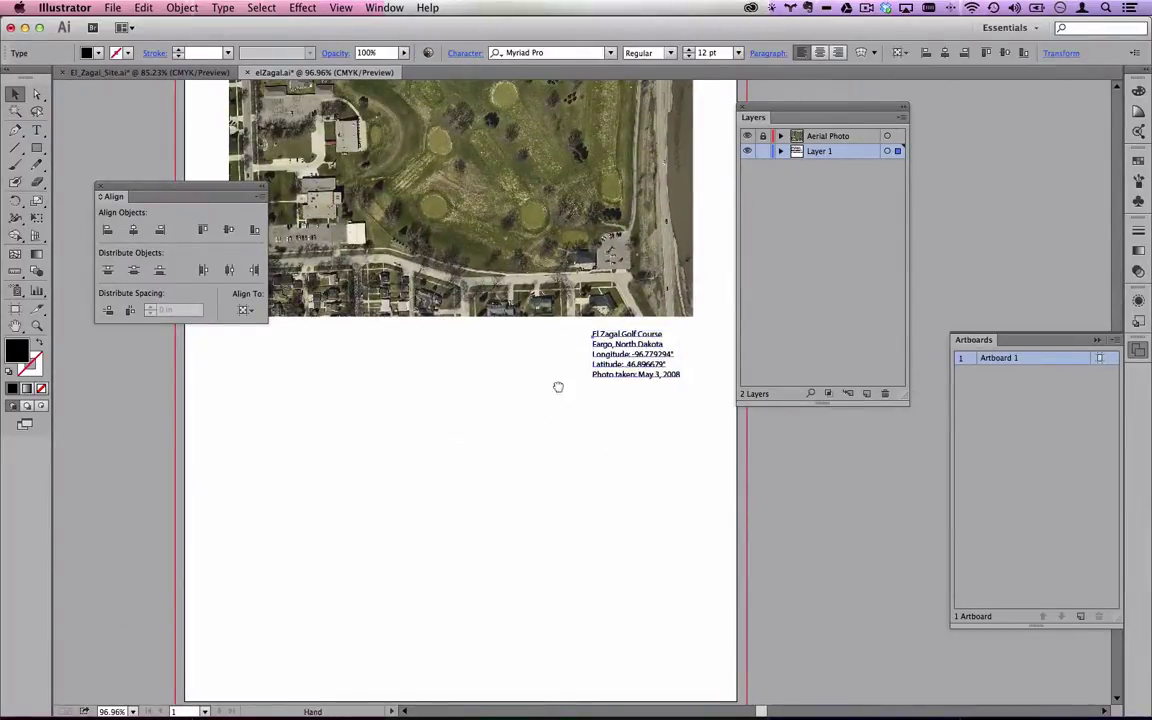
drag(566, 386, 470, 450)
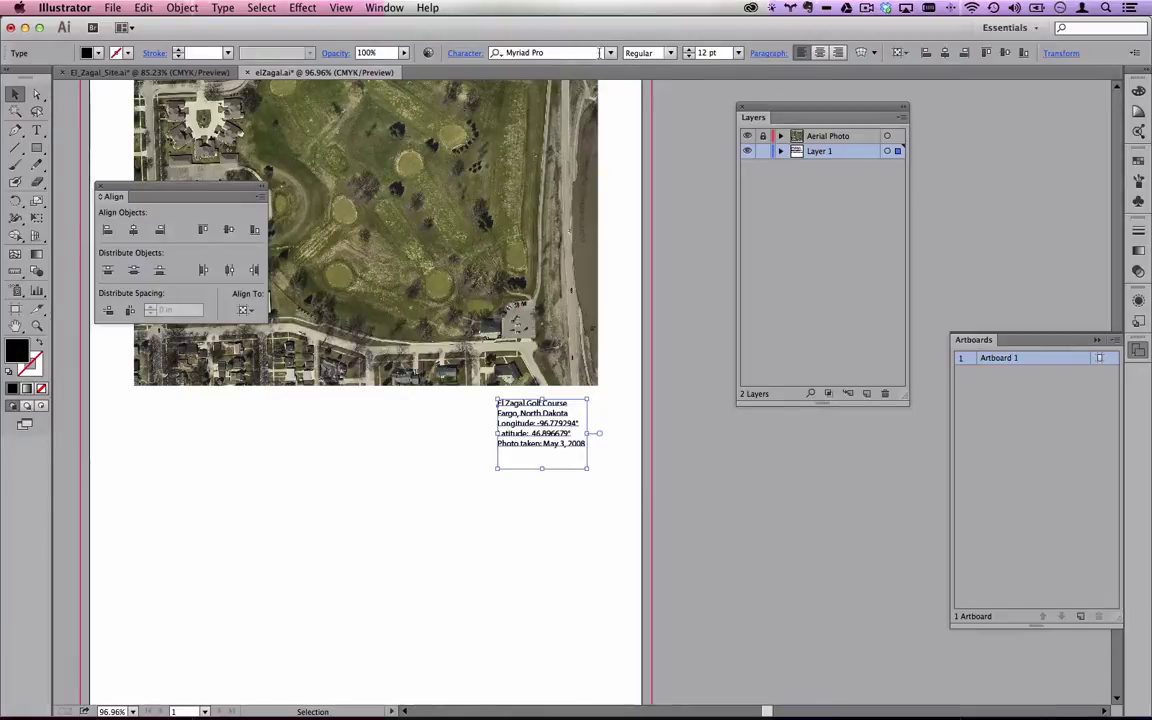
Display the document's character styles and place them clear of the text block.
click(384, 7)
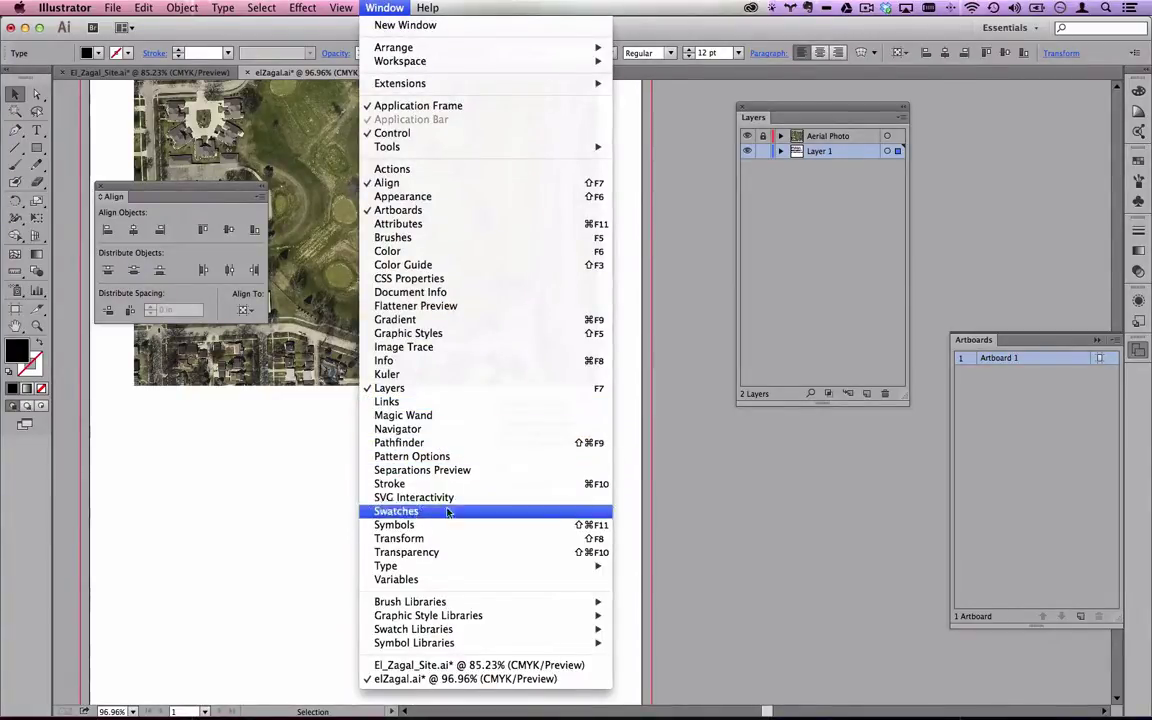
mouse_move(474, 566)
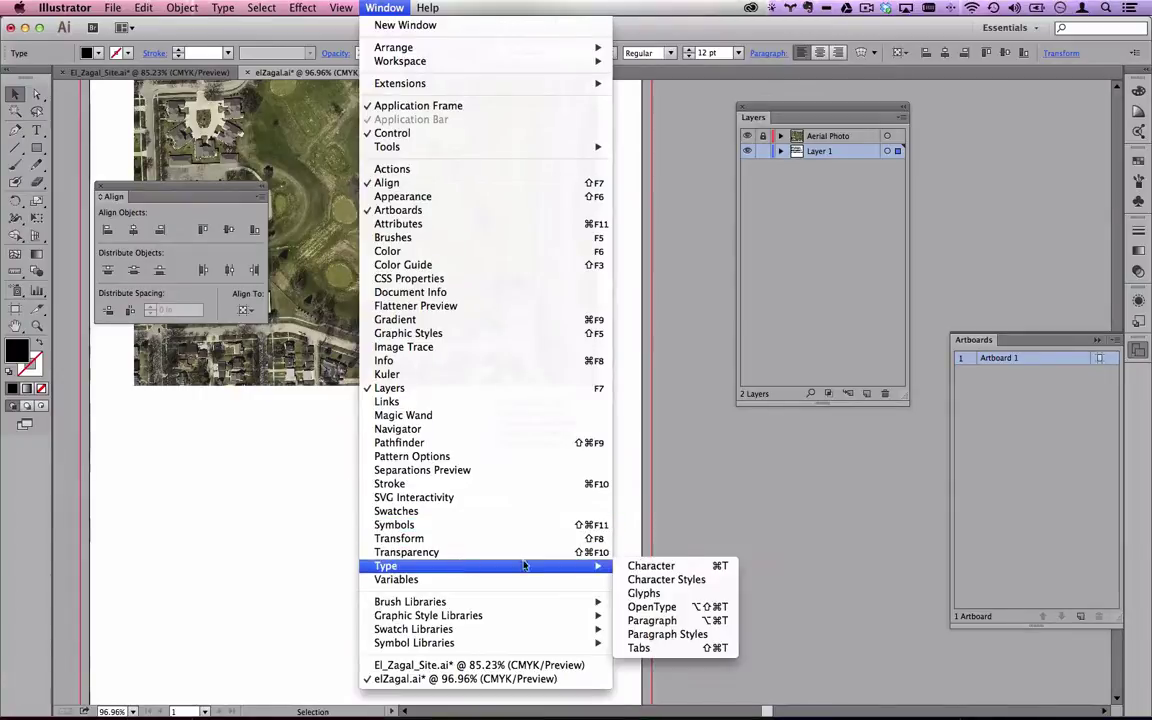
click(684, 584)
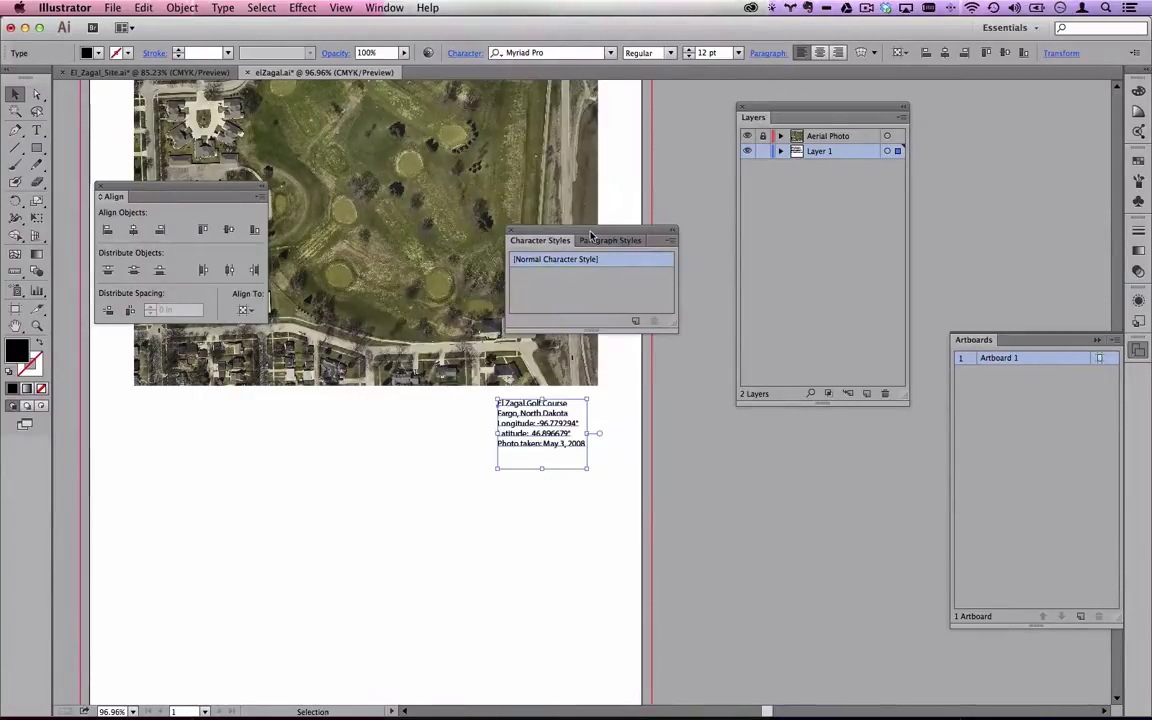
drag(577, 235, 591, 162)
Format the "El Zagal Golf Course" line as 28 pt Myriad Pro Bold.
key(t)
click(565, 403)
drag(567, 401, 492, 402)
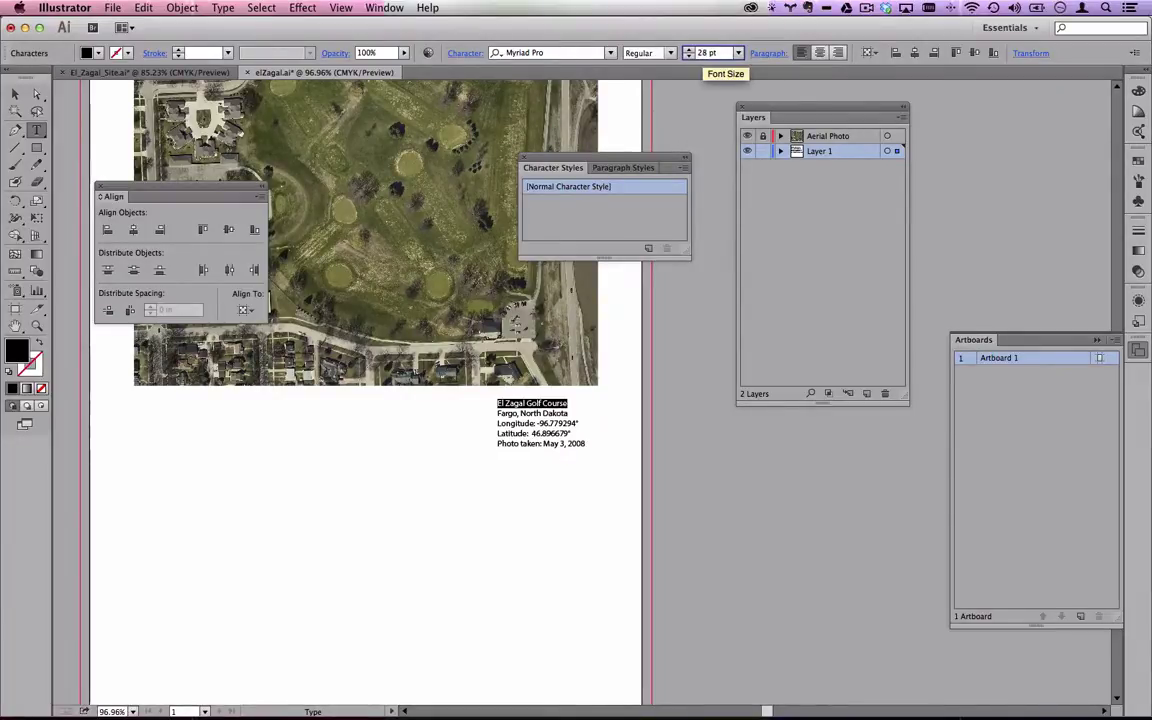
key(Return)
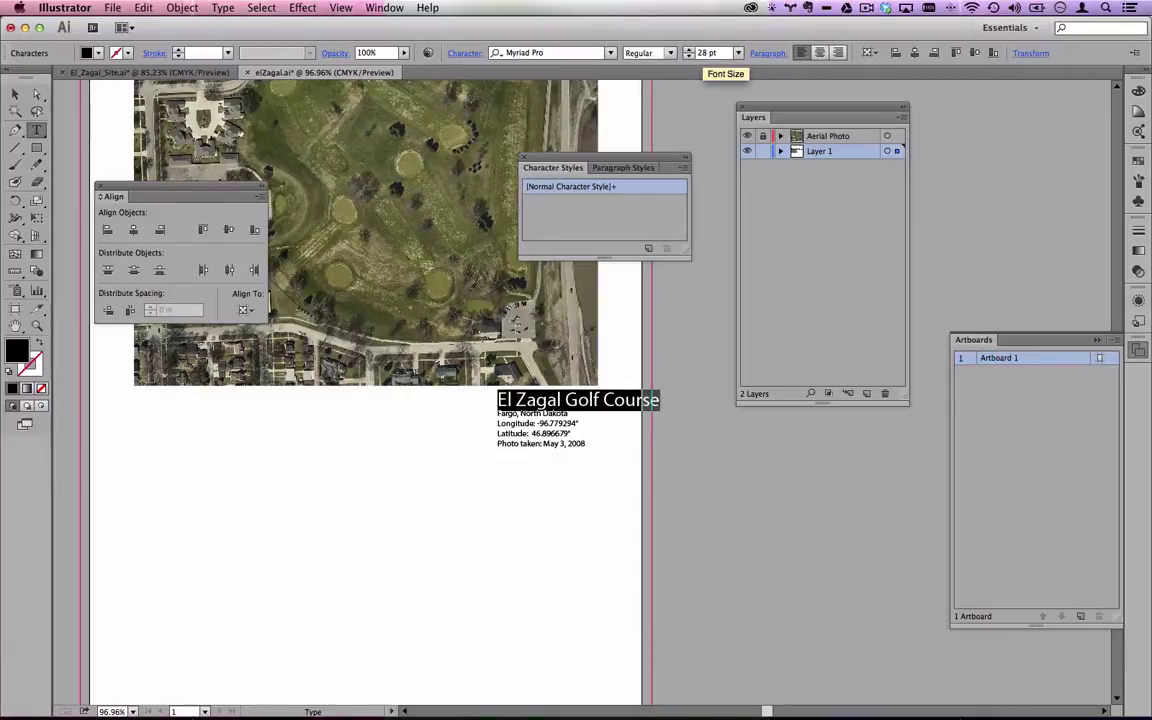
click(670, 53)
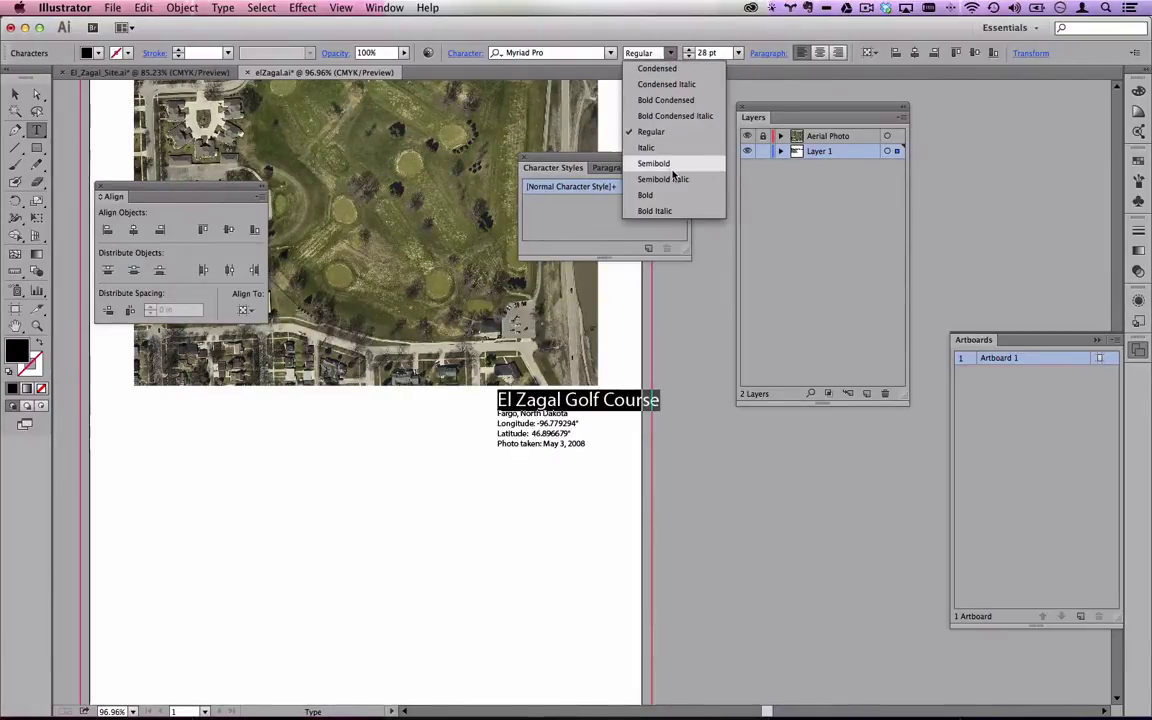
click(664, 195)
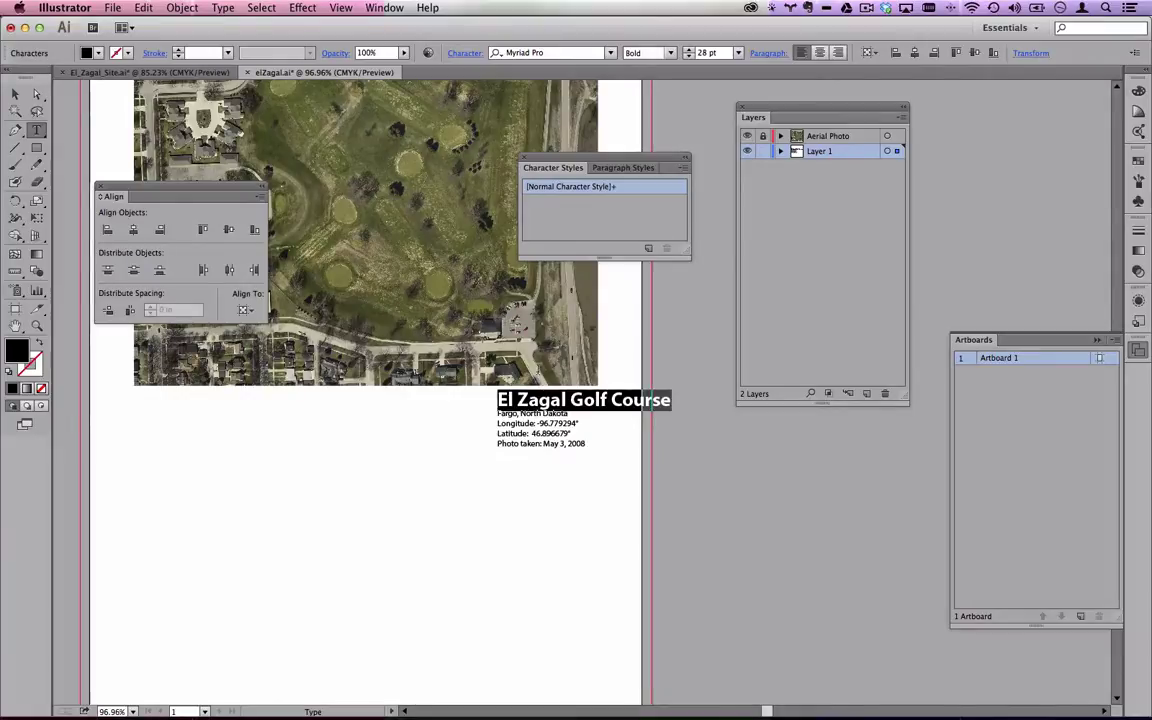
Create a character style named SiteName from the selected "El Zagal Golf Course" line.
drag(575, 157, 514, 228)
click(556, 234)
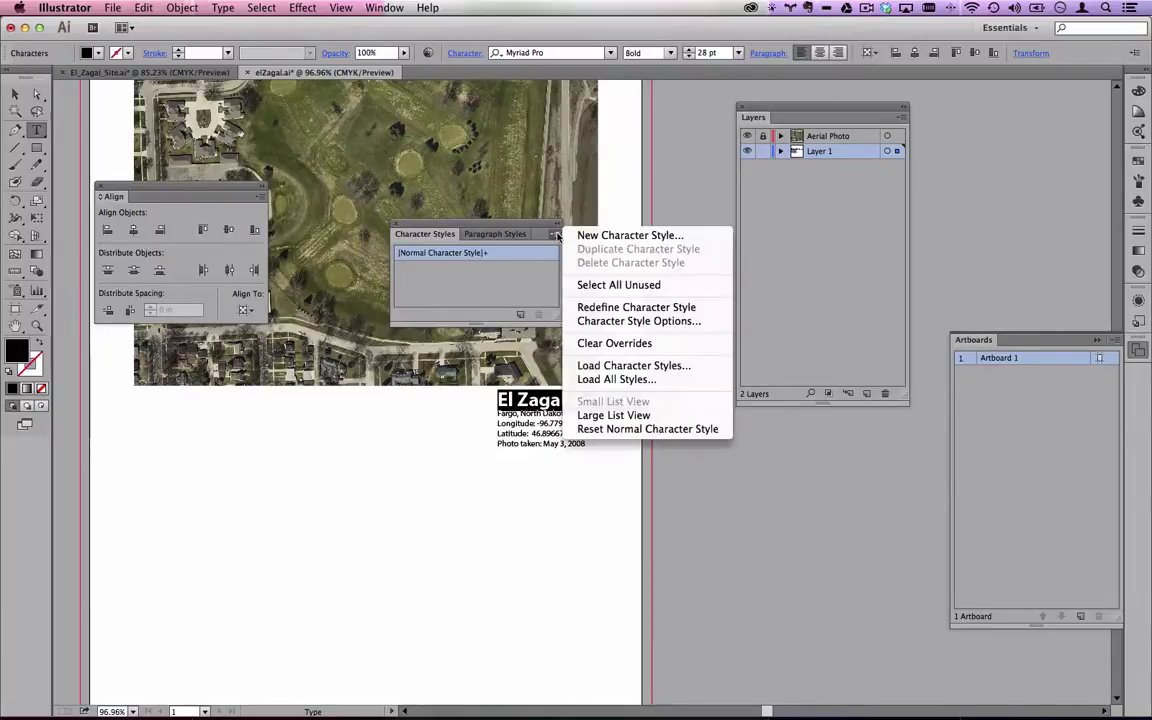
click(600, 235)
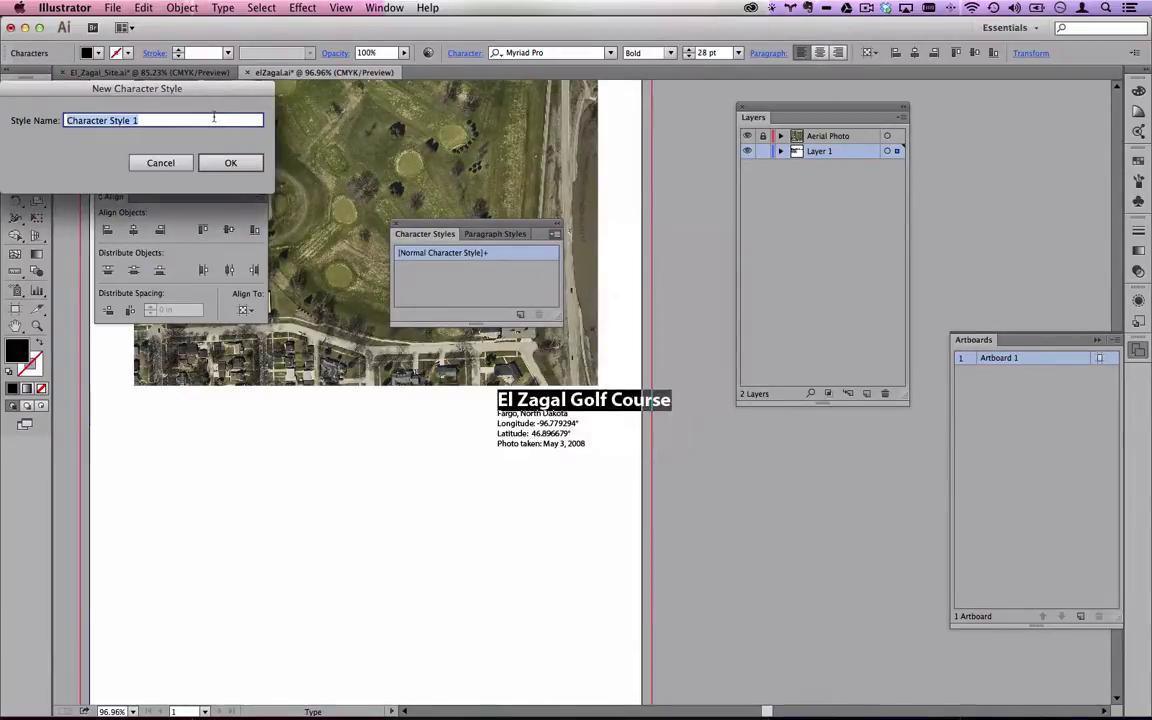
drag(212, 97, 663, 261)
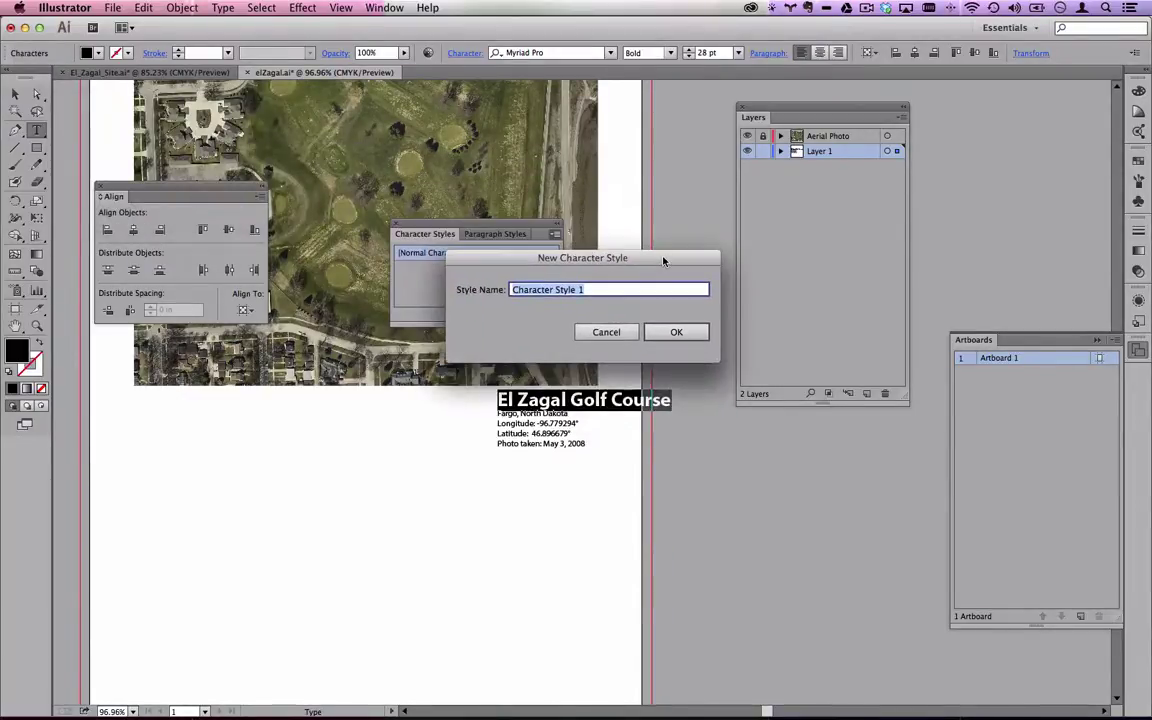
key(BackSpace)
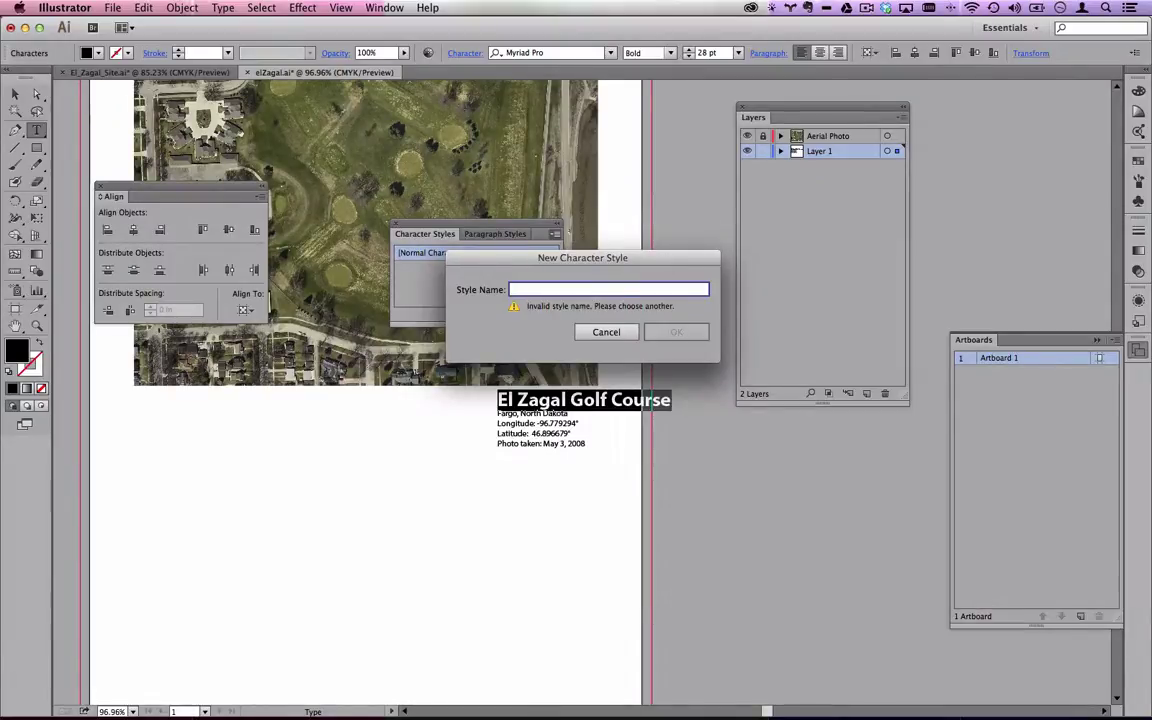
text(SiteName)
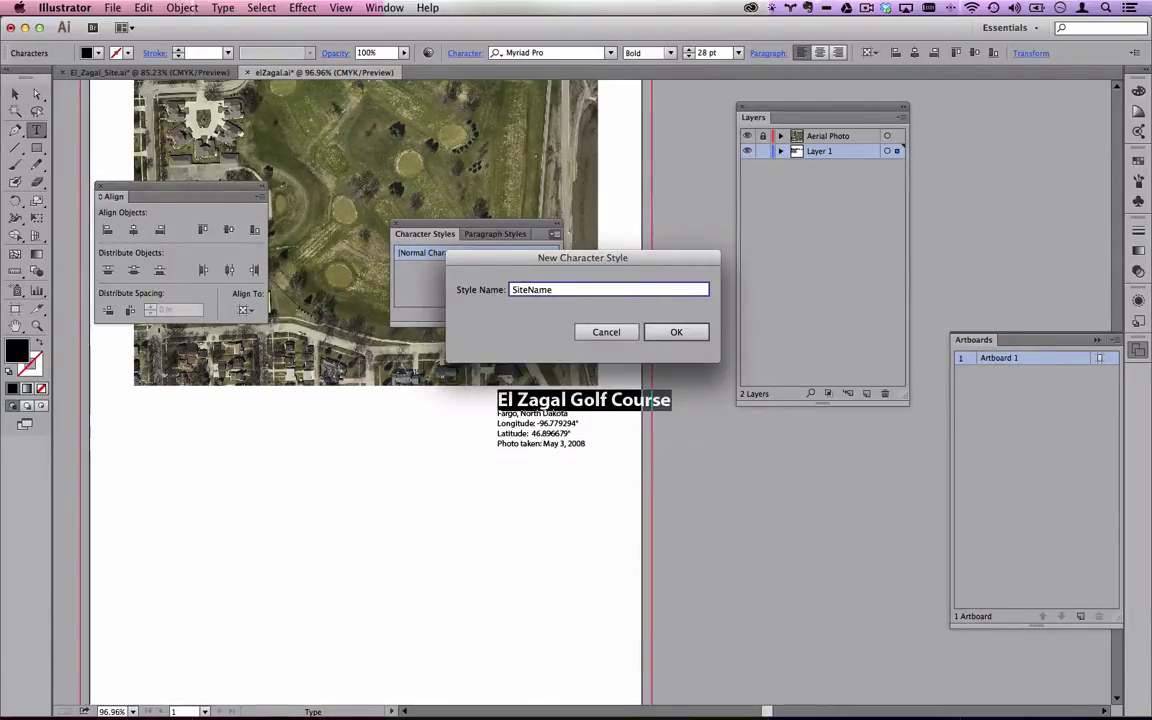
click(695, 331)
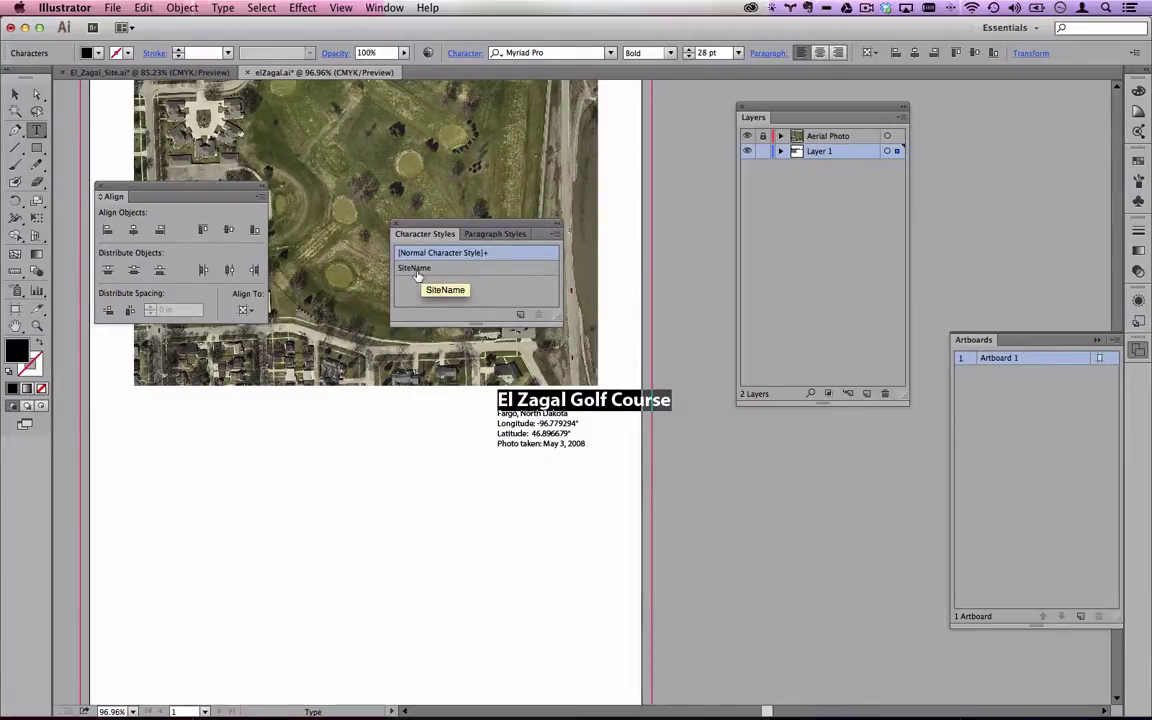
Format the "Fargo, North Dakota" line as 15 pt Myriad Pro Italic.
click(559, 415)
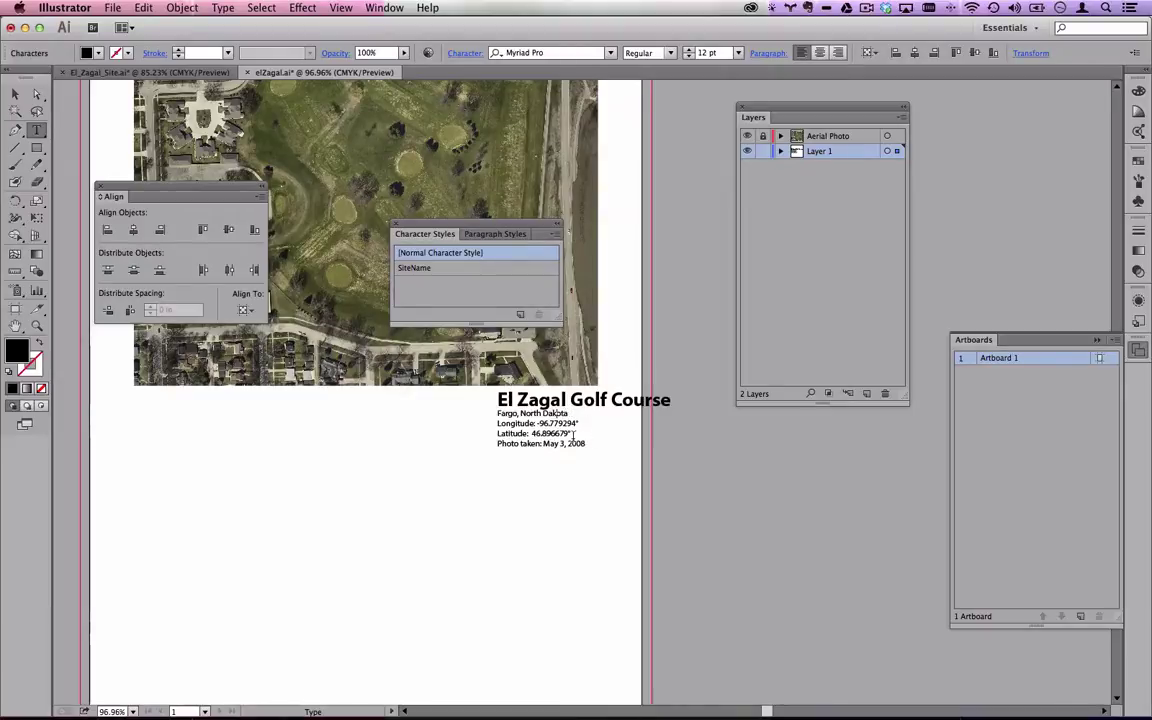
drag(571, 414, 478, 409)
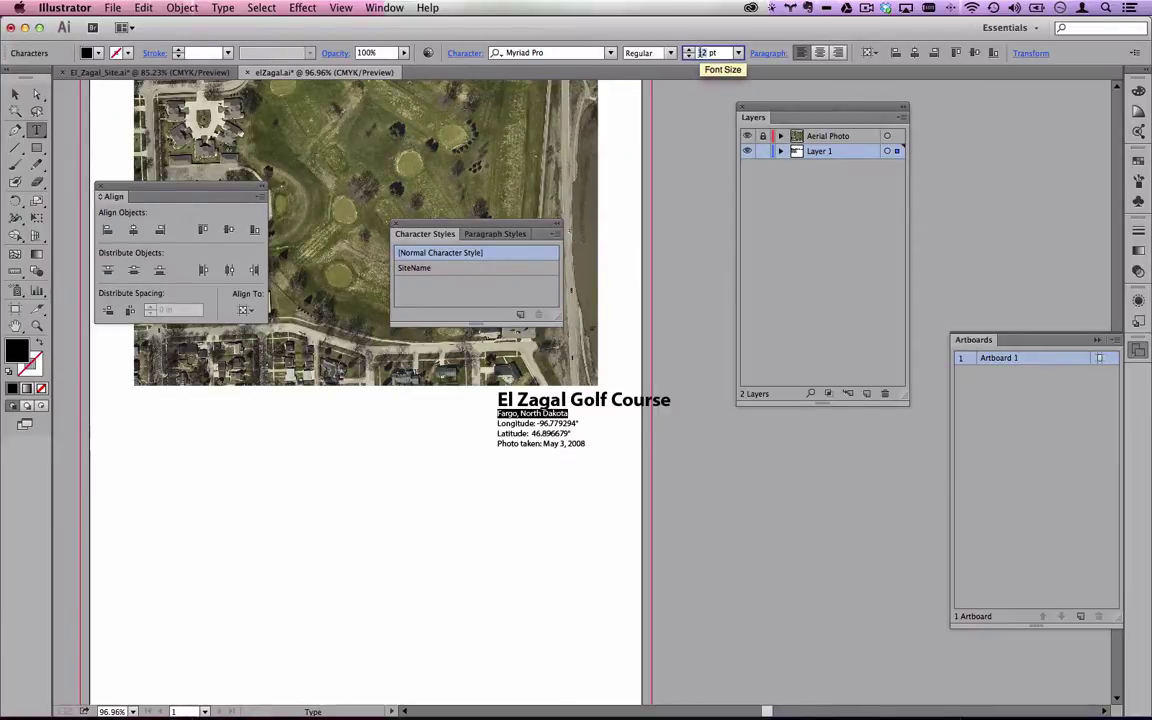
key(Return)
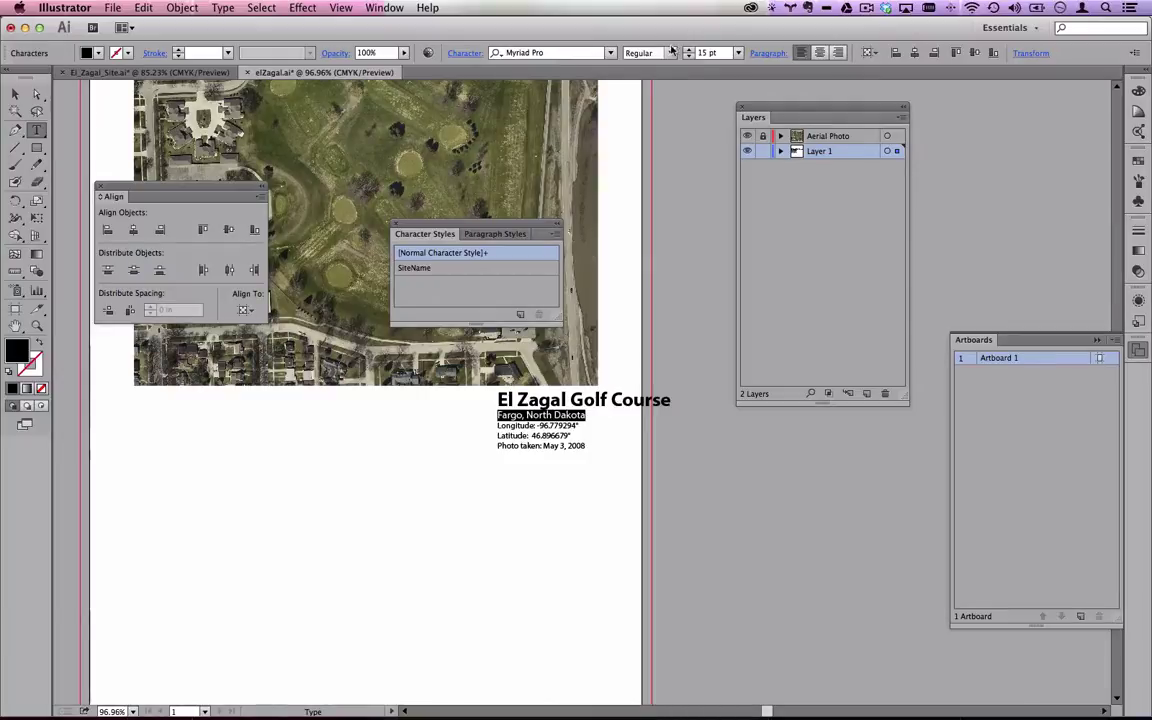
click(672, 53)
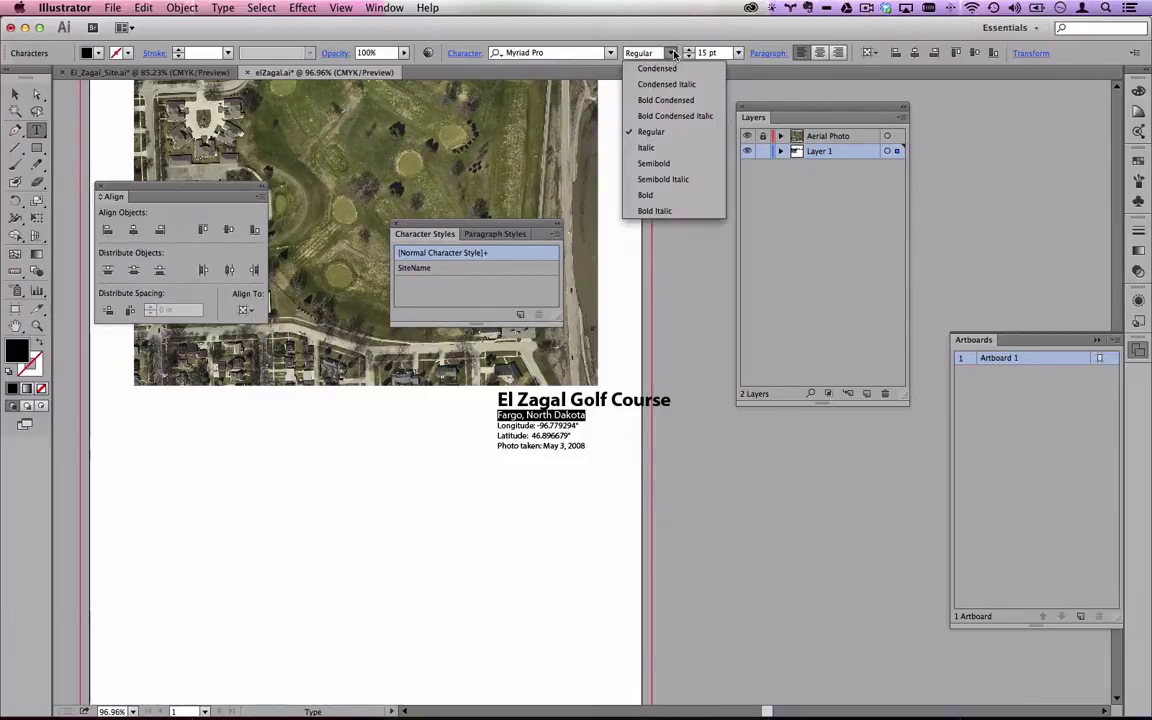
click(676, 141)
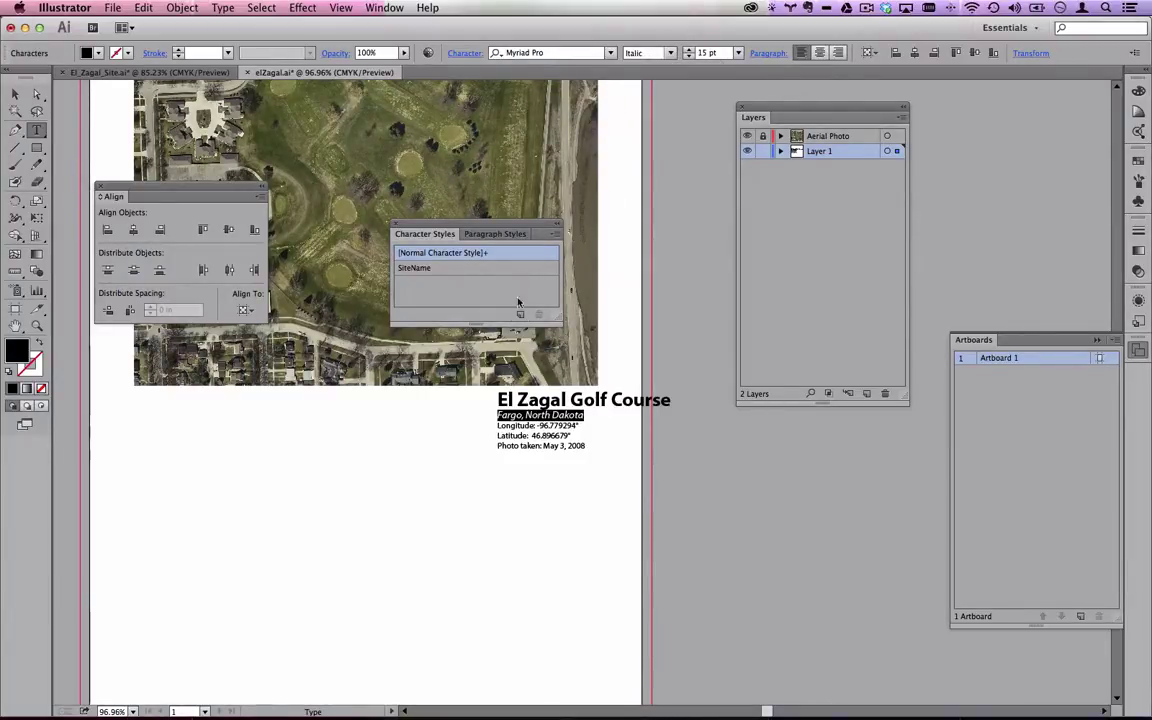
Save the "Fargo, North Dakota" line's formatting as a new character style named SiteLocation.
click(555, 233)
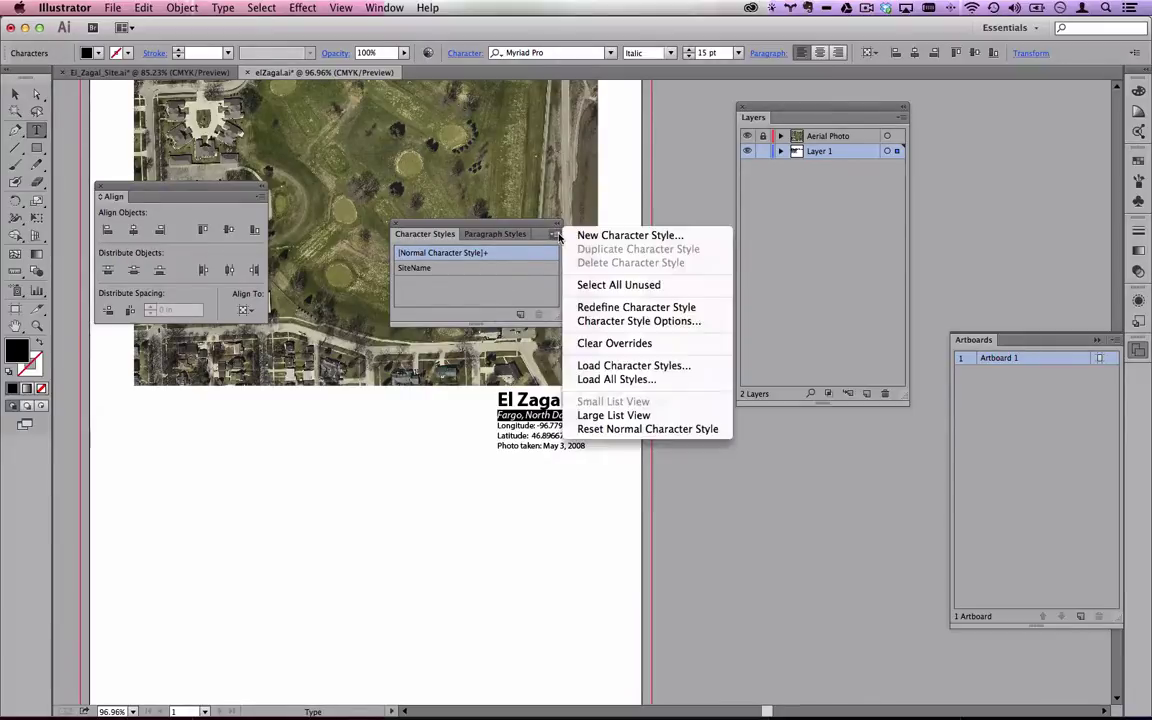
click(615, 237)
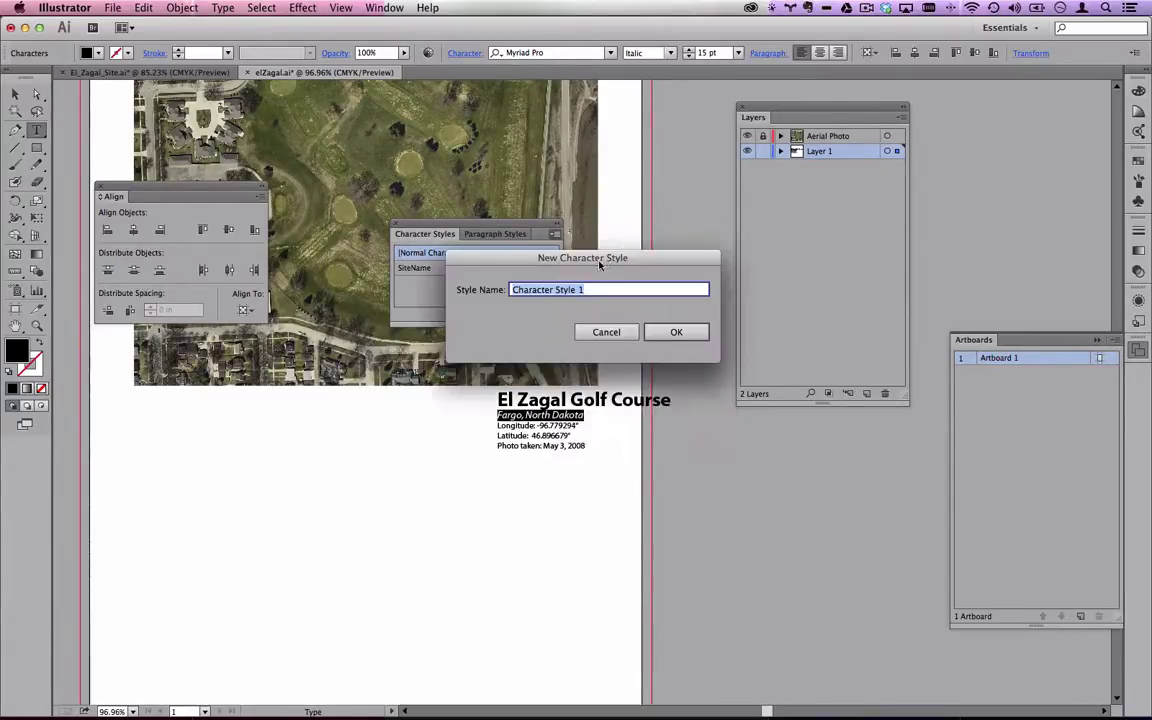
text(SiteLocation)
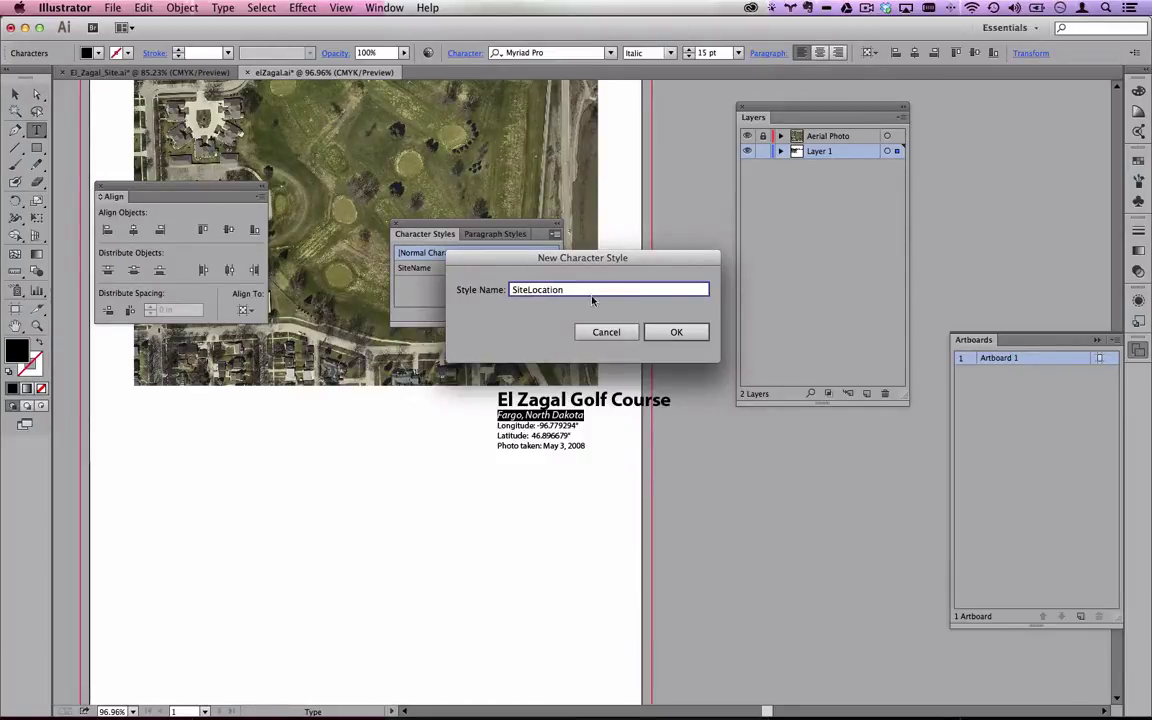
click(676, 331)
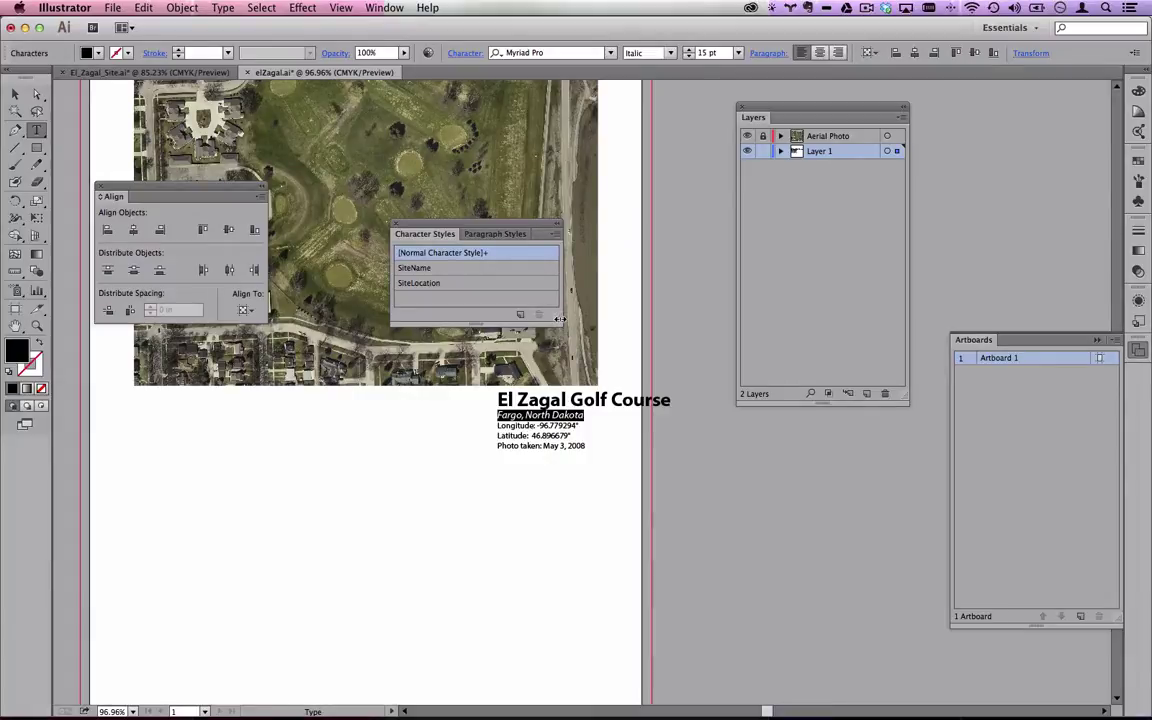
Fill the longitude, latitude and photo date lines of the text block with a medium gray.
drag(580, 445, 497, 425)
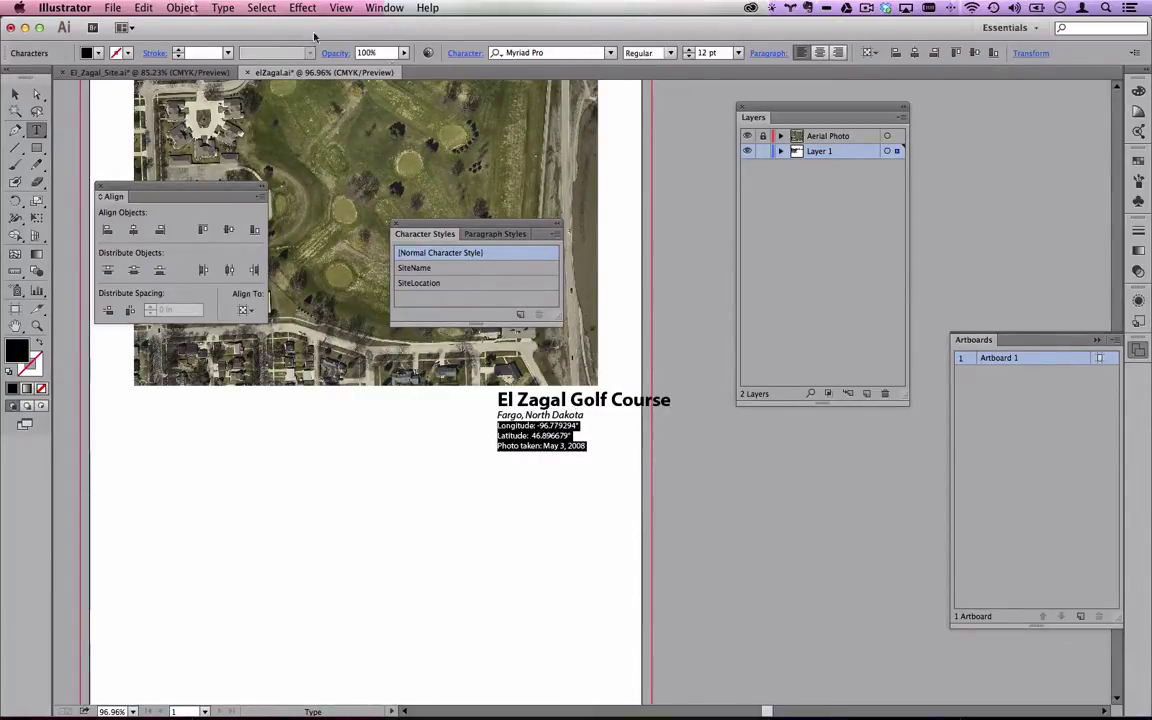
click(88, 53)
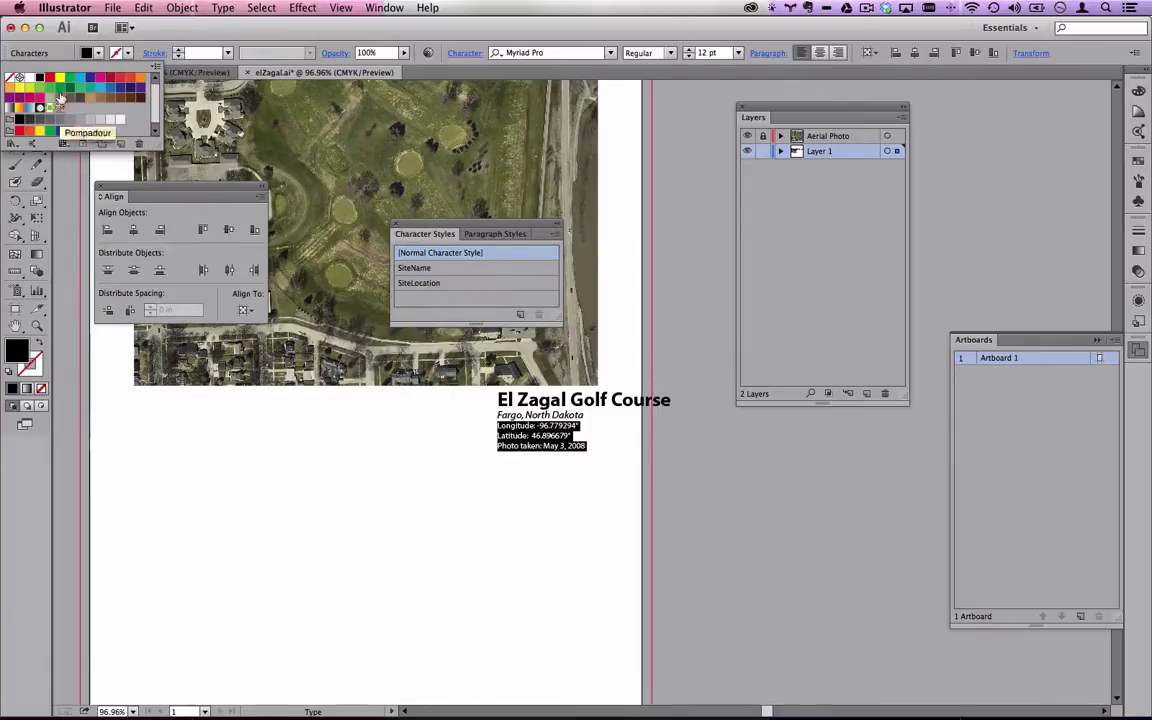
click(61, 120)
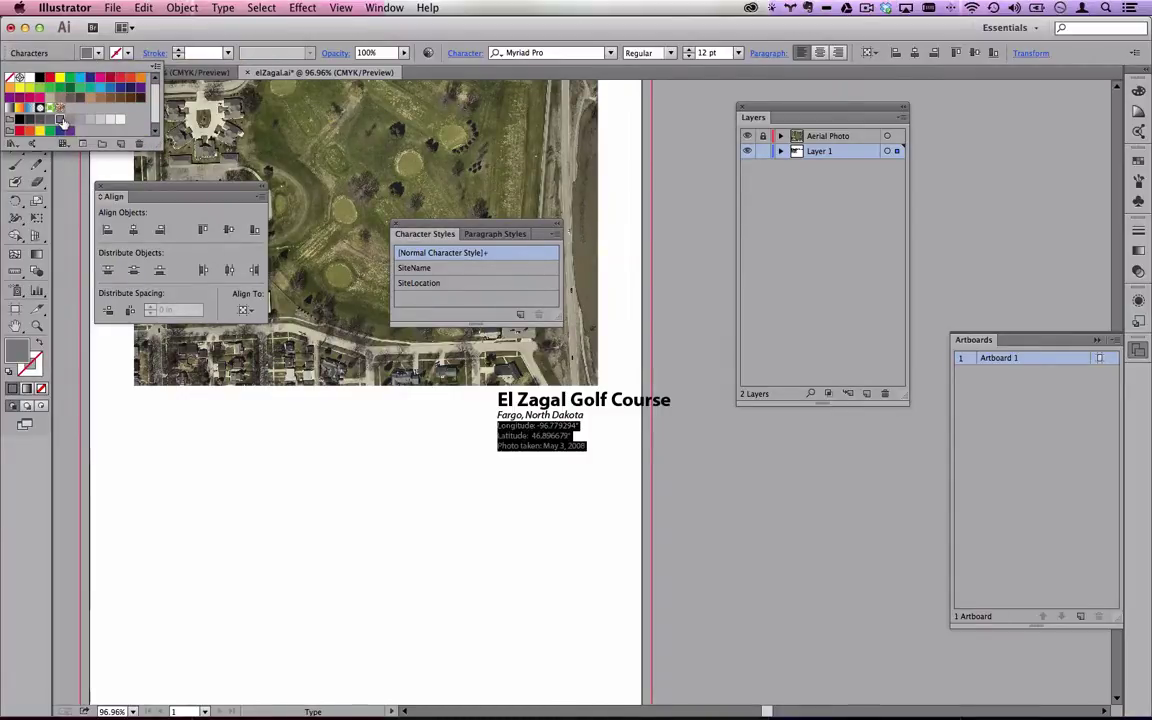
click(480, 386)
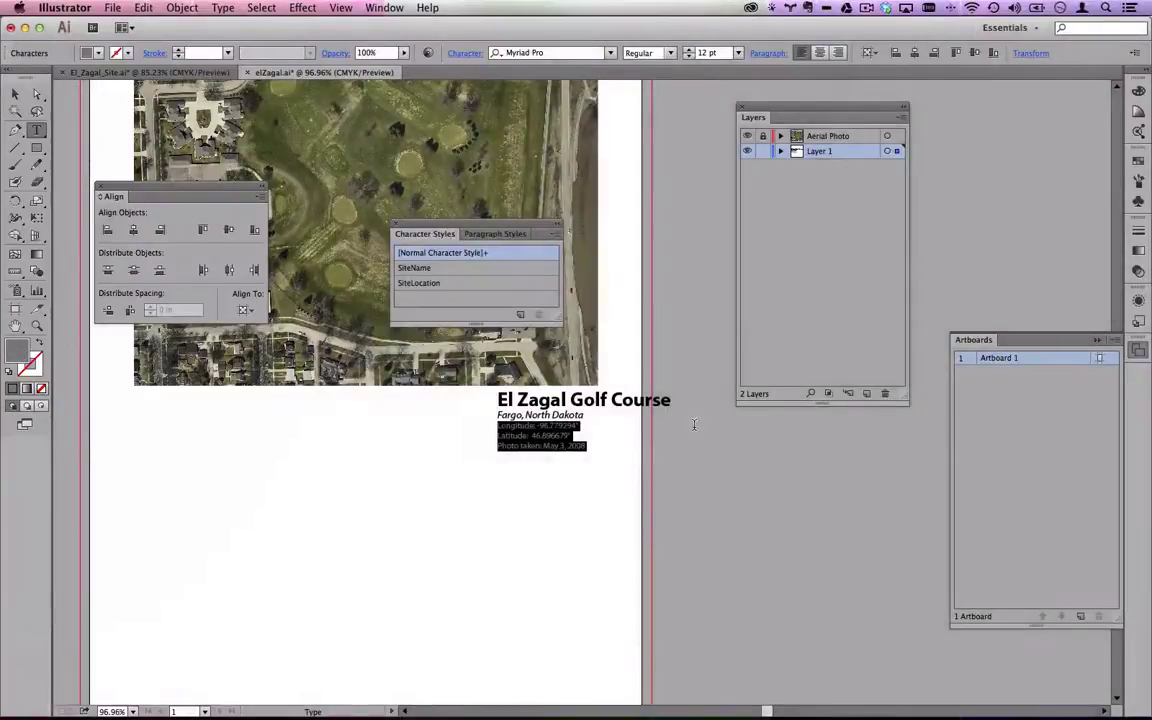
click(595, 445)
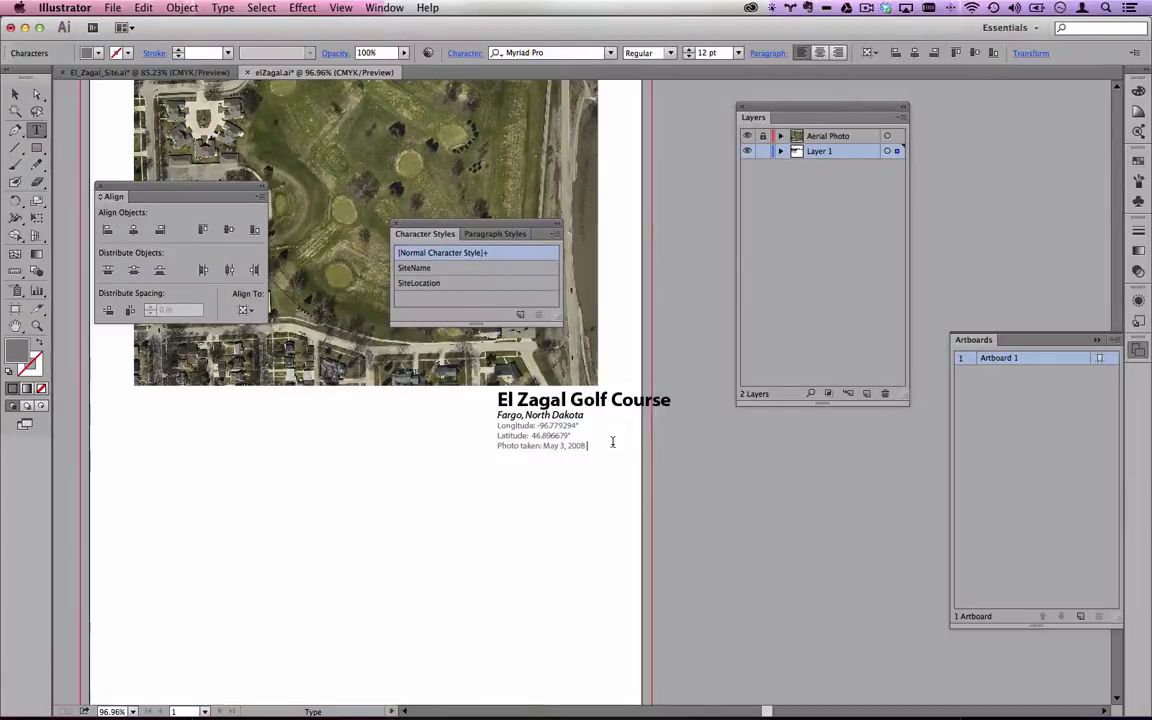
Create a character style named Details from the three gray lines of longitude, latitude and photo date.
drag(584, 445, 480, 423)
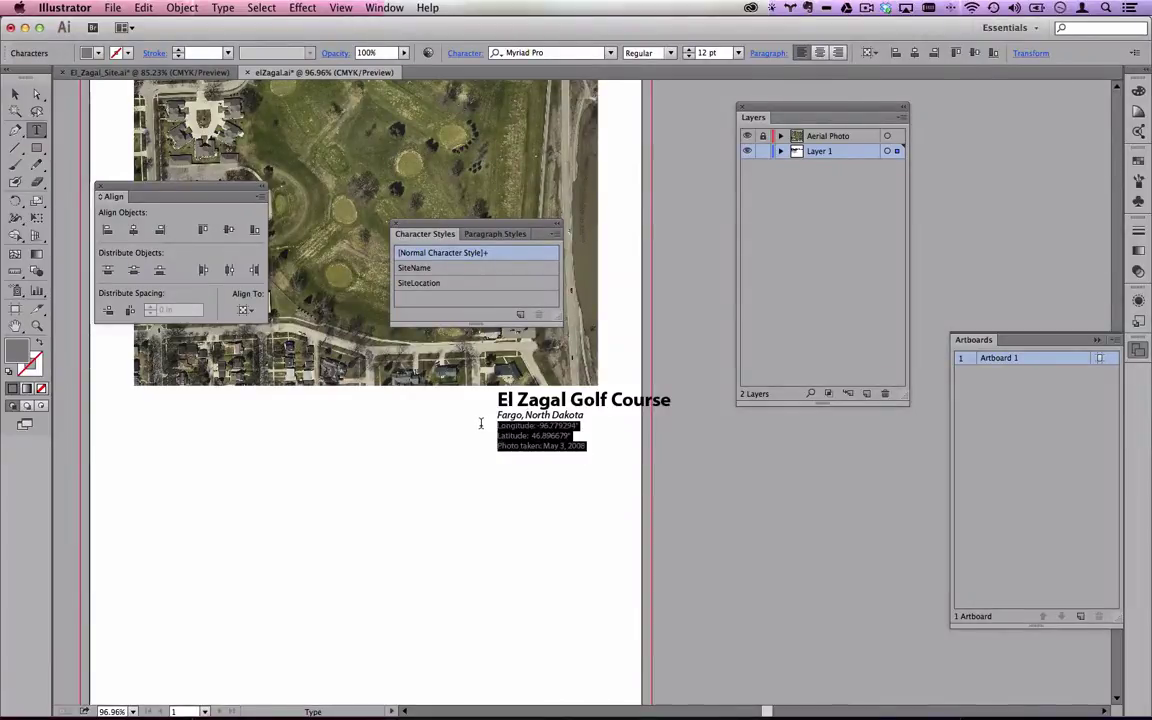
click(553, 234)
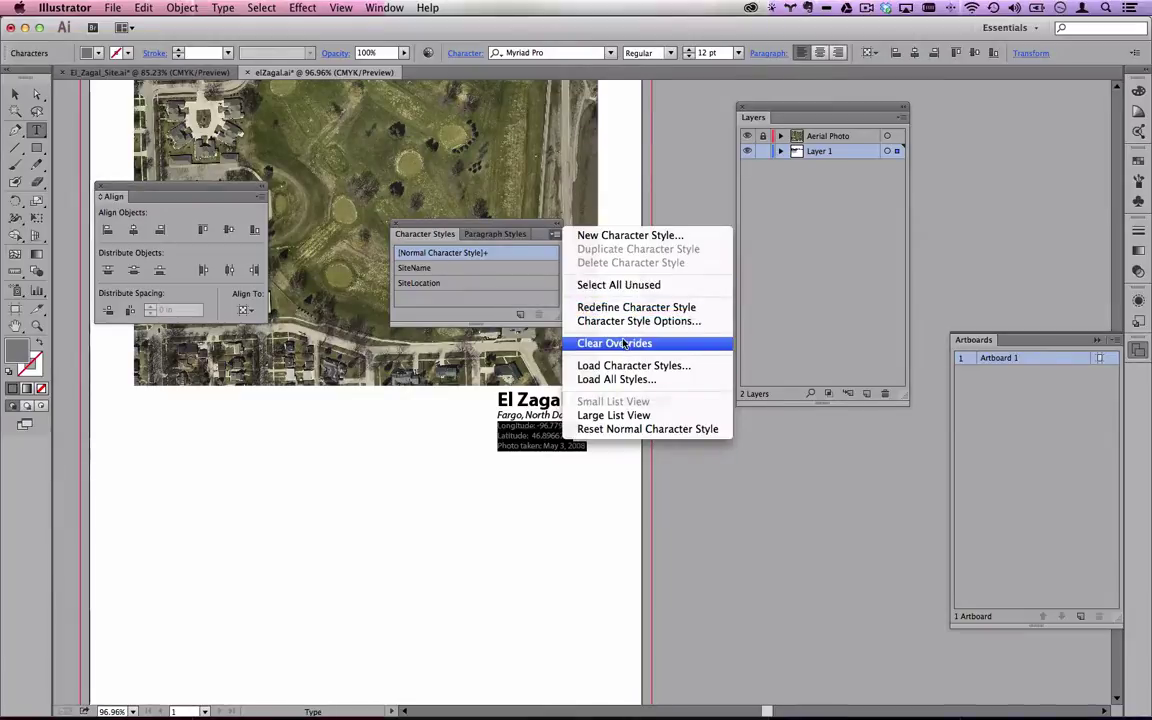
click(600, 236)
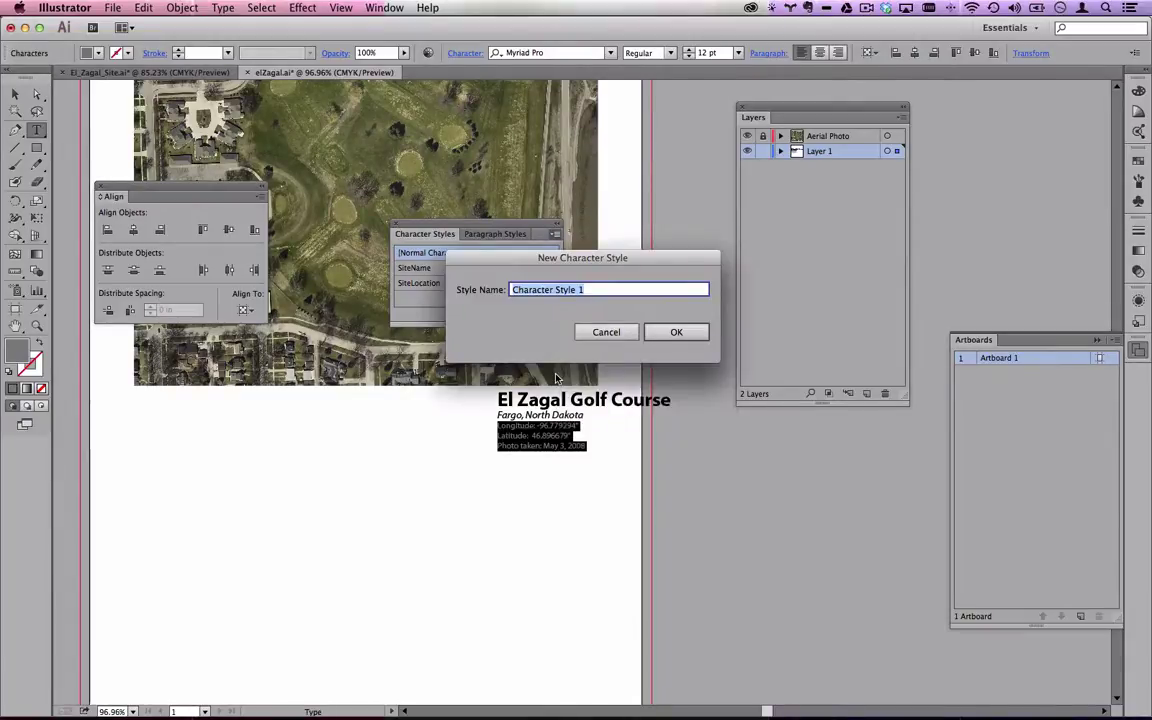
text(Details)
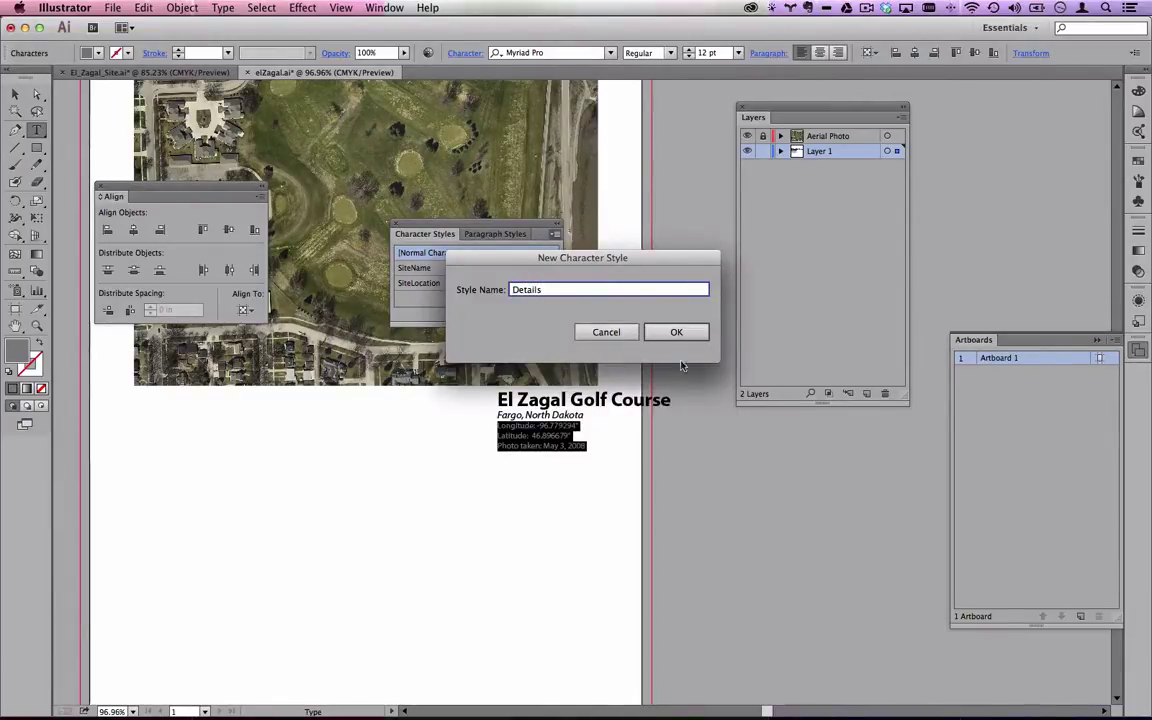
click(676, 332)
Enlarge the character styles list and detach it from the paragraph styles, placing it over the aerial photo.
drag(535, 323, 583, 350)
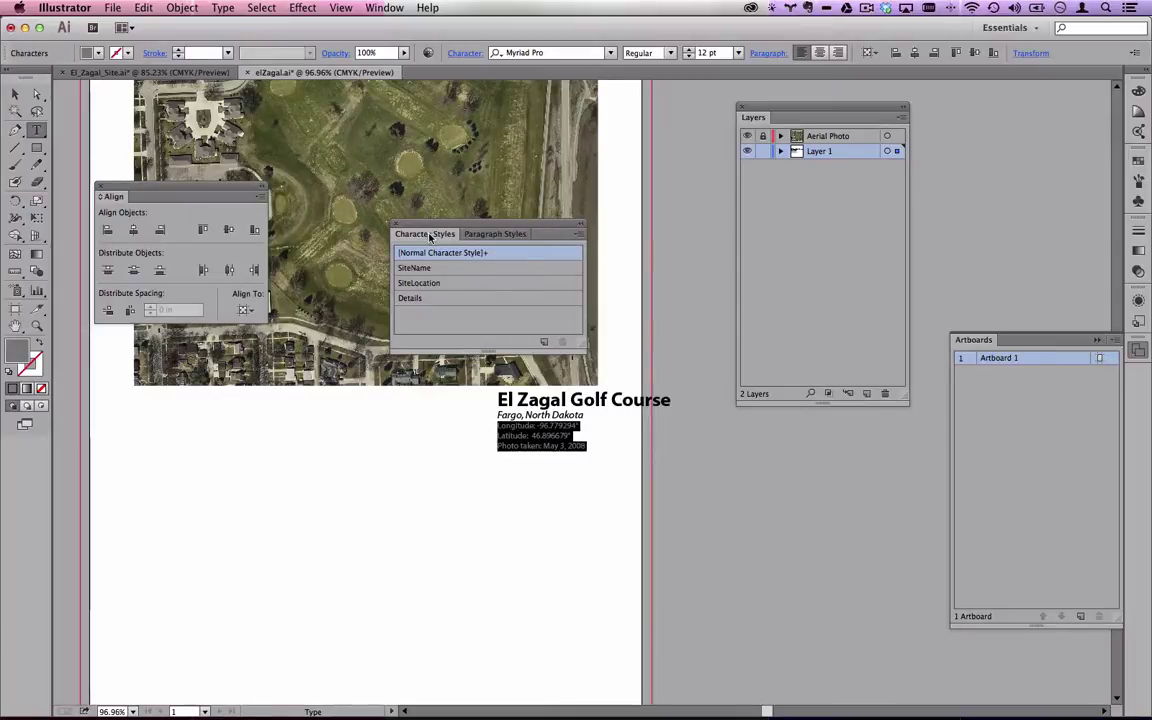
drag(430, 236, 430, 139)
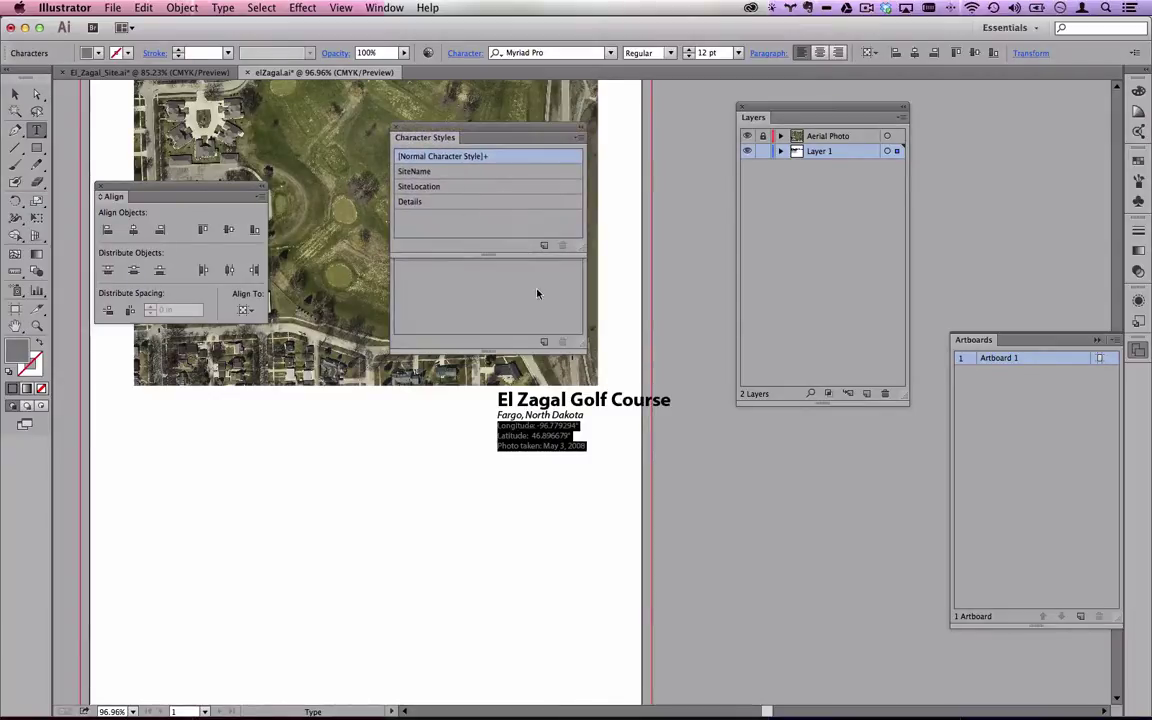
click(15, 94)
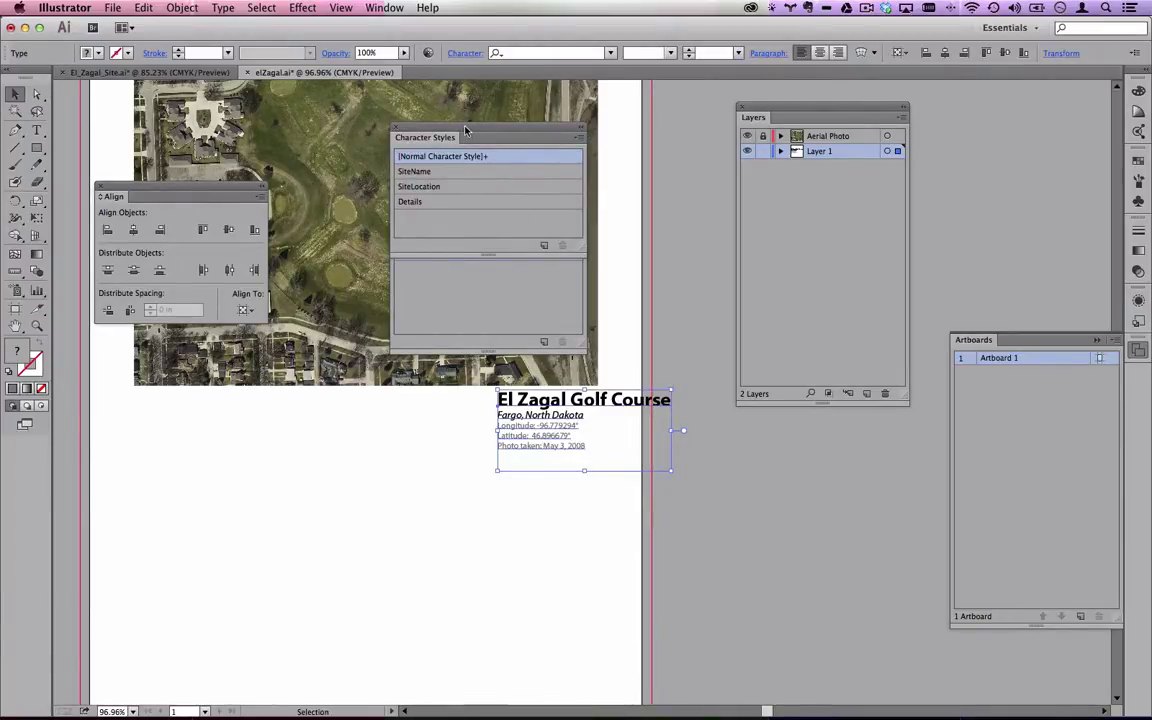
drag(425, 134, 504, 128)
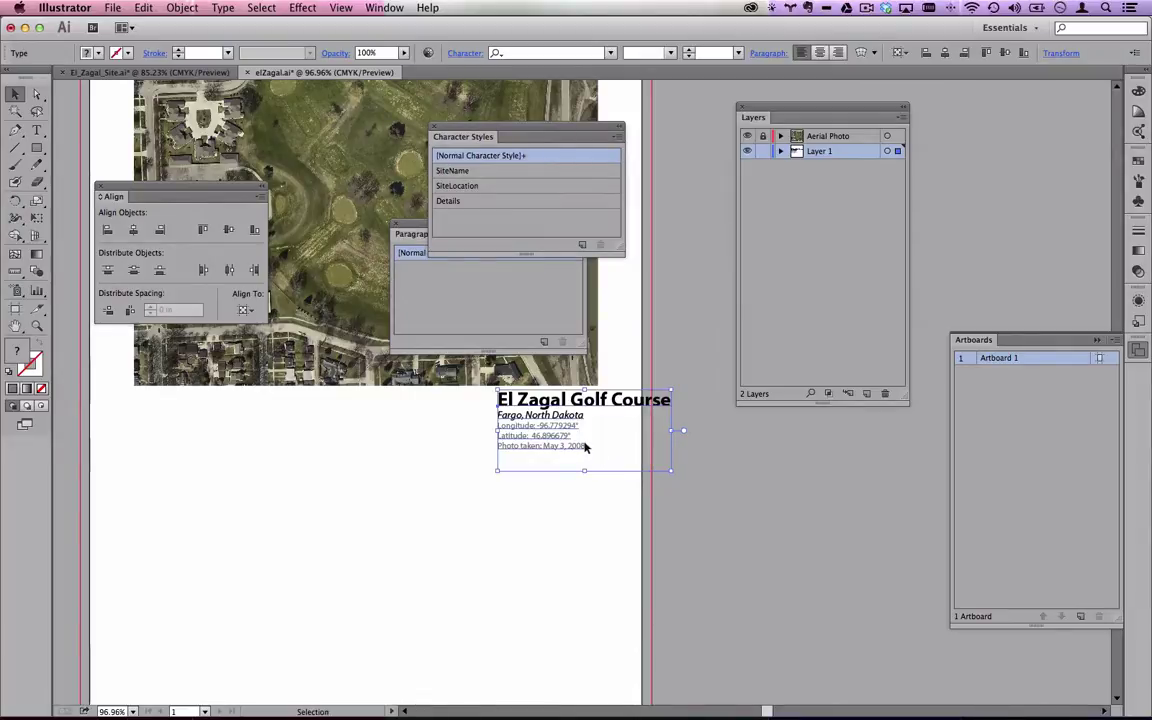
Shift the text block left beneath the aerial photo and set its "El Zagal Golf Course" line to 26 pt.
drag(607, 400, 544, 404)
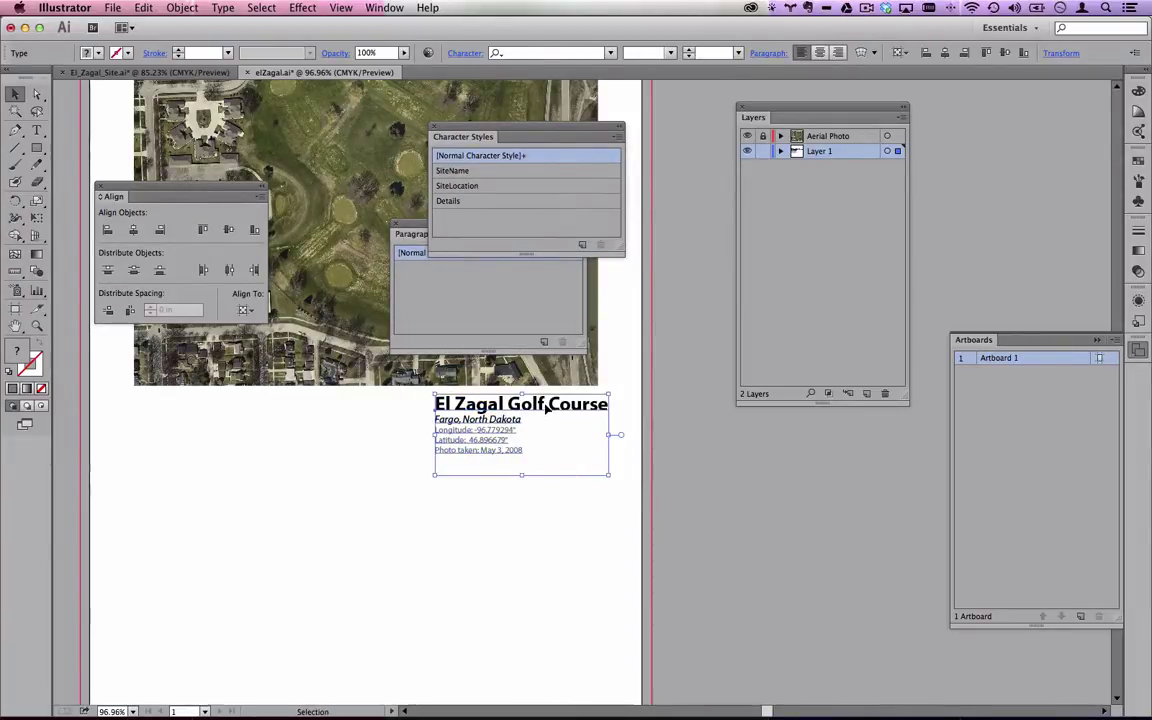
double_click(546, 406)
triple_click(544, 405)
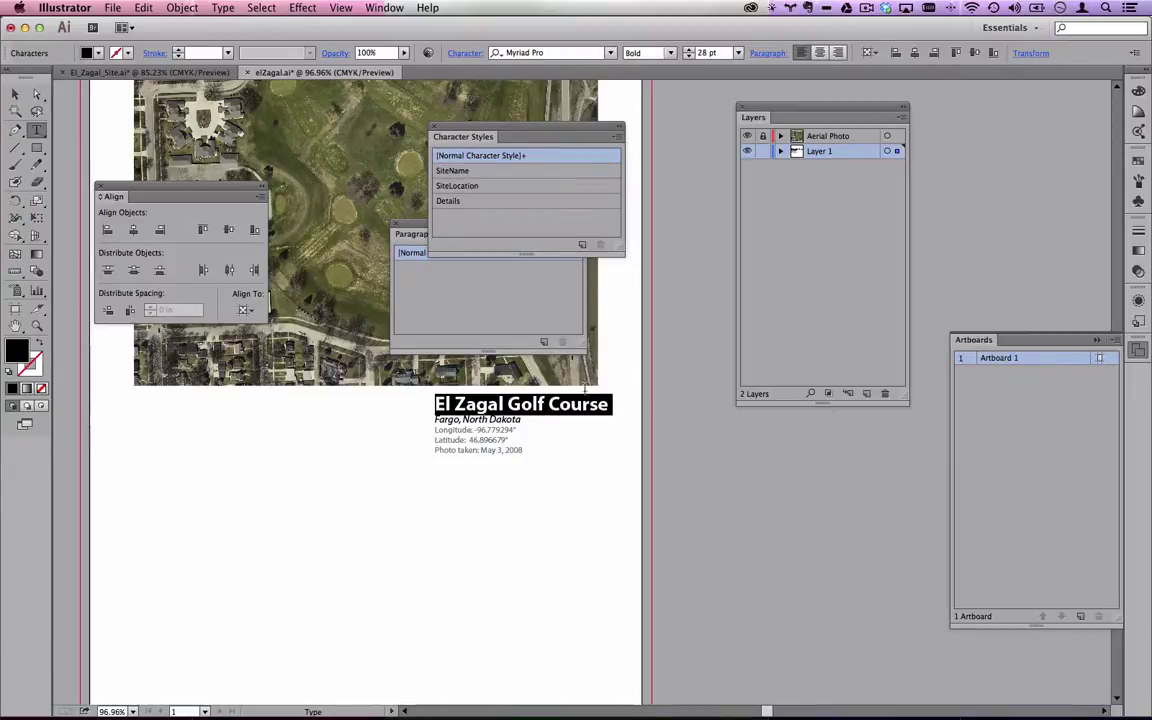
click(703, 53)
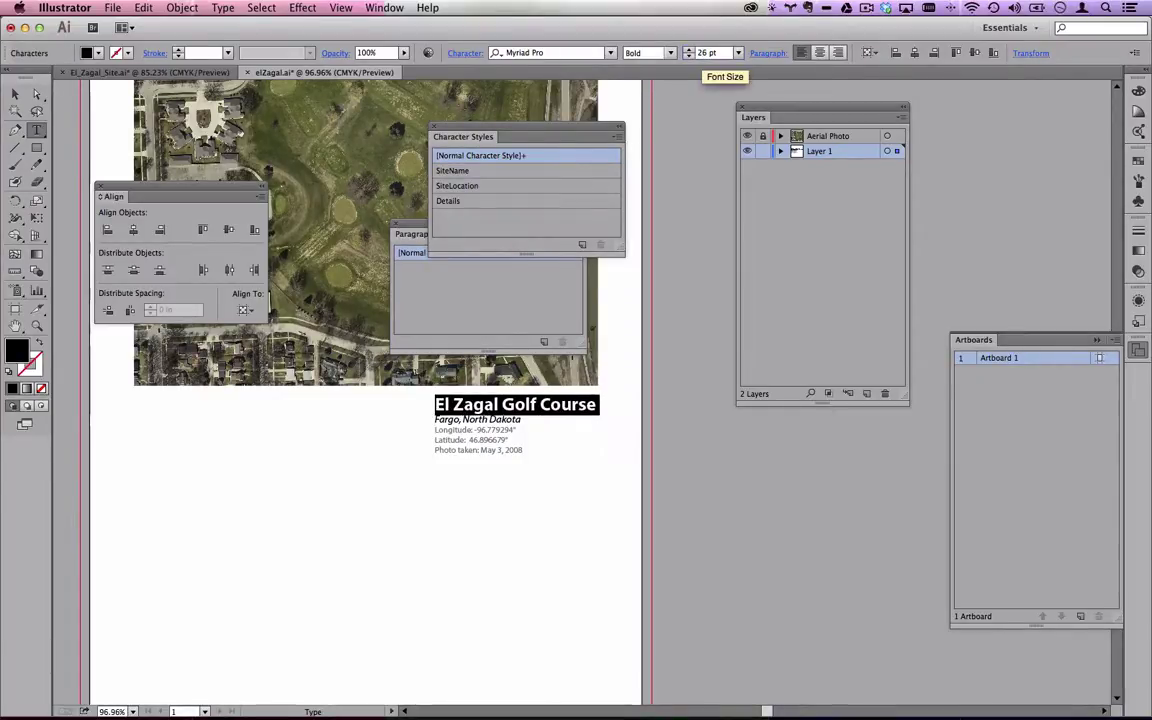
text(26)
key(Return)
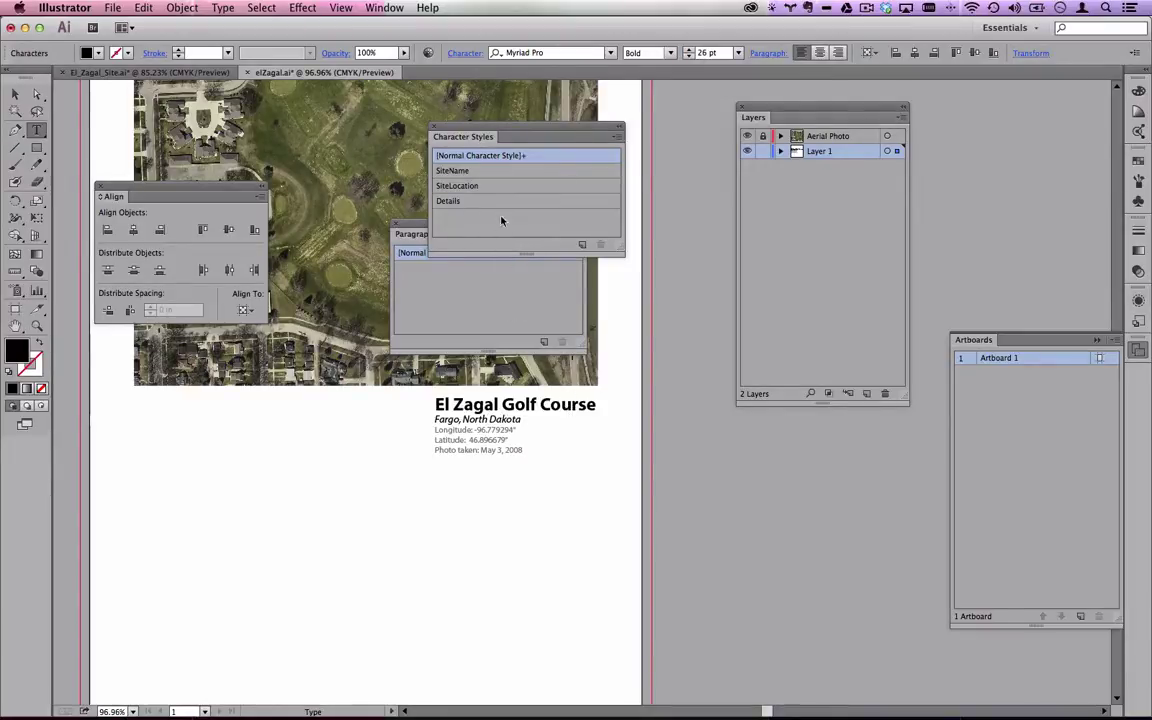
Apply the SiteName character style to the title line and place three copies of the text block in the blank area below the photo.
click(466, 172)
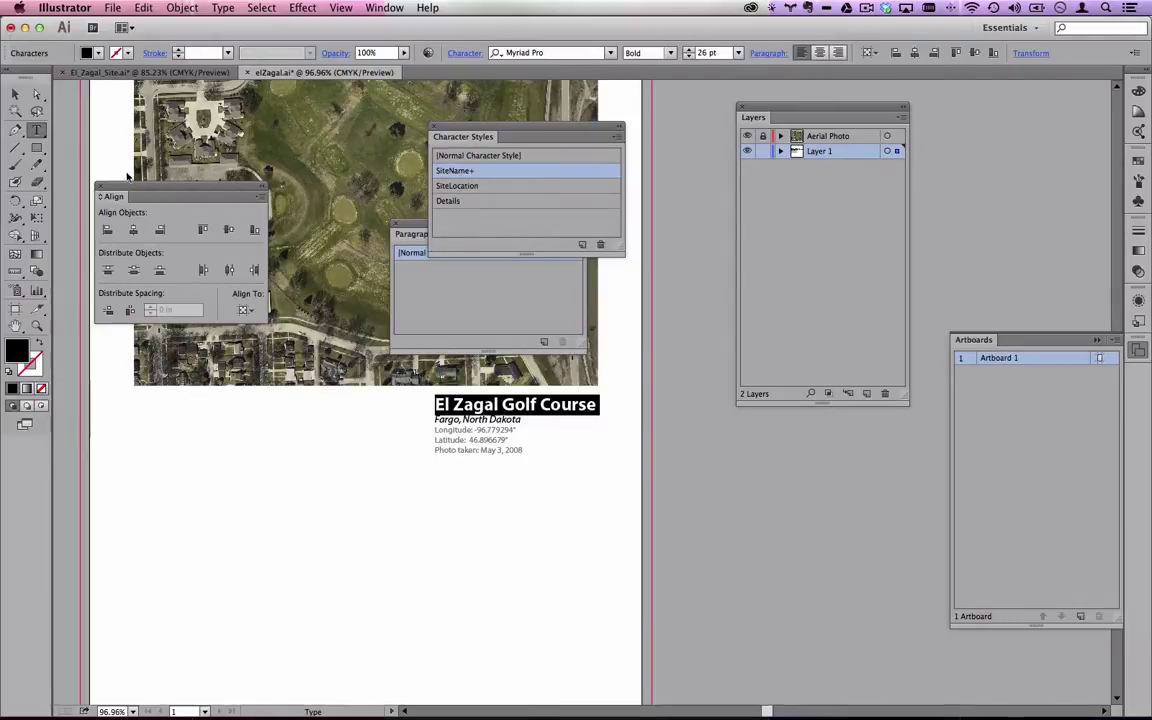
key(Escape)
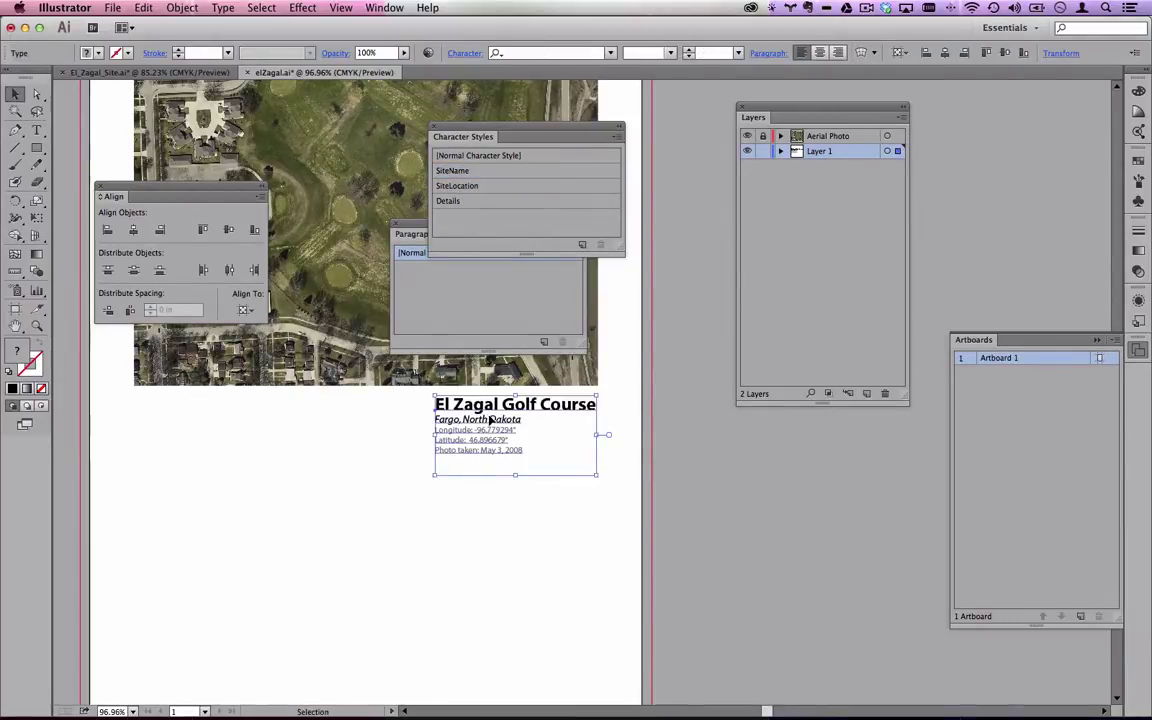
click(249, 540)
drag(476, 421, 548, 539)
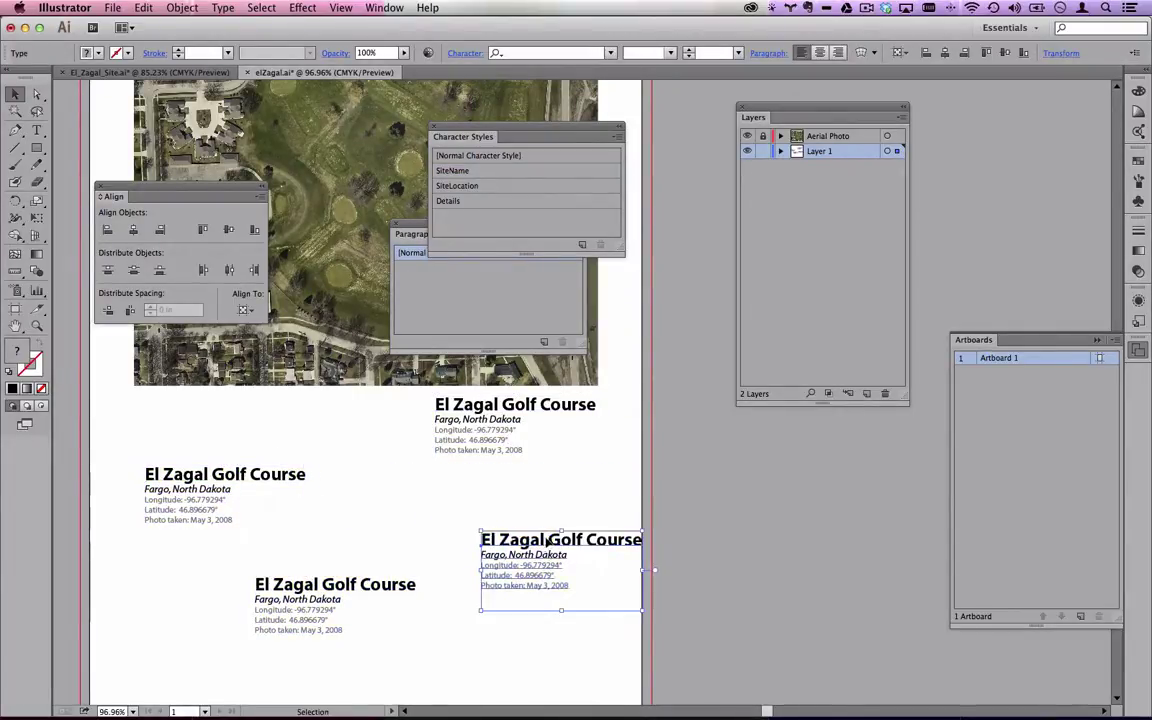
Set the title line of the text block just below the photo to 32 pt and redefine the SiteName character style from it.
click(529, 406)
double_click(529, 406)
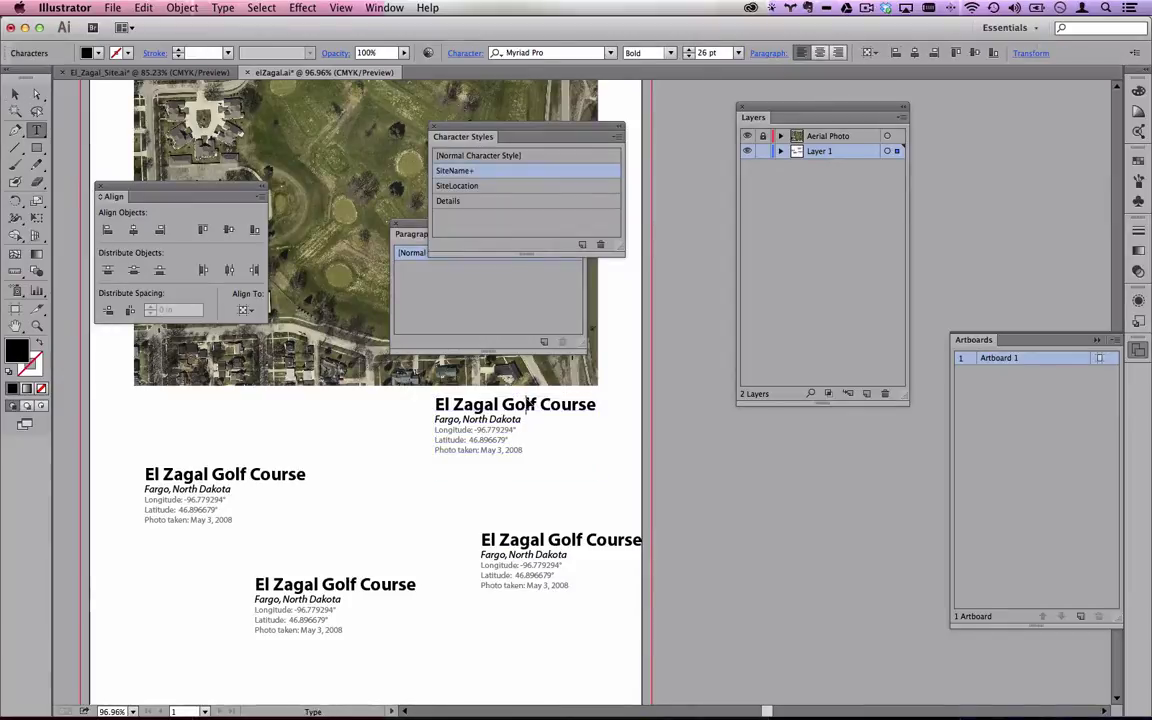
triple_click(528, 405)
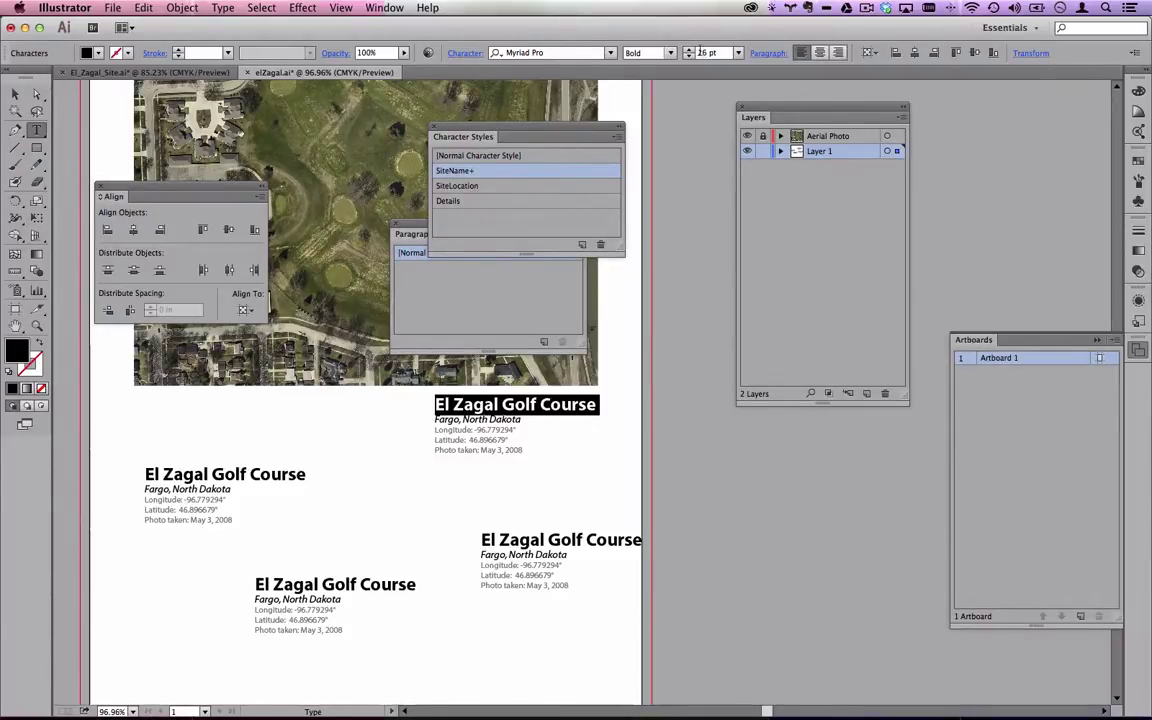
key(Return)
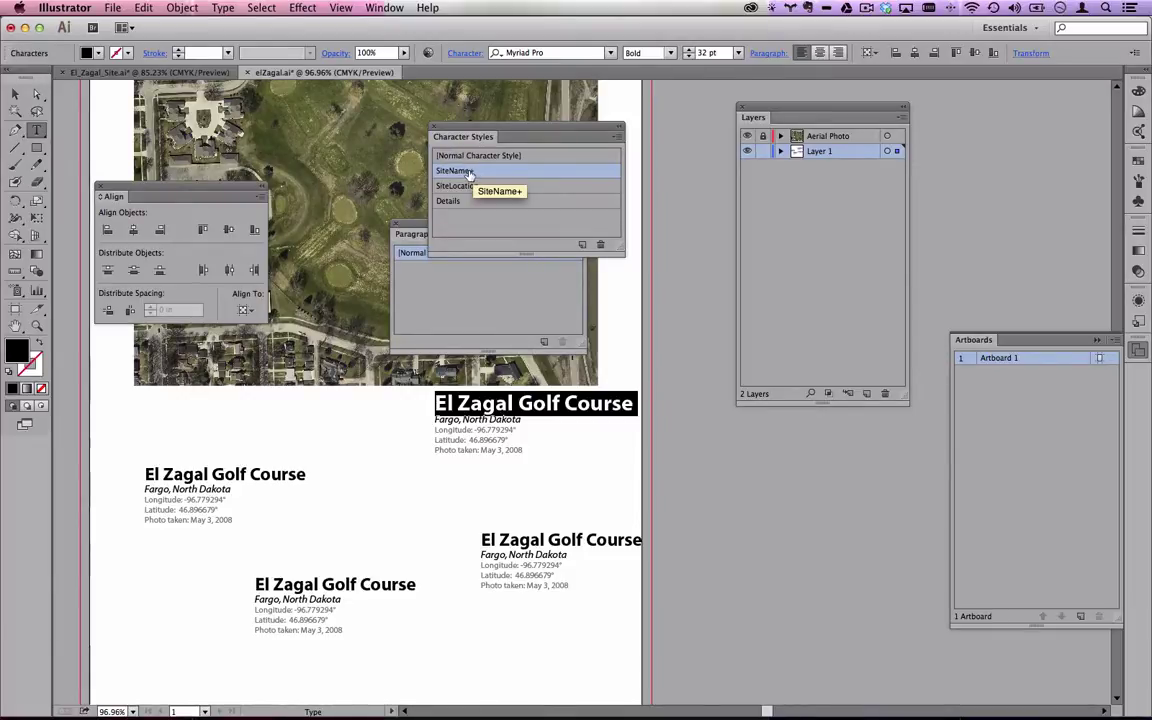
click(617, 137)
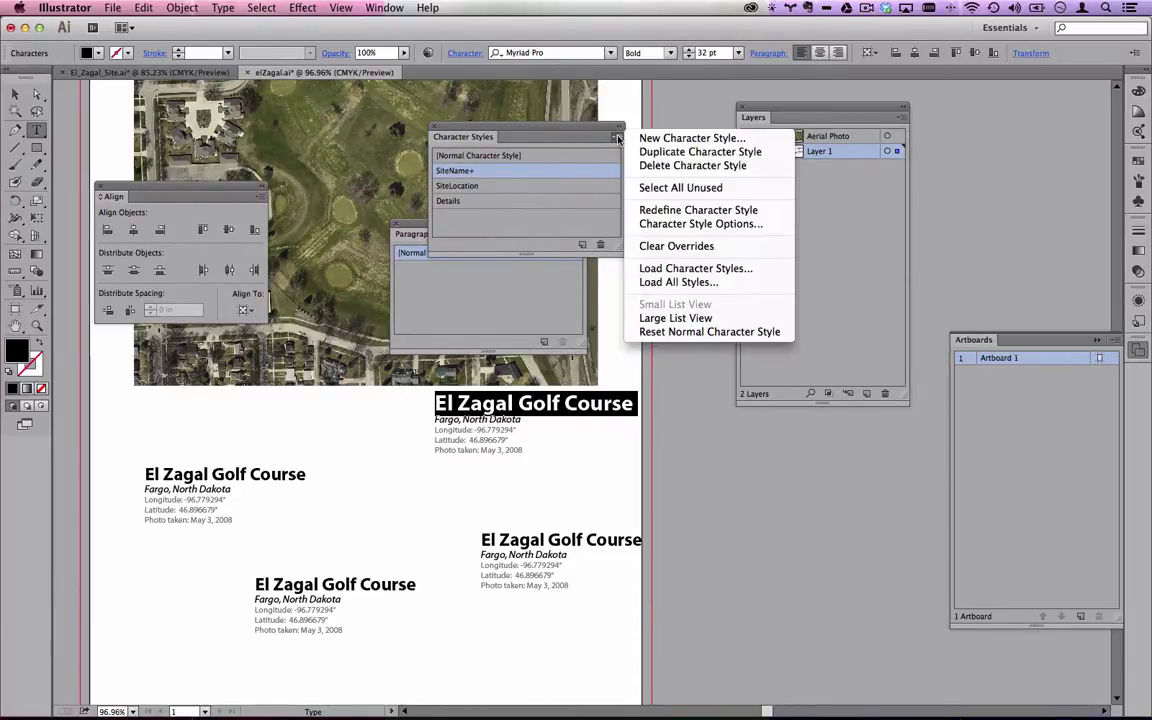
click(733, 211)
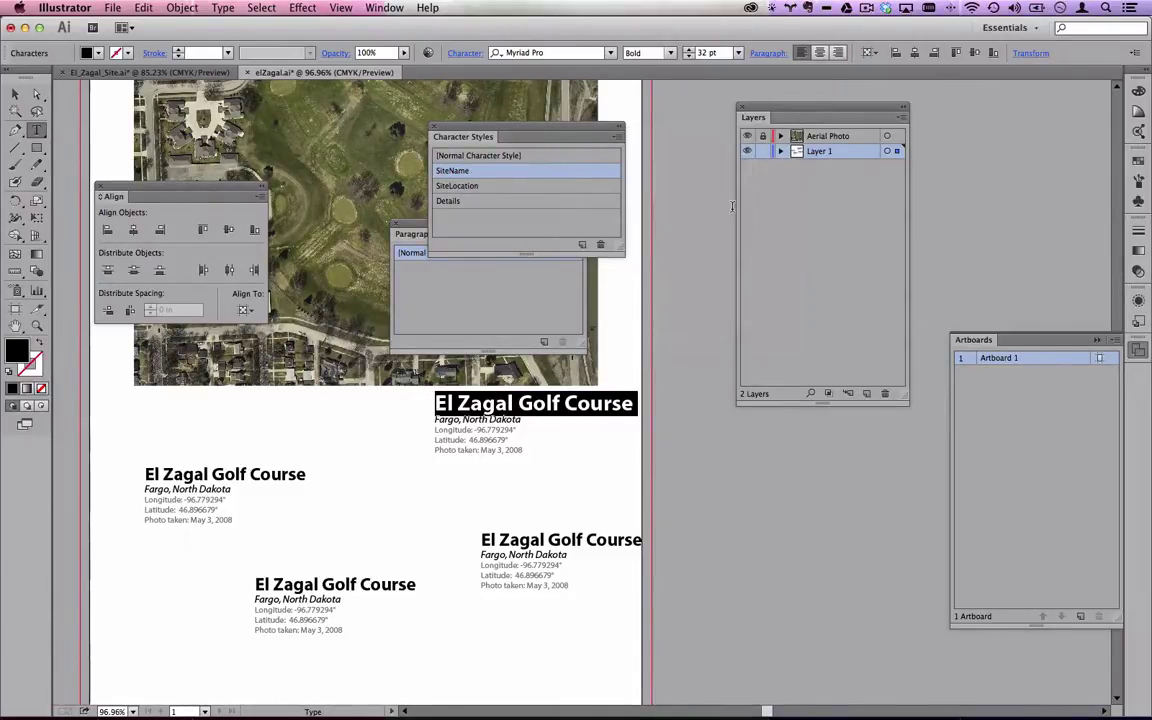
Reapply the redefined SiteName style, clearing overrides, to the title lines of the two lower text block copies.
double_click(566, 539)
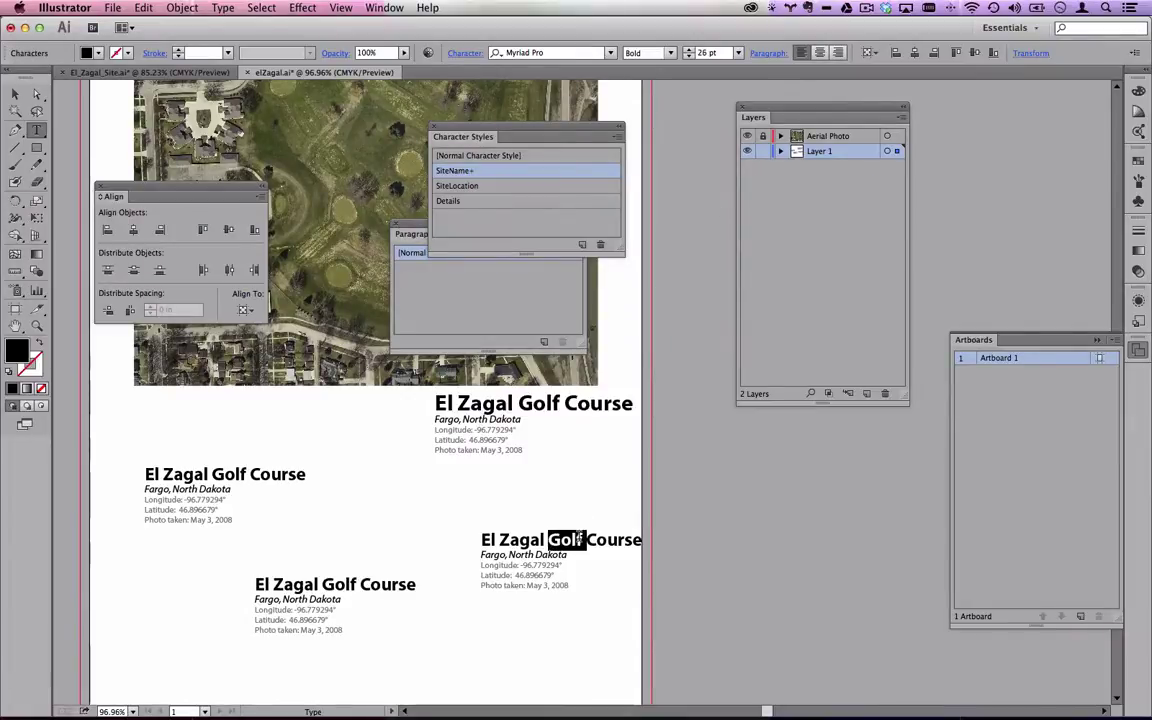
triple_click(566, 539)
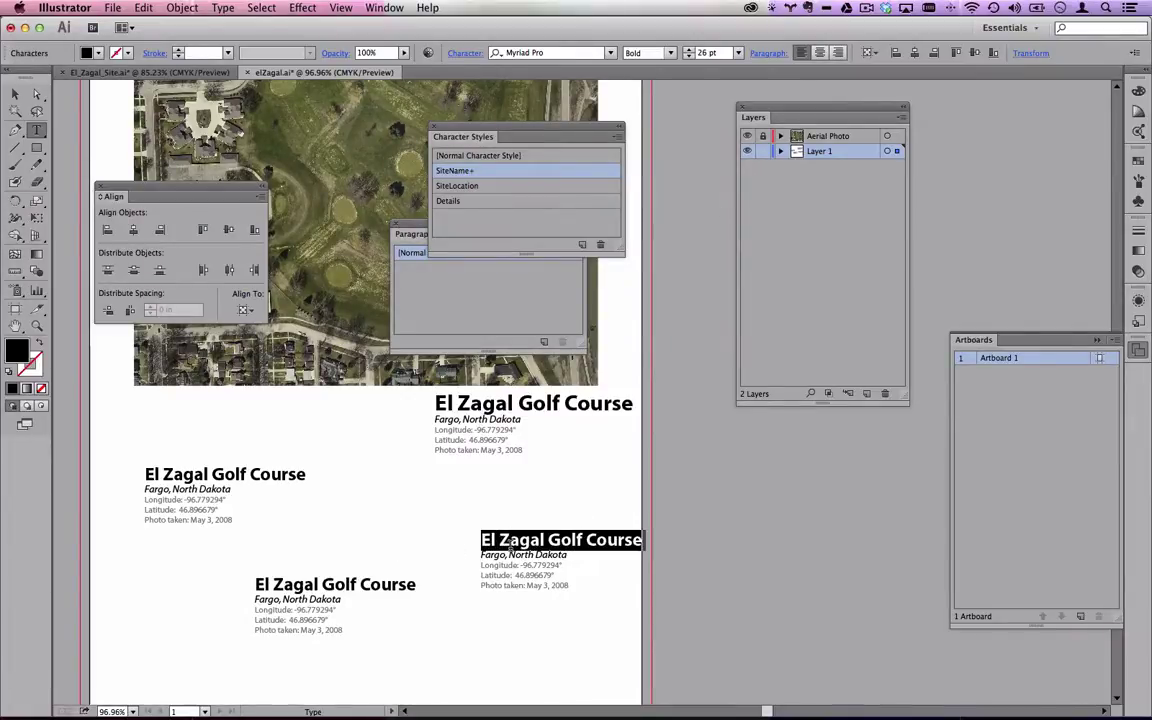
double_click(447, 171)
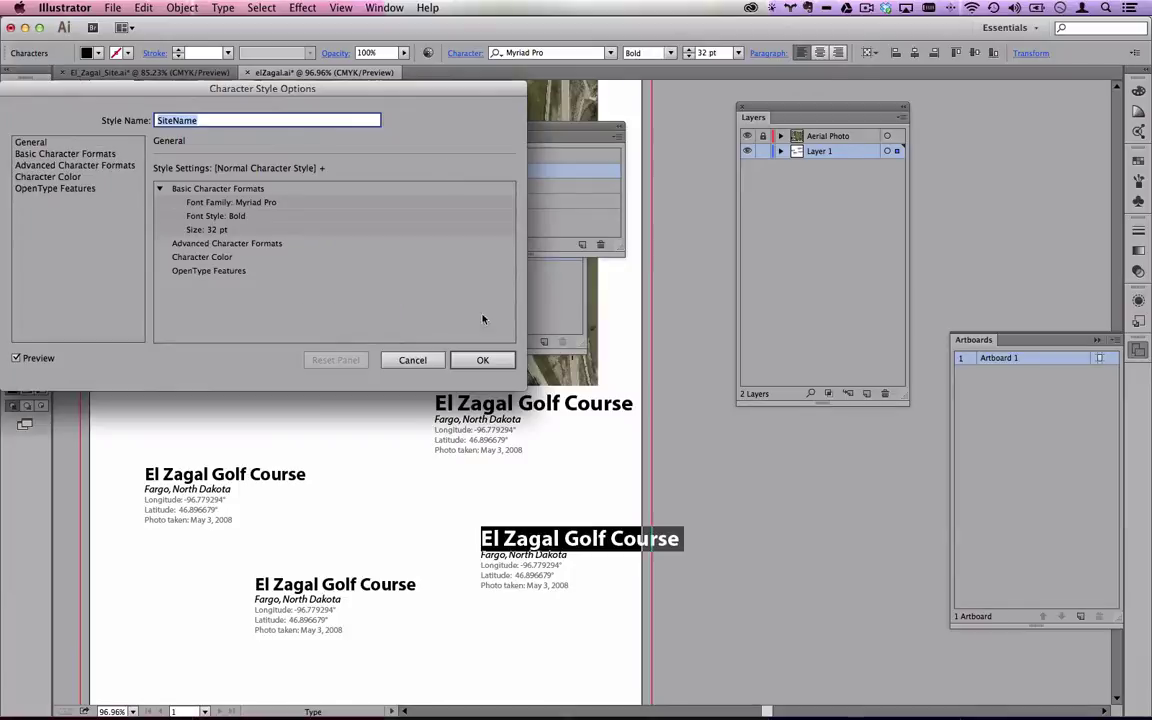
key(Return)
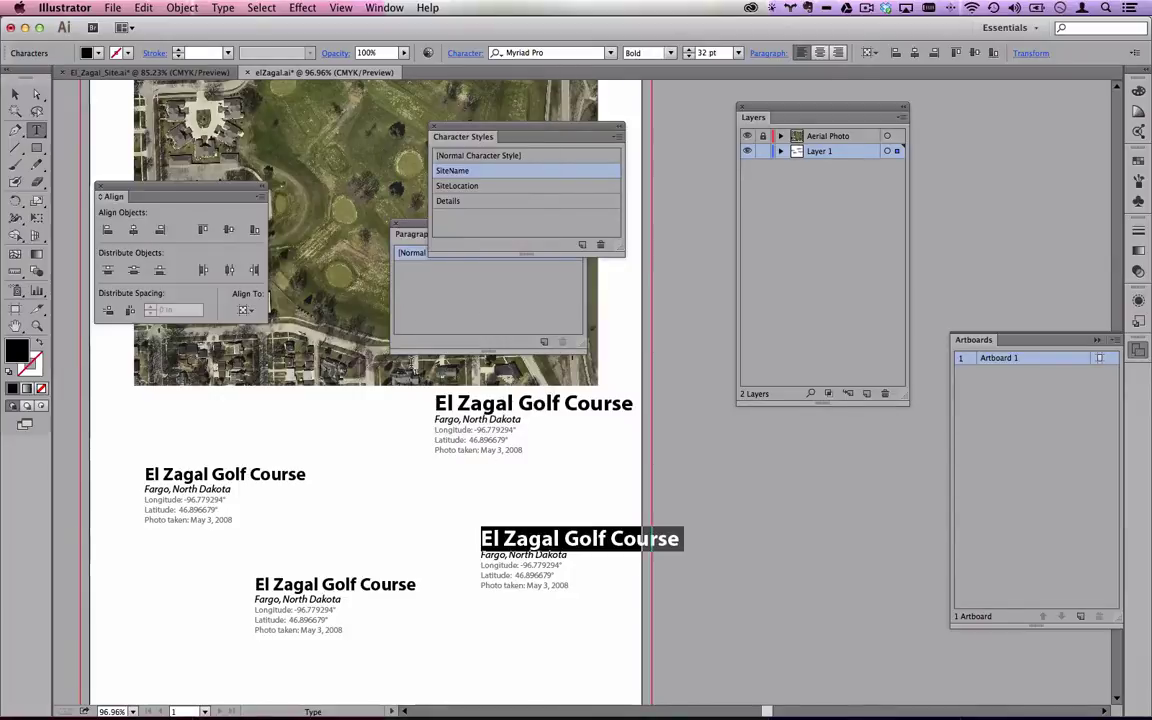
triple_click(373, 589)
alt+click(452, 171)
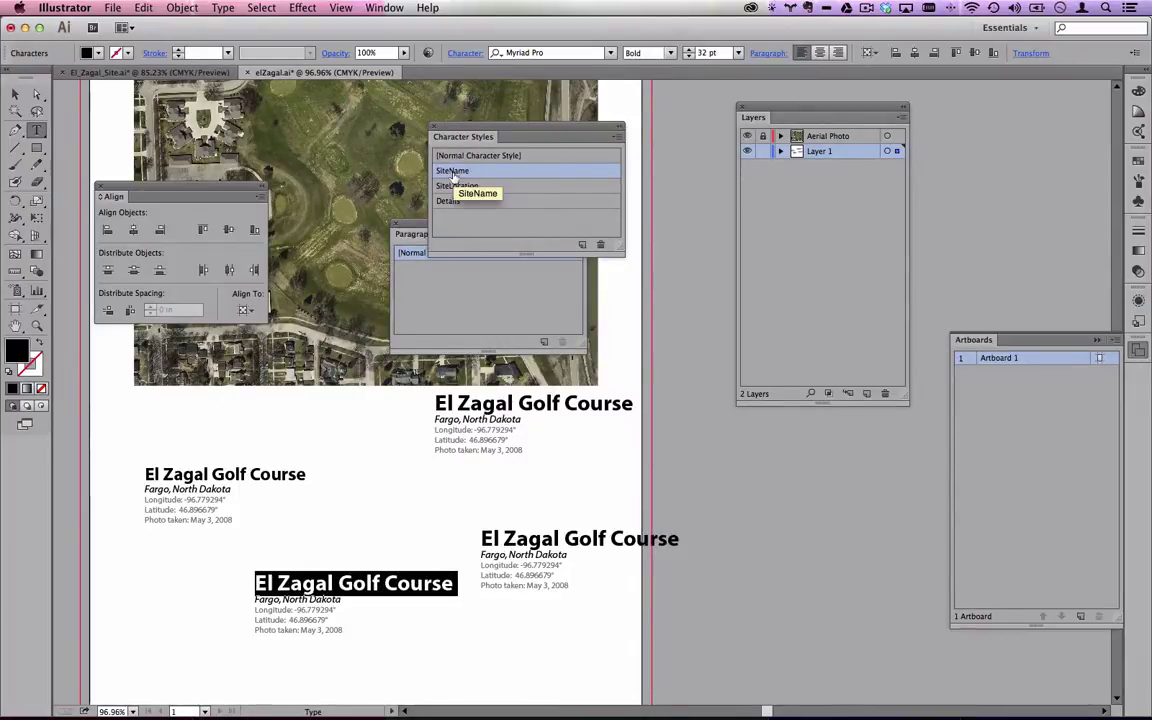
Delete the three extra copies of the site text block, keeping only the one directly beneath the photo.
click(16, 94)
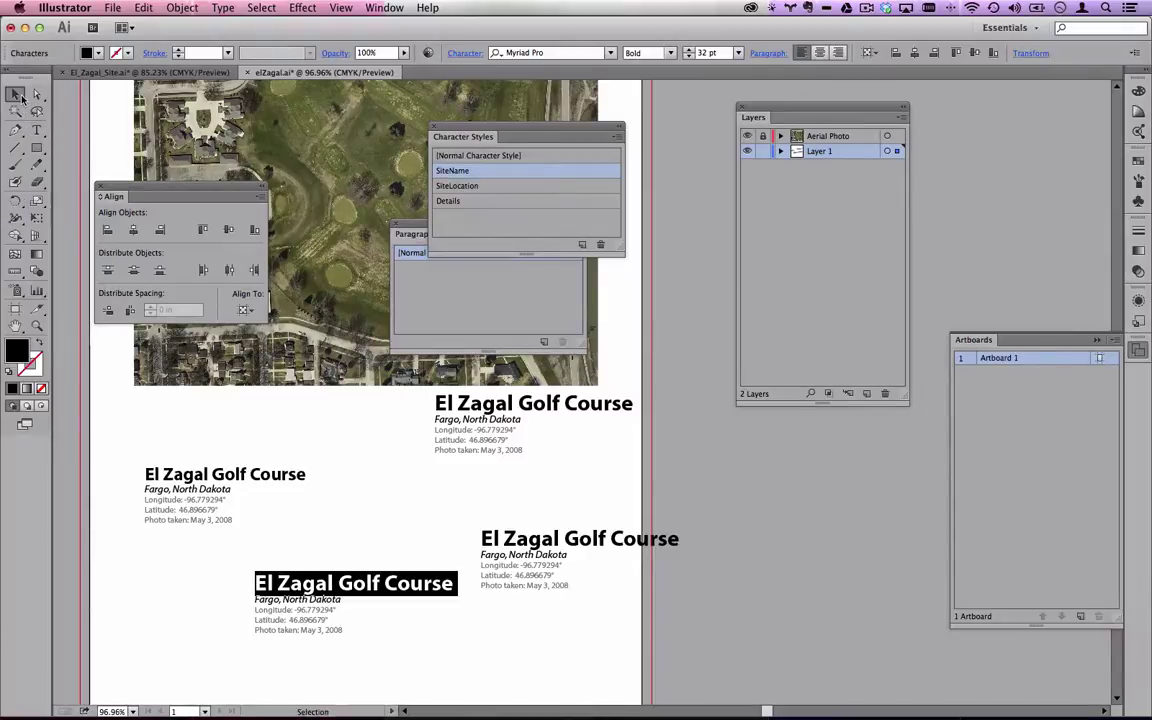
drag(548, 652, 228, 478)
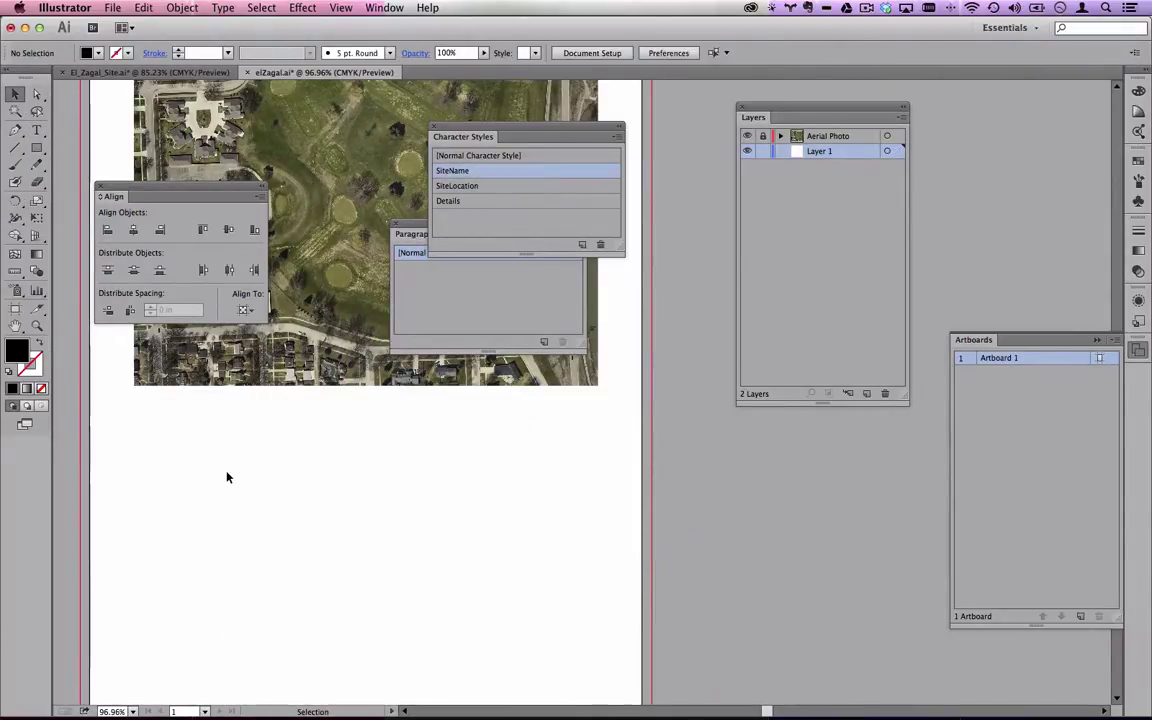
click(170, 566)
drag(191, 432, 275, 537)
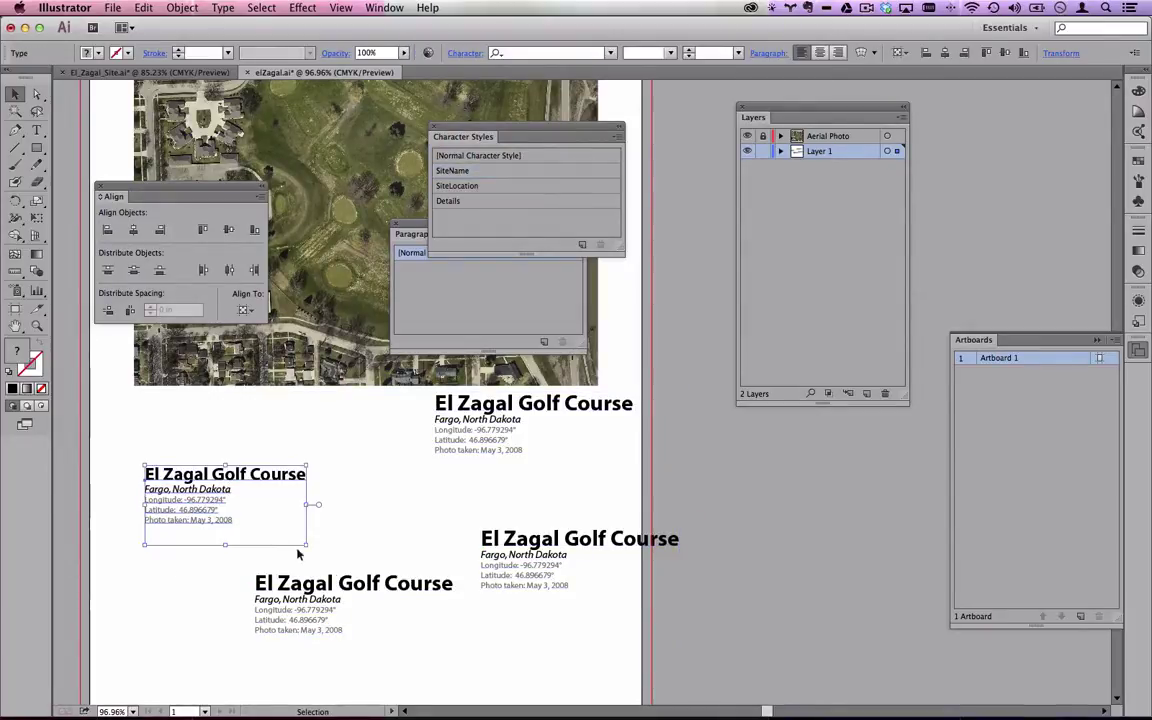
key(Delete)
click(380, 588)
key(Delete)
click(480, 553)
key(Delete)
Right-align the lines of the remaining site text block and reposition it beneath the aerial photo.
click(560, 403)
drag(560, 403, 512, 403)
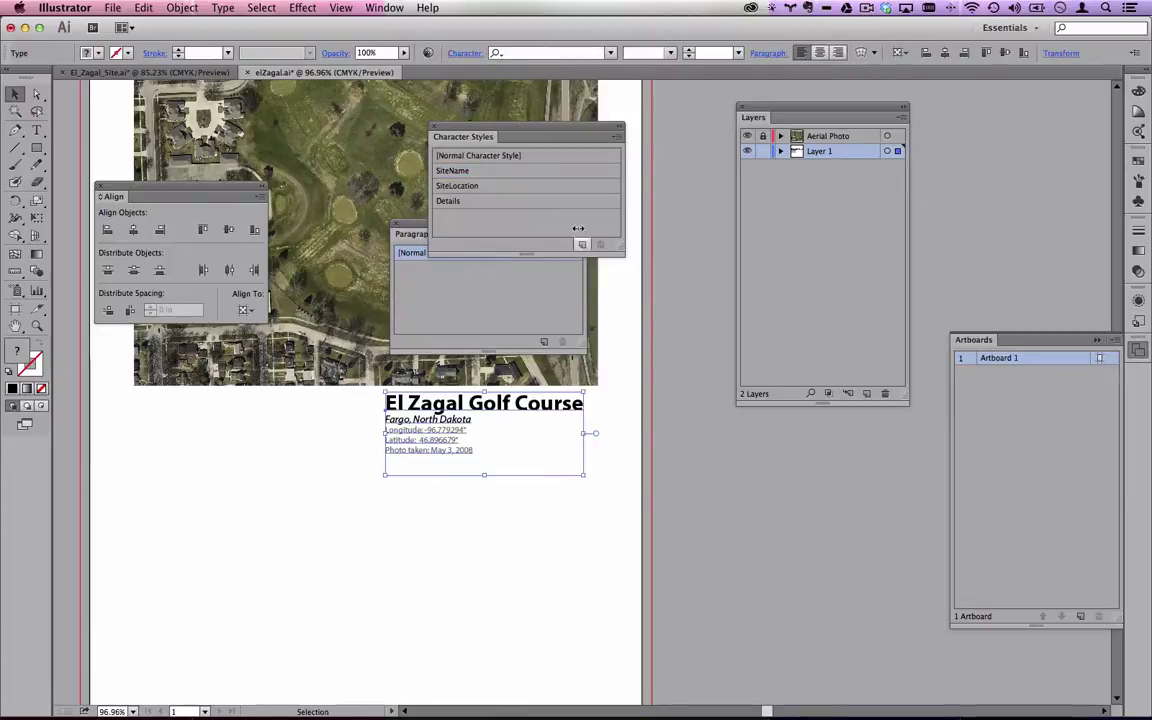
click(840, 53)
drag(370, 410, 489, 410)
Clear the character and paragraph style lists off the aerial photo and lower the text block slightly beneath it.
drag(516, 133, 932, 181)
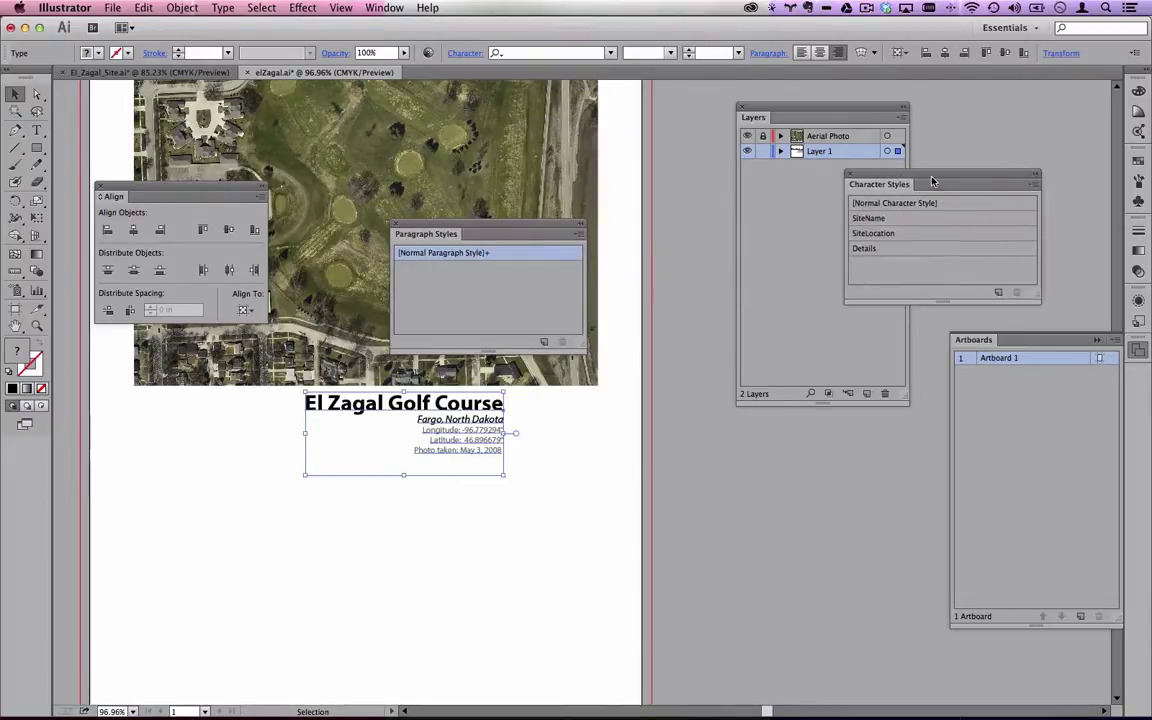
drag(430, 233, 823, 405)
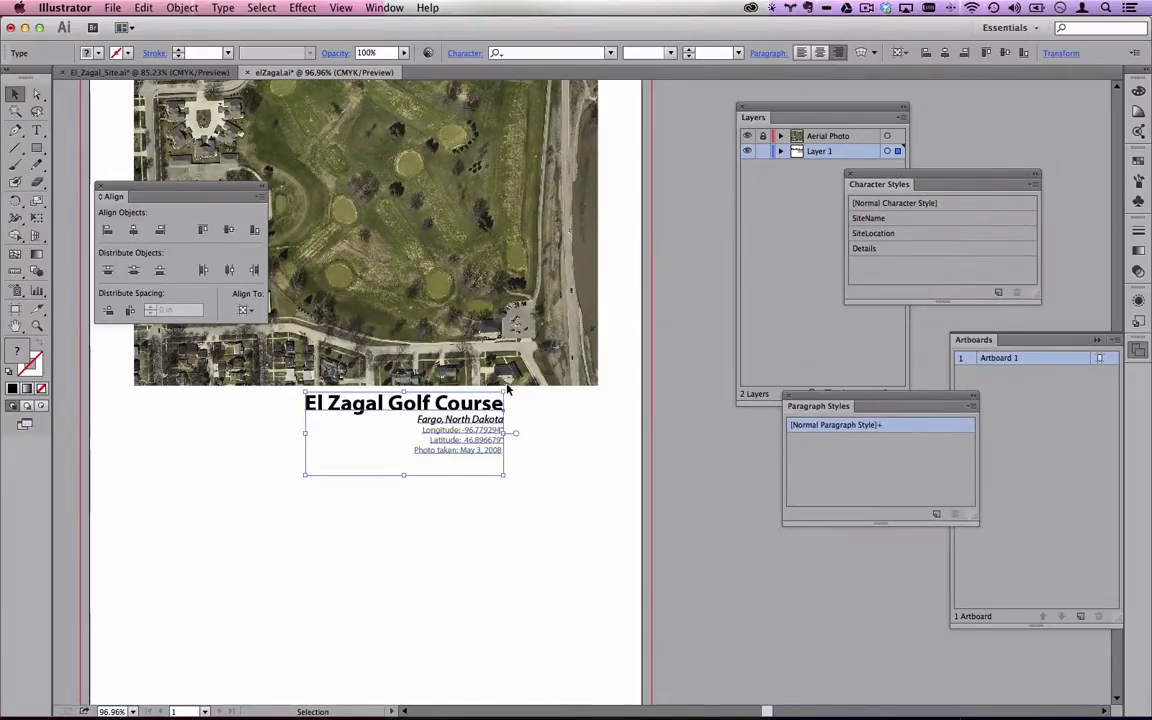
drag(400, 403, 412, 417)
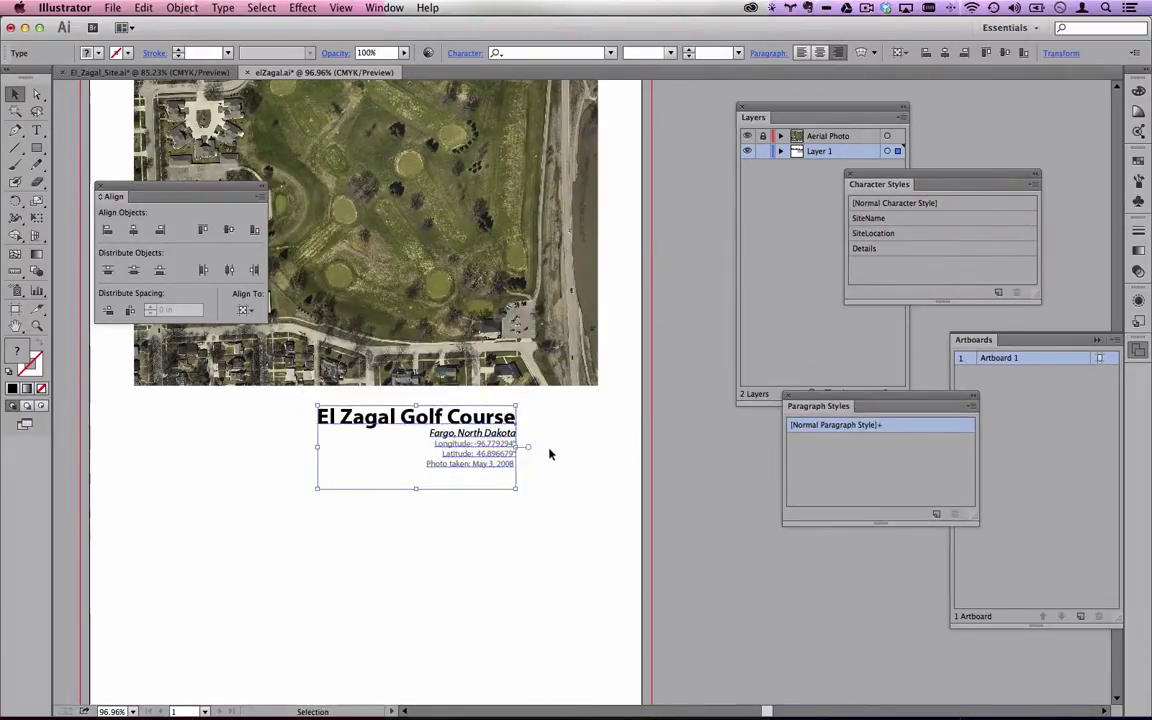
click(452, 308)
click(455, 459)
click(425, 257)
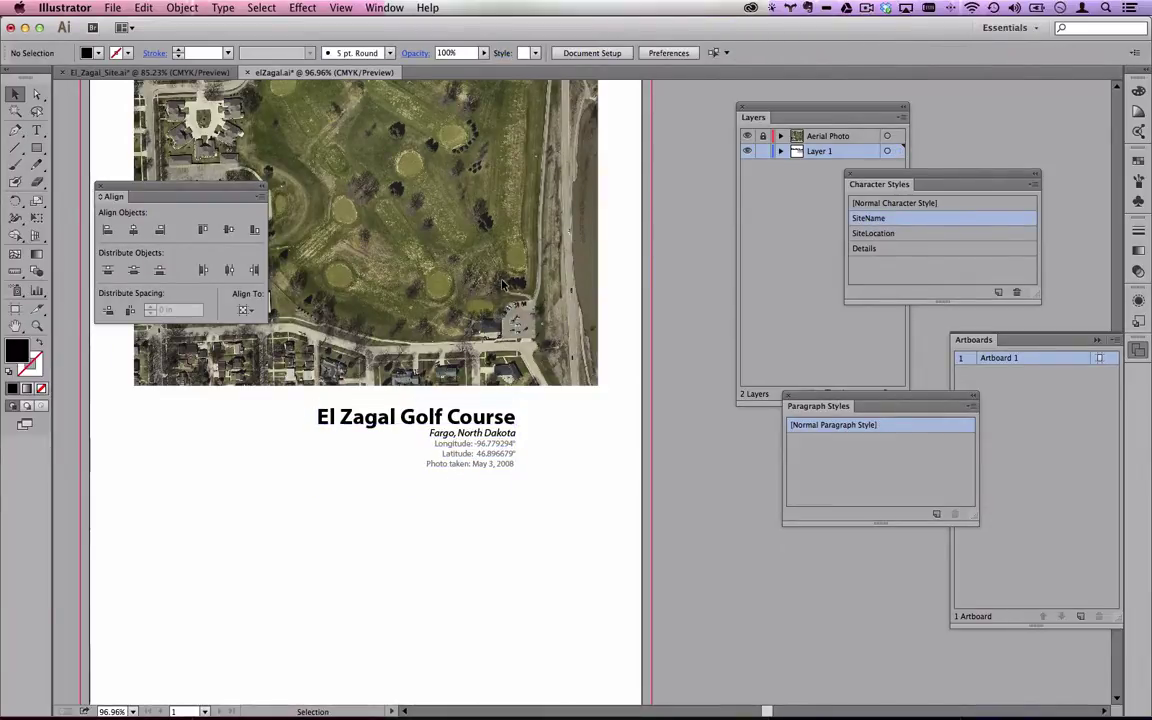
Unlock the Aerial Photo layer and align the right edges of the text block and photo, using Align to Selection.
click(762, 137)
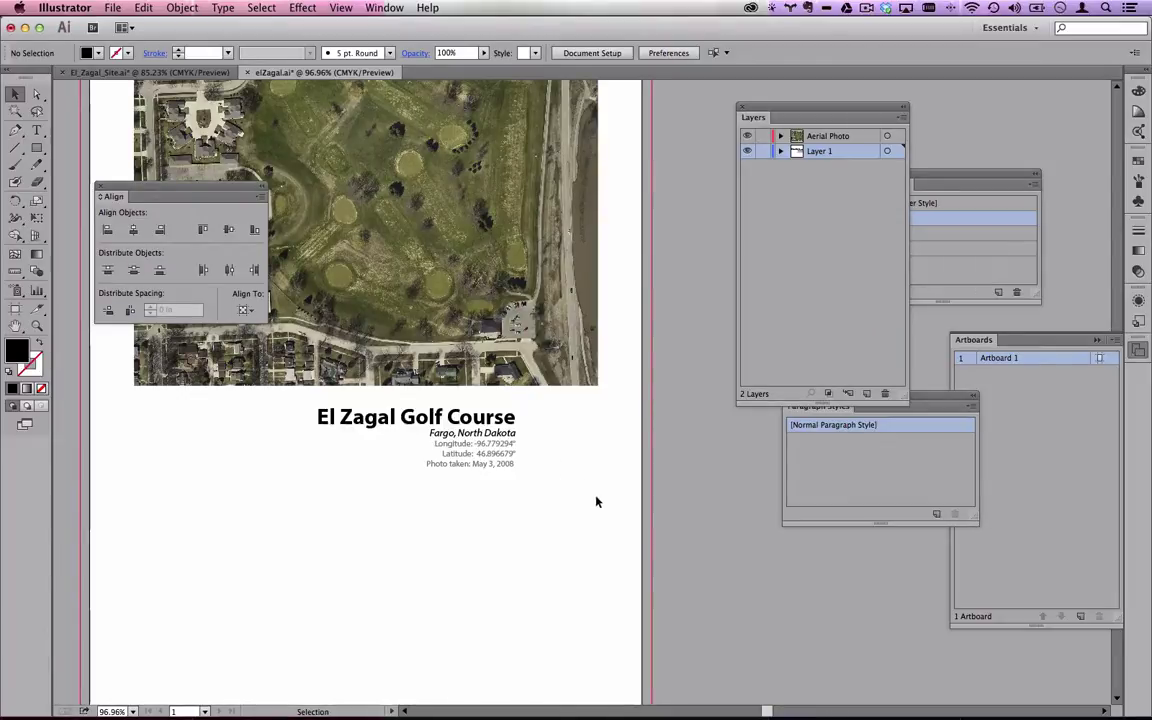
drag(535, 450, 379, 278)
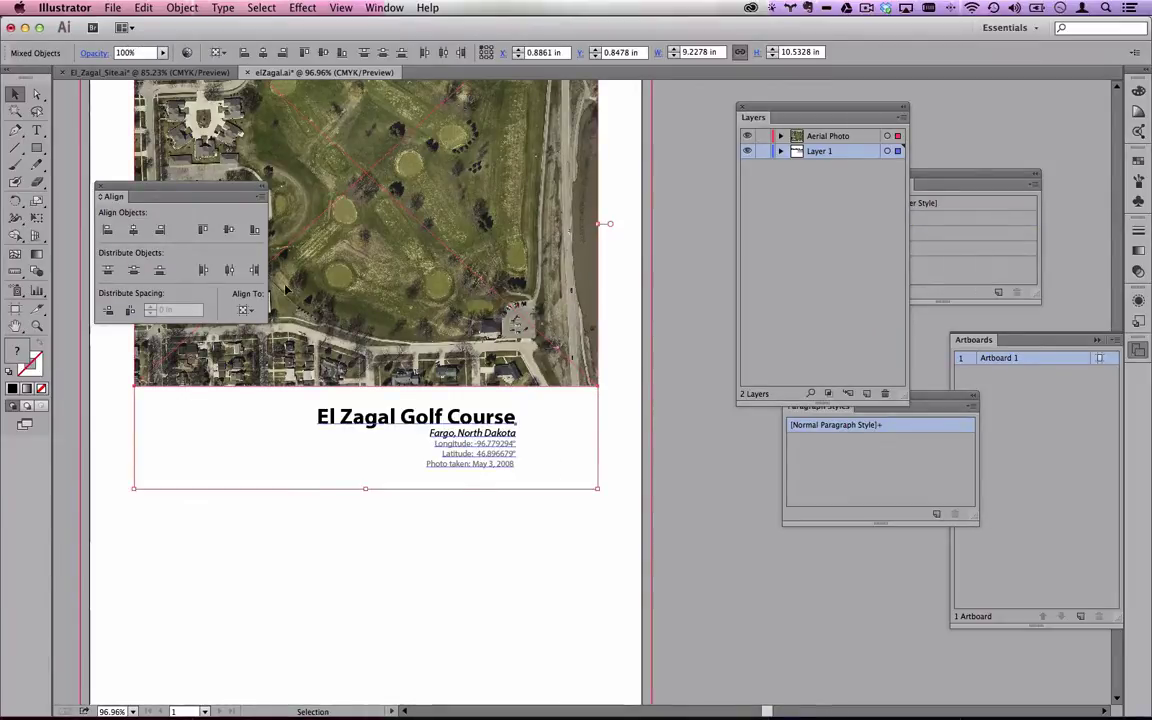
click(159, 231)
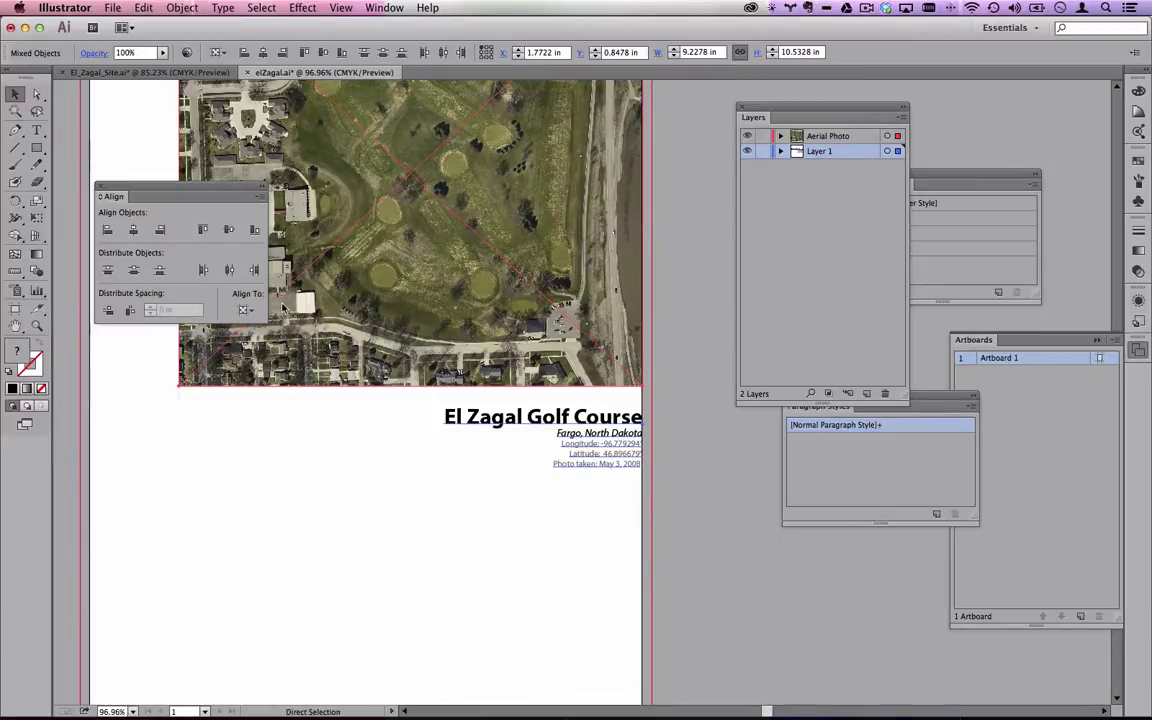
key(super+z)
click(245, 309)
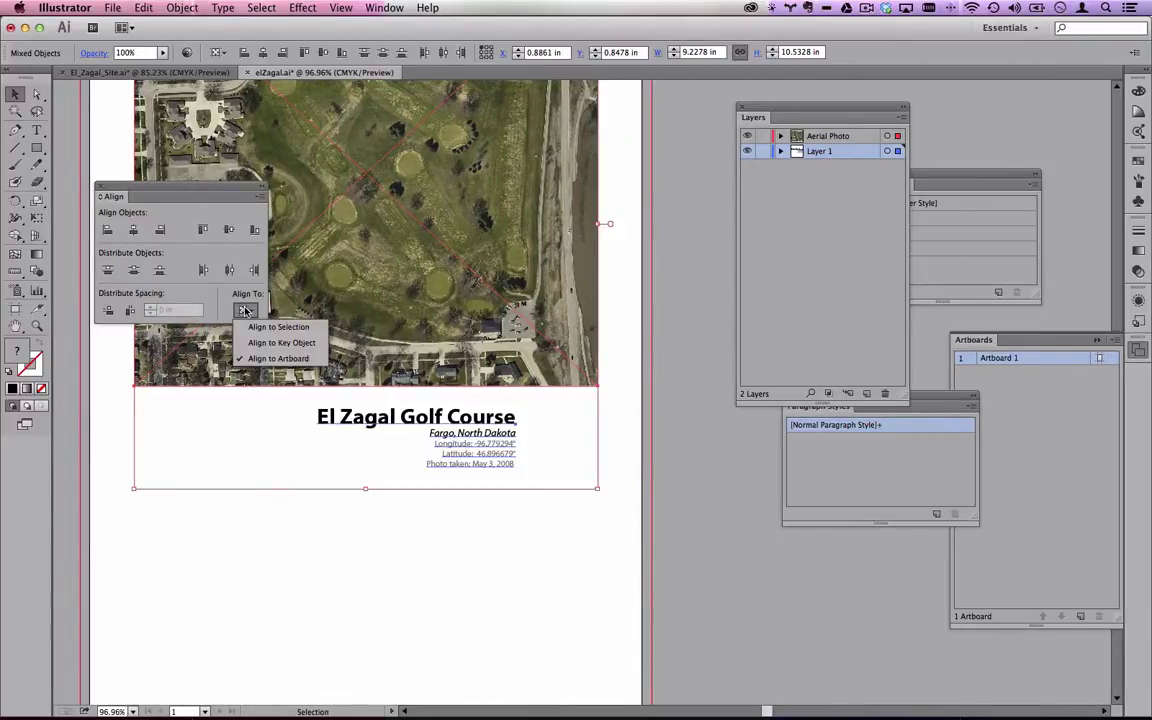
click(298, 328)
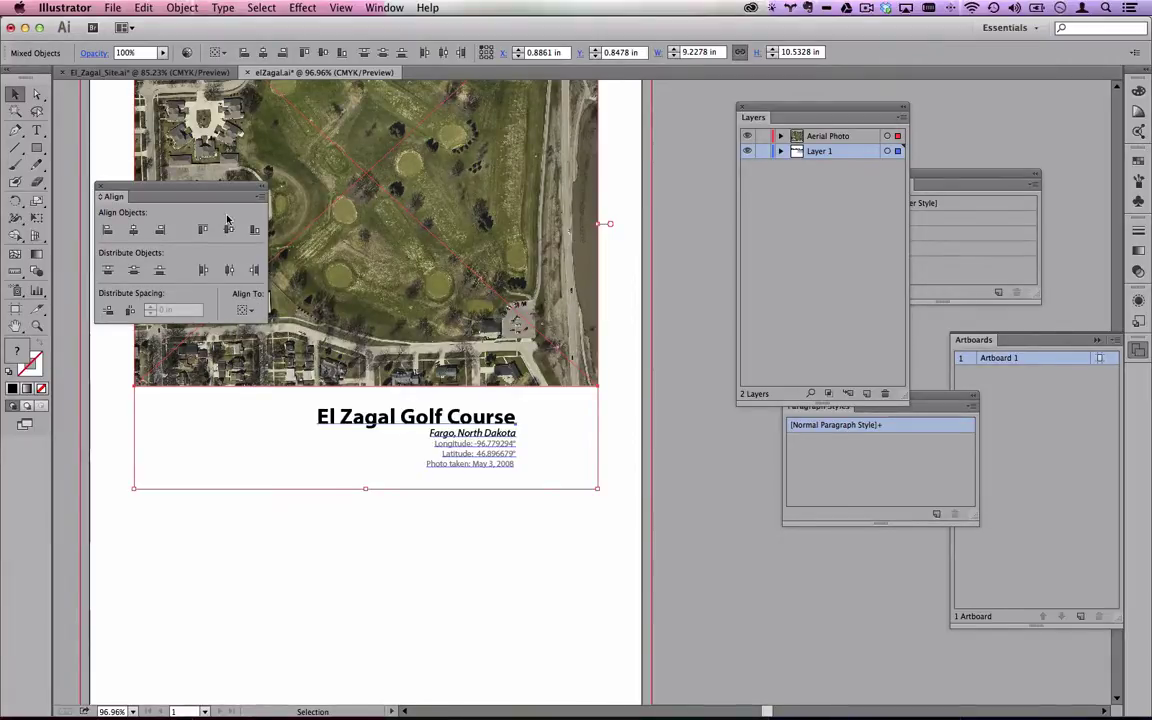
click(160, 230)
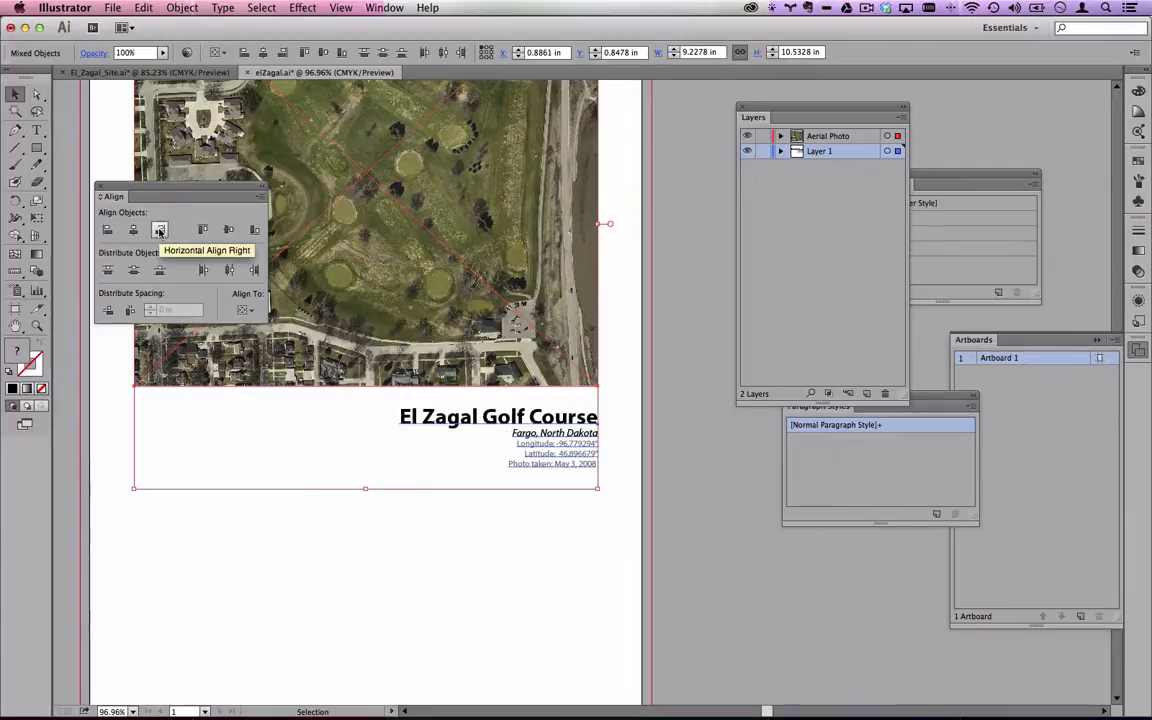
Adjust the vertical gap between the site text block and the photo, keeping their right edges flush.
click(445, 532)
drag(584, 440, 591, 413)
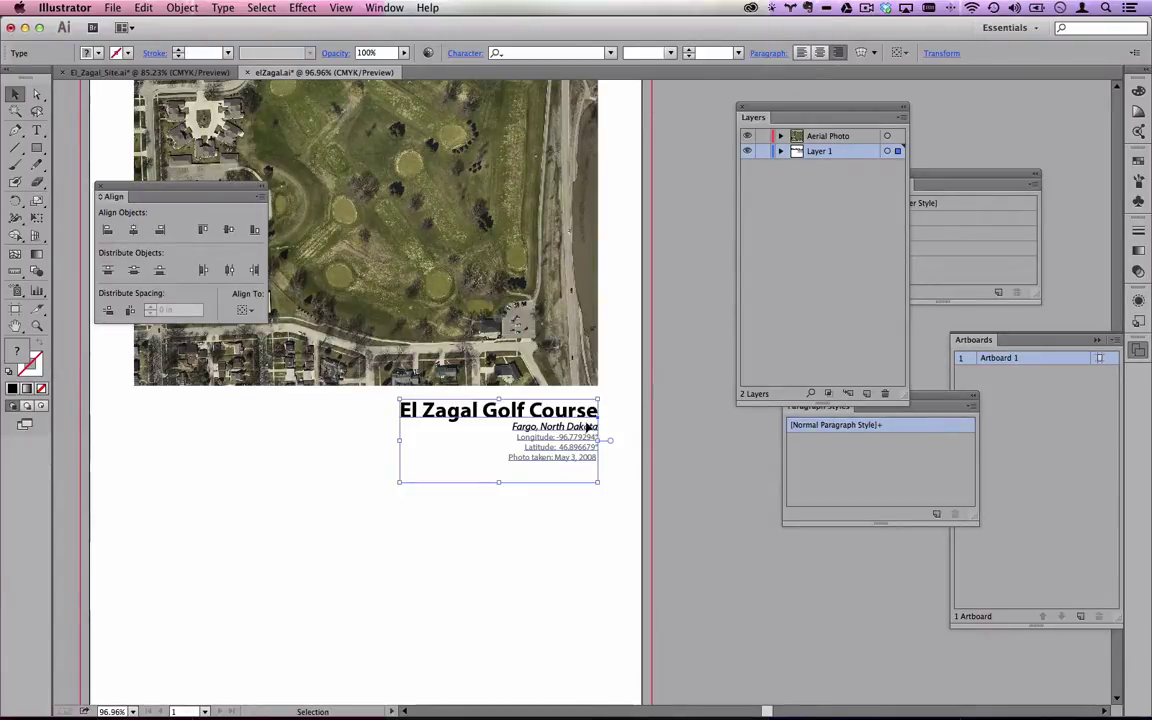
mouse_move(584, 415)
mouse_down()
mouse_move(596, 407)
mouse_move(596, 431)
mouse_move(598, 405)
mouse_move(588, 406)
mouse_up()
click(617, 406)
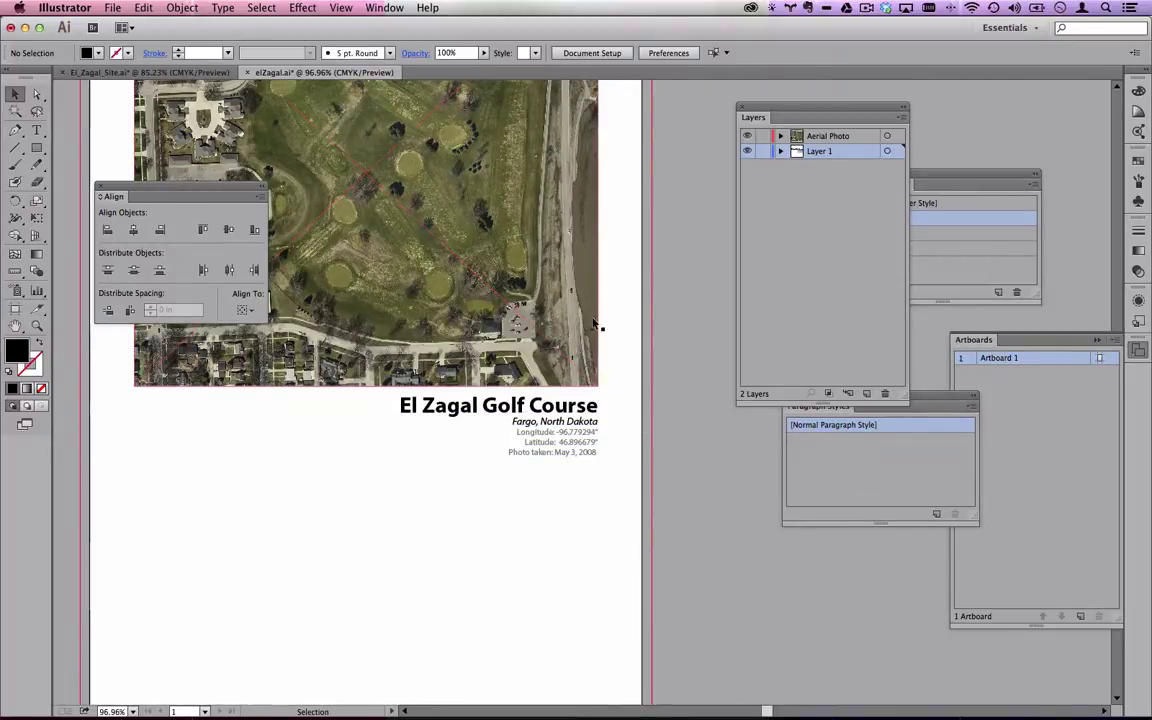
drag(593, 408, 590, 417)
click(615, 405)
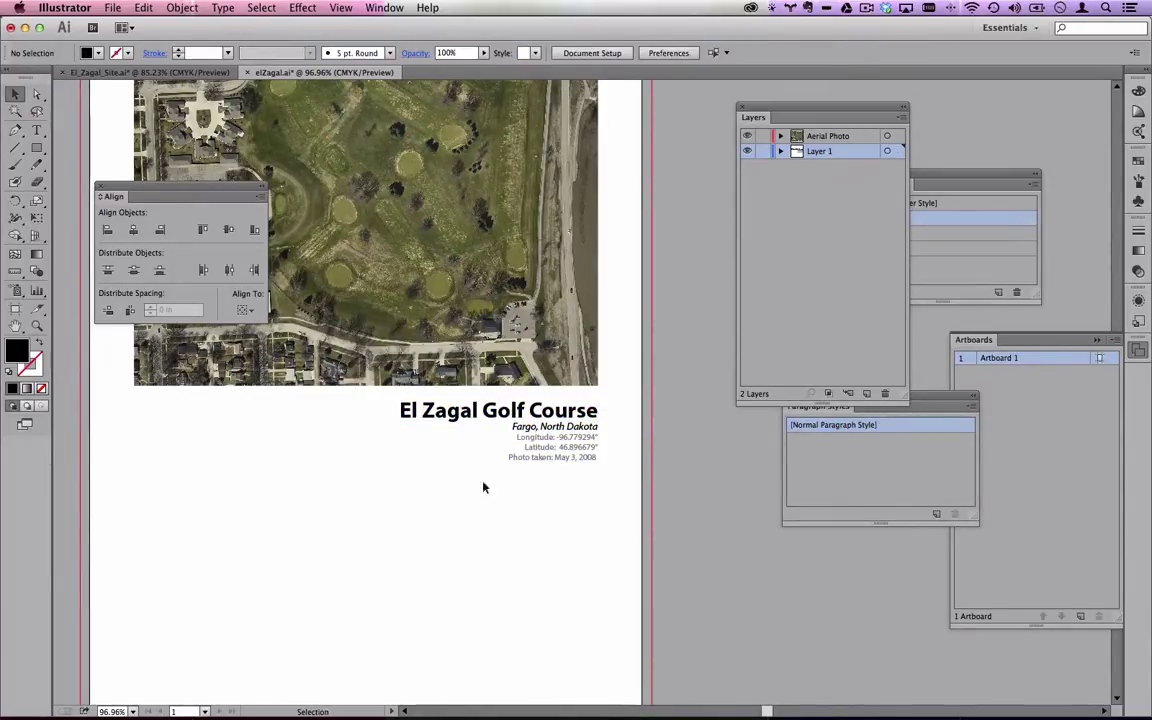
Start a new text line reading "Scale: " in the blank area below the photo's lower-left corner.
drag(395, 435, 473, 455)
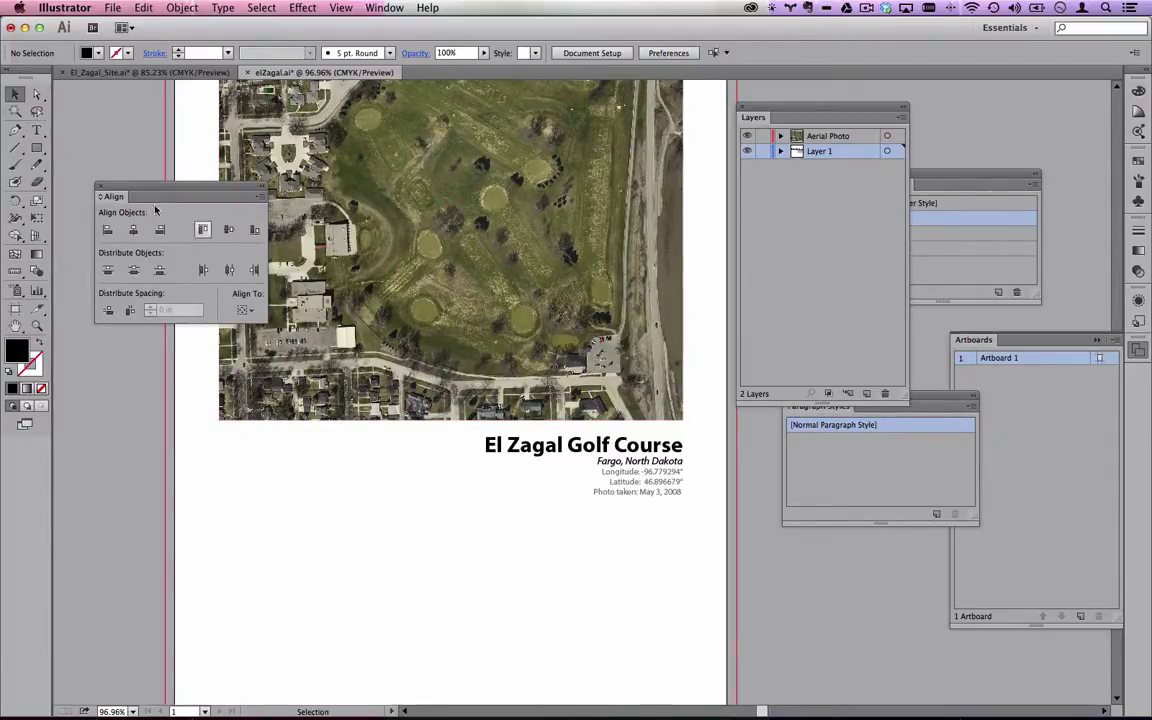
click(34, 131)
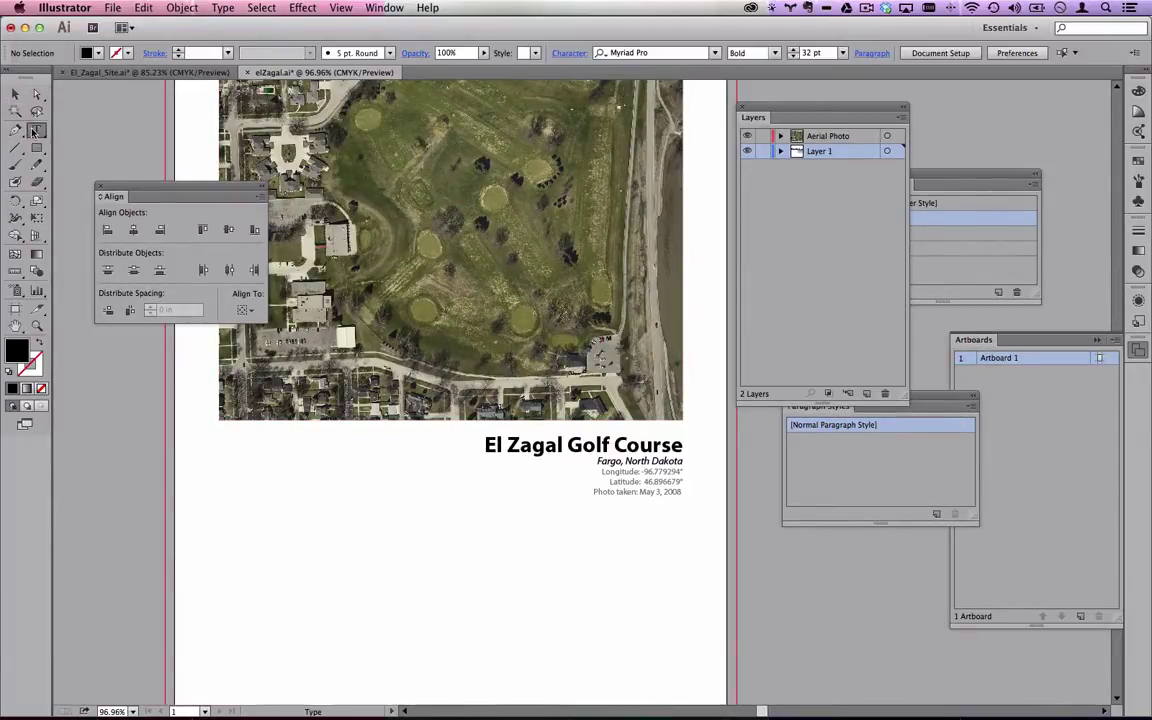
click(243, 484)
text(Sca;e)
key(BackSpace)
key(BackSpace)
text(le: )
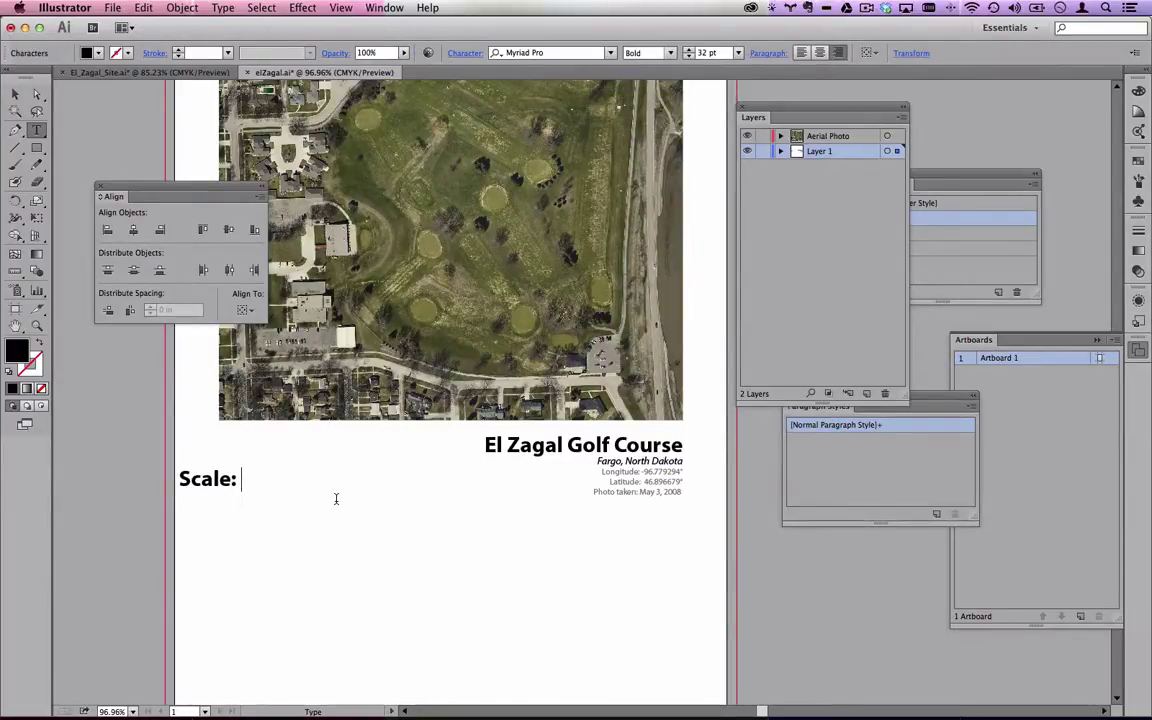
Complete the scale label as "Scale: 1=60 yards" and align it under the lower-left corner of the aerial photo.
text(1:)
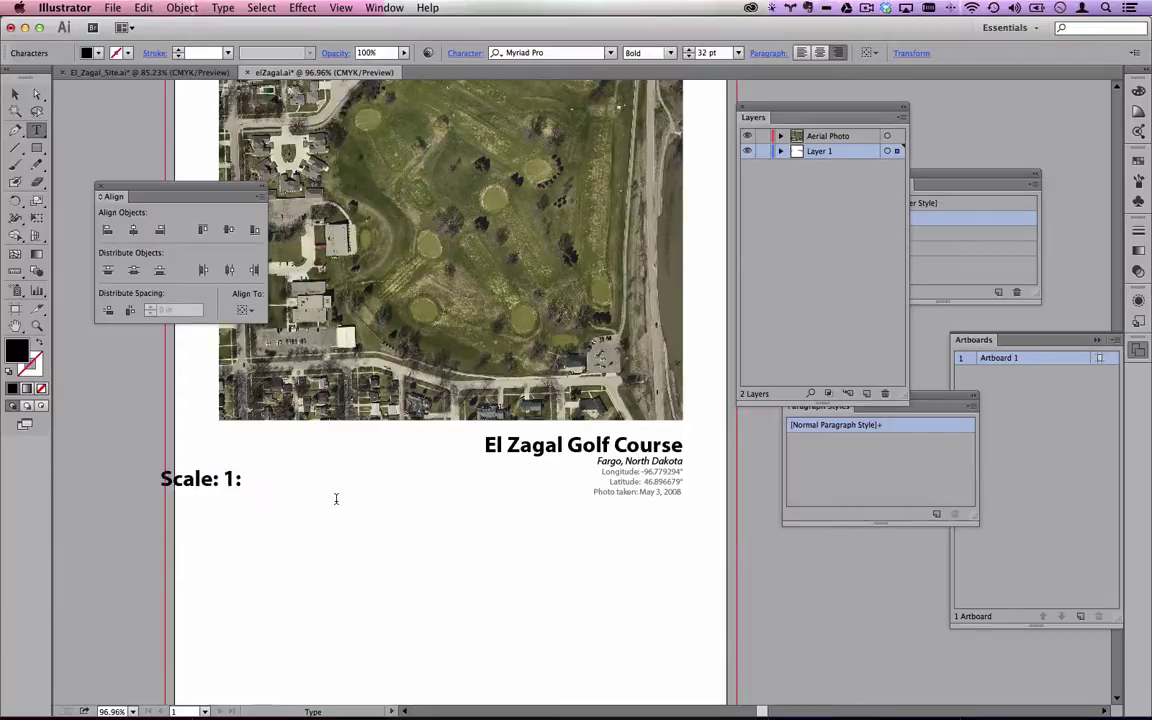
key(BackSpace)
text(=)
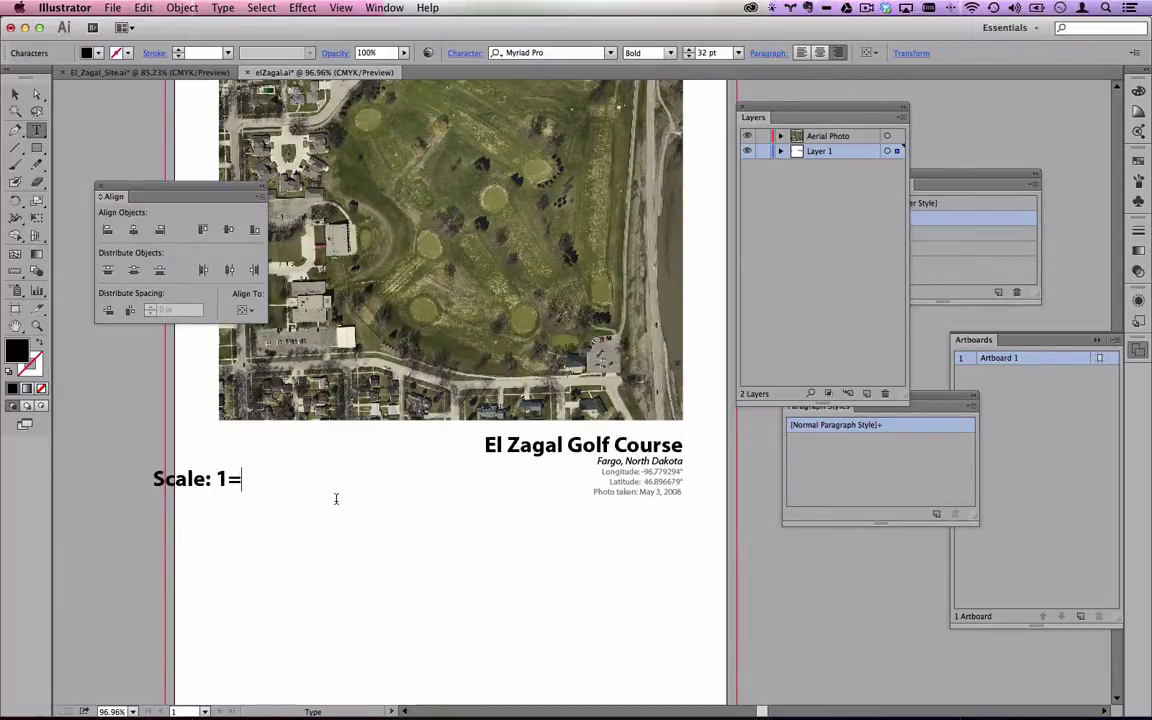
text(60 yards)
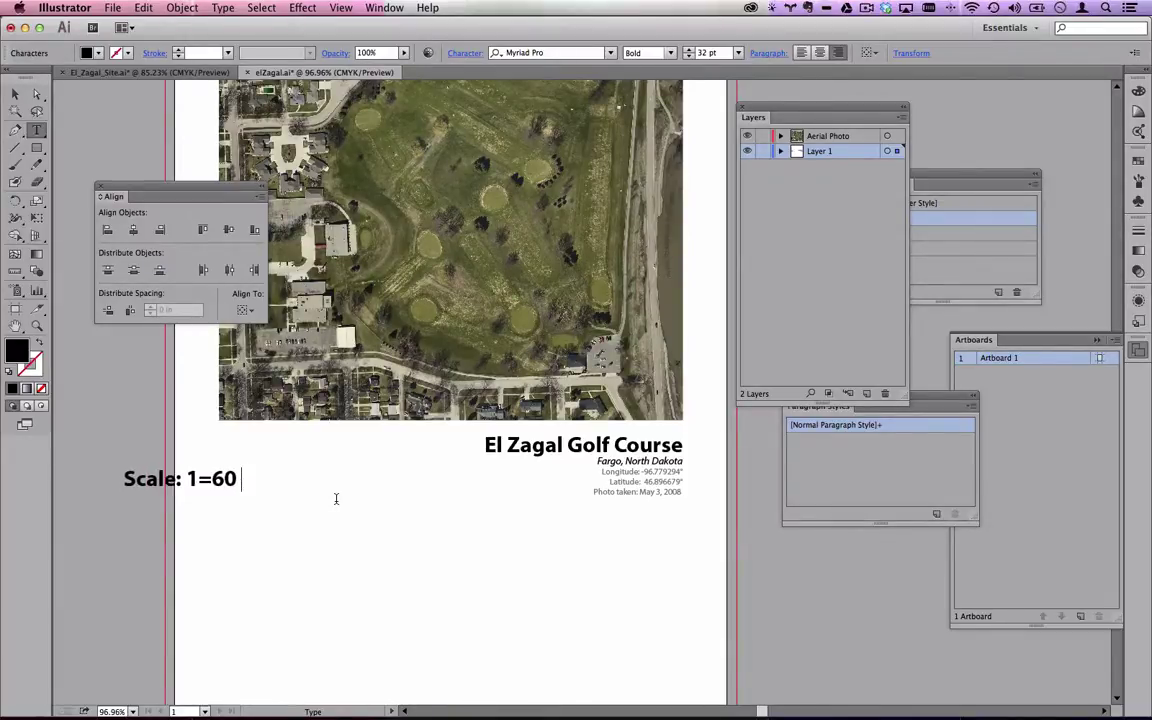
click(14, 93)
drag(148, 480, 297, 457)
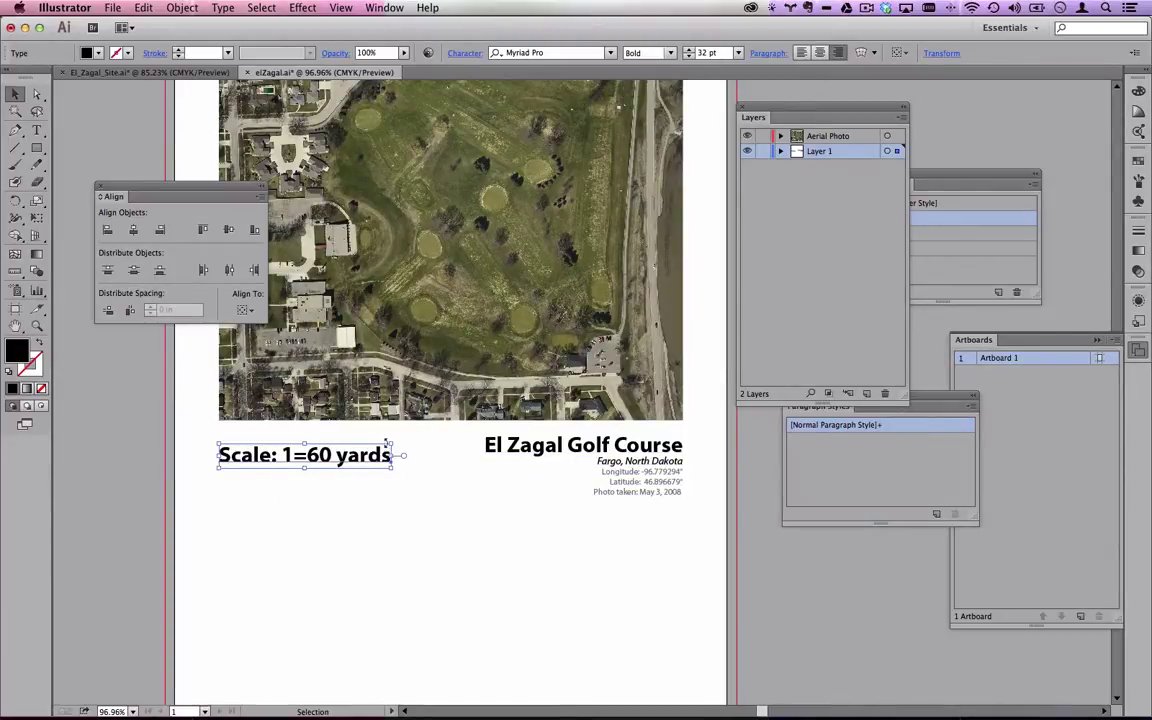
Shrink the scale label to 19.82 pt, set its font style to Regular, and reposition it just below the photo.
drag(391, 441, 376, 442)
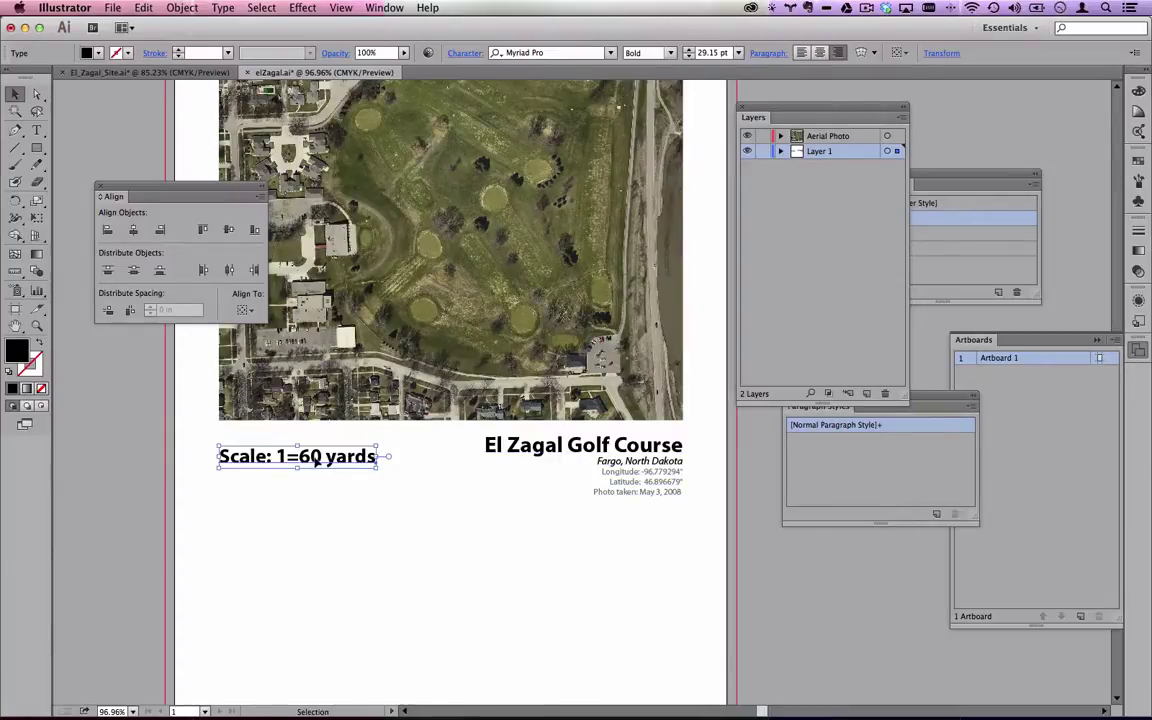
drag(378, 444, 328, 451)
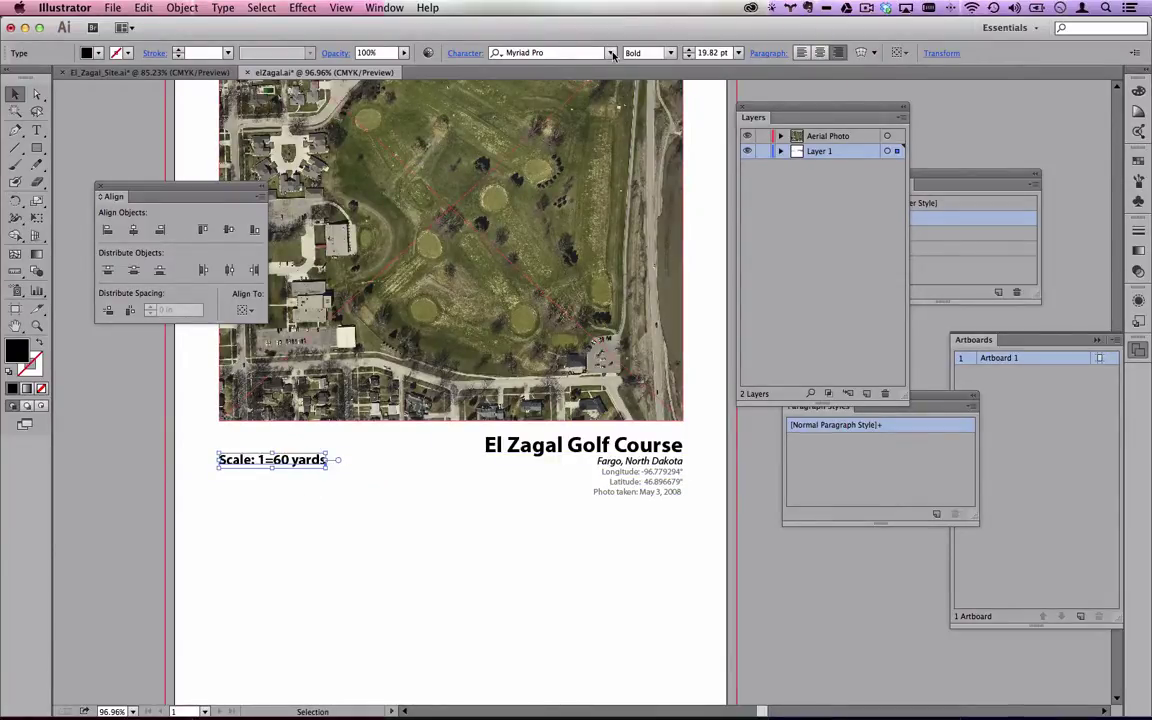
click(672, 55)
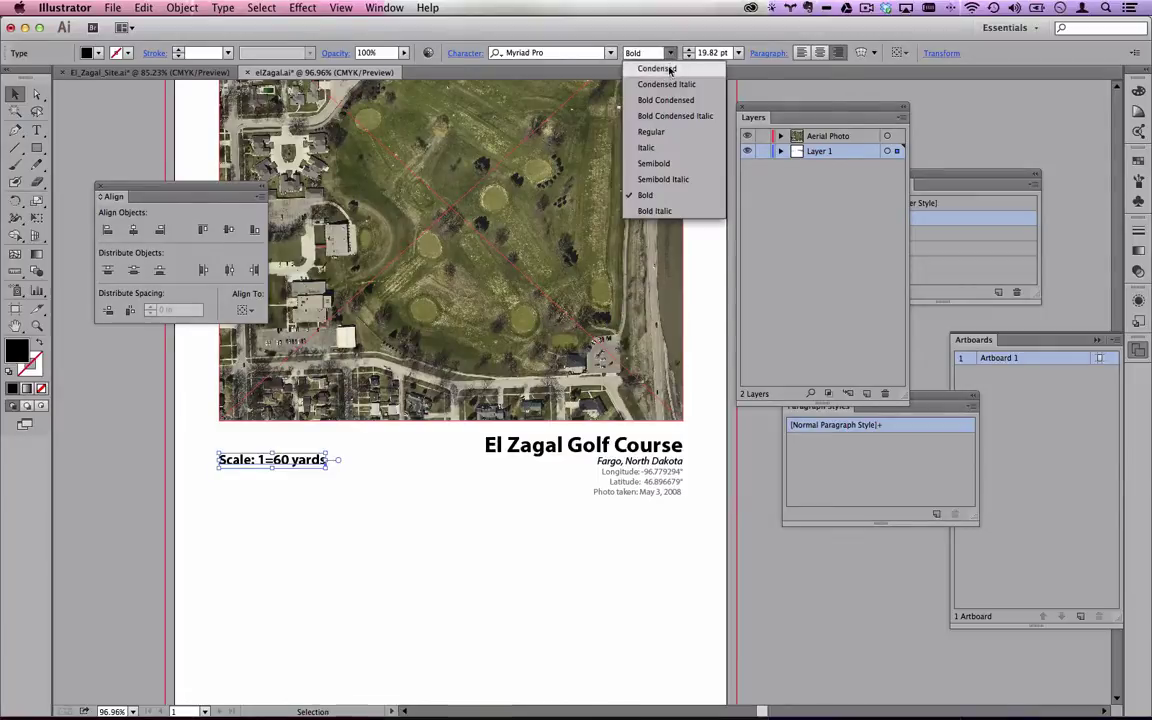
click(660, 131)
click(302, 420)
drag(303, 467, 298, 453)
click(345, 509)
scroll(345, 509, up, 5)
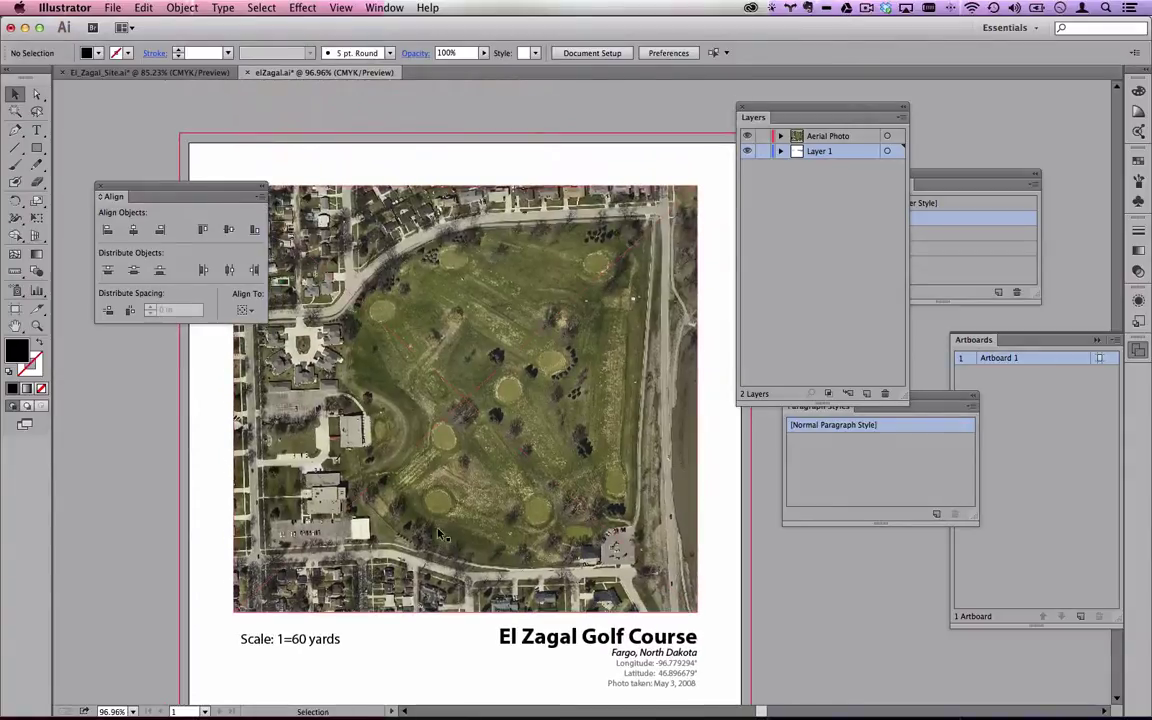
Move the Align panel off the artwork to beside the Layers panel, and select the aerial photo.
drag(210, 204, 277, 118)
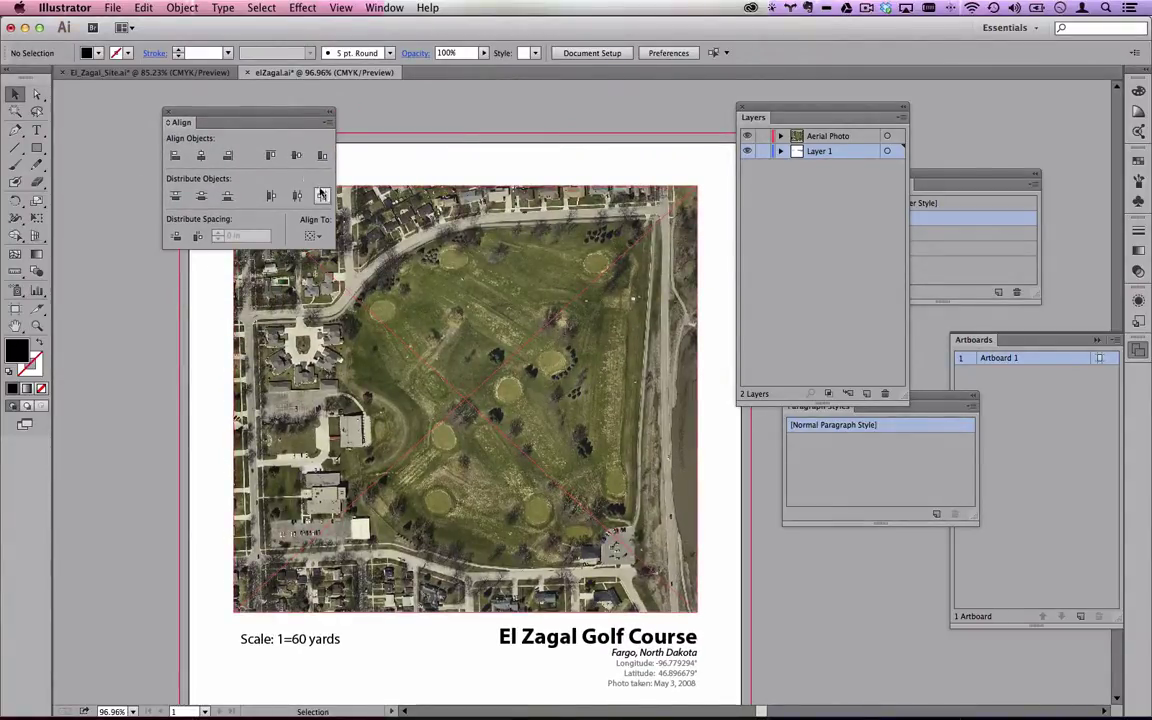
drag(269, 119, 1017, 118)
scroll(476, 129, right, 3)
scroll(476, 129, down, 1)
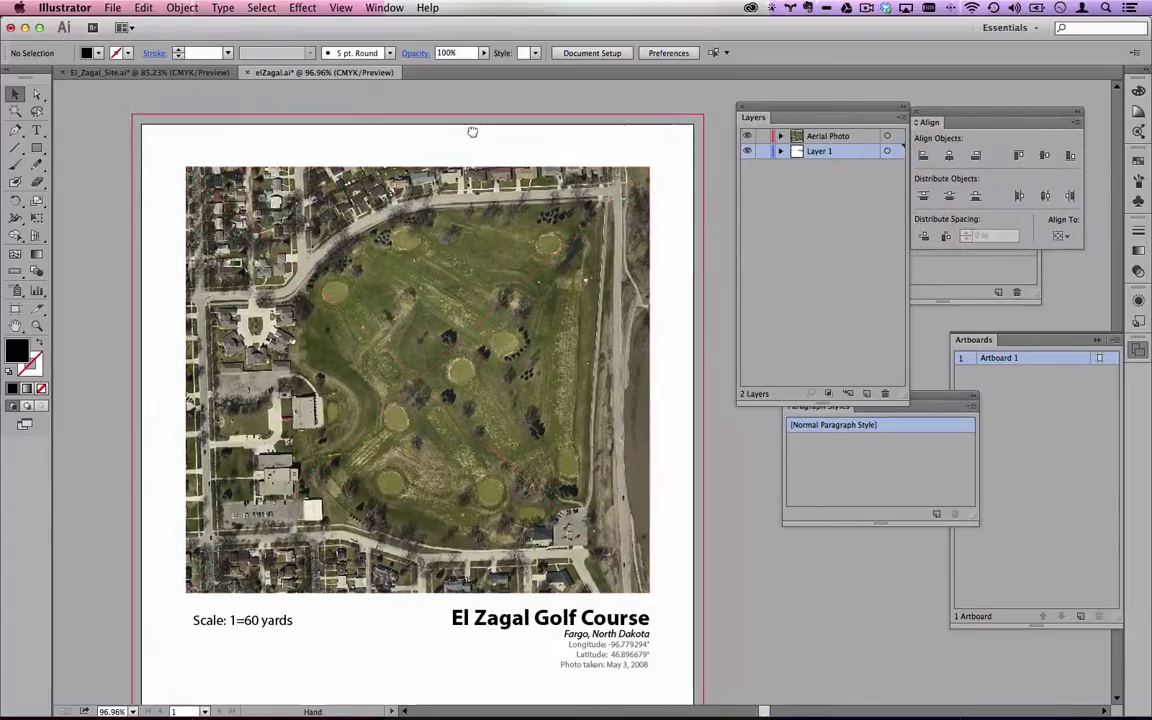
click(470, 207)
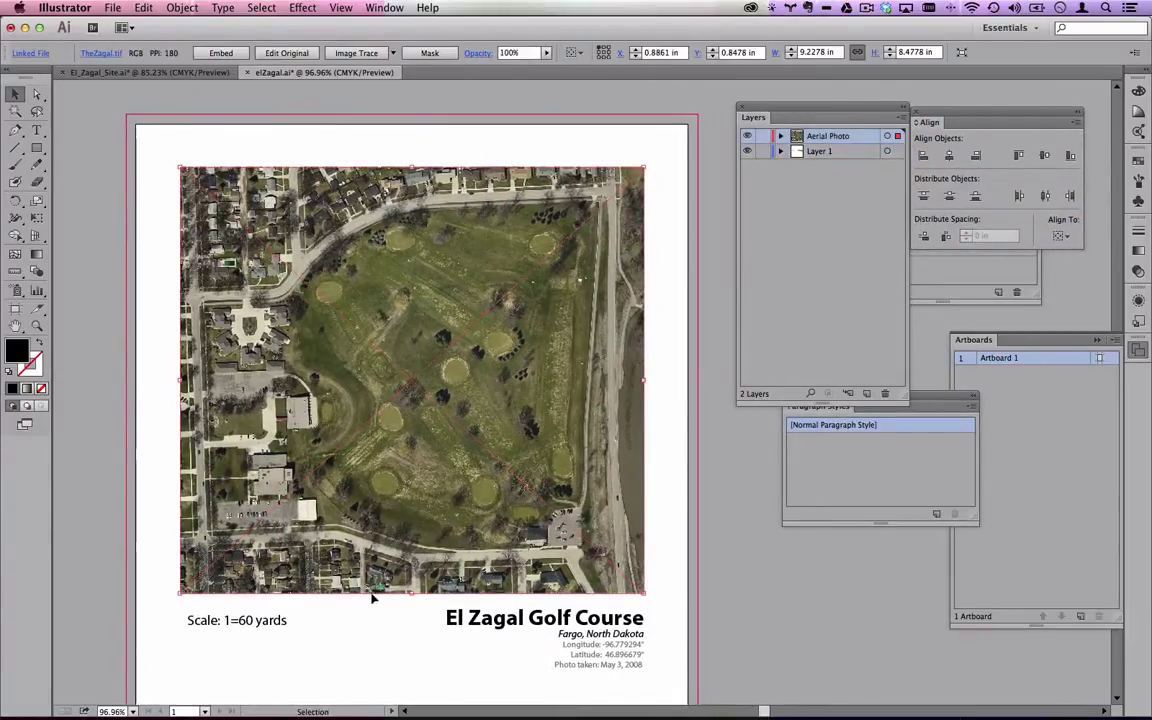
Edit the scale label to read "Scale: 1"= 60 yards", adding the inch mark after the 1.
double_click(237, 620)
text(")
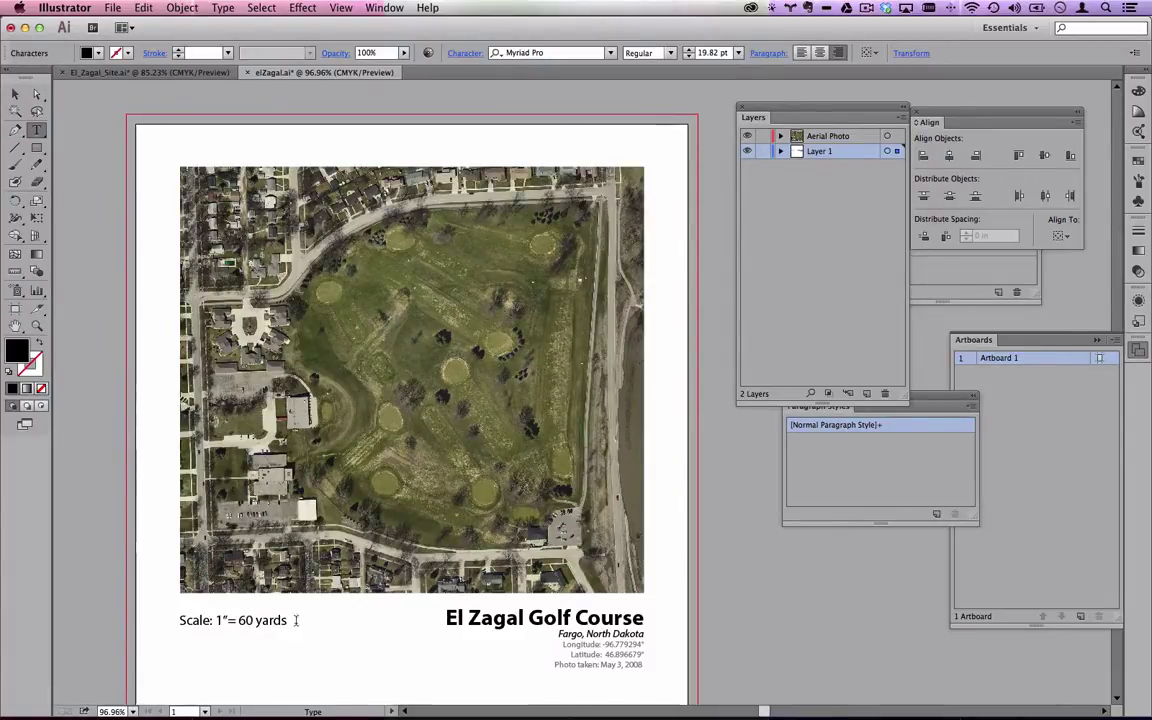
click(15, 93)
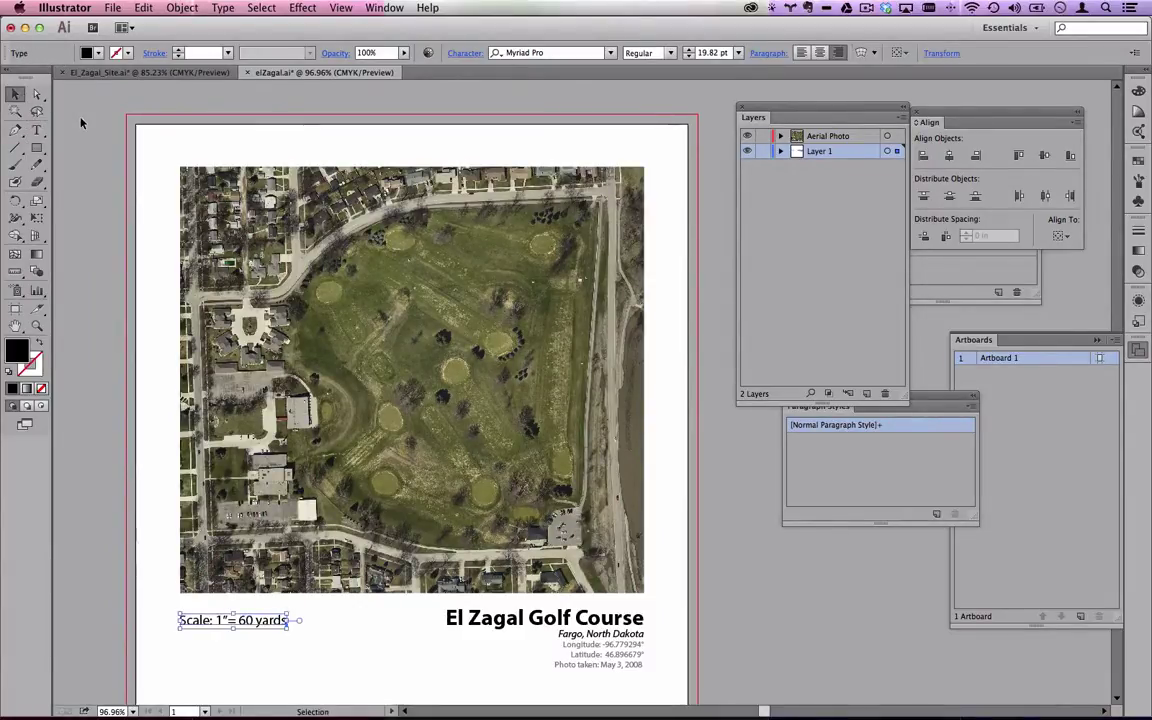
click(90, 128)
drag(449, 378, 451, 364)
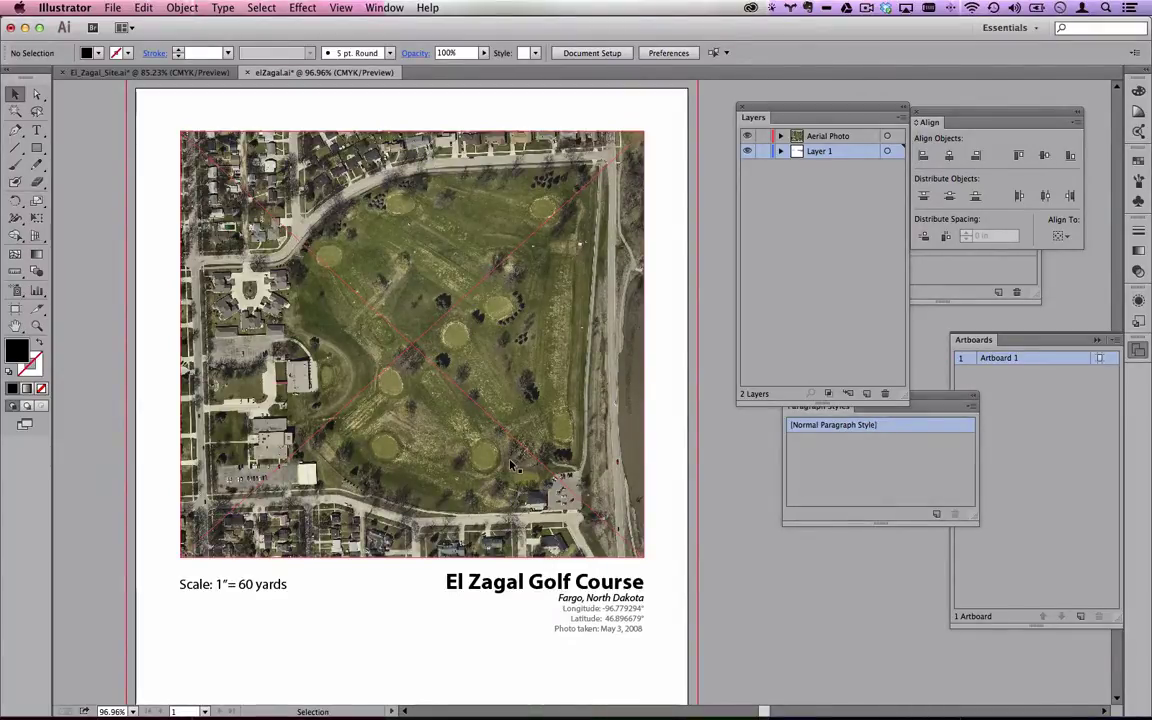
Switch to Calculator and convert 60 yards to inches by computing 60 × 3 × 12.
key(super+Tab)
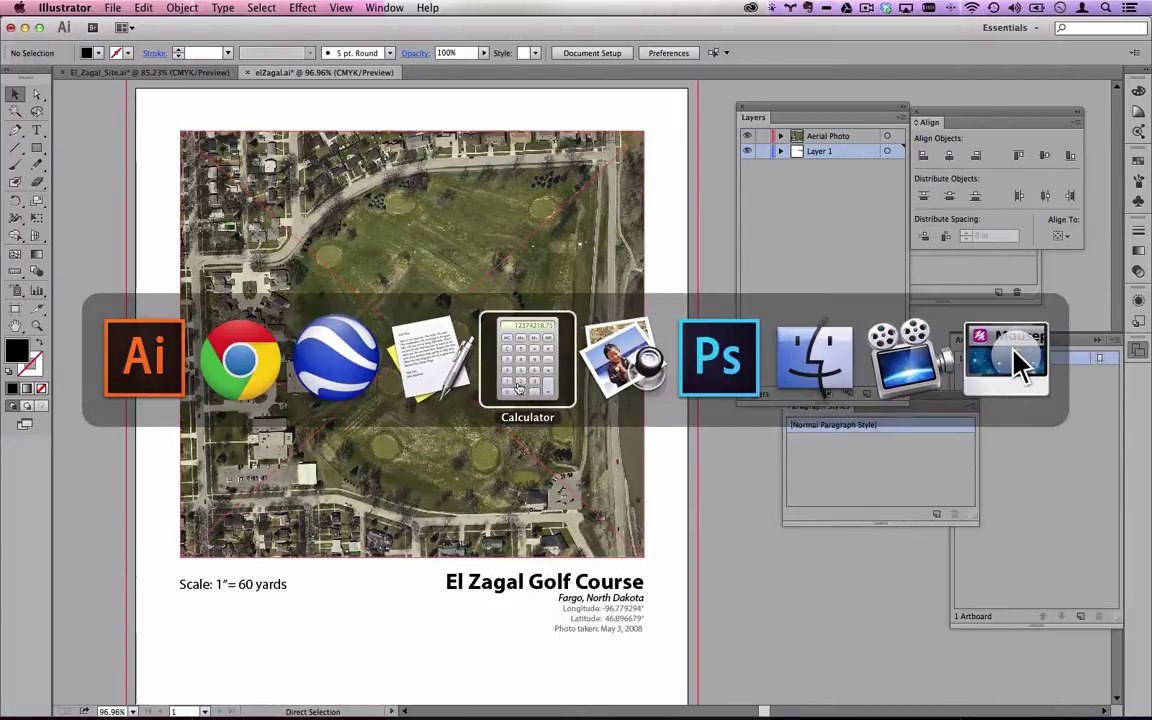
drag(818, 277, 764, 276)
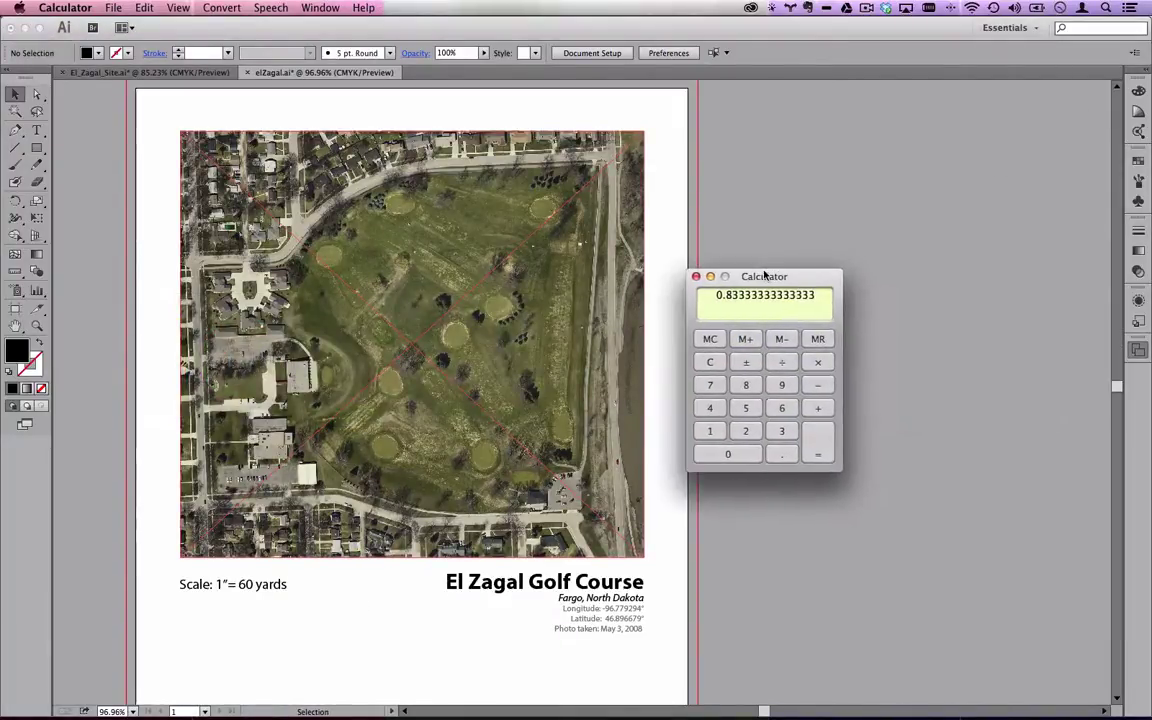
text(60)
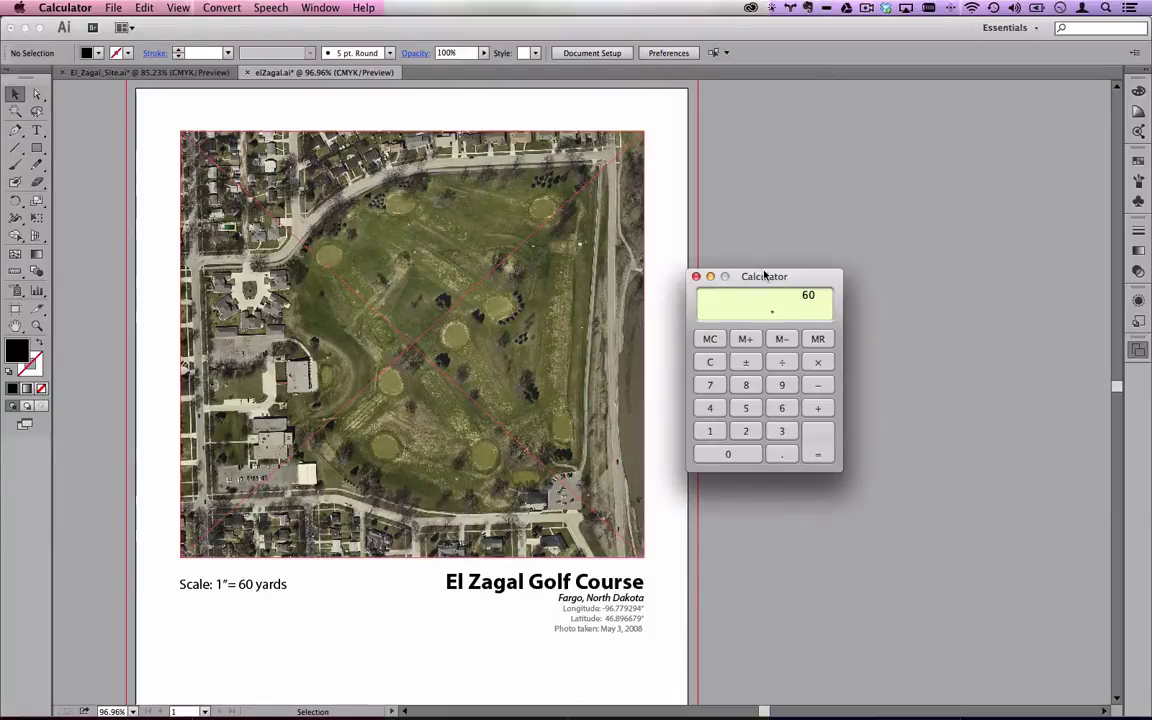
text(3)
key(Return)
key(slash)
text(12)
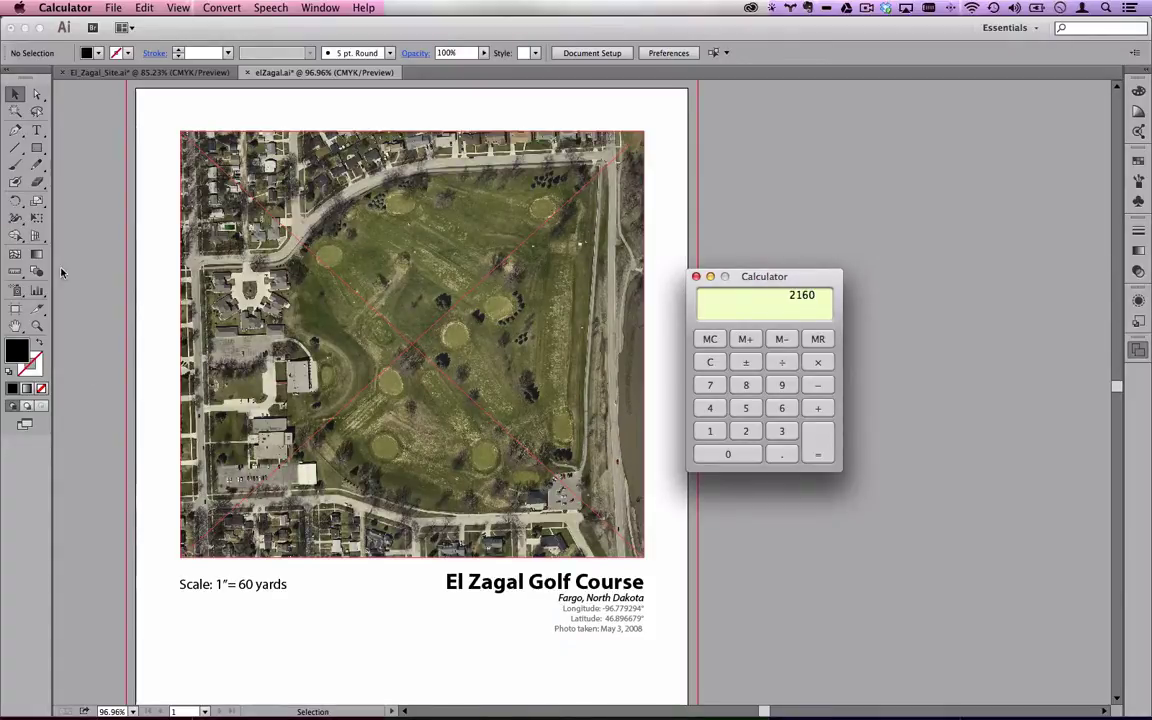
Return to Illustrator and change the scale label to the ratio "Scale: 1:2160".
click(25, 118)
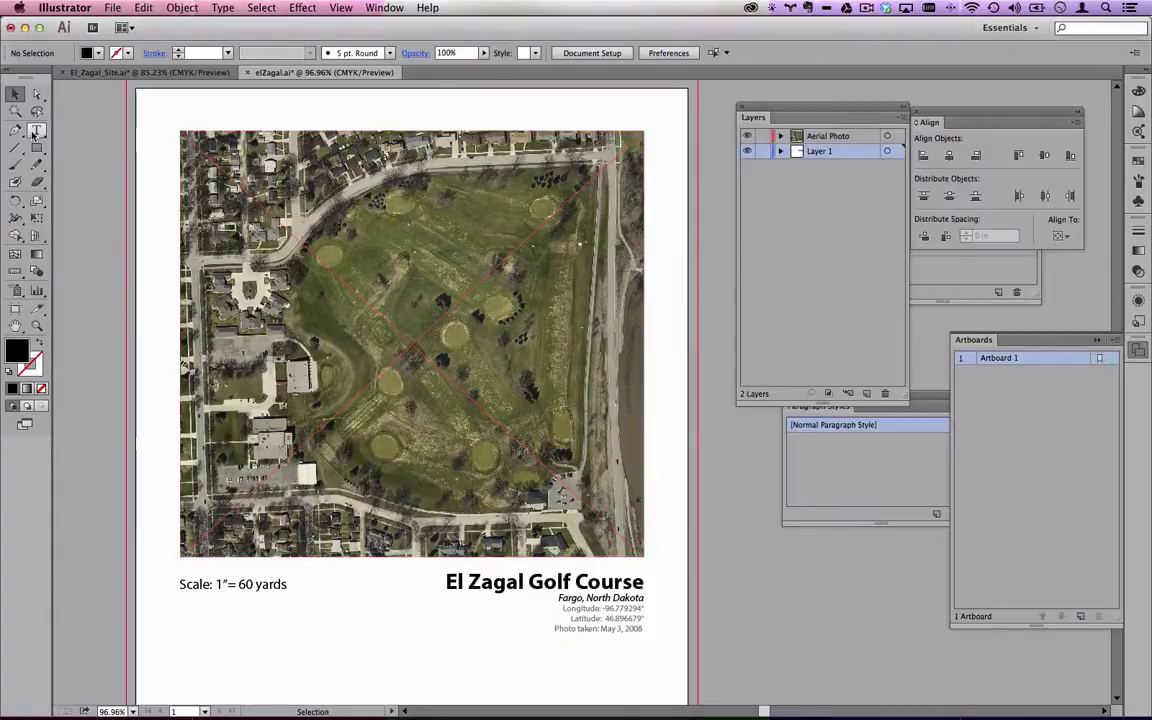
double_click(221, 585)
drag(222, 585, 306, 588)
text(:2160)
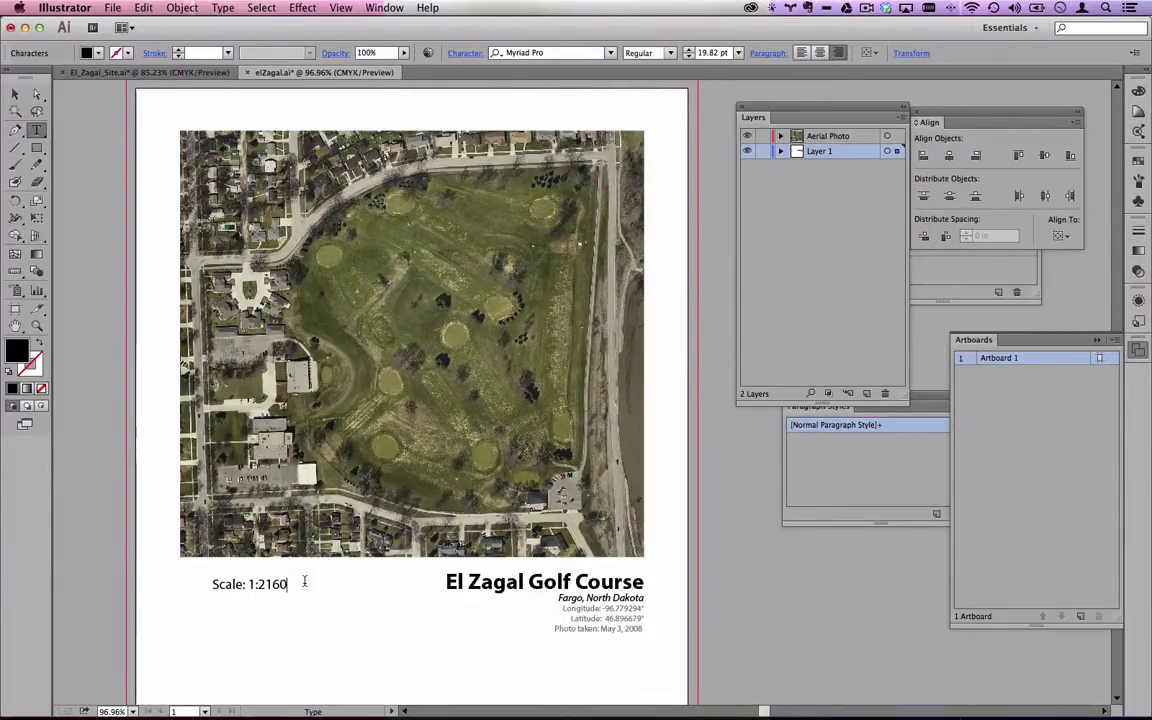
click(16, 94)
click(413, 622)
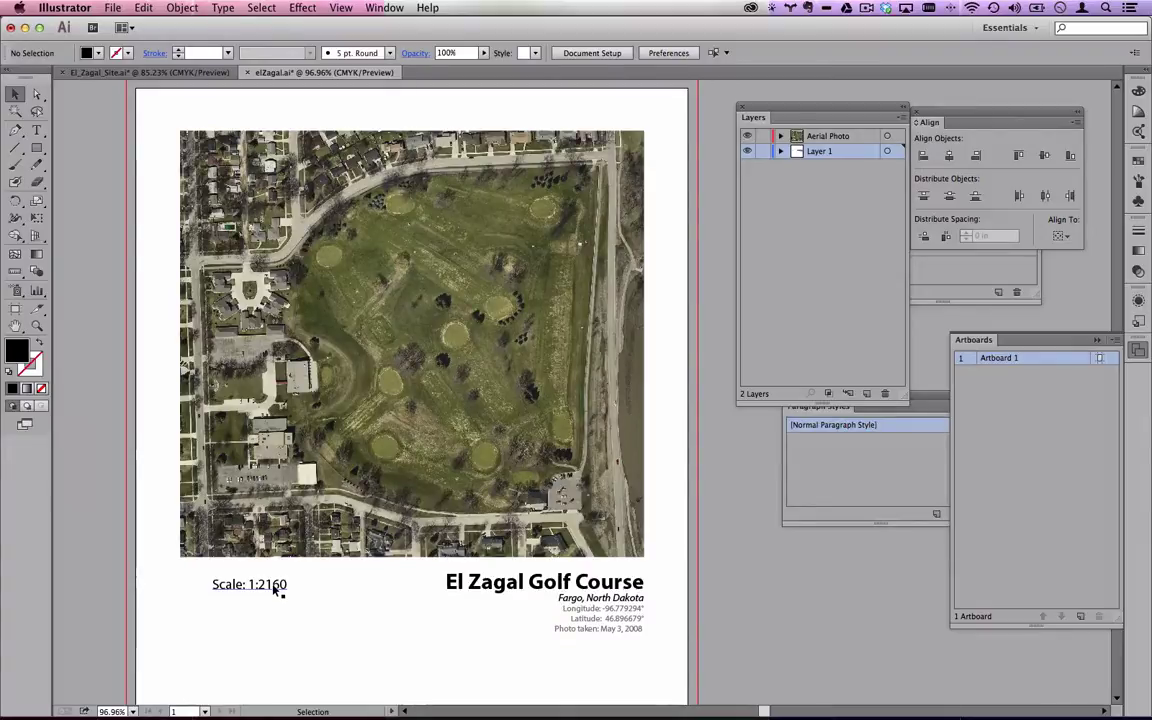
Select the aerial photo, divide 2160 by 2000 in Calculator to get the enlargement factor, and quit Calculator.
click(508, 200)
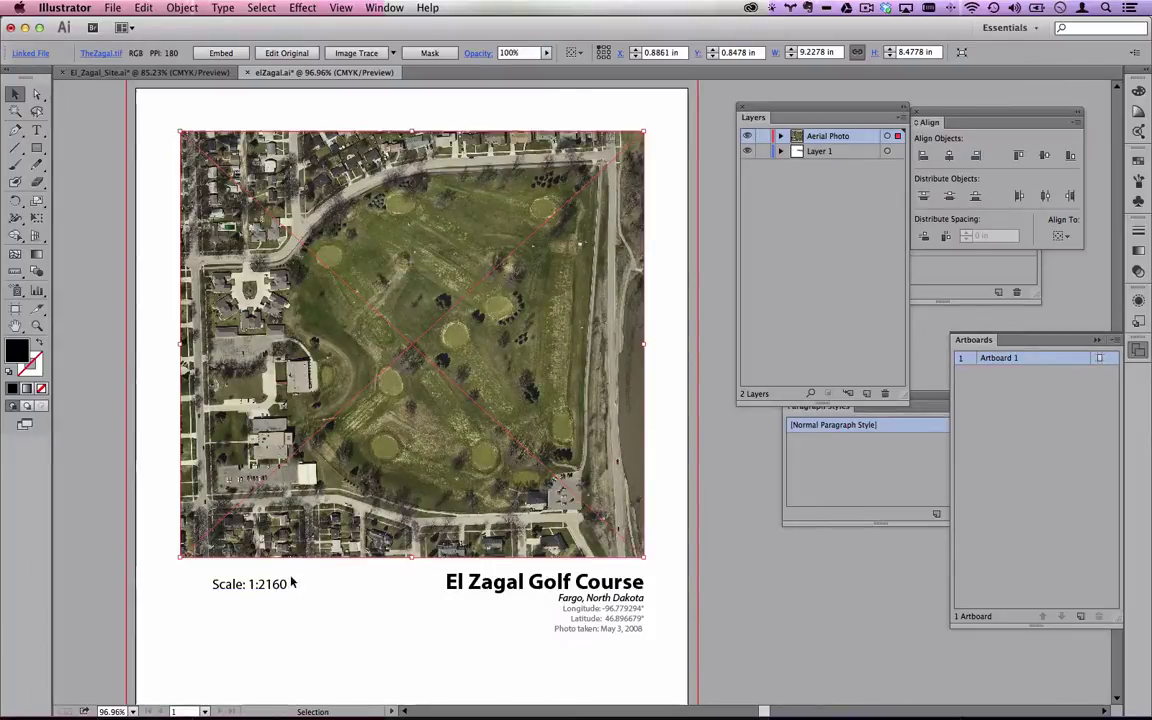
key(super+Tab)
key(super+shift+Tab)
key(super+shift+Tab)
key(super+shift+Tab)
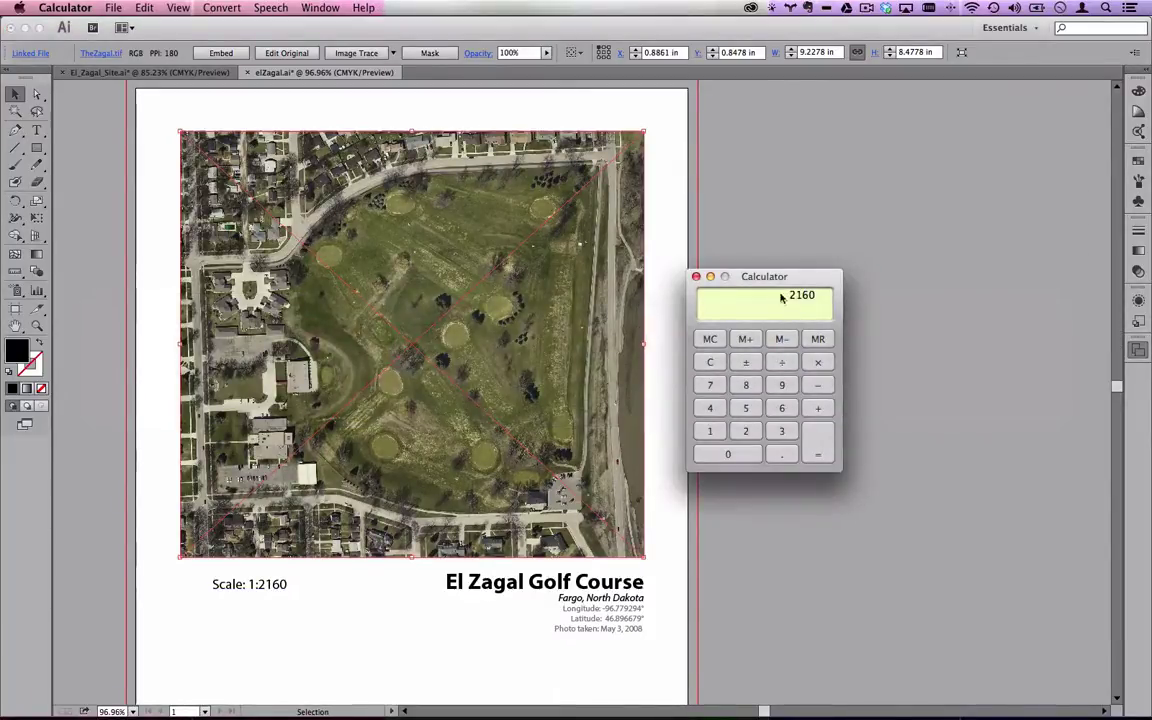
text(2000)
key(Return)
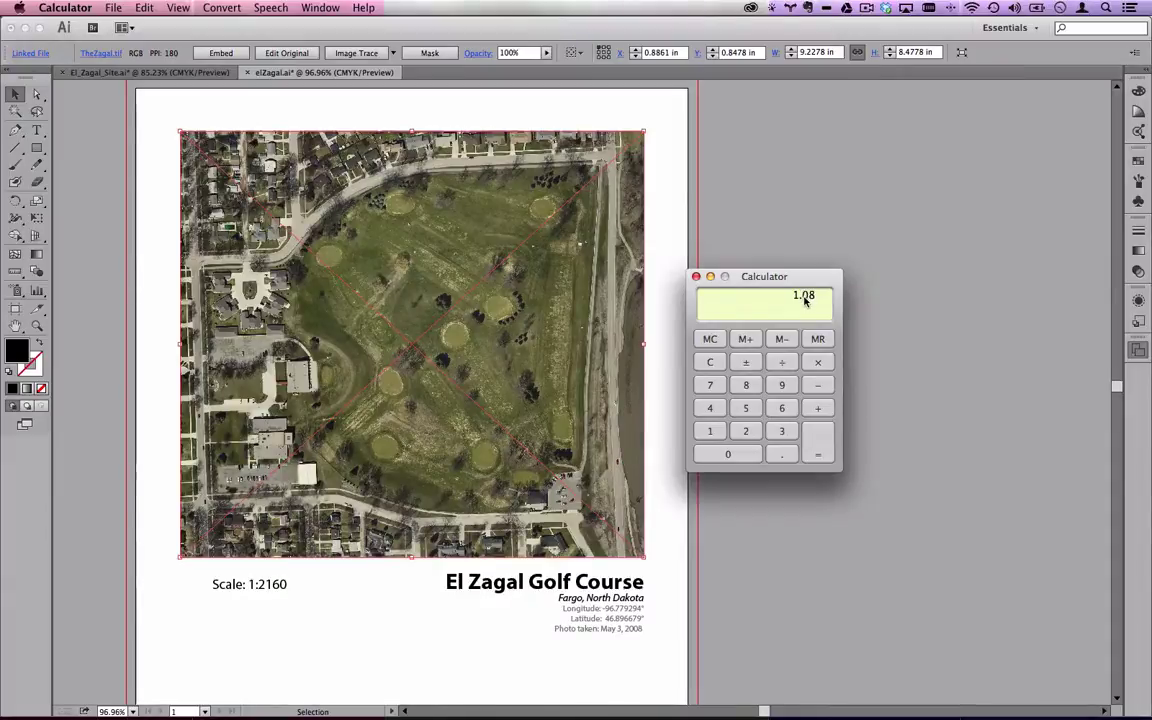
key(super+q)
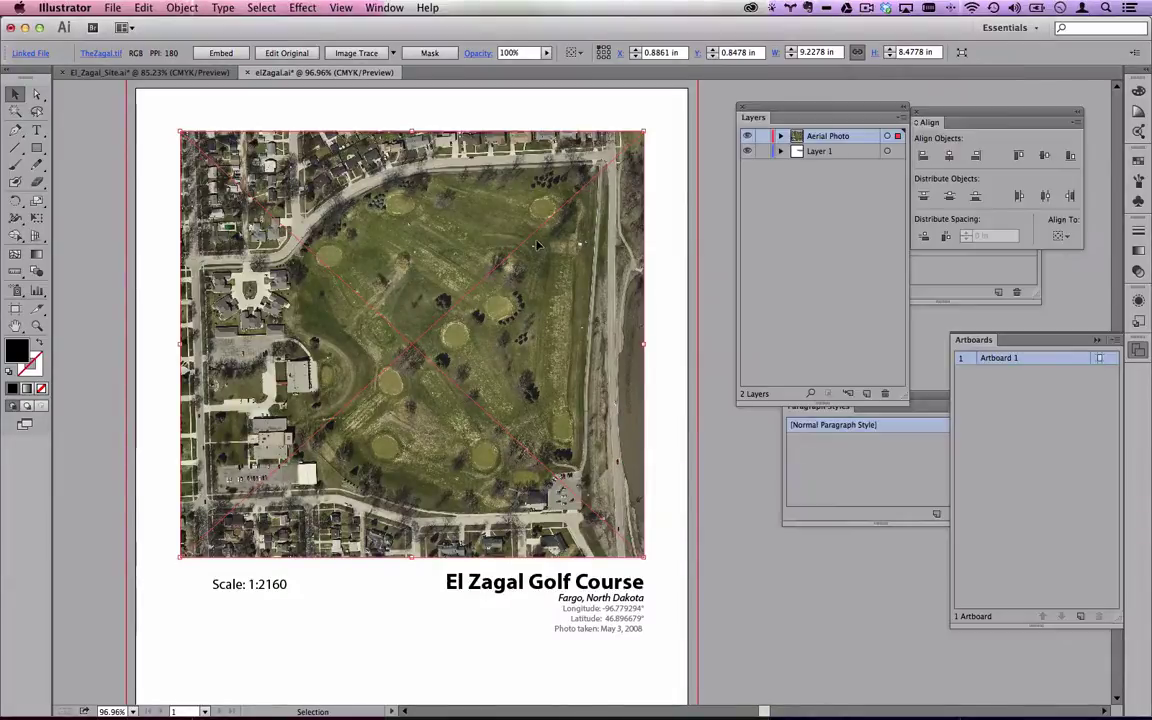
Scale the selected aerial photo uniformly by 108%.
click(182, 7)
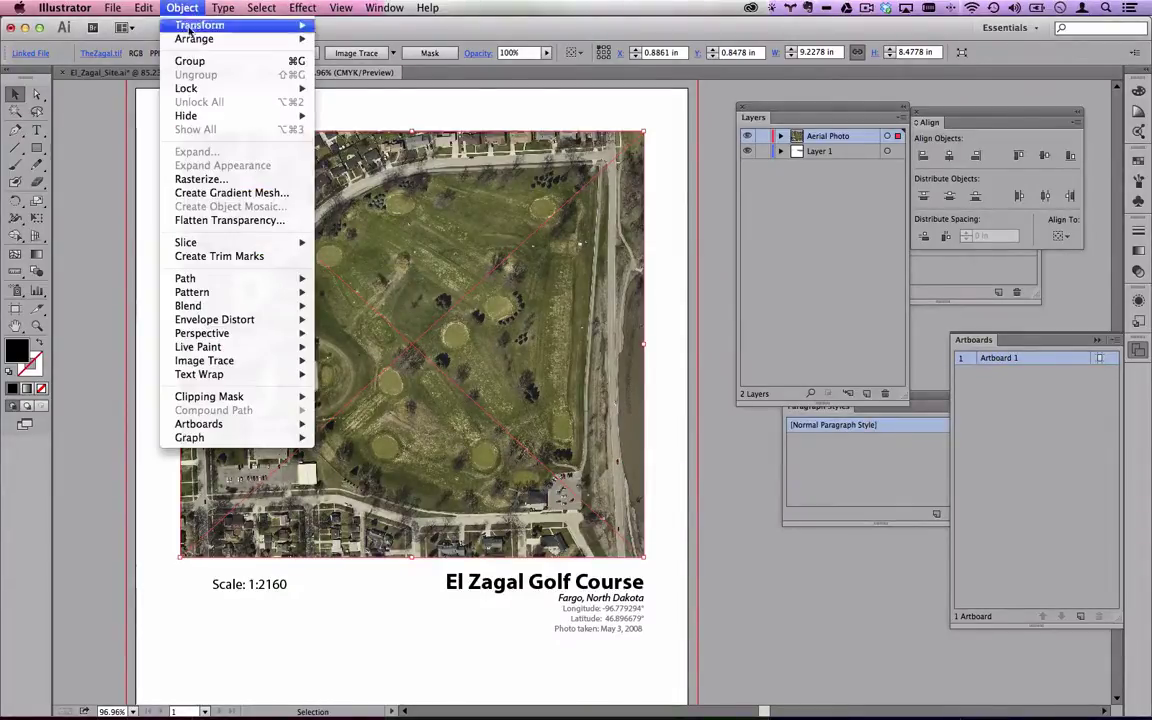
mouse_move(209, 30)
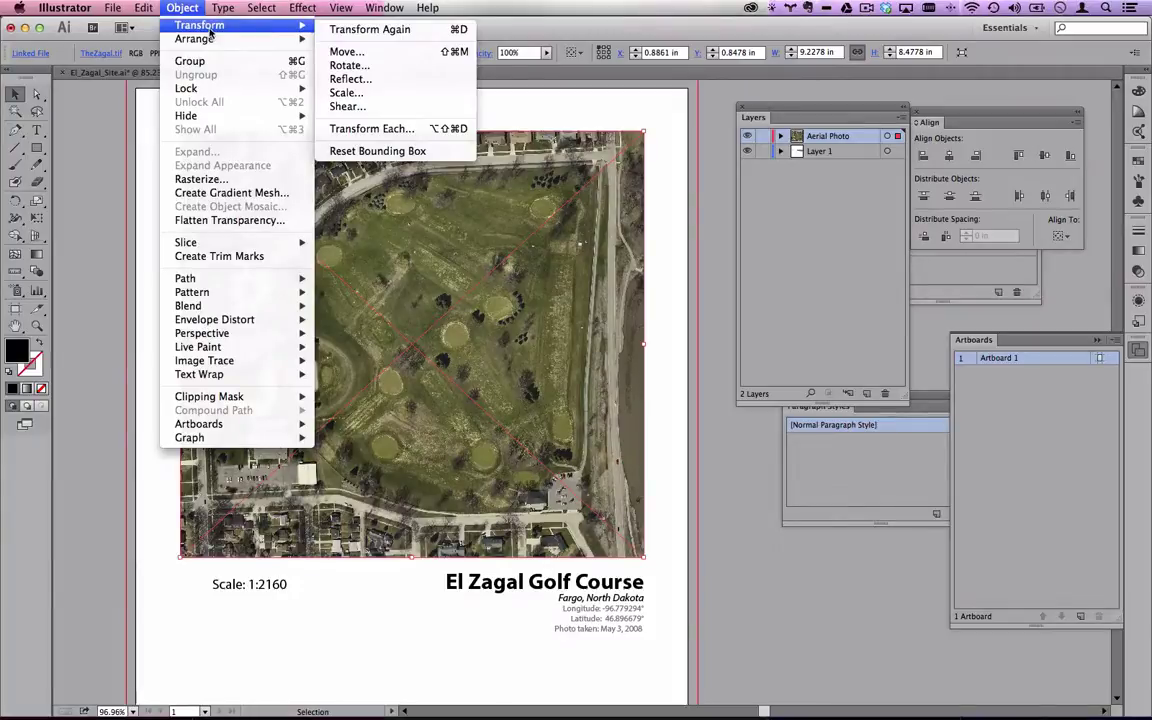
click(346, 92)
text(108)
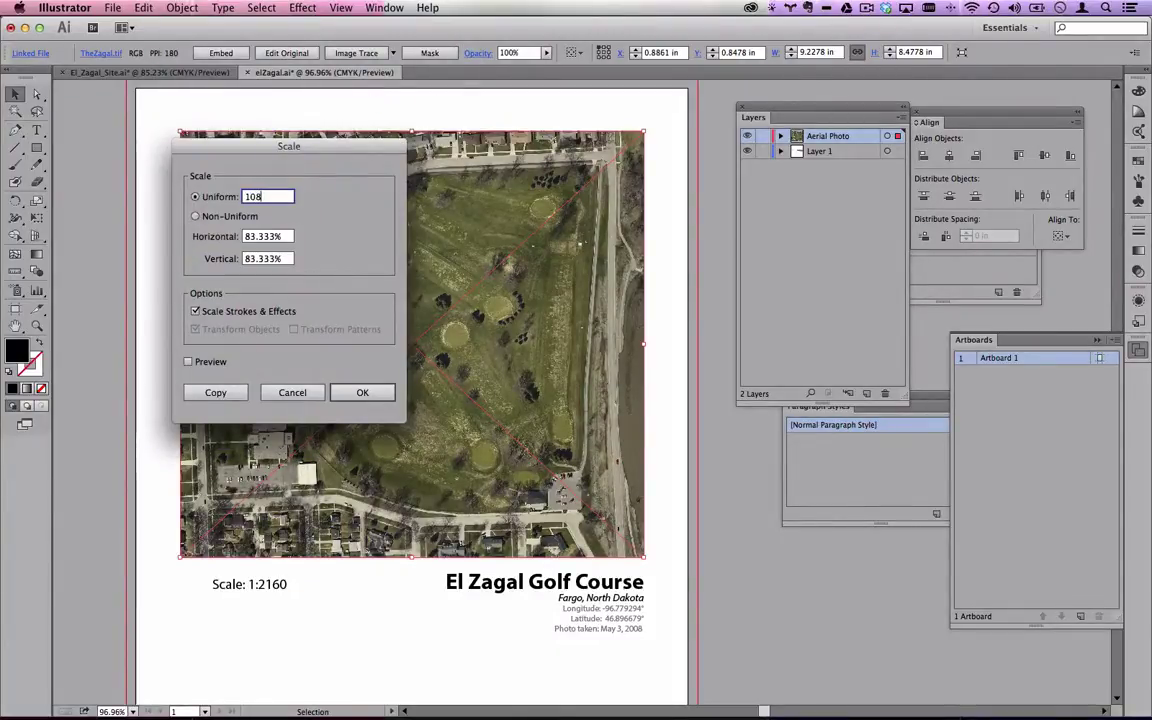
click(360, 392)
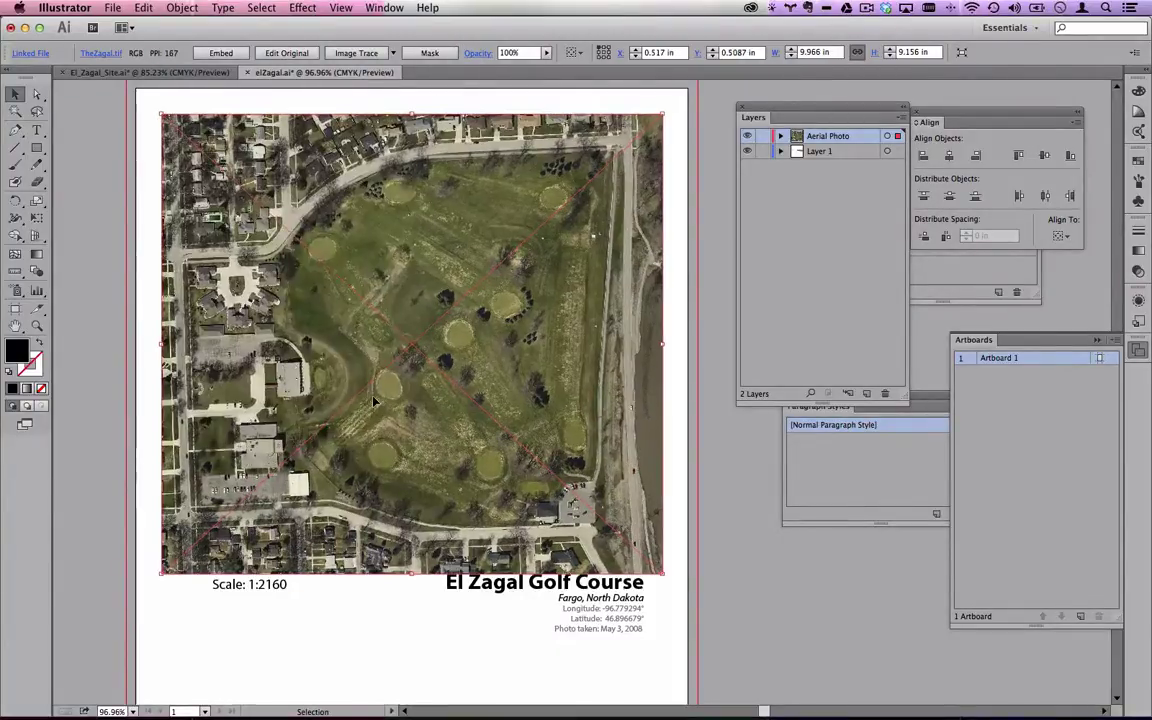
click(700, 247)
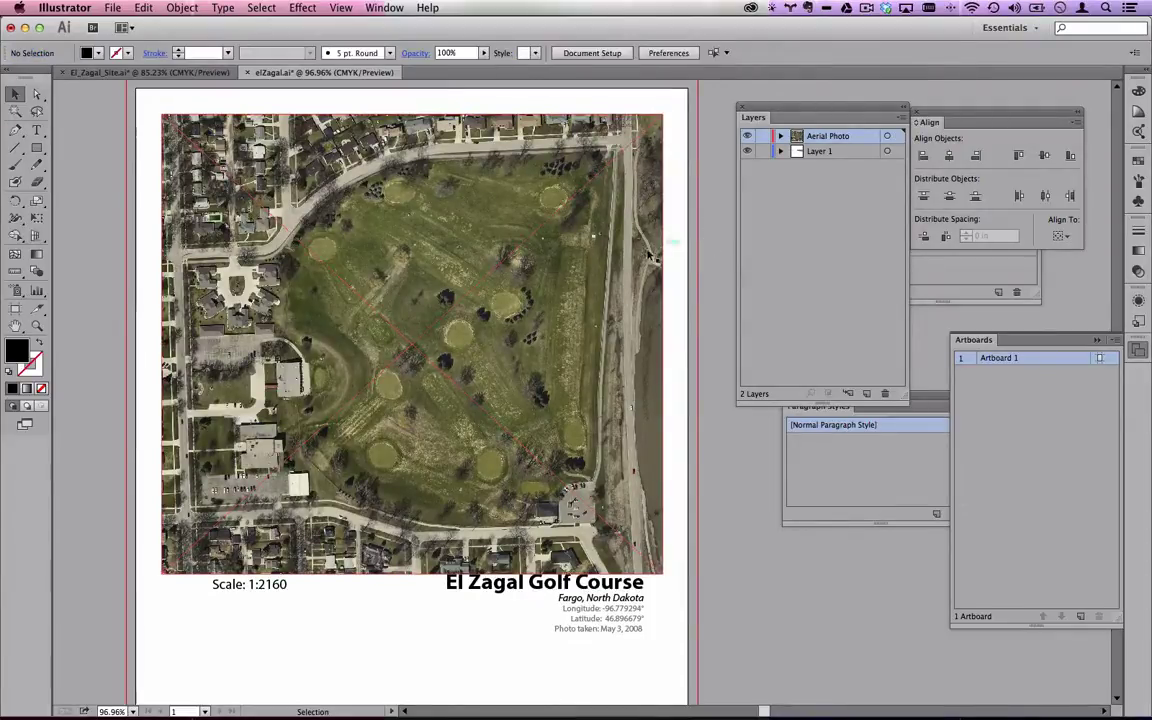
Look at the El_Zagal_Site reference layout, and change the scale label in elZagal to "Scale: 1:2000".
click(128, 73)
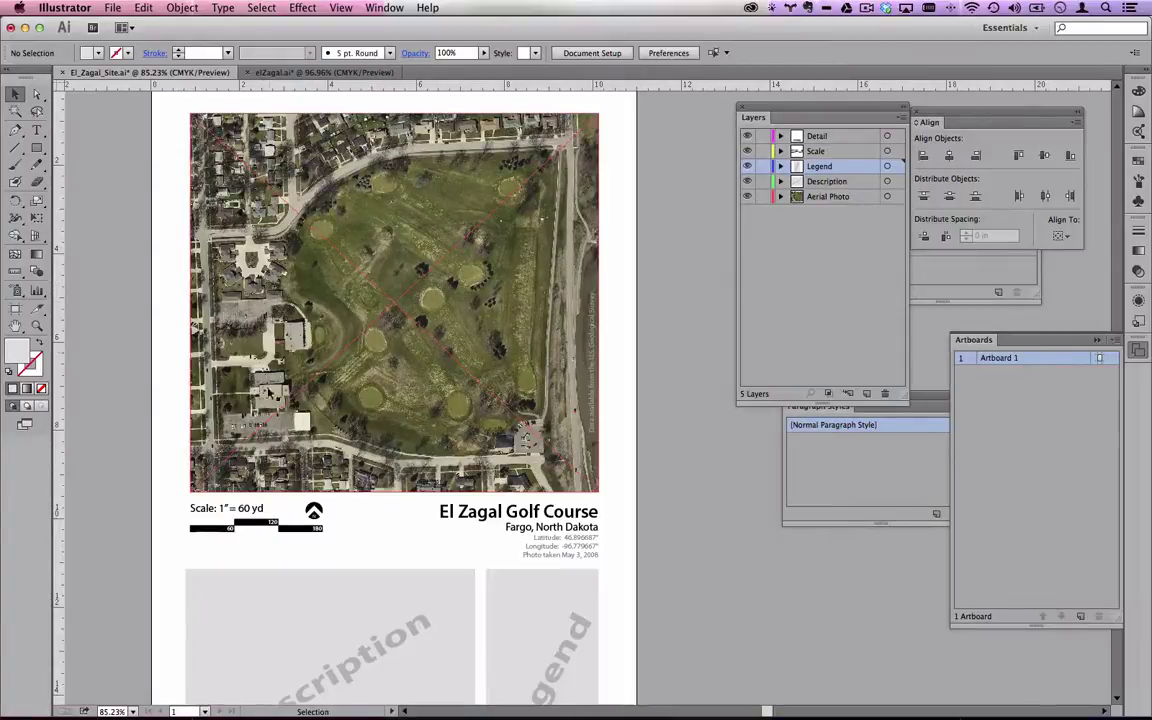
click(296, 73)
mouse_move(270, 590)
mouse_down()
mouse_move(236, 594)
mouse_move(272, 582)
mouse_up()
double_click(233, 590)
text(2000)
click(15, 93)
click(123, 296)
scroll(233, 318, down, 3)
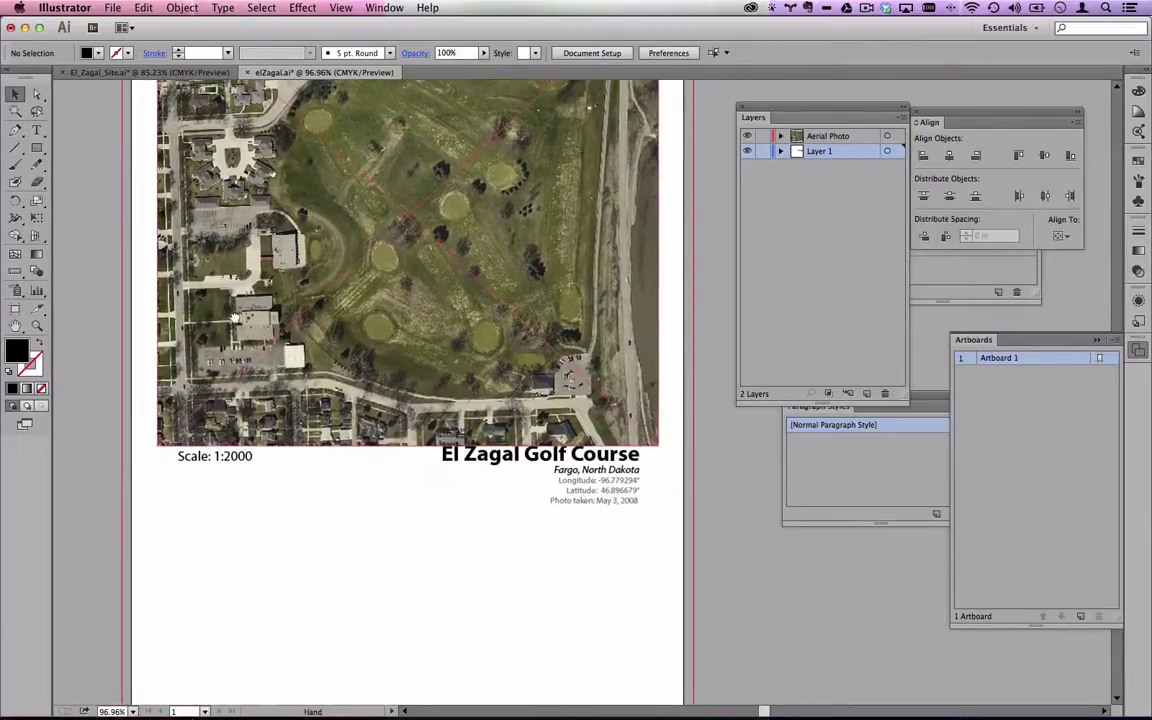
Check the reference layout's scale label again, and move the elZagal scale label closer to the photo's left edge.
click(150, 72)
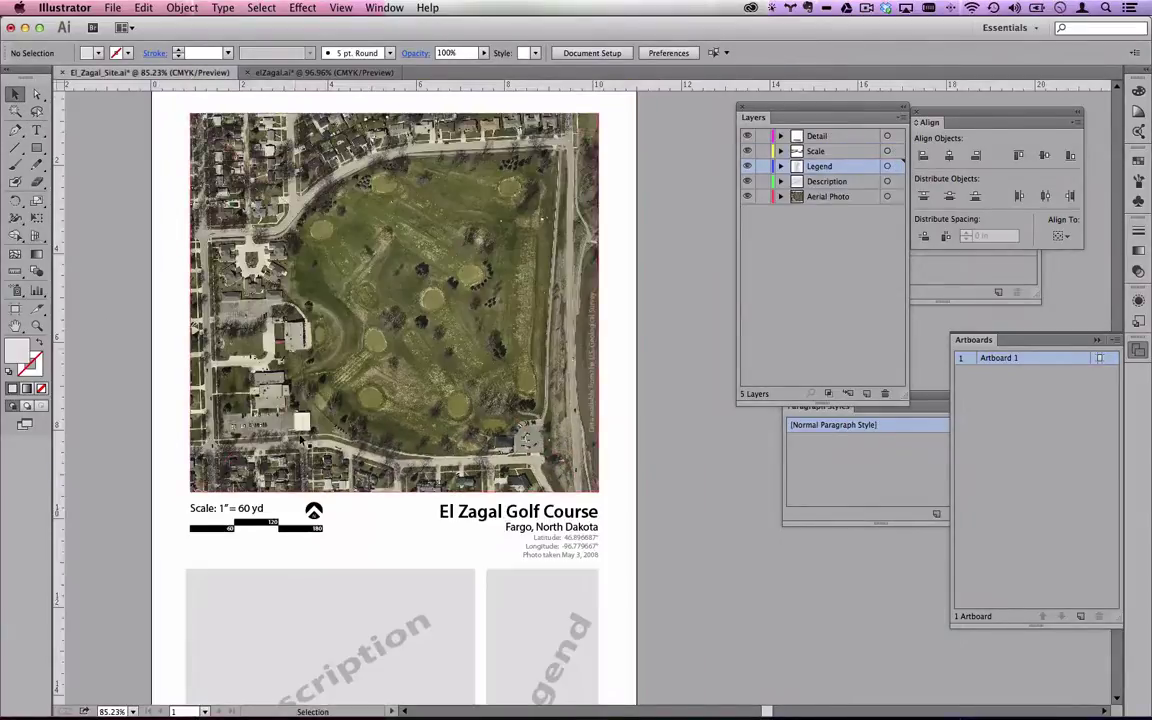
click(277, 75)
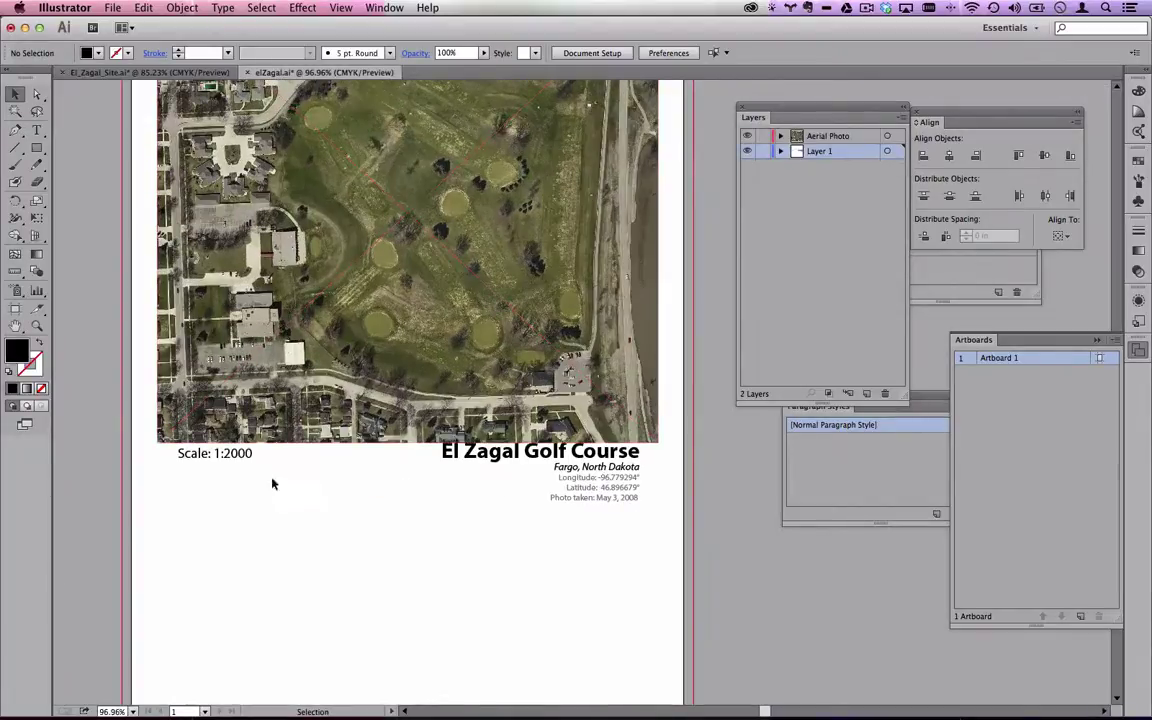
drag(243, 460, 229, 466)
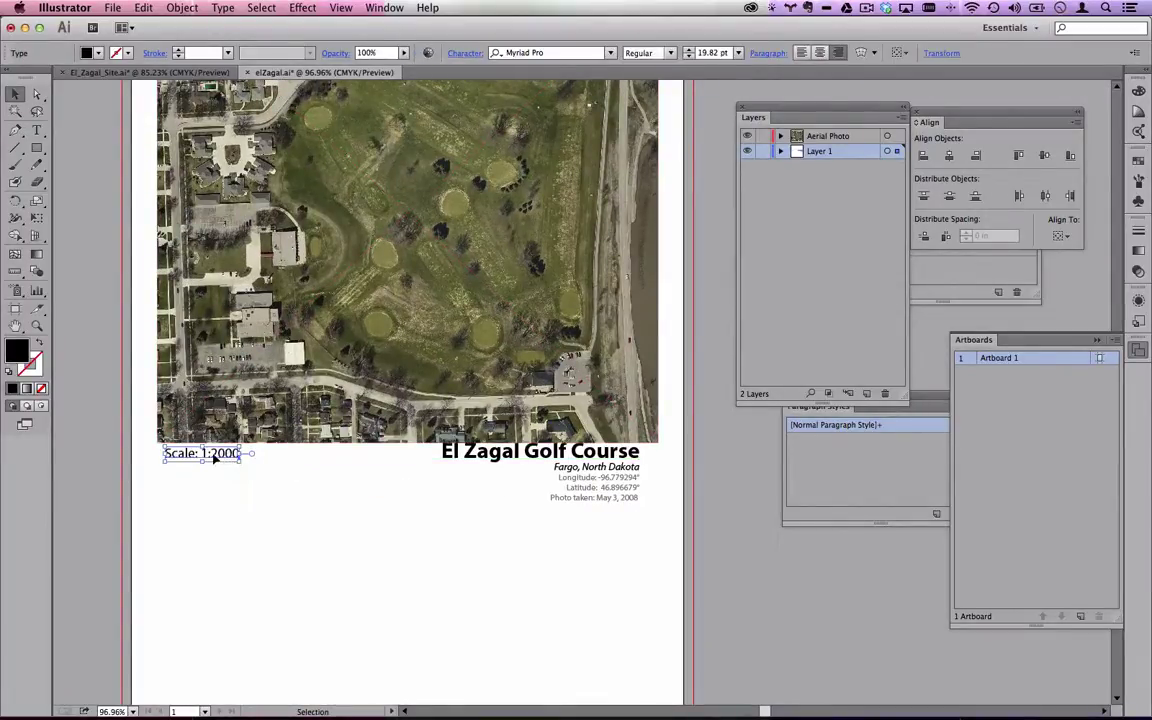
Move the title block flush with the photo's right edge and the scale label level with the title at the photo's left edge.
drag(559, 455, 587, 470)
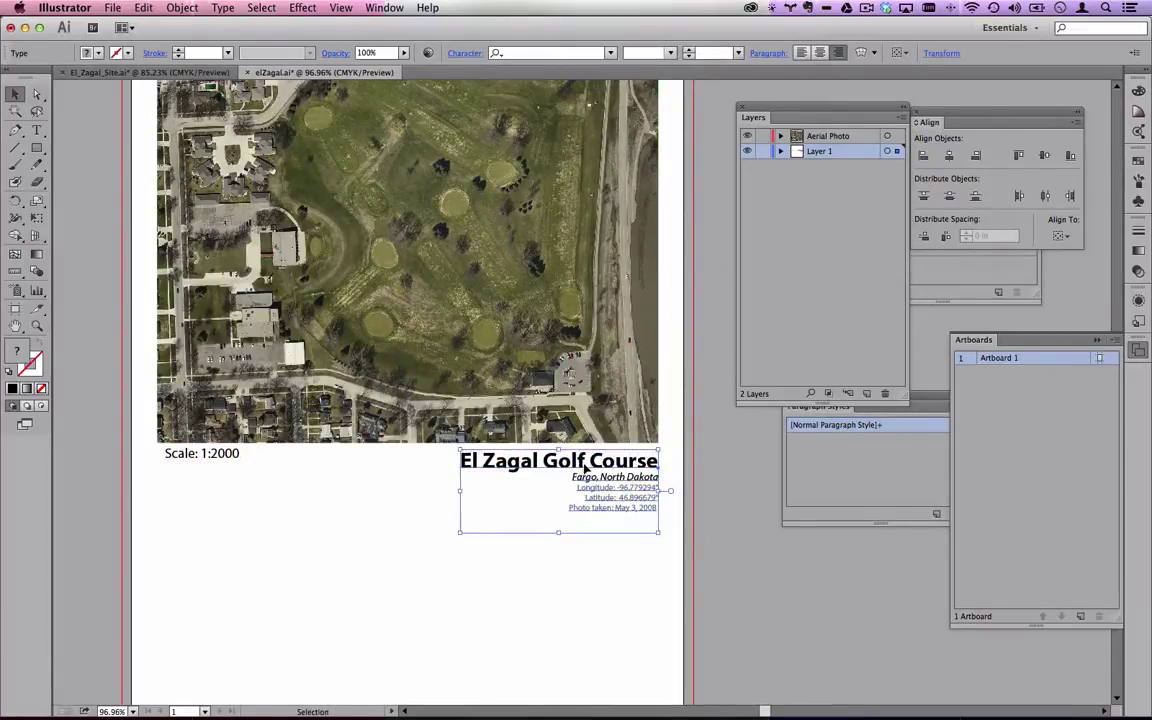
drag(224, 458, 218, 466)
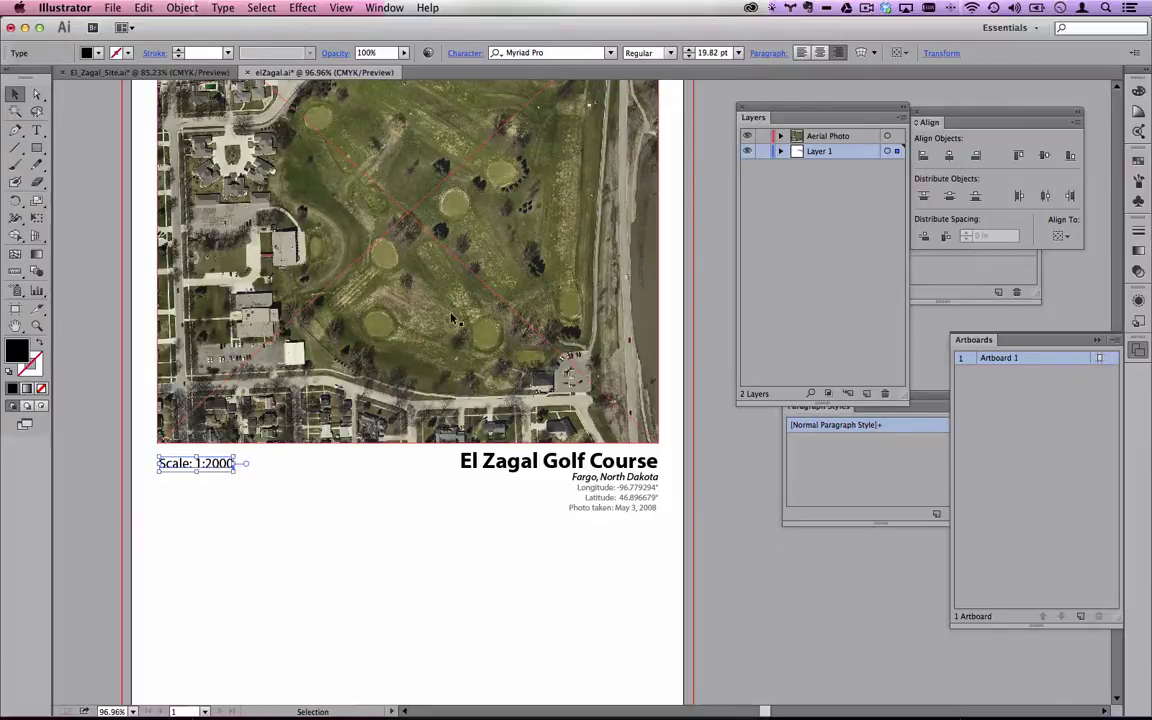
click(243, 514)
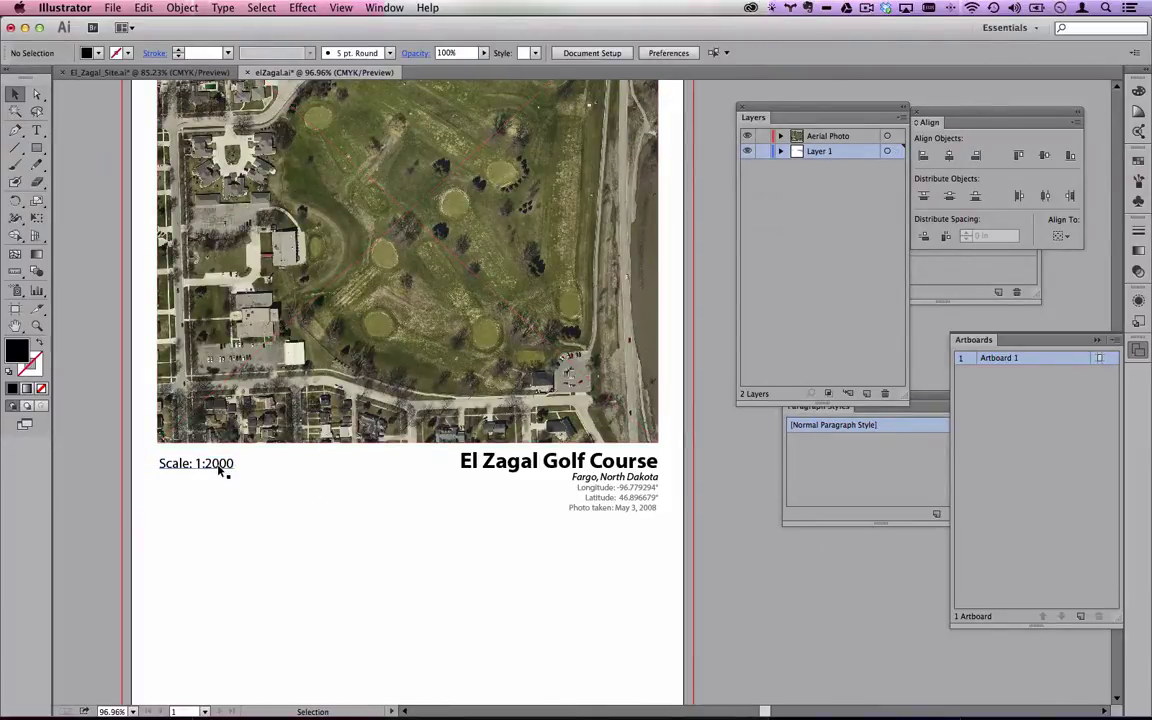
Draw a black rectangle below the scale label and size it to 1 in wide by 0.15 in high.
click(37, 147)
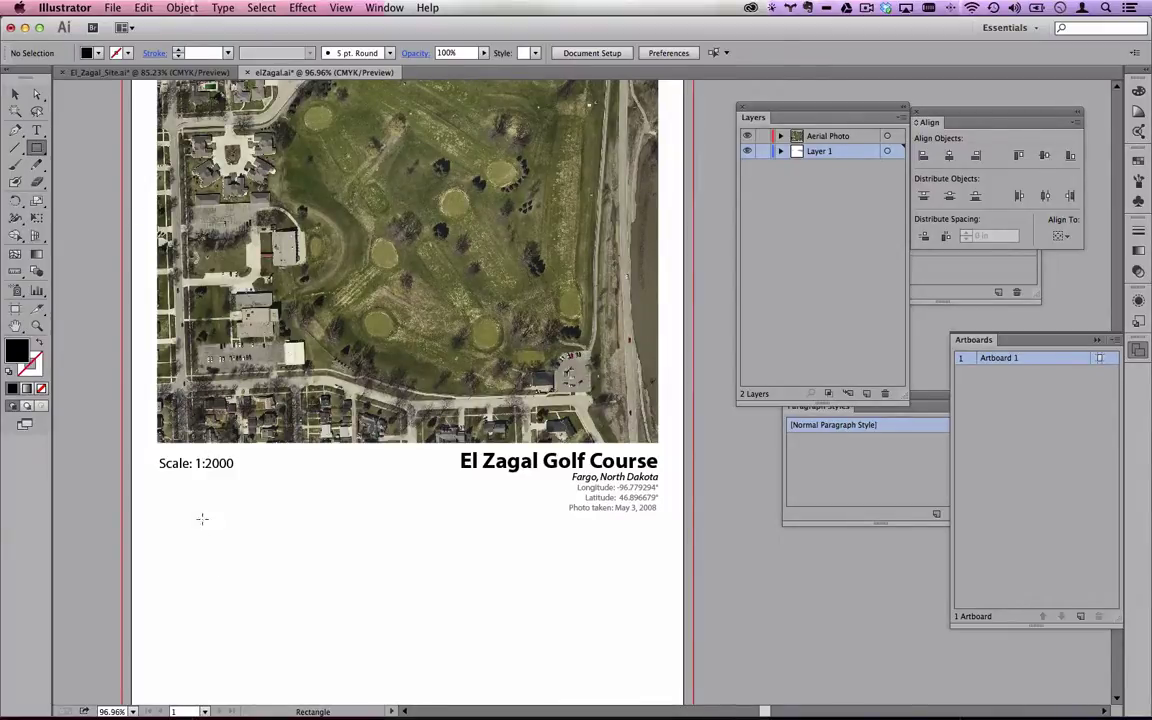
drag(208, 516, 535, 705)
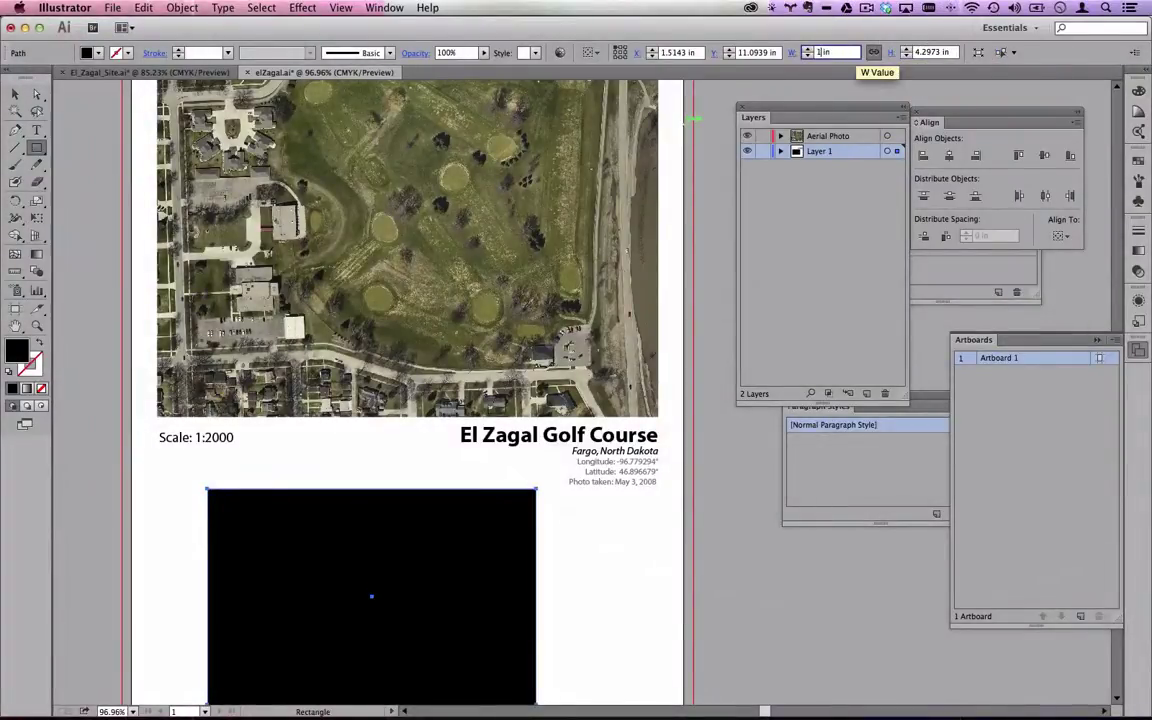
key(Return)
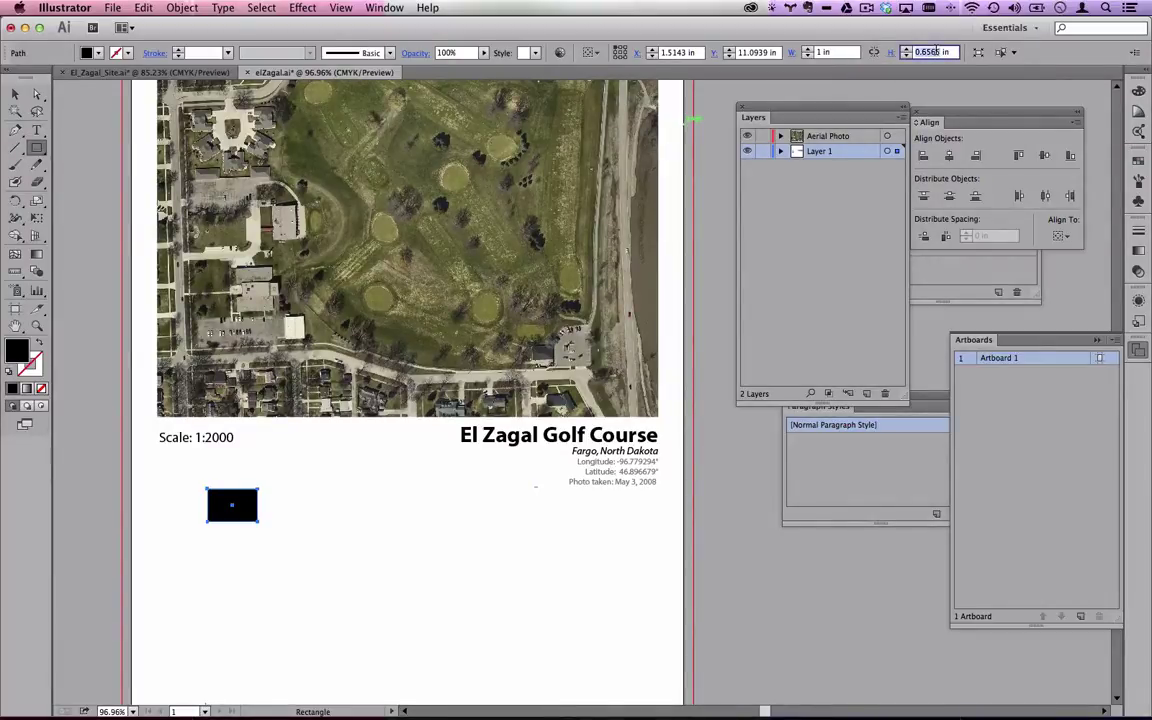
click(935, 52)
text(0.15)
key(Return)
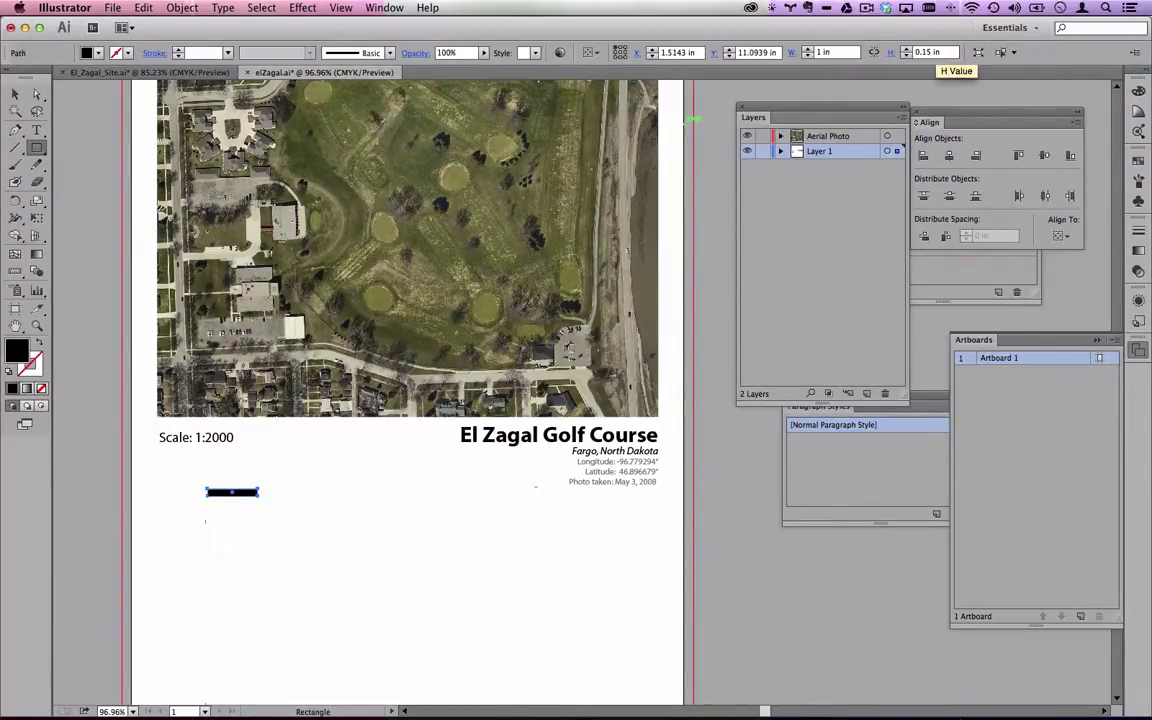
Set the black rectangle's height to 0.25 in and deselect it.
click(15, 93)
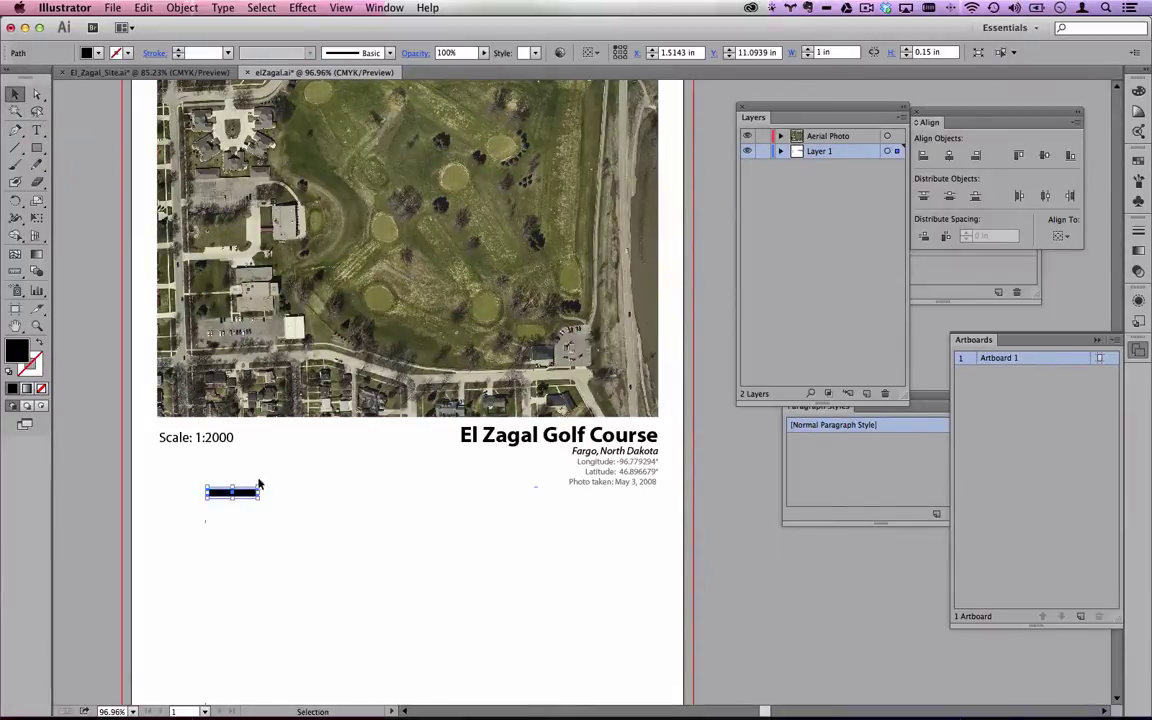
double_click(929, 52)
key(BackSpace)
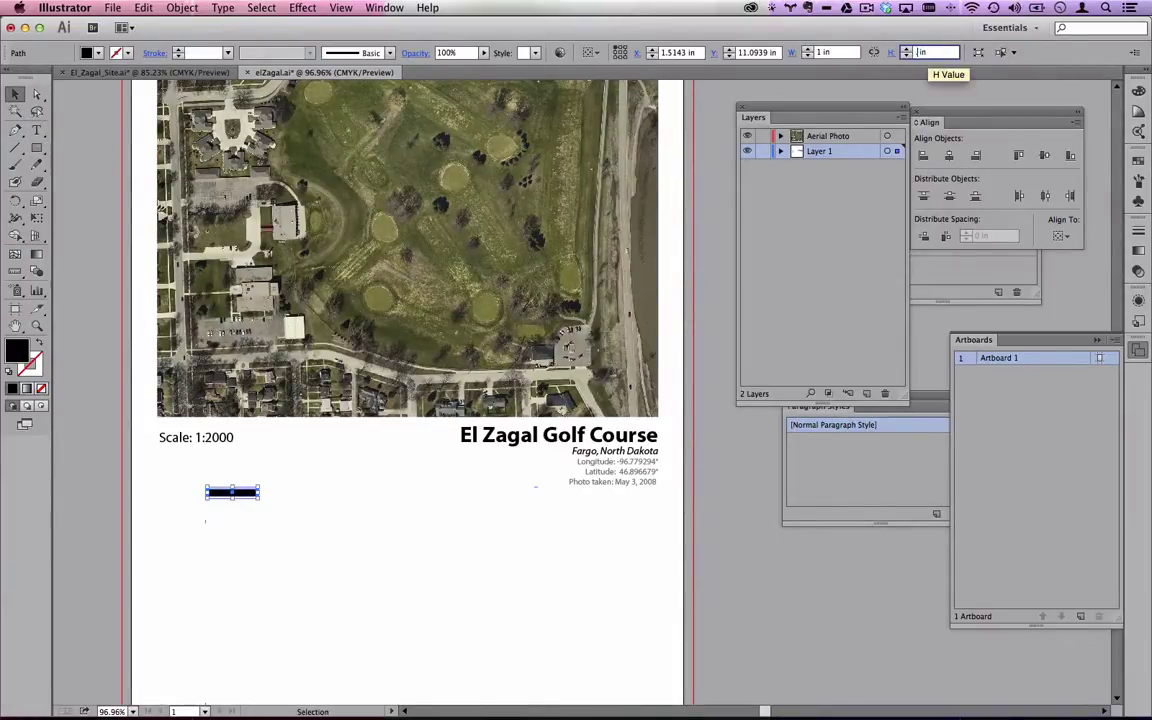
text(.25)
key(Return)
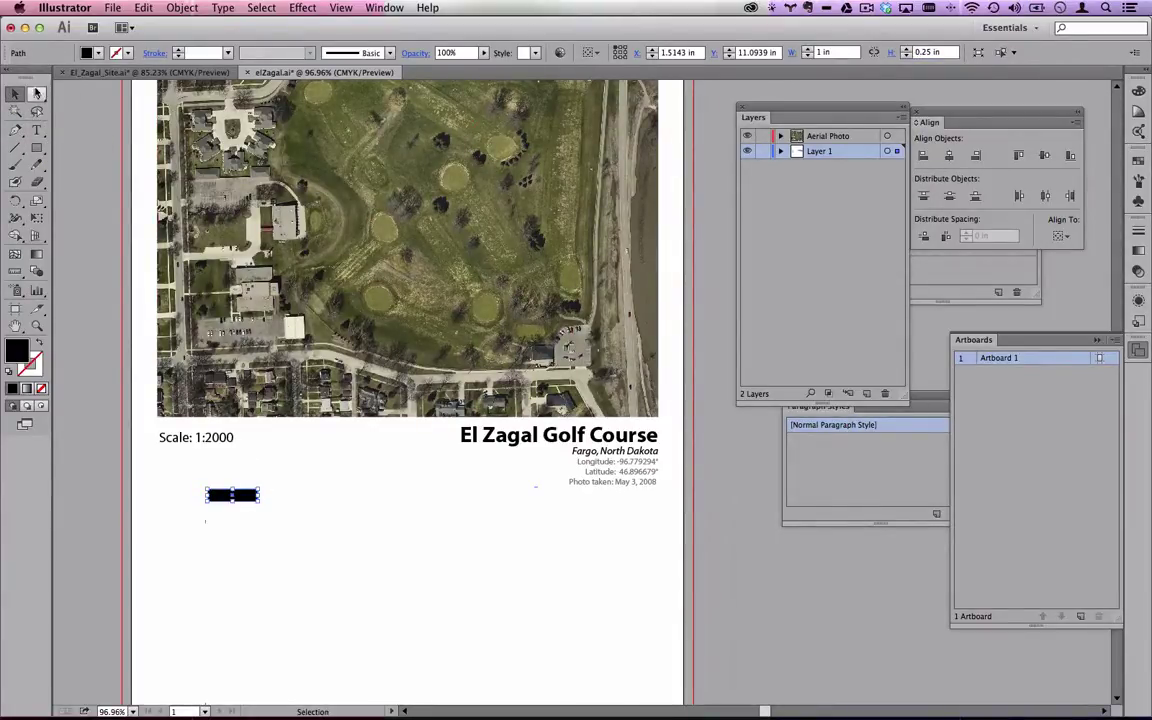
click(89, 146)
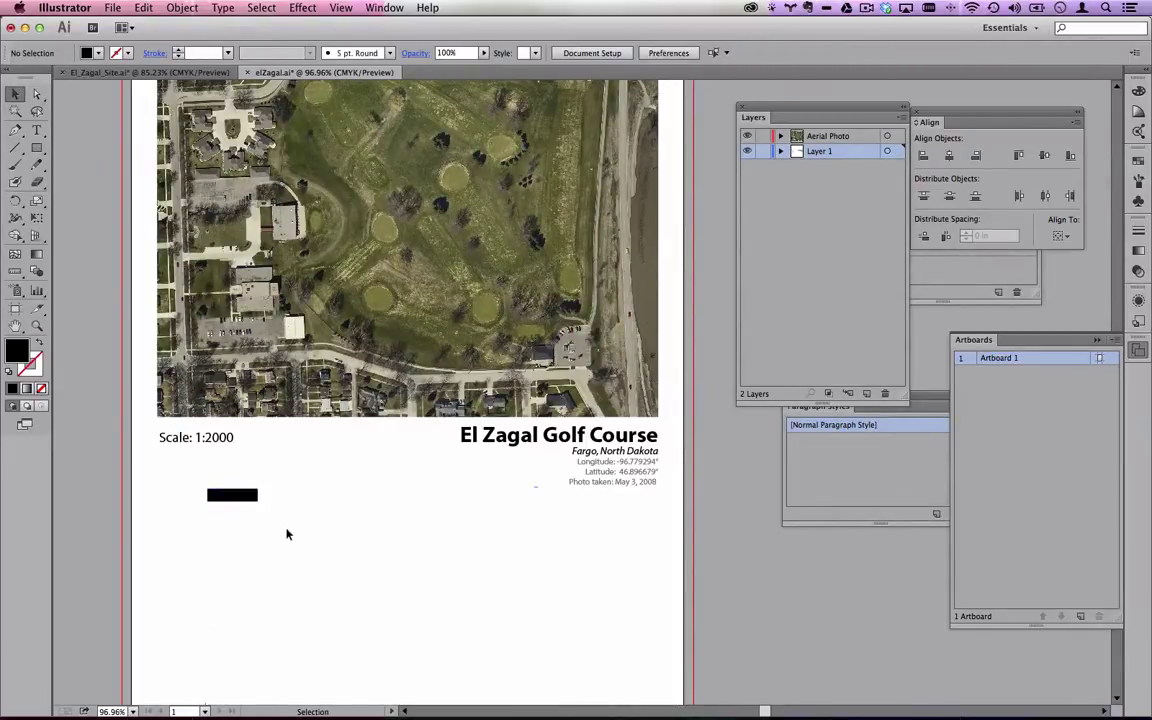
Duplicate the black rectangle twice and arrange the three bars corner to corner, with the middle one lower, as a stepped scale bar.
scroll(229, 522, up, 3)
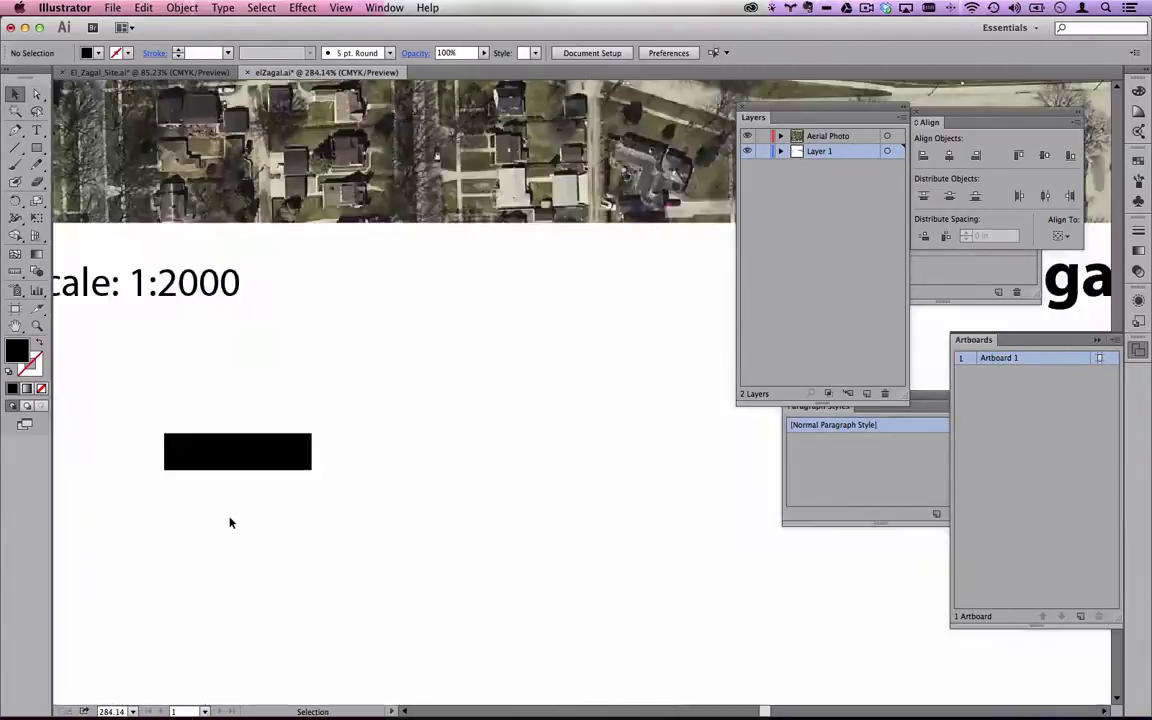
click(231, 453)
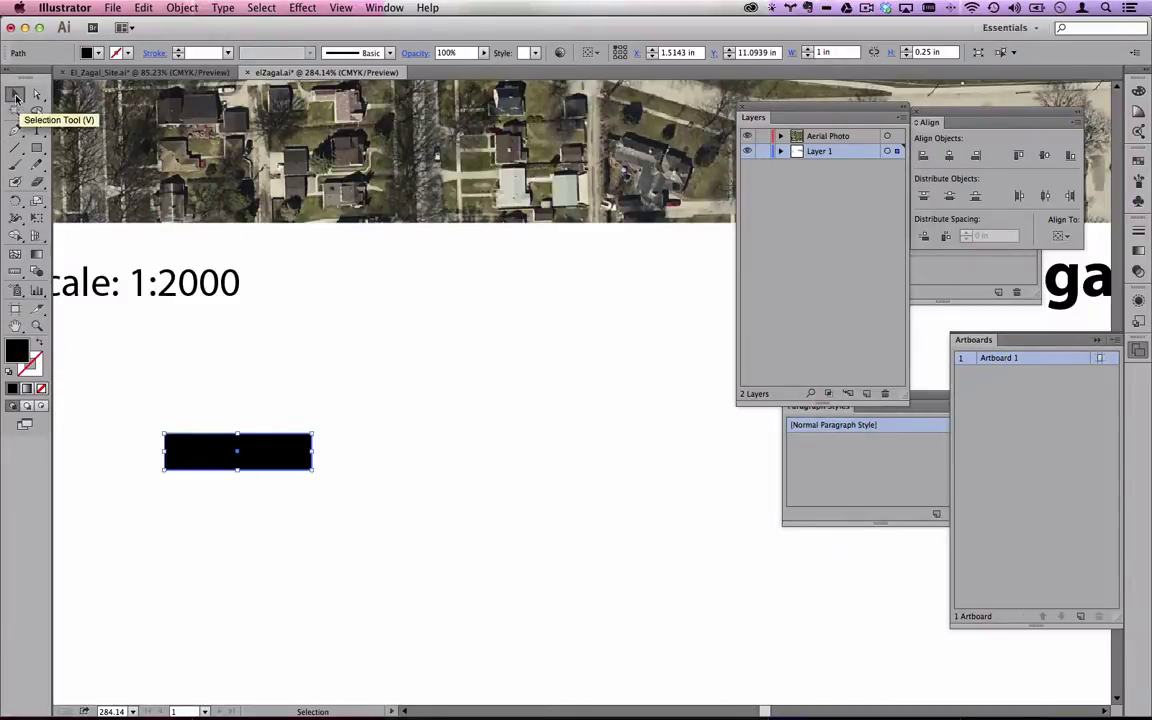
drag(236, 452, 392, 515)
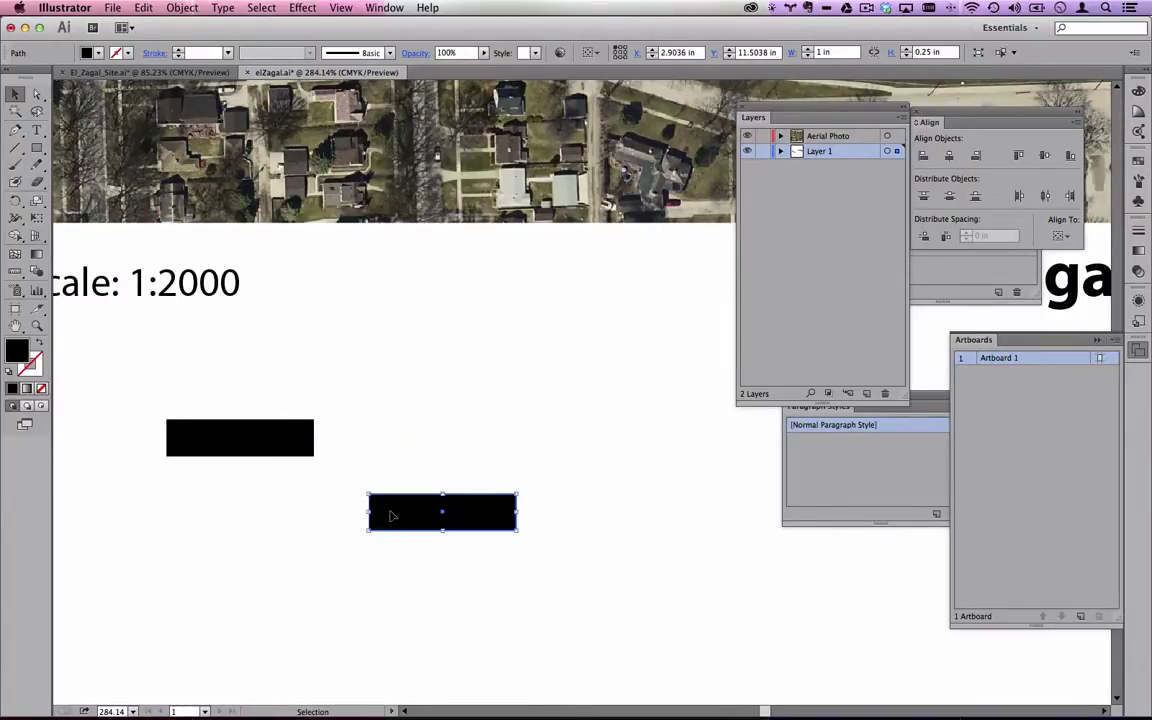
drag(392, 515, 522, 428)
drag(406, 521, 350, 484)
drag(522, 429, 487, 441)
click(267, 450)
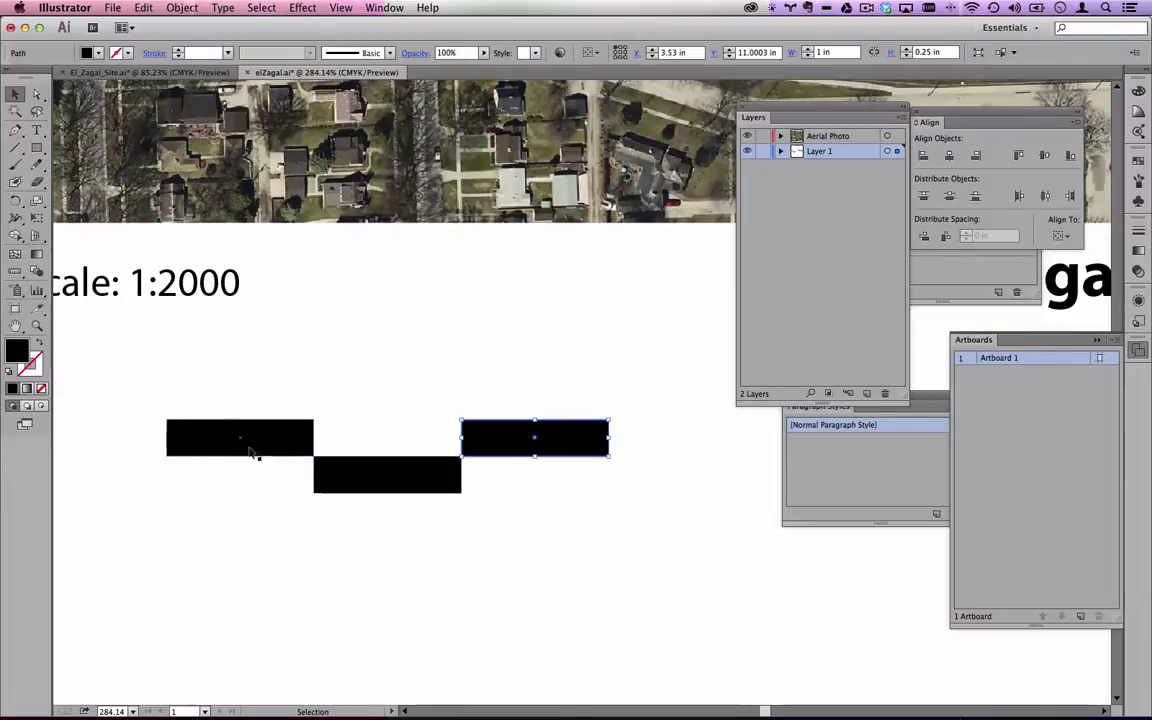
click(325, 465)
click(489, 441)
click(568, 566)
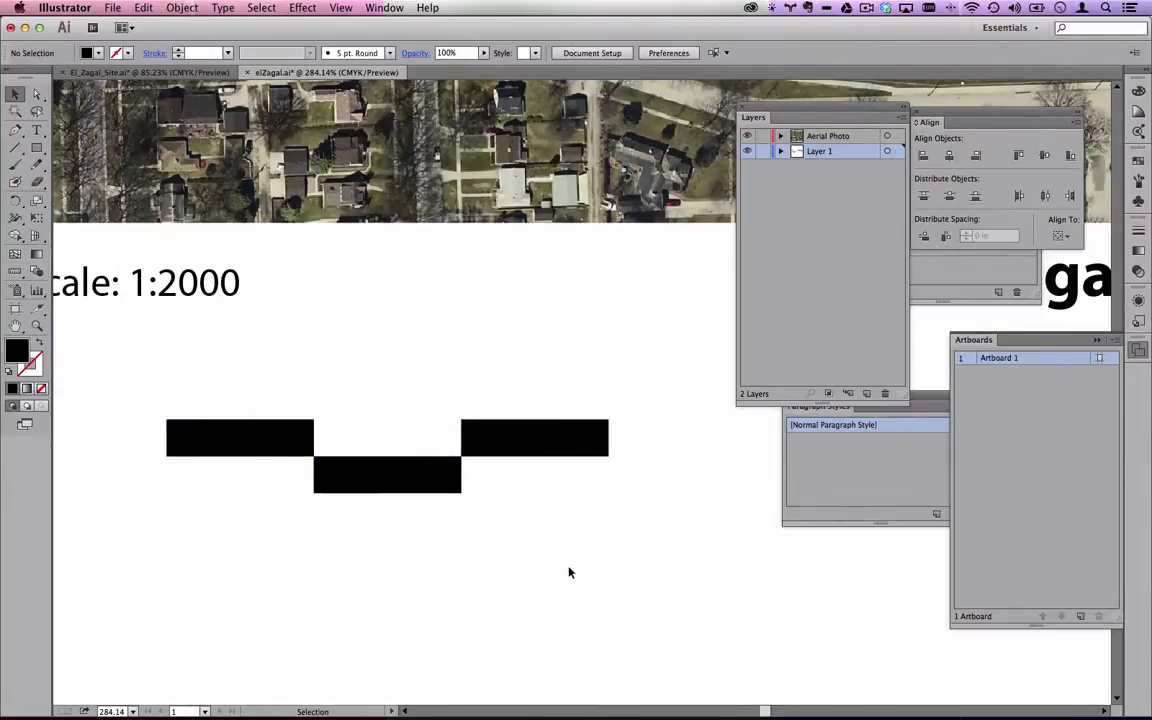
Switch to Calculator and divide 2000 by 12 to convert the scale distance from inches to feet.
drag(210, 300, 368, 303)
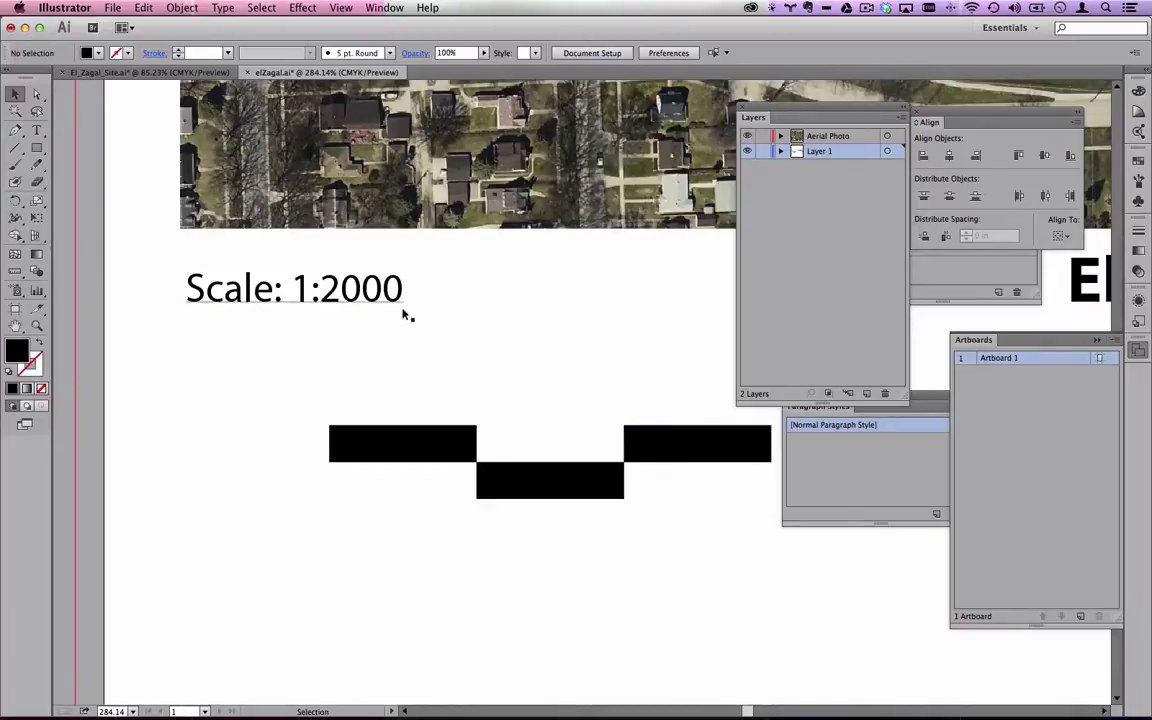
key(super+Tab)
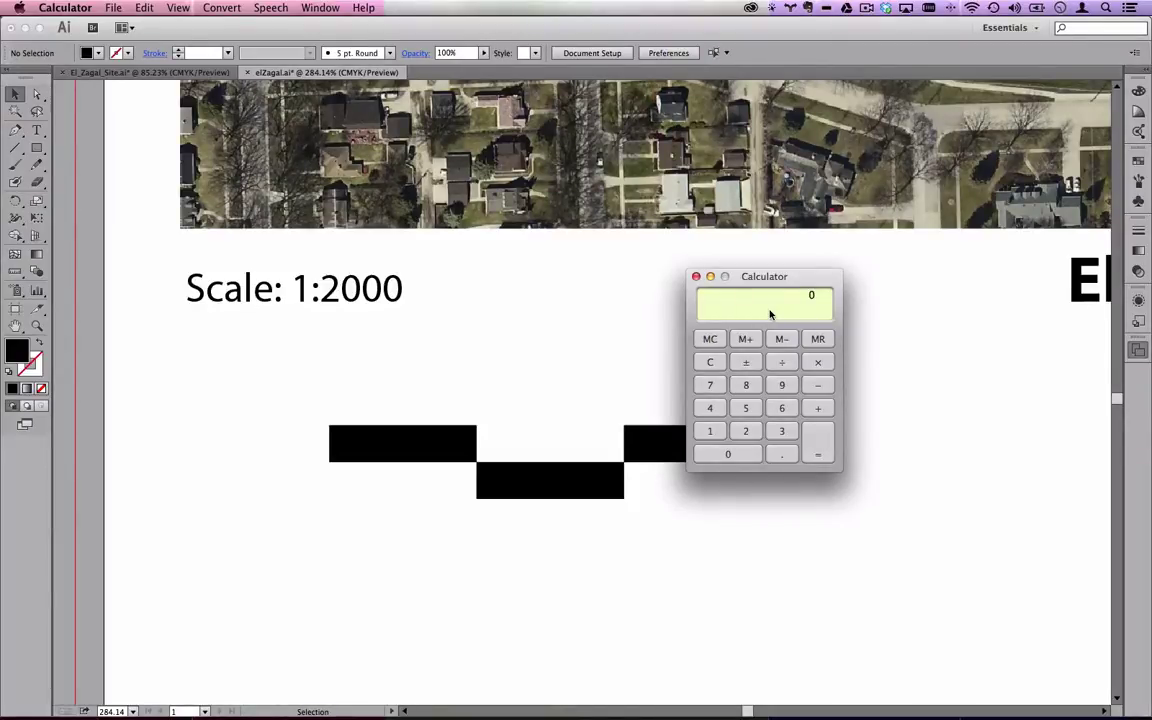
key(0)
key(Return)
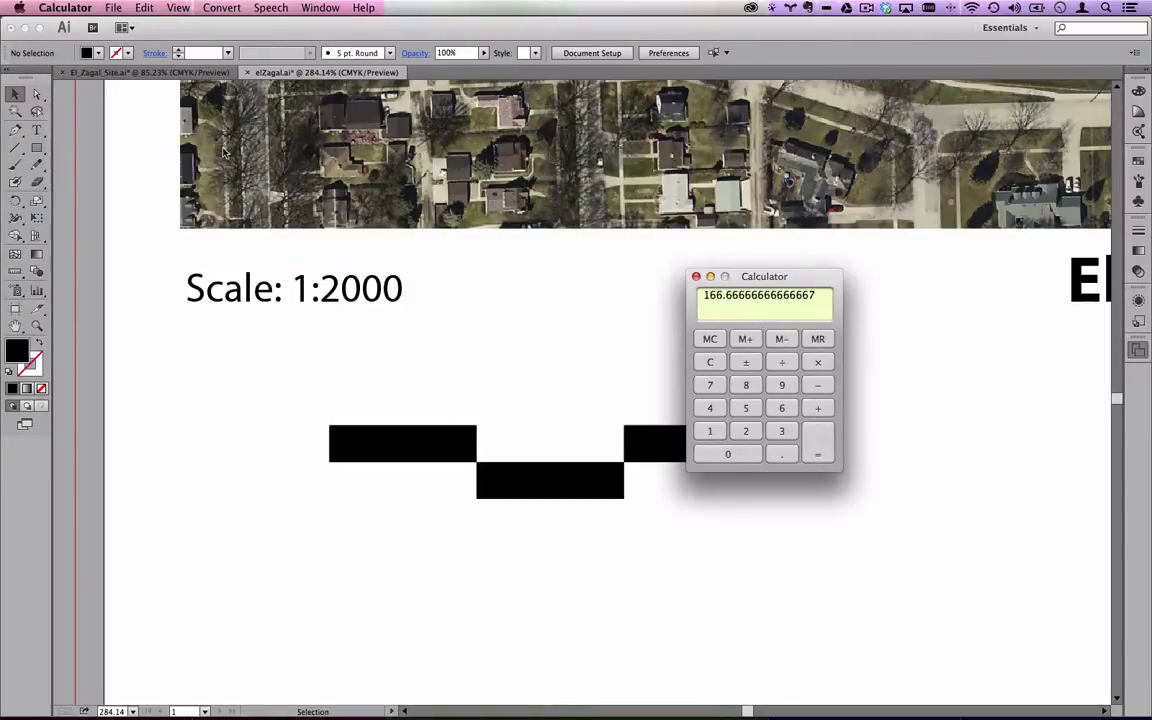
Look at the scale bar in the El_Zagal_Site reference layout, and return to elZagal.
click(137, 74)
click(130, 72)
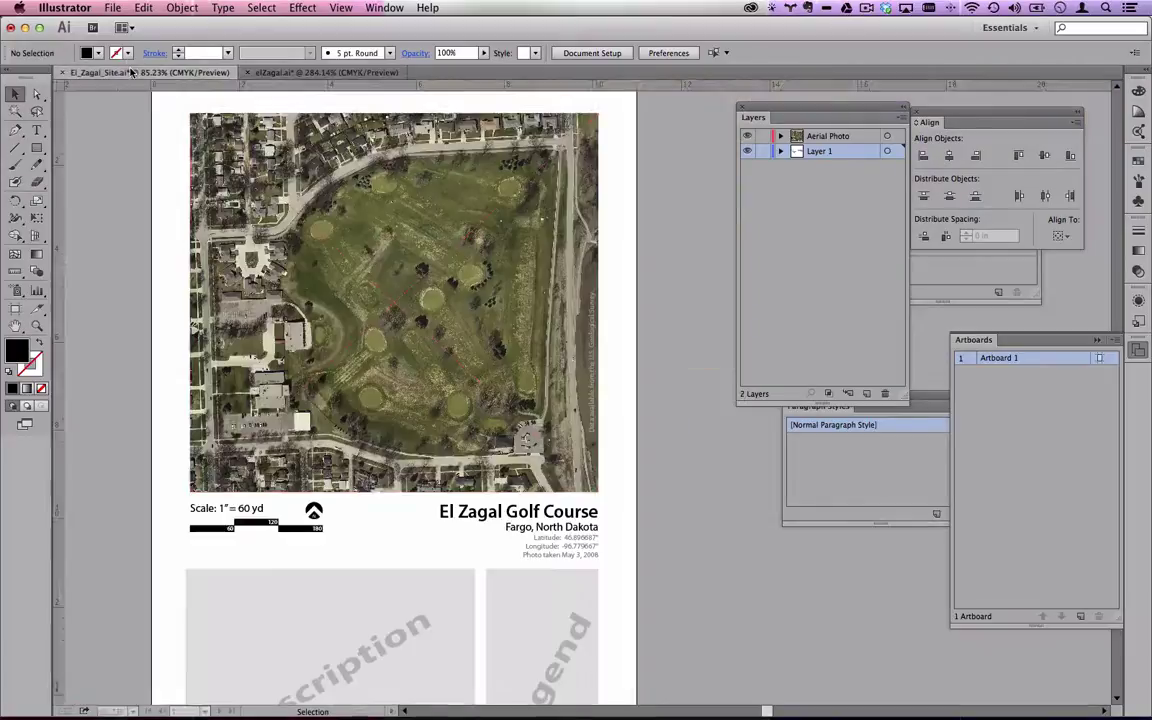
click(325, 72)
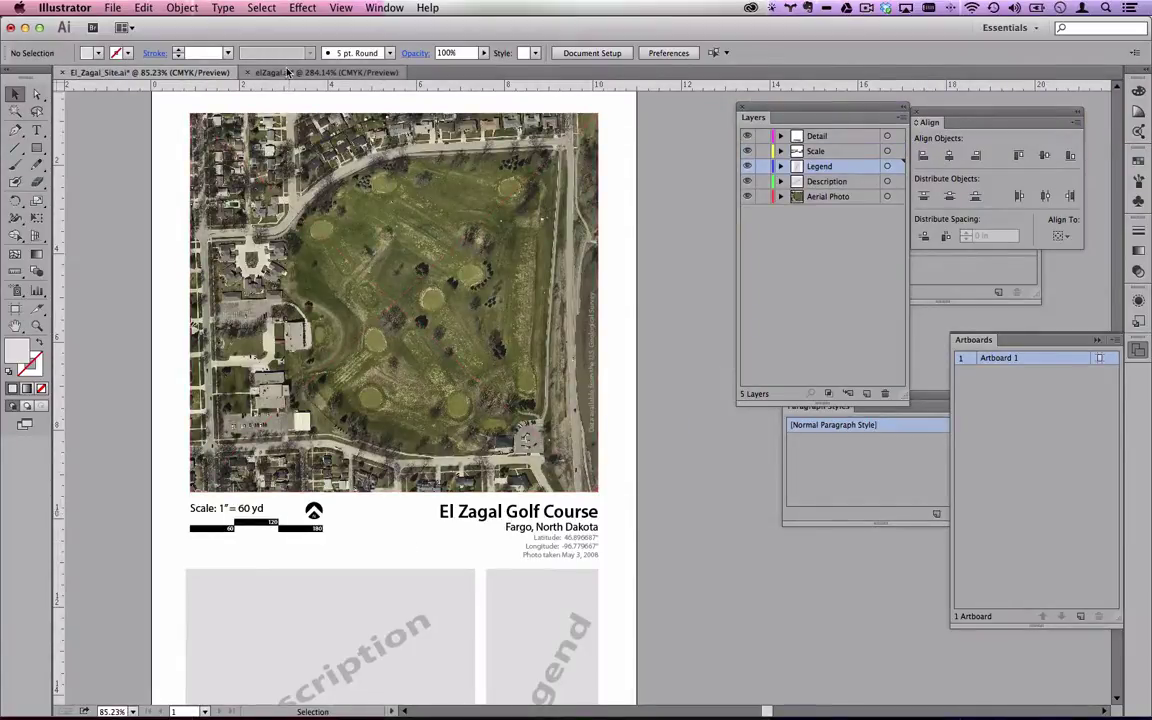
scroll(540, 430, right, 2)
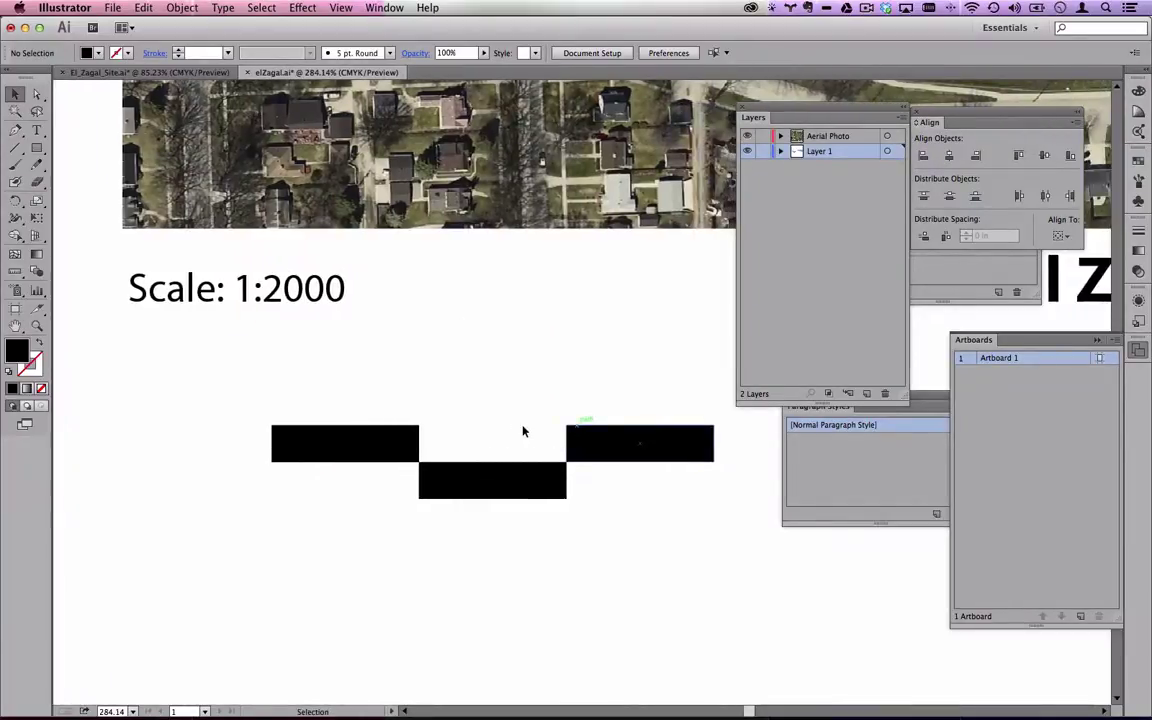
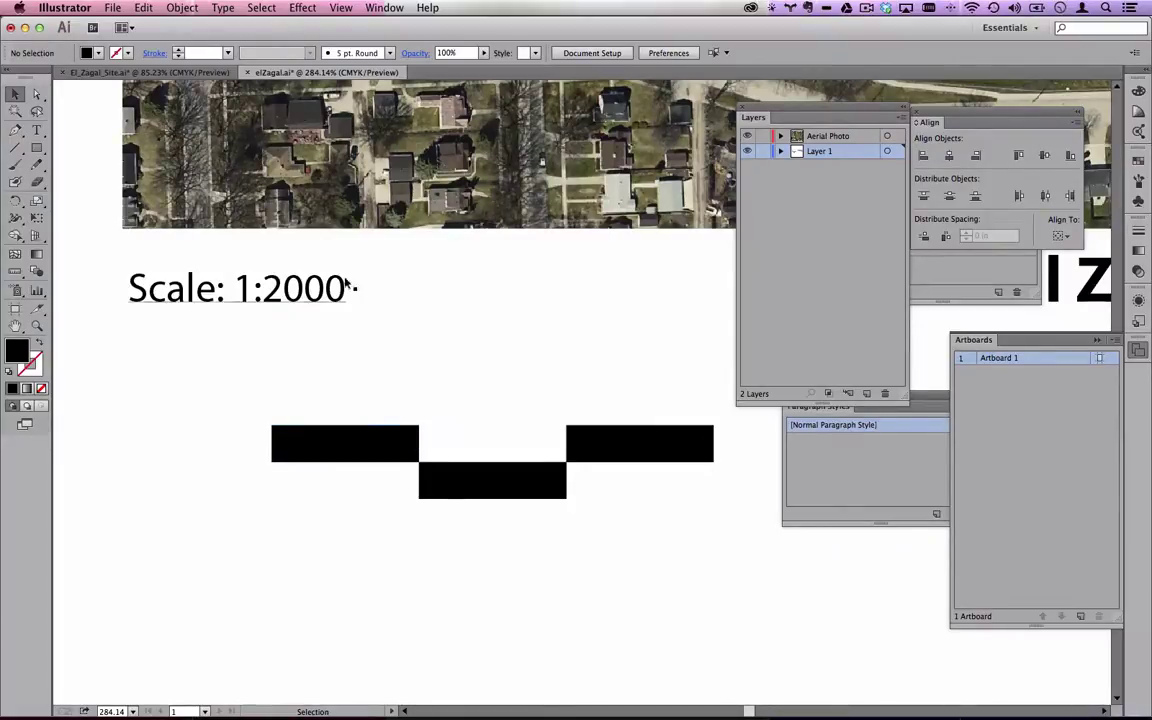
Return to Calculator, clear it, and repeat the division of 2000 by 12 for the feet represented by one inch.
key(super+Tab)
key(super+Tab)
key(super+shift+Tab)
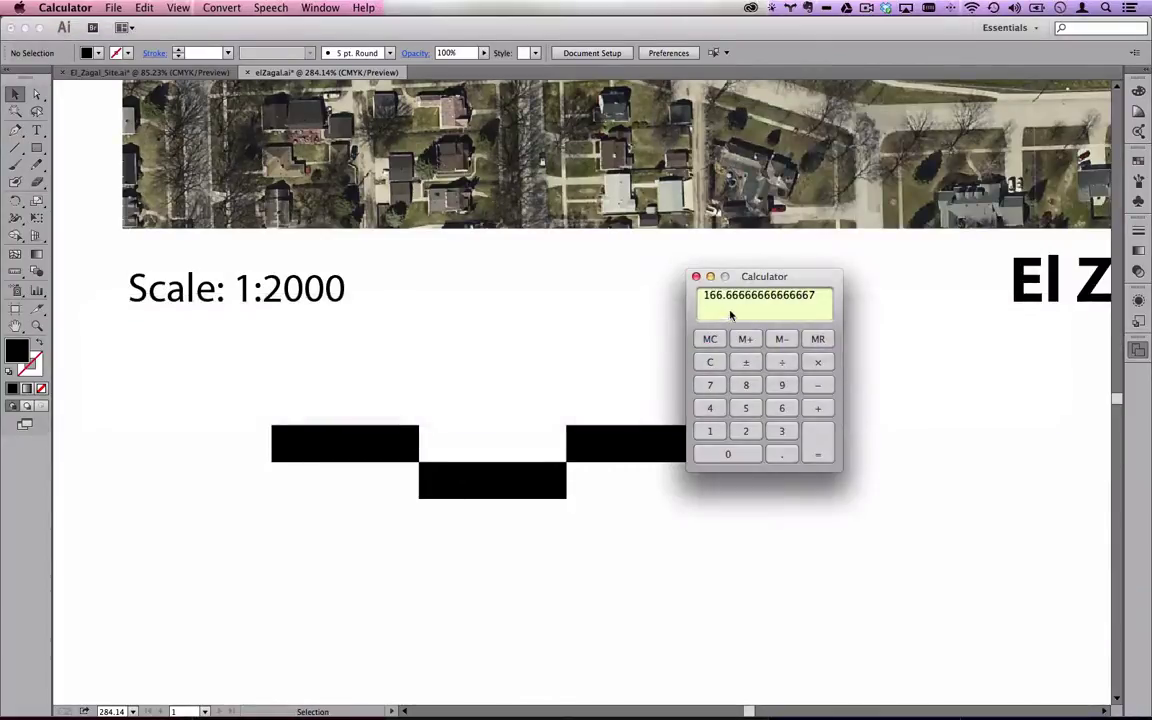
click(715, 431)
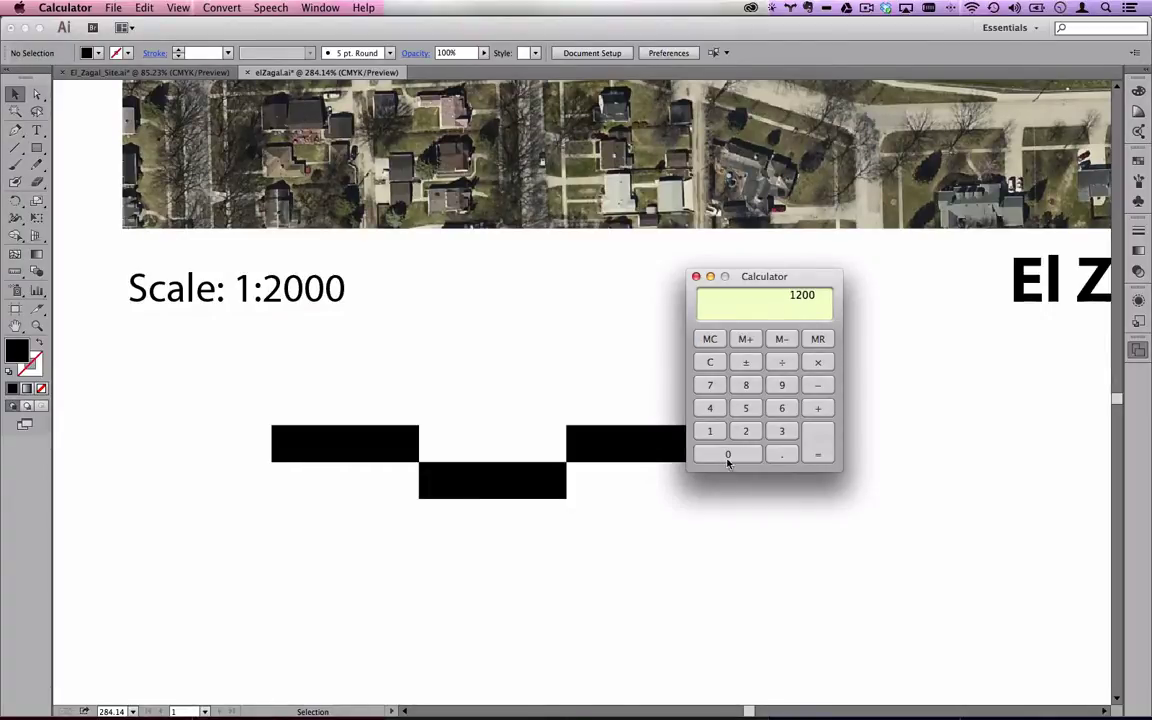
click(711, 362)
click(745, 430)
click(745, 455)
click(745, 455)
click(745, 455)
text(/12)
key(Return)
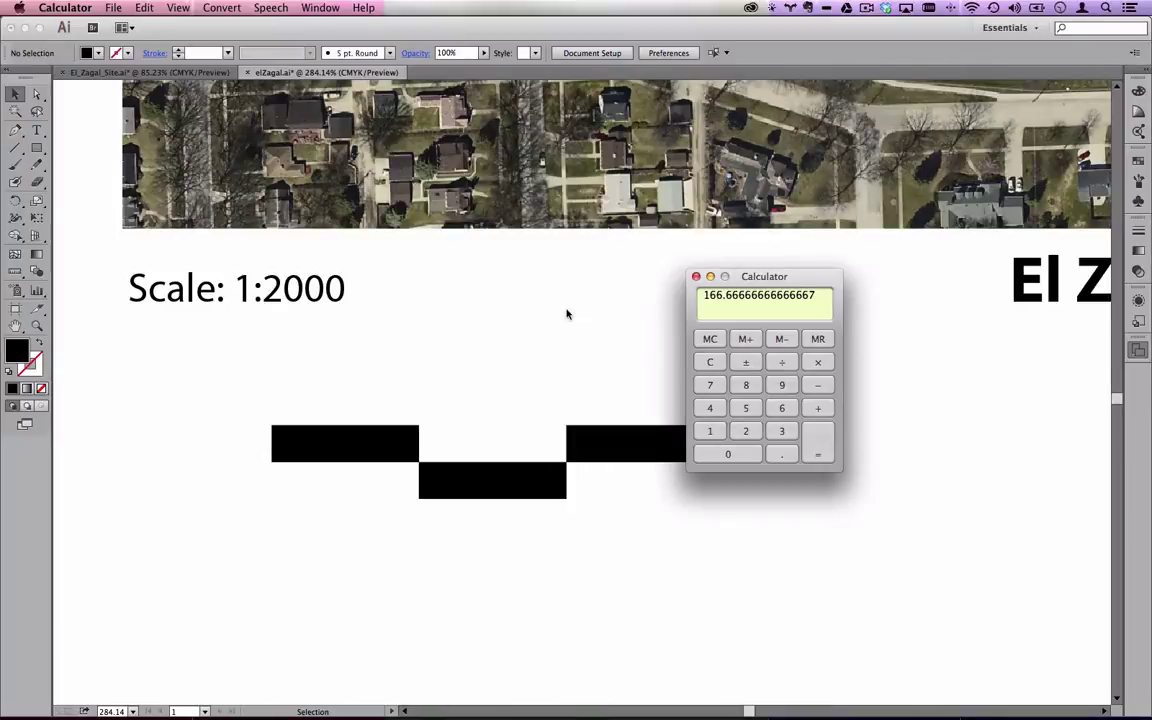
Divide 200 by 166.66666 in Calculator to get the bar width for 200 feet, and close Calculator.
click(710, 362)
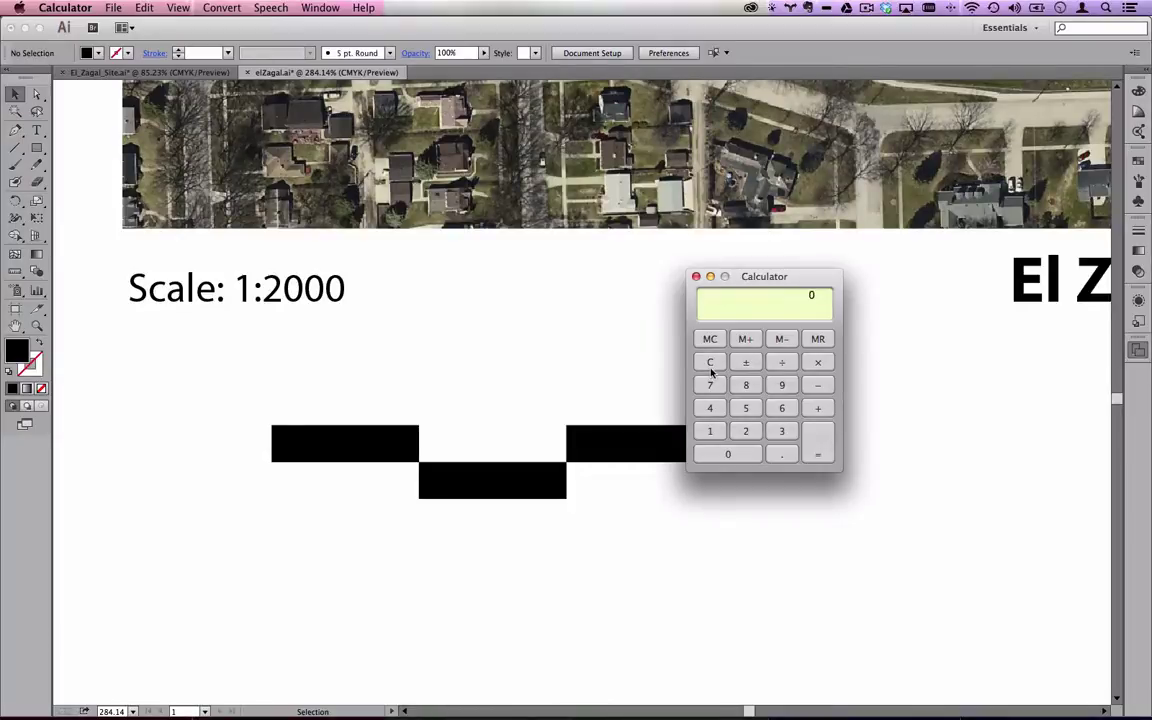
click(745, 431)
click(745, 455)
click(745, 458)
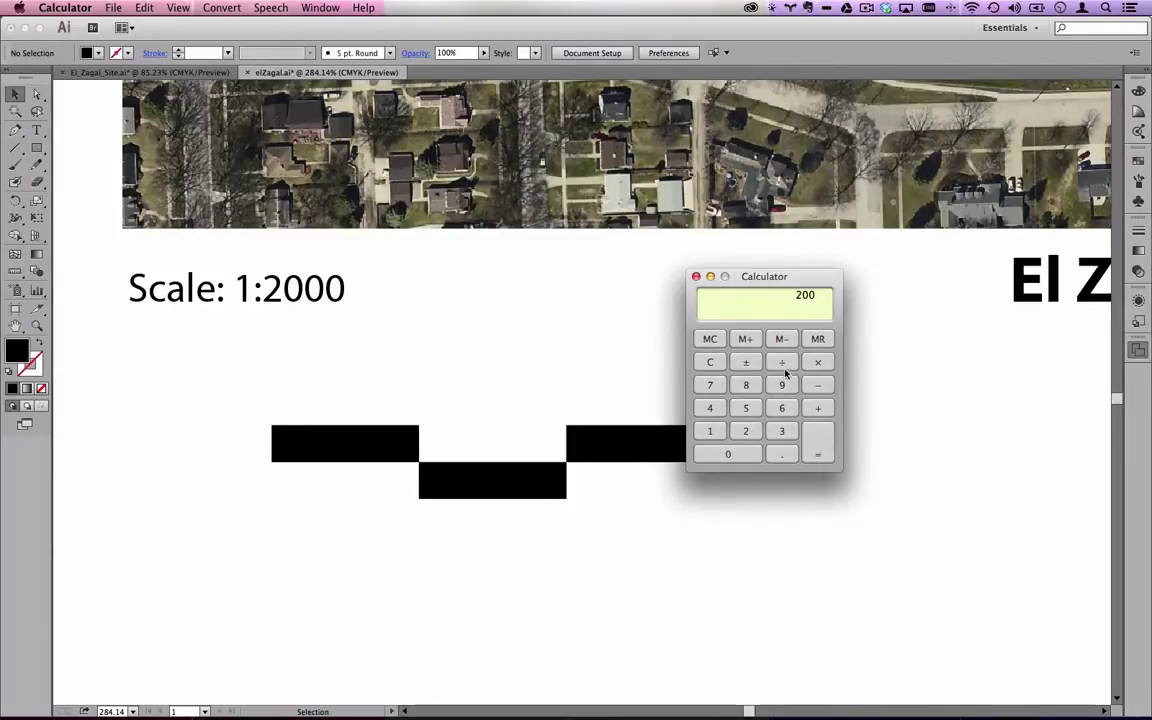
click(789, 365)
click(711, 432)
click(782, 408)
click(782, 408)
text(.)
click(783, 410)
click(783, 410)
click(783, 410)
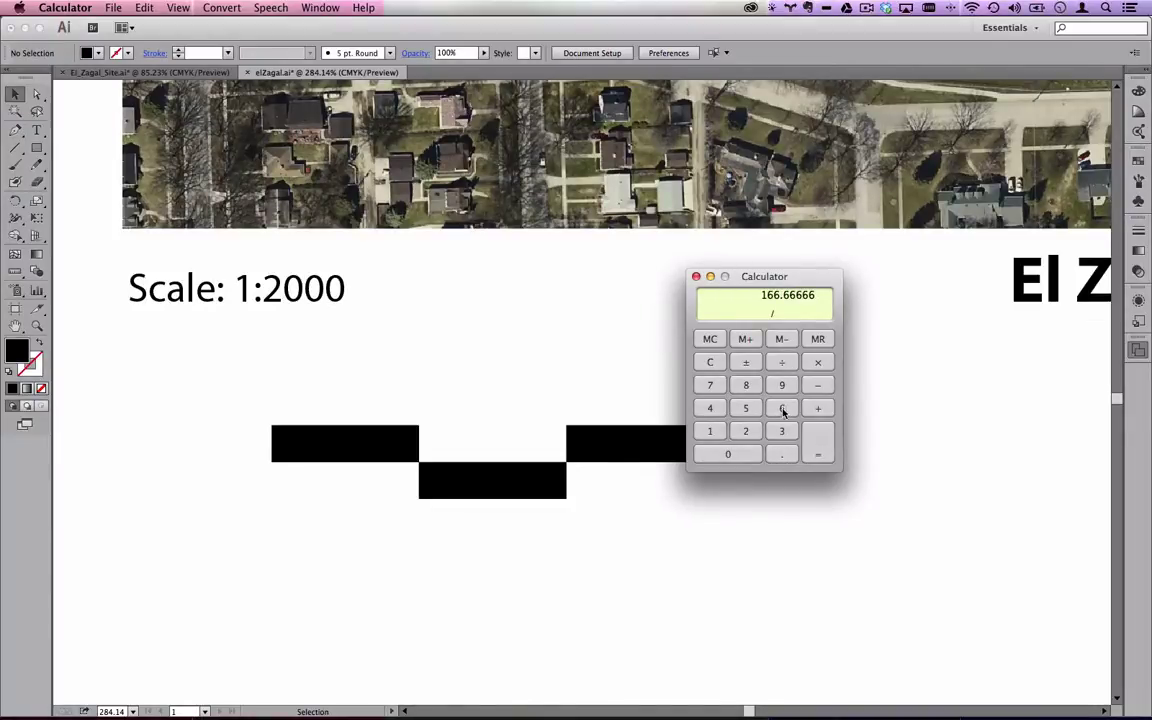
click(812, 446)
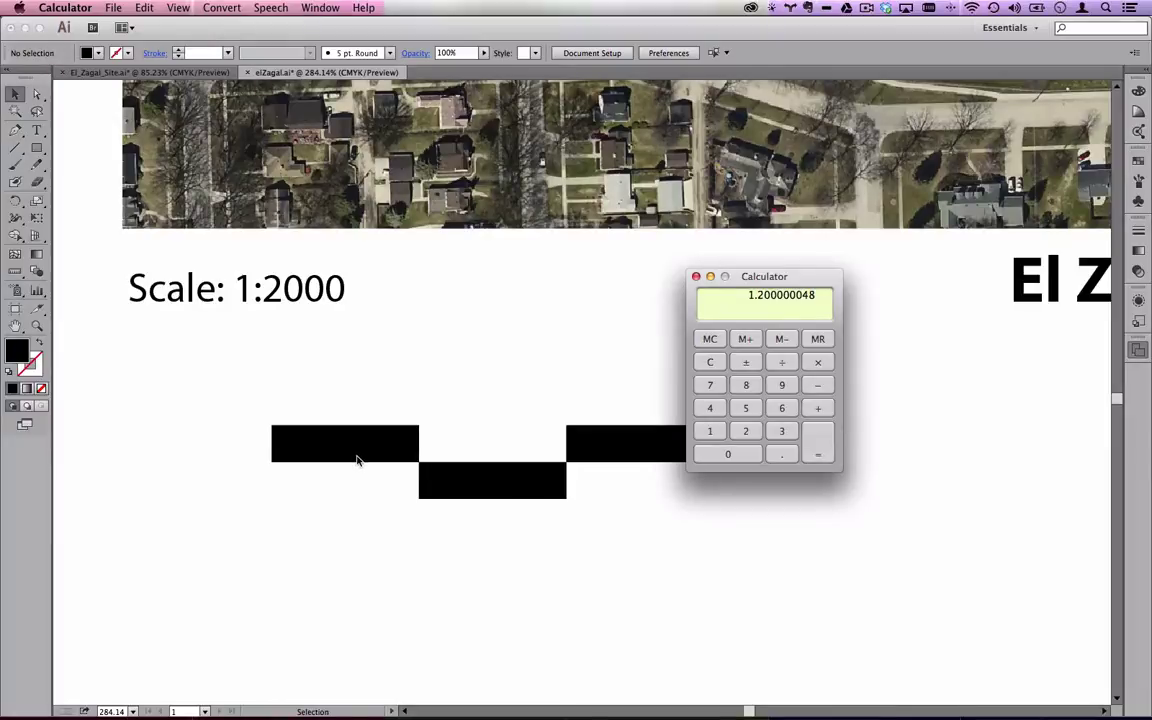
click(697, 277)
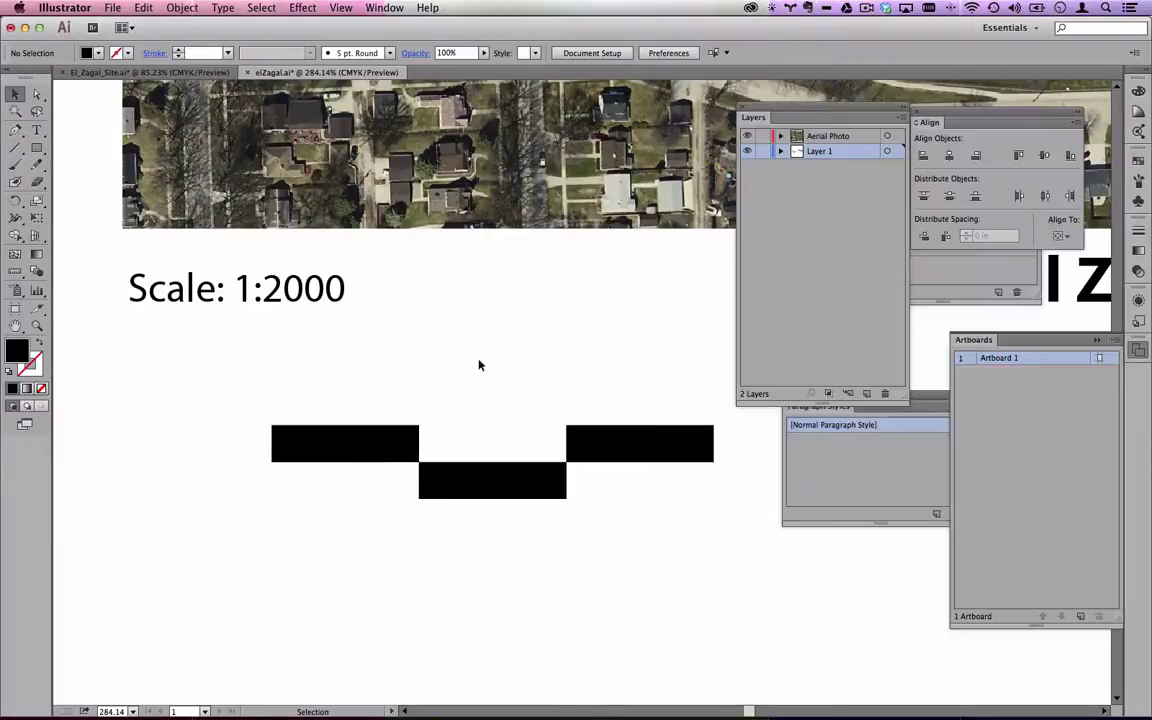
Set the width of the first scale bar segment to 1.2 in.
click(373, 442)
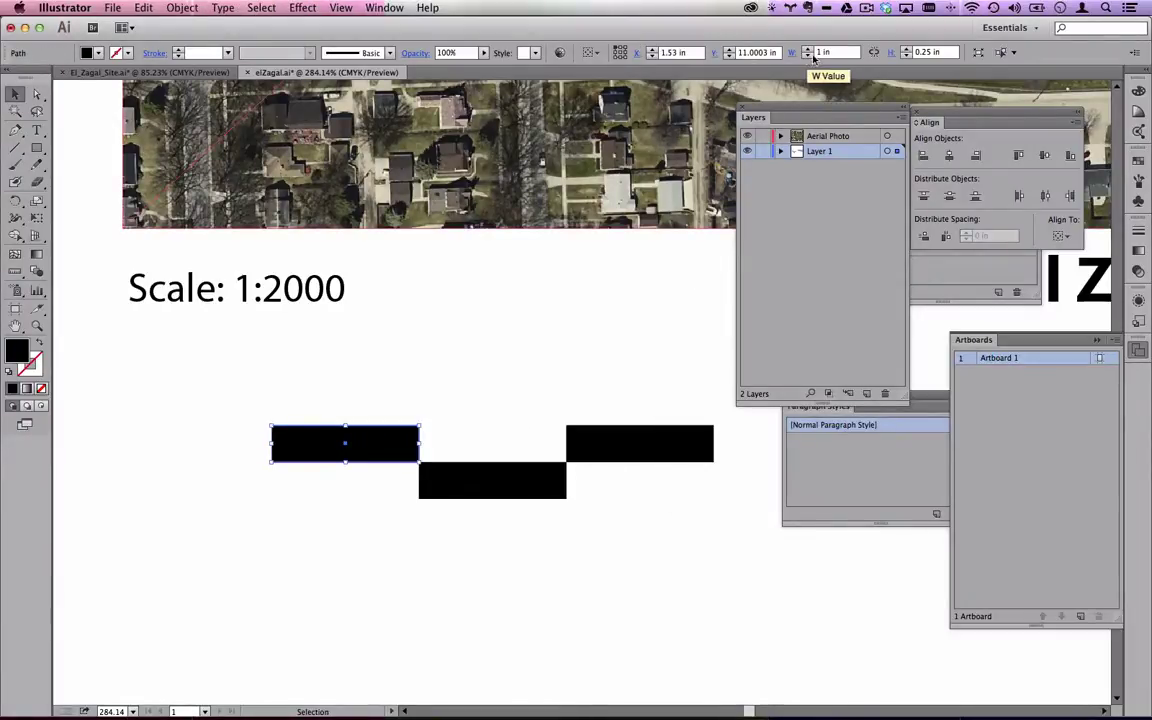
click(826, 52)
text(1)
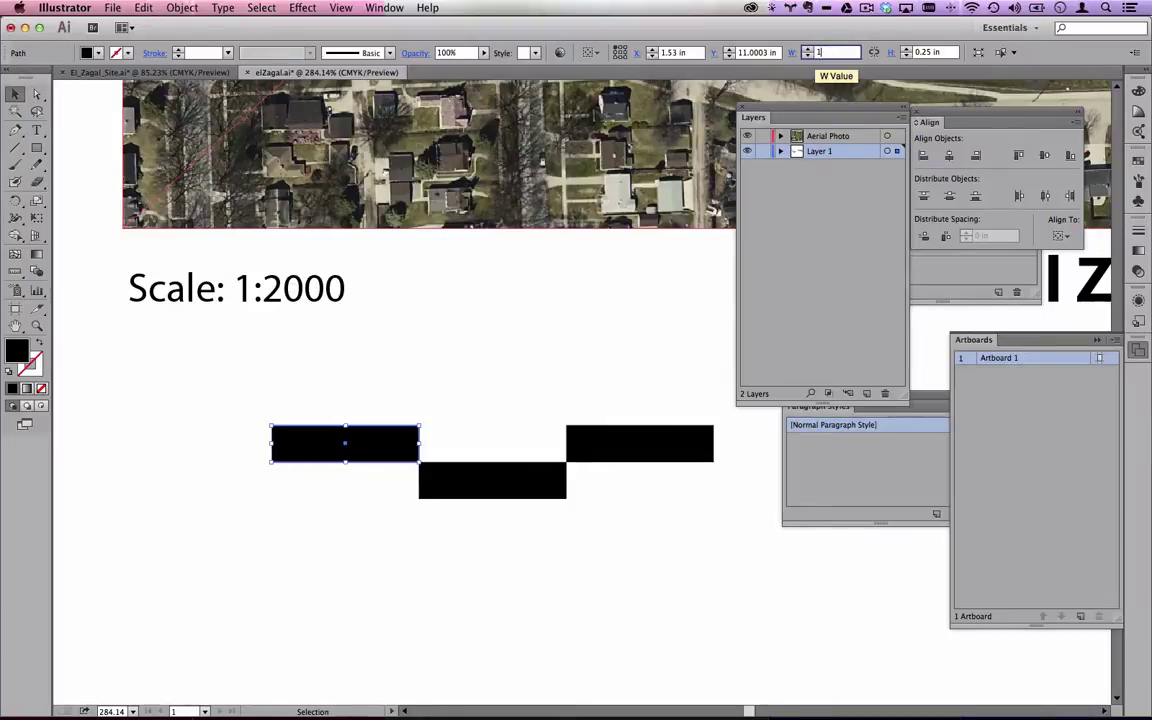
key(Return)
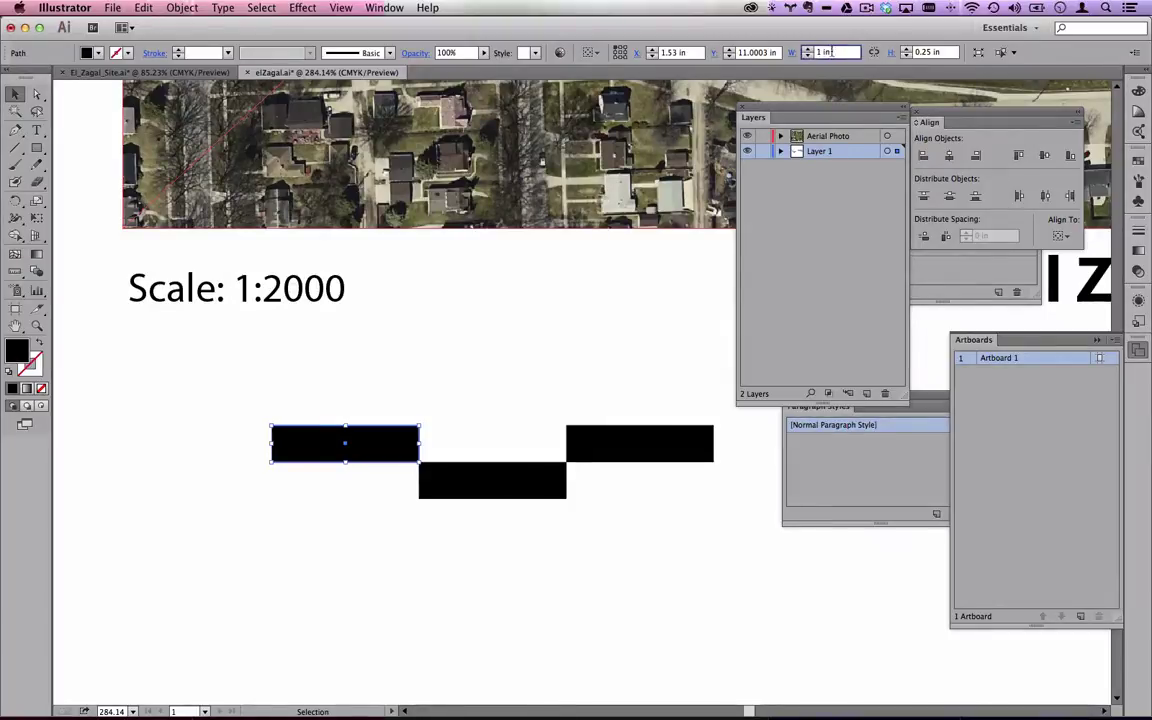
text(1.2)
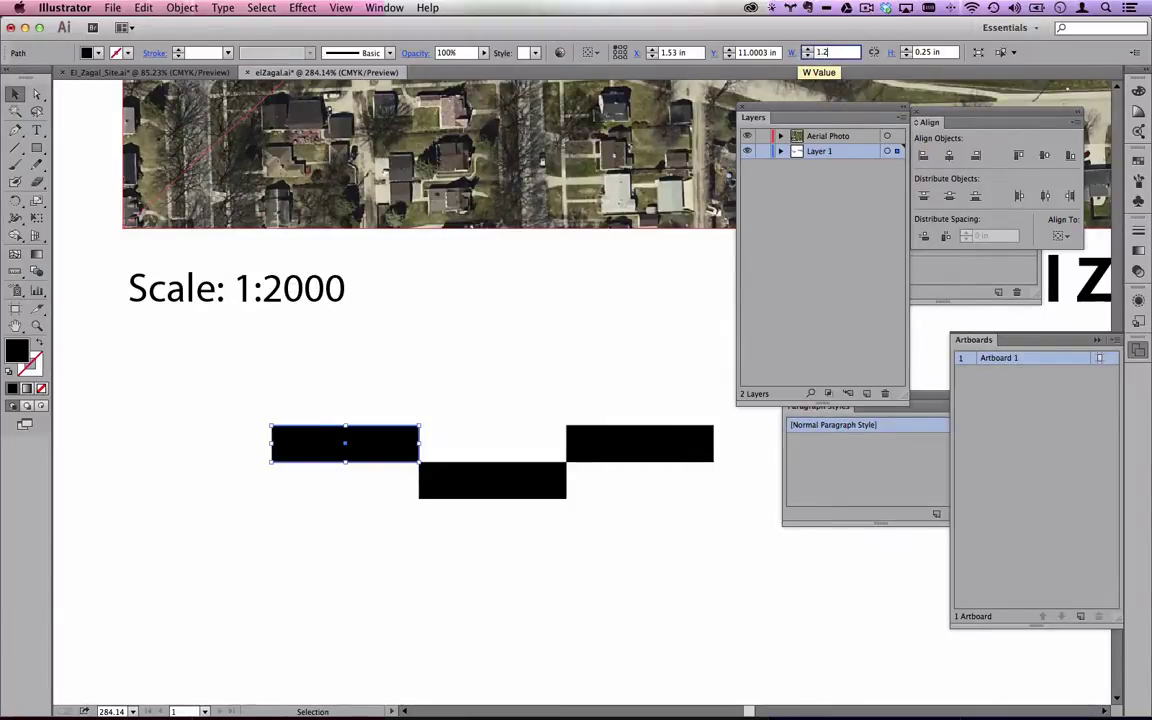
key(Return)
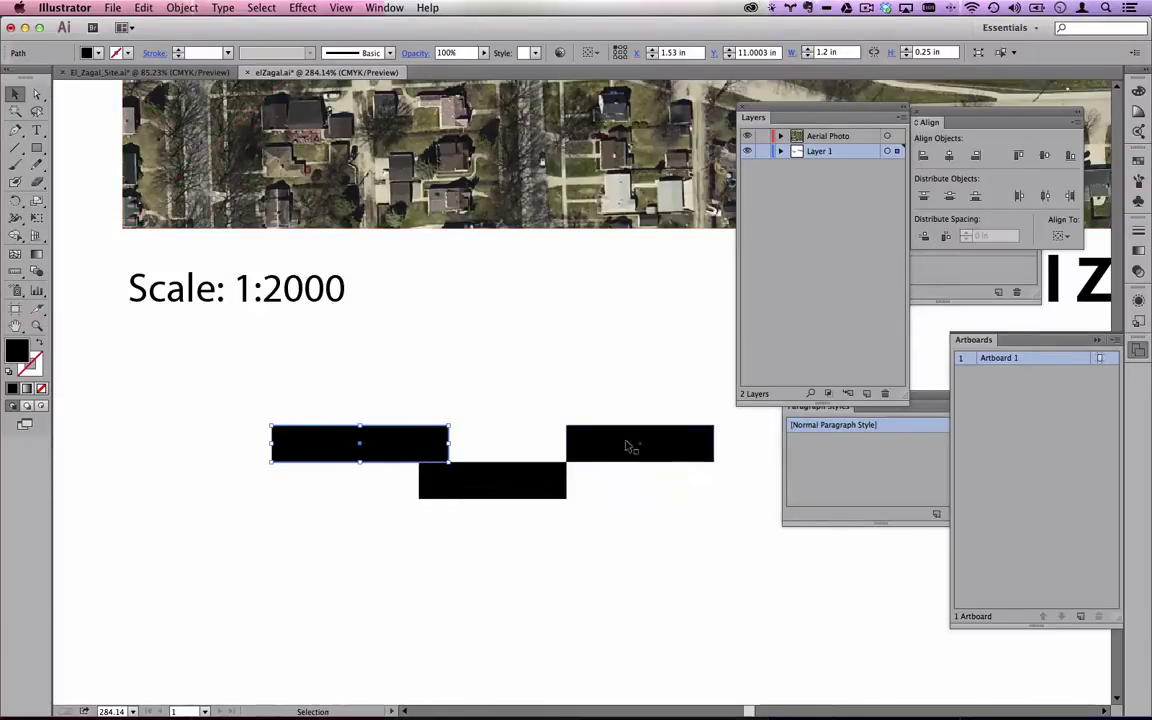
Delete the other two scale segments and replace them with copies of the 1.2 in segment in the same stepped arrangement.
click(546, 481)
shift+click(581, 450)
key(Delete)
click(427, 458)
drag(379, 452, 556, 488)
drag(484, 493, 541, 505)
Add a 12 pt label reading 200 in white at the right end of the first scale segment.
click(36, 130)
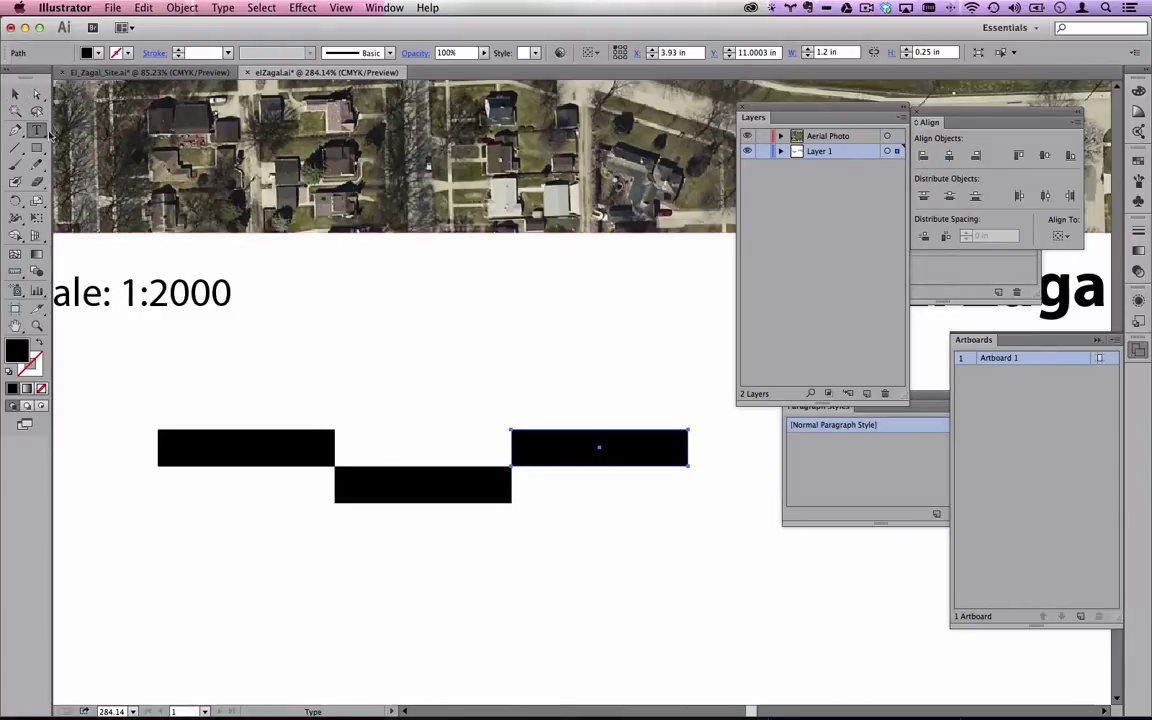
click(361, 329)
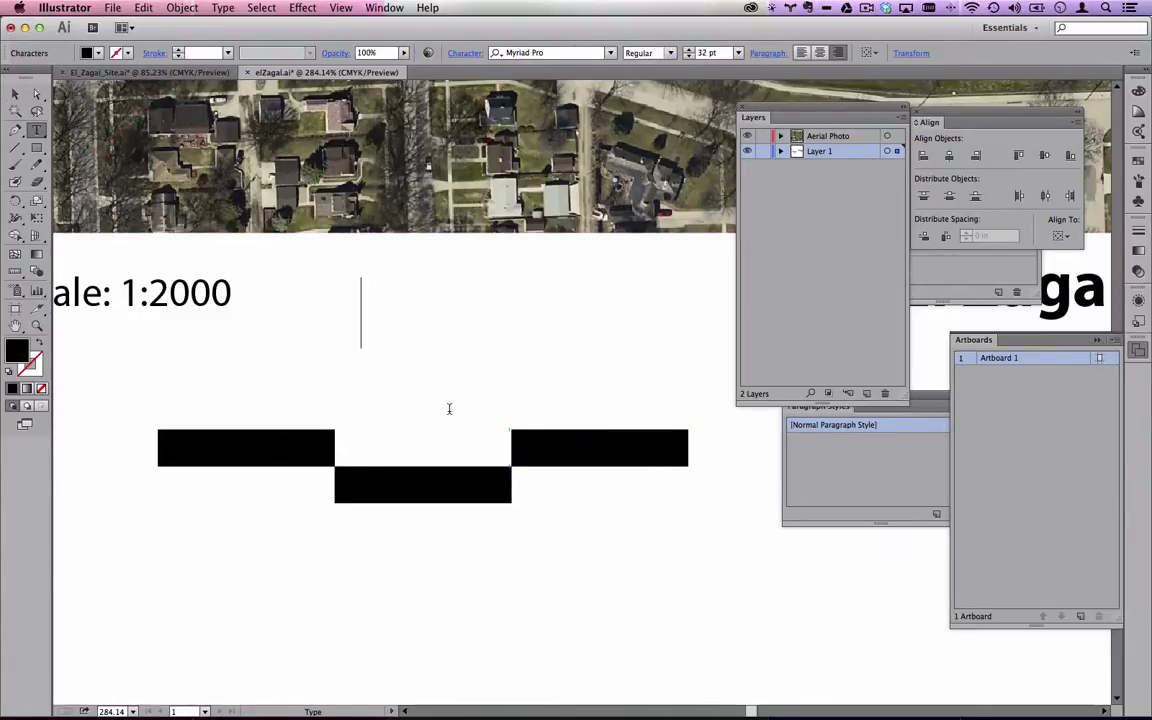
text(200)
key(super+a)
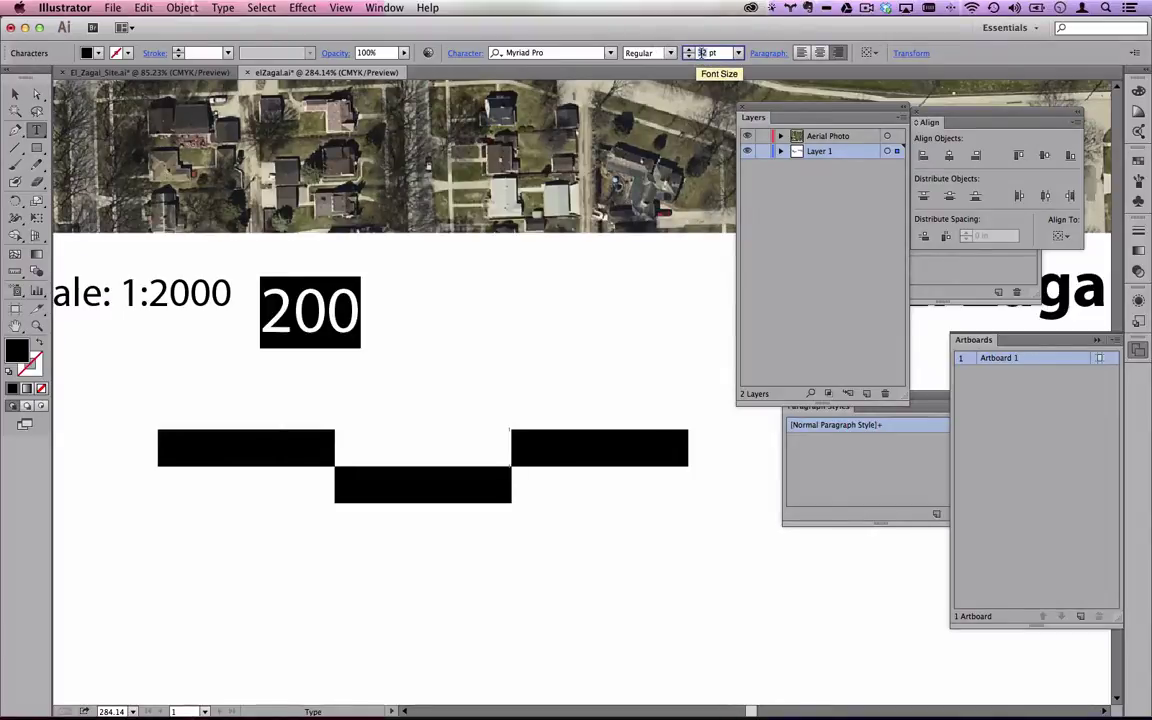
key(Return)
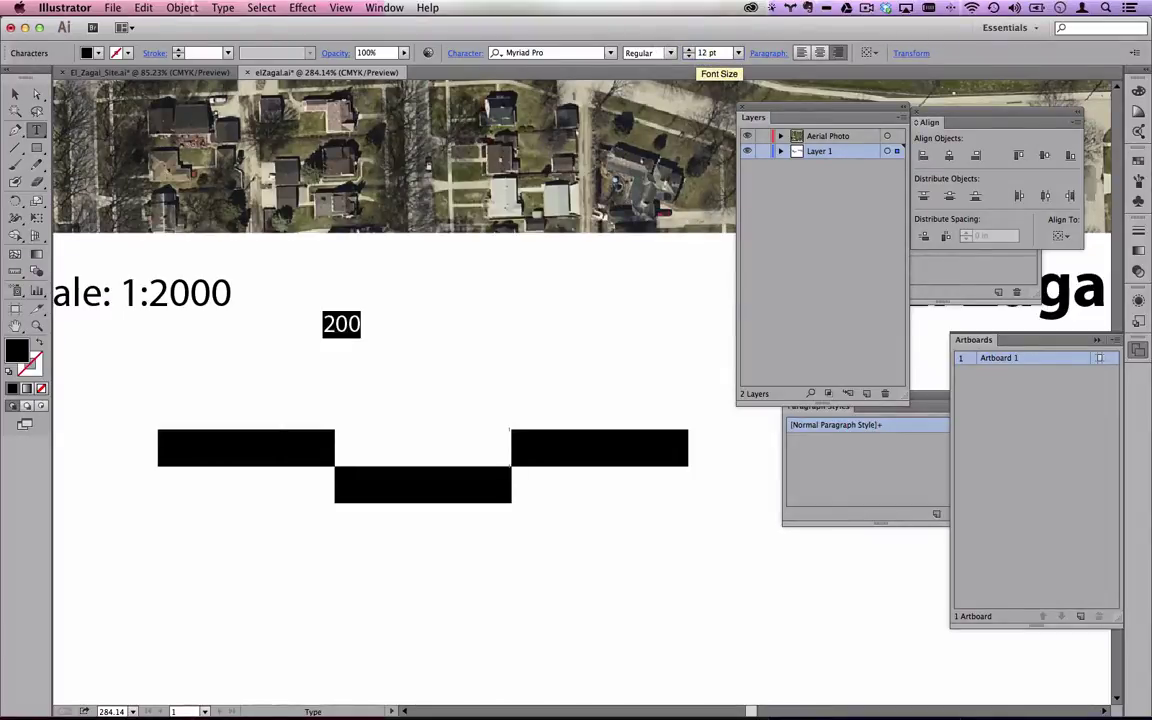
click(16, 96)
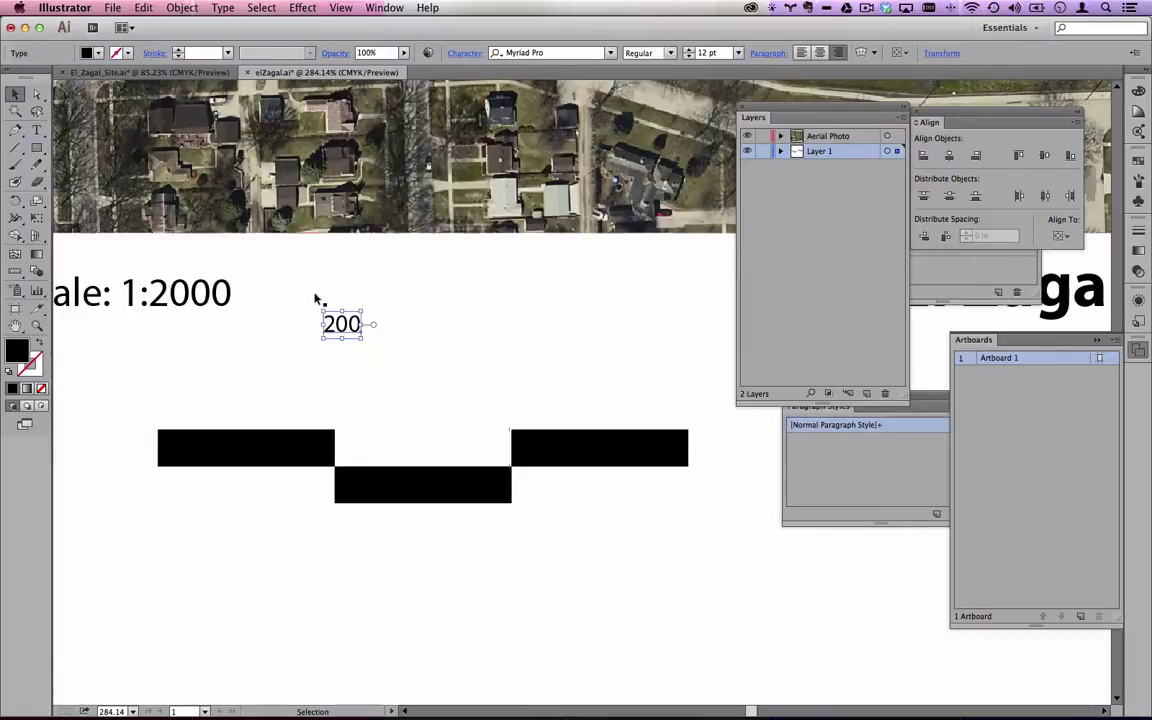
drag(353, 330, 320, 455)
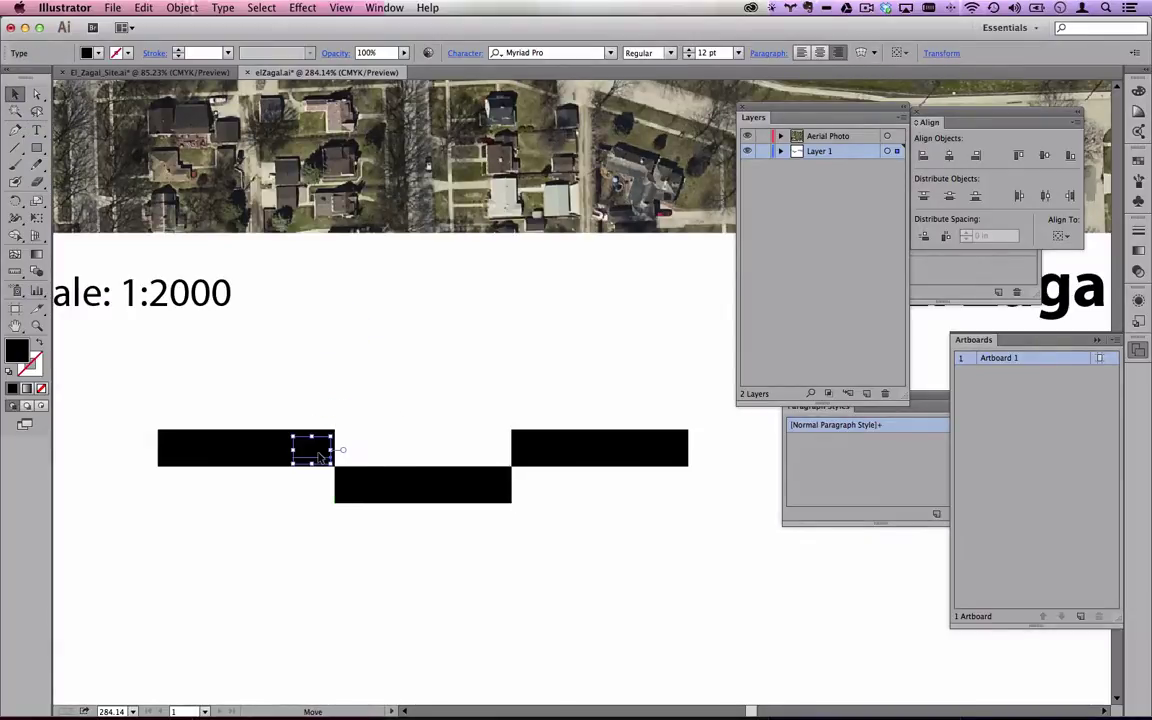
click(89, 55)
click(29, 77)
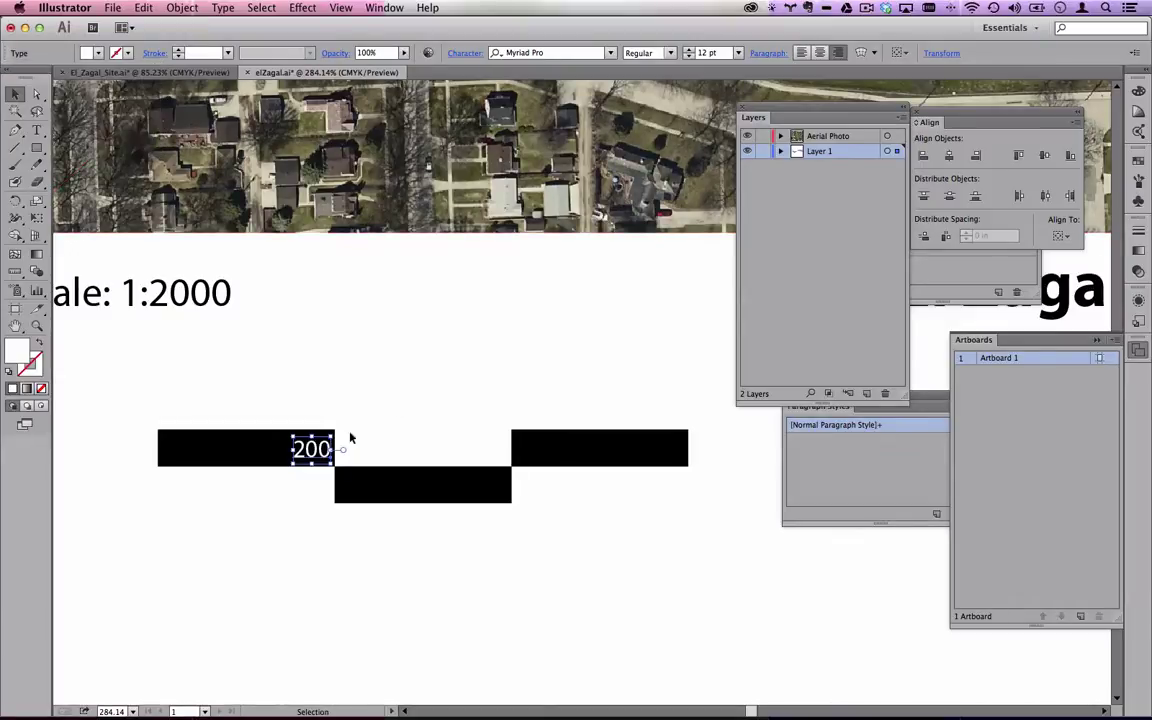
Copy the 200 label to the right end of the second segment, change it to 400 and centre it vertically.
click(290, 410)
click(300, 445)
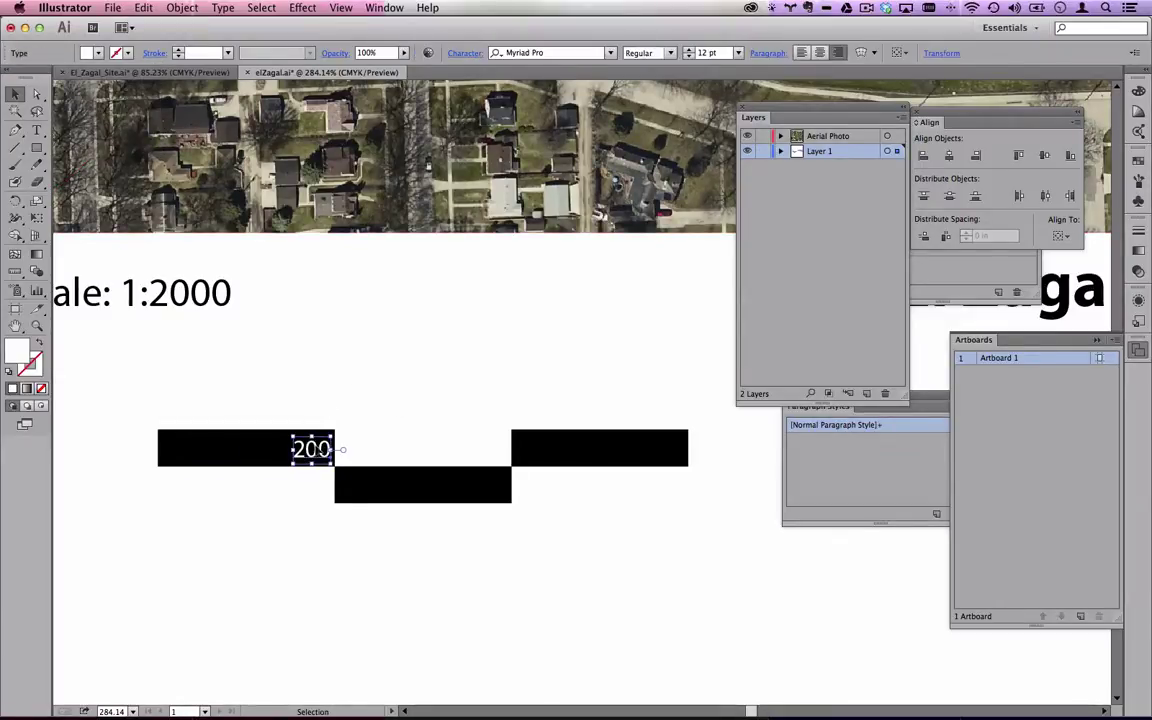
drag(320, 451, 466, 486)
click(37, 130)
text(400)
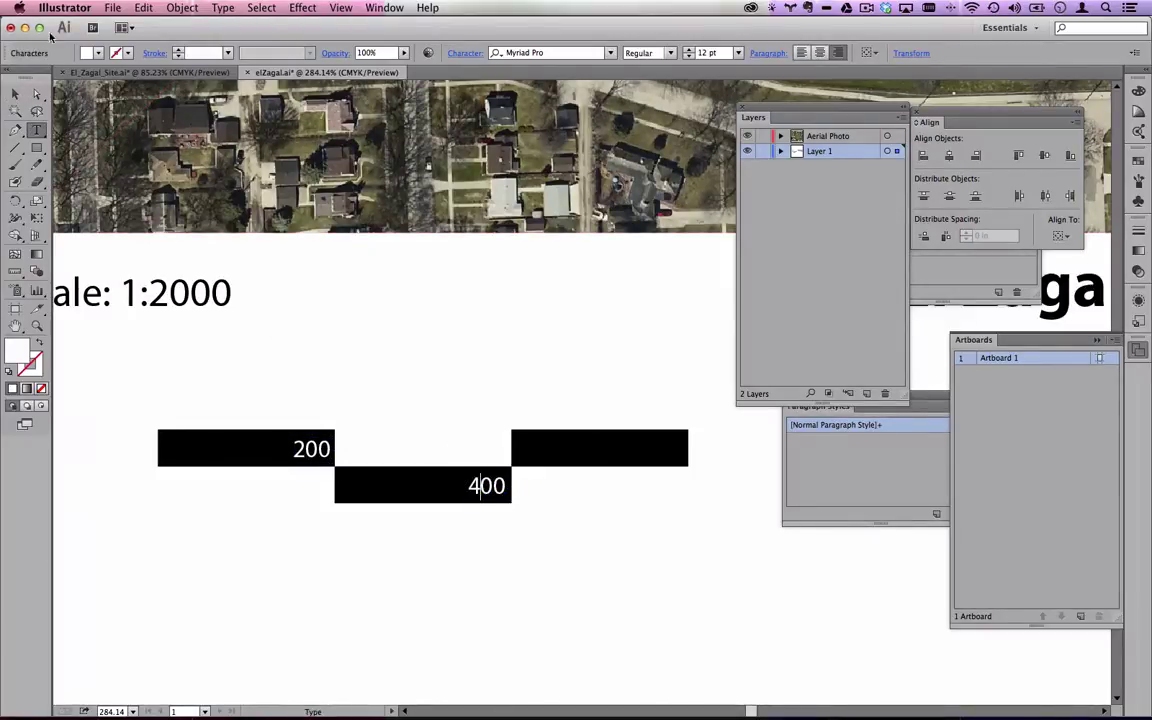
click(16, 95)
click(393, 314)
click(487, 486)
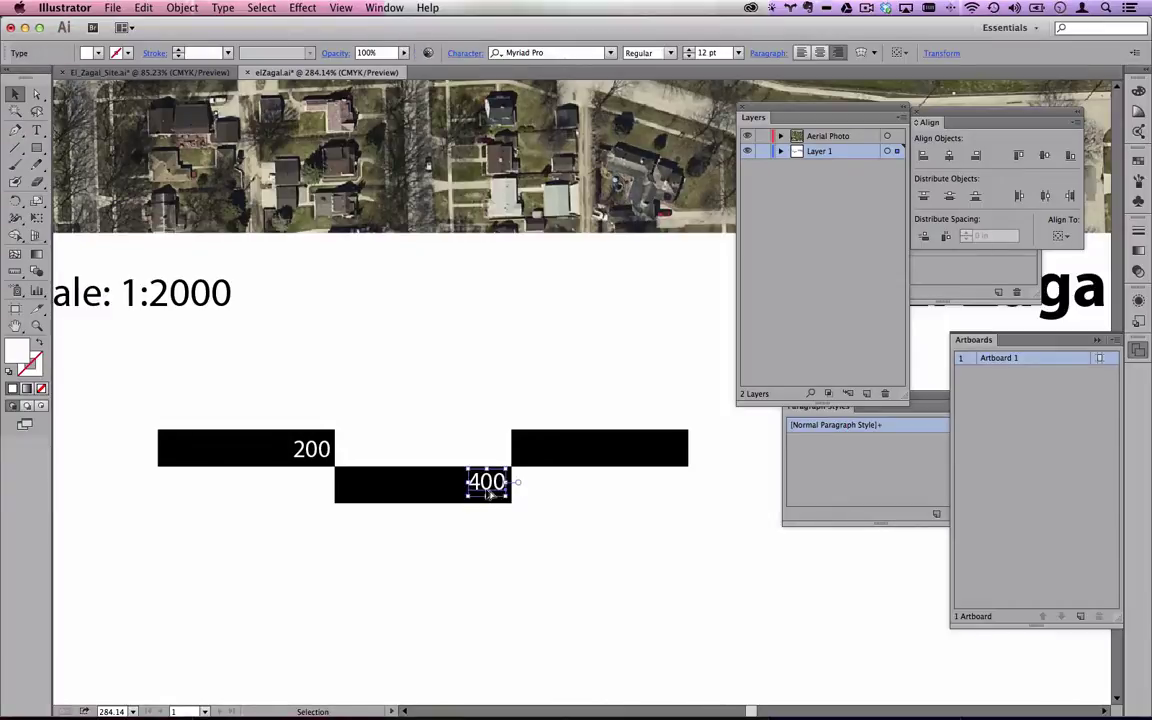
Copy the 400 label to the right end of the third segment and change it to 600.
drag(489, 487, 664, 452)
key(t)
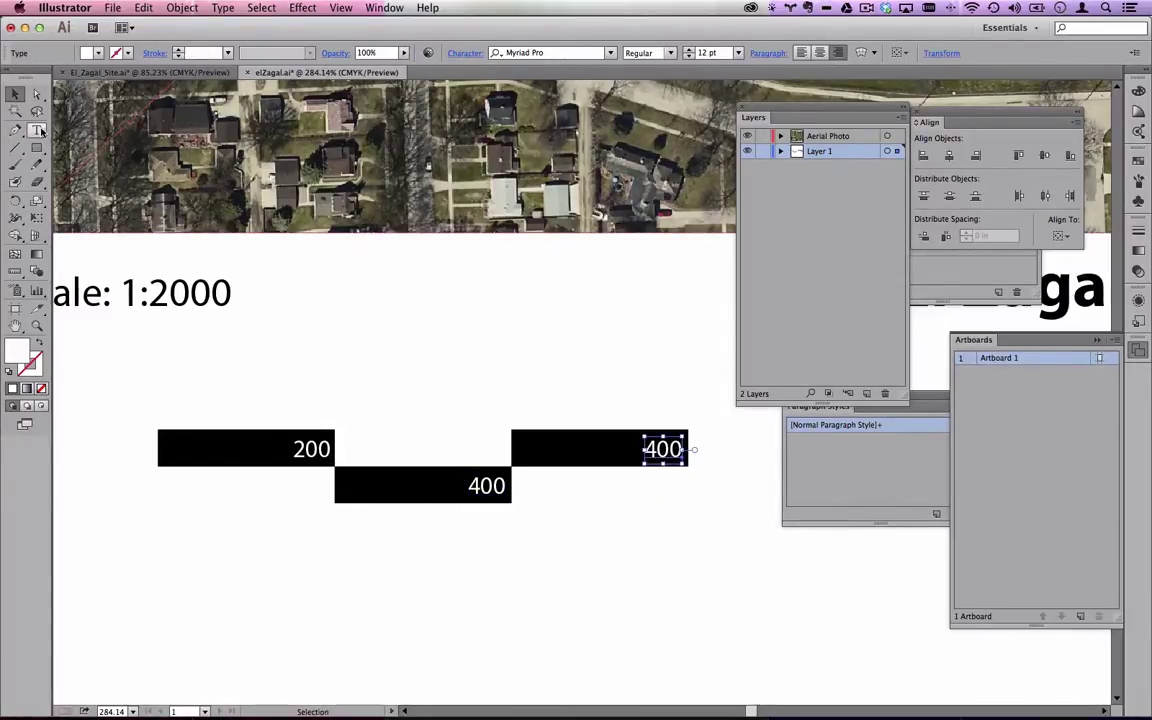
drag(657, 450, 636, 452)
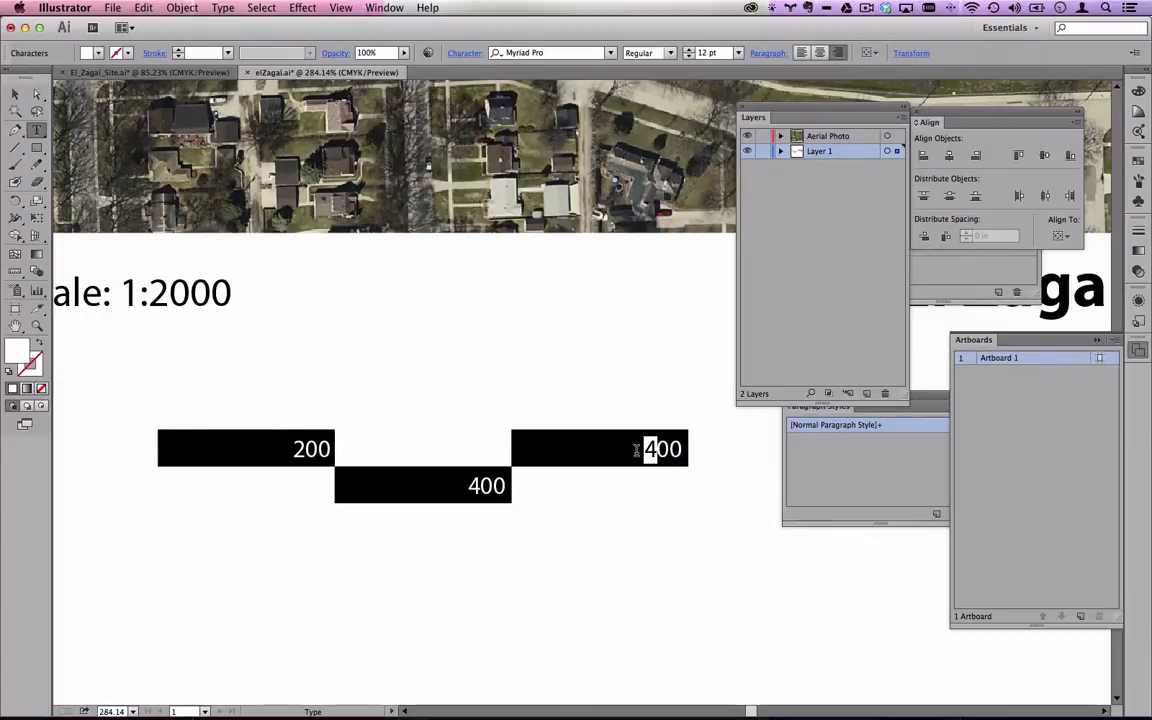
text(6)
key(Escape)
click(453, 309)
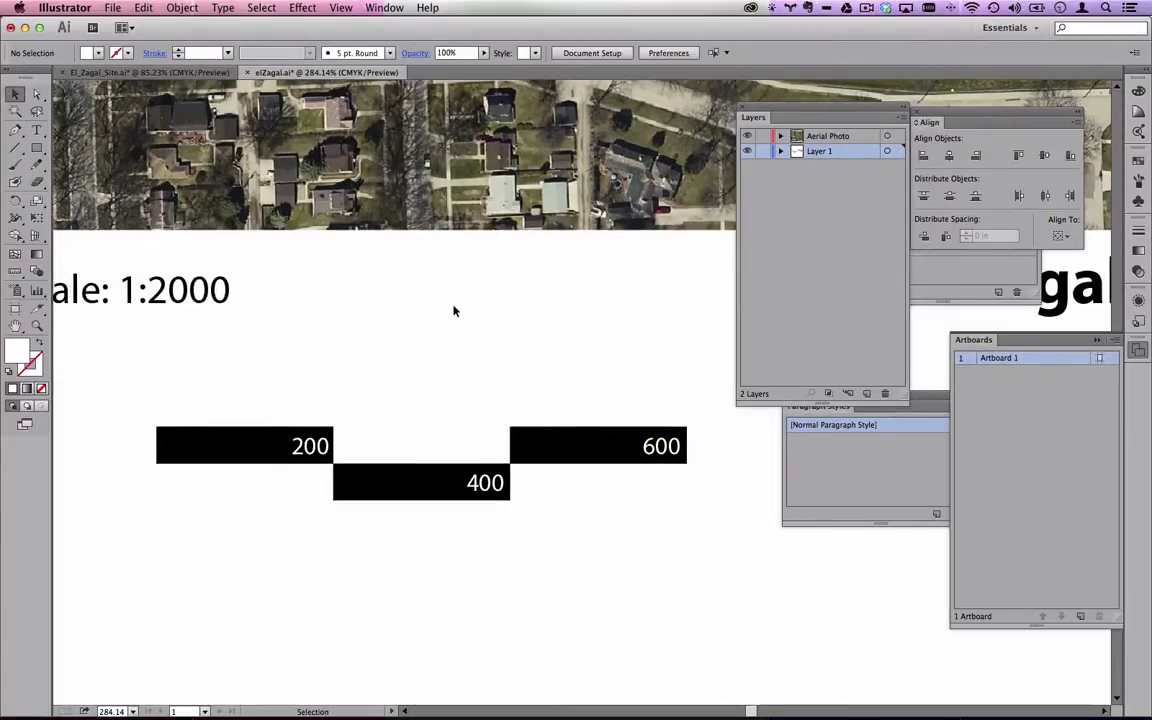
Move the whole labelled scale bar directly under the Scale: 1:2000 text, flush with the aerial photo's left edge.
key(super+minus)
key(super+minus)
key(super+minus)
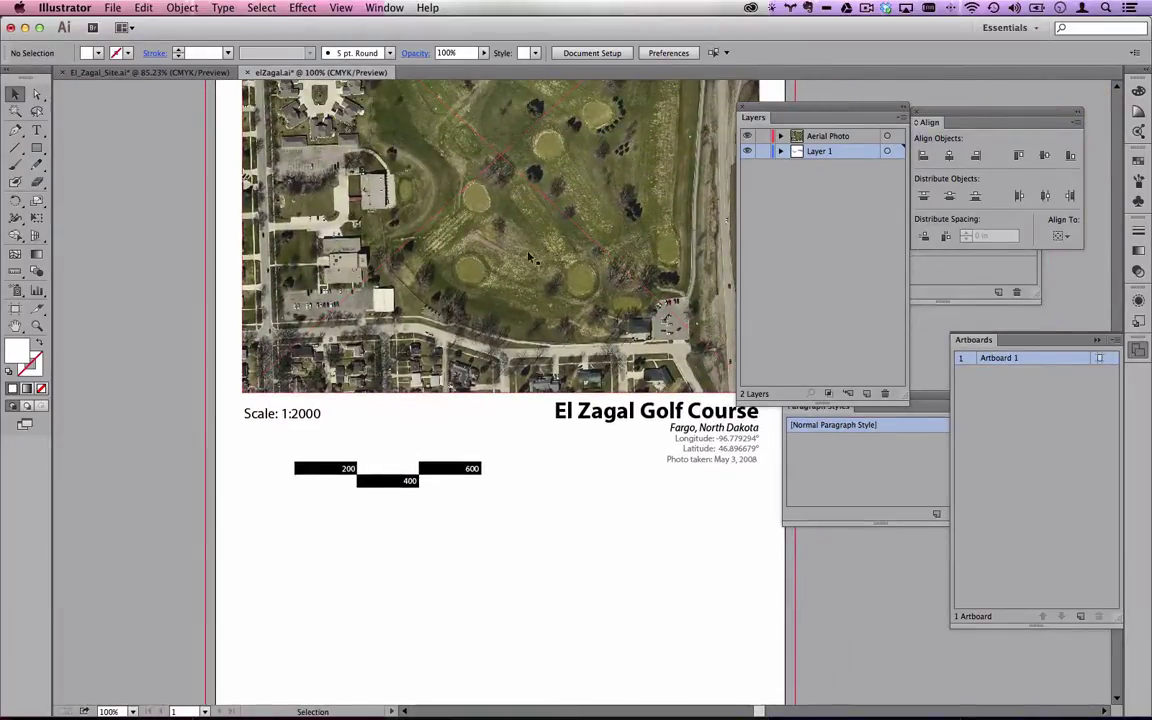
drag(422, 247, 421, 320)
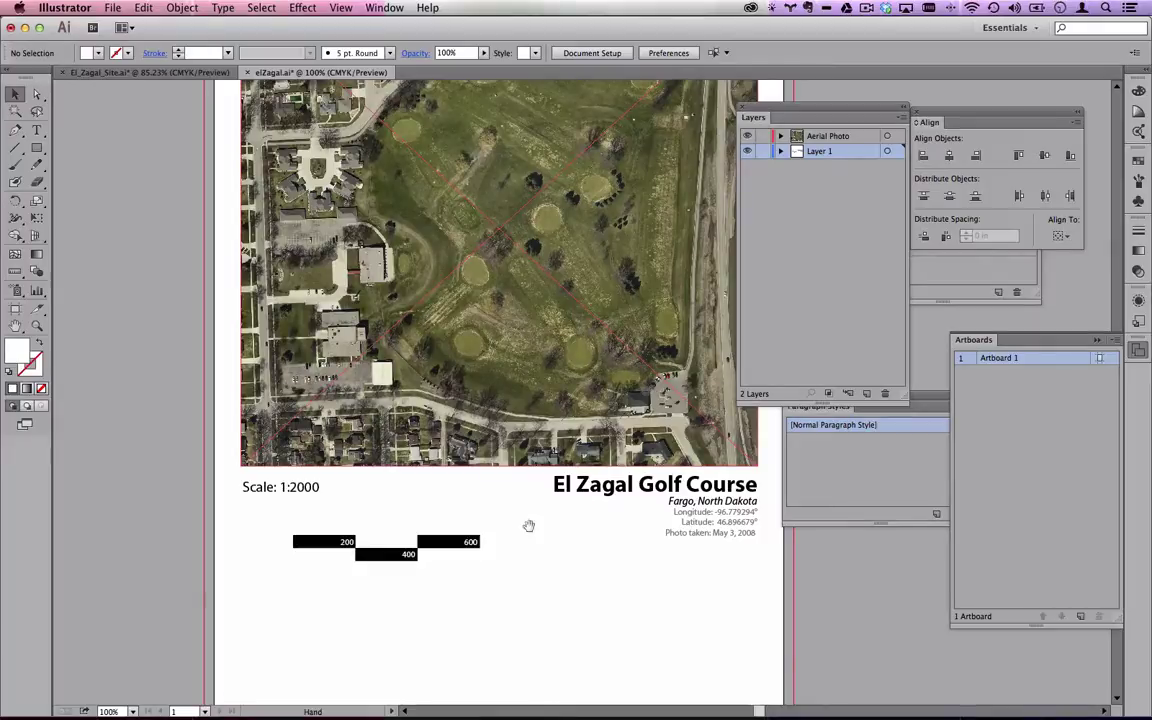
drag(519, 595, 258, 514)
click(283, 570)
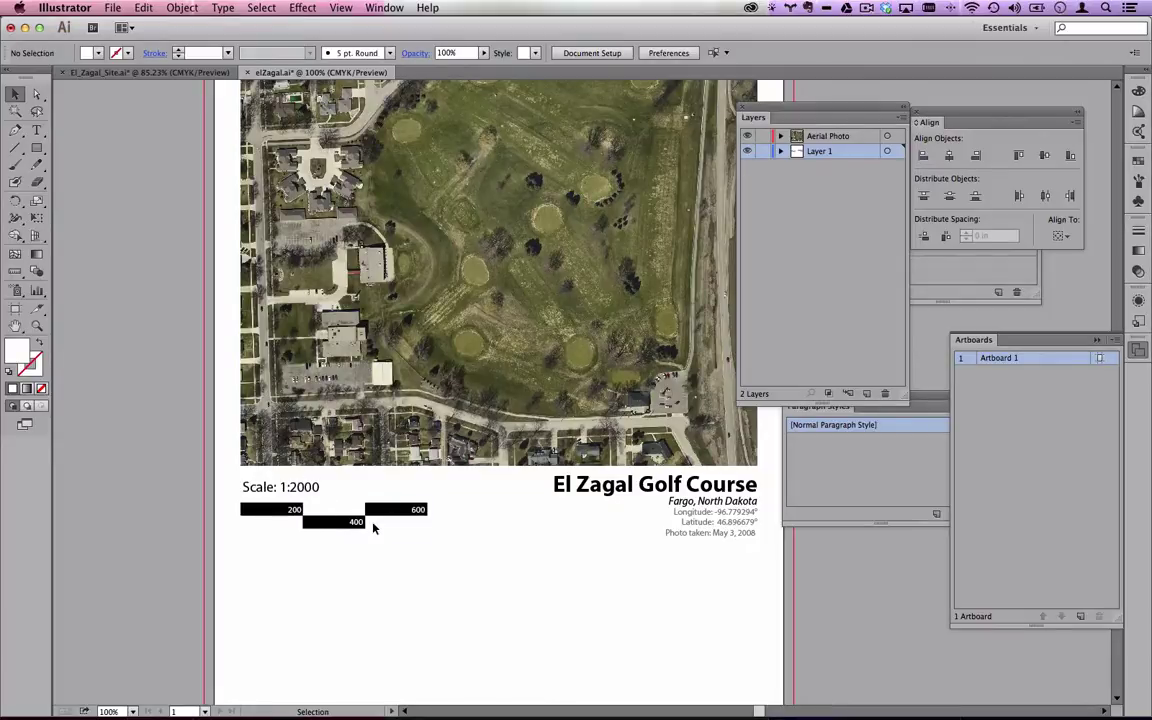
Check the scale layout in El_Zagal_Site, return to elZagal, and nudge the Scale: 1:2000 text left and the scale bar closer to it.
click(160, 72)
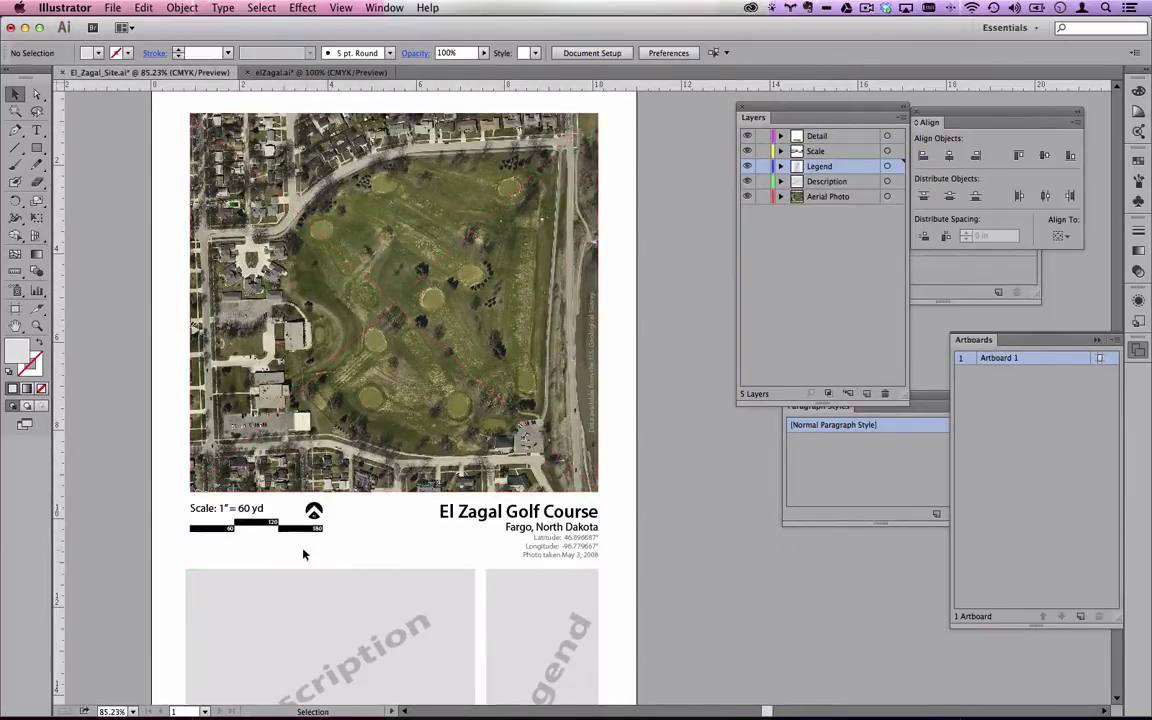
click(268, 72)
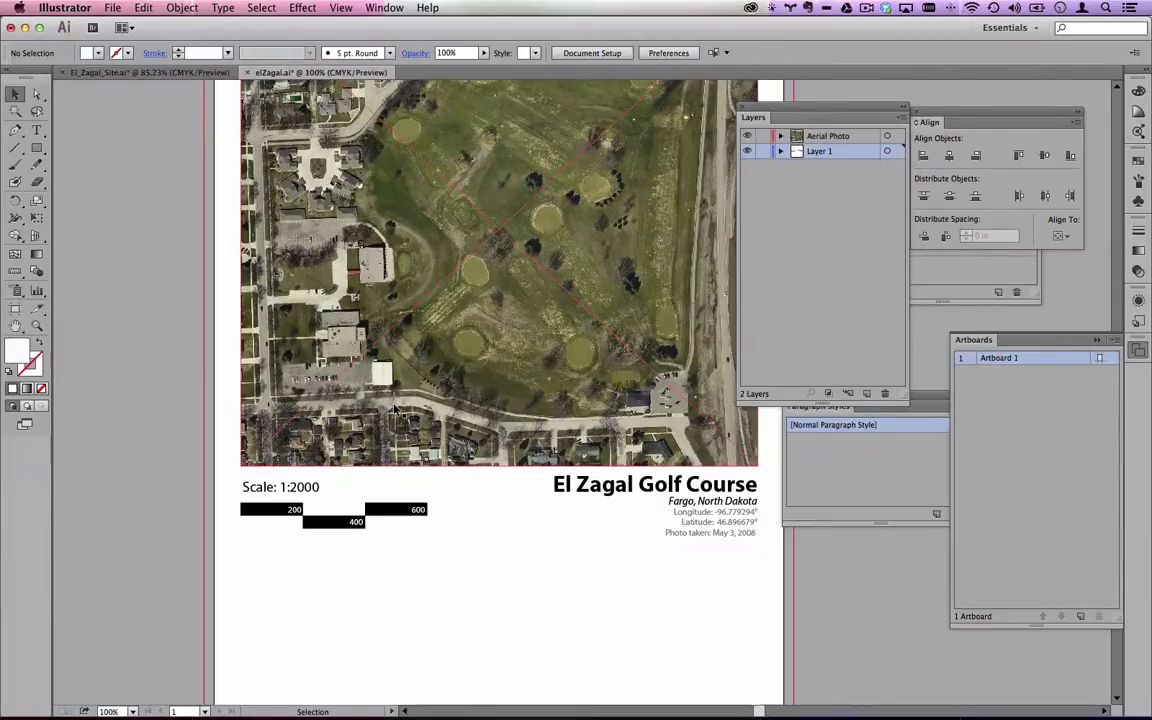
click(292, 488)
drag(458, 568, 238, 497)
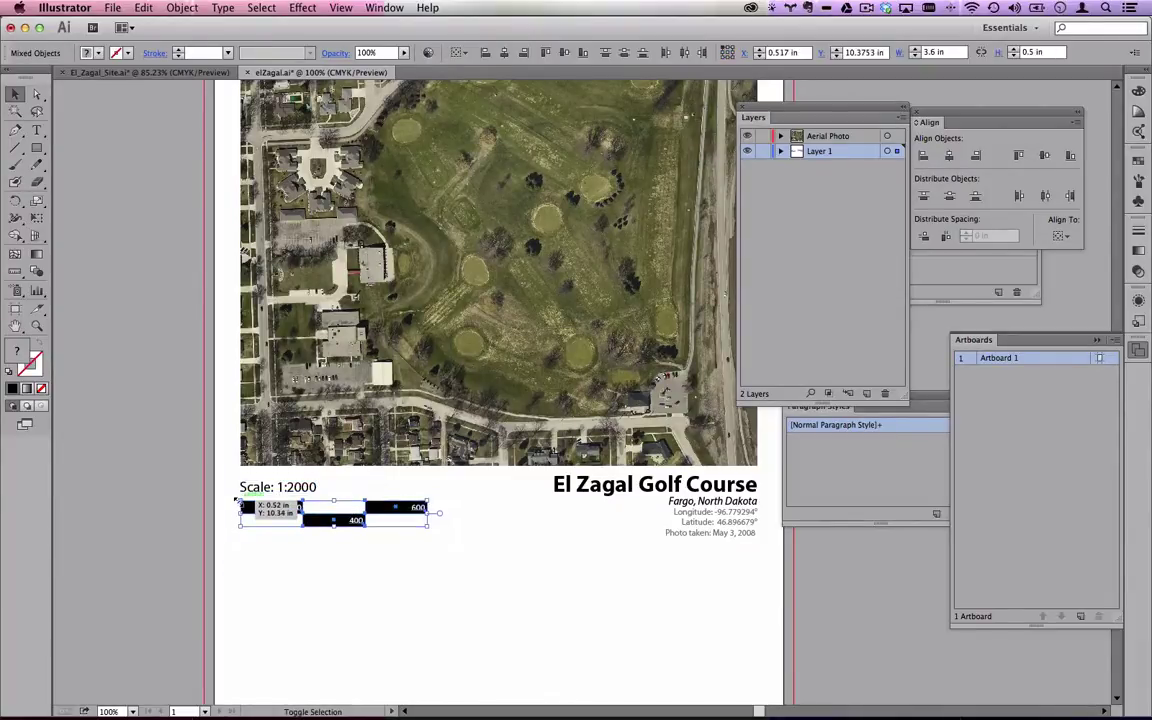
click(335, 568)
Show the Pathfinder panel and detach it from the Transform panel onto the blank area below the map.
scroll(335, 568, down, 4)
scroll(335, 568, right, 2)
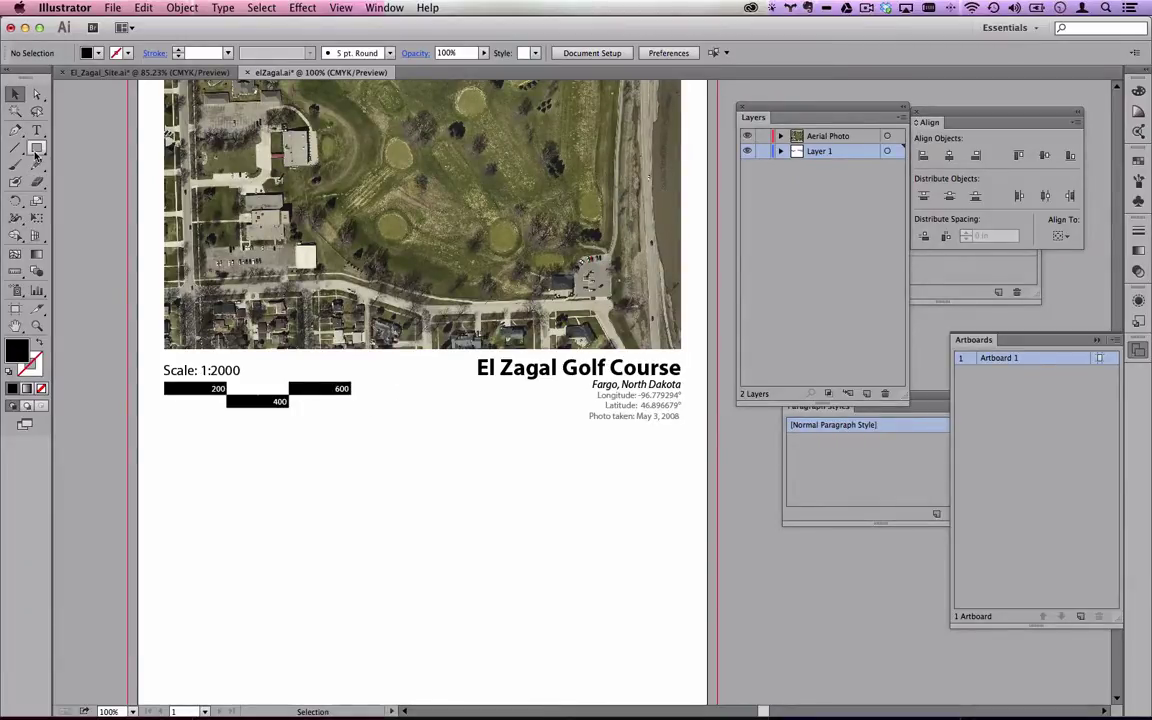
click(368, 7)
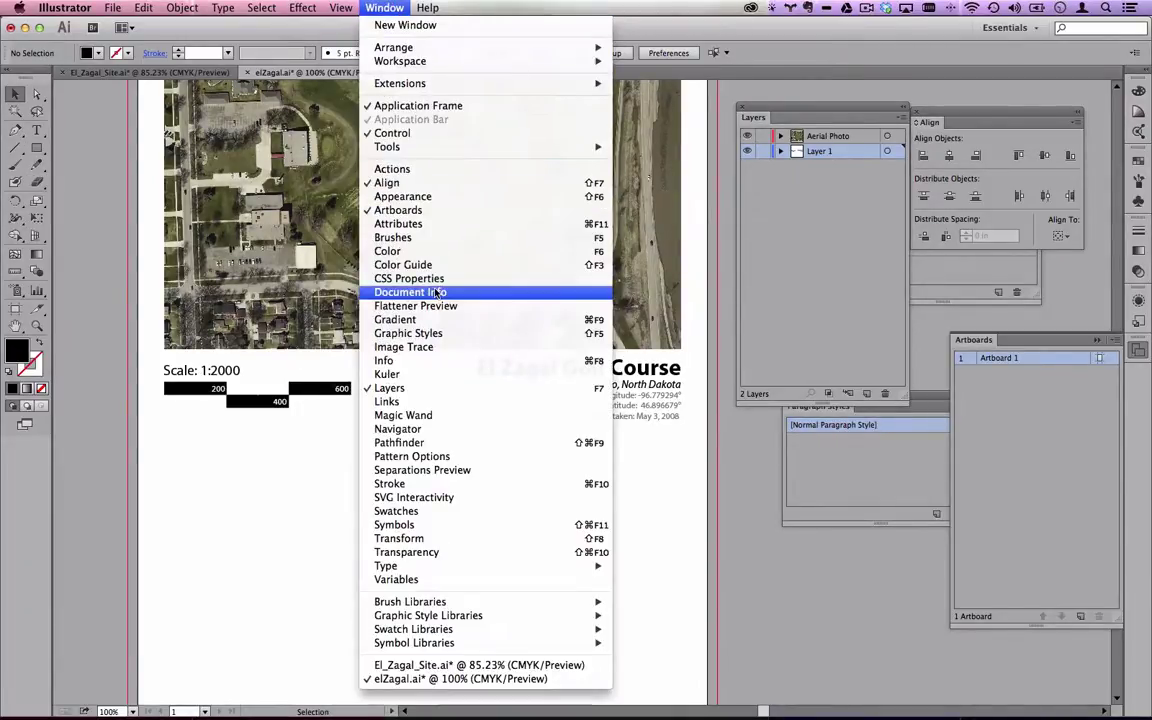
click(430, 443)
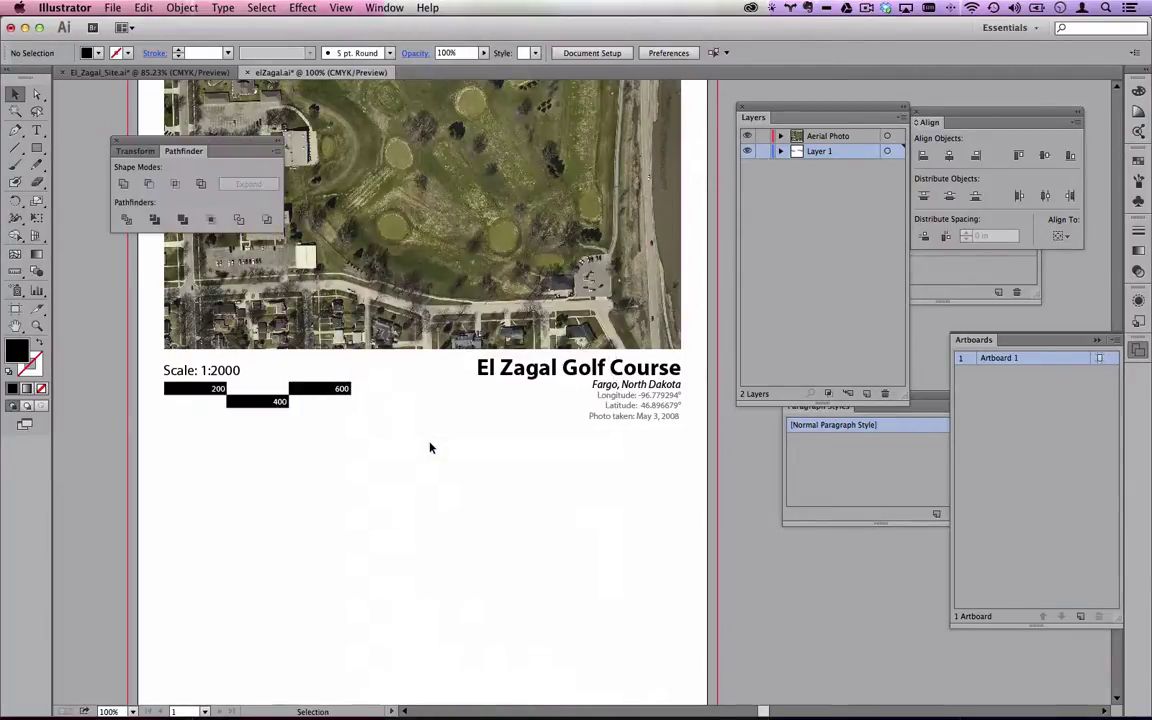
drag(200, 152, 404, 468)
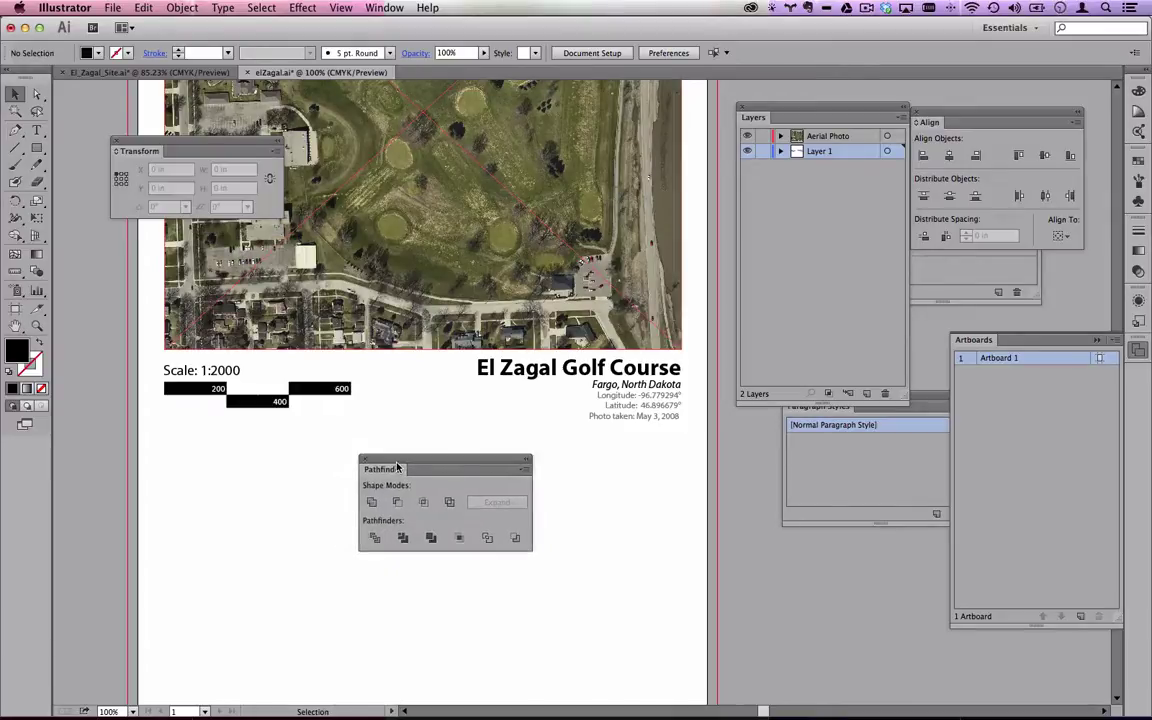
click(522, 470)
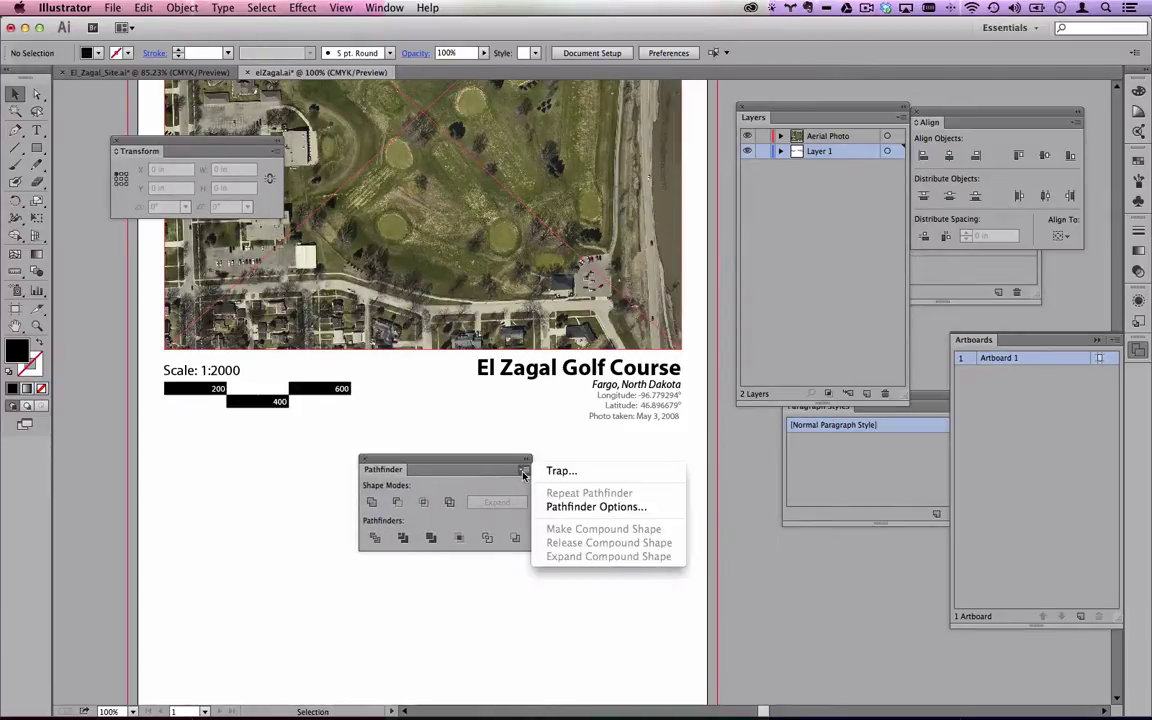
click(592, 507)
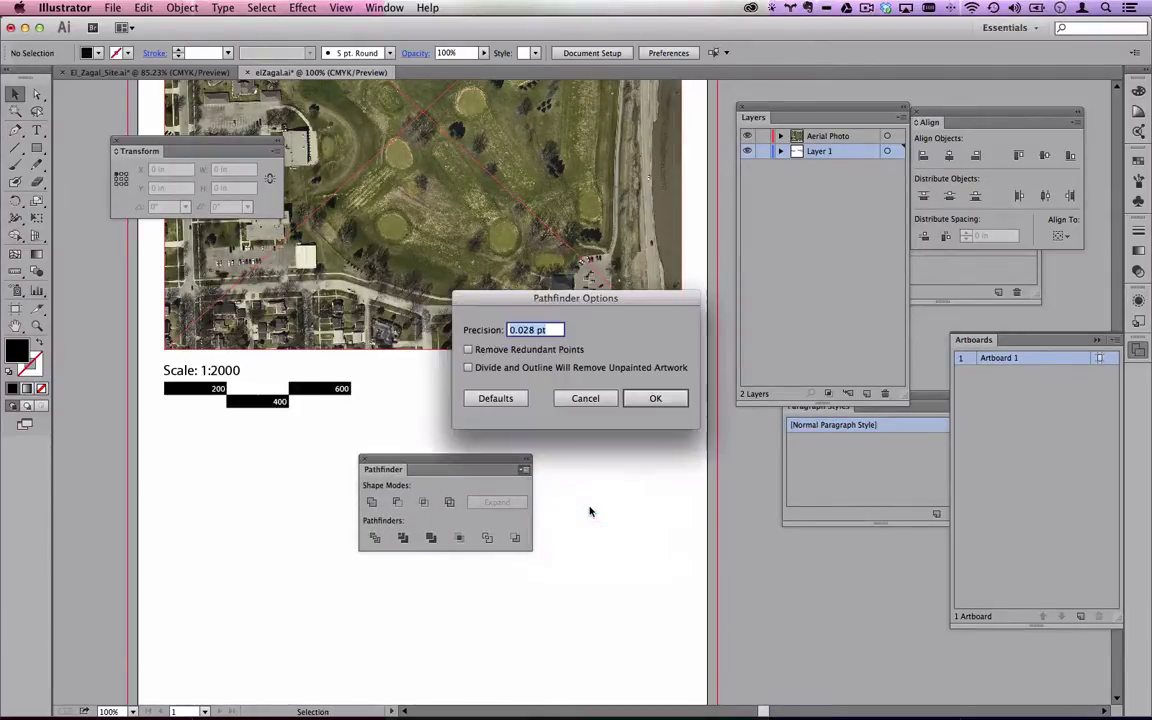
click(585, 398)
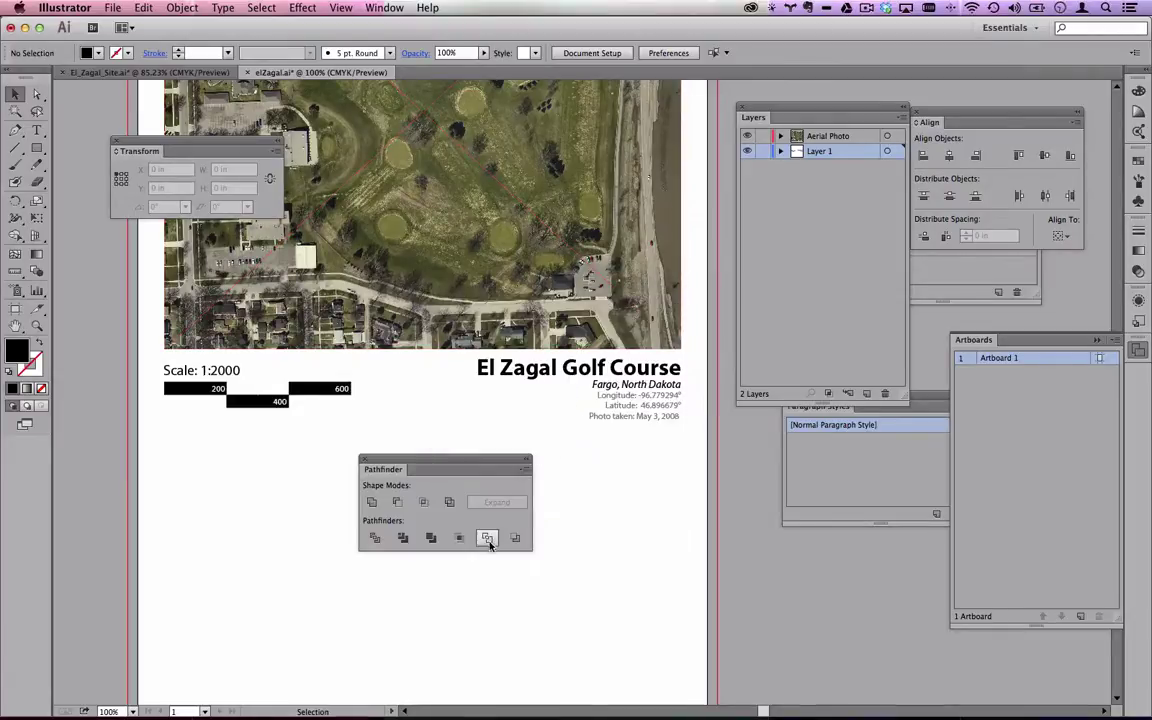
In the blank area below the map, draw a black circle about 1.83 in across and a rectangle about 2.75 by 0.35 in to its right.
drag(466, 460, 240, 460)
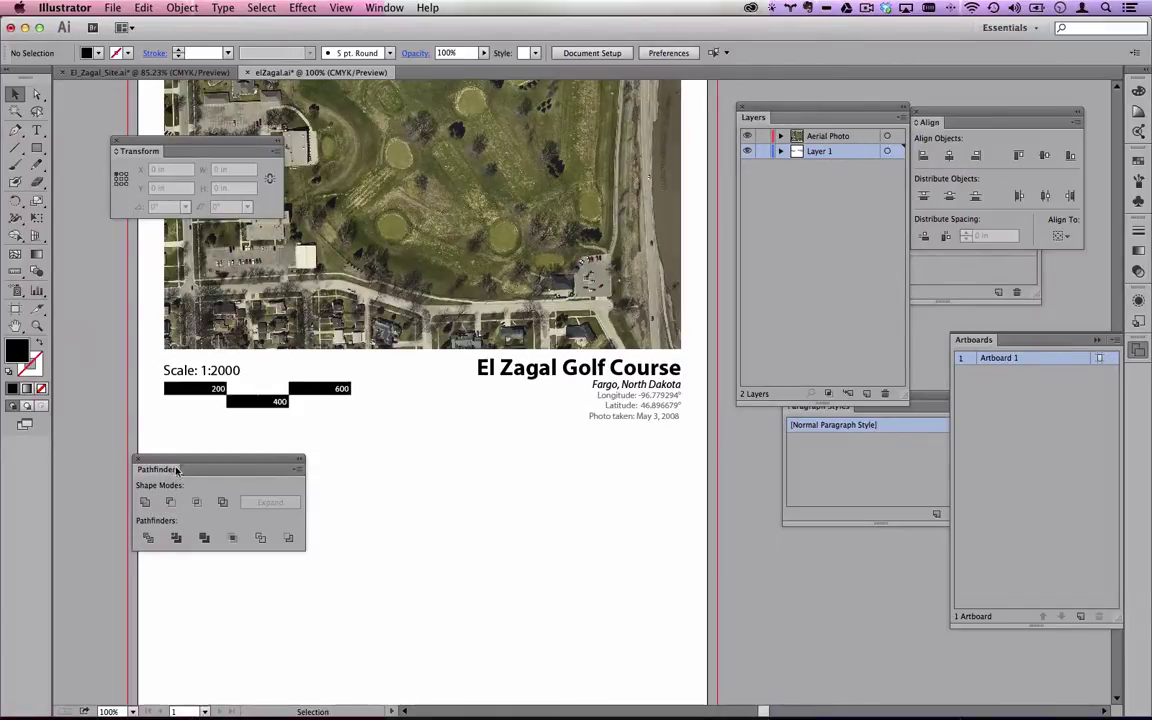
drag(172, 475, 131, 478)
drag(37, 148, 82, 190)
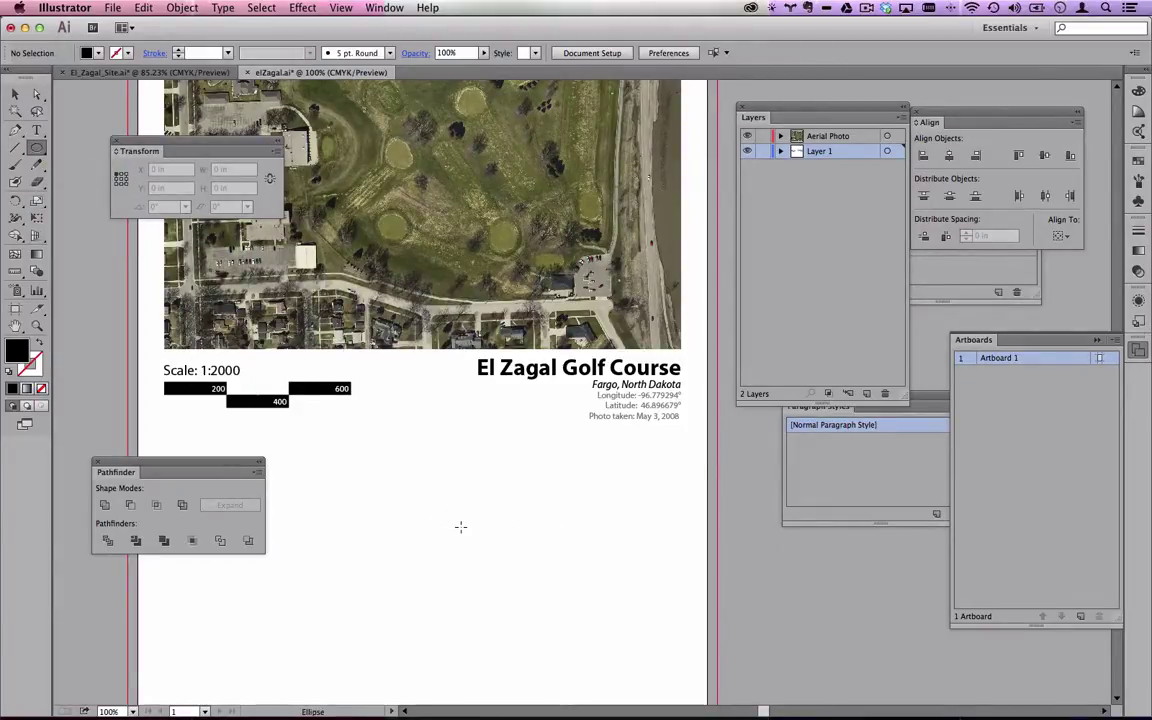
drag(437, 497, 481, 543)
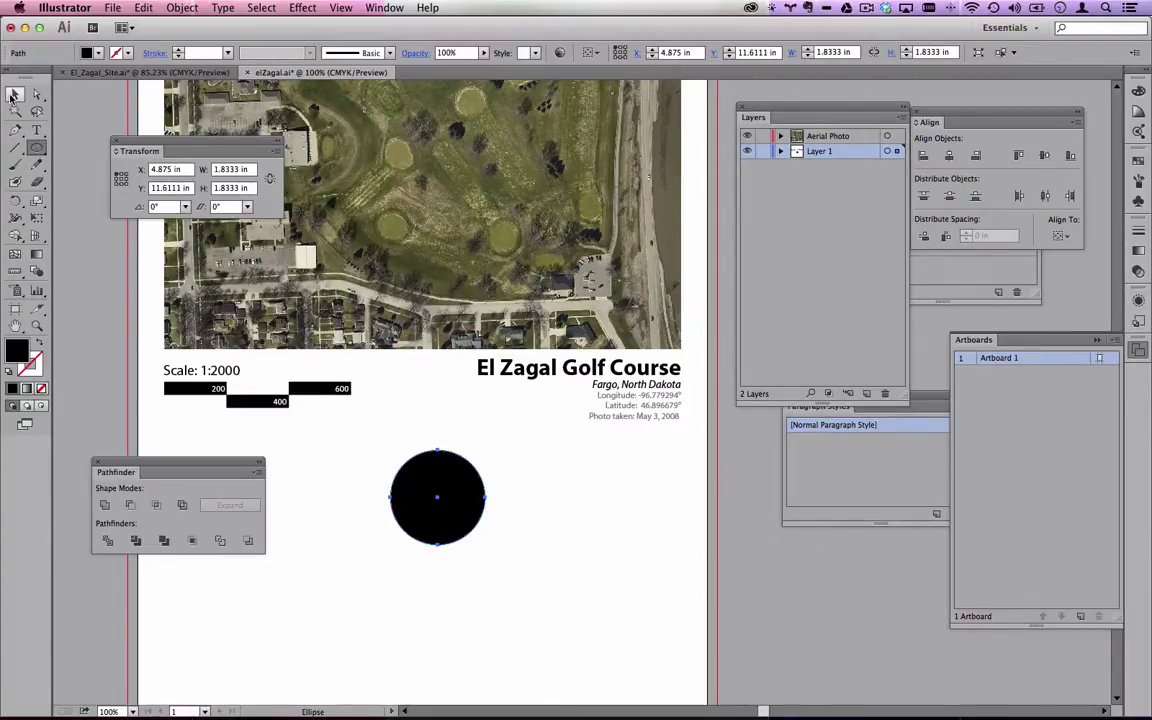
drag(33, 148, 84, 148)
drag(543, 488, 686, 504)
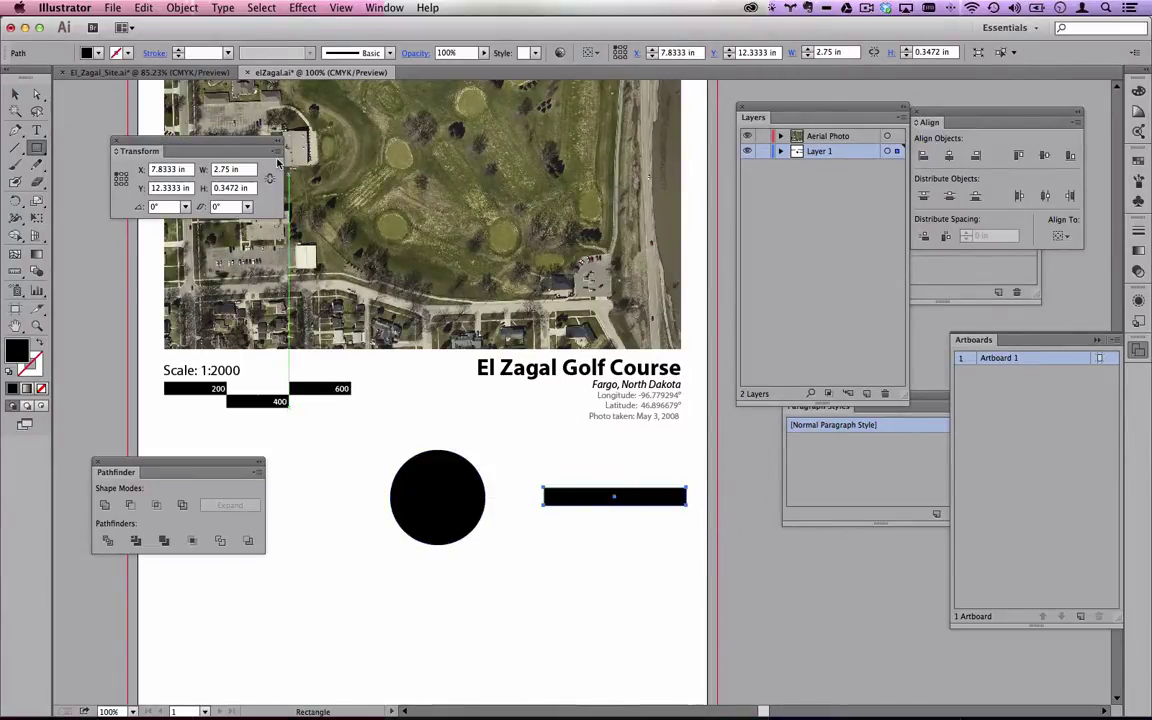
Duplicate the black rectangle below the original and rotate the copy 90° so it stands vertically.
click(15, 92)
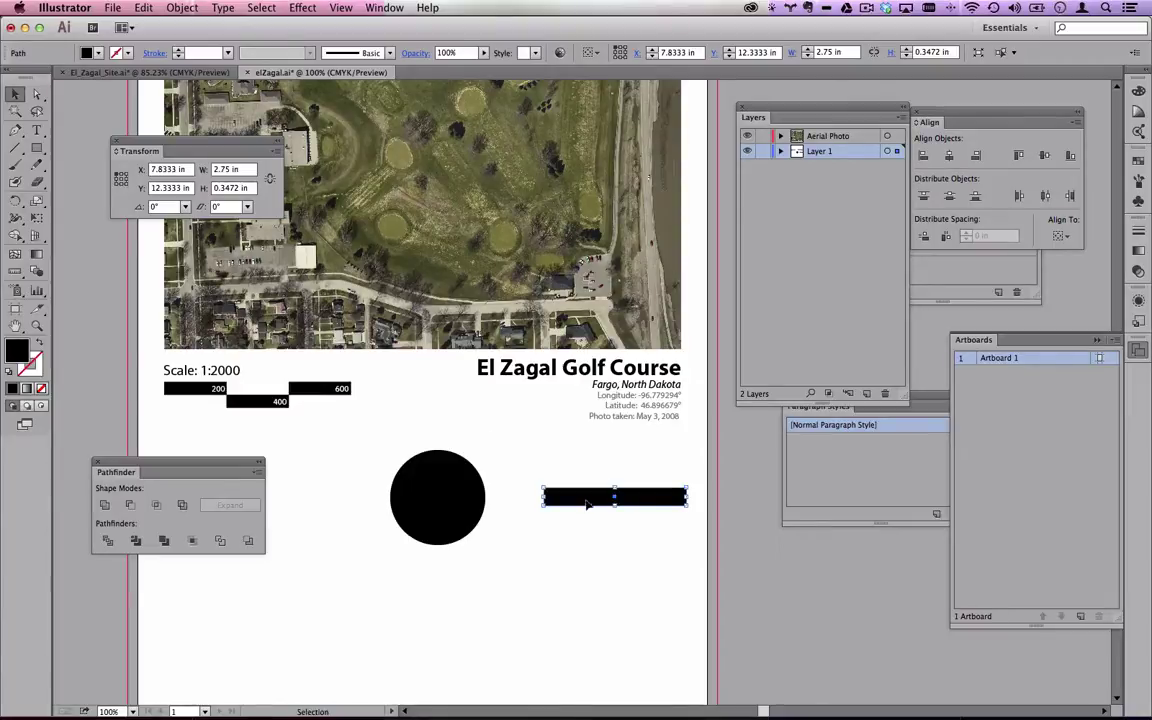
drag(574, 503, 564, 568)
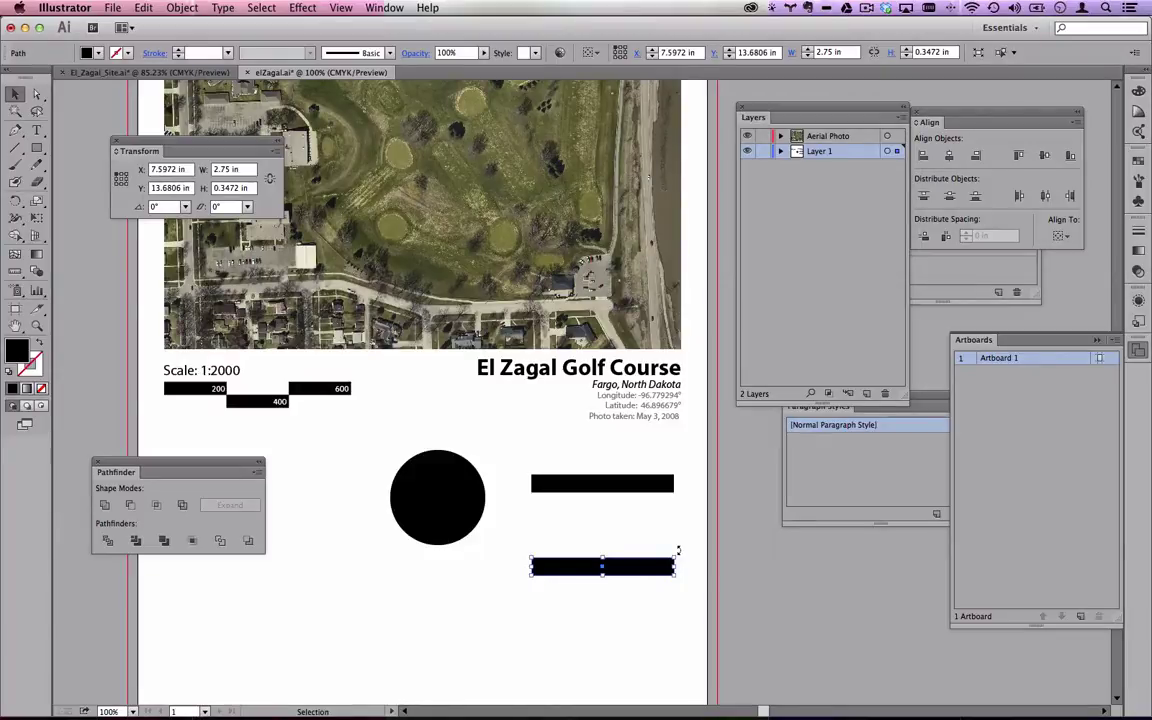
drag(678, 550, 594, 659)
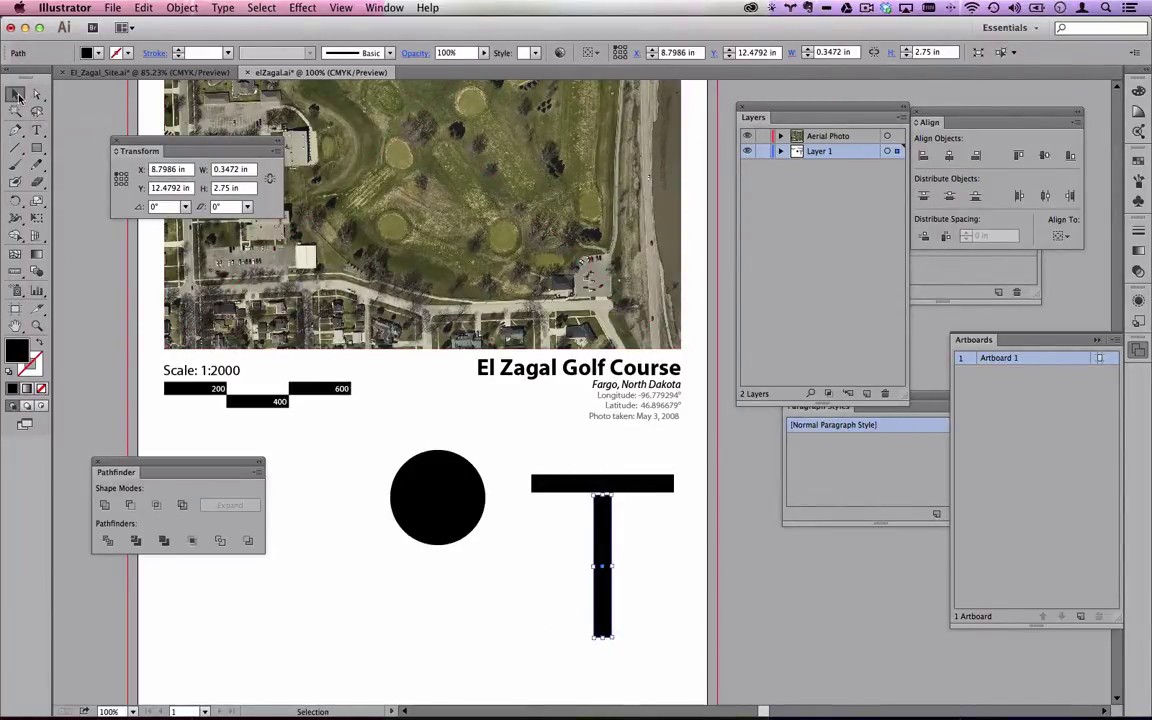
Bring the Align panel over the map and align the horizontal and vertical bars by their left and top edges to form a corner.
shift+click(651, 486)
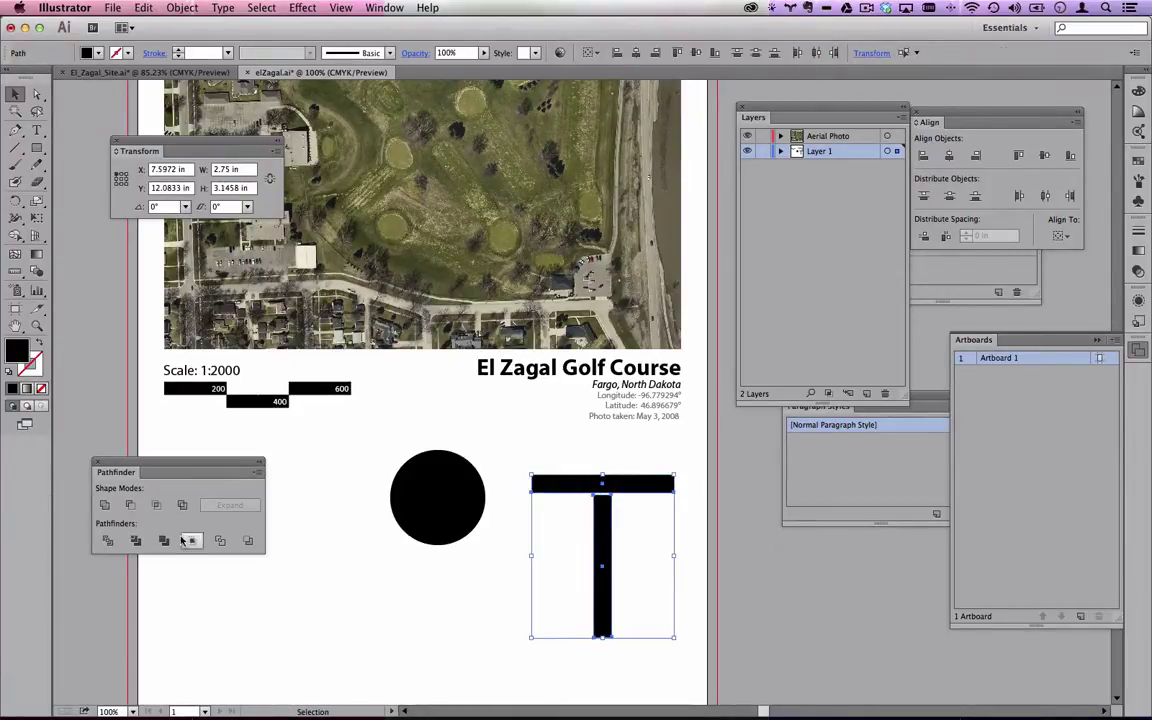
click(376, 7)
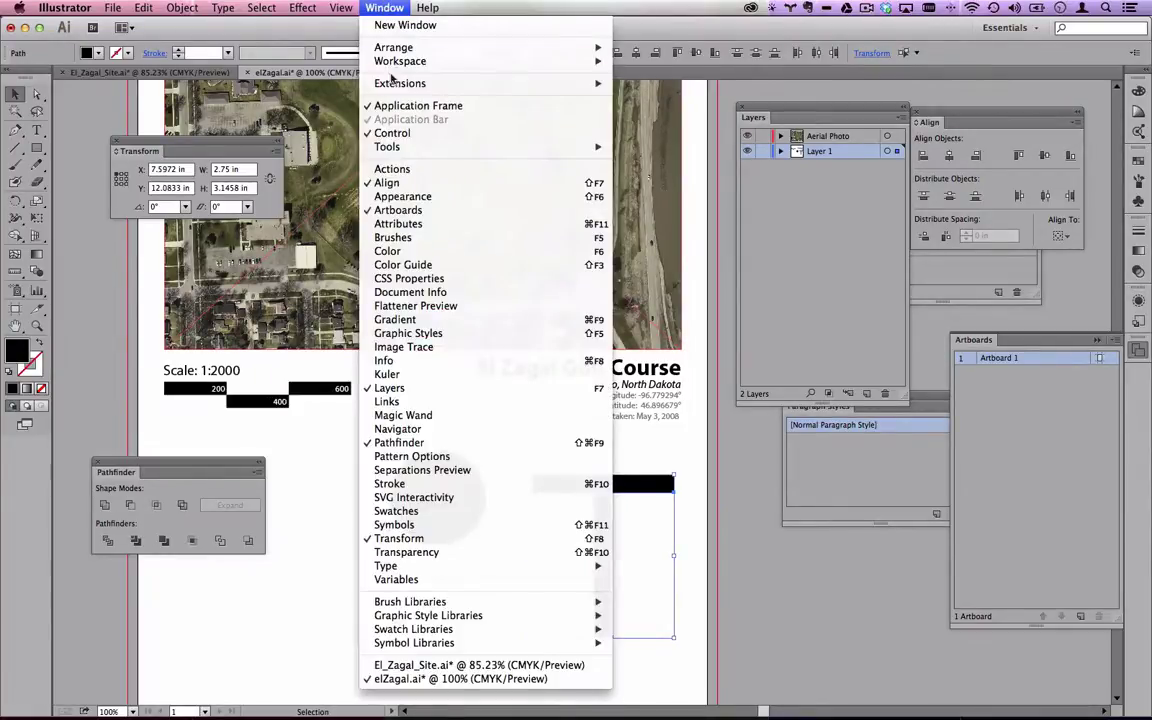
click(423, 185)
drag(478, 407, 282, 327)
click(329, 434)
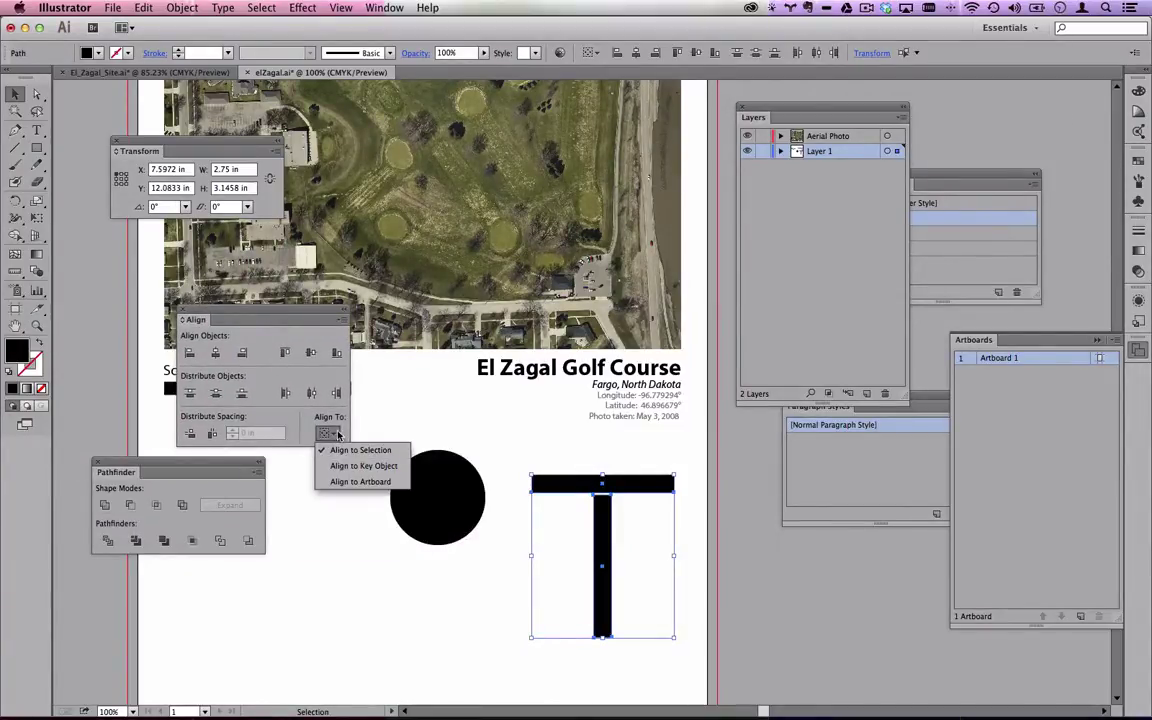
click(310, 440)
click(188, 355)
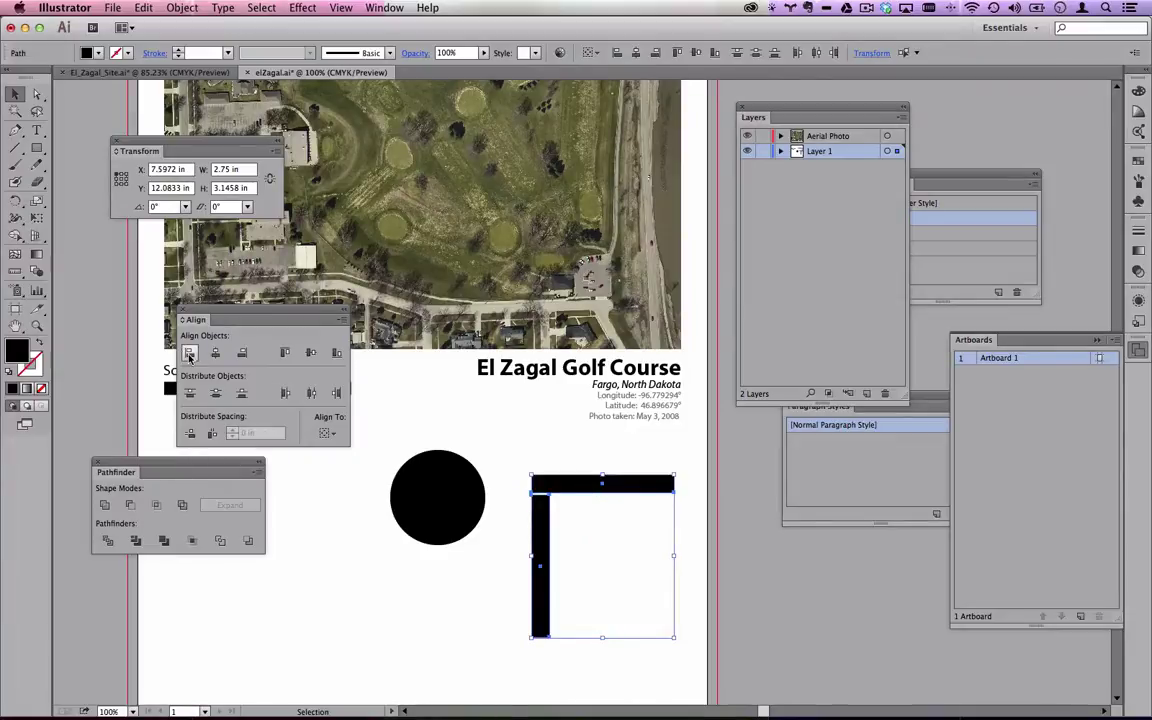
click(285, 355)
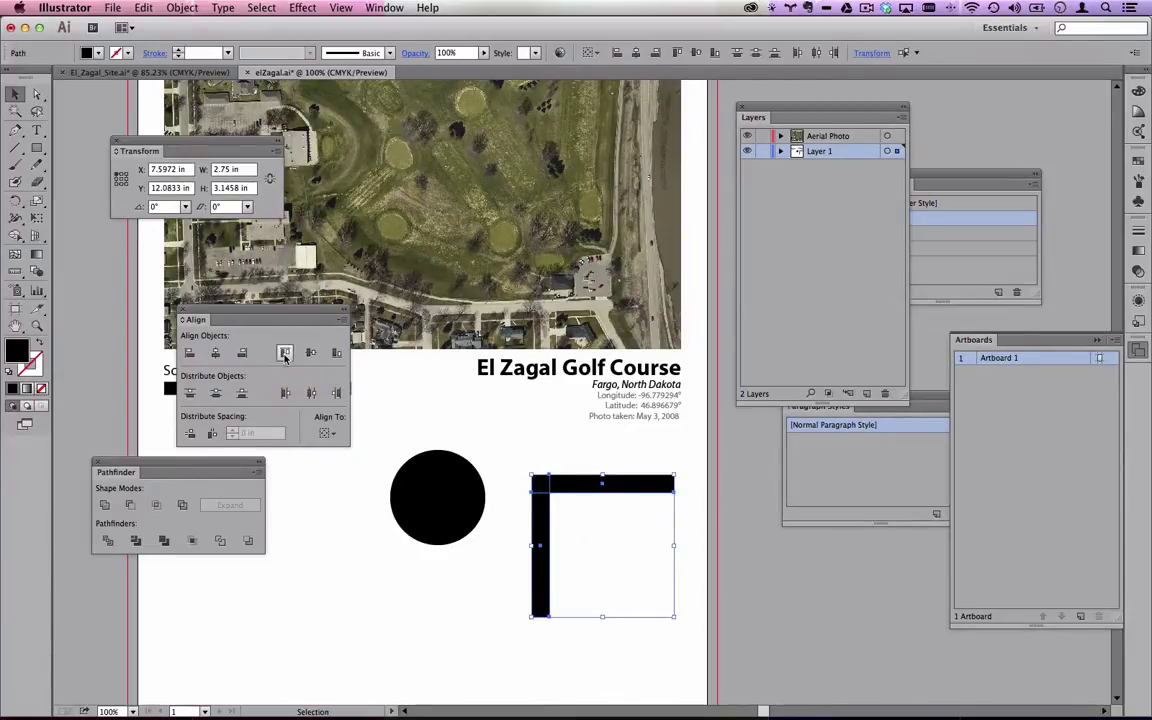
Unite the two overlapping bars into a single shape and rotate it 45° into an upward-pointing chevron.
click(527, 437)
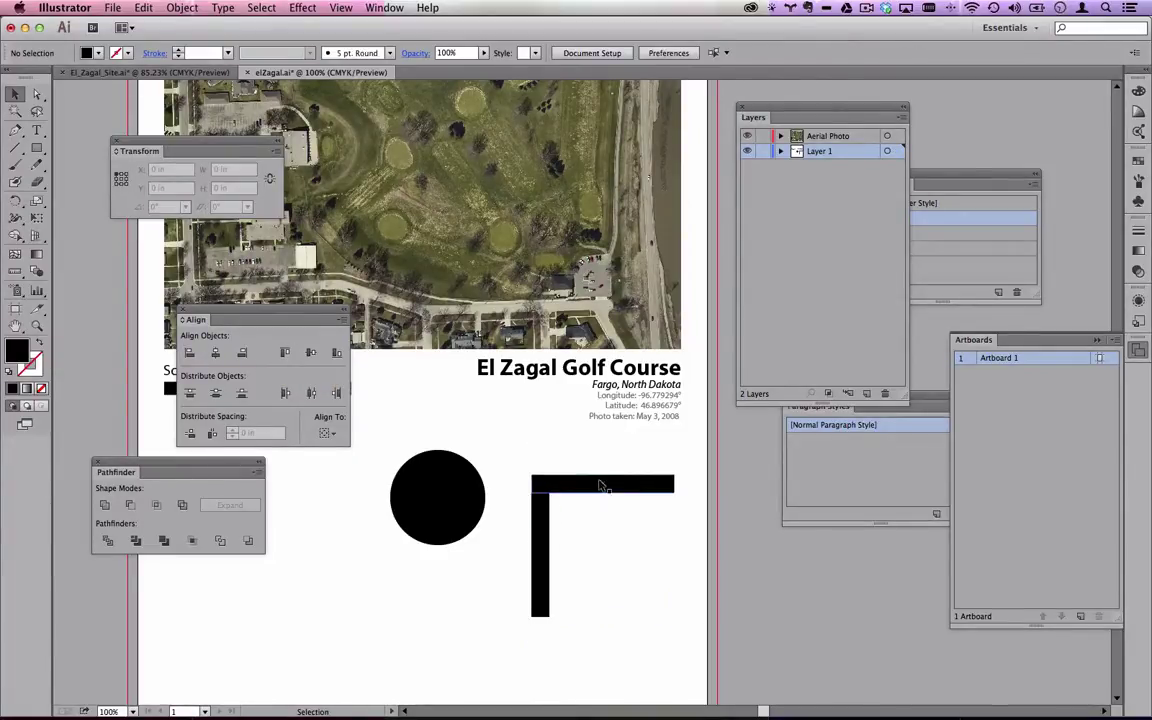
drag(681, 456, 522, 641)
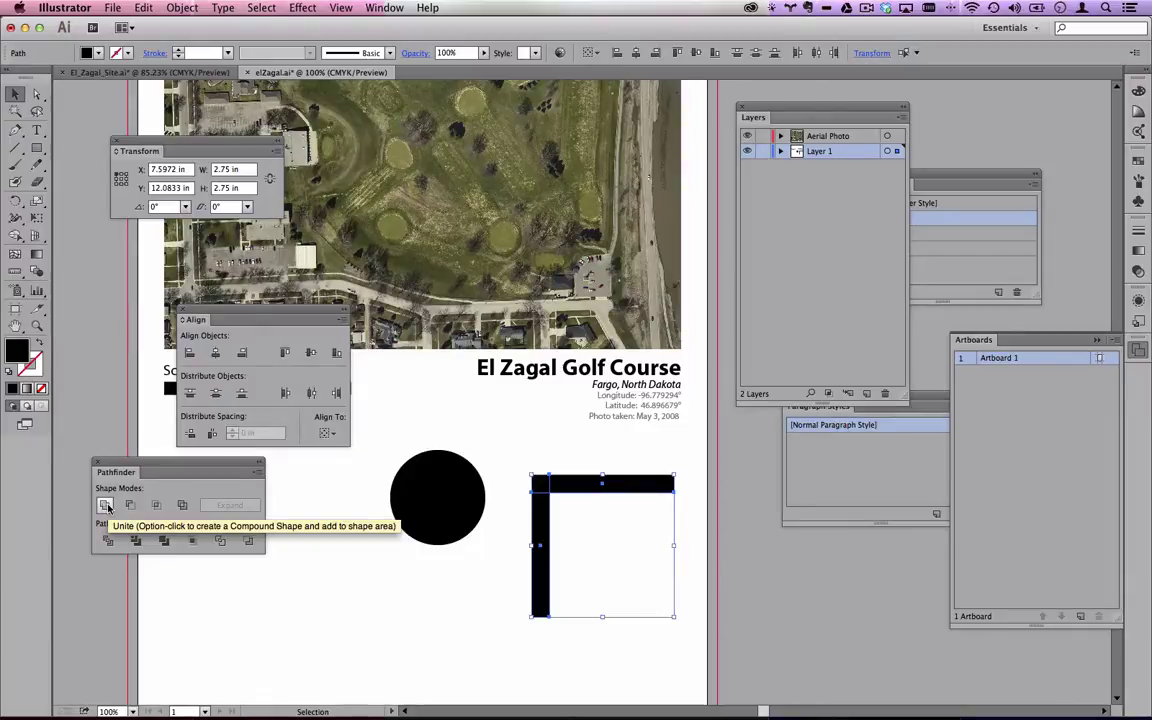
click(105, 505)
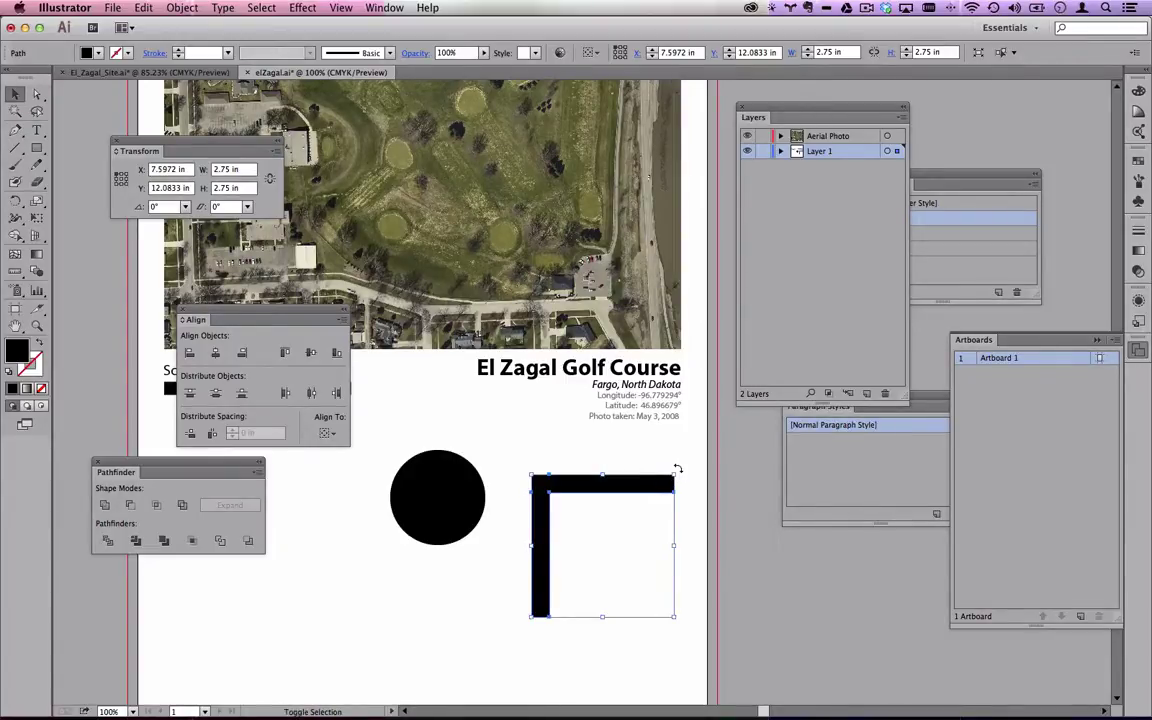
drag(677, 469, 686, 549)
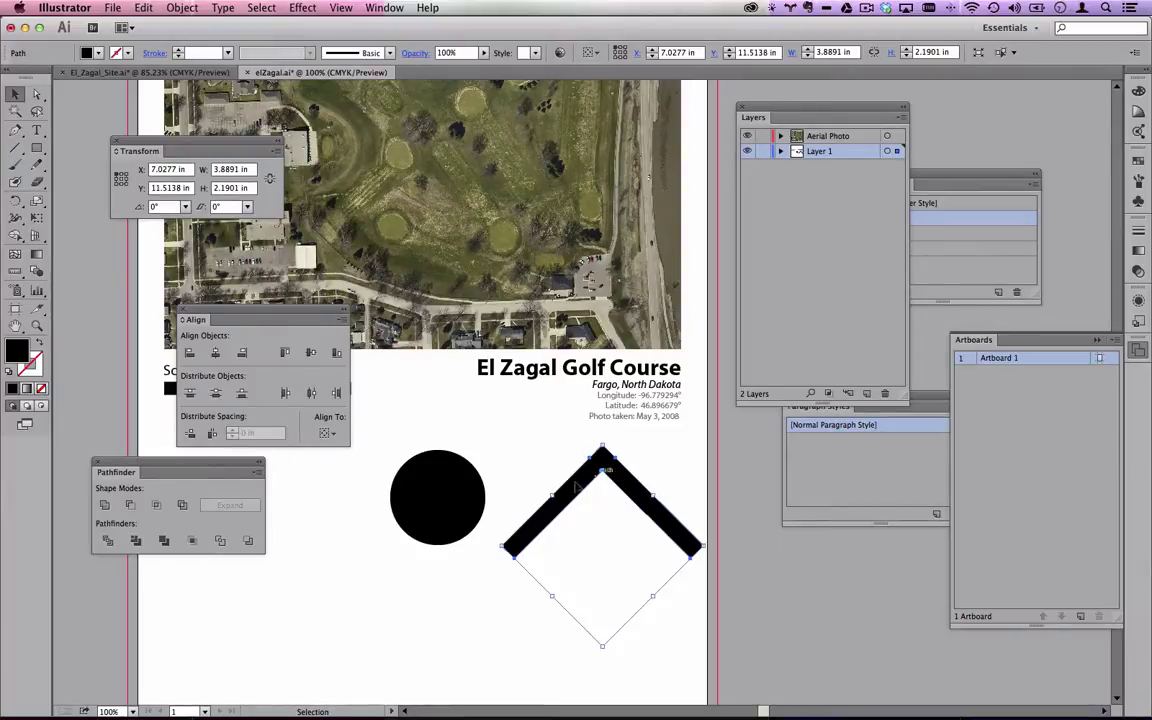
Center the chevron and circle horizontally on each other, and nudge the chevron down until its tip sits just inside the circle's top edge.
shift+click(465, 509)
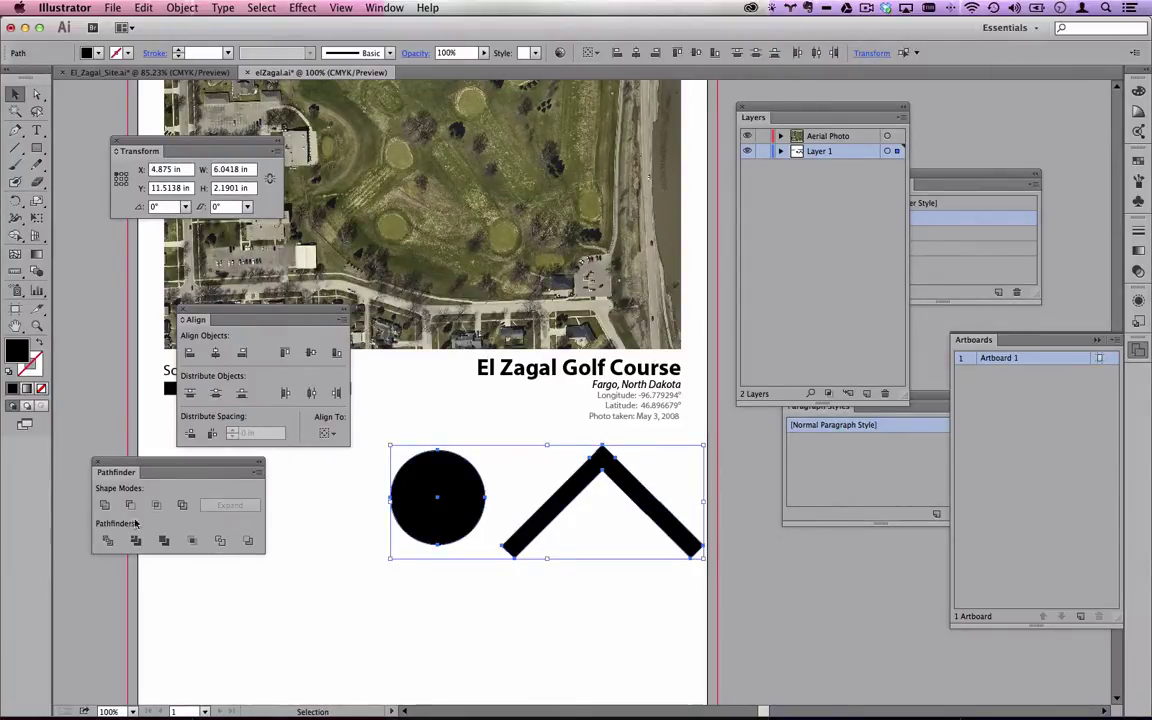
click(215, 353)
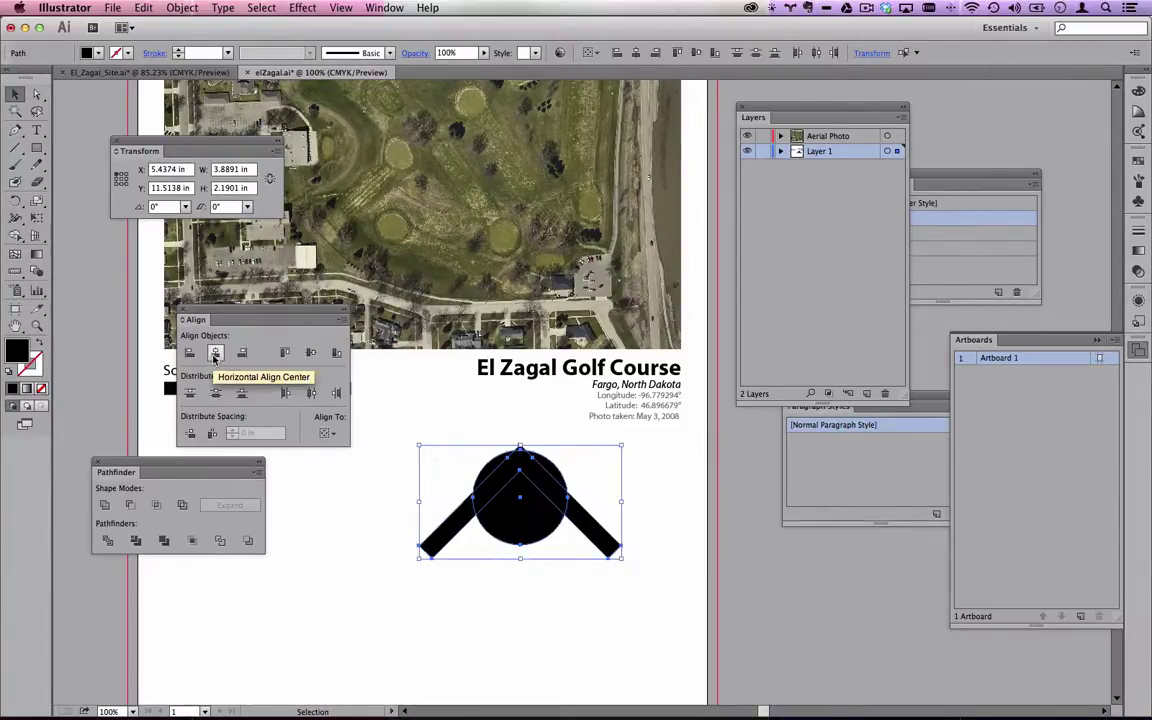
click(432, 450)
click(510, 483)
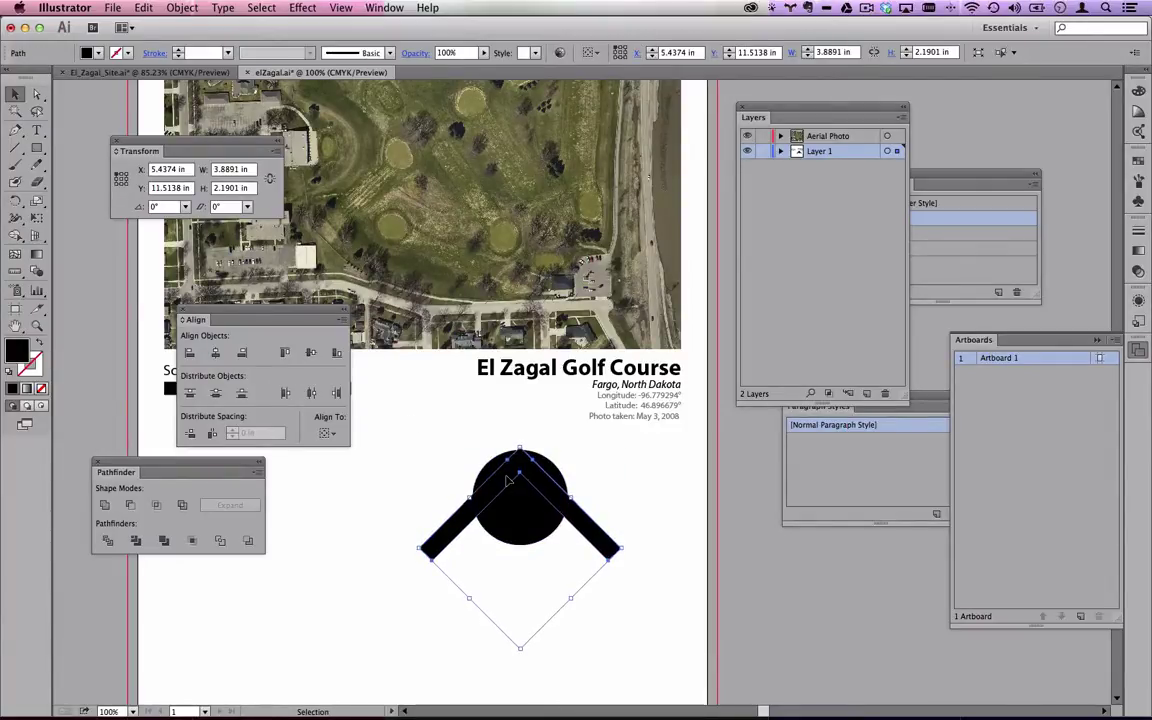
key(Down)
key(Down)
key(Down)
key(Down)
key(Down)
key(Down)
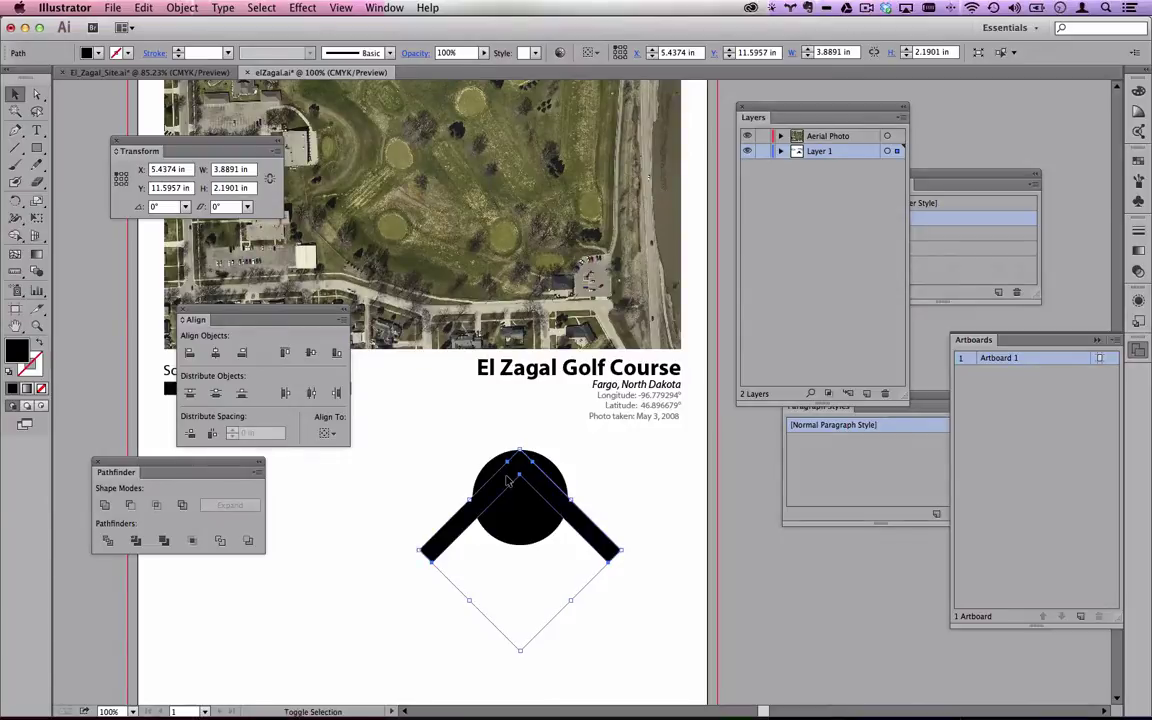
key(Down)
key(Down)
key(Down)
key(Down)
key(Down)
key(Down)
key(Down)
key(Down)
key(Down)
key(Down)
key(Down)
key(Down)
key(Down)
key(Down)
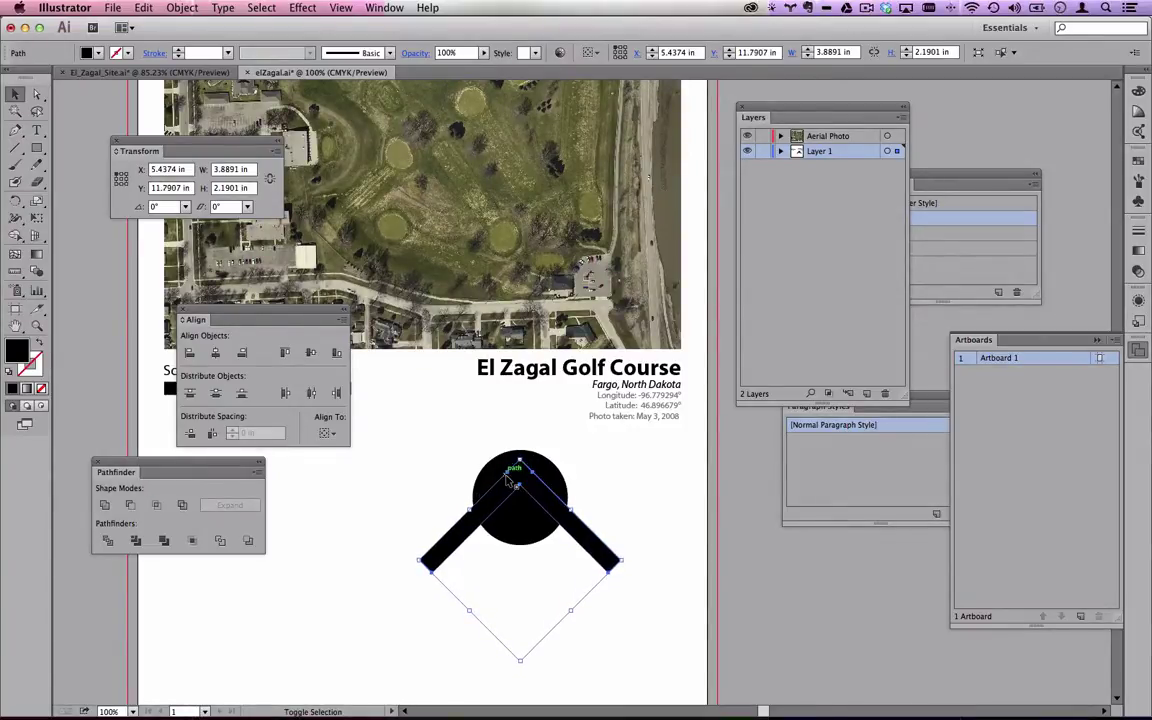
Subtract the chevron from the black circle with Minus Front, and move the Align panel off the scale bar.
click(635, 535)
drag(665, 630, 409, 447)
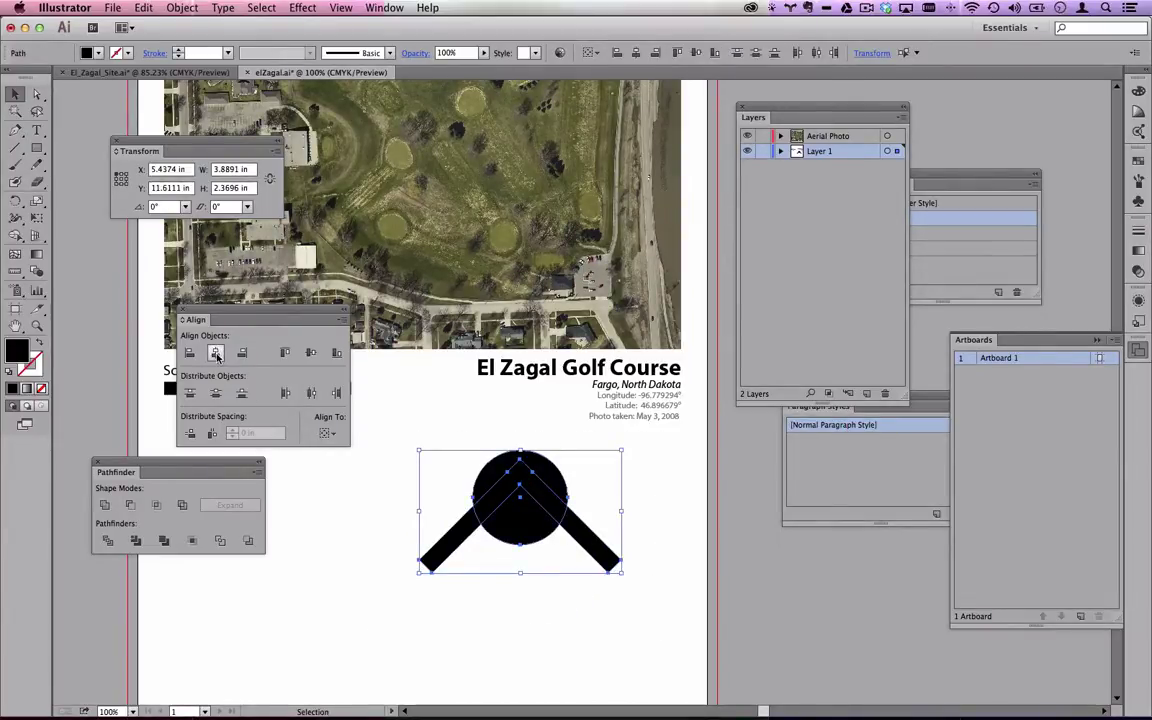
click(131, 507)
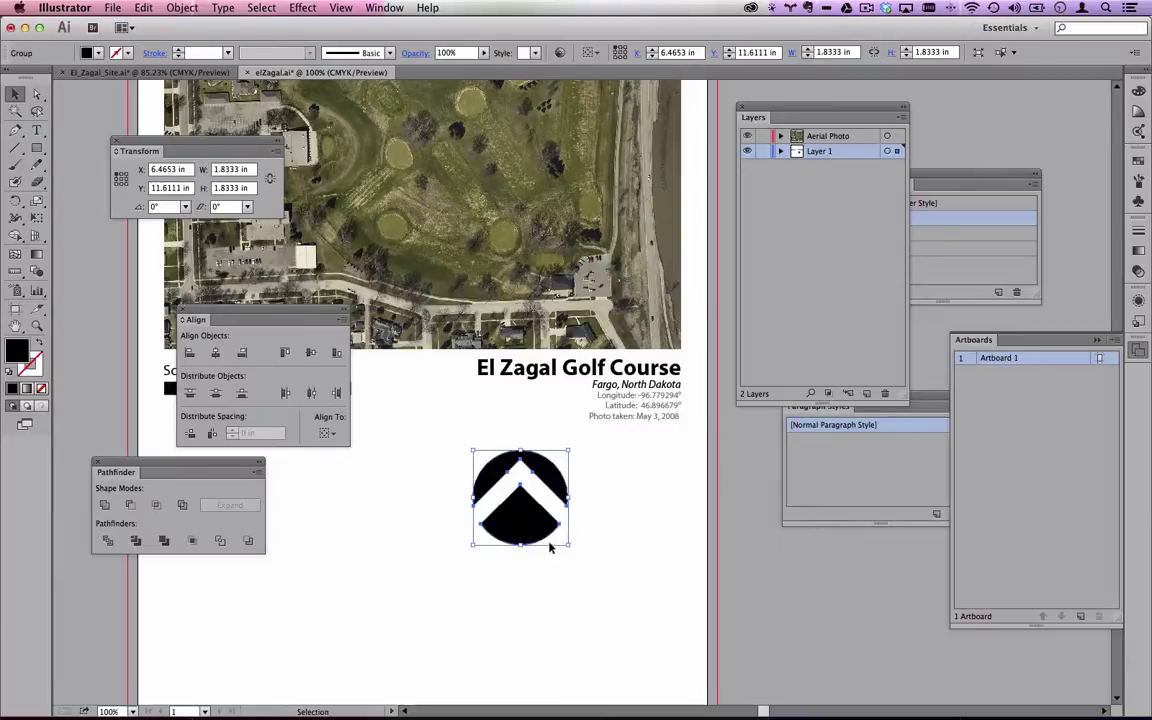
click(616, 543)
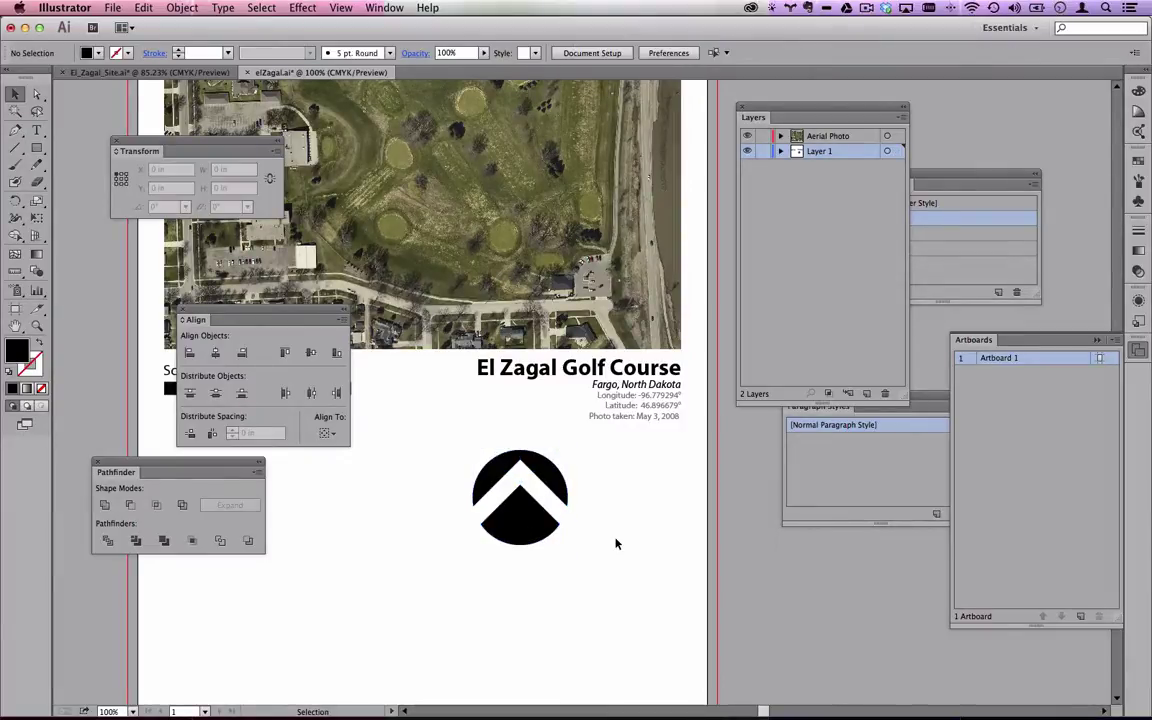
drag(293, 313, 661, 109)
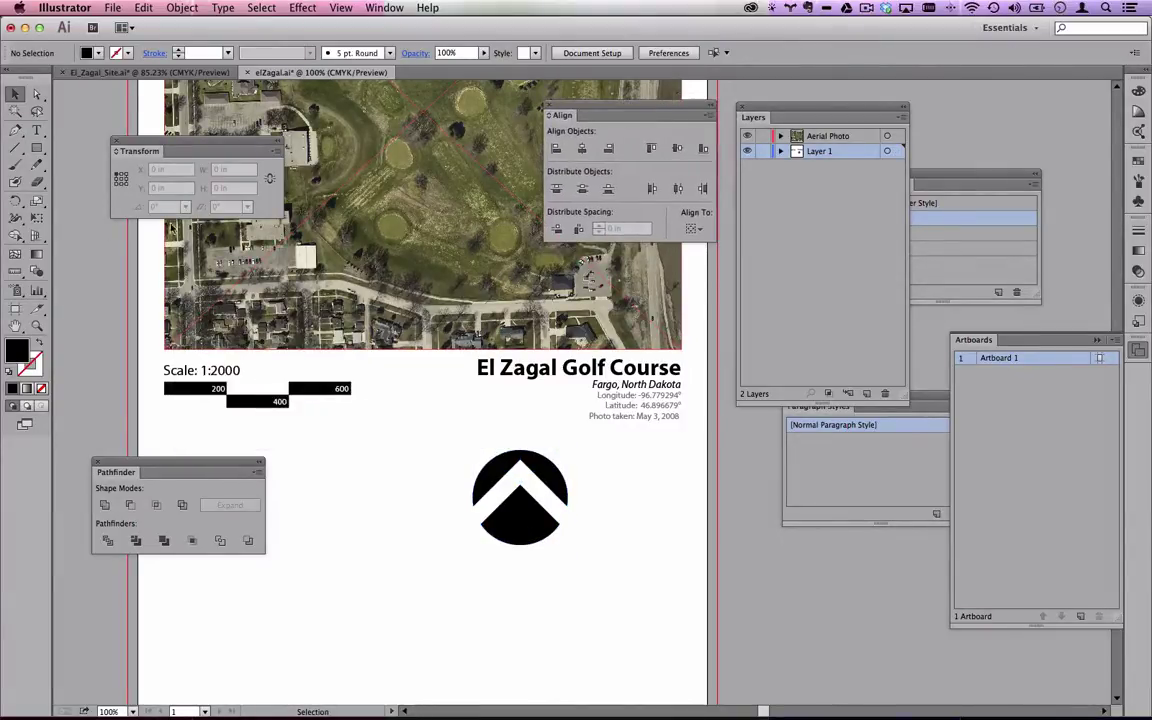
Add a Myriad Pro letter N at 37.5 pt, place it in the lower part of the arrow symbol and fill it white.
click(36, 132)
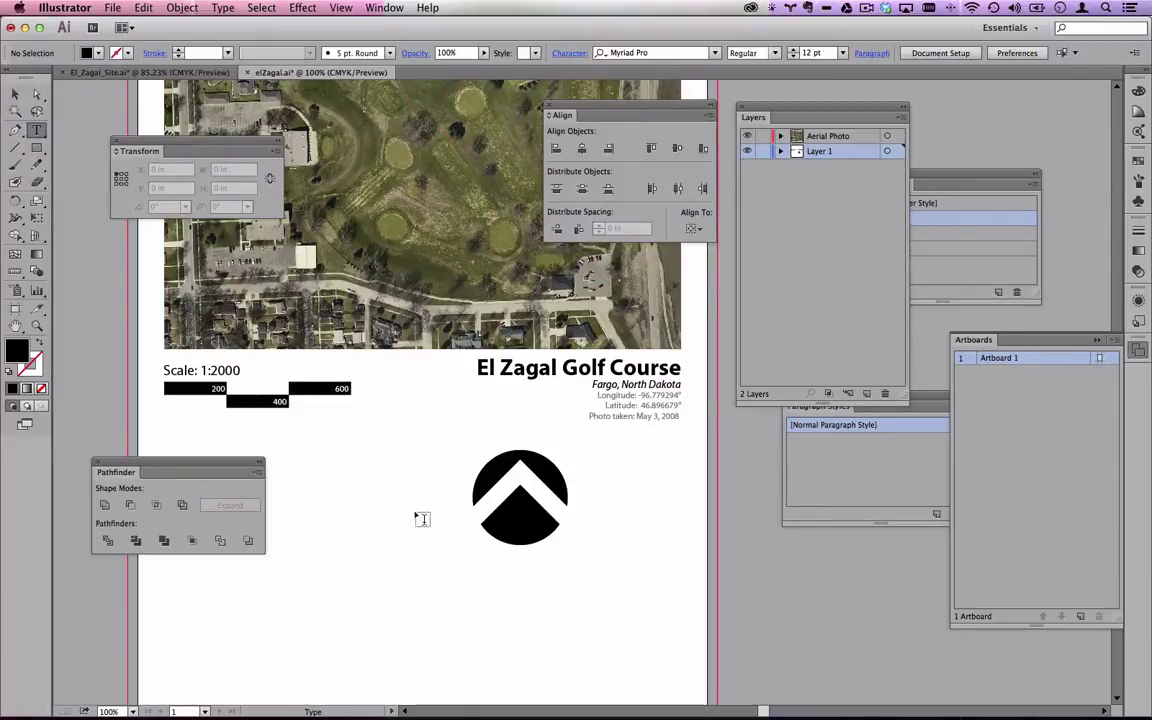
click(400, 561)
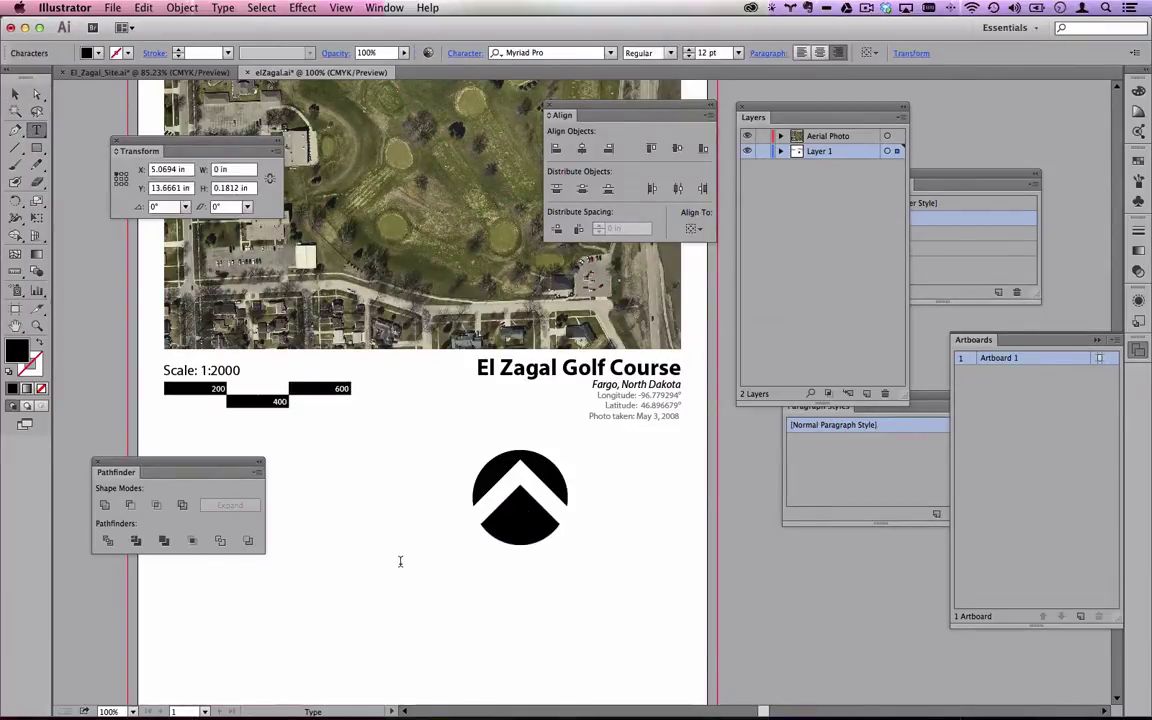
key(Escape)
drag(397, 561, 522, 531)
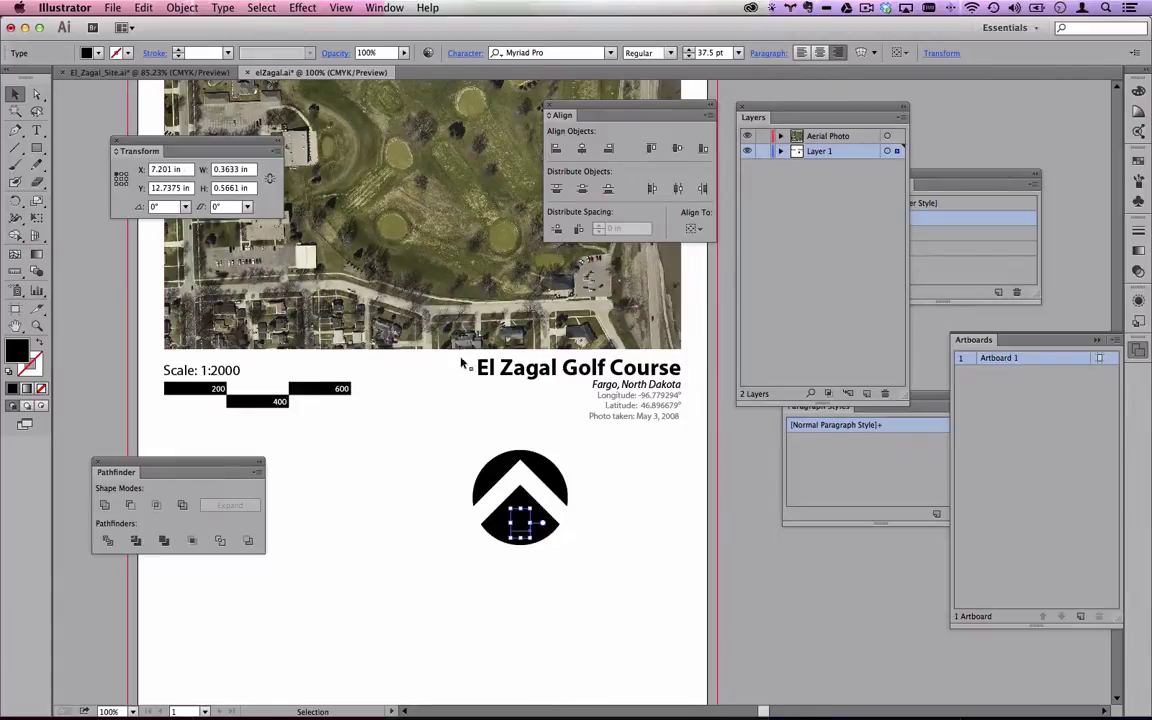
click(90, 52)
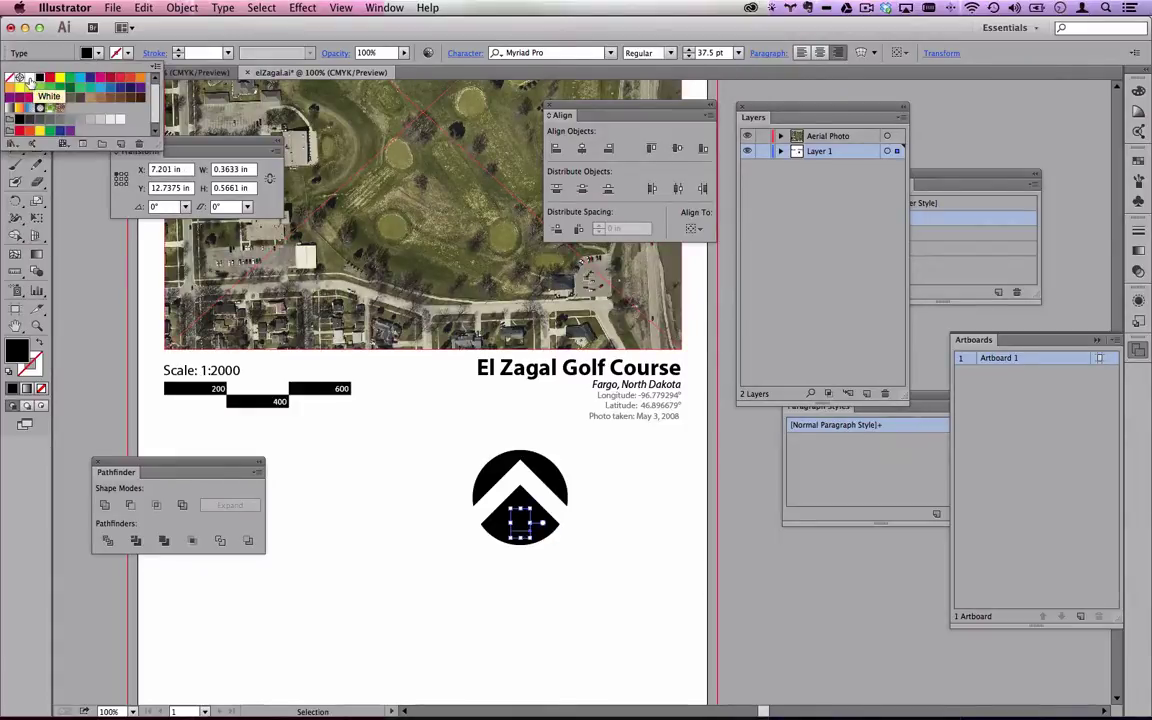
click(29, 77)
click(425, 512)
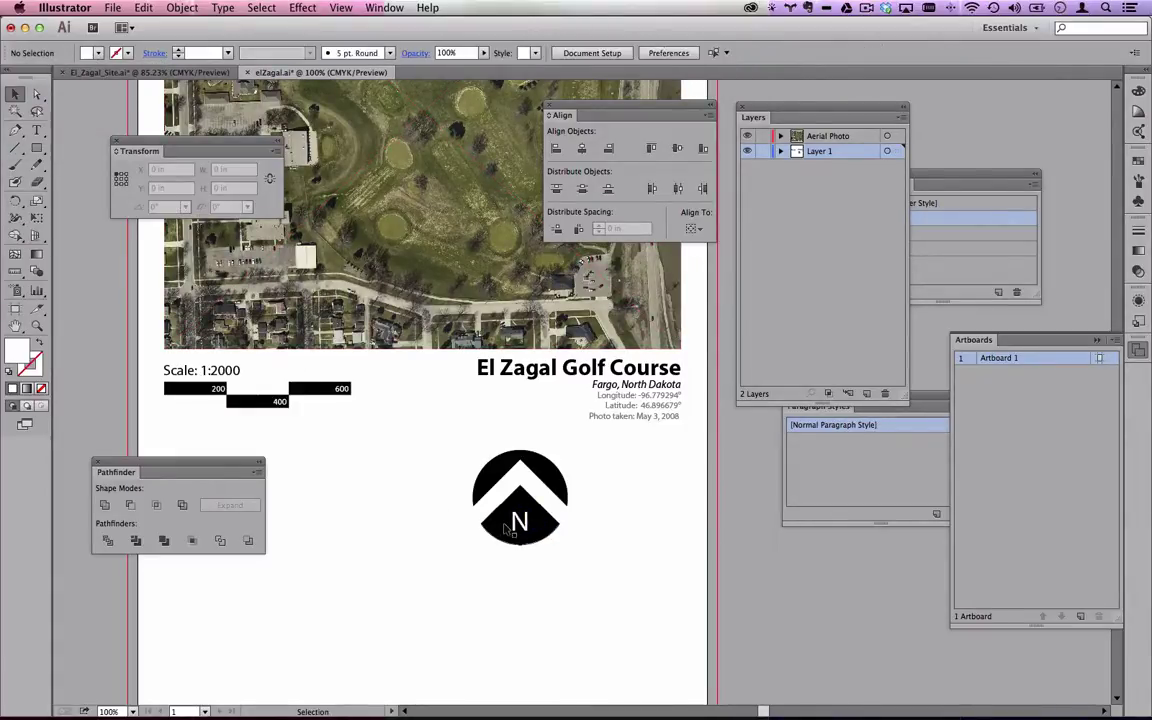
Convert the white N in the north-arrow symbol to outlines.
drag(440, 382, 640, 578)
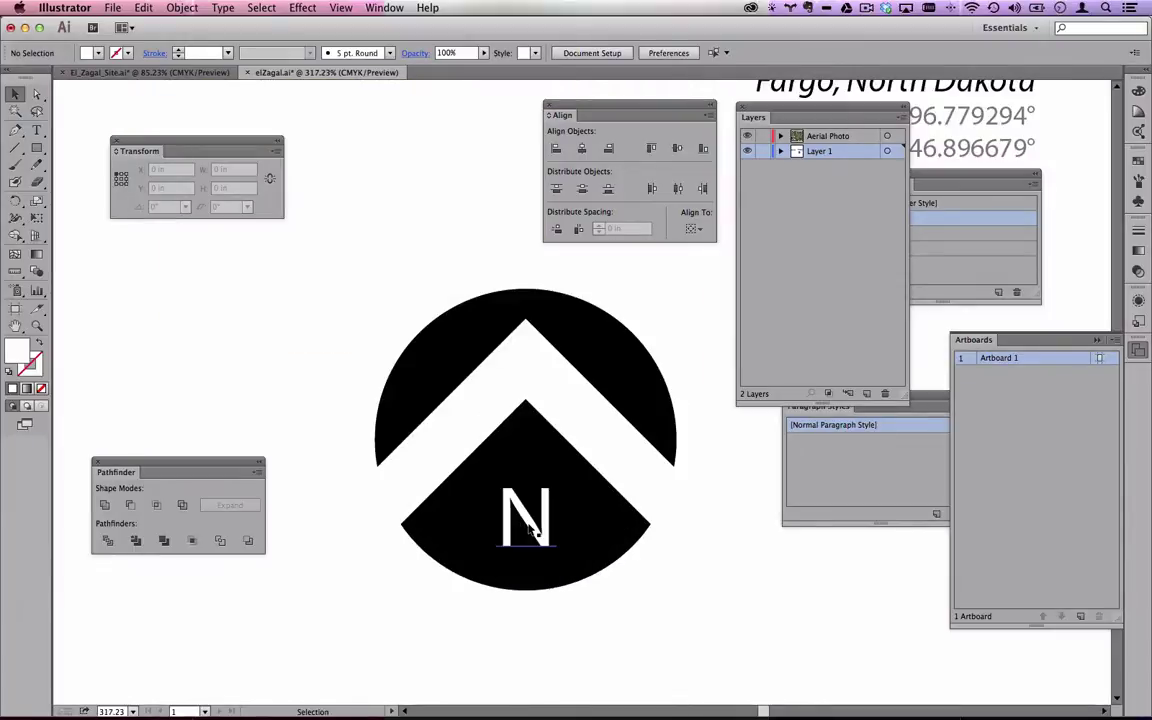
click(528, 526)
right_click(528, 527)
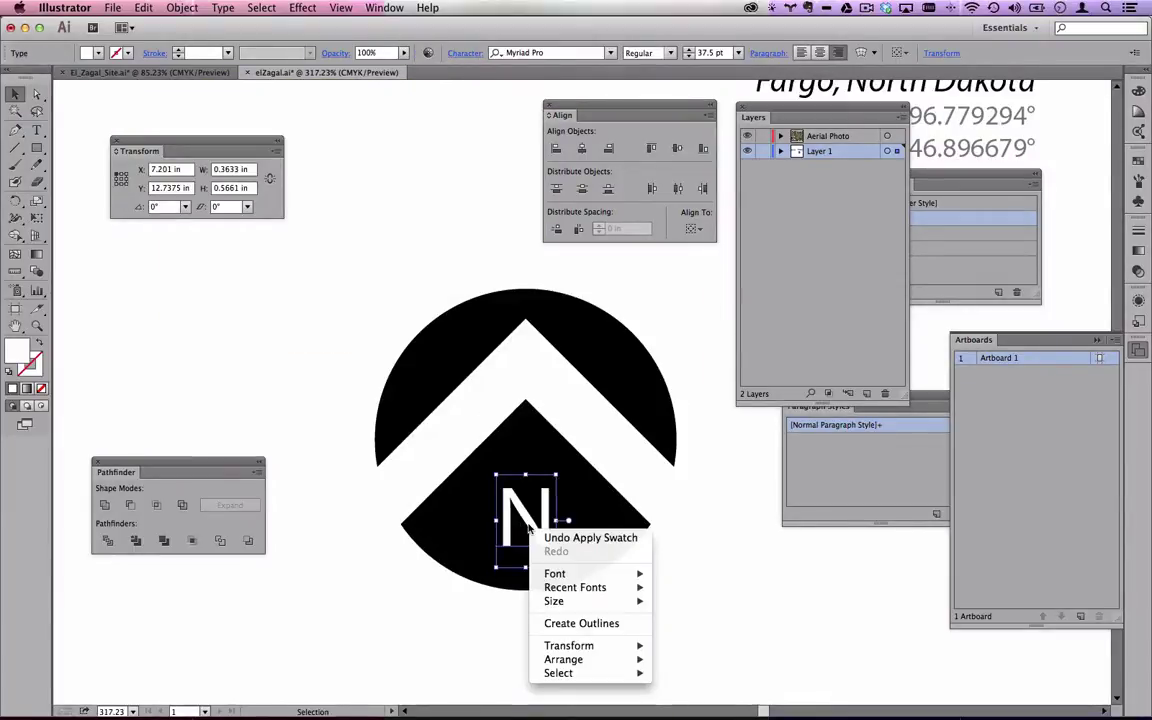
click(587, 626)
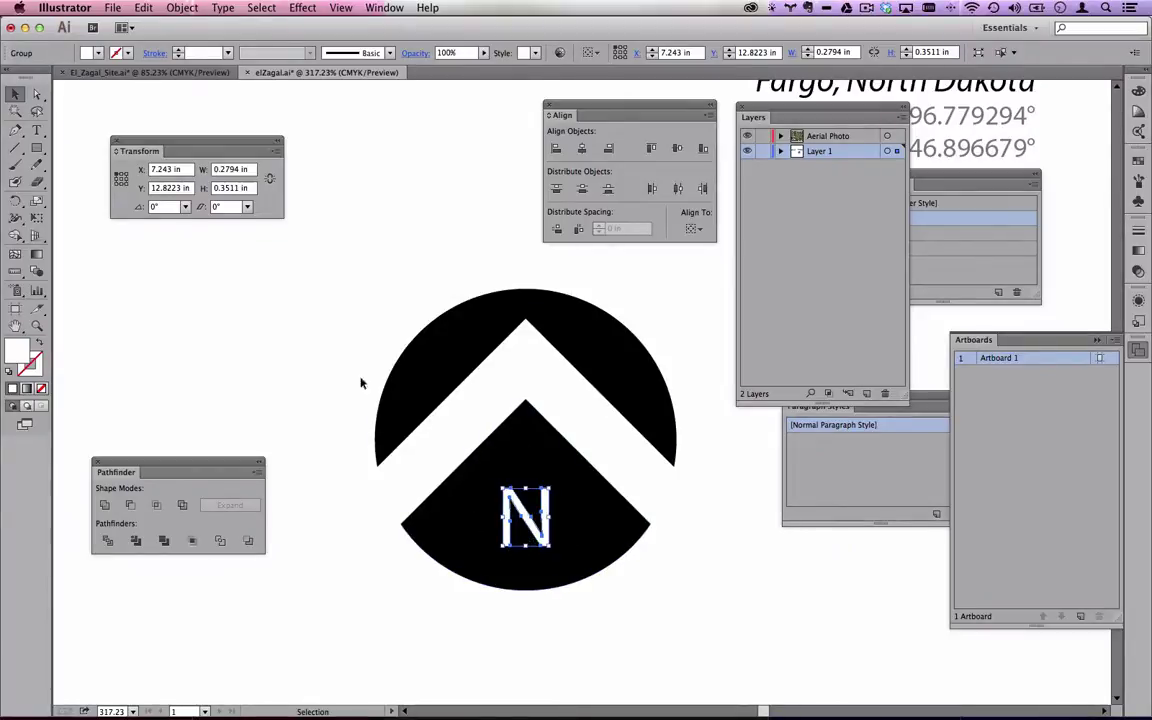
click(37, 130)
click(152, 308)
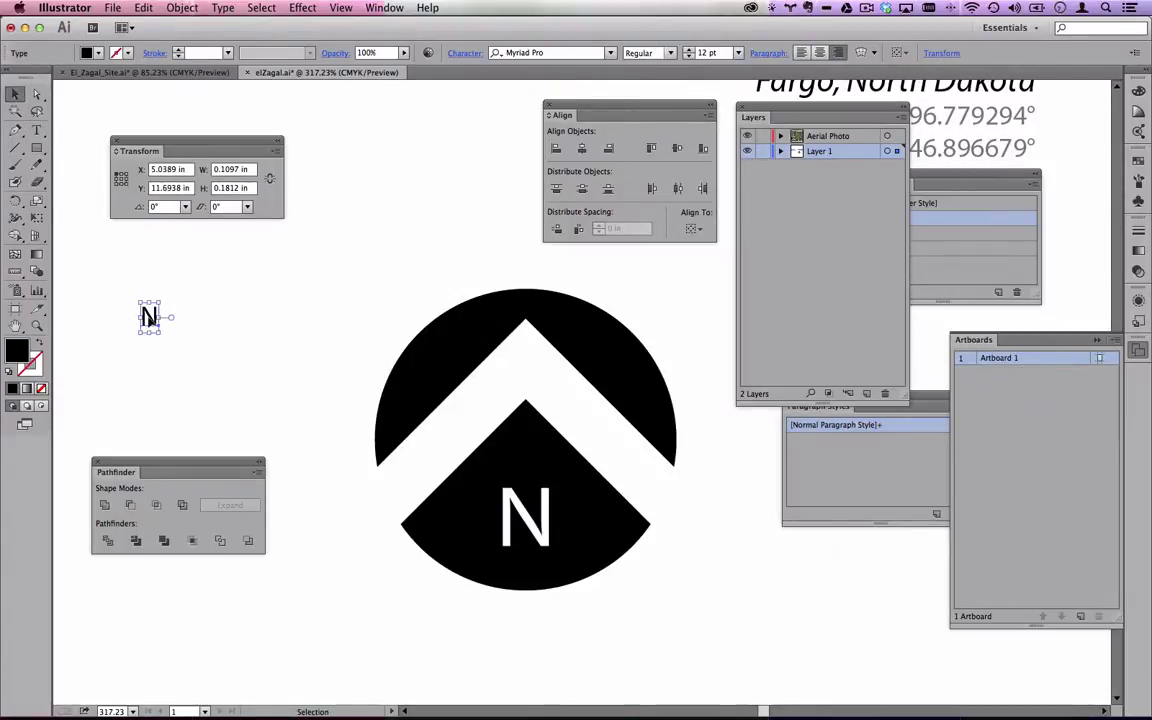
right_click(148, 316)
click(187, 255)
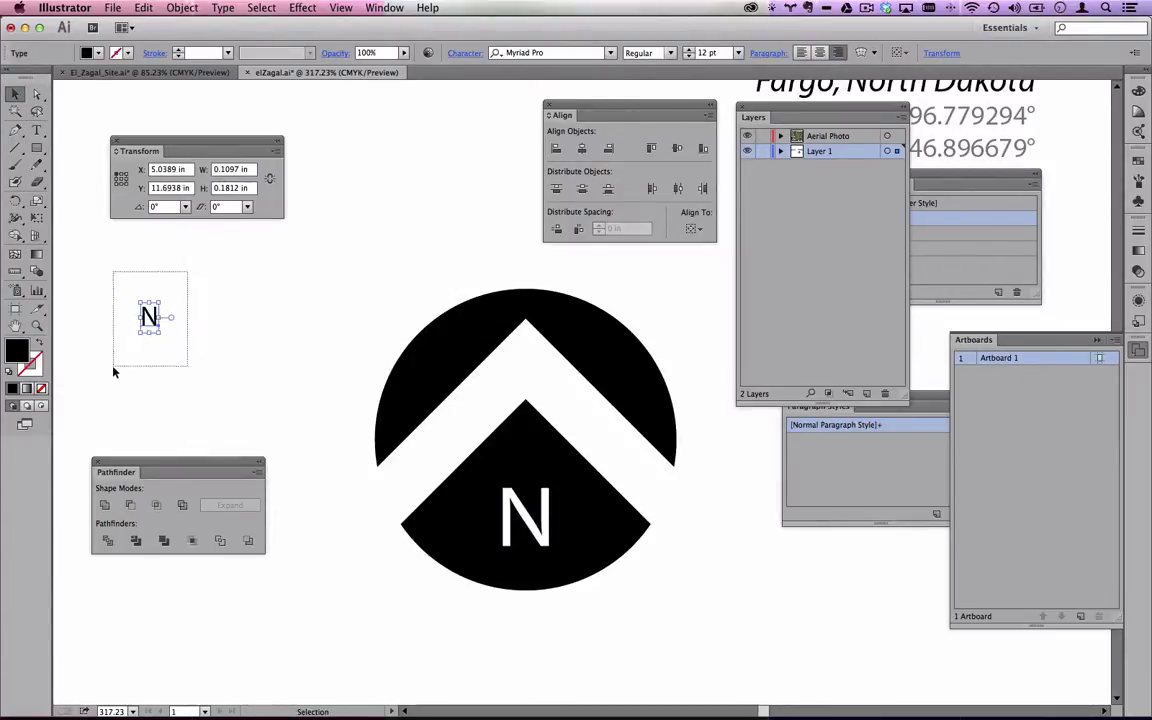
key(Delete)
Add a 12 pt letter M in the blank area beside the north arrow, convert it to outlines and examine its anchor points up close.
click(35, 130)
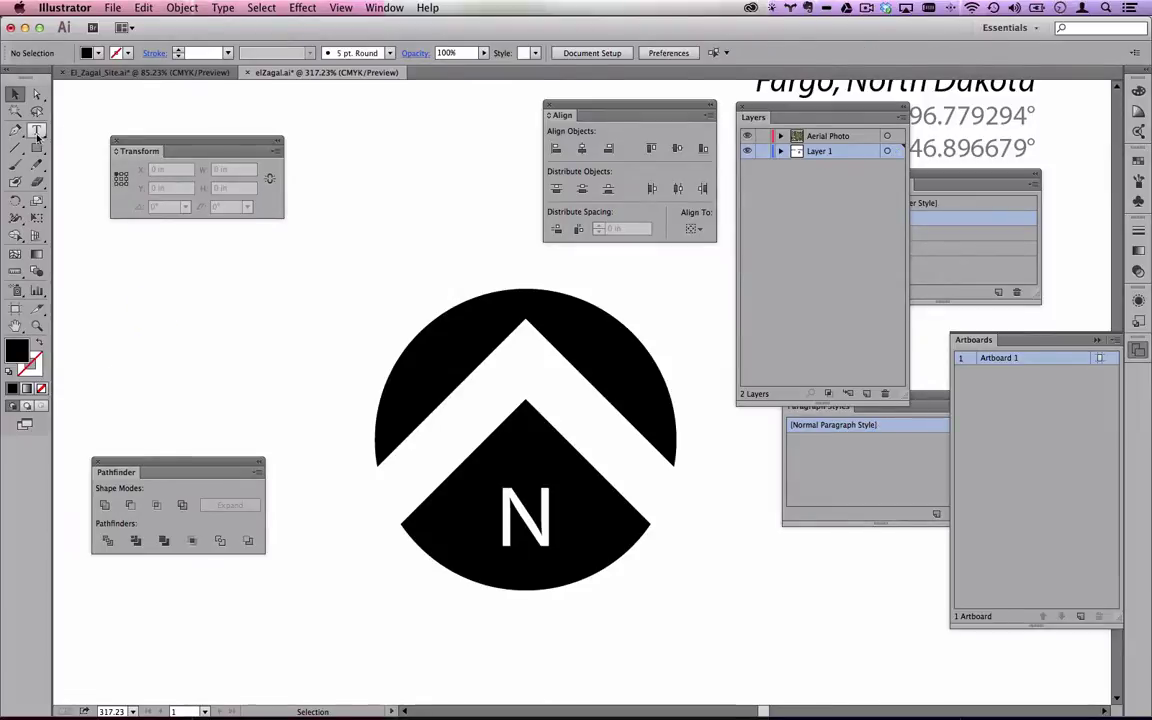
click(149, 314)
text(M)
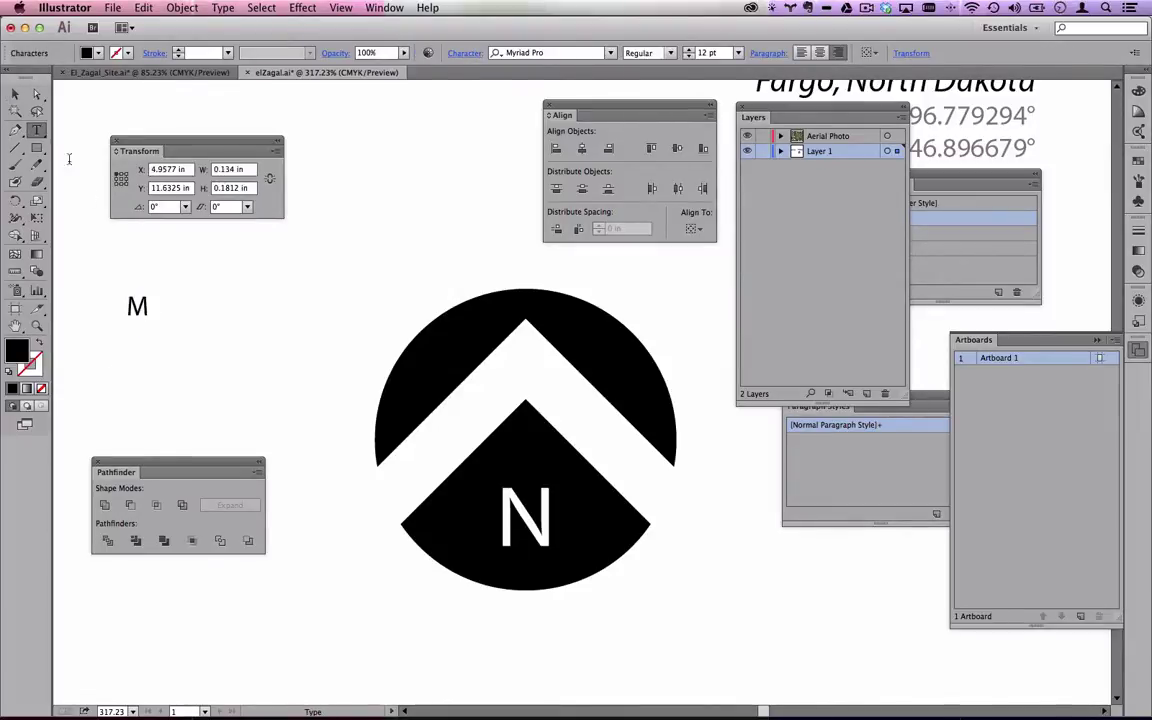
click(15, 93)
right_click(141, 305)
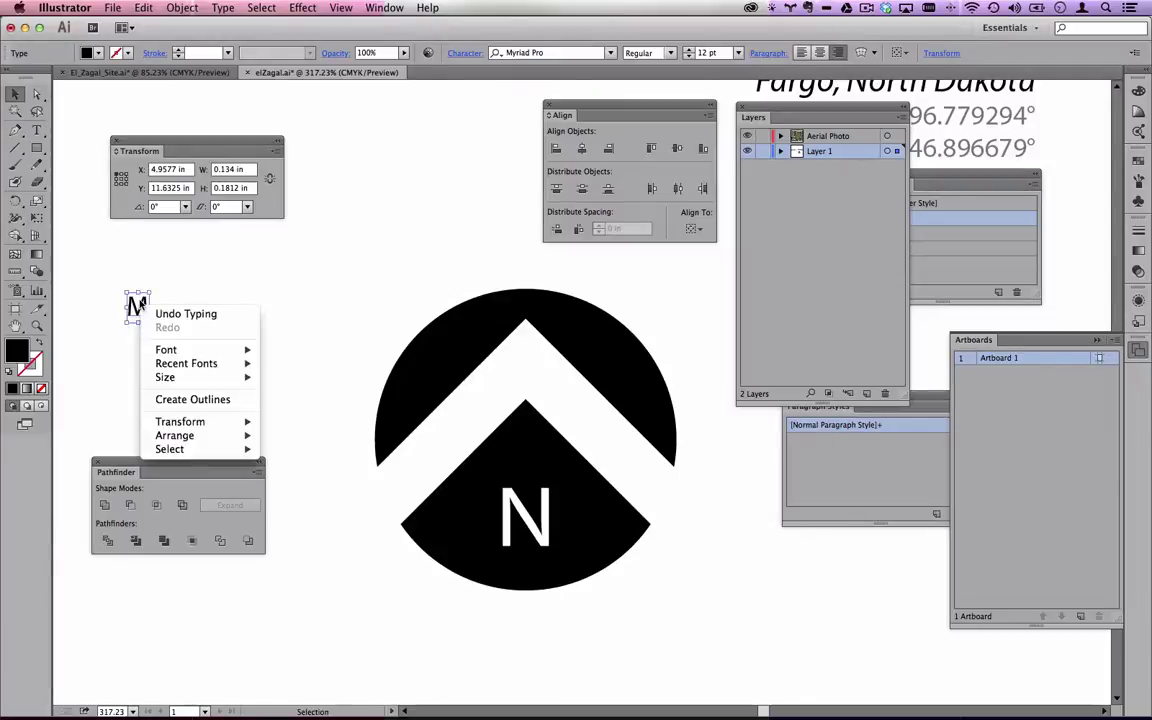
click(192, 399)
click(37, 327)
drag(102, 288, 314, 338)
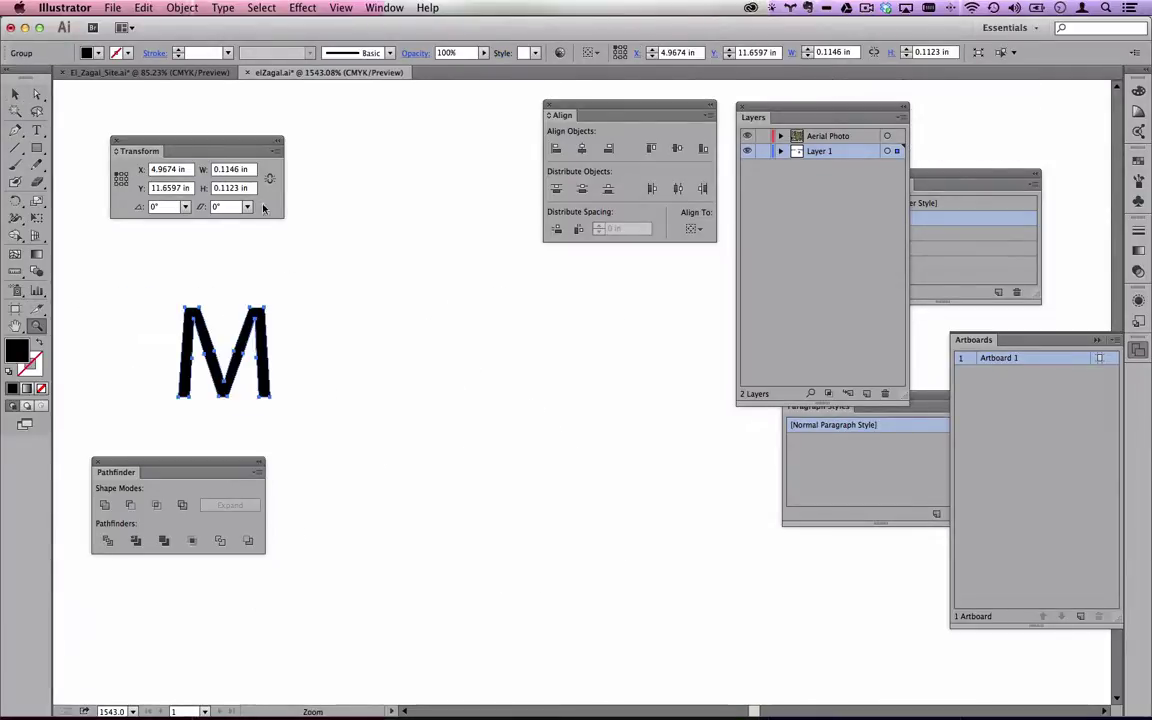
Stretch the outlined M's right leg into a wide black block by moving its two outer right anchor points.
click(37, 93)
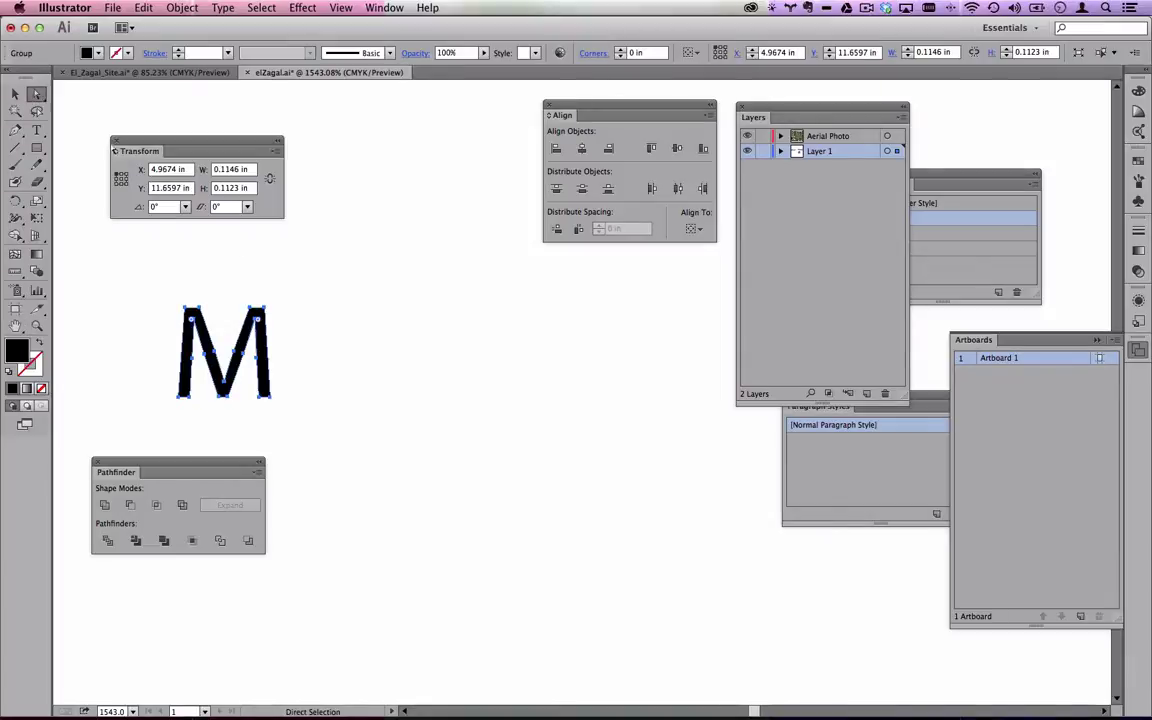
click(265, 311)
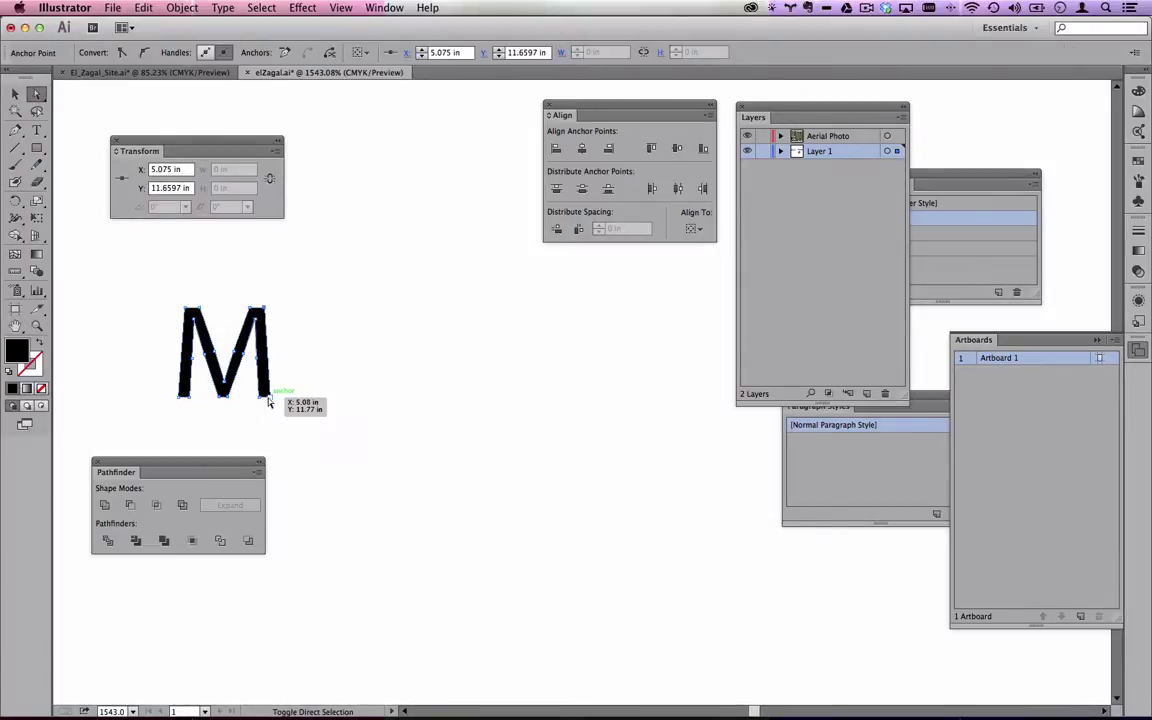
shift+click(269, 397)
drag(270, 394, 392, 400)
click(470, 398)
Add a 12 pt letter C near the stretched M and set its font to Times.
click(35, 130)
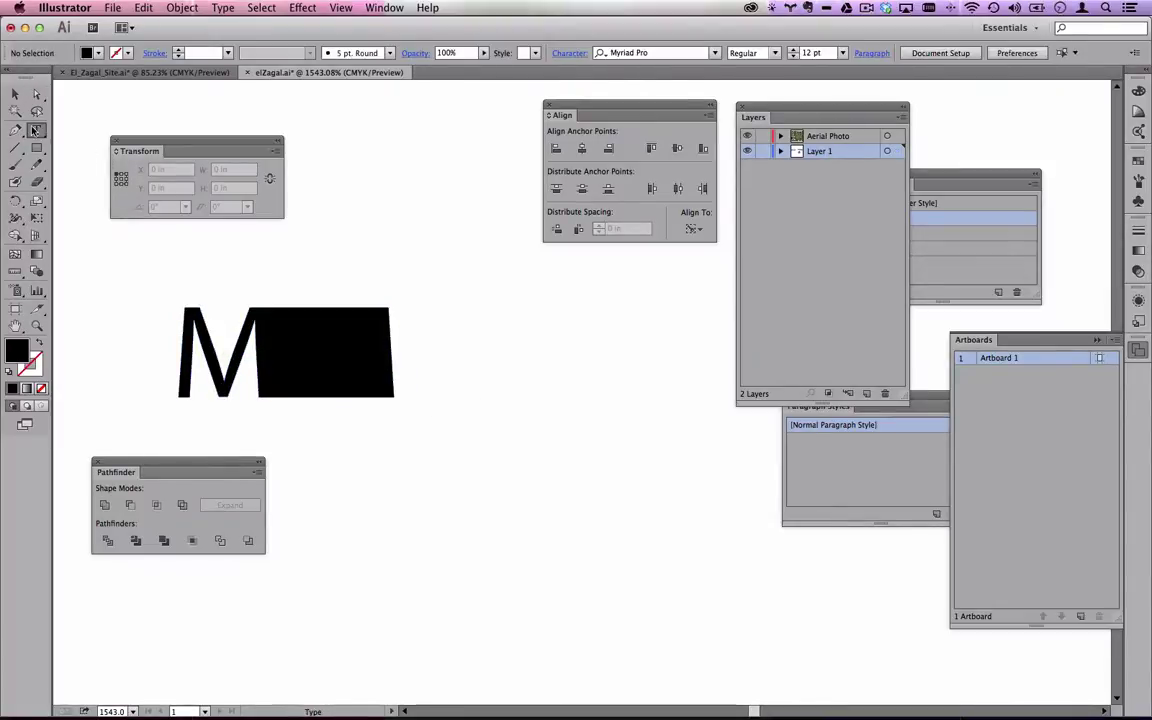
click(318, 340)
text(C)
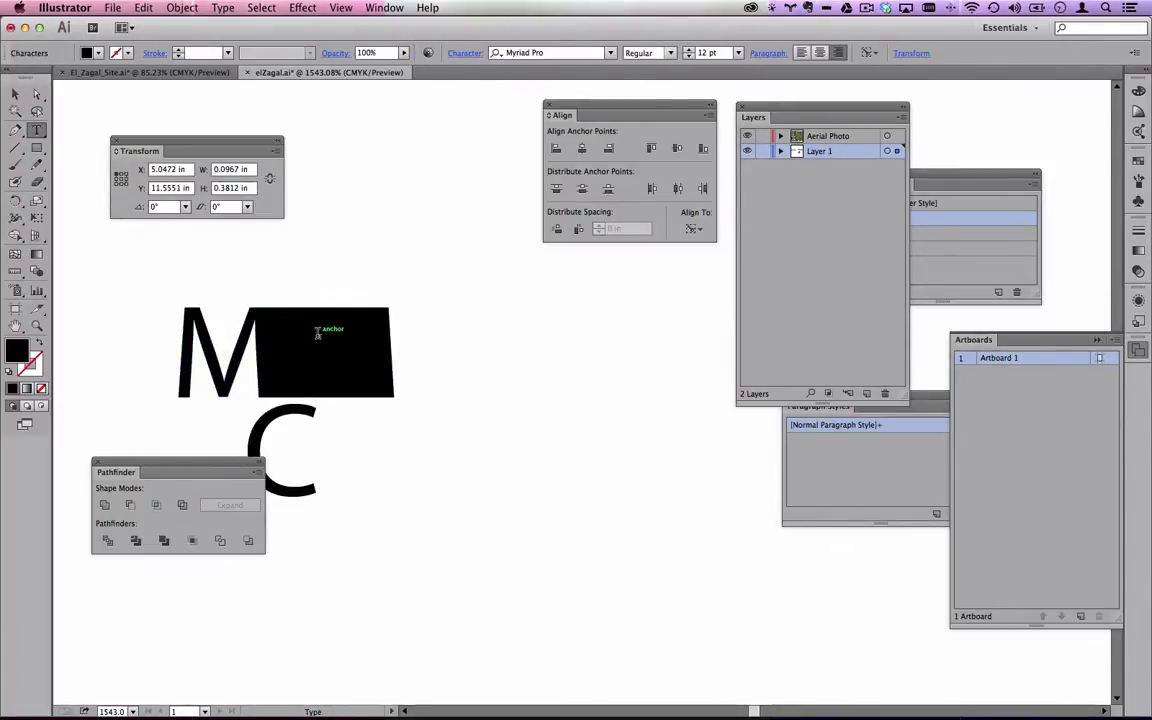
key(ctrl+z)
key(p)
key(ctrl+shift+z)
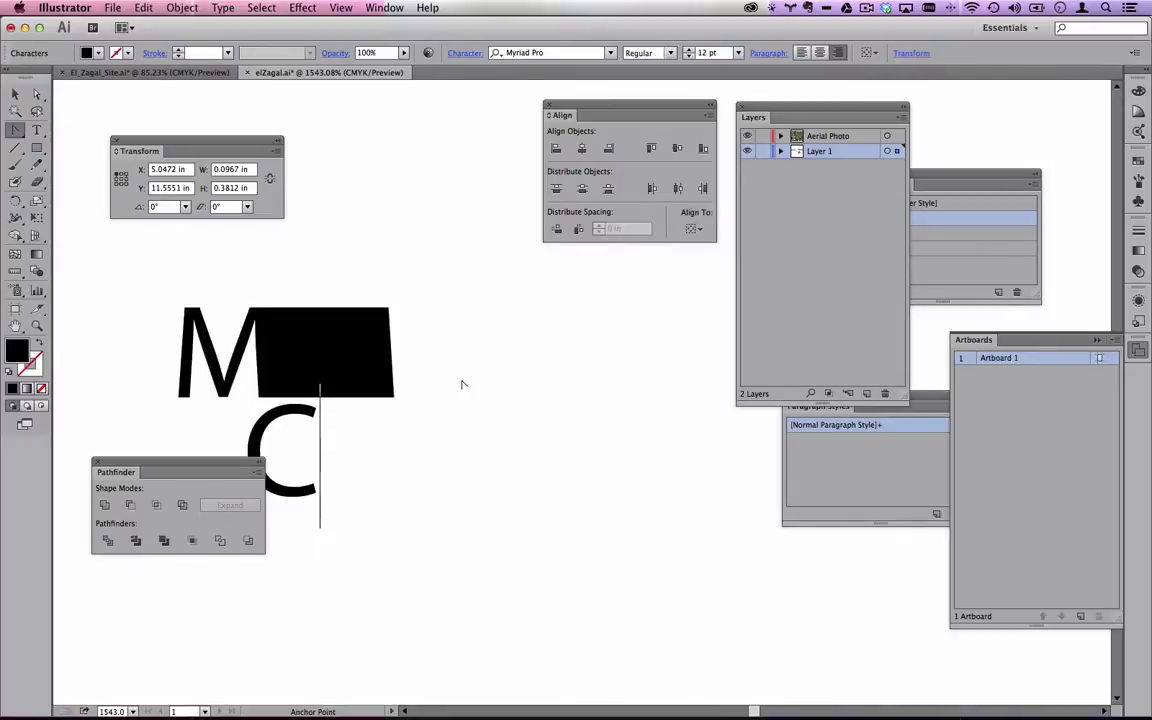
key(ctrl+a)
click(549, 52)
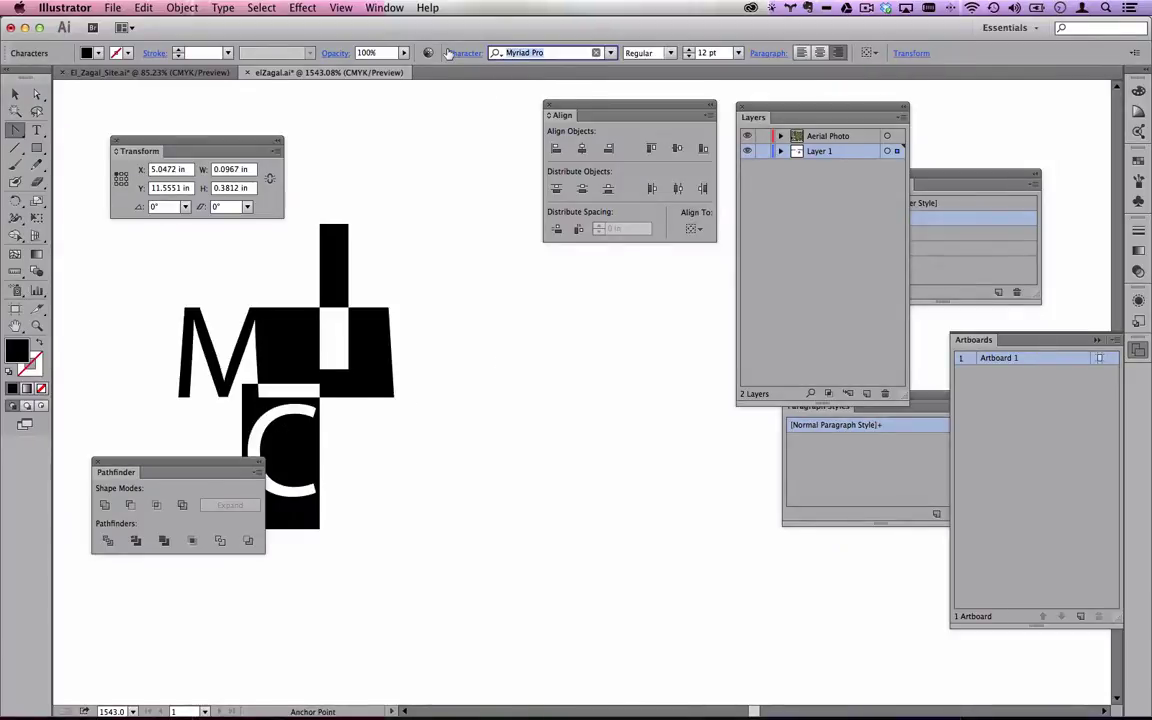
text(times)
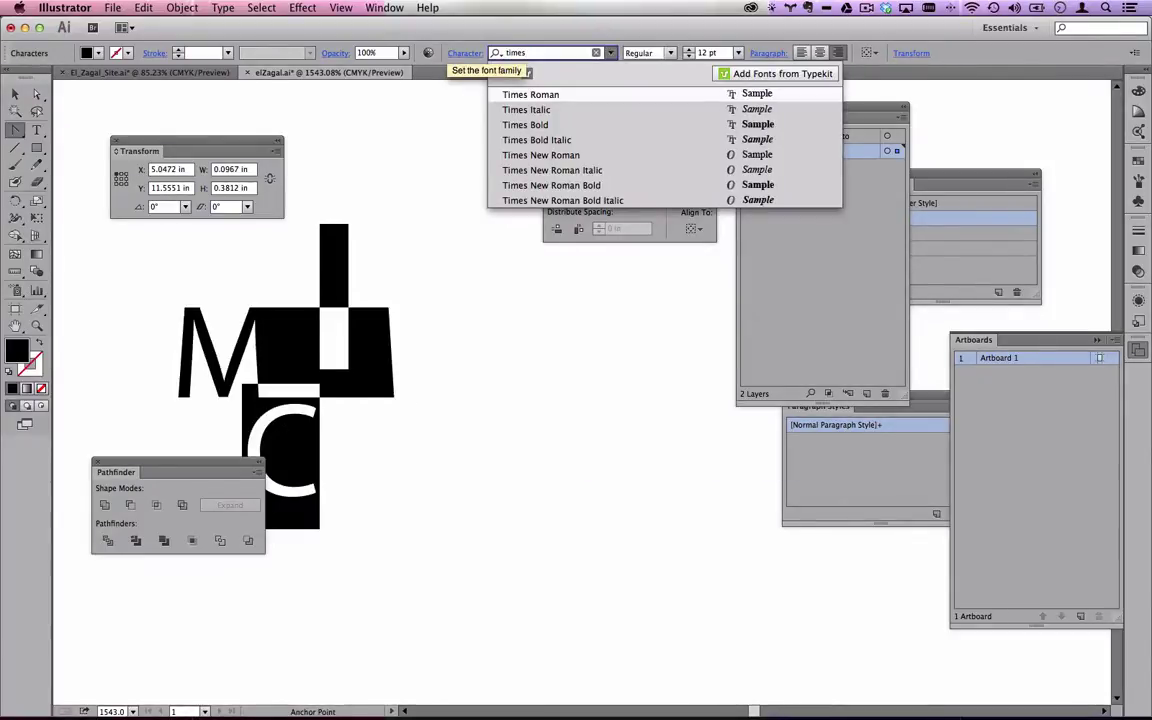
key(Return)
click(14, 94)
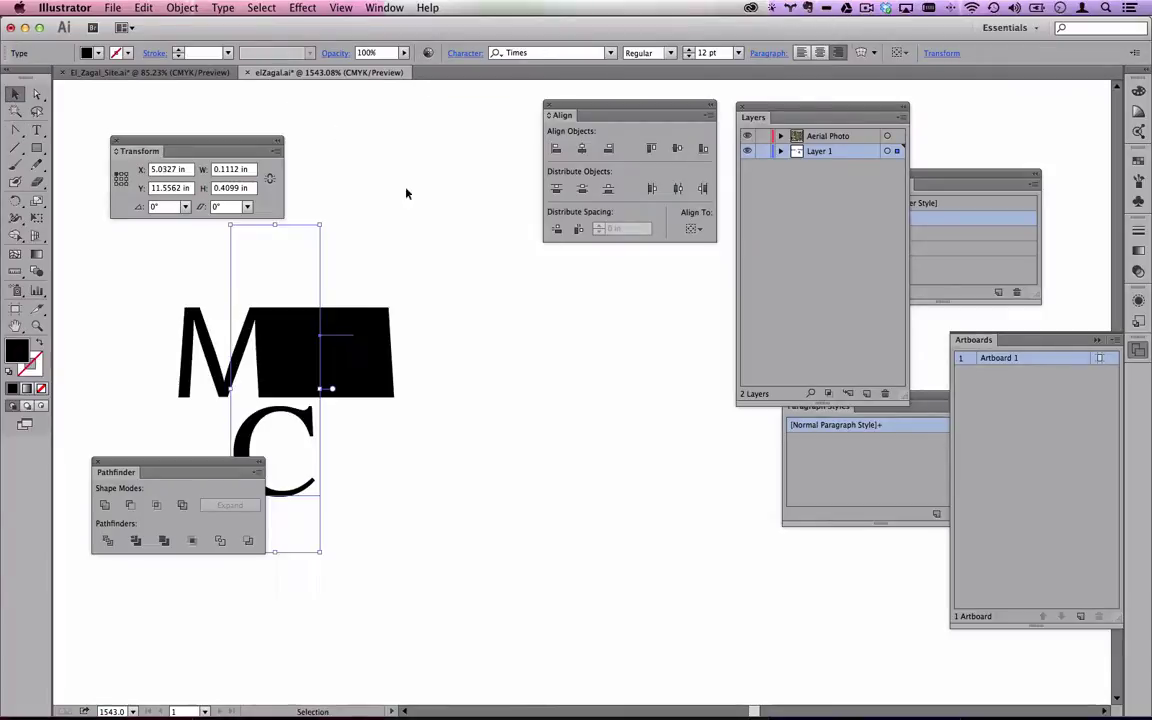
Place the C over the M's black block, convert it to outlines and enlarge it to about 0.11 by 0.125 in.
click(380, 250)
drag(314, 424, 358, 316)
right_click(679, 342)
click(733, 437)
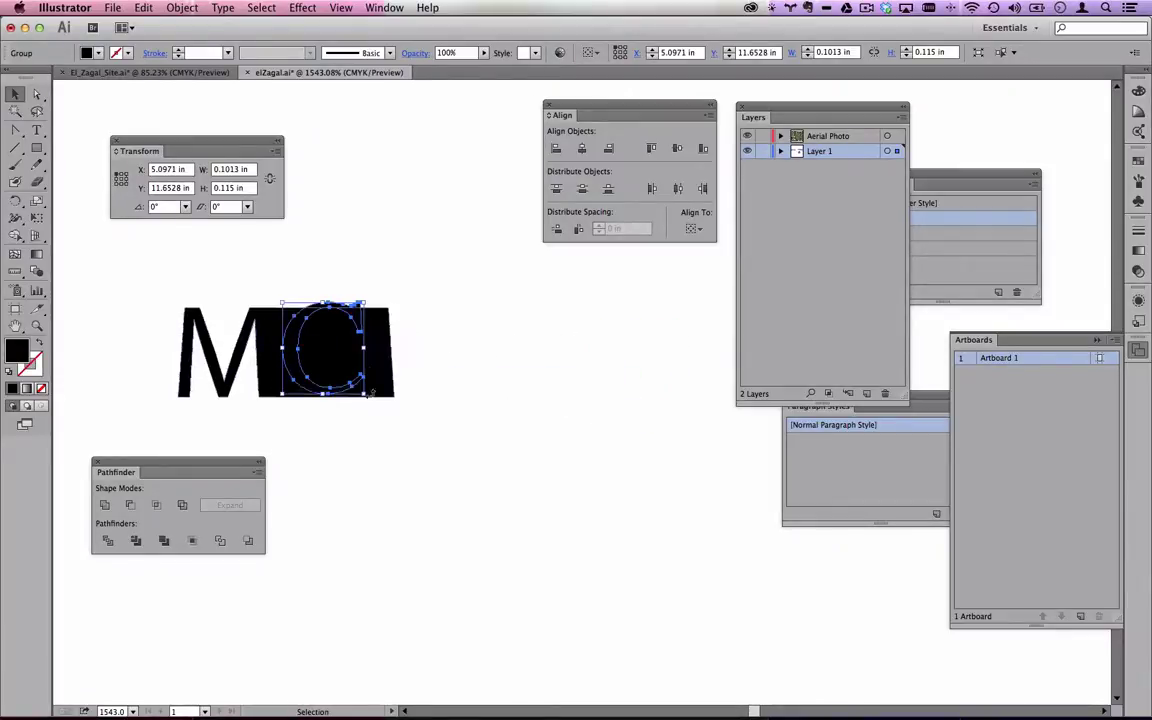
drag(363, 392, 371, 401)
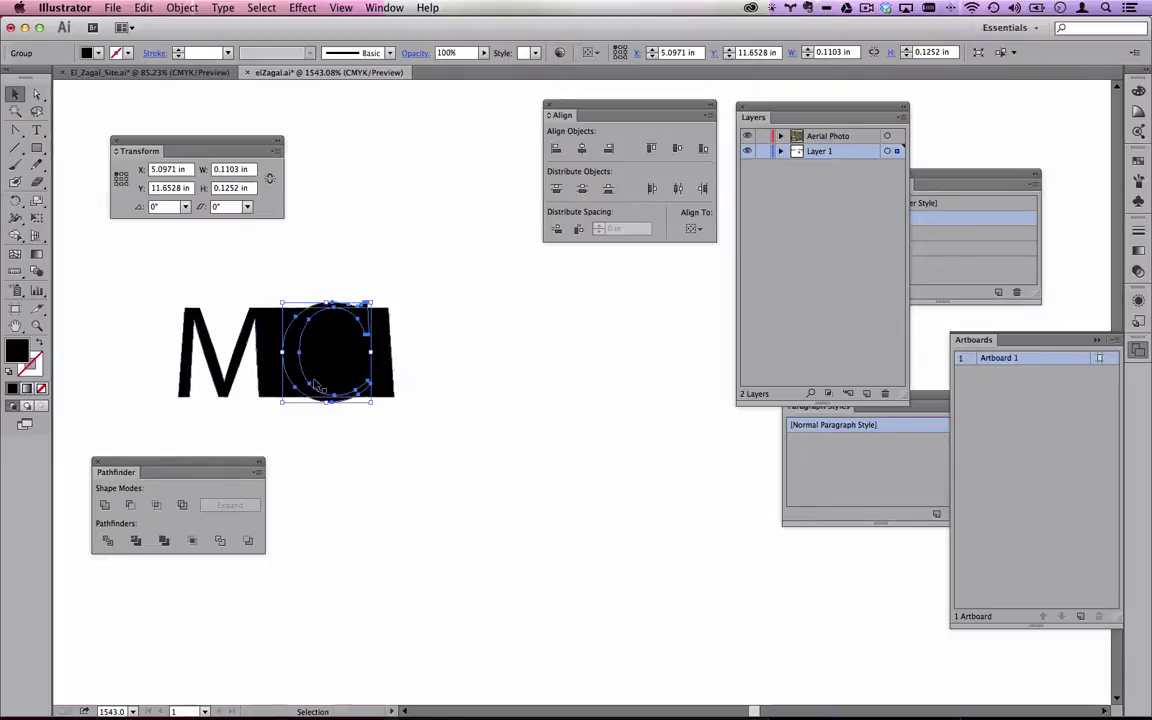
Subtract the outlined C from the stretched M with Minus Front.
drag(462, 440, 134, 249)
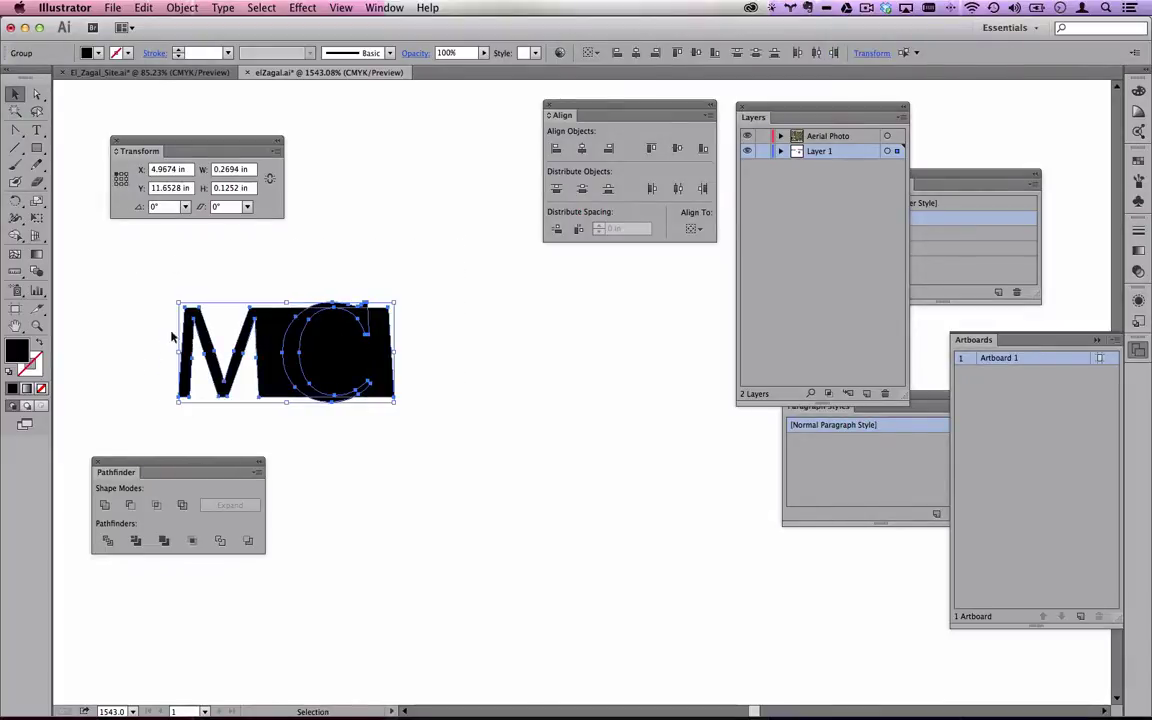
click(131, 506)
click(437, 483)
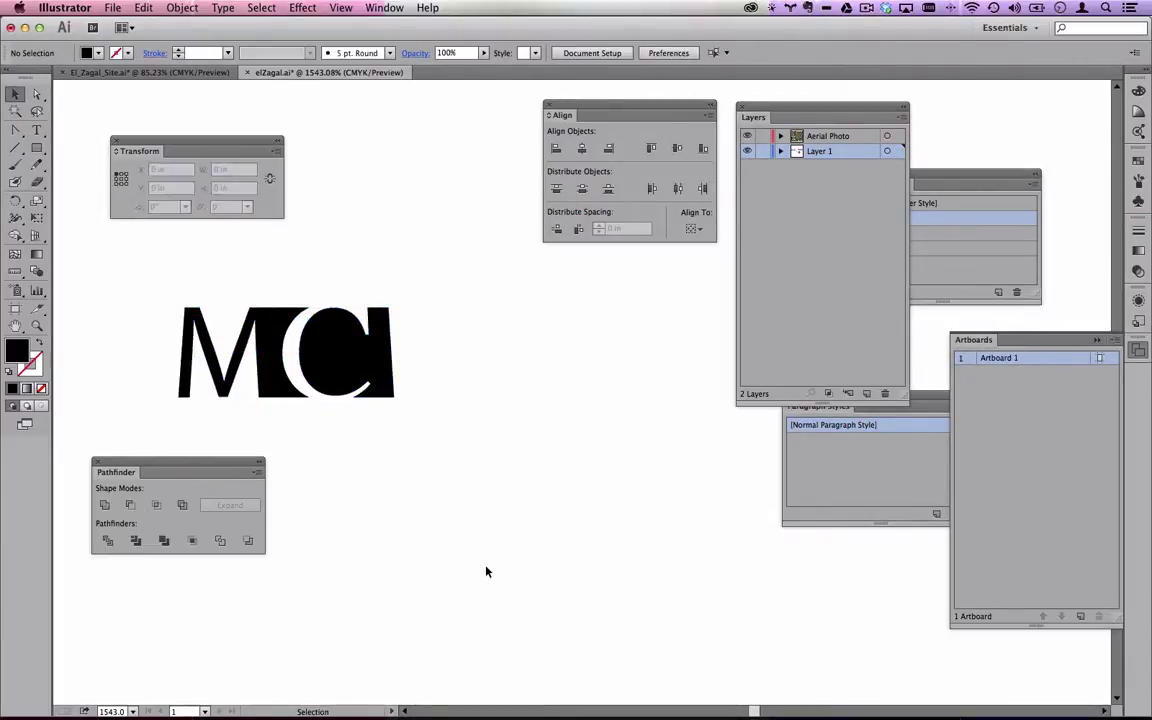
Remove the whole MC lettering sample from the artboard.
drag(463, 426, 102, 289)
key(ctrl+x)
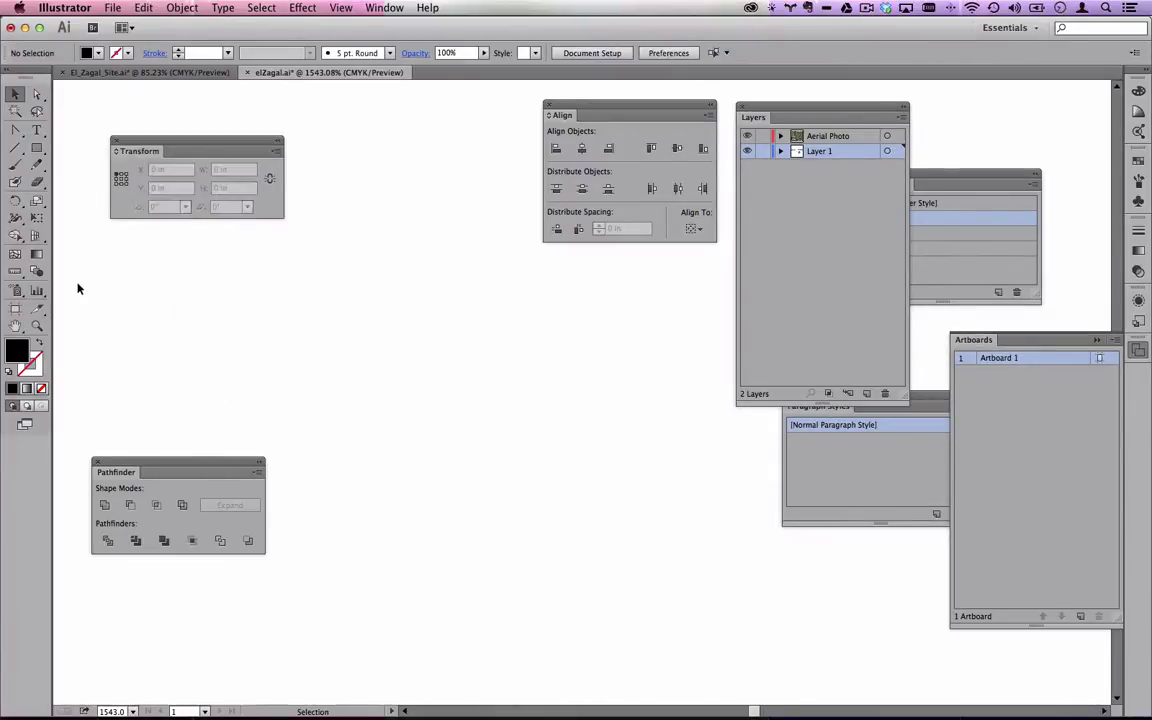
Enlarge the white N in the north-arrow symbol to about 0.51 by 0.64 in, keeping it inside the lower wedge.
click(37, 325)
alt+click(472, 420)
alt+click(472, 420)
alt+click(473, 420)
alt+click(473, 420)
drag(566, 417, 295, 435)
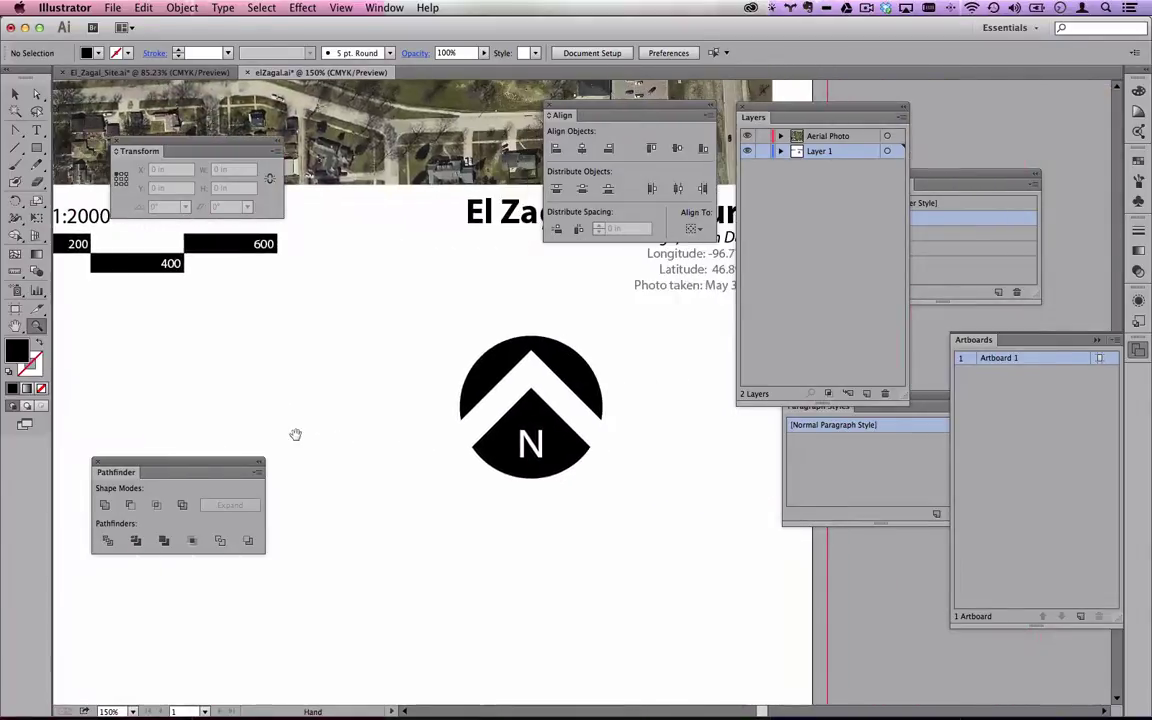
click(16, 94)
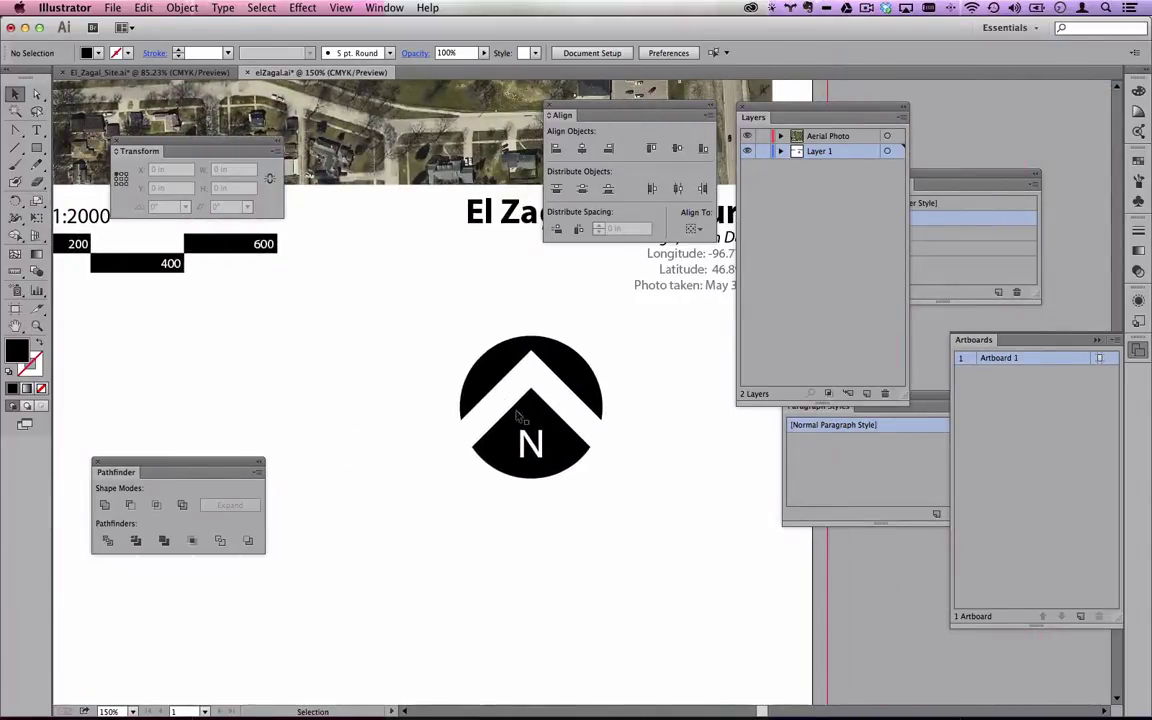
click(544, 455)
drag(544, 459, 553, 468)
click(614, 514)
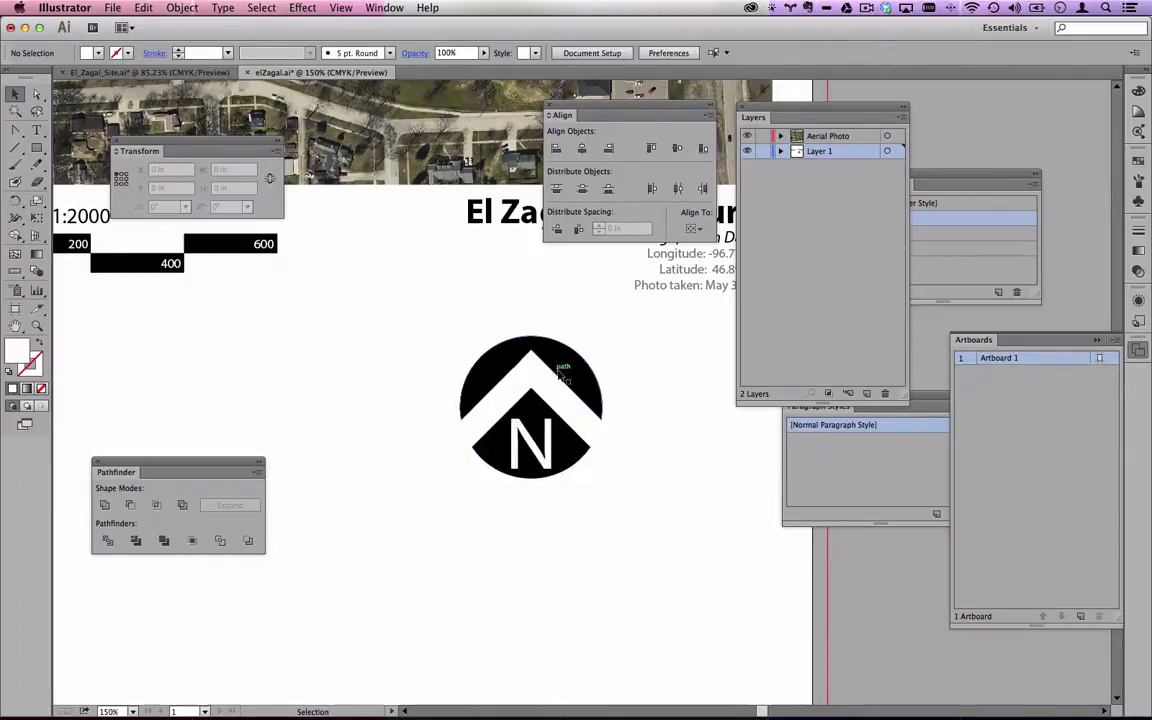
Ungroup the black north-arrow shape into its upper arc and lower wedge.
click(508, 348)
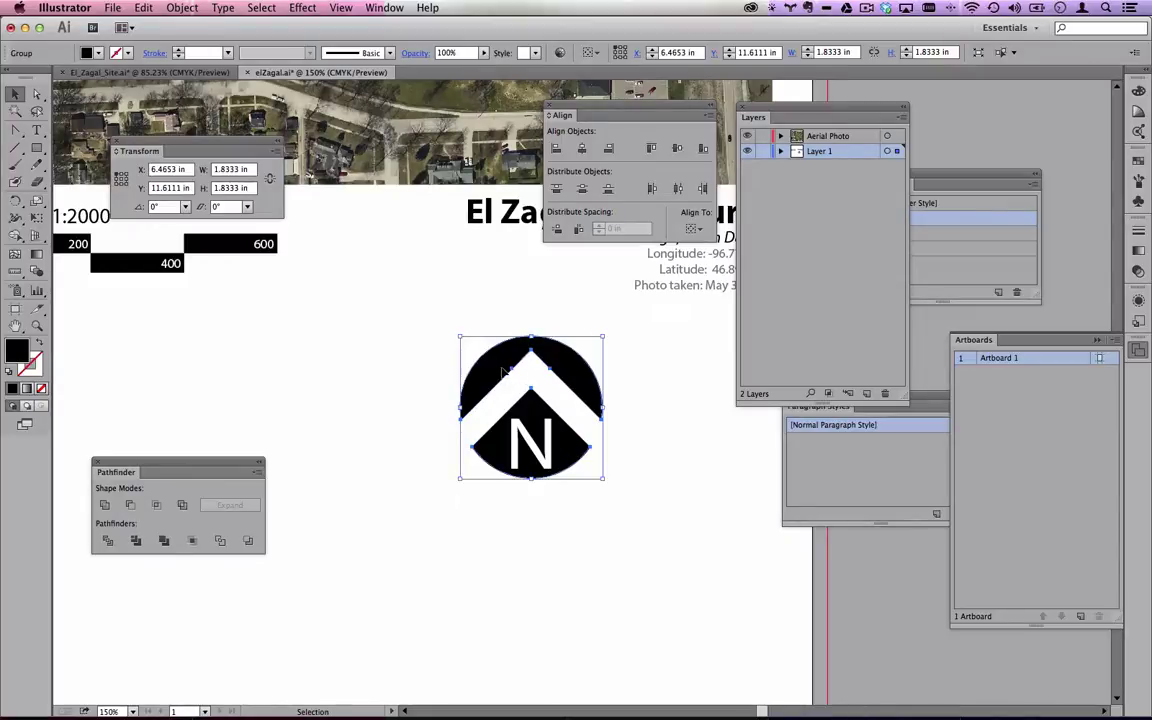
click(538, 452)
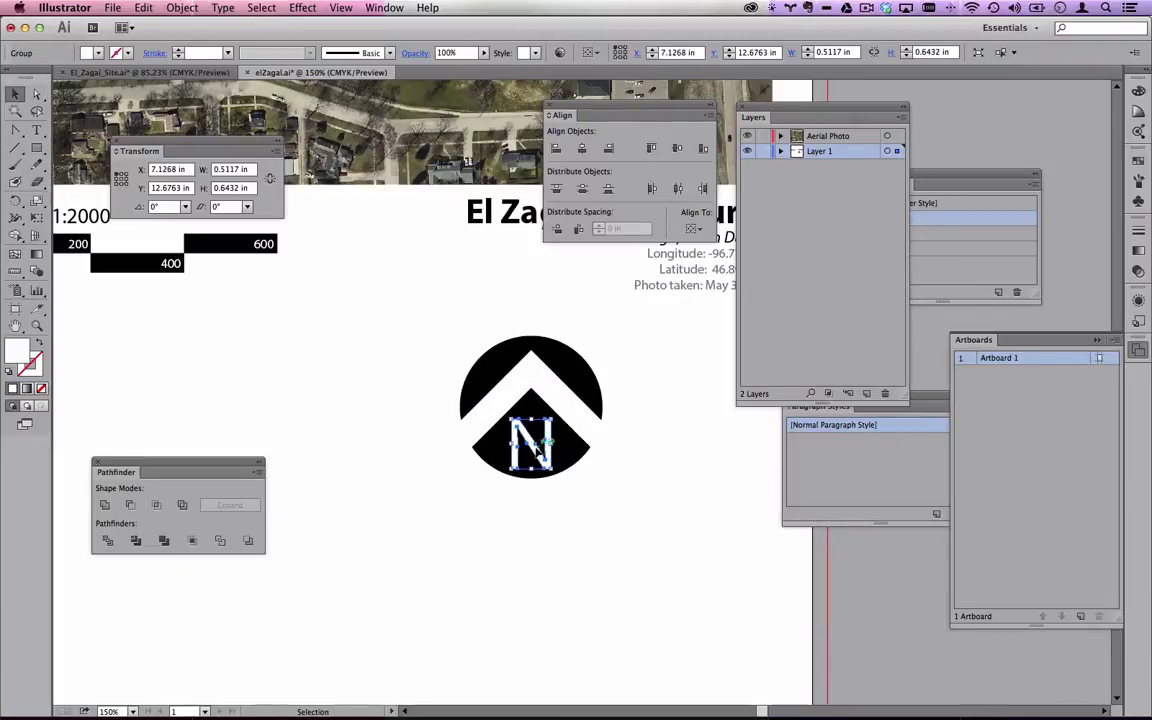
click(497, 441)
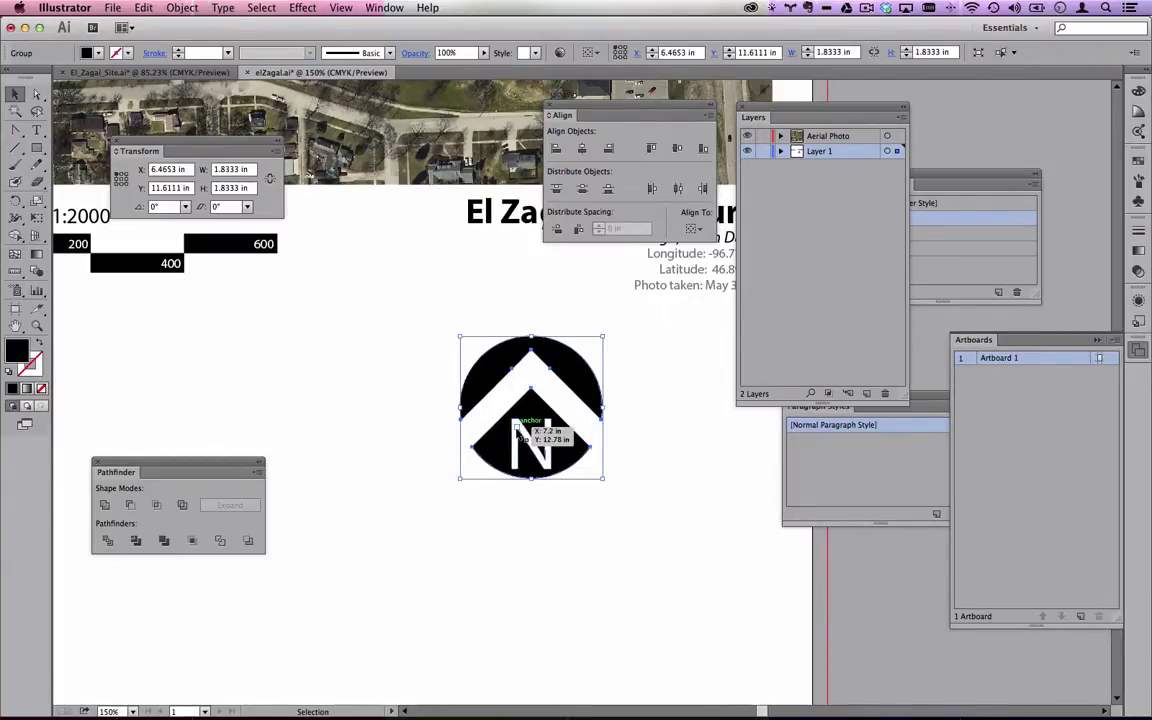
right_click(494, 377)
click(531, 460)
click(593, 488)
Move the lower wedge away from the rest of the north-arrow symbol and undo the move.
click(560, 455)
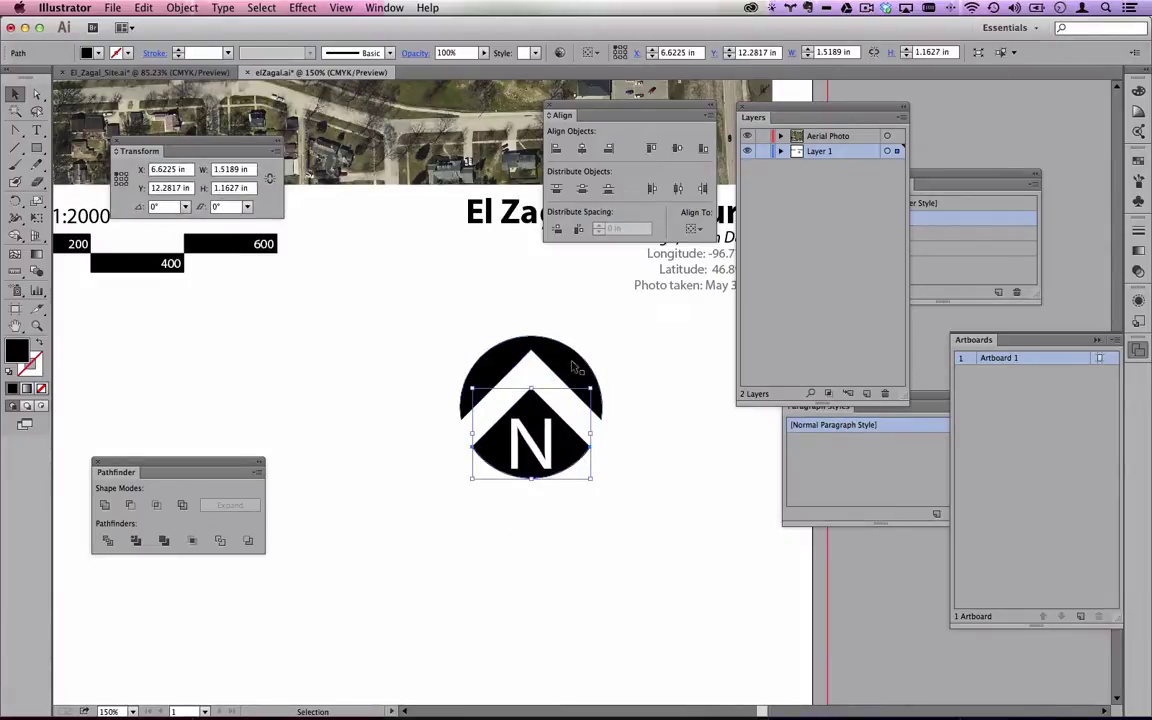
click(565, 452)
click(563, 452)
drag(563, 452, 642, 532)
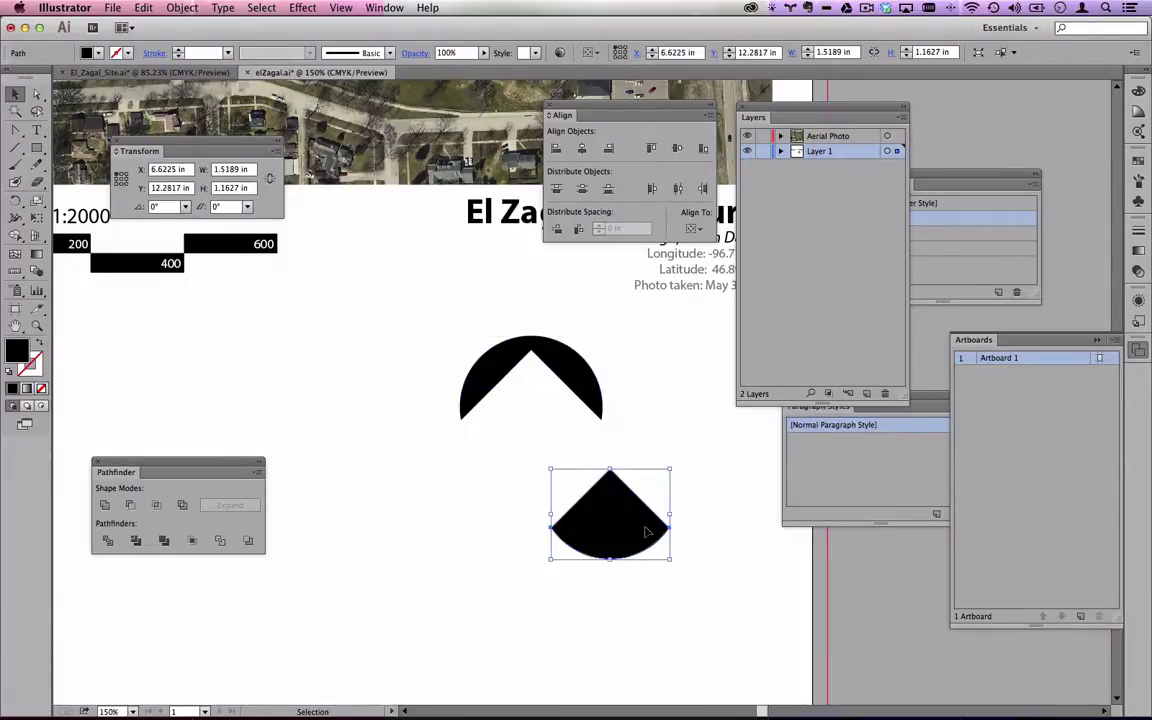
click(647, 367)
key(super+z)
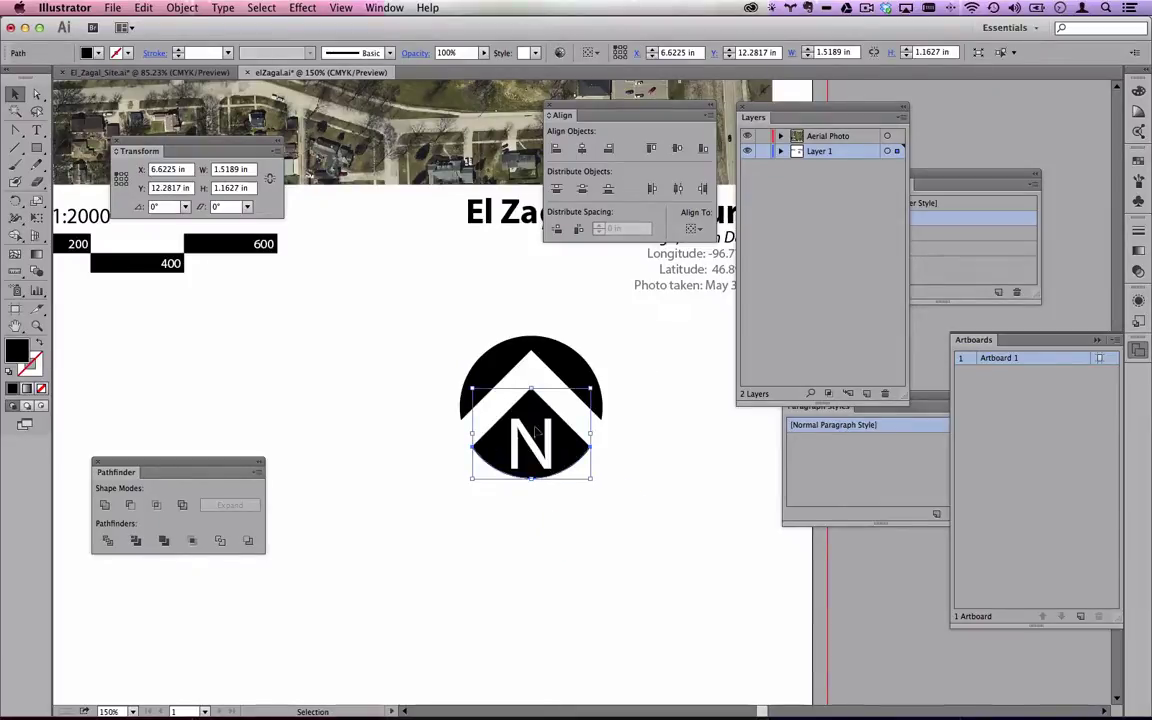
Subtract the N from the lower wedge of the north-arrow symbol with Minus Front.
shift+click(535, 430)
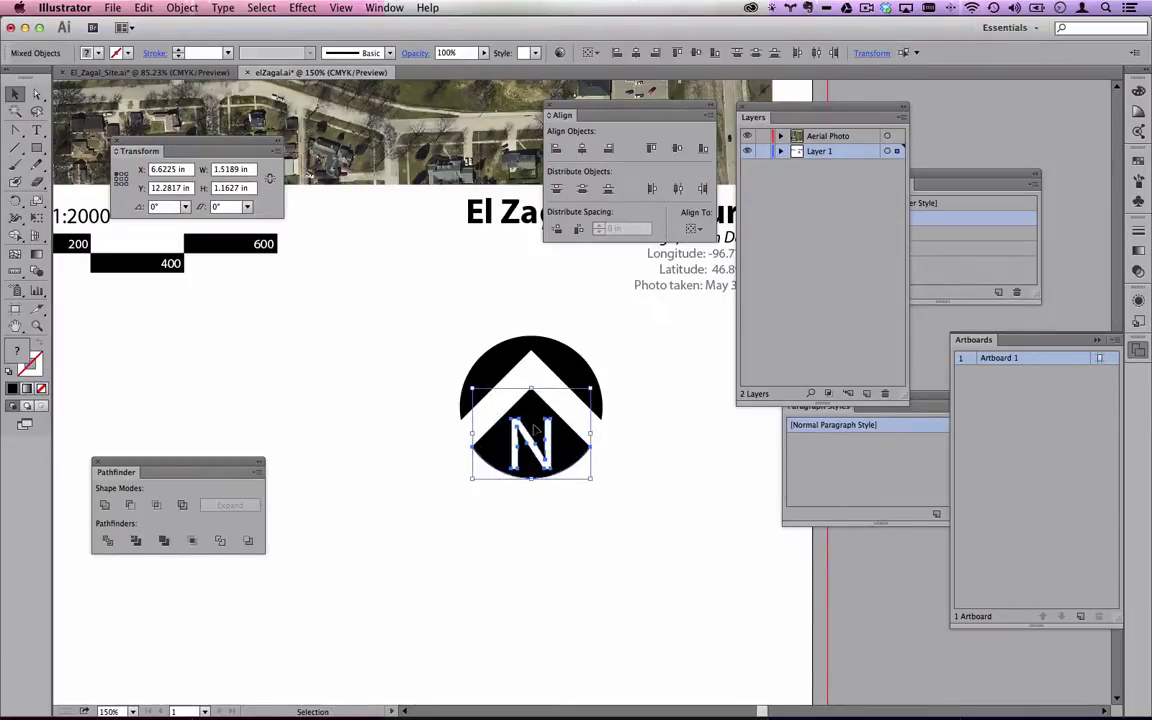
click(533, 424)
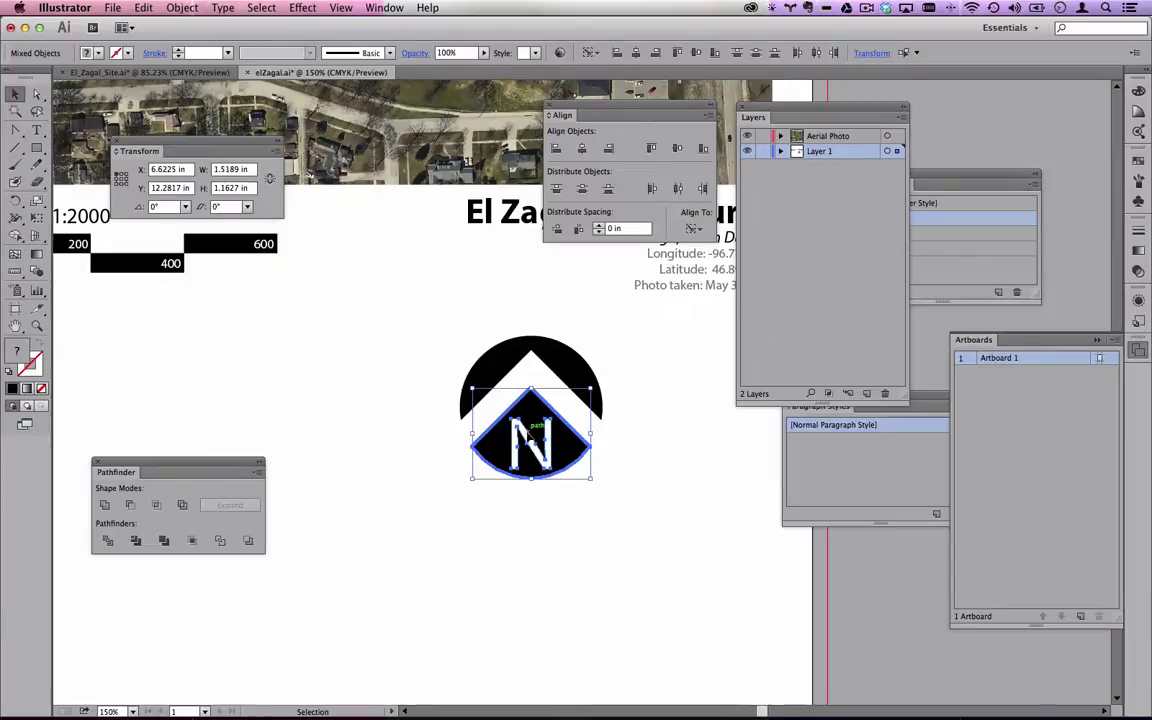
click(130, 505)
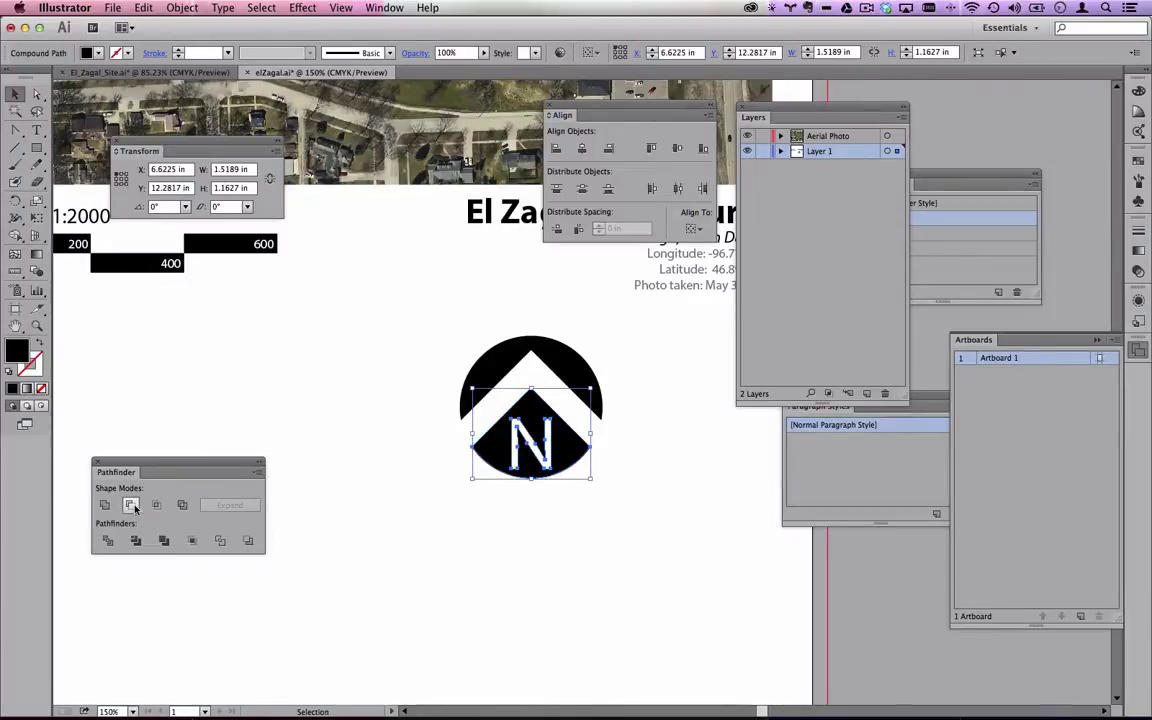
click(483, 517)
Group all parts of the north-arrow symbol and move it farther left in the blank area beneath the photo.
drag(656, 503, 442, 337)
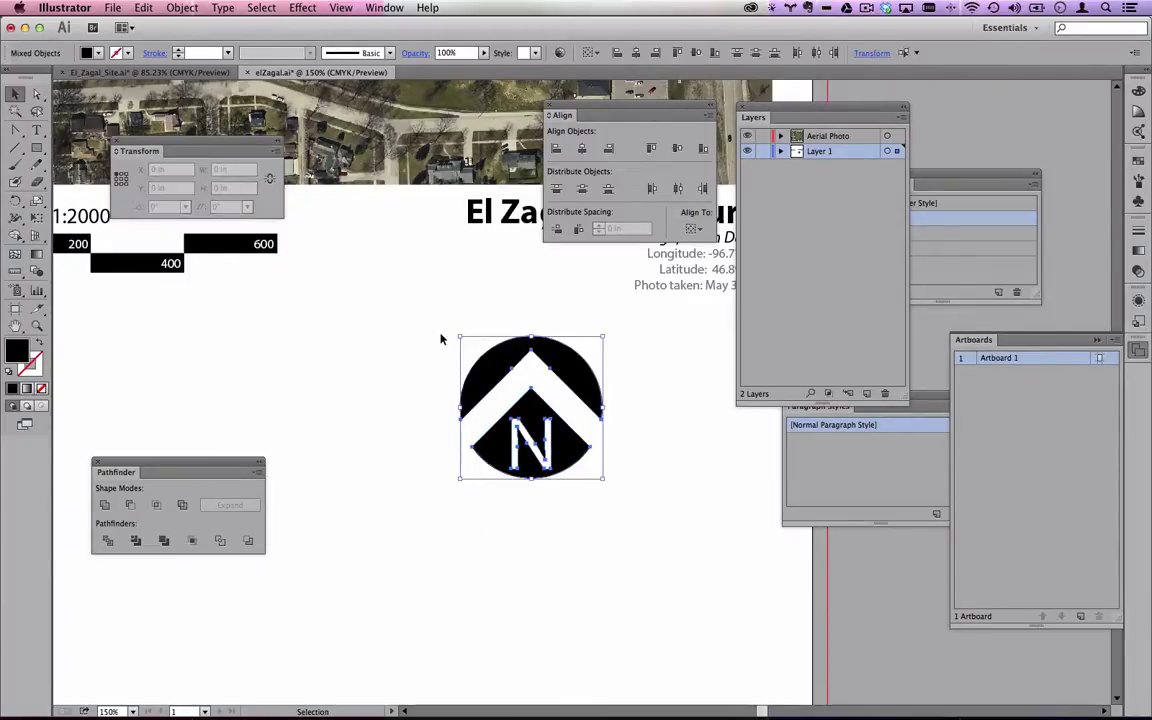
right_click(501, 361)
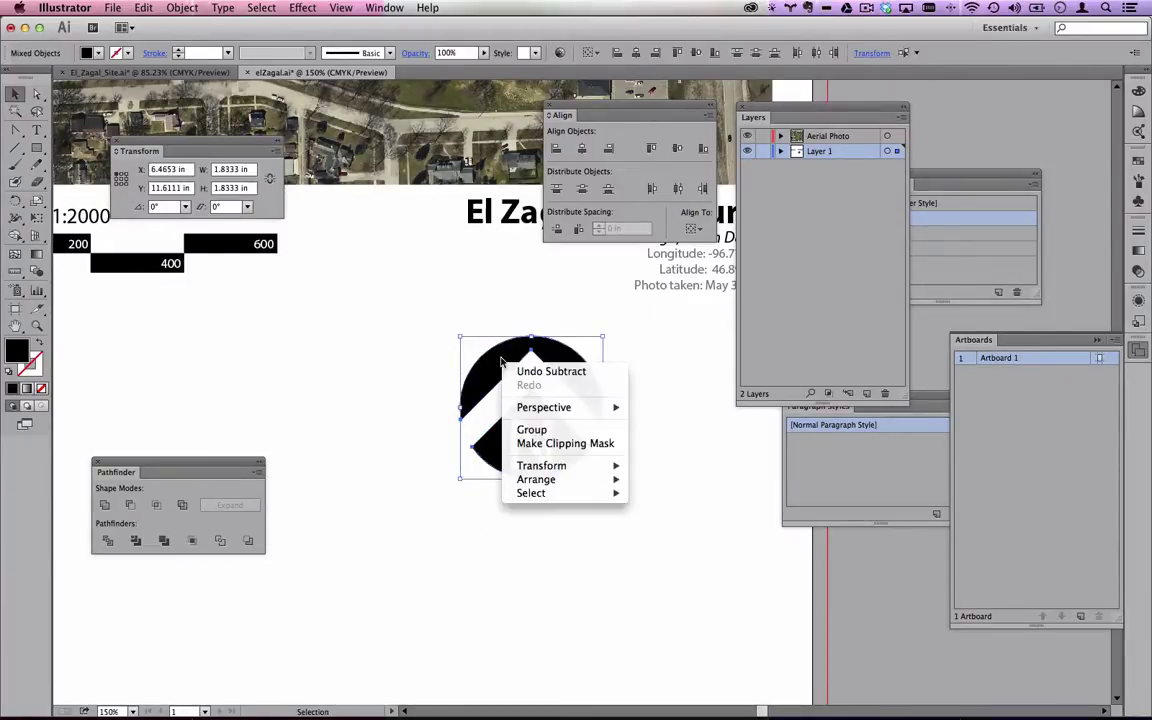
click(545, 437)
drag(545, 440, 519, 514)
drag(530, 448, 385, 377)
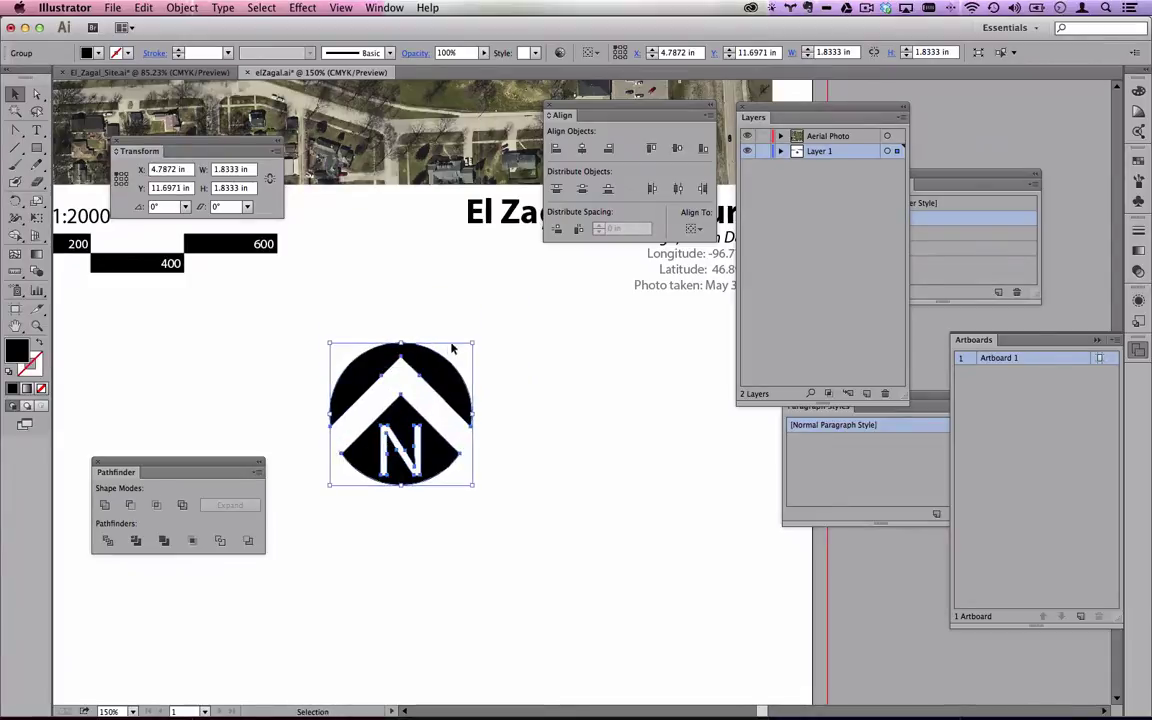
Set the north-arrow symbol's fill to white.
double_click(20, 349)
text(ffffff)
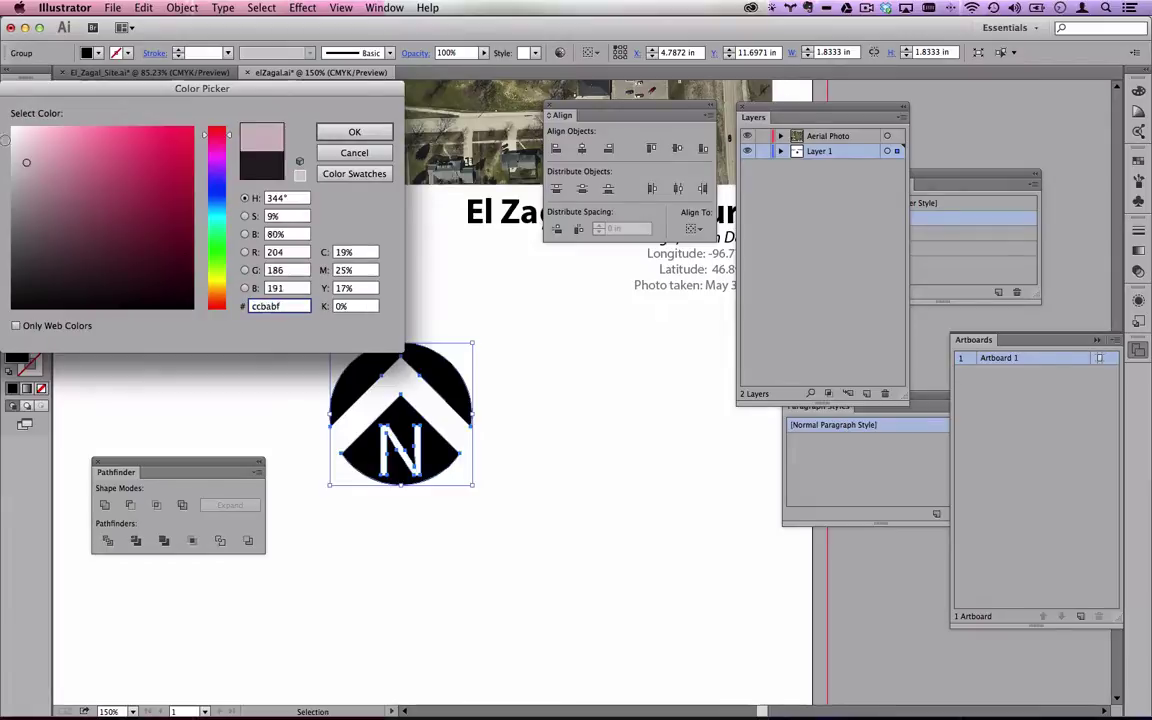
click(340, 150)
Try to place the white north-arrow symbol over the lower part of the aerial photo.
drag(465, 400, 473, 88)
drag(462, 273, 462, 437)
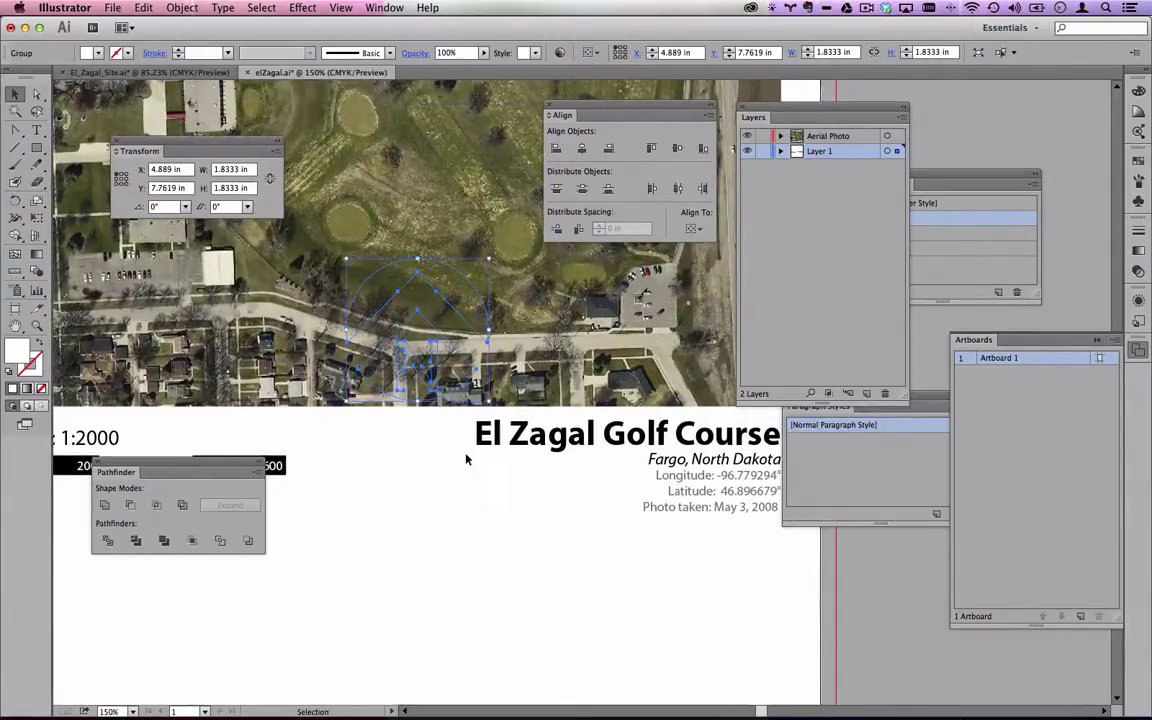
key(cmd+z)
Move the white north-arrow symbol onto the lower part of the photo and bring Layer 1 above the Aerial Photo layer.
click(481, 591)
drag(530, 578, 318, 690)
drag(462, 588, 450, 252)
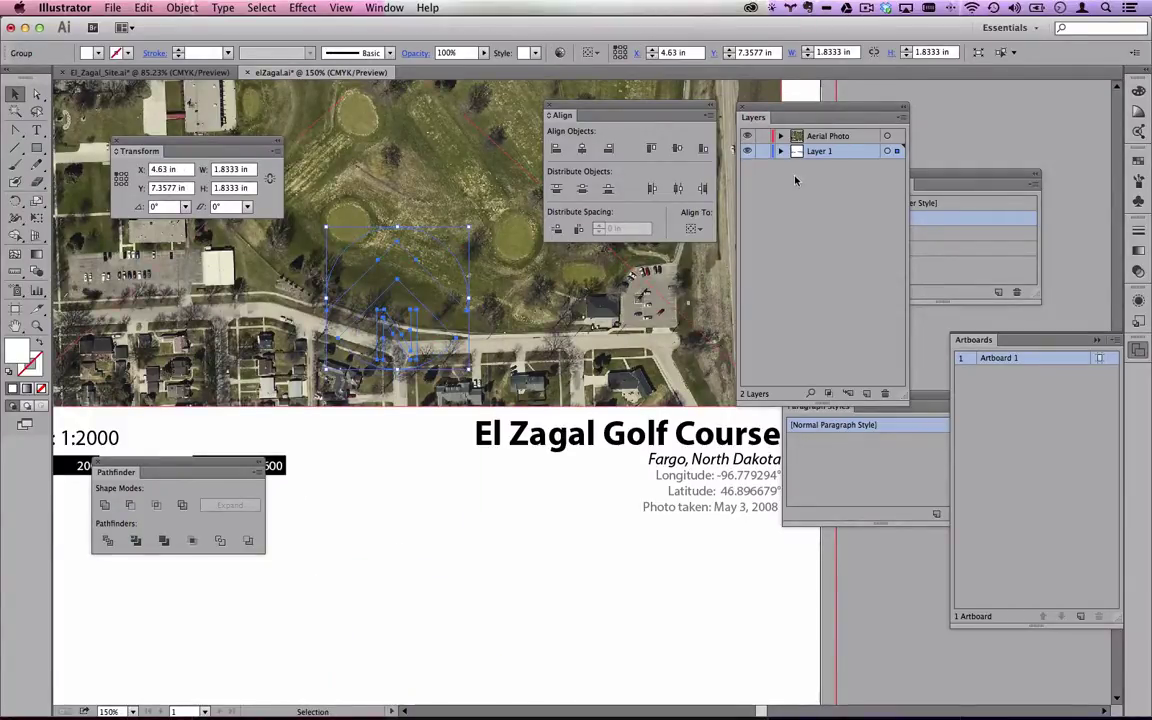
drag(824, 138, 838, 160)
click(417, 625)
Position the white north-arrow symbol in the photo's lower-right corner and scale it down to about 1.17 in.
drag(427, 273, 578, 393)
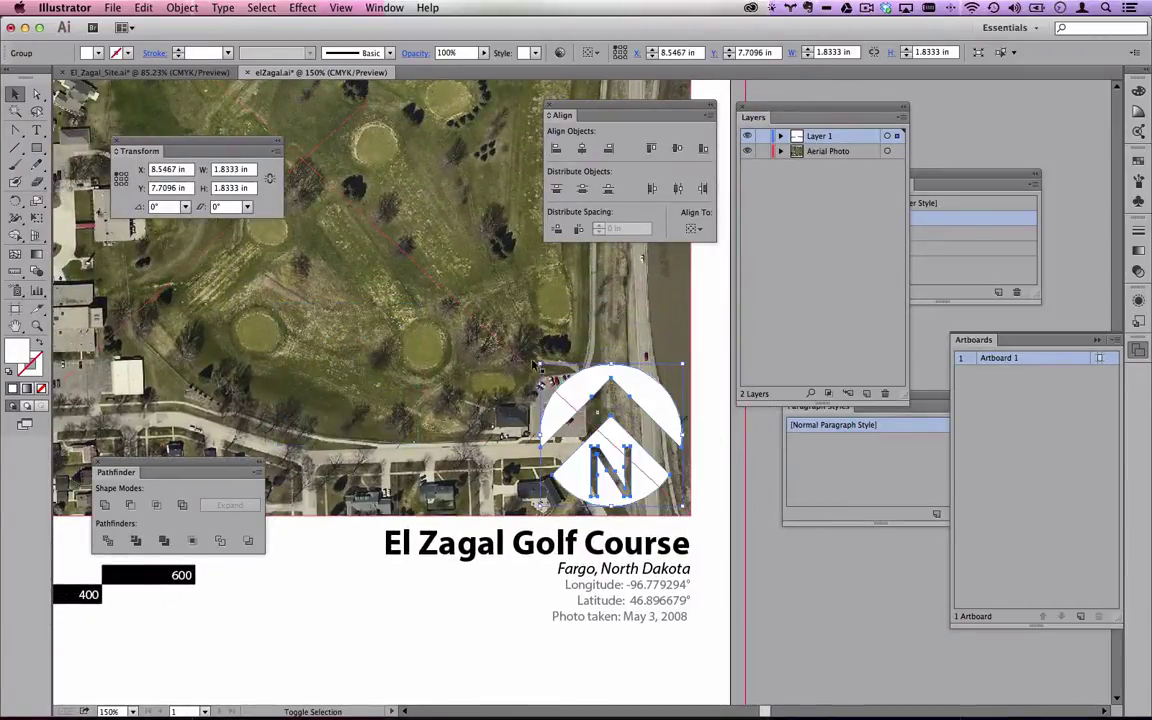
click(561, 581)
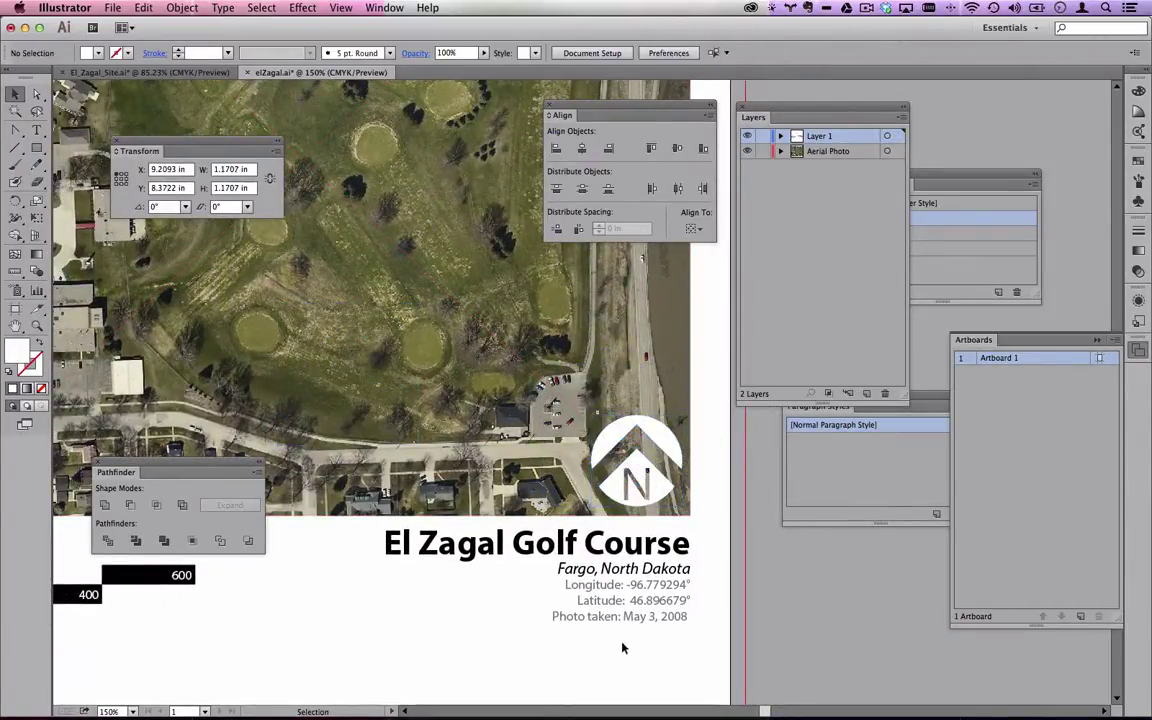
Move the north-arrow symbol to the blank area below the scale bar and shrink it to about 0.54 in.
scroll(463, 508, down, 1)
scroll(463, 508, left, 1)
drag(620, 435, 274, 641)
scroll(545, 453, down, 3)
scroll(545, 453, left, 3)
drag(549, 411, 505, 458)
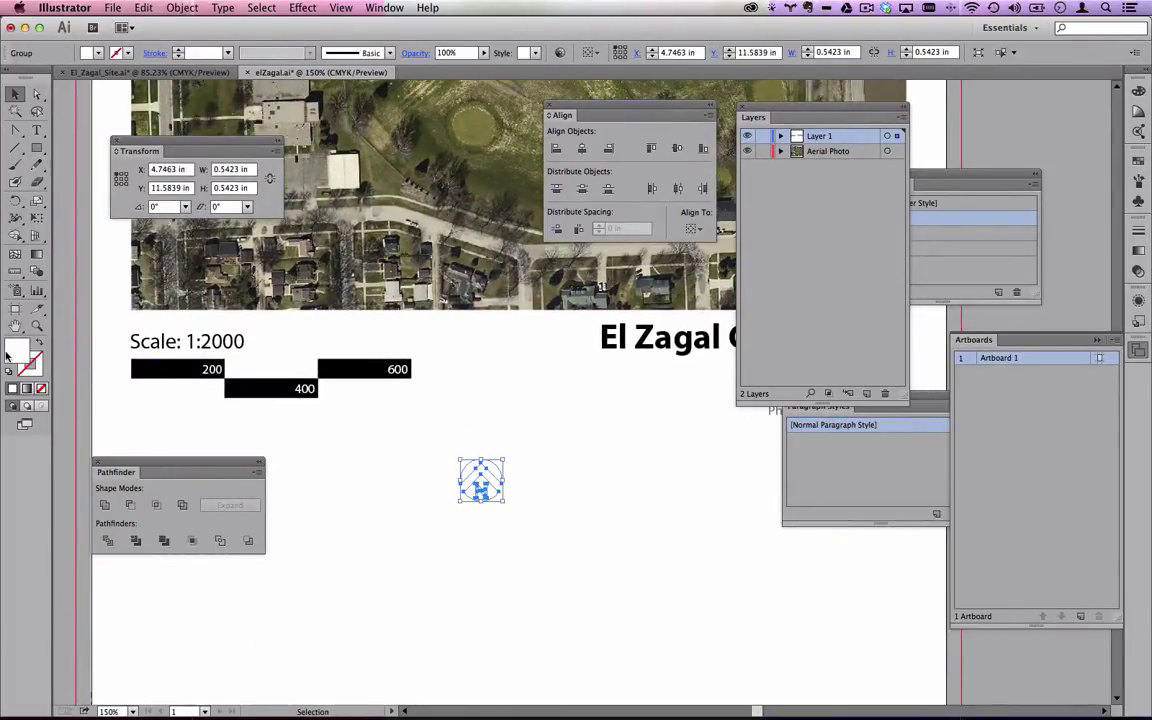
Change the north-arrow symbol's fill from white to black (#000000).
double_click(16, 350)
drag(41, 275, 8, 300)
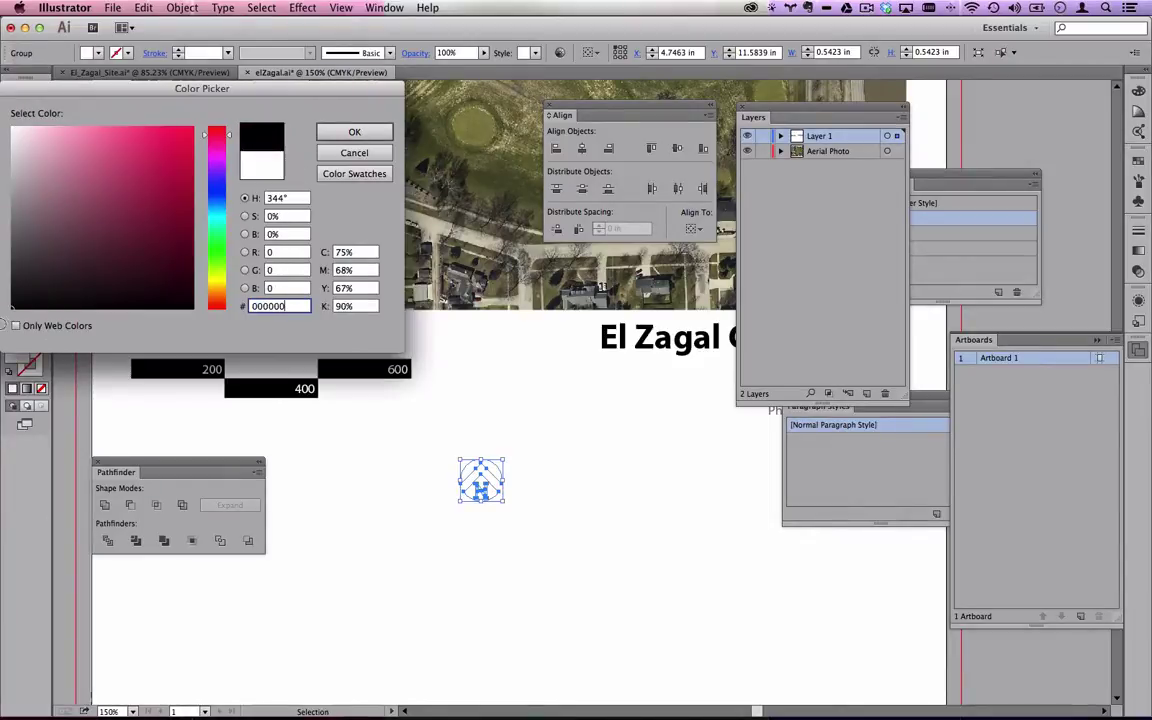
click(352, 132)
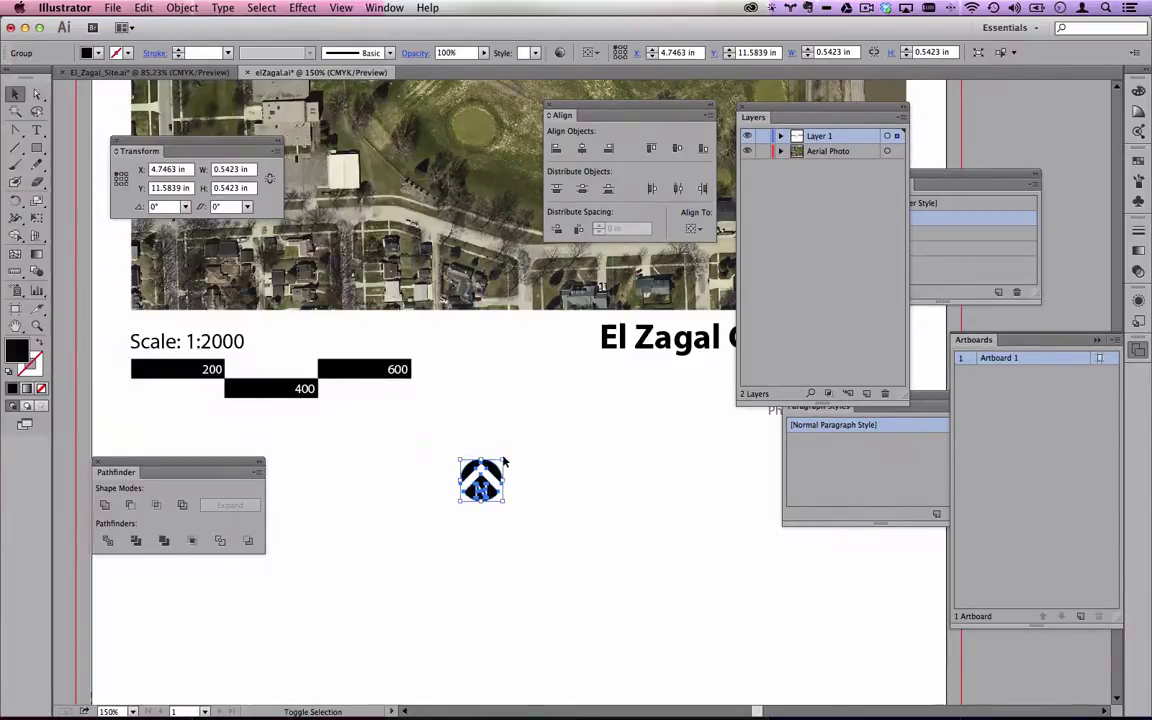
Move the north-arrow symbol above the 600 block of the scale bar, flush with the bar's right end.
drag(502, 458, 397, 341)
click(424, 362)
click(397, 341)
click(469, 375)
scroll(396, 395, left, 5)
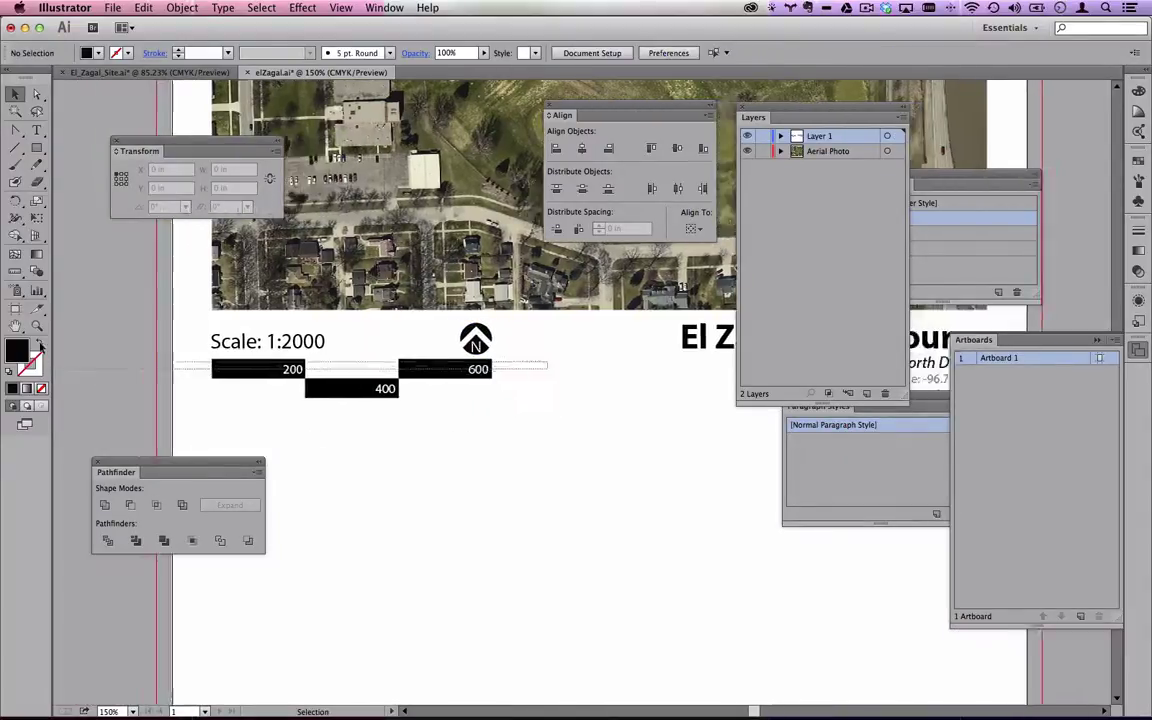
Scatter nine copies of the north-arrow symbol across the blank area below the scale bar and select them all.
click(36, 326)
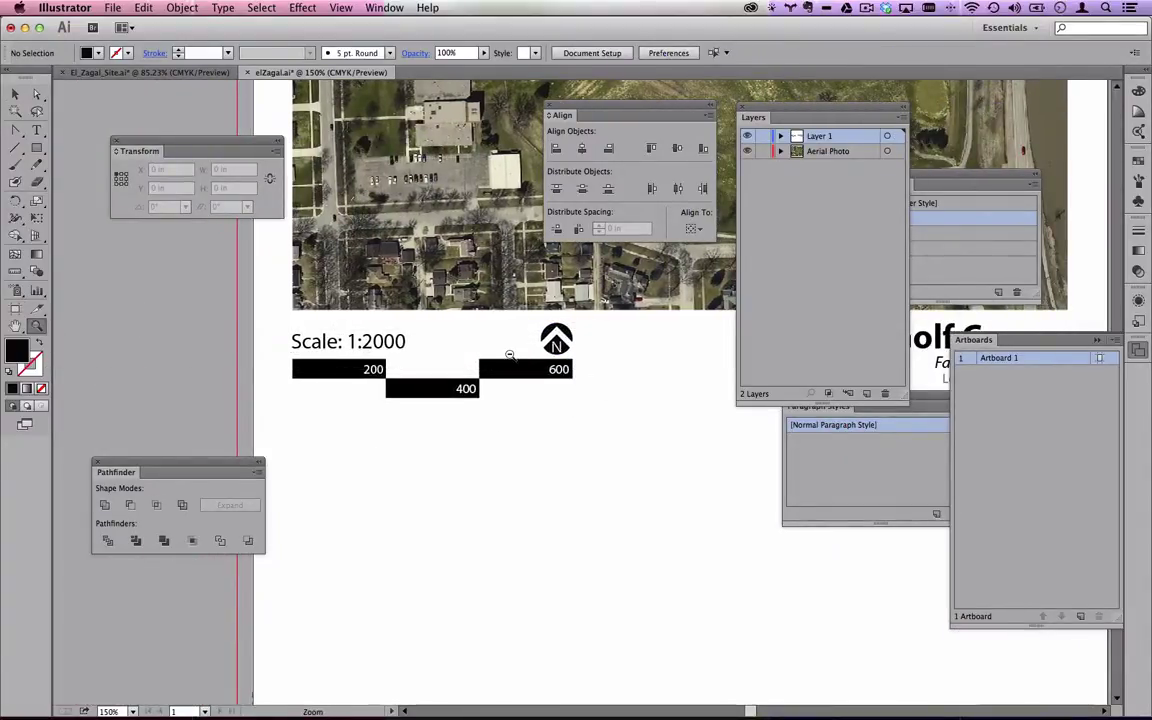
alt+click(588, 454)
drag(588, 454, 345, 337)
click(15, 93)
click(265, 300)
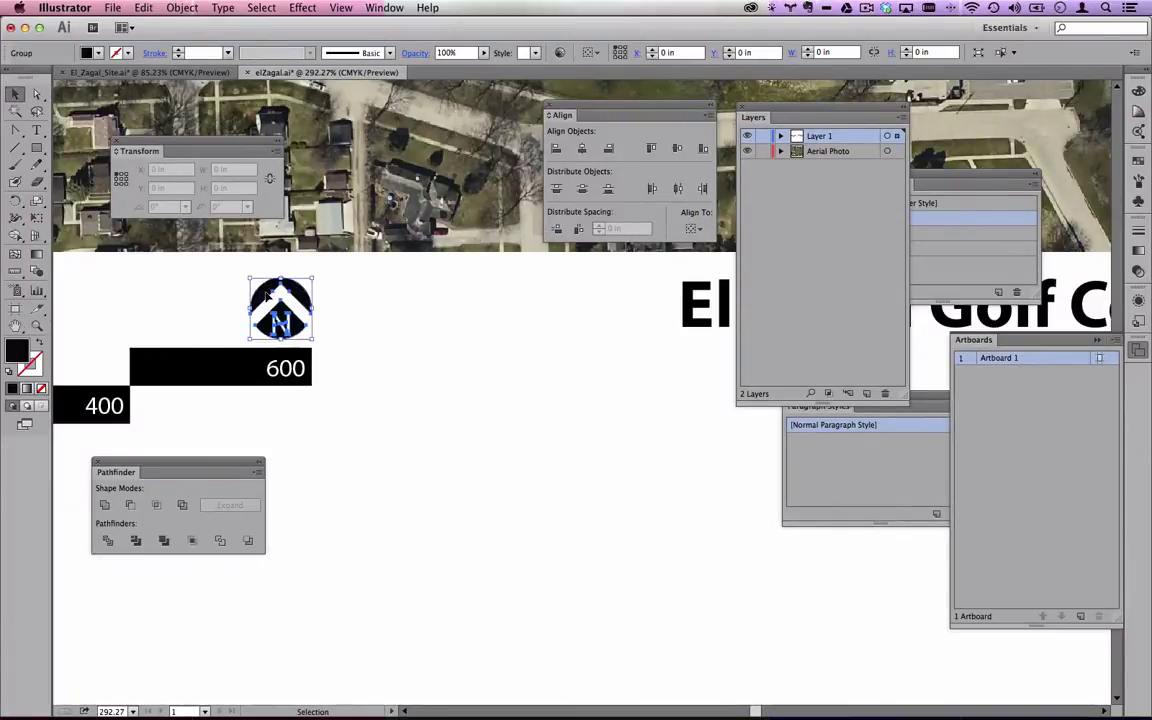
drag(297, 305, 500, 560)
scroll(545, 527, down, 5)
key(super+z)
drag(320, 150, 433, 358)
scroll(522, 383, down, 2)
scroll(522, 383, left, 1)
drag(742, 667, 290, 232)
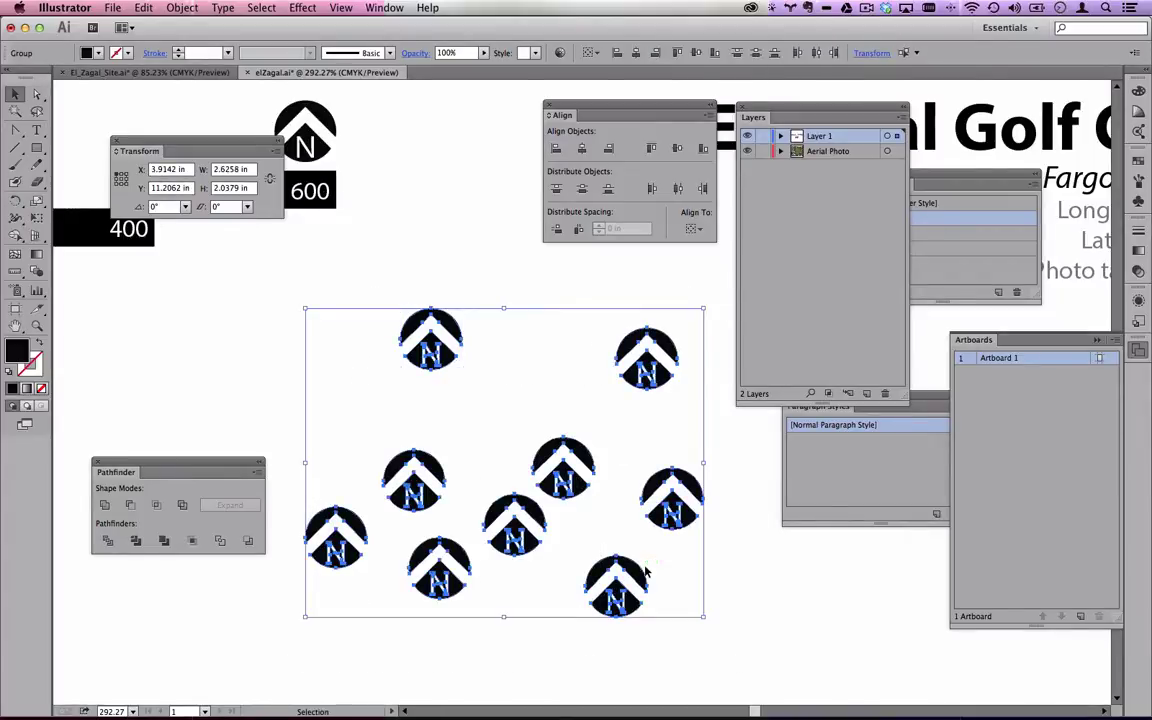
Apply Transform Each to the nine copies with 90% horizontal and 110% vertical scale, 360° rotation and the Random option.
click(182, 7)
mouse_move(186, 27)
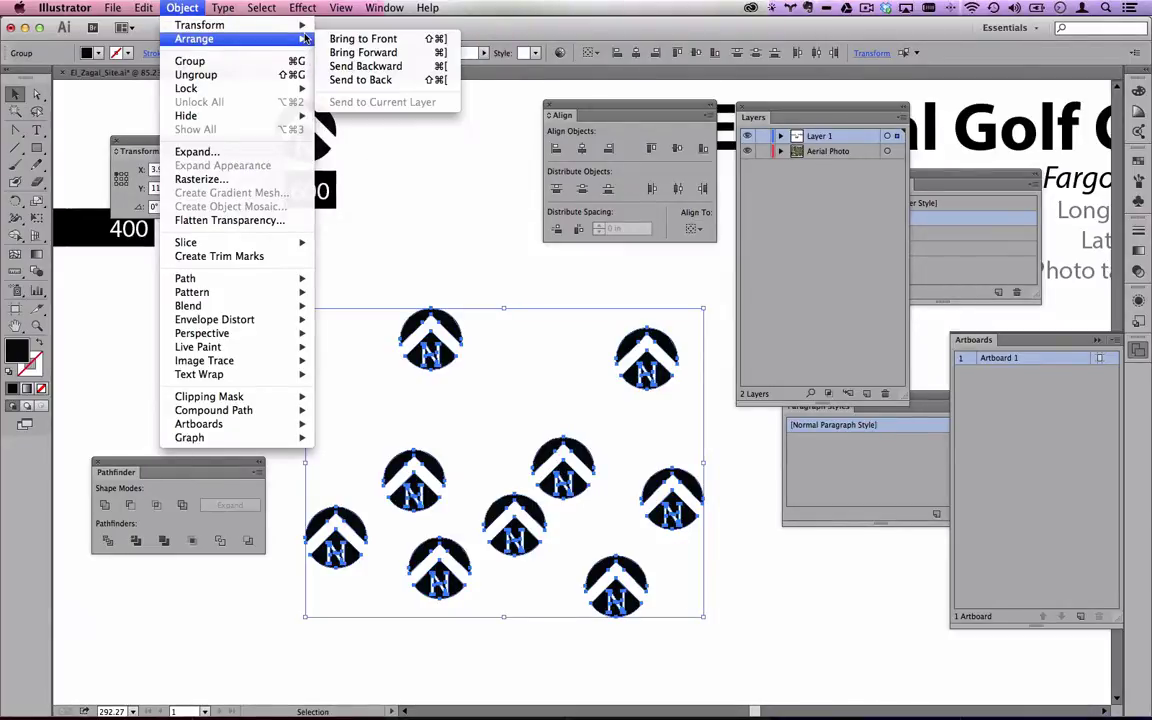
mouse_move(290, 25)
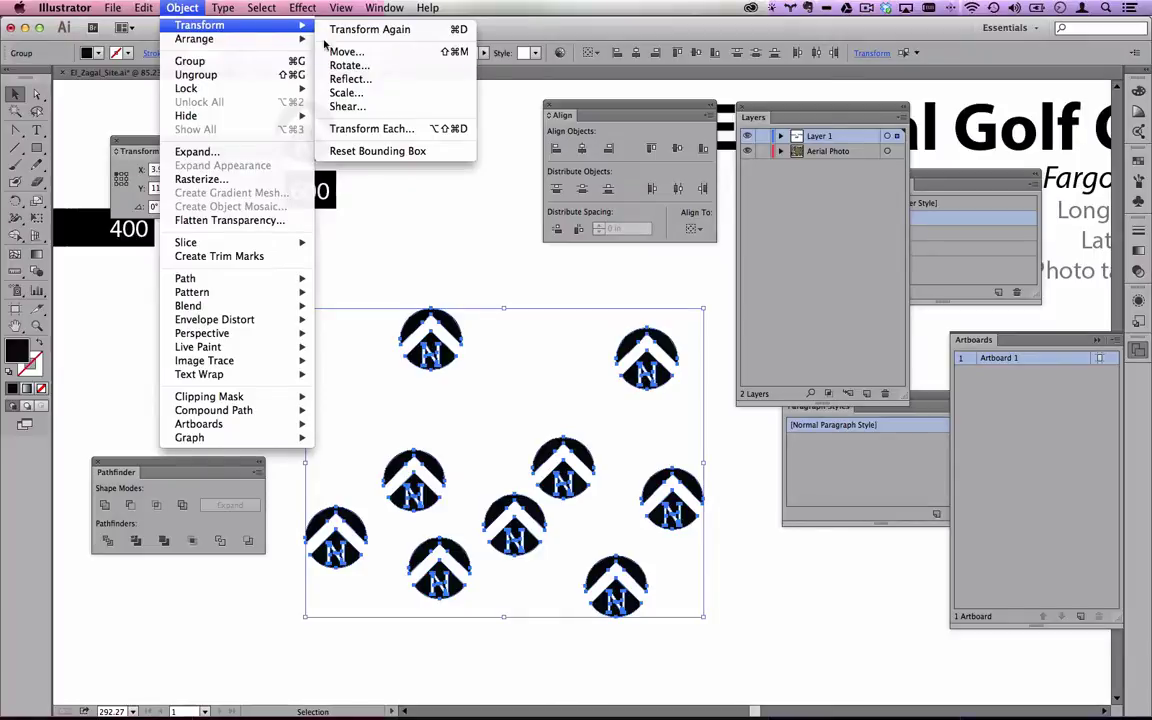
click(417, 130)
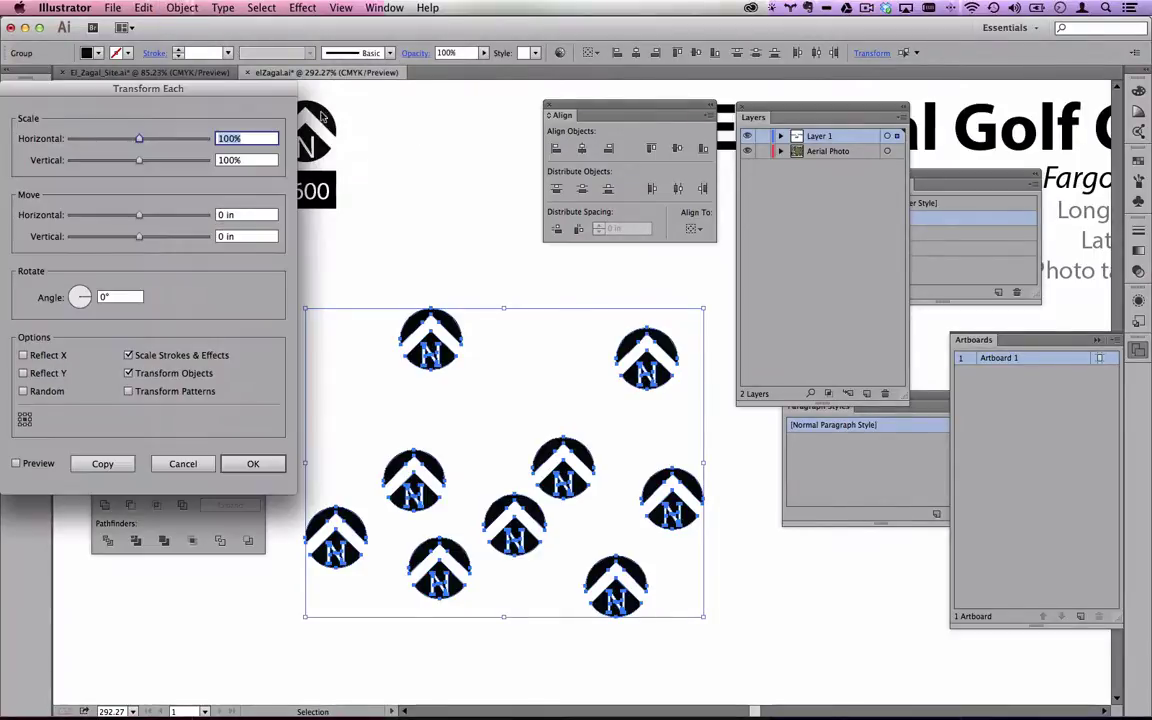
drag(270, 91, 331, 48)
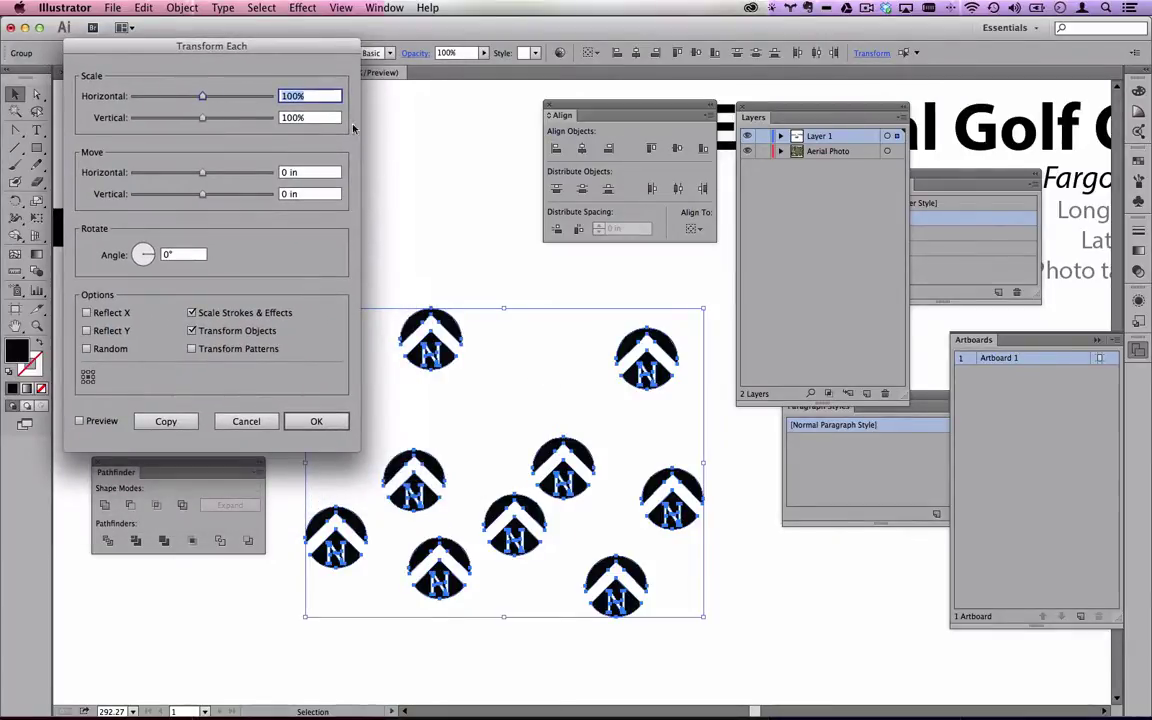
text(0)
key(Tab)
text(110)
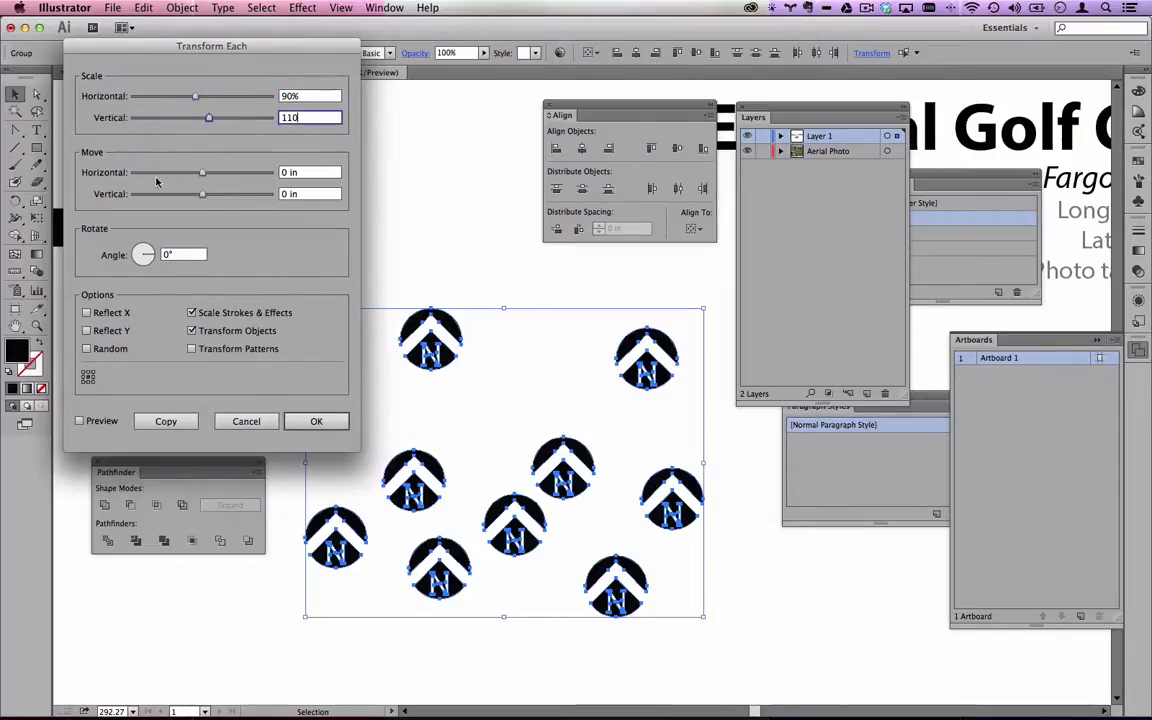
click(143, 256)
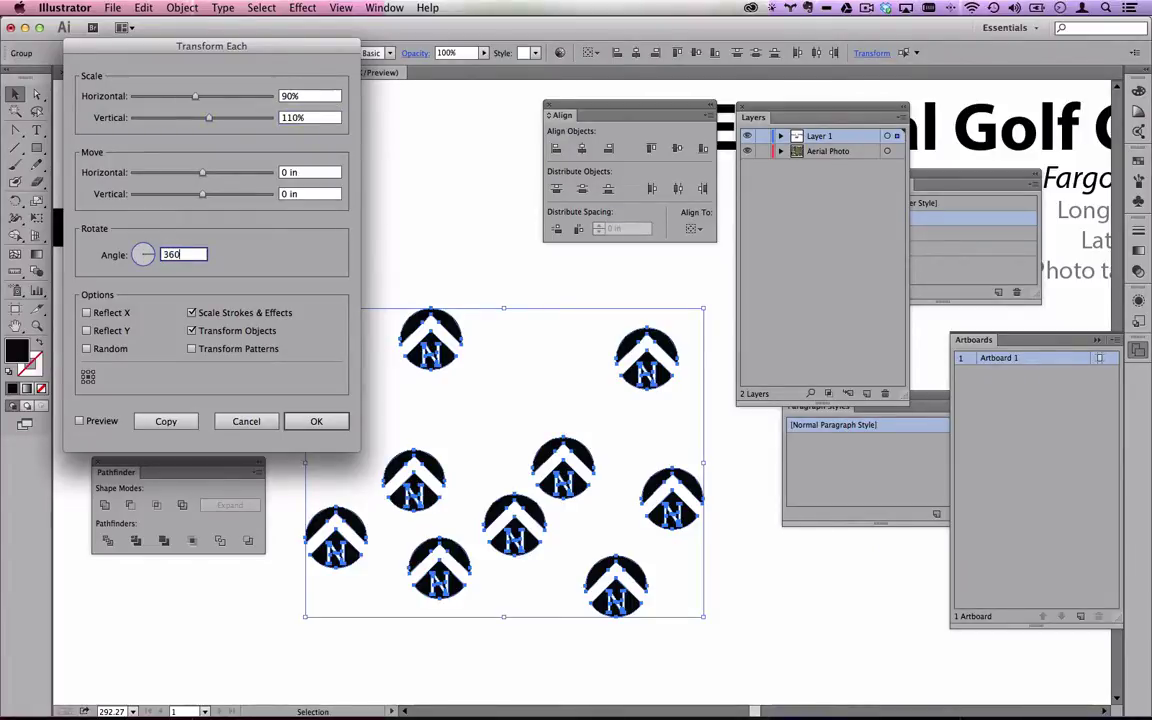
click(89, 350)
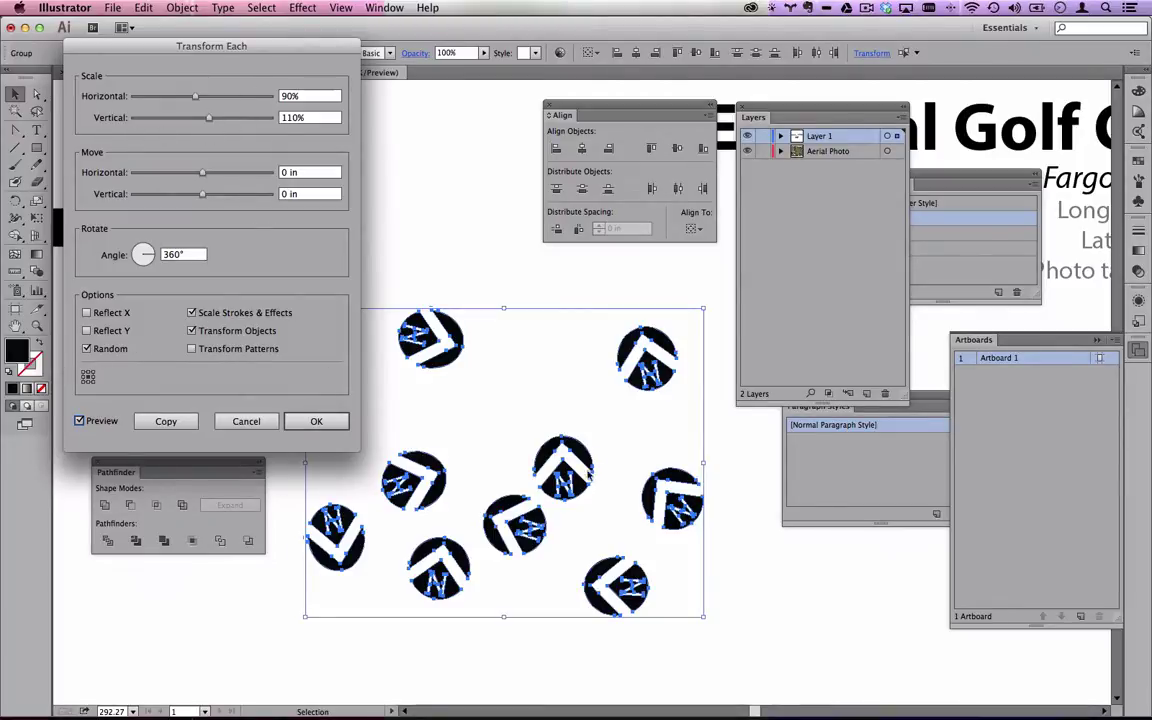
click(318, 421)
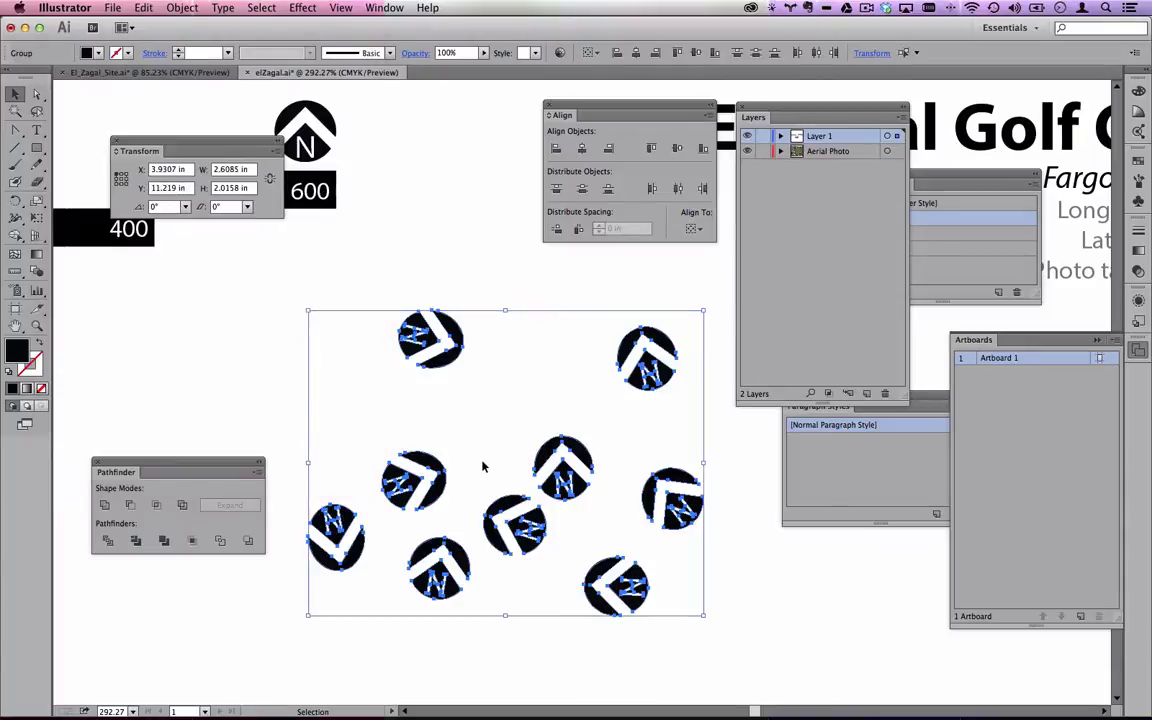
Delete all the transformed north-arrow copies, keeping only the symbol above the scale bar.
click(483, 466)
drag(264, 296, 818, 662)
key(Delete)
Draw a black rectangle about 6.57 by 4.90 in below the scale bar, aligned with the photo's left edge.
click(36, 320)
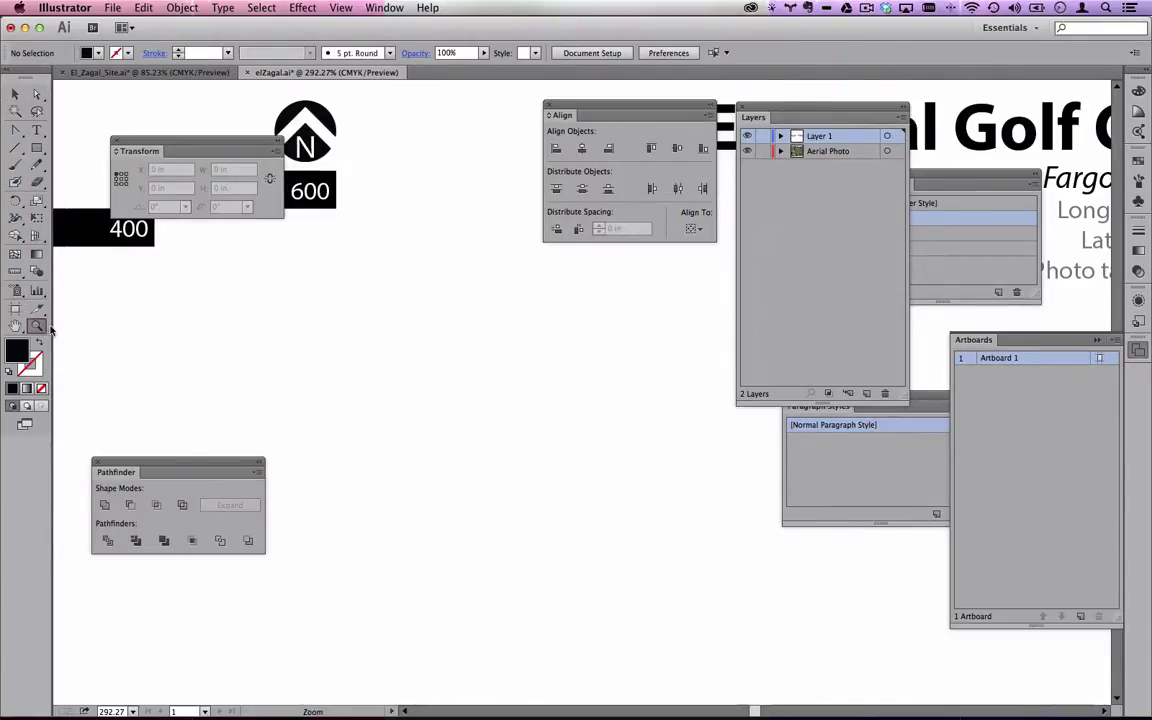
alt+click(580, 340)
alt+click(586, 343)
alt+click(586, 344)
alt+click(585, 349)
drag(532, 326, 462, 380)
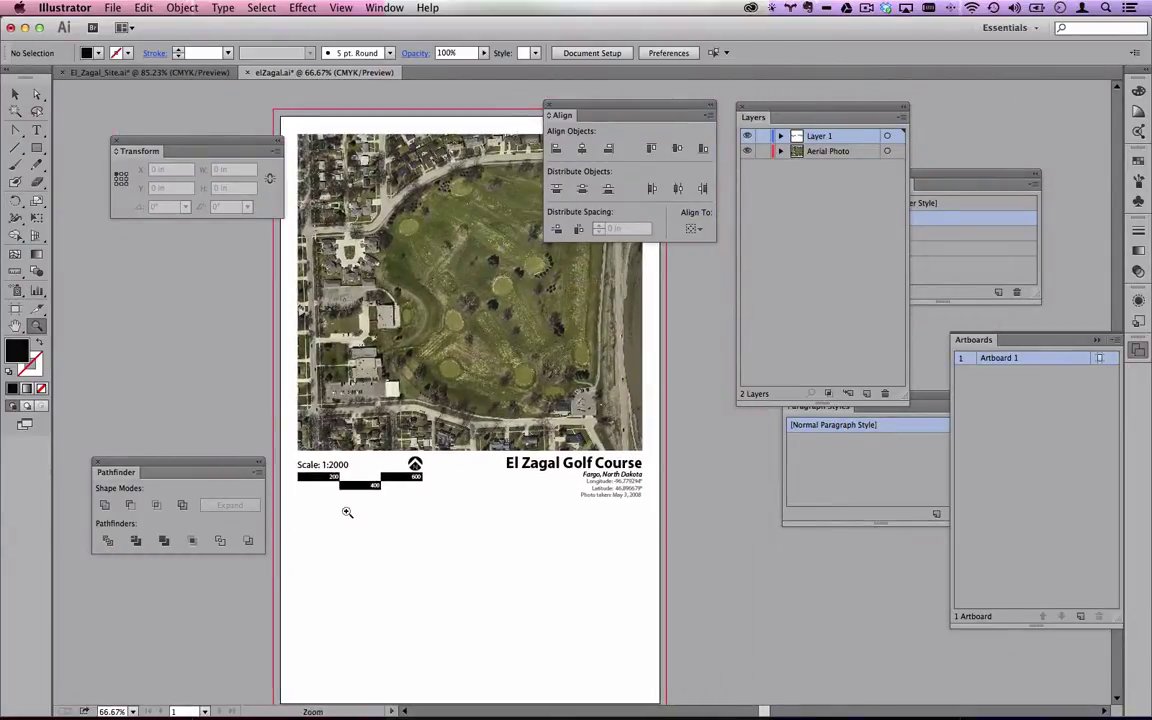
drag(628, 478, 527, 404)
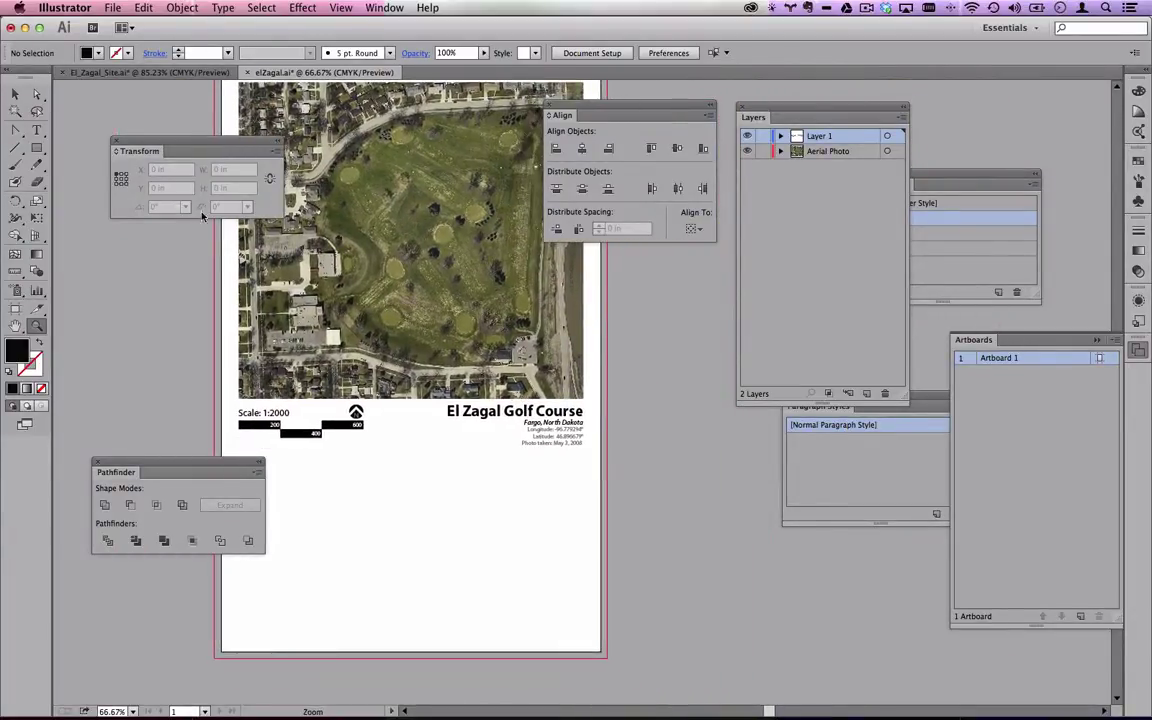
click(36, 147)
drag(215, 472, 145, 471)
drag(239, 462, 465, 635)
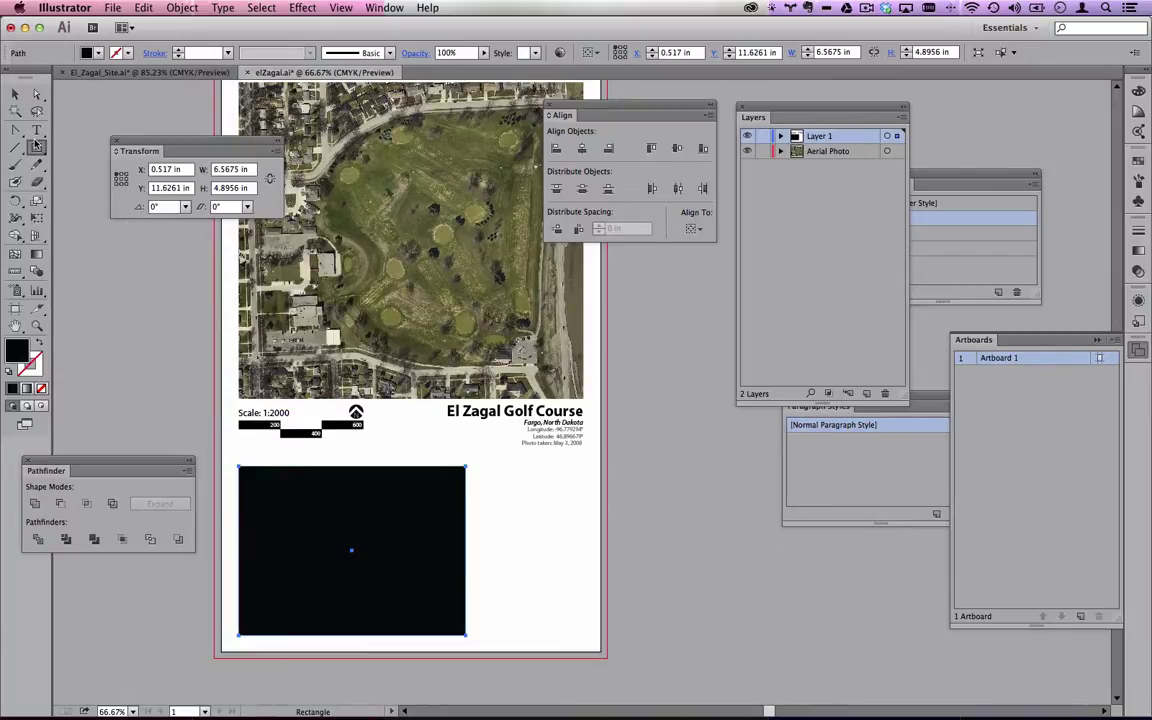
Draw a second rectangle of equal height ending at the photo's right edge and widen it leftward to about 3.07 in.
drag(495, 466, 583, 636)
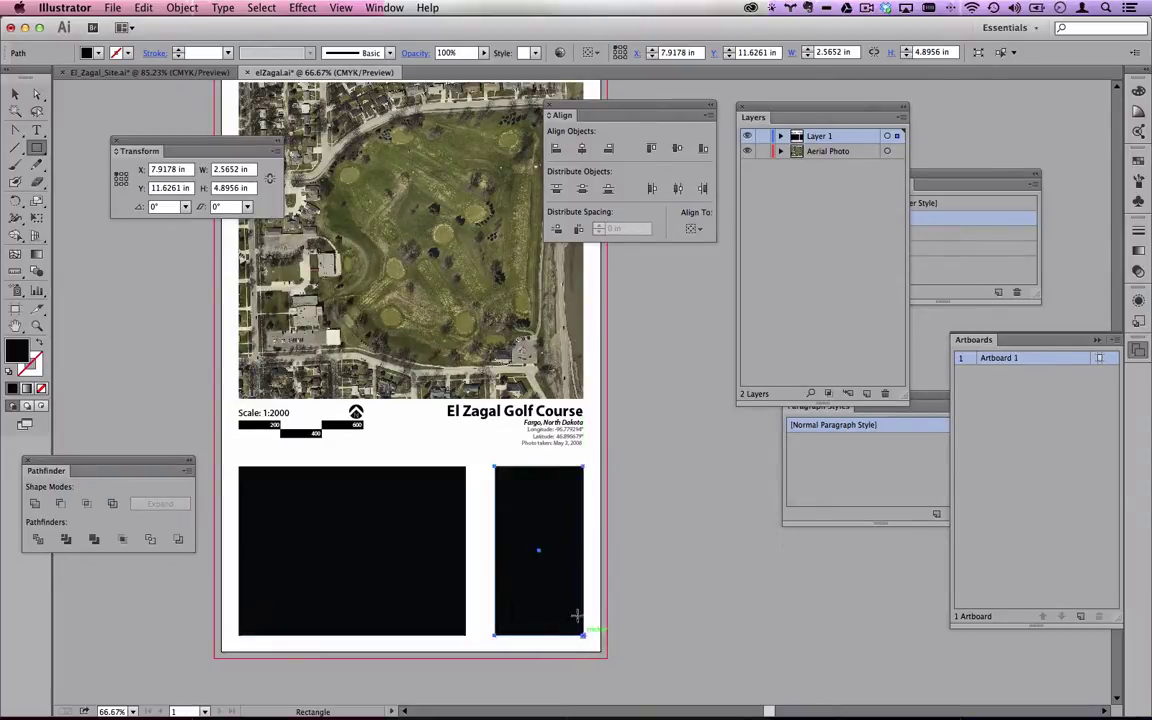
click(15, 93)
drag(492, 551, 476, 548)
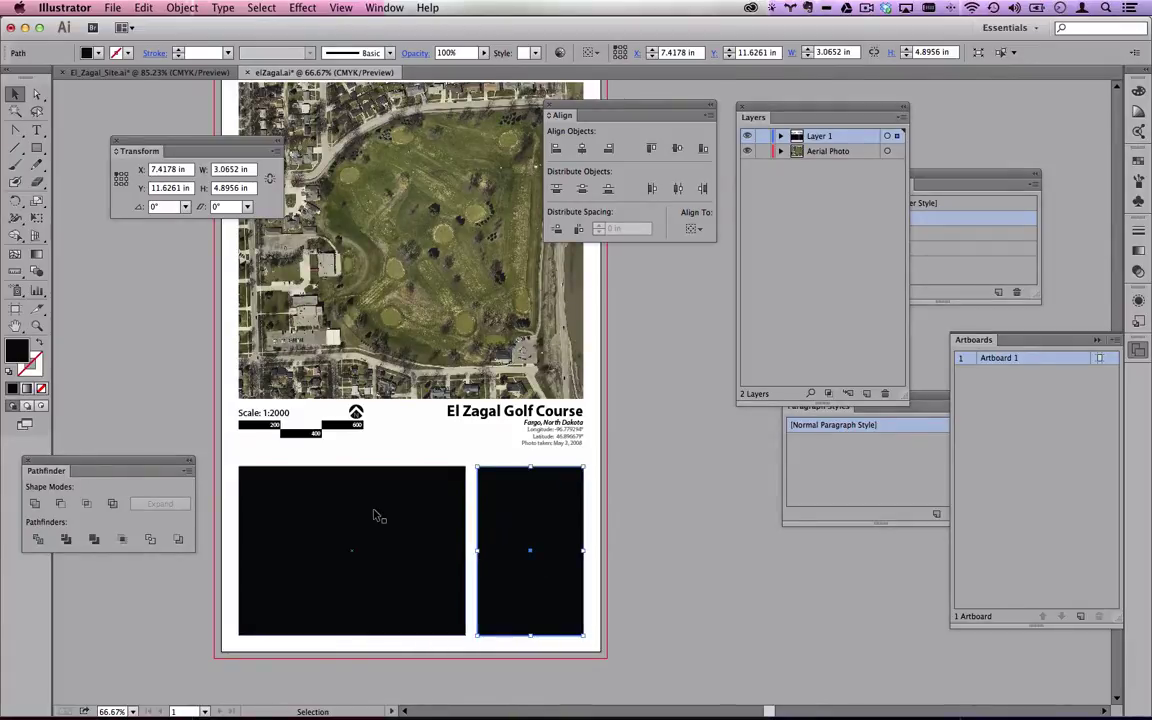
Nudge both rectangles up together until their top edge sits at about Y 11.39 in.
shift+click(436, 514)
key(Up)
key(Up)
key(Up)
key(Up)
key(Up)
key(Up)
key(Up)
key(Up)
key(Up)
key(Up)
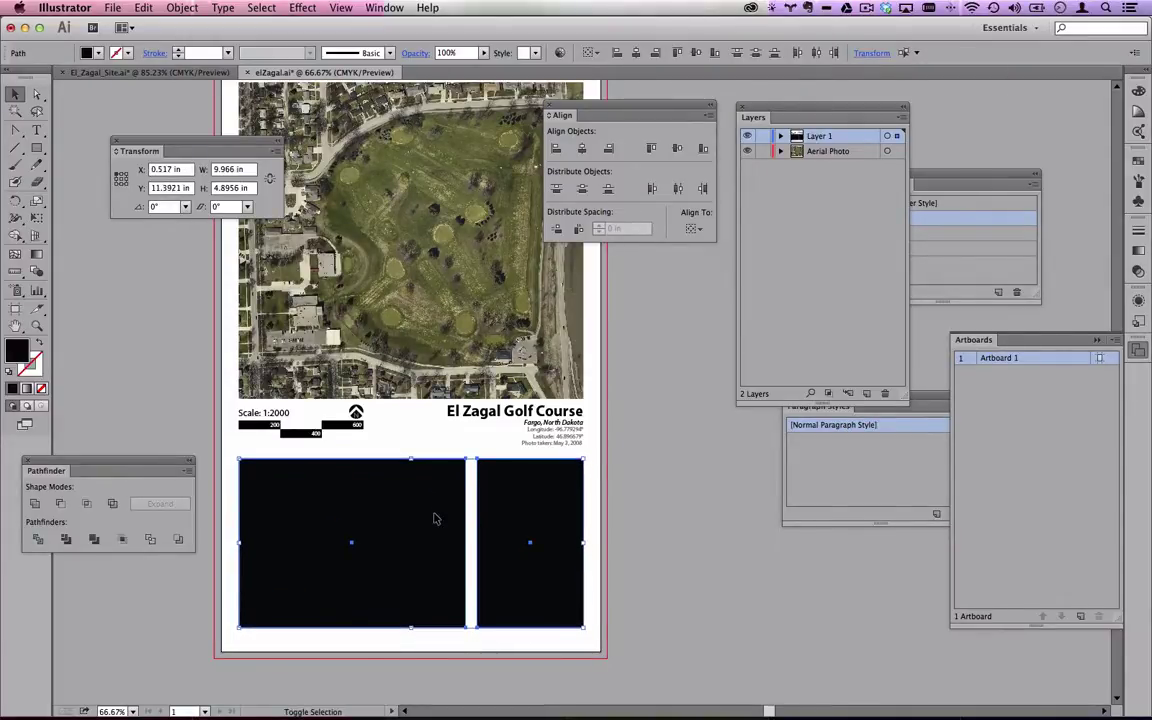
click(666, 541)
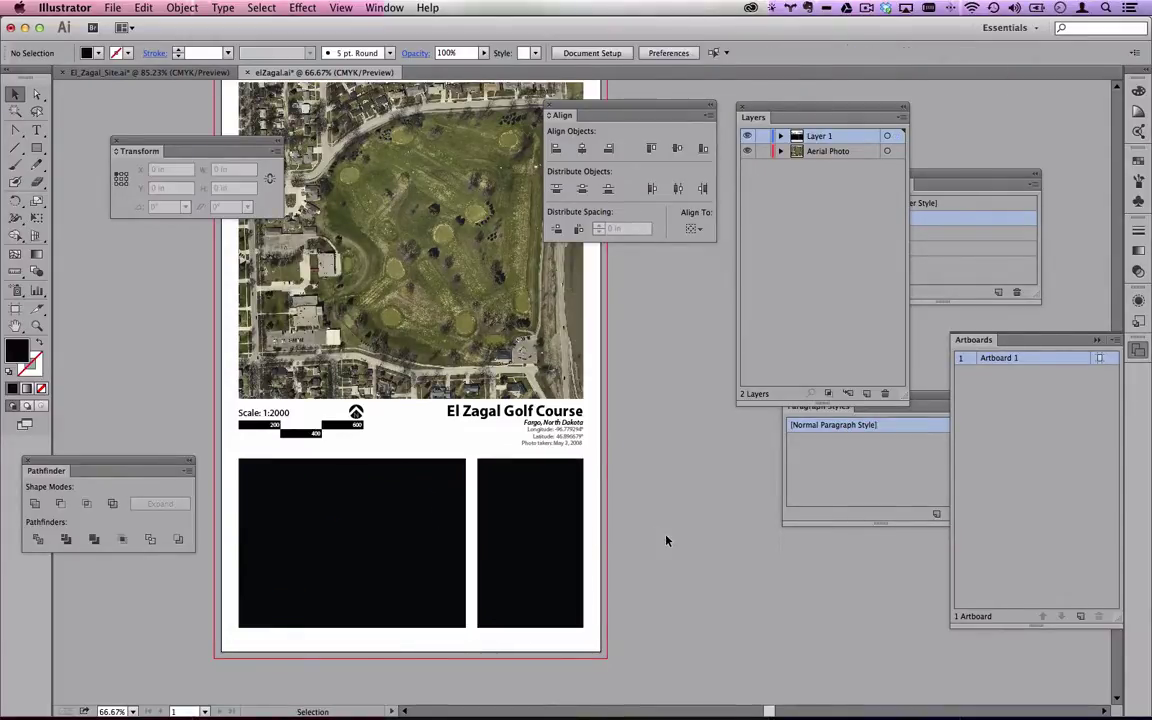
Fill both rectangles with light grey (#cecece).
click(386, 527)
shift+click(514, 509)
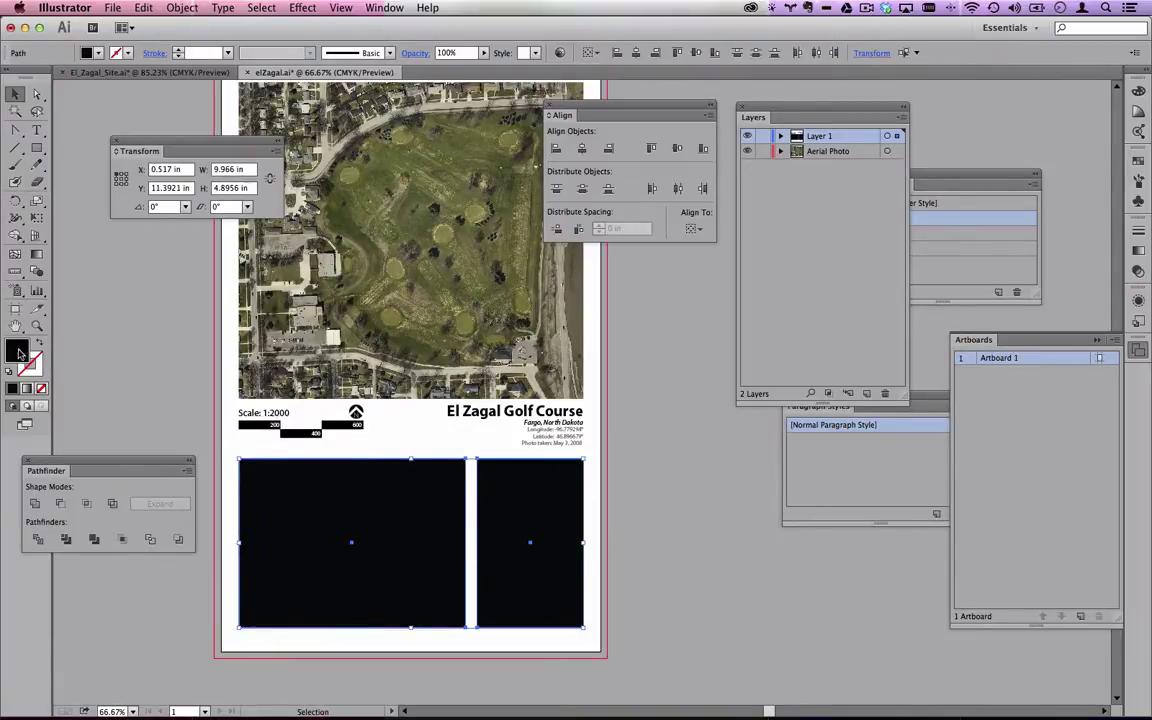
double_click(22, 354)
mouse_move(19, 152)
mouse_down()
mouse_move(28, 310)
mouse_move(12, 160)
mouse_up()
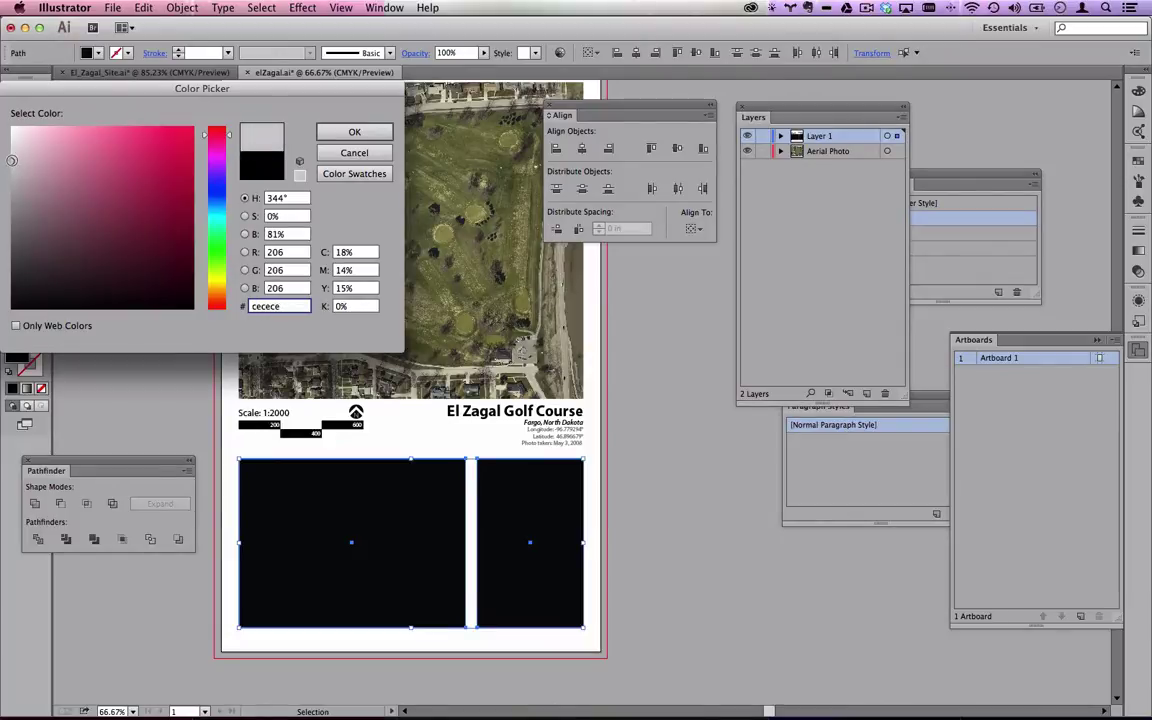
click(354, 131)
click(664, 462)
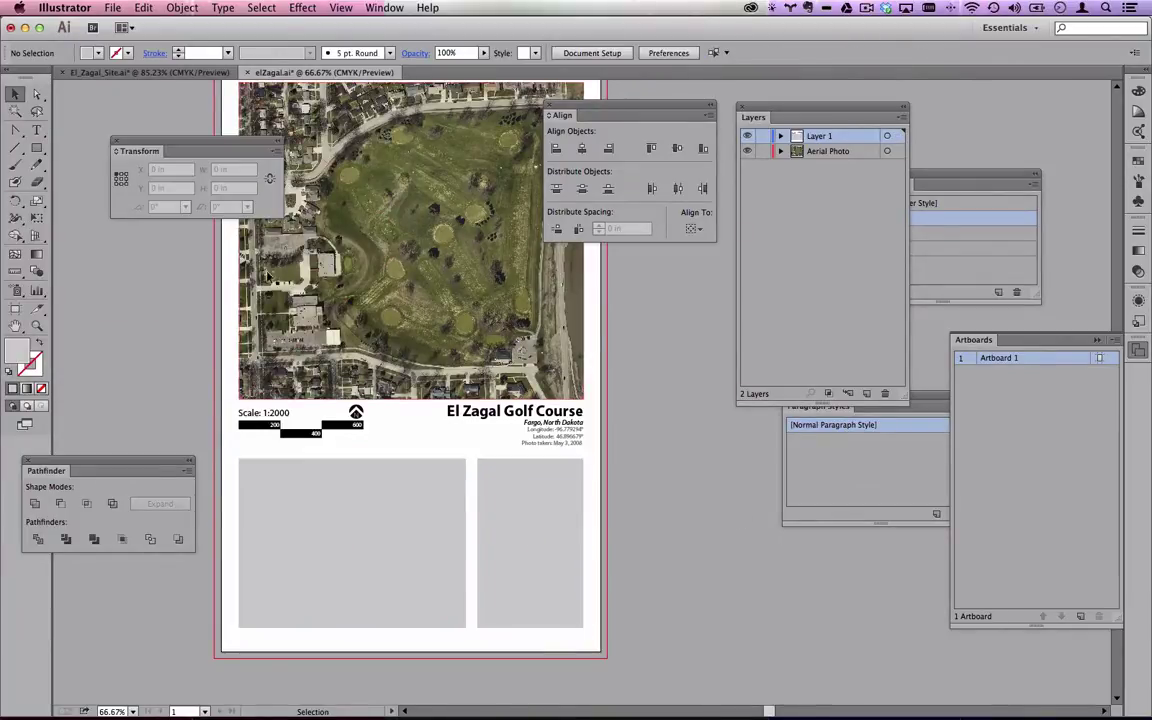
Add the text "Description goes here" in the wide grey rectangle, enlarged to about 40 pt and tilted diagonally across it.
click(37, 130)
click(276, 568)
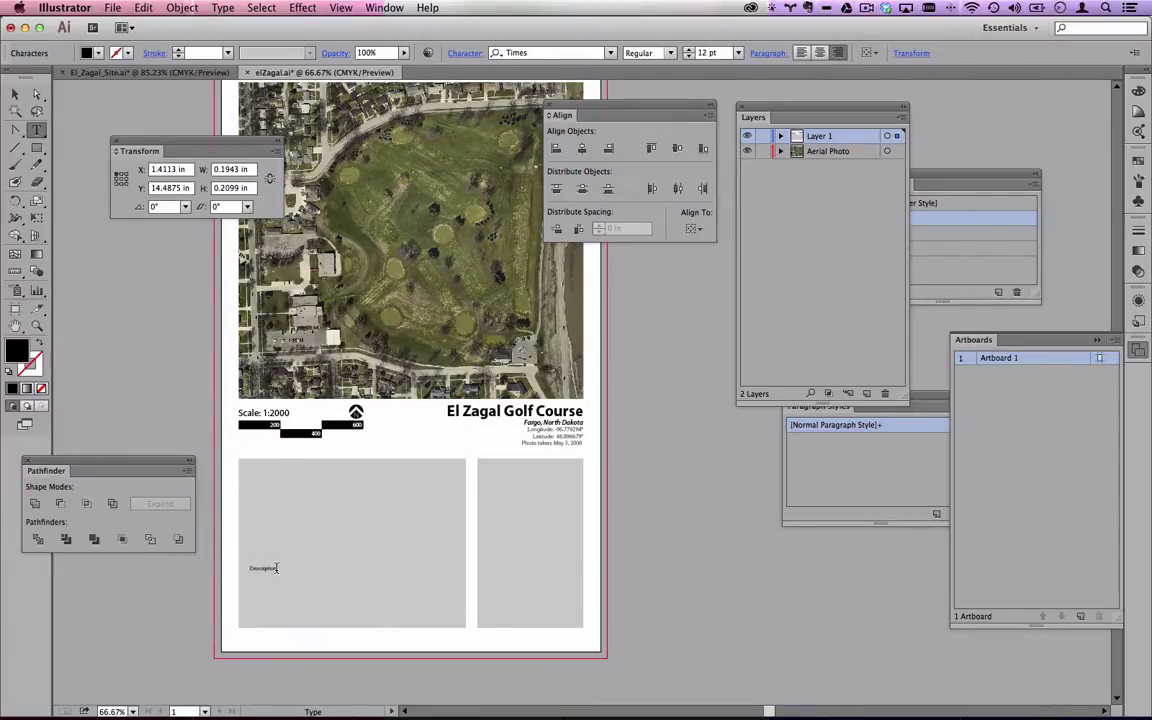
key(Escape)
click(252, 488)
click(272, 570)
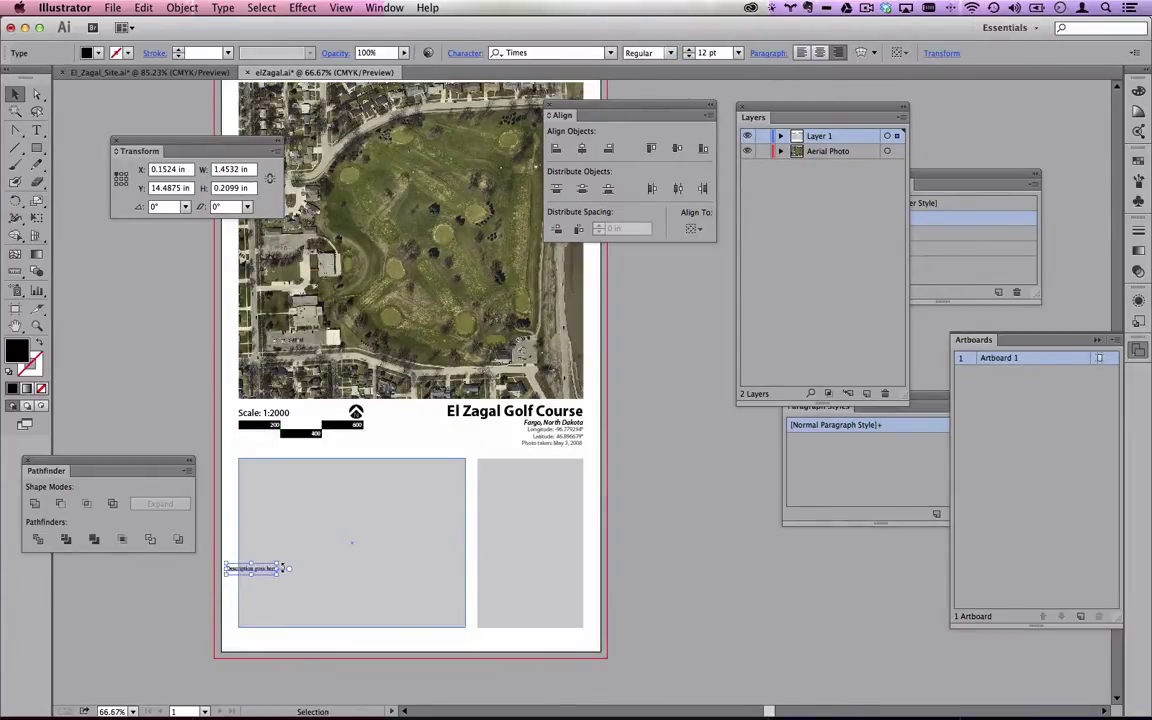
drag(286, 568, 394, 512)
key(a)
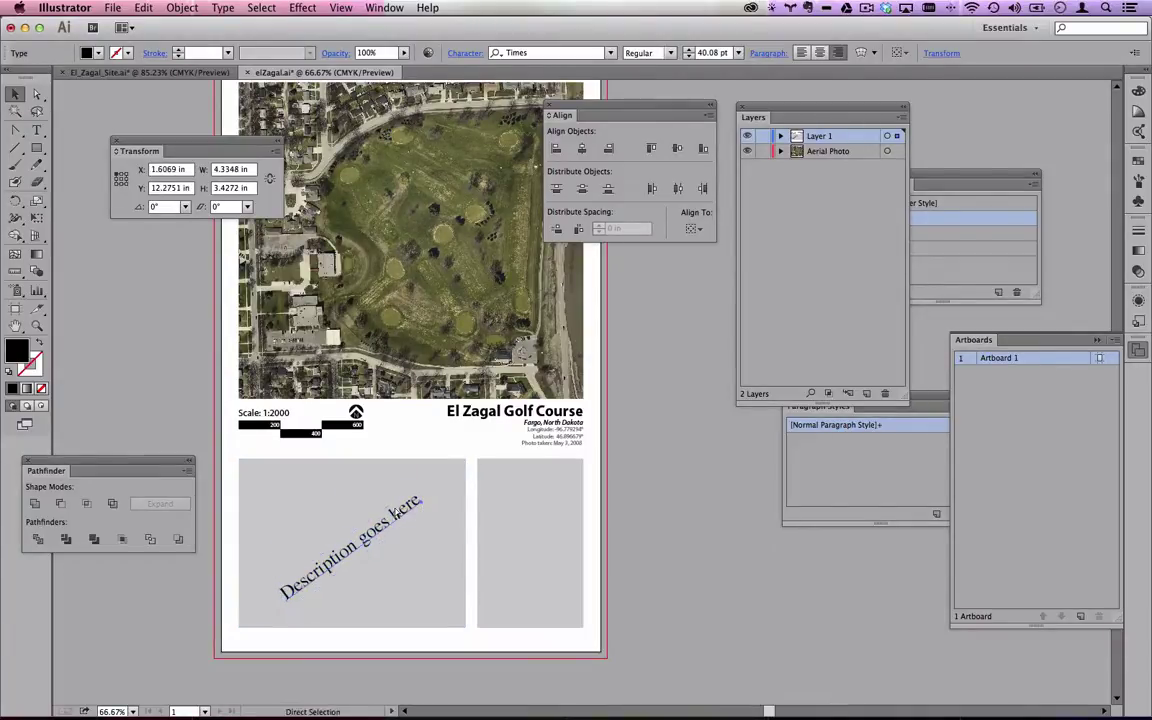
click(410, 533)
Copy the description text into the narrow grey rectangle, tilt it more steeply and change its wording to "legend".
key(v)
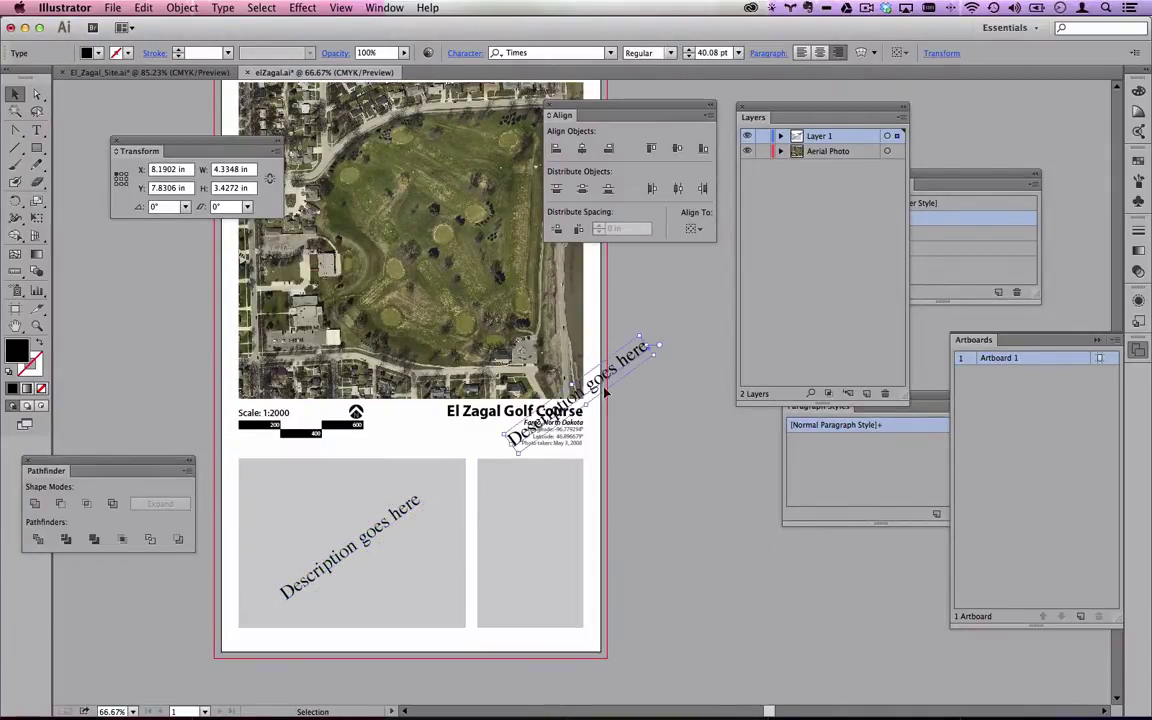
drag(645, 358, 562, 494)
double_click(562, 494)
key(ctrl+a)
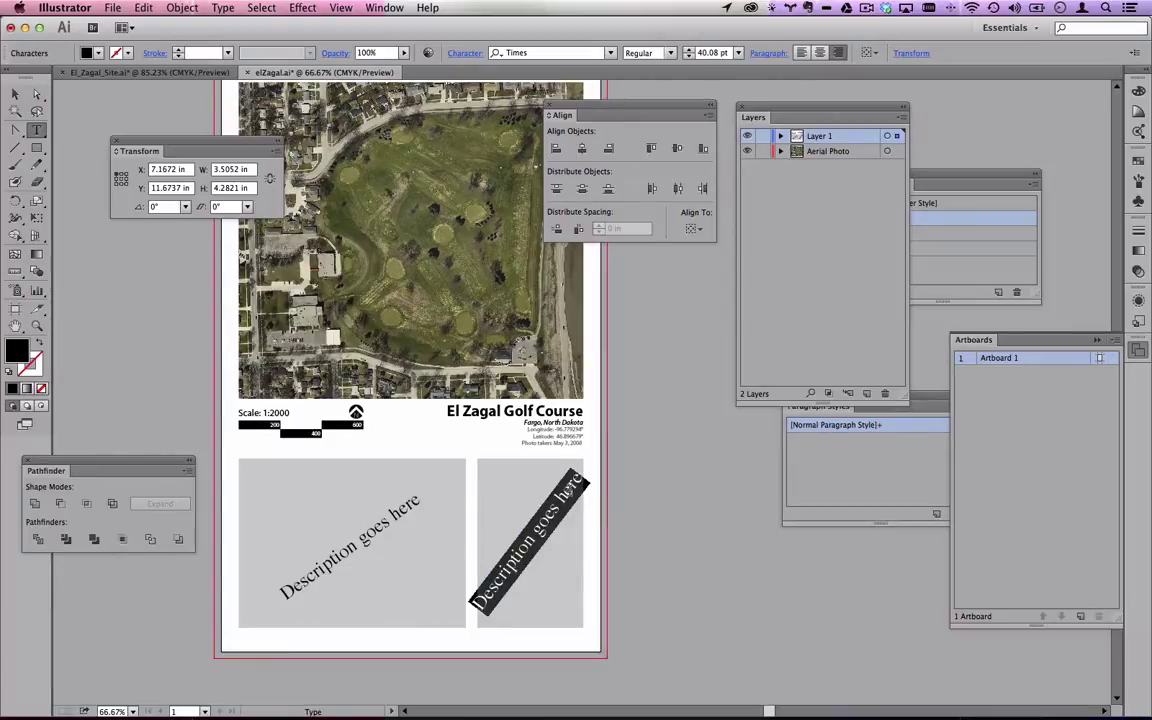
text(legend)
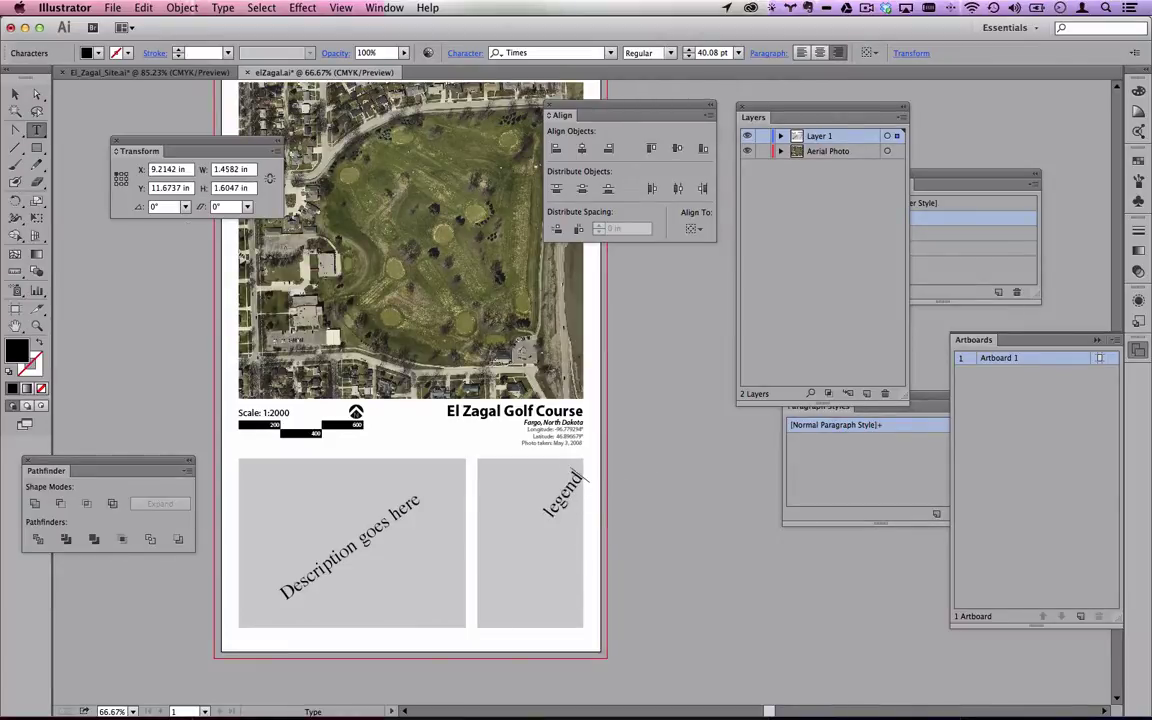
Move the "legend" text to the middle of the narrow grey rectangle.
click(15, 93)
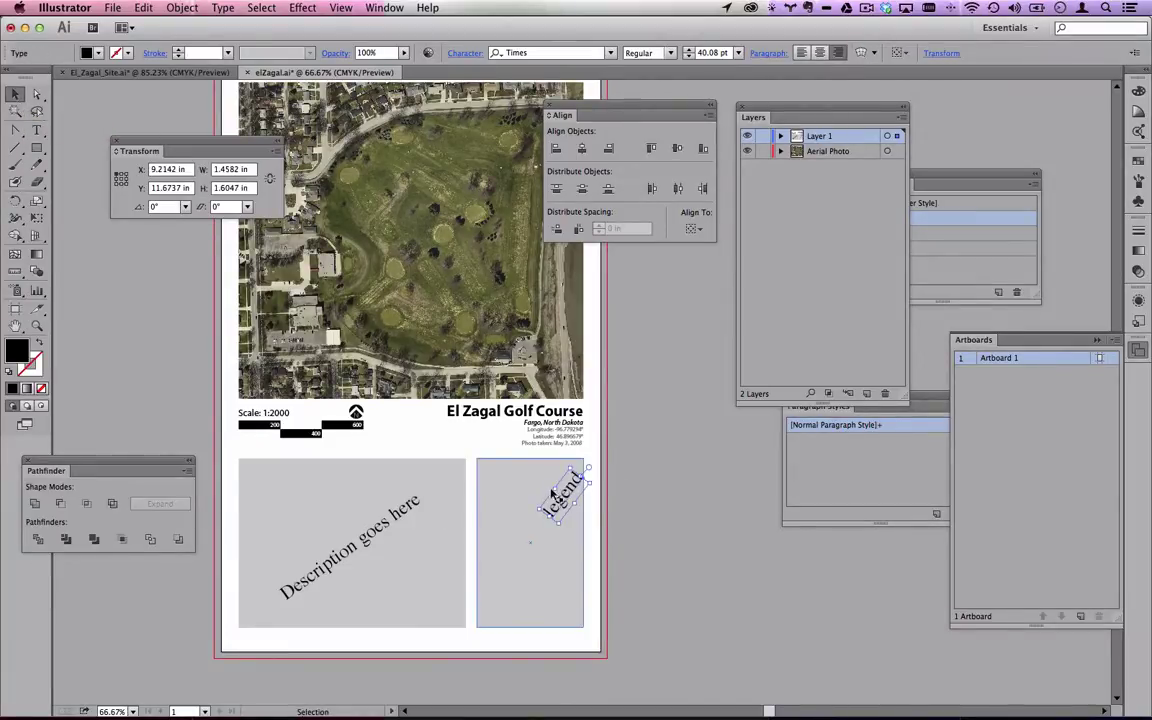
drag(566, 487, 697, 545)
click(690, 545)
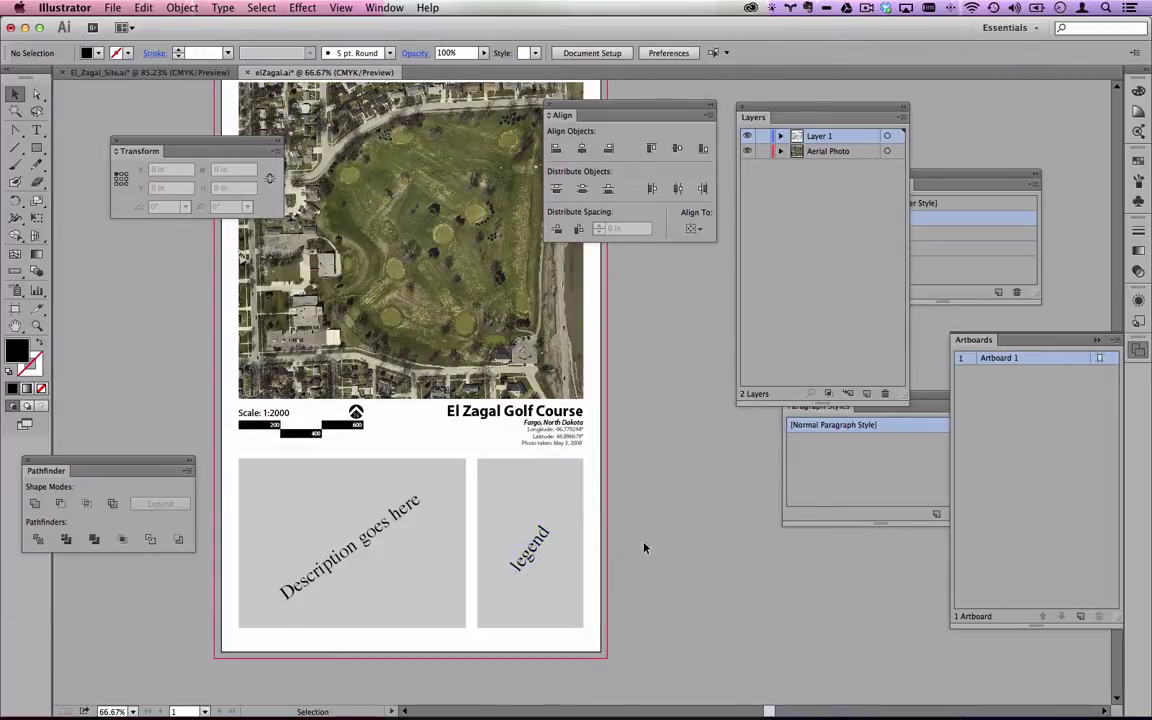
Recolour the "Description goes here" and "legend" texts light grey (#c9c9c9).
click(436, 503)
shift+click(540, 545)
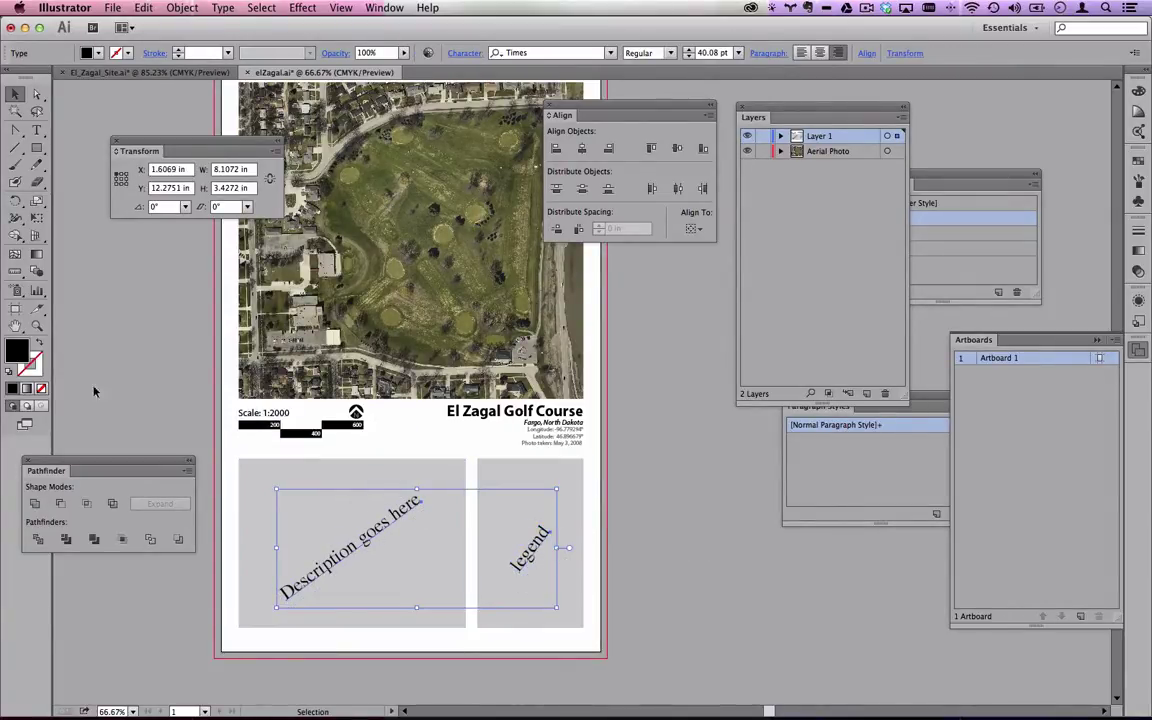
double_click(24, 348)
text(c9c9c9)
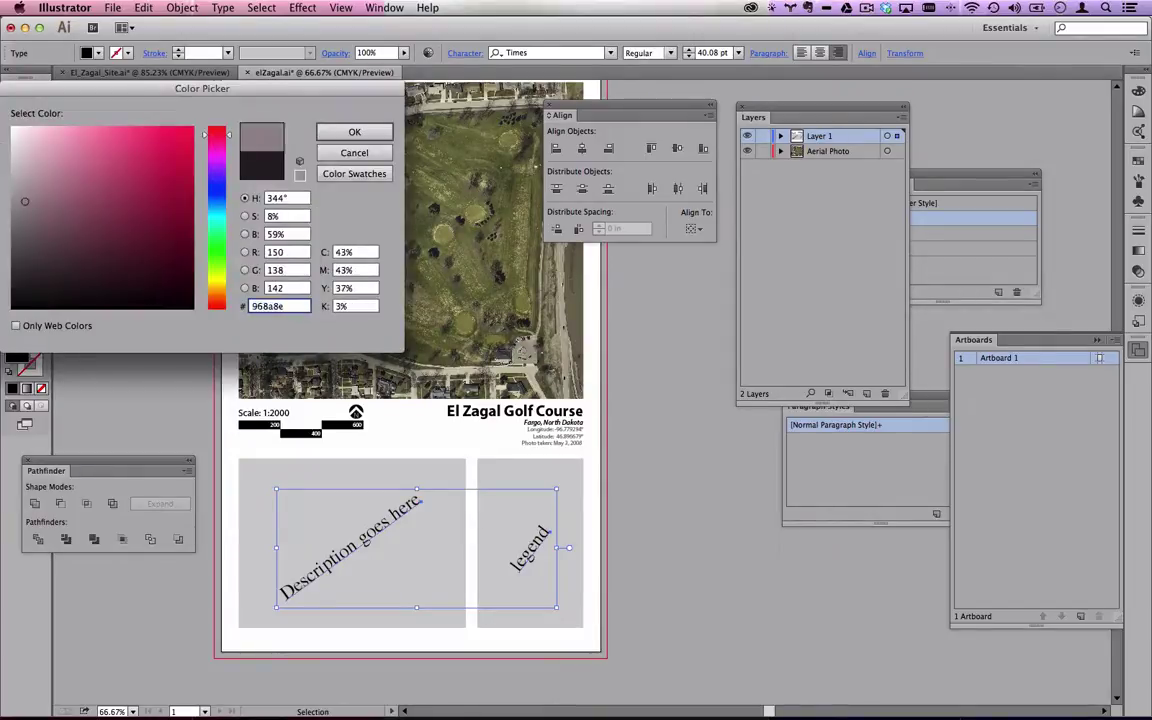
click(354, 132)
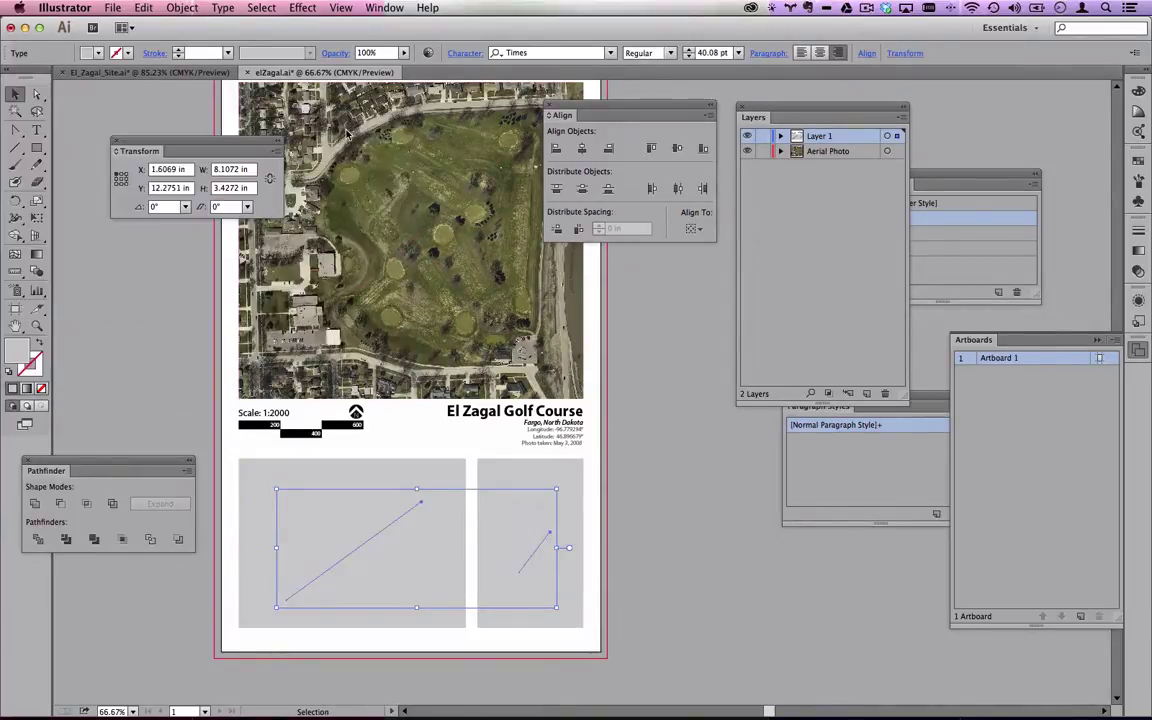
click(660, 515)
Fill both placeholder texts with medium grey (#999999) so they contrast with the light grey rectangles.
click(537, 541)
shift+click(391, 524)
double_click(27, 345)
text(999999)
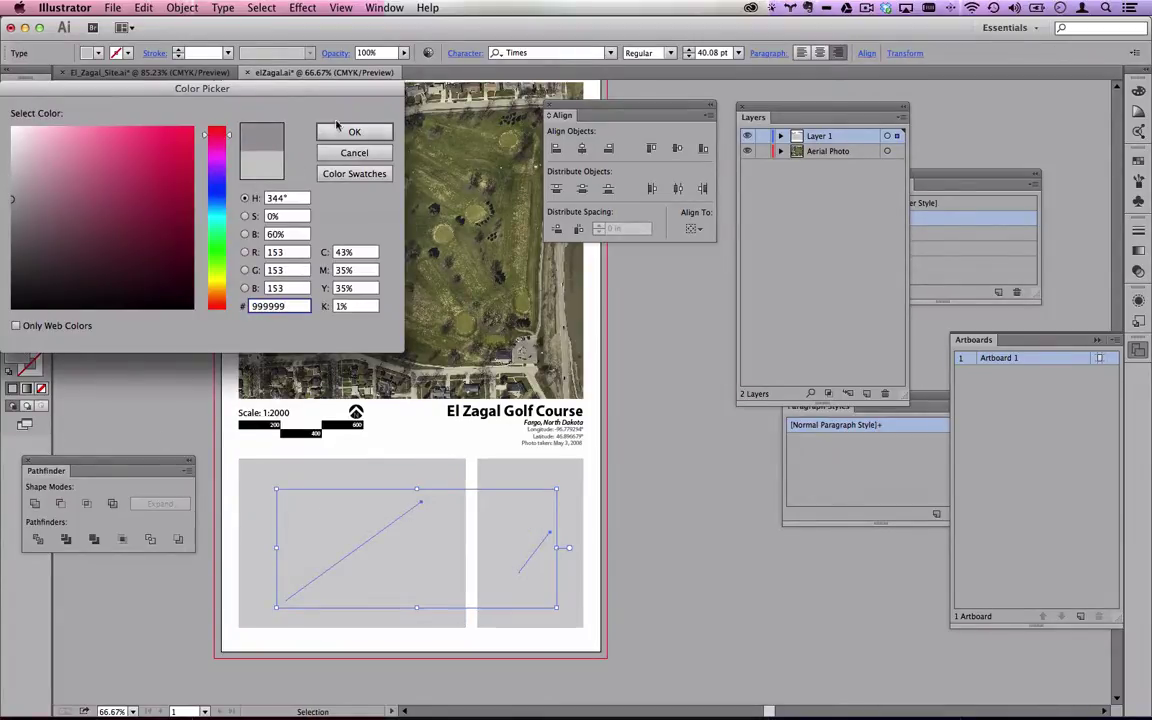
click(340, 129)
click(688, 558)
scroll(678, 522, up, 3)
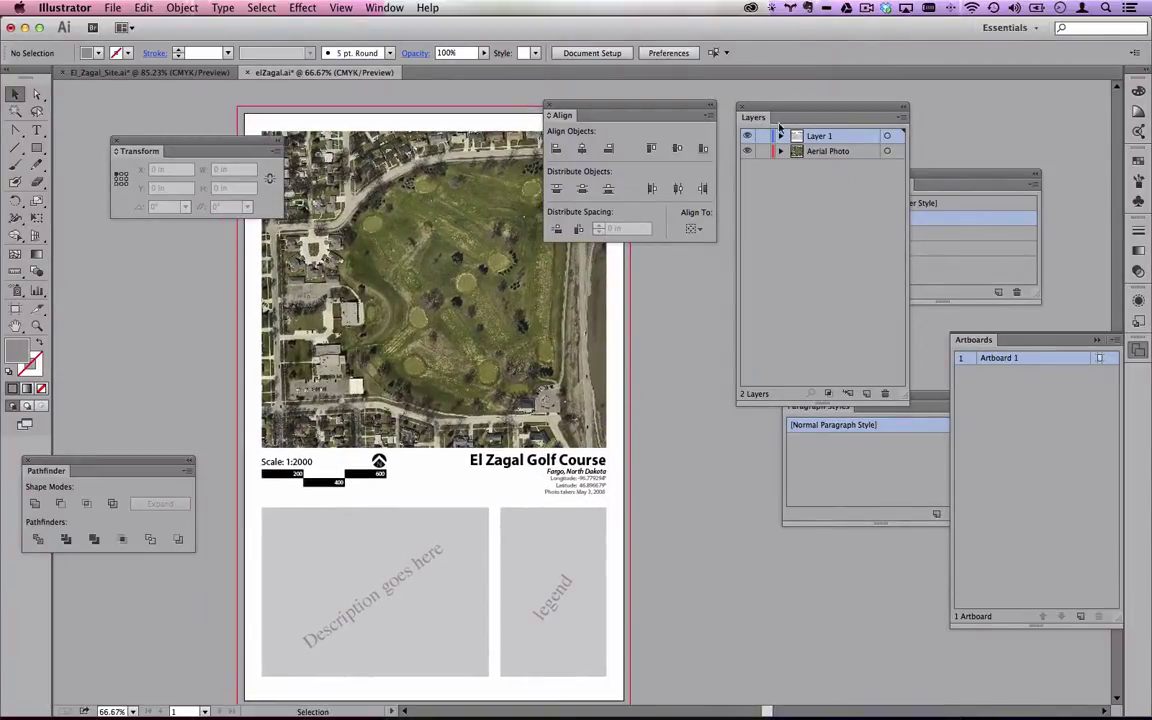
Close the Align panel and move the Layers panel next to the artboard, clear of the other panels.
drag(789, 110, 733, 202)
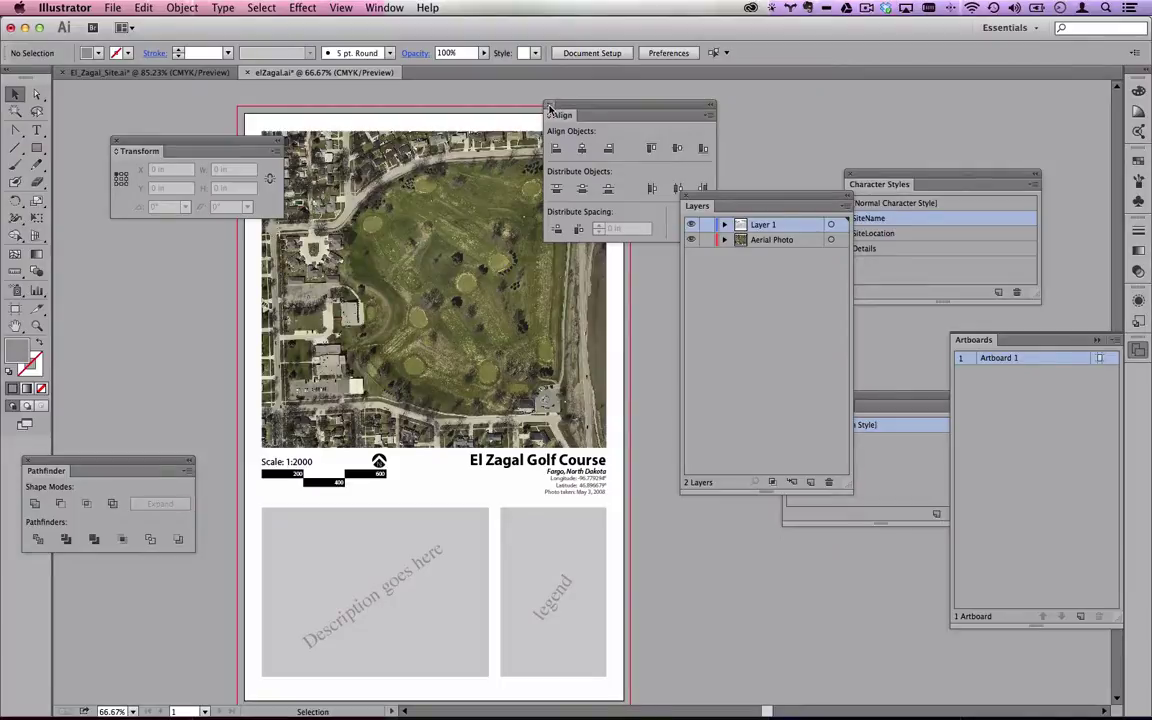
click(548, 105)
drag(754, 204, 706, 152)
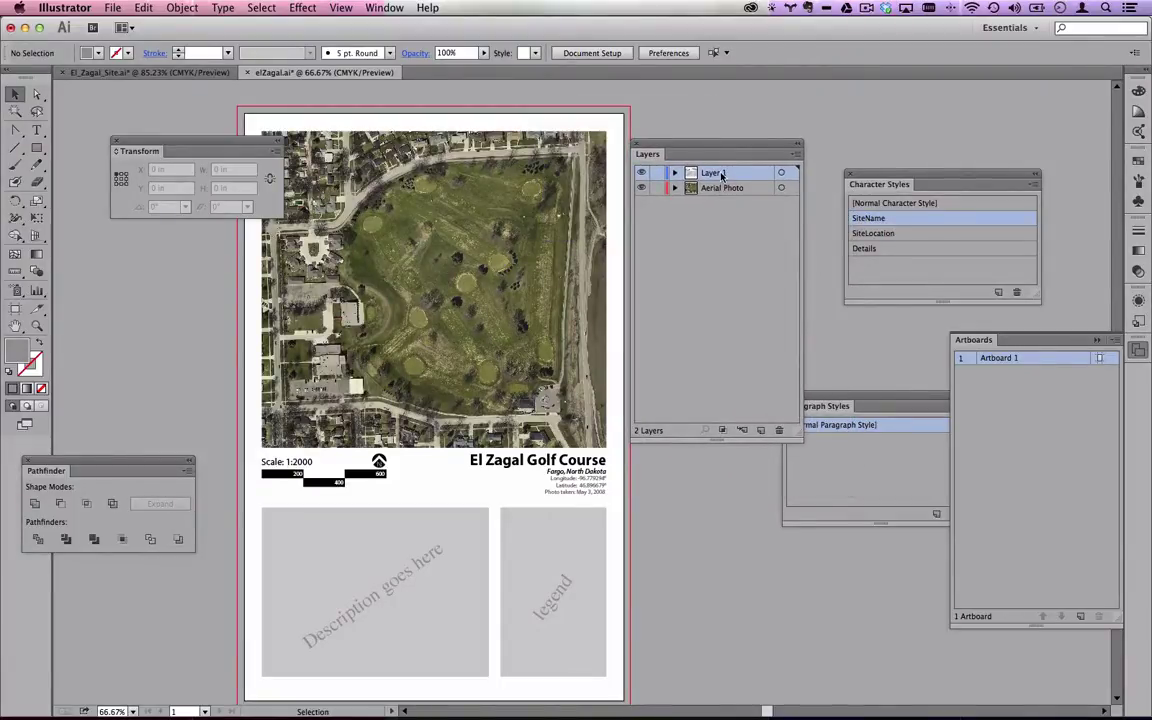
click(745, 322)
Add two new layers above Layer 1, named "Scale" and "Legend".
click(761, 431)
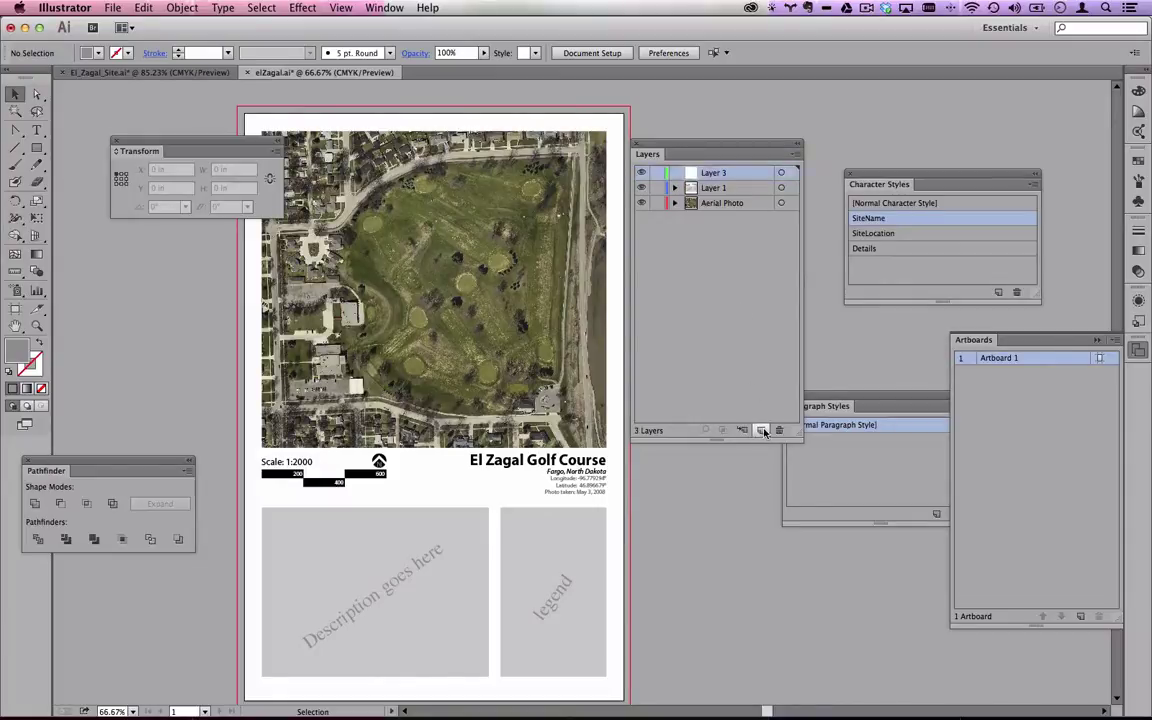
double_click(718, 173)
key(Return)
click(761, 430)
double_click(713, 174)
text(Legend)
key(Return)
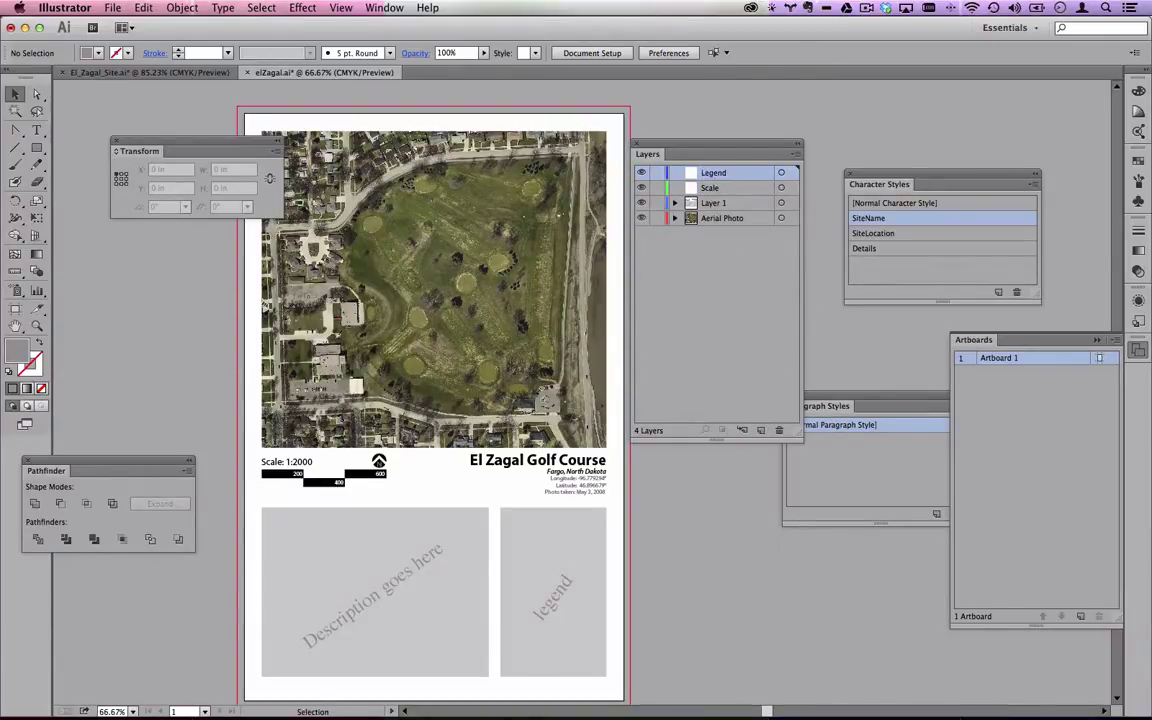
Add another new layer at the top of the layer stack and name it "Details".
click(761, 430)
double_click(718, 174)
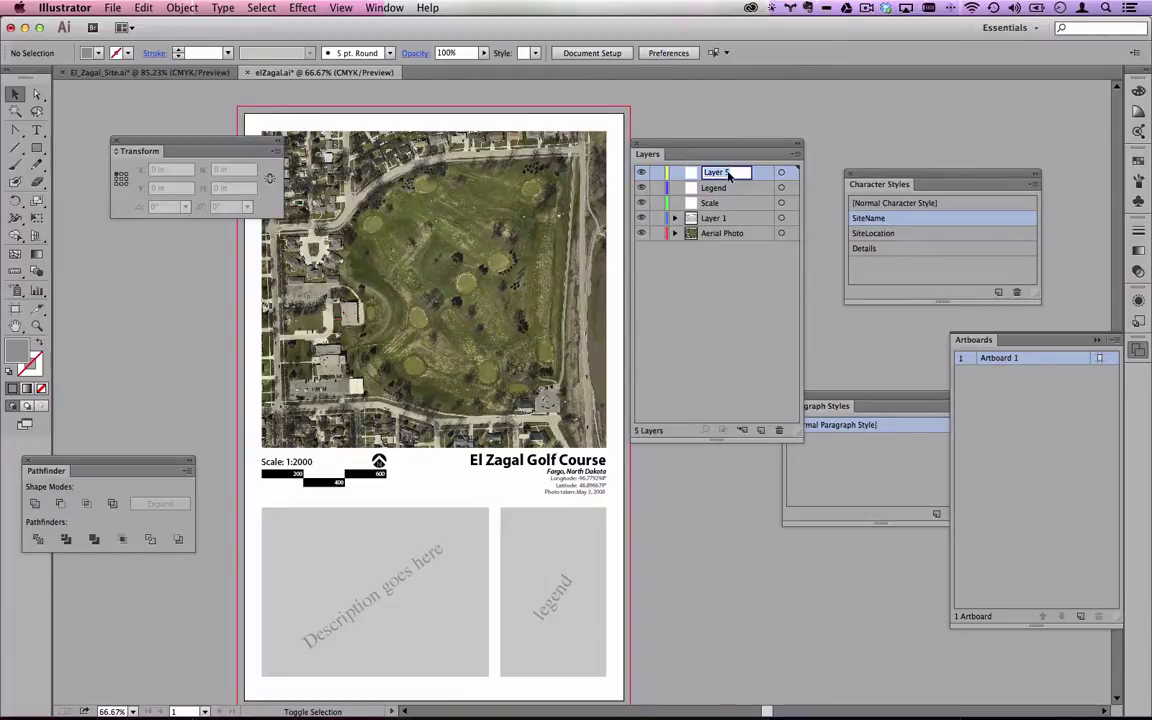
text(Nam)
text(Details)
key(Return)
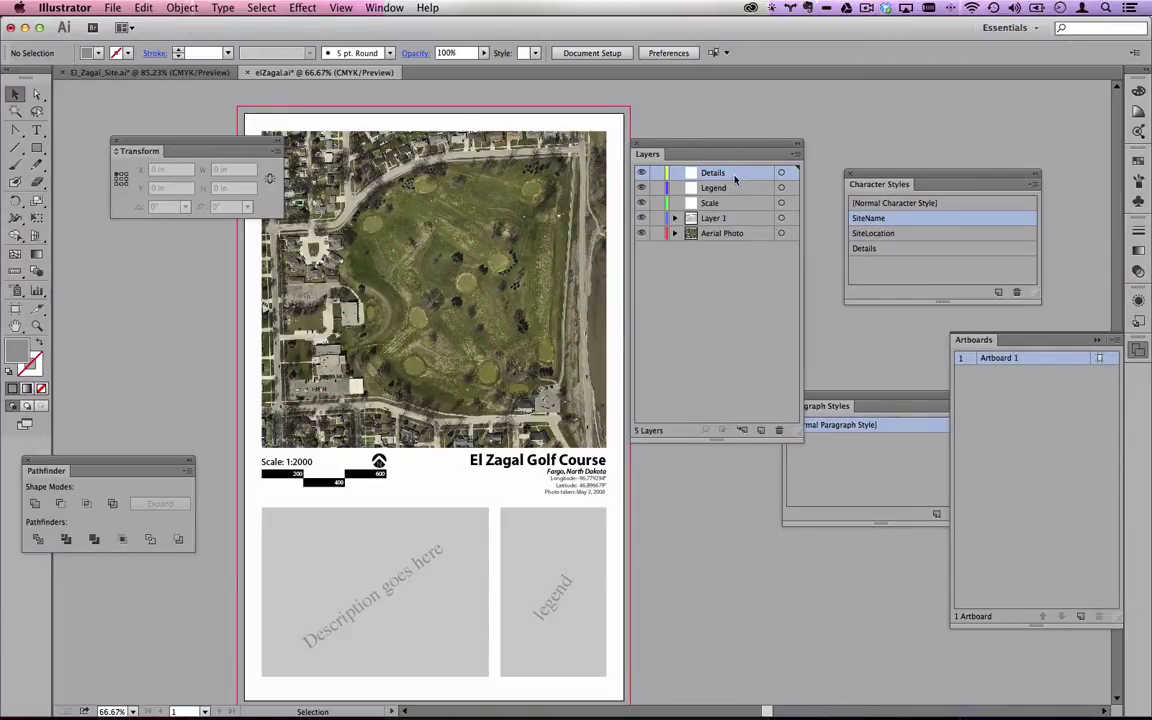
Move the El Zagal Golf Course title and the location details text from Layer 1 to the Details layer.
click(578, 481)
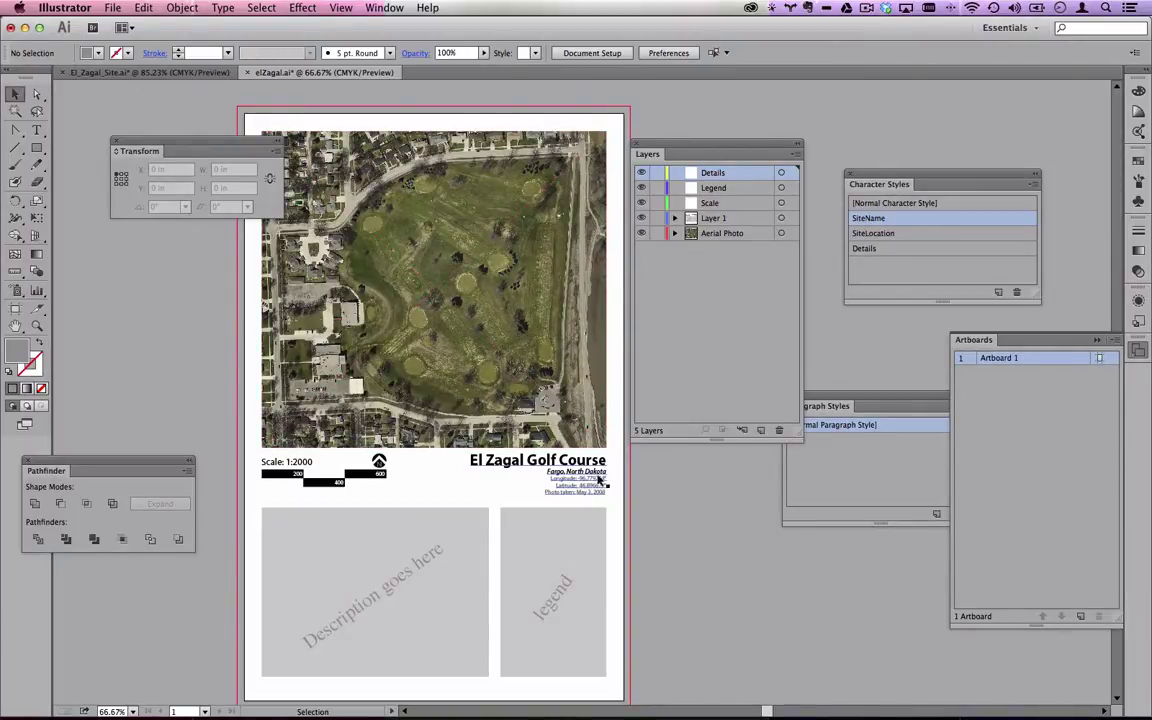
click(494, 462)
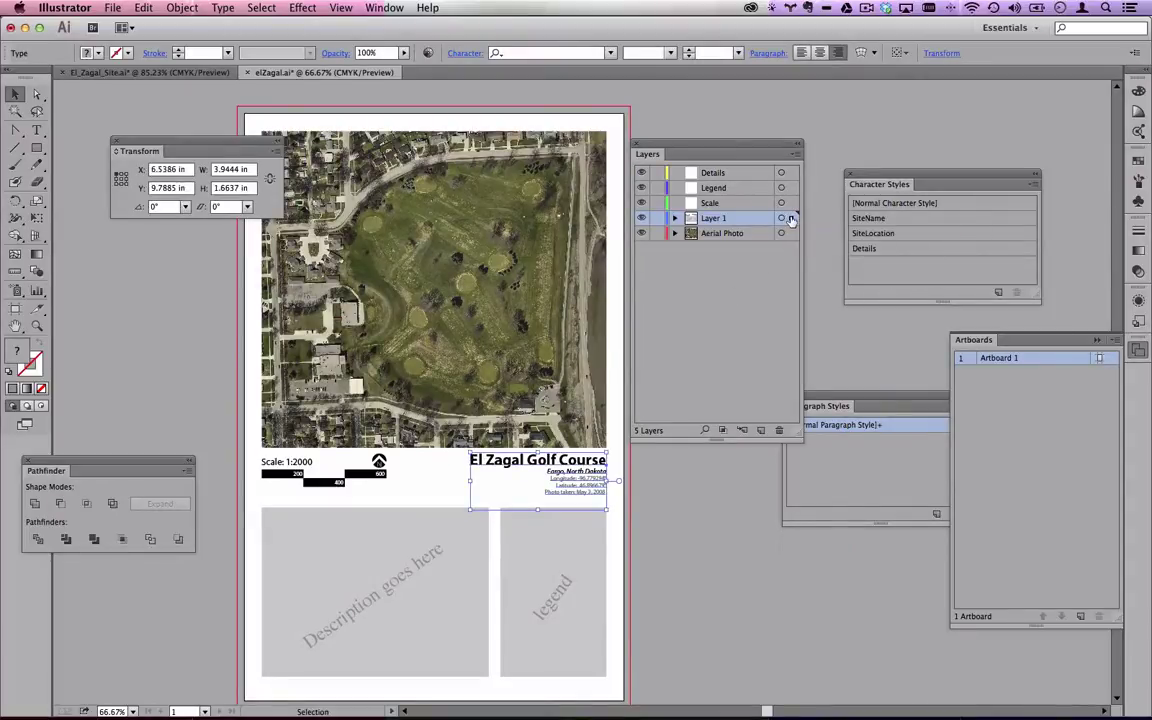
drag(791, 177, 791, 175)
click(362, 451)
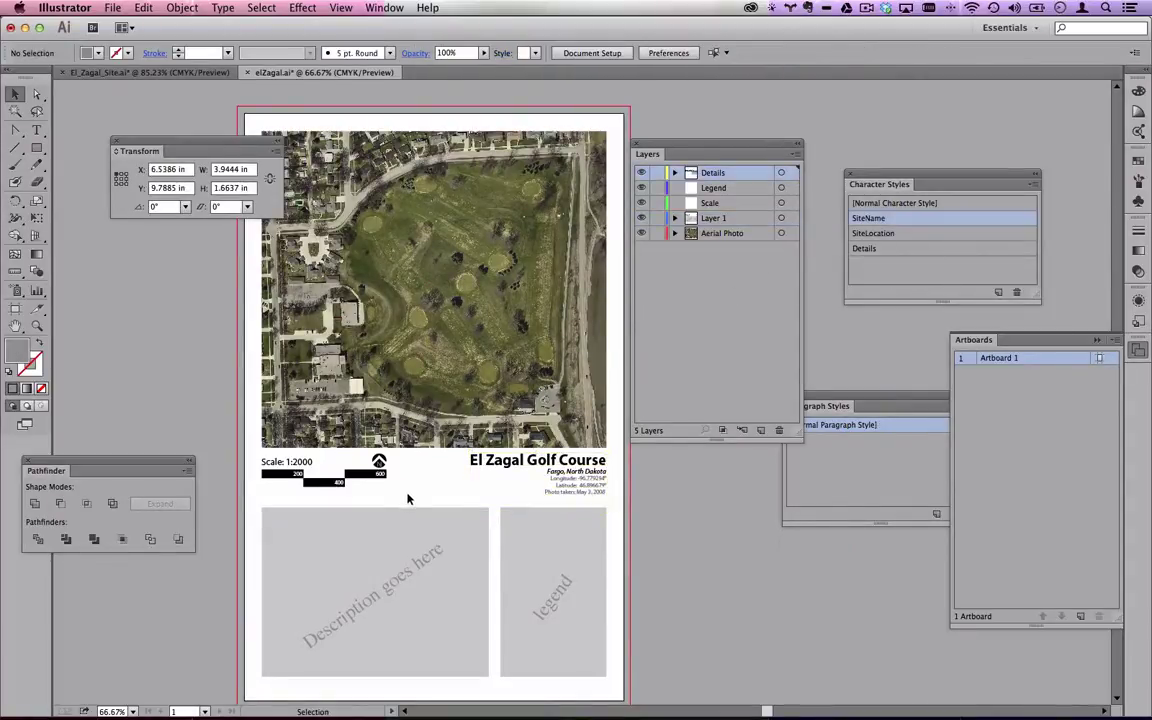
Enlarge the north arrow and place it just beyond the 600 end of the scale bar.
drag(296, 457, 403, 478)
click(410, 478)
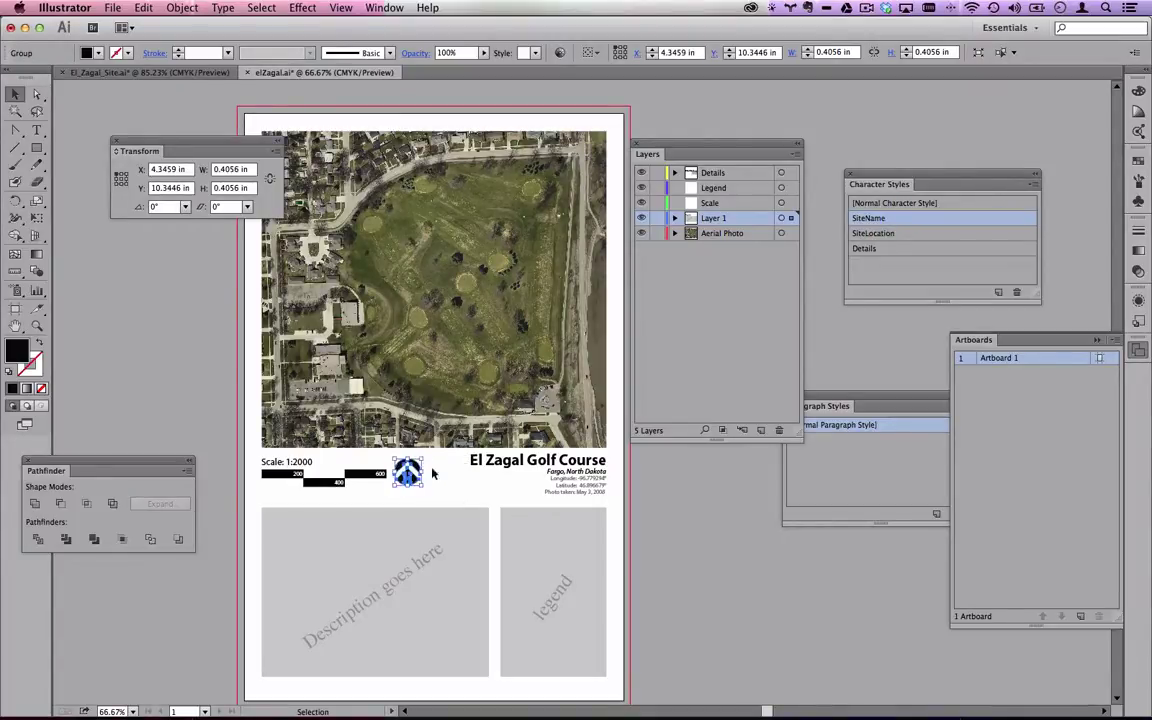
click(458, 502)
Check the layers in El_Zagal_Site.ai and move the scale text, scale bar and north arrow in elZagal.ai to the Scale layer.
click(137, 75)
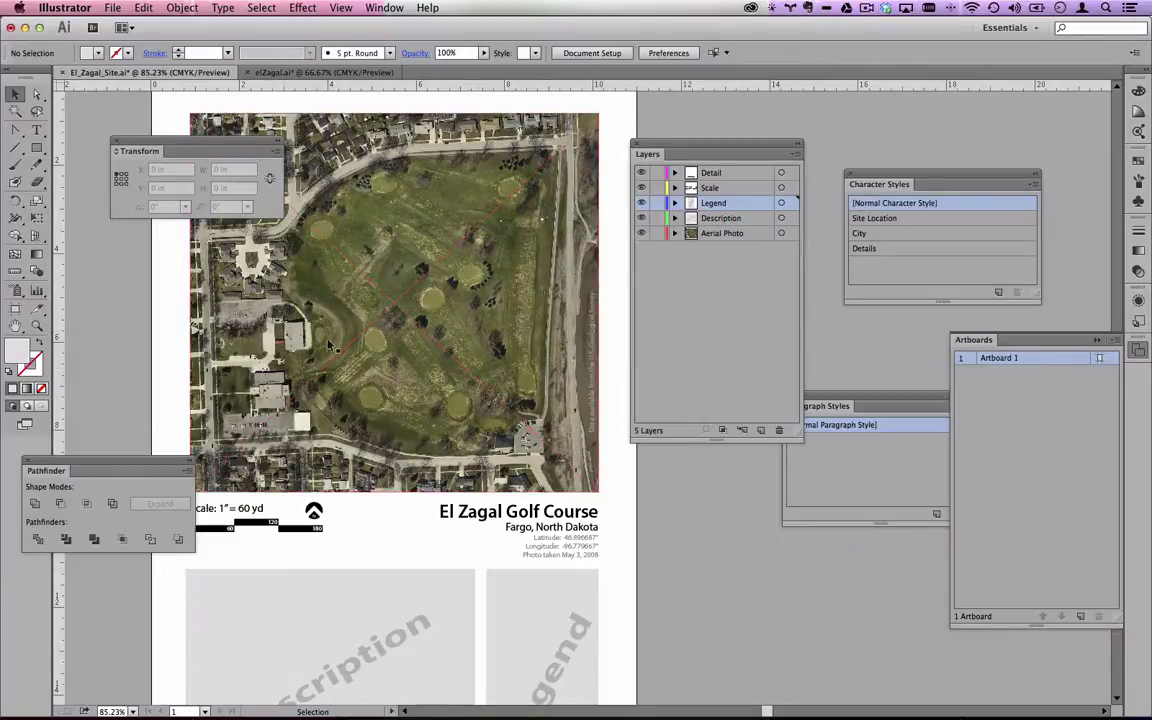
click(288, 74)
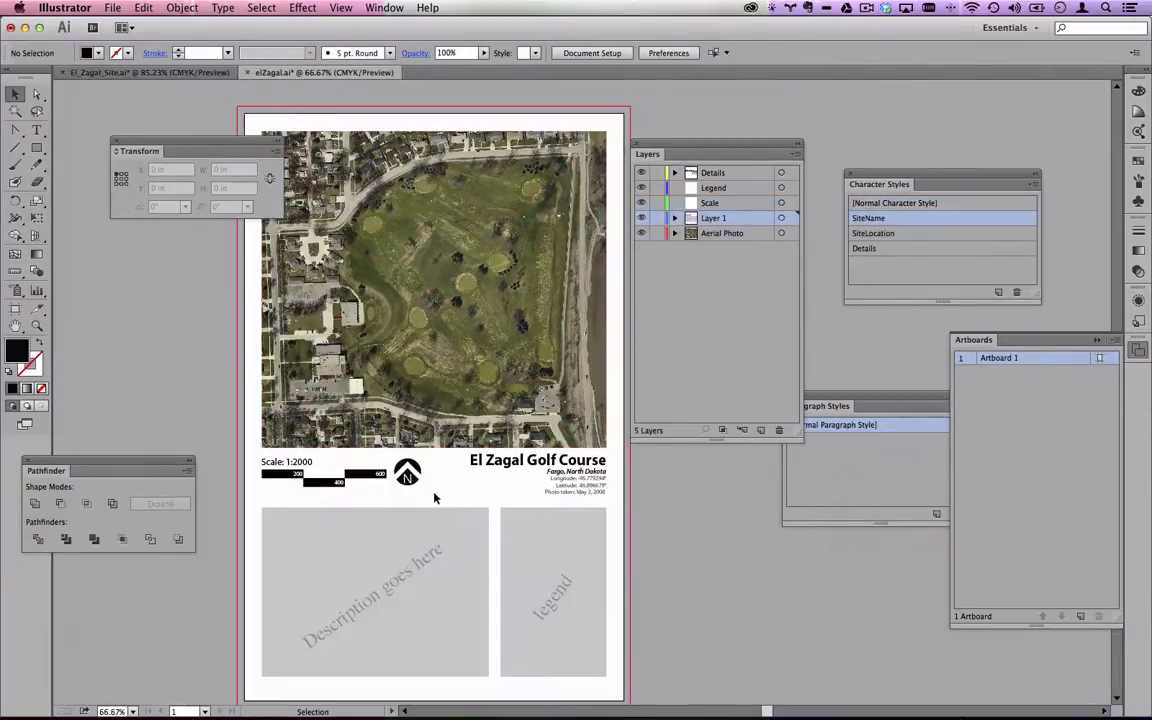
drag(383, 485, 224, 412)
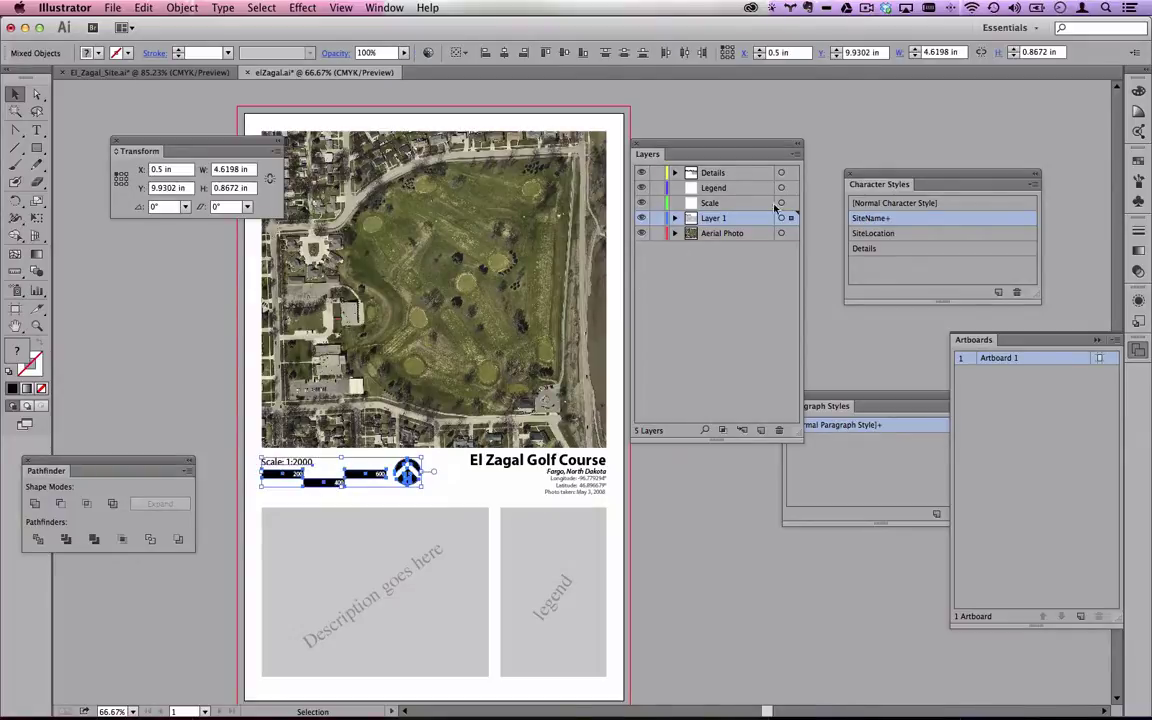
drag(792, 220, 790, 203)
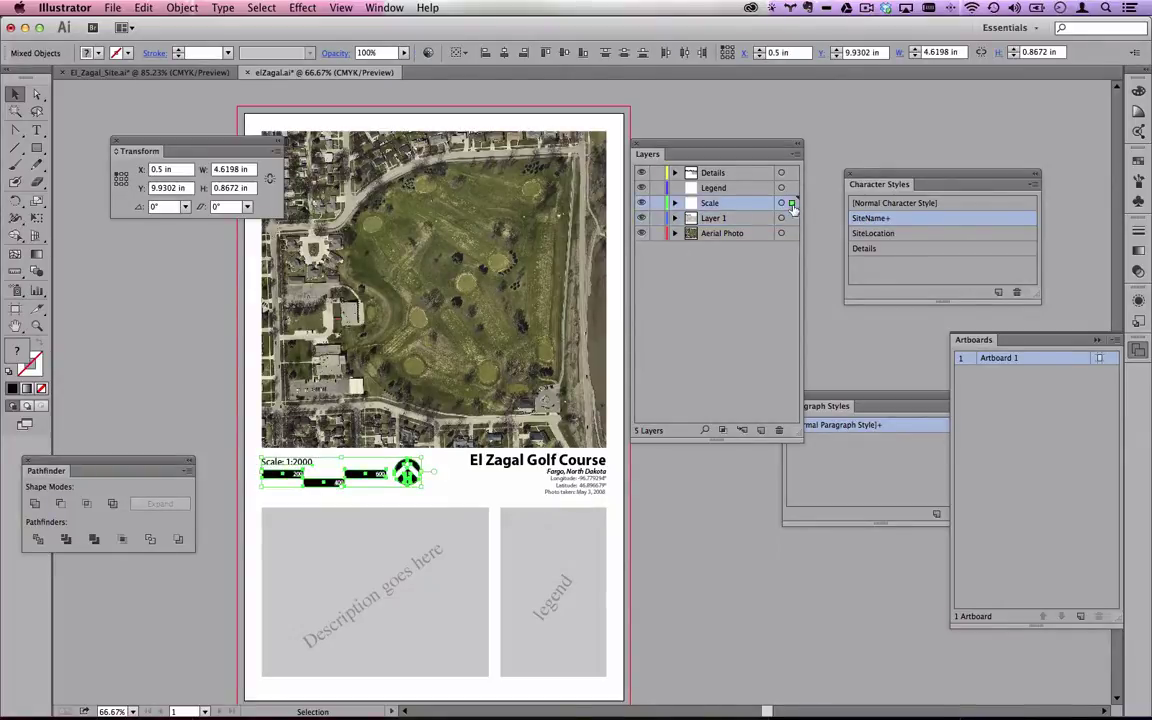
click(597, 598)
click(656, 630)
Move both grey rectangles and their placeholder texts from Layer 1 to the Legend layer.
scroll(656, 600, down, 3)
drag(618, 588, 251, 408)
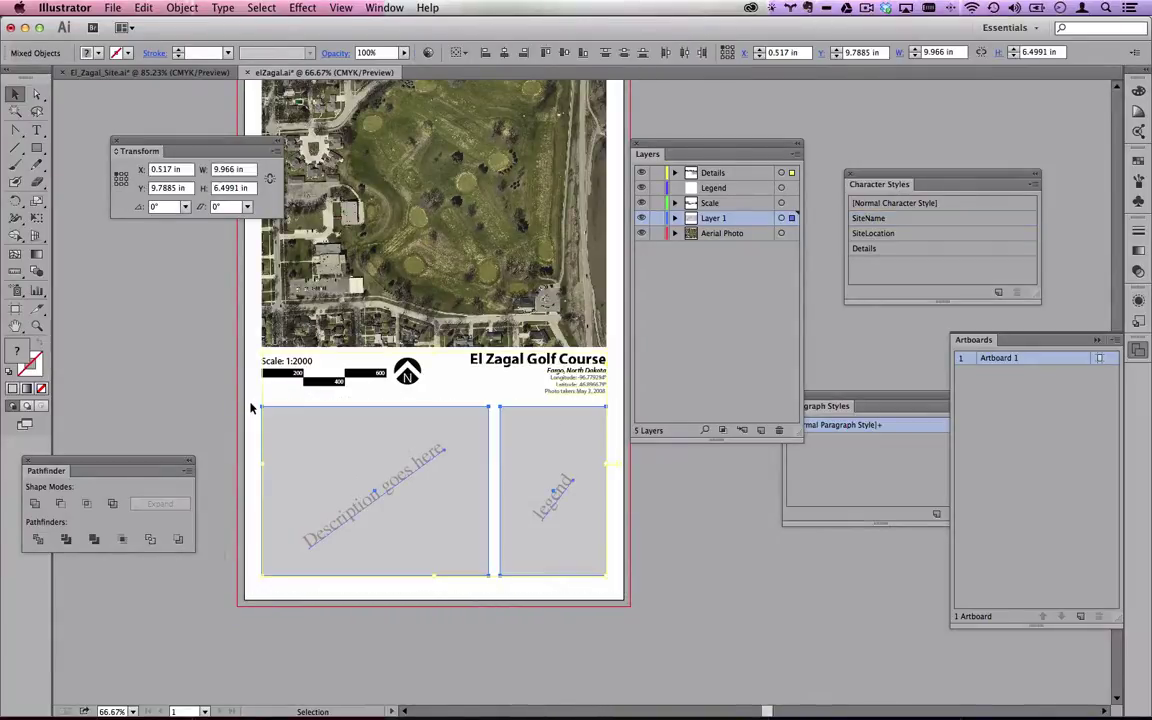
click(553, 495)
shift+click(568, 542)
shift+click(447, 495)
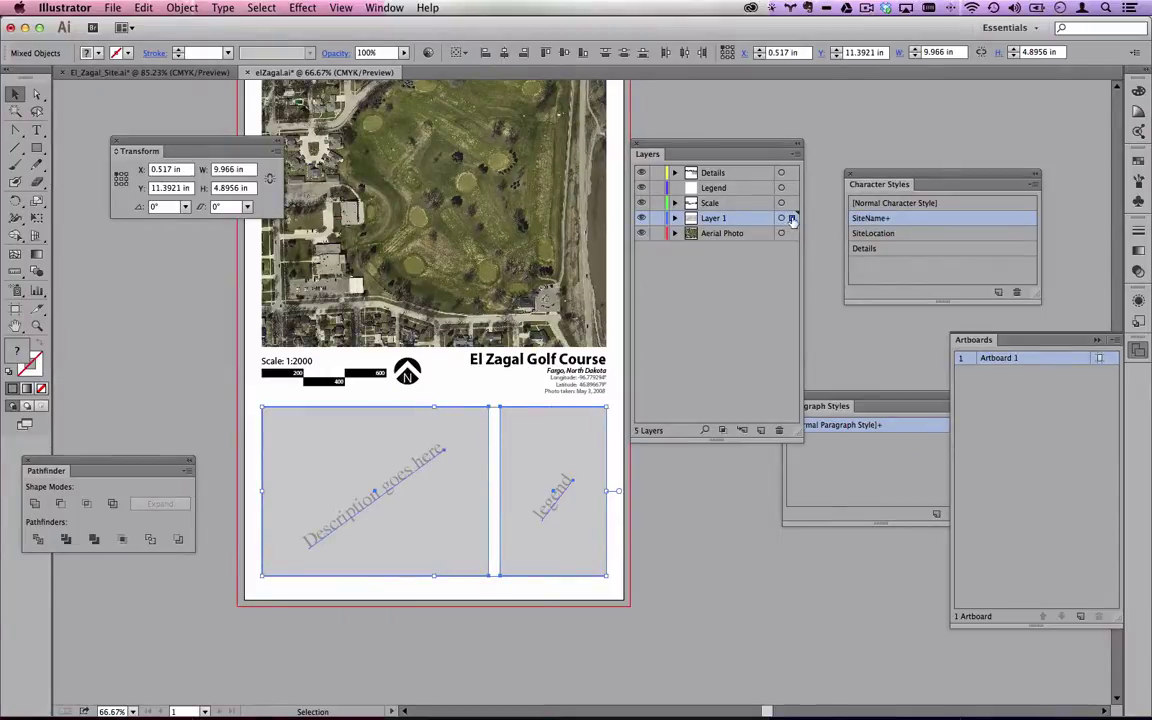
drag(791, 218, 791, 187)
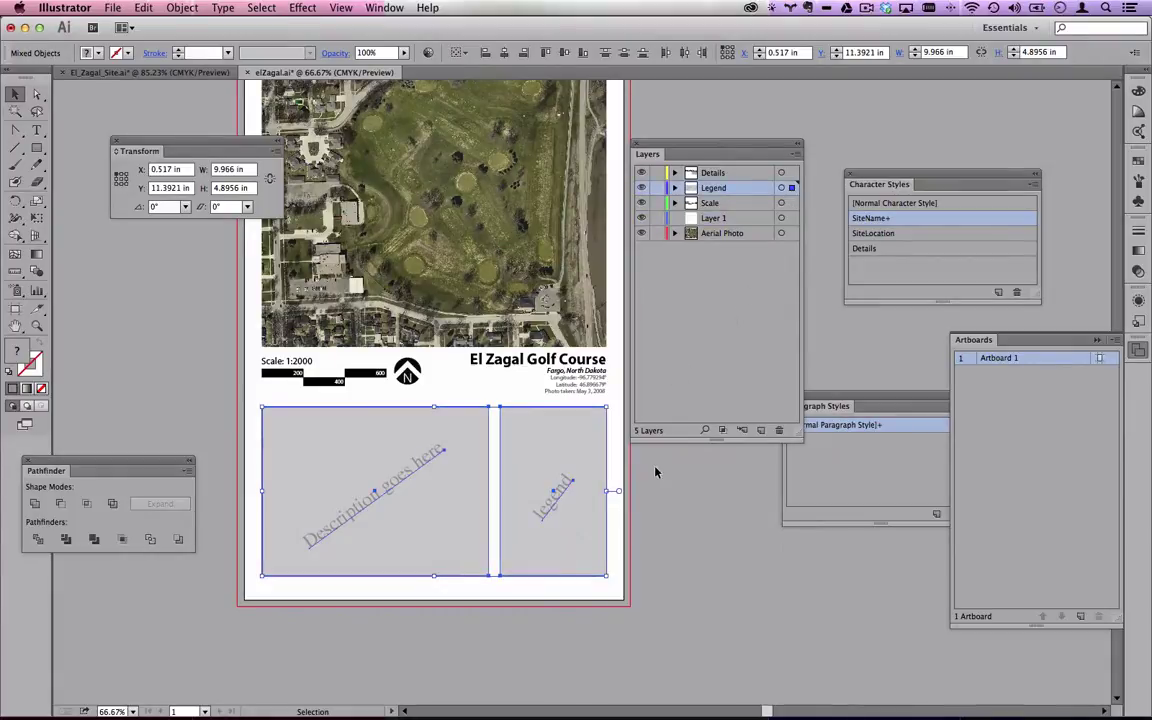
Delete the empty Layer 1.
click(670, 499)
drag(717, 218, 779, 430)
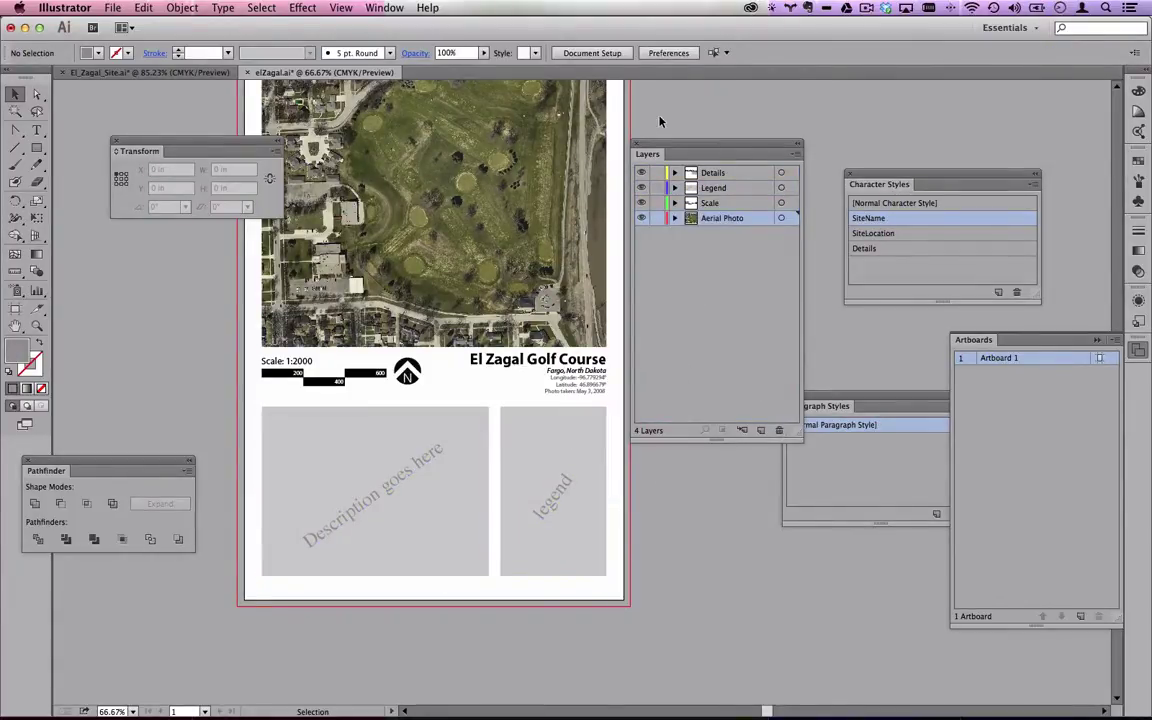
drag(609, 116, 591, 213)
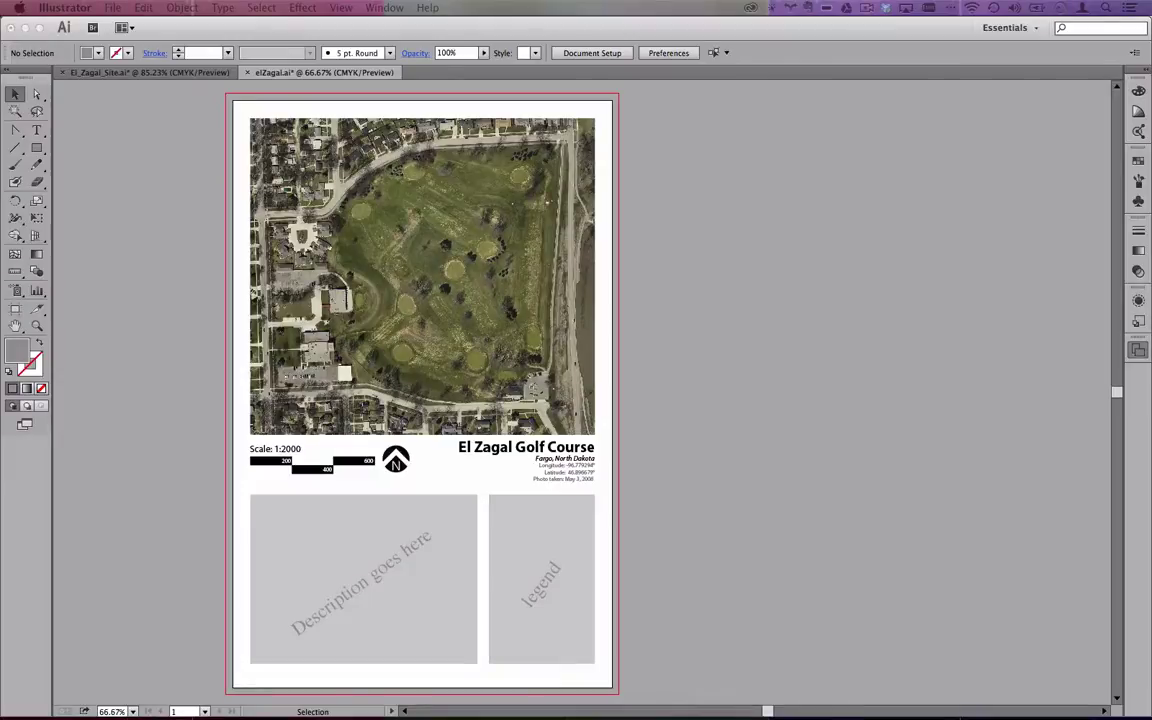
Switch to Chrome and copy the acknowledgement "Data available from the U.S. Geological Survey." from the USGS Data Citation page.
click(40, 450)
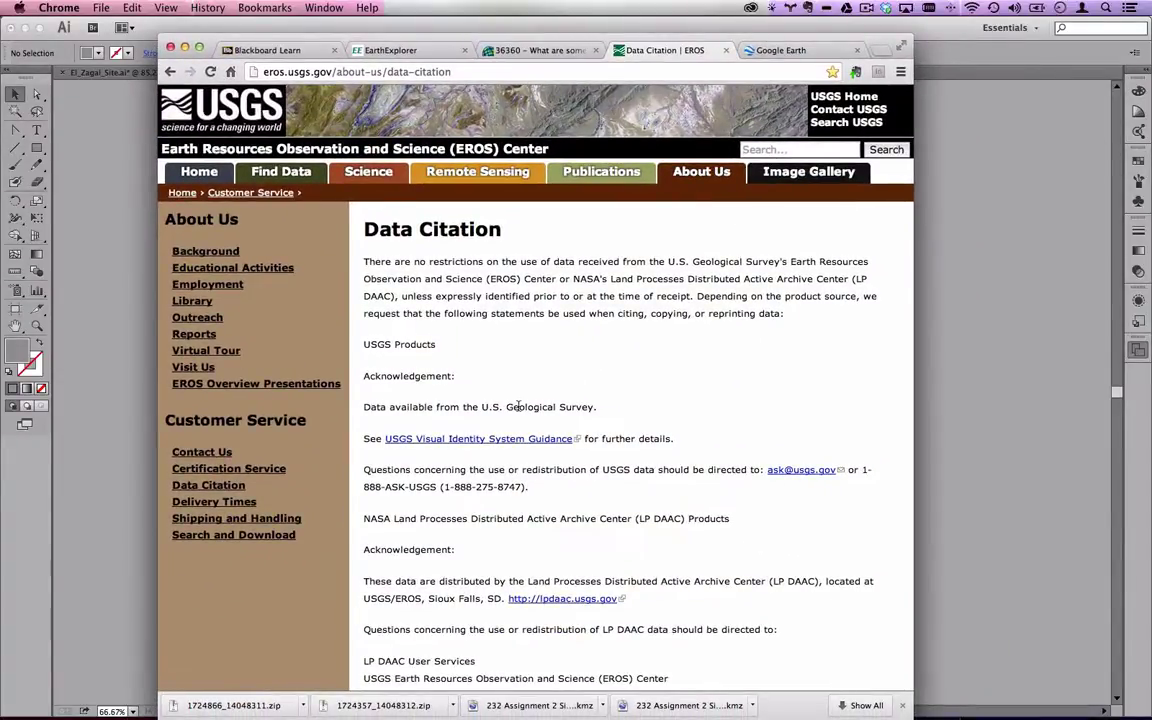
drag(366, 407, 601, 405)
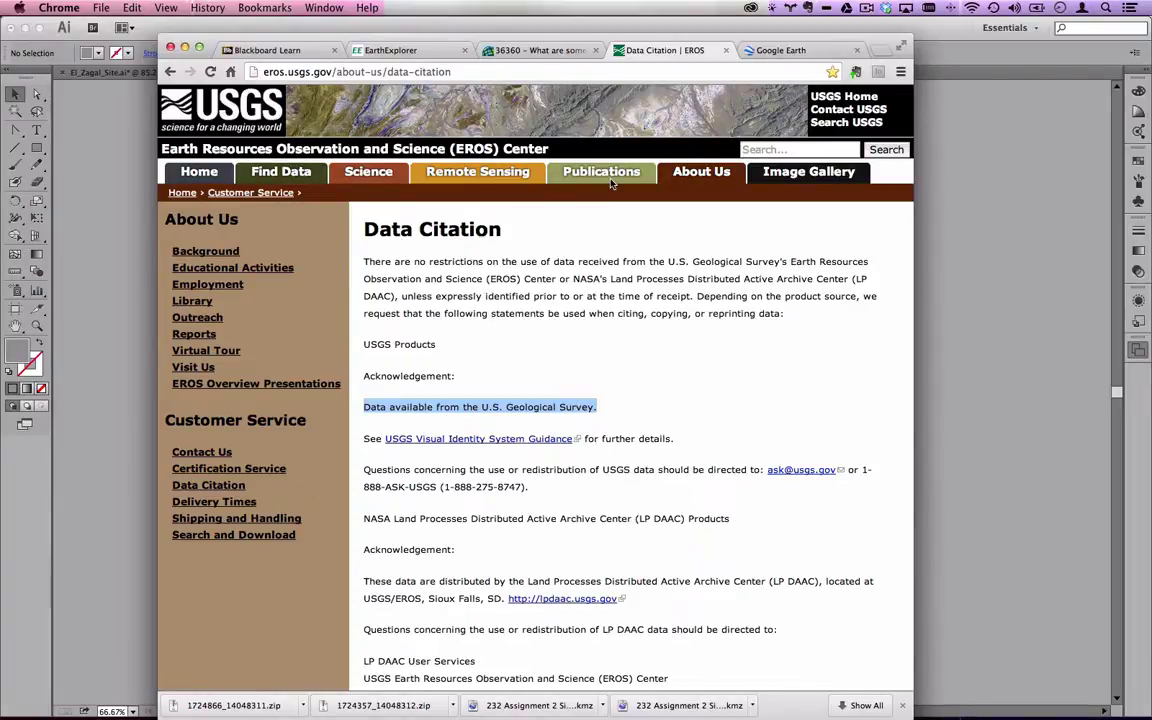
key(super+Tab)
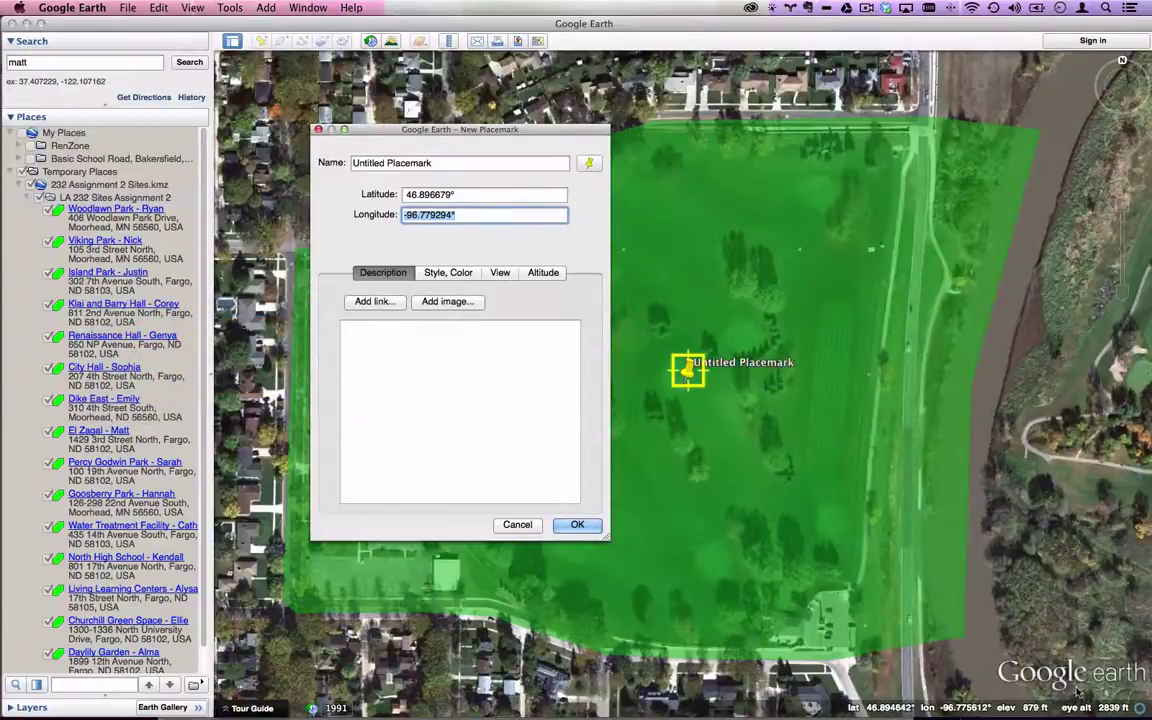
key(super+Tab)
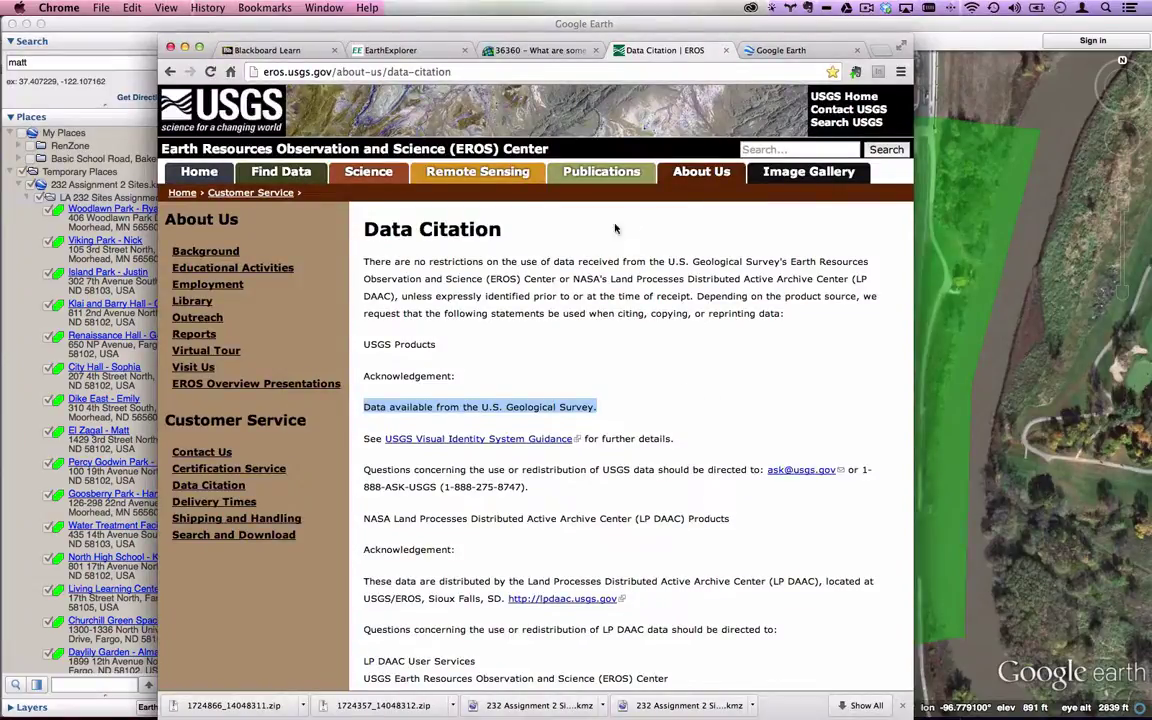
mouse_move(874, 42)
mouse_down()
mouse_move(860, 38)
mouse_move(870, 37)
mouse_up()
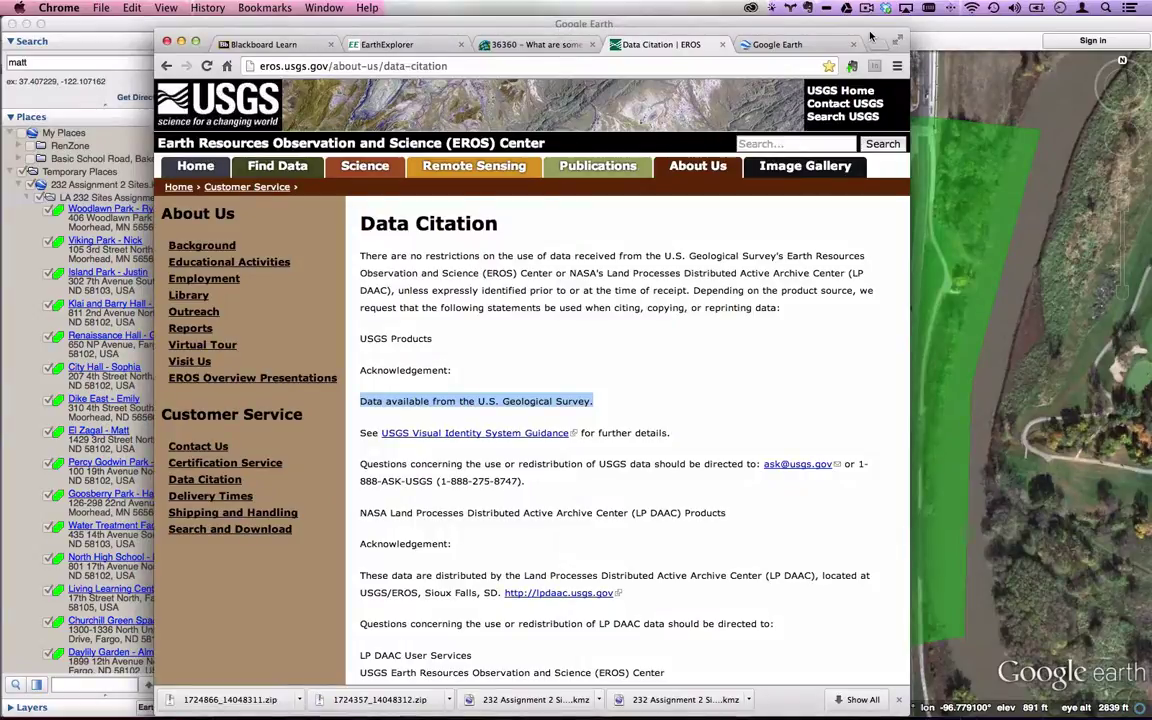
click(588, 415)
drag(593, 400, 356, 396)
key(super+c)
Switch back to Illustrator and paste the USGS acknowledgement as a text line near the artboard's upper-right corner.
key(super+Tab)
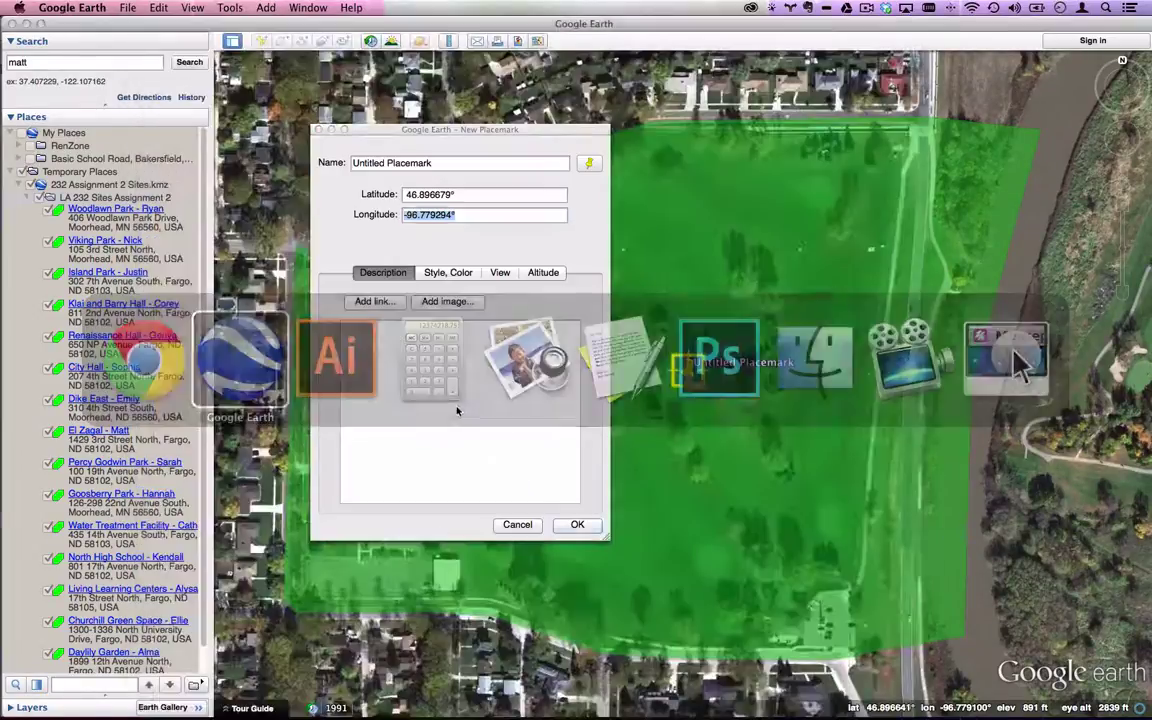
key(super+Tab)
click(340, 370)
click(36, 130)
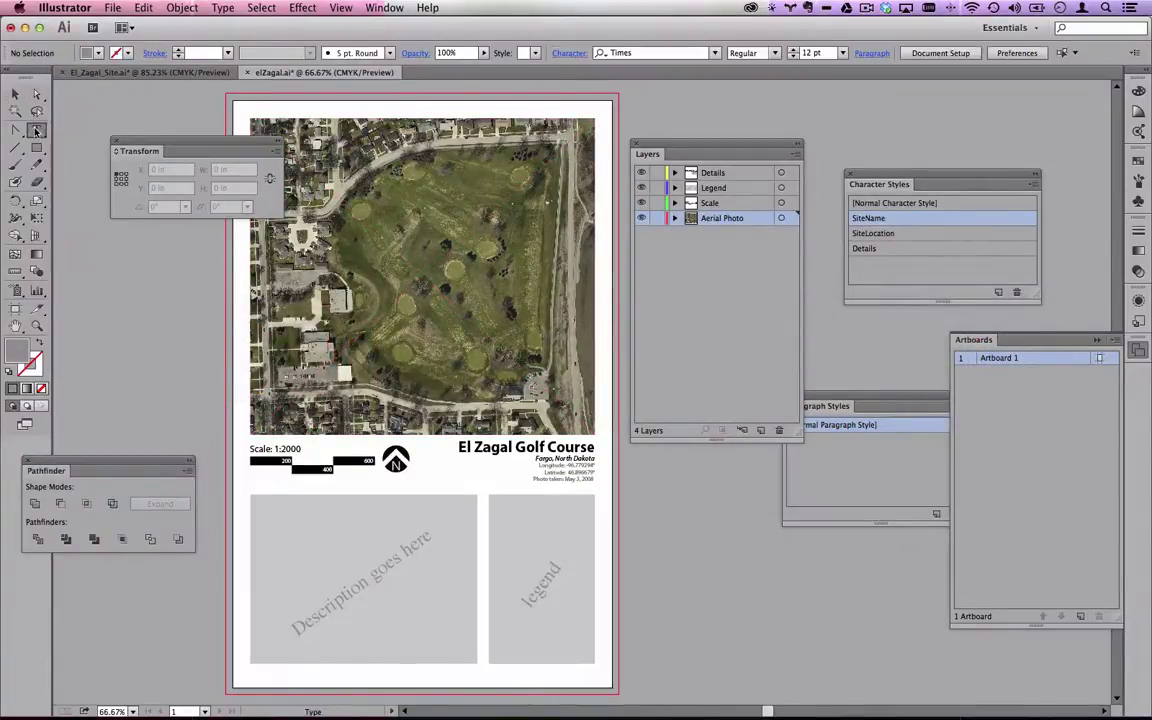
click(629, 113)
key(super+v)
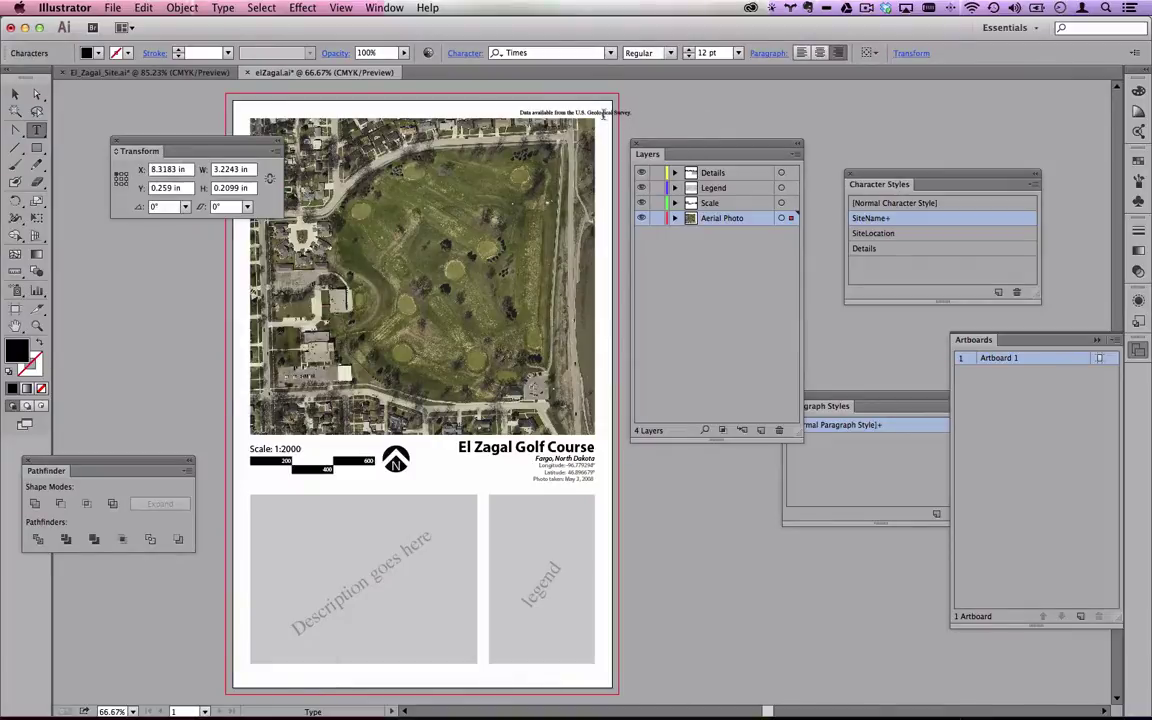
Move the USGS acknowledgement onto the golf course in the aerial photo and rotate it 90° to run vertically.
click(15, 93)
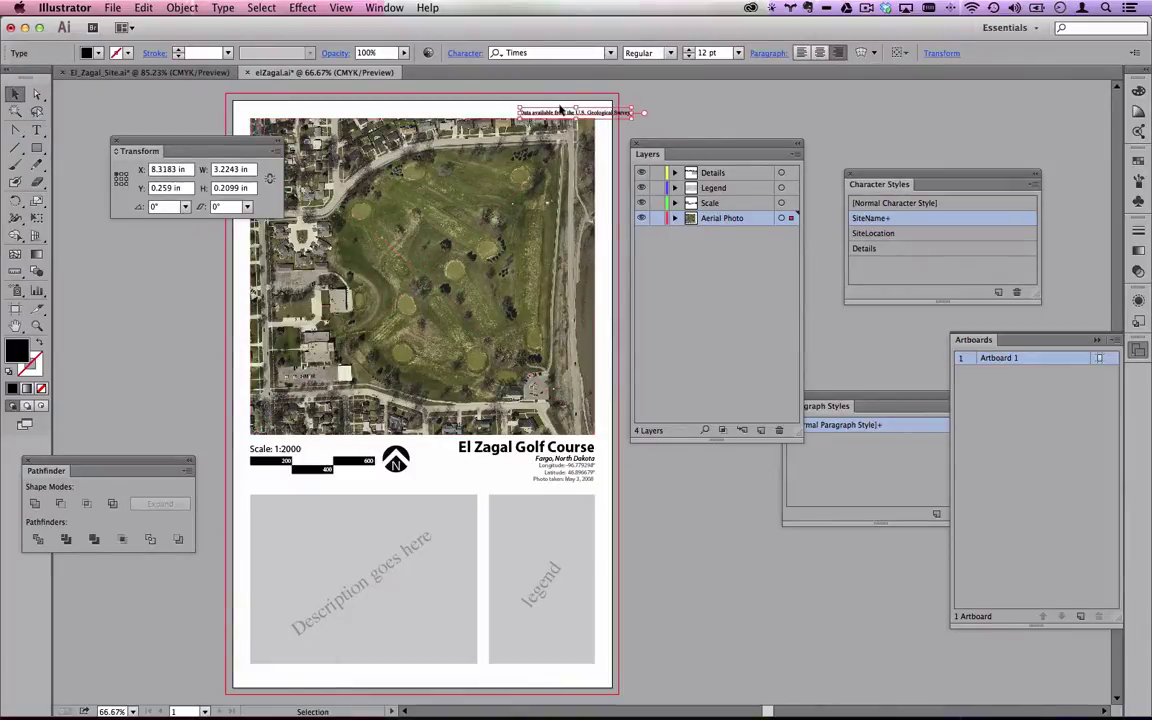
drag(543, 113, 468, 325)
click(566, 331)
drag(566, 325, 477, 210)
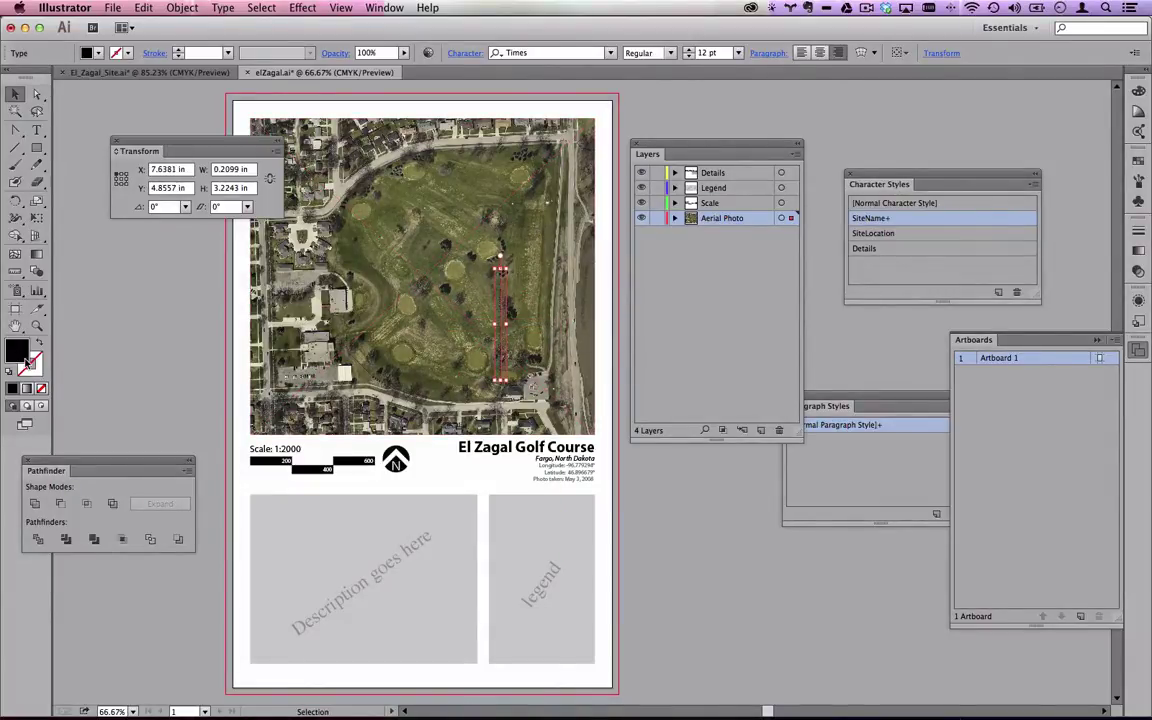
Set the fill colour of the vertical USGS acknowledgement text to white (ffffff).
double_click(27, 362)
drag(31, 288, 12, 128)
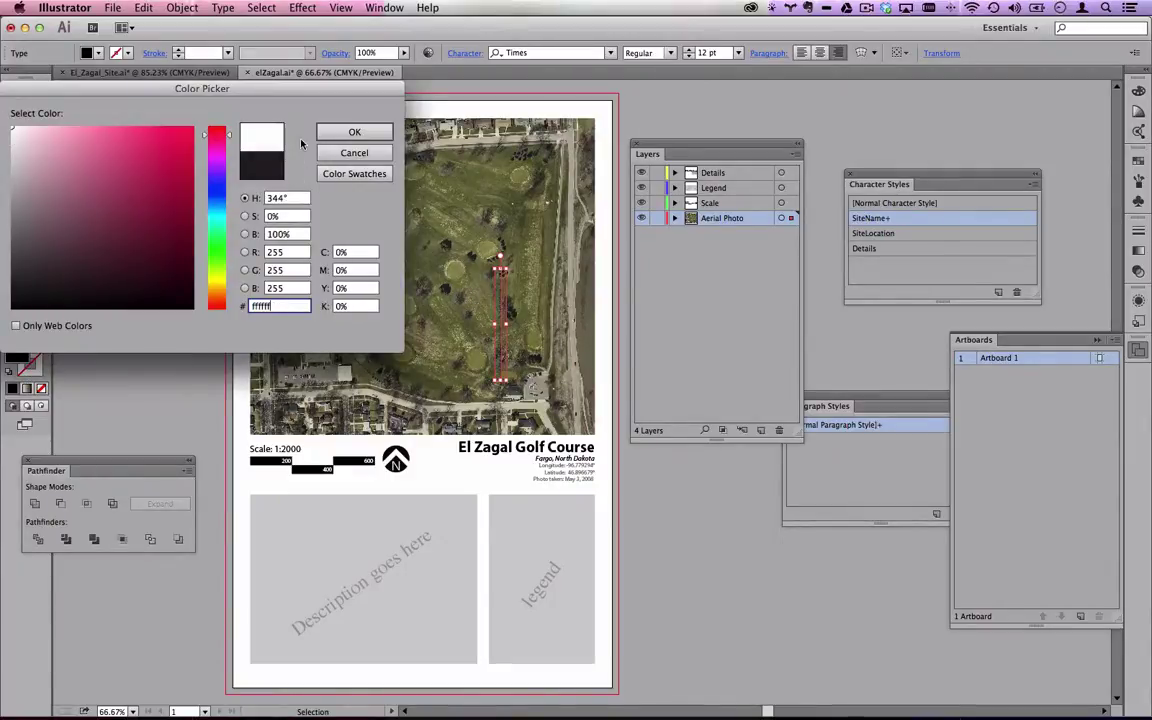
click(354, 132)
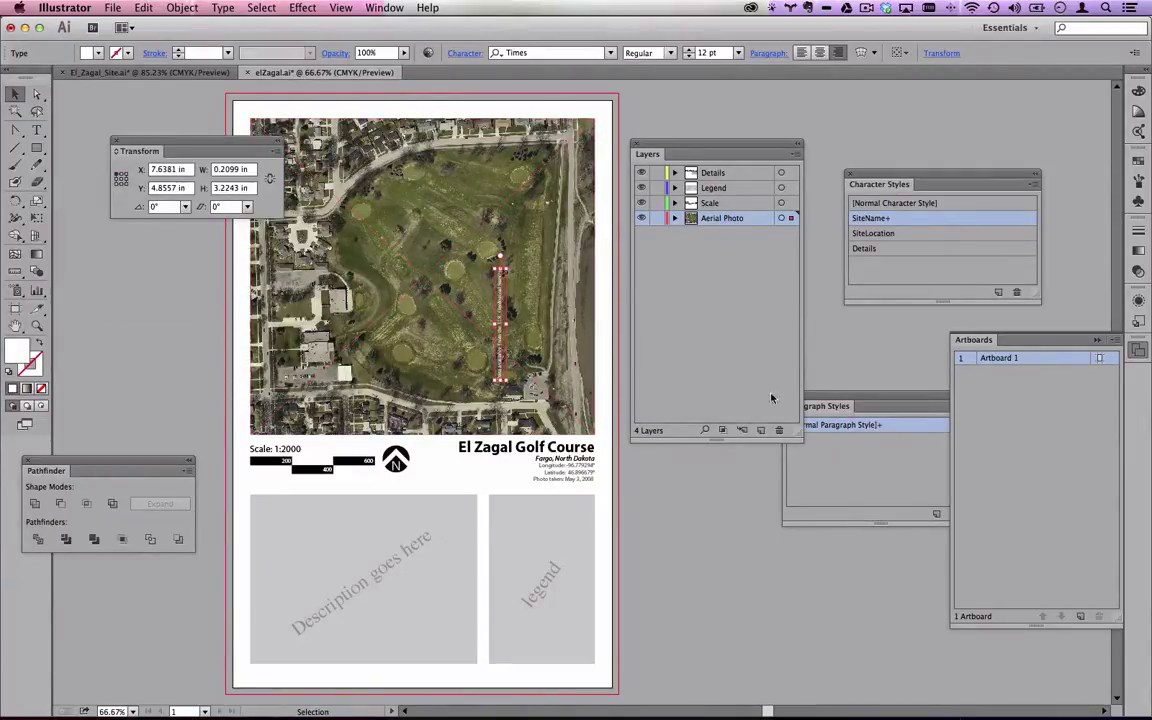
Reduce the USGS acknowledgement's opacity to 50% through its appearance settings.
click(437, 8)
mouse_move(384, 8)
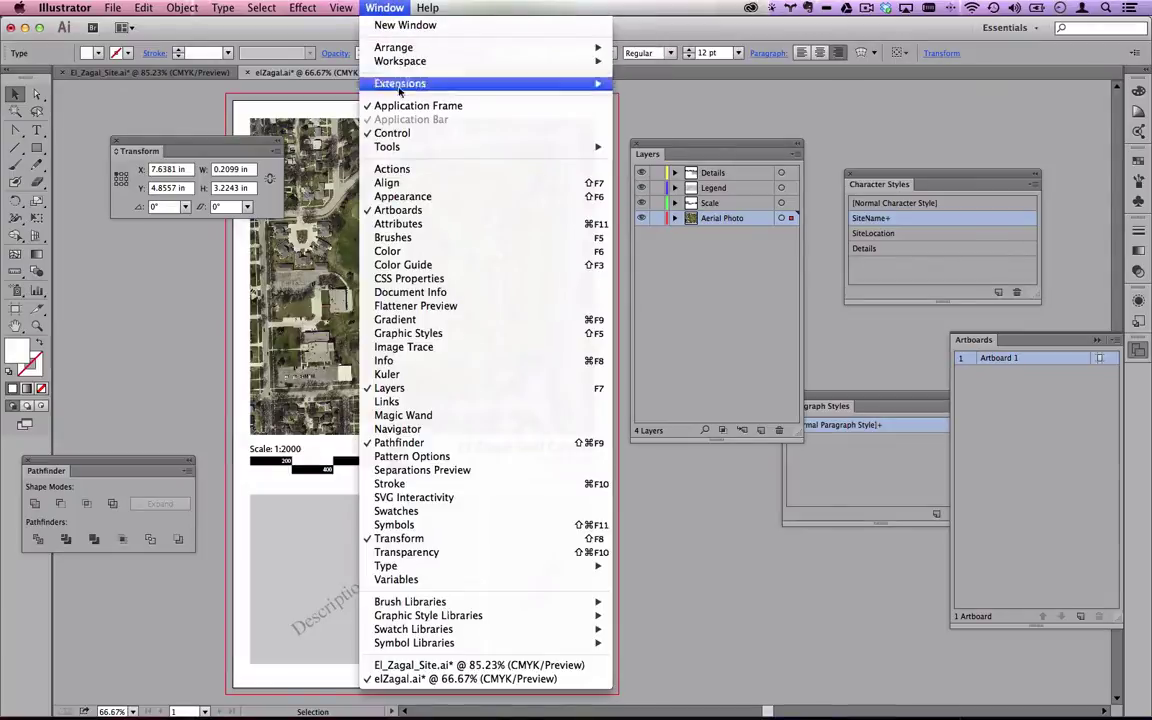
click(405, 197)
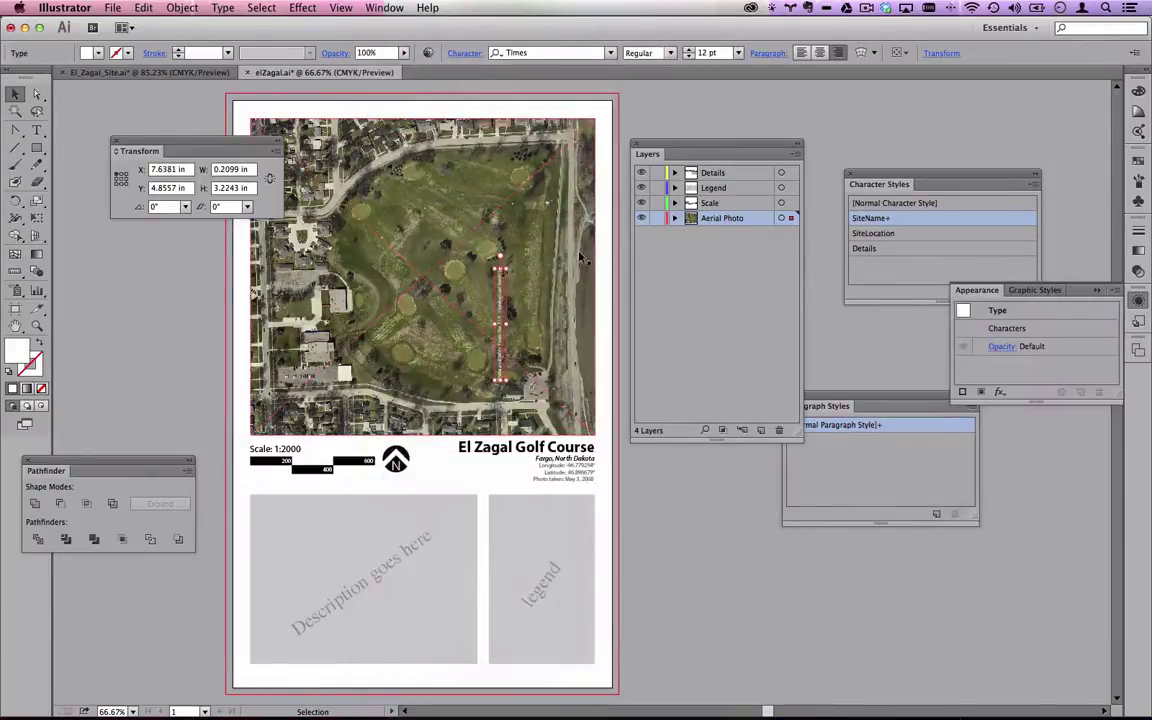
drag(977, 290, 499, 145)
click(525, 203)
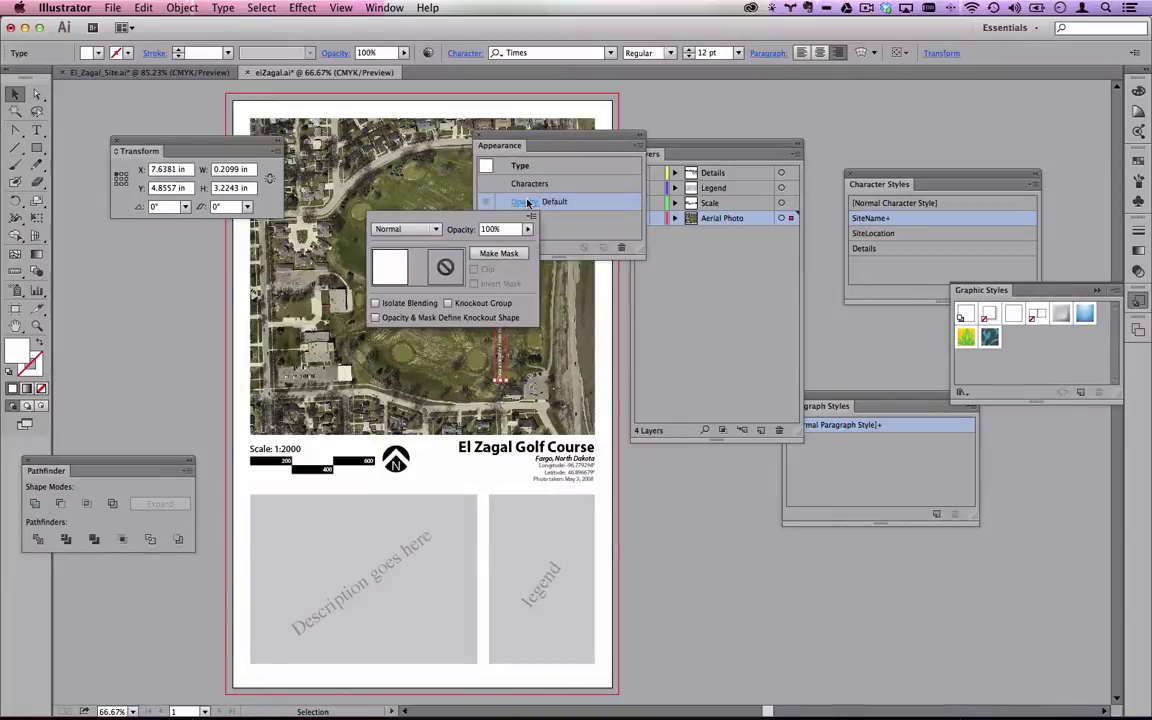
text(50)
key(Return)
drag(499, 135, 794, 144)
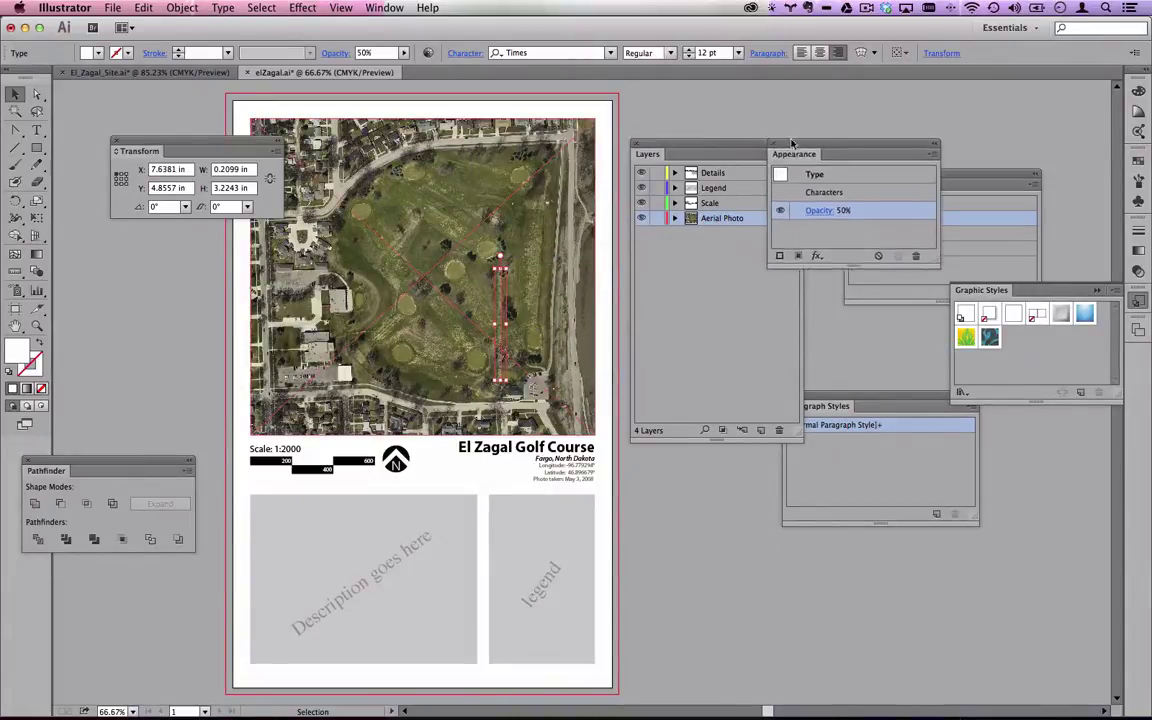
Move the USGS acknowledgement to the right edge of the aerial photo and check its legibility up close.
drag(505, 313, 593, 310)
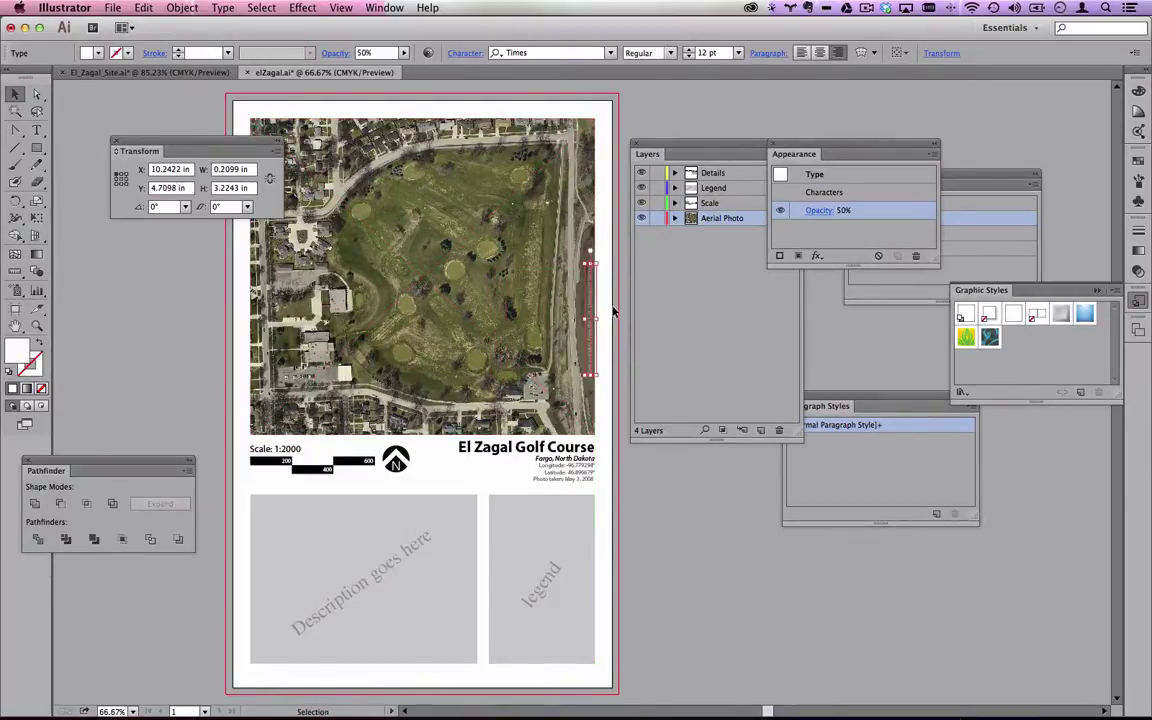
click(622, 312)
scroll(602, 317, up, 5)
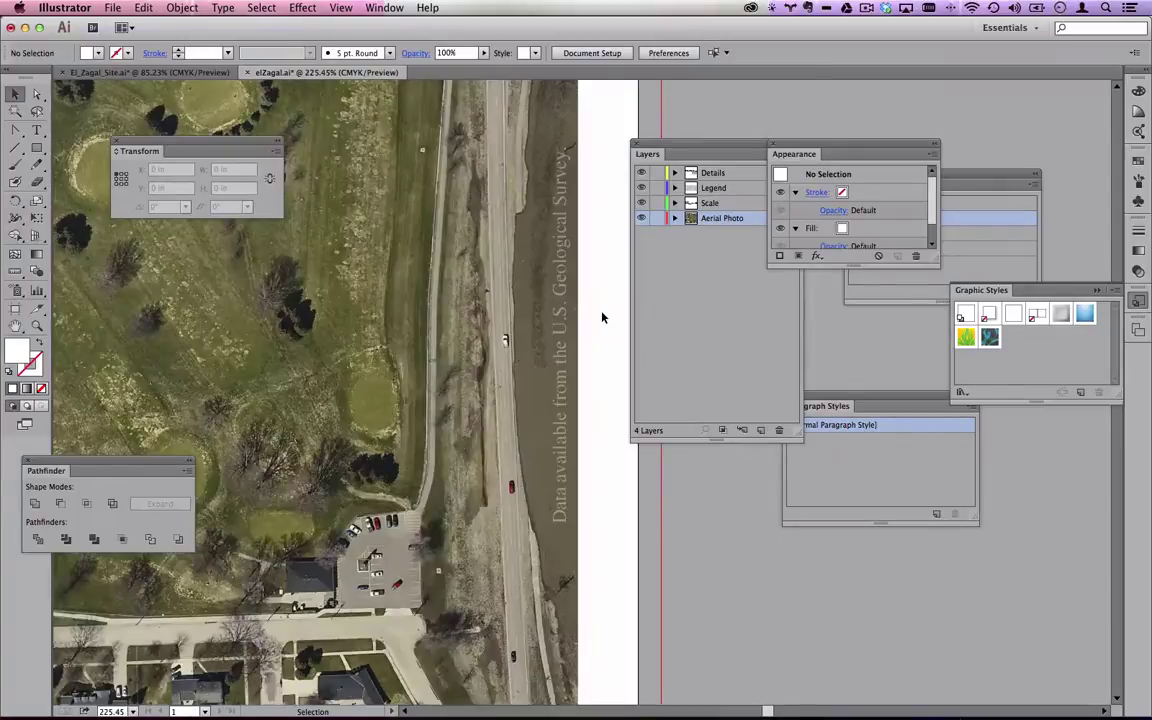
scroll(540, 320, down, 5)
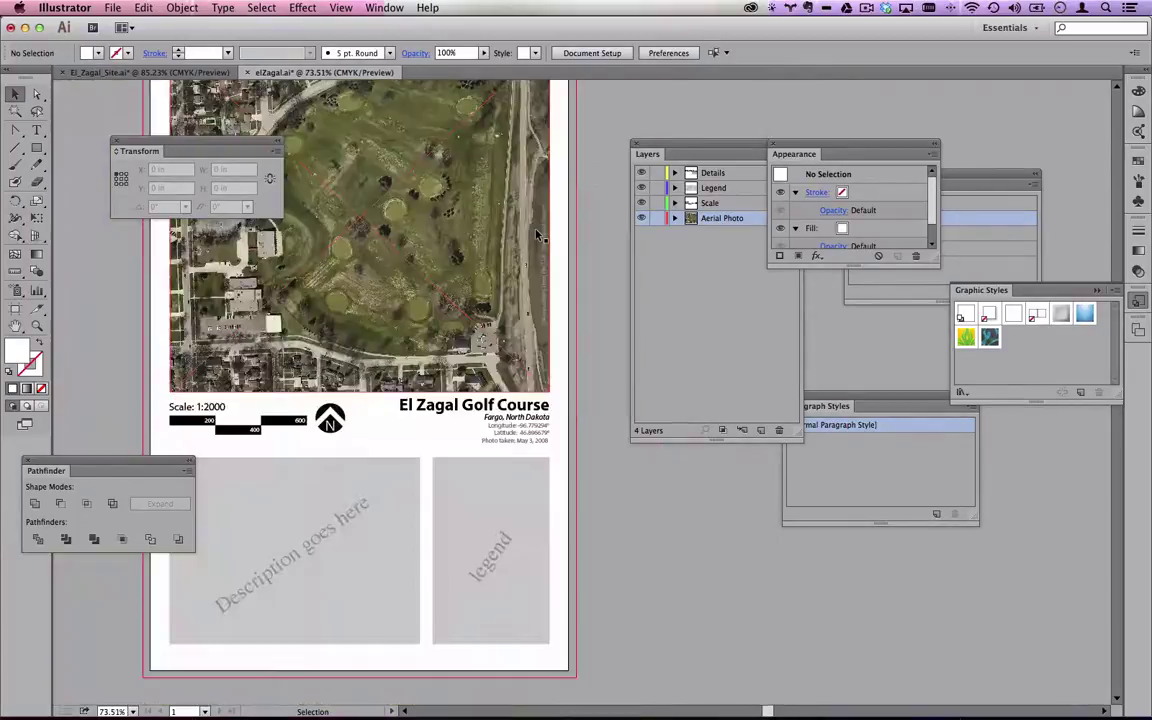
drag(550, 275, 571, 317)
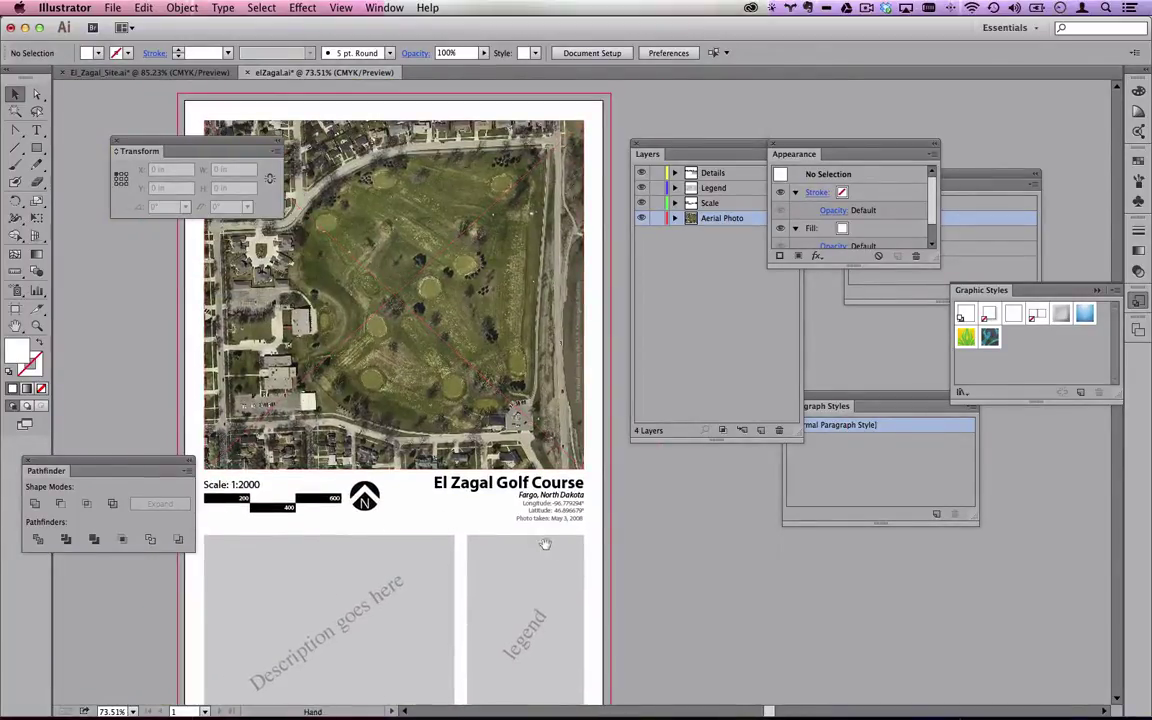
Rearrange the floating Layers and Appearance panels beside the artboard so the Appearance panel sits clear of the layer list.
drag(395, 440, 200, 480)
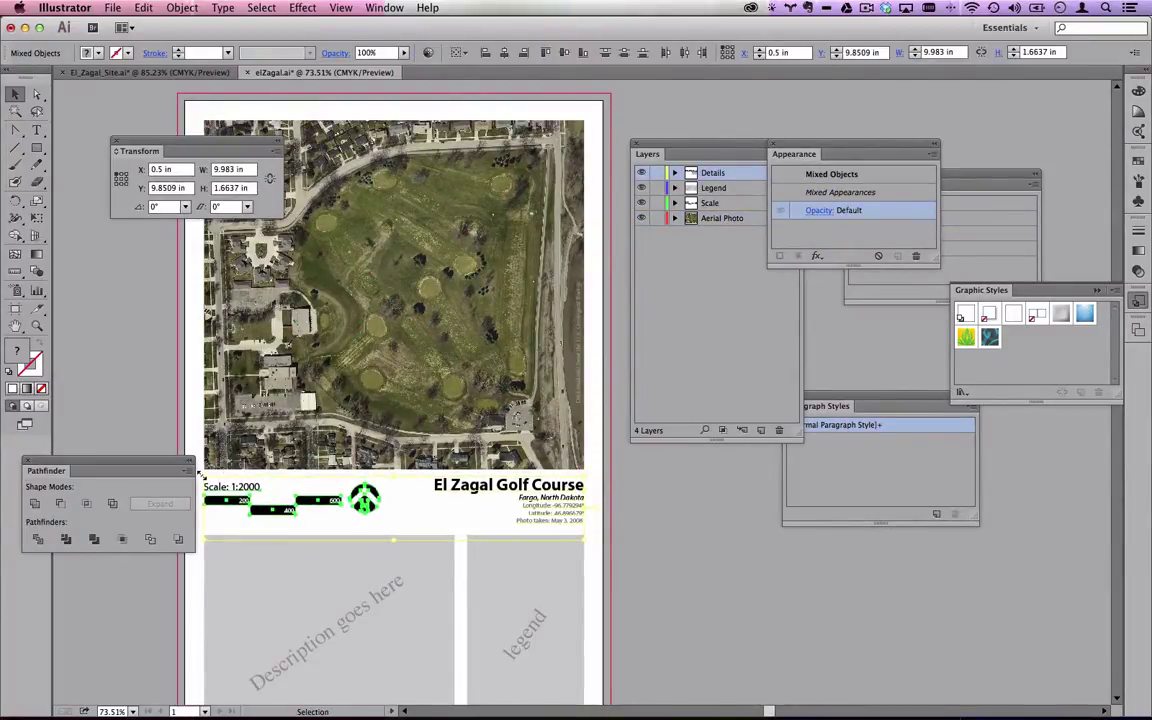
click(579, 326)
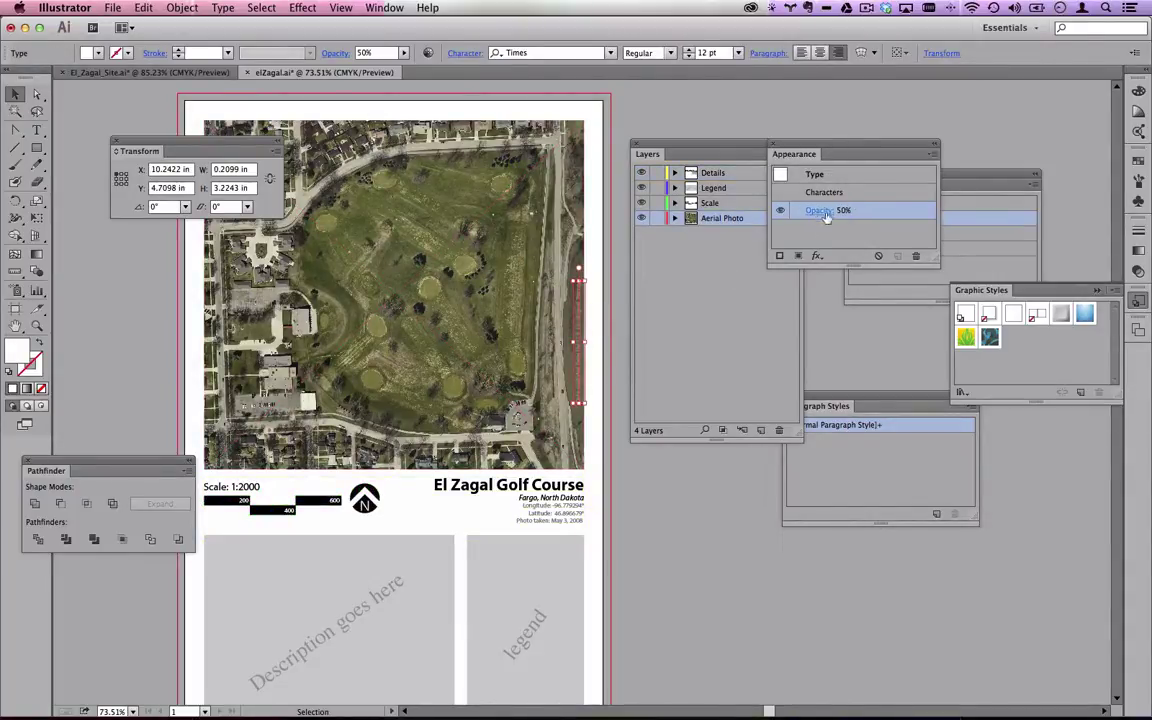
drag(655, 143, 618, 143)
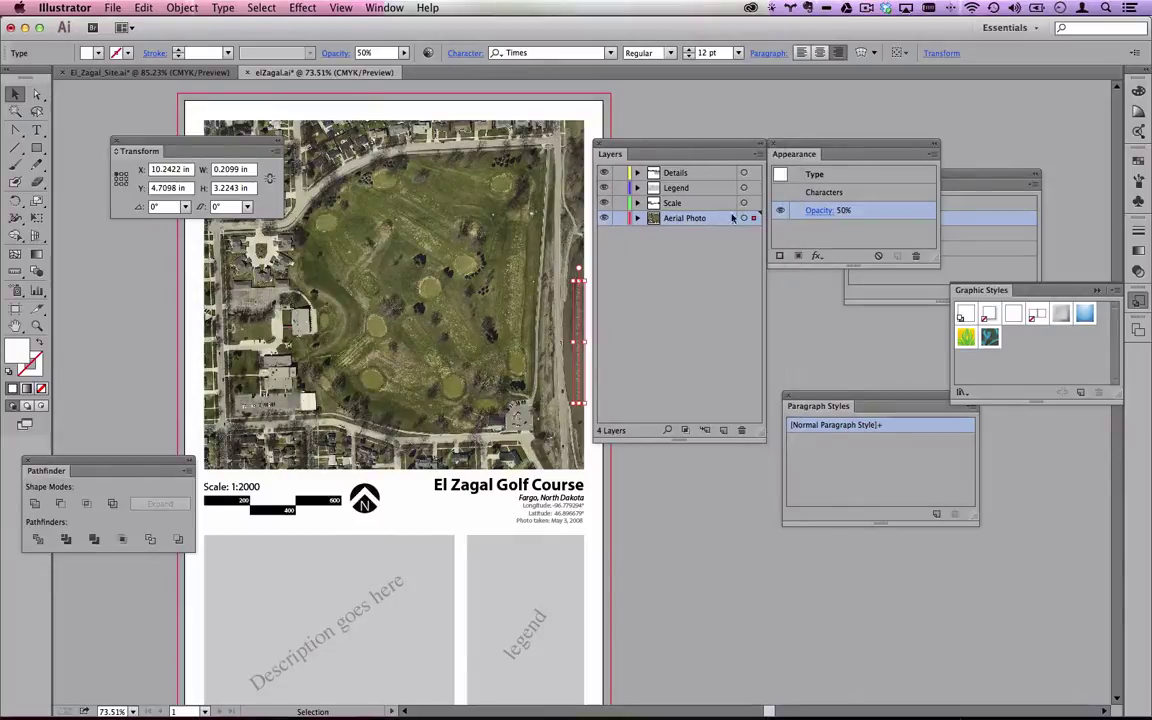
click(691, 125)
drag(693, 143, 725, 143)
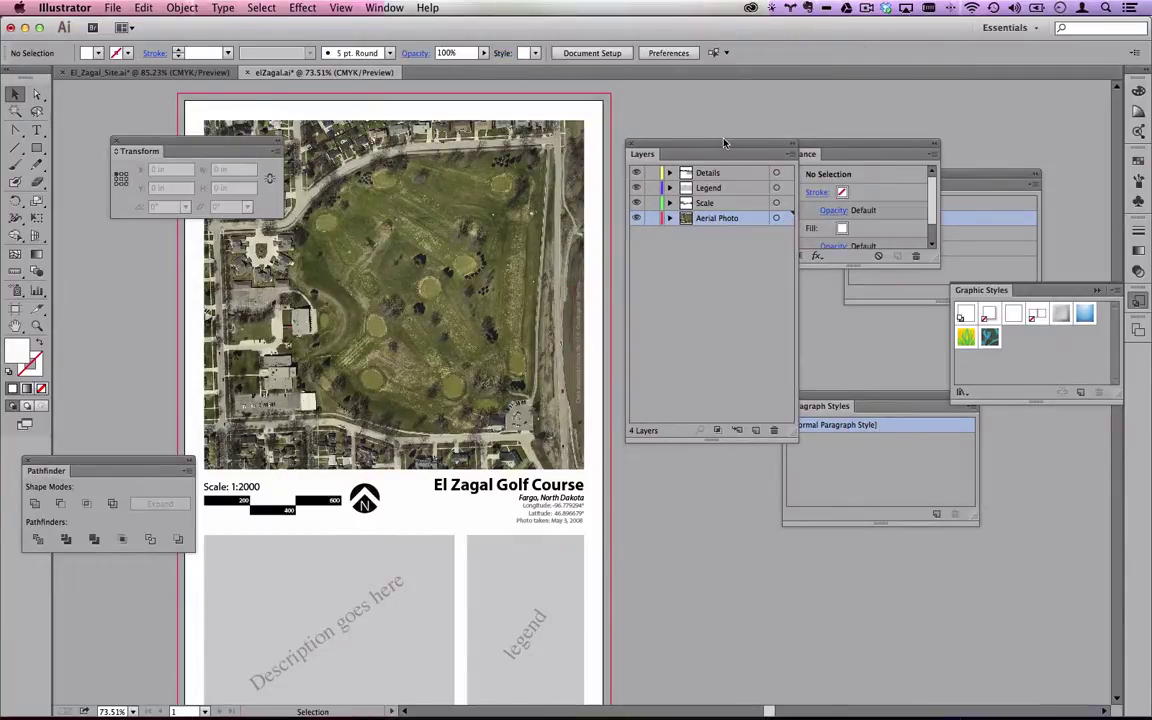
drag(817, 145, 917, 138)
Save elZagal.ai and move the Transform panel off the aerial photo to below the Layers panel.
click(110, 7)
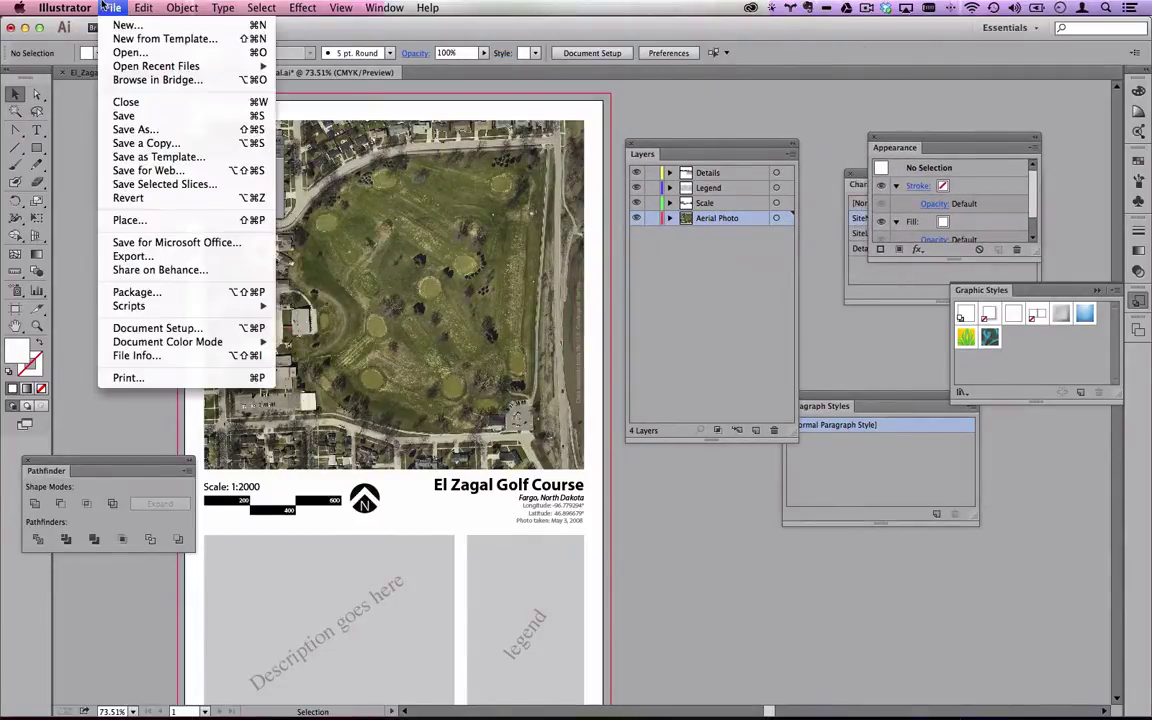
click(148, 117)
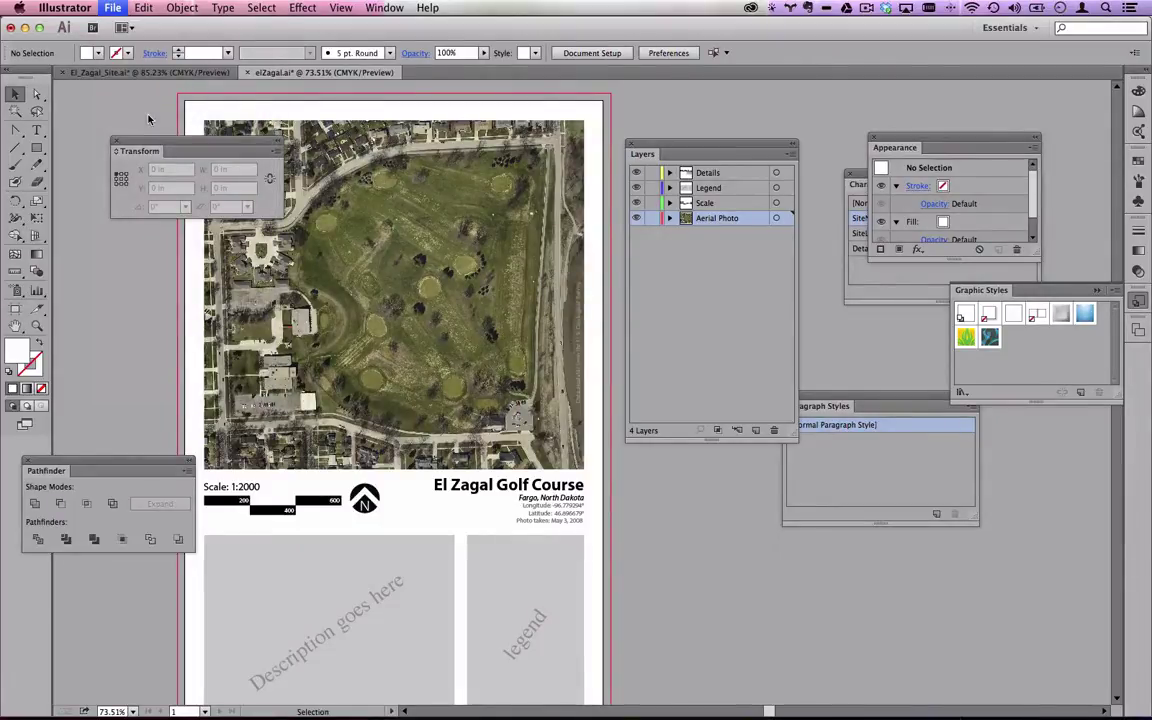
drag(167, 143, 688, 469)
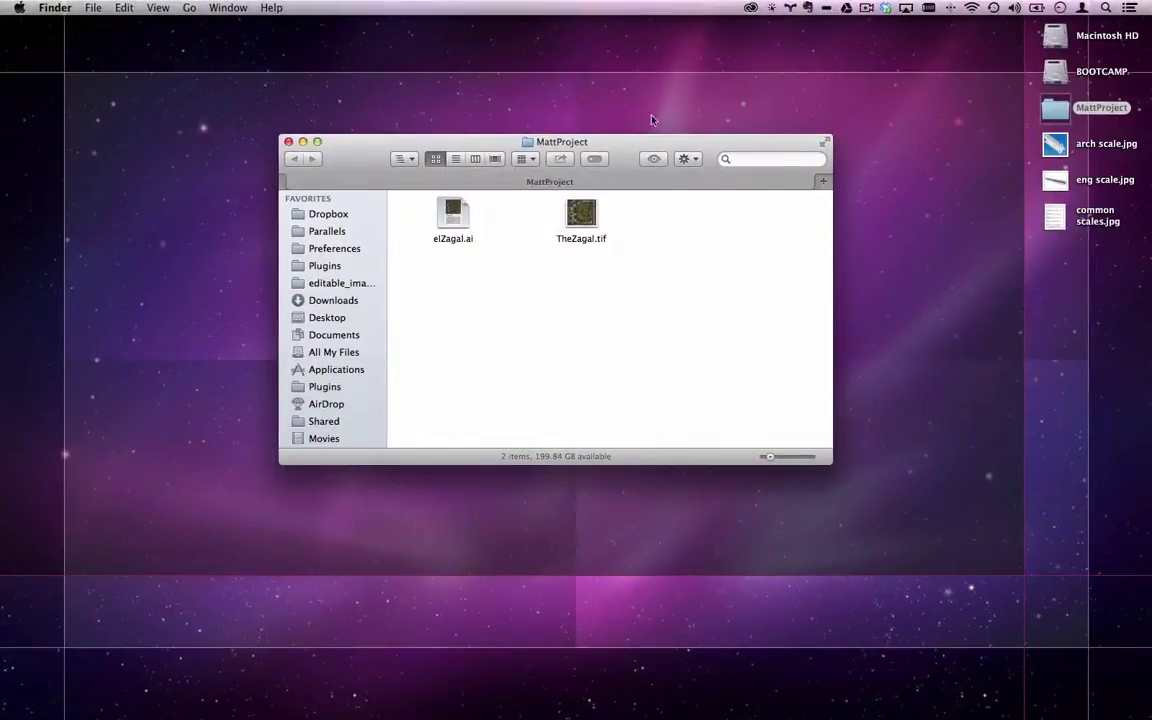
In Finder, compare the file information of elZagal.ai and TheZagal.tif in the MattProject folder, then return to Illustrator.
click(453, 215)
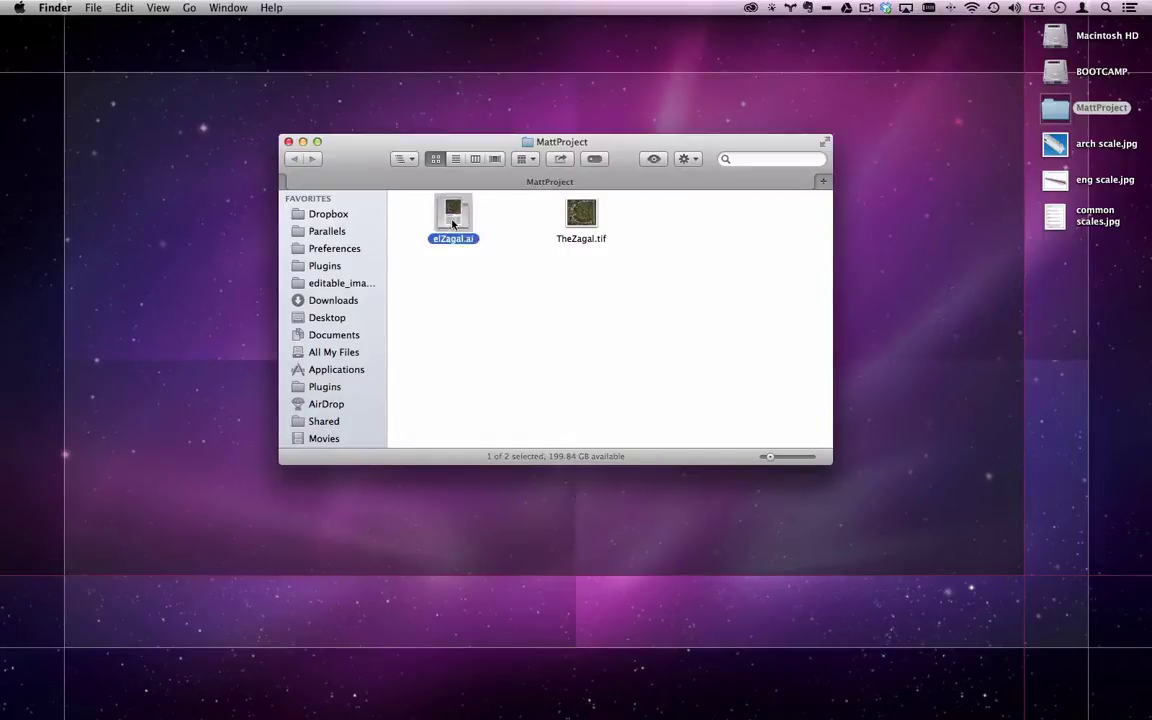
key(super+i)
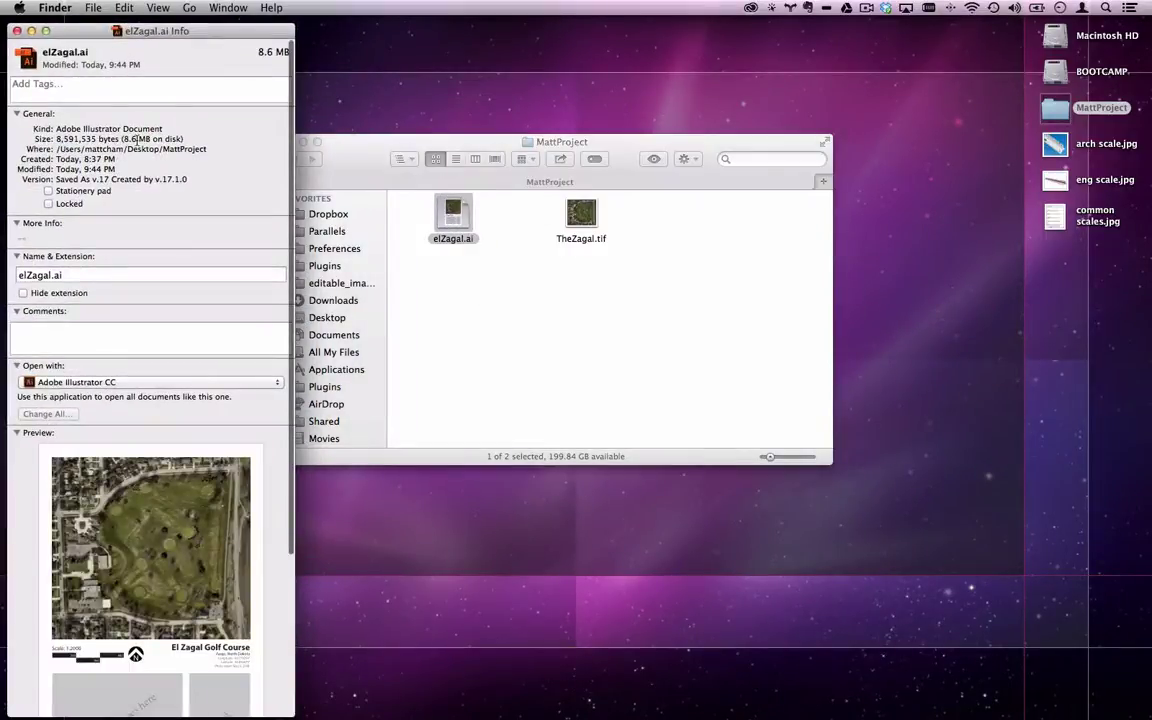
click(578, 215)
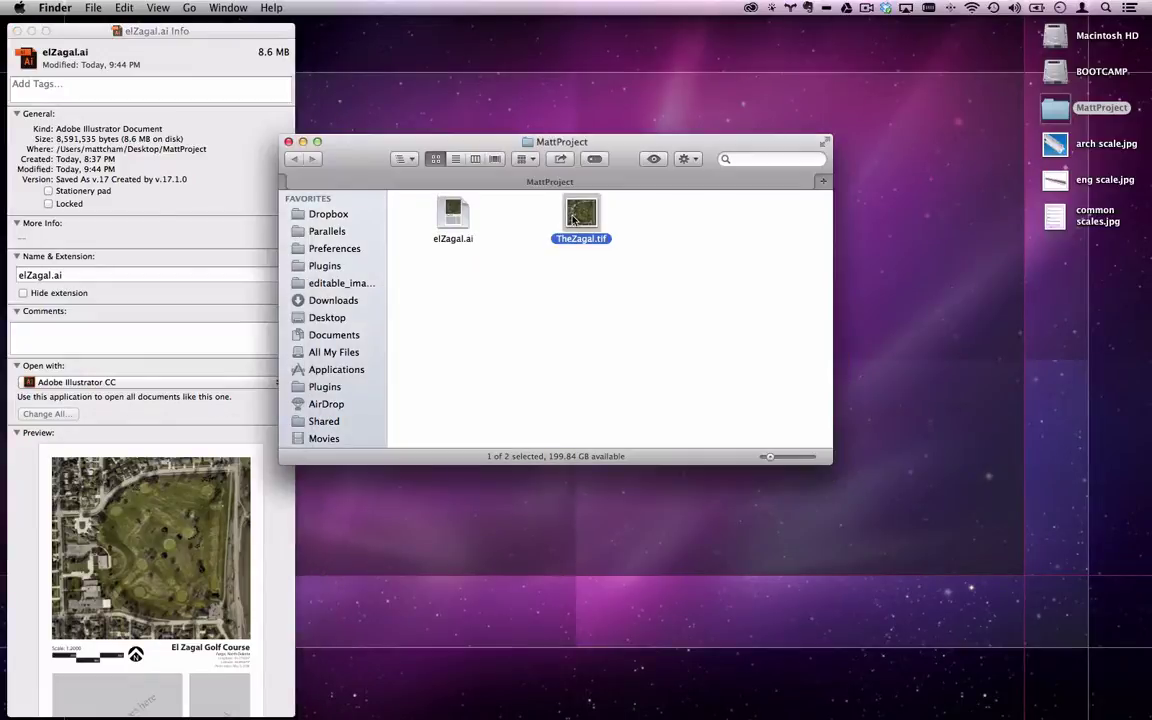
key(super+i)
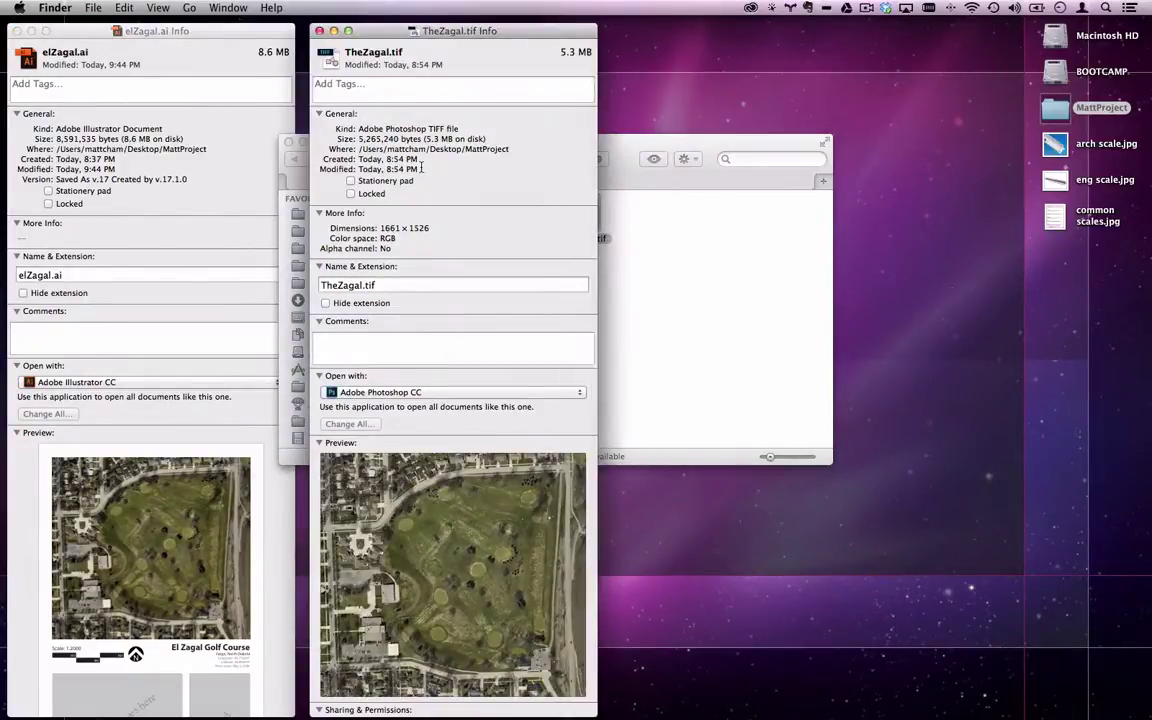
key(super+w)
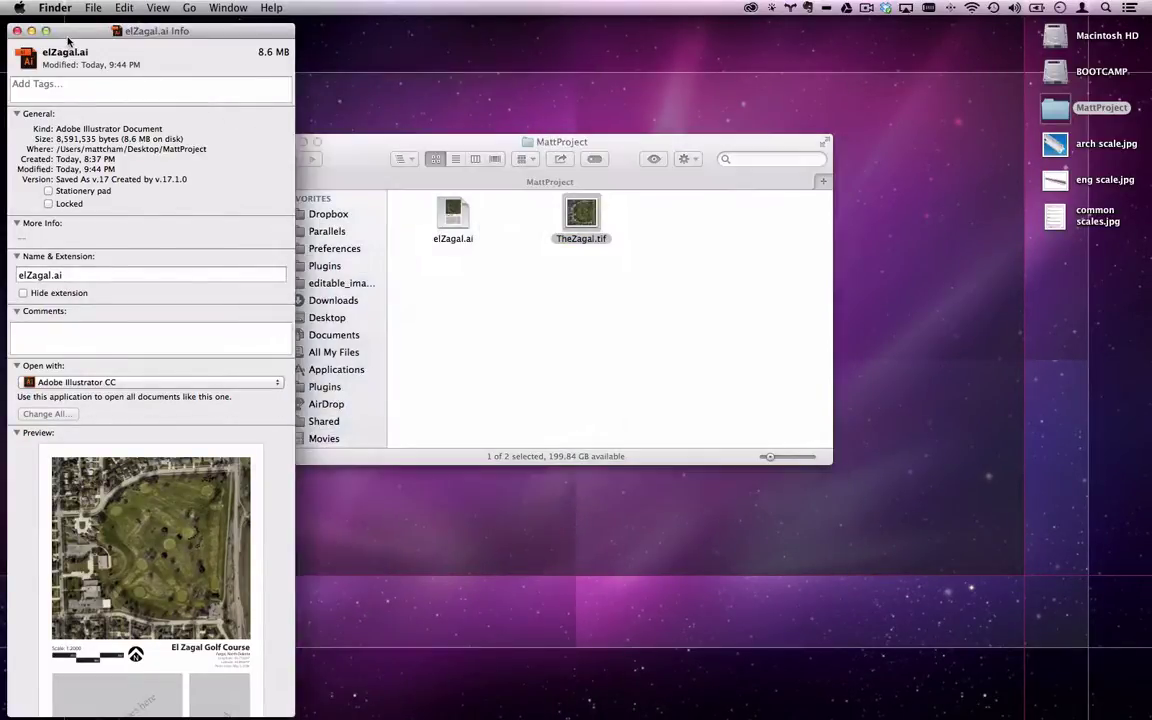
key(super+w)
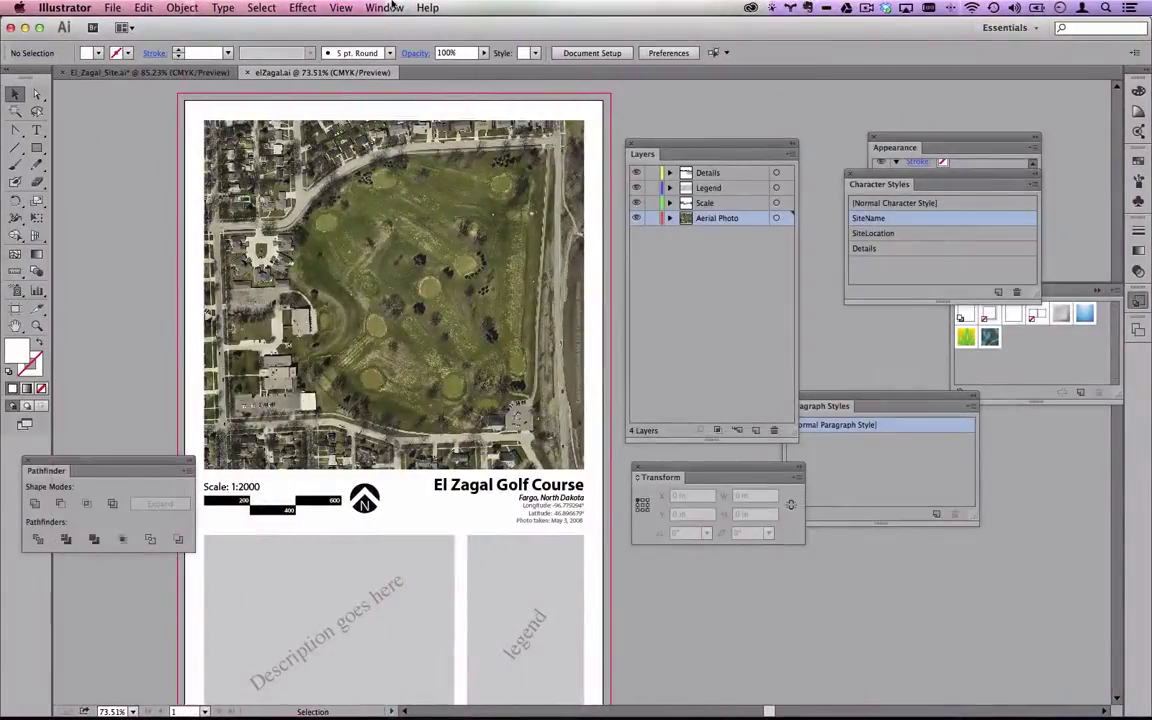
Examine the link details of the placed TheZagal.tif image, including its format, location, resolution and scale.
click(384, 7)
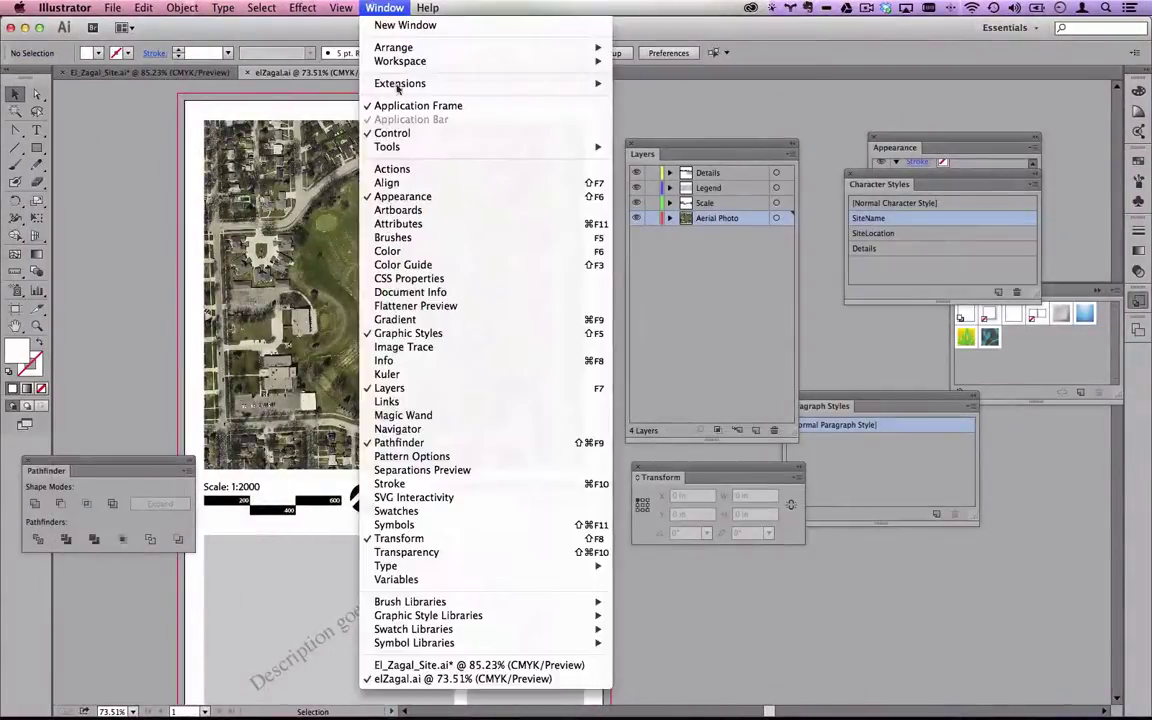
click(450, 402)
click(337, 287)
click(364, 287)
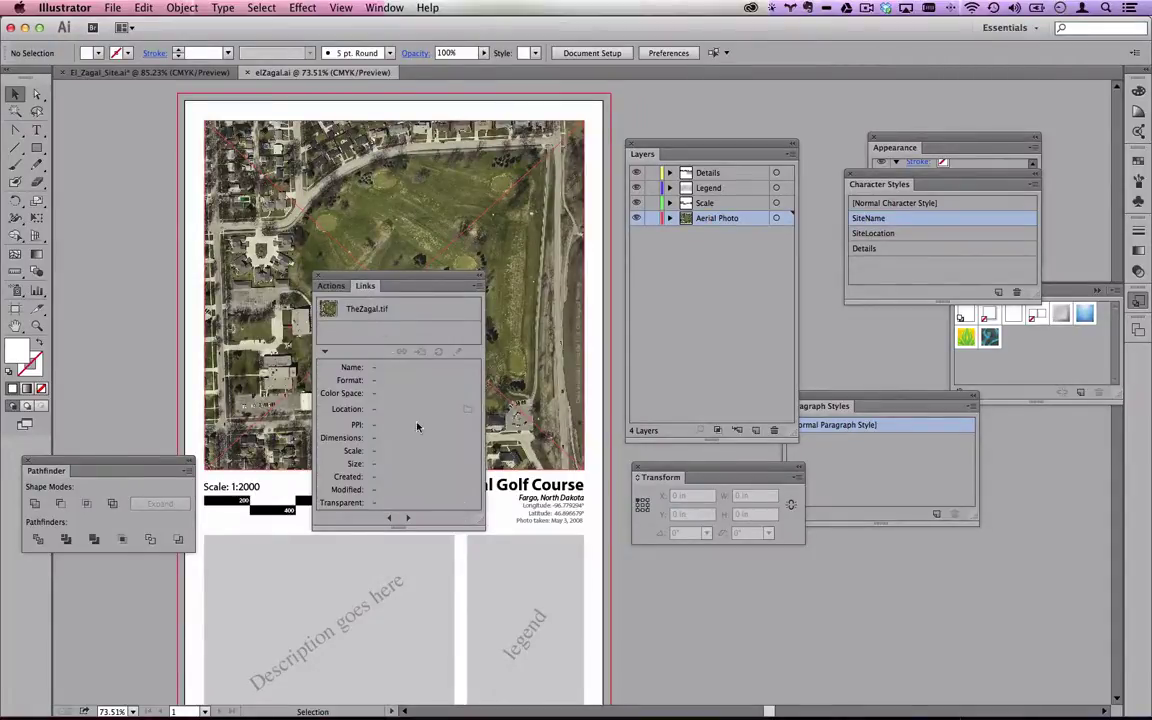
drag(475, 518, 660, 657)
click(401, 312)
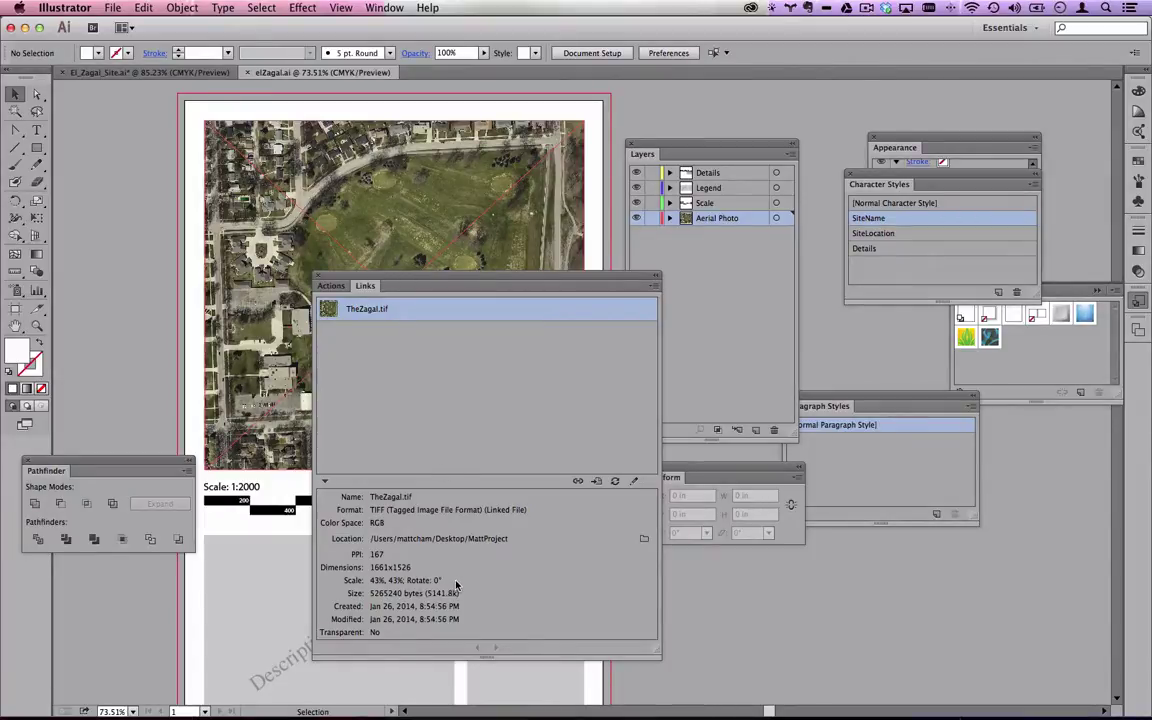
click(318, 279)
Review the file formats available for exporting the site map without exporting it.
drag(406, 380, 406, 323)
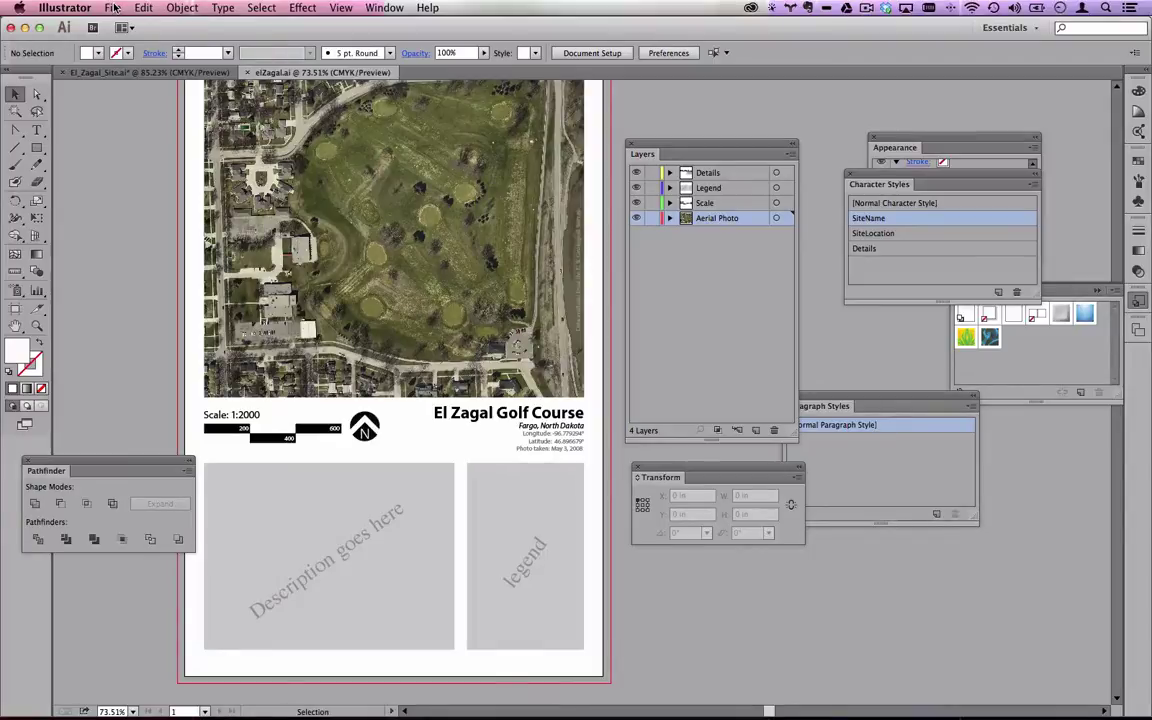
click(114, 8)
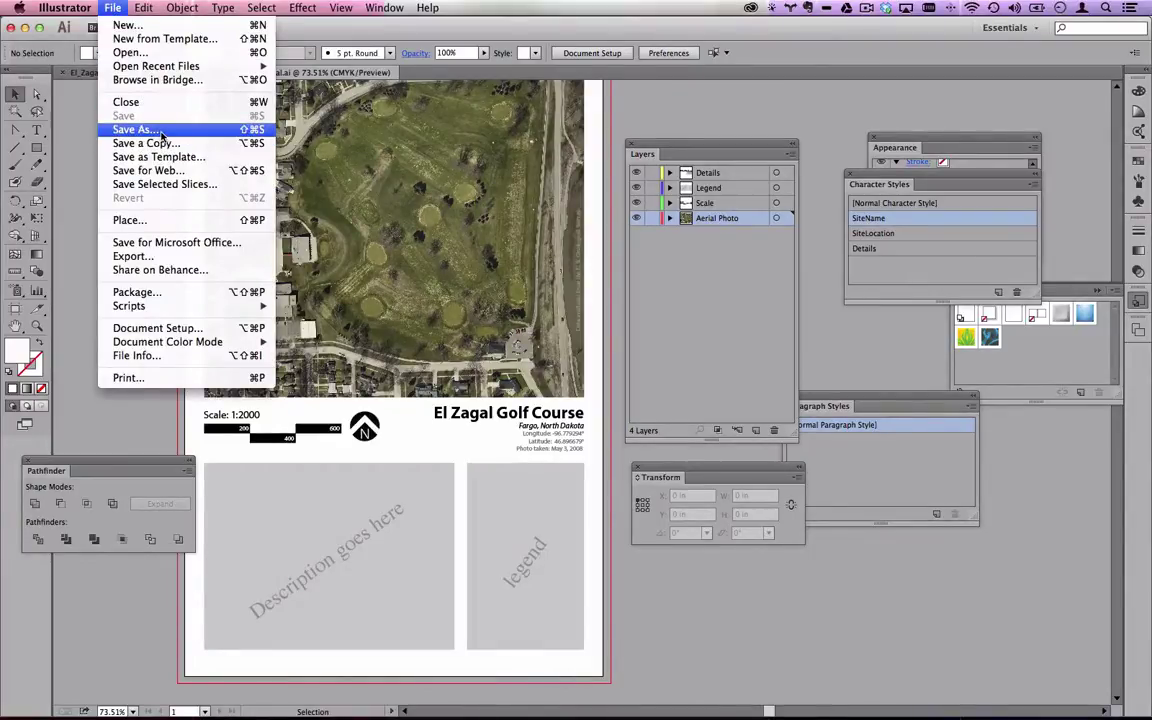
click(179, 258)
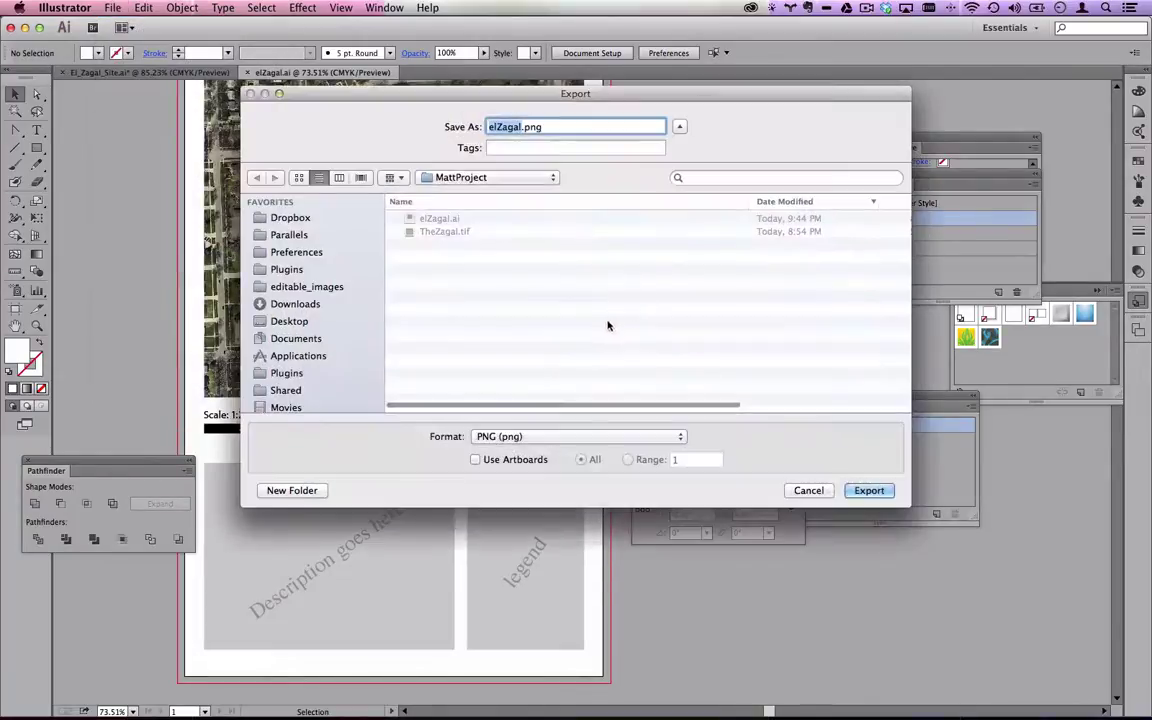
click(586, 436)
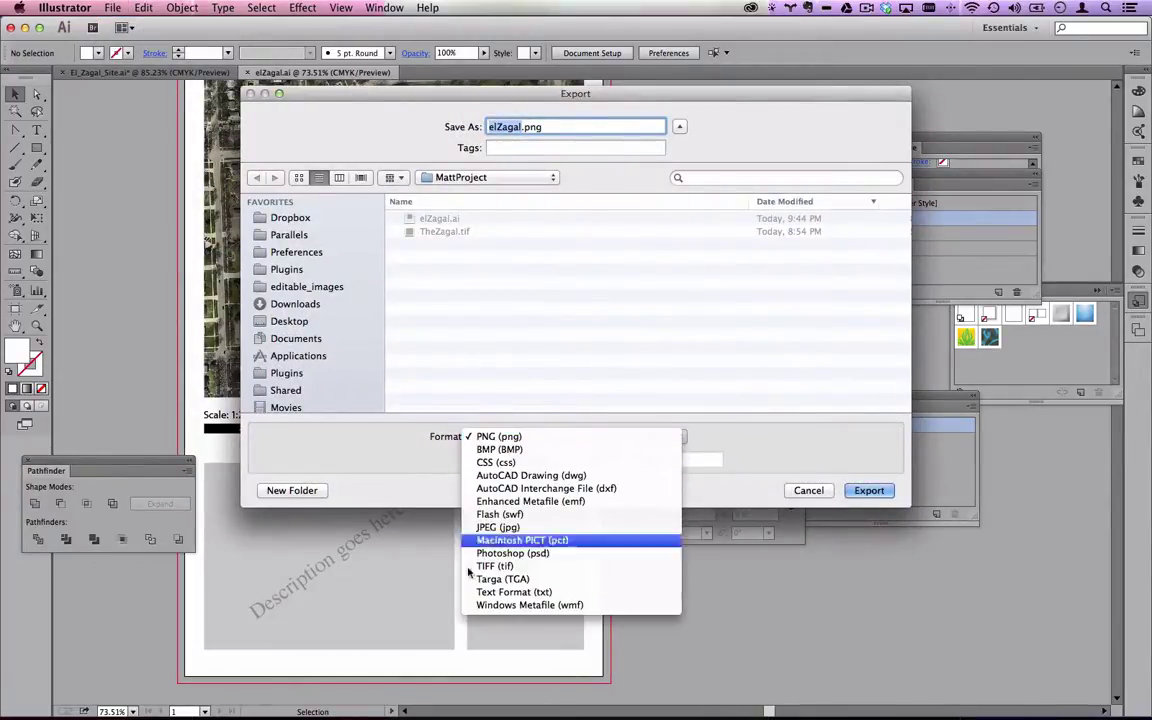
click(424, 280)
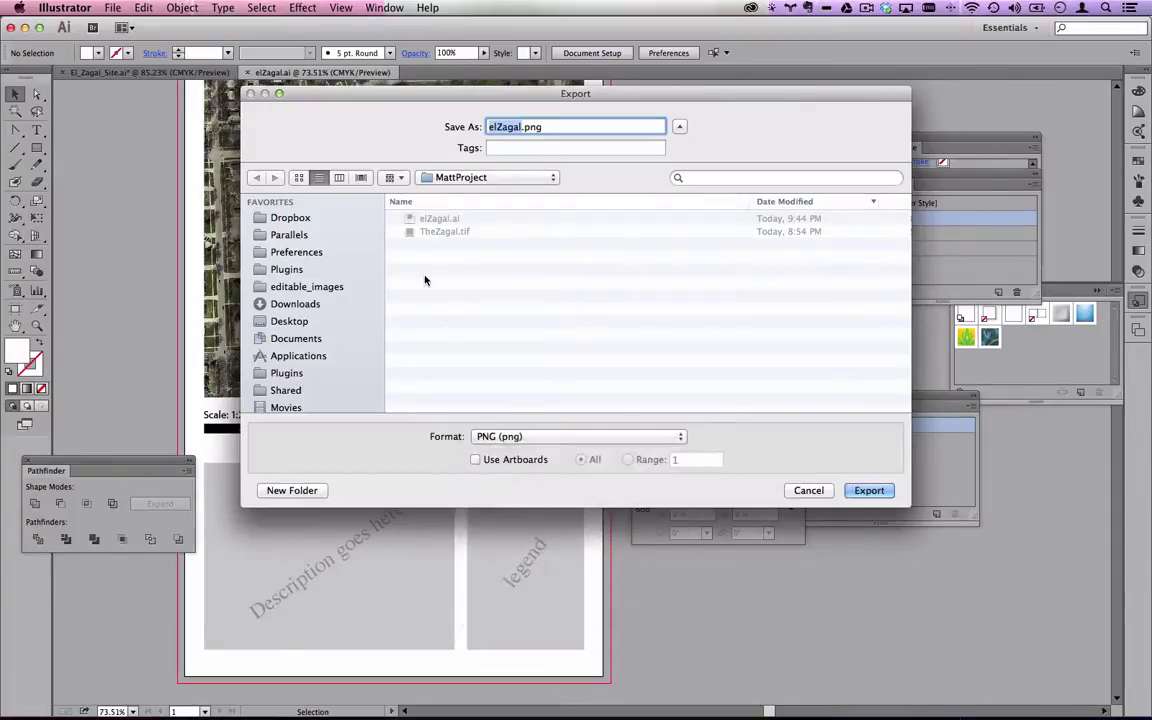
key(Escape)
Begin saving the site map as elZagal.pdf in the MattProject folder, using Adobe PDF format and the High Quality Print preset.
click(112, 7)
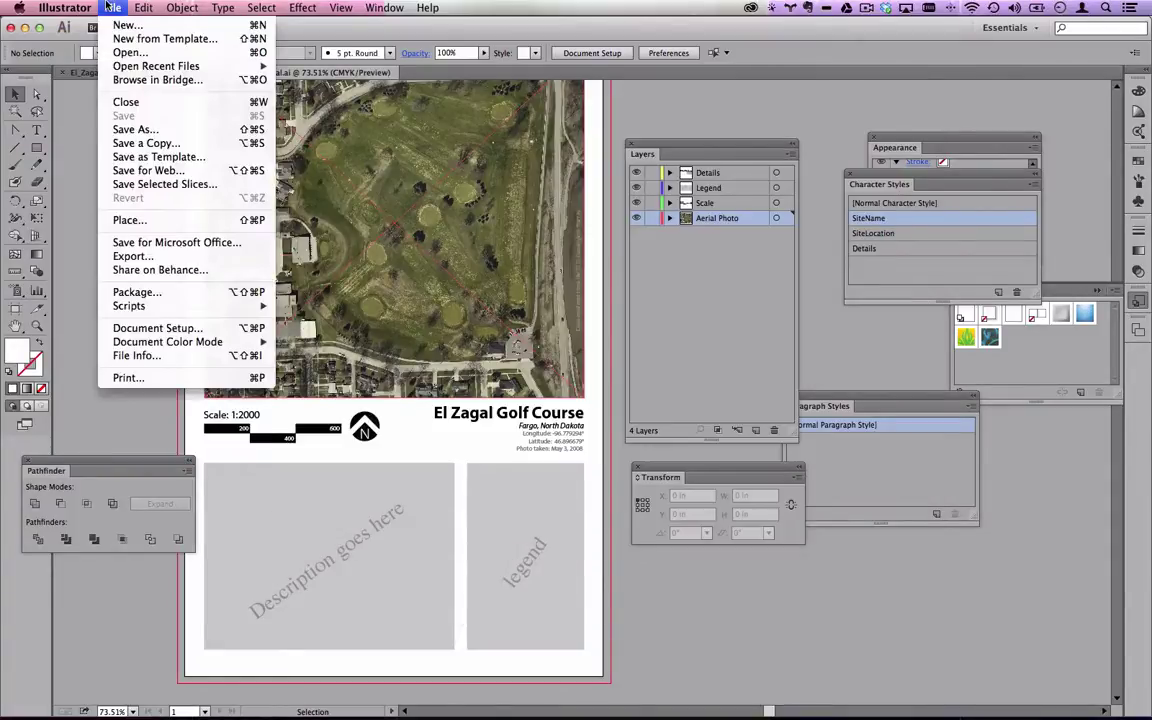
click(163, 130)
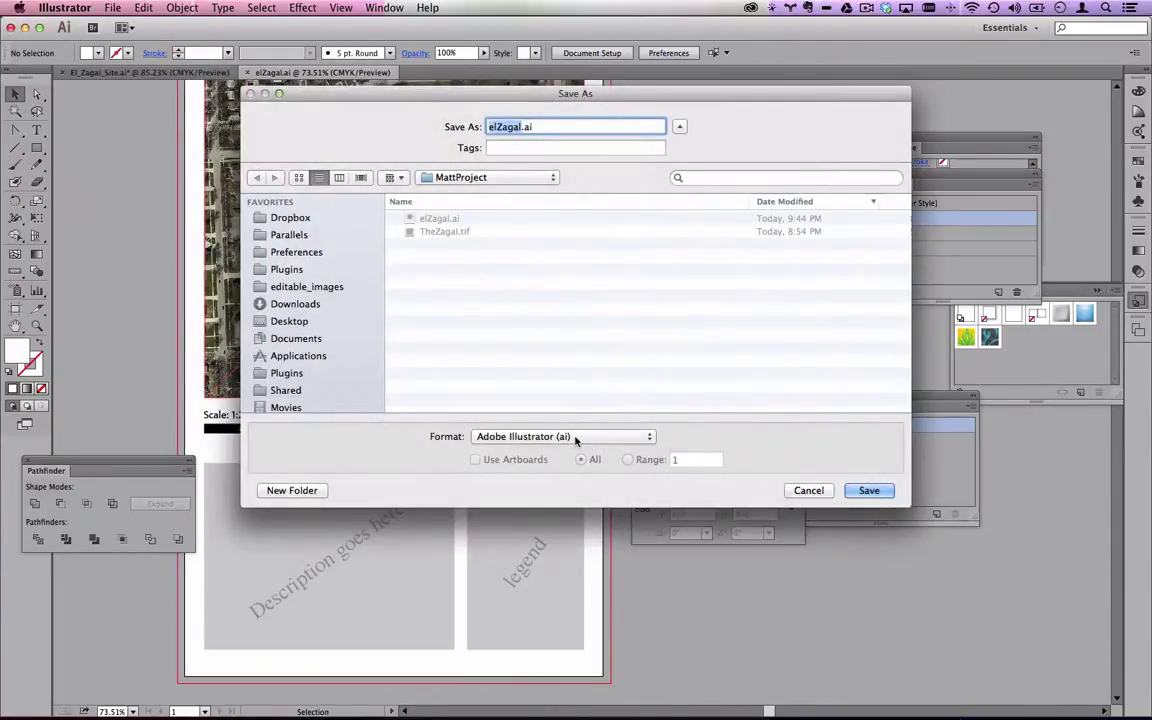
click(576, 438)
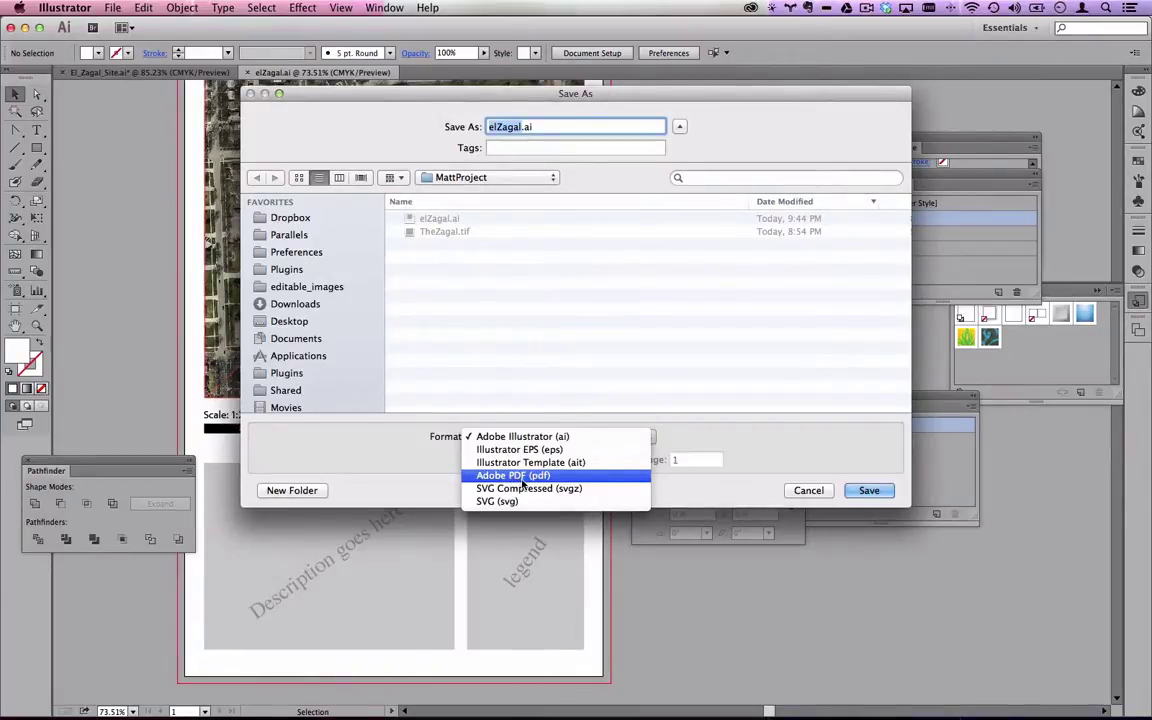
click(522, 476)
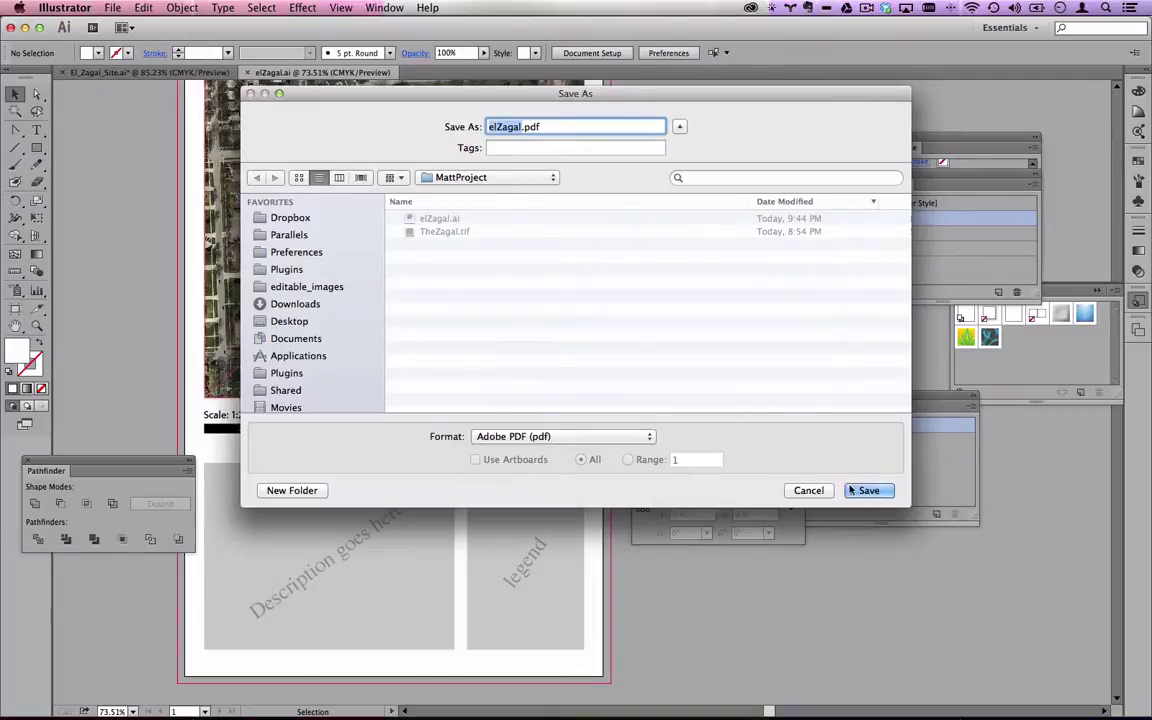
key(Return)
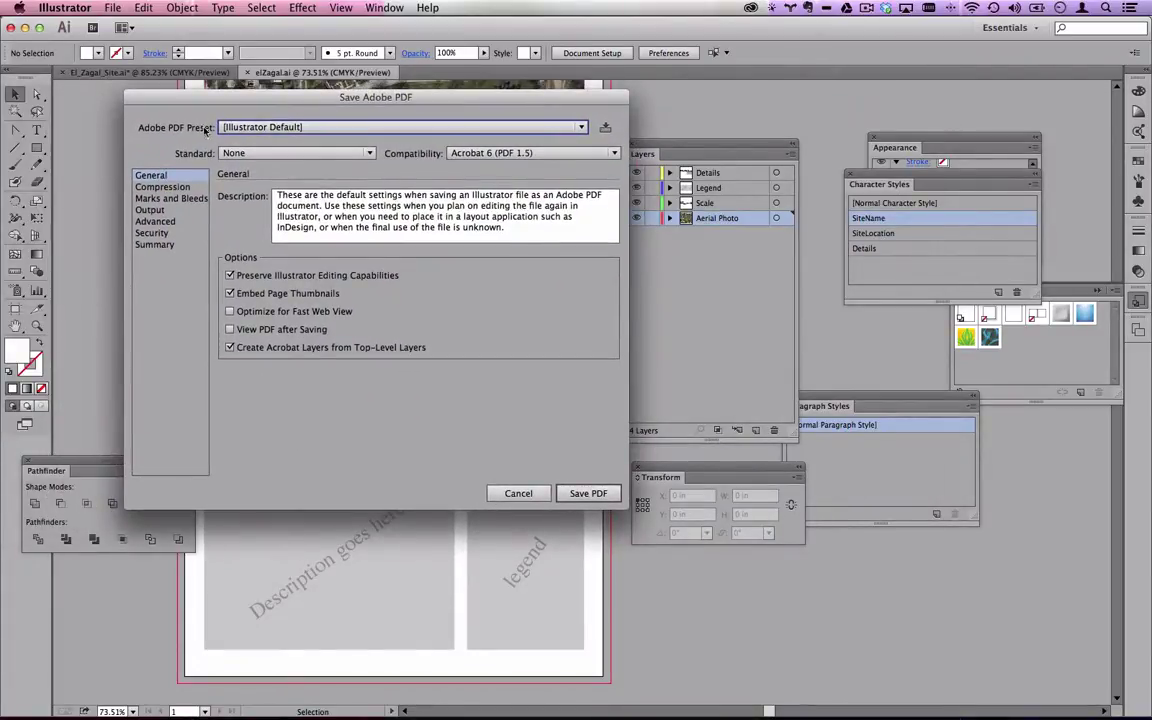
click(284, 128)
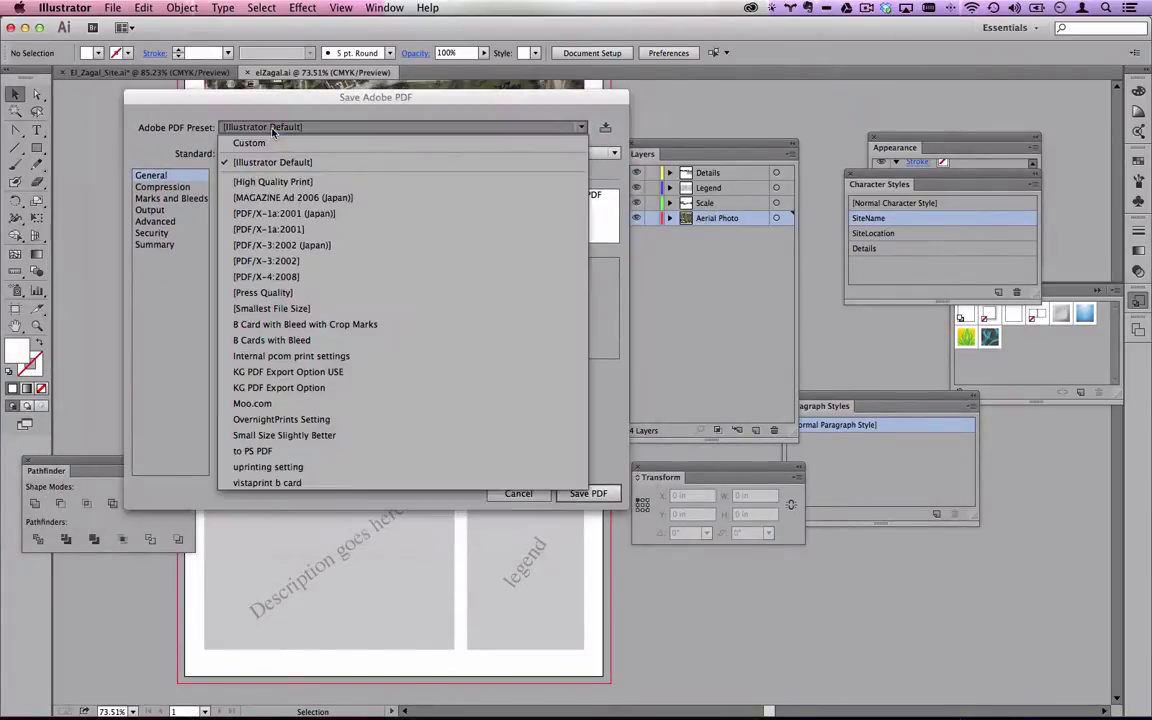
click(301, 183)
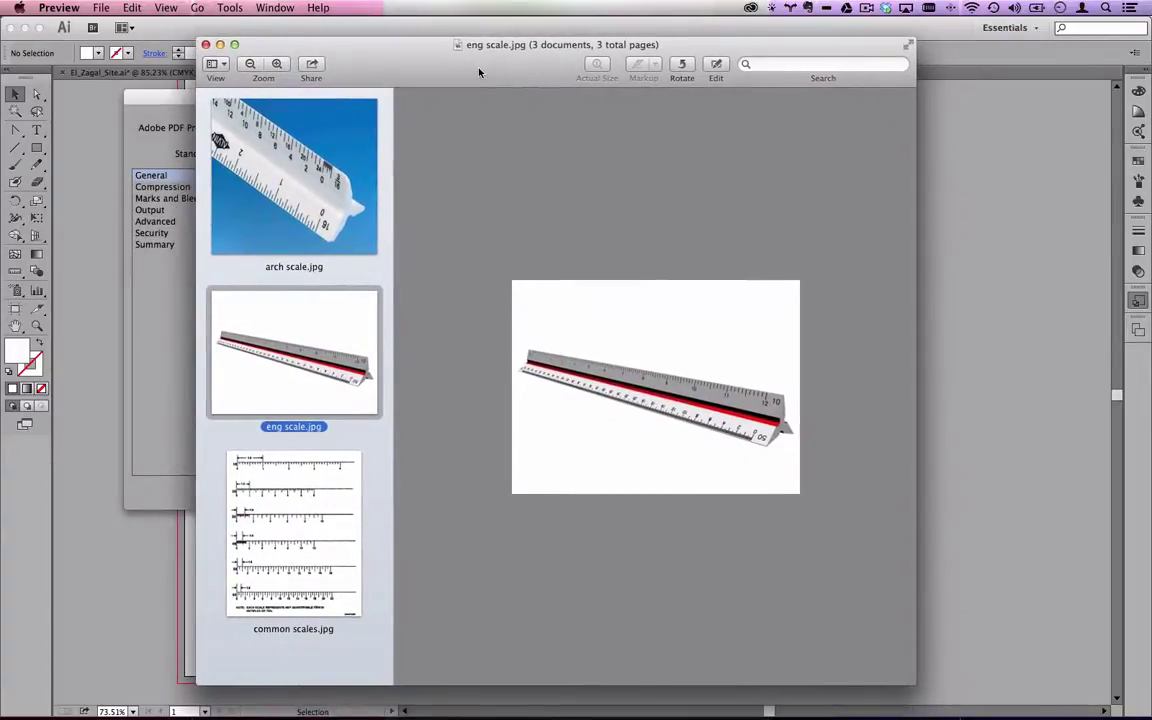
Close the Preview window of scale images and save the PDF with Preserve Illustrator Editing Capabilities turned off.
drag(502, 70, 213, 125)
key(super+w)
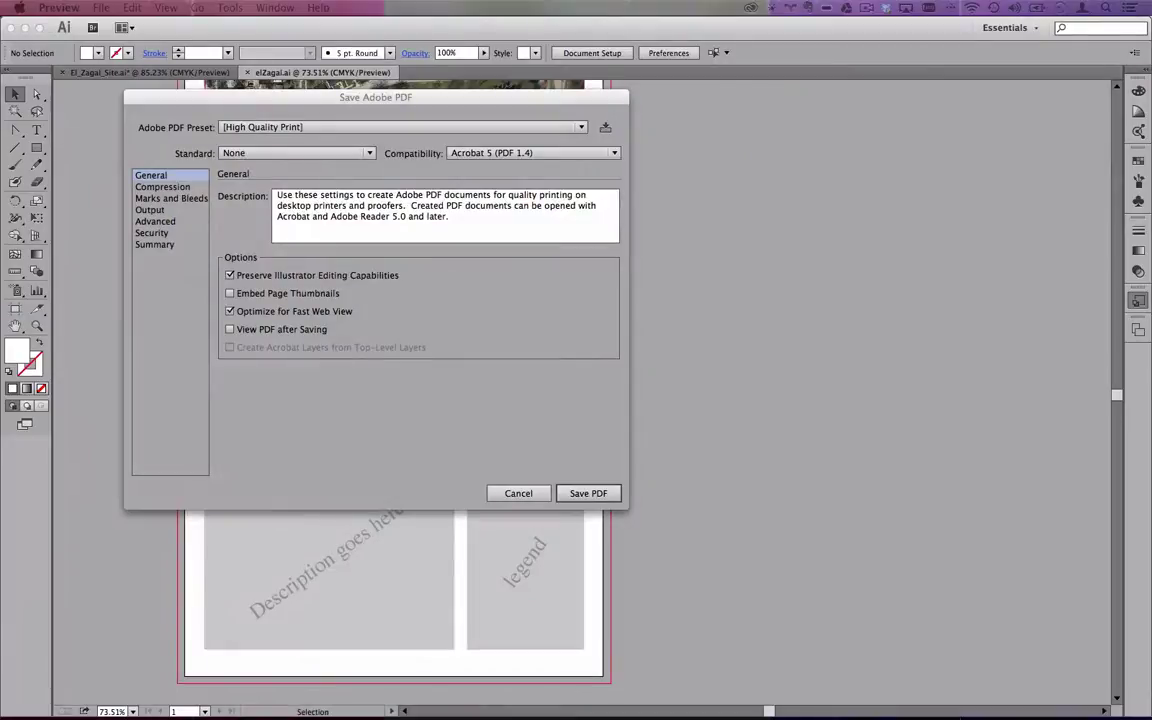
click(352, 97)
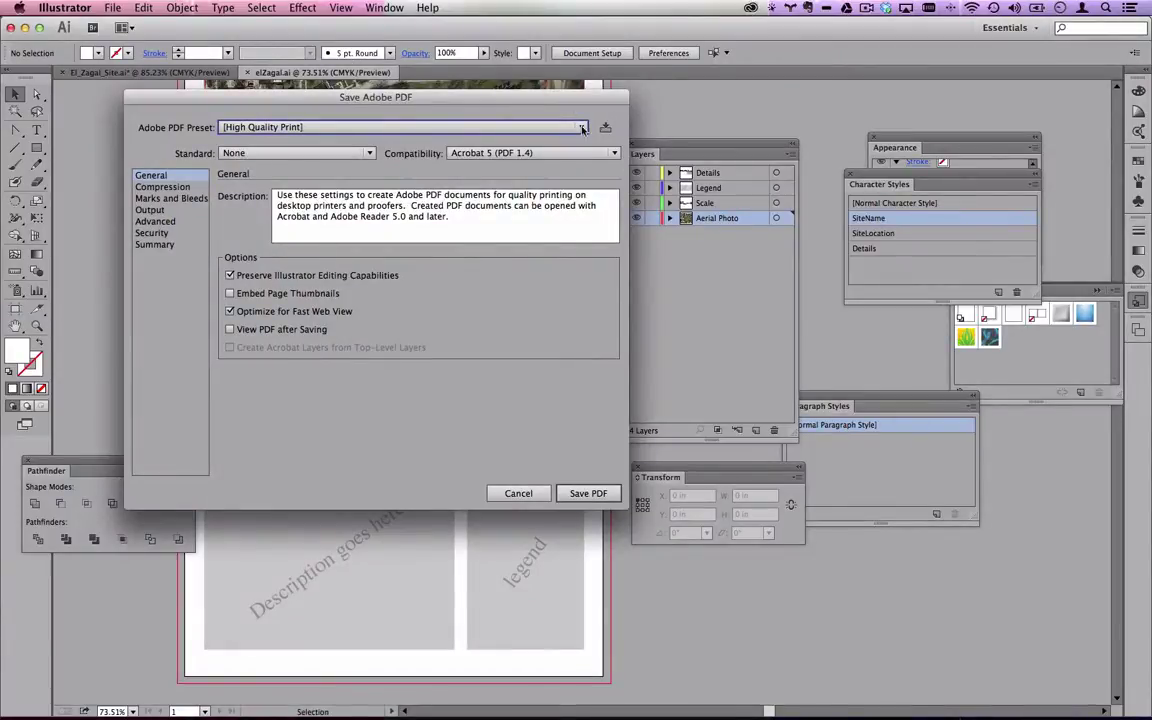
key(Return)
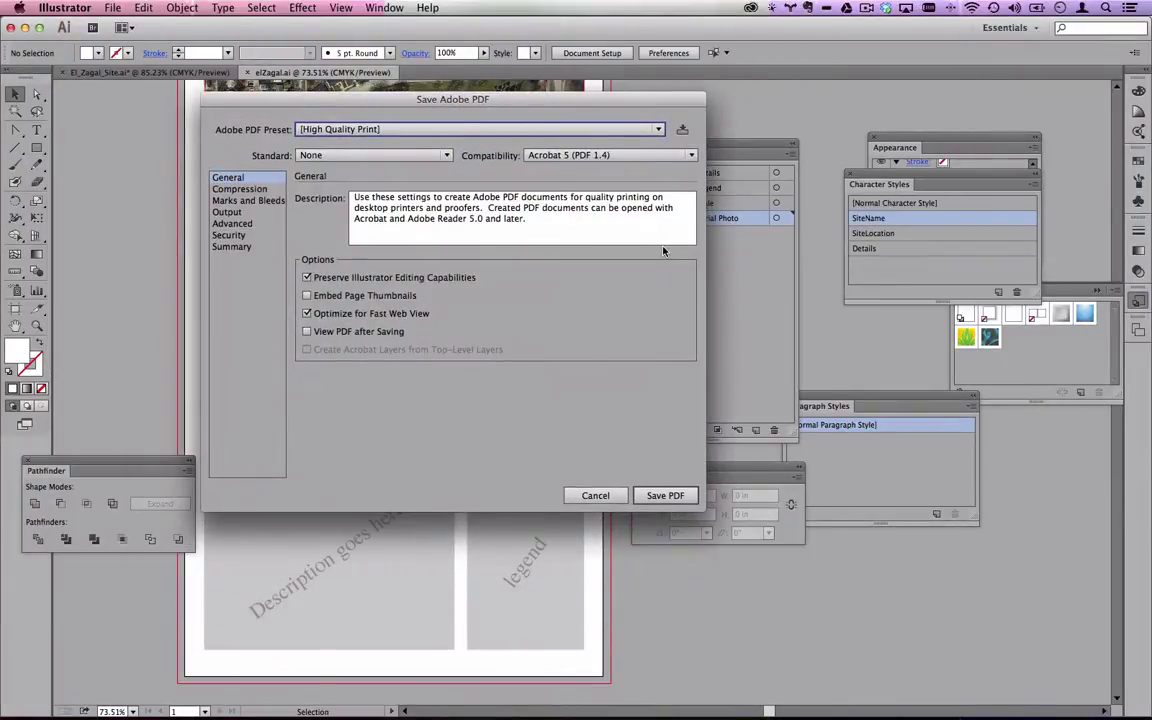
click(307, 279)
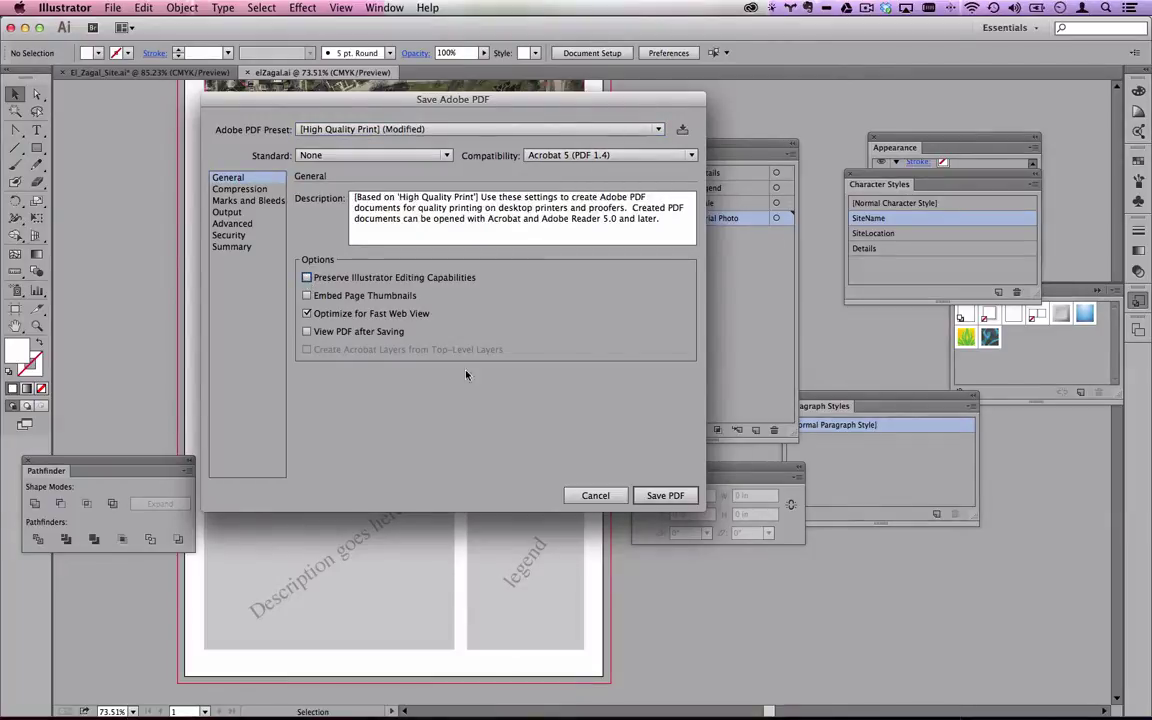
click(652, 495)
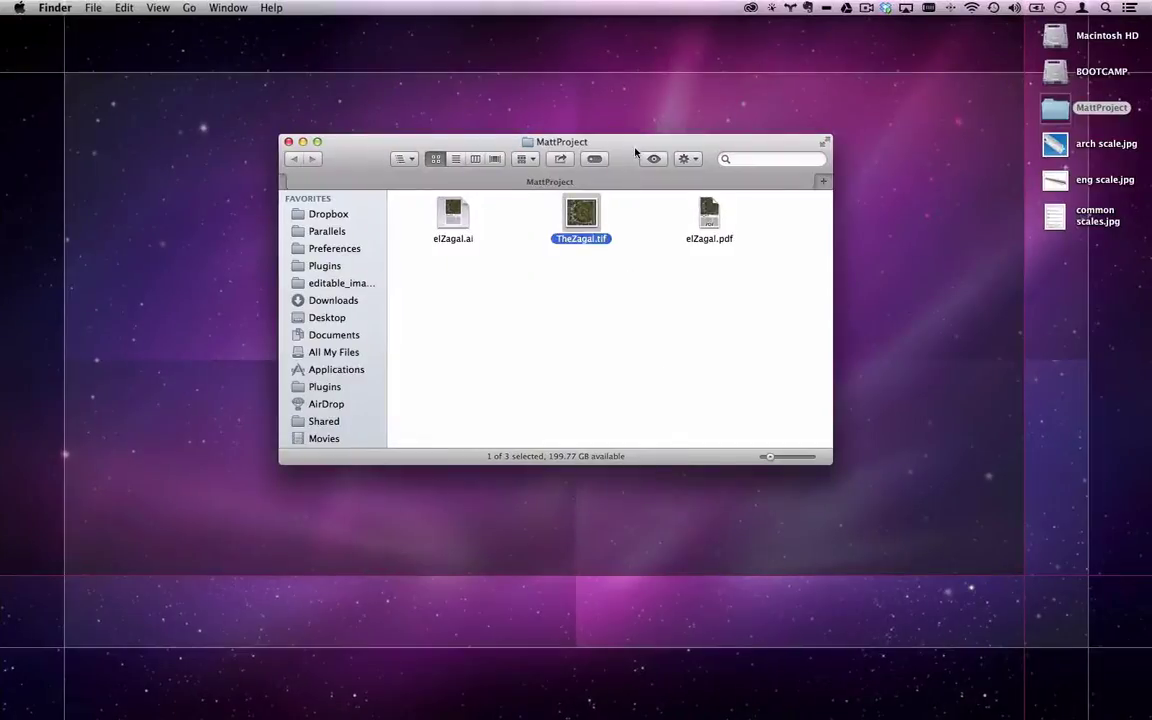
In Finder, check the file information of elZagal.pdf in the MattProject folder and close it again.
drag(632, 149, 620, 142)
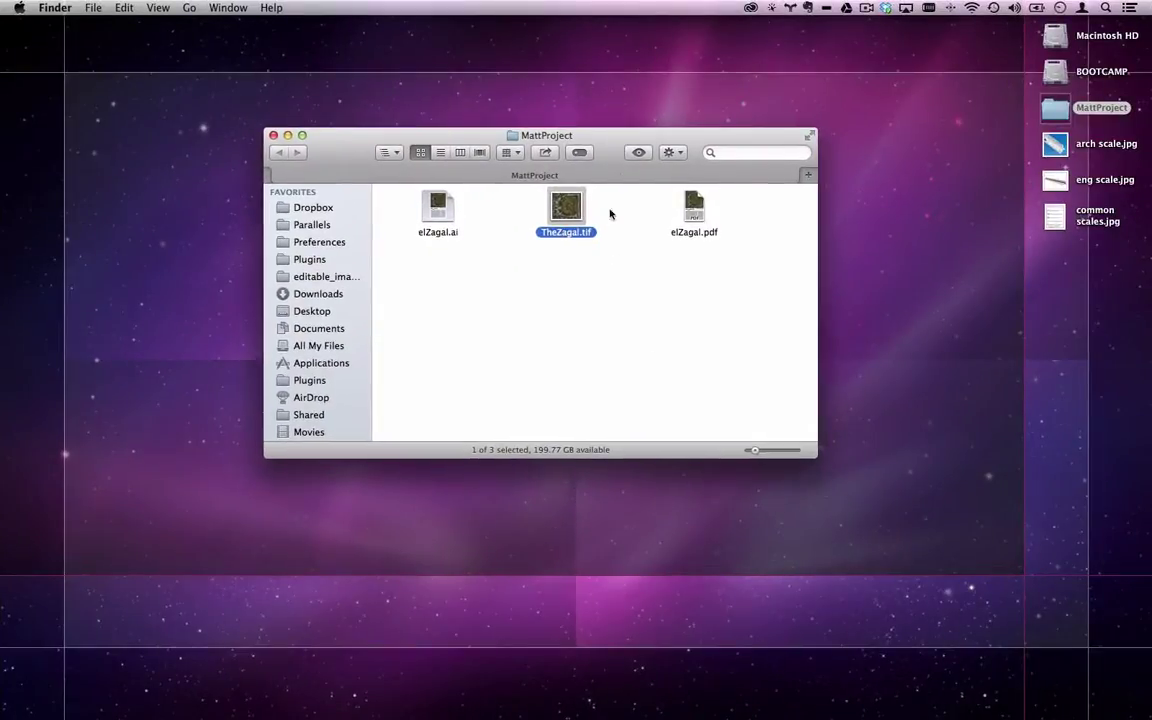
click(700, 207)
key(super+i)
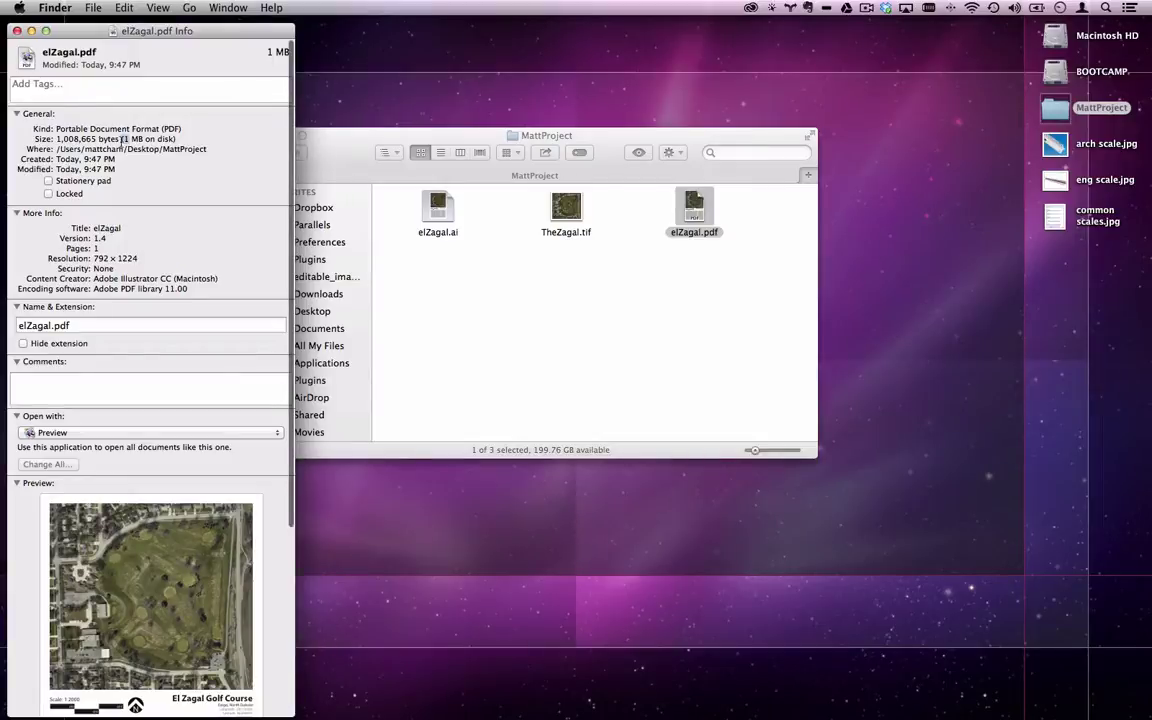
click(16, 31)
click(586, 278)
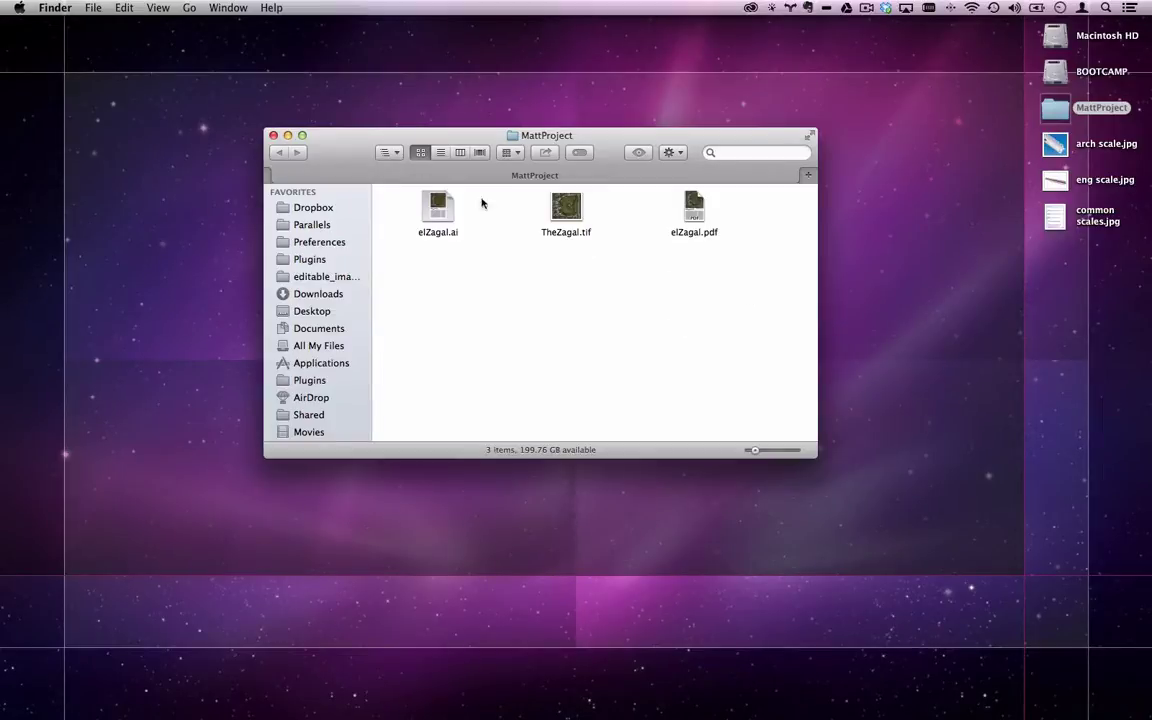
Move elZagal.pdf aside and create a new folder named Illustrator in the MattProject folder.
drag(694, 205, 751, 212)
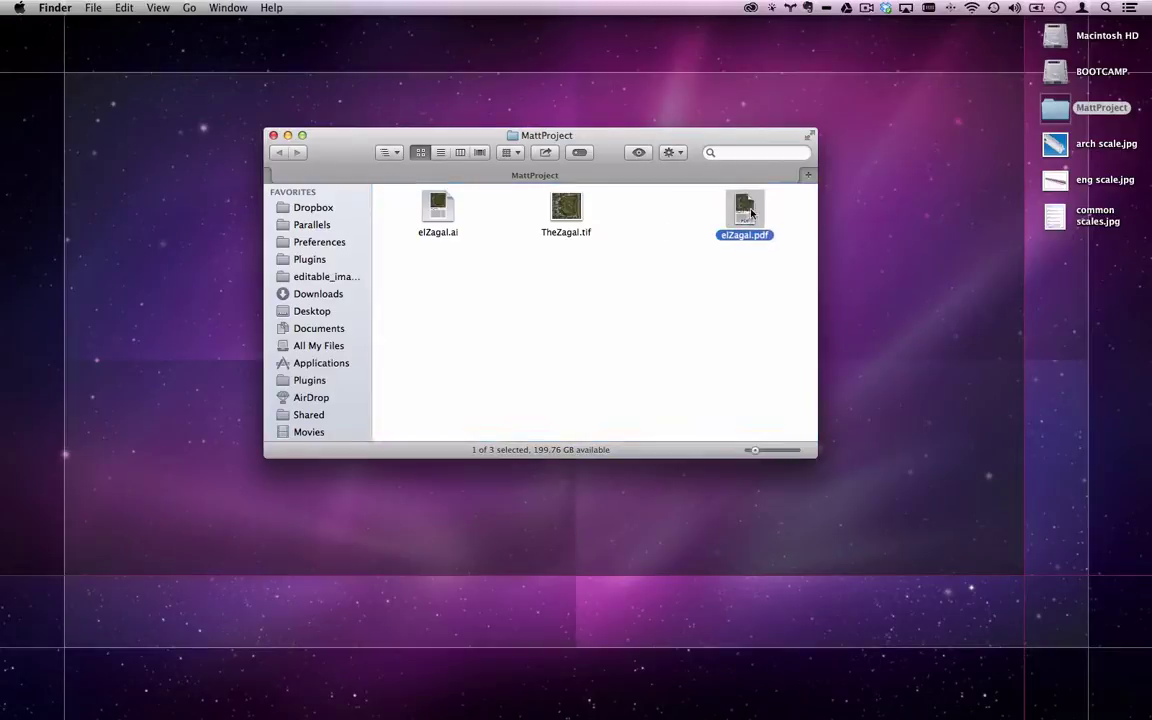
right_click(587, 320)
click(617, 321)
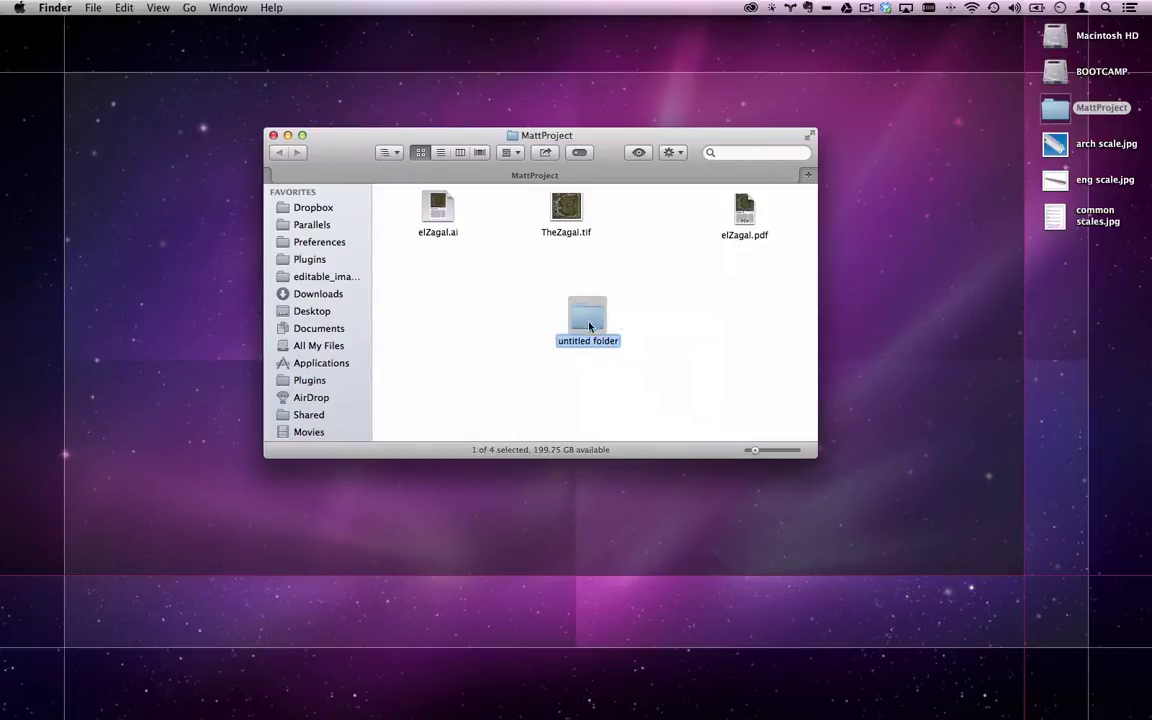
text(Illustrator)
key(Return)
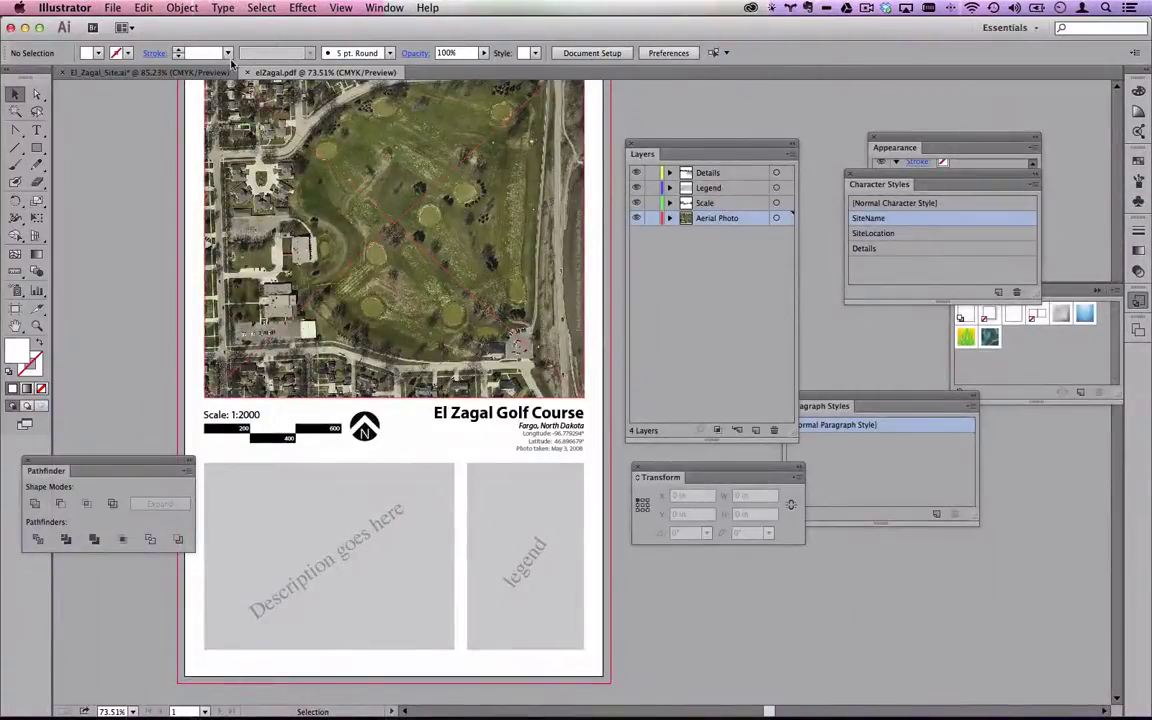
In Illustrator, close elZagal.pdf and El_Zagal_Site.ai, saving the changes to El_Zagal_Site.ai.
click(248, 73)
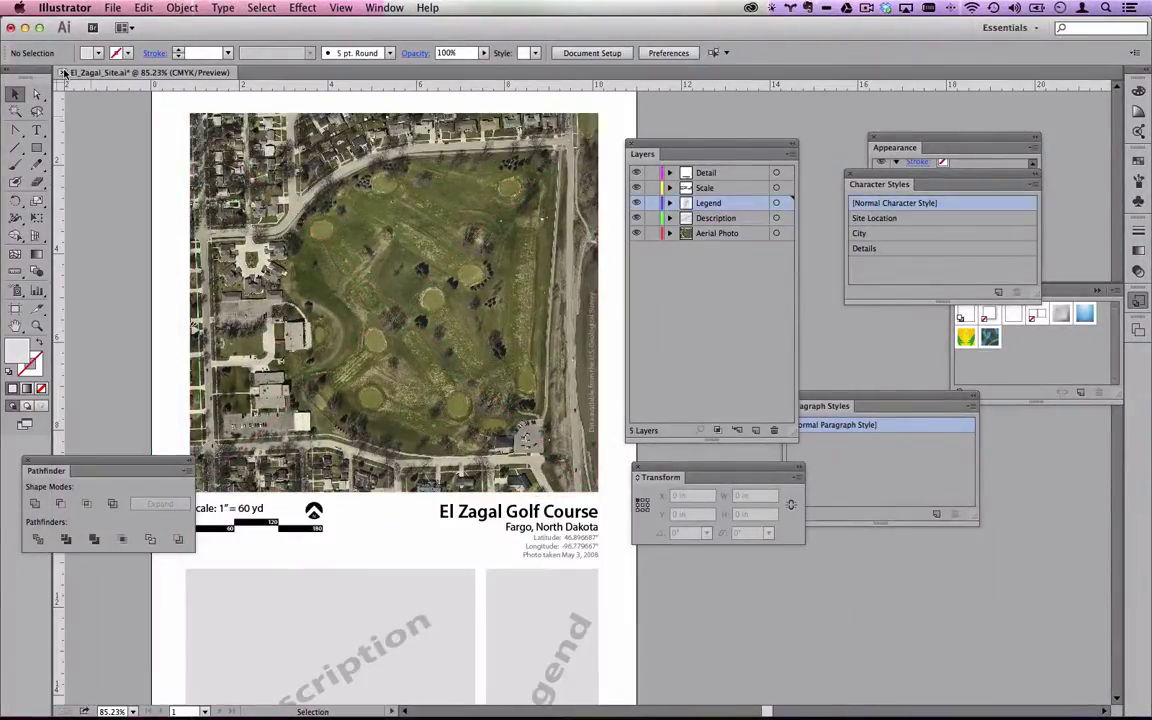
click(62, 73)
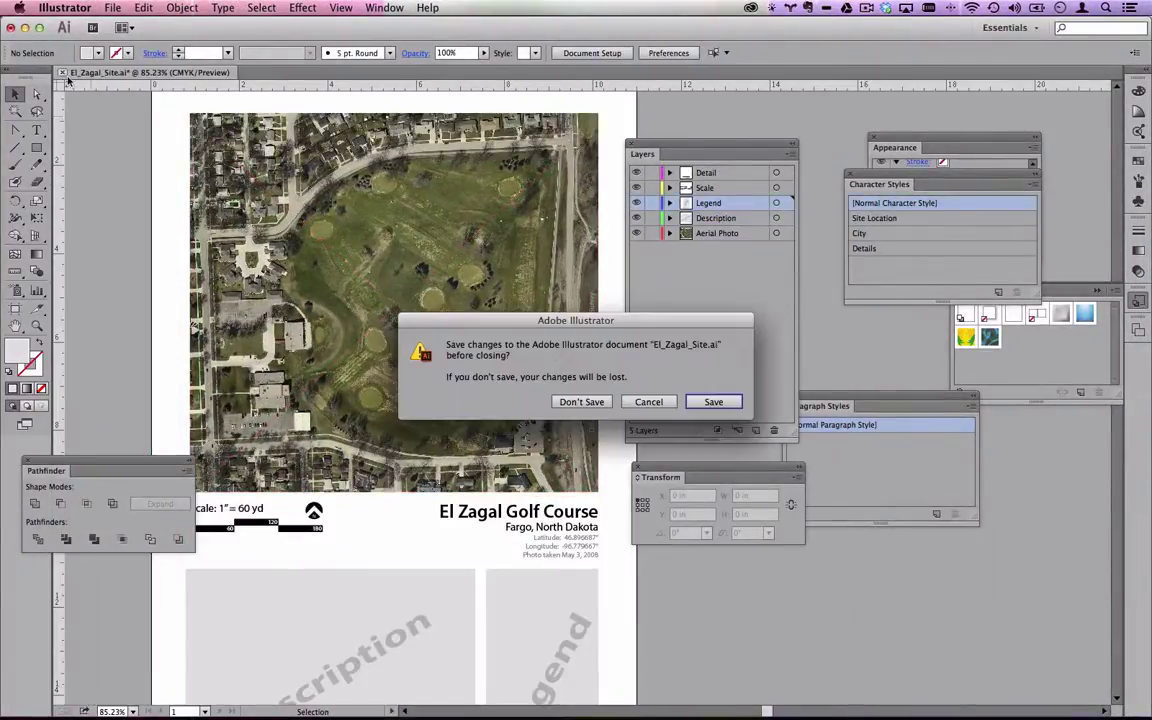
click(700, 402)
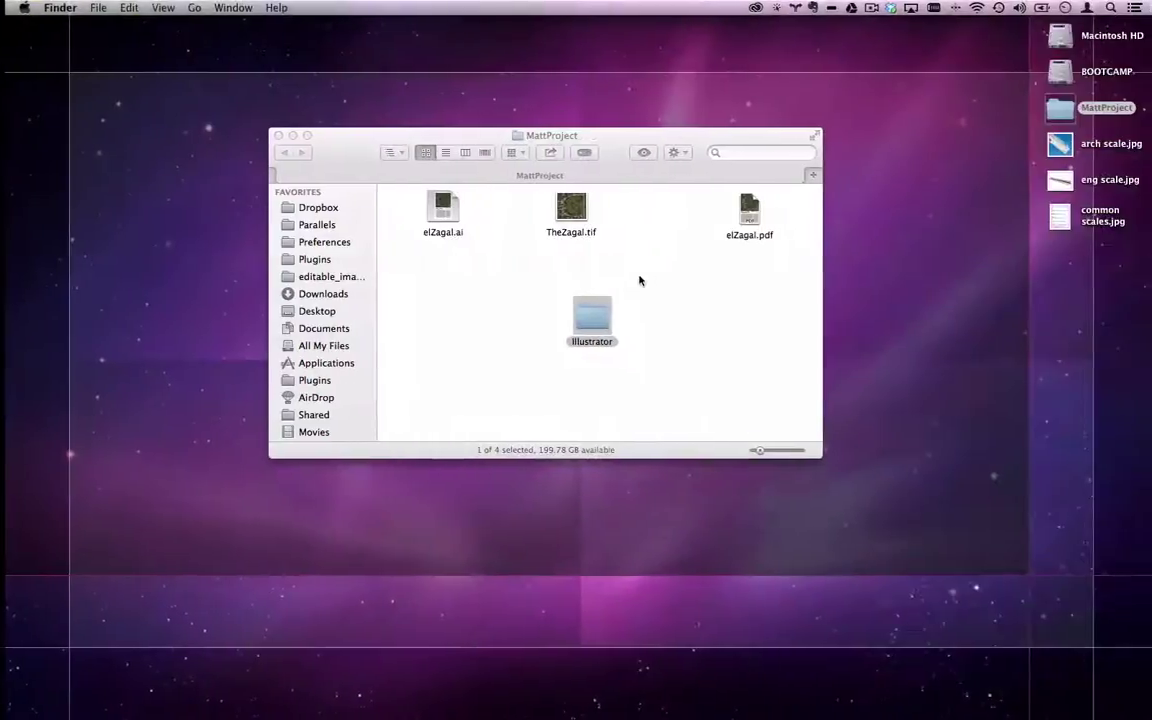
In Finder, move elZagal.ai and TheZagal.tif into the Illustrator folder and open it to check both files.
drag(405, 204, 583, 203)
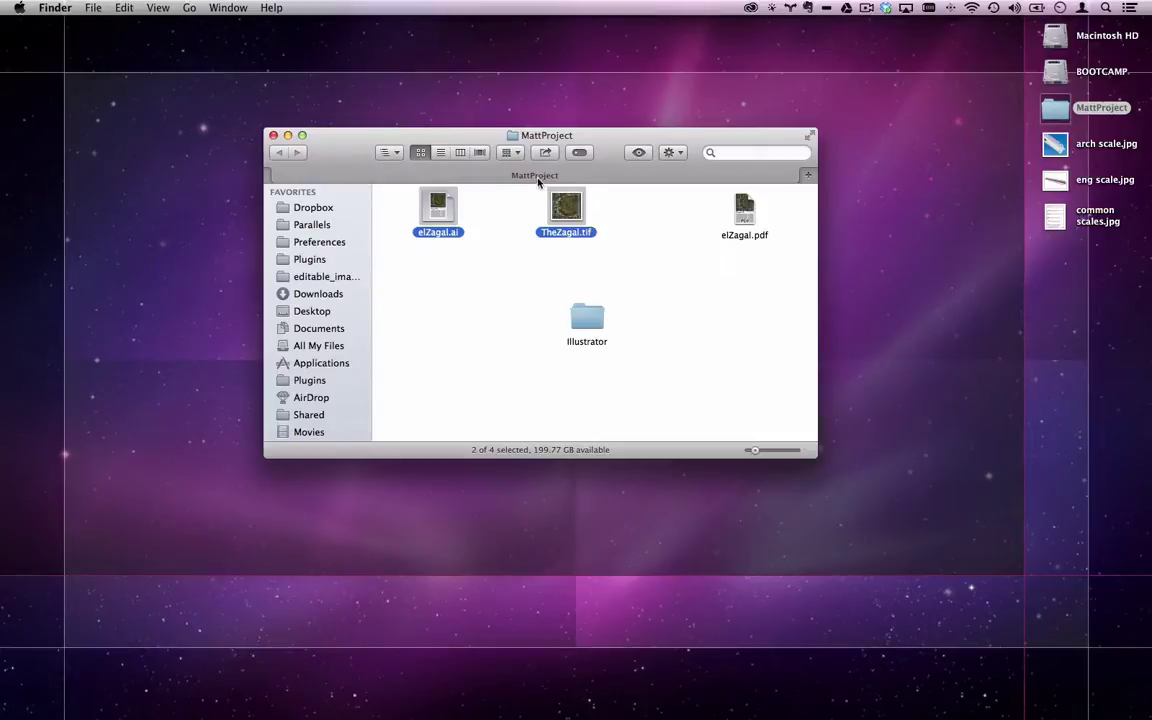
drag(564, 222, 576, 289)
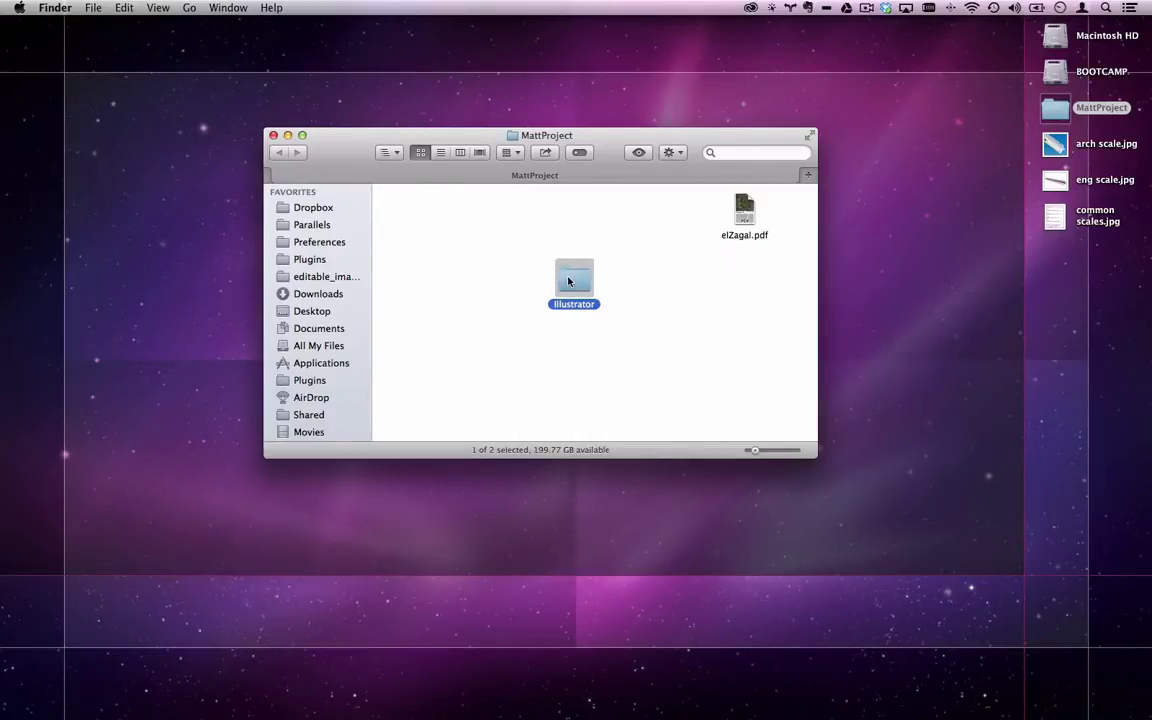
double_click(568, 281)
drag(580, 215, 560, 230)
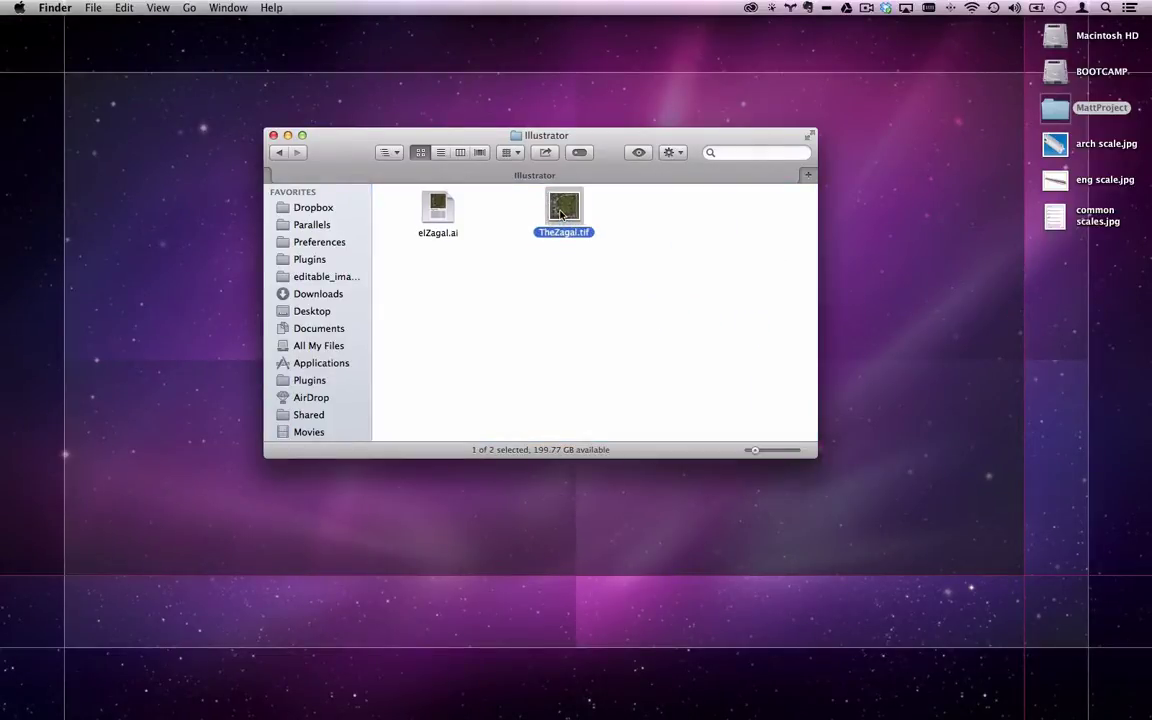
click(437, 215)
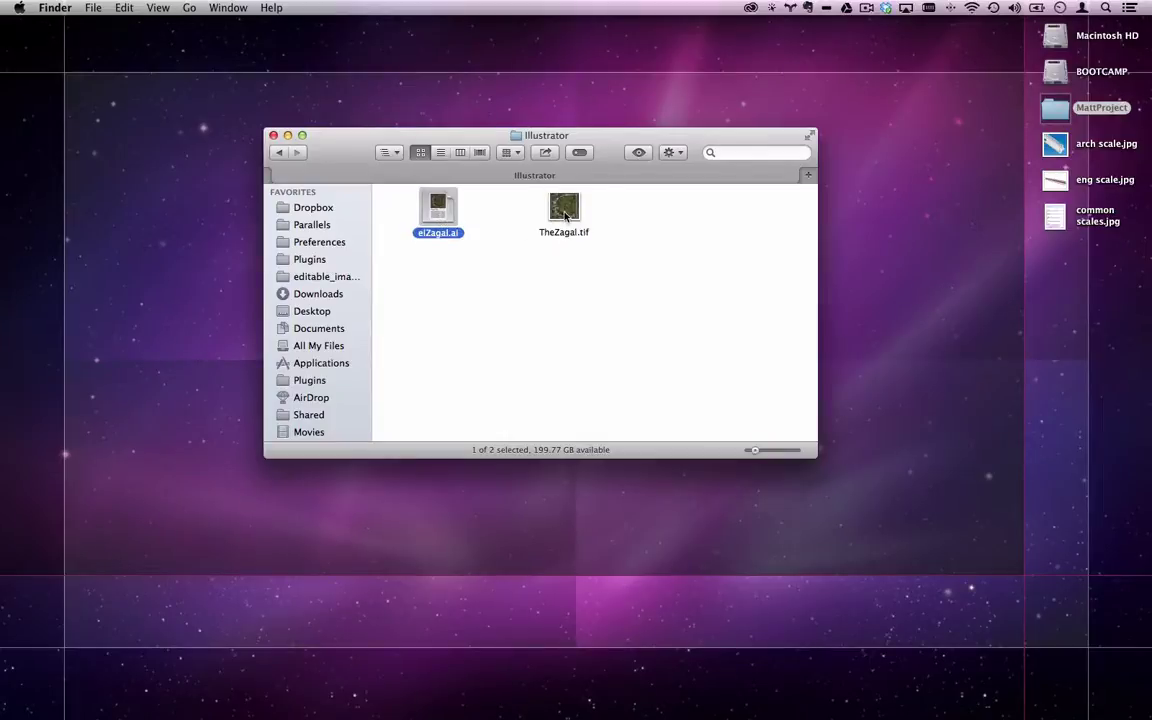
Back in MattProject, place elZagal.pdf beside the Illustrator folder, then compress both into a zip archive and position it beside them.
click(272, 152)
drag(743, 212, 644, 289)
click(715, 211)
drag(715, 211, 540, 334)
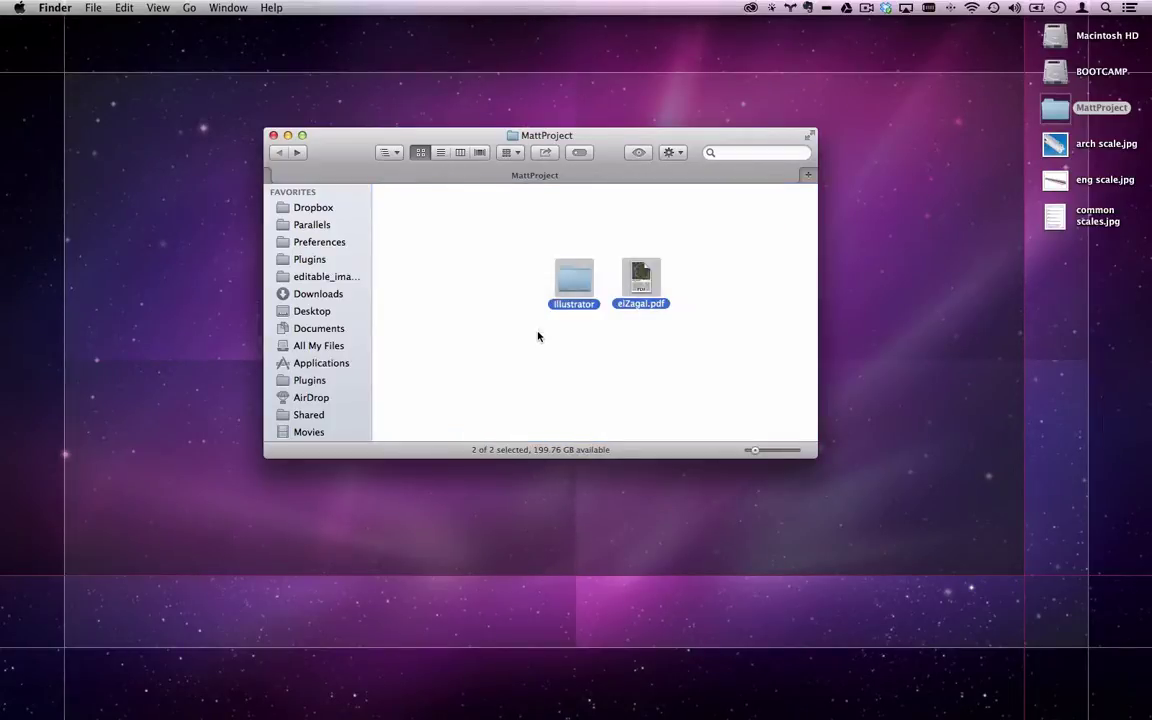
right_click(564, 286)
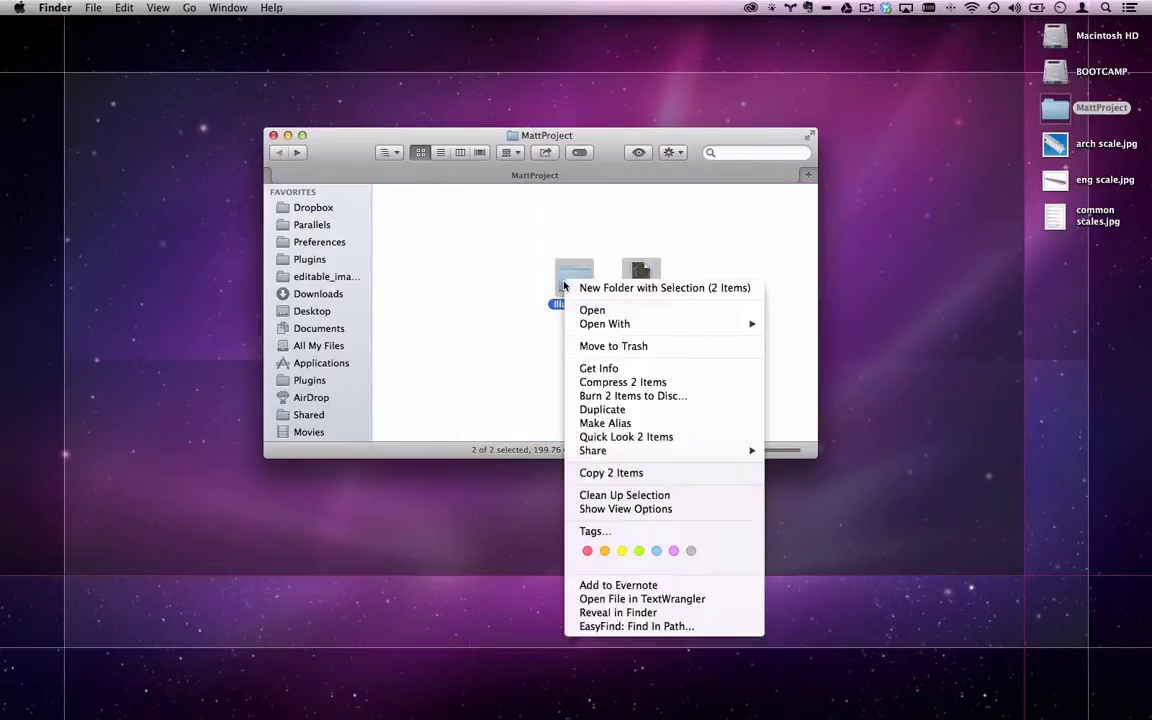
click(653, 388)
drag(438, 208, 447, 283)
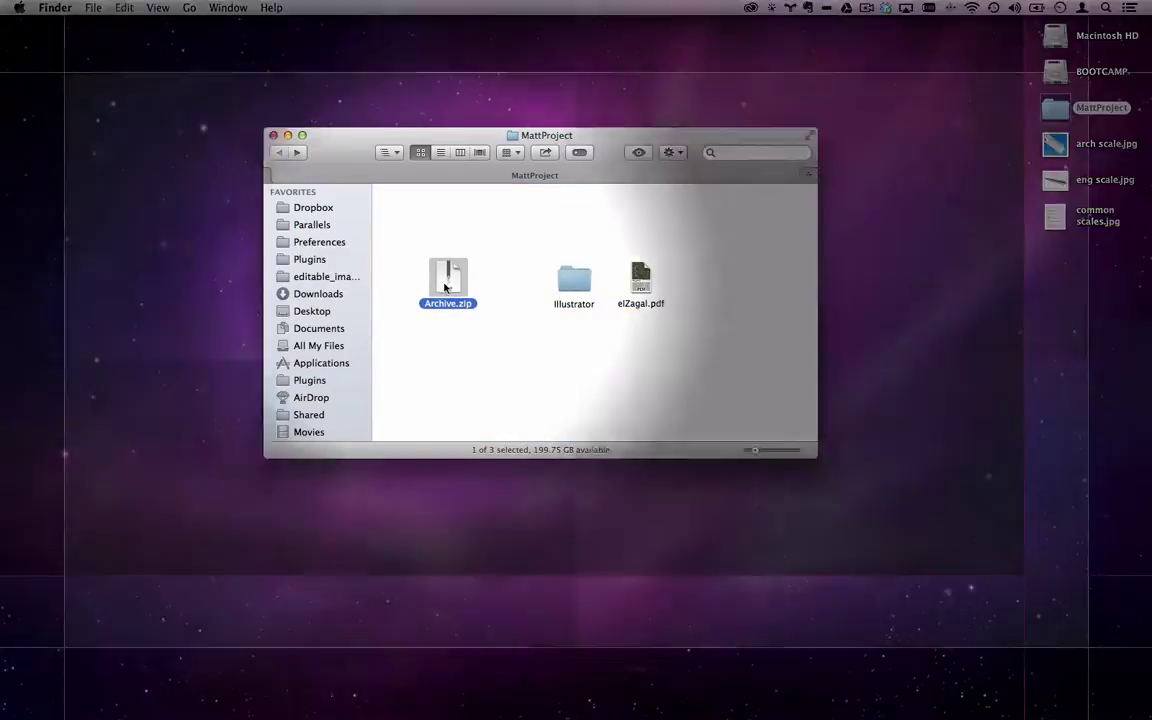